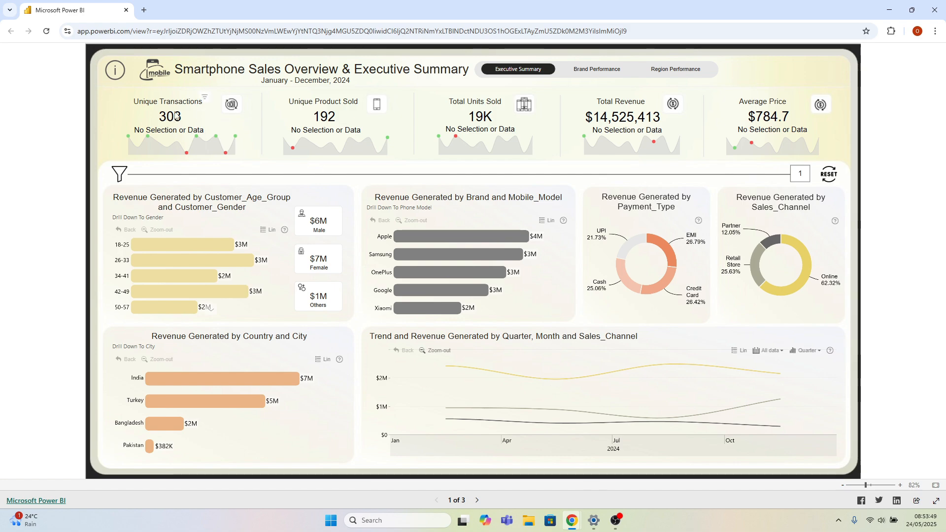
Step: Show and dismiss the smartphone sales report's help overlay, and expand and collapse its filter controls
click(116, 71)
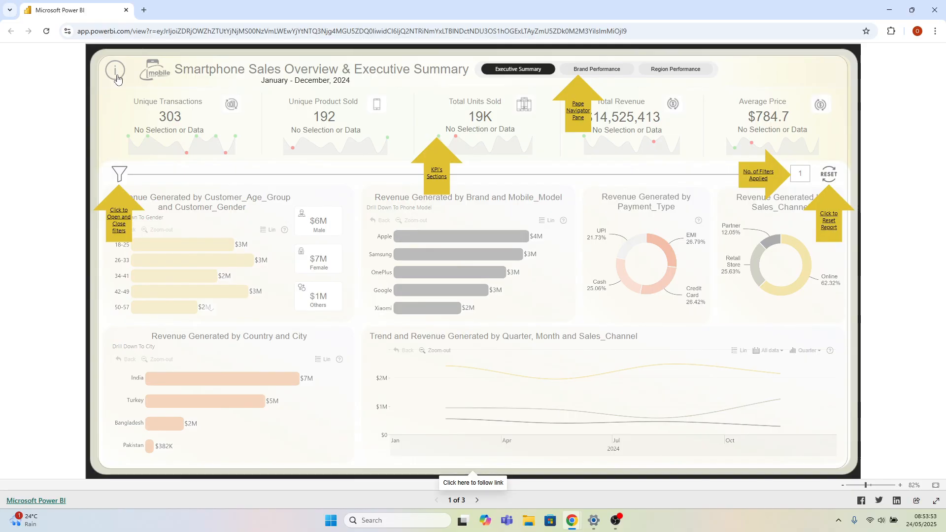
click(124, 129)
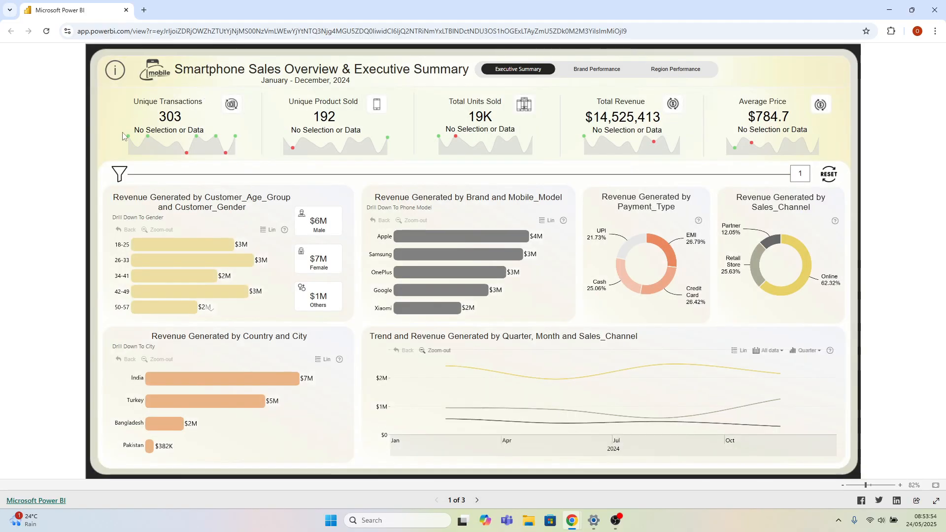
click(118, 173)
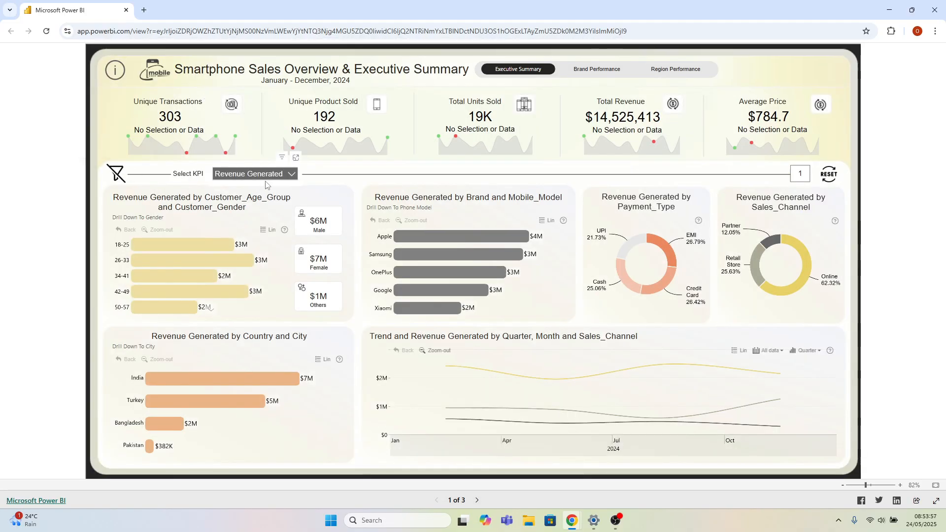
click(118, 174)
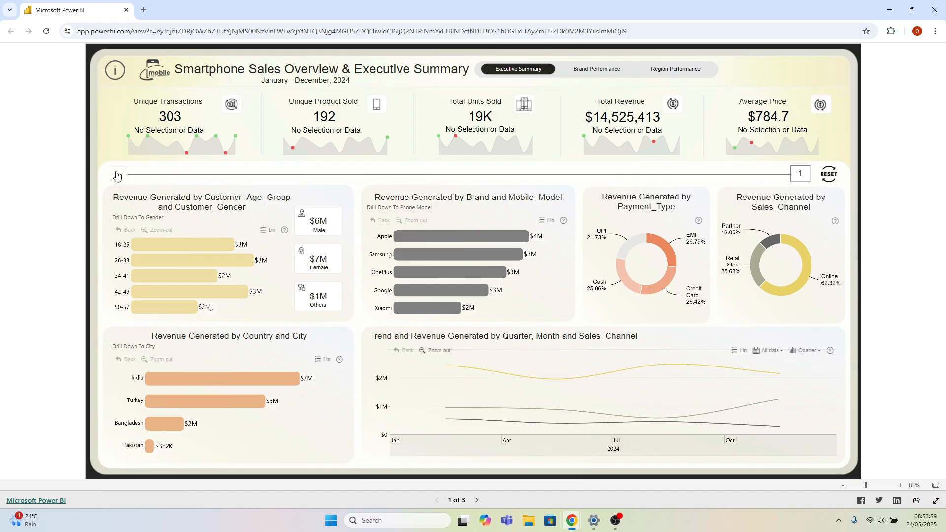
Step: View the report's Brand Performance and Region Performance pages, and return to the Executive Summary page
click(593, 72)
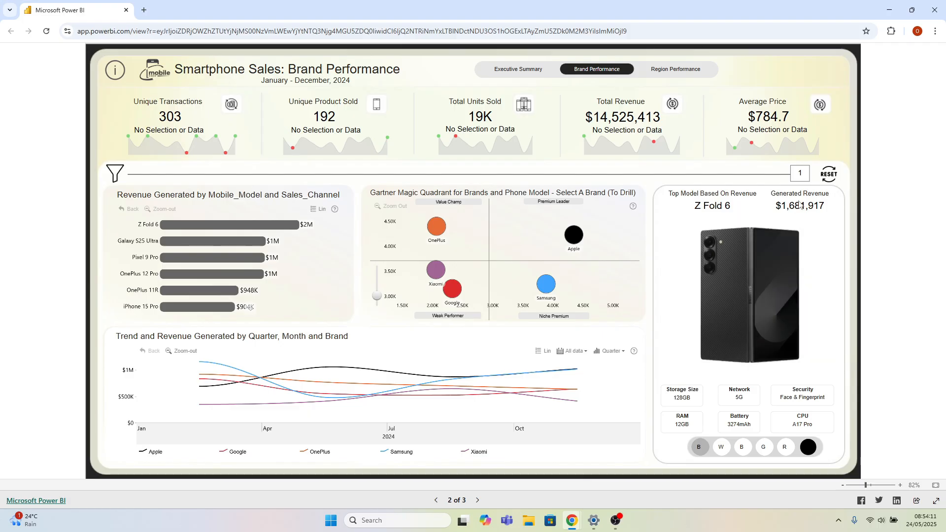
click(671, 72)
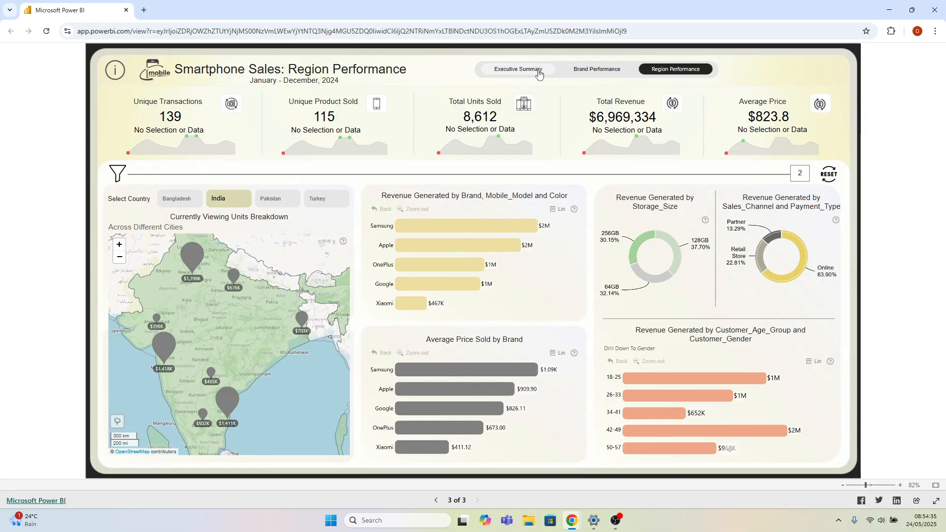
click(517, 72)
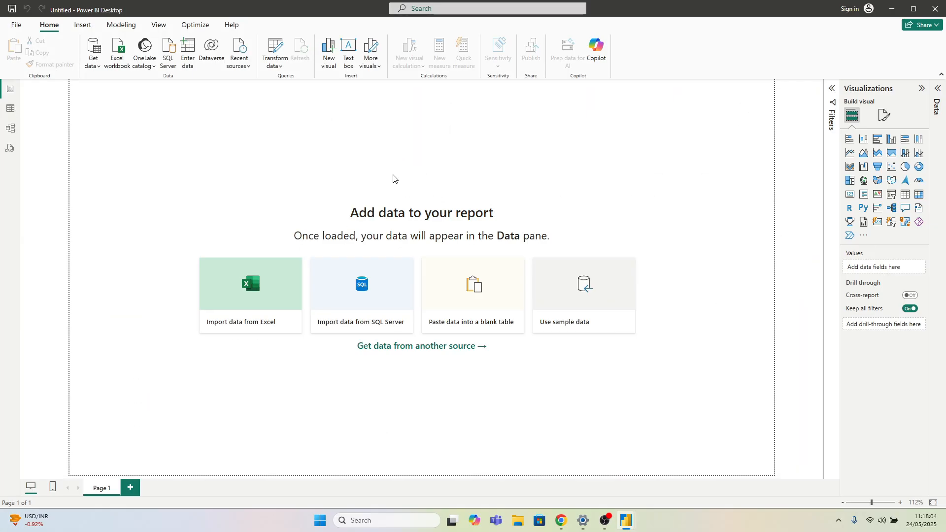
Step: In Power BI Desktop, connect to the Phone Sales Excel workbook in the PhoneSales folder on the Desktop
click(94, 66)
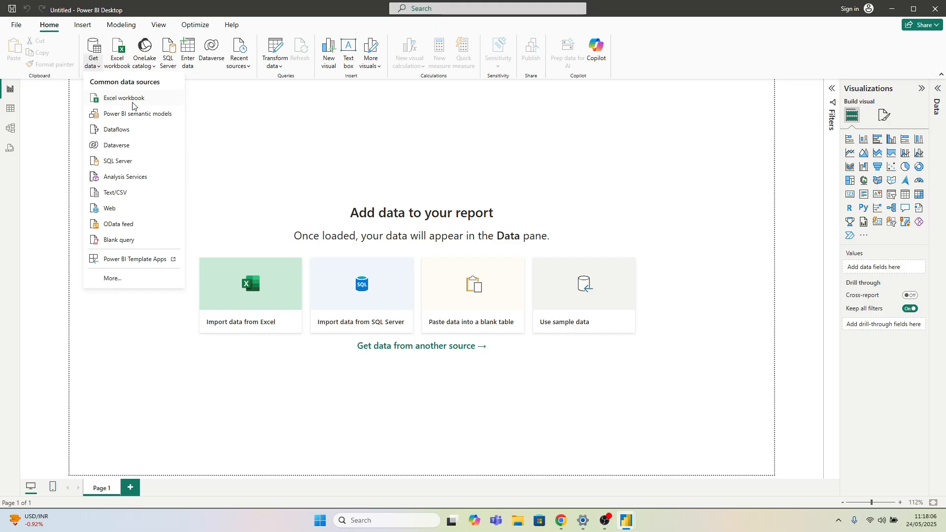
click(125, 99)
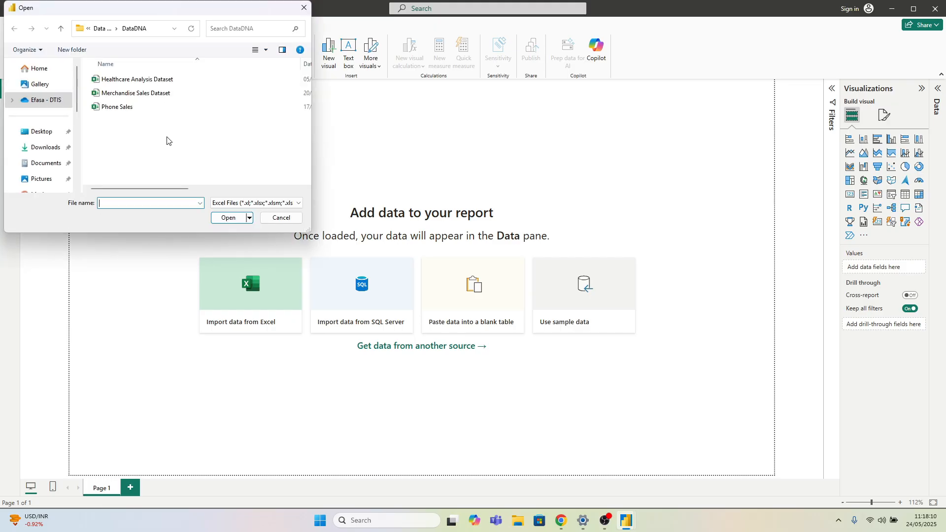
click(42, 131)
scroll(127, 166, down, 2)
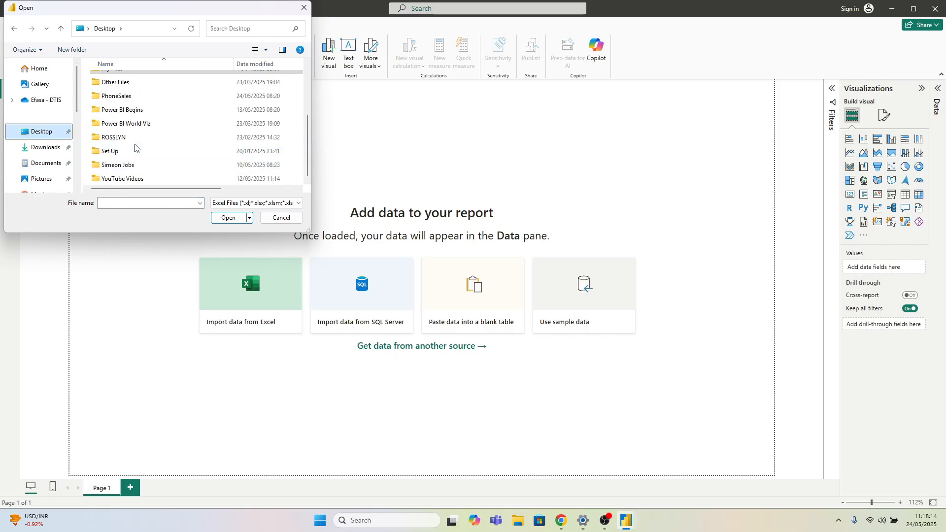
double_click(126, 100)
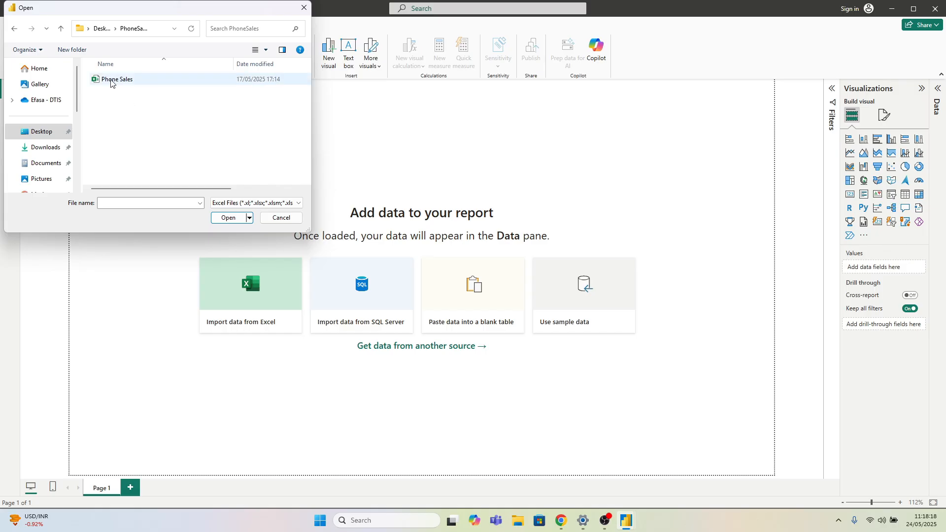
click(123, 80)
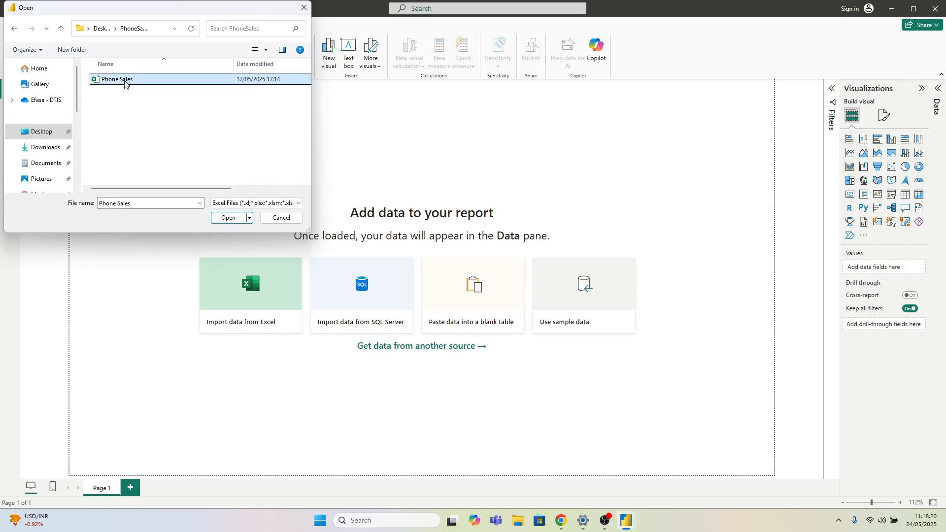
click(220, 218)
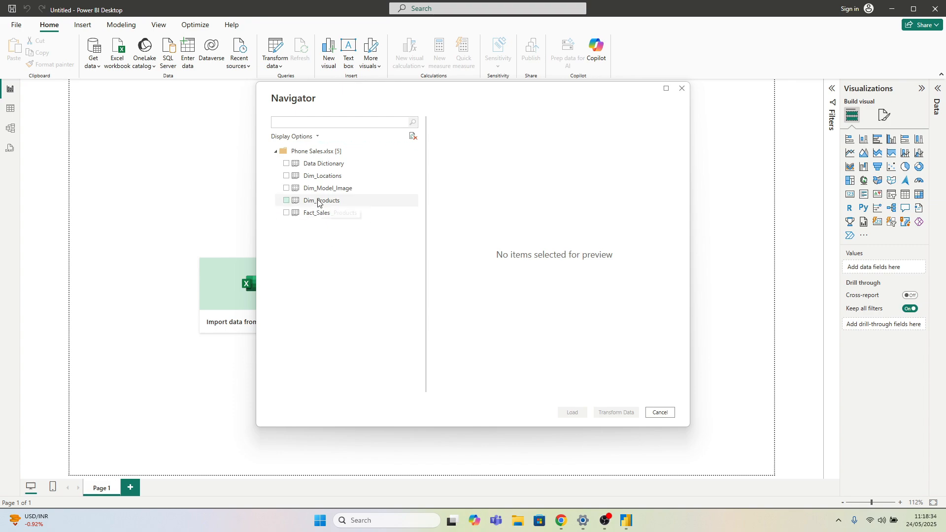
Step: Select Fact_Sales, Dim_Products, Dim_Model_Image, Dim_Locations and Data Dictionary, and bring them into Power Query Editor for transformation
click(285, 214)
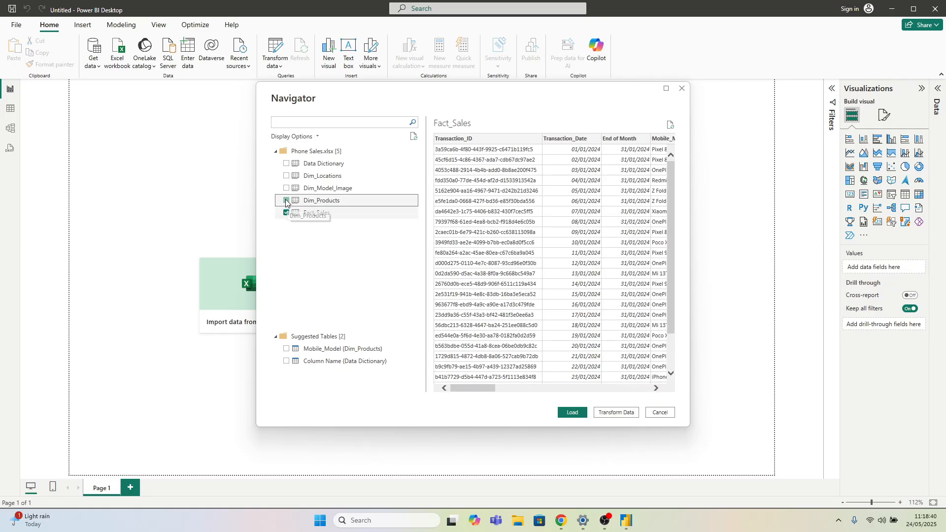
click(286, 201)
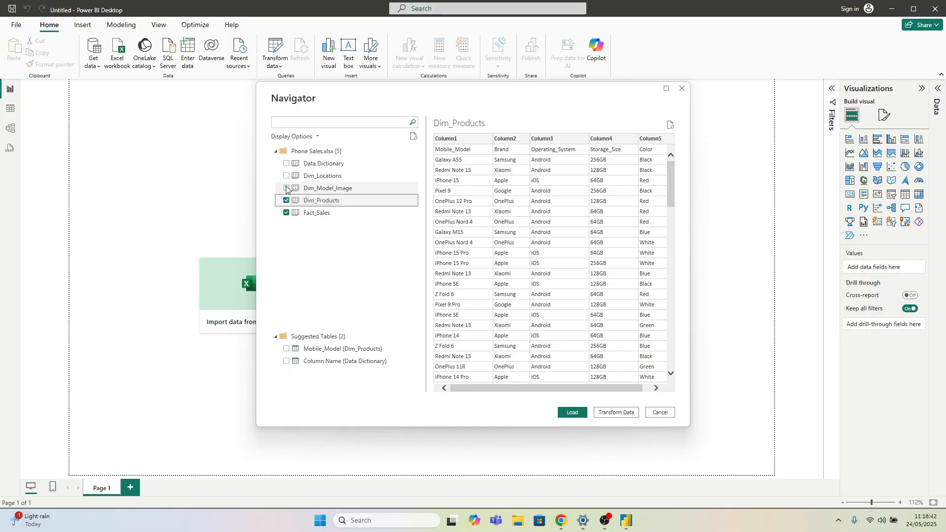
click(286, 189)
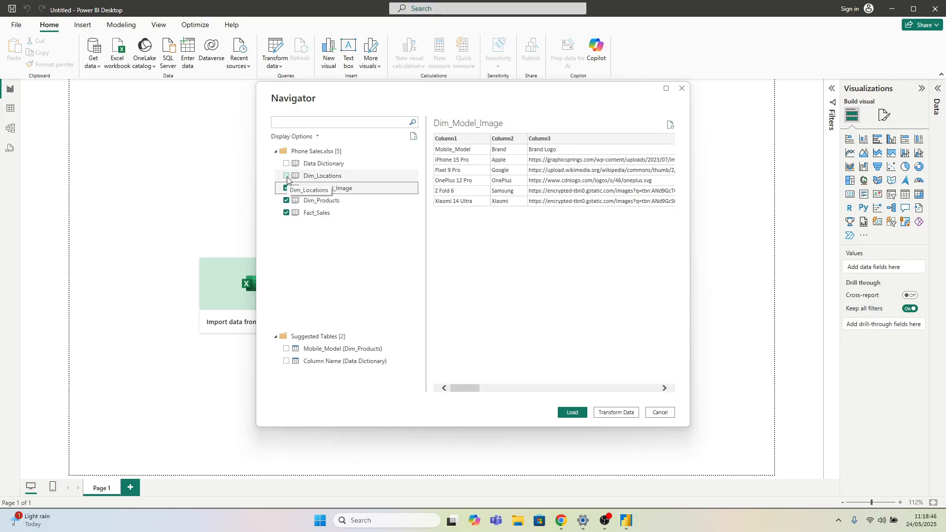
click(287, 176)
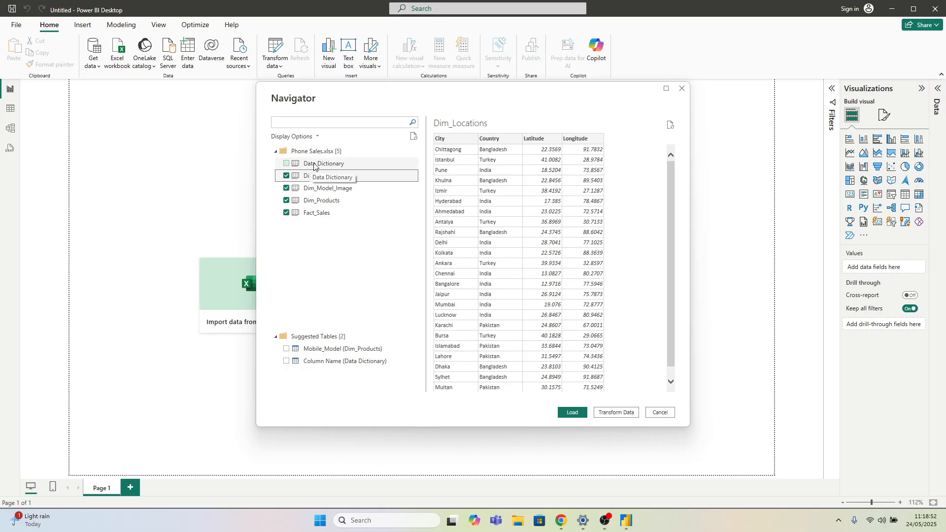
click(286, 165)
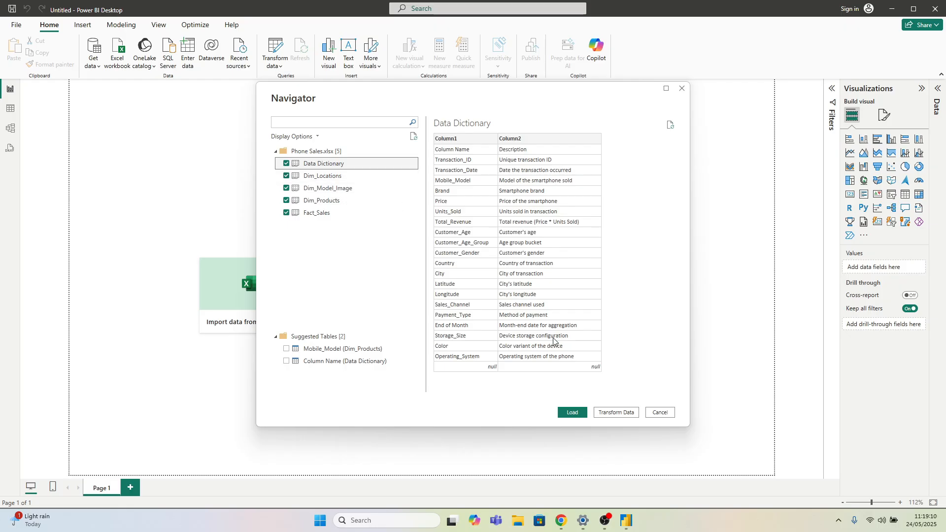
click(622, 414)
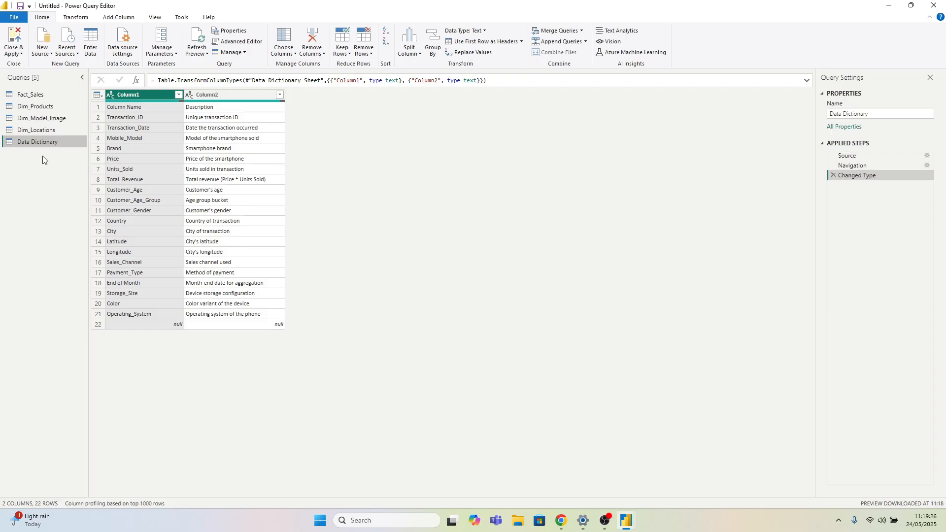
Step: Examine the Fact_Sales table, and promote the first row of Dim_Products to column headers
click(35, 96)
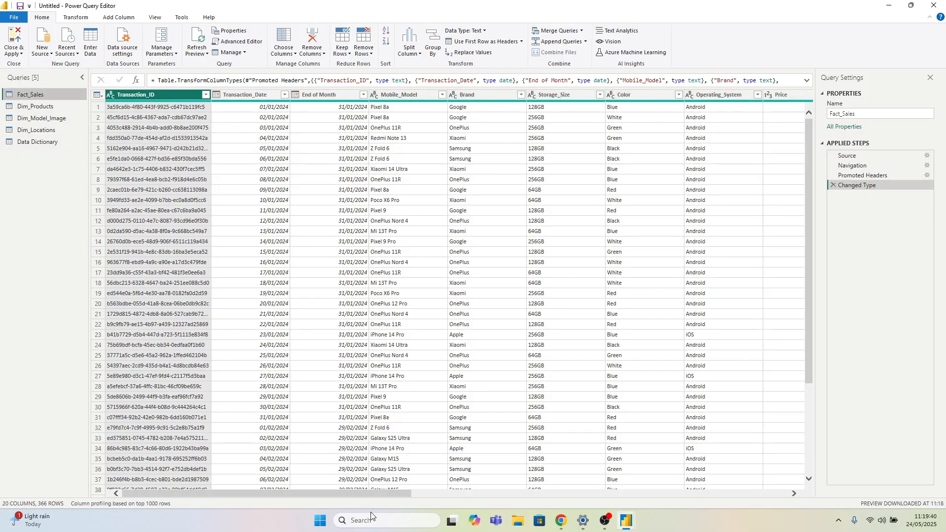
drag(385, 494, 317, 480)
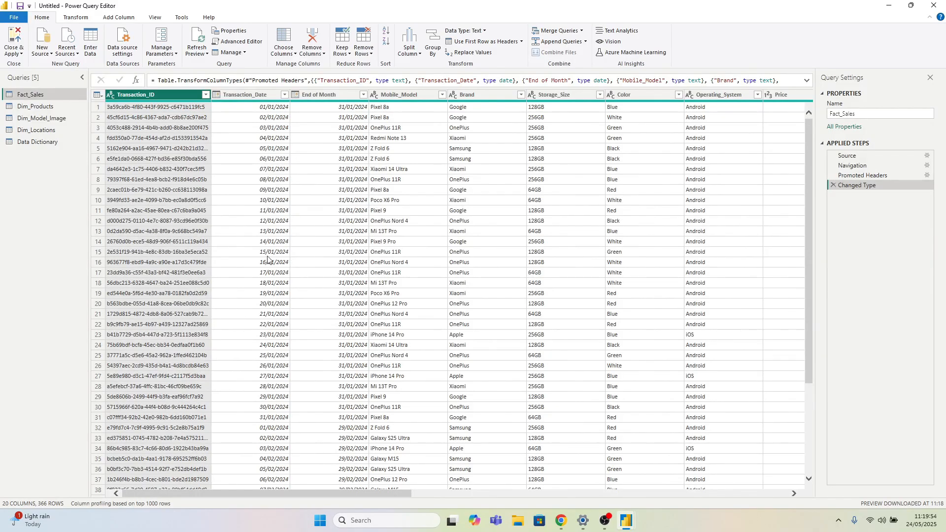
click(36, 107)
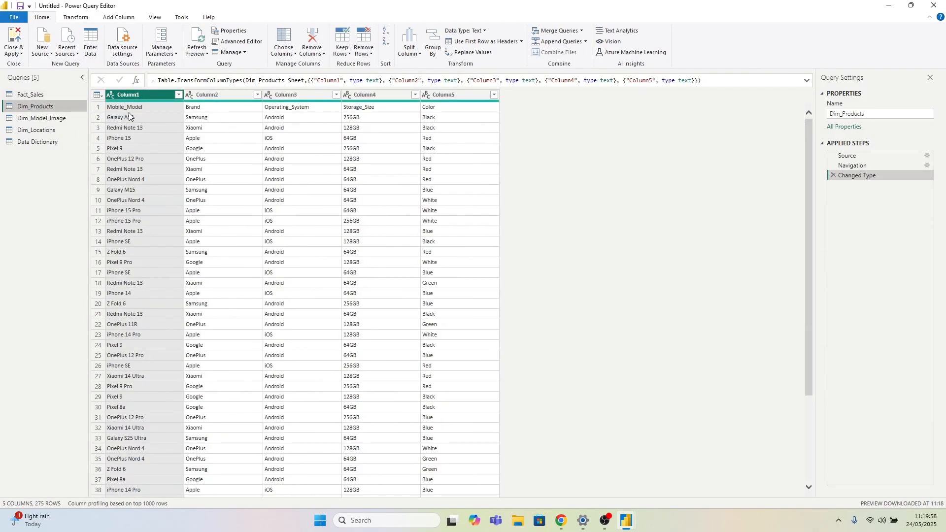
click(77, 19)
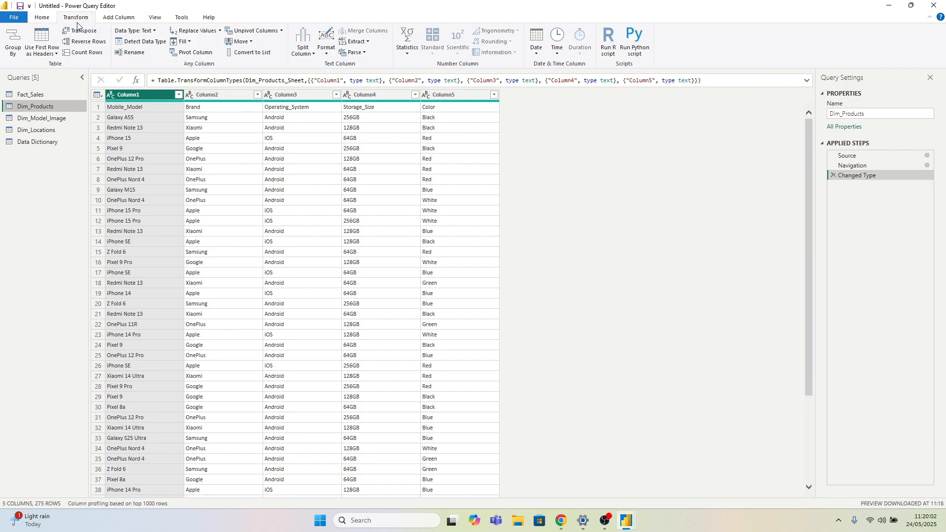
click(57, 54)
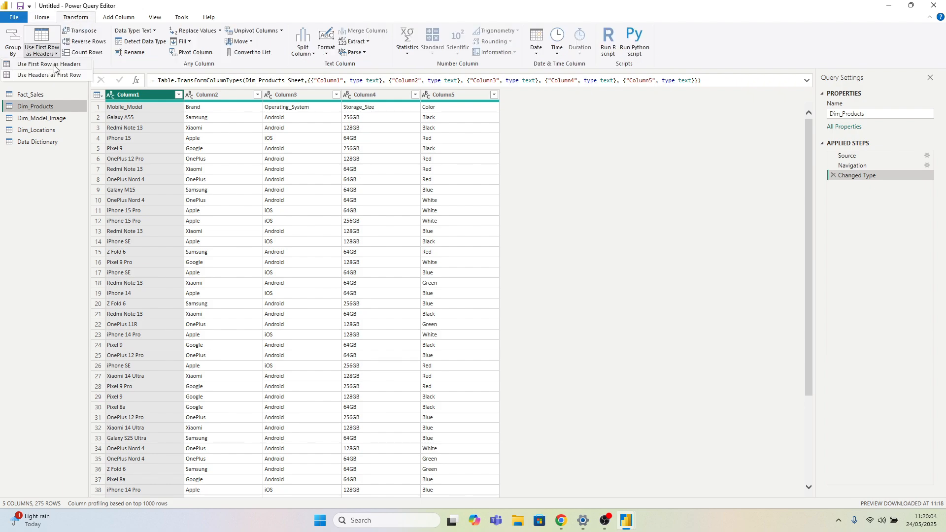
click(49, 65)
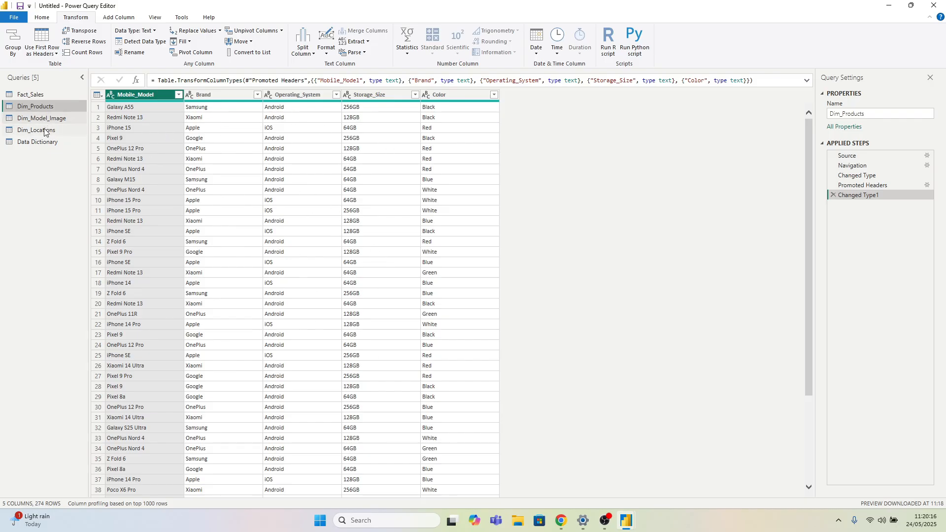
Step: Compare the columns of the Fact_Sales table with those of the Dim_Locations table
click(42, 95)
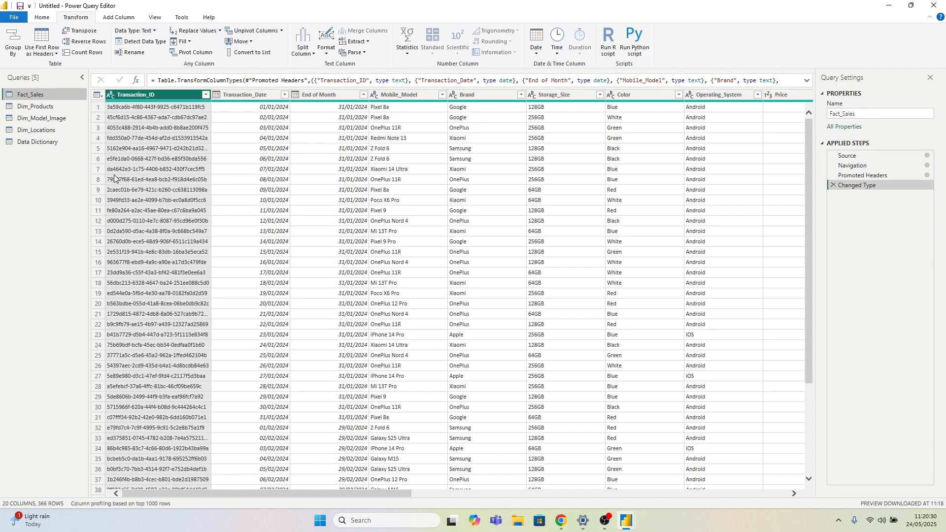
click(40, 132)
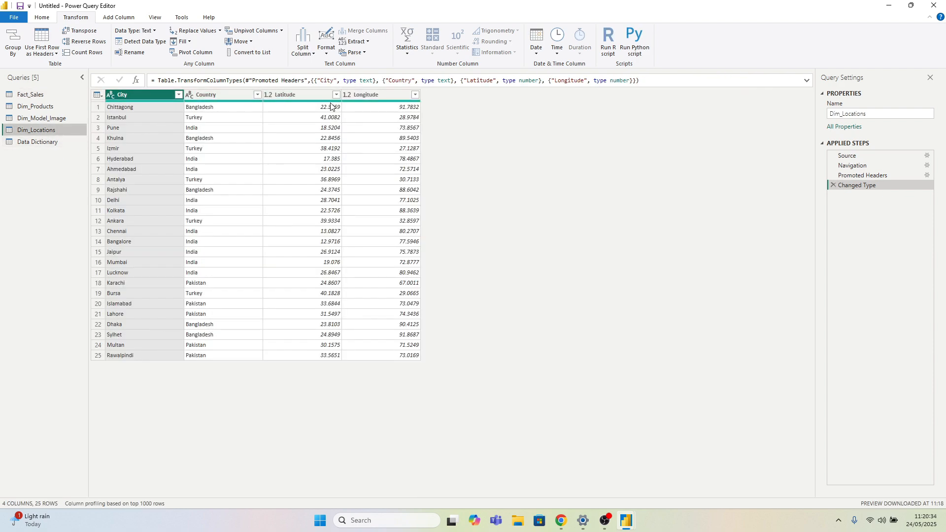
click(31, 94)
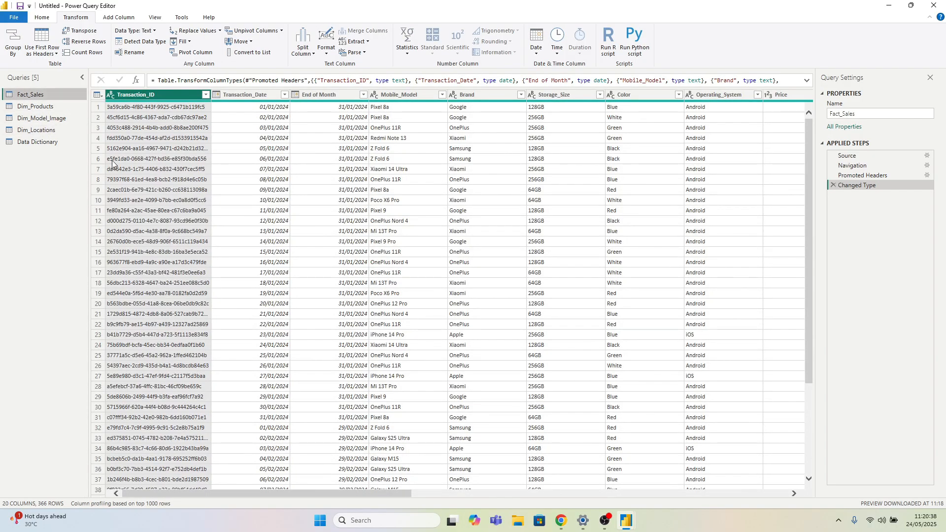
Step: Duplicate the Mobile_Model, Storage_Size and Color columns in the Dim_Products table
click(48, 108)
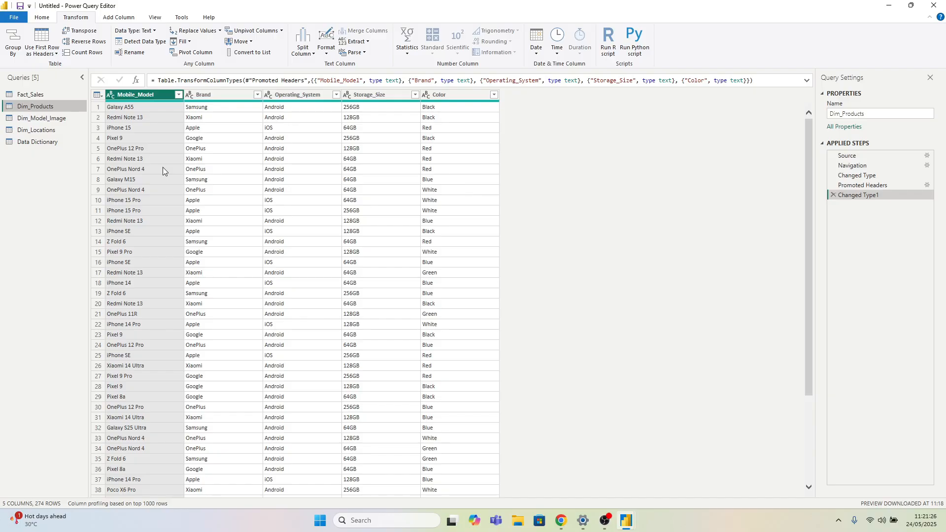
right_click(145, 94)
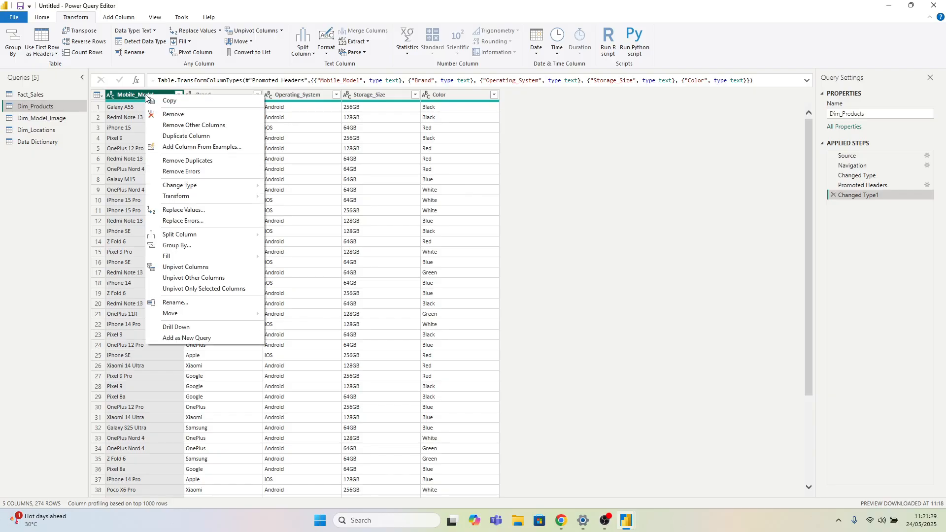
click(190, 137)
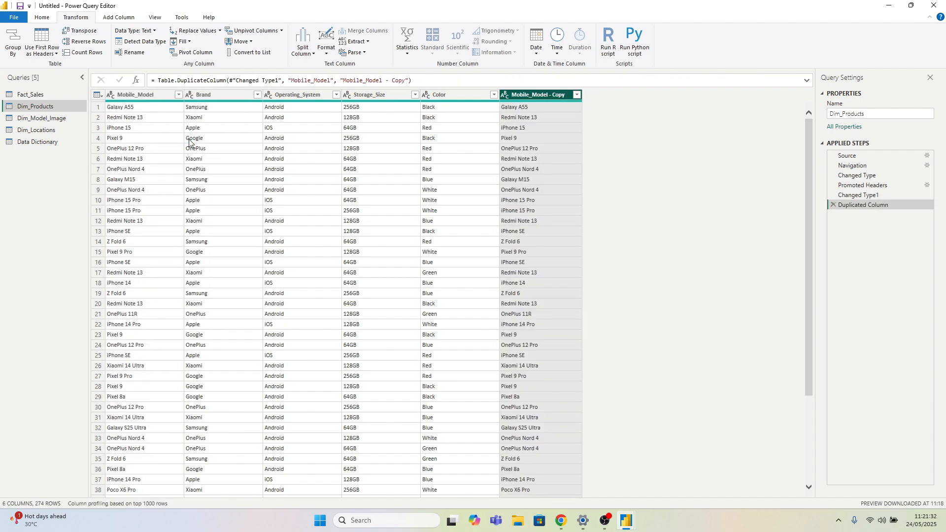
right_click(377, 98)
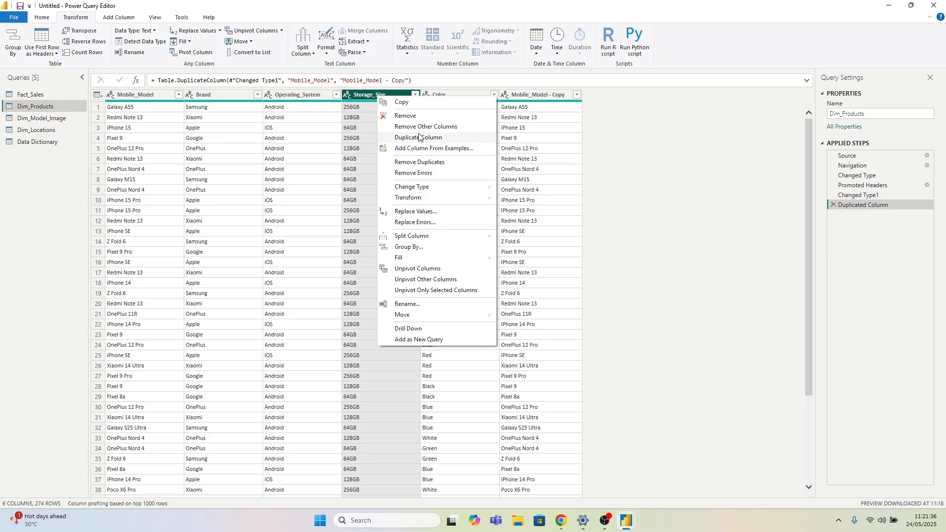
click(418, 137)
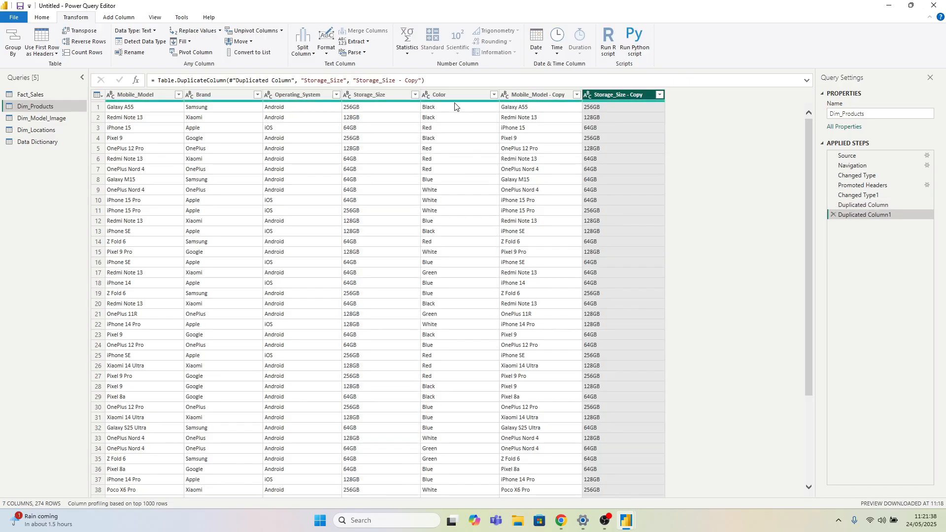
click(448, 94)
right_click(448, 94)
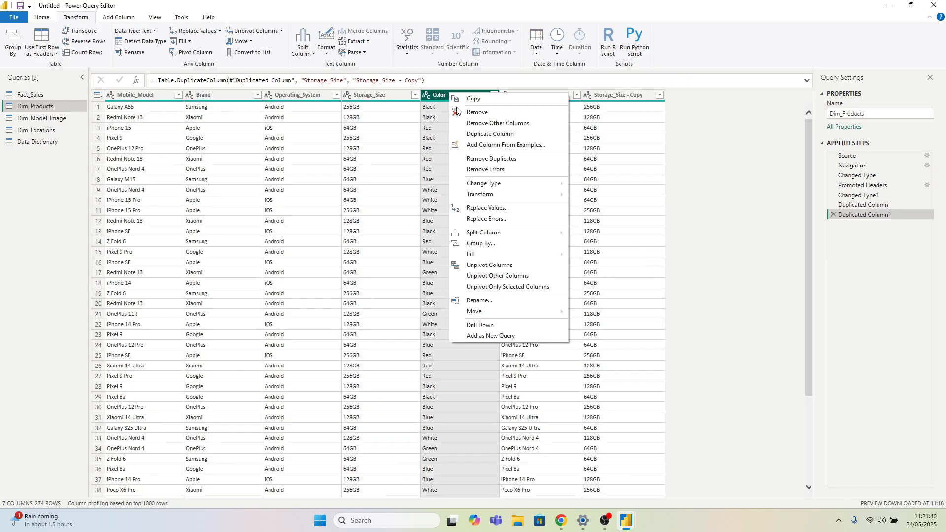
click(482, 135)
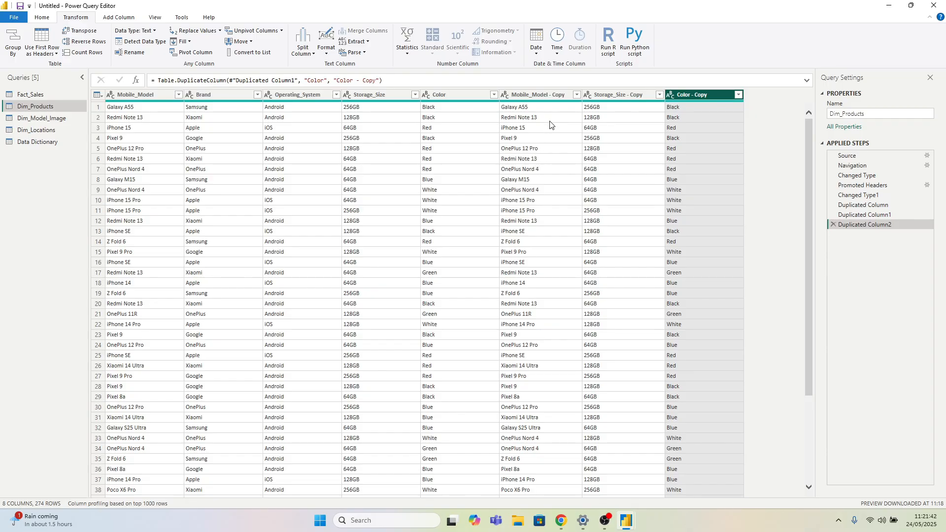
Step: Merge the three duplicated columns in Dim_Products without a separator into a column named ProductID, and make it the table's first column
click(550, 98)
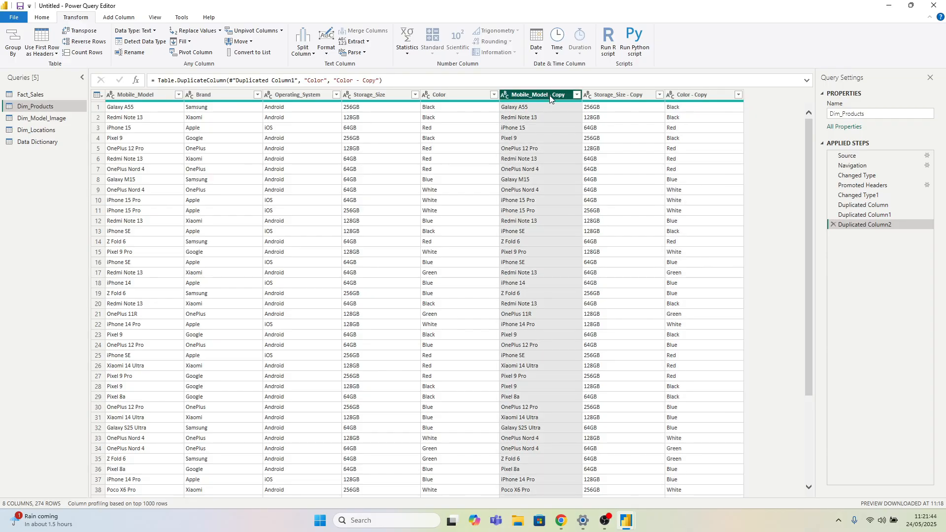
ctrl+click(629, 98)
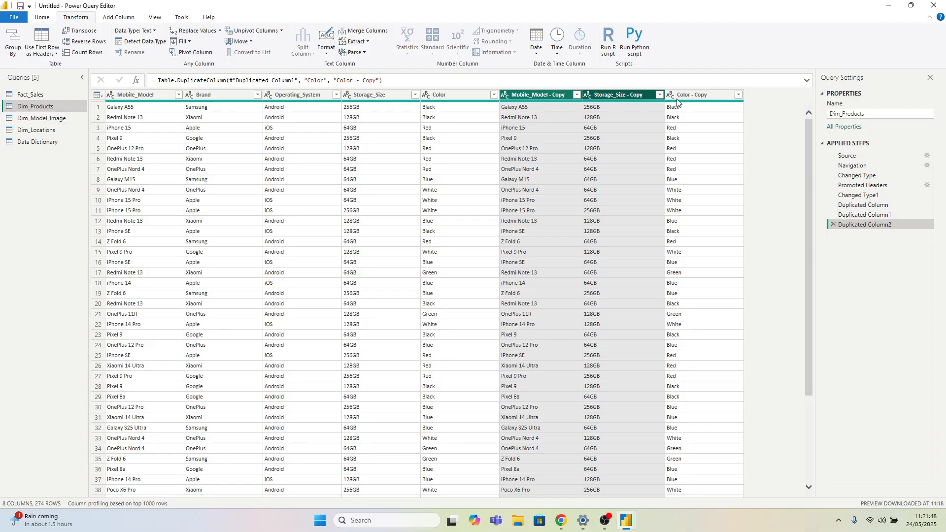
ctrl+click(695, 96)
right_click(696, 96)
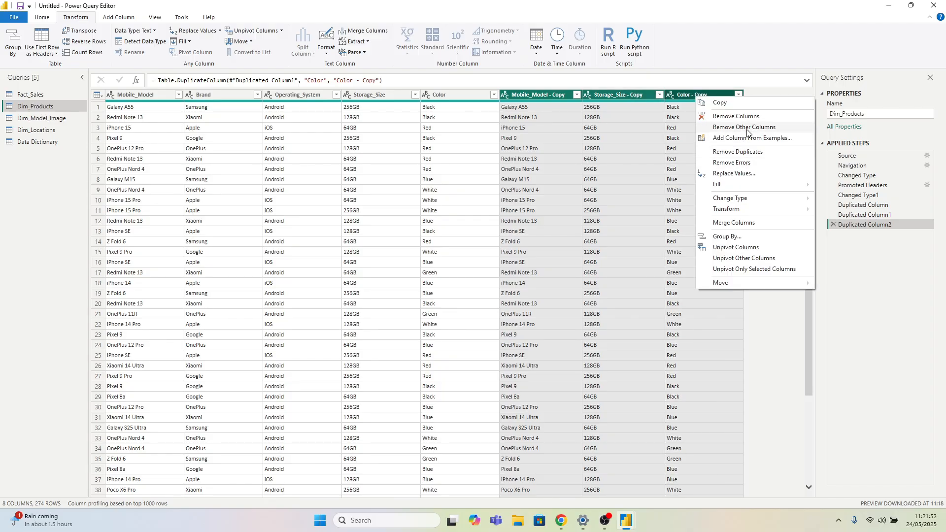
click(748, 223)
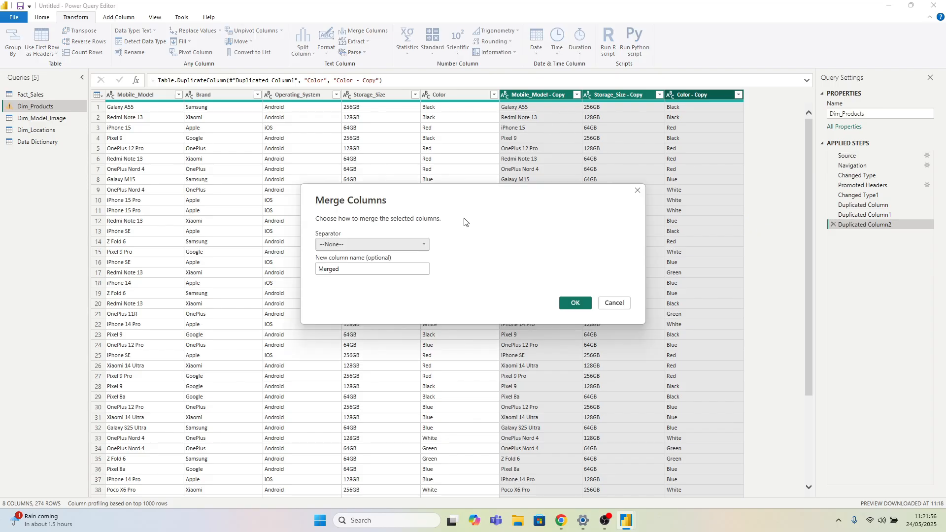
click(342, 269)
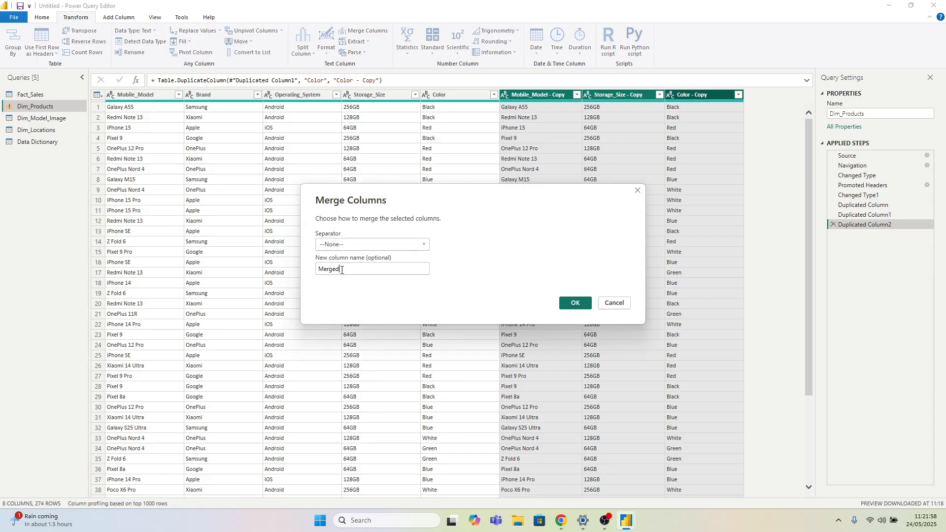
drag(341, 269, 309, 272)
text(ProductID)
click(566, 303)
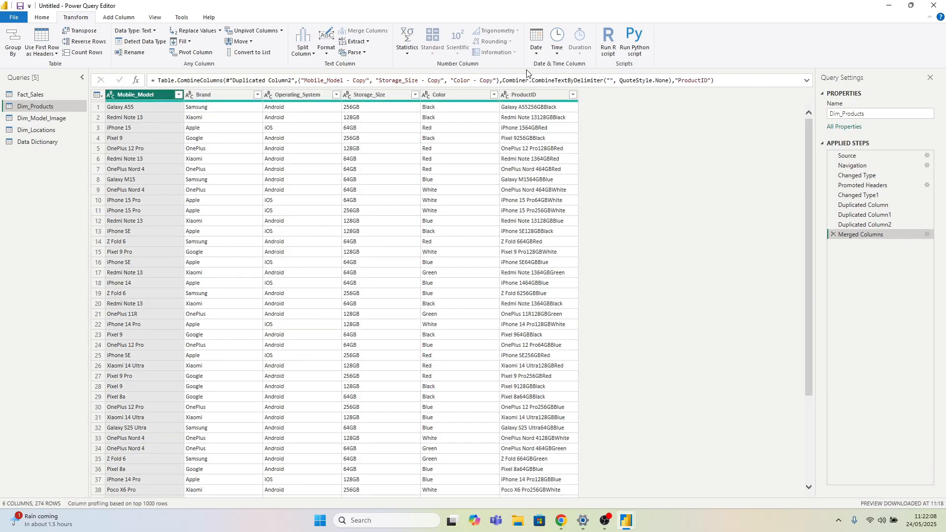
drag(533, 97, 136, 125)
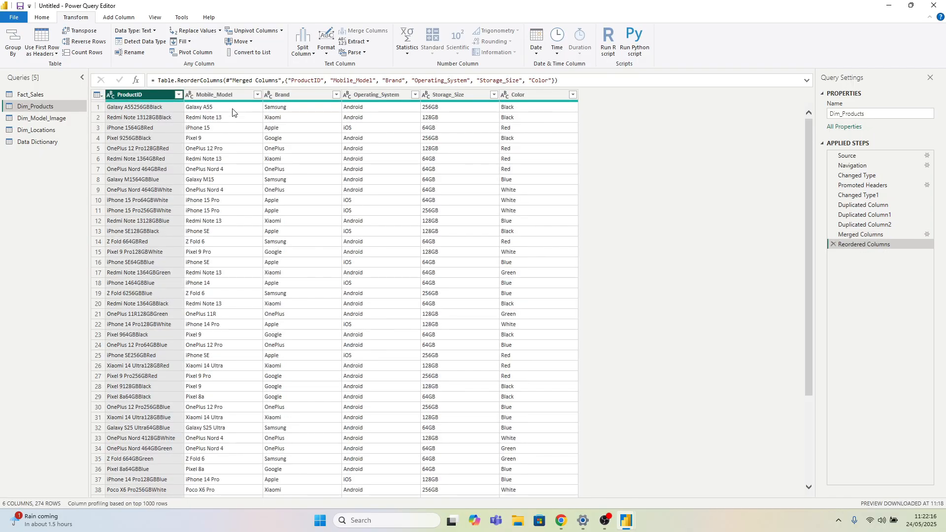
Step: Rename the underscored Dim_Products columns as Mobile Model, Operating System and Storage Size
double_click(222, 95)
click(217, 95)
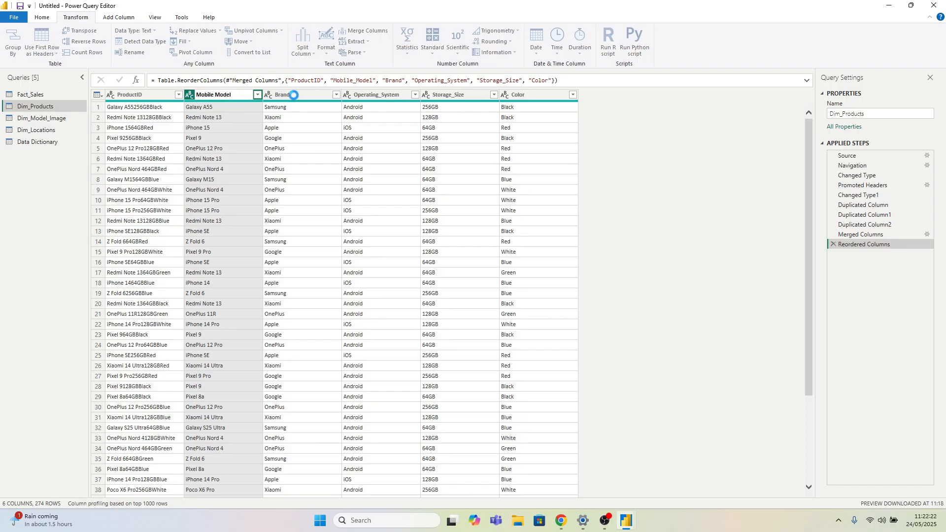
key(Return)
double_click(383, 93)
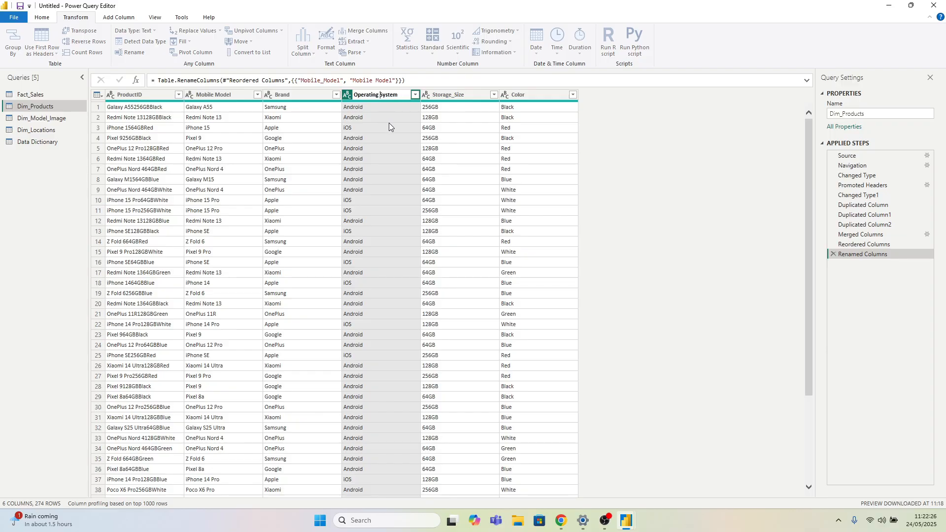
key(Return)
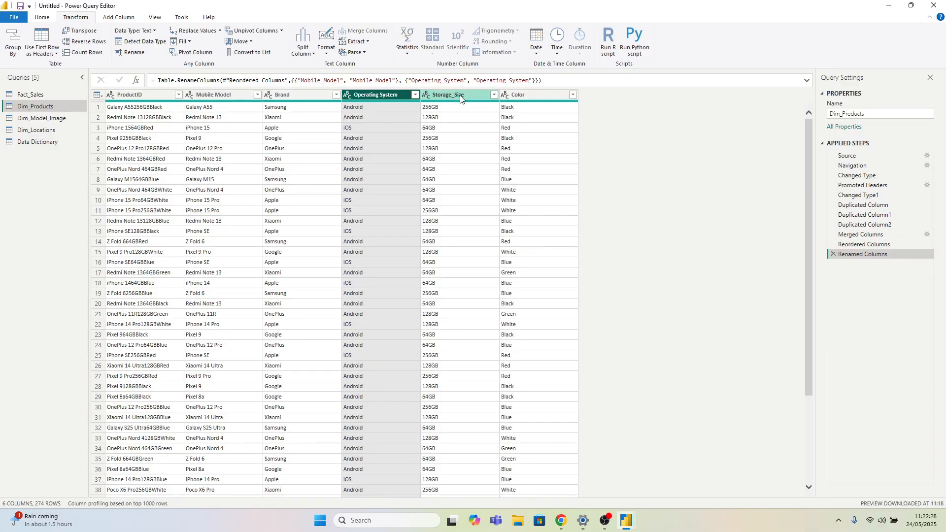
double_click(461, 95)
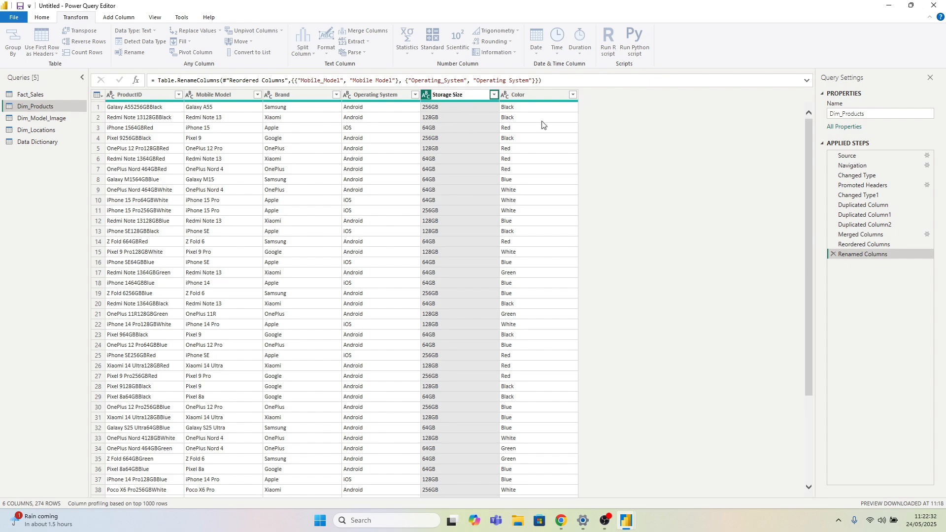
key(Return)
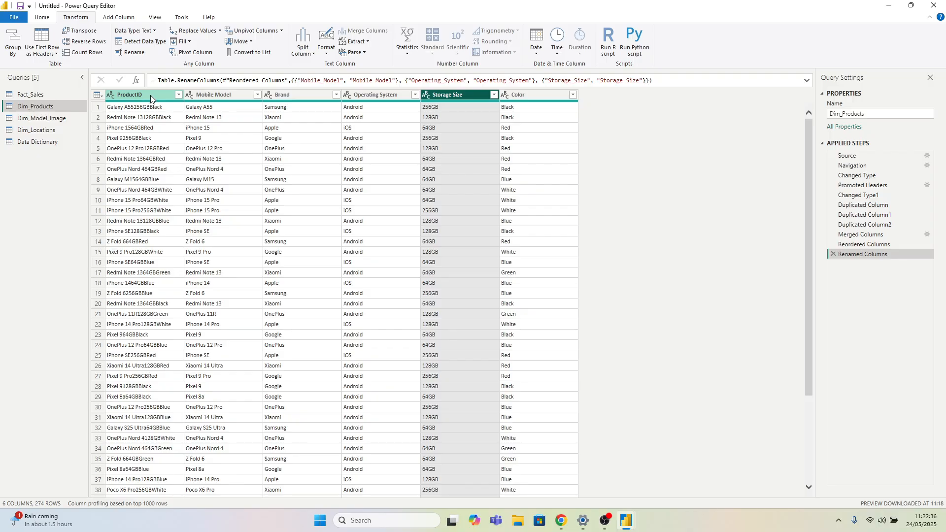
Step: Merge the Mobile_Model, Storage_Size and Color columns of Fact_Sales without a separator into a column named ProductID
click(43, 94)
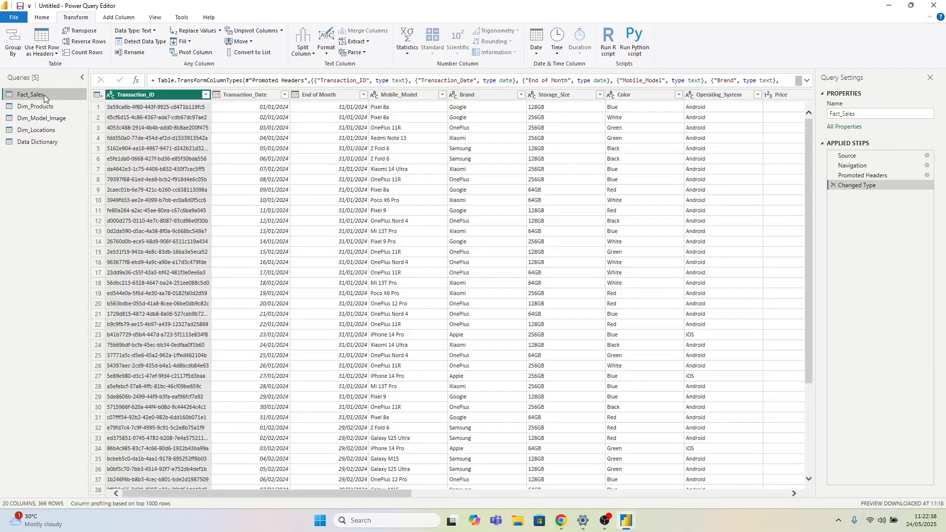
click(399, 97)
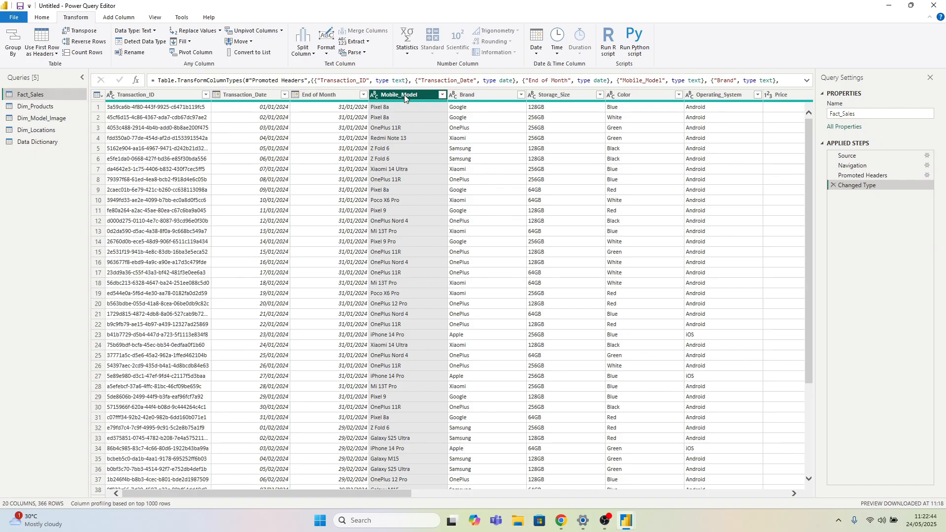
ctrl+click(551, 97)
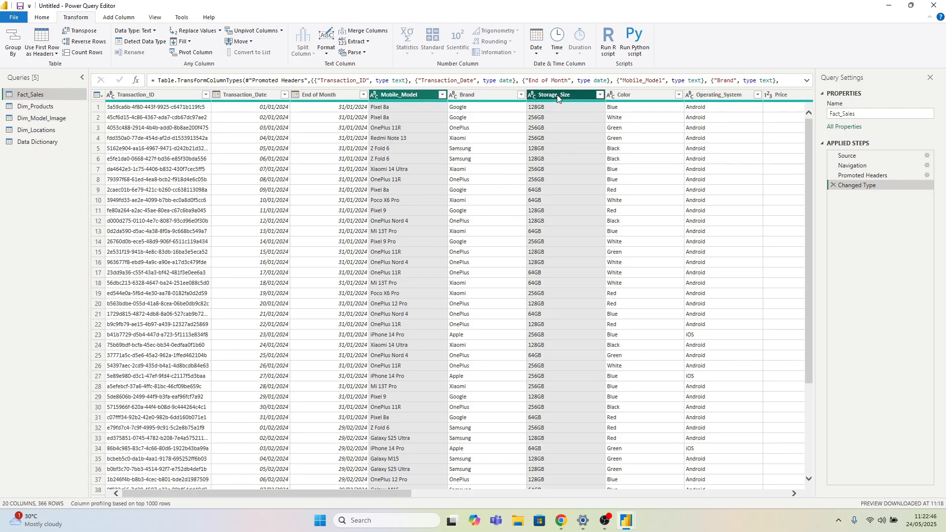
ctrl+click(628, 98)
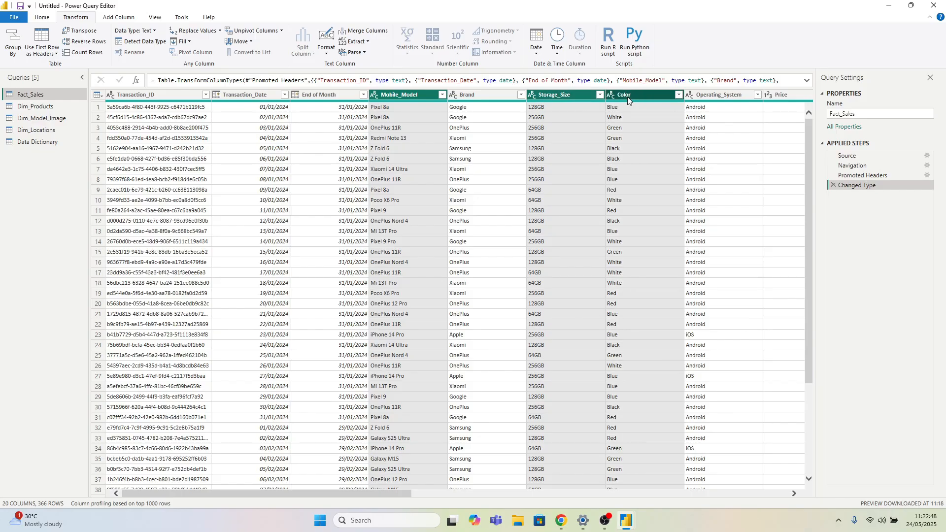
right_click(627, 98)
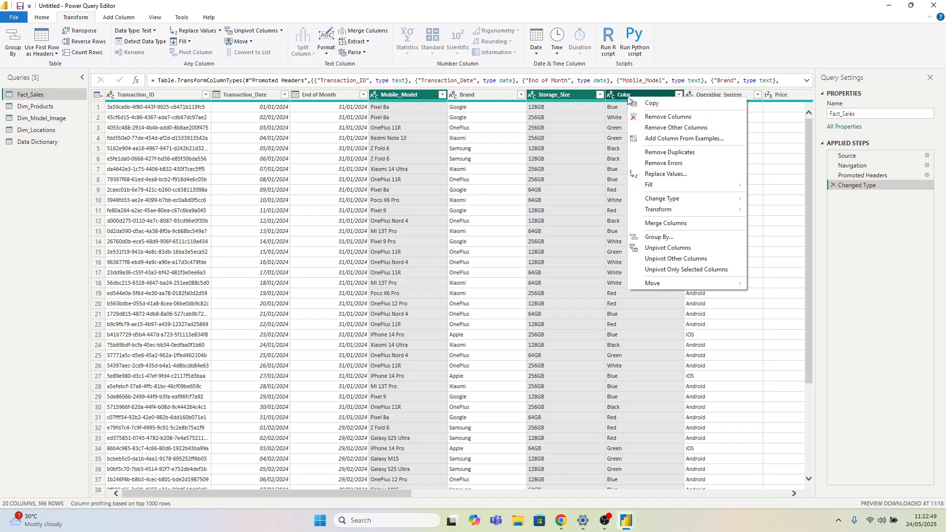
click(675, 222)
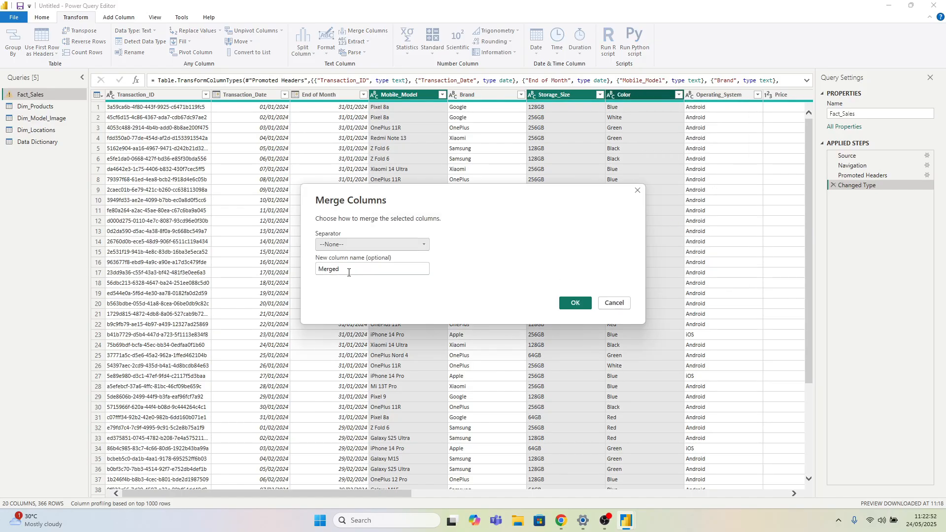
click(350, 271)
key(BackSpace)
key(BackSpace)
key(BackSpace)
key(BackSpace)
key(BackSpace)
key(BackSpace)
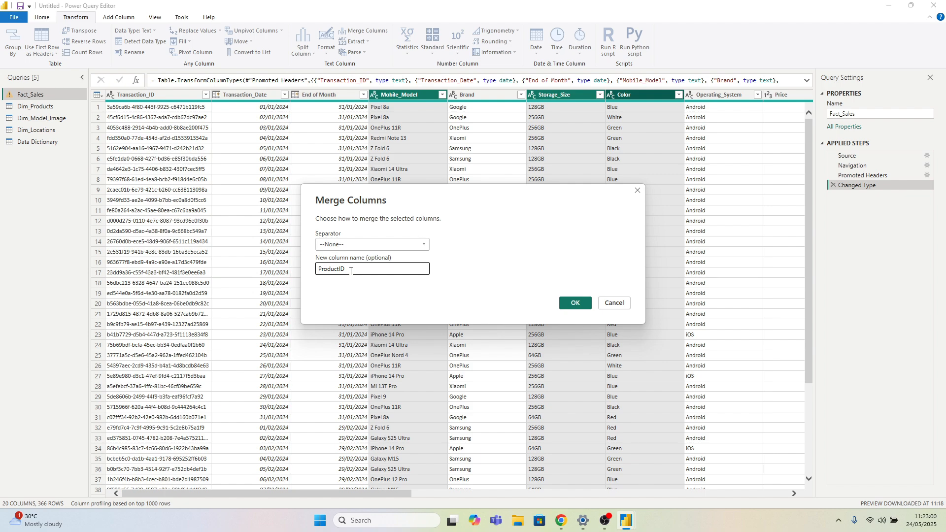
click(573, 303)
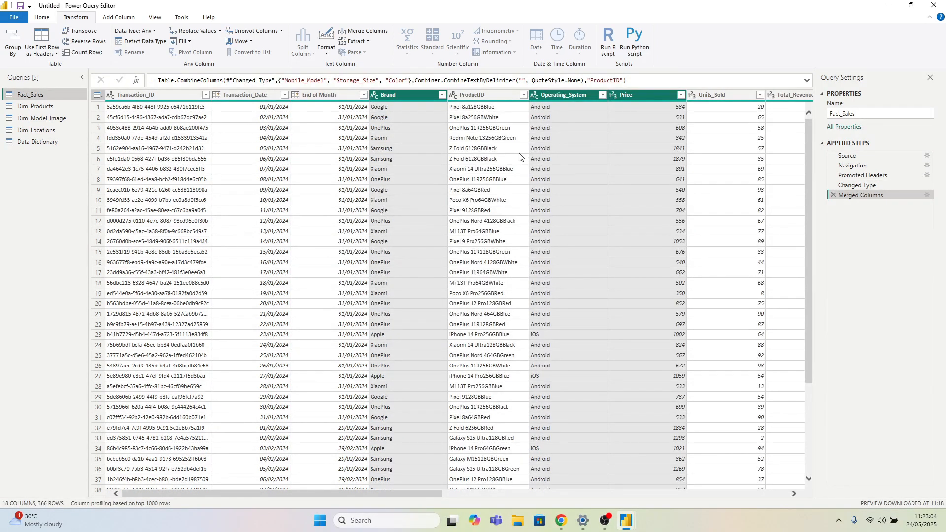
Step: Move the ProductID column of Fact_Sales between End of Month and Brand
drag(435, 494, 479, 493)
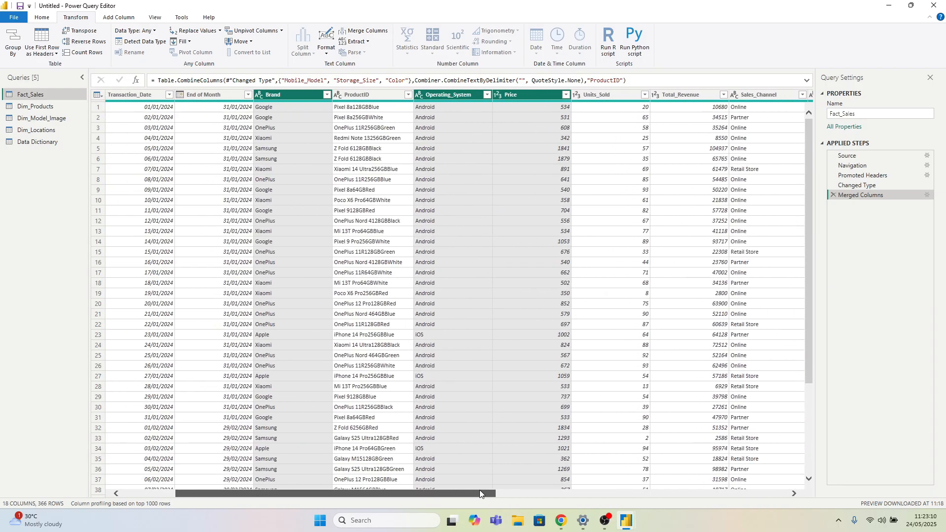
click(361, 96)
drag(363, 101, 264, 97)
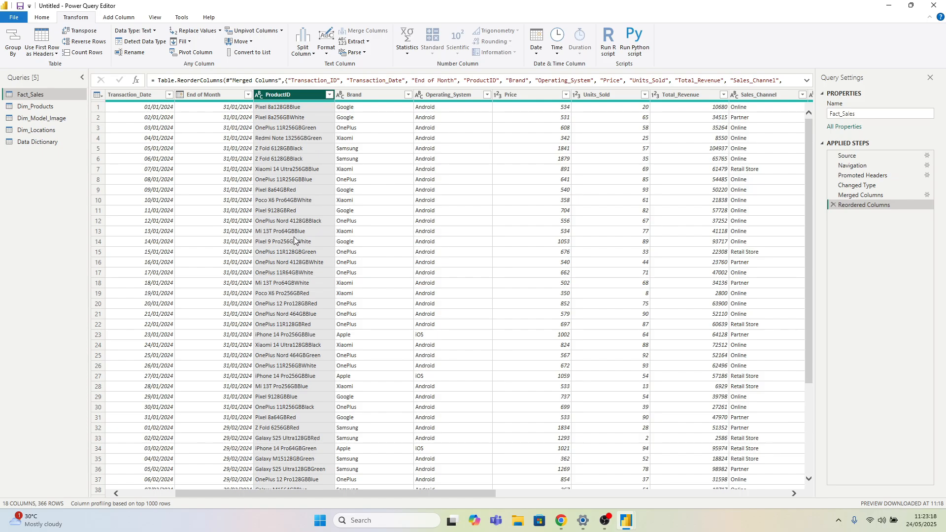
Step: Exclude the End of Month, Brand and Operating_System columns from Fact_Sales, keeping all the others
click(369, 93)
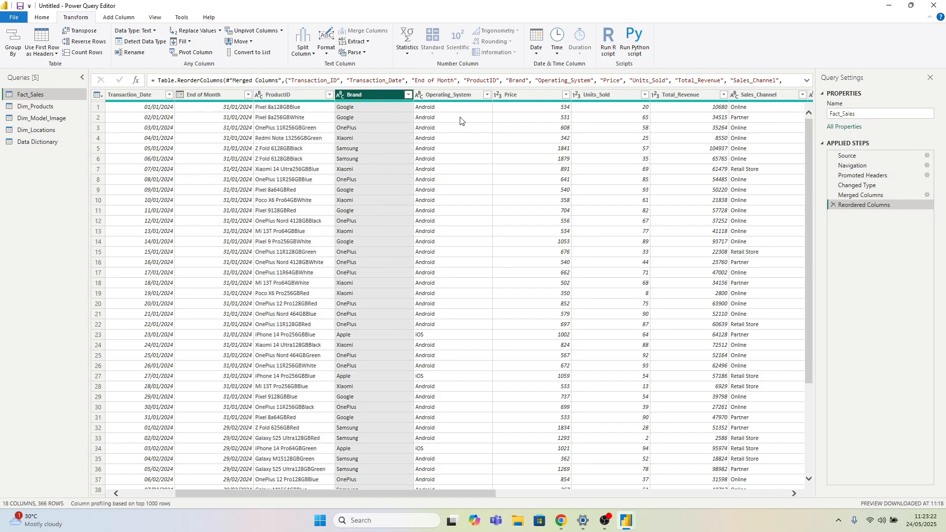
click(453, 96)
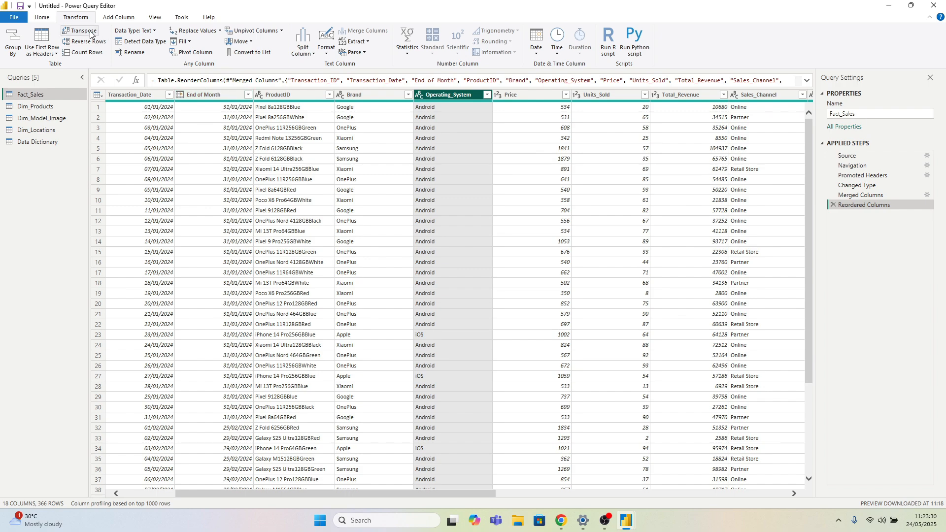
click(47, 18)
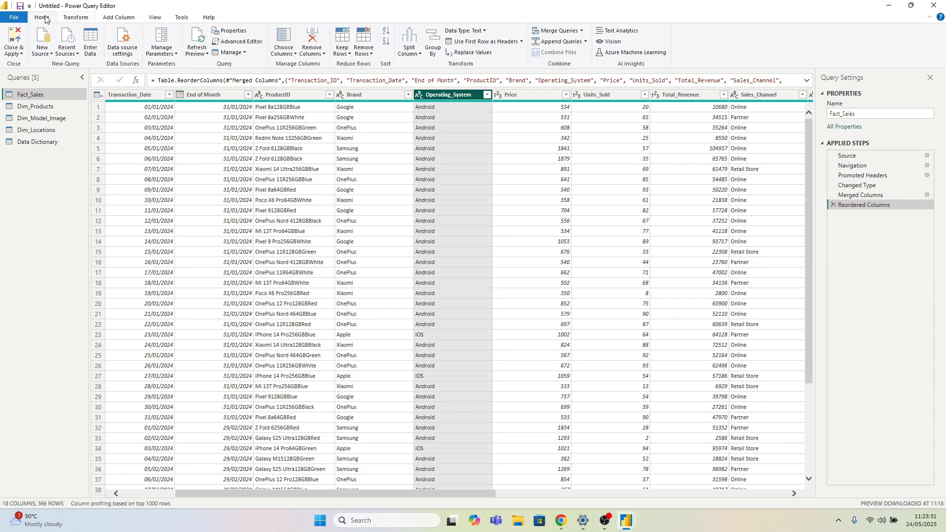
click(294, 54)
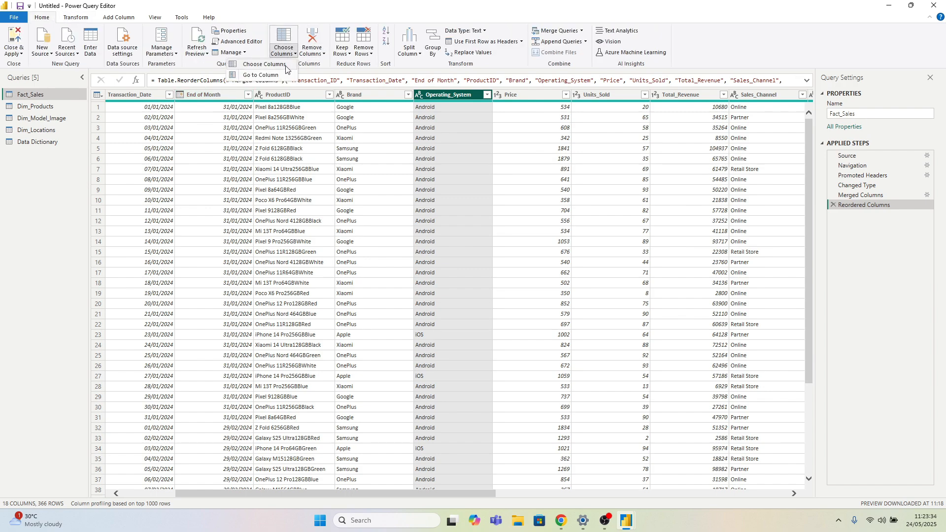
click(287, 66)
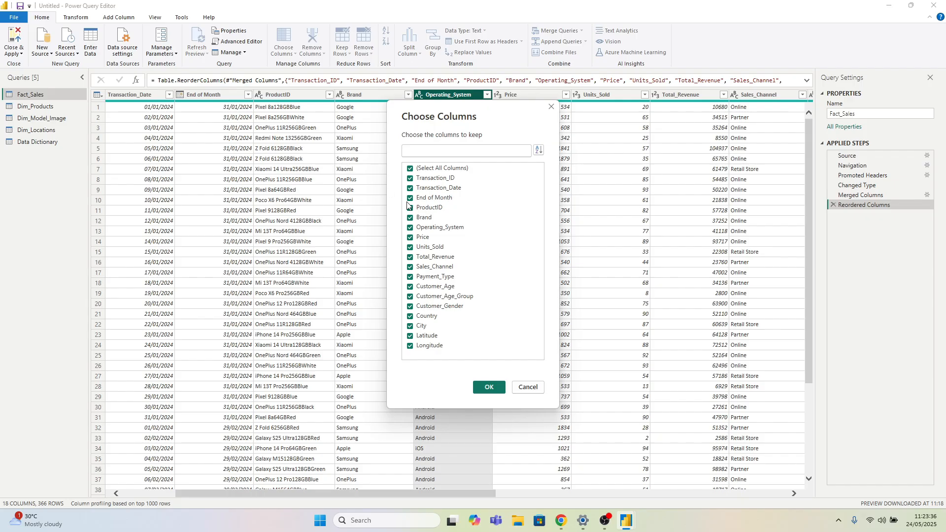
click(417, 216)
click(415, 227)
click(487, 387)
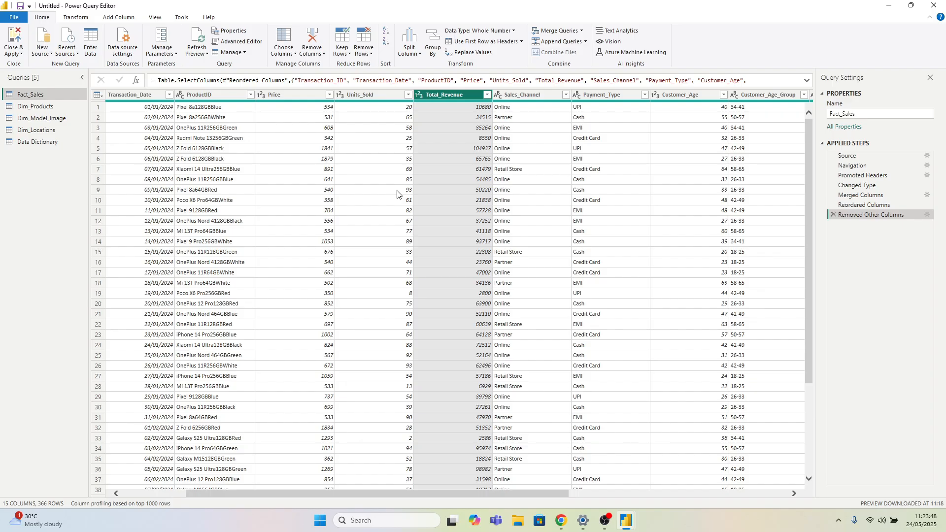
Step: Compare Fact_Sales with Dim_Locations, and exclude the Country, Latitude and Longitude columns from Fact_Sales
click(48, 131)
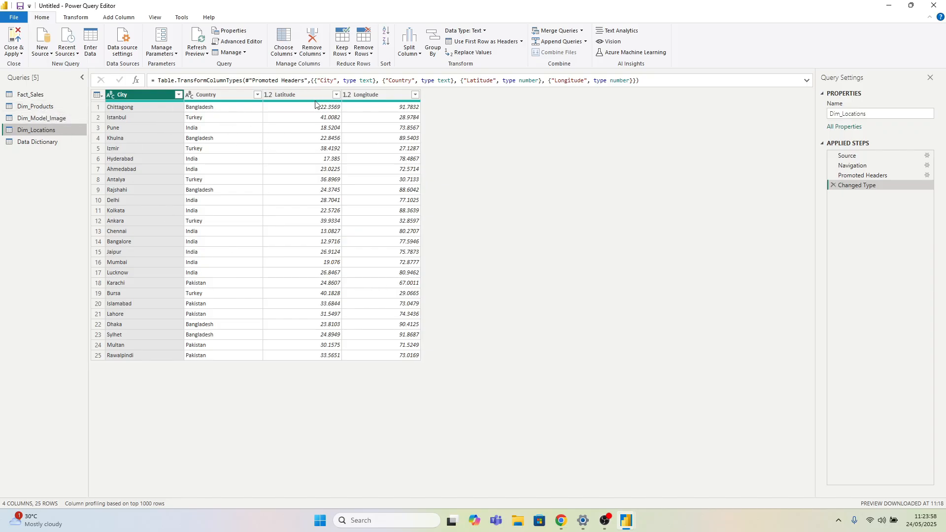
click(49, 96)
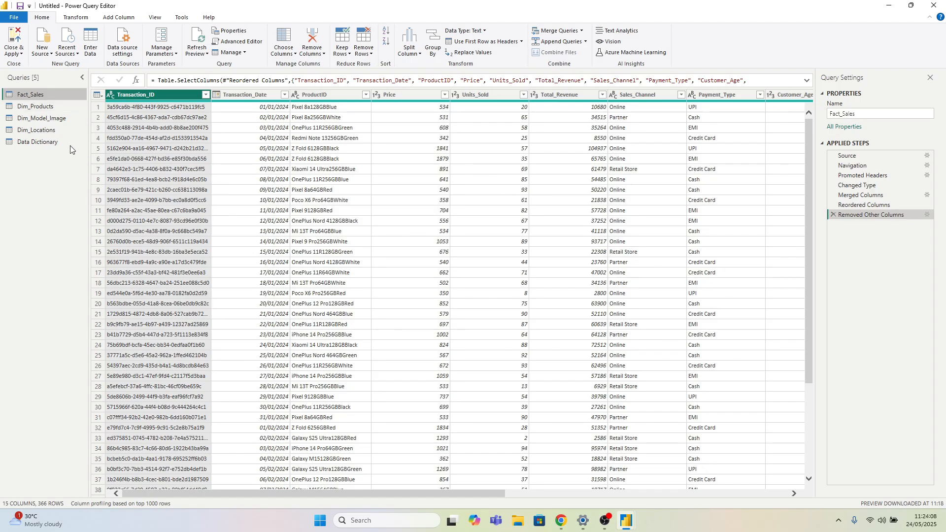
click(45, 132)
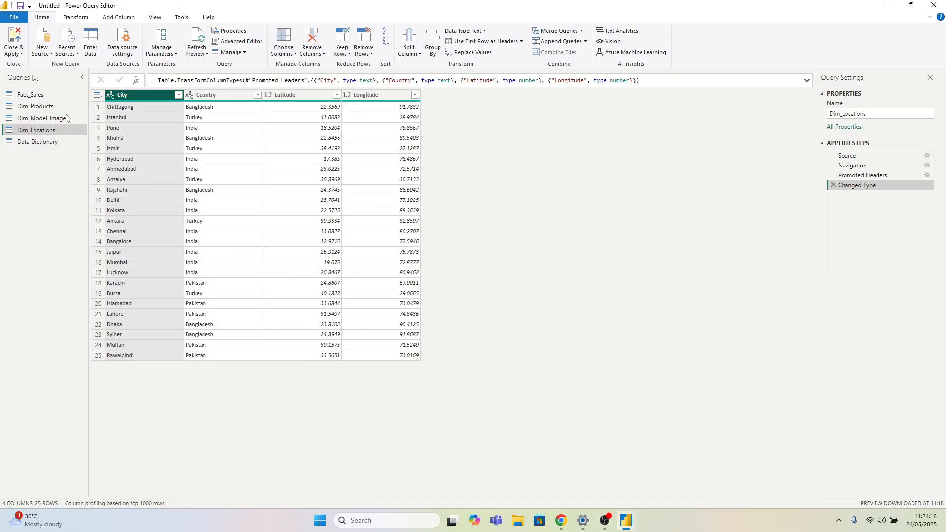
click(30, 95)
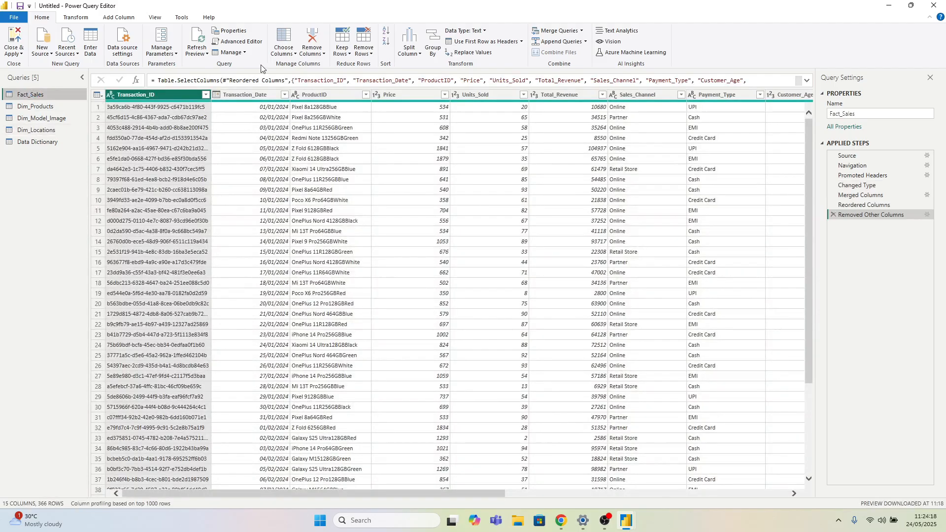
click(283, 51)
click(279, 65)
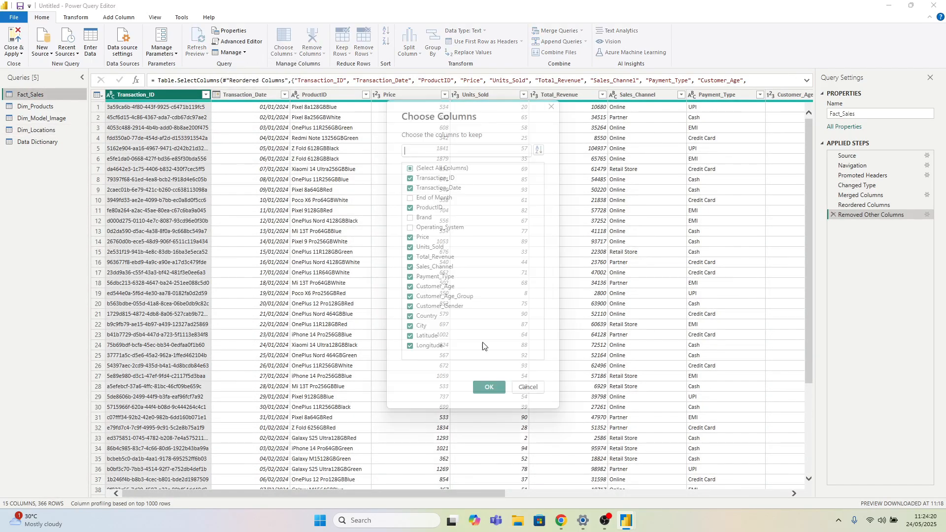
click(427, 339)
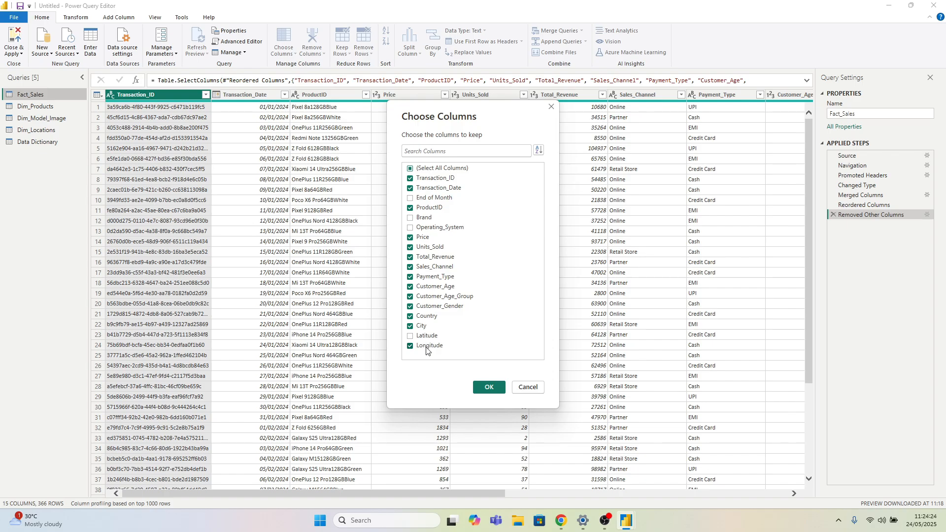
click(427, 347)
click(431, 317)
click(486, 389)
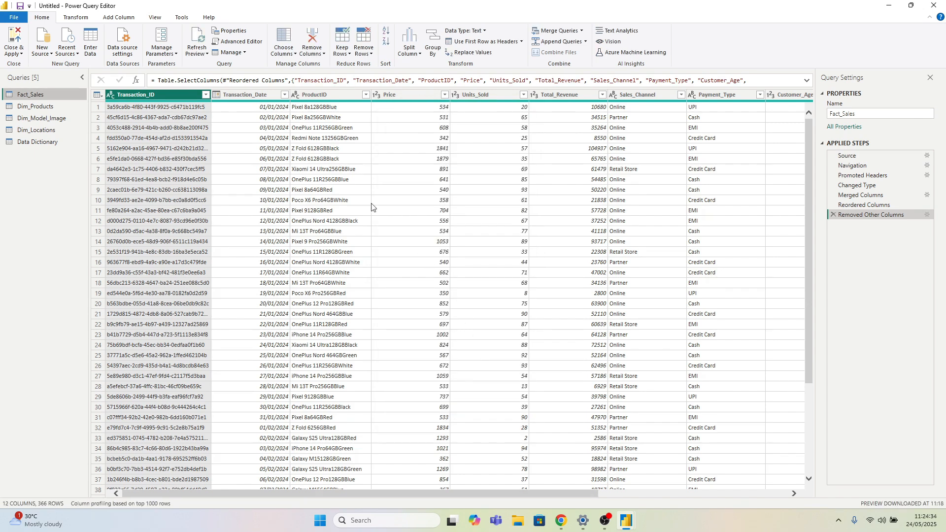
Step: Replace the underscores with spaces in two Fact_Sales column names, giving Transaction Date and Units Sold
mouse_move(470, 491)
mouse_down()
mouse_move(616, 494)
mouse_move(725, 514)
mouse_move(459, 505)
mouse_up()
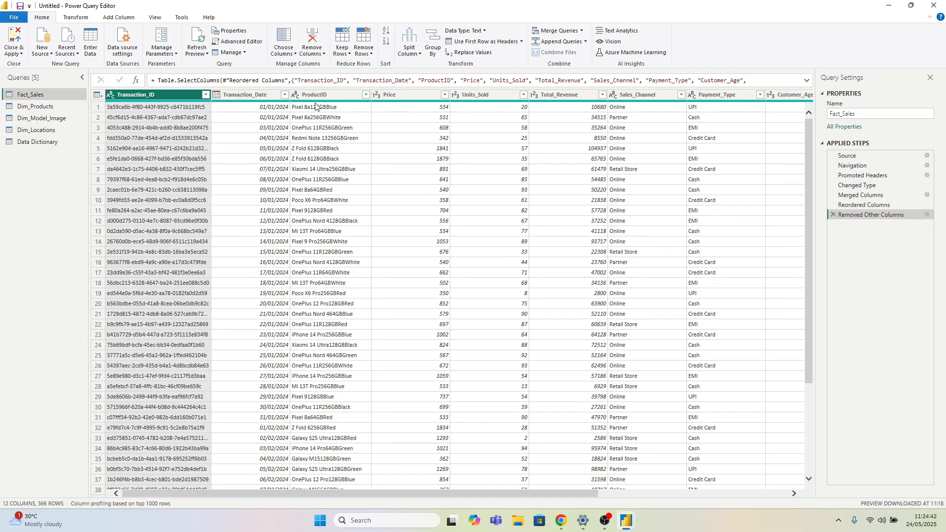
click(257, 100)
double_click(258, 100)
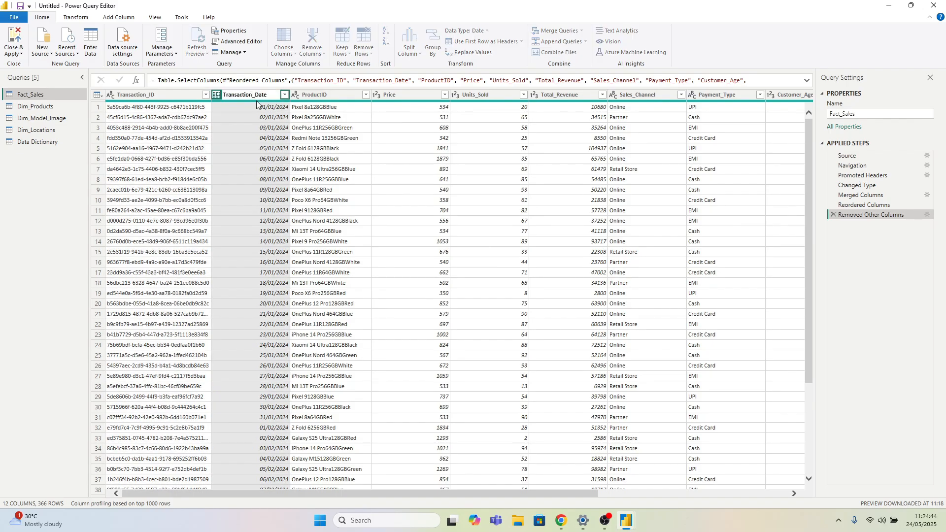
key(BackSpace)
key(Return)
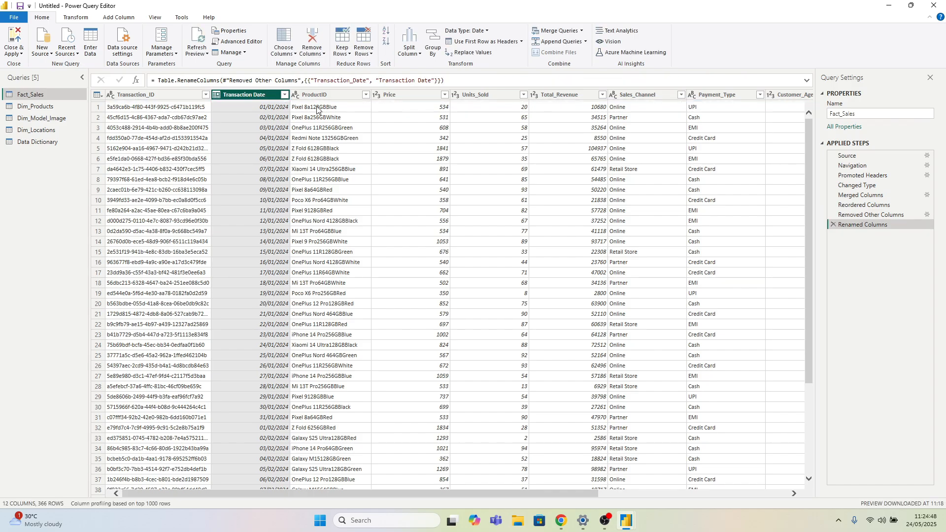
click(481, 96)
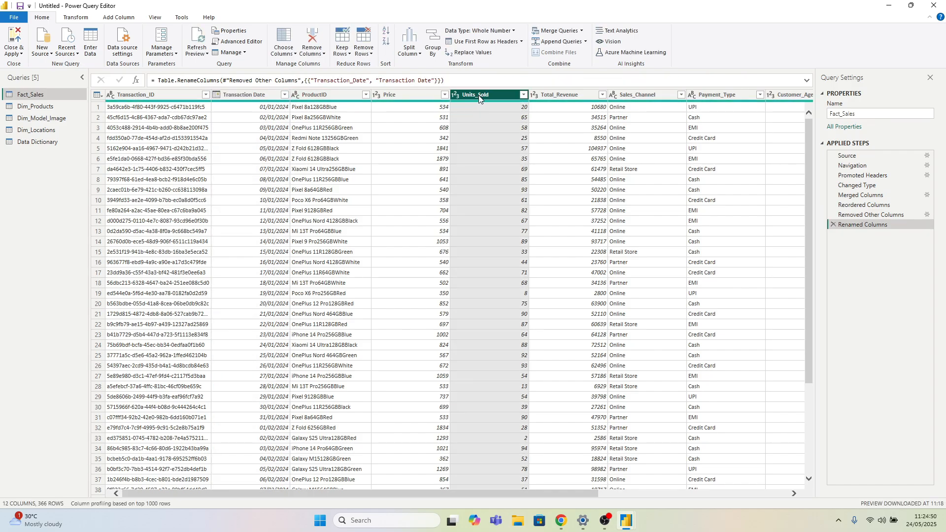
key(BackSpace)
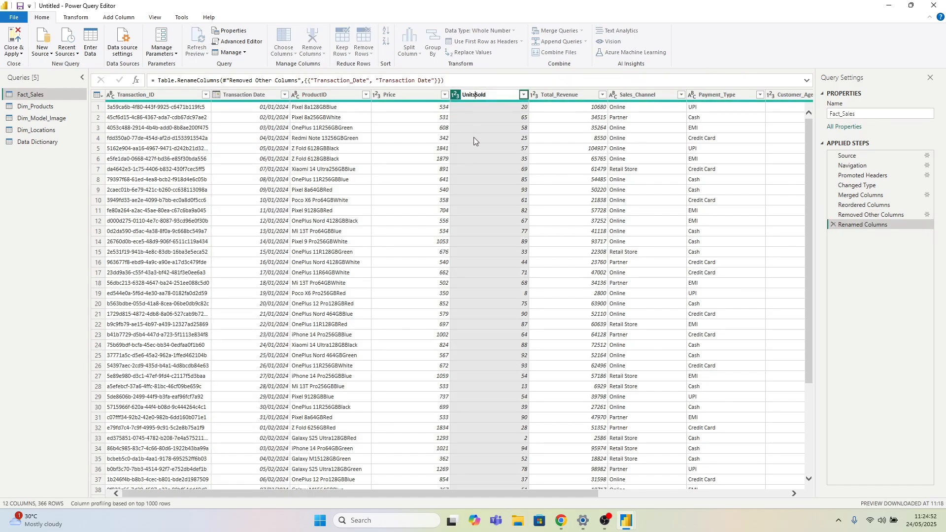
key(Return)
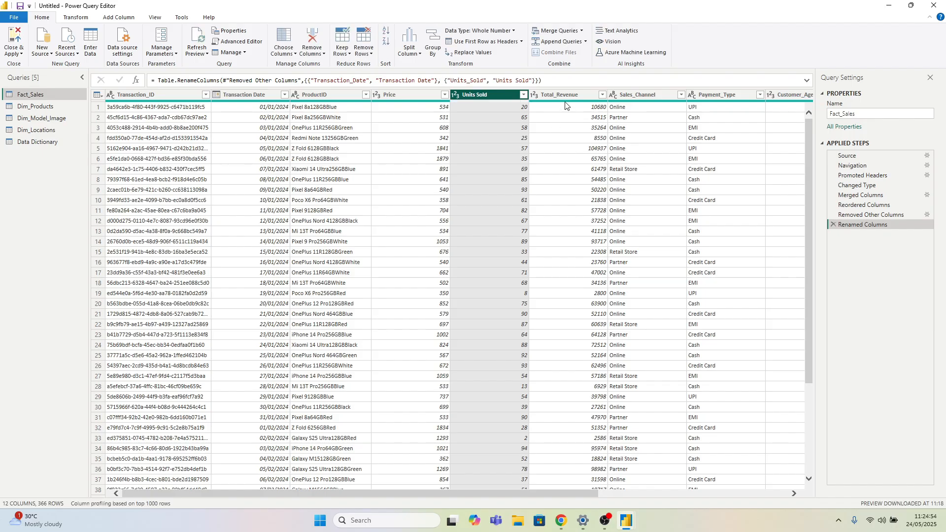
Step: Rename the Total_Revenue, Sales_Channel and Payment_Type columns as Total Revenue, Sales Channel and Payment Type
double_click(566, 96)
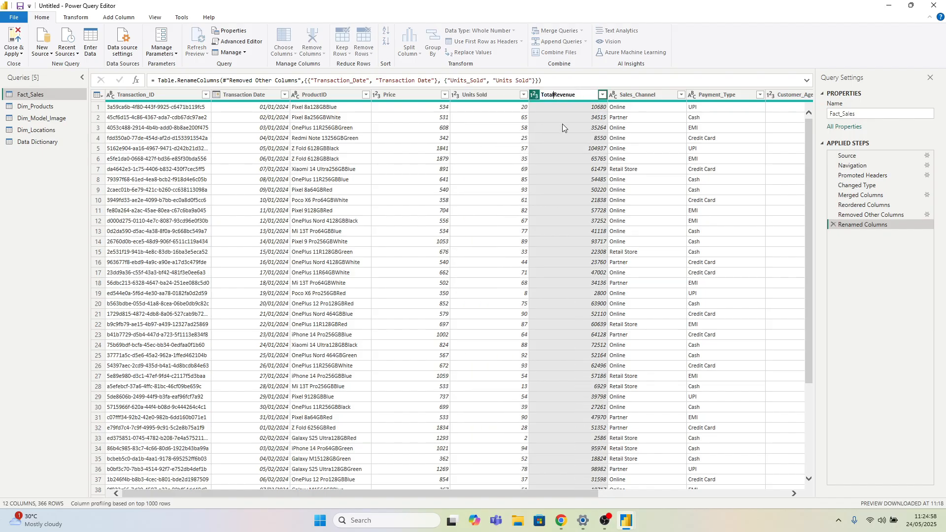
key(Return)
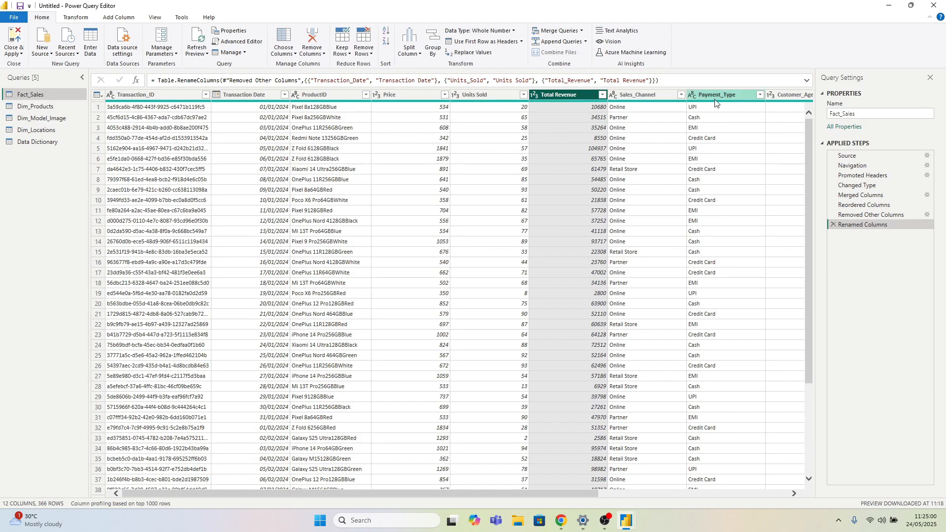
double_click(635, 94)
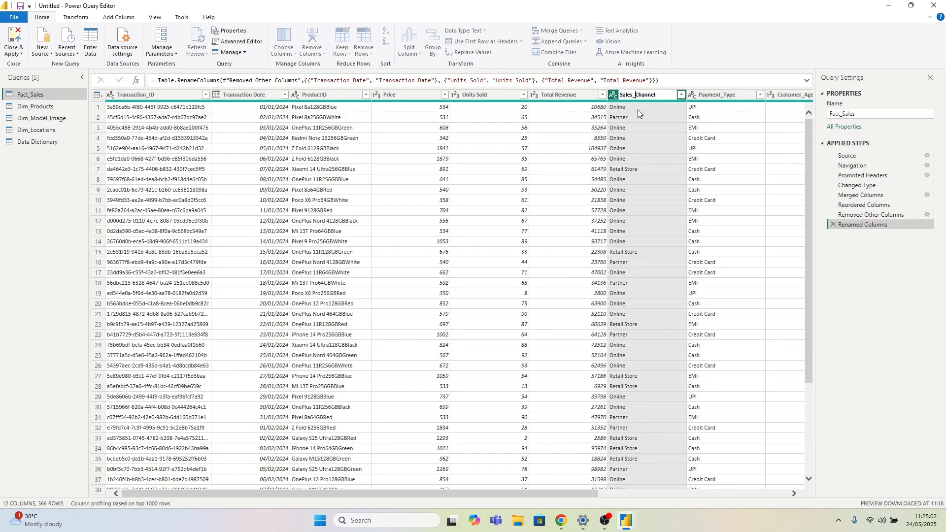
key(BackSpace)
key(Return)
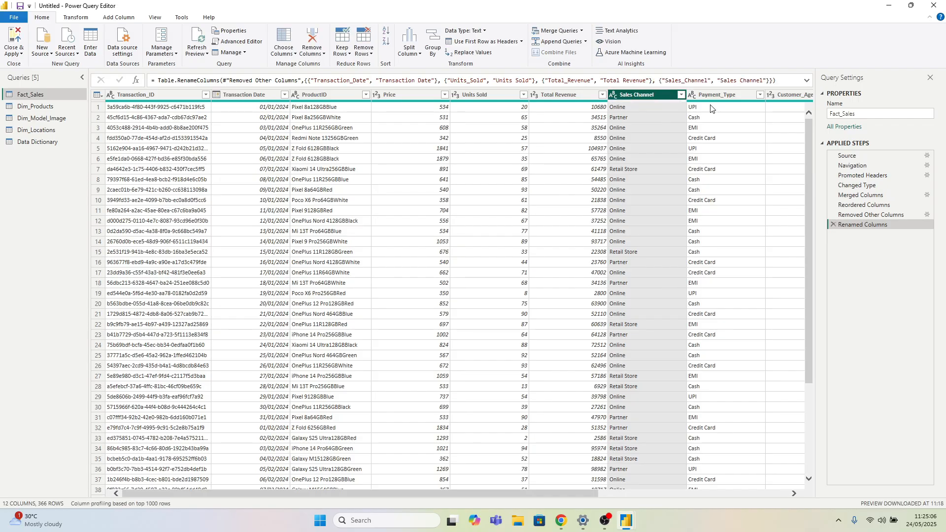
double_click(720, 94)
click(723, 95)
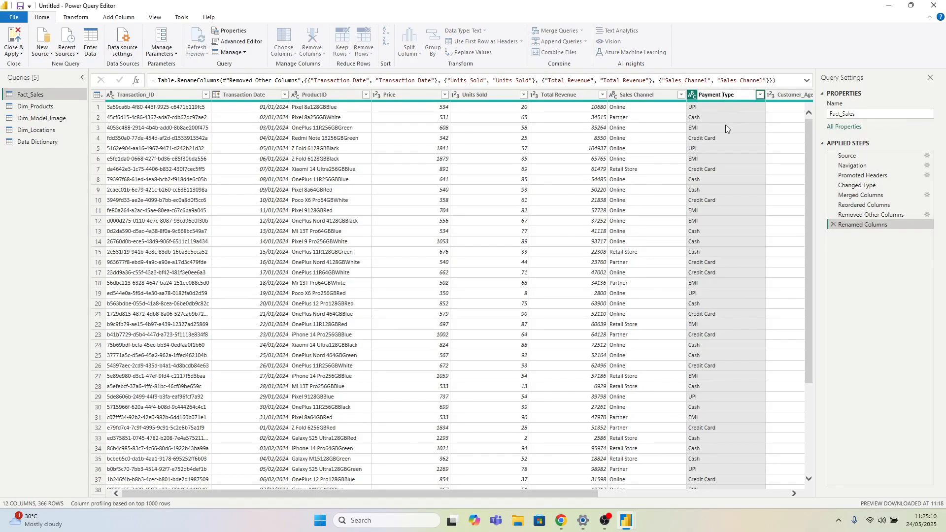
key(Return)
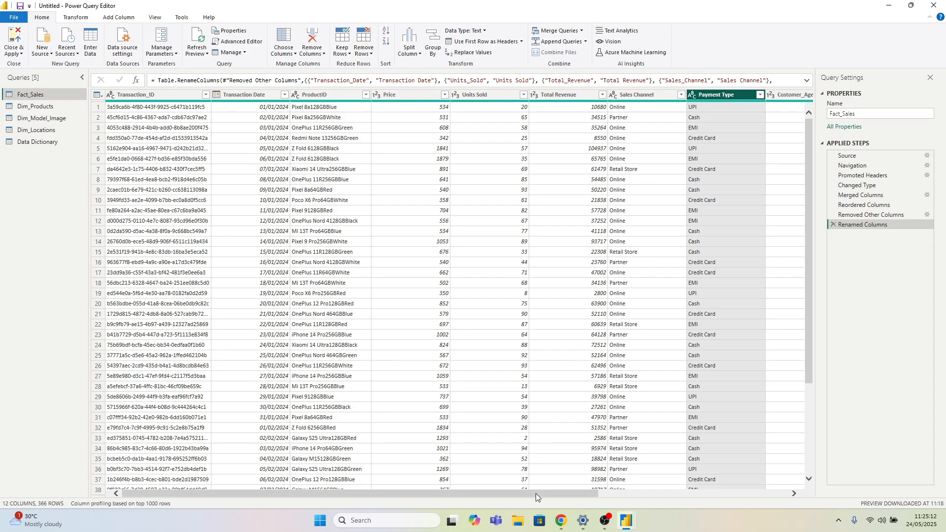
Step: Rename the customer columns of Fact_Sales as Customer Age, Customer Age Group and Customer Gender
drag(536, 493, 759, 504)
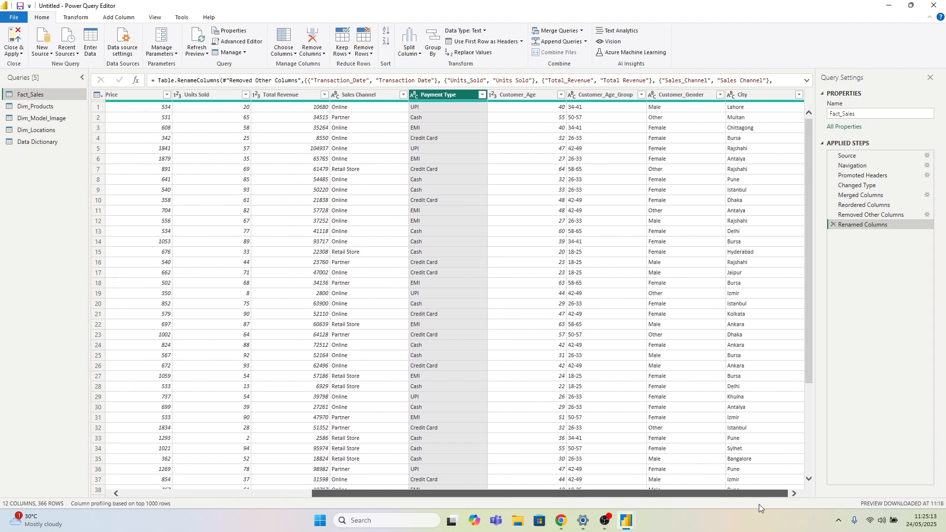
double_click(524, 94)
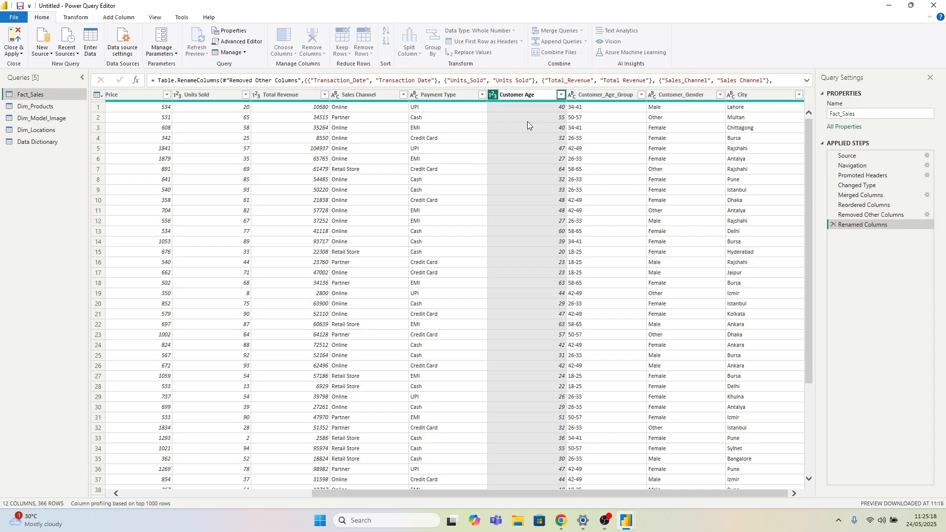
click(622, 95)
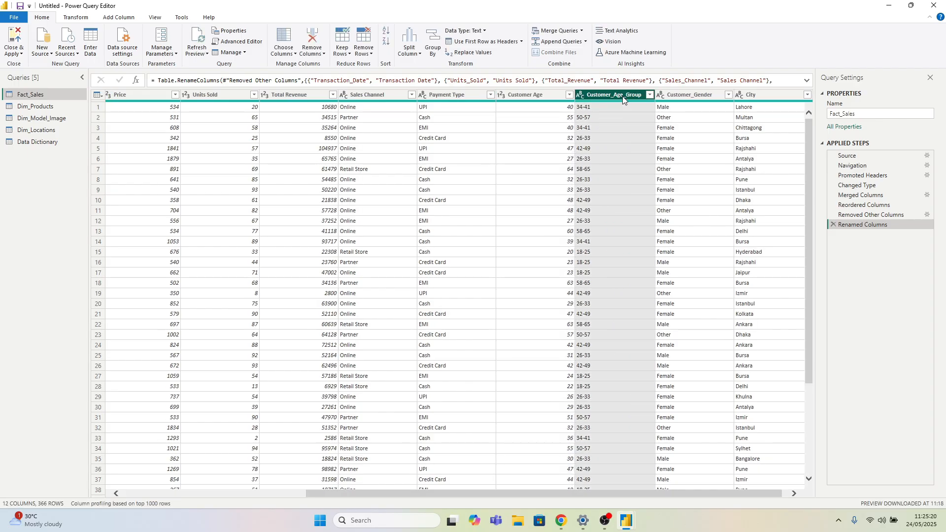
double_click(622, 96)
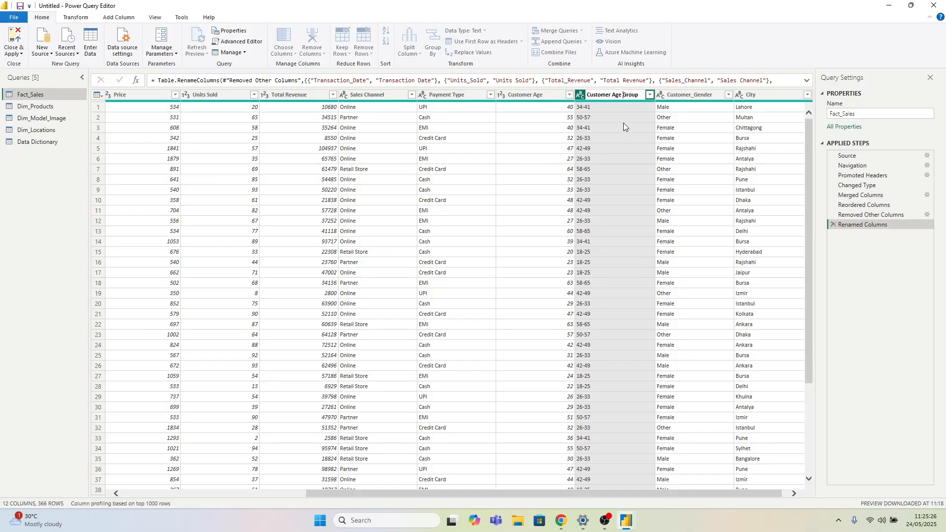
key(Return)
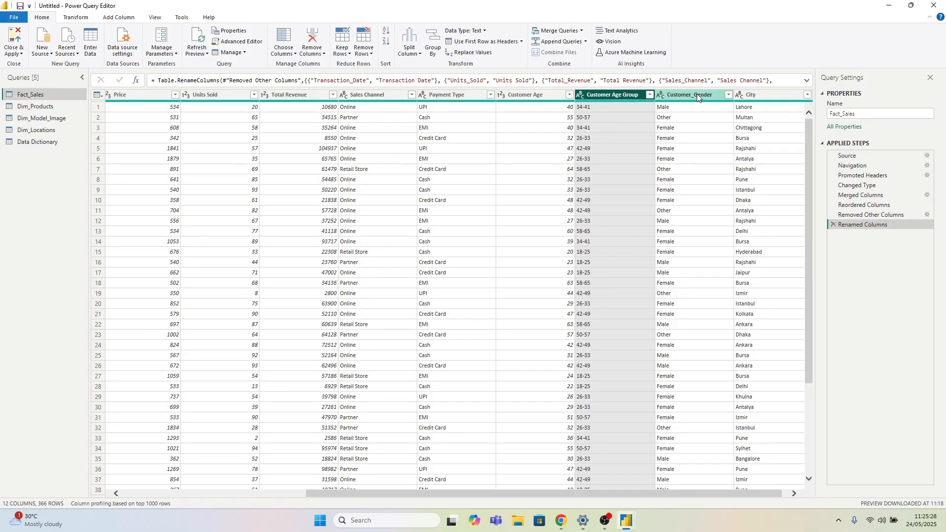
double_click(696, 95)
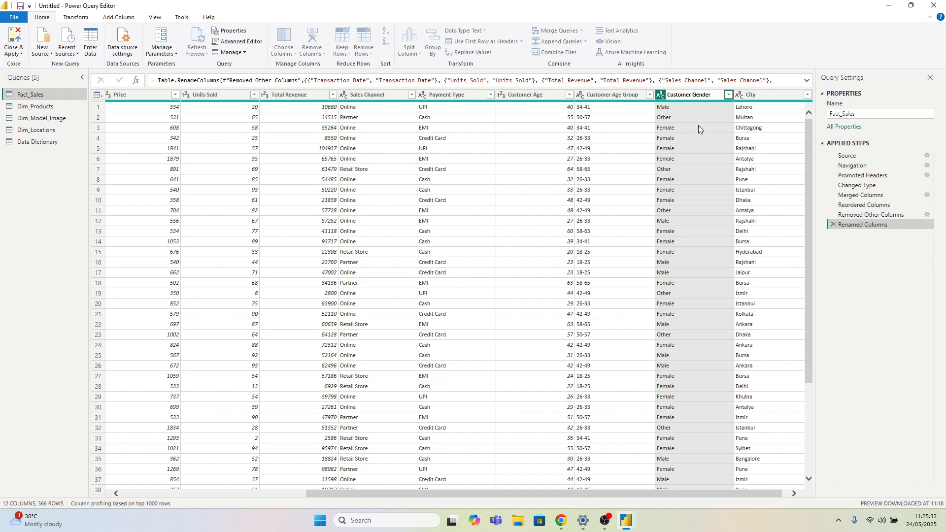
key(Return)
drag(771, 494, 675, 495)
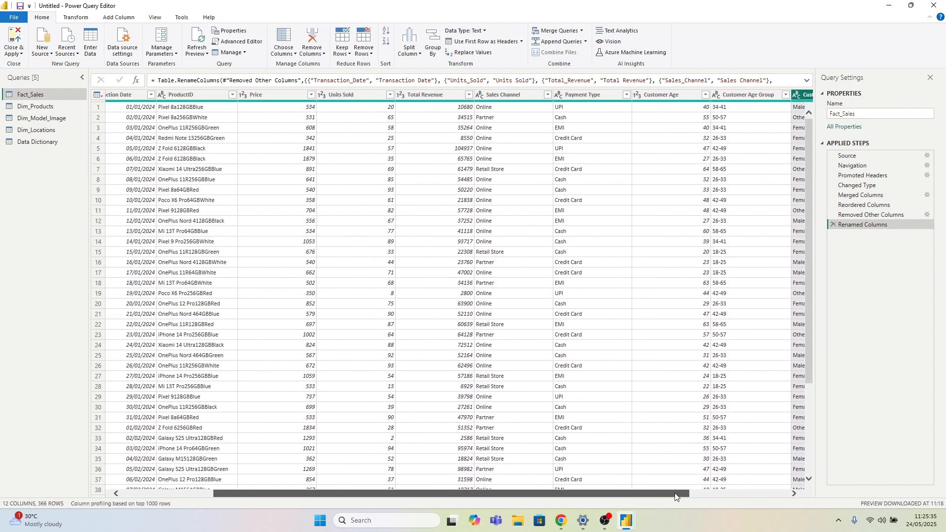
Step: Promote the first row of Dim_Model_Image to column headers
click(36, 107)
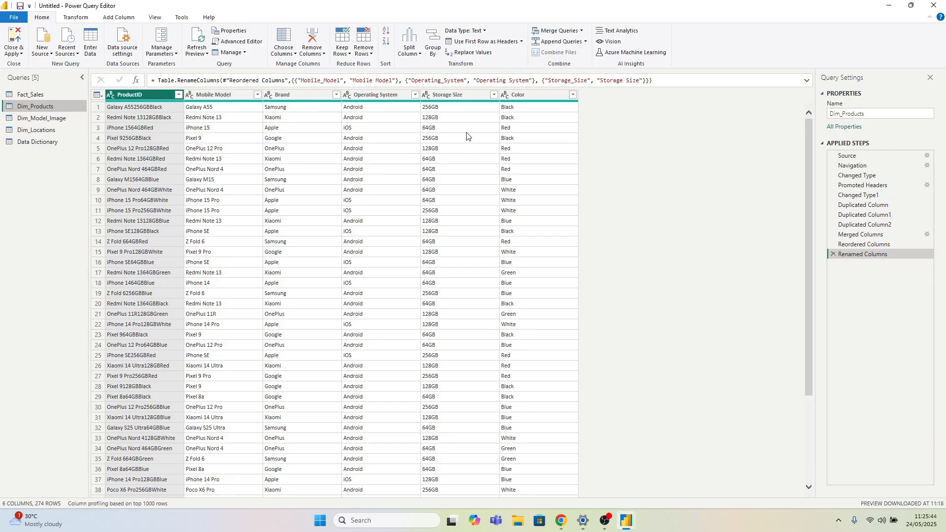
click(41, 118)
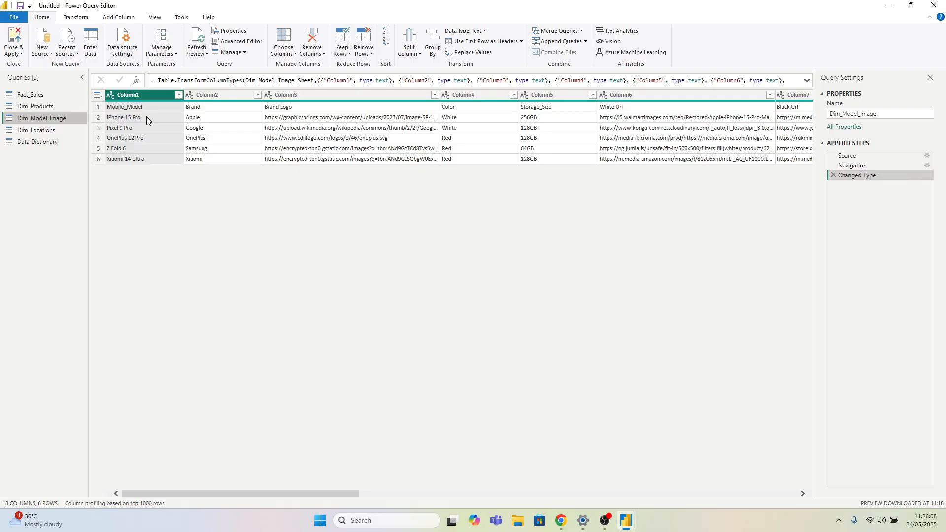
click(69, 19)
click(56, 54)
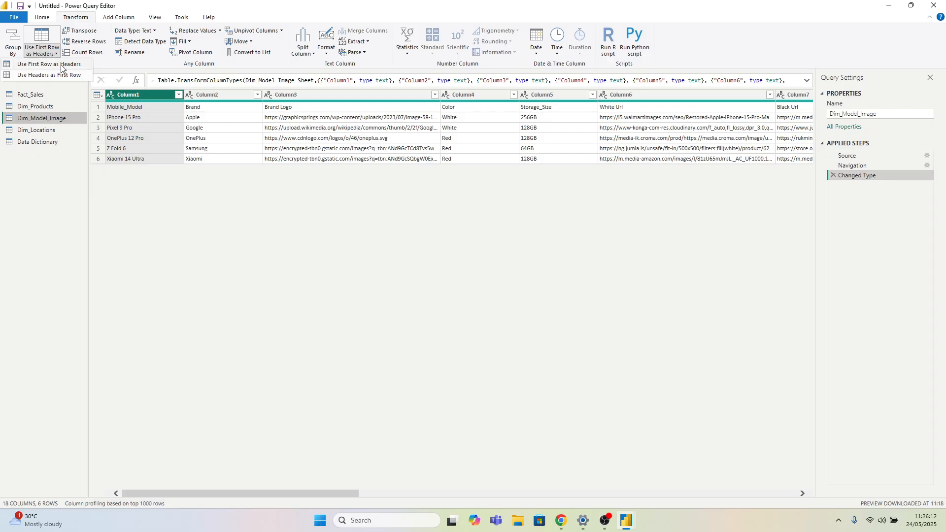
click(61, 64)
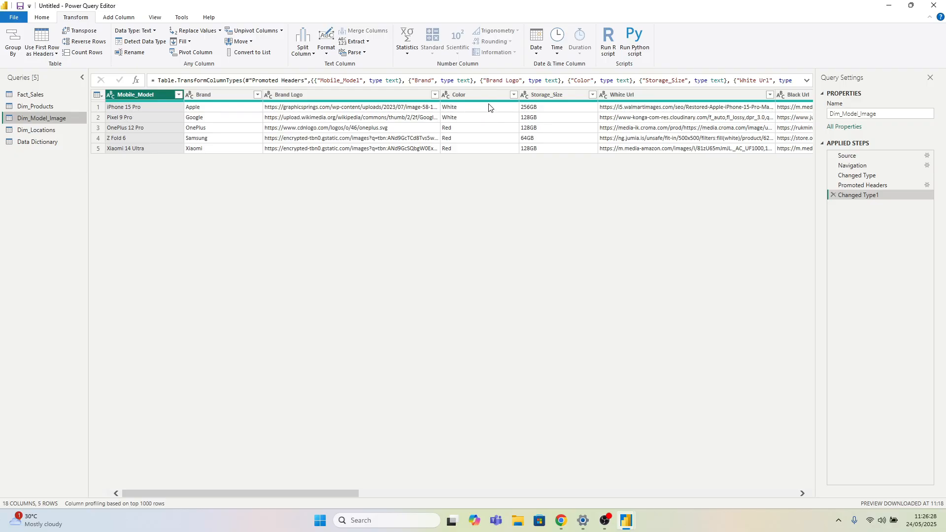
Step: Examine all the columns of Dim_Model_Image, and review the Dim_Products and Data Dictionary tables
drag(344, 493, 439, 493)
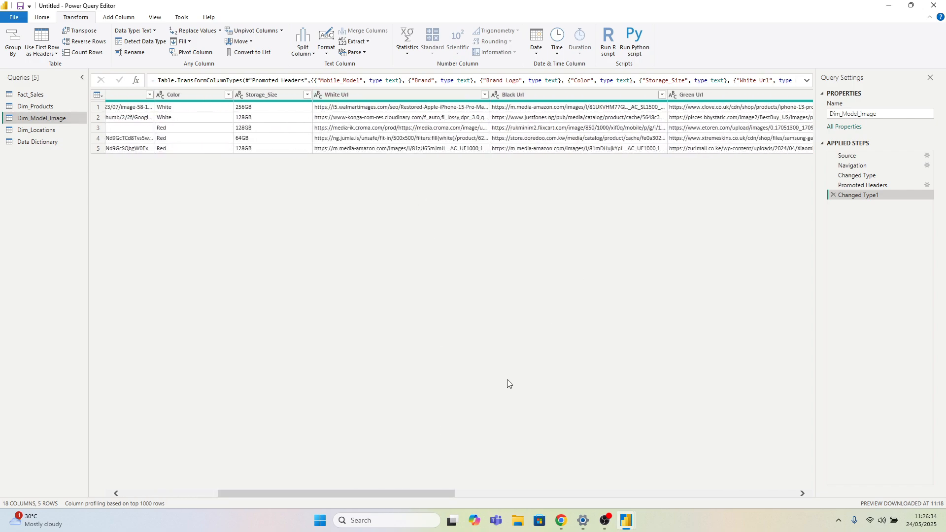
drag(449, 492, 806, 490)
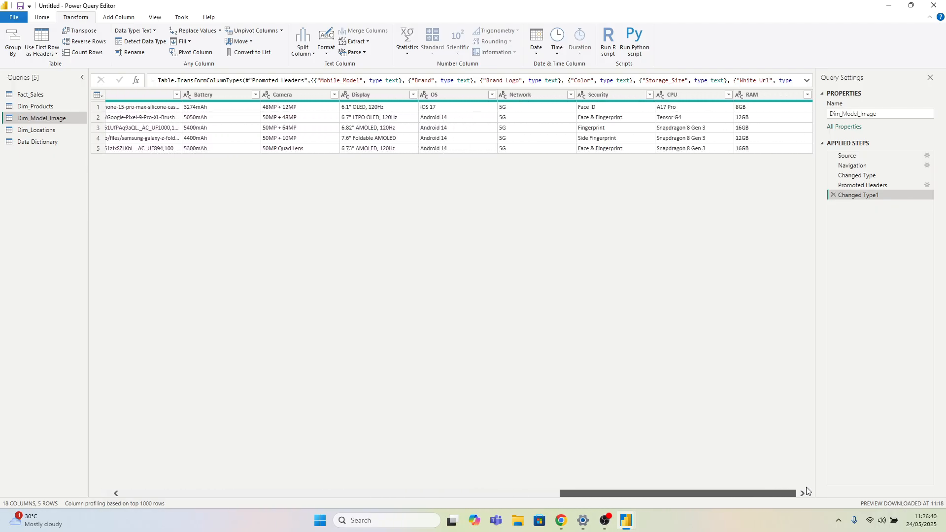
drag(793, 494, 329, 507)
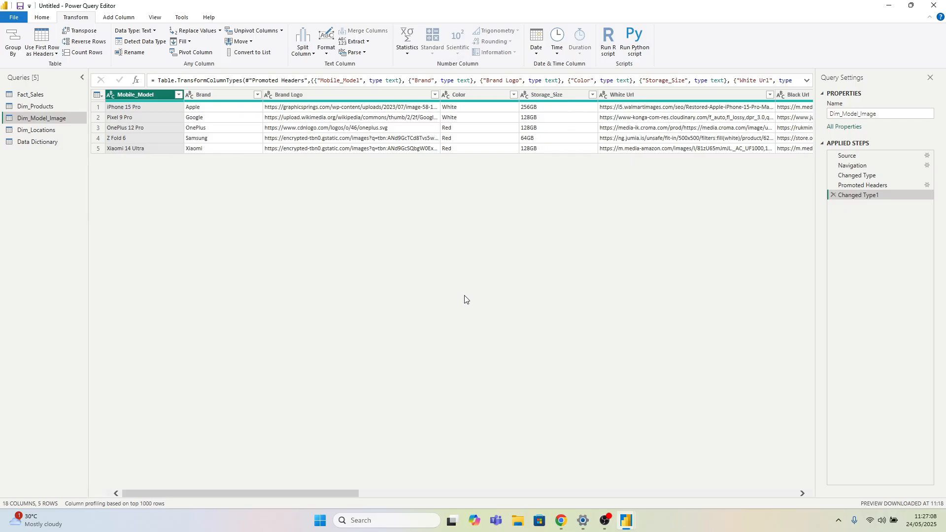
drag(348, 494, 297, 489)
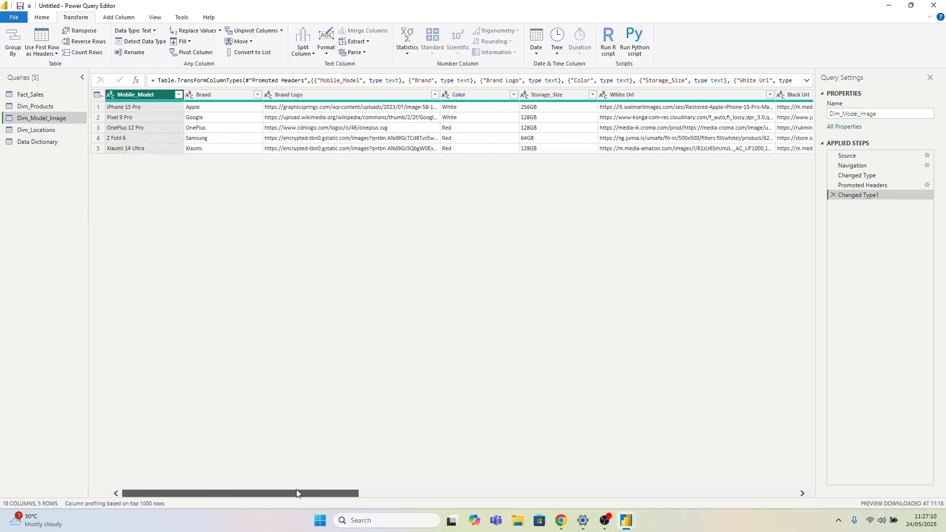
click(49, 107)
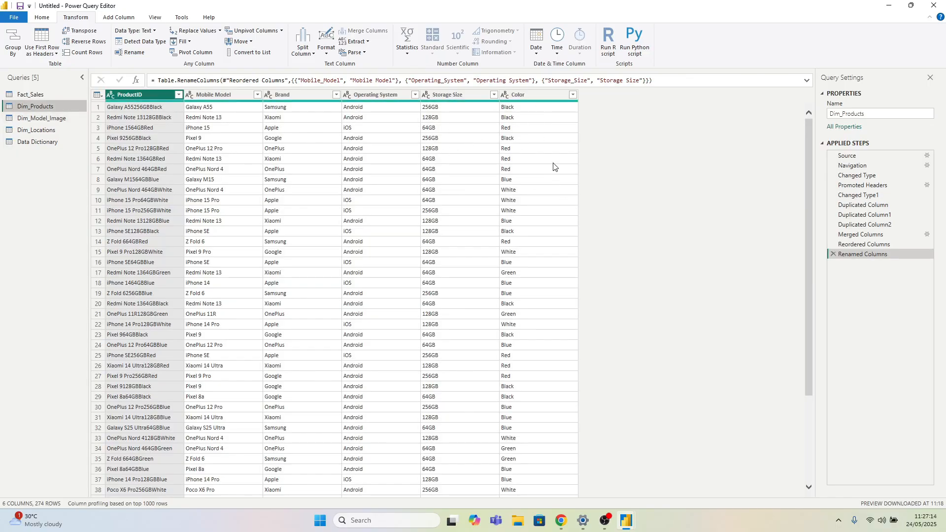
click(46, 142)
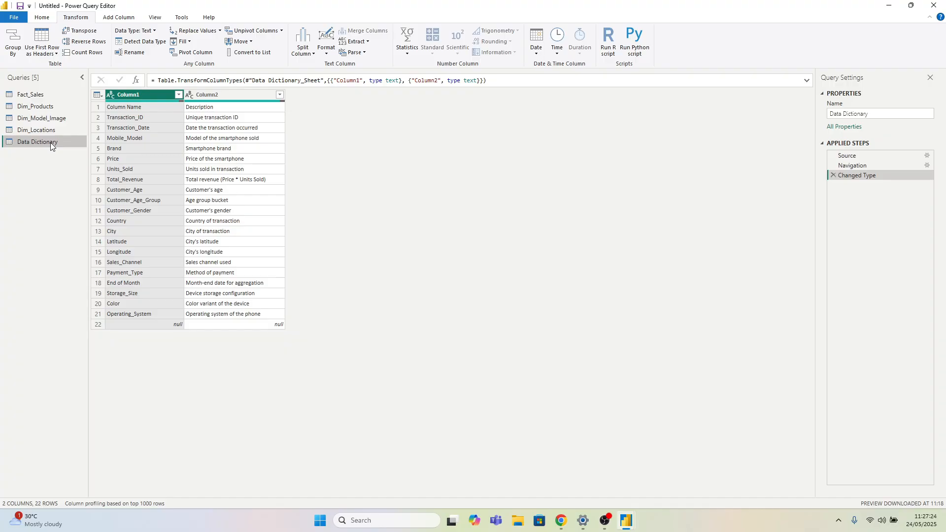
Step: Move the Fact_Sales query into a new query group named Fact Table
right_click(42, 99)
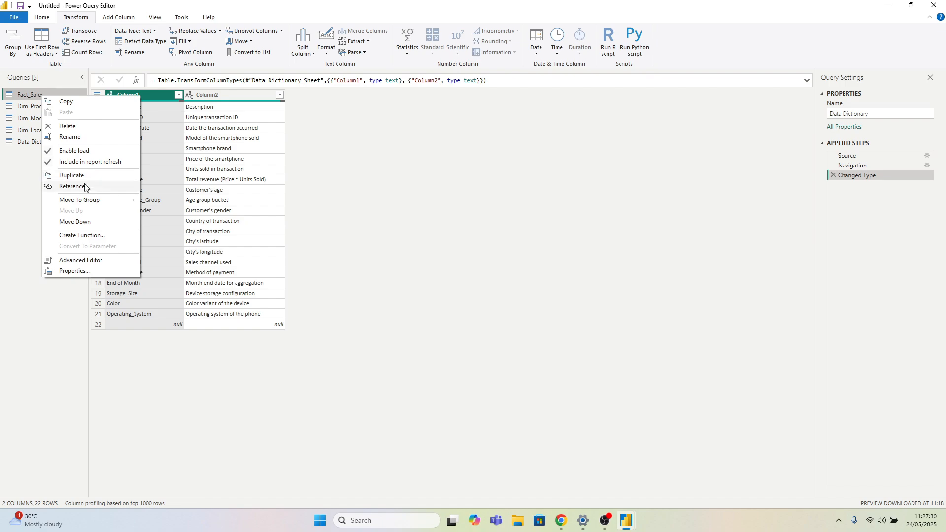
mouse_move(101, 203)
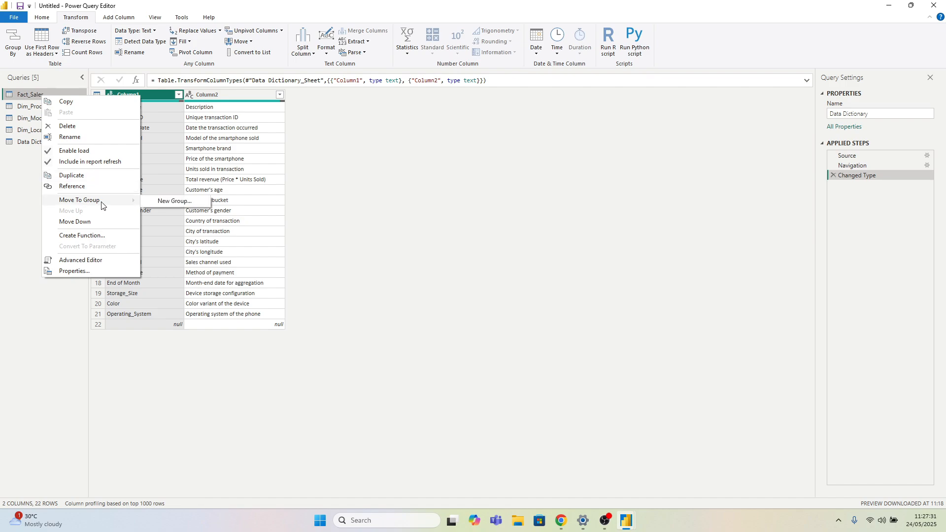
click(168, 202)
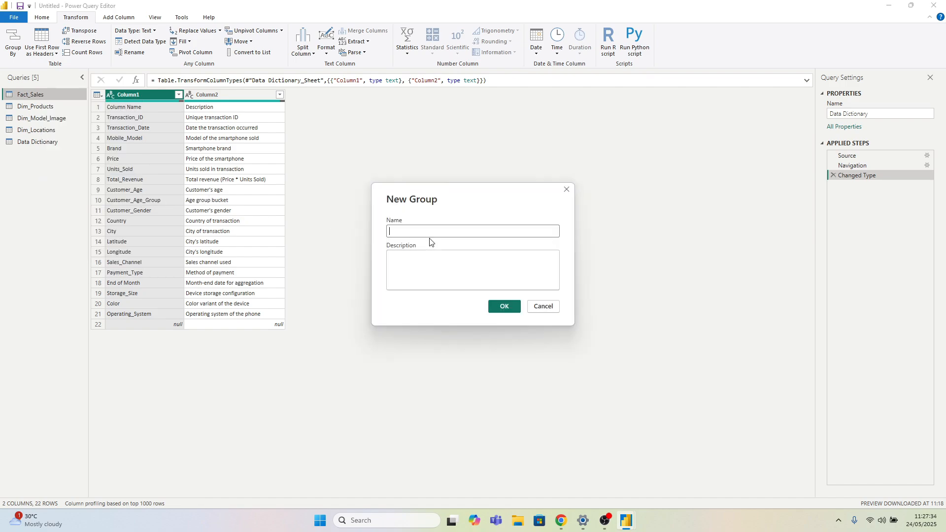
text(F)
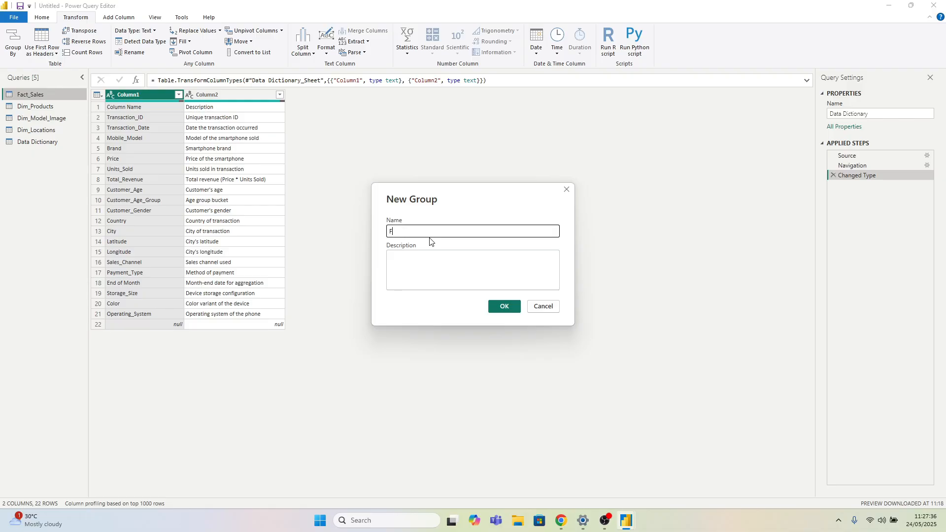
text(act Table)
key(Return)
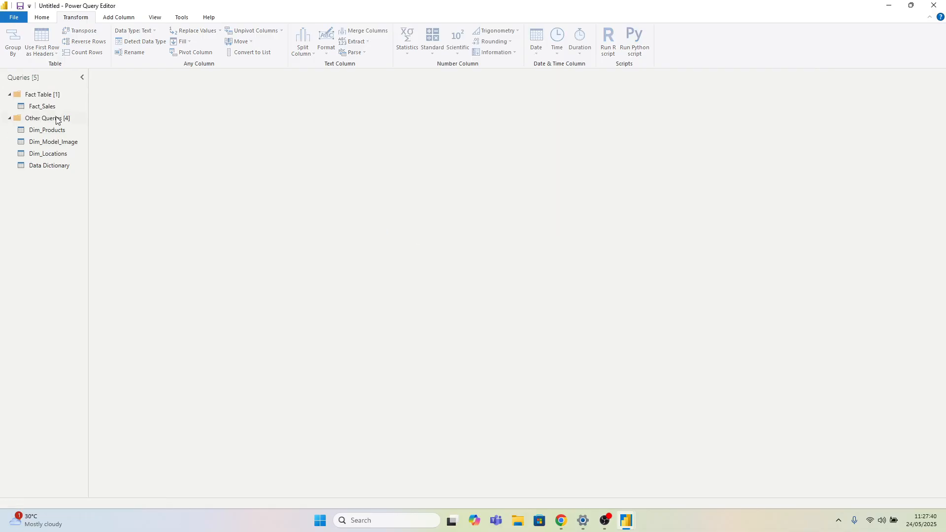
Step: Move the Dim_Products, Dim_Model_Image and Dim_Locations queries into a new query group named Dim Tables
right_click(52, 130)
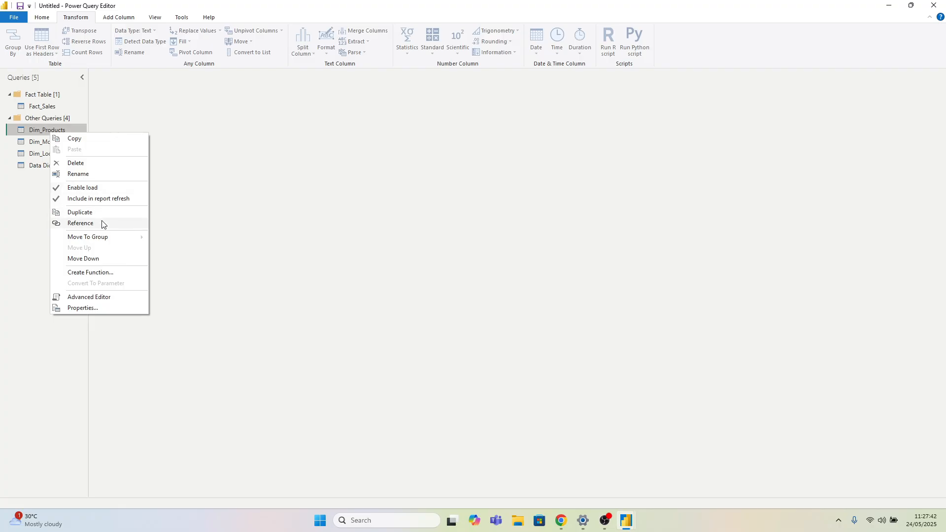
mouse_move(131, 237)
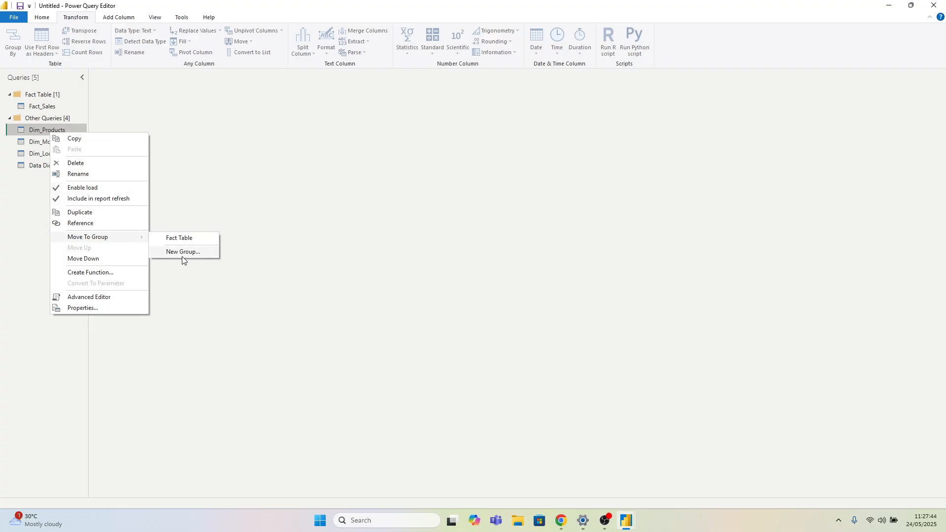
click(182, 253)
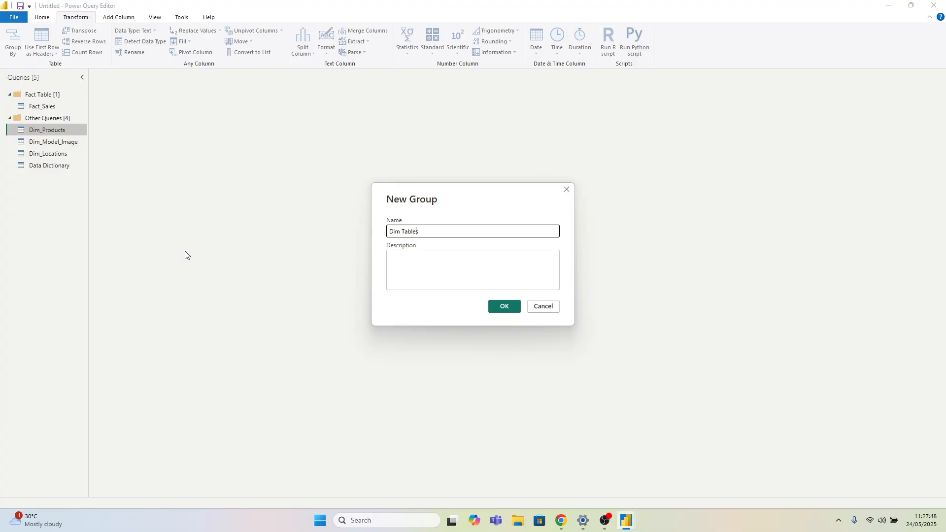
text(Dim Tables)
key(Return)
click(54, 155)
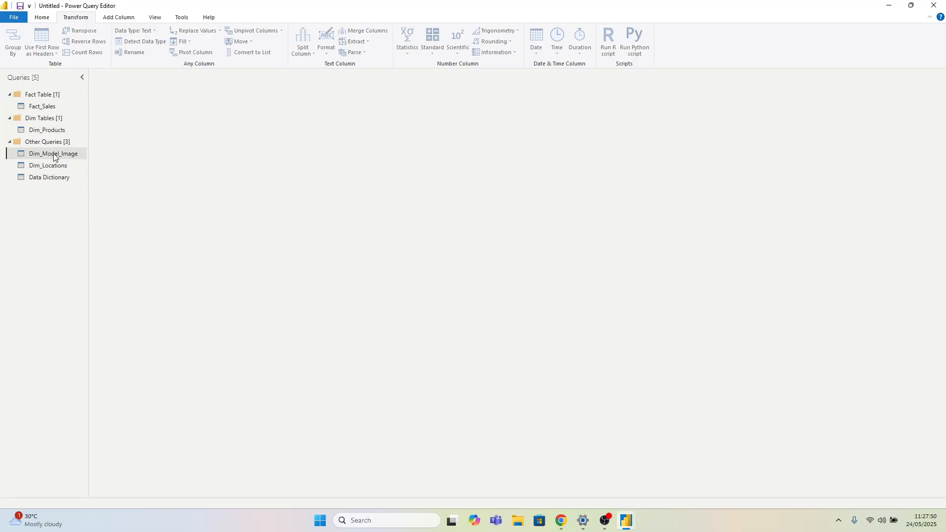
mouse_move(55, 156)
mouse_down()
mouse_move(55, 131)
mouse_move(57, 145)
mouse_up()
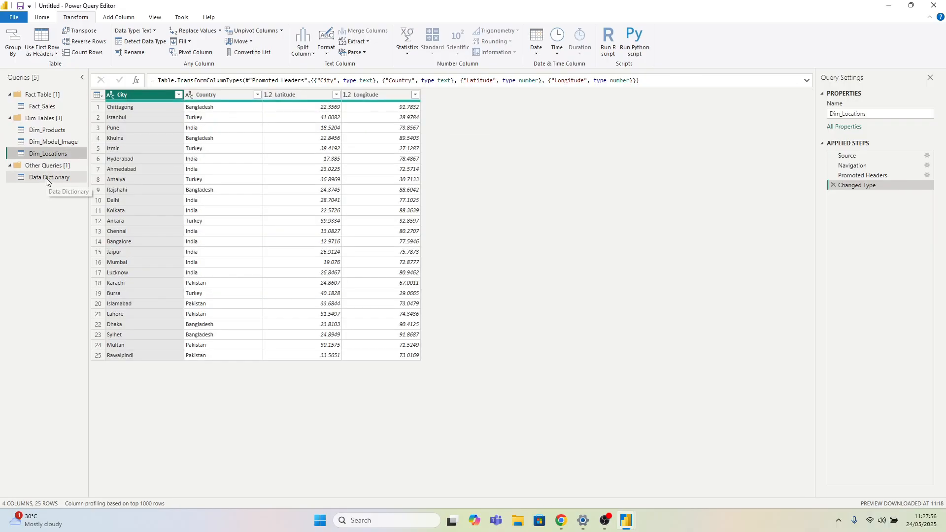
Step: Move the Data Dictionary query into a new group named Dictionary, and collapse the Fact Table, Dim Tables and Dictionary groups
right_click(46, 179)
mouse_move(99, 285)
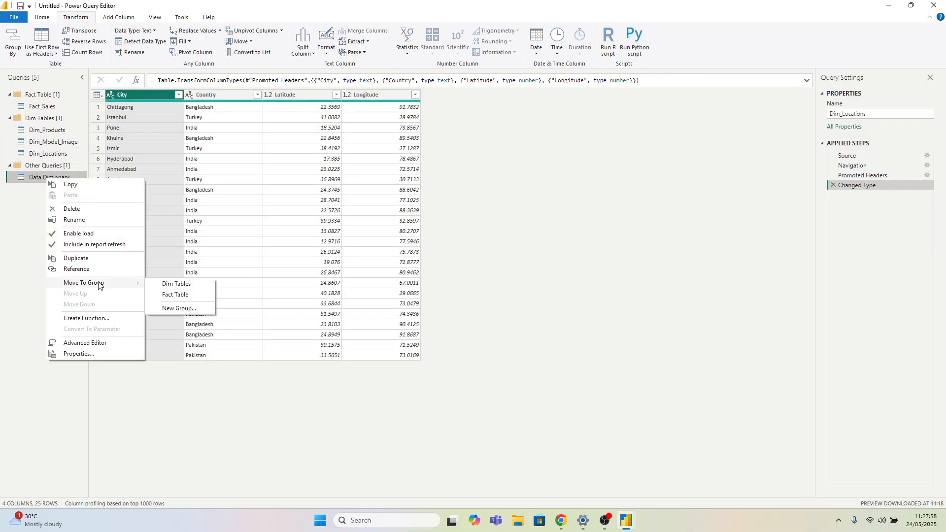
click(179, 308)
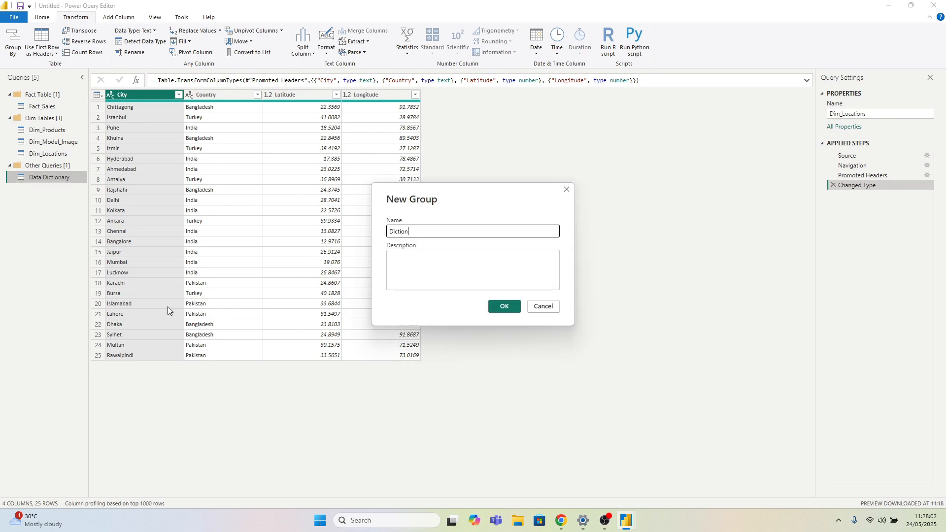
key(Return)
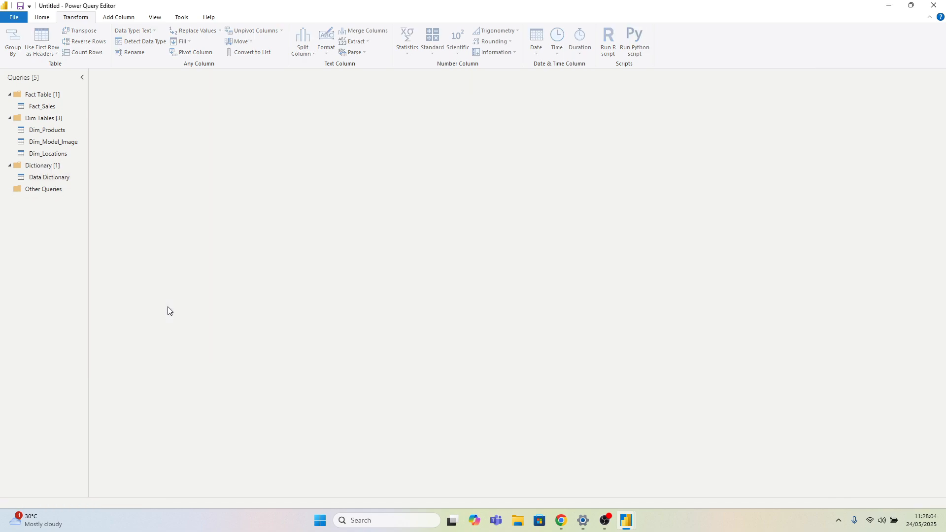
click(9, 94)
click(9, 106)
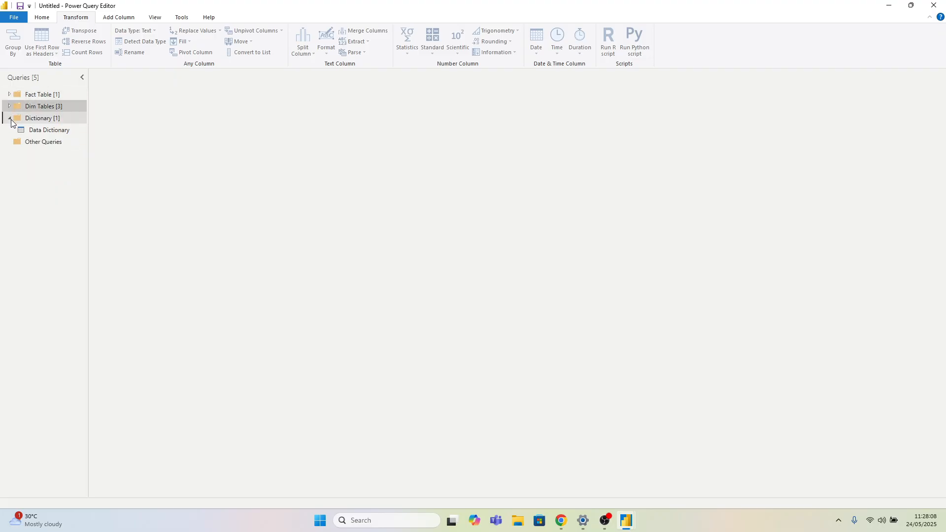
click(10, 118)
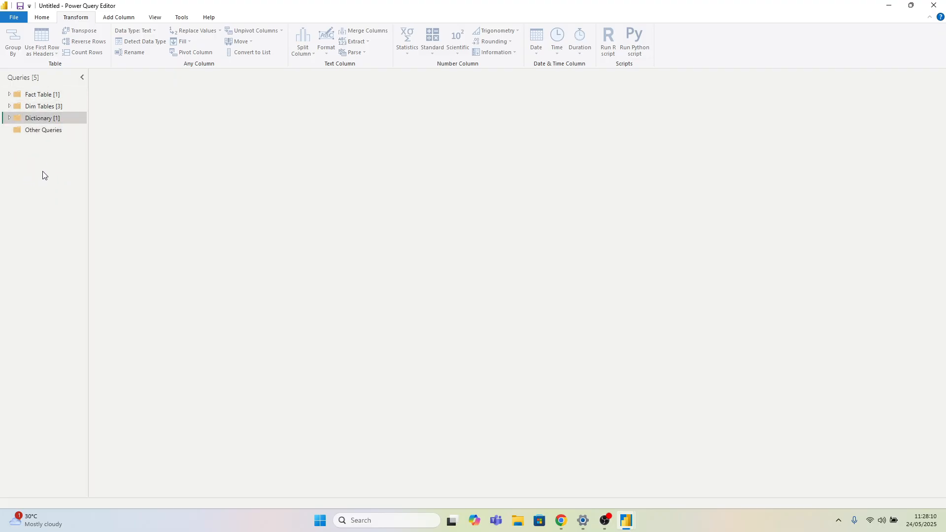
Step: Start a new query parameter and name it Folder Path
click(42, 18)
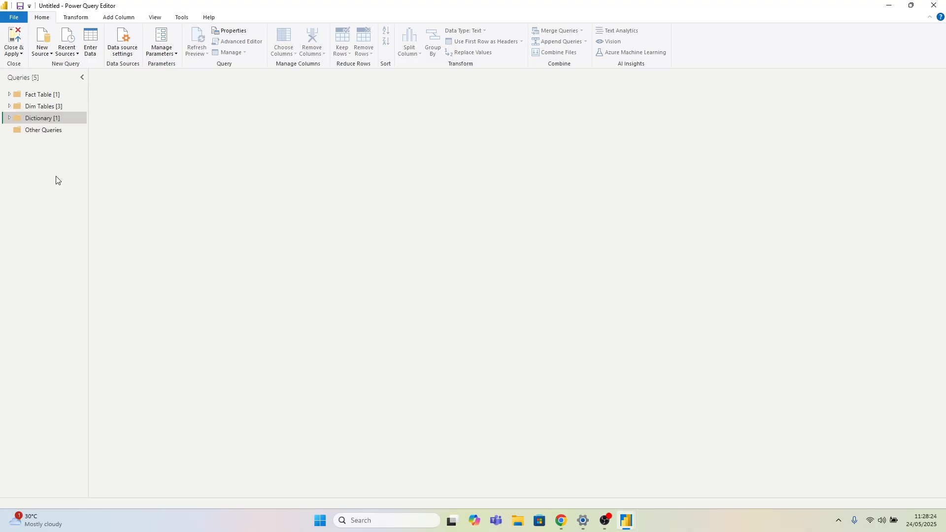
click(171, 56)
click(155, 85)
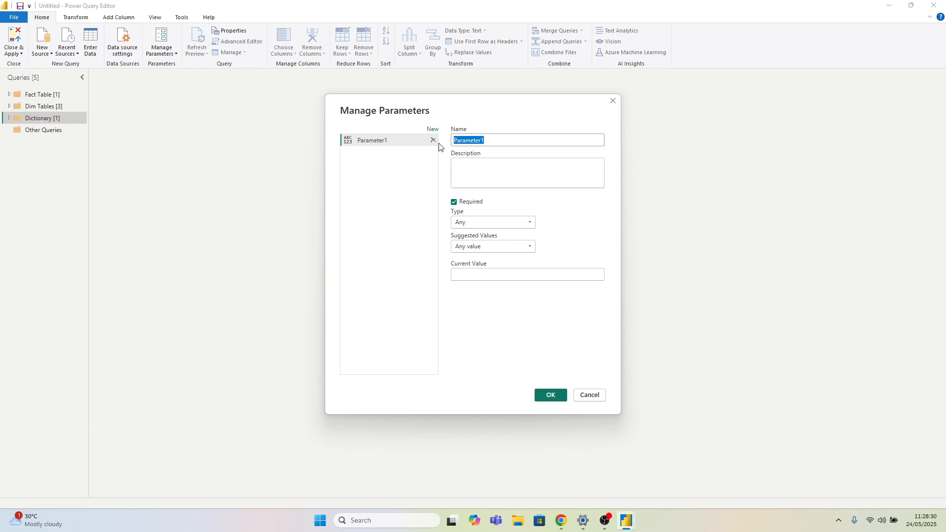
text(Folder Path)
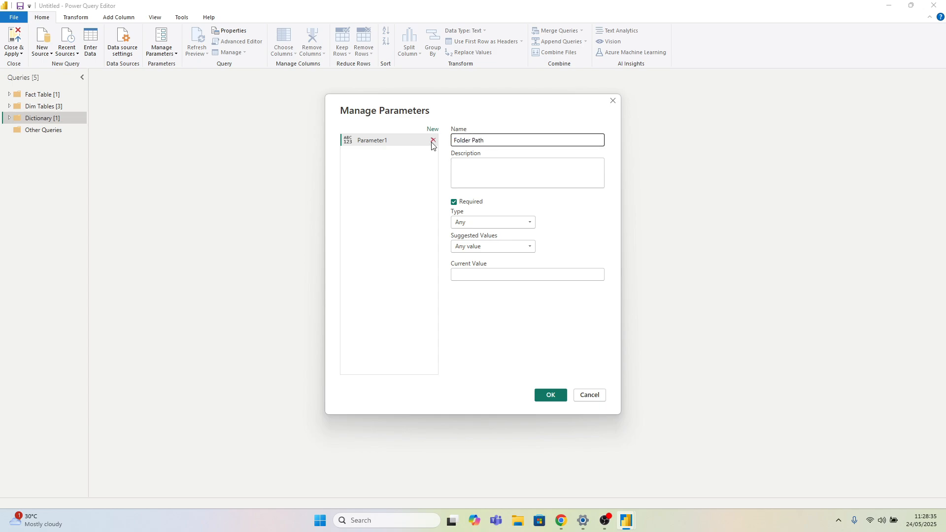
click(474, 275)
Step: Switch to File Explorer and copy the full path of the PhoneSales folder on the Desktop
click(521, 523)
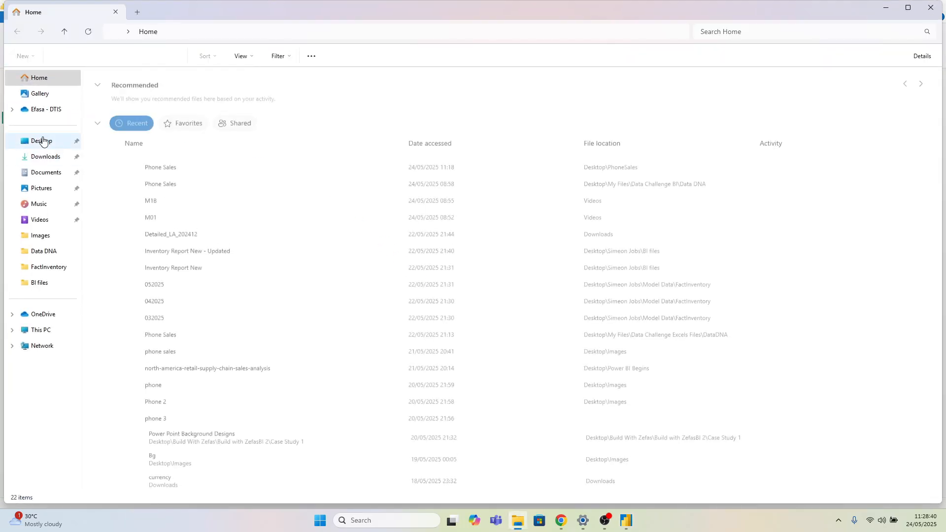
click(44, 142)
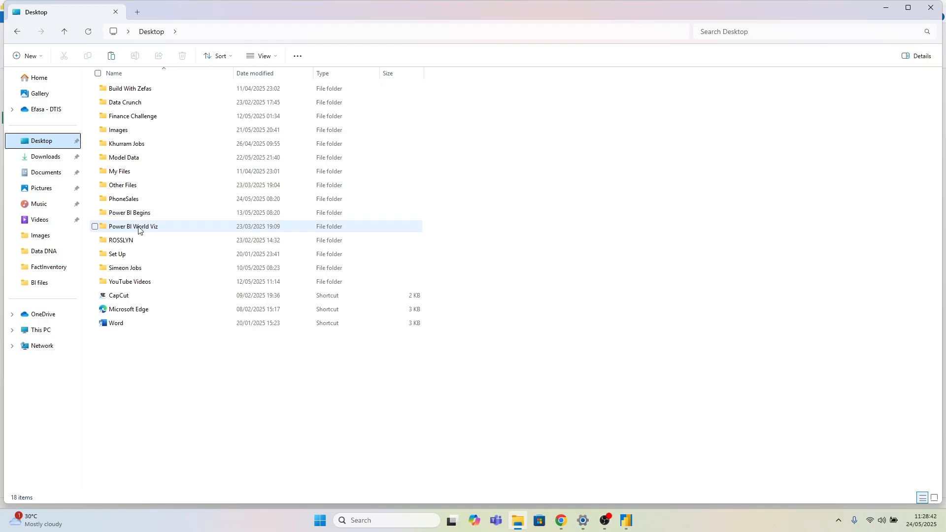
double_click(132, 199)
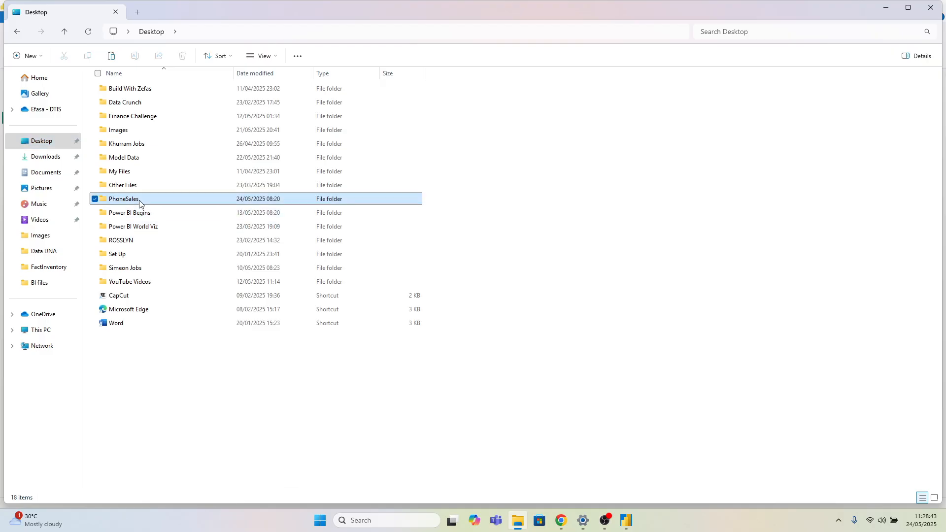
click(243, 30)
key(ctrl+c)
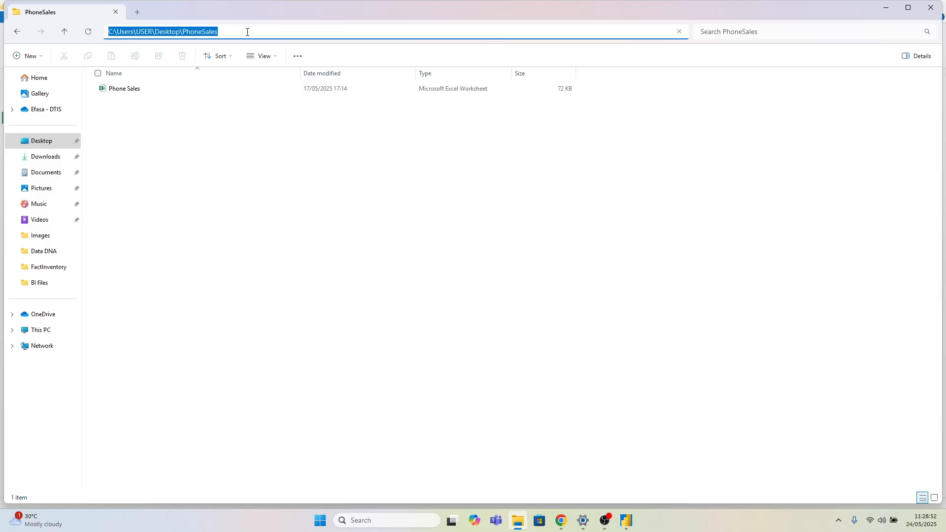
Step: Back in Power Query Editor, set the Folder Path parameter's current value to C:\Users\USER\Desktop\PhoneSales\ and create it
mouse_move(625, 517)
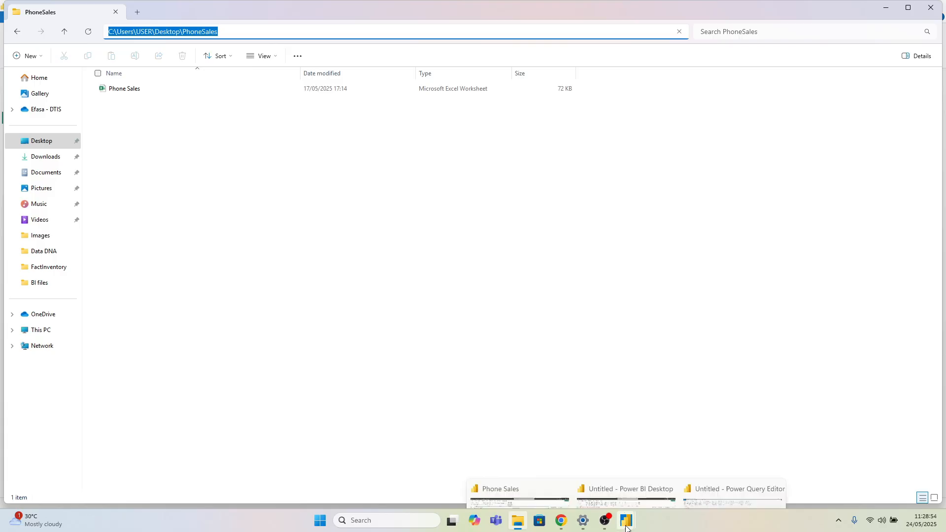
click(685, 493)
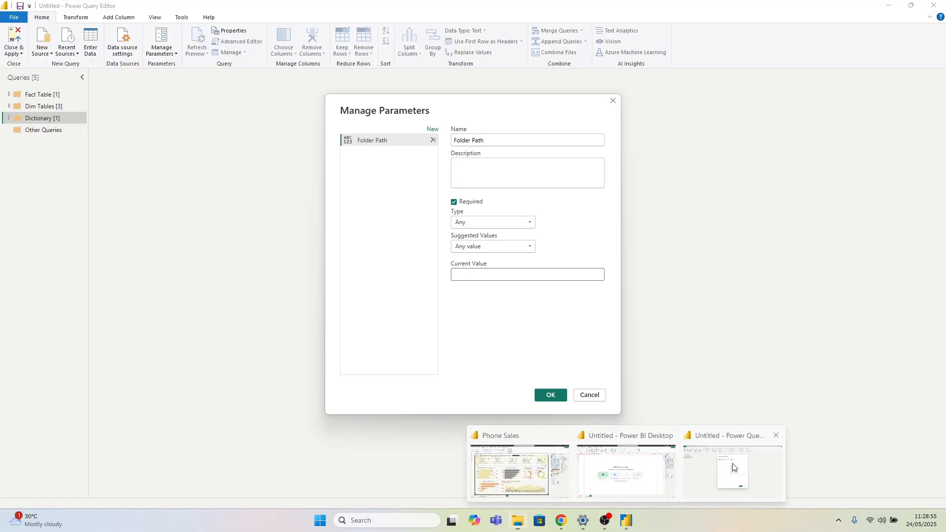
click(462, 276)
key(ctrl+v)
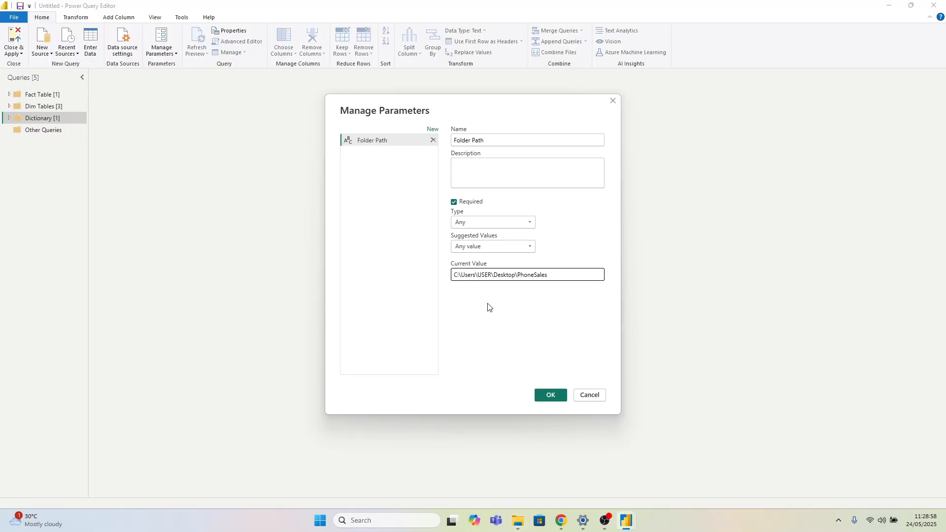
text(\)
click(554, 396)
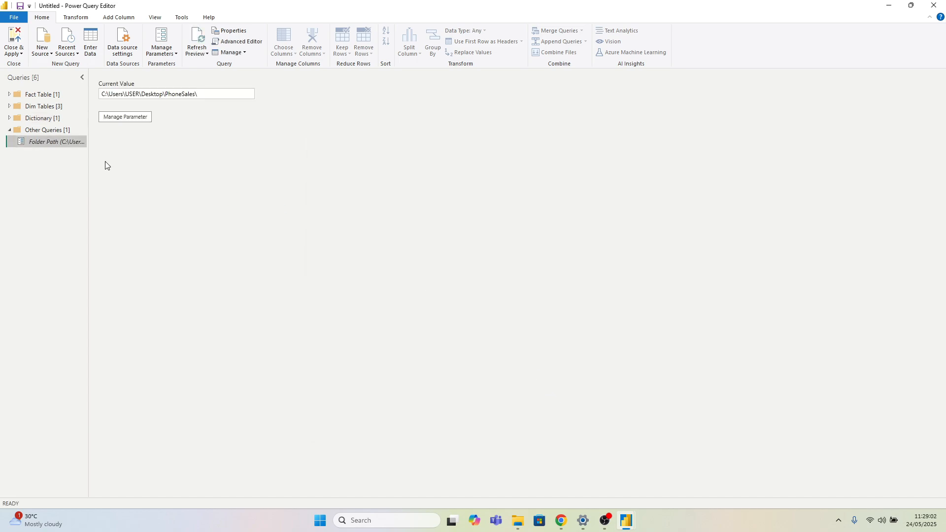
Step: Create a second parameter named File Path with current value Phone Sale.xlsx, checking the workbook in File Explorer
click(169, 53)
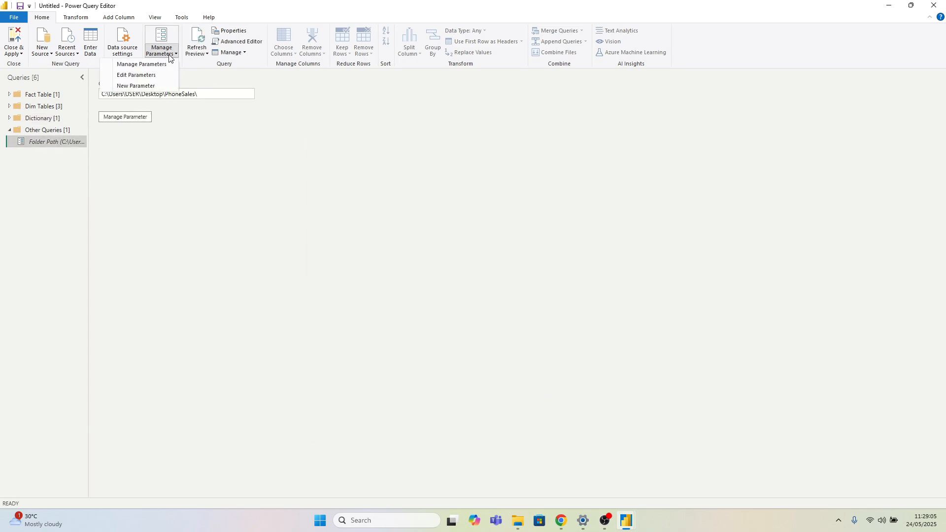
click(151, 87)
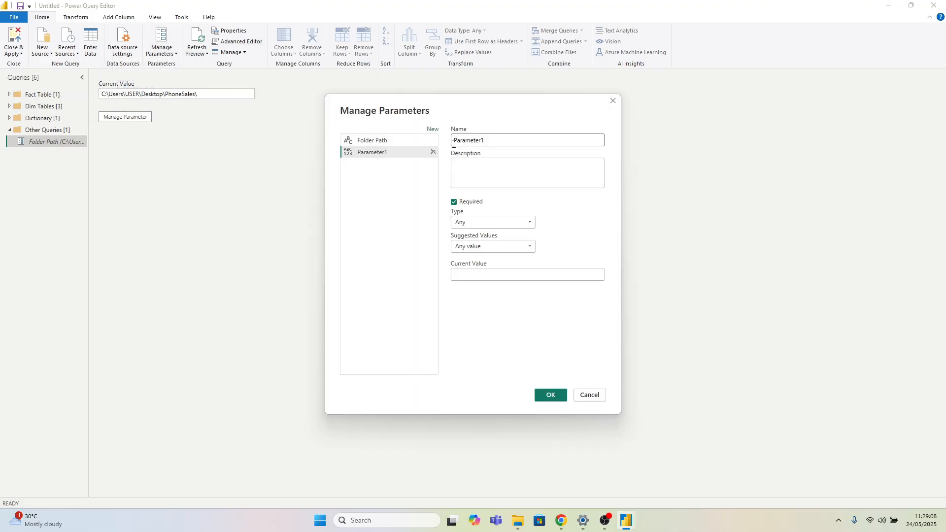
text(Fi)
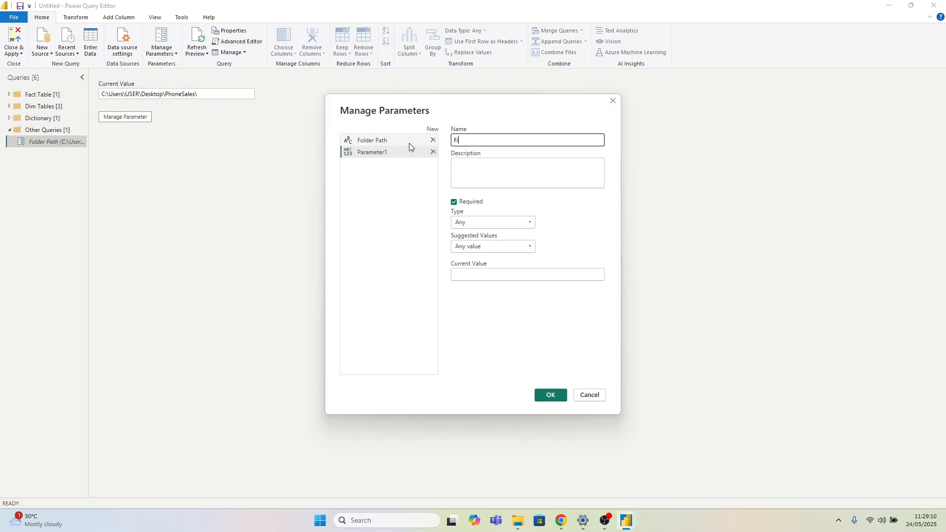
text(le Path)
click(475, 276)
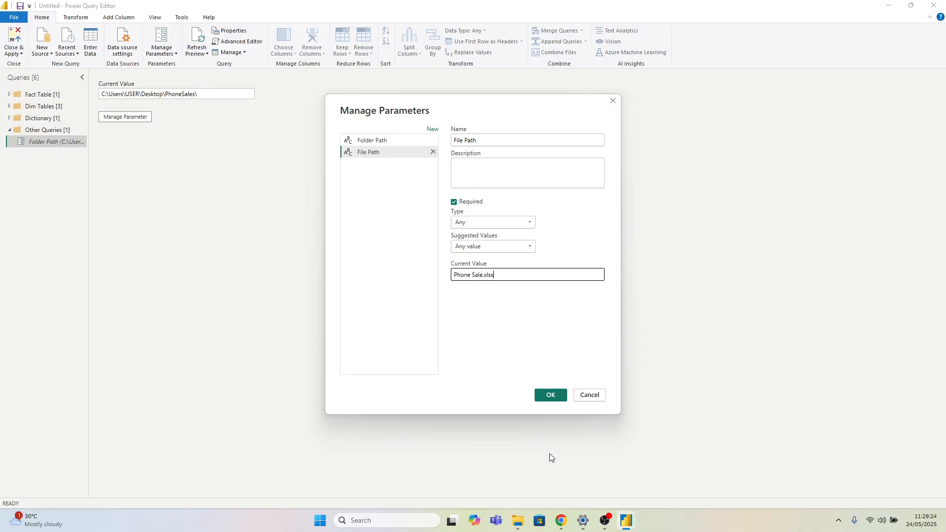
click(517, 523)
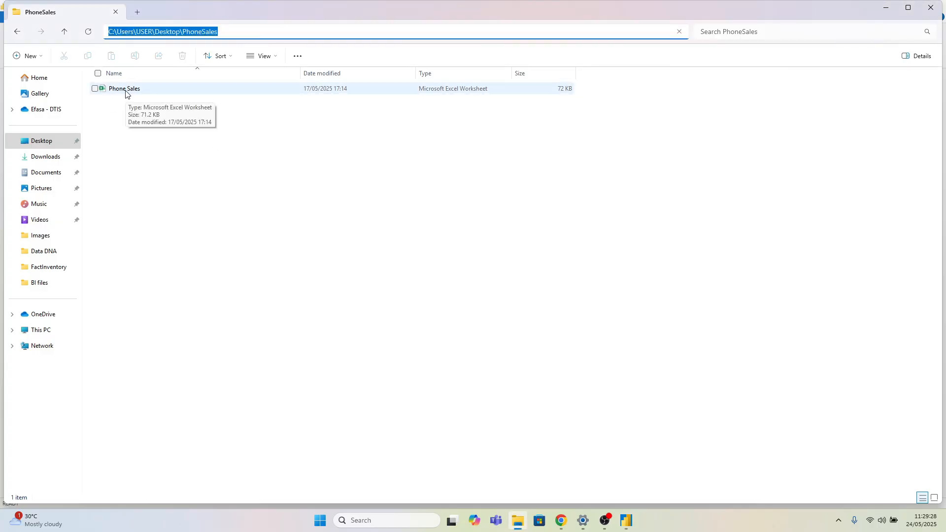
click(517, 521)
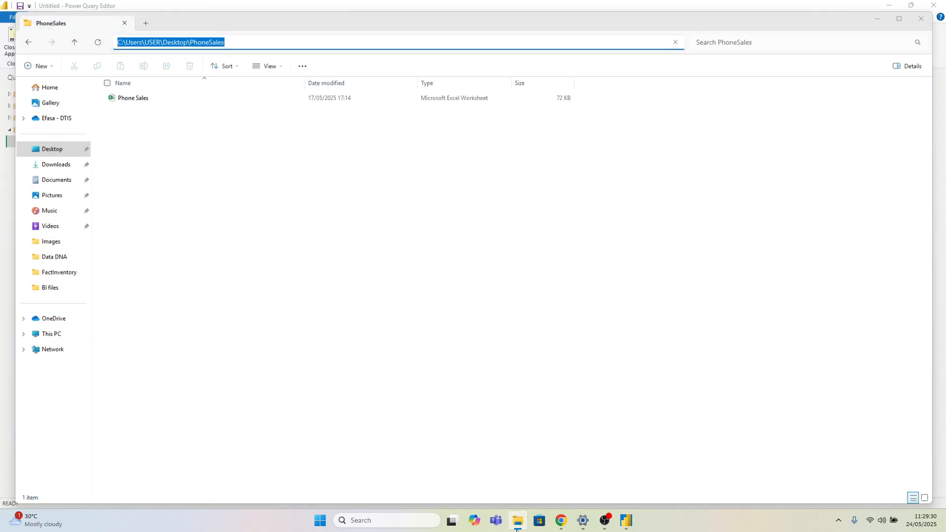
click(550, 395)
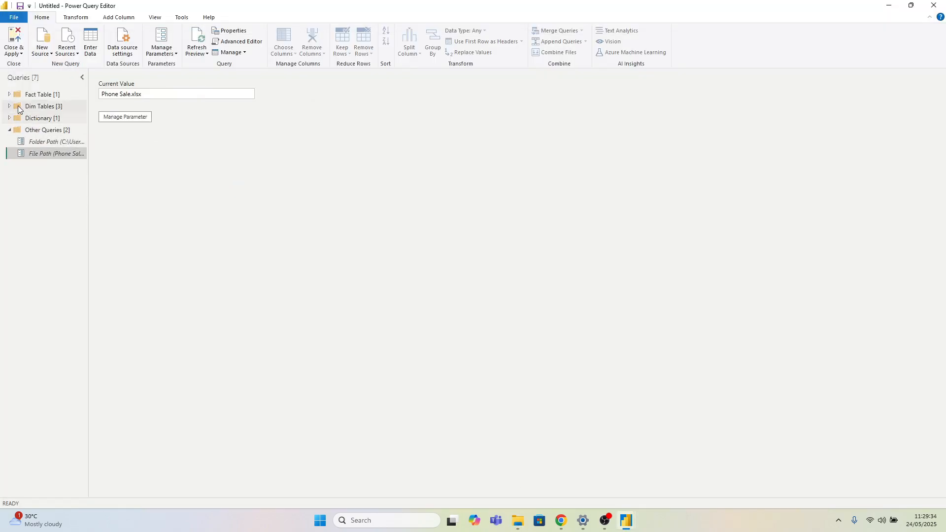
Step: Move the Folder Path and File Path parameters into a new group named Data Sources, placed above the collapsed Fact Table group
click(34, 94)
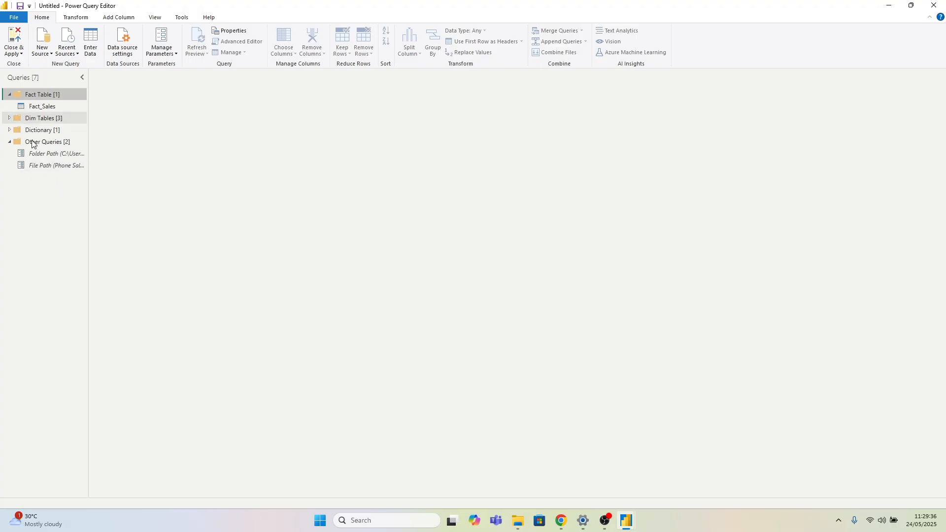
right_click(40, 154)
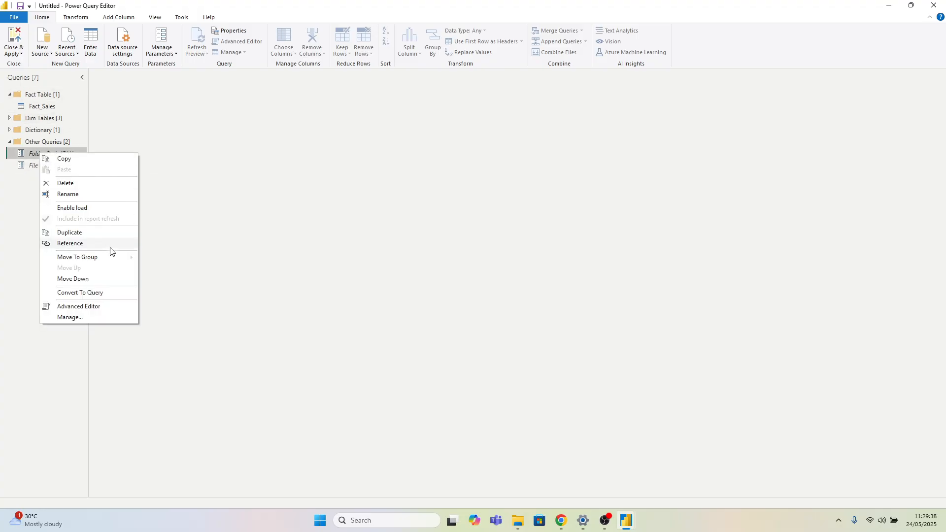
mouse_move(99, 258)
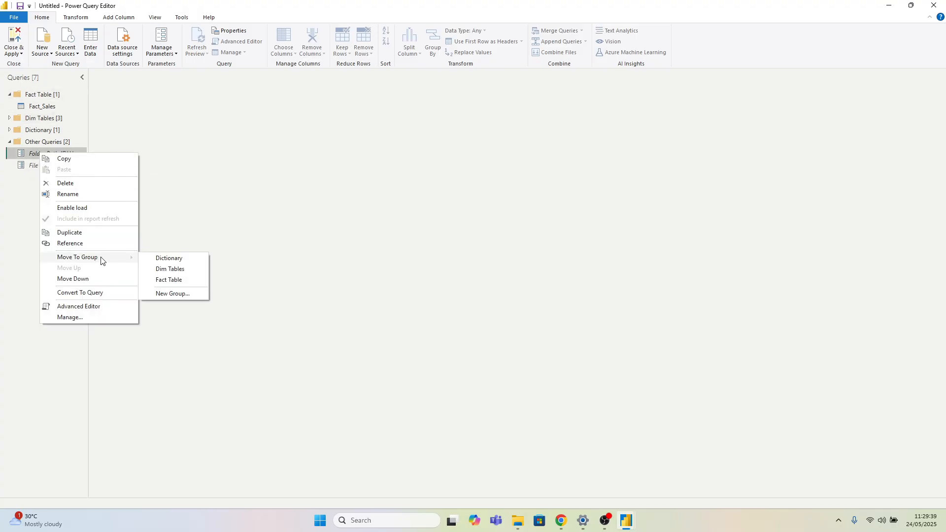
click(172, 294)
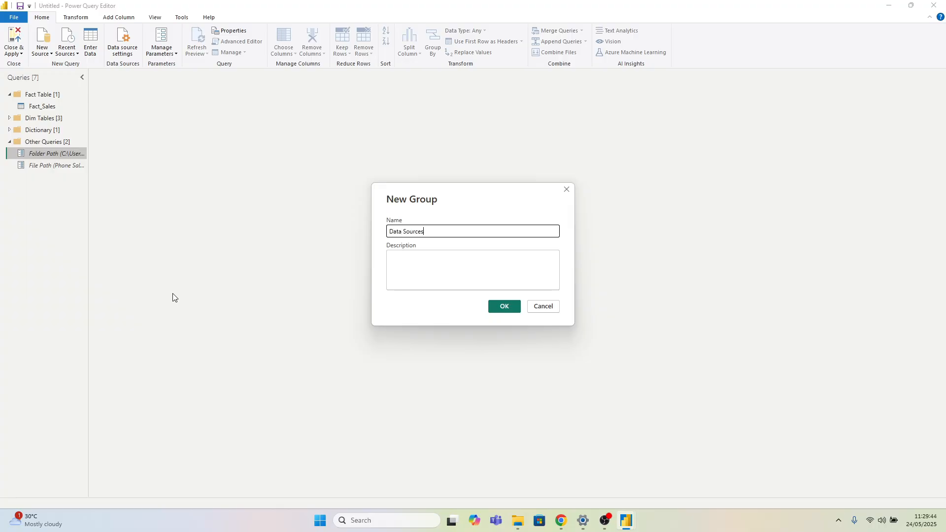
key(Return)
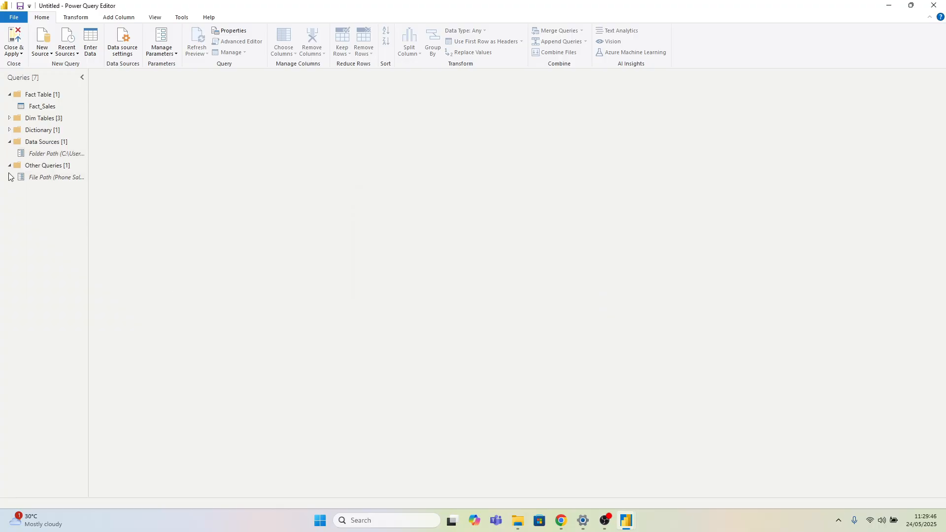
drag(41, 178, 48, 90)
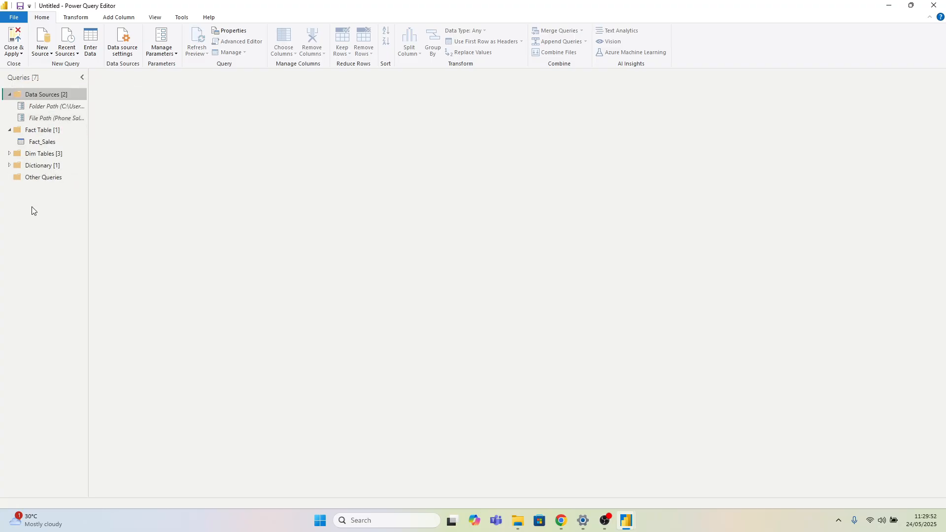
click(10, 130)
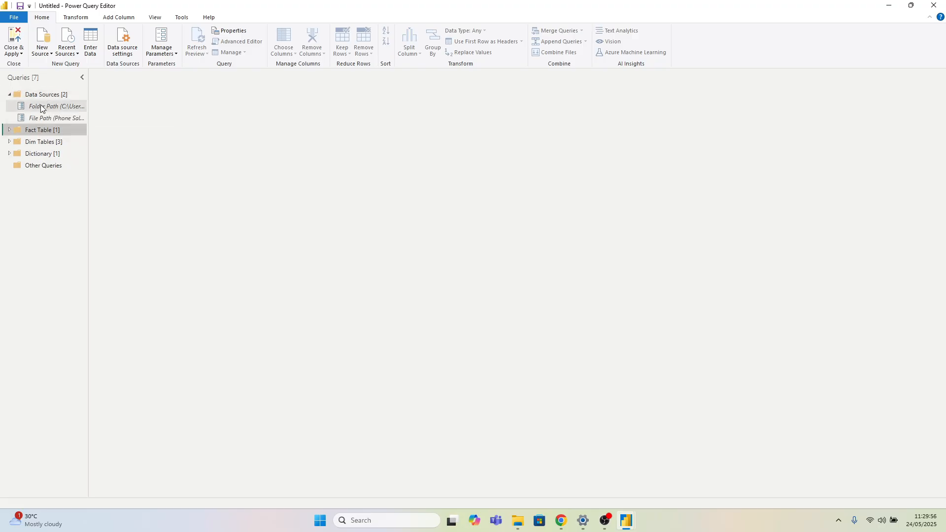
Step: Change the Fact_Sales query's source to an advanced file path made of the Folder Path and File Path parameters
click(10, 131)
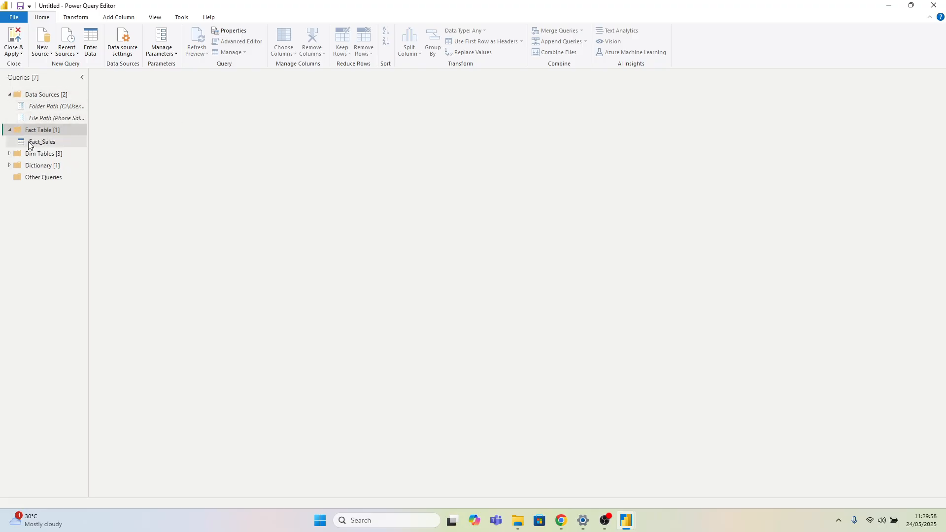
click(42, 142)
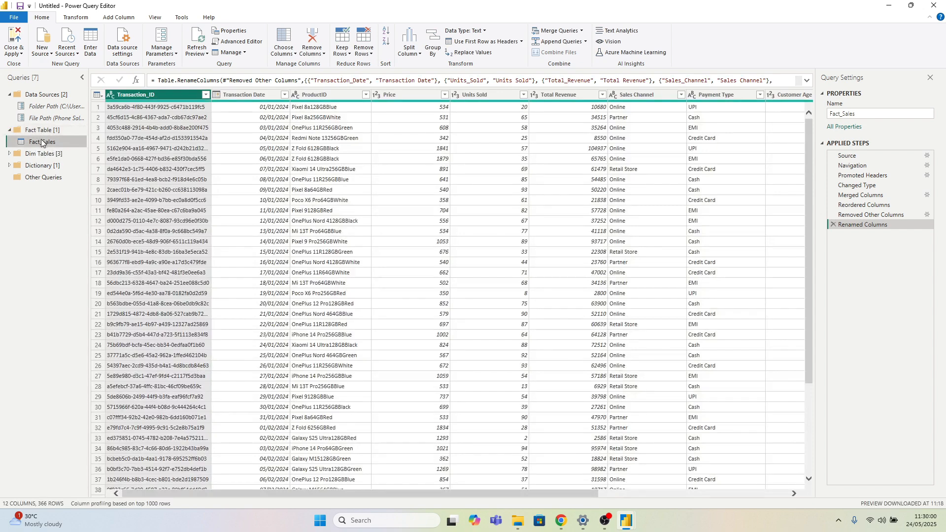
click(927, 156)
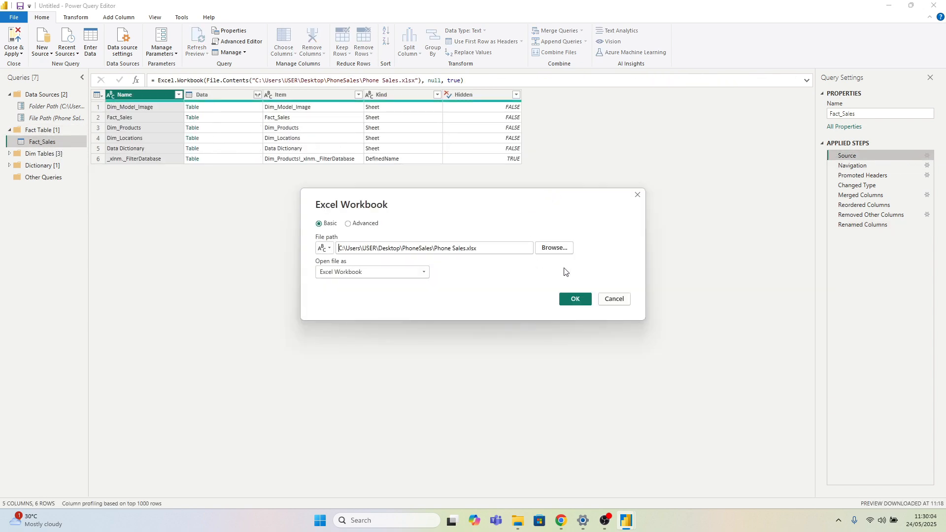
click(366, 225)
click(326, 248)
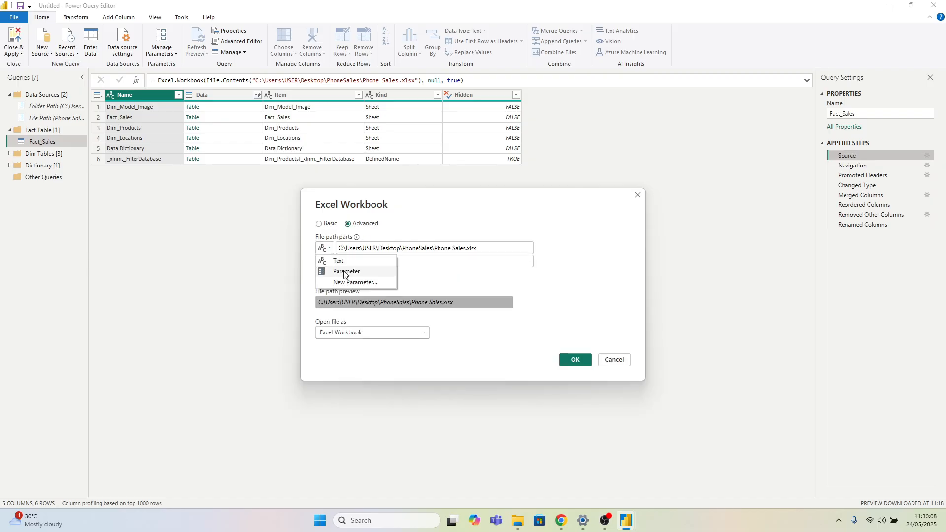
click(344, 273)
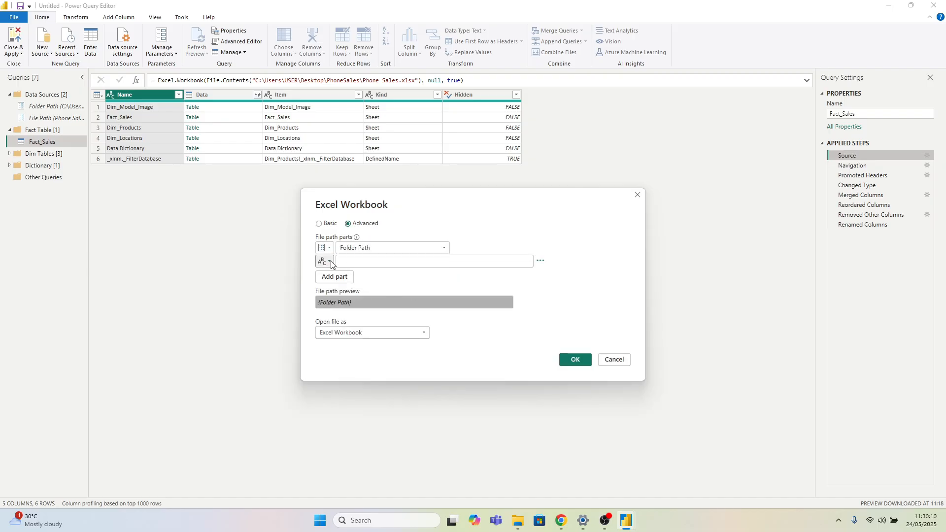
click(330, 262)
click(348, 284)
click(362, 262)
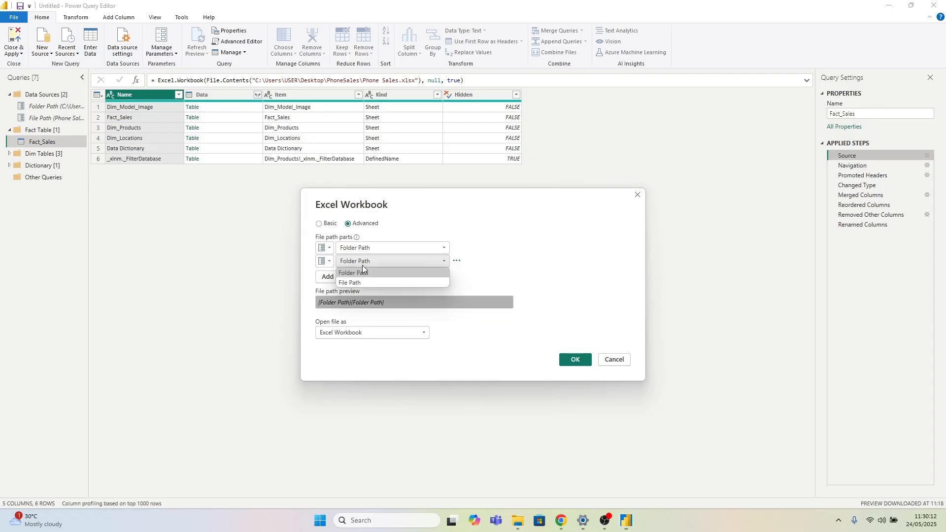
click(367, 283)
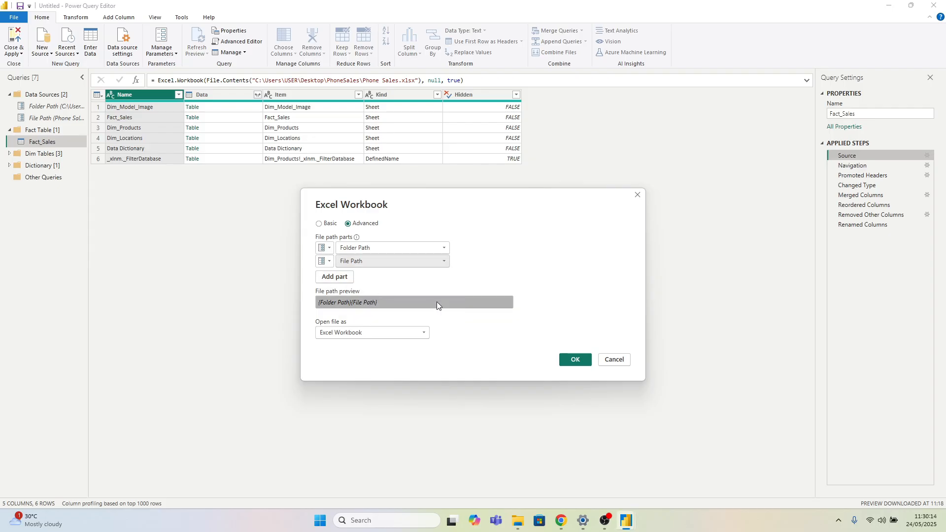
click(573, 360)
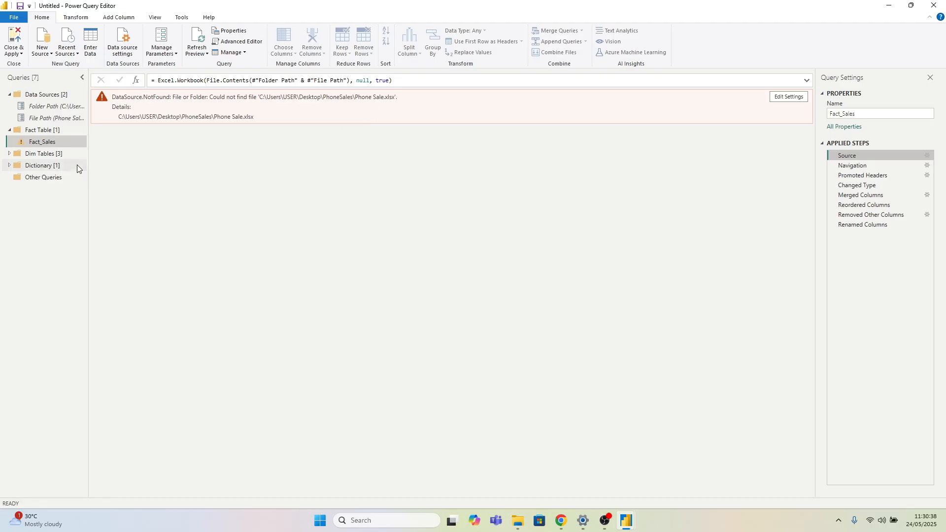
Step: Correct the File Path parameter's current value to Phone Sales.xlsx and reopen the Fact_Sales query
click(55, 119)
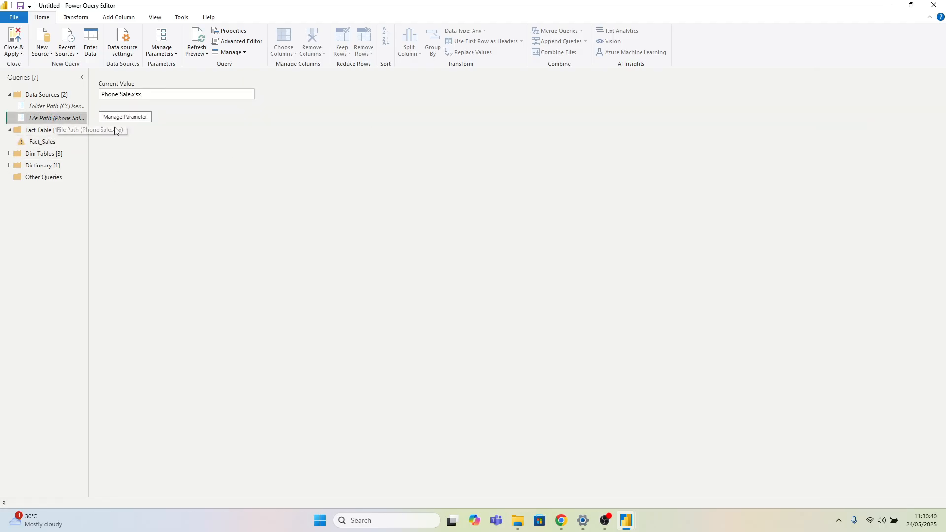
click(142, 119)
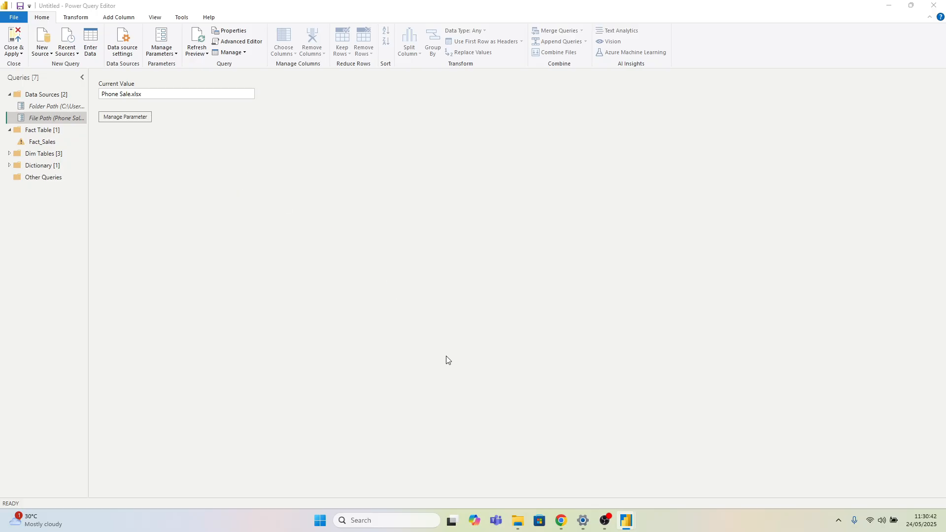
click(482, 274)
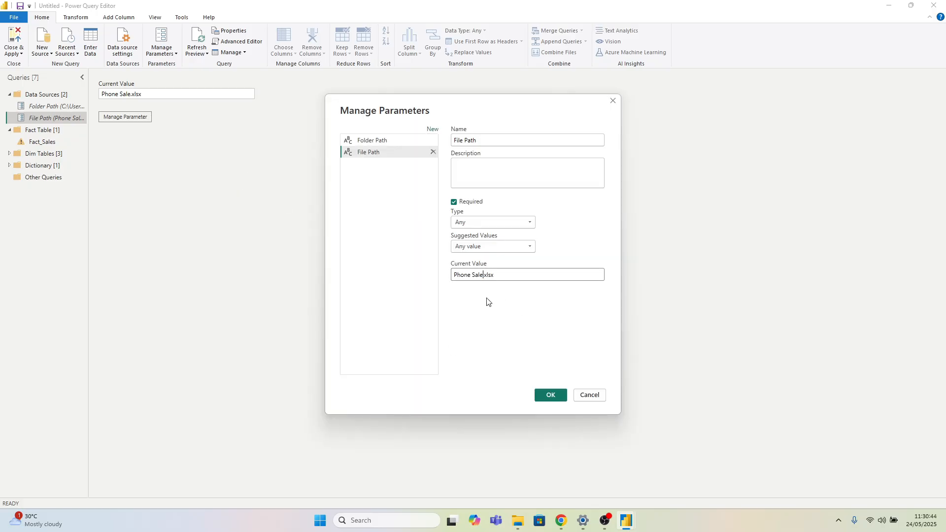
text(s)
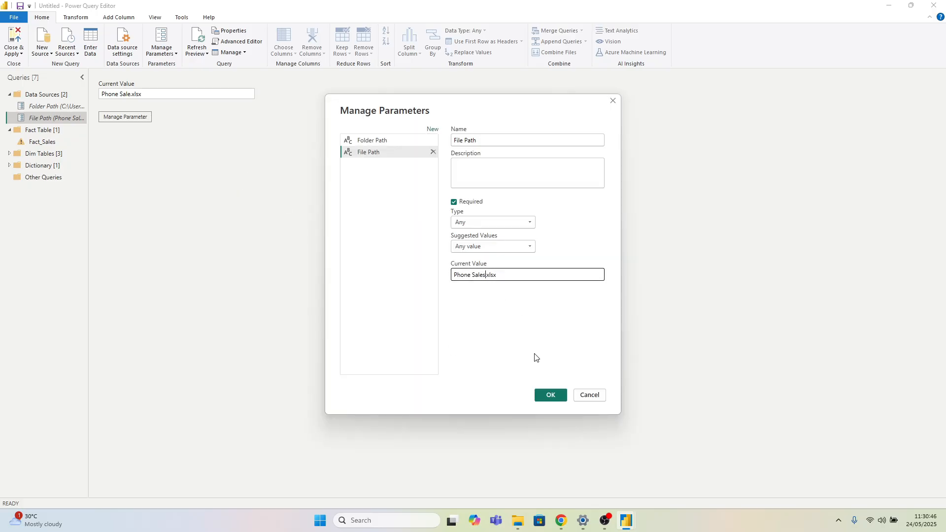
click(548, 394)
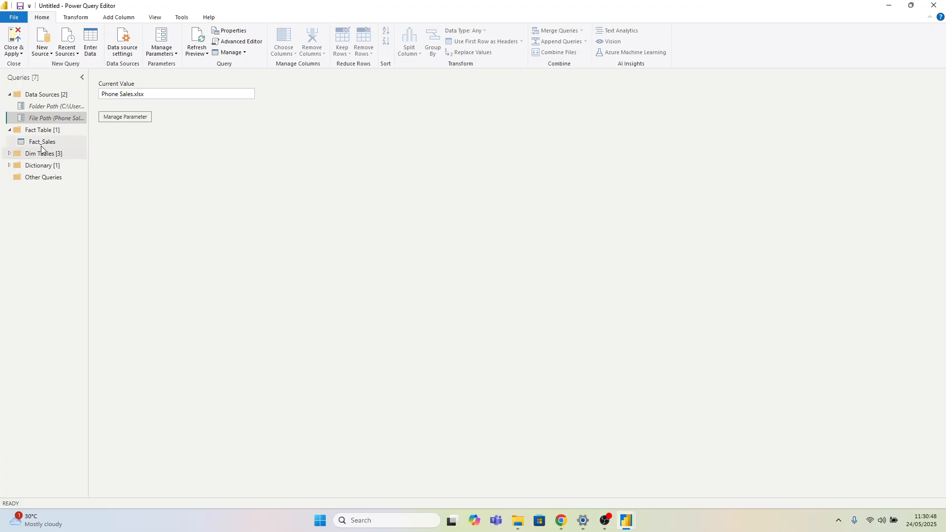
click(41, 145)
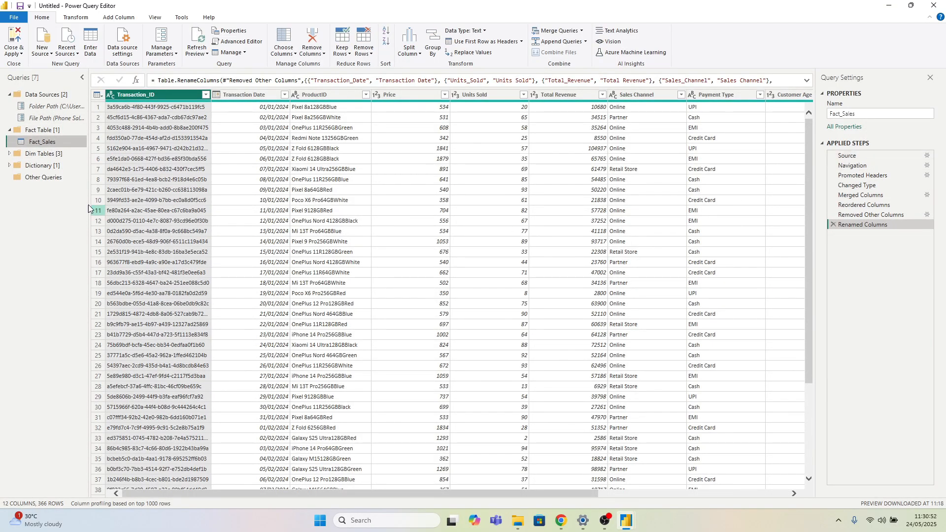
Step: In the Dim Tables group, build the Dim_Products source path from the Folder Path and File Path parameters, and return to its last applied step
click(26, 153)
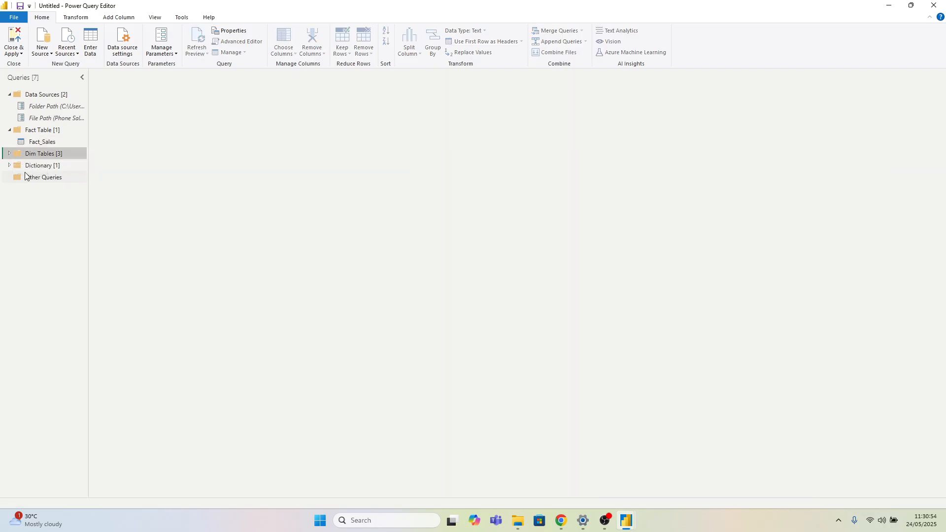
click(9, 154)
click(46, 167)
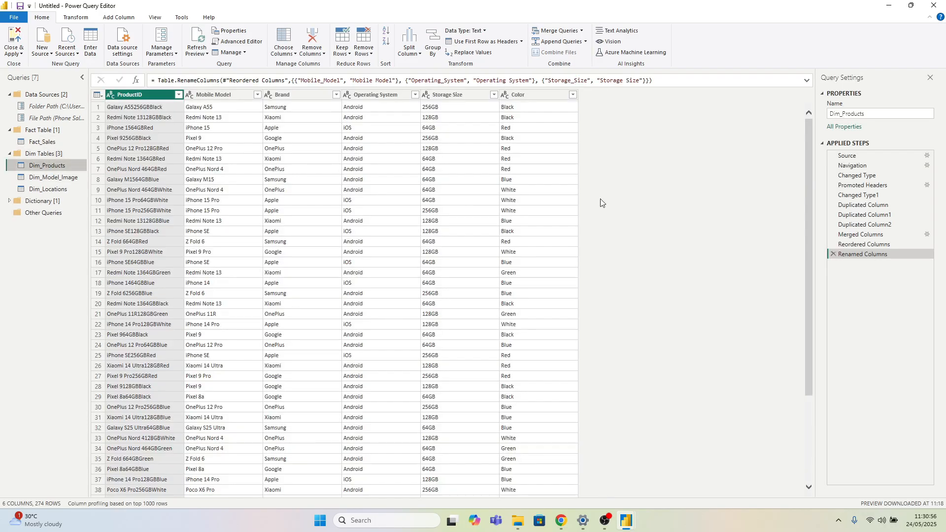
click(926, 156)
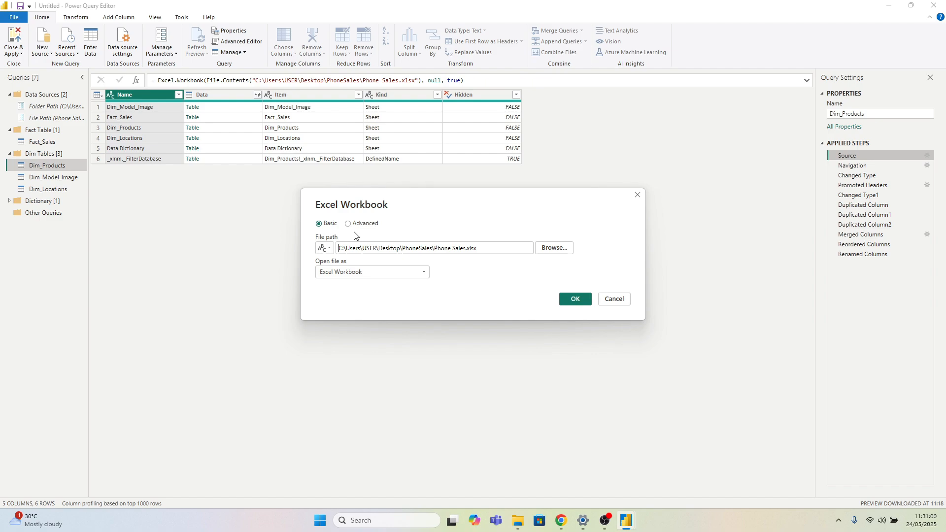
click(364, 224)
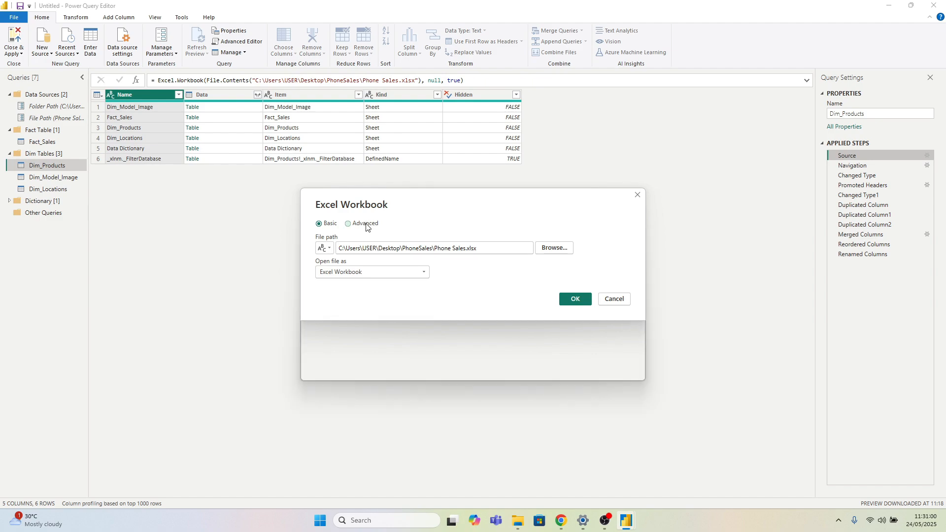
click(325, 248)
click(344, 272)
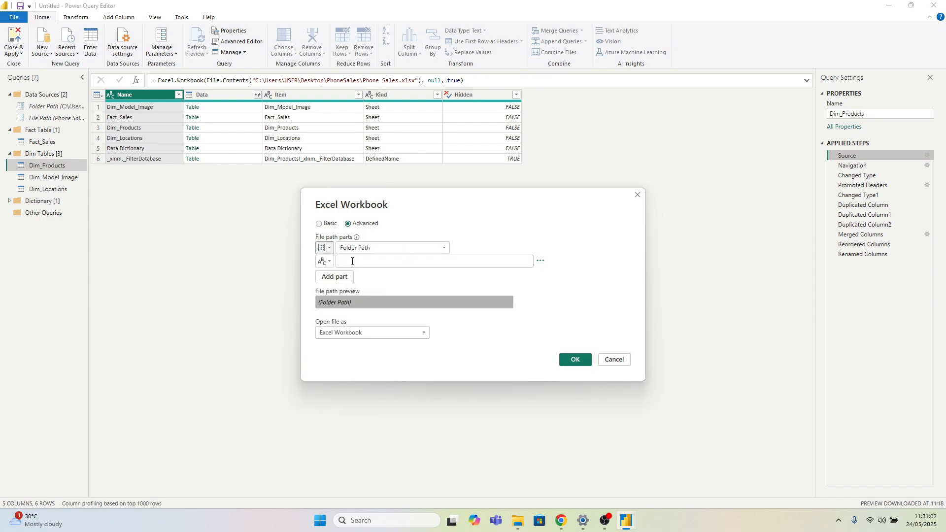
click(325, 261)
click(347, 279)
click(356, 262)
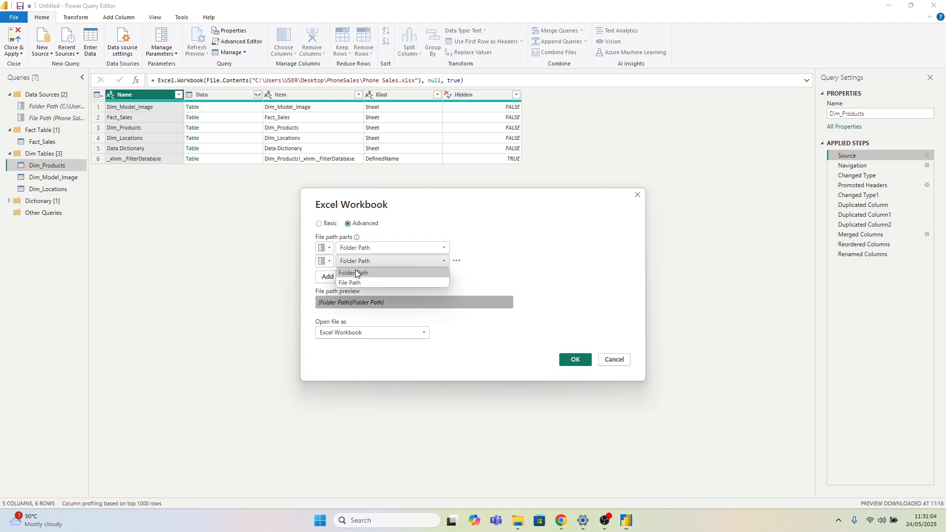
click(359, 283)
click(575, 361)
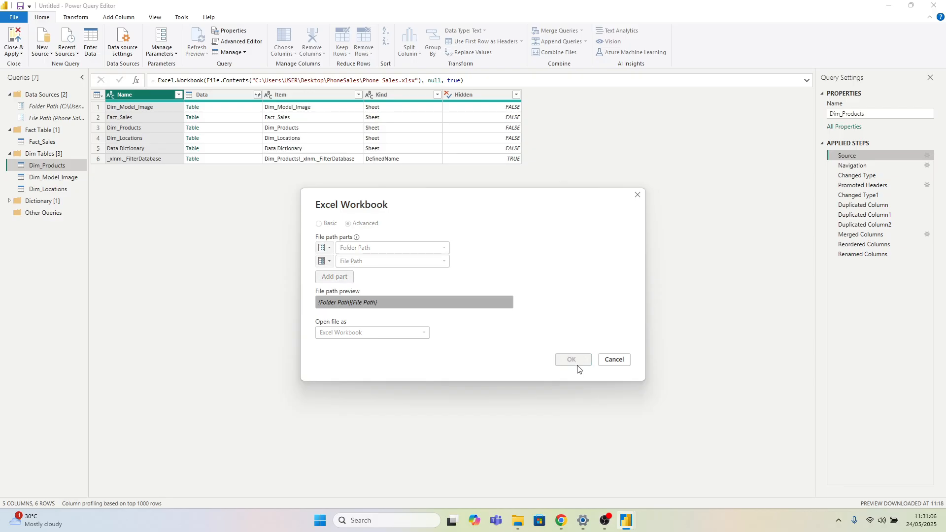
click(863, 254)
Step: Build the Dim_Model_Image query's source path from the Folder Path and File Path parameters, and return to its last applied step
click(52, 177)
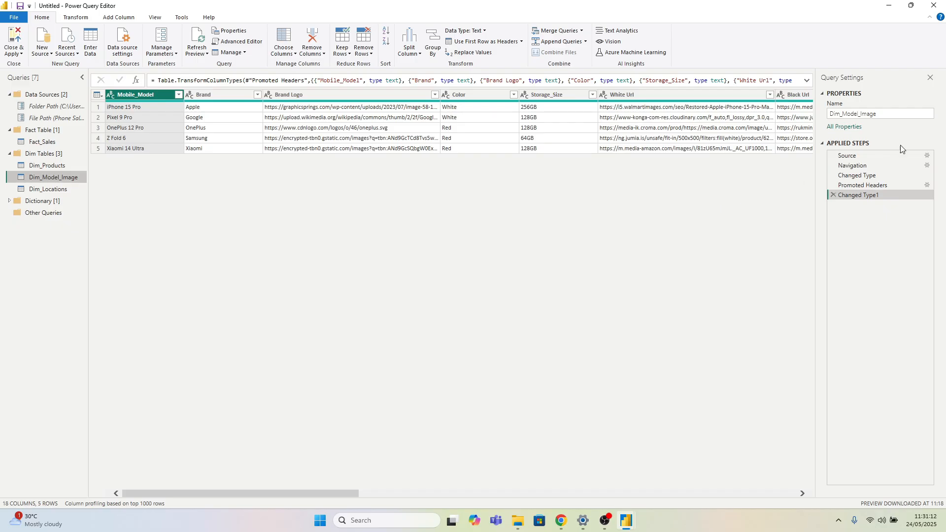
double_click(847, 156)
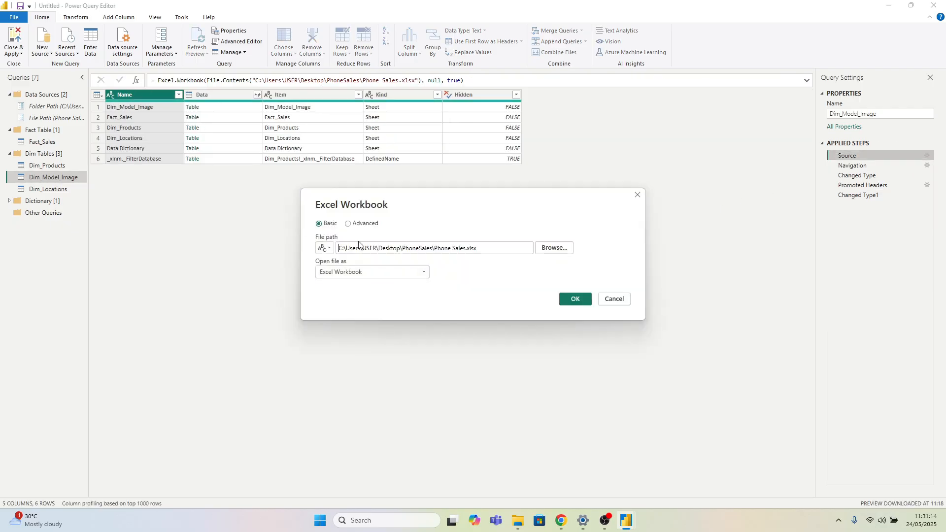
click(368, 227)
click(325, 248)
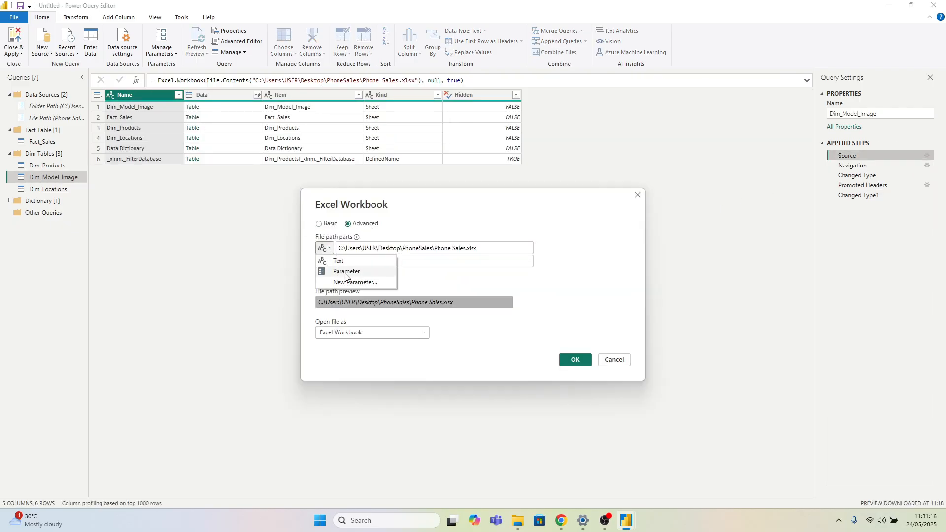
click(347, 271)
click(327, 262)
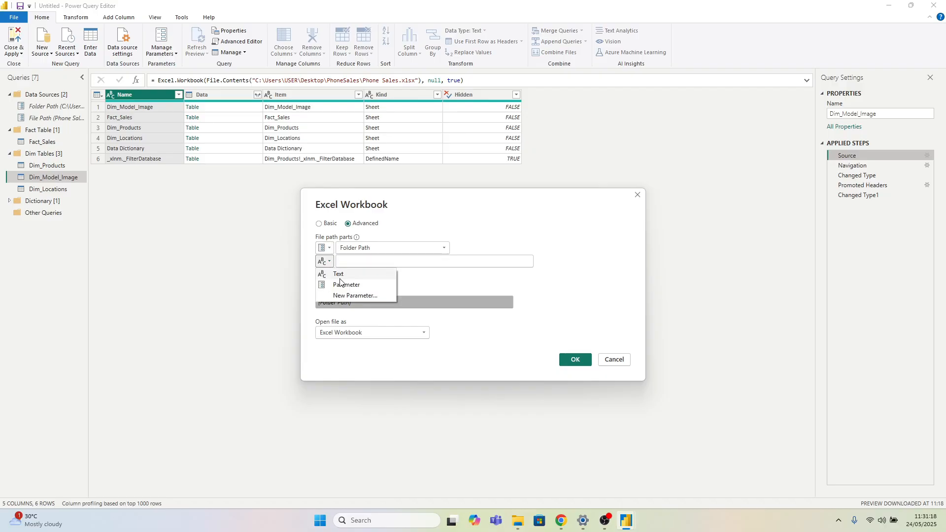
click(347, 283)
click(354, 261)
click(356, 283)
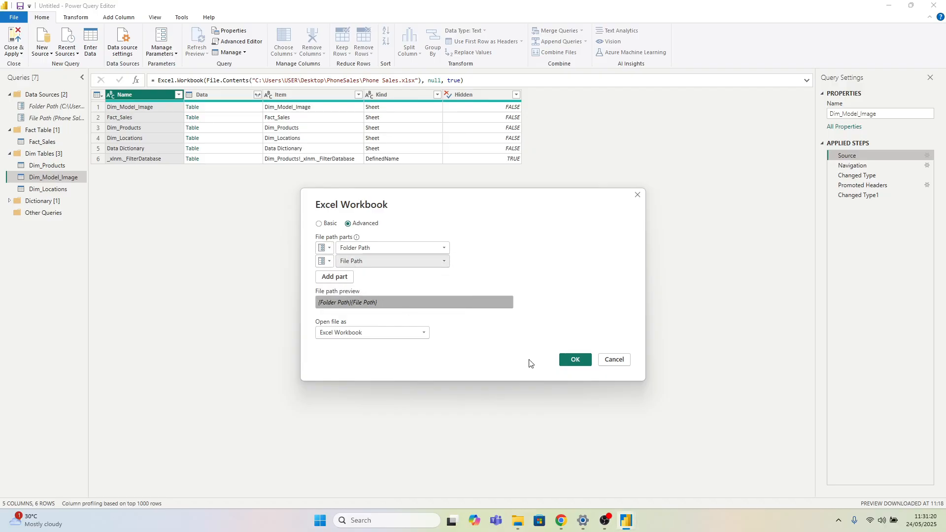
click(576, 360)
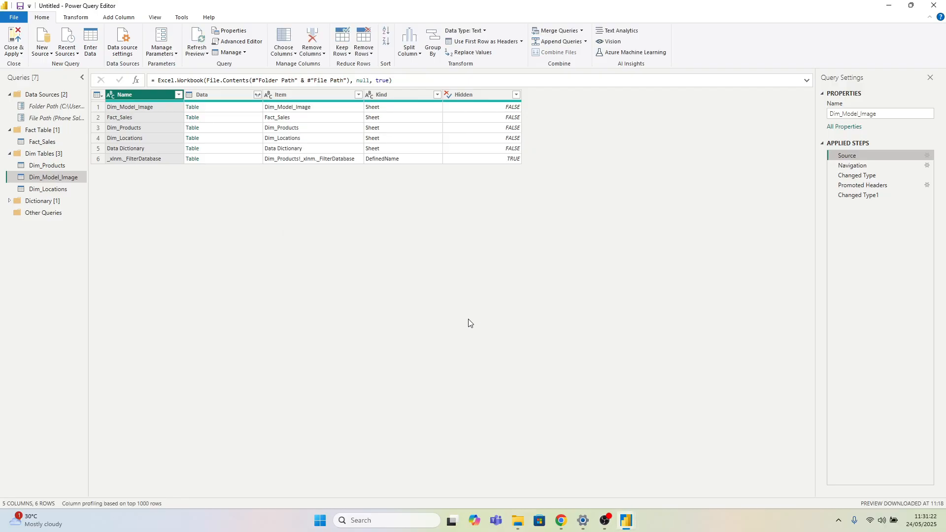
click(871, 197)
Step: Build the Dim_Locations query's source path from the Folder Path and File Path parameters, and return to its last applied step
click(58, 189)
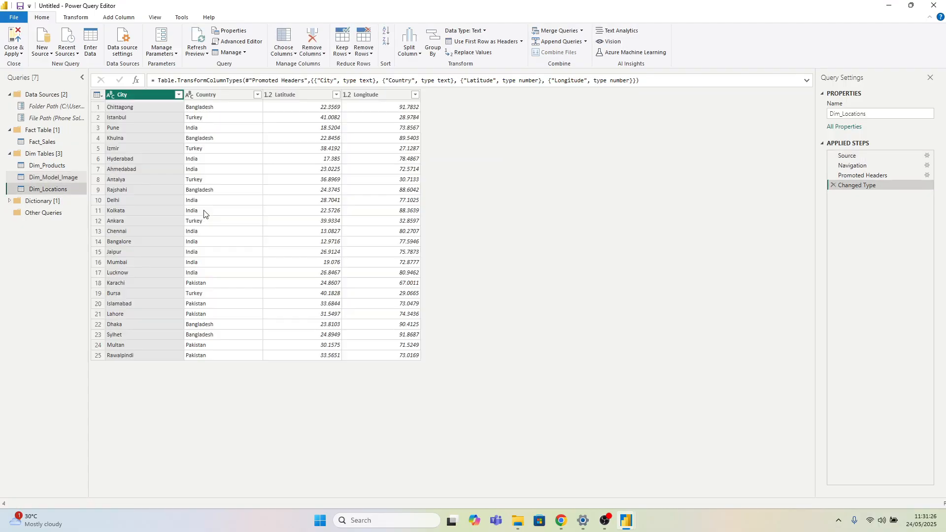
click(926, 156)
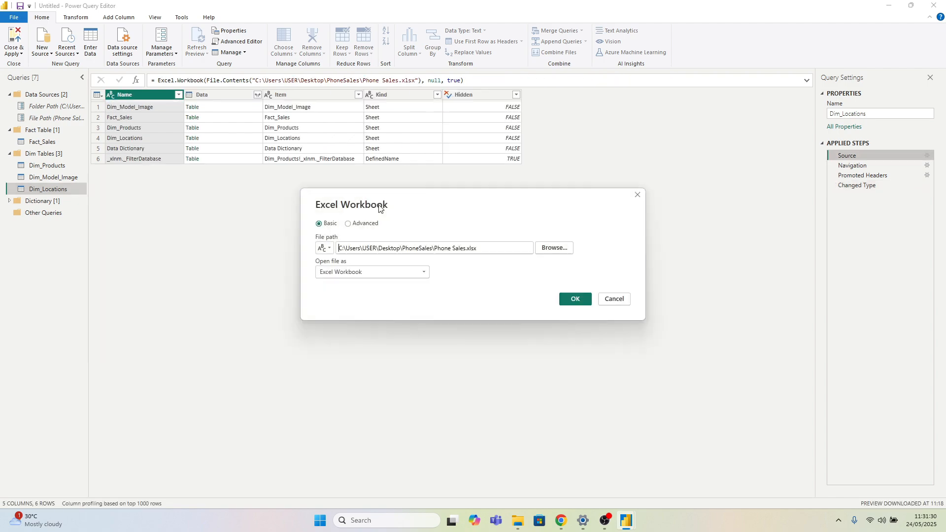
click(356, 224)
click(328, 250)
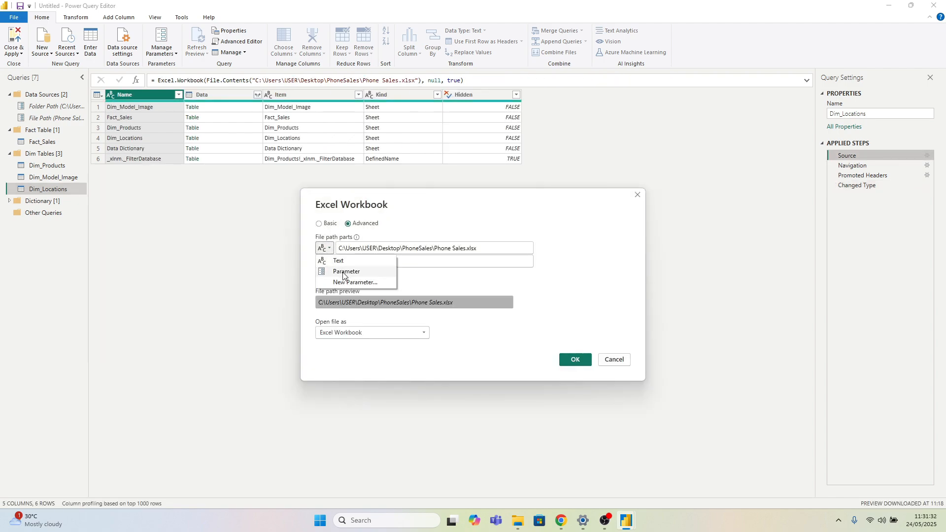
click(345, 271)
click(328, 261)
click(345, 285)
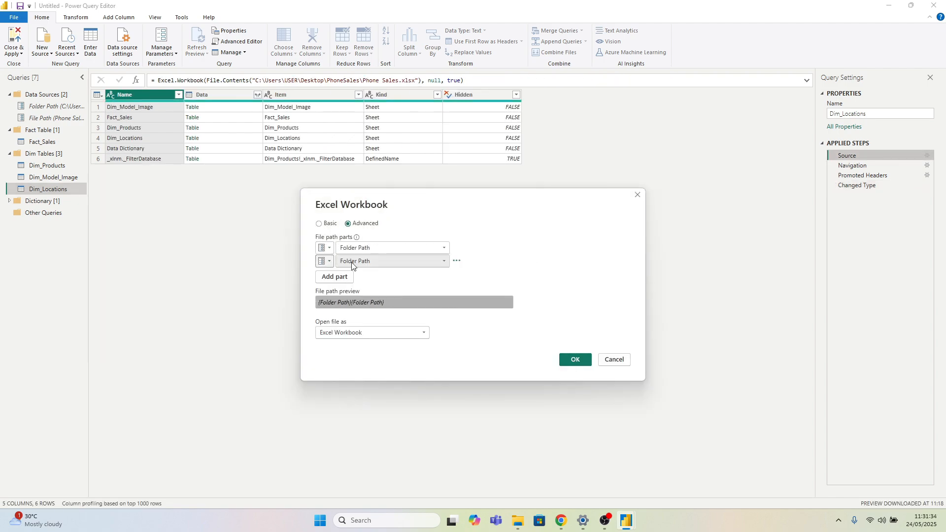
click(389, 261)
click(358, 283)
click(574, 363)
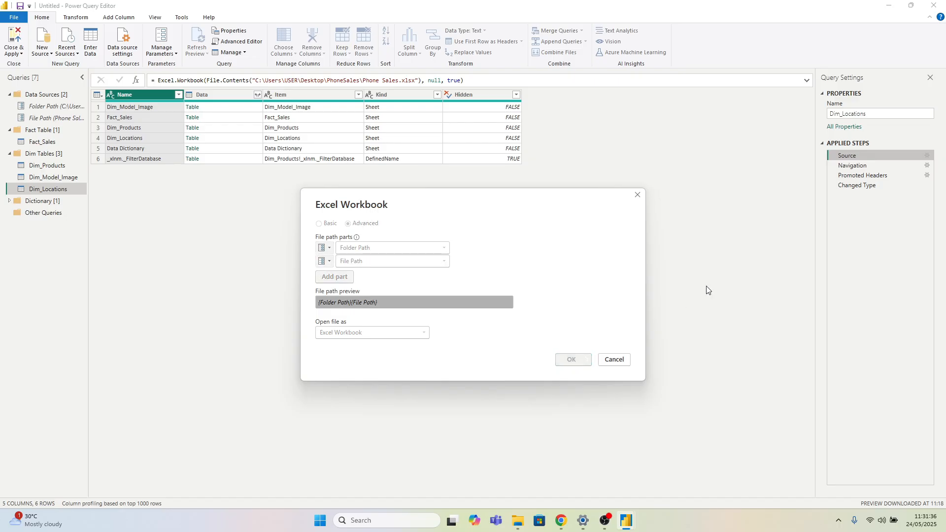
click(855, 185)
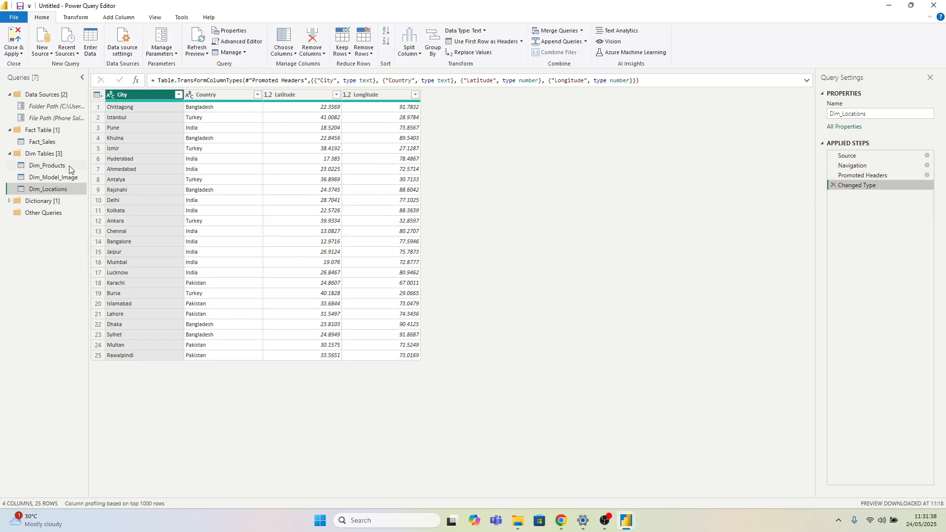
Step: Collapse the Data Sources, Dim Tables and Fact Table query groups
click(20, 94)
click(9, 94)
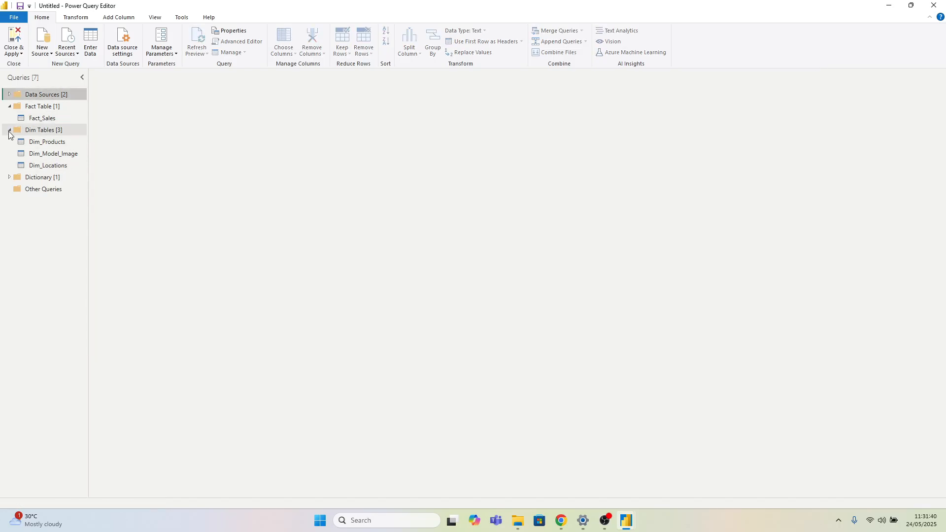
click(9, 130)
click(9, 106)
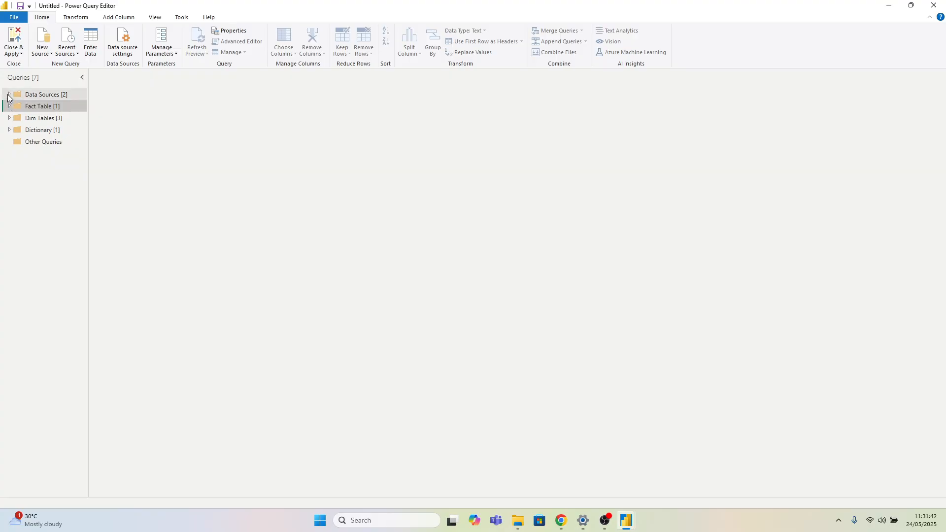
Step: Review the current values of the Folder Path and File Path parameters in the Data Sources group, and collapse the group again
drag(8, 95, 20, 115)
click(40, 108)
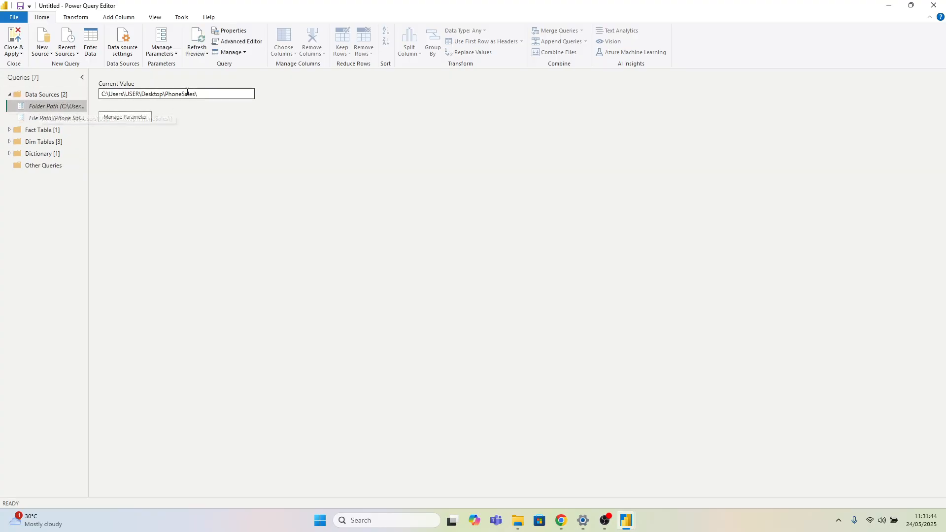
click(61, 118)
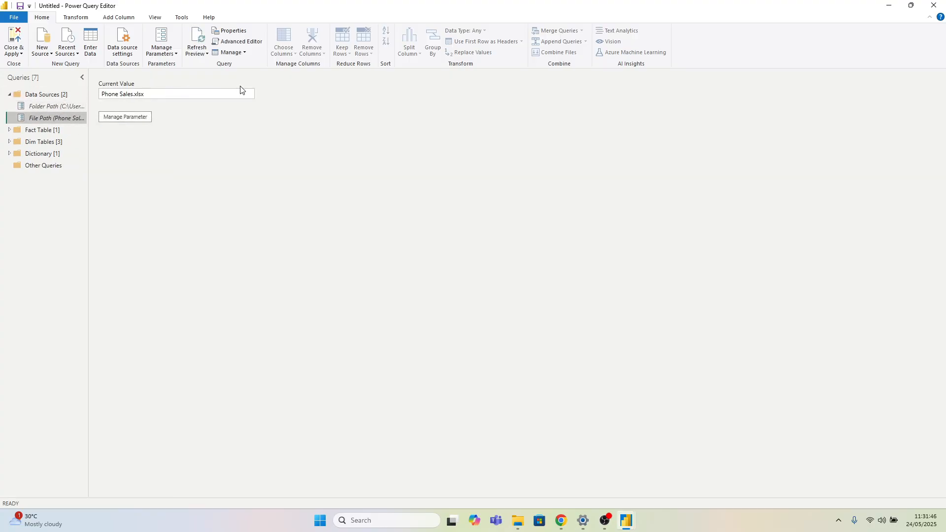
click(58, 107)
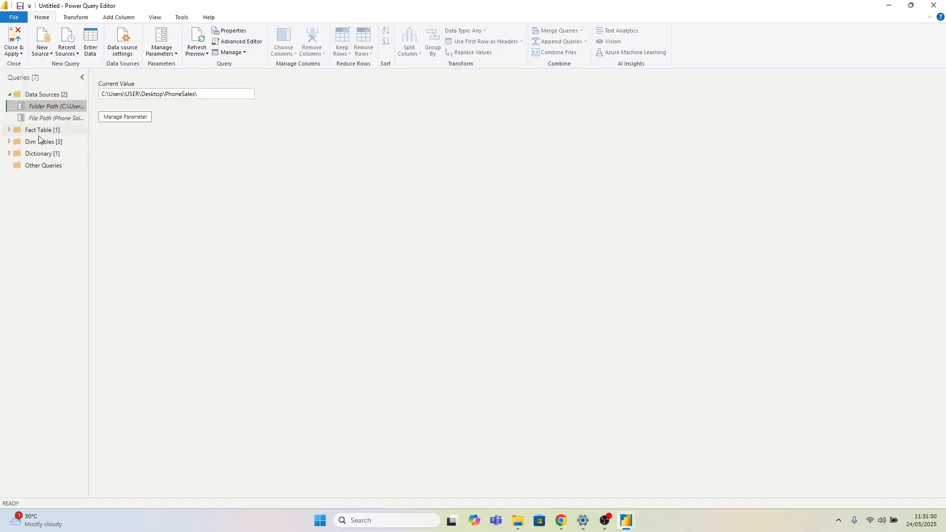
click(10, 95)
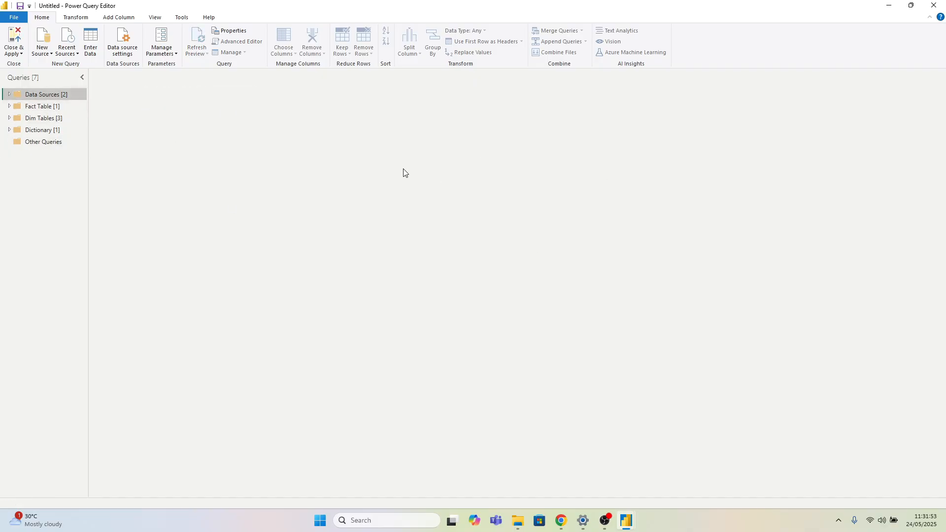
Step: Show the Fact_Sales query in the Fact Table group, and close Power Query while applying all changes to the report
click(9, 106)
click(40, 119)
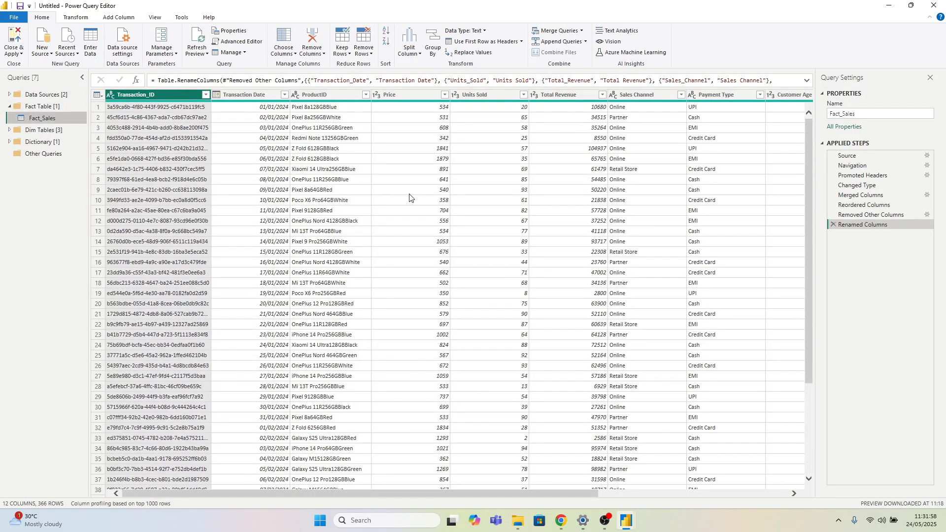
click(15, 51)
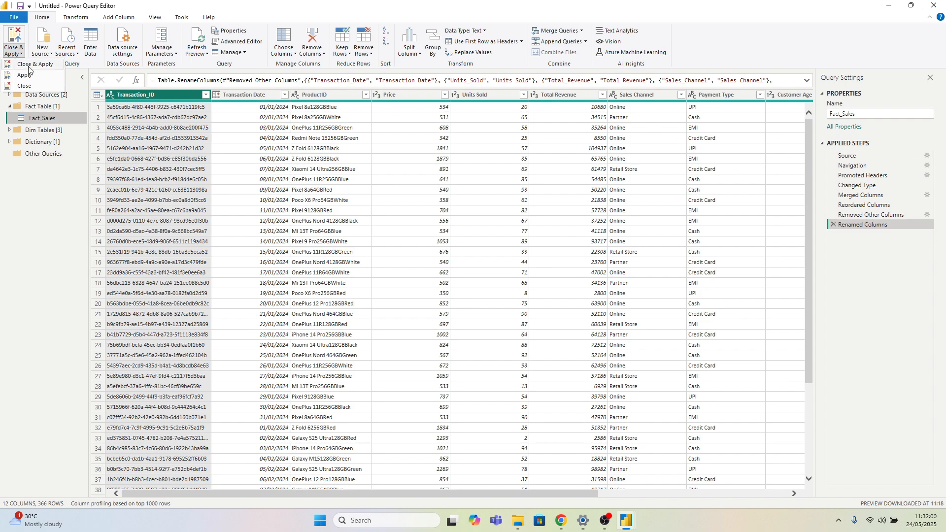
click(41, 83)
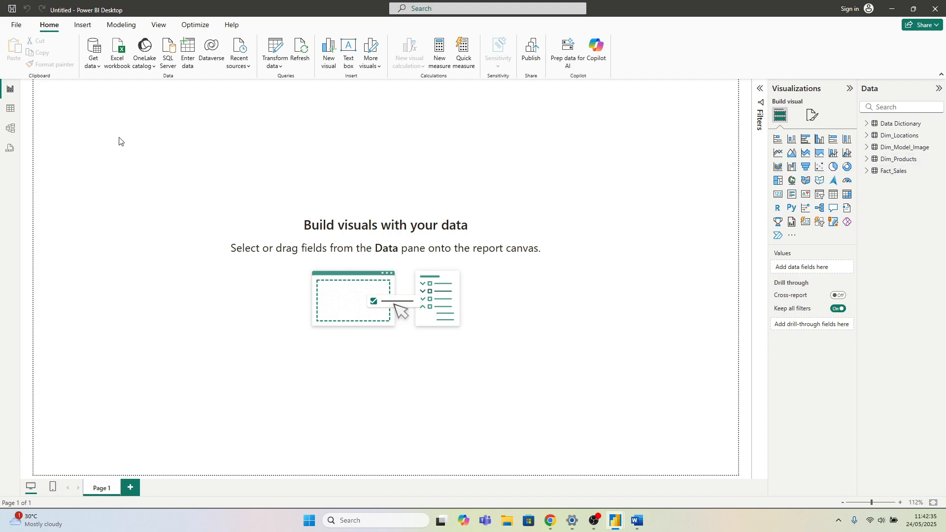
Step: In the model view, arrange Dim_Products and Dim_Locations above Fact_Sales and set the Data Dictionary table apart, with the Properties pane collapsed
click(18, 130)
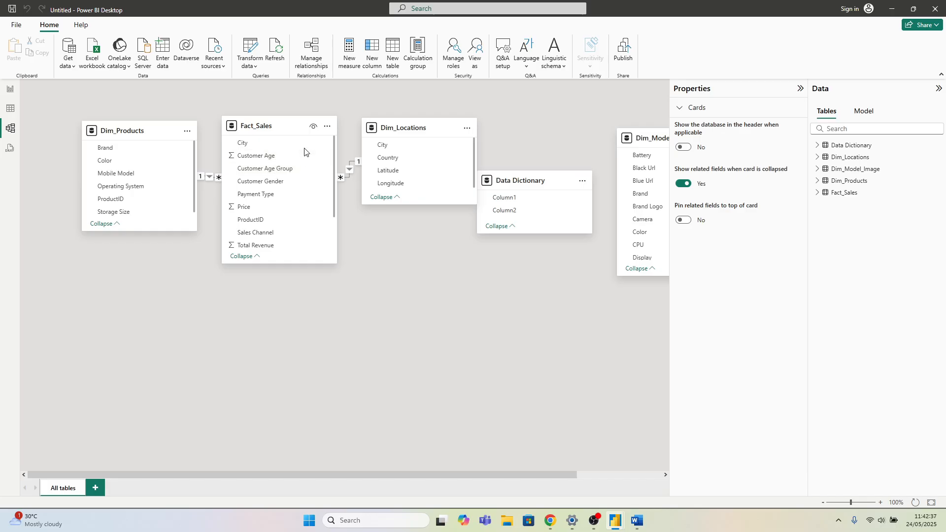
drag(267, 123, 261, 296)
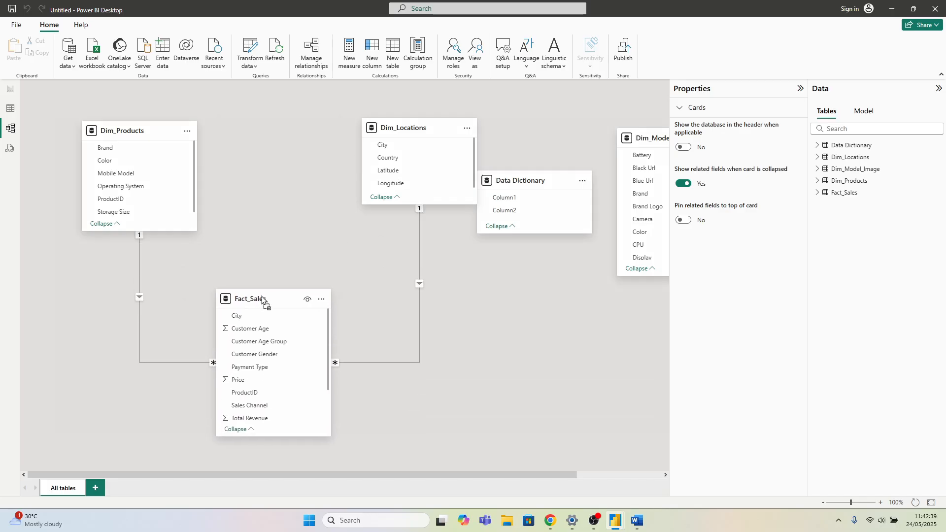
click(800, 89)
drag(500, 183, 687, 383)
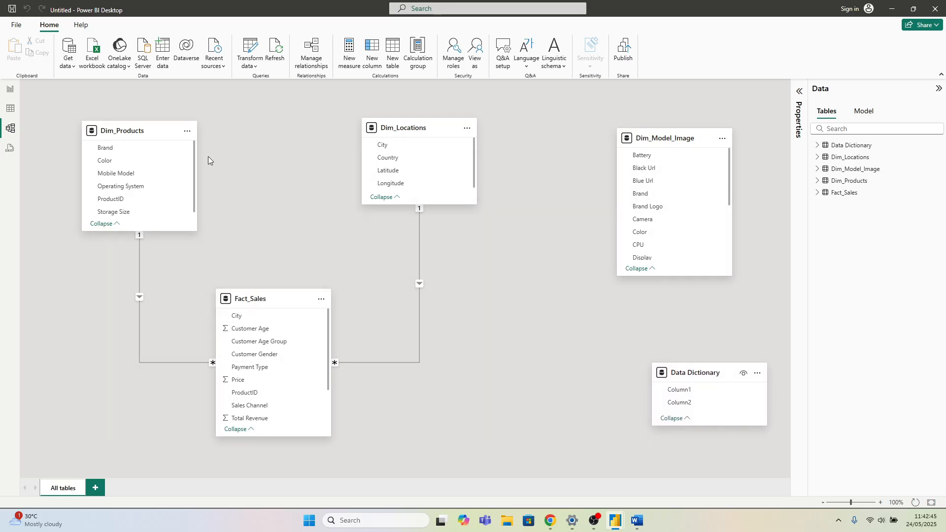
drag(114, 133, 212, 139)
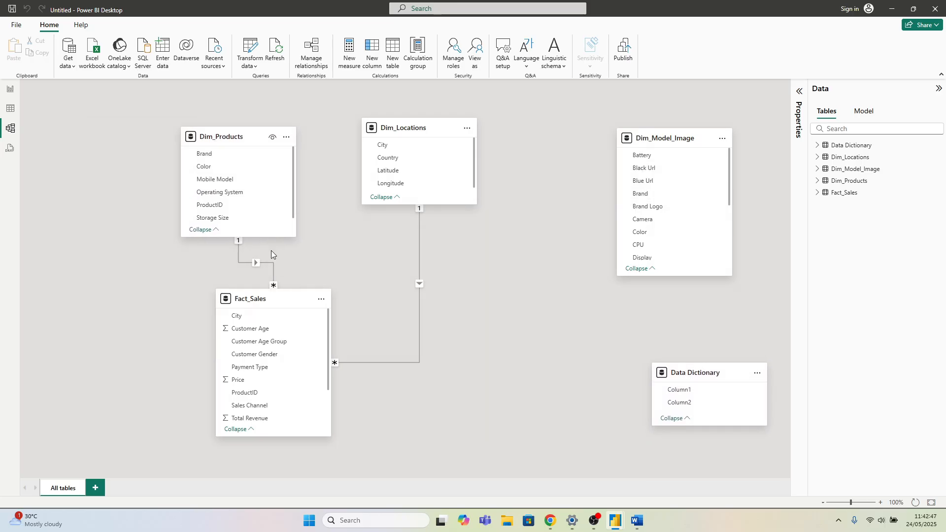
drag(275, 301, 360, 287)
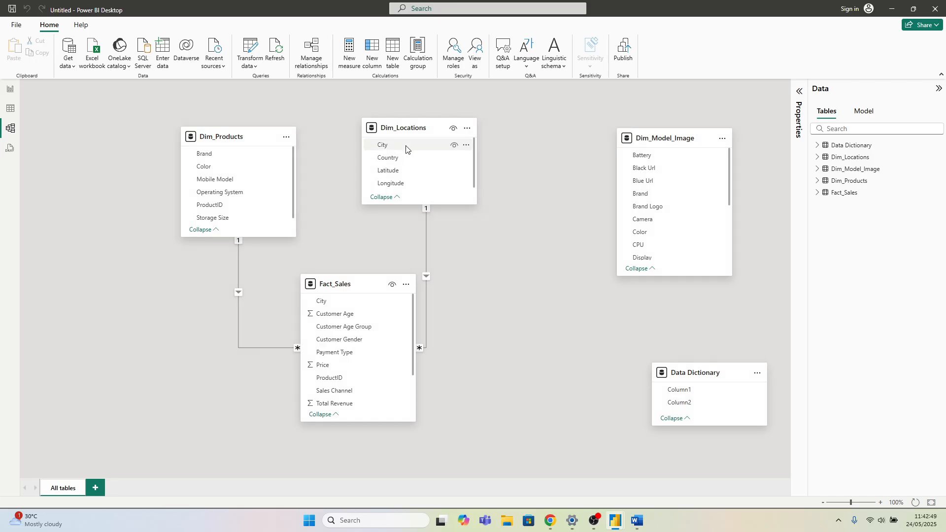
drag(408, 128, 480, 145)
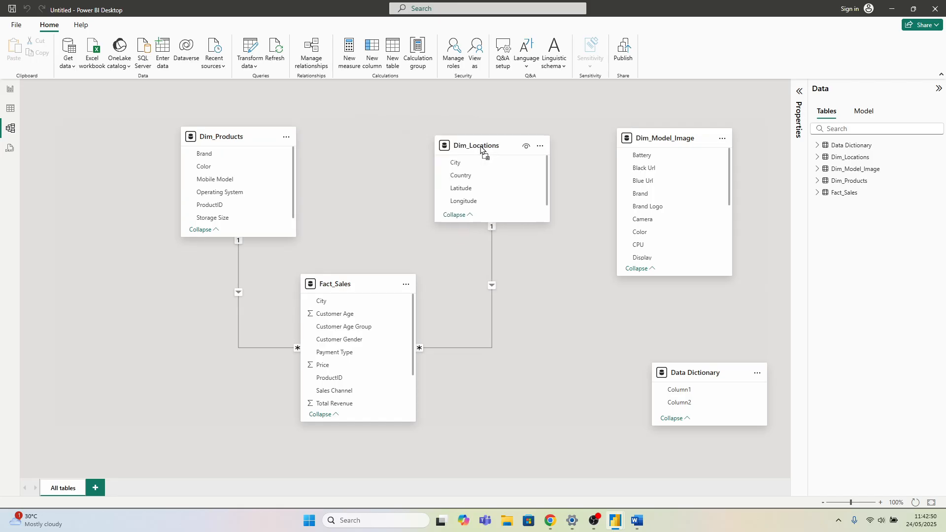
Step: Check the City relationship between Fact_Sales and Dim_Locations, including its cardinality and cross-filter direction, and save it
click(441, 348)
double_click(441, 348)
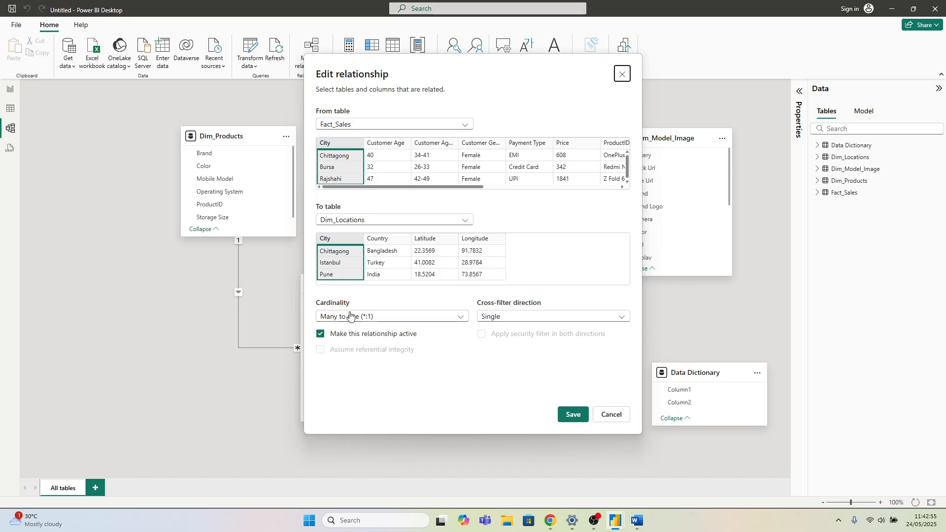
click(585, 417)
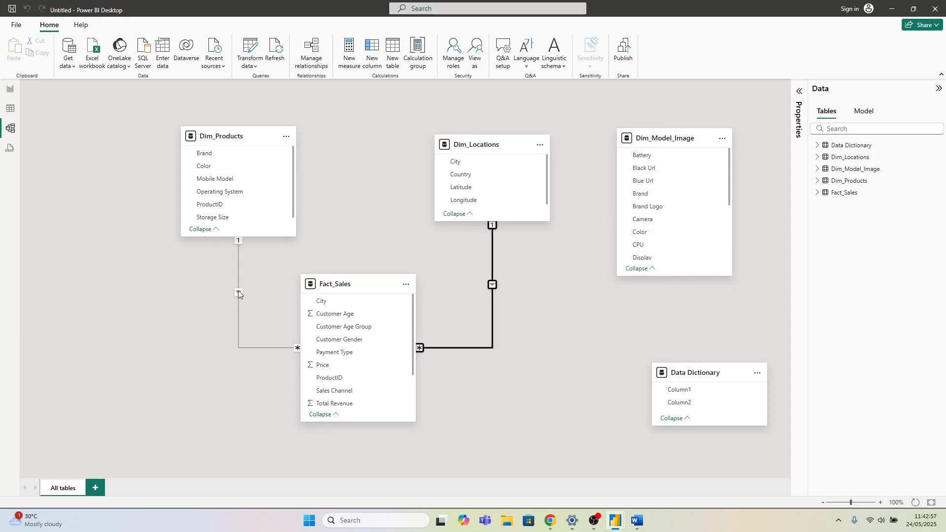
Step: Inspect the ProductID relationship between Fact_Sales and Dim_Products, and leave it without saving changes
double_click(239, 282)
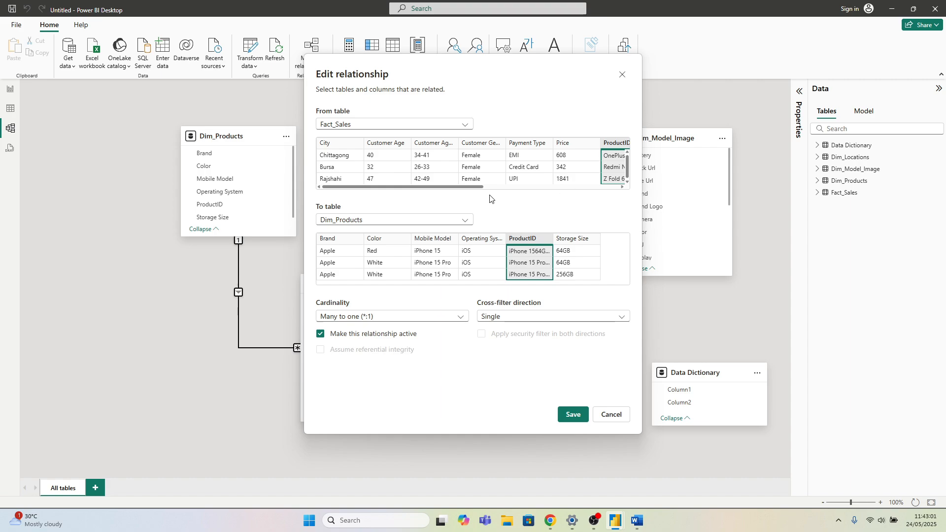
click(476, 185)
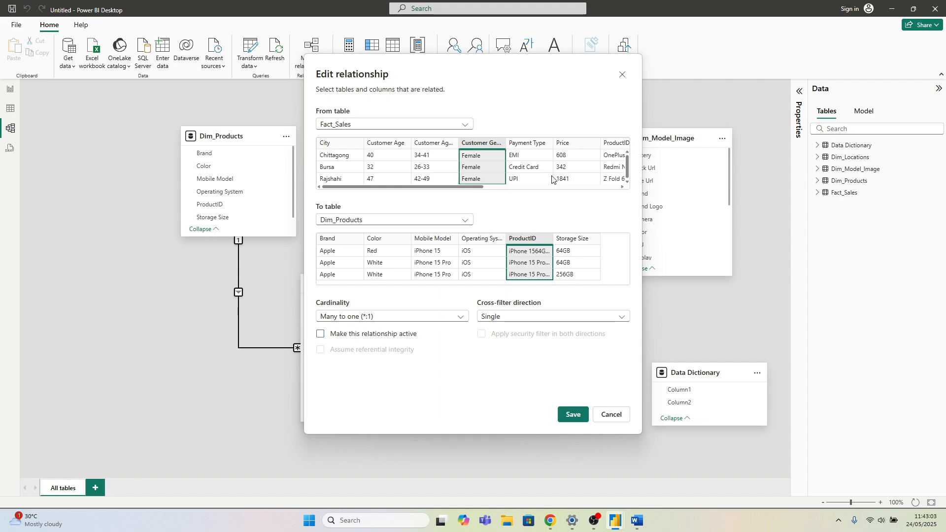
click(611, 143)
drag(487, 187, 531, 199)
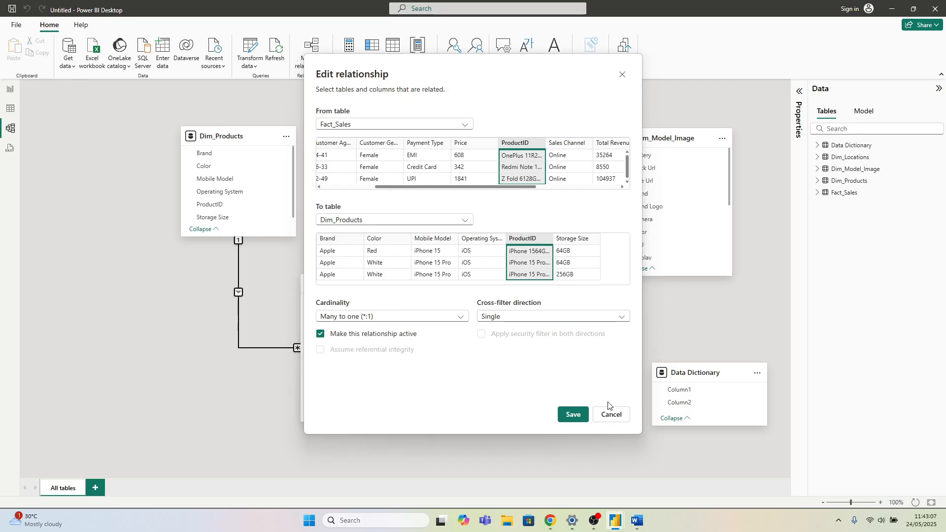
click(610, 414)
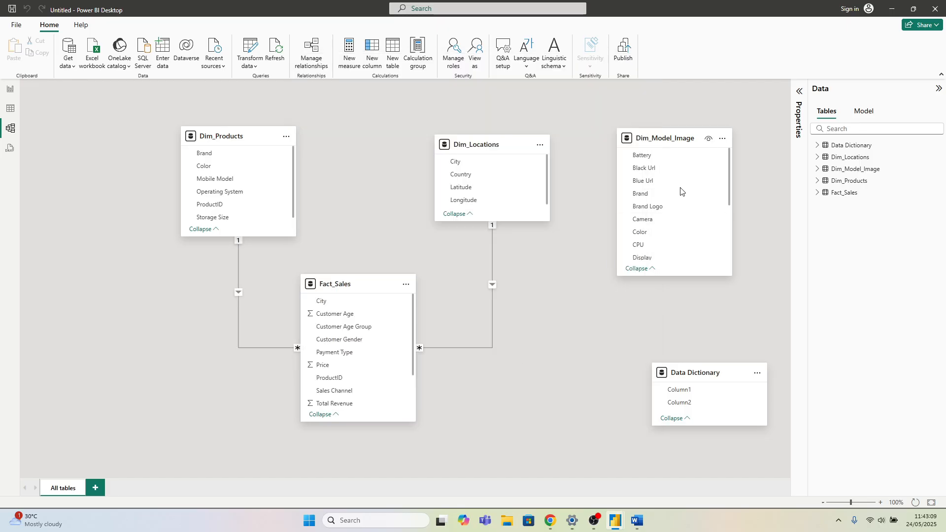
Step: Move the Dim_Model_Image table beside Dim_Products, and shift Dim_Products to leave a gap between the two tables
drag(671, 141, 75, 144)
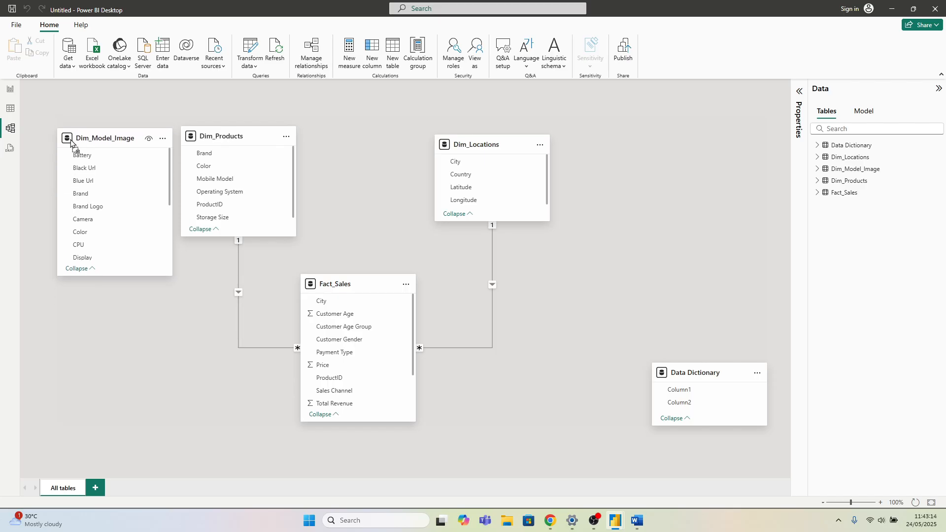
click(222, 138)
drag(223, 138, 244, 136)
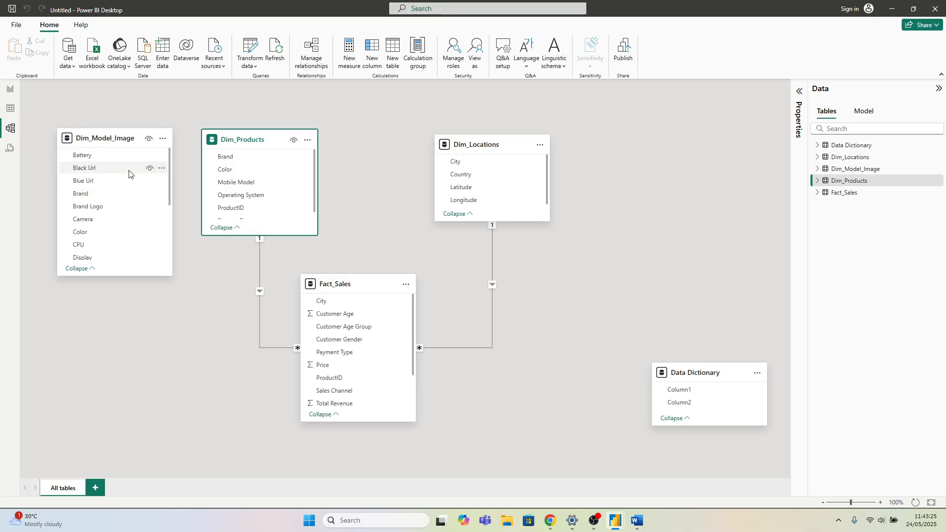
Step: Create an active one-to-many relationship from Mobile_Model in Dim_Model_Image to Mobile Model in Dim_Products, with single cross-filter direction
scroll(119, 207, down, 5)
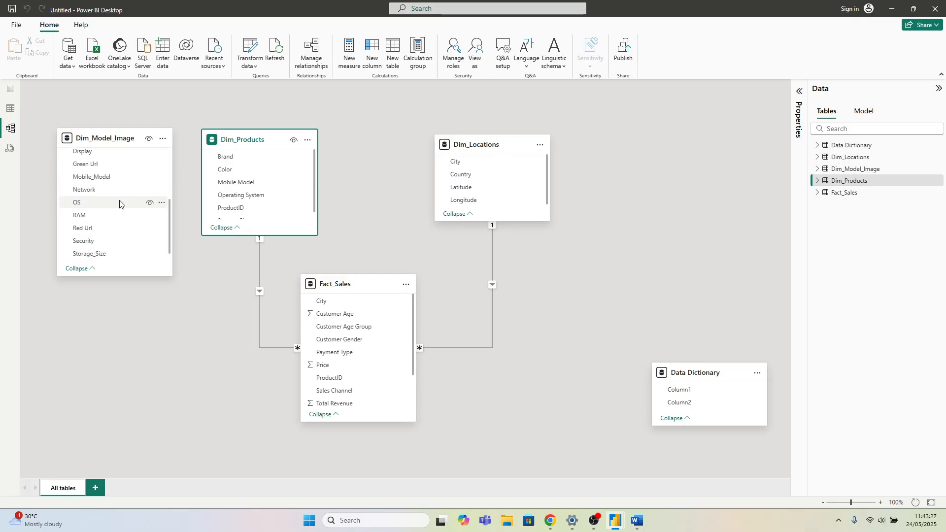
scroll(119, 206, up, 5)
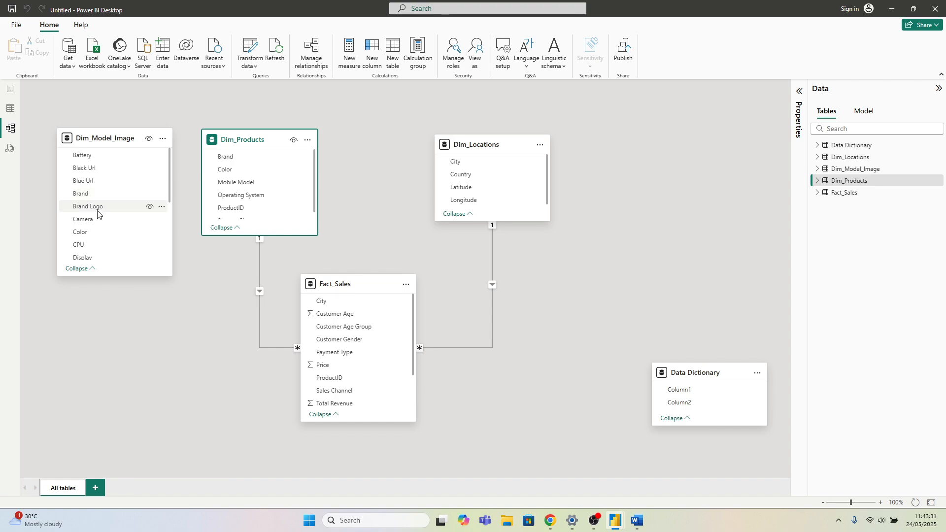
scroll(101, 195, down, 4)
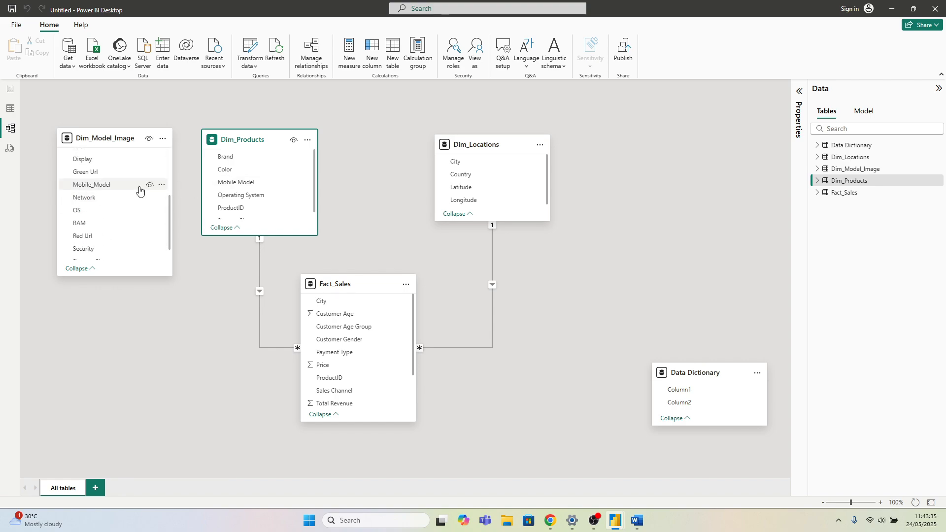
drag(101, 186, 247, 184)
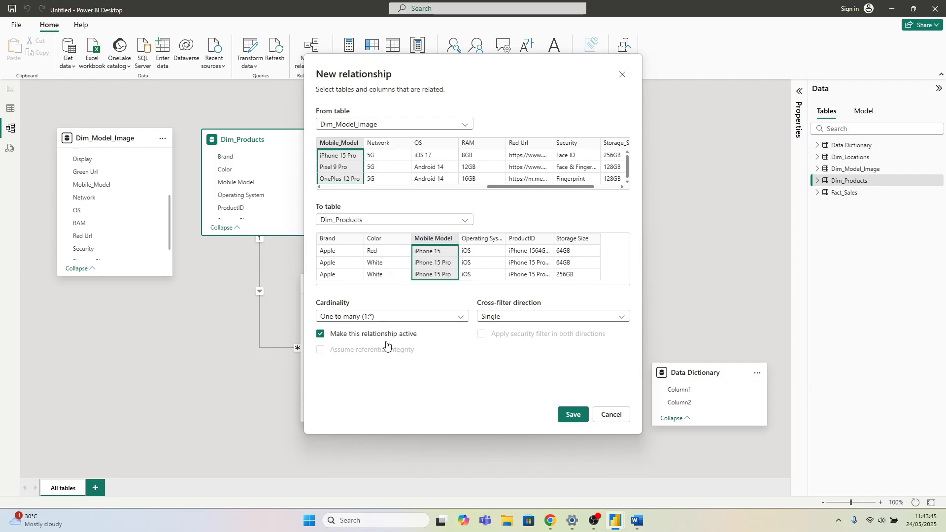
click(576, 414)
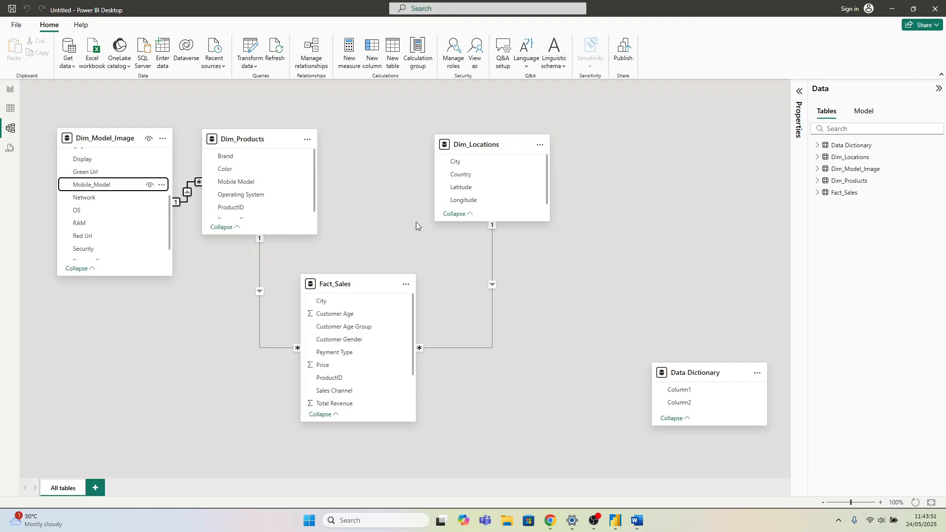
Step: In the table view, start a new calculated table and fill its formula with the Dim Calendar DAX code copied from the Word document
click(10, 109)
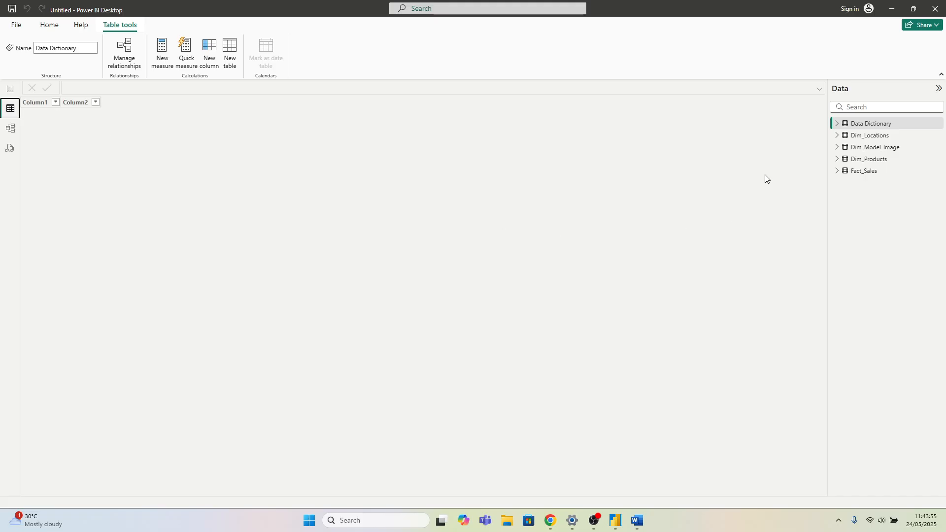
click(228, 48)
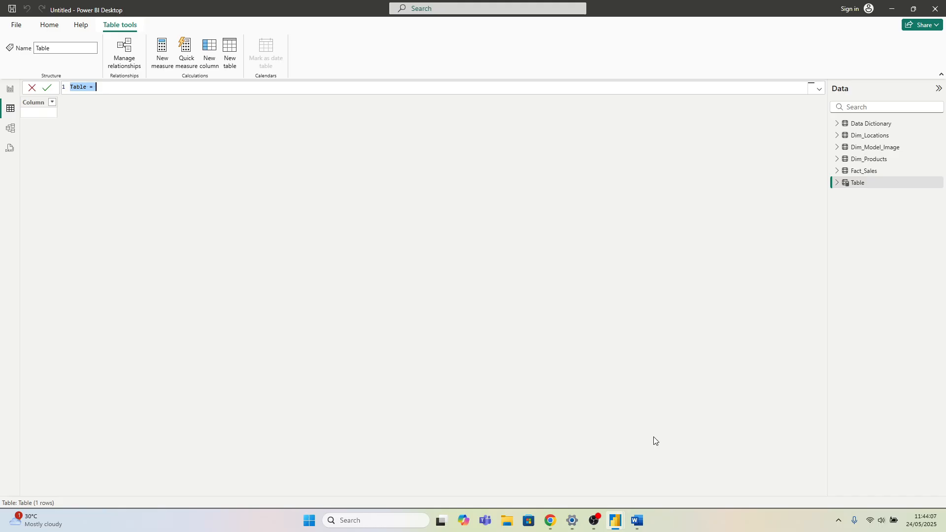
click(638, 521)
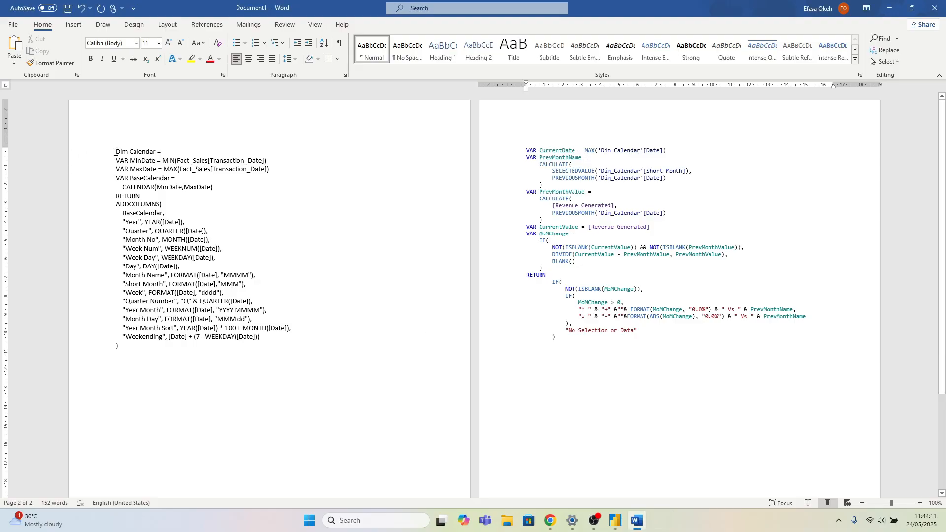
drag(115, 152, 255, 364)
key(ctrl+c)
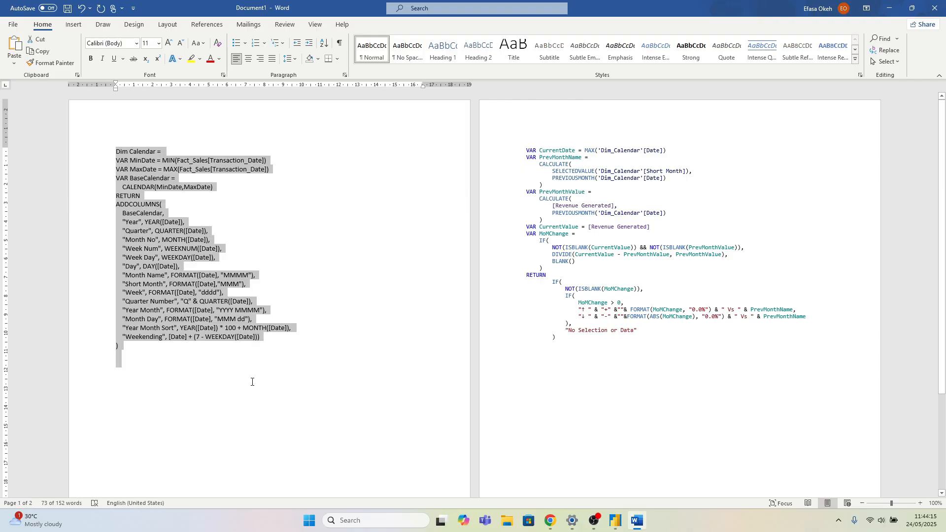
click(252, 382)
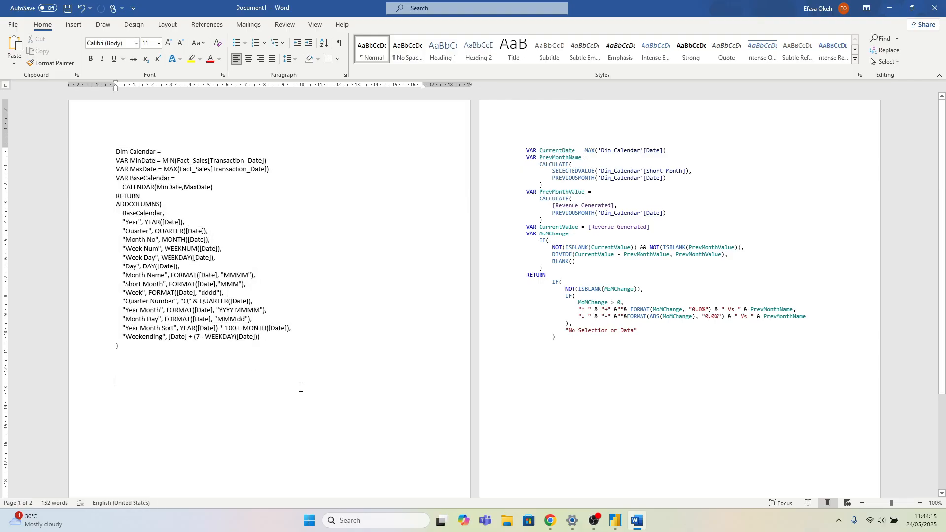
click(637, 520)
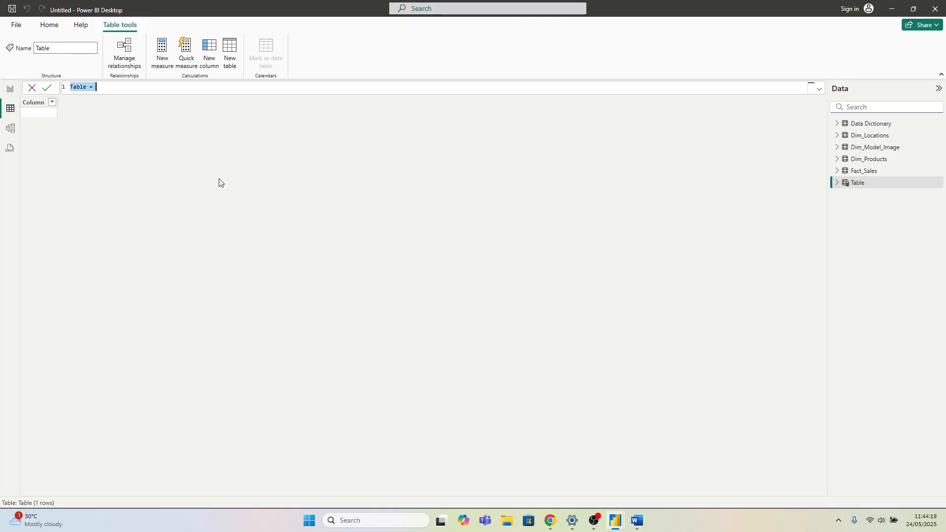
key(ctrl+v)
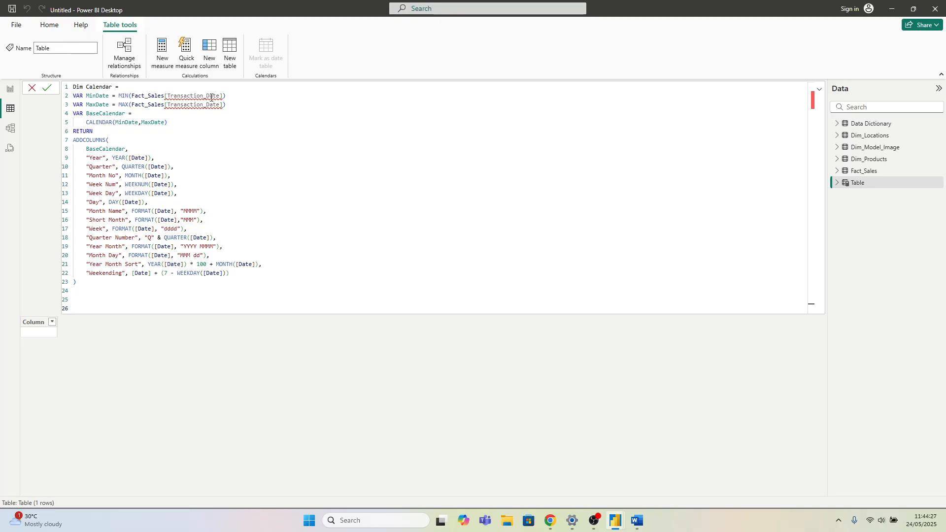
Step: In the Dim Calendar formula, make MinDate take the minimum of Fact_Sales[Transaction Date]
mouse_move(211, 97)
click(226, 96)
key(BackSpace)
key(BackSpace)
key(BackSpace)
key(BackSpace)
key(BackSpace)
key(BackSpace)
key(BackSpace)
key(BackSpace)
key(BackSpace)
key(BackSpace)
key(BackSpace)
key(BackSpace)
key(BackSpace)
key(BackSpace)
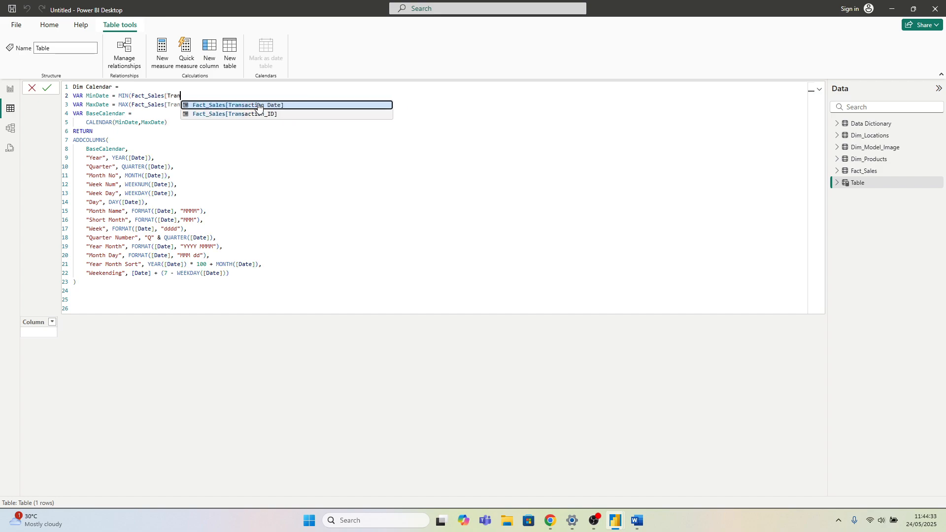
click(258, 105)
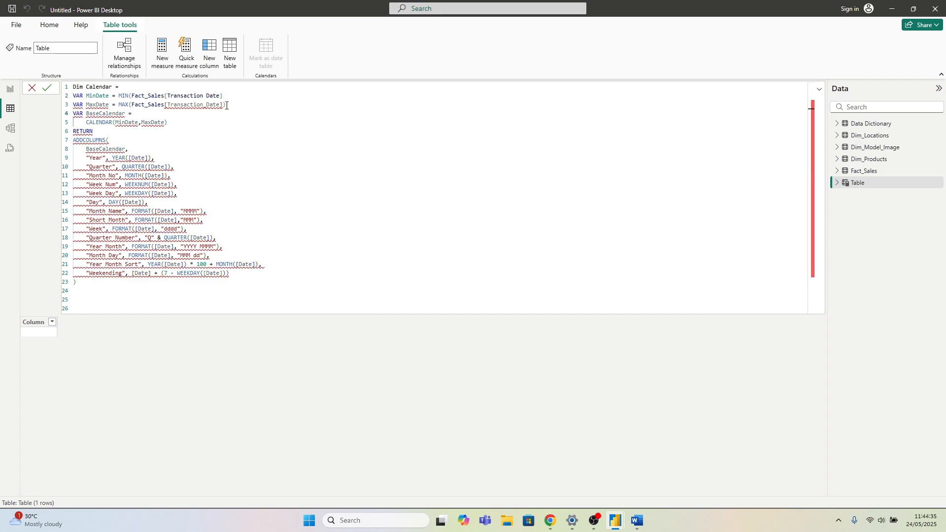
click(222, 96)
text())
Step: Make MaxDate take the maximum of Fact_Sales[Transaction Date], and commit the Dim Calendar formula
click(227, 104)
key(BackSpace)
key(BackSpace)
key(BackSpace)
key(BackSpace)
key(BackSpace)
key(BackSpace)
key(BackSpace)
key(BackSpace)
key(BackSpace)
key(BackSpace)
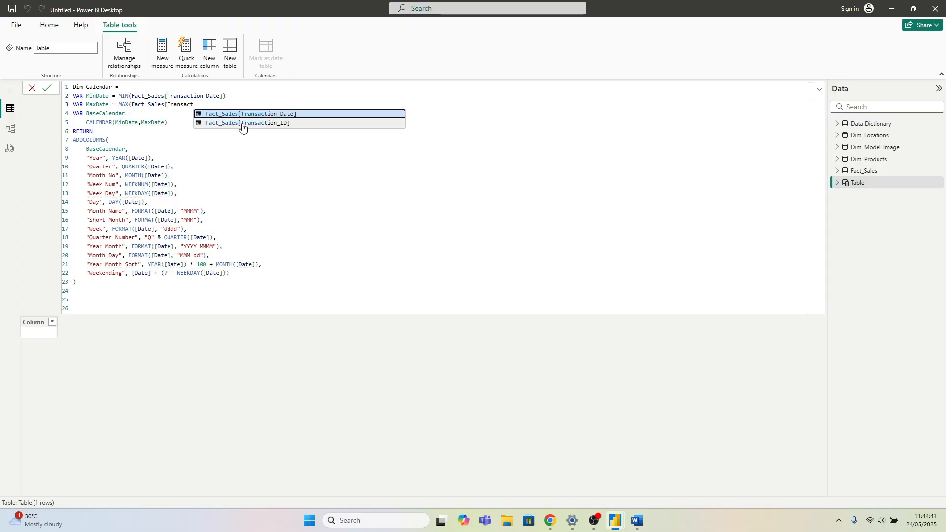
click(243, 115)
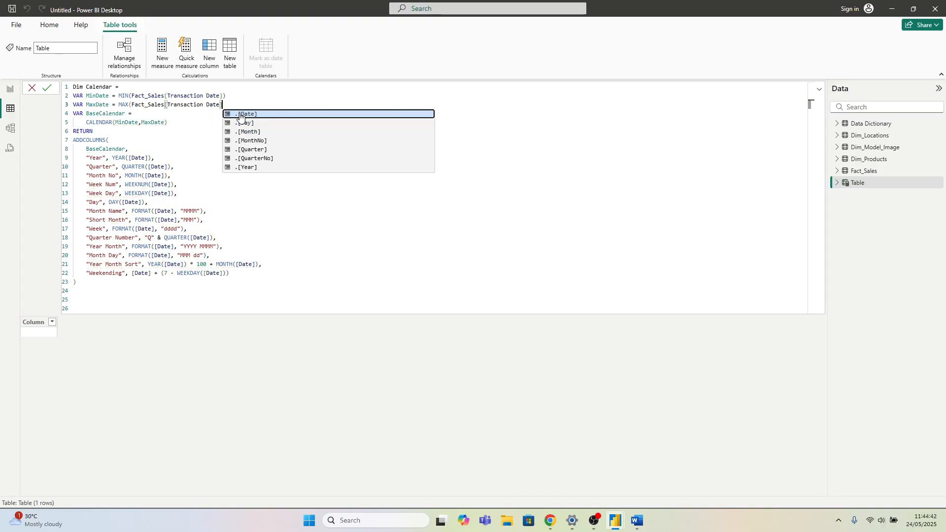
text())
click(213, 136)
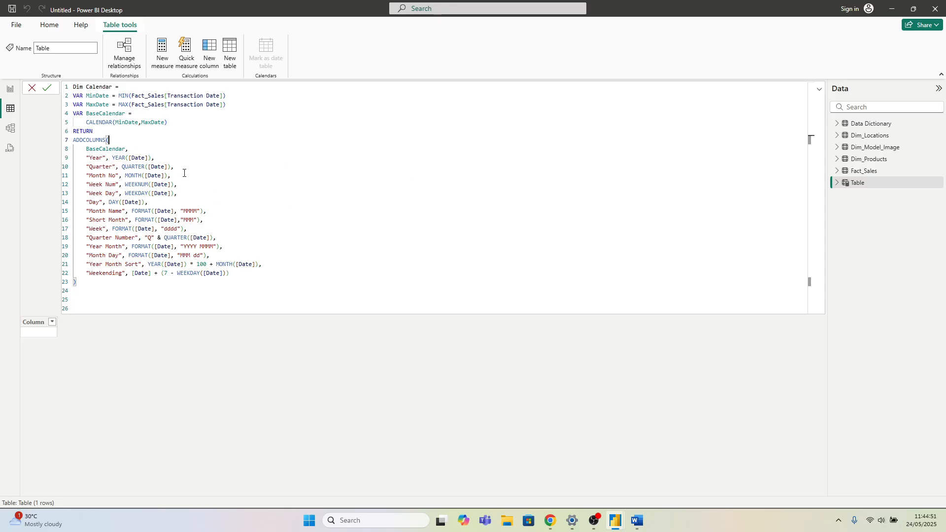
click(46, 88)
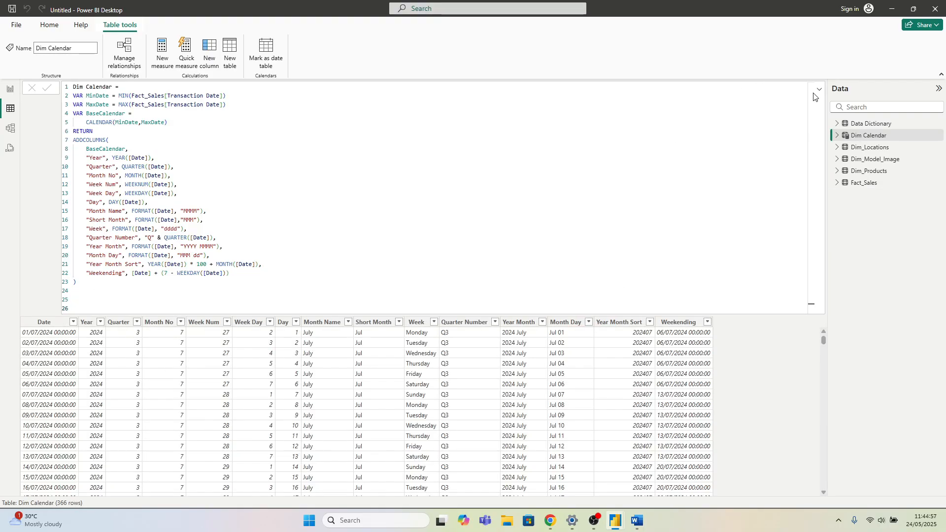
Step: Collapse the formula and set the data type of Dim Calendar's Date column to Date
click(819, 89)
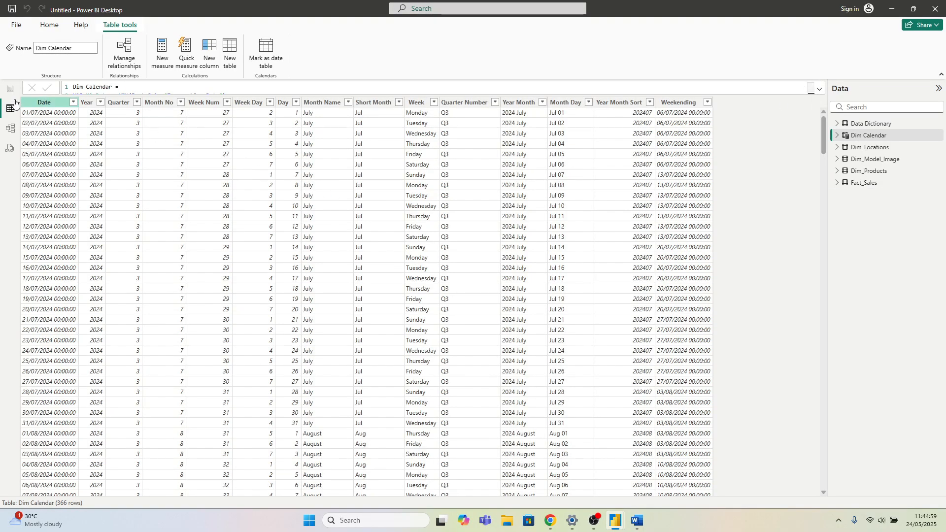
click(55, 105)
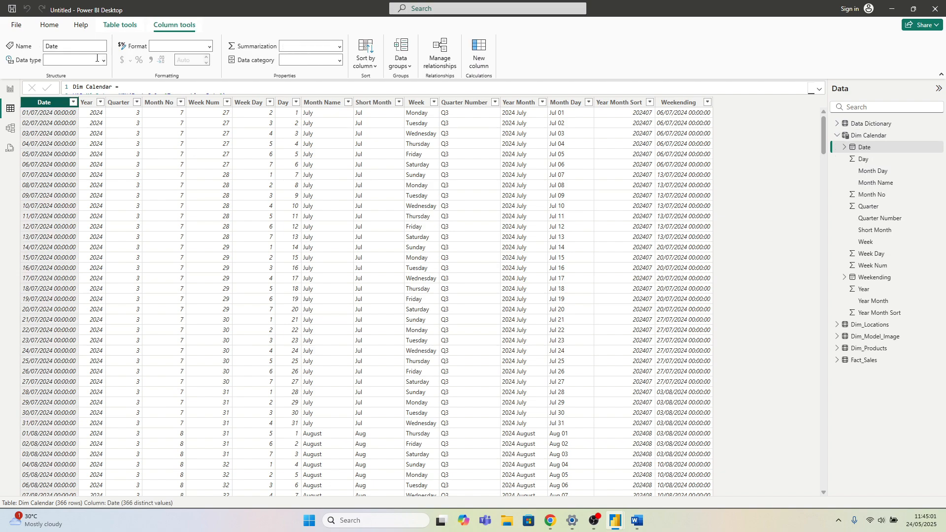
click(97, 58)
click(74, 134)
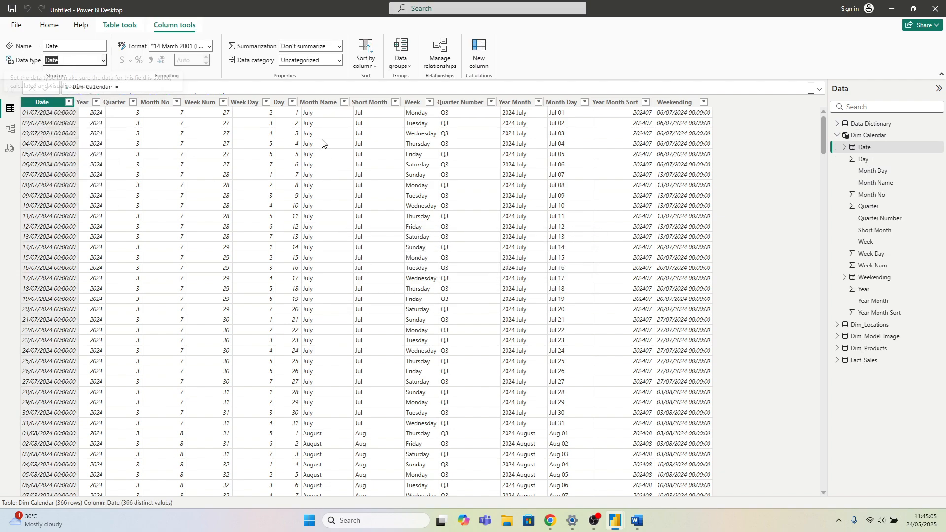
Step: Assign a sort-by column to Short Month in Dim Calendar
click(365, 103)
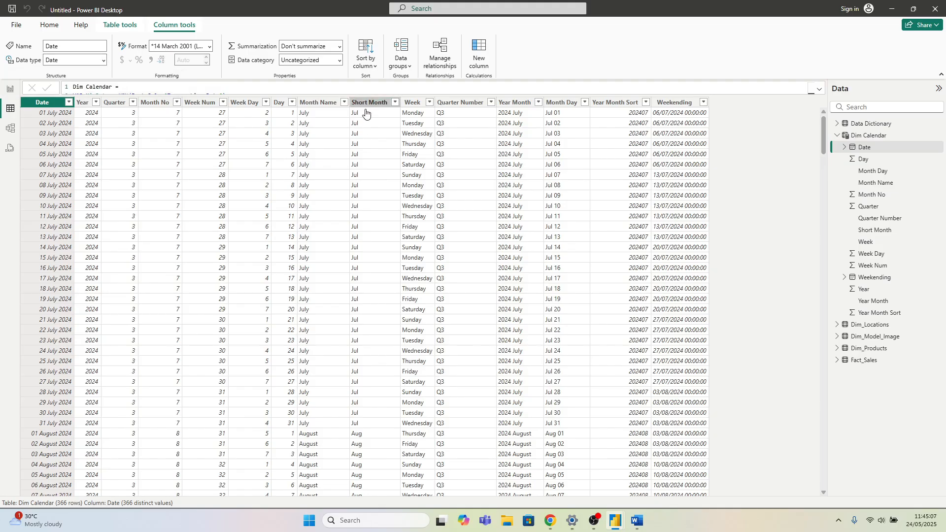
click(365, 59)
click(372, 161)
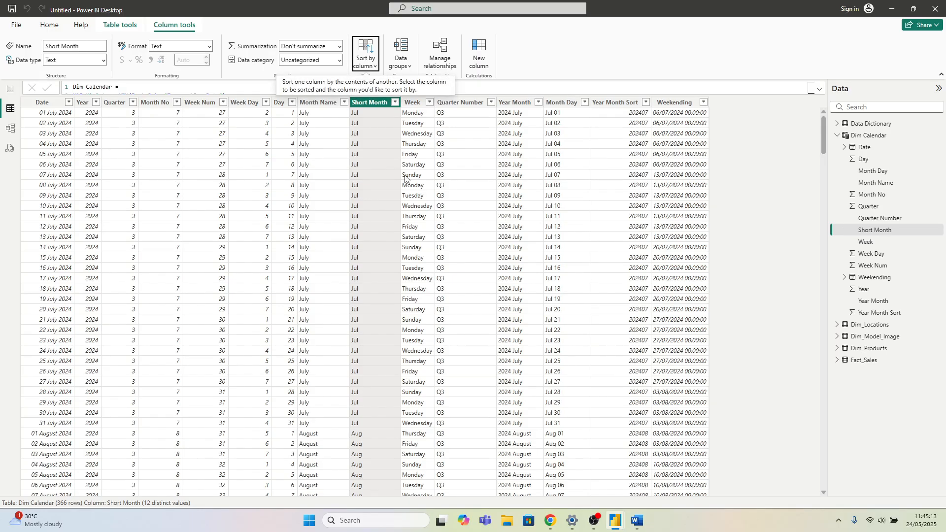
Step: In the model view, place Dim Calendar beside Dim_Locations, and shift Dim_Locations closer to Dim_Products
click(11, 129)
click(495, 368)
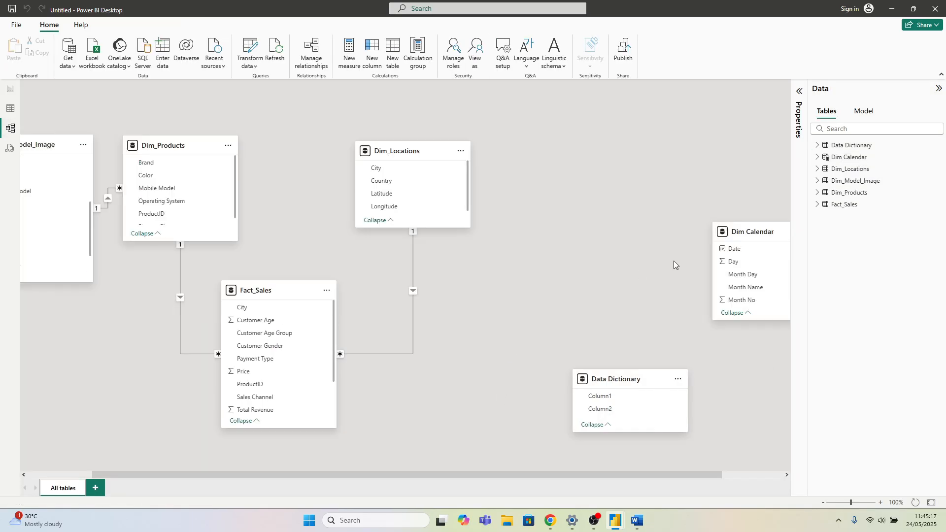
drag(749, 232, 597, 148)
drag(478, 151, 401, 142)
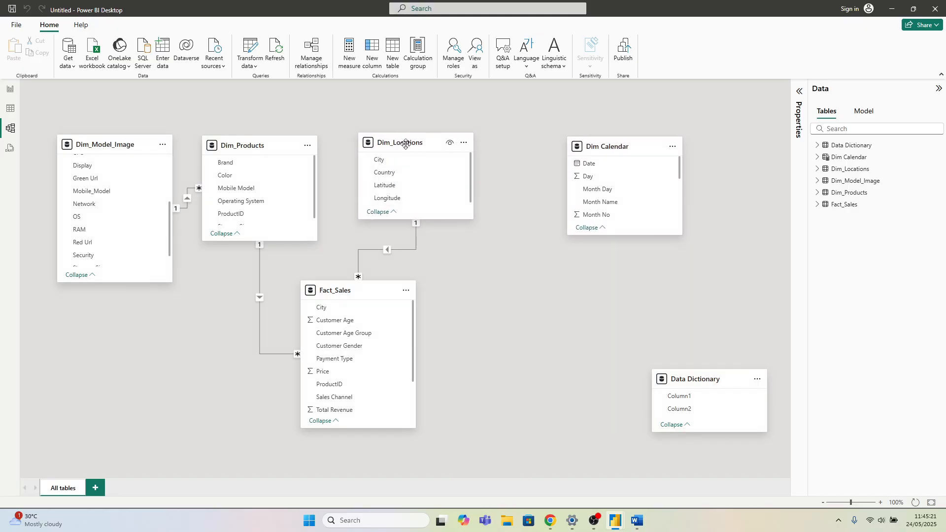
drag(600, 154, 533, 151)
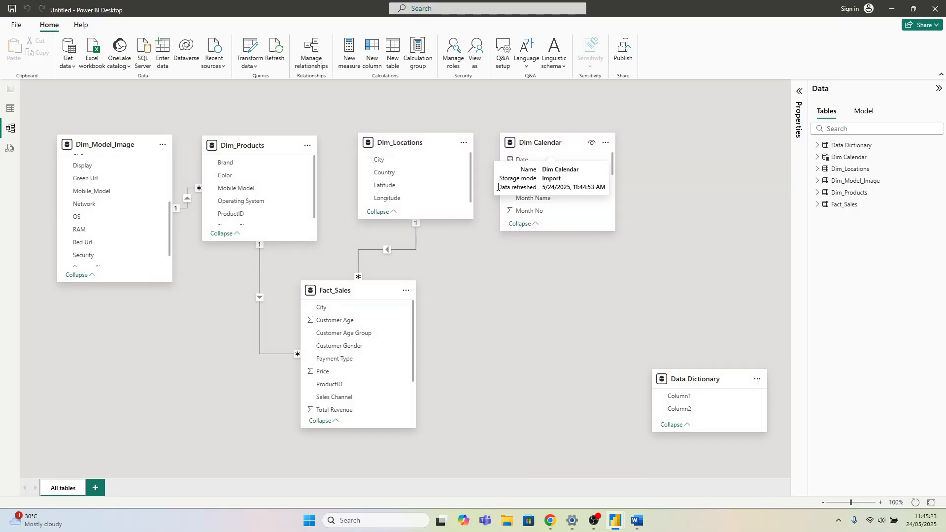
Step: Create an active one-to-one relationship from Transaction Date in Fact_Sales to Date in Dim Calendar, with cross-filter direction Both
scroll(363, 344, down, 3)
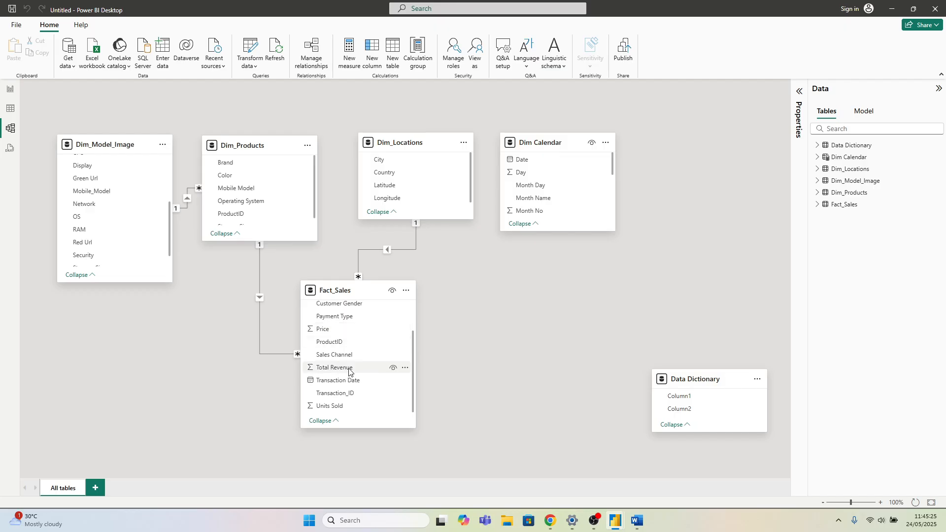
drag(335, 381, 534, 170)
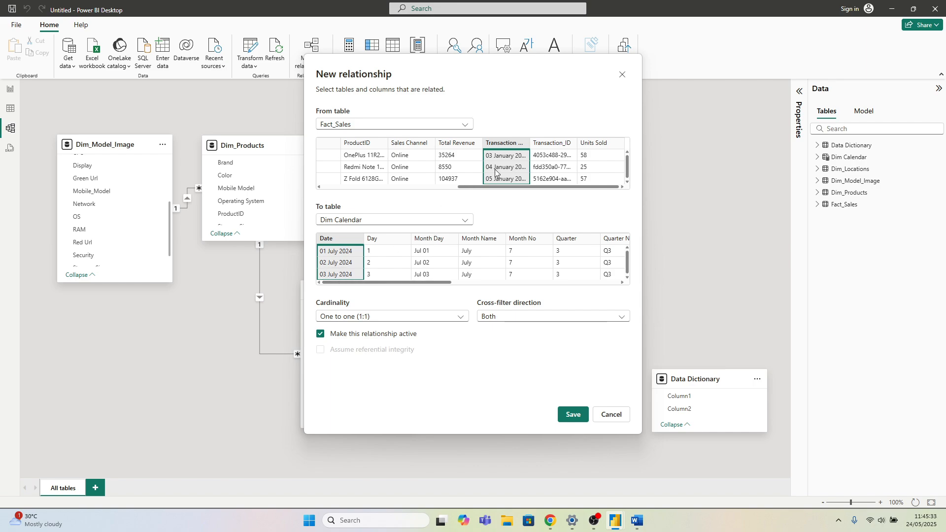
click(572, 415)
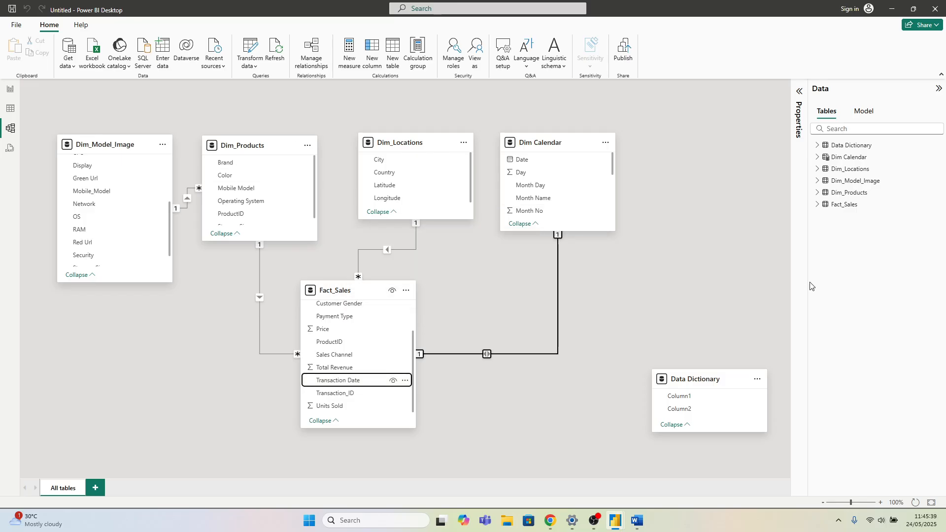
Step: Examine the Transaction Date values of Fact_Sales in the table view's filter list, and leave the column unfiltered
click(851, 206)
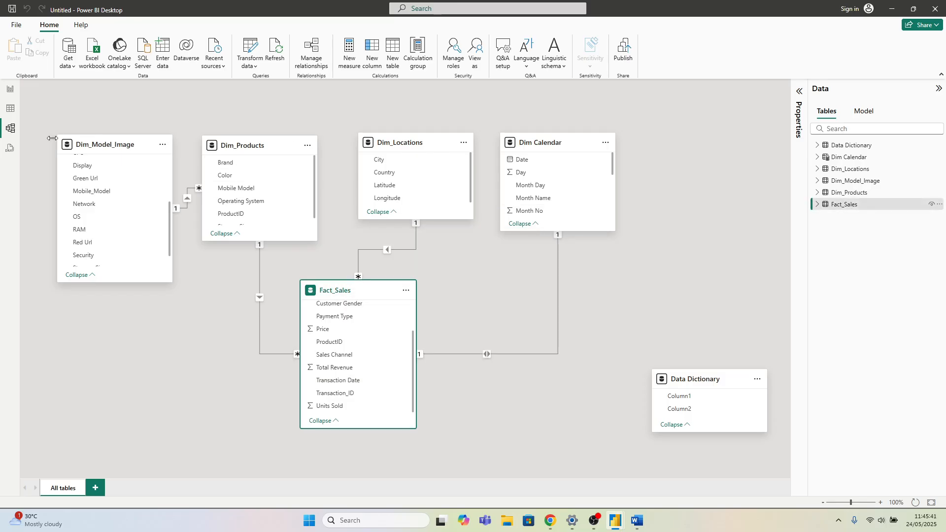
click(12, 113)
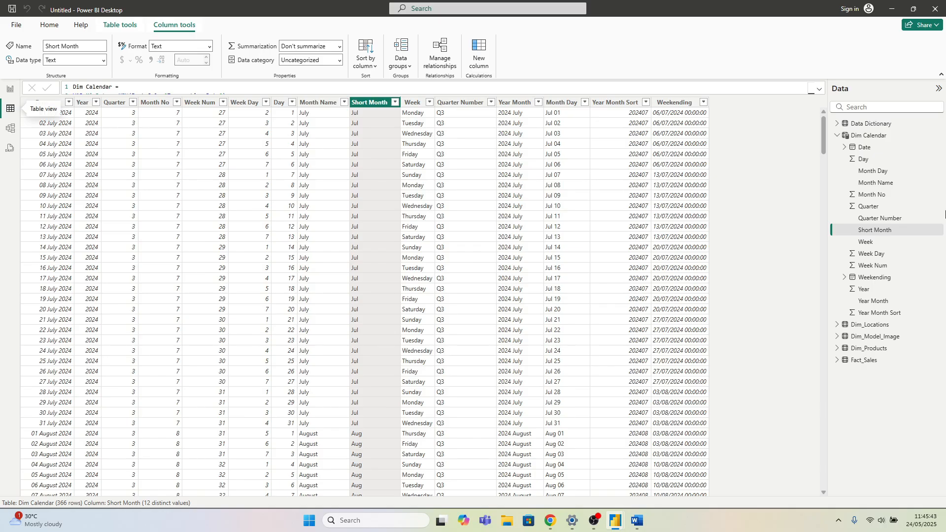
click(853, 360)
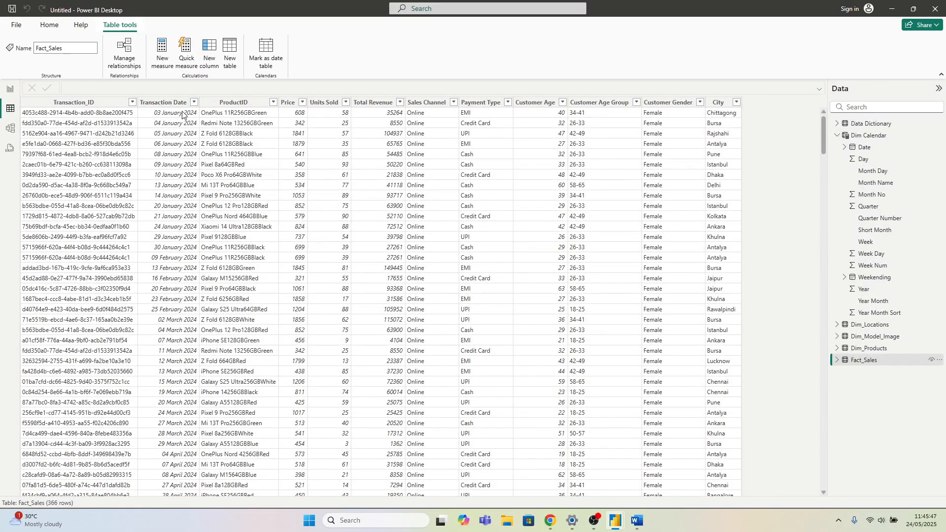
click(194, 102)
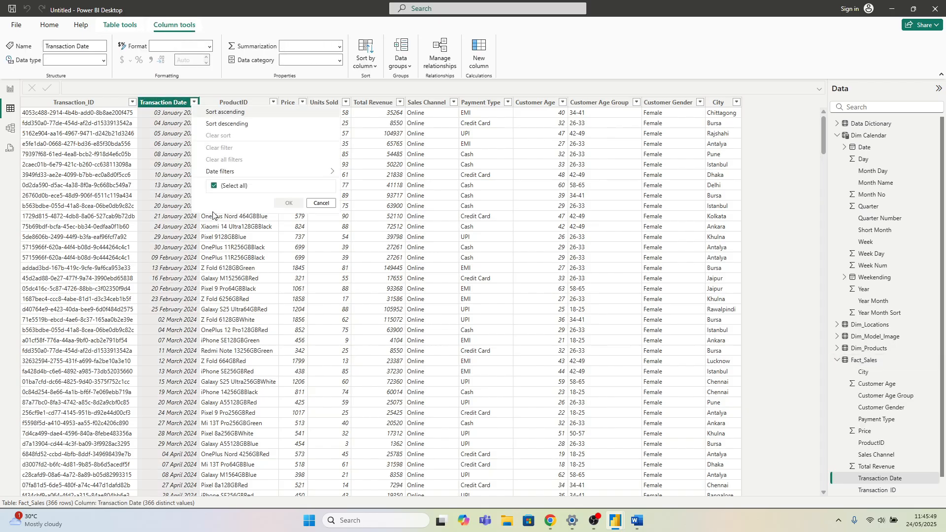
drag(332, 193, 326, 397)
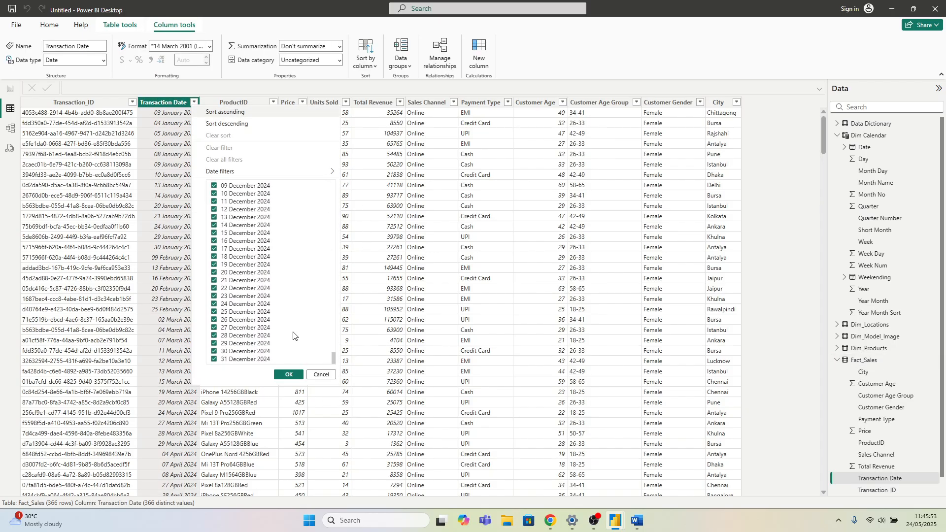
click(321, 375)
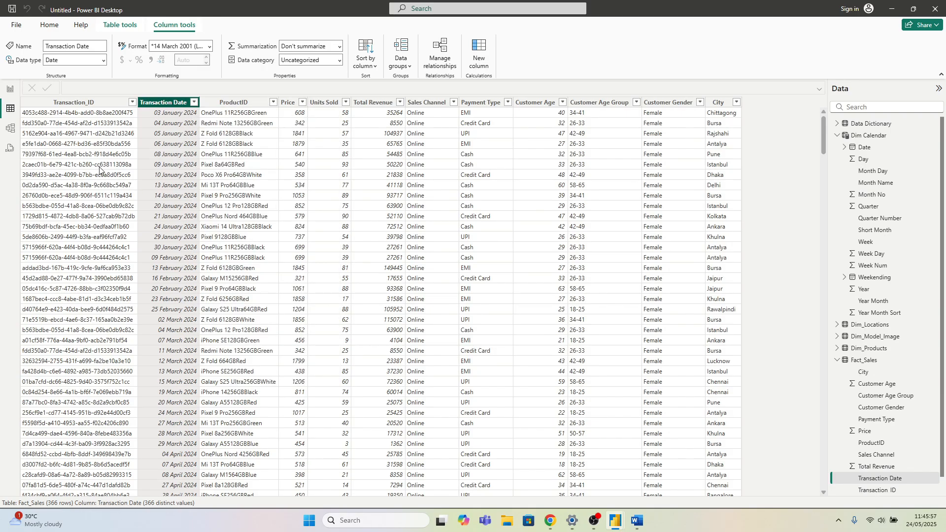
Step: Set the report page canvas to a custom size of 1080 px height and 1920 px width
click(10, 90)
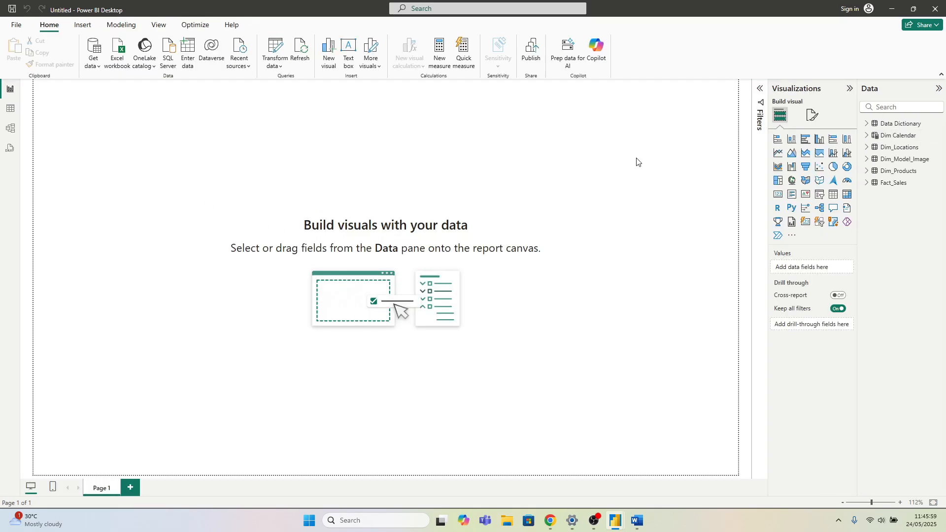
click(812, 116)
click(798, 185)
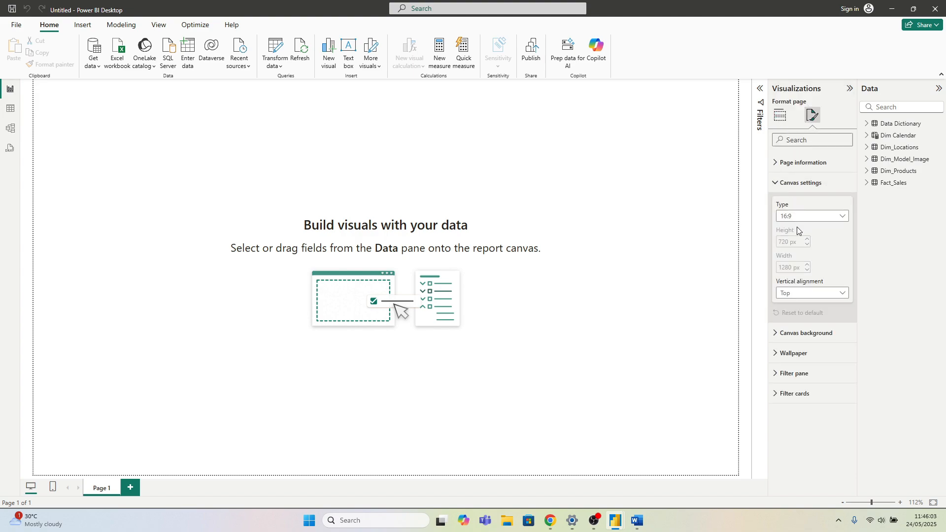
click(801, 222)
click(798, 275)
double_click(788, 242)
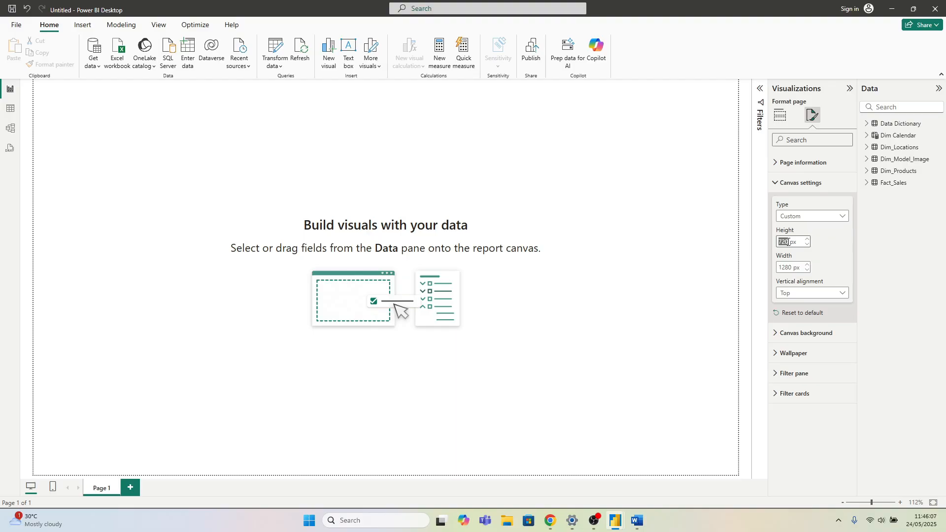
text(1080)
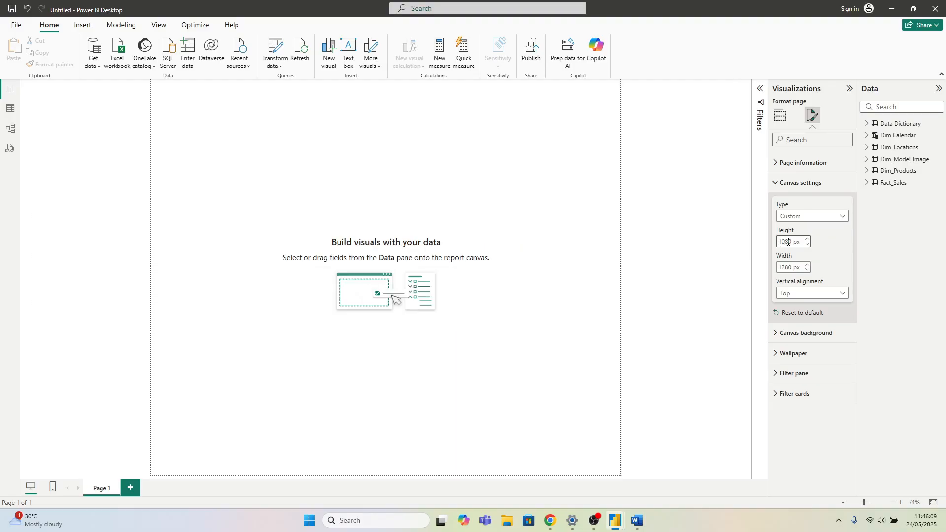
double_click(782, 266)
text(19)
click(487, 284)
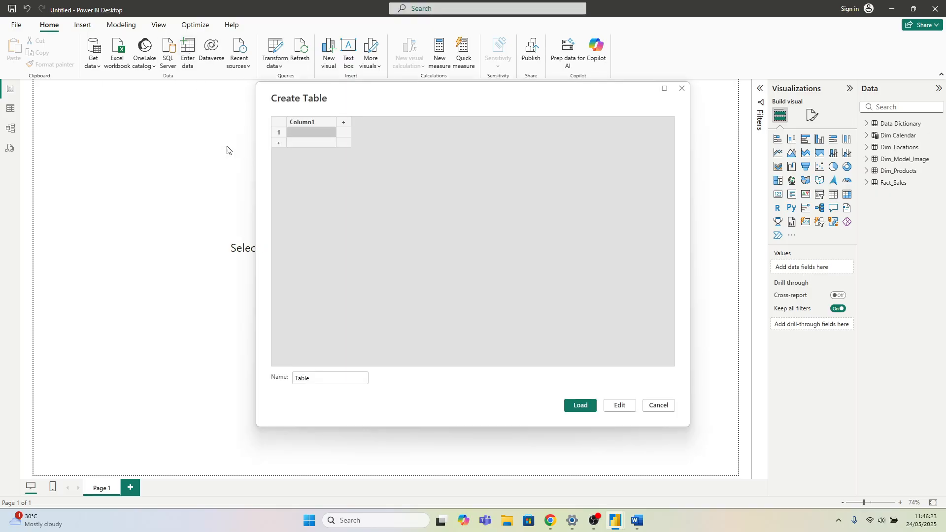
Step: Name the new blank entered-data table Calculations and load it into the model
double_click(333, 380)
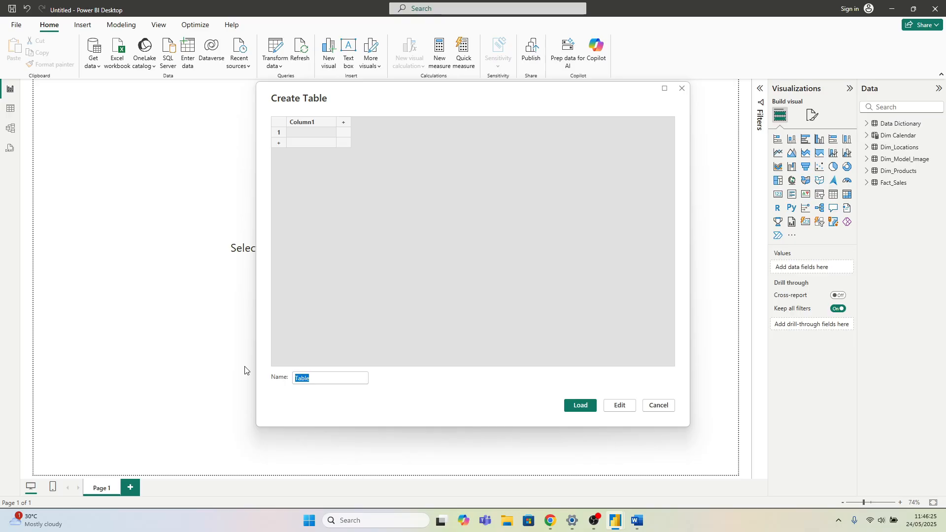
text(Calculations)
click(583, 407)
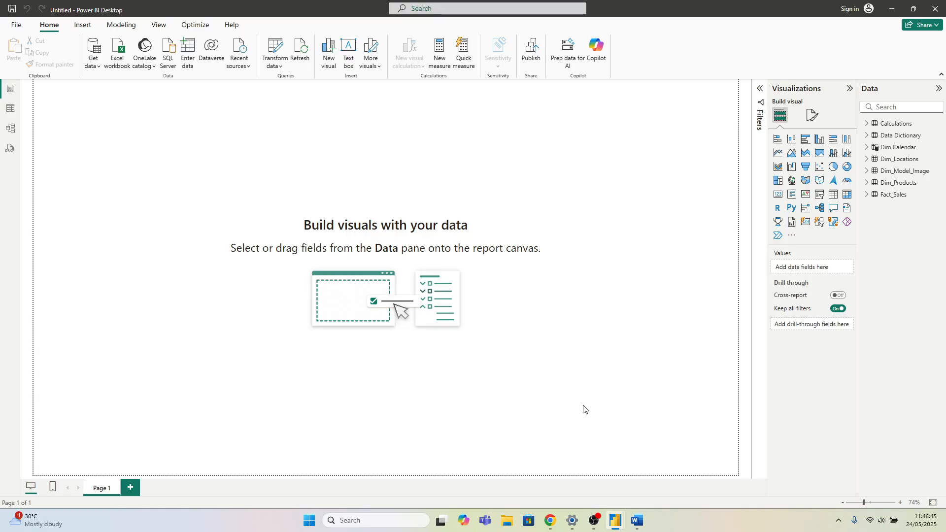
click(13, 111)
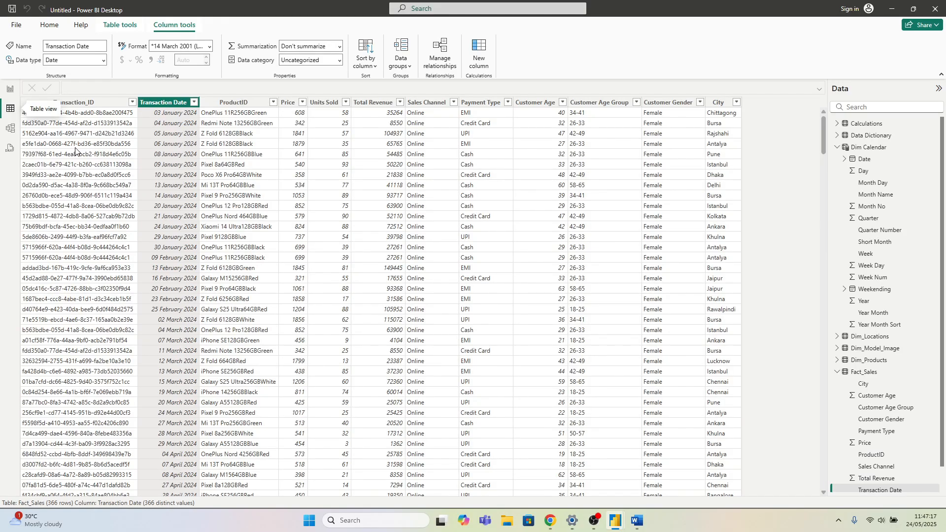
click(5, 91)
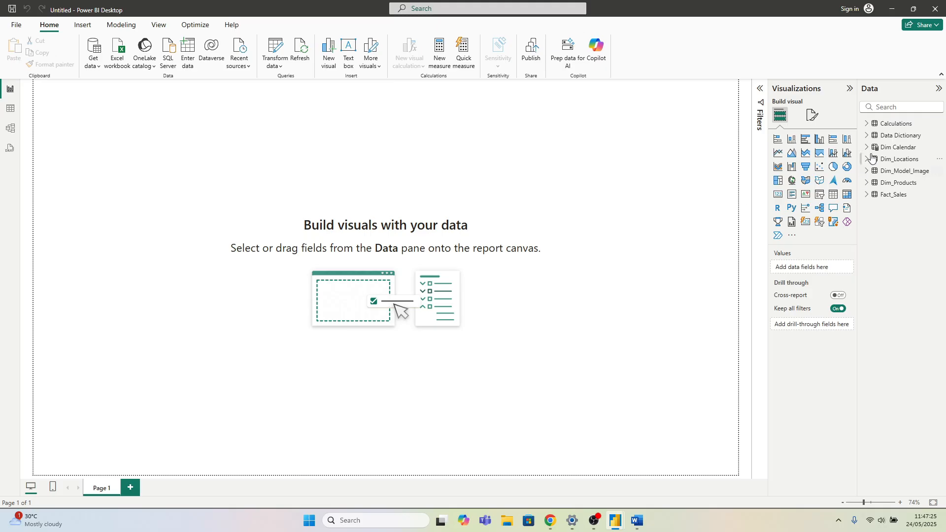
Step: Create the measure Total Transactions in the Calculations table as DISTINCTCOUNT(Fact_Sales[Transaction_ID])
right_click(885, 125)
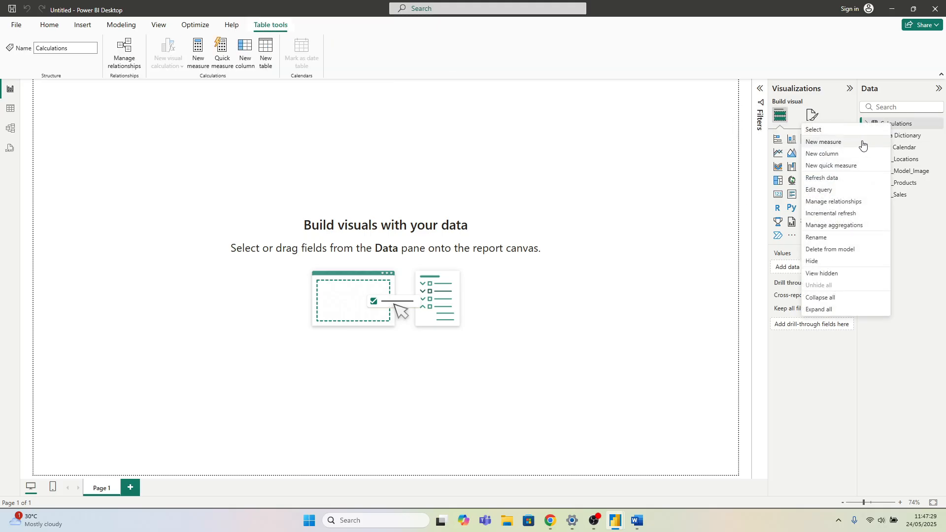
key(Escape)
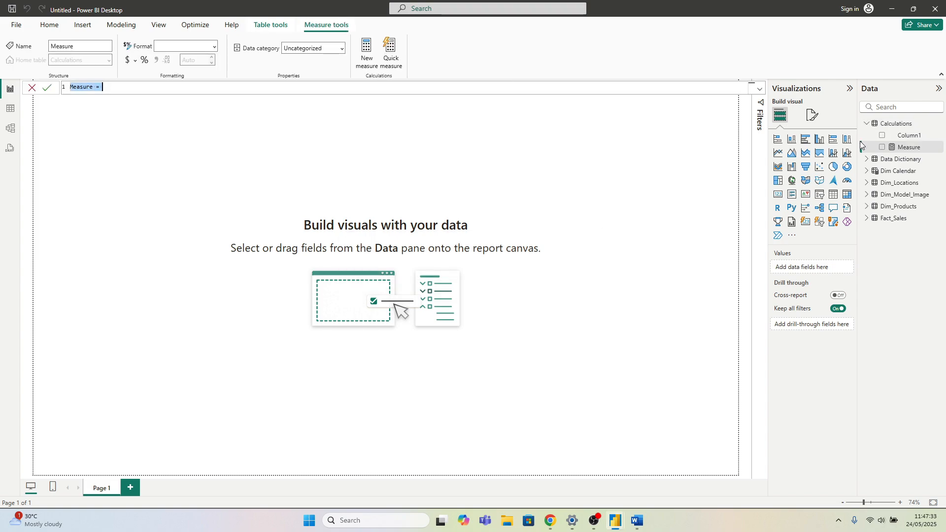
text(Total Transactions = Dis)
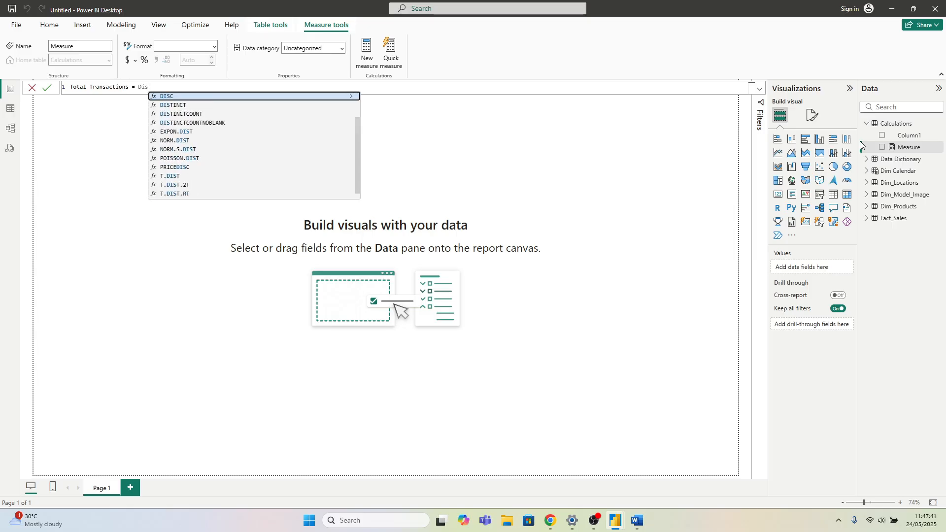
click(204, 114)
text(fac)
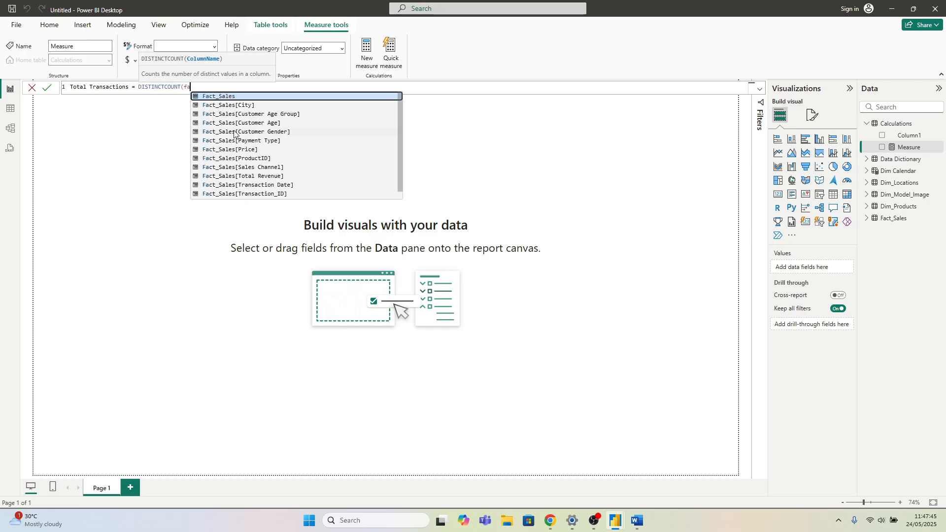
click(264, 194)
text())
key(Return)
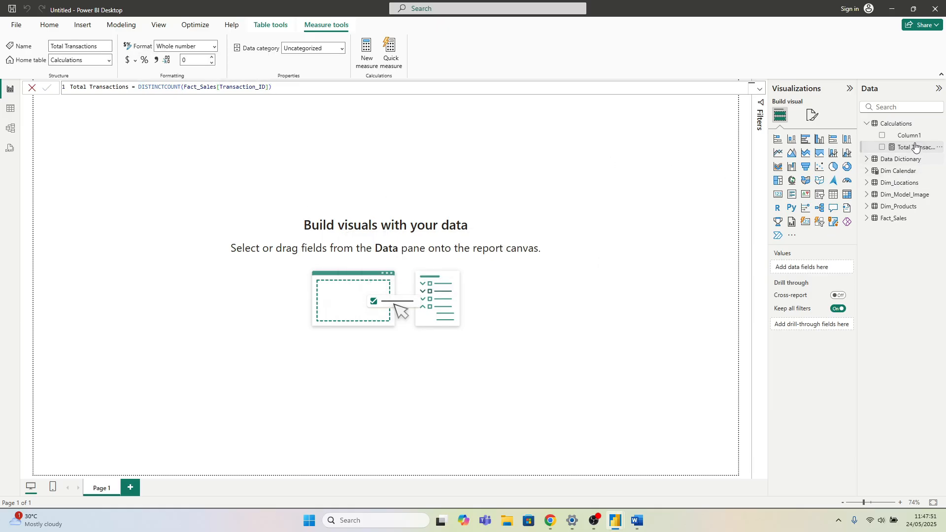
Step: Add a measure named Unique Product Sold to the Calculations table, defined as DISTINCTCOUNT(Fact_Sales[ProductID])
right_click(894, 127)
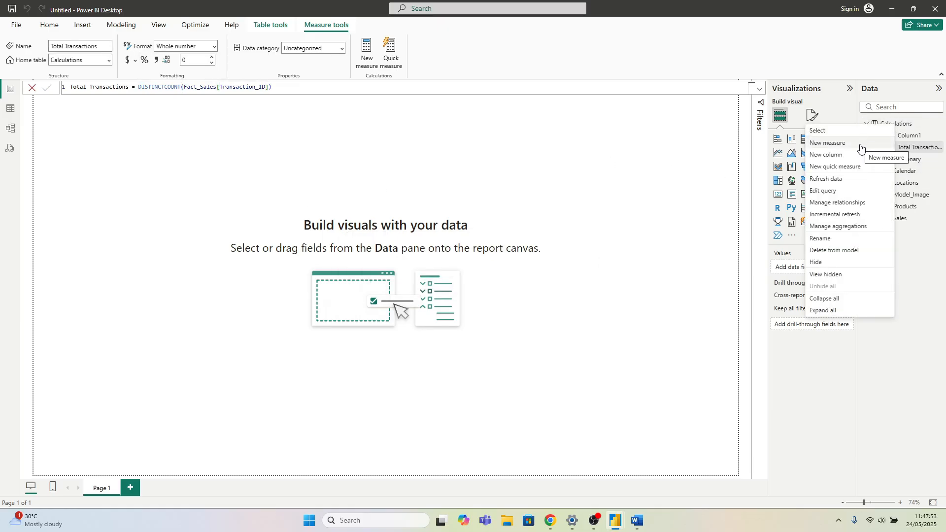
click(828, 143)
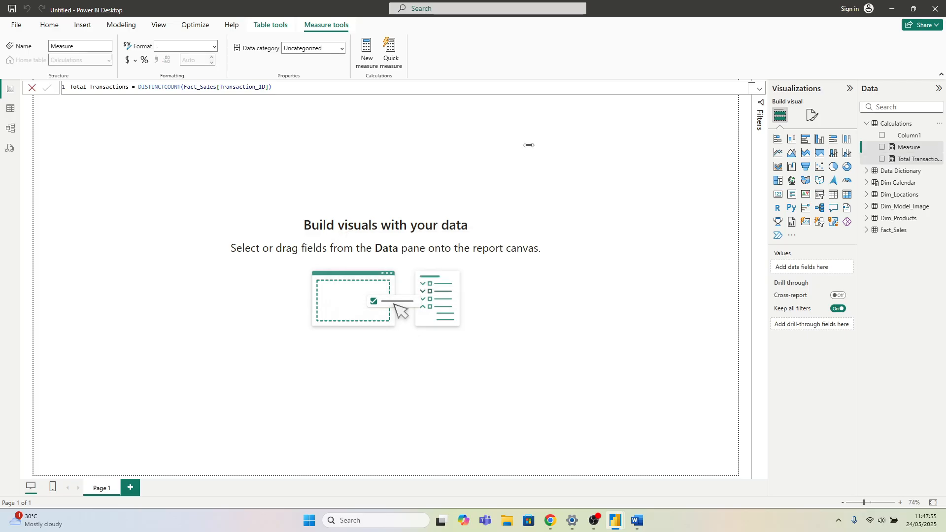
text(UNiqu)
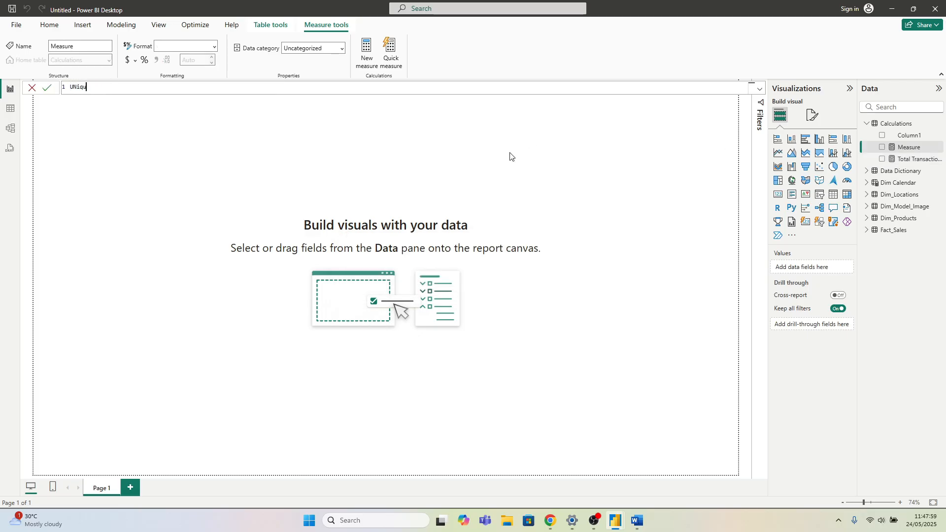
text(n)
text(Dis)
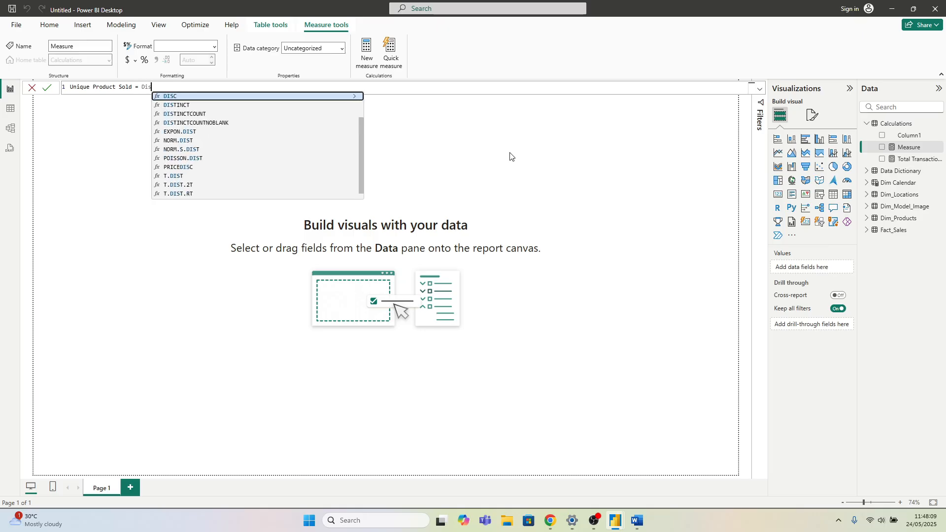
double_click(212, 114)
text(fact)
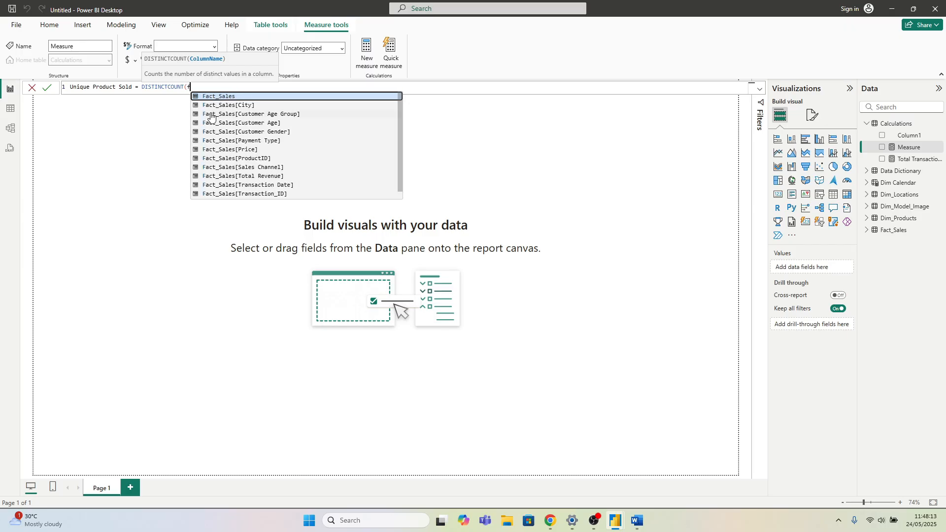
double_click(277, 159)
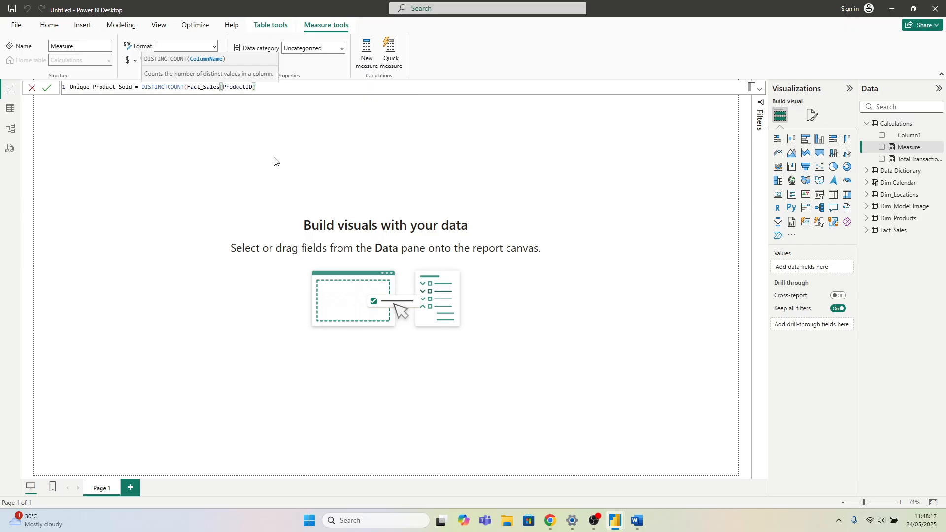
text())
key(Return)
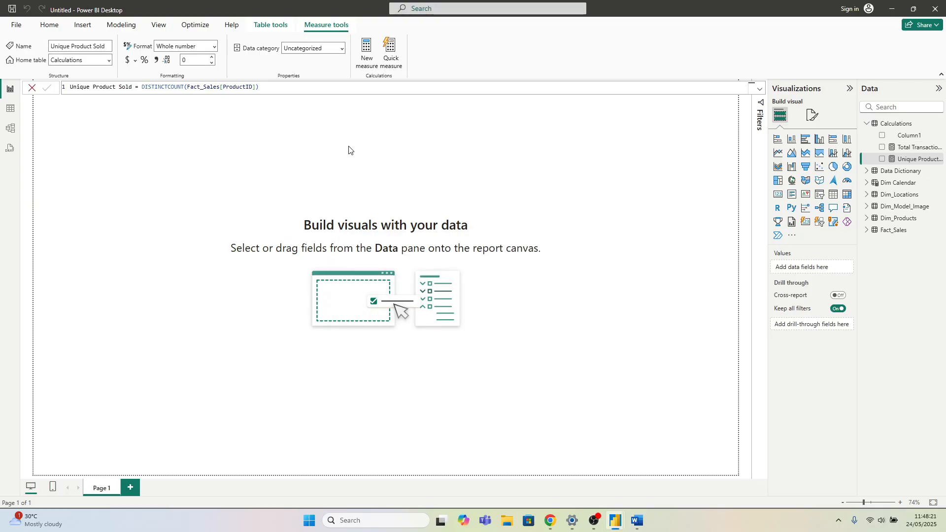
Step: Create the measure Units Sold in the Calculations table as SUM(Fact_Sales[Units Sold])
right_click(895, 126)
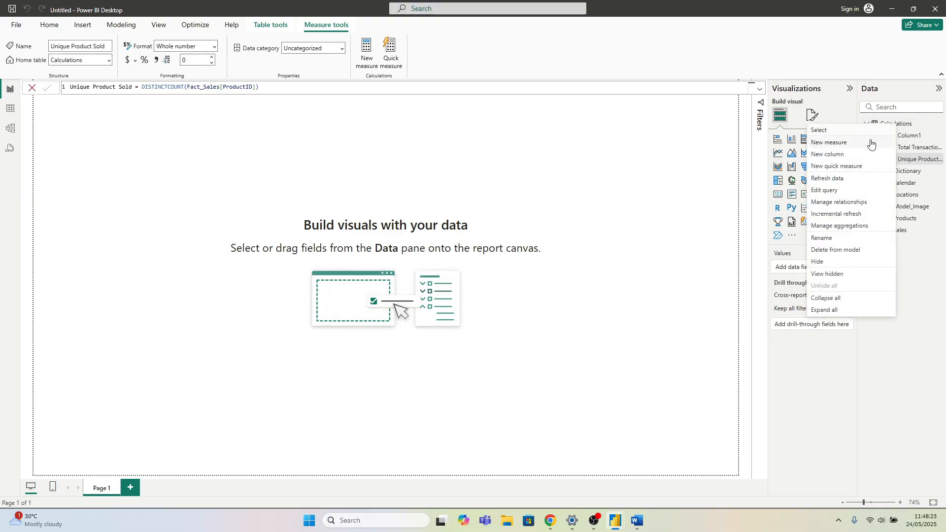
click(870, 143)
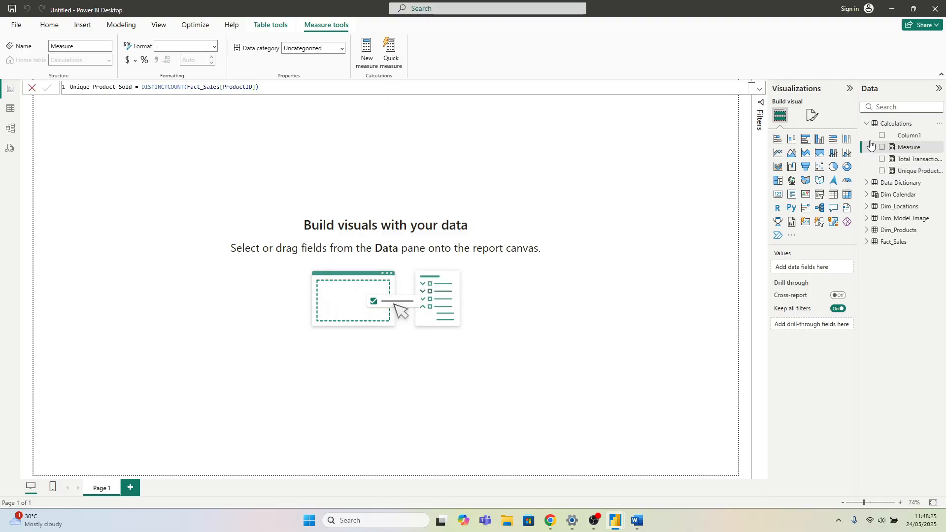
text(Uni)
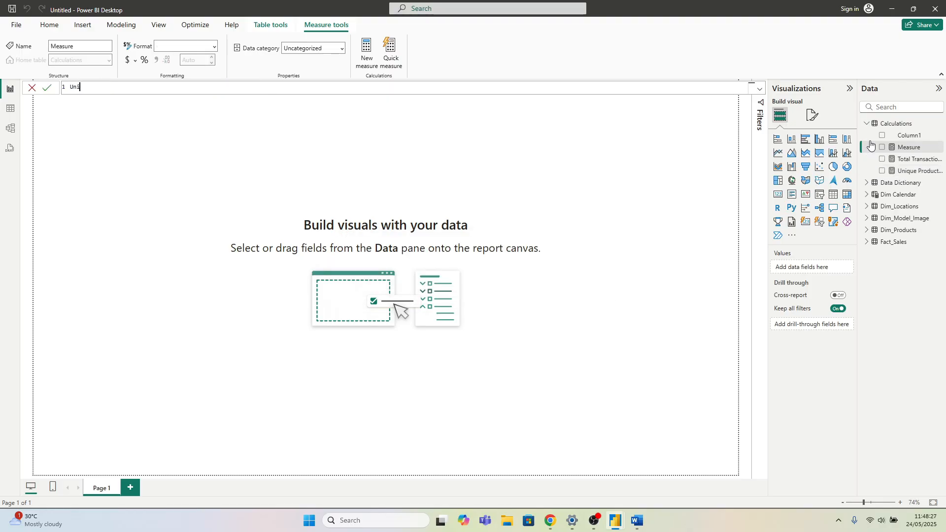
text(ts Sold = Sum)
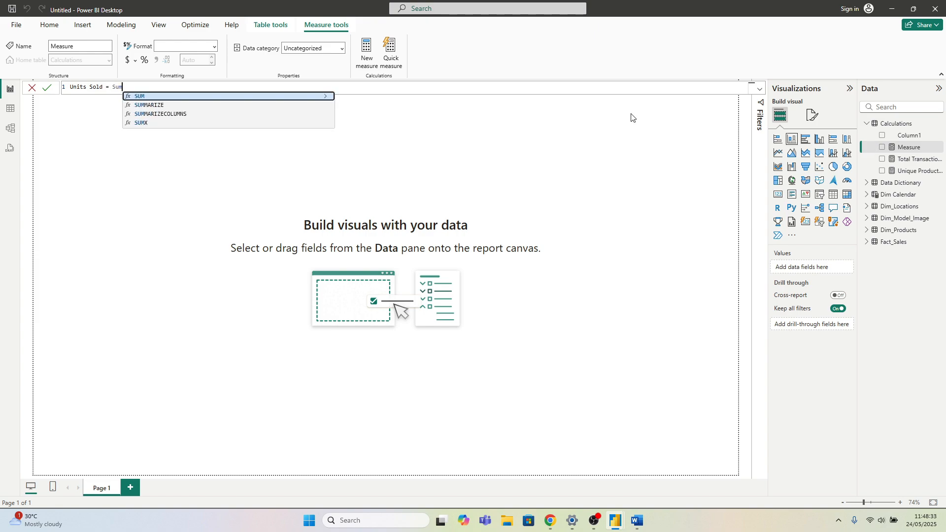
click(243, 97)
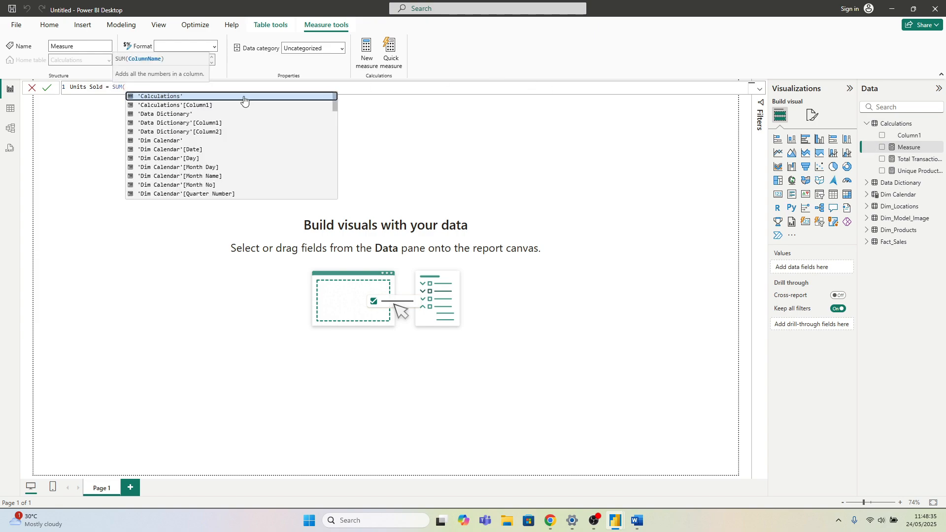
text(uni)
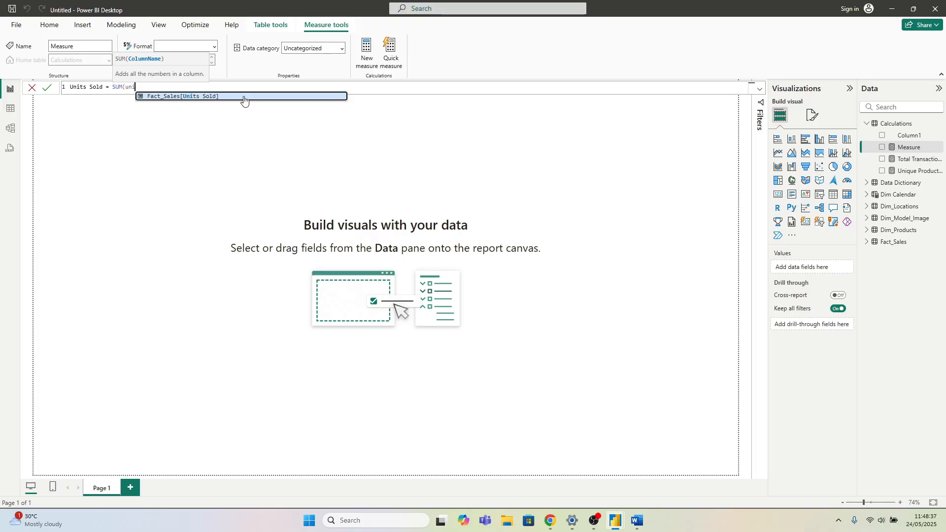
click(244, 97)
text())
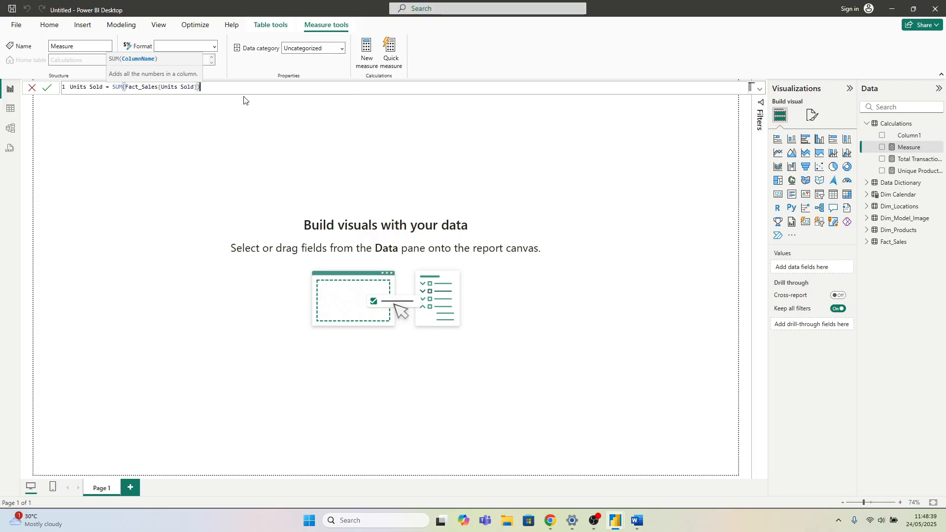
key(Return)
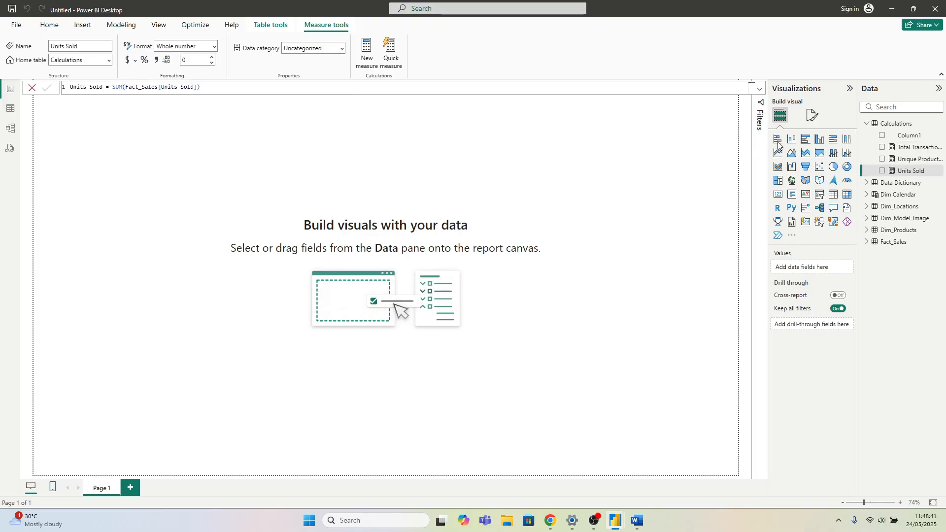
Step: Add a measure named Revenue Generated to the Calculations table, defined as SUM(Fact_Sales[Total Revenue])
right_click(898, 125)
click(868, 141)
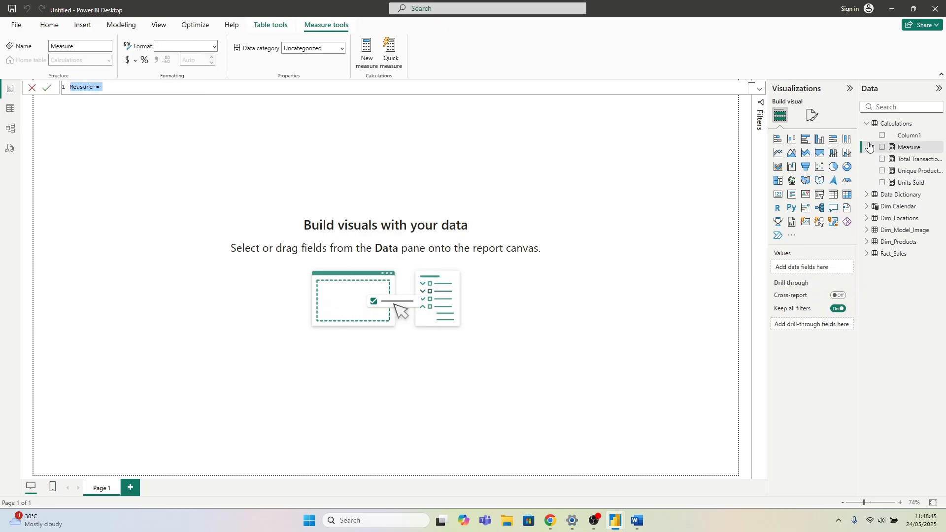
text(Reve)
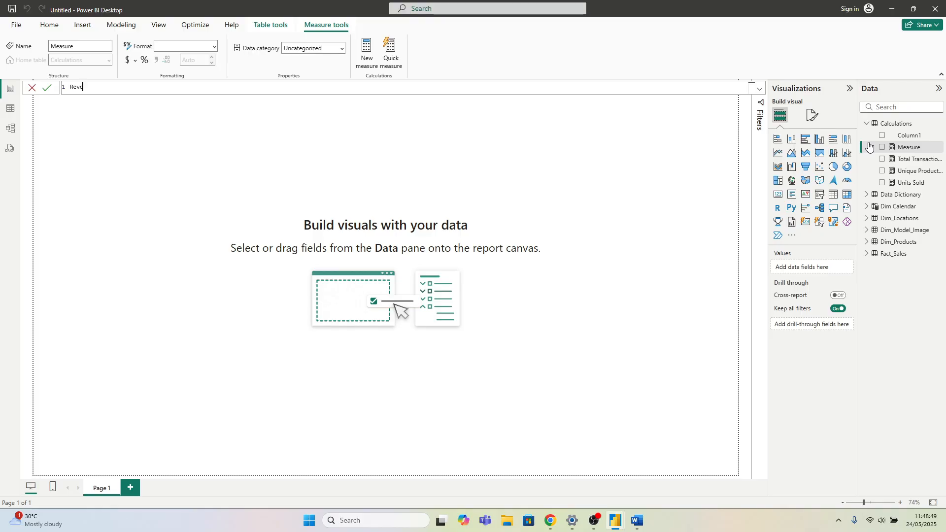
text(nue Generated = Sum)
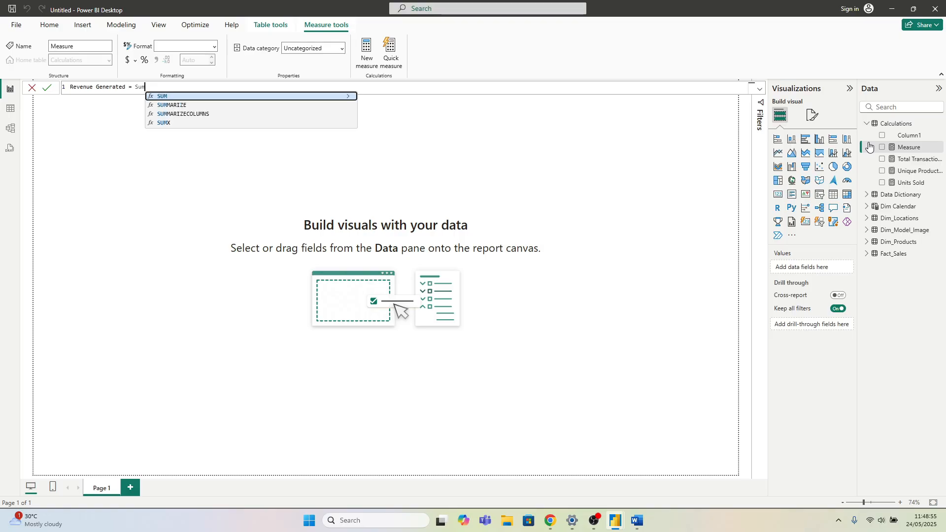
click(274, 98)
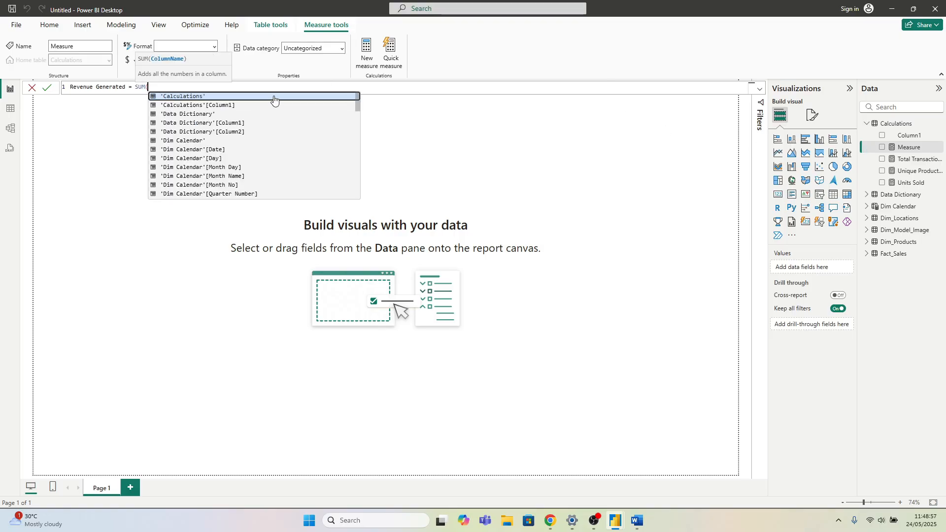
text(Reve)
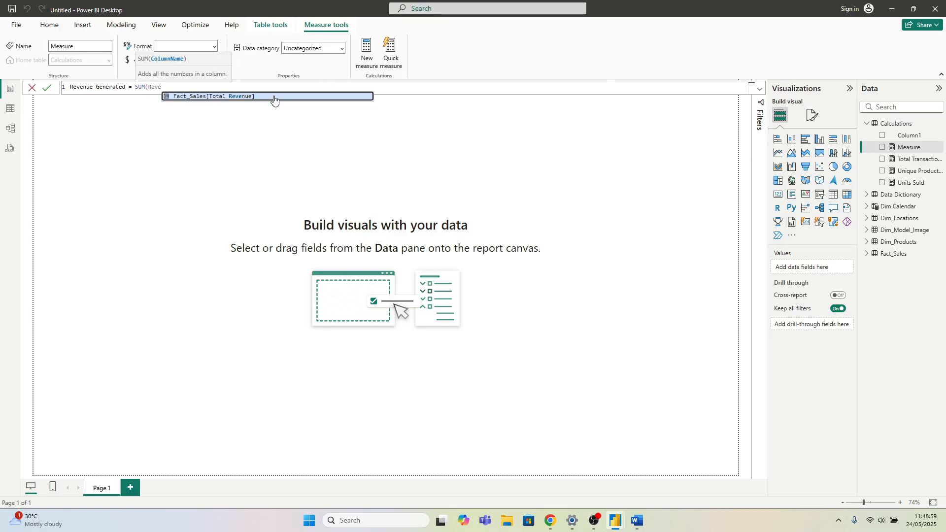
click(274, 98)
text())
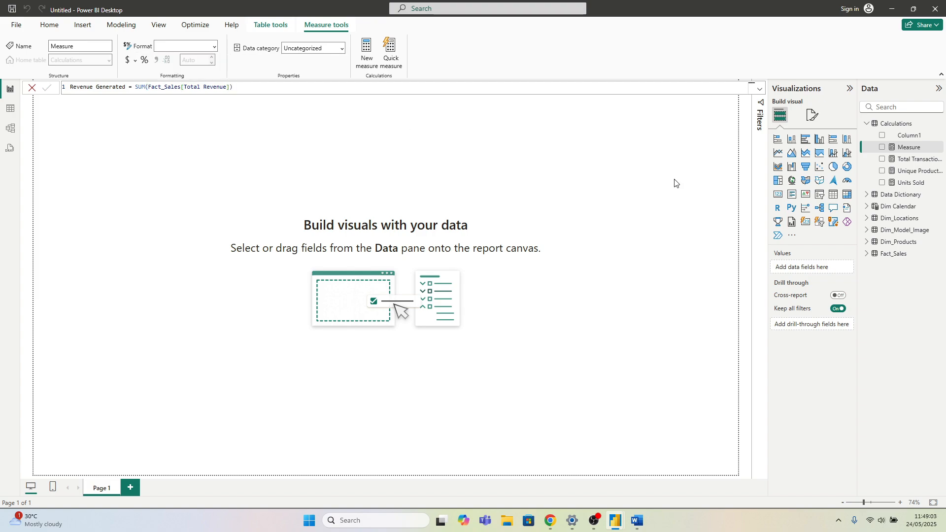
key(Return)
Step: Create the measure Average Price in the Calculations table as AVERAGE(Fact_Sales[Price])
right_click(895, 126)
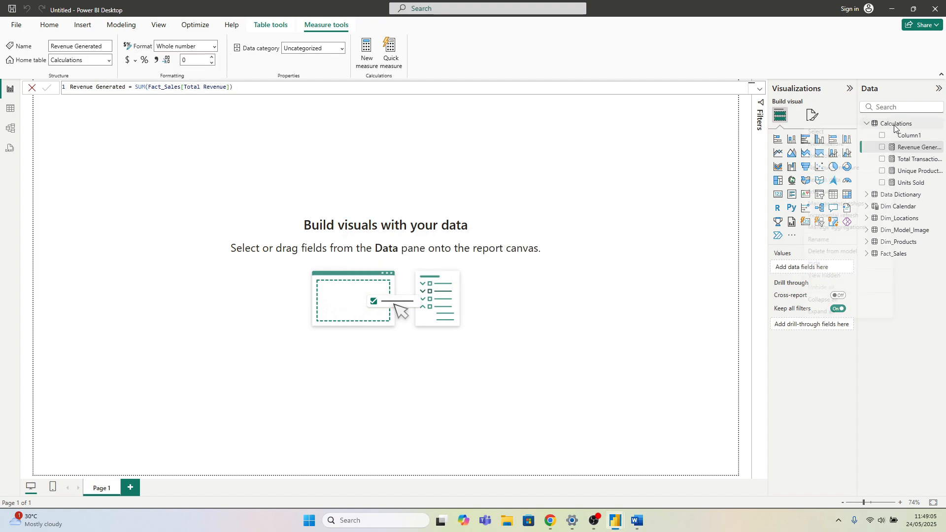
click(859, 145)
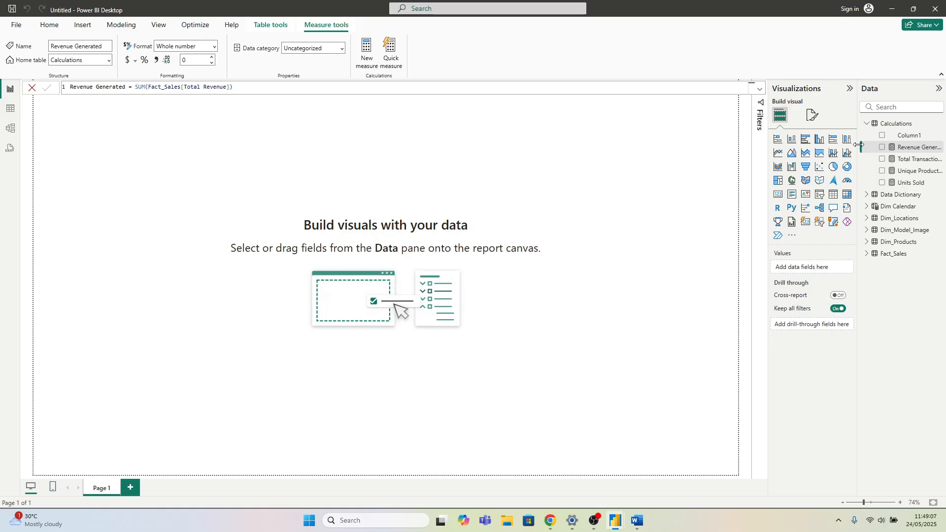
text(Ave)
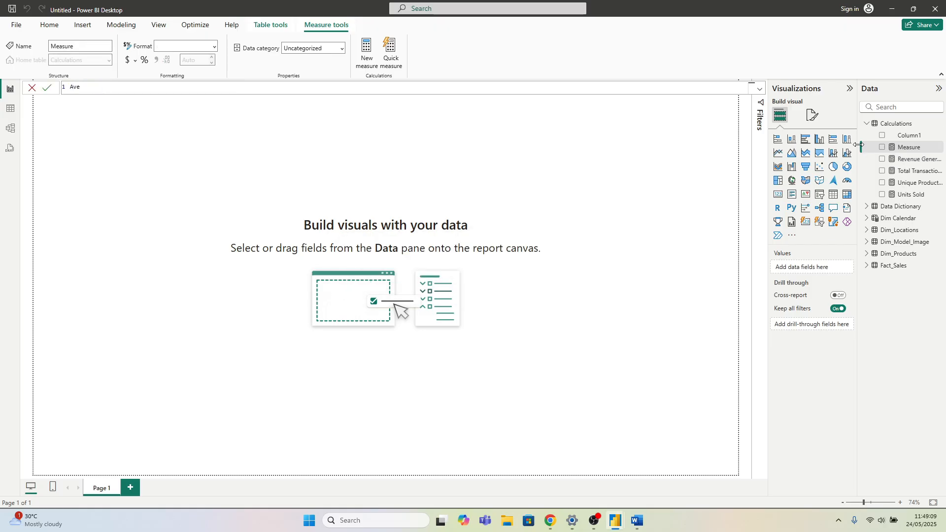
text(rage Price = Average)
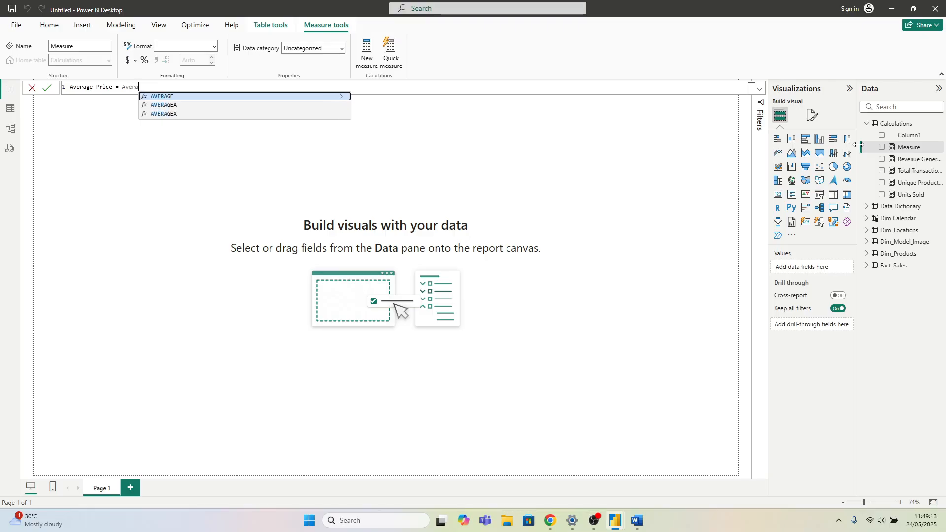
click(226, 96)
text(price)
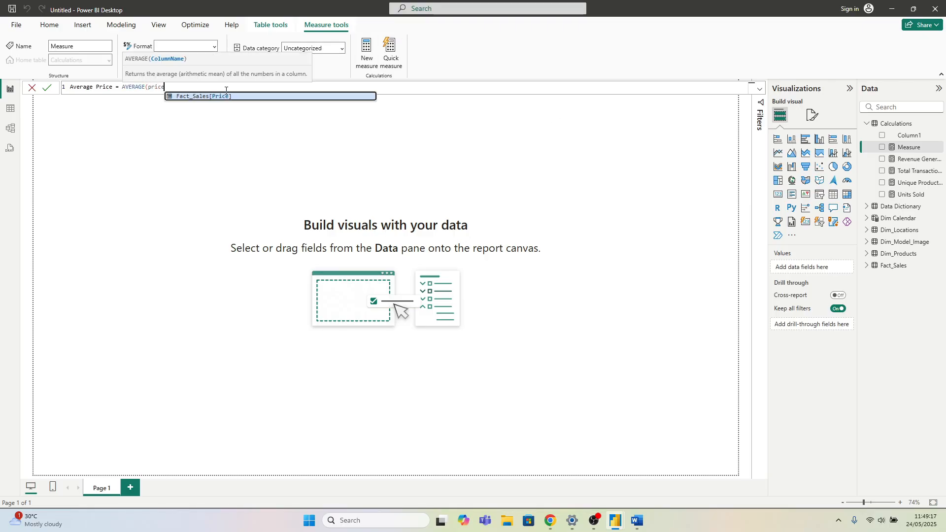
click(225, 97)
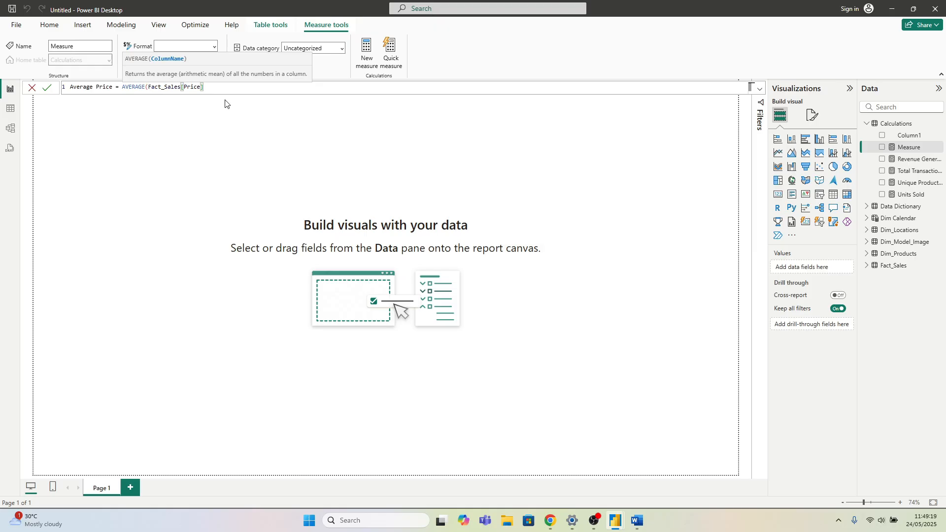
key(Return)
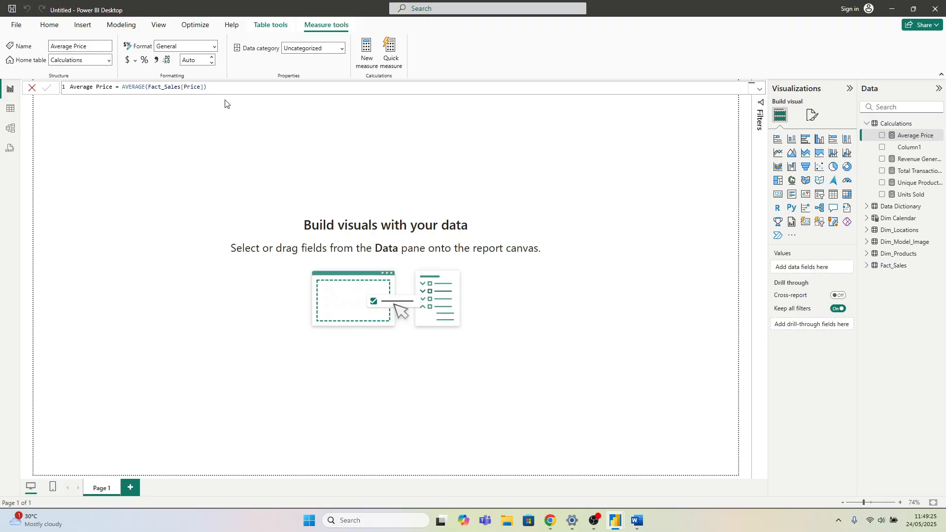
Step: Load the image phone.jpg from the Desktop's Images folder as the report page's canvas background
click(435, 166)
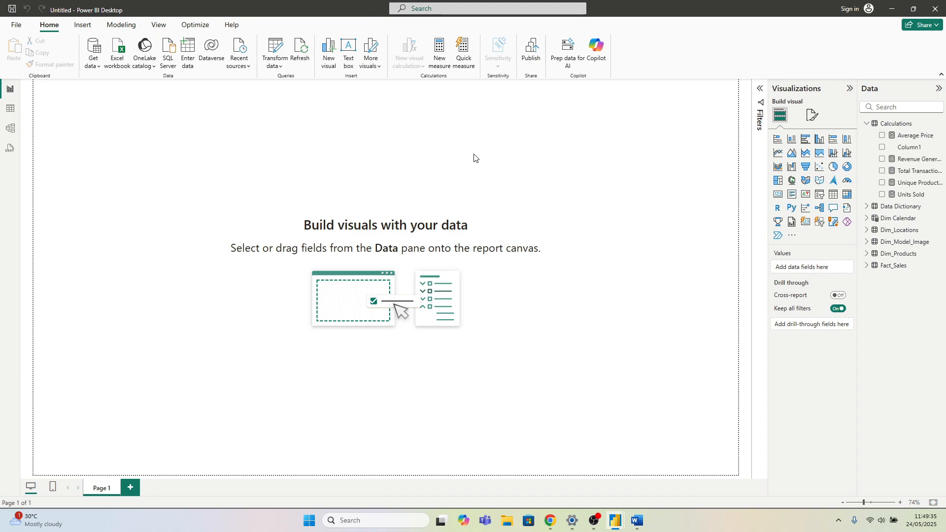
click(812, 117)
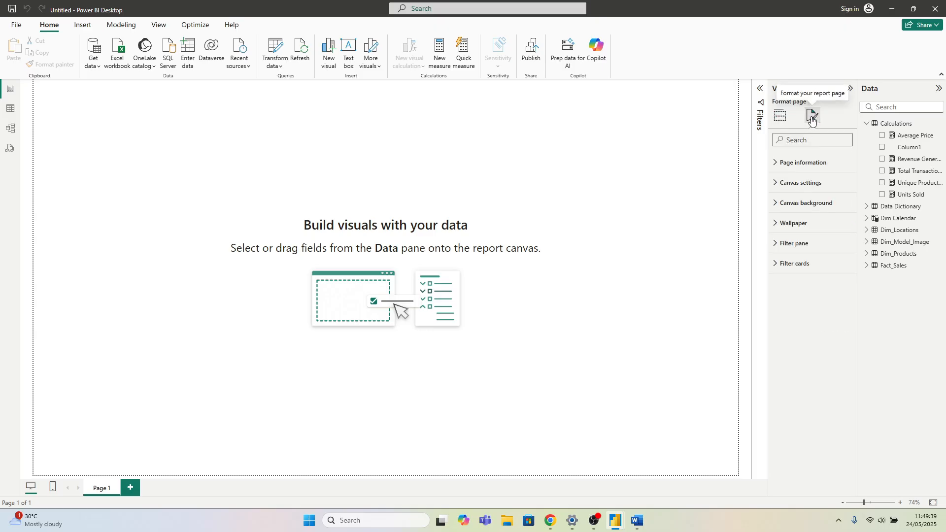
click(798, 203)
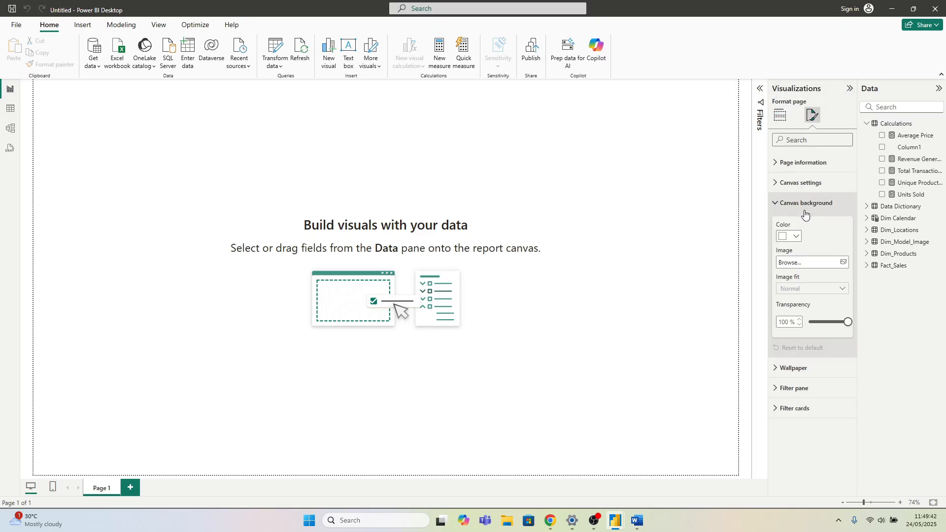
click(841, 262)
click(49, 133)
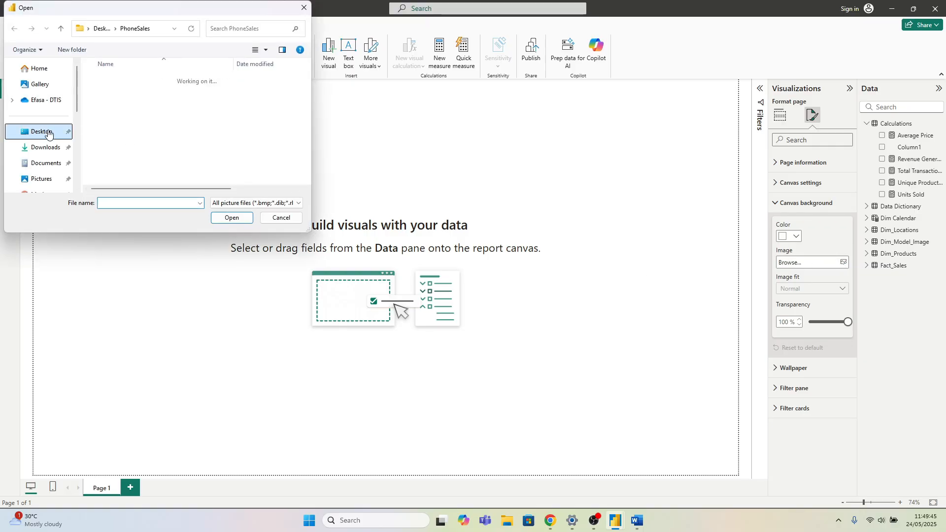
double_click(131, 110)
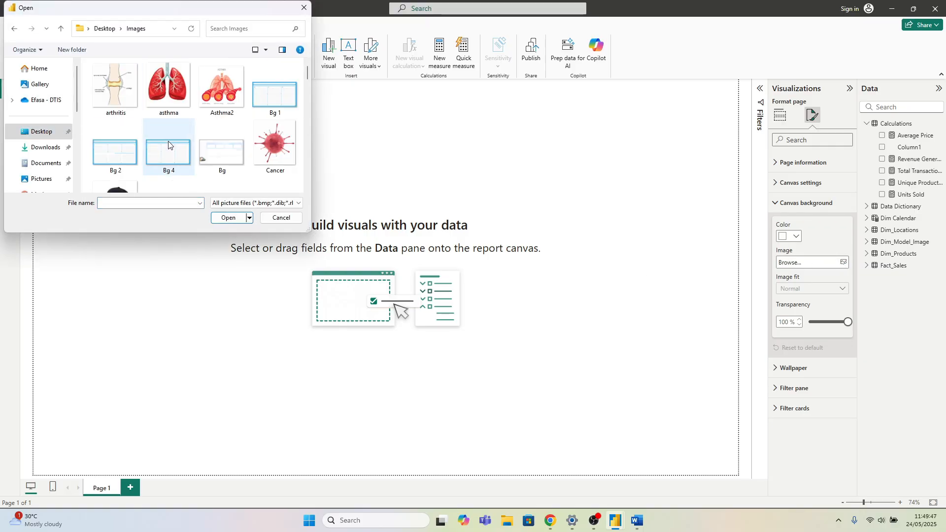
click(168, 144)
scroll(170, 128, down, 5)
click(175, 96)
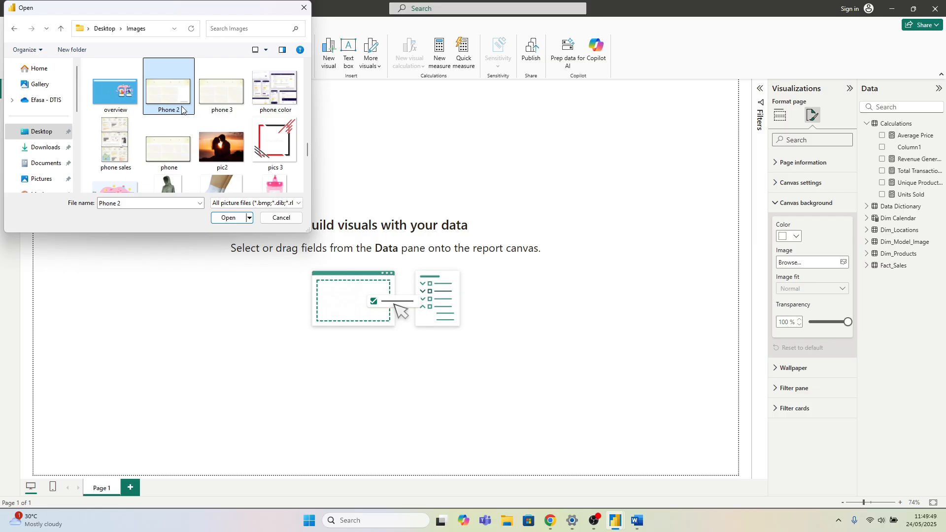
click(175, 148)
click(223, 216)
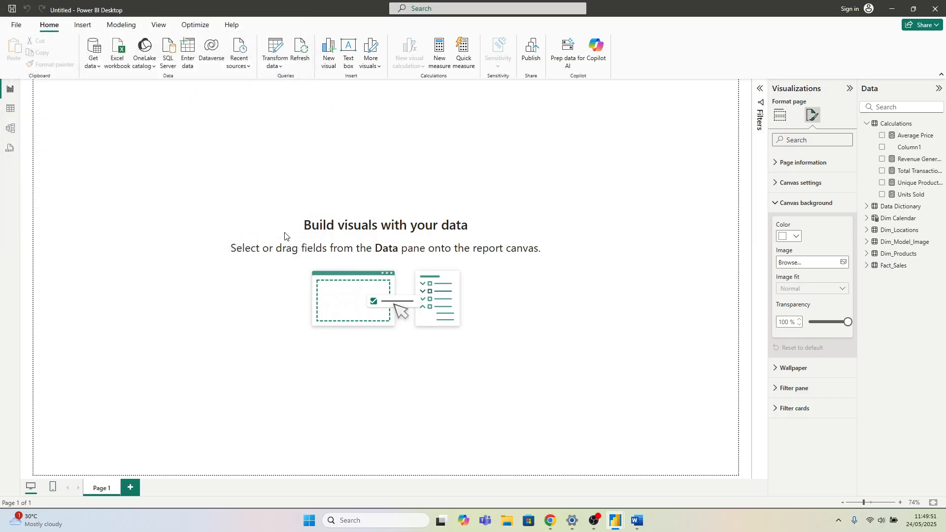
Step: Set the canvas background image fit to Fit and its transparency to 0%
click(801, 289)
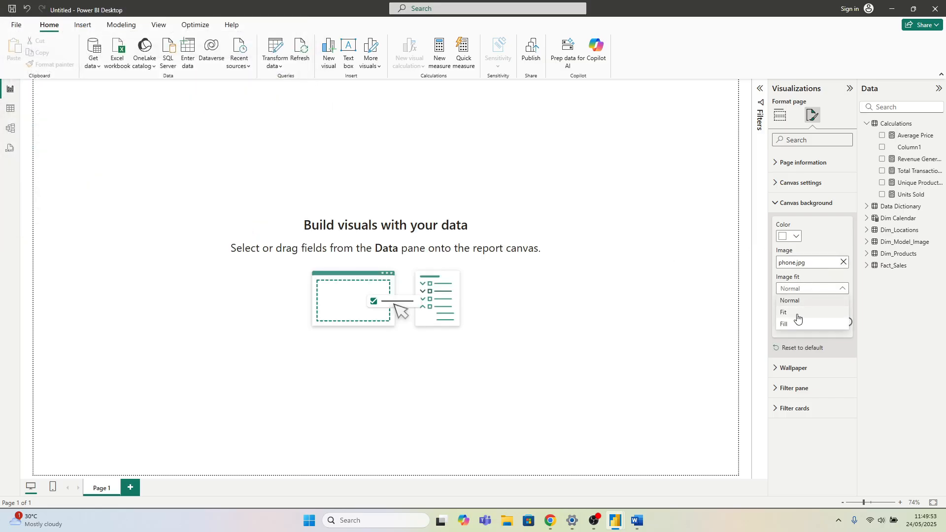
click(797, 317)
drag(847, 322, 776, 323)
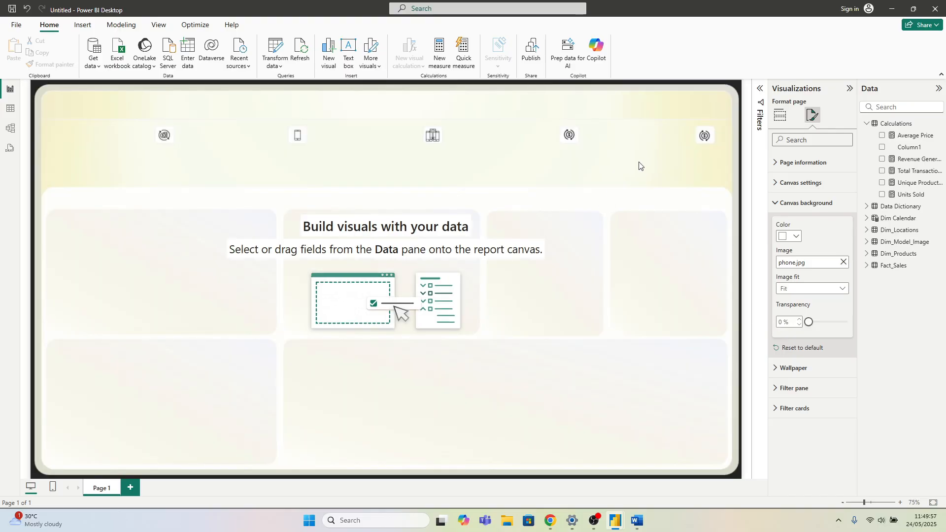
click(587, 179)
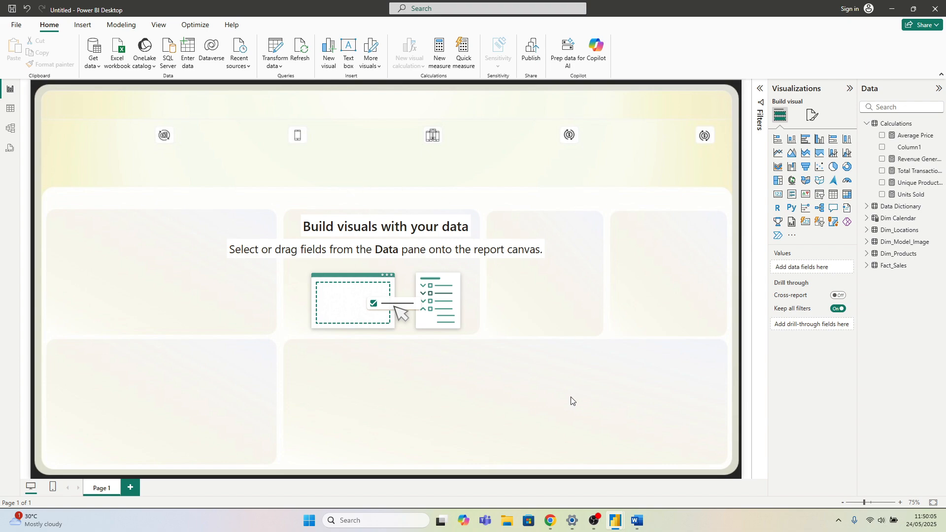
Step: Switch to the browser to examine the published dashboard's layout, then return to the untitled report in Power BI Desktop
mouse_move(550, 518)
click(605, 466)
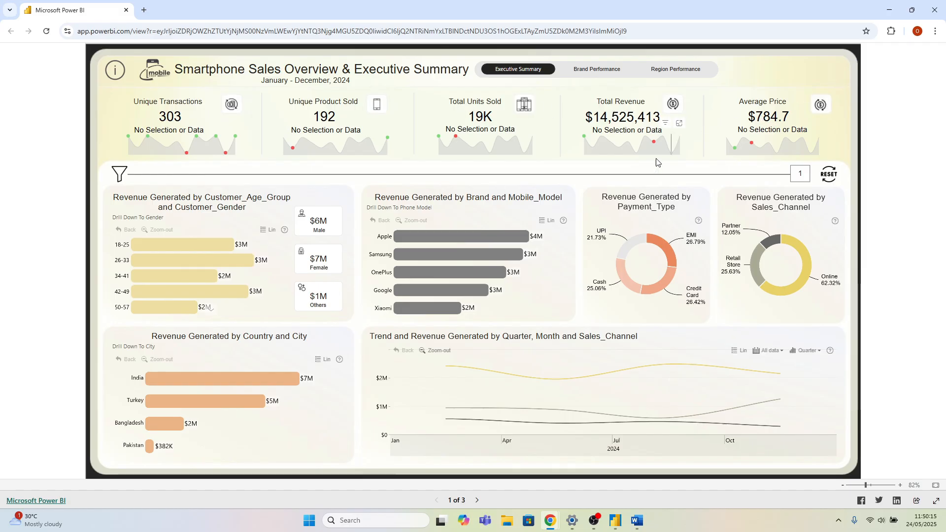
mouse_move(616, 520)
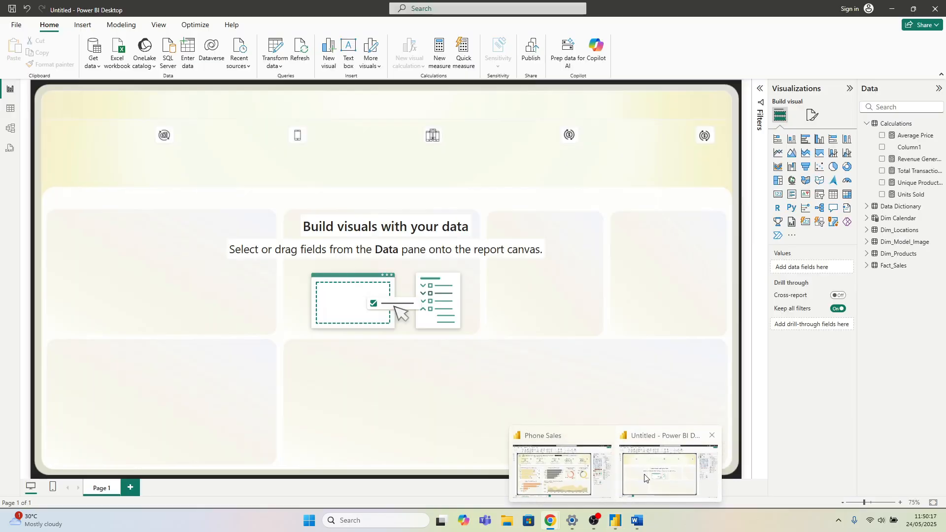
click(654, 477)
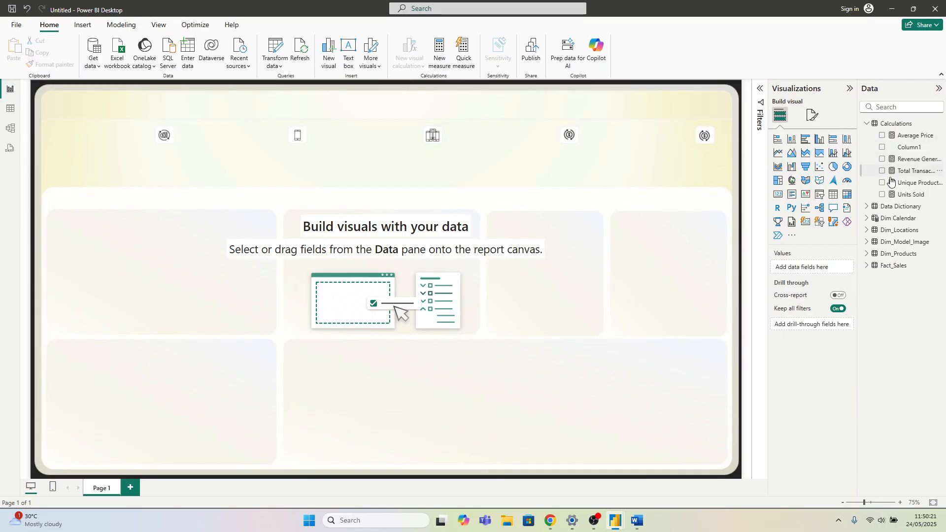
Step: Add a card visual to the page showing the Total Transactions measure
click(777, 195)
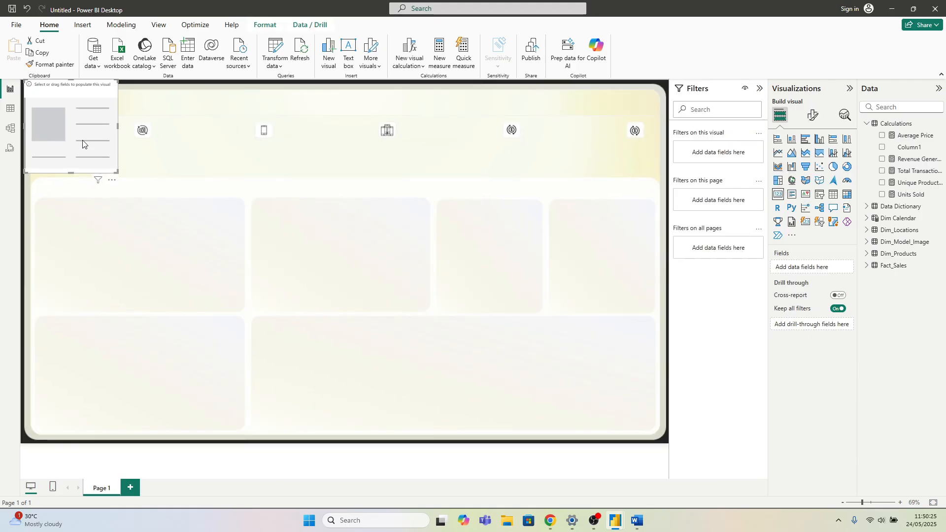
drag(185, 239, 205, 213)
drag(192, 168, 422, 205)
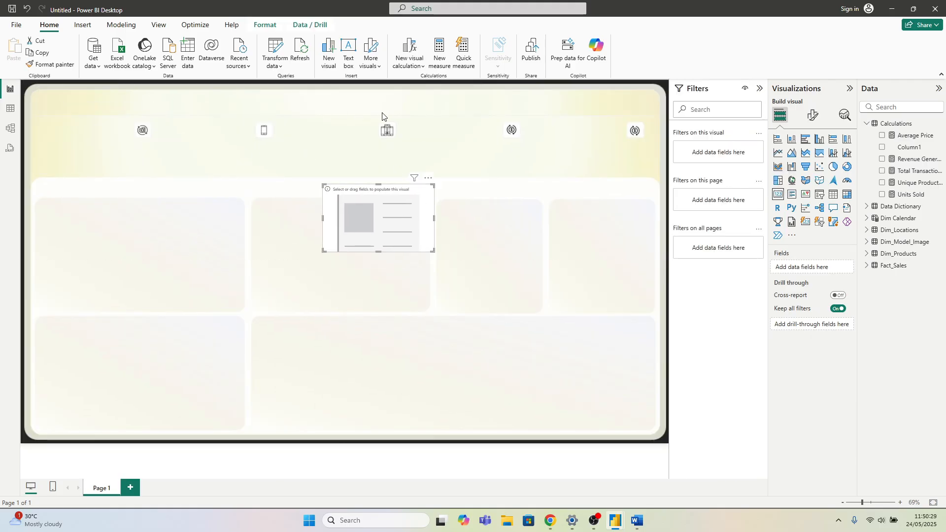
click(883, 170)
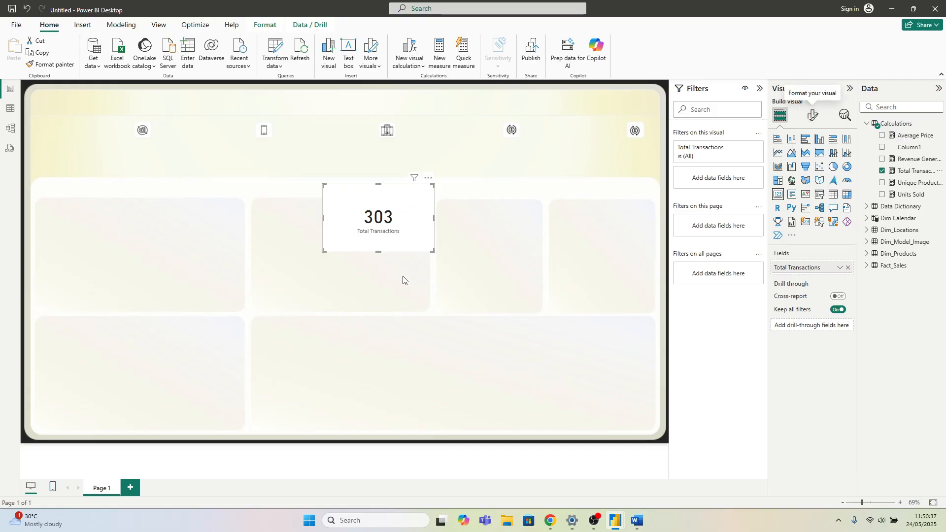
Step: Format the card's callout value in Arial at size 30 and turn off its category label
click(813, 115)
click(796, 187)
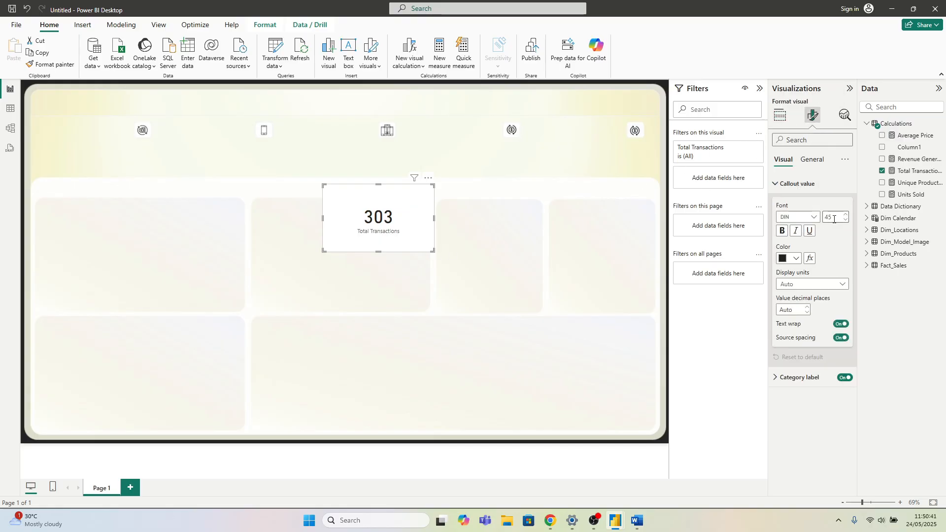
click(807, 217)
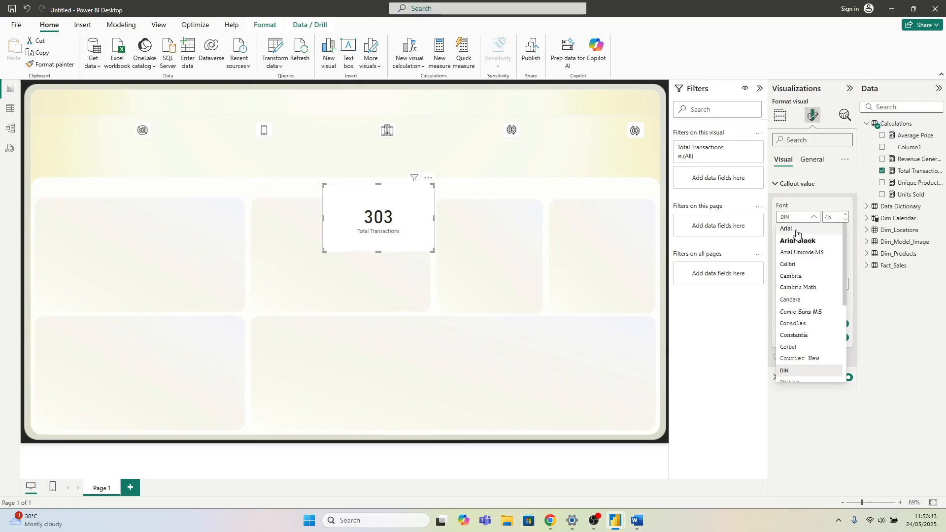
click(787, 229)
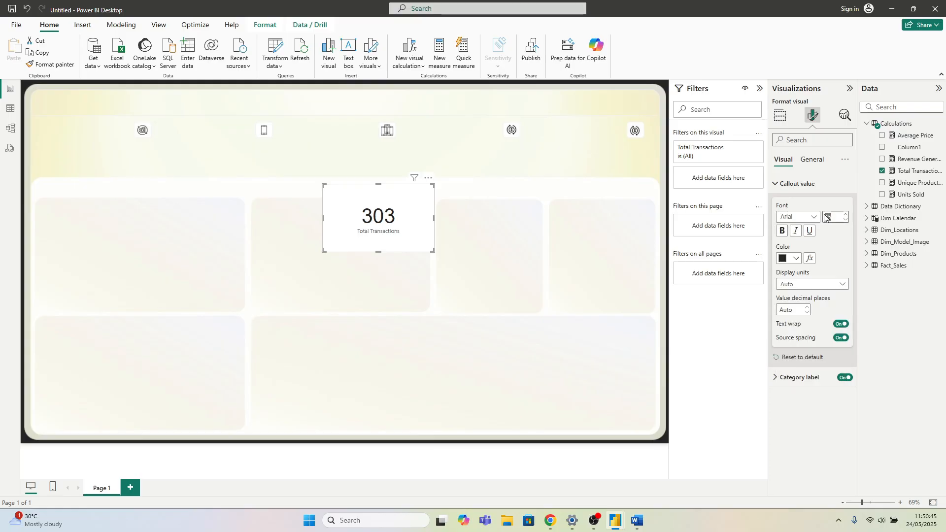
click(825, 217)
click(835, 249)
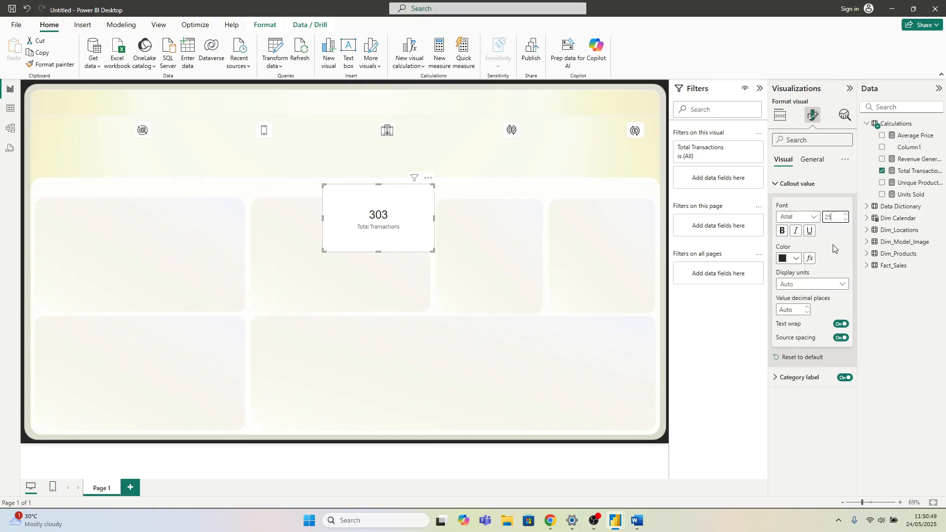
click(833, 247)
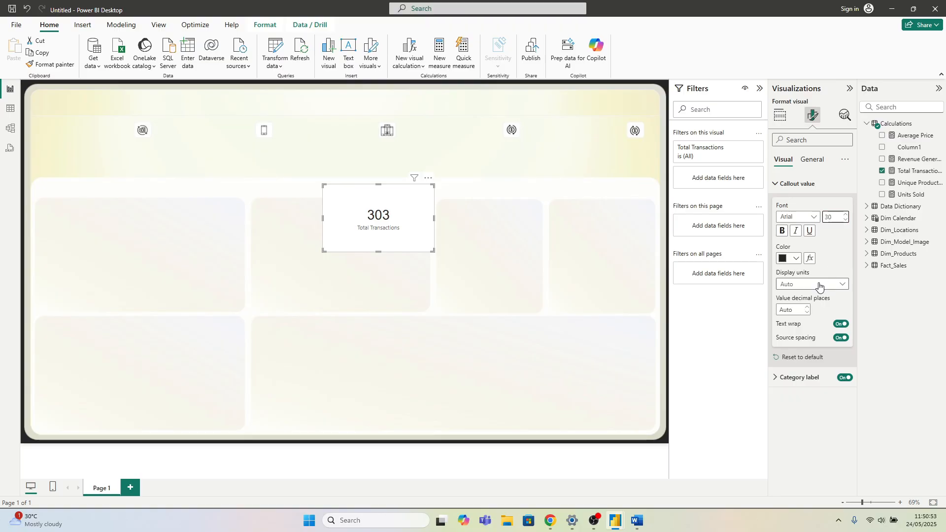
click(843, 377)
click(796, 184)
Step: Turn off the card's background, then shrink it and place it beside the first icon in the page header
click(811, 159)
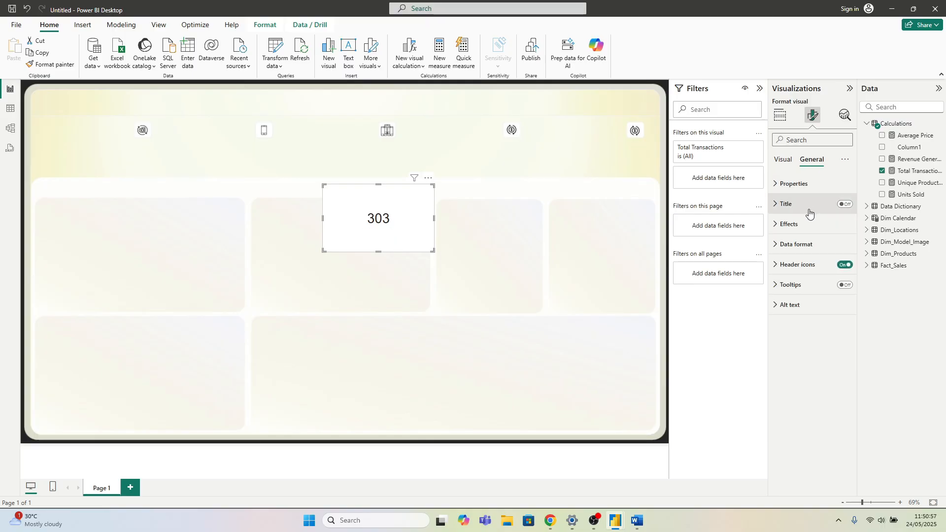
click(810, 224)
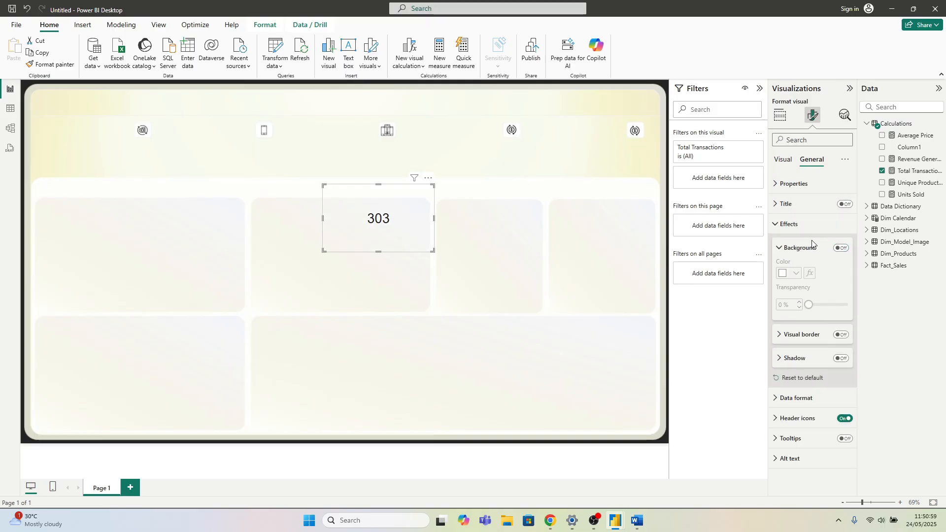
click(788, 226)
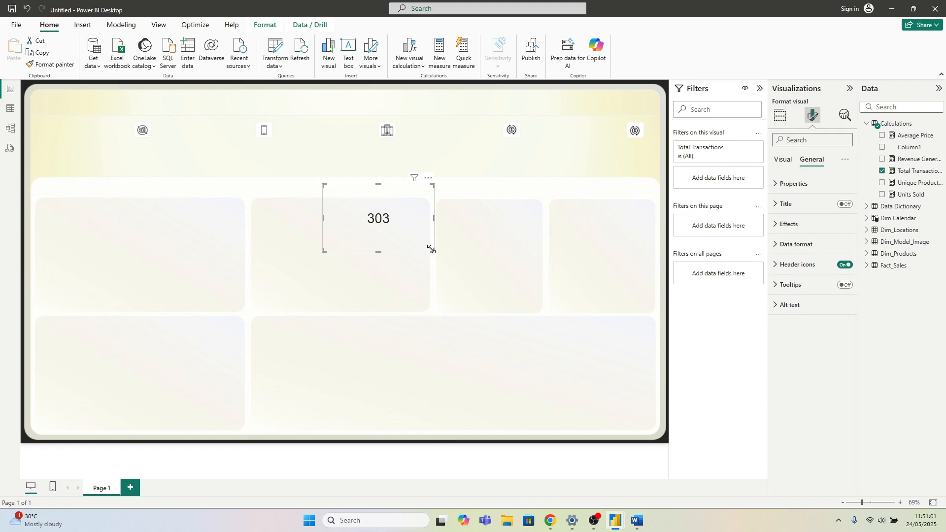
drag(432, 250, 105, 142)
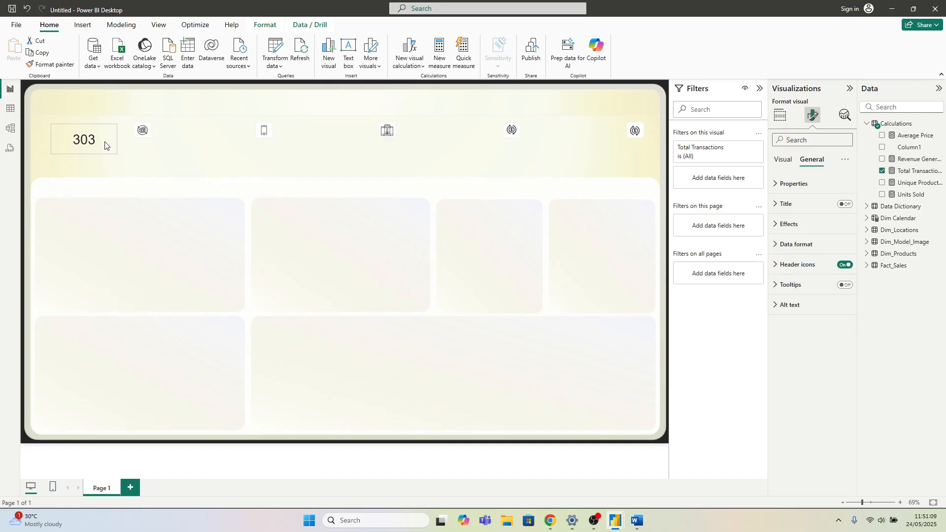
click(127, 194)
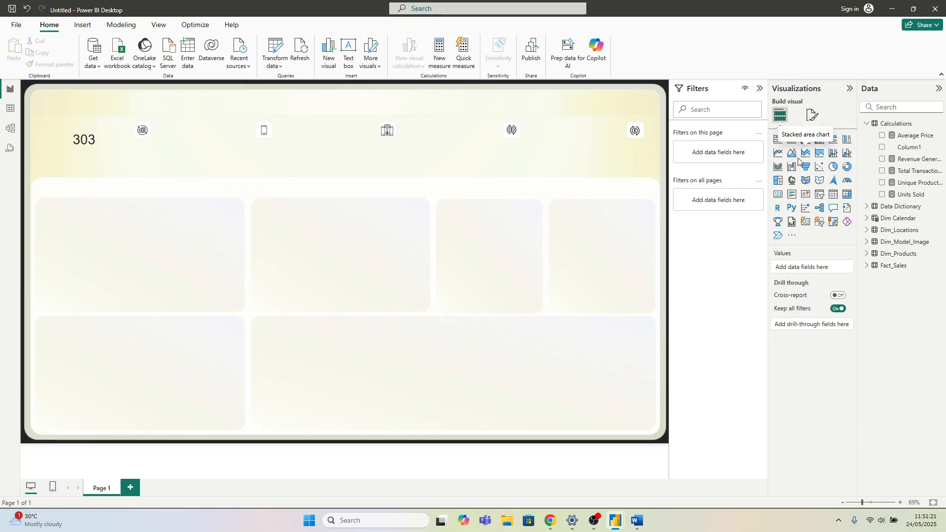
Step: Add a clustered column chart of Total Transactions by Short Month from Dim Calendar, enlarged and placed beneath the transactions card
click(819, 139)
drag(101, 214, 345, 207)
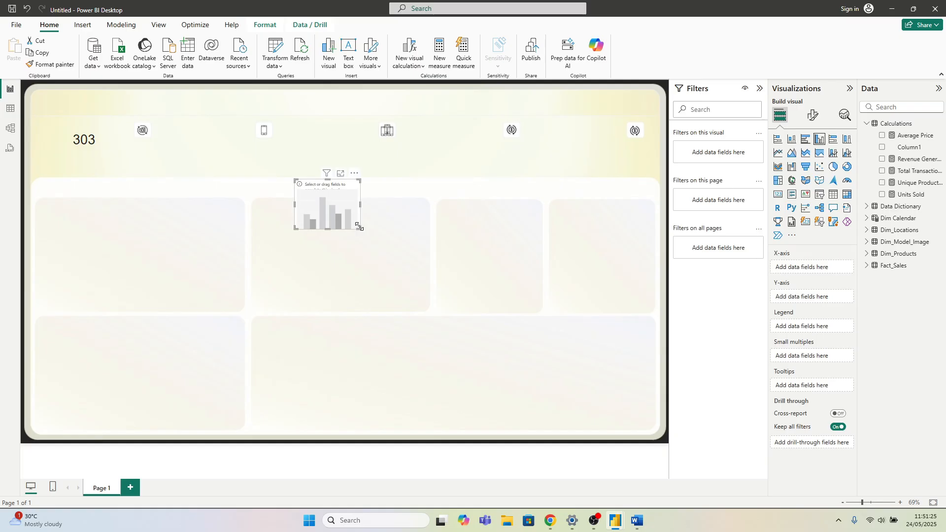
drag(397, 243, 580, 277)
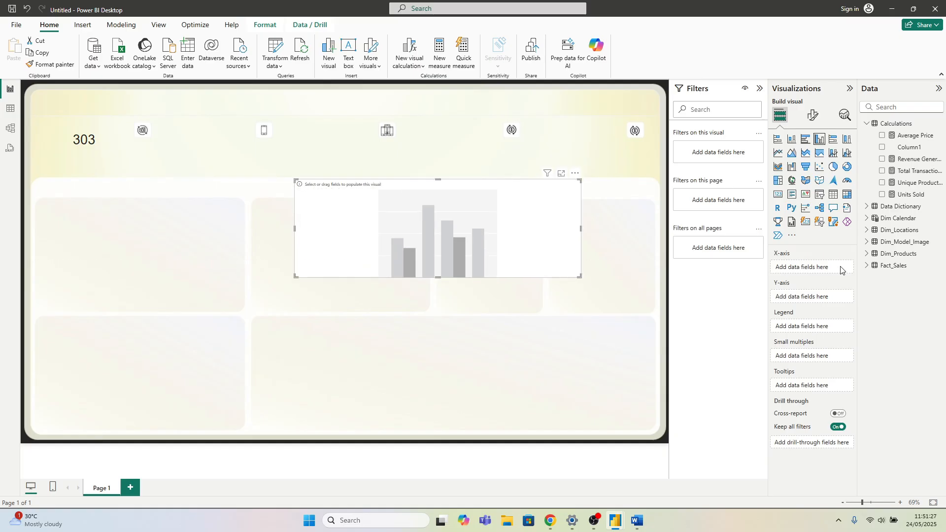
click(883, 172)
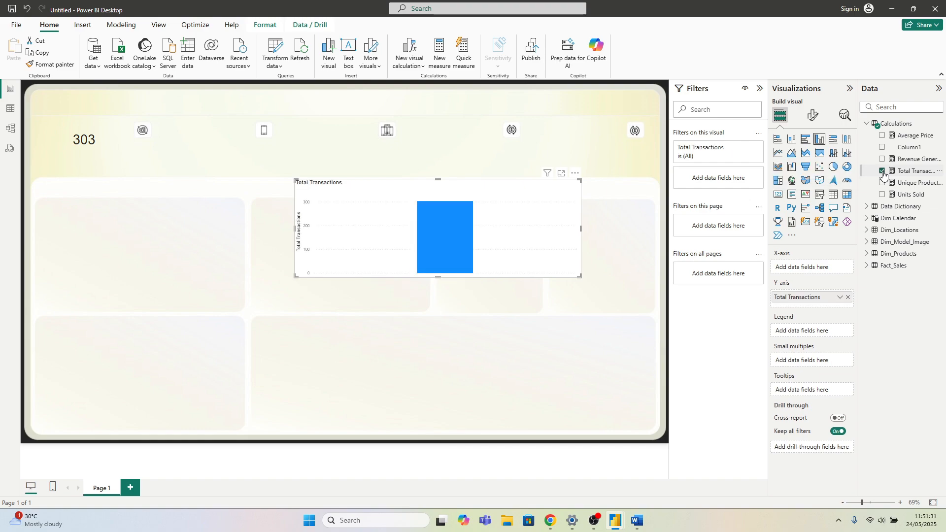
click(867, 220)
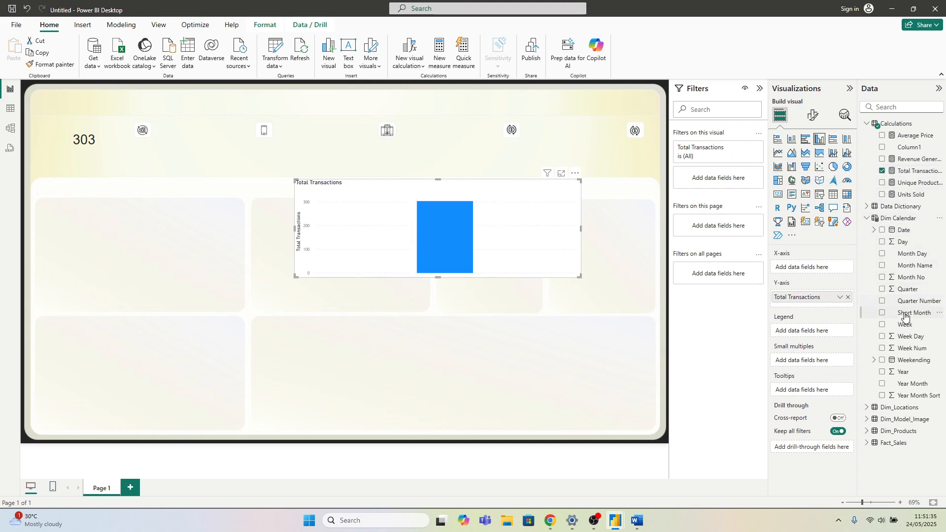
drag(911, 317, 804, 267)
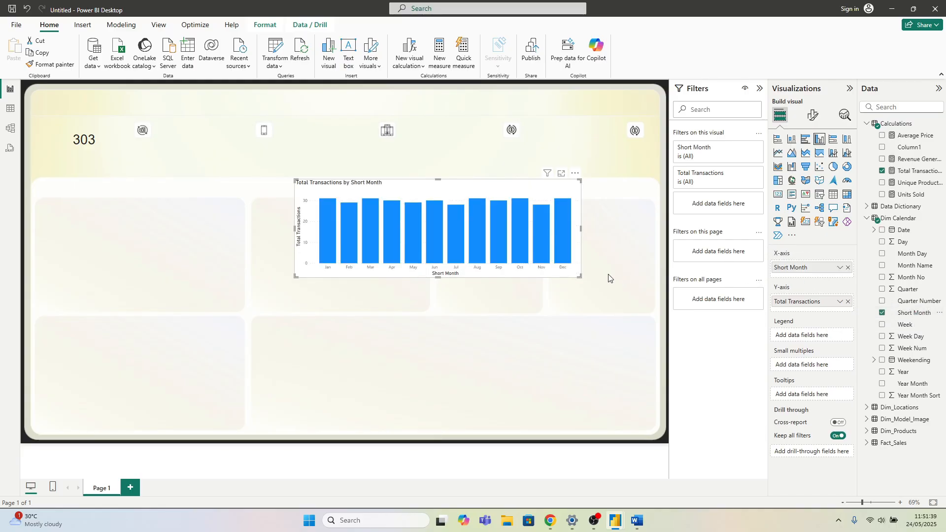
drag(415, 197, 197, 187)
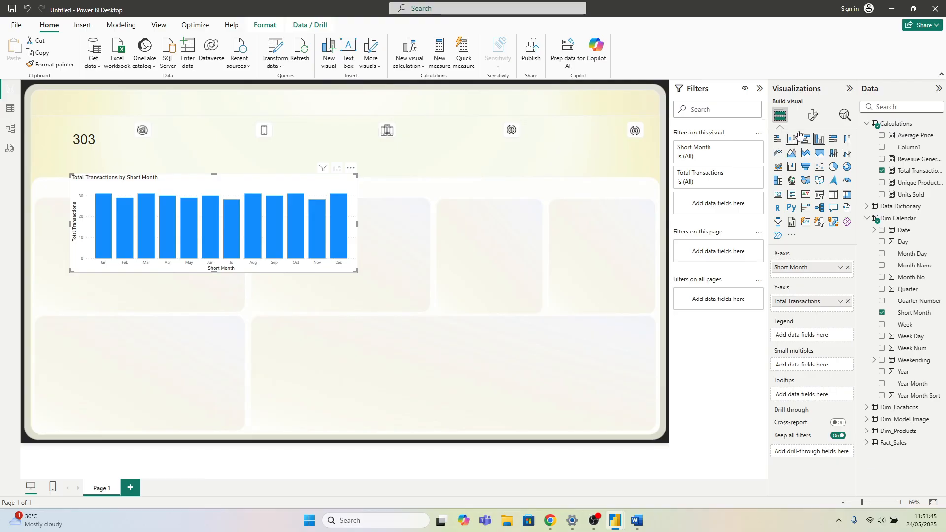
Step: Open the conditional formatting settings for the column colour of the Total Transactions chart
click(810, 117)
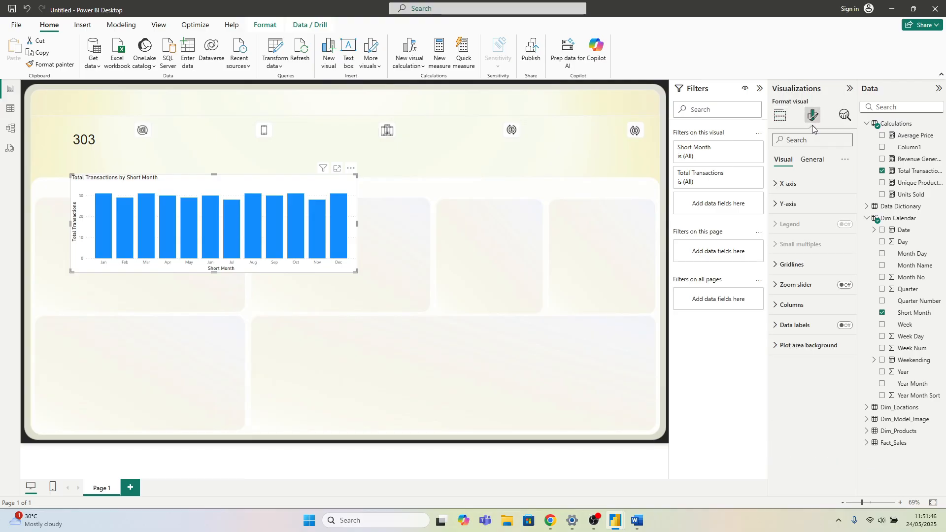
click(797, 307)
scroll(803, 335, down, 1)
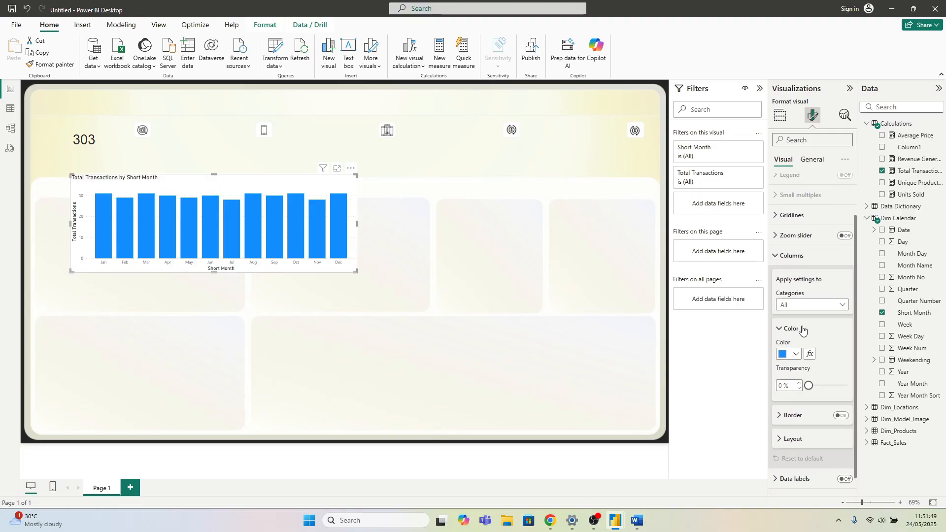
click(811, 354)
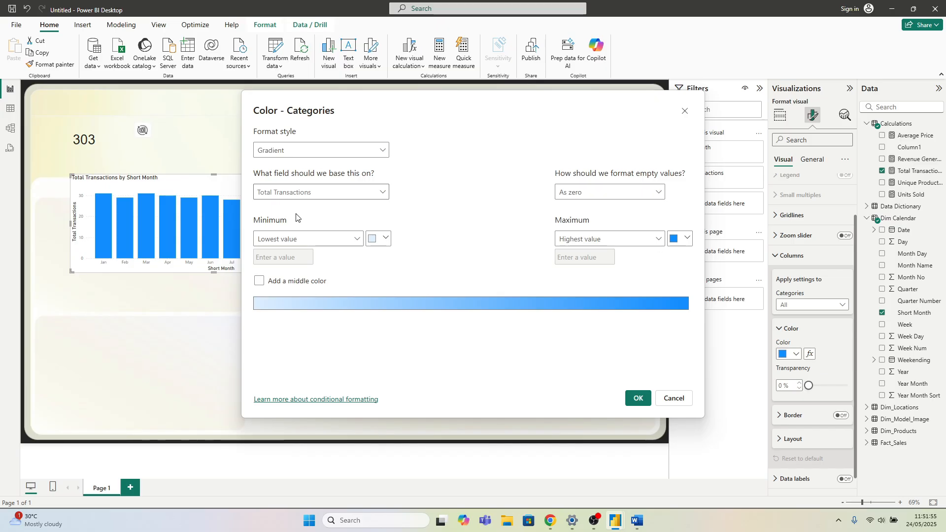
click(299, 150)
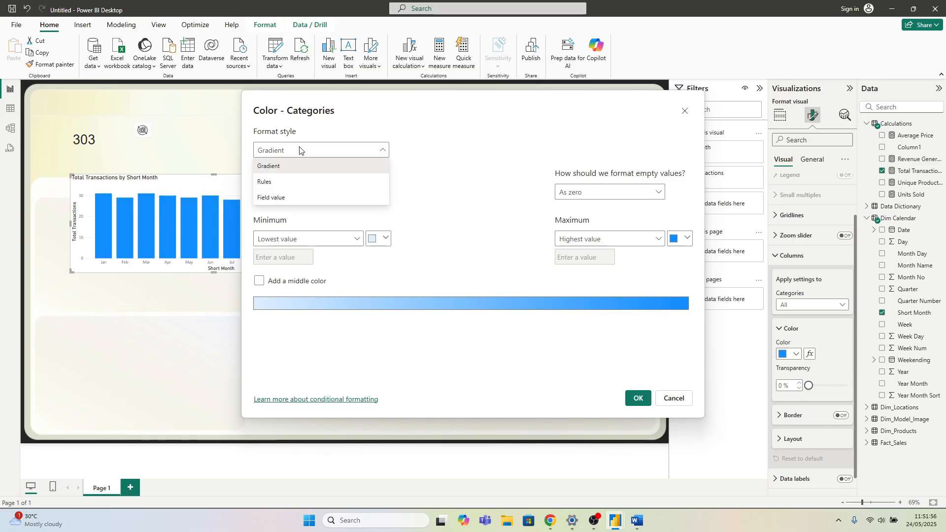
click(289, 197)
click(296, 192)
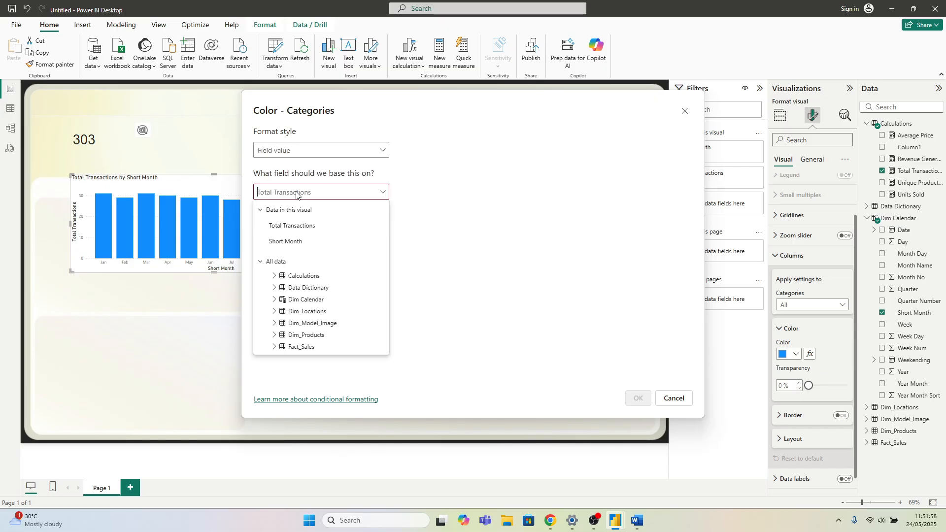
click(297, 151)
Step: Set the column colour's format style to Rules, based on the Total Transactions measure in Calculations
click(299, 157)
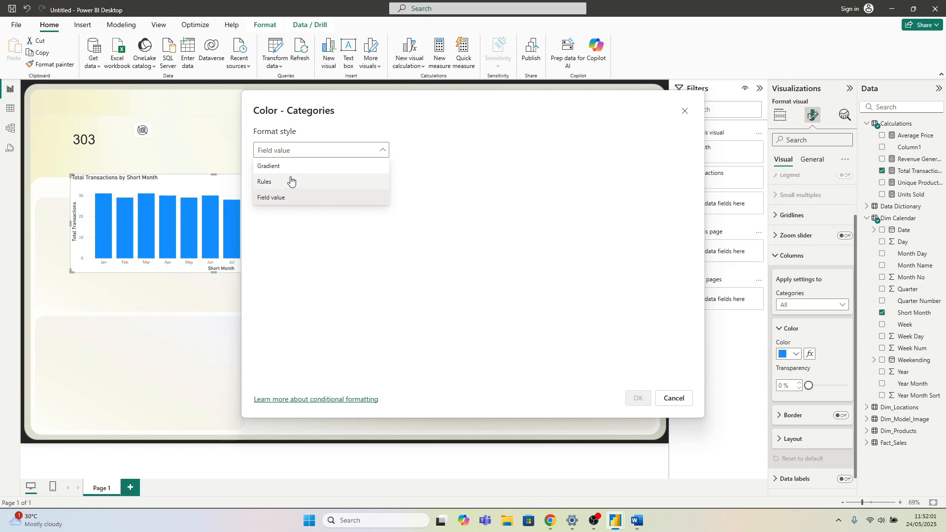
click(289, 182)
click(299, 192)
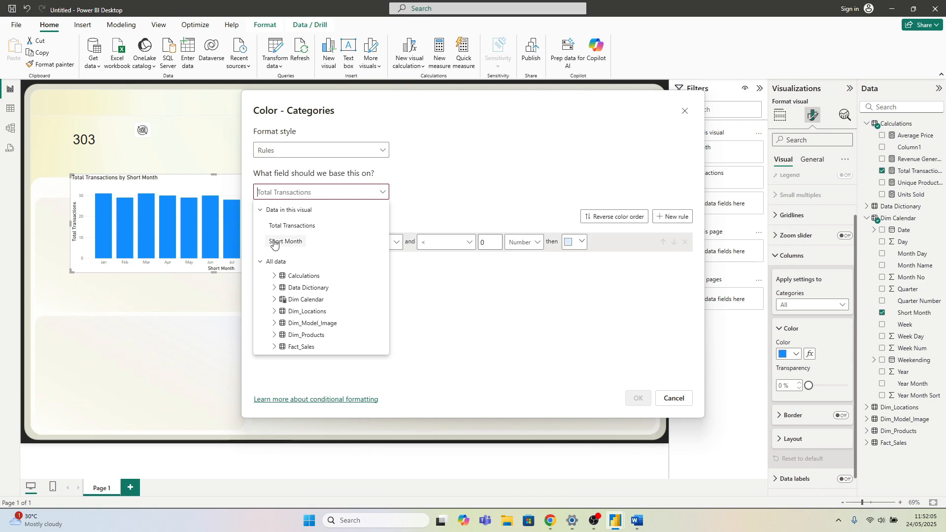
click(274, 275)
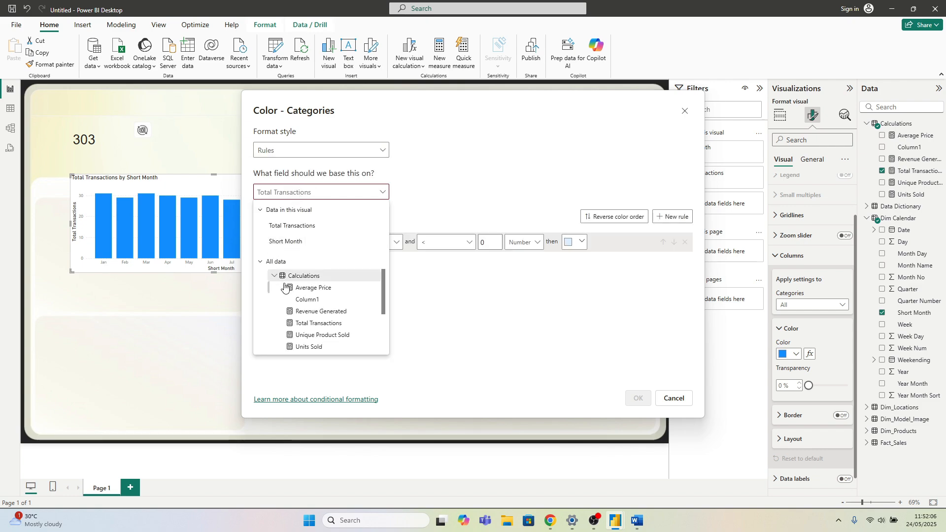
click(318, 324)
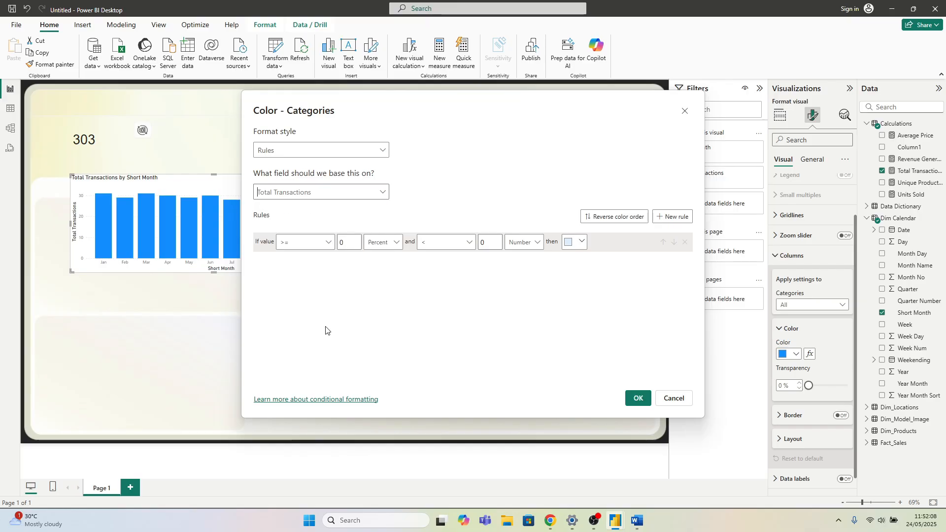
Step: Define the first rule so that columns equal to 0 percent are coloured red
click(290, 241)
click(291, 292)
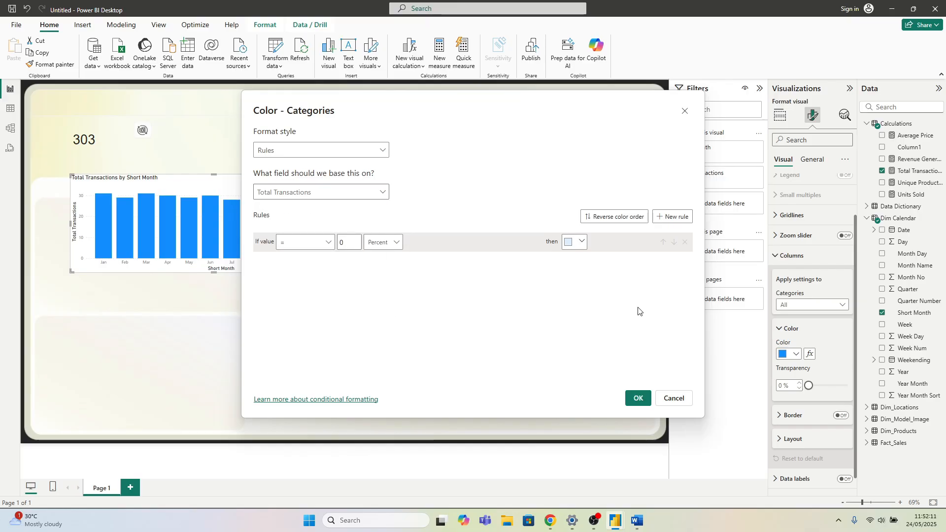
click(575, 241)
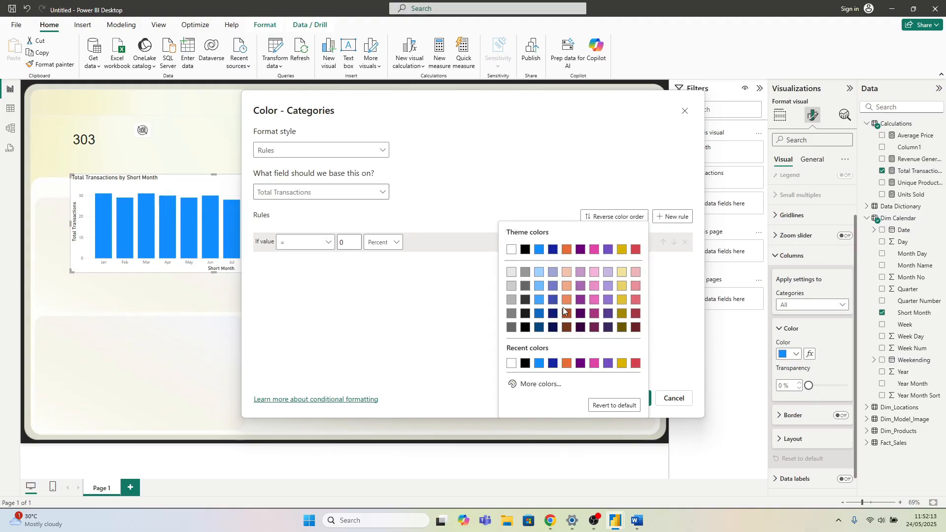
click(635, 364)
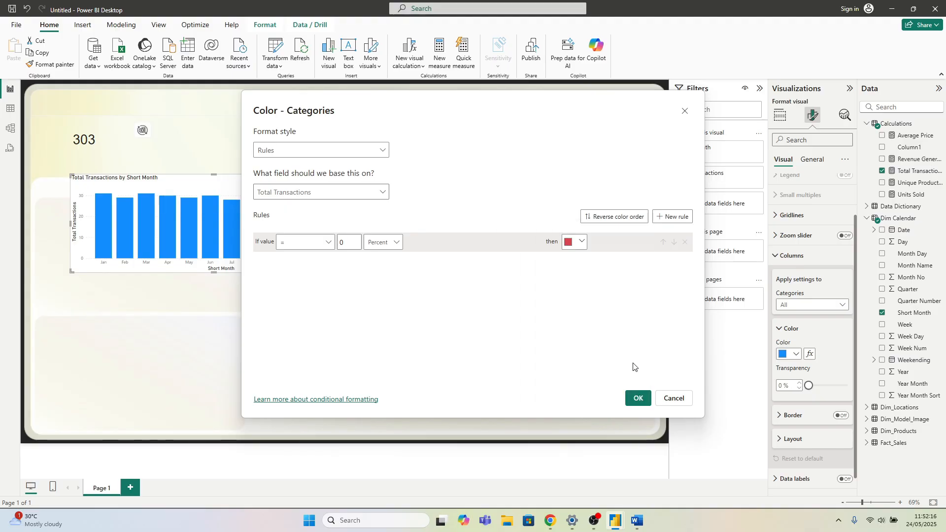
Step: Add a second rule that colours columns equal to 100 percent bright green (#4BF494)
click(673, 217)
click(312, 265)
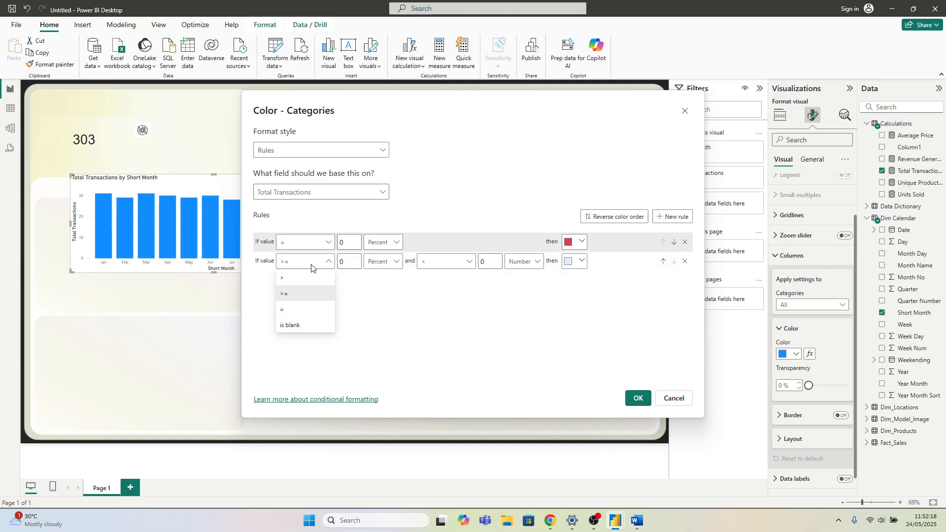
click(305, 309)
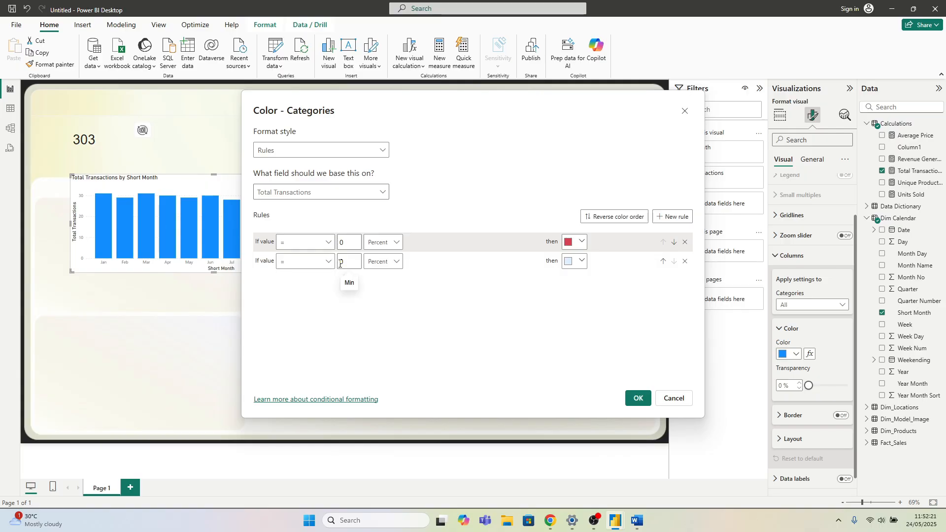
click(340, 264)
text(100)
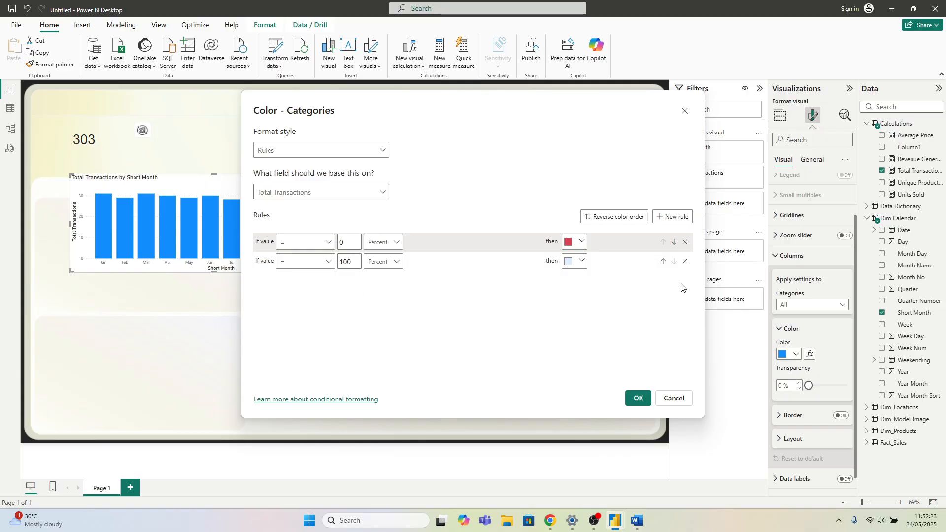
click(581, 262)
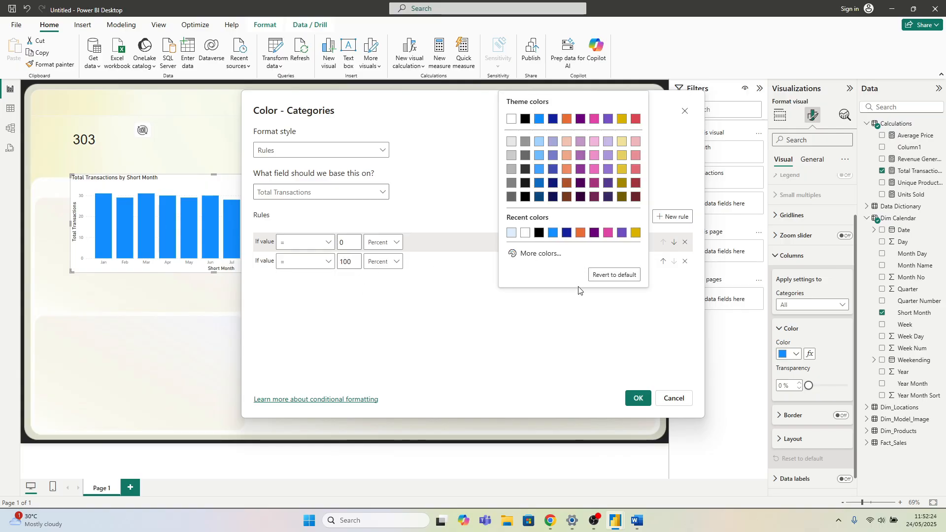
click(556, 254)
click(560, 221)
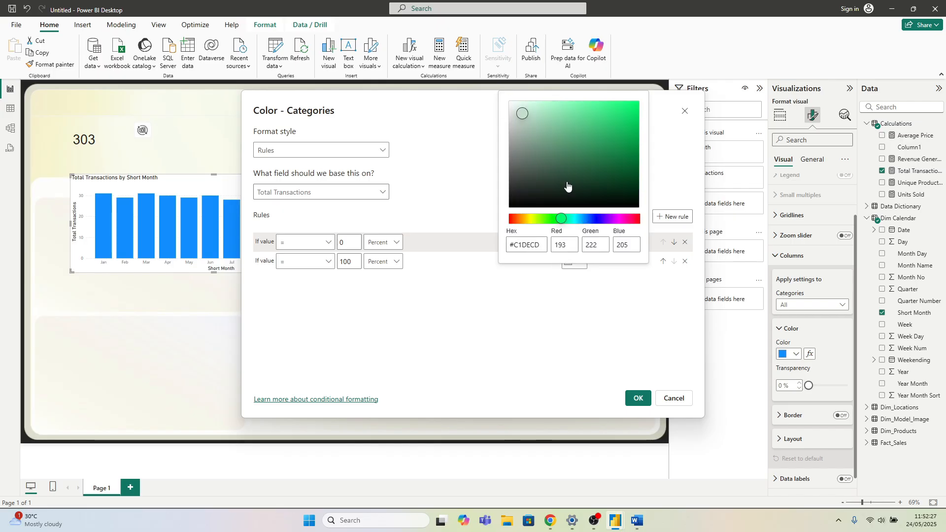
click(595, 105)
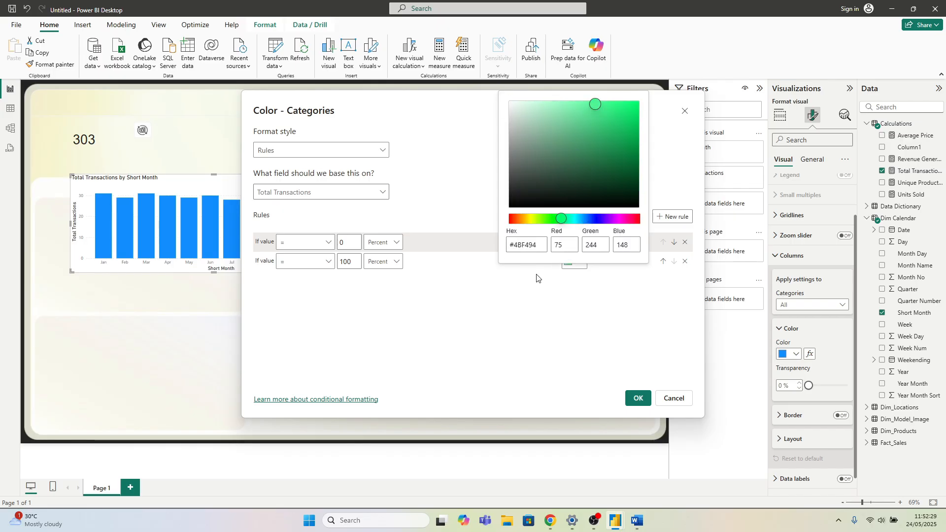
click(529, 314)
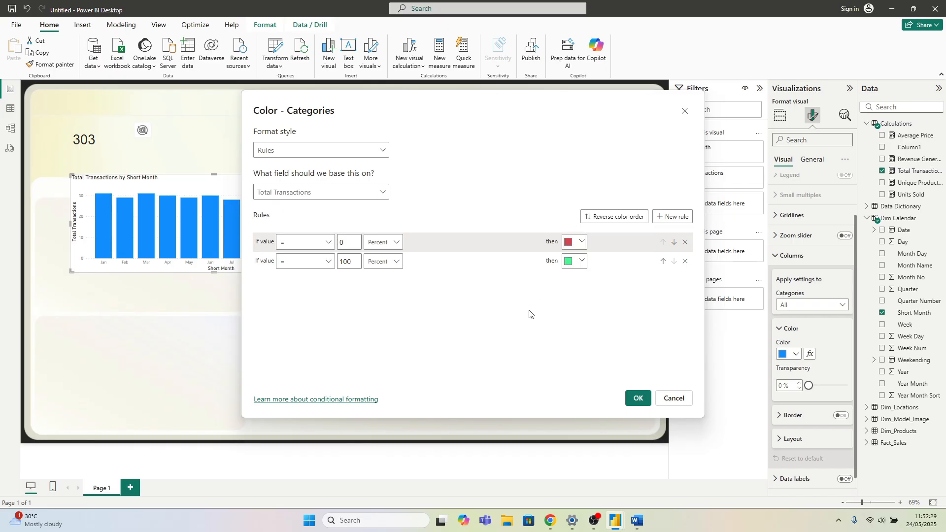
Step: Change the 100 percent rule's colour to the darker green #34A665 and apply the rules to the chart
click(574, 262)
click(552, 256)
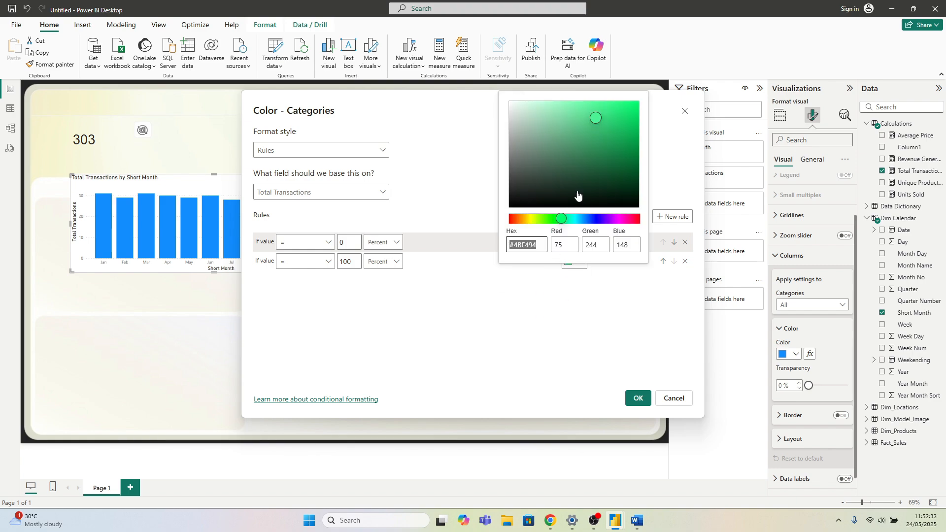
click(615, 138)
click(598, 139)
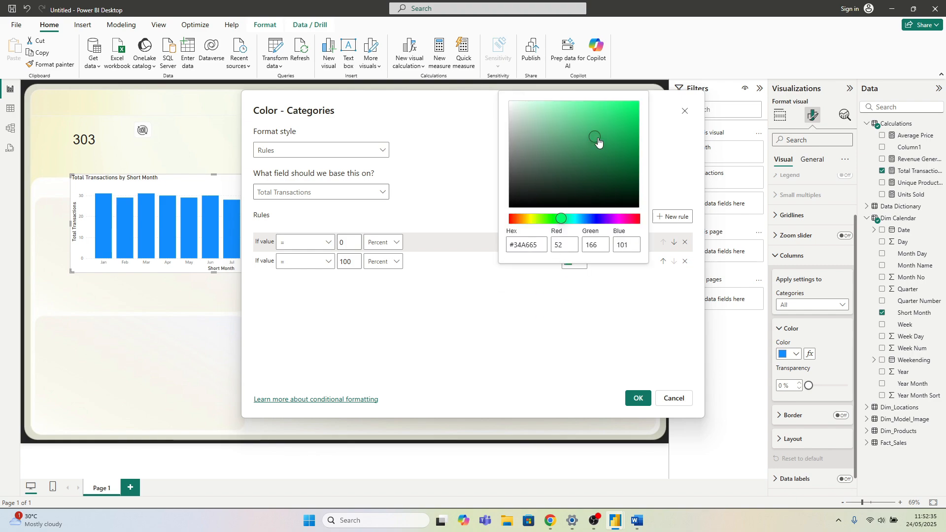
click(562, 321)
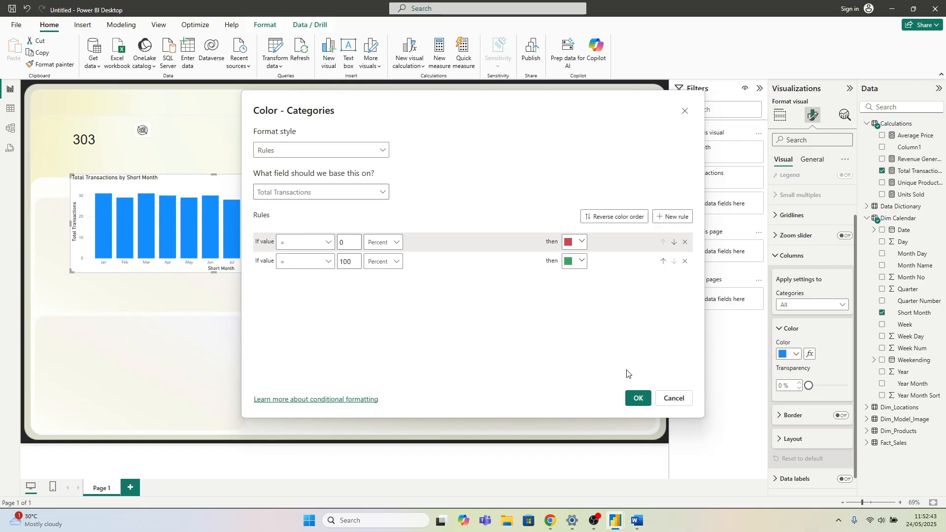
click(638, 400)
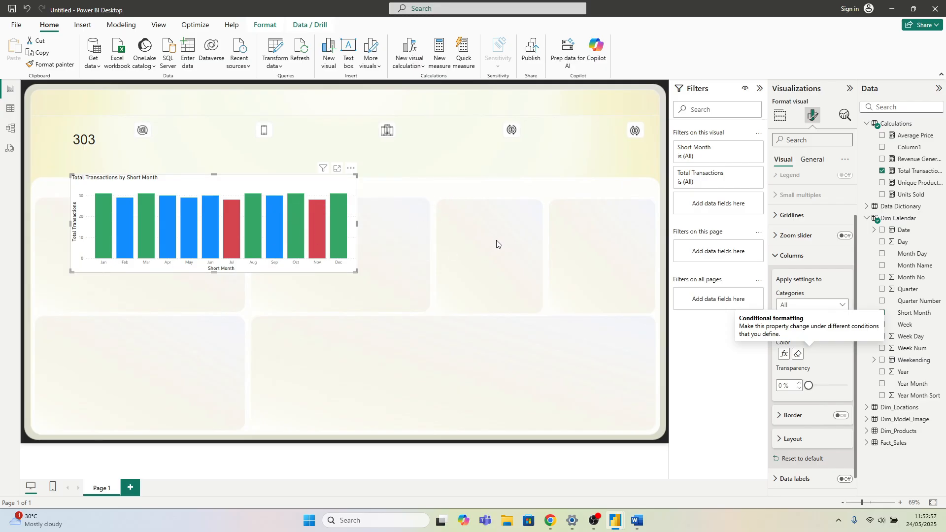
Step: Convert the column chart to an area chart and shrink it to a small strip beneath the transactions card
click(780, 114)
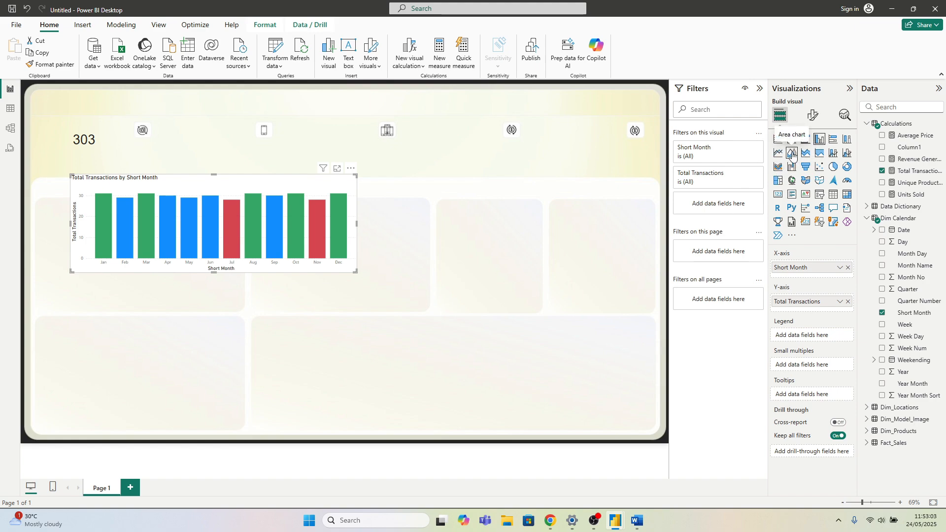
click(791, 153)
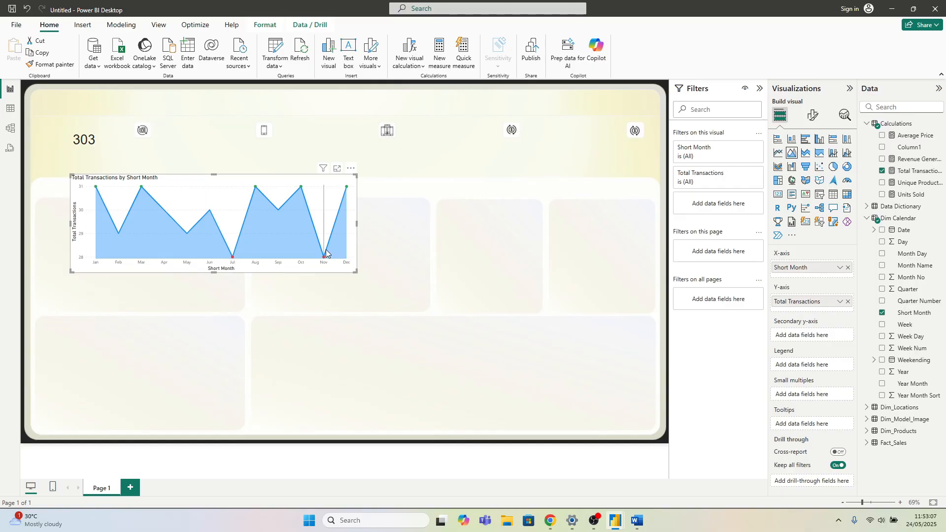
drag(356, 273, 198, 208)
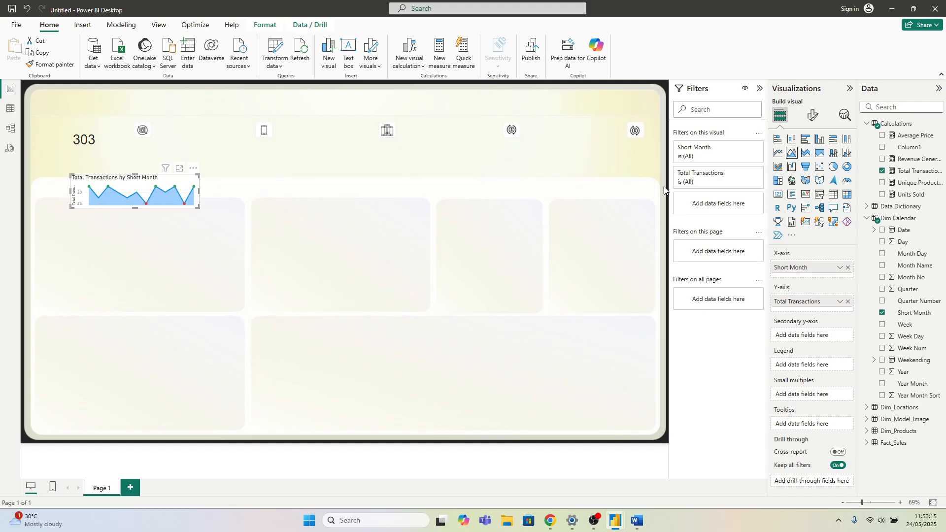
Step: Enlarge the area chart and turn off its X-axis values and X-axis title
click(814, 117)
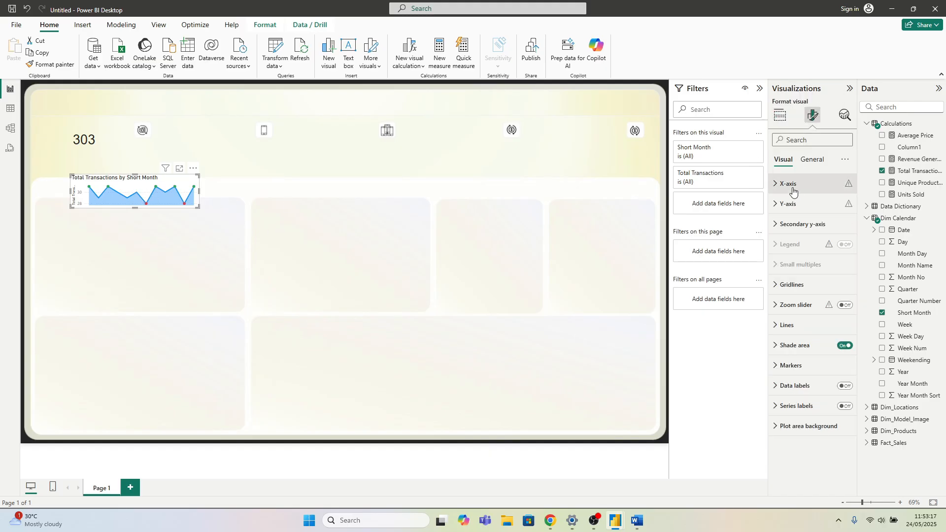
click(792, 190)
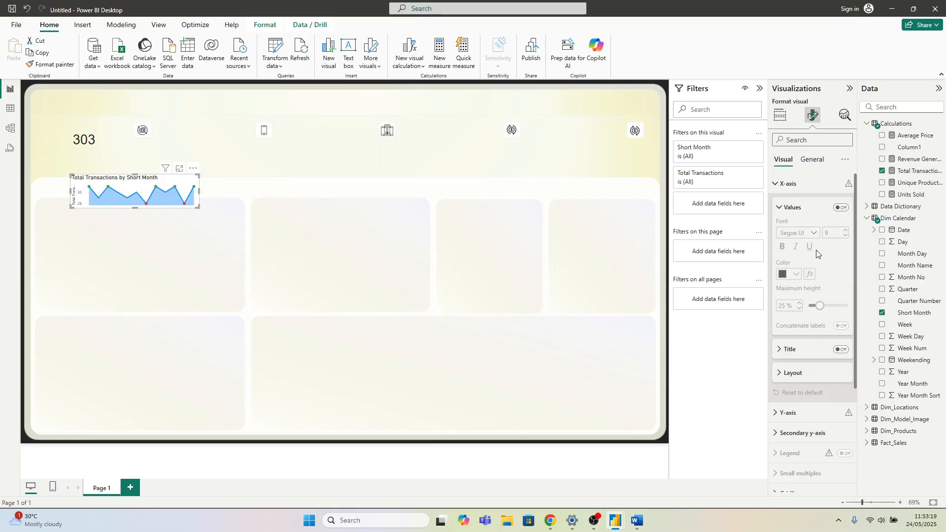
click(792, 188)
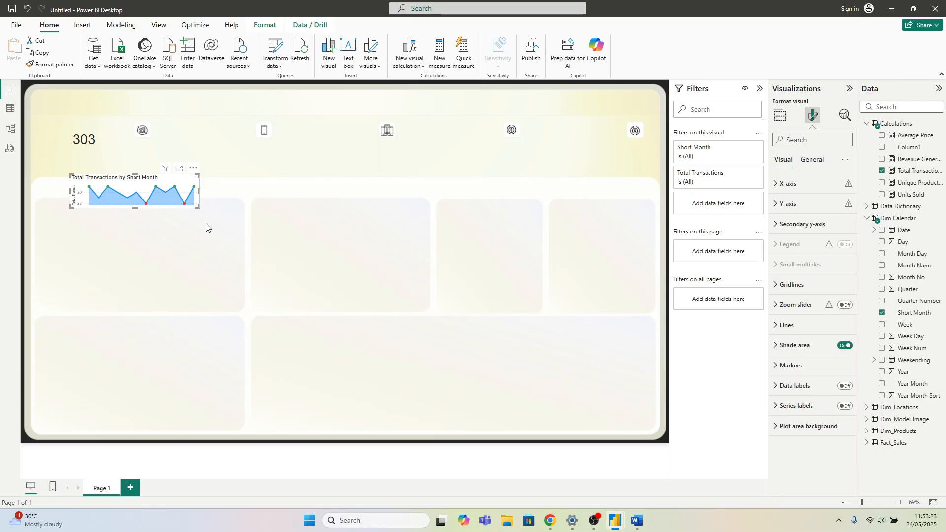
drag(199, 206, 298, 278)
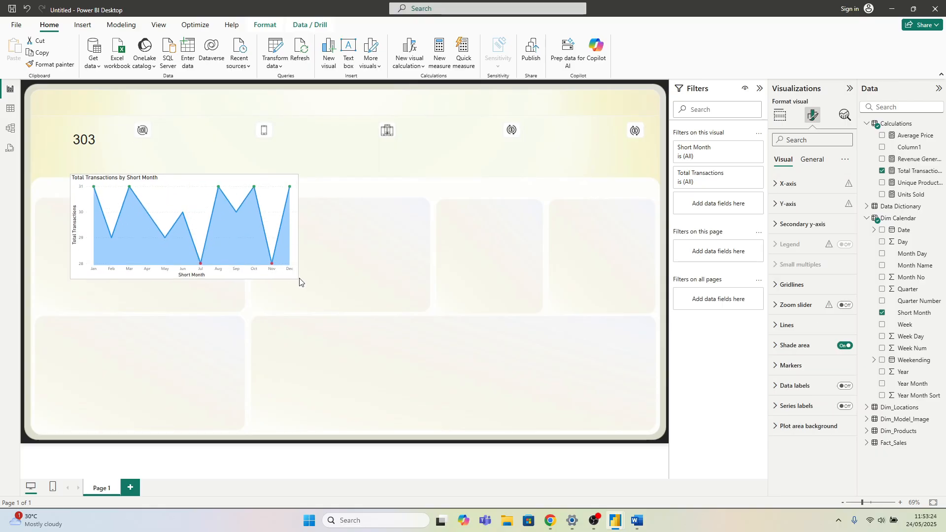
click(787, 184)
click(841, 208)
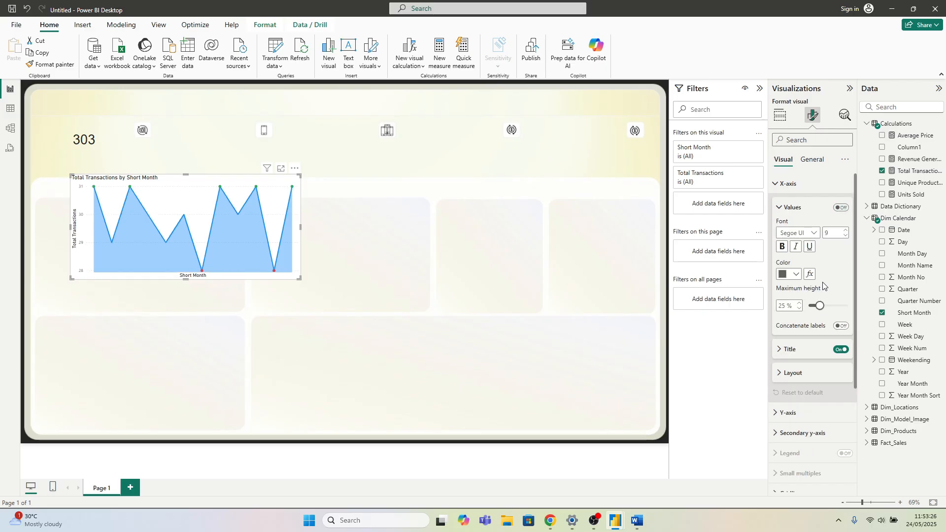
click(839, 350)
click(788, 183)
Step: Turn off the area chart's Y-axis values and Y-axis title, and remove the visual's own title
click(788, 202)
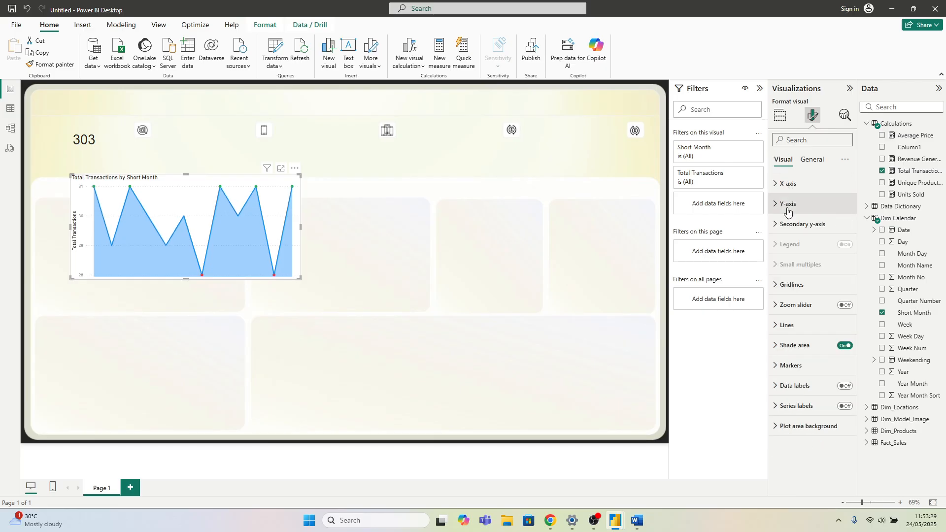
click(840, 330)
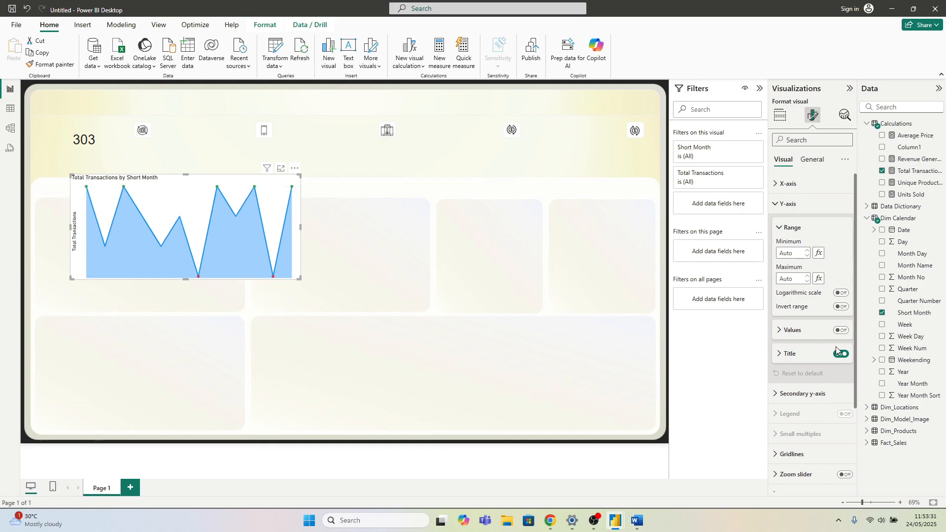
click(838, 354)
click(811, 159)
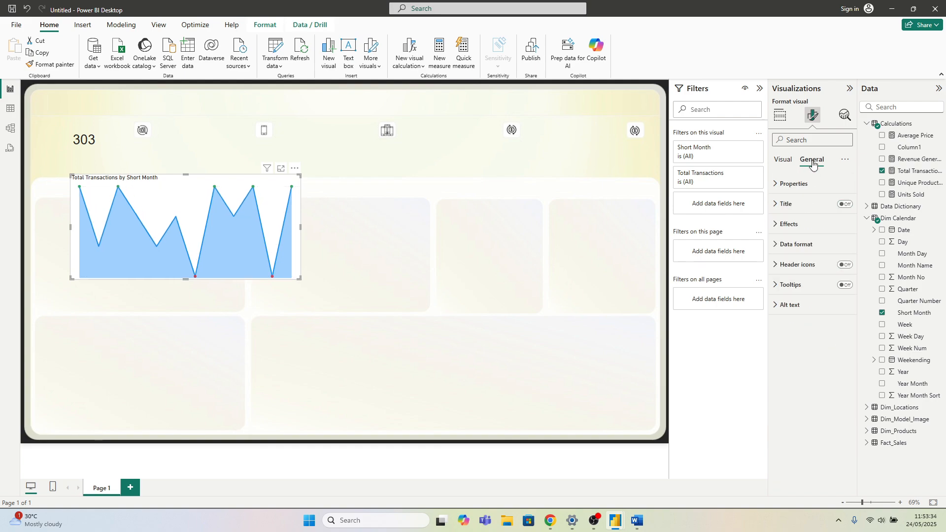
click(845, 209)
click(783, 159)
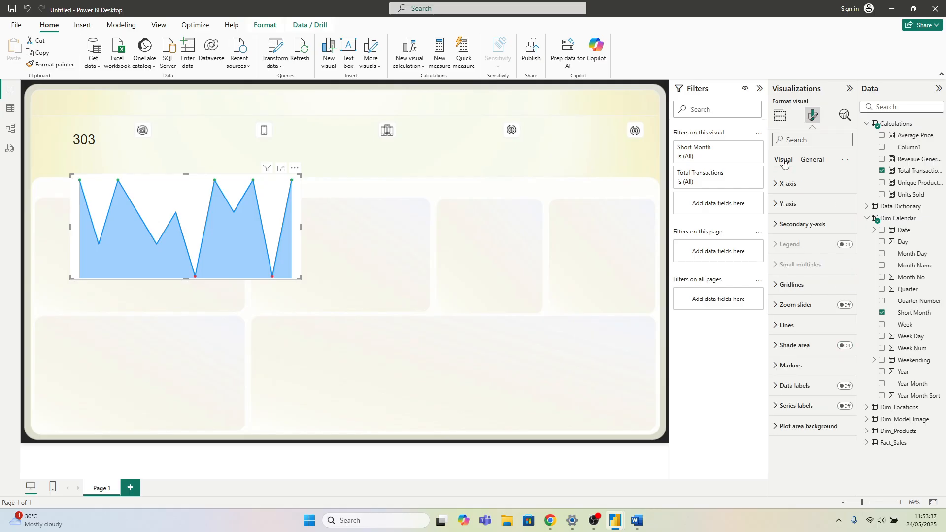
Step: Set the area chart line's interpolation type to Smooth
click(794, 325)
scroll(794, 325, down, 5)
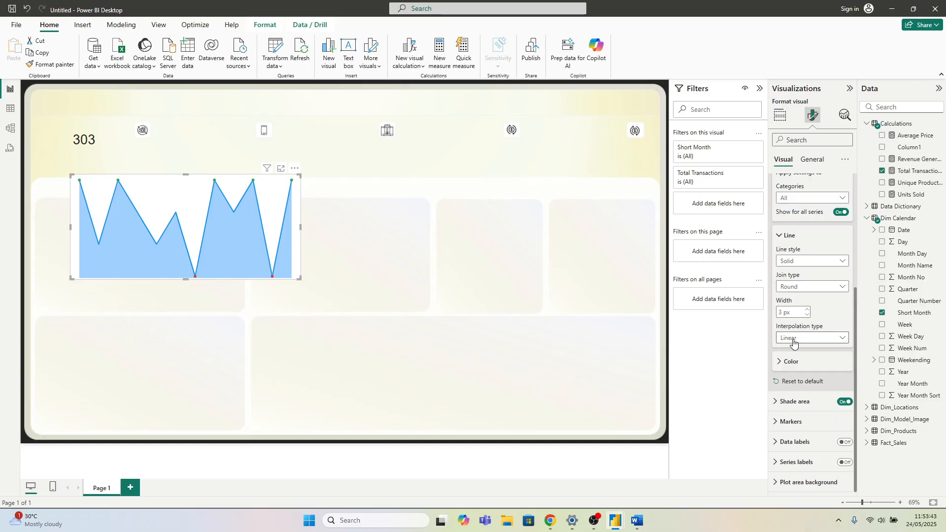
click(794, 340)
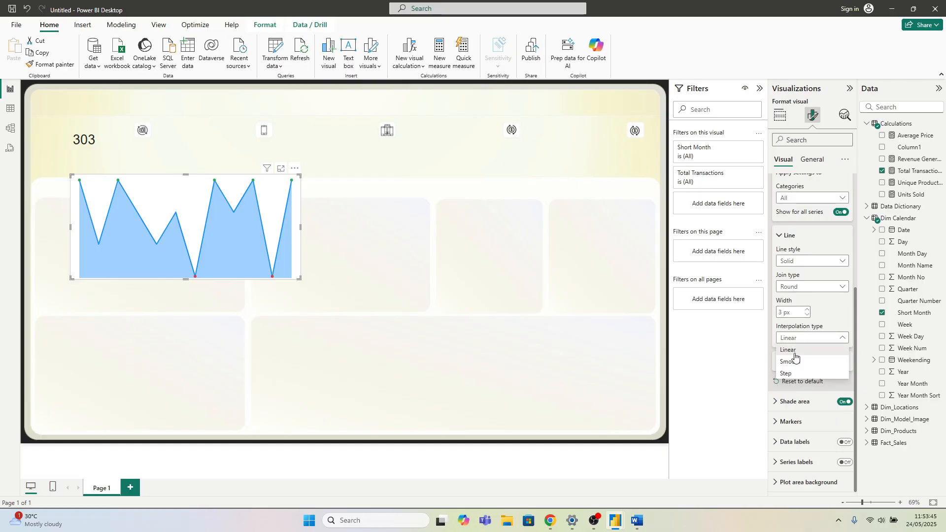
click(797, 362)
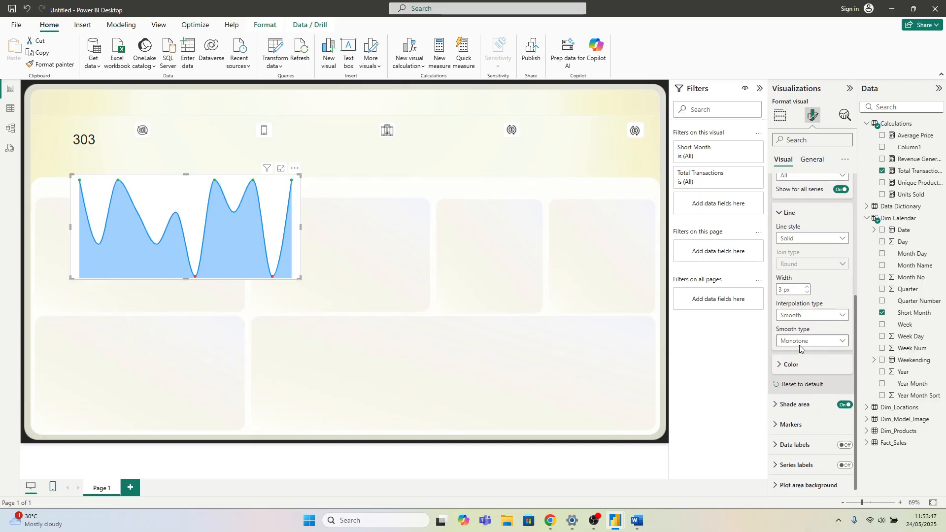
Step: Recolour the area chart's line and shading to a light-to-medium grey from the theme's white shades
click(787, 362)
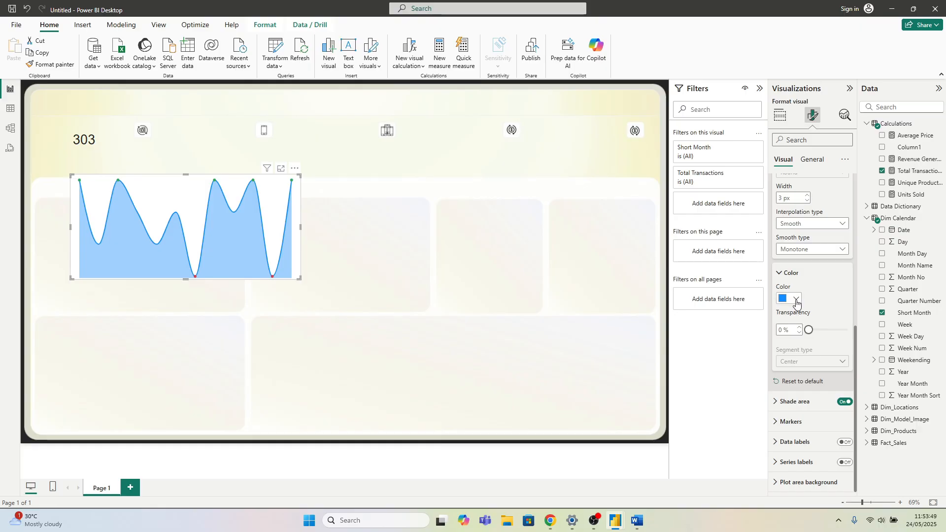
click(797, 300)
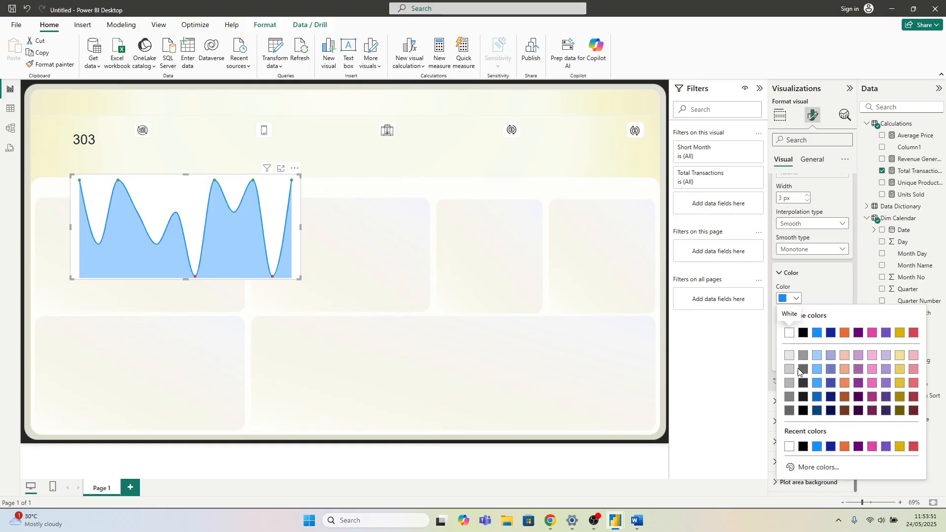
click(790, 397)
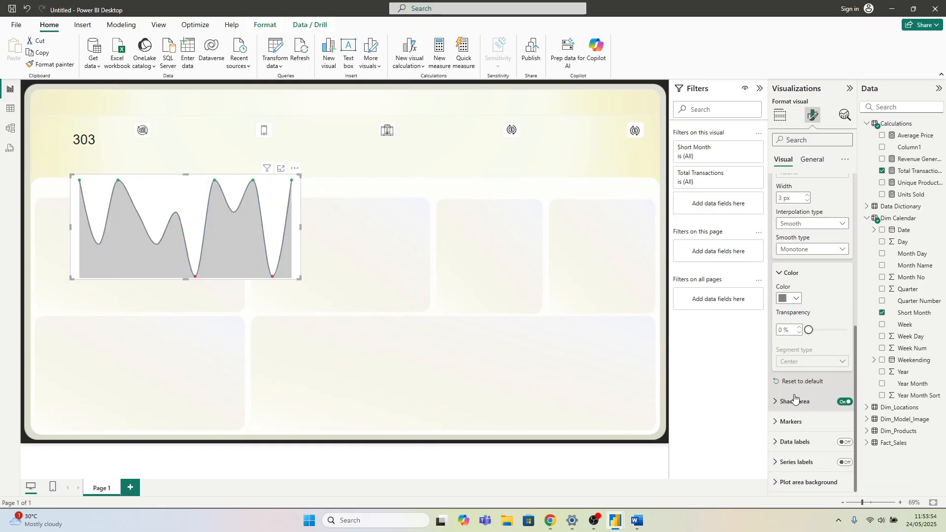
click(792, 299)
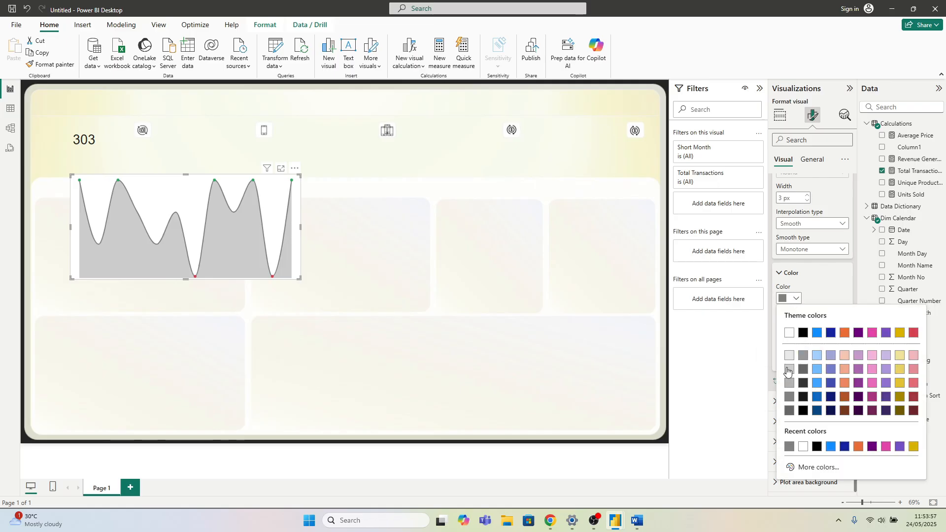
click(789, 385)
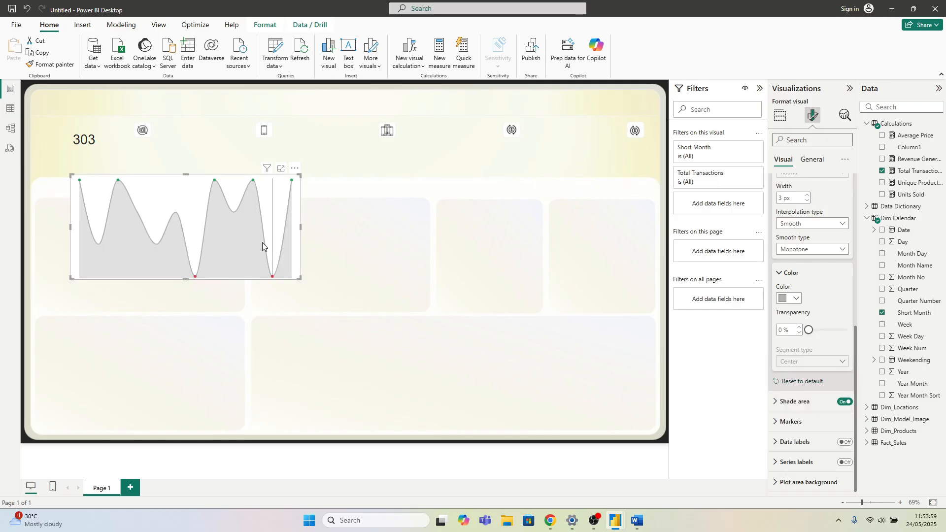
Step: Shrink the area chart to a small sparkline without a background and place it beneath the transactions card
drag(298, 278, 171, 201)
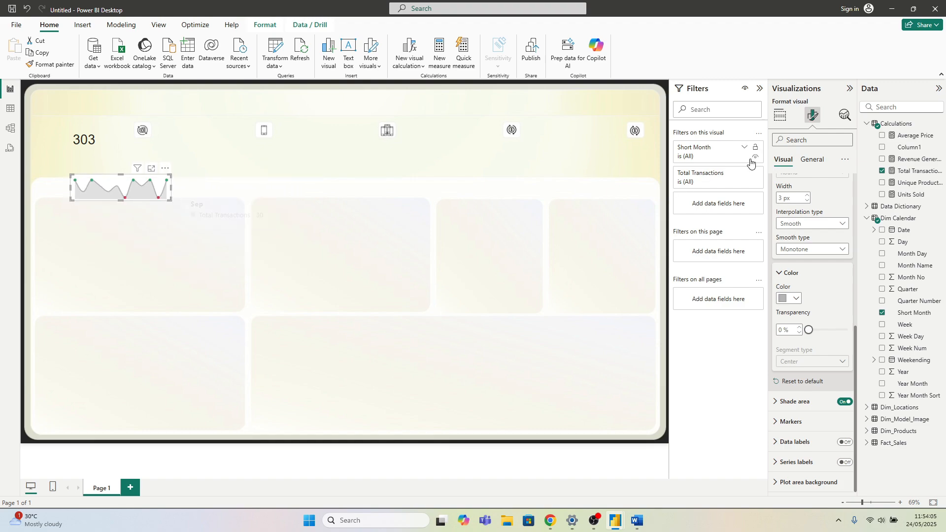
click(810, 161)
click(795, 223)
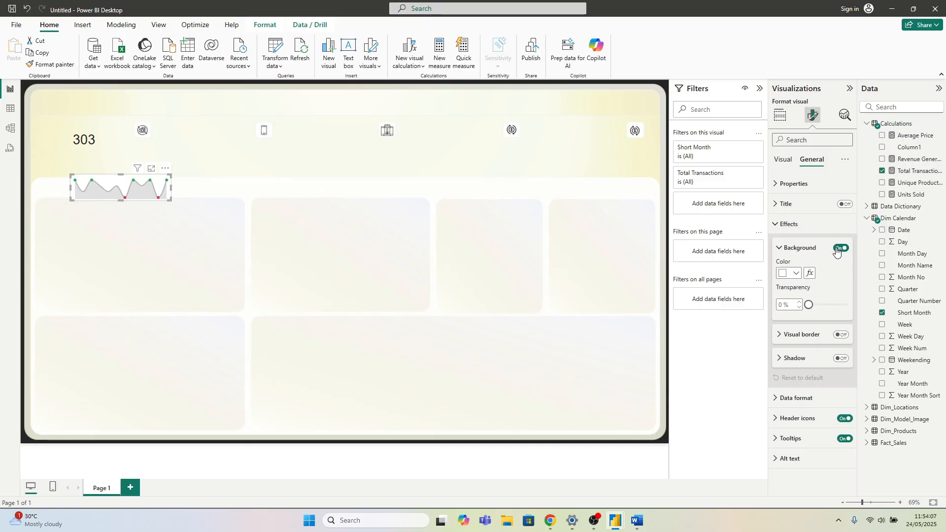
drag(169, 177, 140, 141)
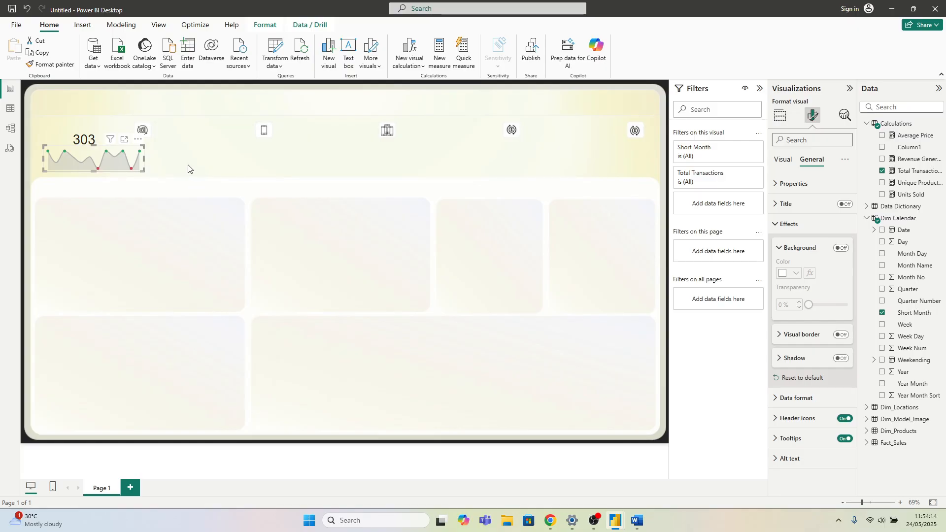
Step: Fine-tune the positions of the transactions card and its sparkline so the card sits just above the chart
click(92, 131)
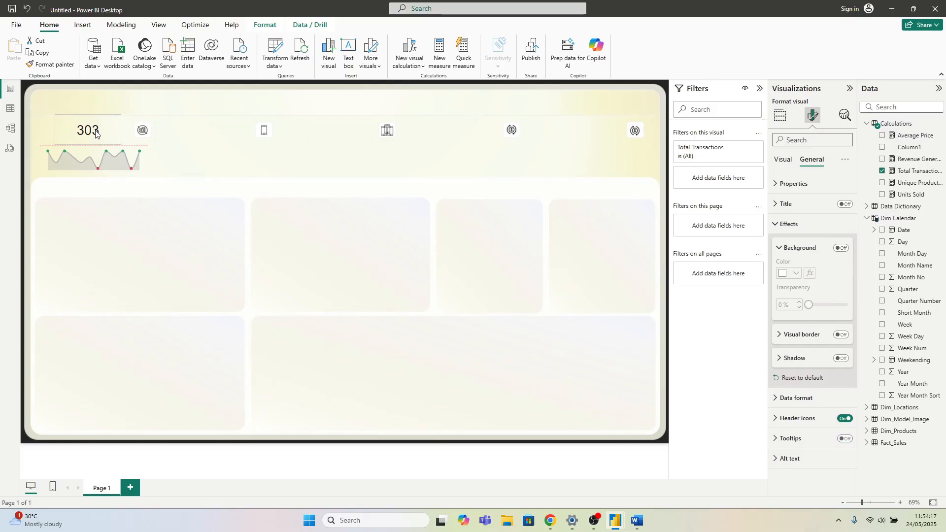
drag(96, 130, 138, 143)
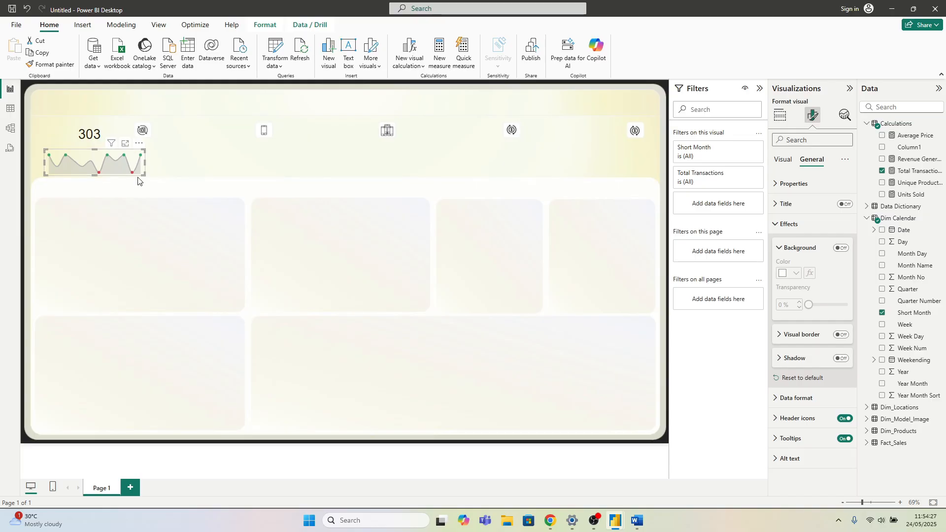
key(Up)
key(Up)
key(Up)
key(Up)
click(138, 197)
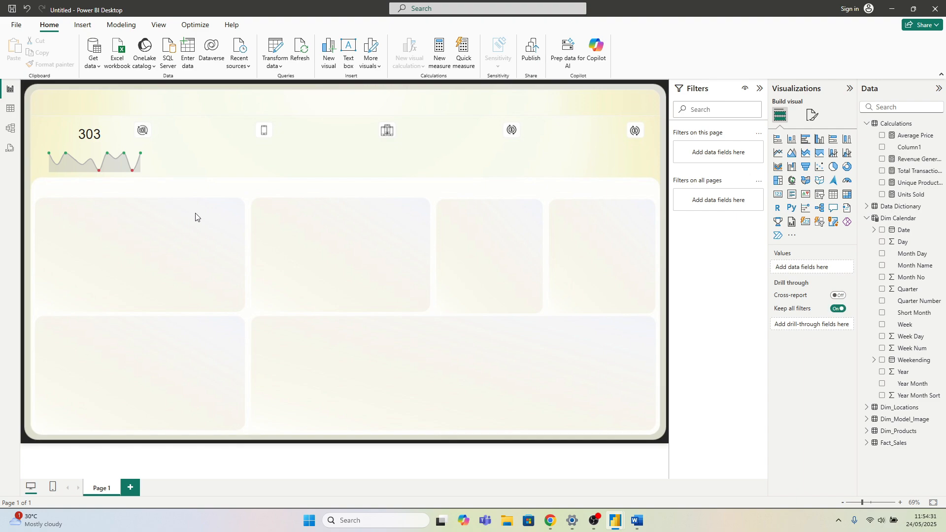
click(96, 134)
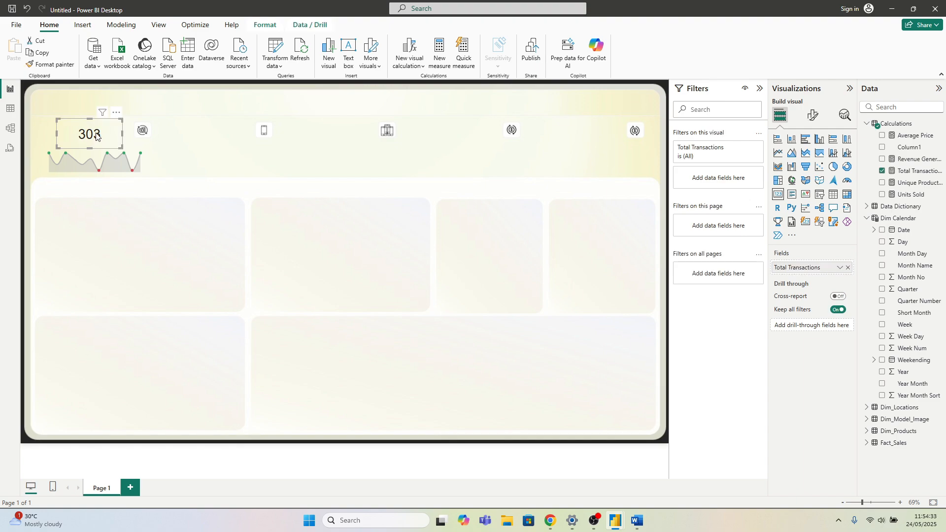
drag(96, 134, 95, 134)
click(349, 215)
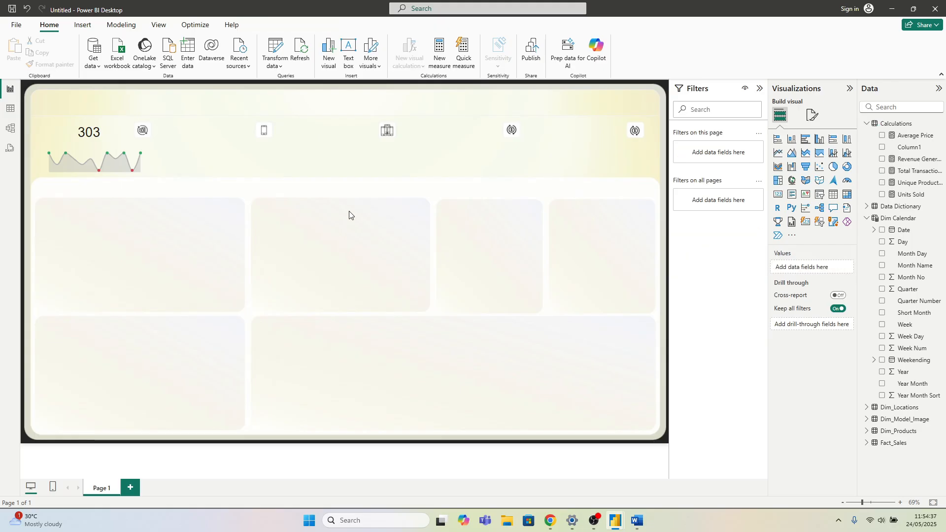
Step: Insert a text box on an open area of the page with the text UNIQUE TRANSACTIONS
click(349, 61)
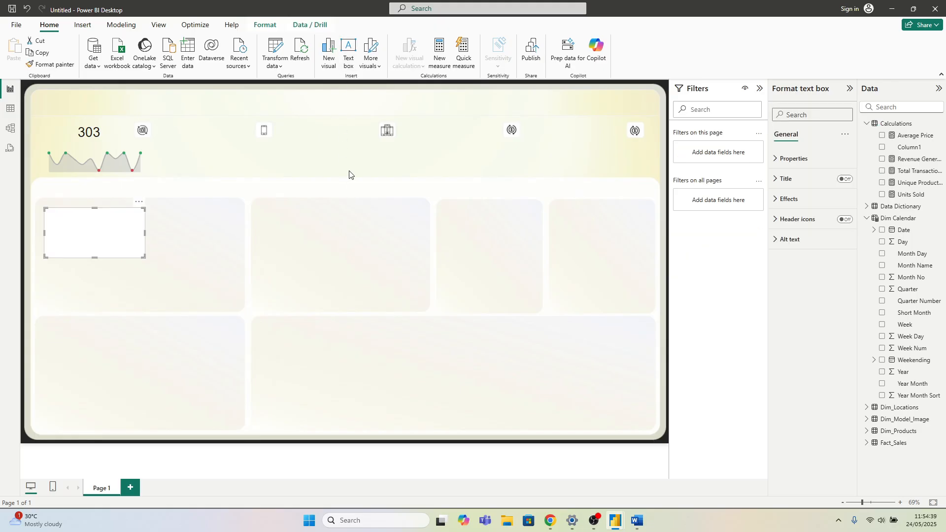
drag(111, 235, 371, 186)
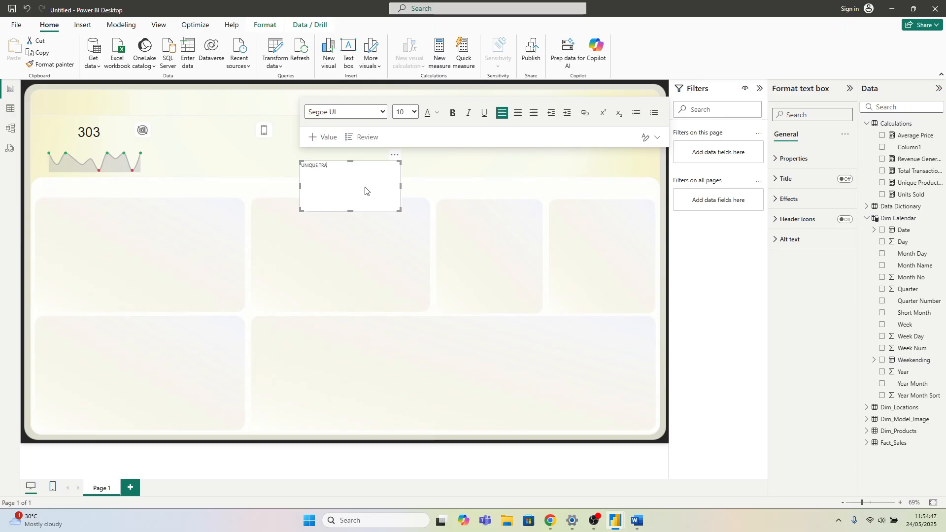
text(TIONS)
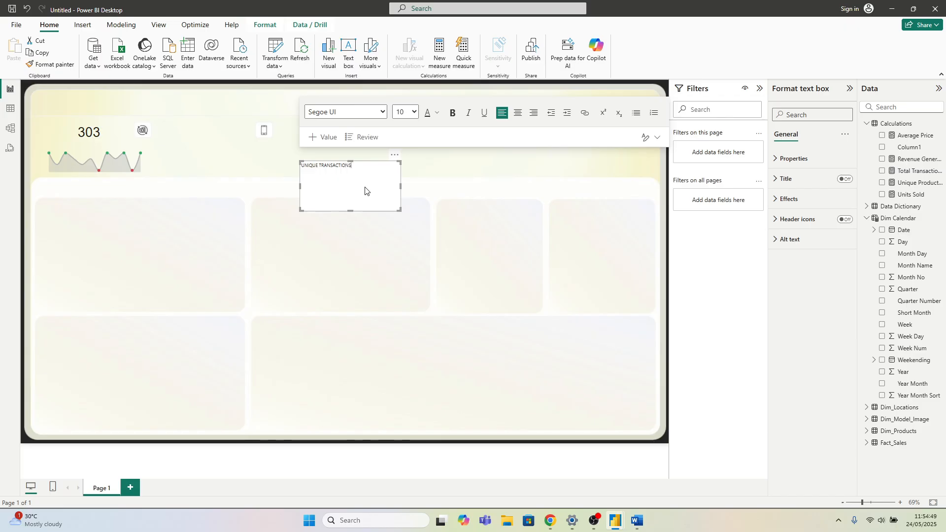
Step: Format the UNIQUE TRANSACTIONS text in Arial at size 12
triple_click(374, 165)
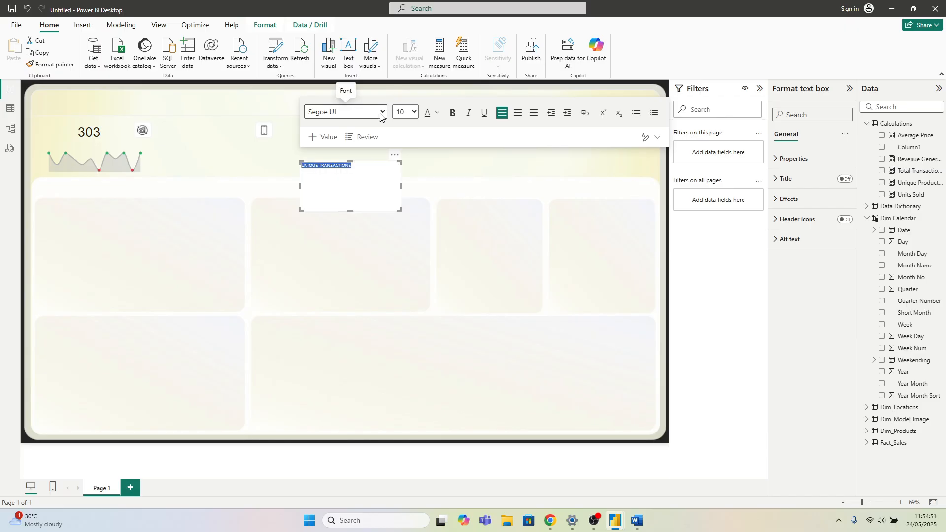
click(344, 112)
click(365, 125)
click(411, 112)
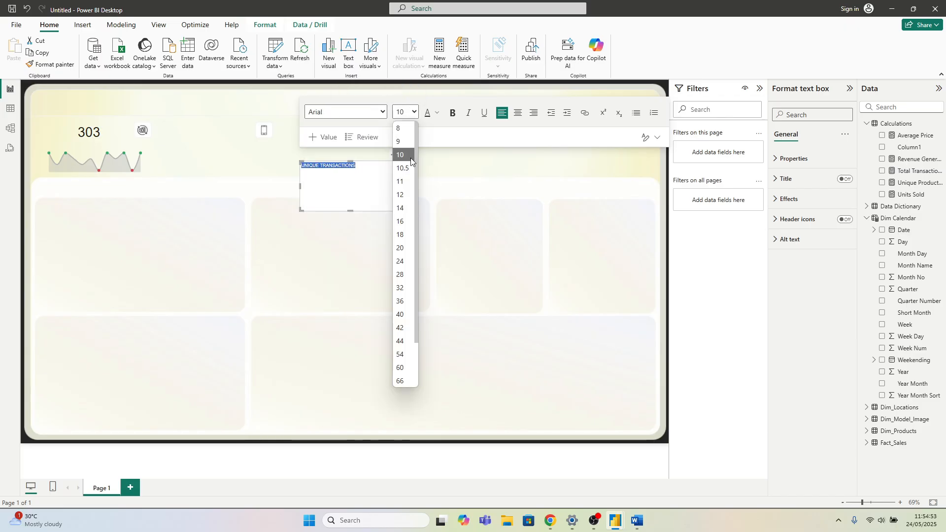
click(401, 207)
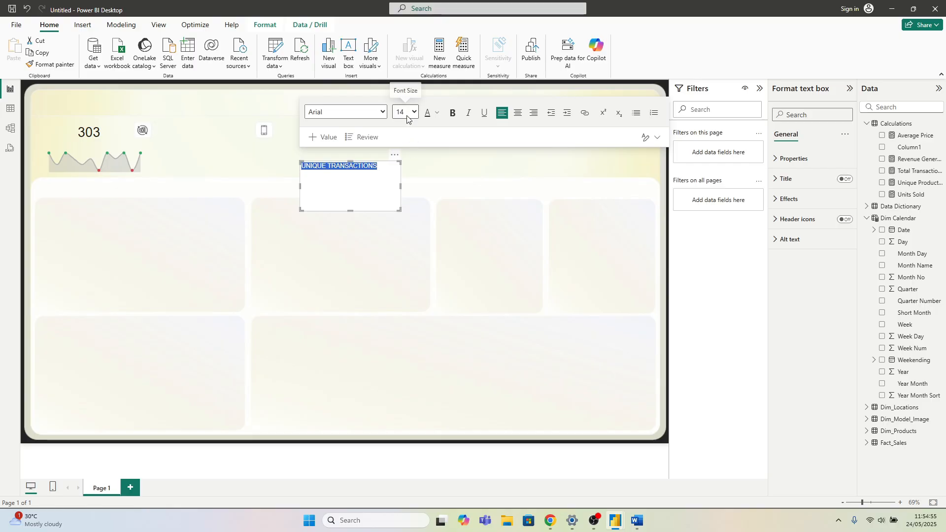
click(408, 112)
click(406, 195)
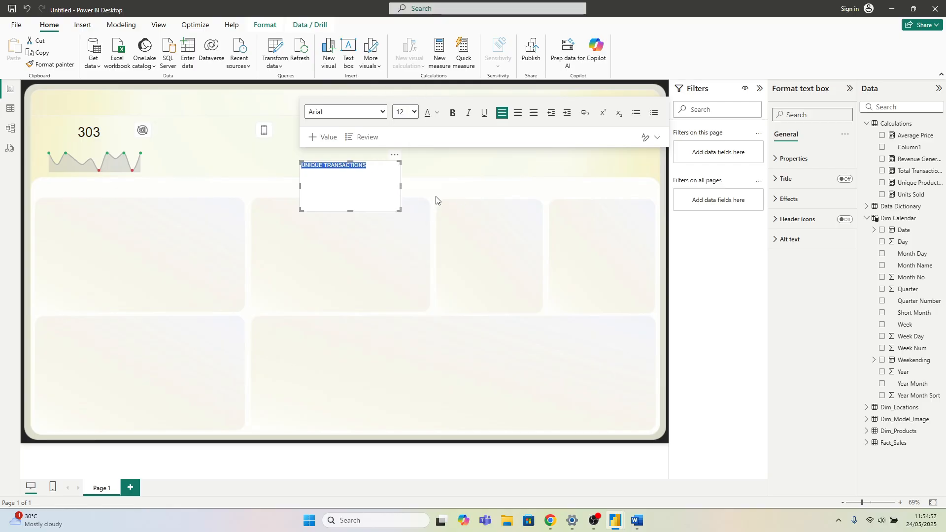
click(436, 196)
click(376, 201)
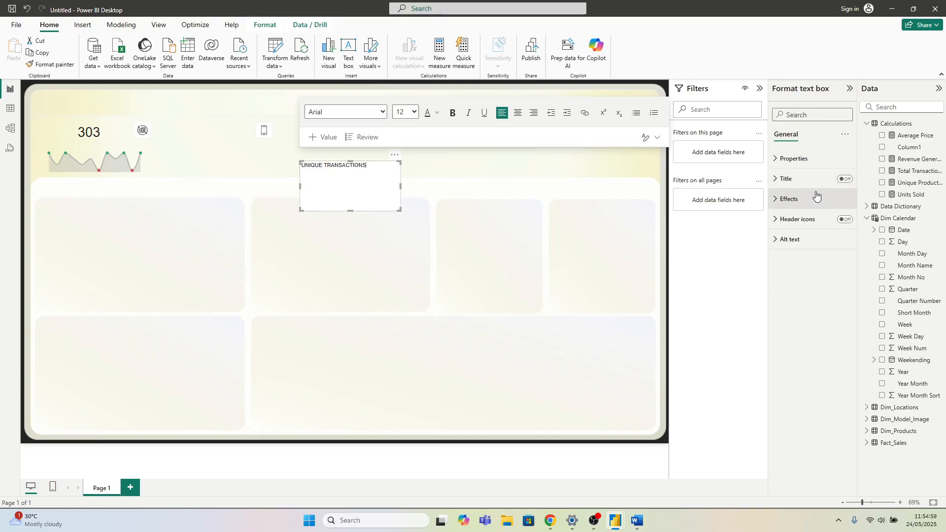
Step: Turn off the text box's background, shrink it to fit its text and place it above the transactions card
click(816, 196)
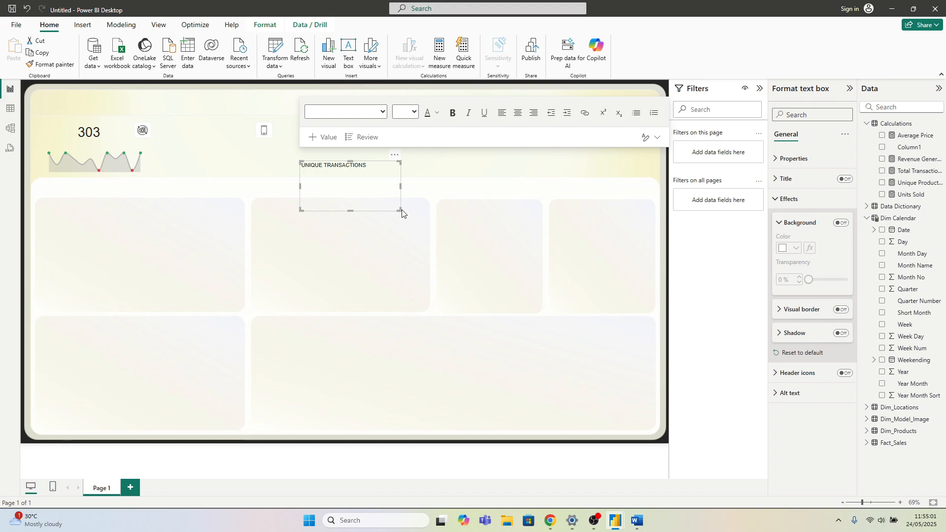
drag(400, 209, 124, 108)
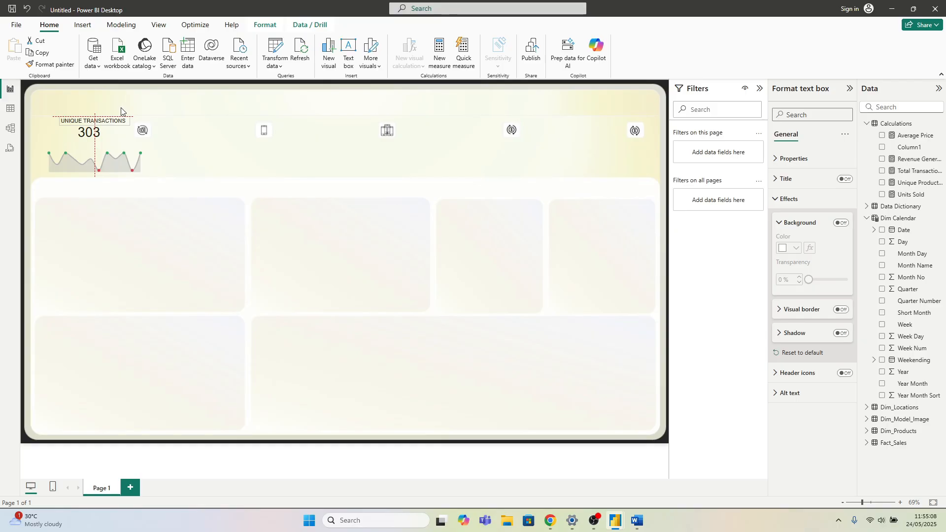
drag(121, 109, 123, 109)
click(152, 211)
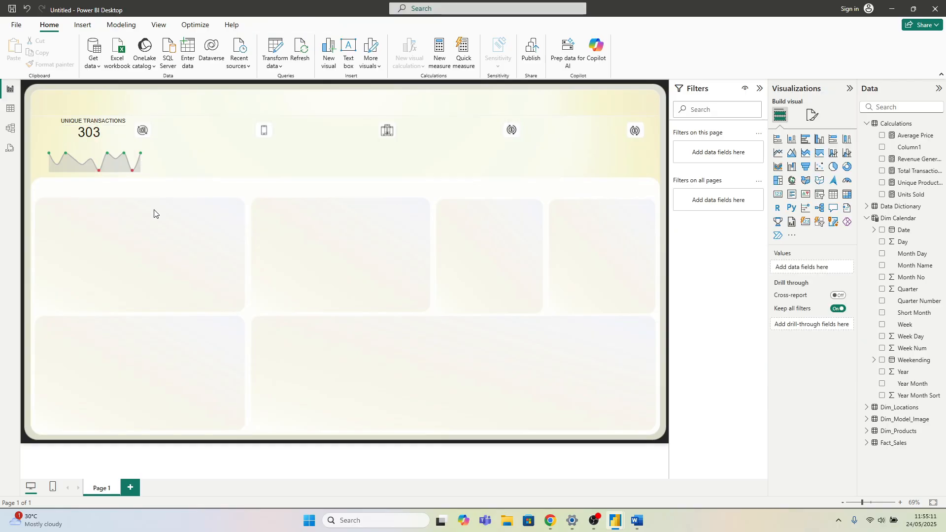
Step: Align the transactions card centrally beneath the UNIQUE TRANSACTIONS label
click(94, 139)
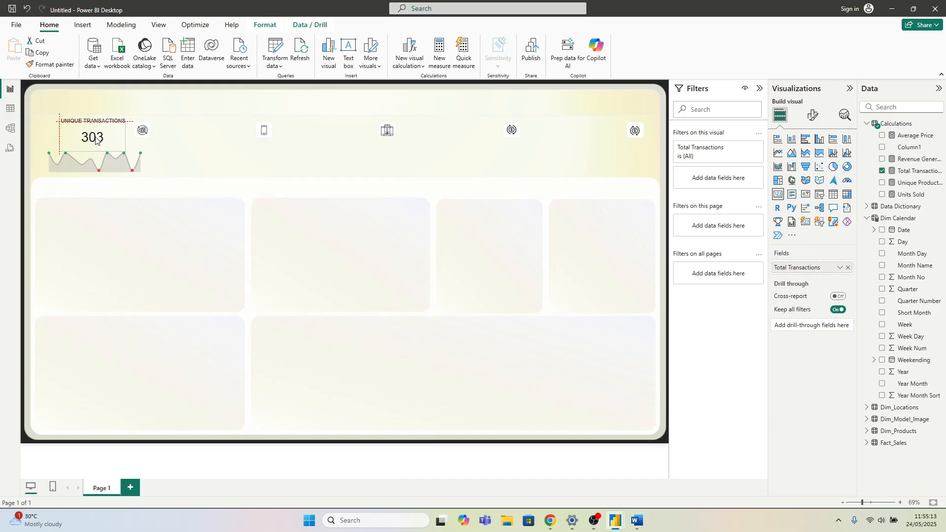
drag(95, 141, 95, 136)
click(172, 241)
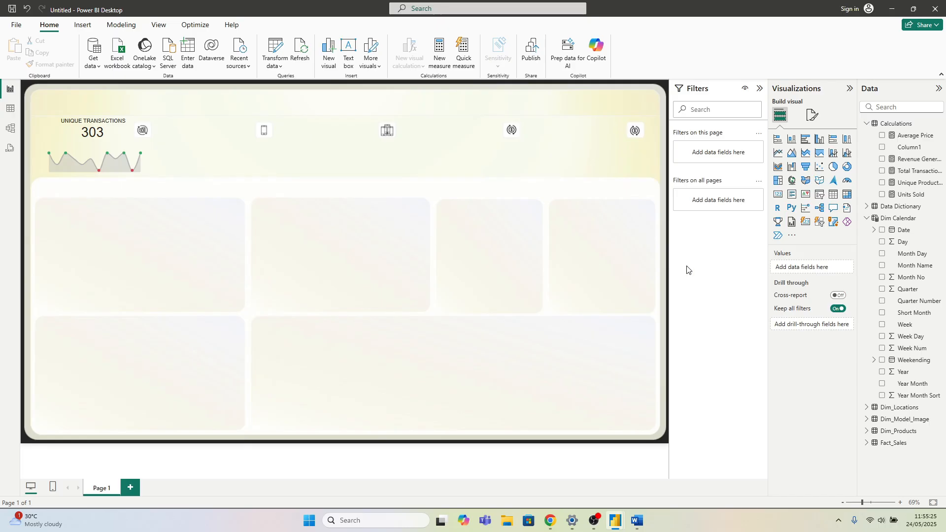
Step: Add a Short Month slicer from Dim Calendar near the middle of the page and open its formatting options
click(819, 198)
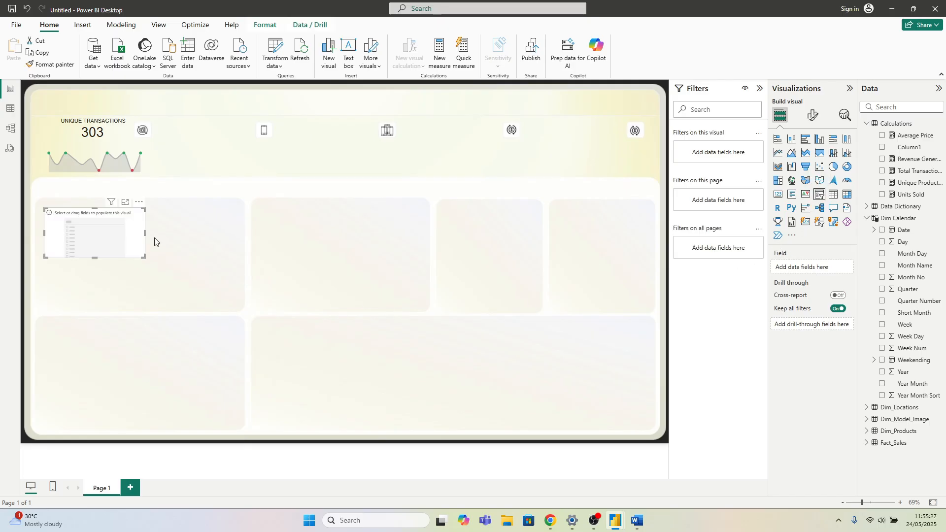
drag(148, 241, 526, 263)
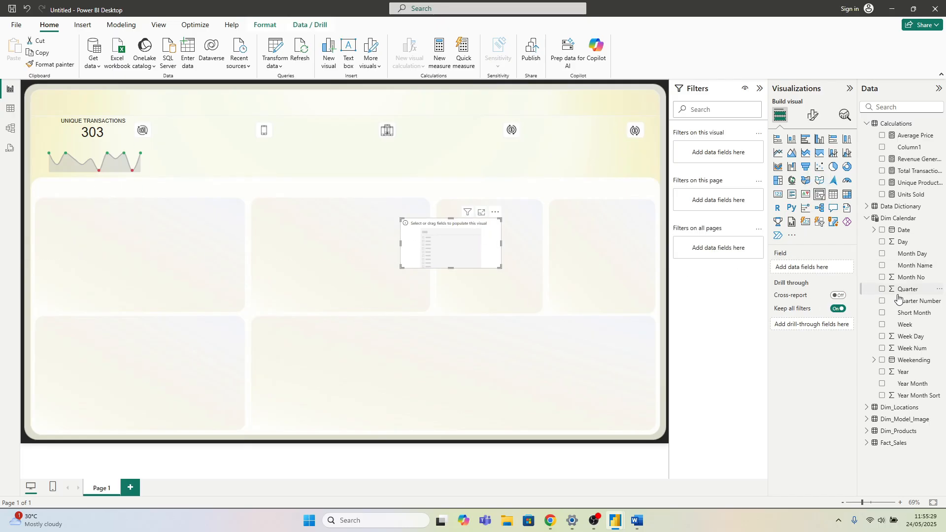
click(882, 313)
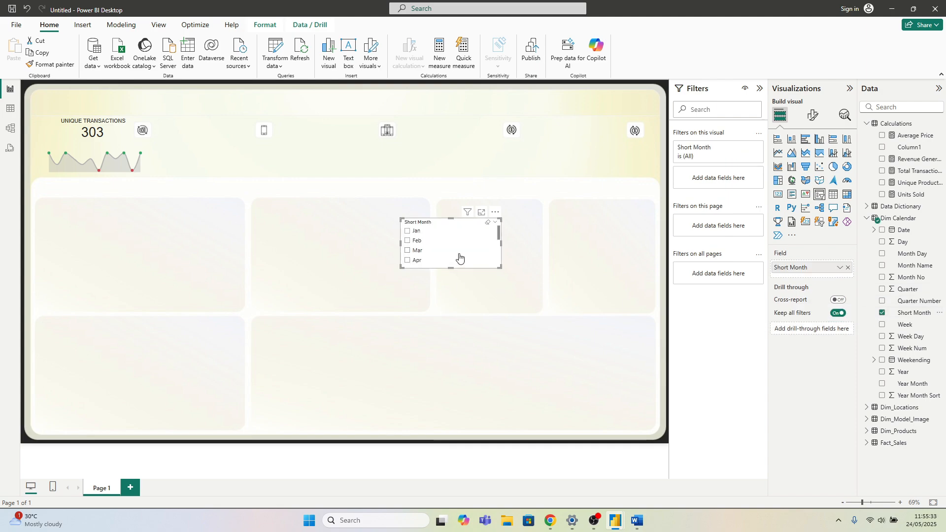
click(811, 117)
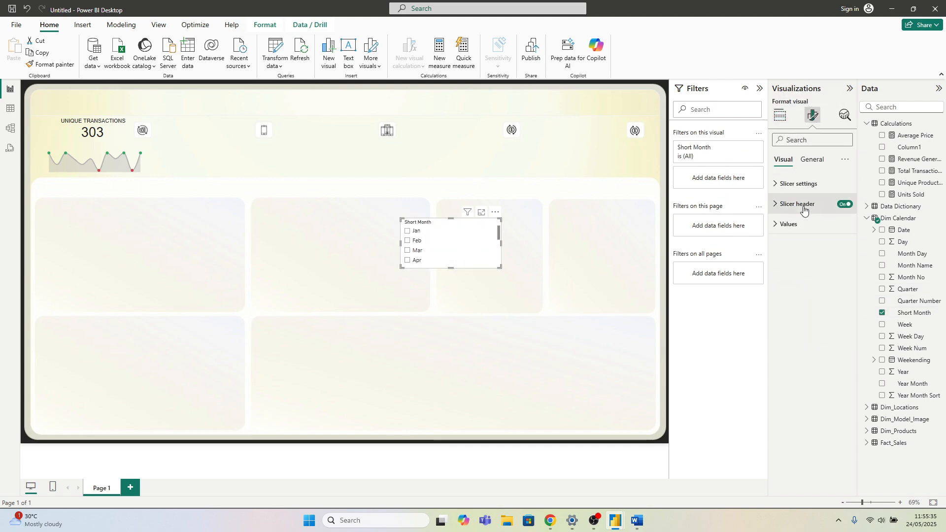
Step: Set the Short Month slicer's style to Dropdown
click(799, 184)
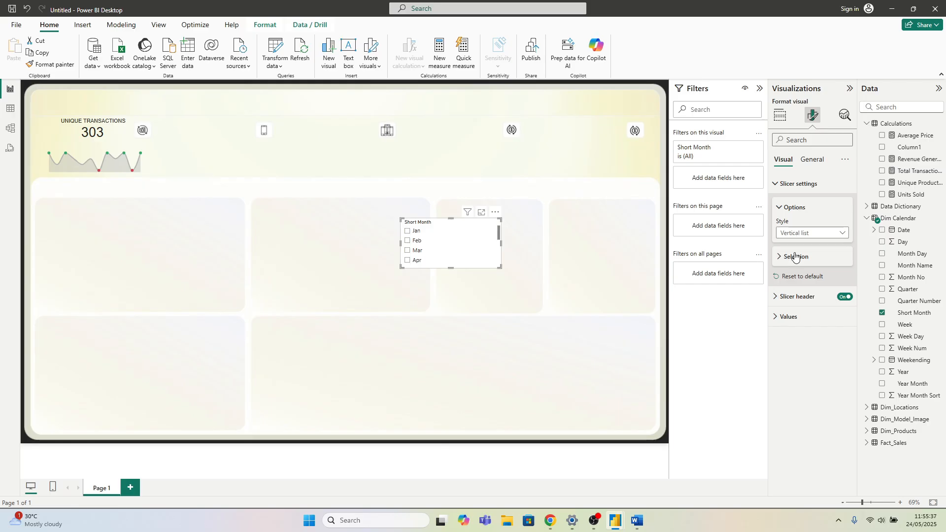
click(791, 254)
click(795, 235)
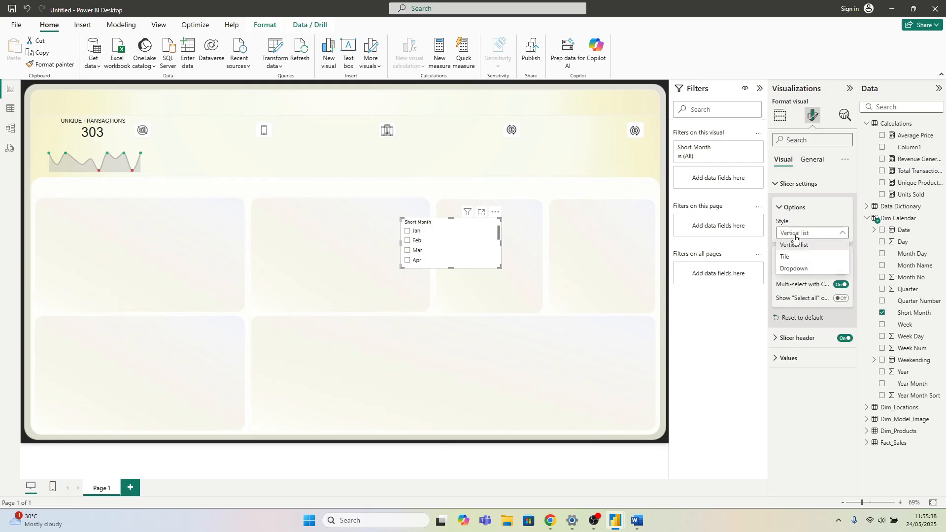
click(793, 269)
Step: Filter the page to Feb with the Short Month slicer to test its effect on the card and area chart
click(428, 235)
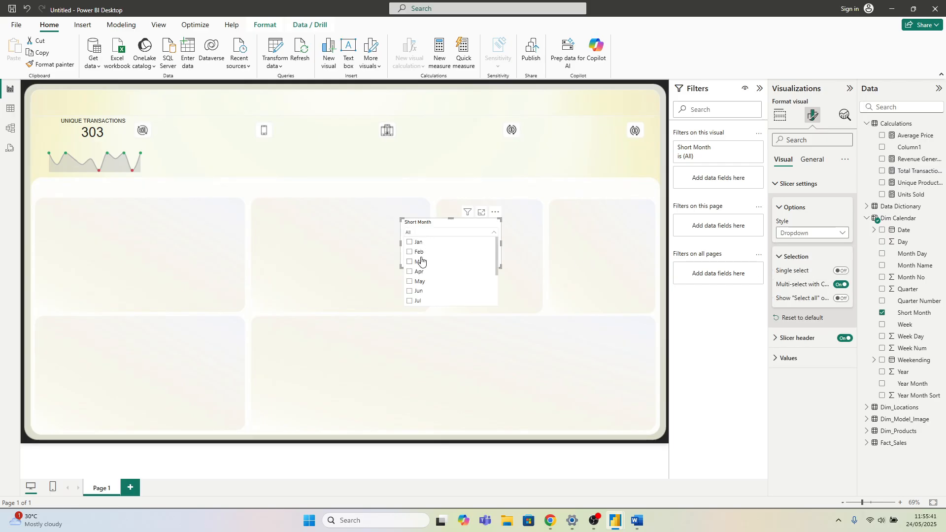
click(419, 253)
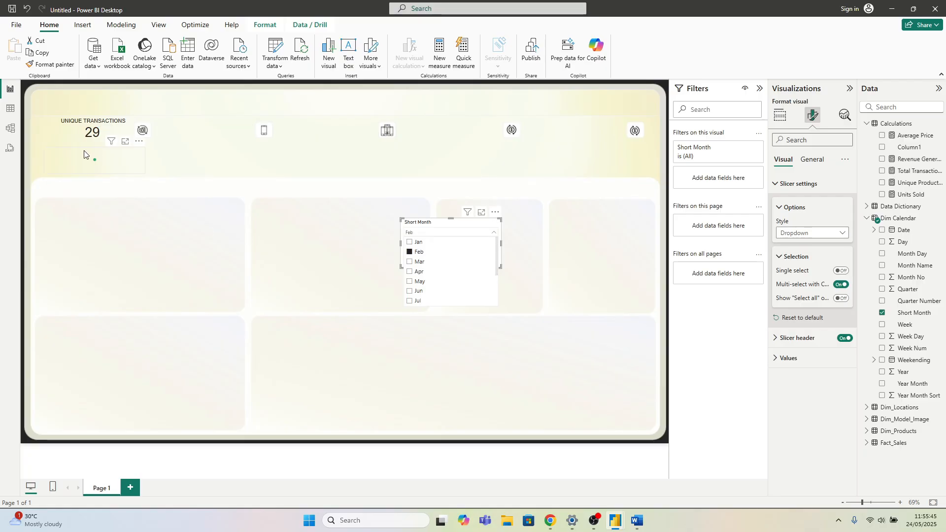
click(420, 224)
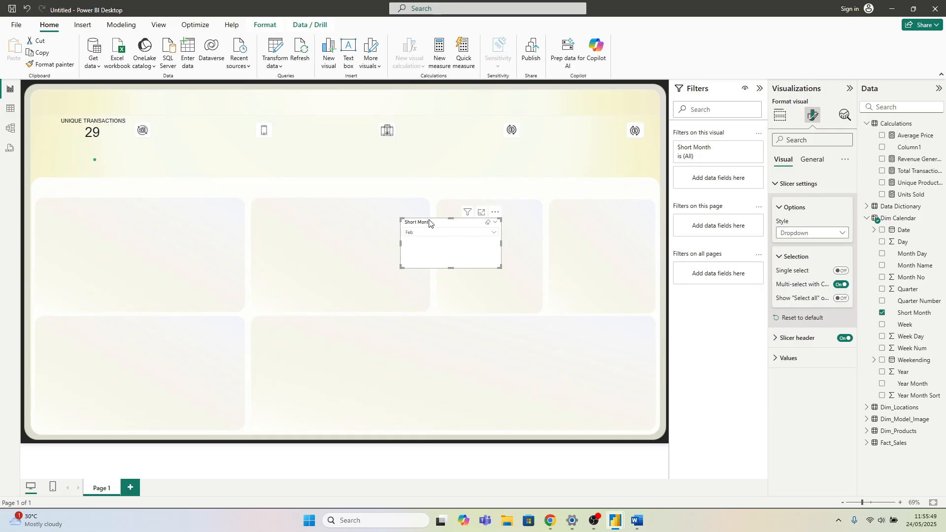
Step: Edit the Short Month slicer's interactions so it has no effect on the area chart under UNIQUE TRANSACTIONS, and leave interaction editing
click(265, 24)
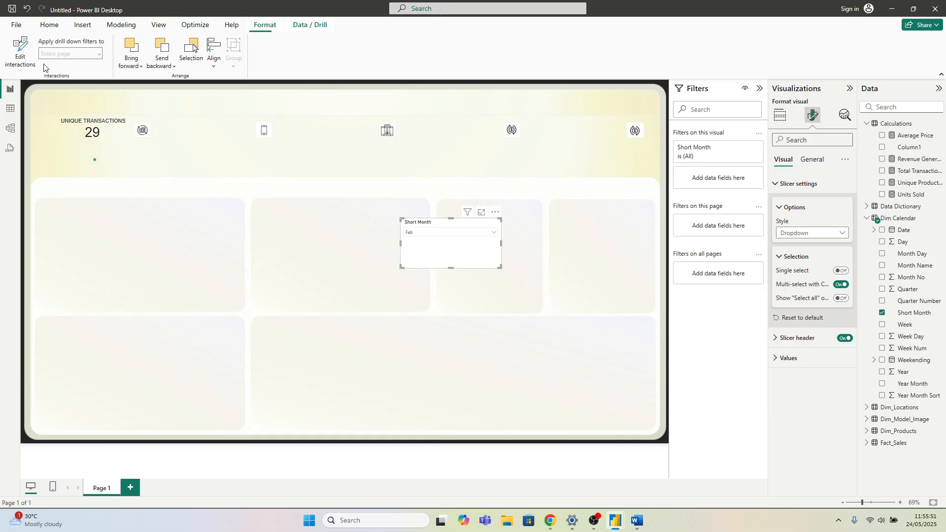
click(20, 51)
click(135, 141)
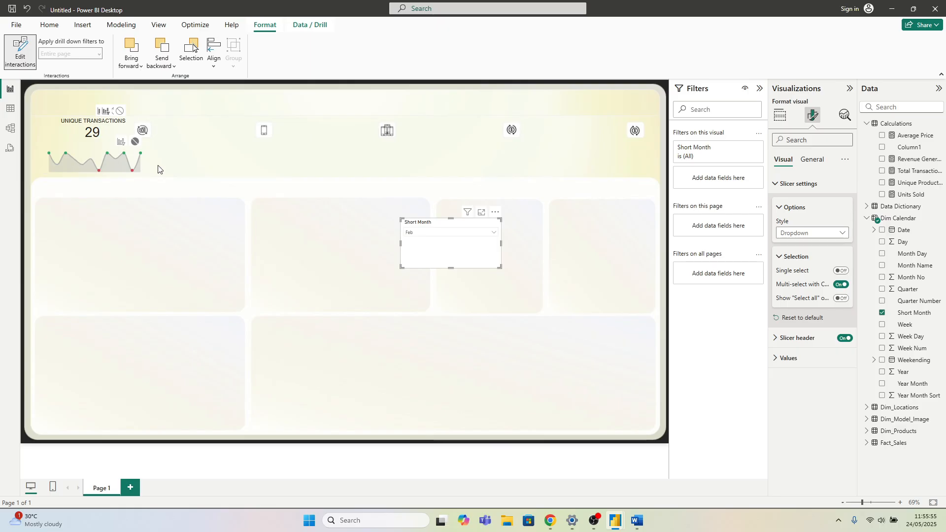
click(301, 268)
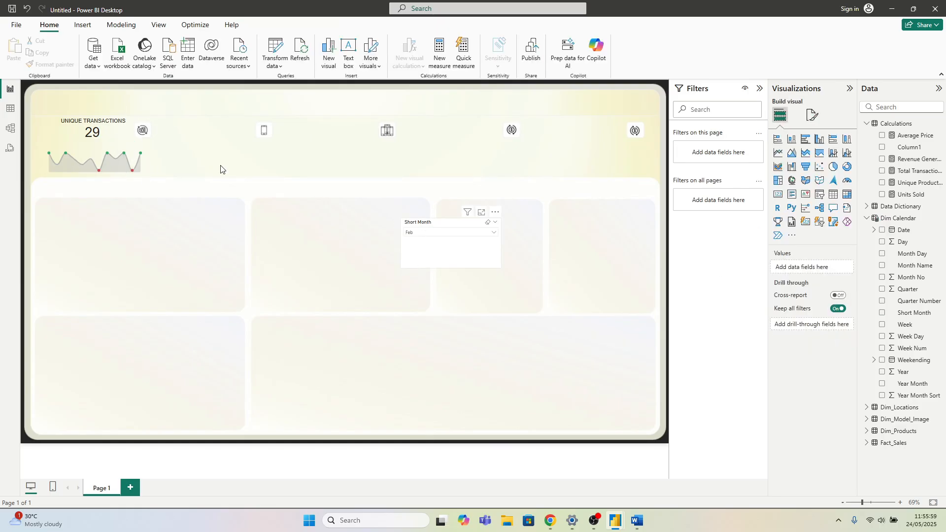
click(270, 26)
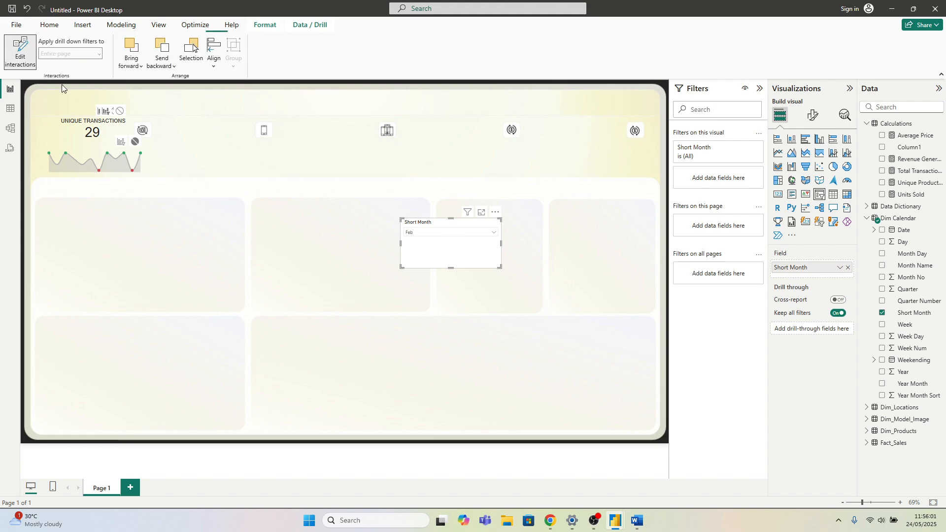
click(20, 51)
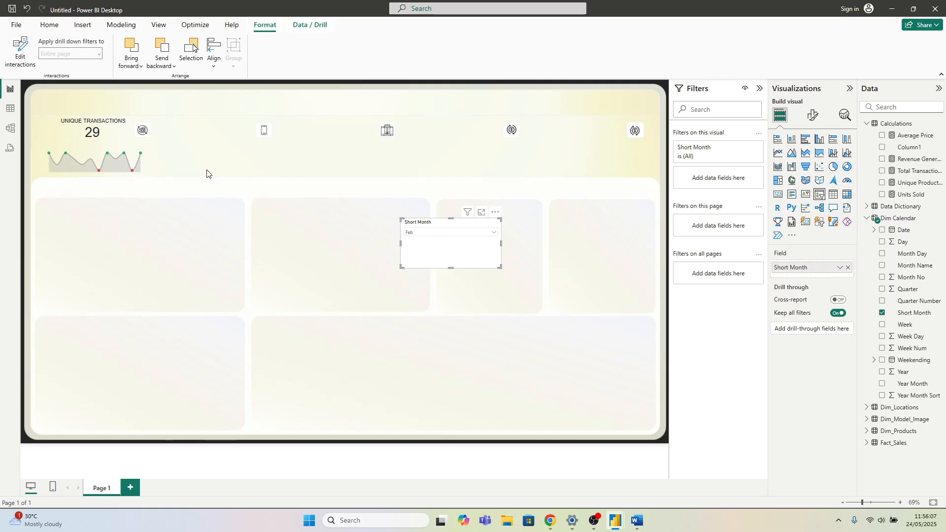
click(397, 310)
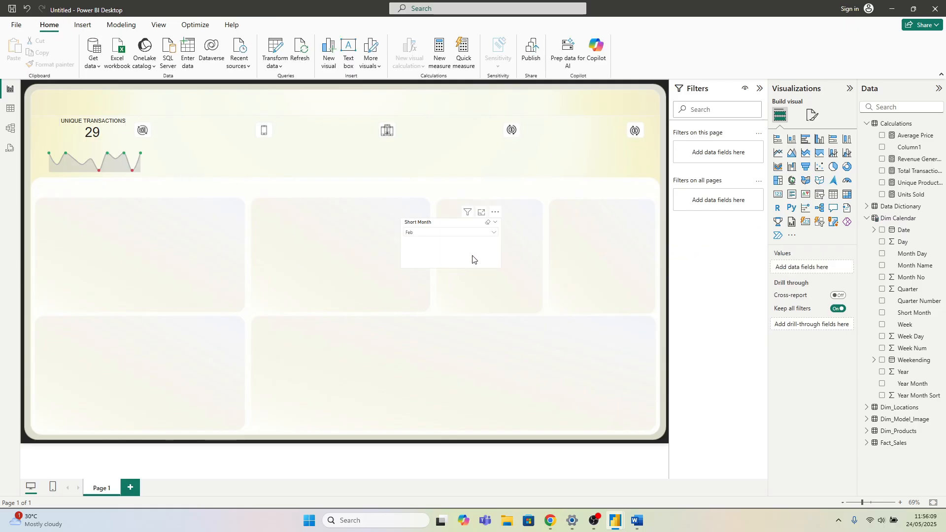
Step: Shrink the Short Month slicer, move it just below the page's yellow header band, and clear its Feb selection
click(500, 268)
drag(500, 268, 297, 190)
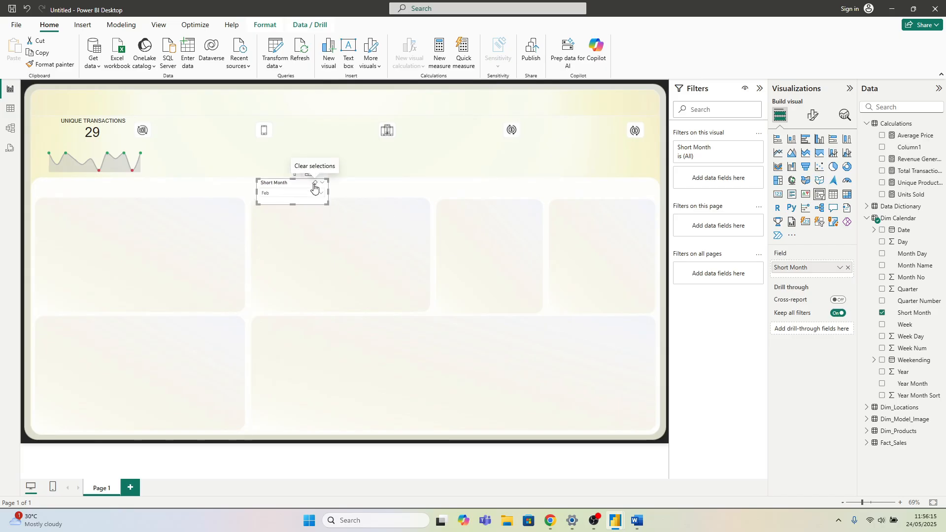
click(314, 186)
click(302, 247)
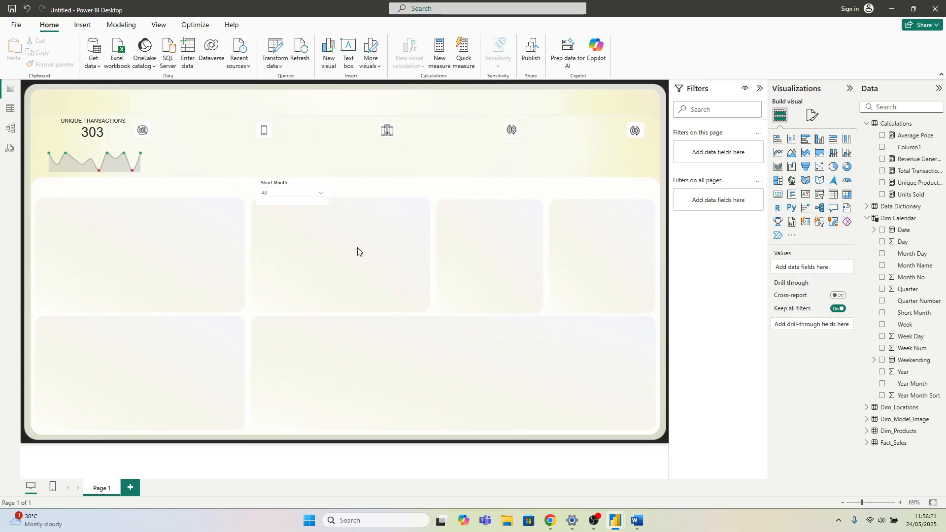
Step: Duplicate the Total Transactions card and place the copy beside the phone icon in the header band
click(112, 140)
key(ctrl+c)
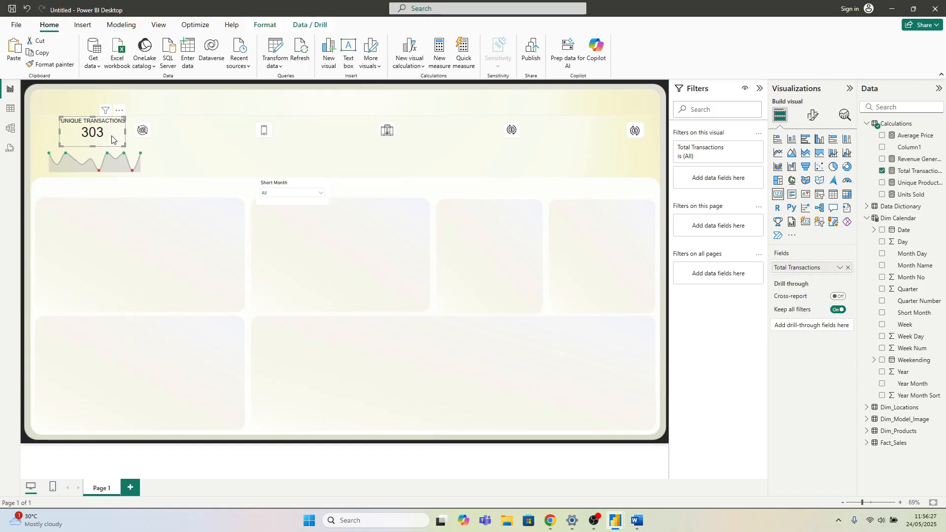
key(ctrl+v)
drag(114, 140, 219, 142)
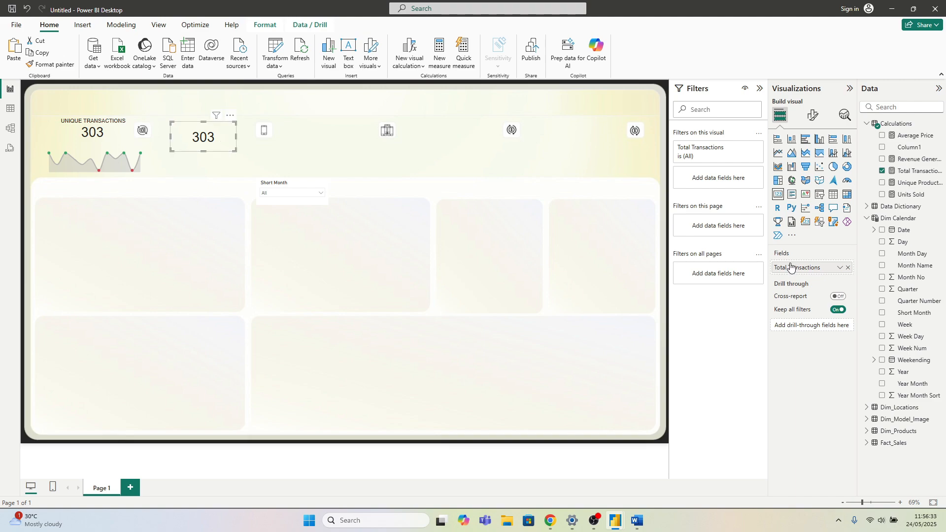
Step: Replace the copied card's Total Transactions field with the Unique Product Sold measure
click(848, 268)
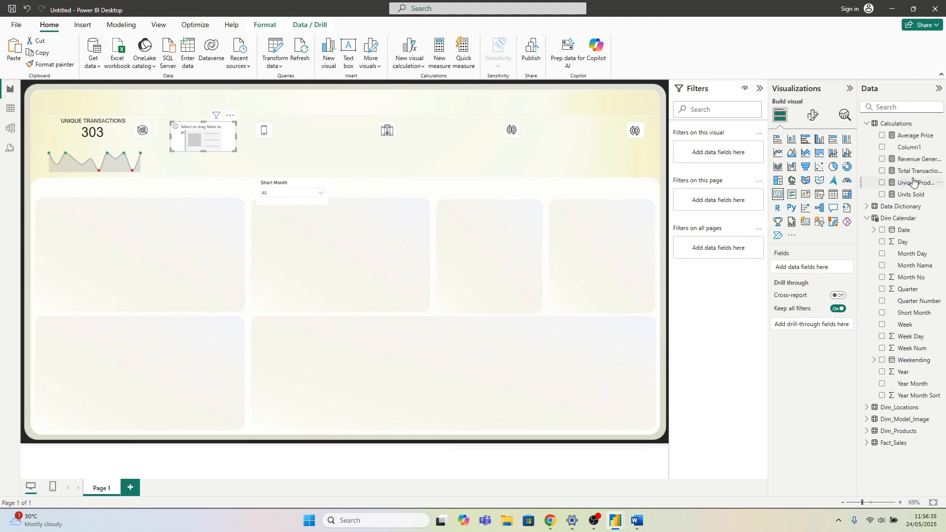
drag(915, 185, 814, 271)
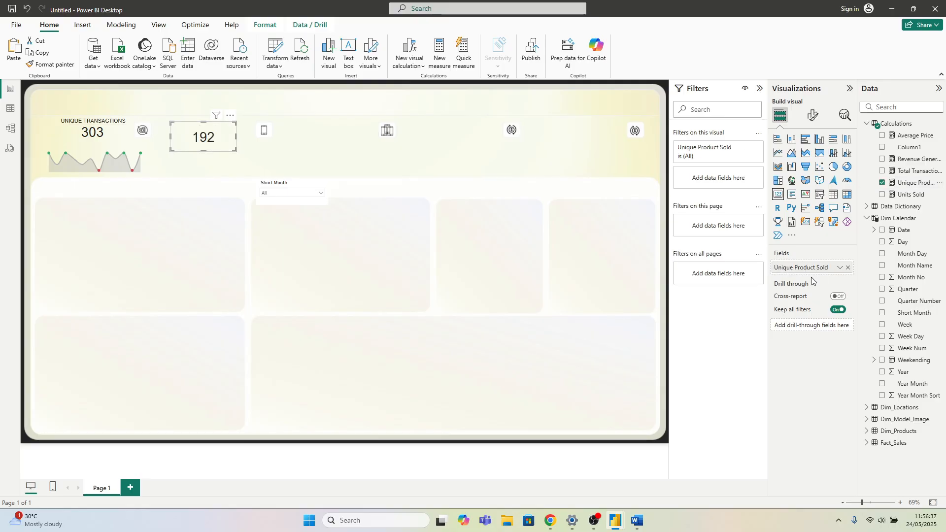
click(140, 204)
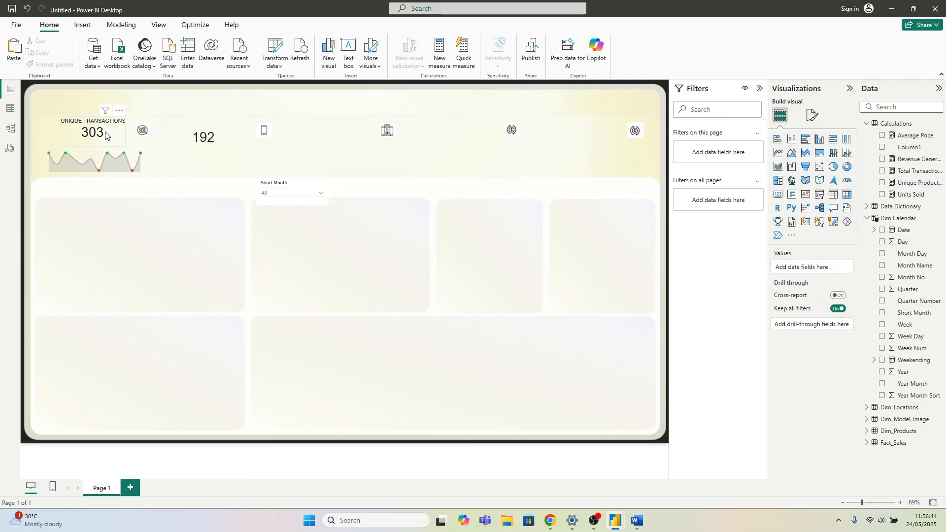
Step: Duplicate the UNIQUE TRANSACTIONS text box and place the copy above the Unique Product Sold card
click(121, 121)
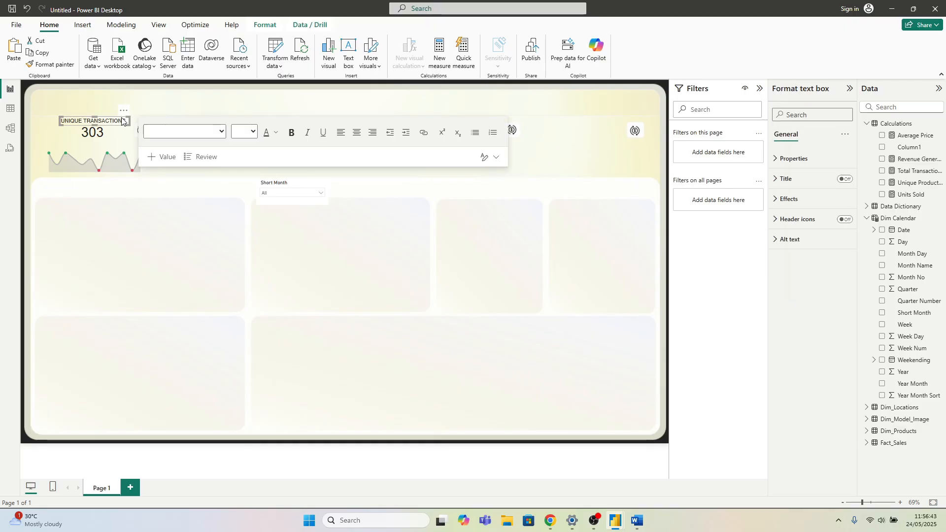
key(ctrl+v)
drag(128, 115, 236, 114)
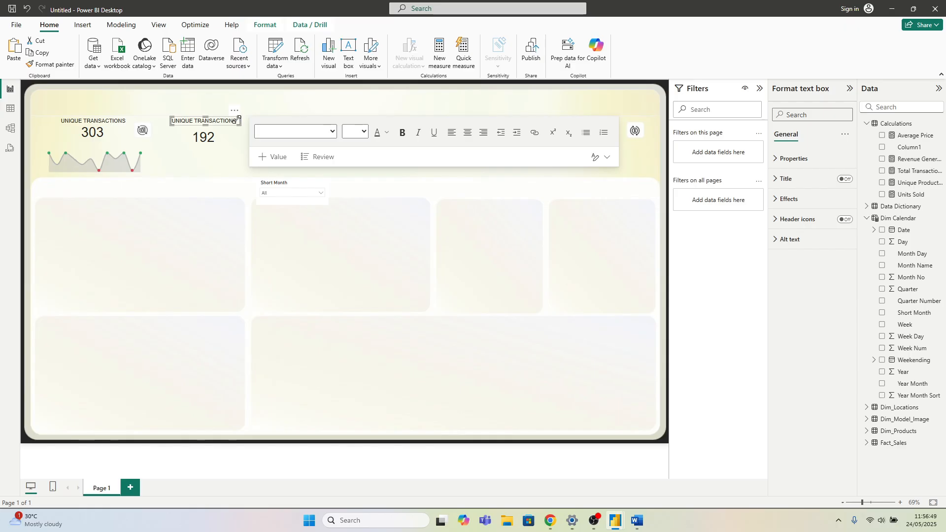
Step: Change the copied label's text to "UNIQUE PRODUCT SOLD"
click(234, 121)
key(BackSpace)
key(BackSpace)
key(BackSpace)
key(BackSpace)
key(BackSpace)
key(BackSpace)
key(BackSpace)
key(BackSpace)
text(PRO)
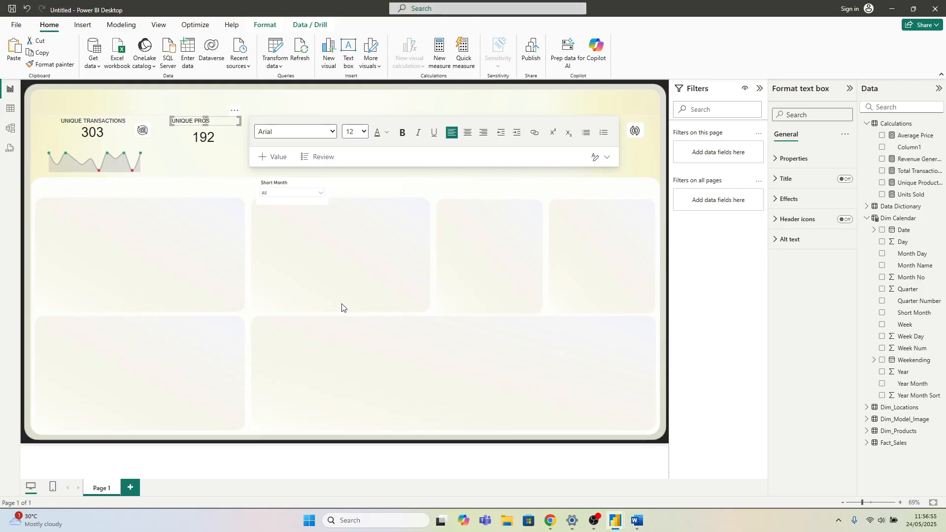
text(DUCT)
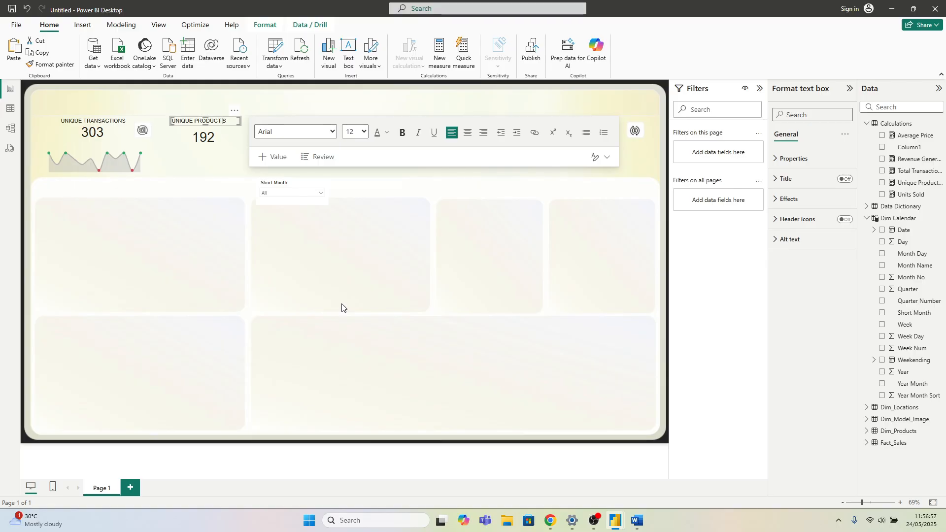
text( SOLD)
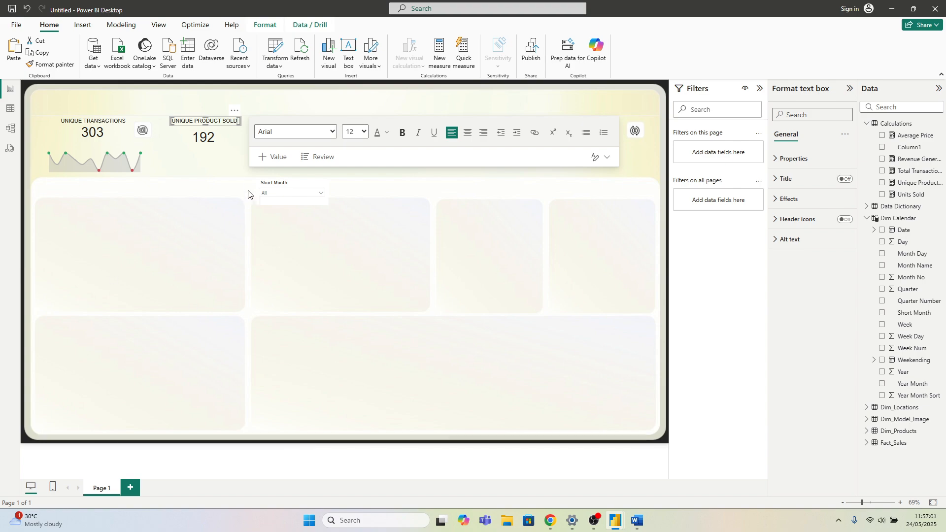
click(213, 153)
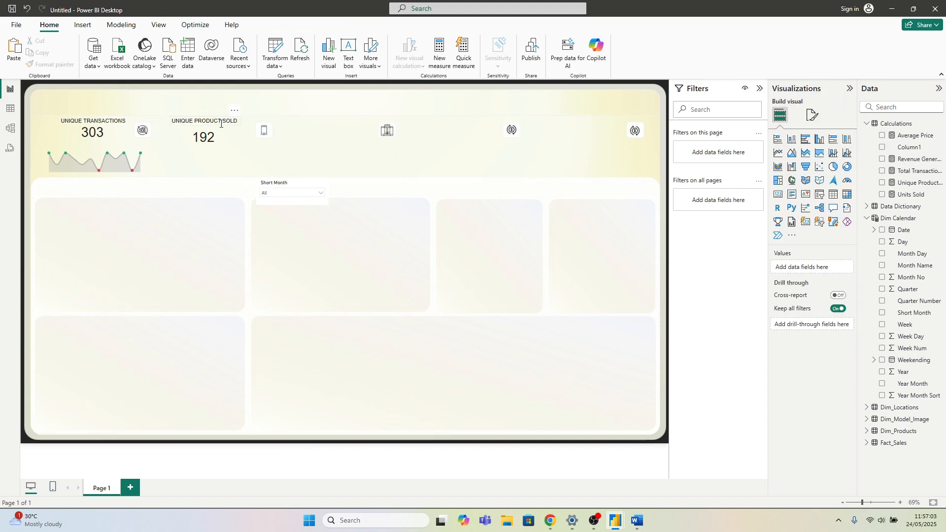
Step: Correct the copied label to "UNIQUE PRODUCTS SOLD" and widen its text box so it fits on one line
click(222, 137)
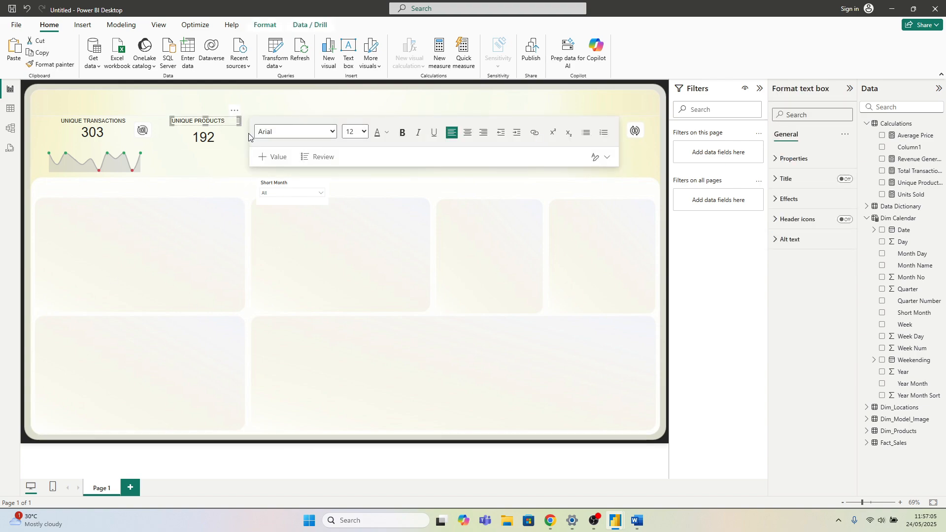
drag(240, 121, 250, 121)
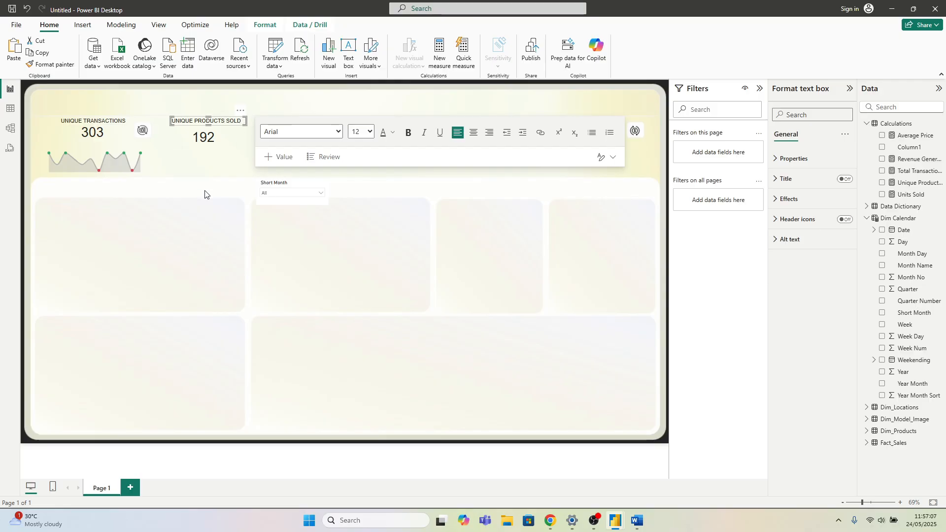
click(213, 170)
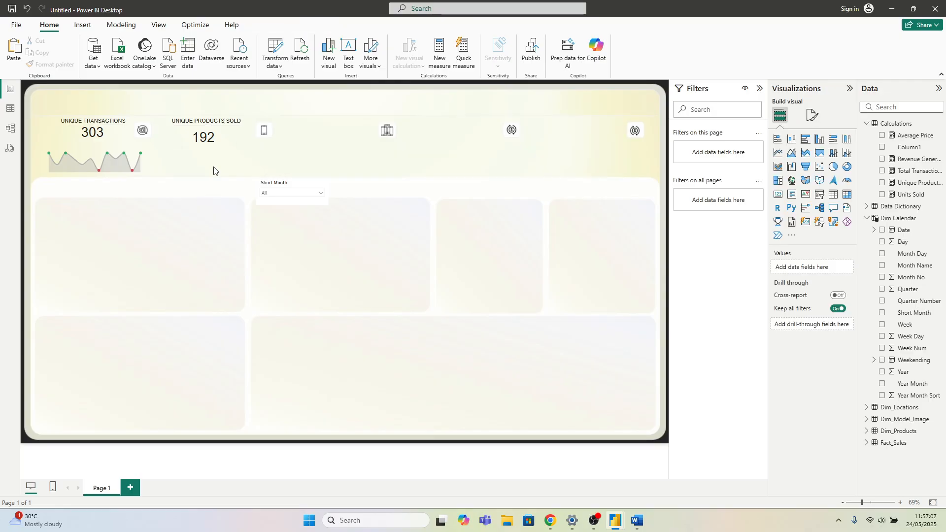
Step: Duplicate the transactions area chart beneath the UNIQUE PRODUCTS SOLD card and replace its Y-axis field with Unique Product Sold
click(144, 170)
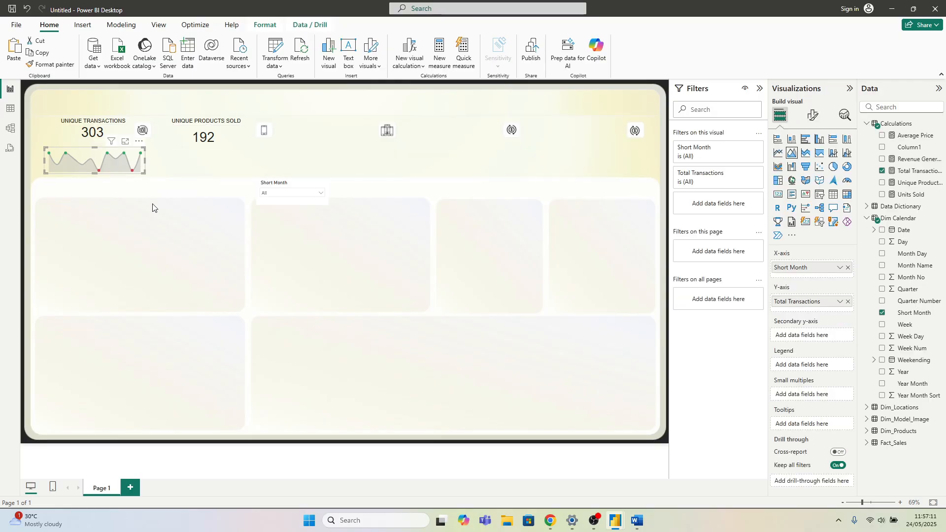
key(ctrl+v)
drag(142, 148, 250, 142)
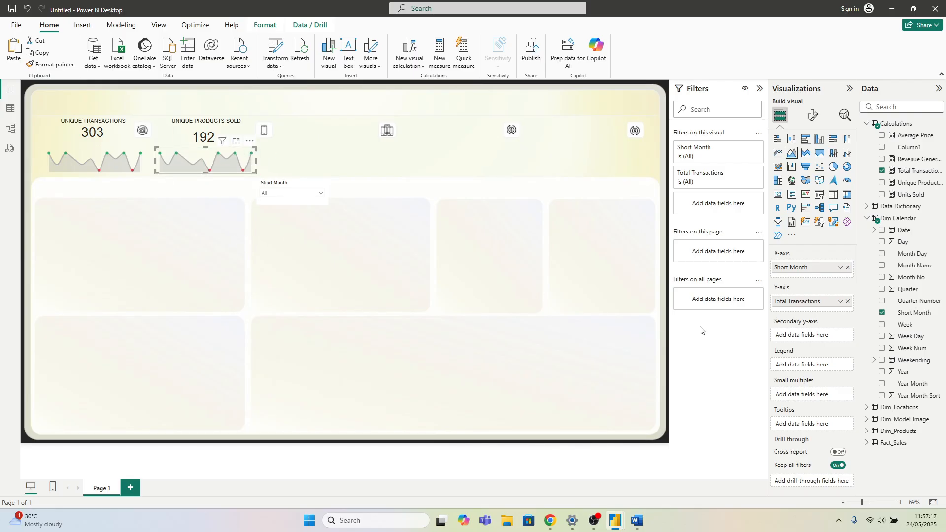
click(847, 302)
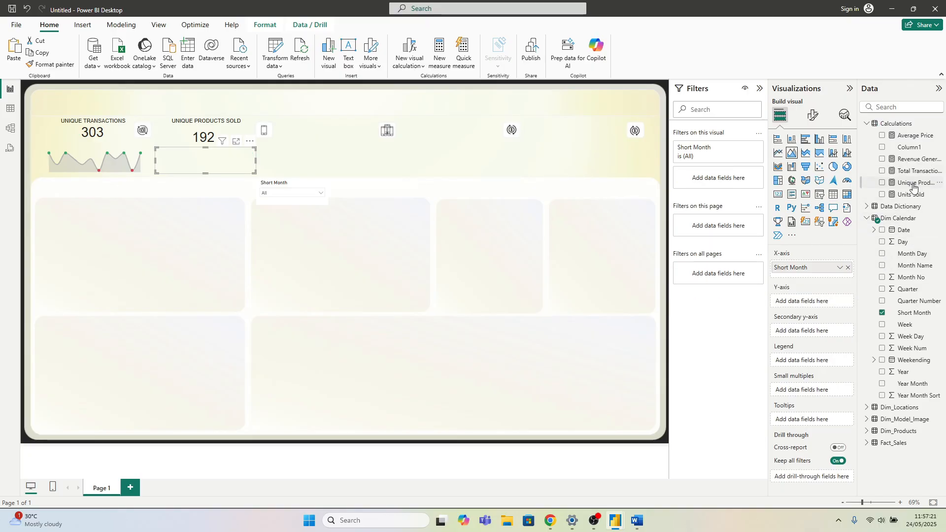
drag(913, 186, 816, 306)
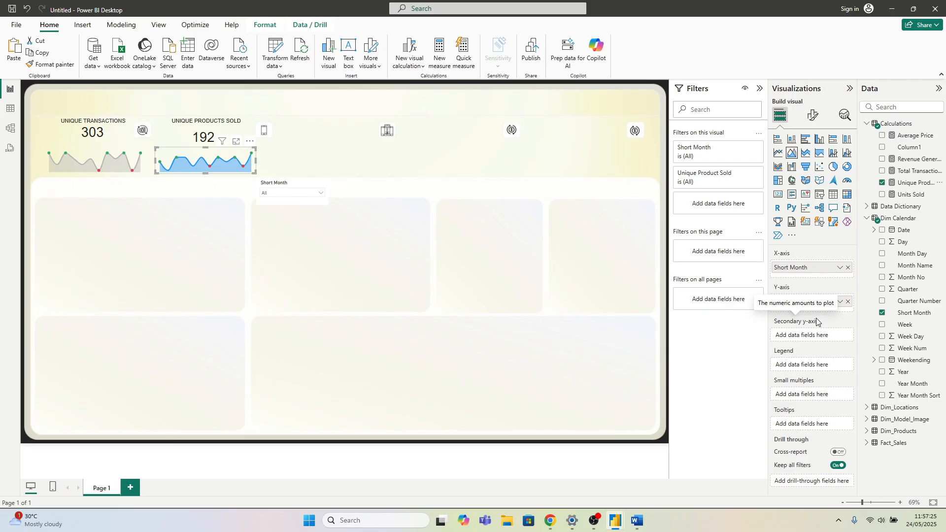
Step: Examine the line formatting settings of the area chart under UNIQUE PRODUCTS SOLD
click(812, 117)
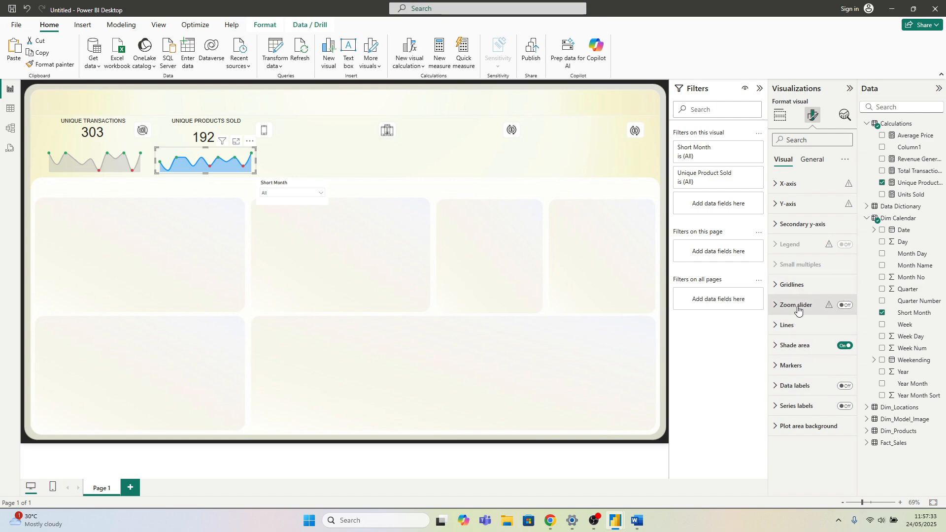
click(787, 325)
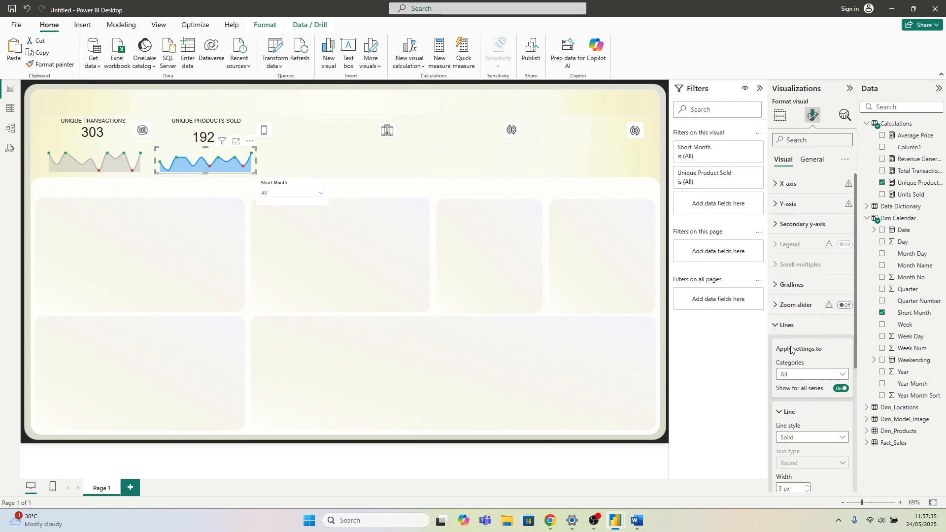
scroll(813, 345, down, 3)
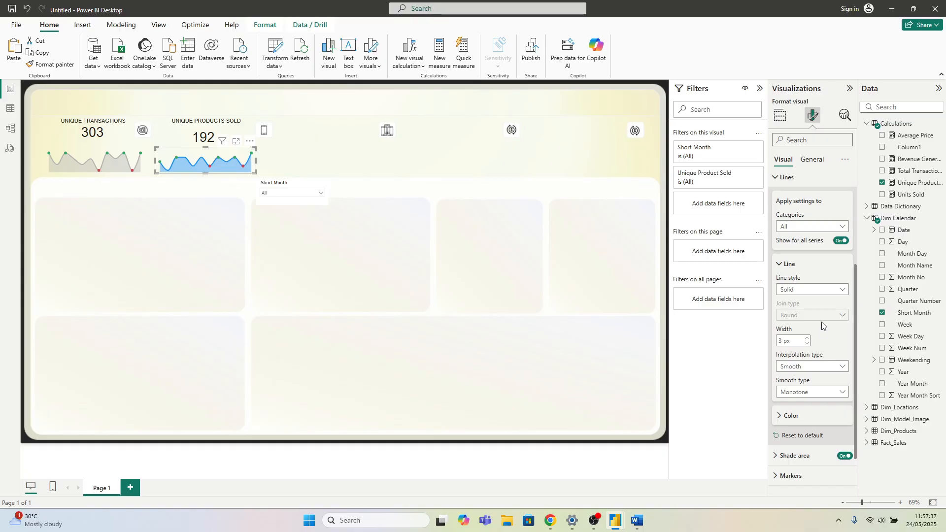
click(788, 177)
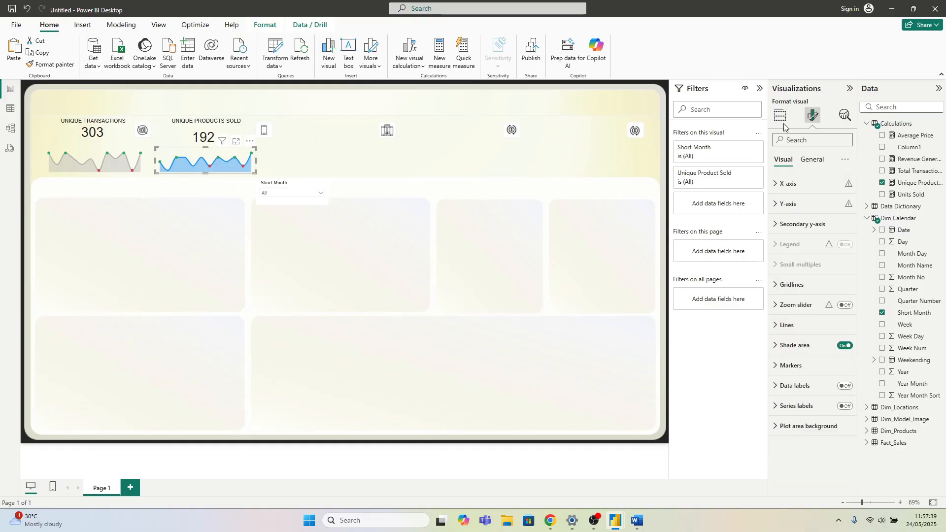
Step: Convert the area chart under UNIQUE PRODUCTS SOLD to a clustered column chart and show its column formatting settings
click(780, 115)
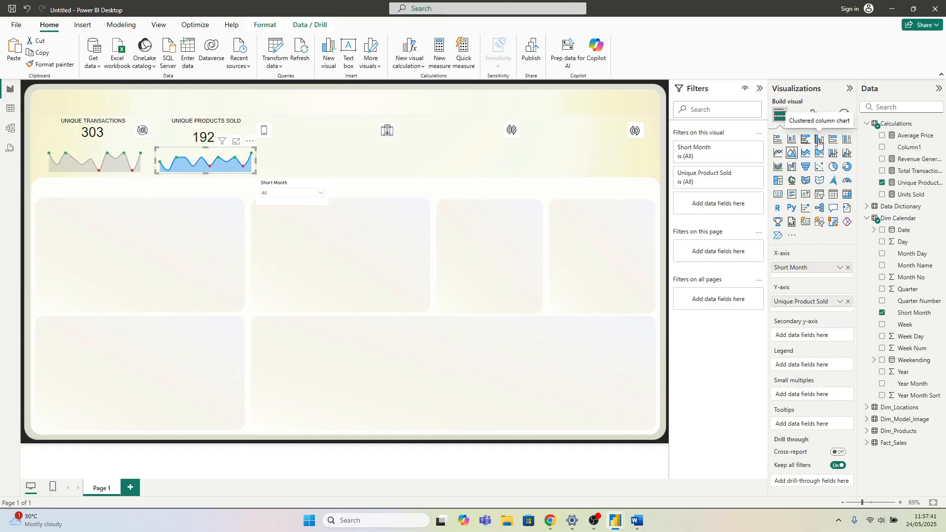
click(819, 140)
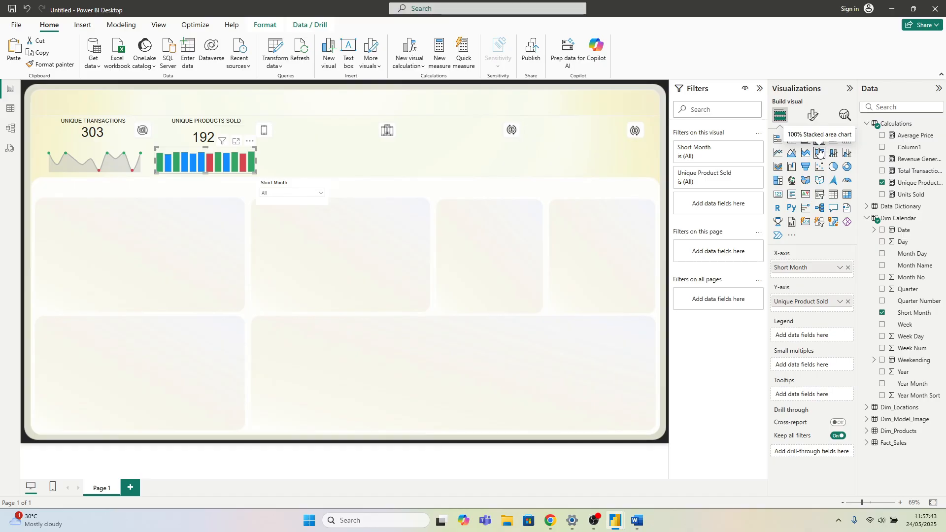
click(812, 116)
click(788, 305)
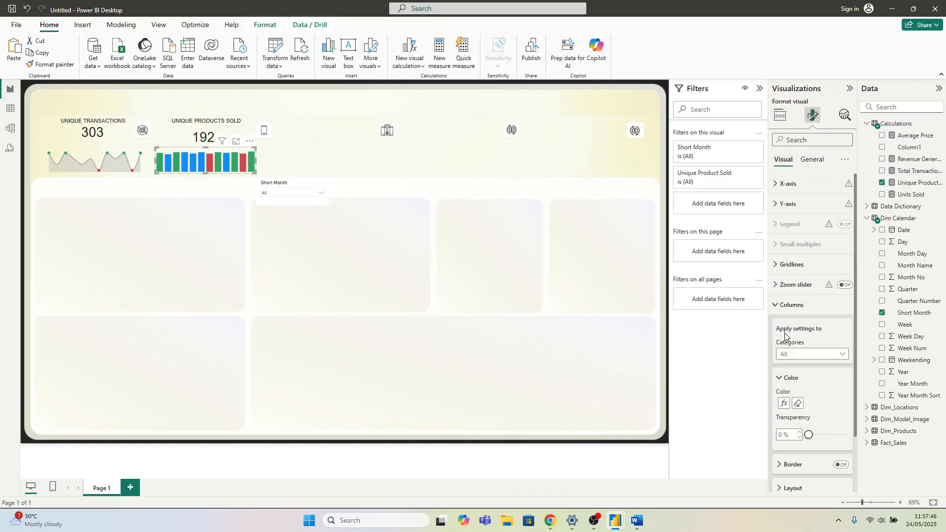
Step: Base the column color rules on the Unique Product Sold measure from the Calculations table and apply them
click(784, 403)
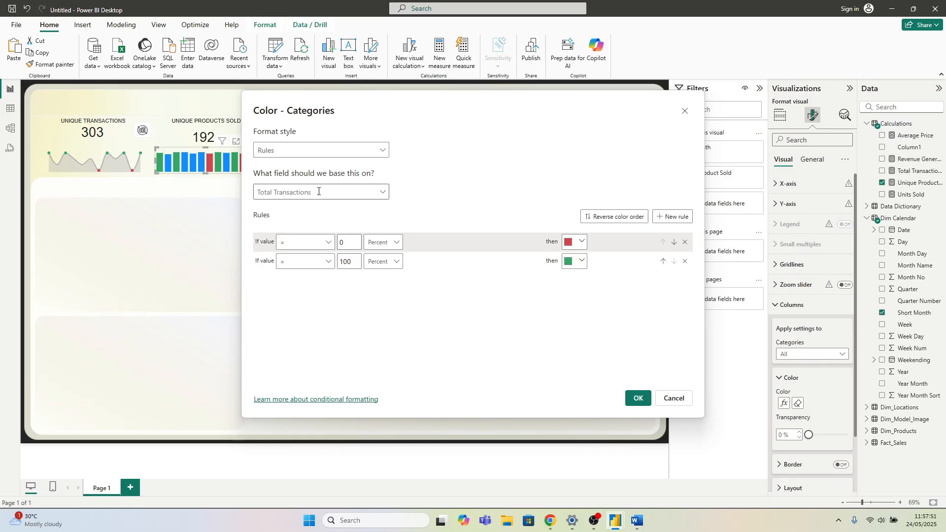
click(385, 194)
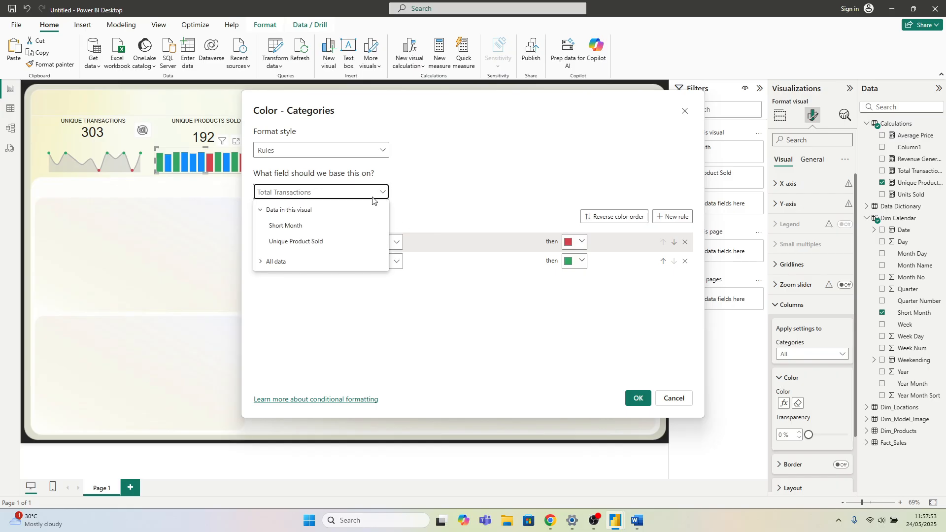
click(260, 265)
click(275, 276)
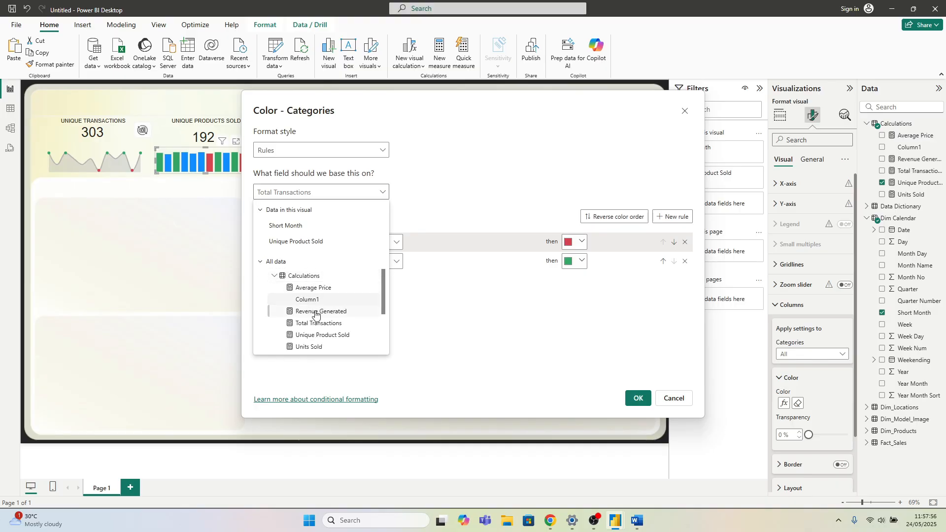
click(324, 336)
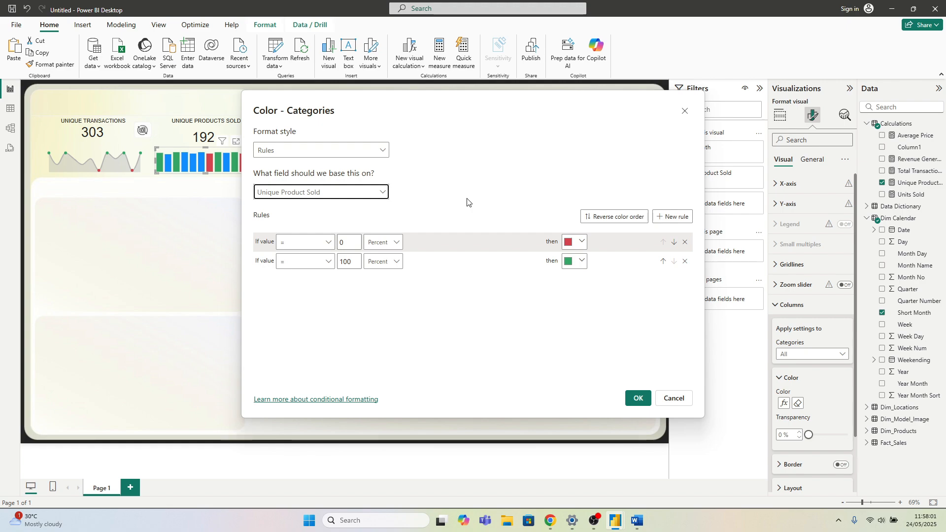
click(638, 400)
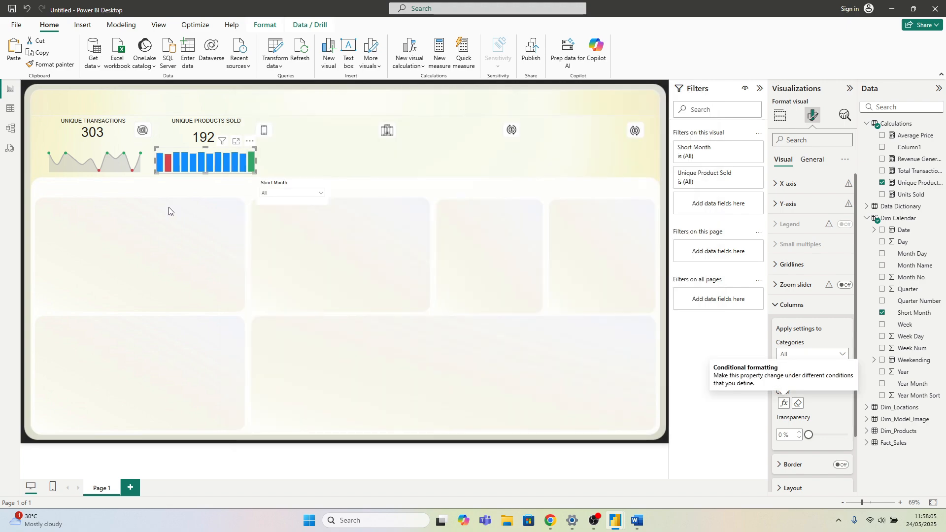
Step: Convert the column chart under UNIQUE PRODUCTS SOLD back to an area chart
click(92, 154)
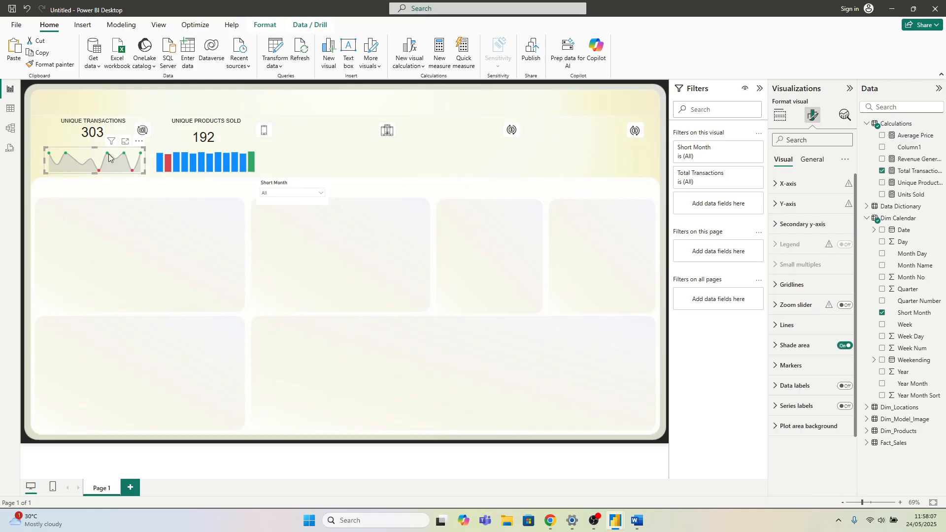
click(244, 152)
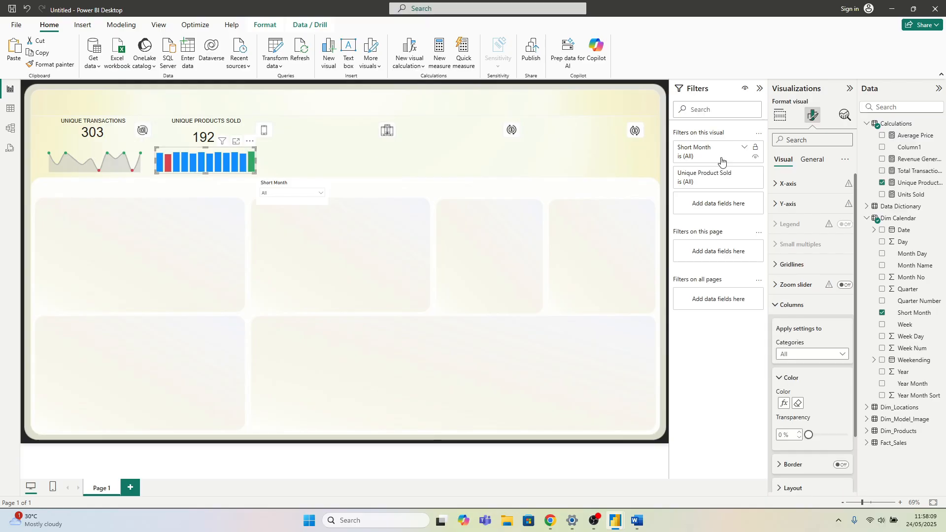
click(780, 116)
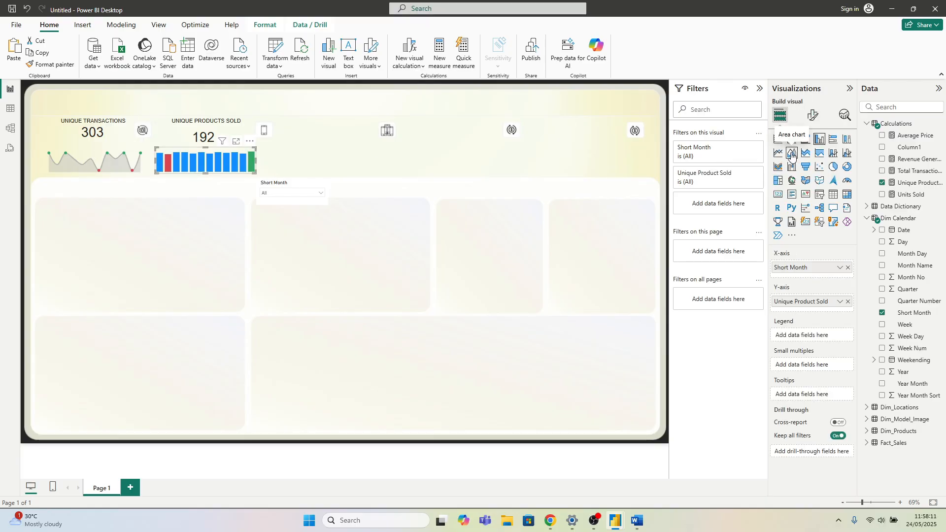
click(791, 153)
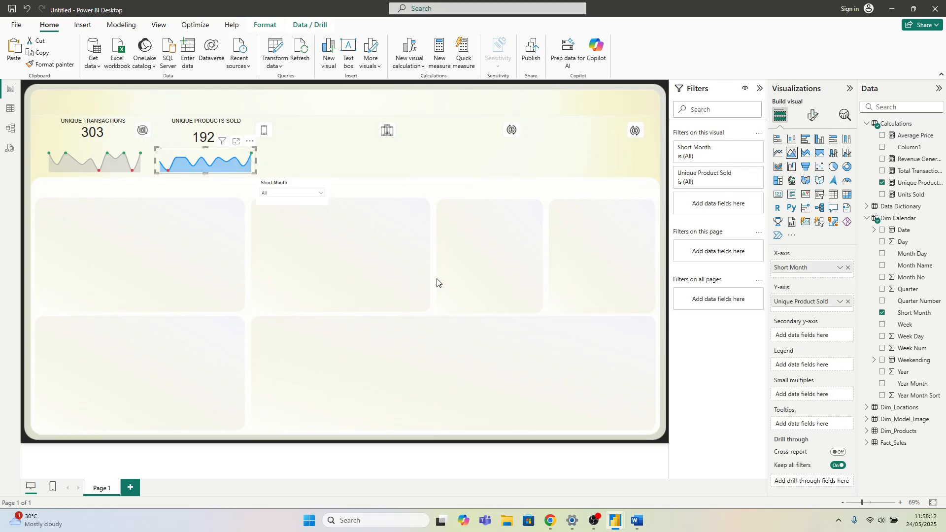
click(237, 239)
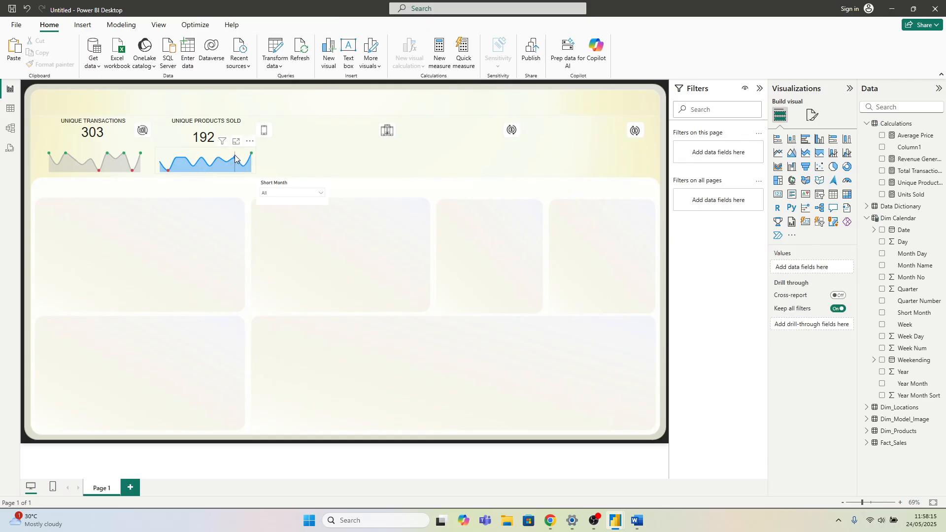
Step: Set the line color of the UNIQUE PRODUCTS SOLD area chart to the light gray used recently
click(812, 115)
click(796, 329)
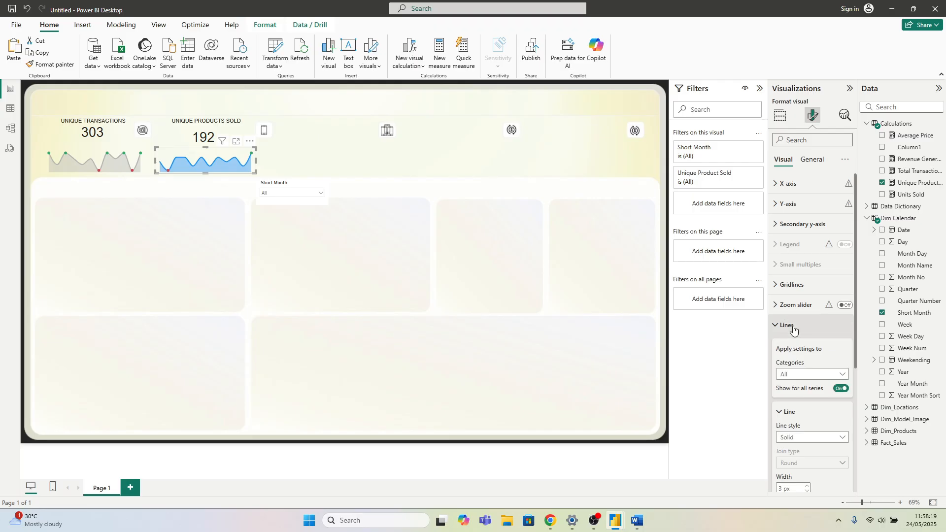
click(784, 323)
click(782, 323)
scroll(793, 366, down, 5)
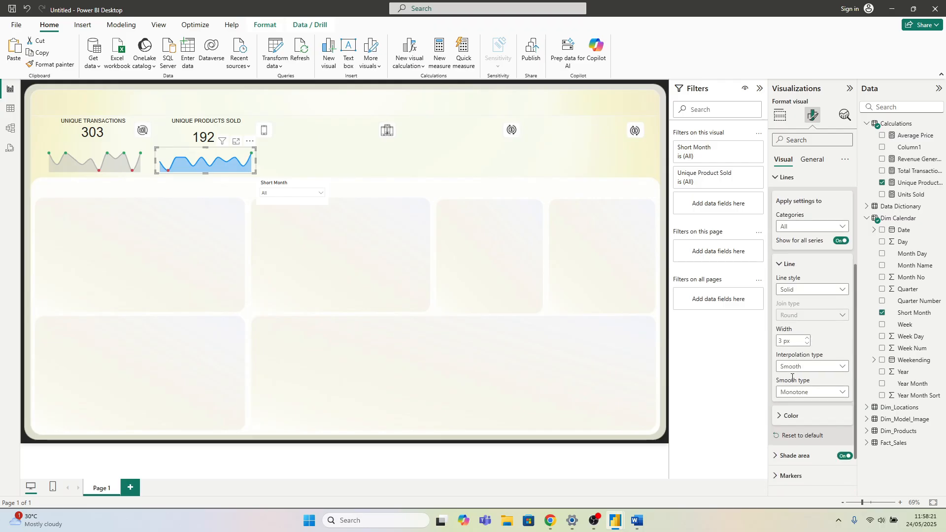
click(787, 386)
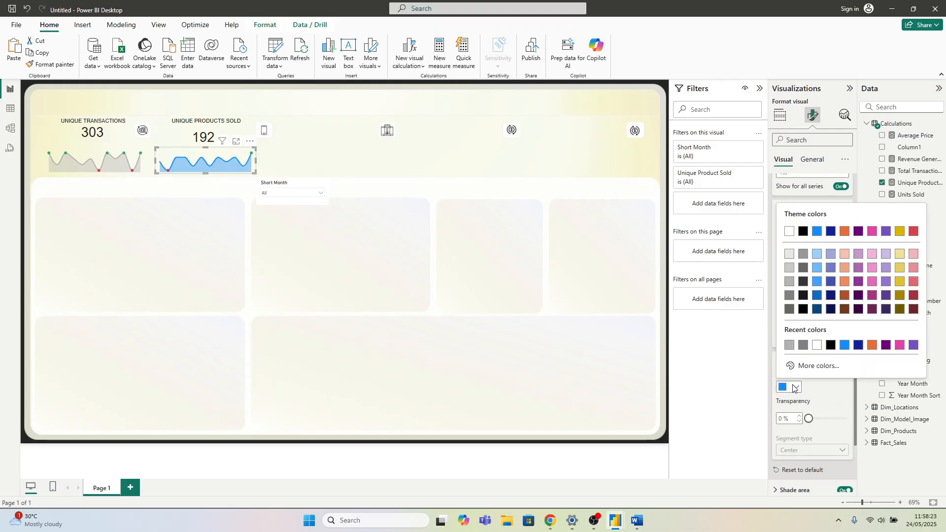
click(789, 344)
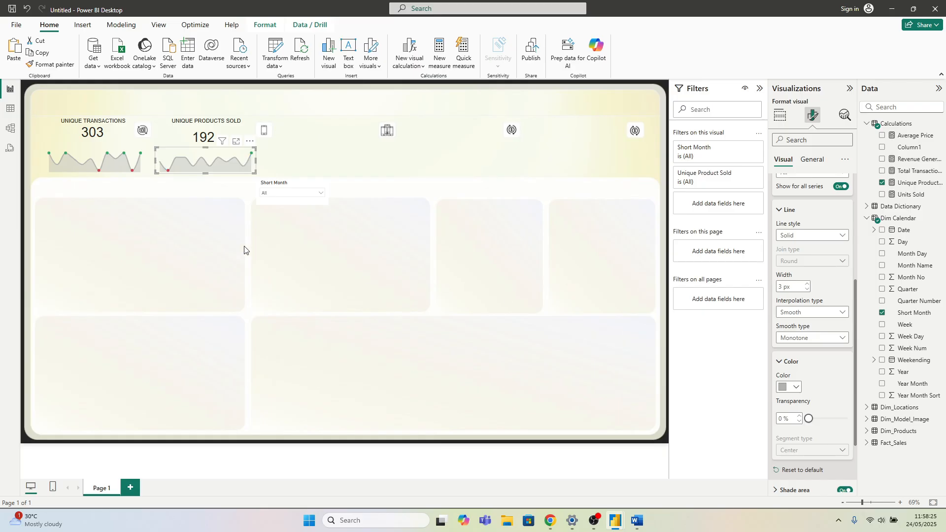
click(220, 217)
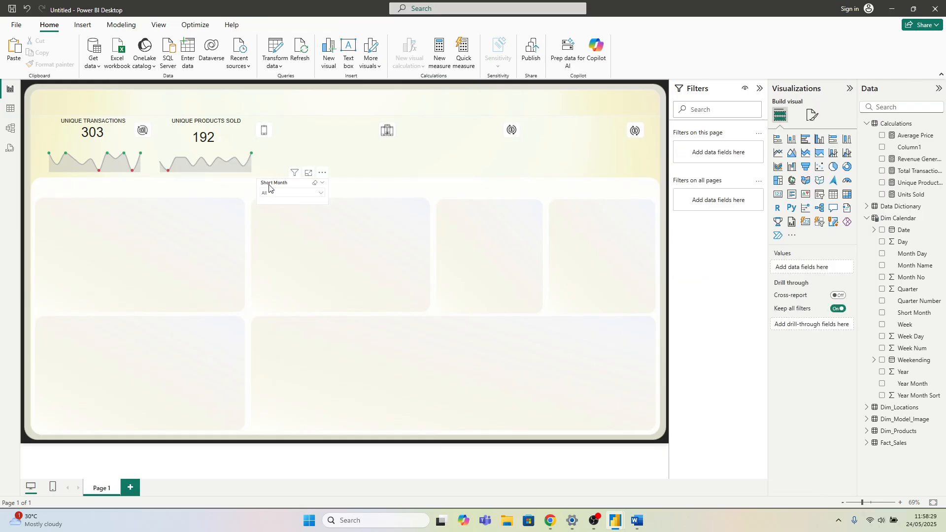
Step: Move the Short Month slicer down into the second upper panel and stop it from filtering the UNIQUE PRODUCTS SOLD area chart
drag(296, 187, 366, 211)
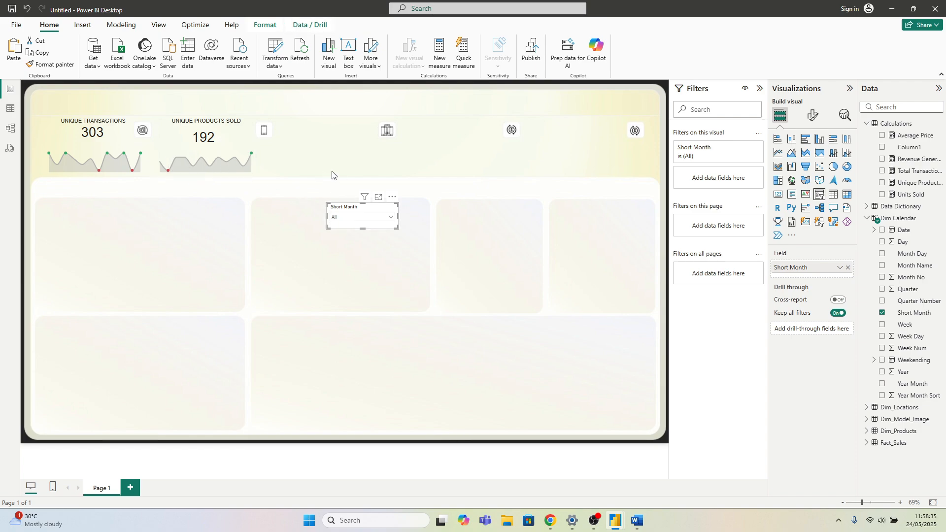
click(260, 30)
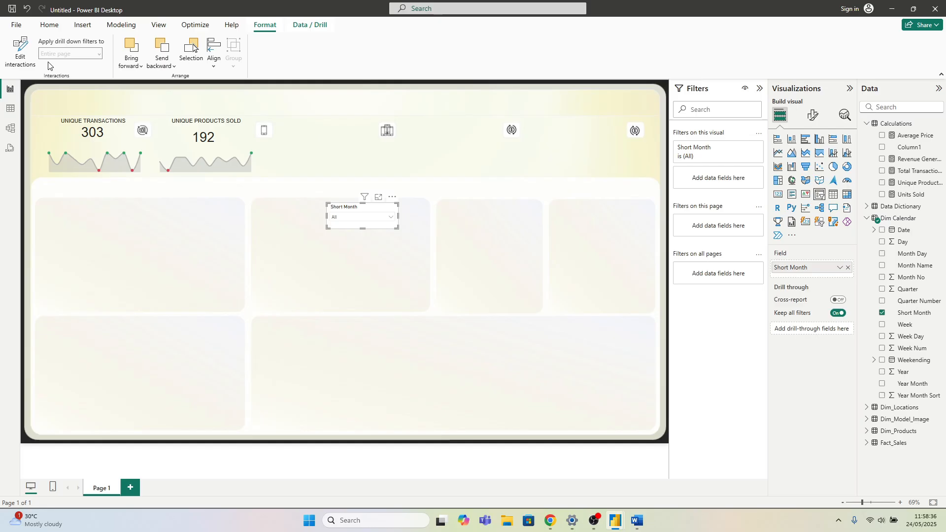
click(20, 52)
click(246, 142)
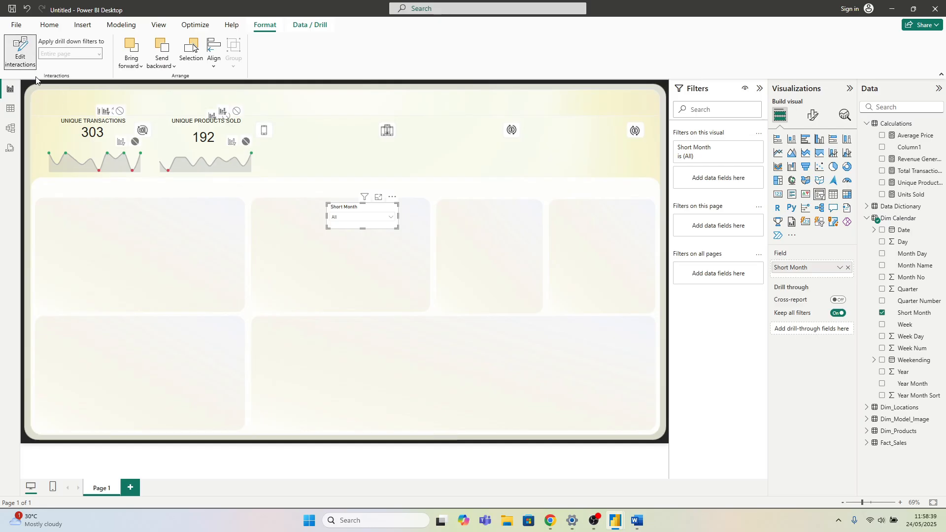
click(19, 51)
click(367, 242)
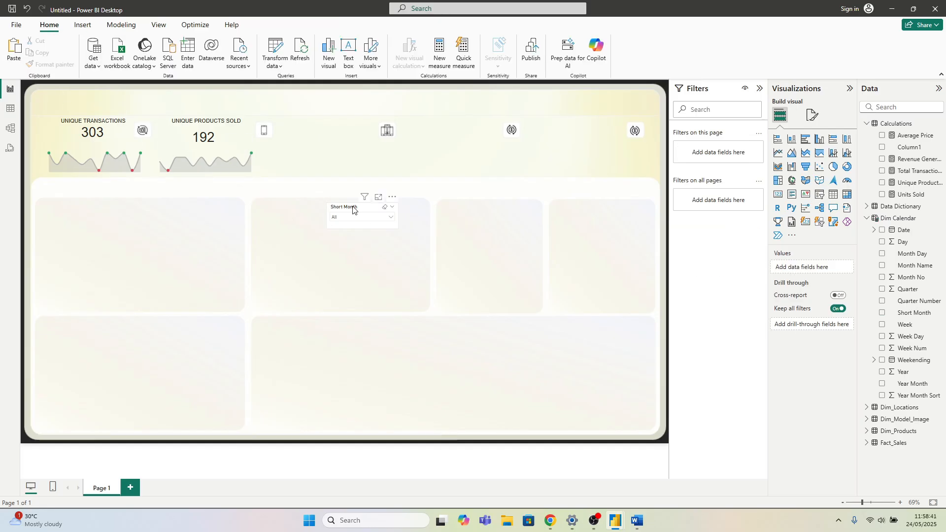
drag(352, 209, 377, 249)
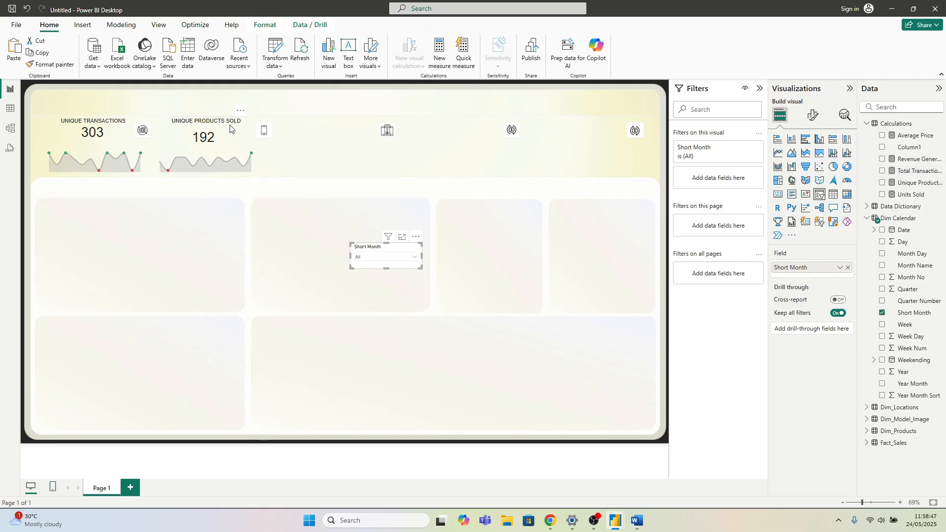
Step: Duplicate the UNIQUE PRODUCTS SOLD card into the third header slot and replace its field with Units Sold
click(221, 138)
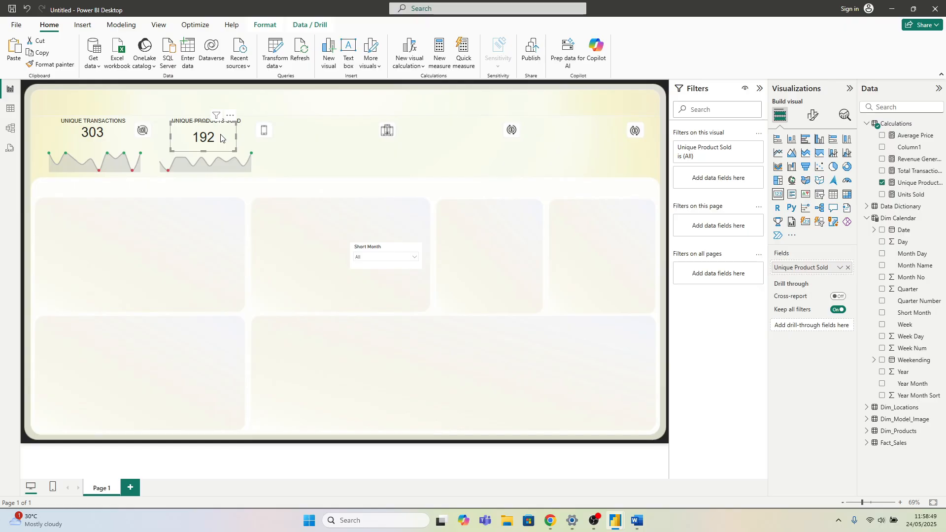
drag(224, 136, 338, 134)
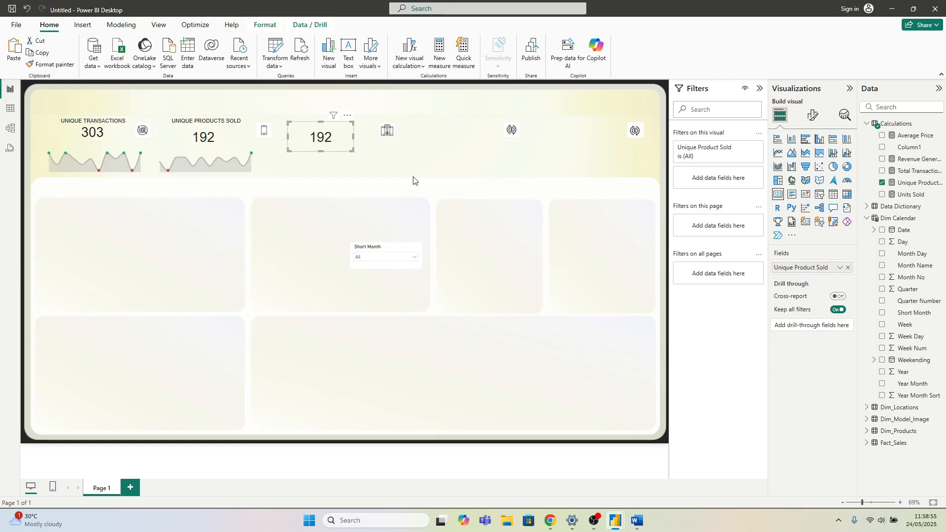
click(848, 267)
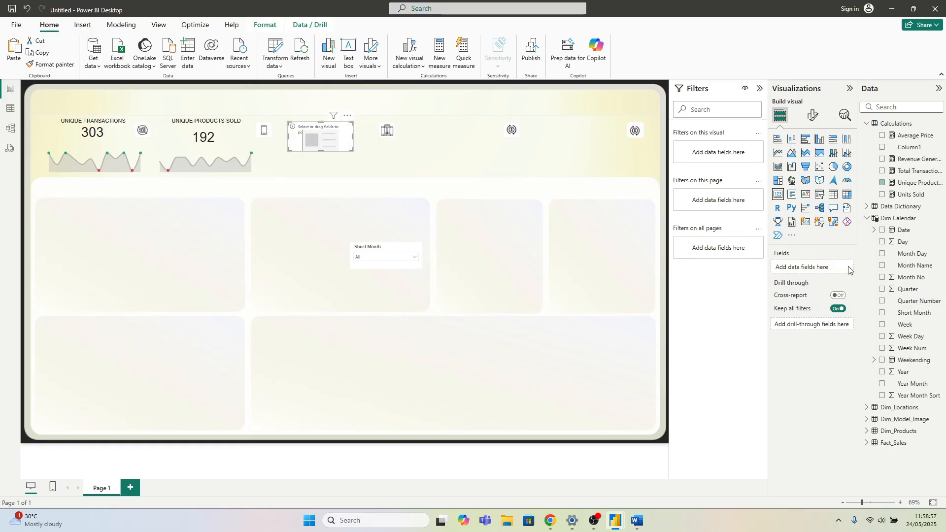
click(882, 195)
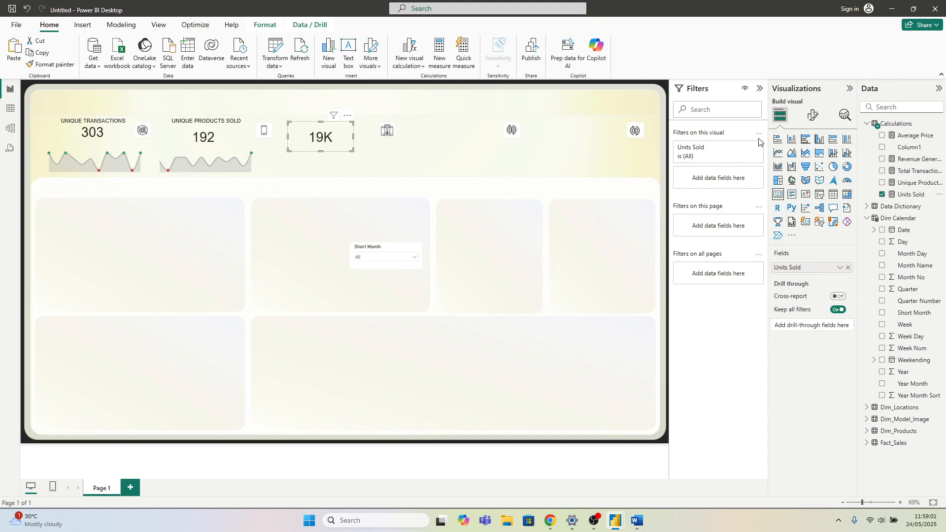
Step: Set the Units Sold card's display units to None and add a thousands separator to the Units Sold measure
click(814, 123)
click(800, 183)
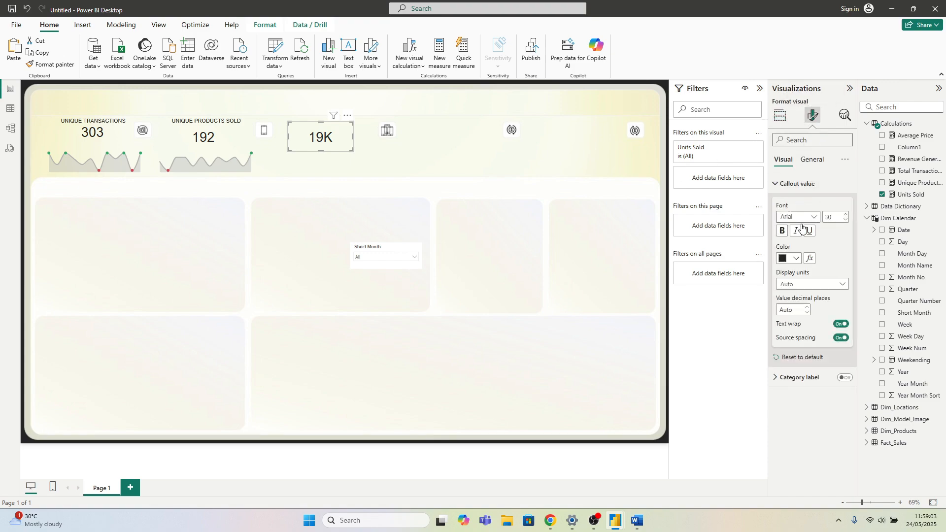
click(799, 285)
click(788, 308)
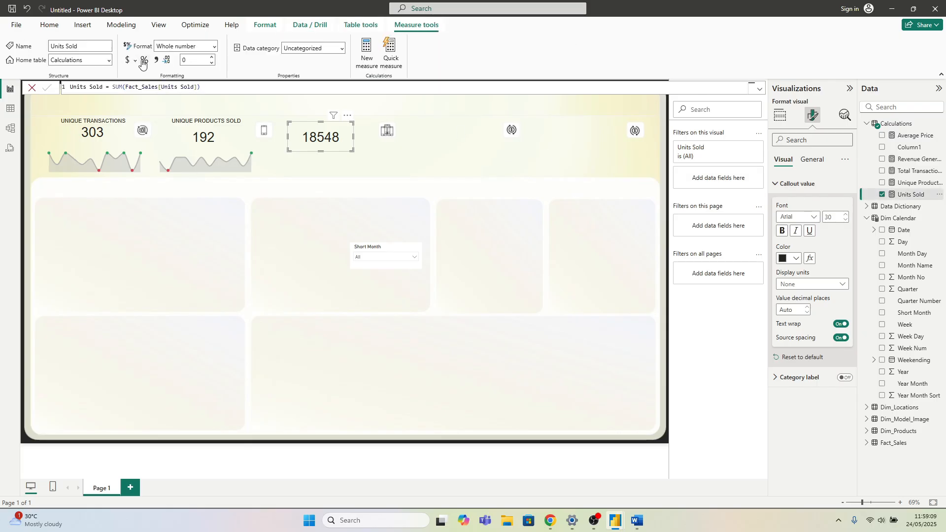
click(155, 59)
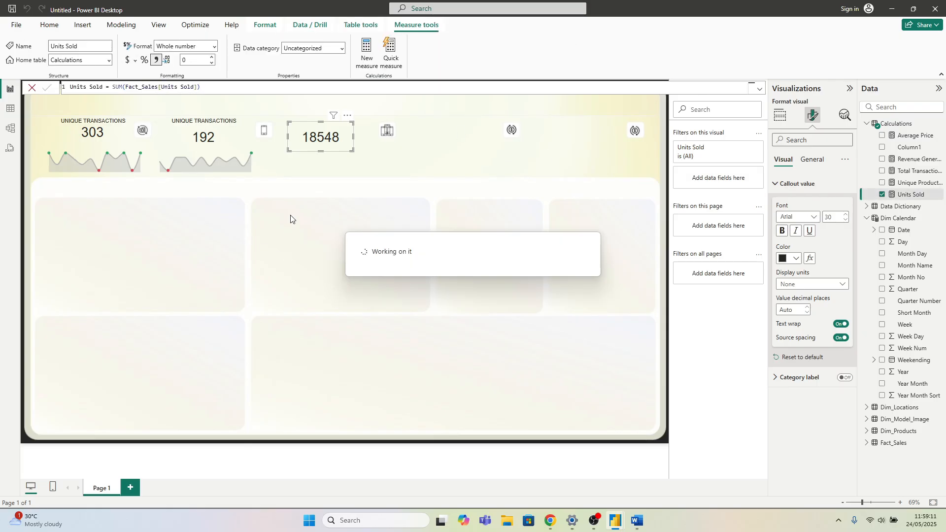
click(310, 189)
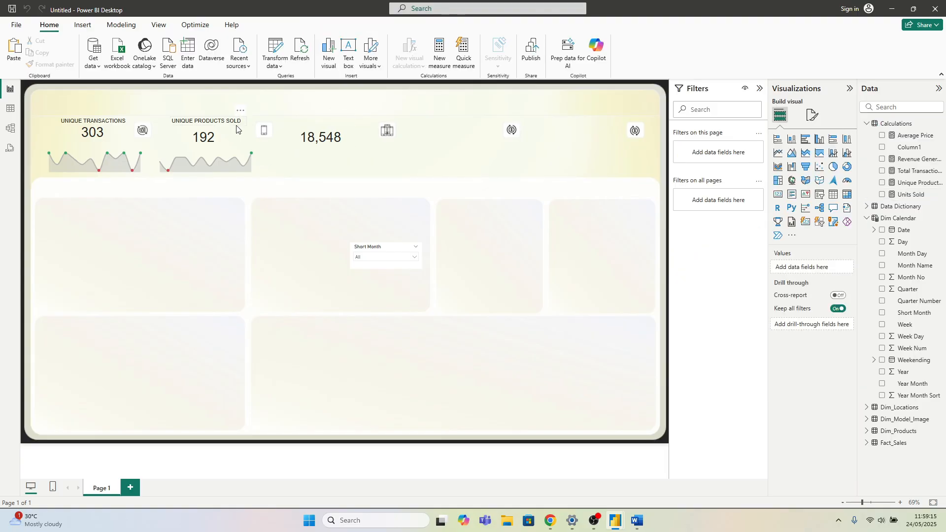
Step: Duplicate the UNIQUE PRODUCTS SOLD label above the third header card and change its text to TOTAL UNITS SOLD
click(236, 129)
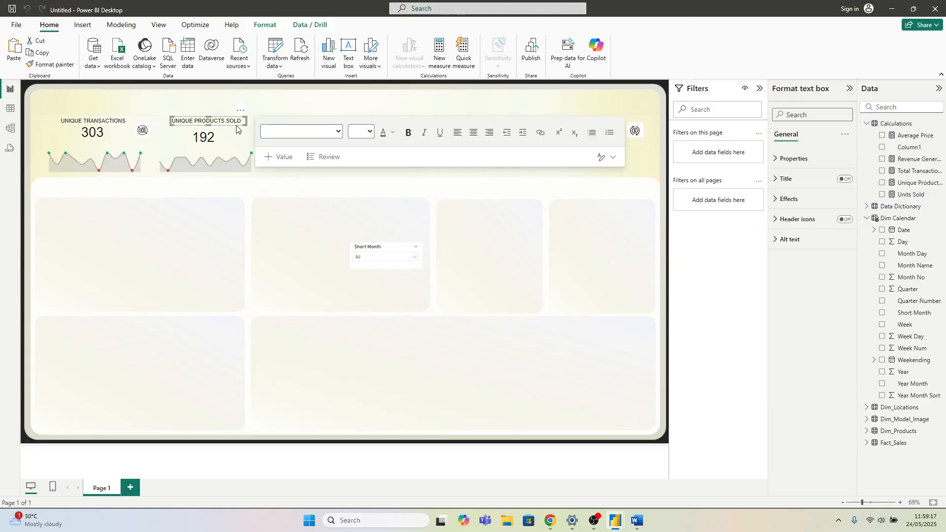
key(ctrl+v)
drag(243, 115, 353, 114)
click(349, 120)
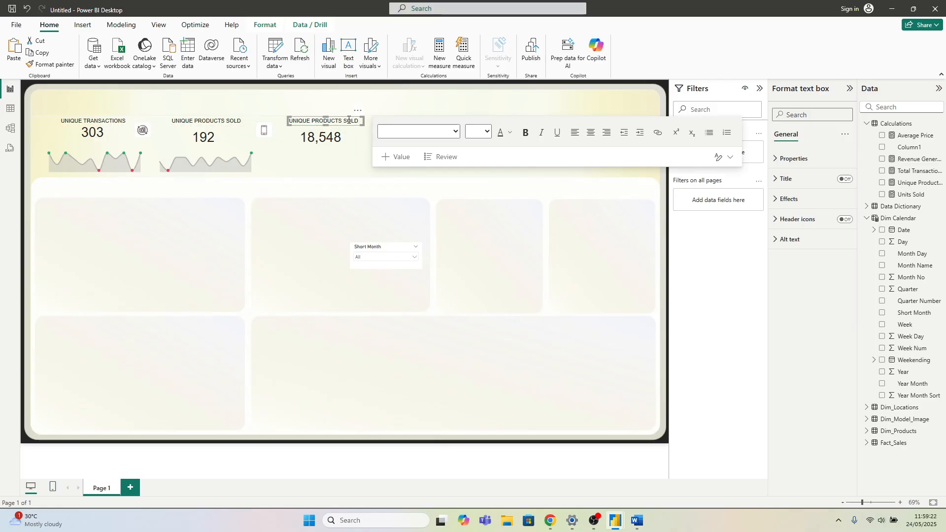
click(309, 123)
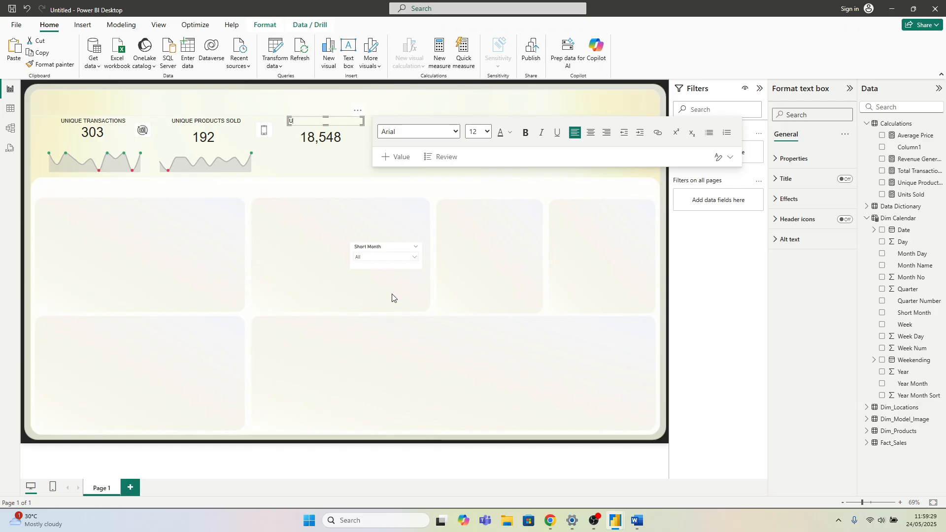
text(TOTAL UNITS SOLD)
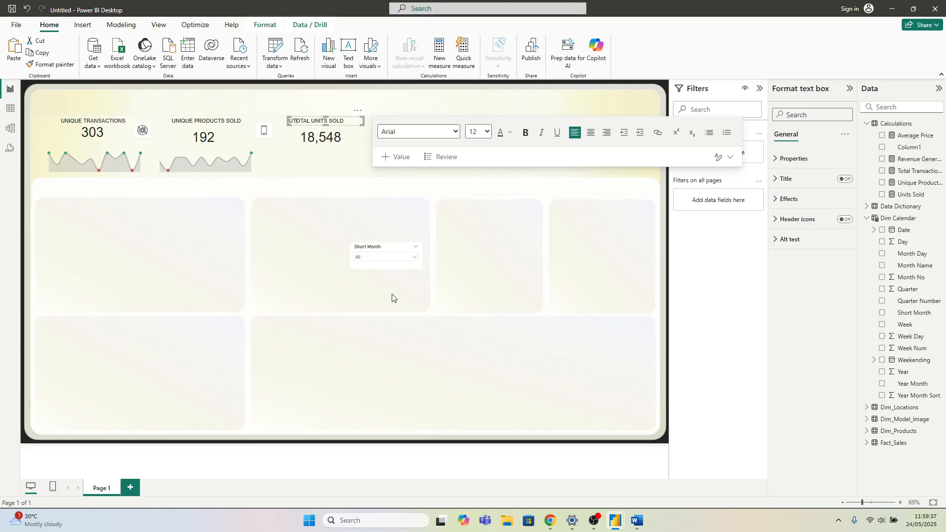
key(Home)
key(Delete)
Step: Shift the TOTAL UNITS SOLD label and its card so they line up with each other in the third header slot
mouse_move(362, 122)
mouse_down()
mouse_move(343, 121)
mouse_move(353, 108)
mouse_up()
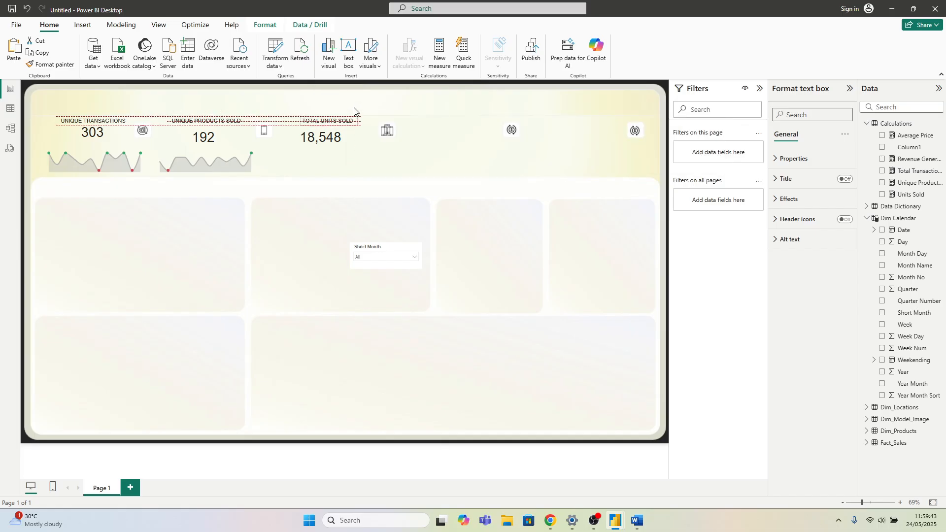
click(346, 146)
key(Escape)
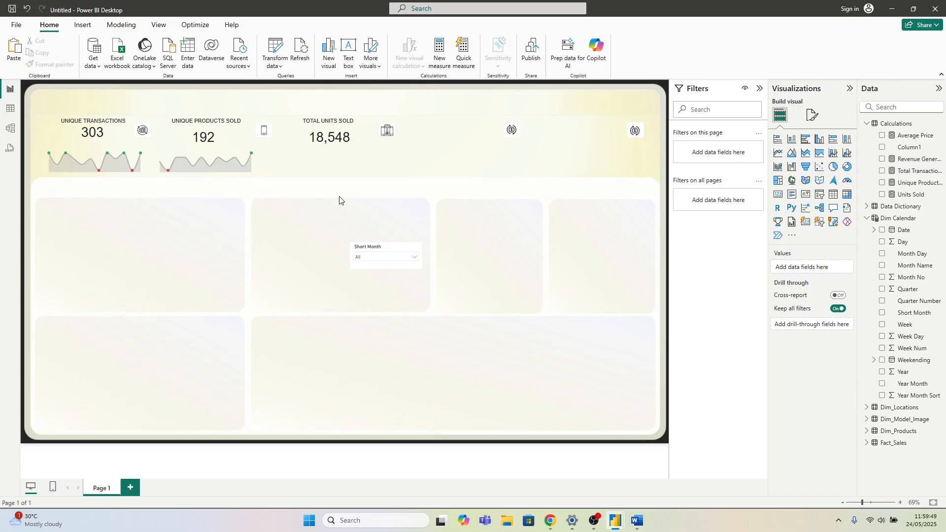
Step: Duplicate the UNIQUE PRODUCTS SOLD area chart beneath the TOTAL UNITS SOLD card and replace its Y-axis field with Units Sold
click(253, 170)
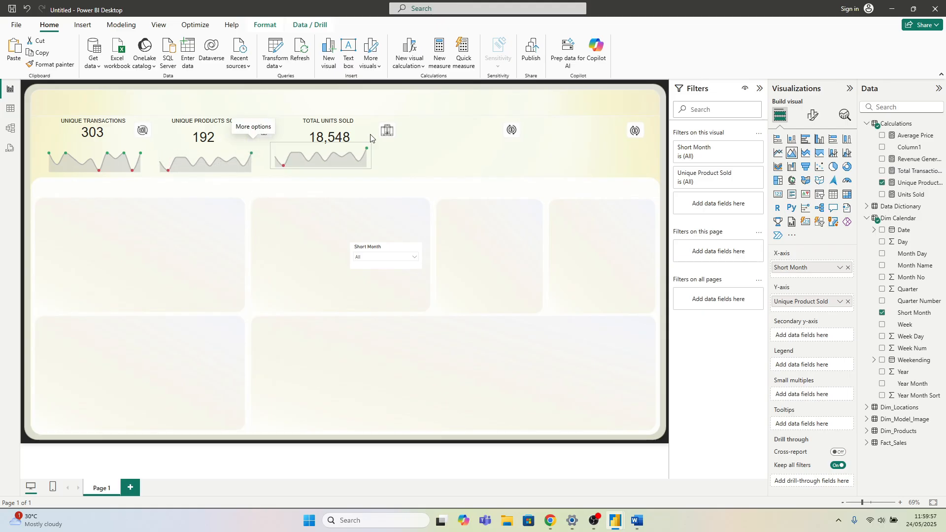
drag(248, 147, 372, 141)
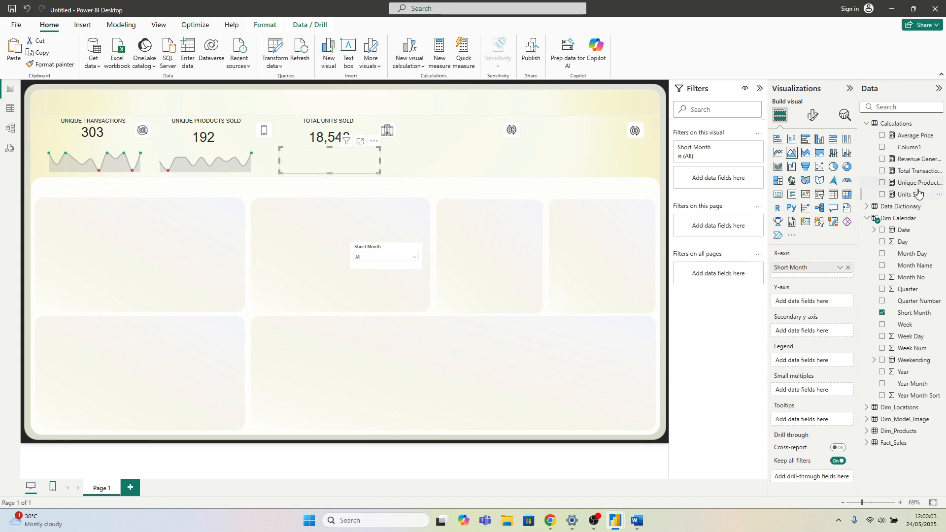
drag(917, 194, 815, 301)
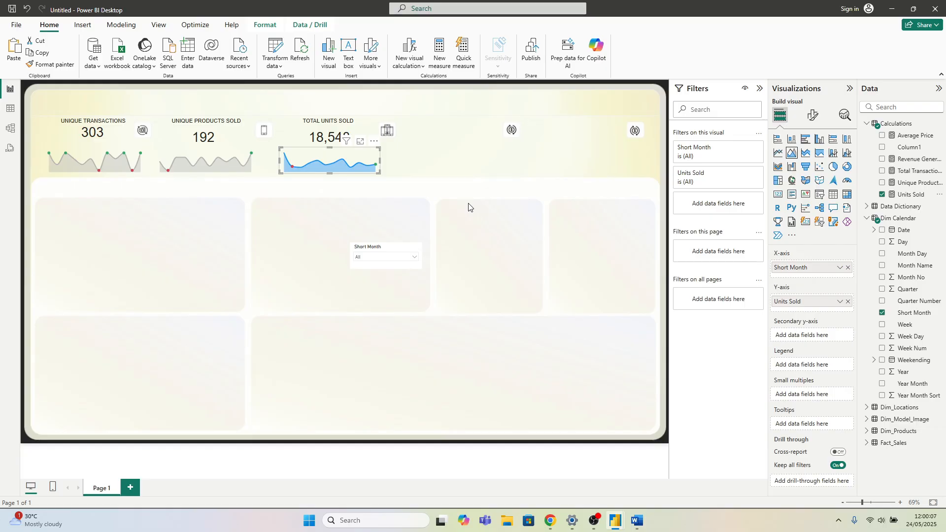
Step: Convert the Units Sold area chart to a clustered column chart and base its column color rules on the Units Sold measure
click(818, 142)
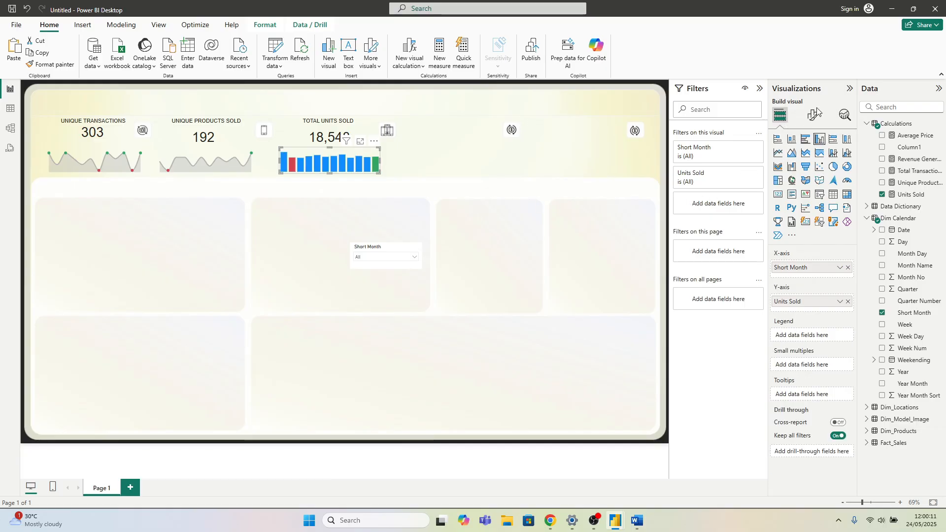
click(812, 115)
click(792, 304)
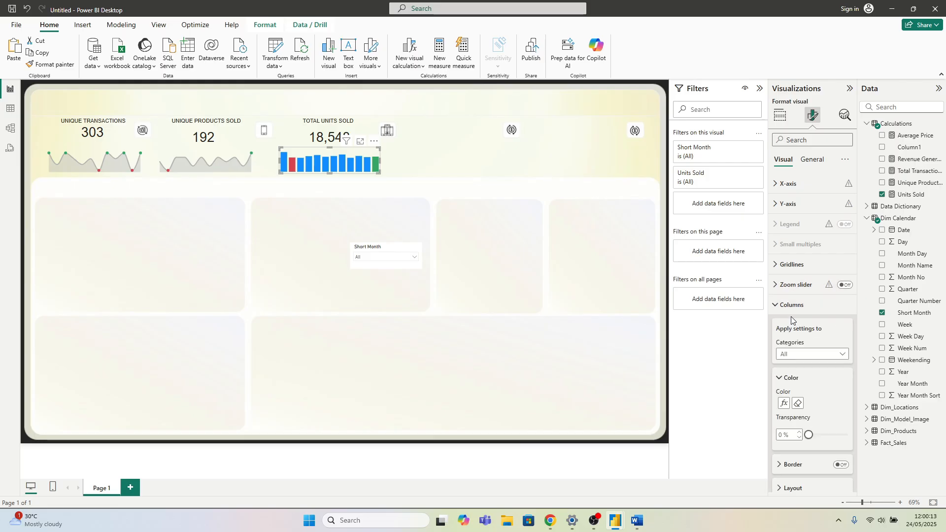
click(783, 404)
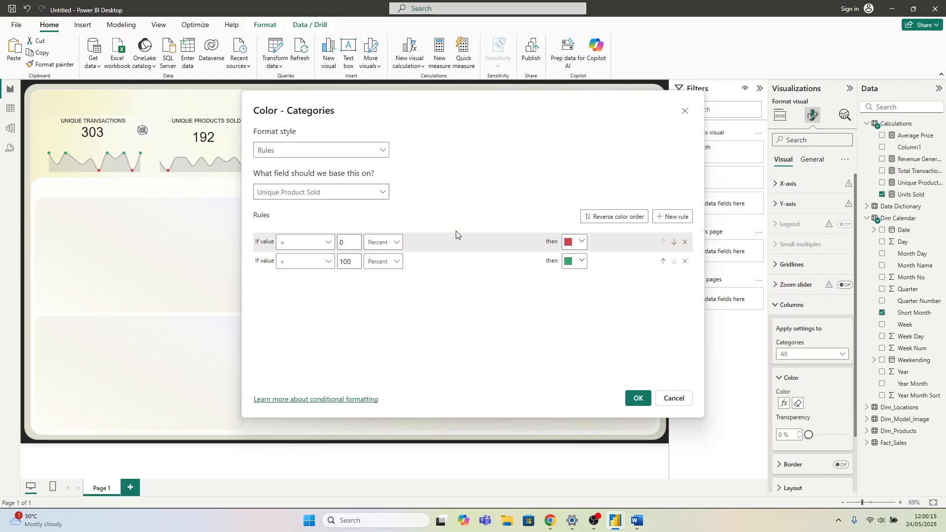
click(383, 193)
click(262, 261)
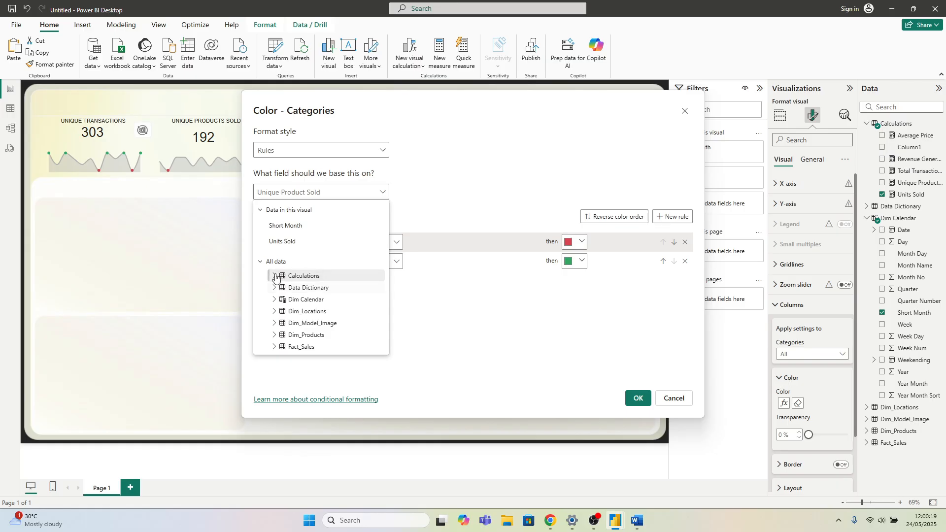
click(275, 277)
click(315, 350)
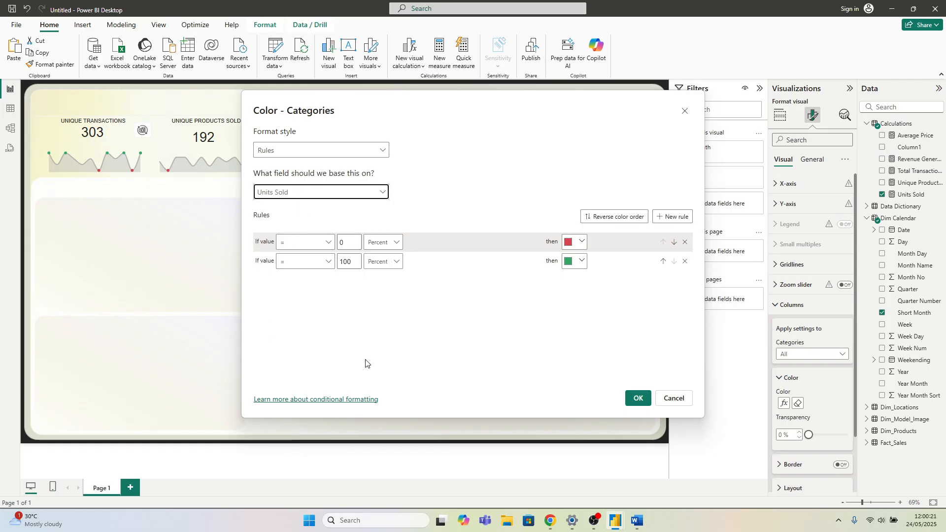
click(628, 405)
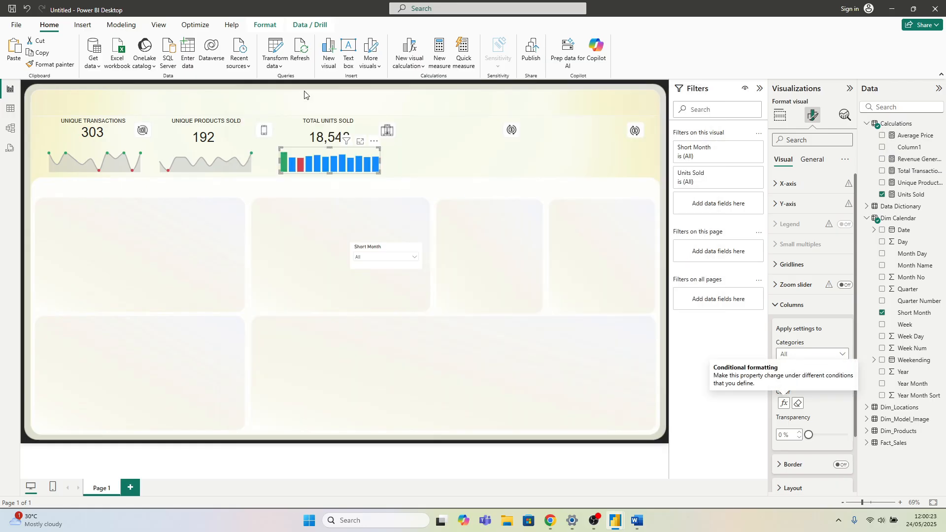
Step: Convert the Units Sold column chart back to an area chart and set its line color to the recently used light gray
click(779, 115)
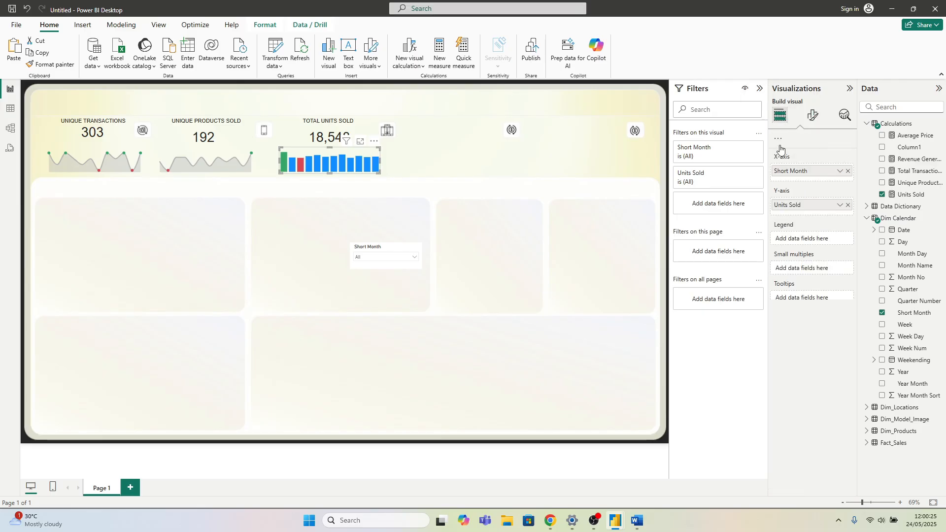
click(792, 153)
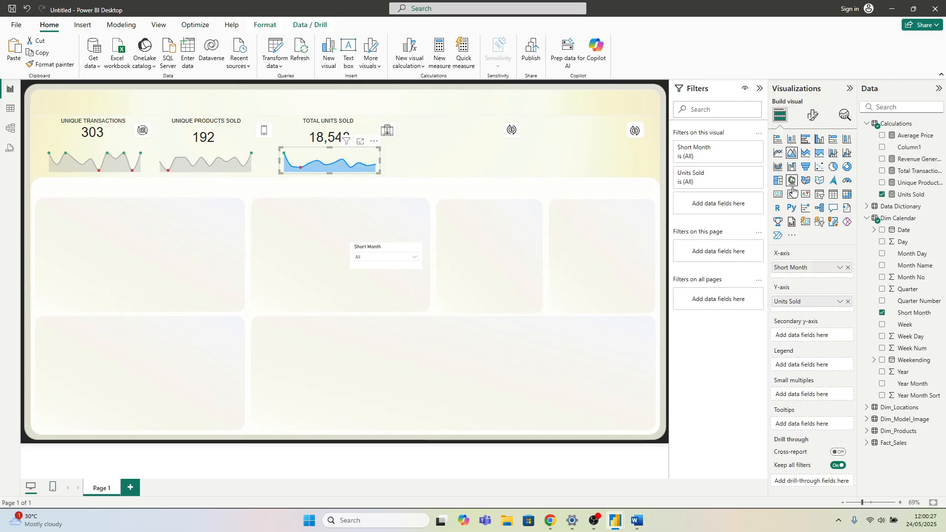
click(813, 115)
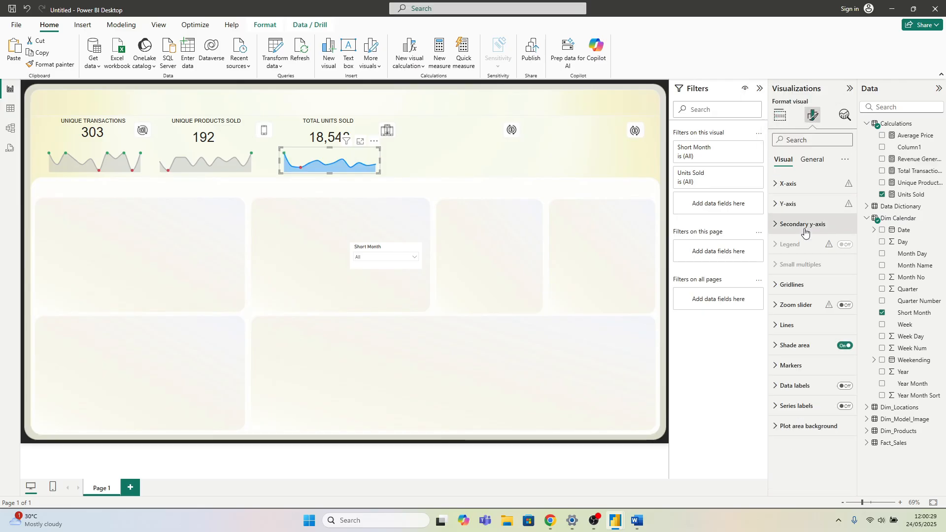
click(797, 331)
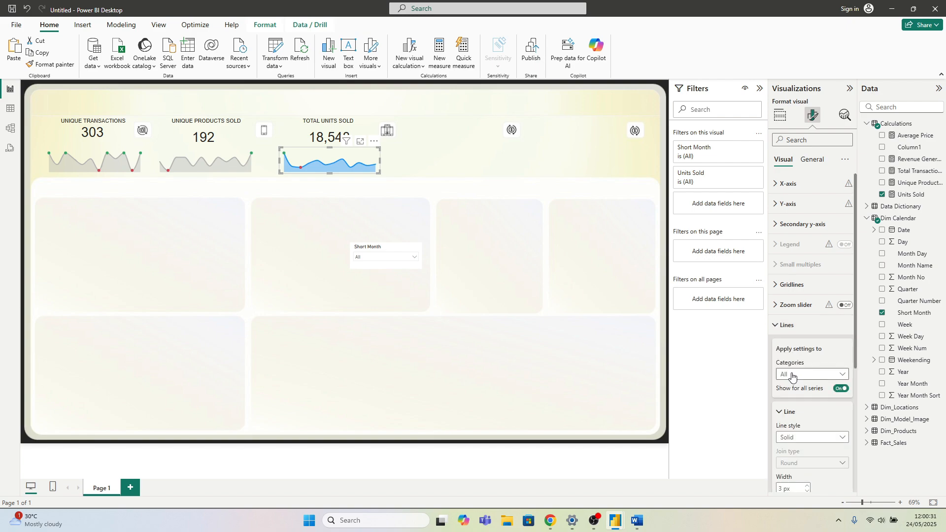
scroll(791, 384, down, 2)
scroll(789, 389, down, 2)
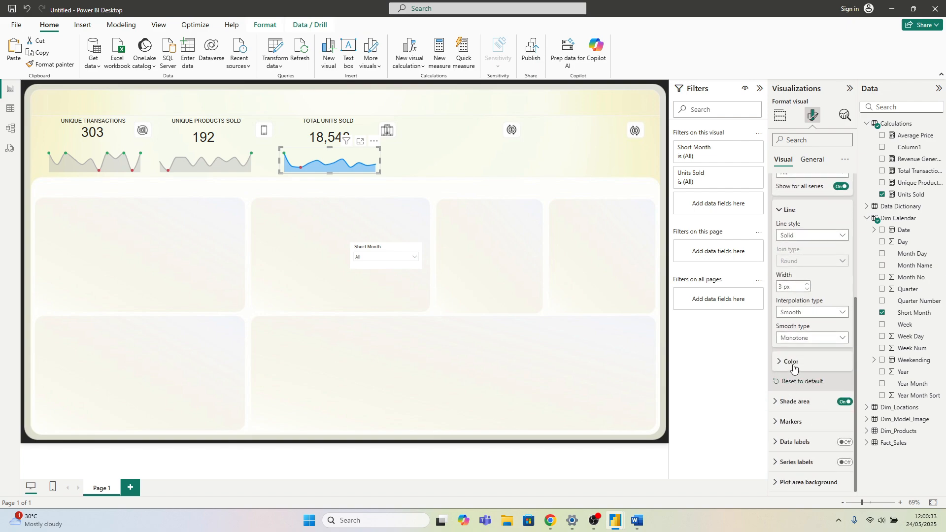
click(793, 366)
click(788, 387)
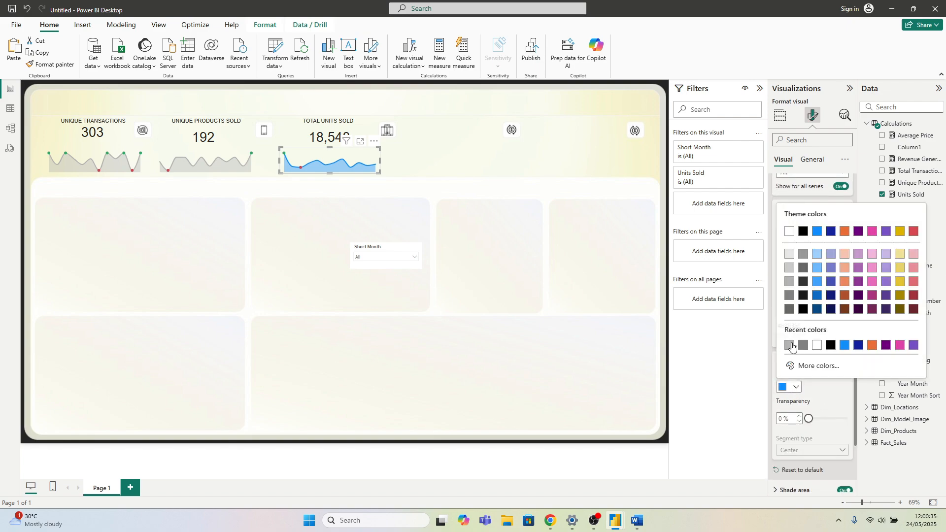
click(782, 328)
click(316, 197)
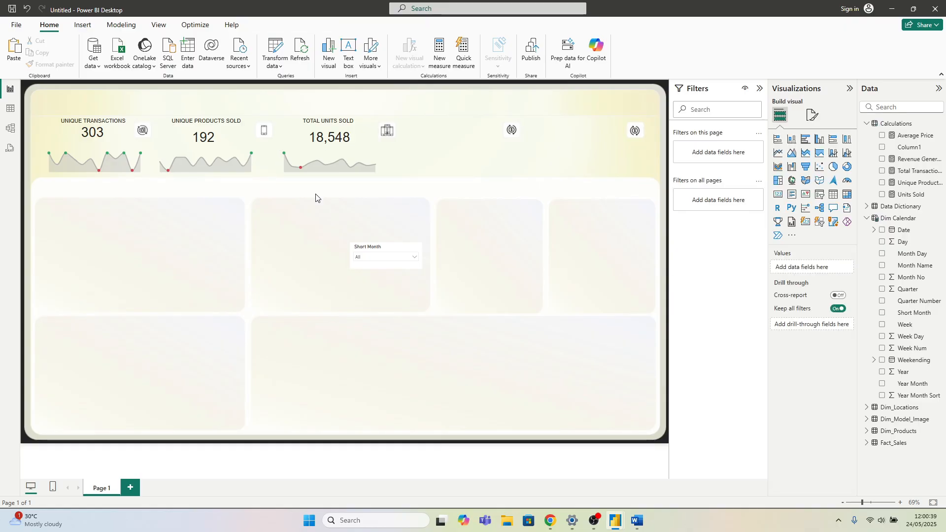
Step: Set the line width of all three header area charts to 2 px
click(132, 151)
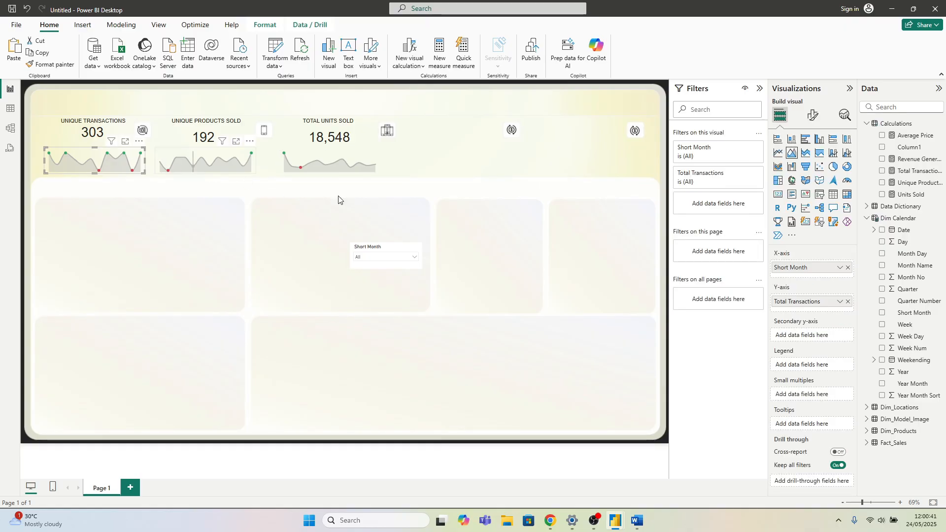
click(813, 116)
click(793, 325)
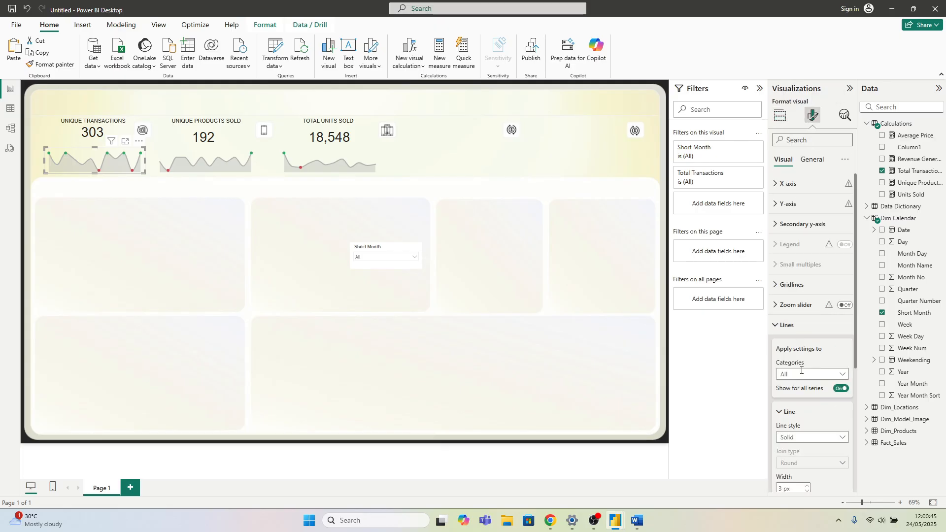
scroll(801, 370, down, 3)
click(806, 344)
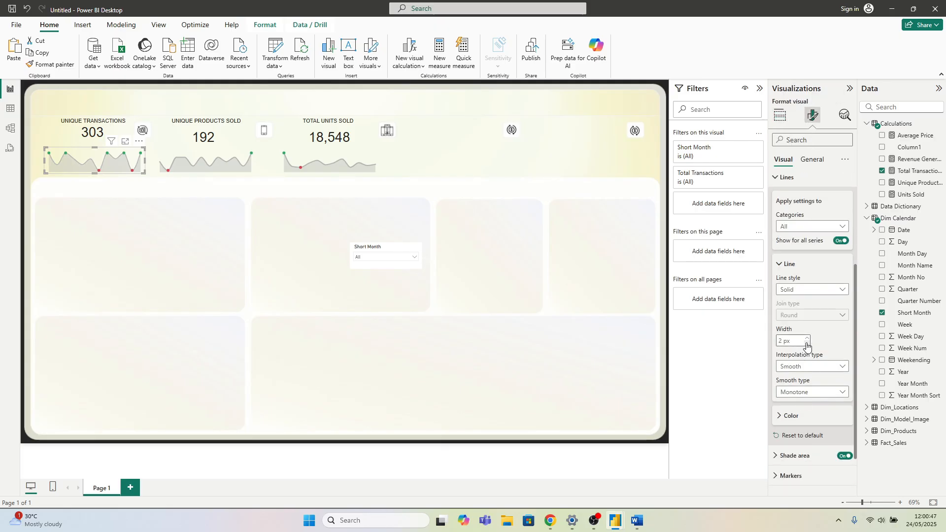
click(249, 162)
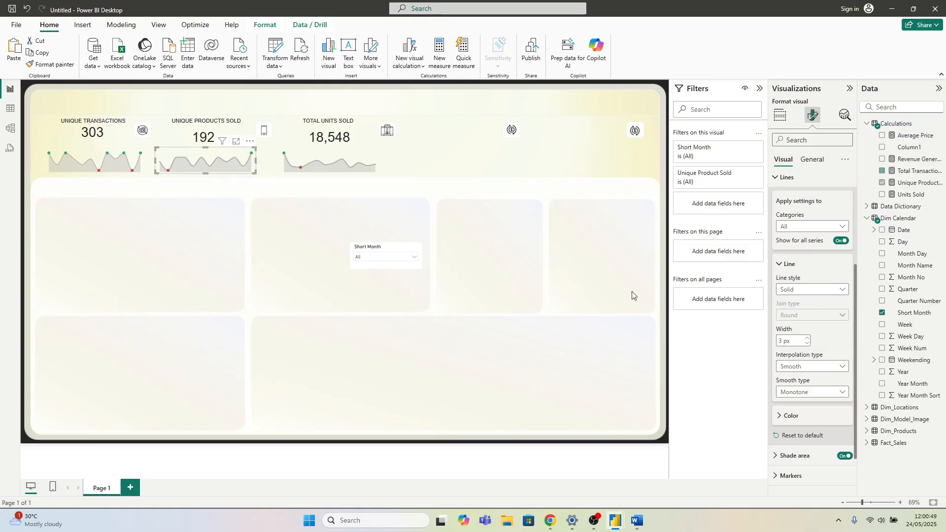
click(806, 343)
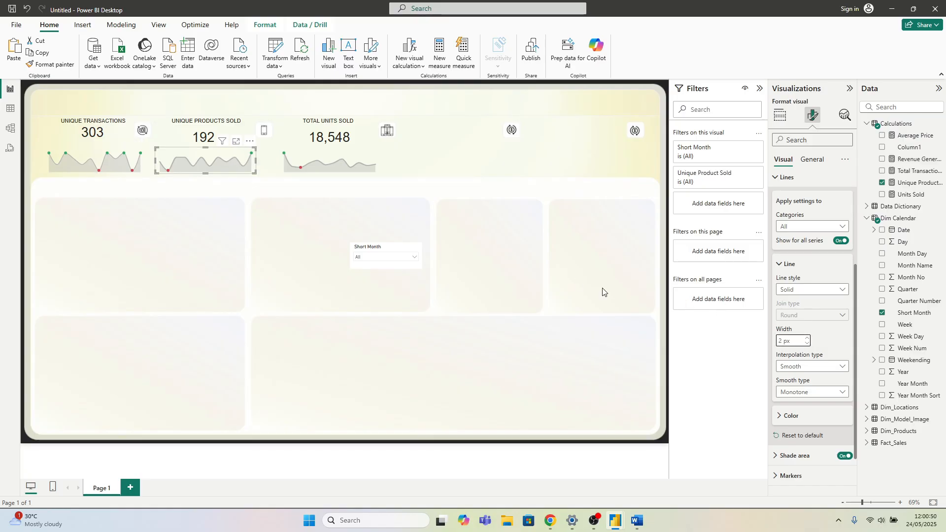
click(307, 162)
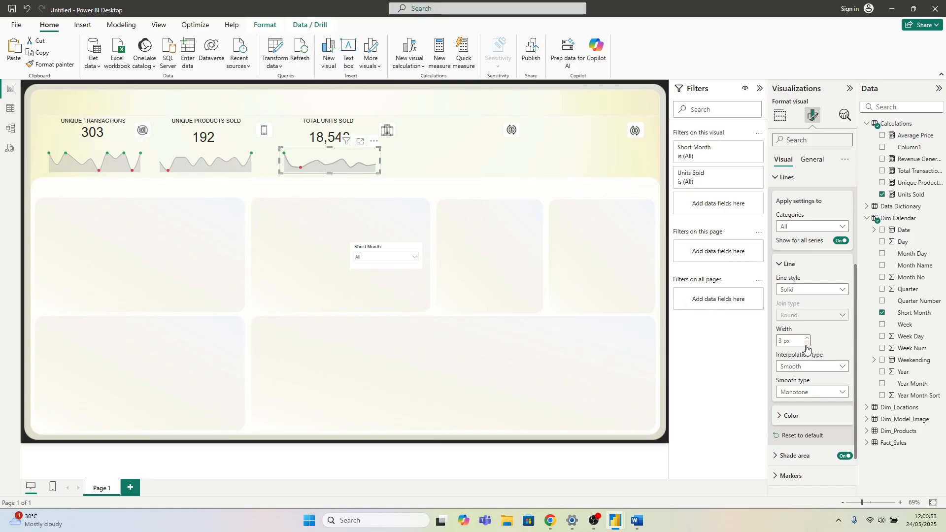
click(806, 344)
click(453, 207)
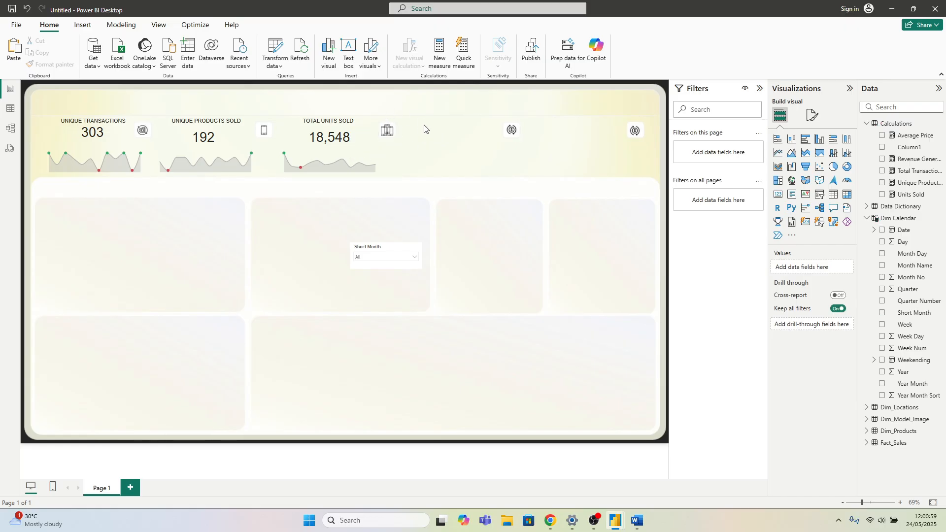
drag(418, 123, 483, 150)
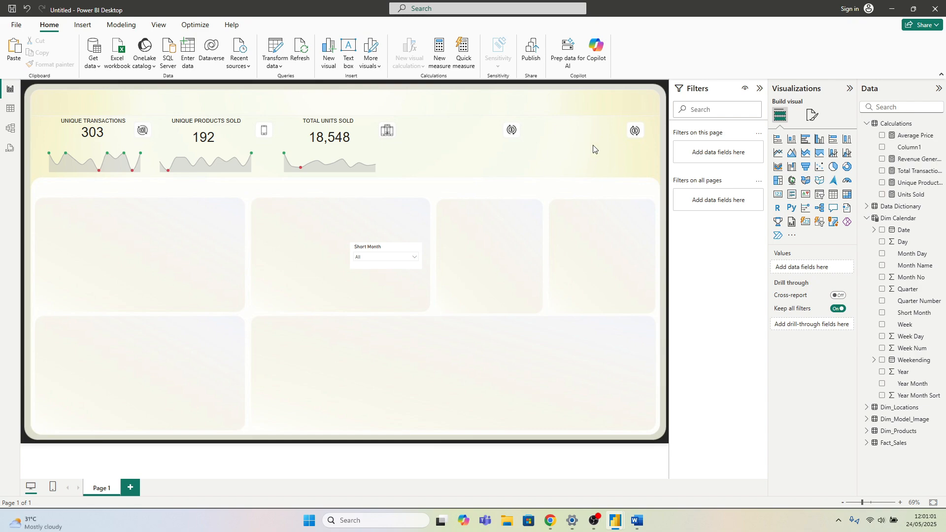
drag(556, 121, 625, 171)
Step: Stop the Short Month slicer from filtering the TOTAL UNITS SOLD area chart by setting their interaction to None
click(381, 251)
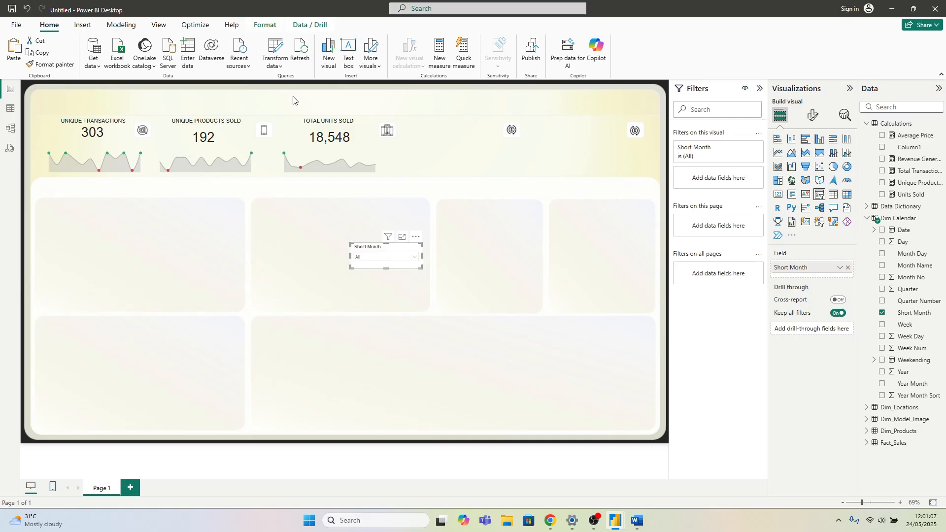
click(265, 25)
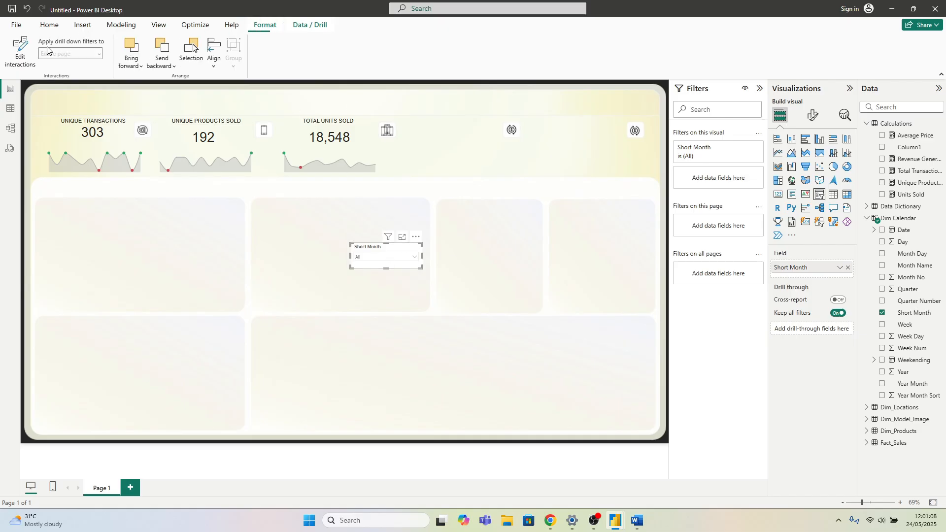
click(20, 51)
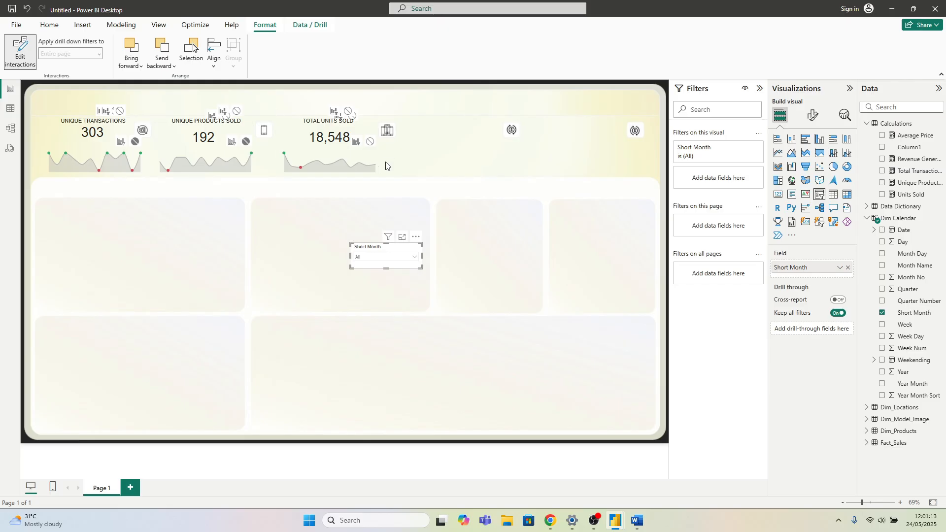
click(370, 141)
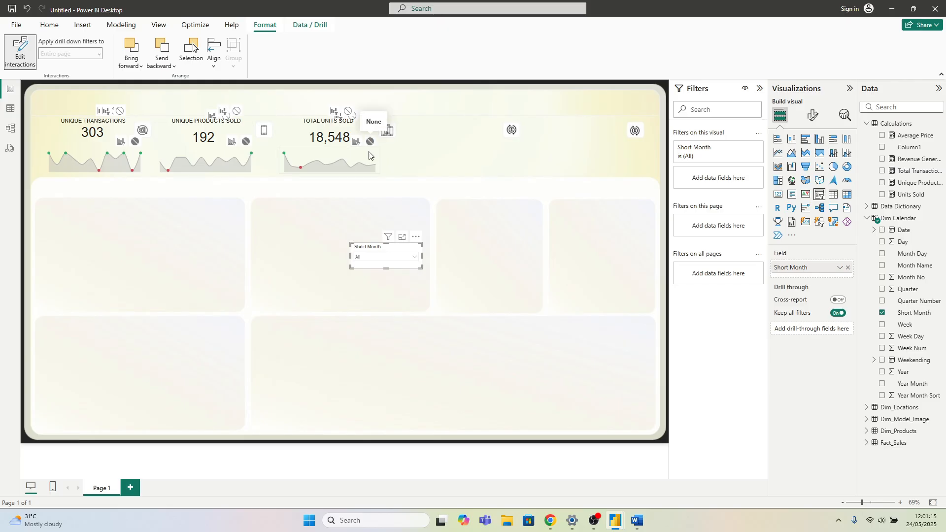
click(21, 53)
click(197, 231)
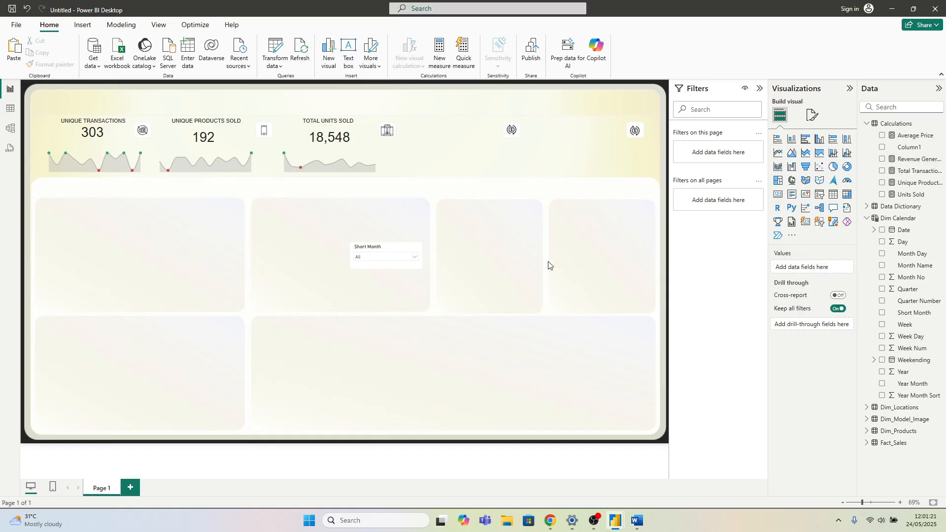
Step: Copy the month-over-month DAX code, from VAR CurrentDate through the final bracket, from the Word document and switch back to the untitled Power BI report
click(638, 521)
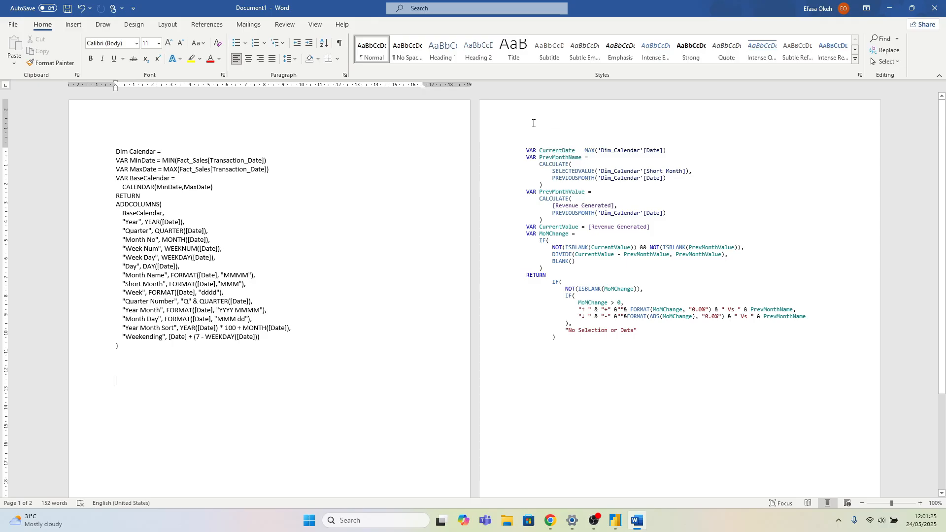
drag(524, 148, 603, 361)
key(ctrl+c)
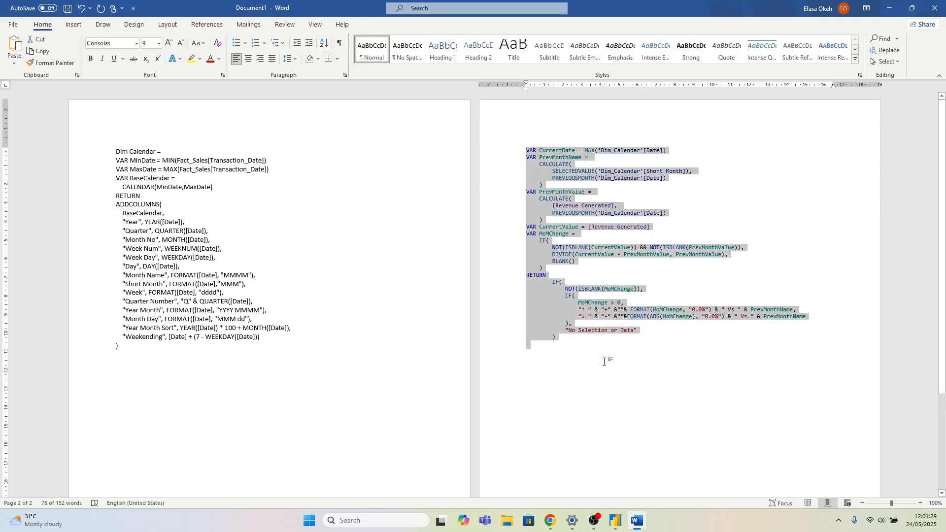
mouse_move(615, 521)
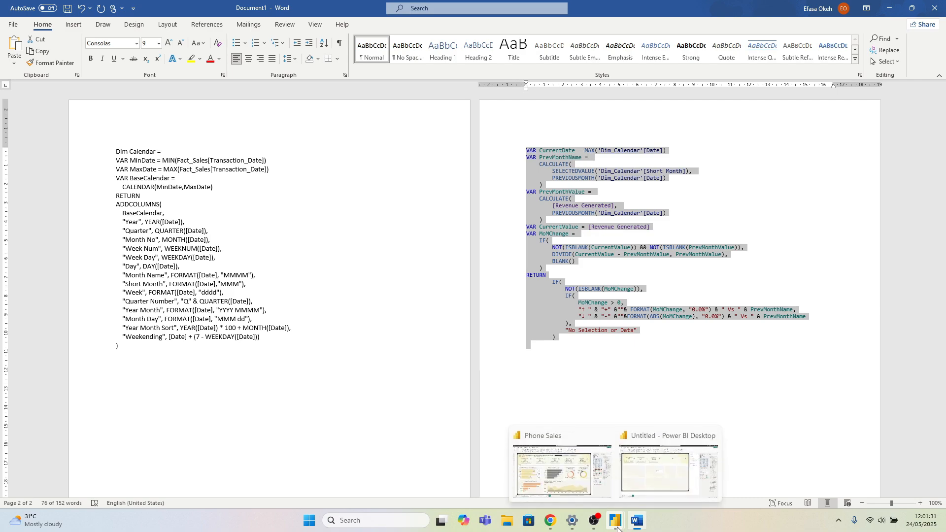
click(651, 488)
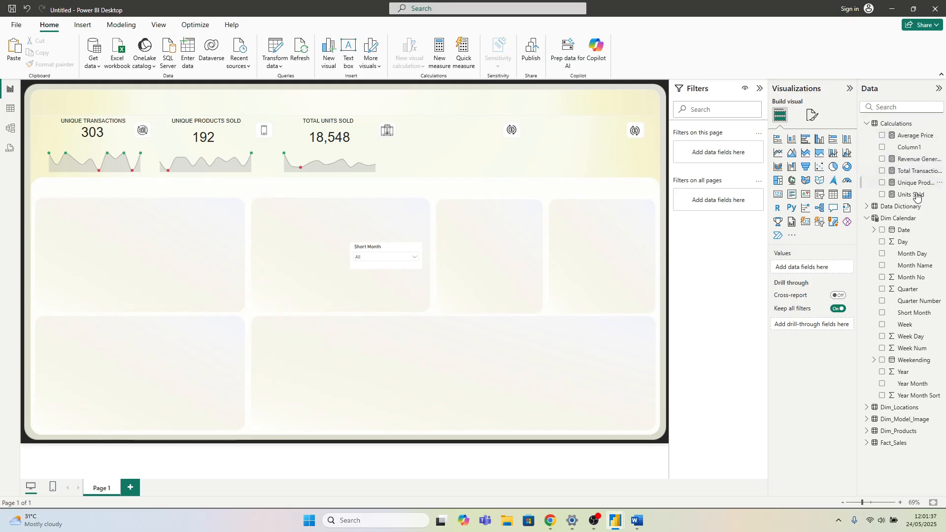
Step: In the data model, assign the Units Sold measure to a display folder named KPI
click(10, 129)
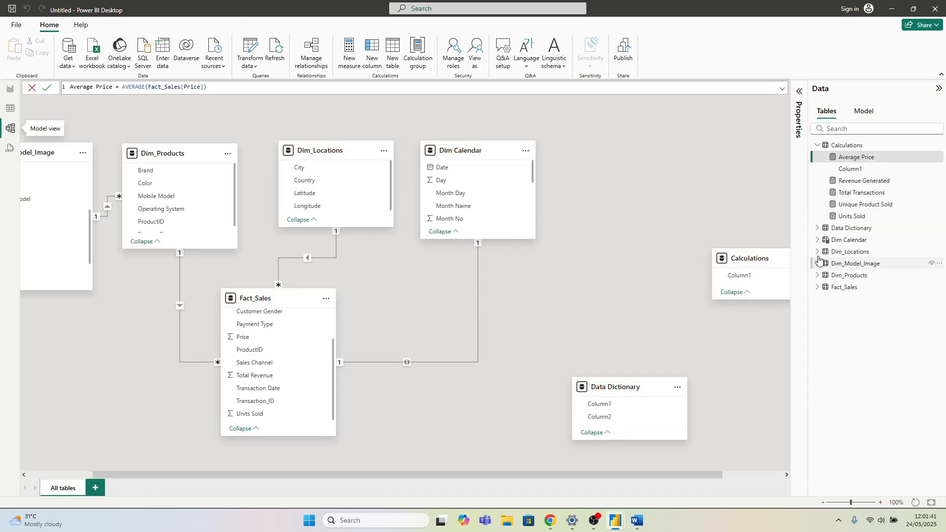
click(853, 216)
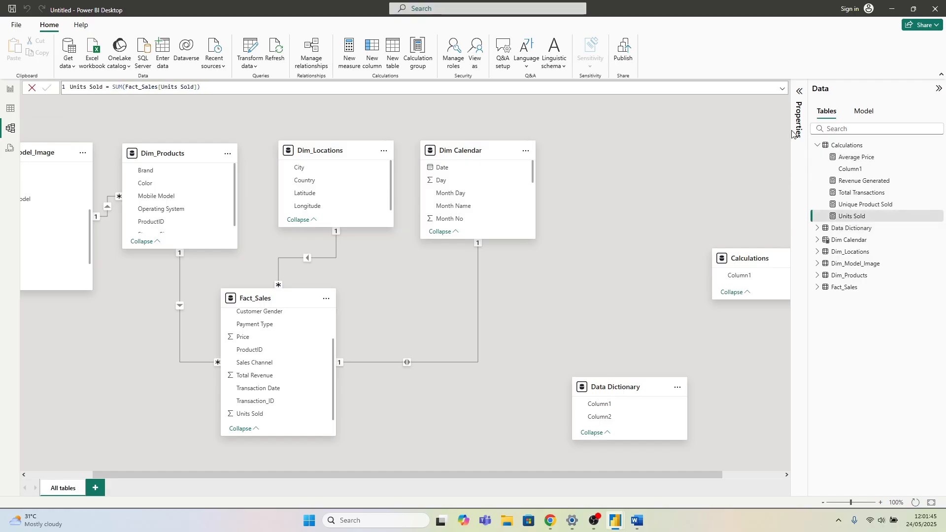
click(798, 100)
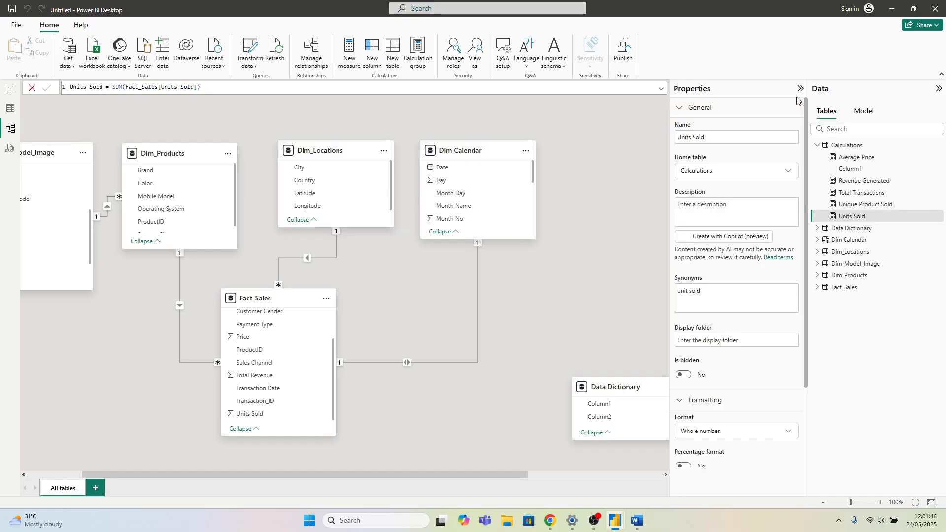
click(707, 341)
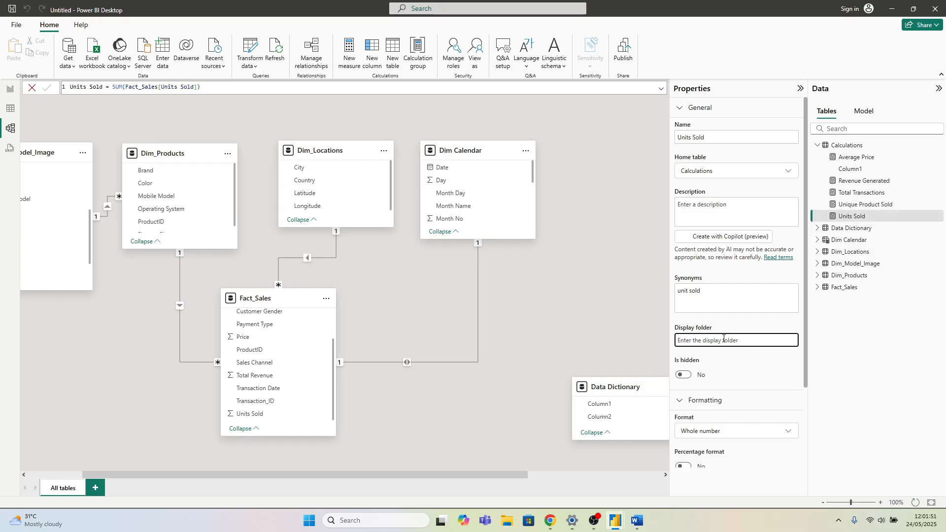
text(kp)
key(BackSpace)
key(BackSpace)
text(KP)
key(Return)
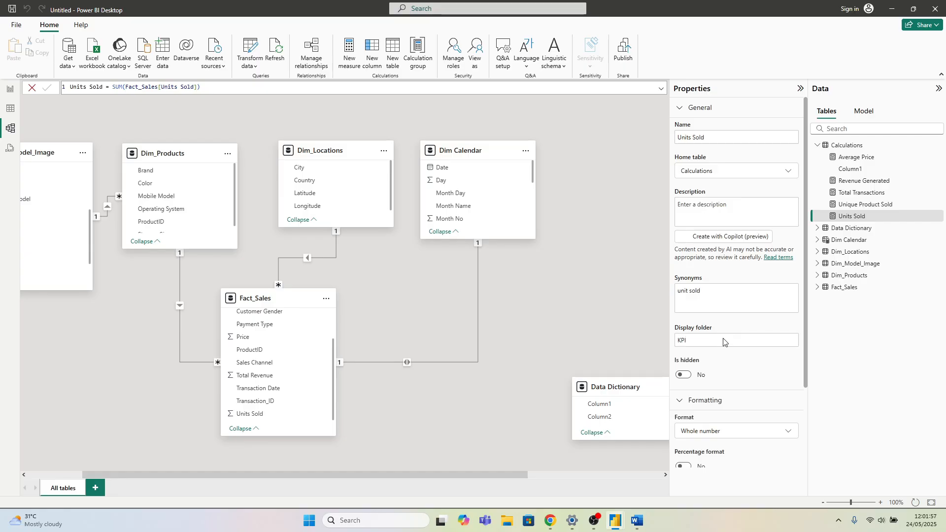
Step: Move the Revenue Generated, Total Transactions, Unique Product Sold and Average Price measures into the KPI folder and collapse it
drag(861, 203, 872, 182)
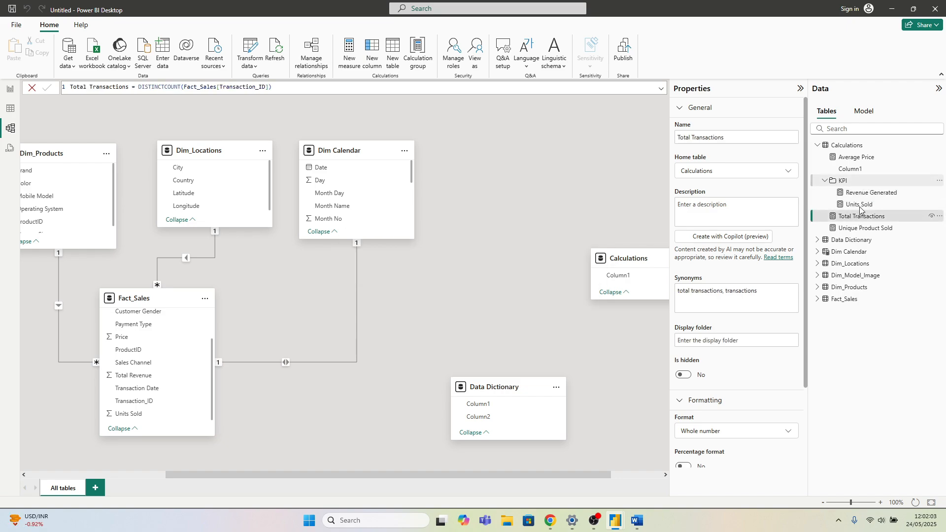
drag(856, 228, 866, 186)
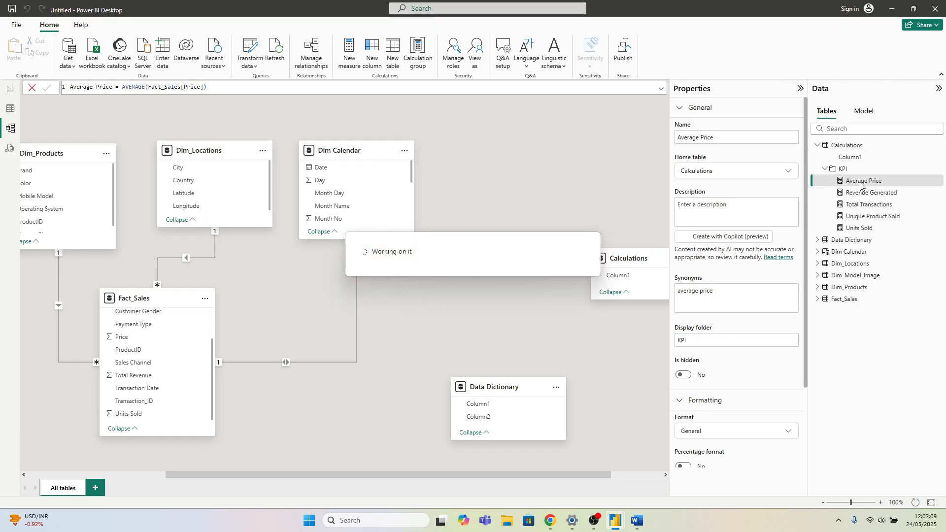
click(824, 170)
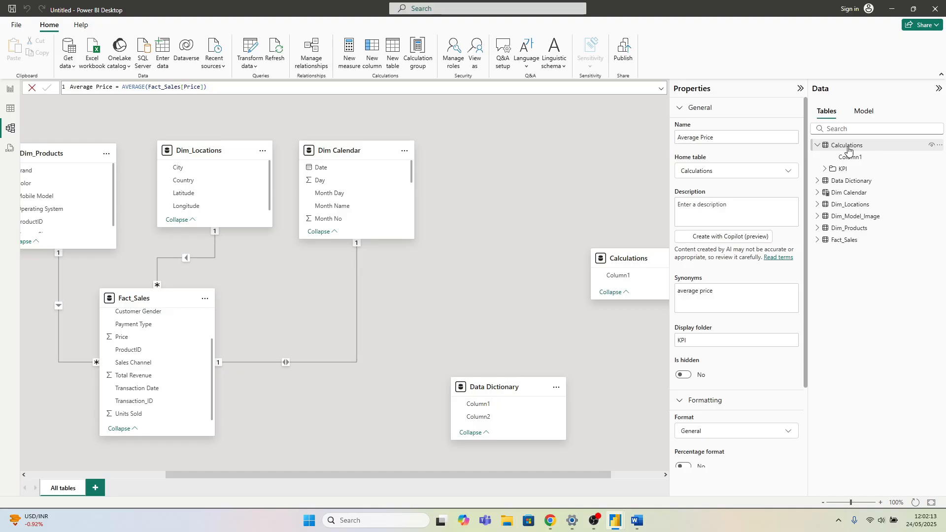
Step: Create a new measure in the Calculations table and paste the copied DAX code as its formula
right_click(848, 147)
click(864, 169)
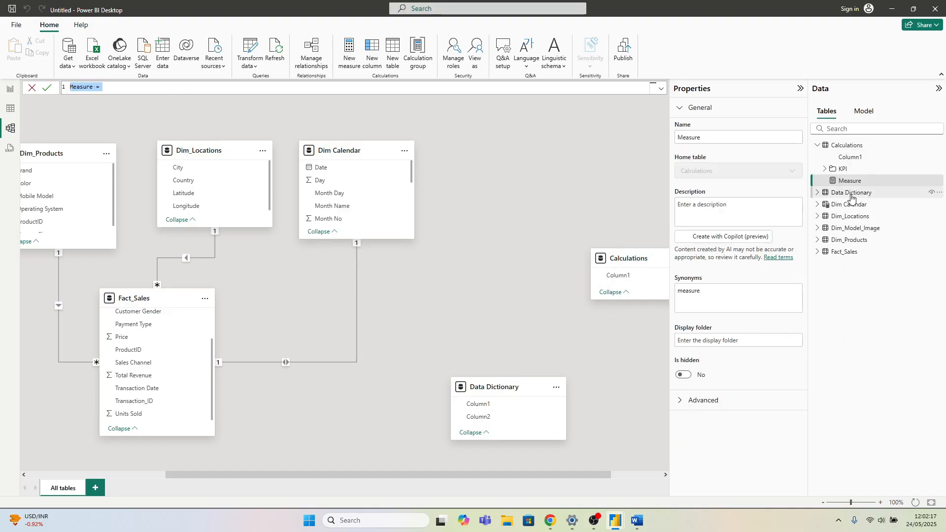
key(ctrl+v)
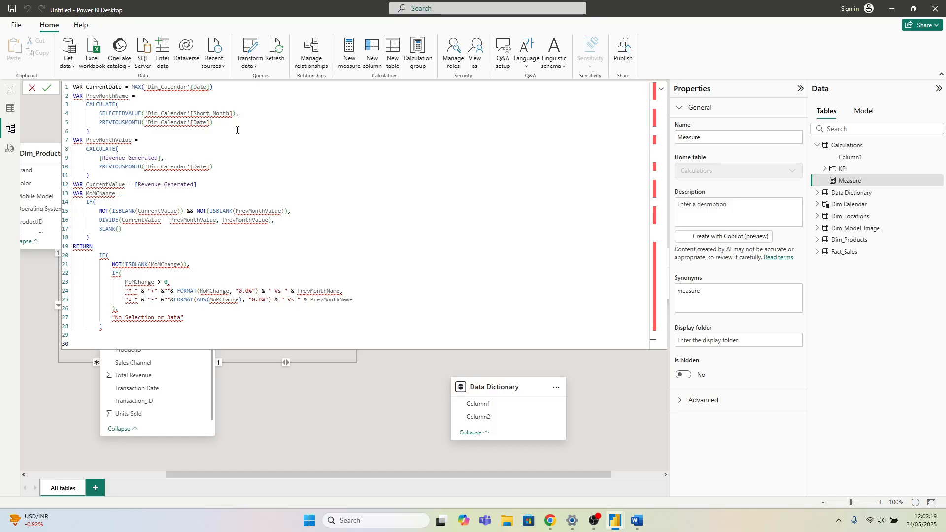
Step: Insert two blank lines above the CurrentDate variable, keeping its MAX expression on the same line as the variable
double_click(132, 87)
key(shift+Return)
key(shift+Return)
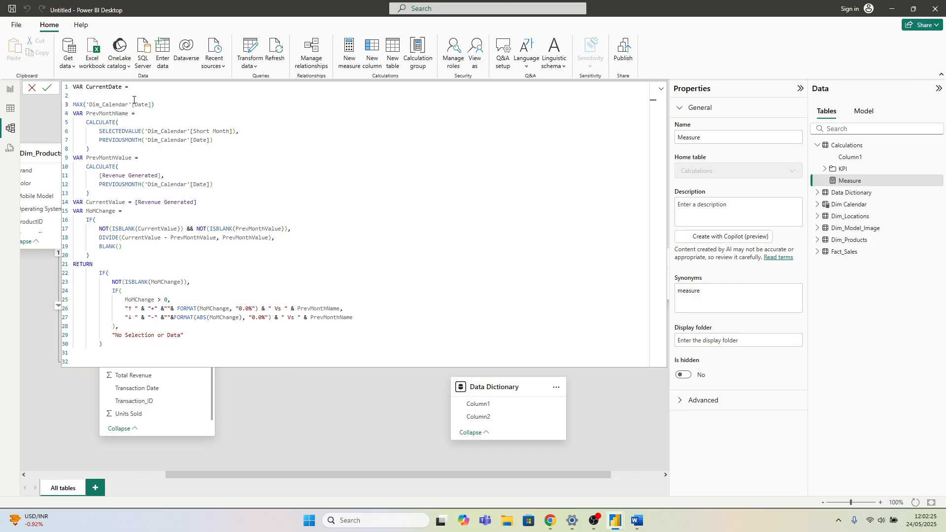
double_click(74, 91)
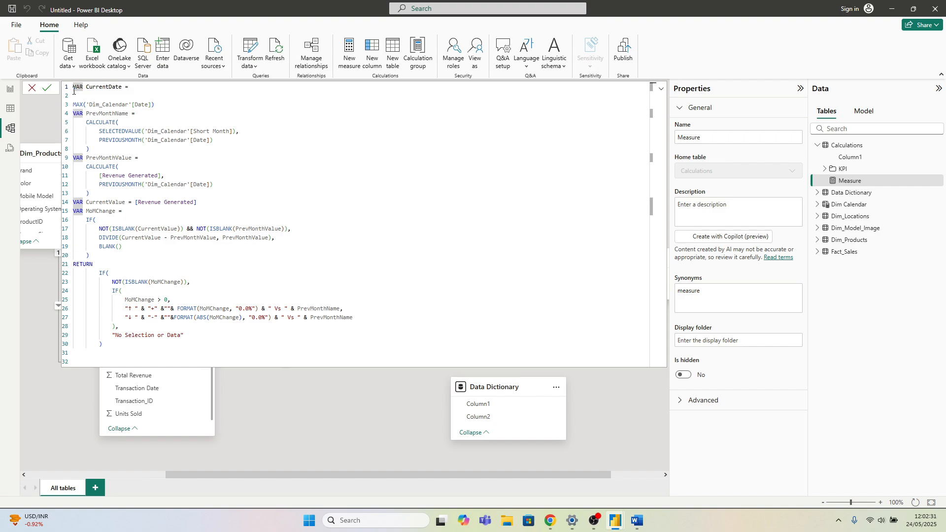
key(Return)
key(Return)
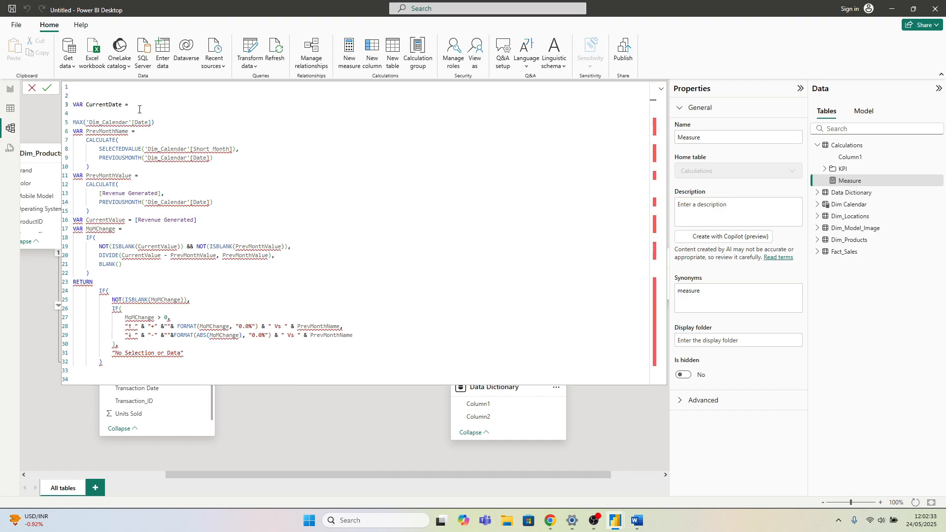
click(75, 123)
key(BackSpace)
key(BackSpace)
click(305, 156)
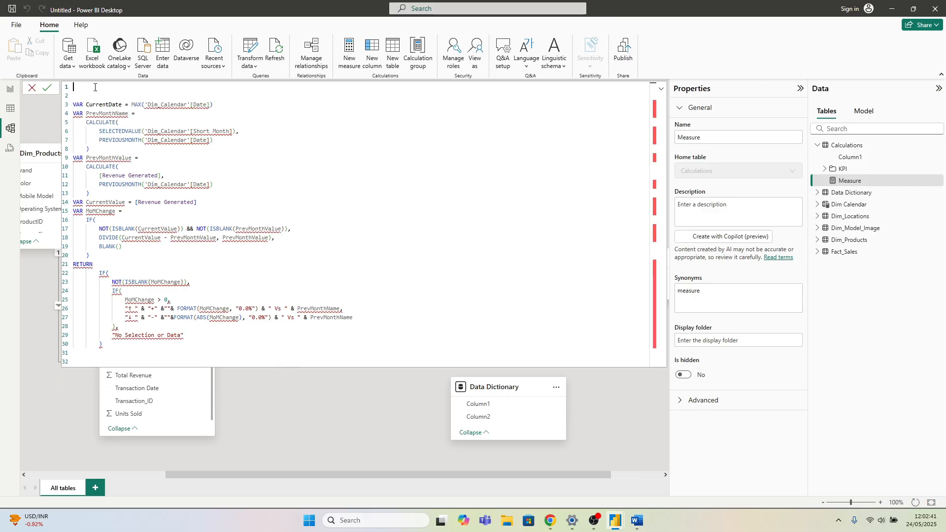
Step: Name the new measure by entering "MOM Transaction =" on the formula's first line
click(637, 521)
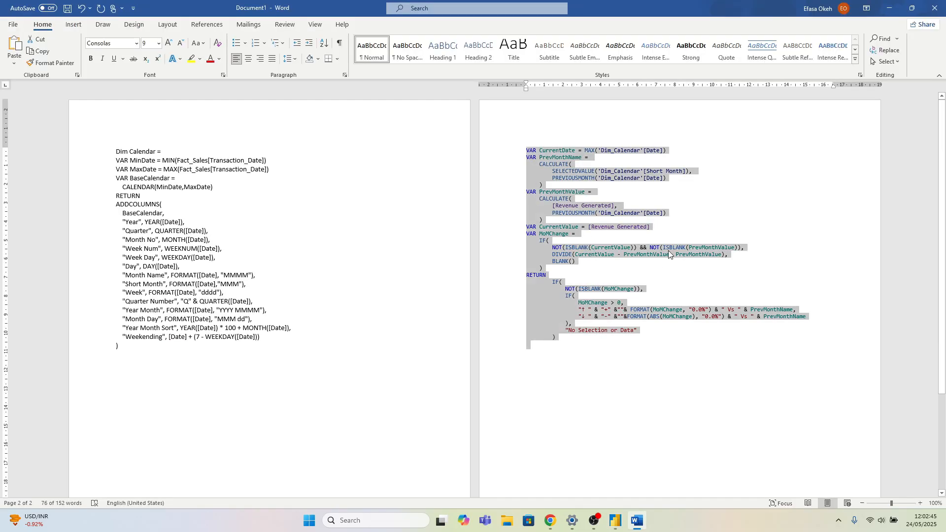
click(637, 520)
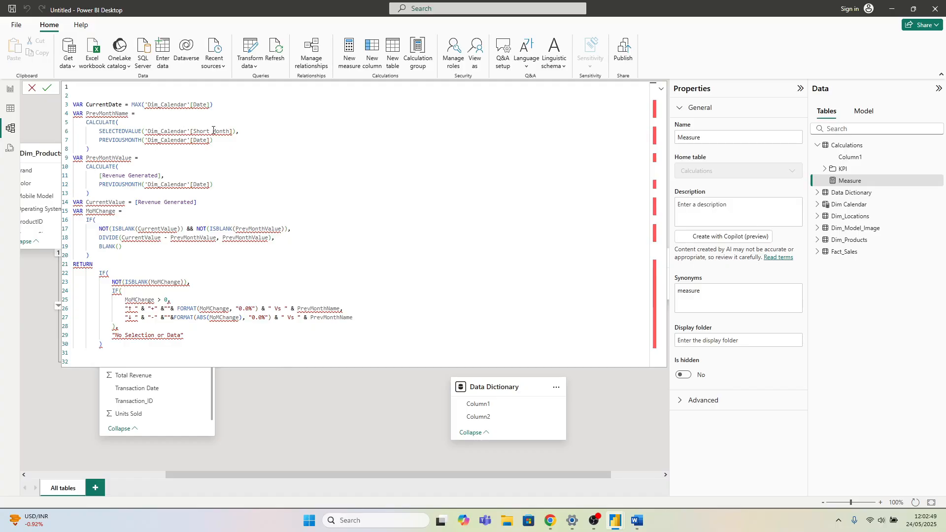
mouse_move(220, 132)
text(moM Transaction =)
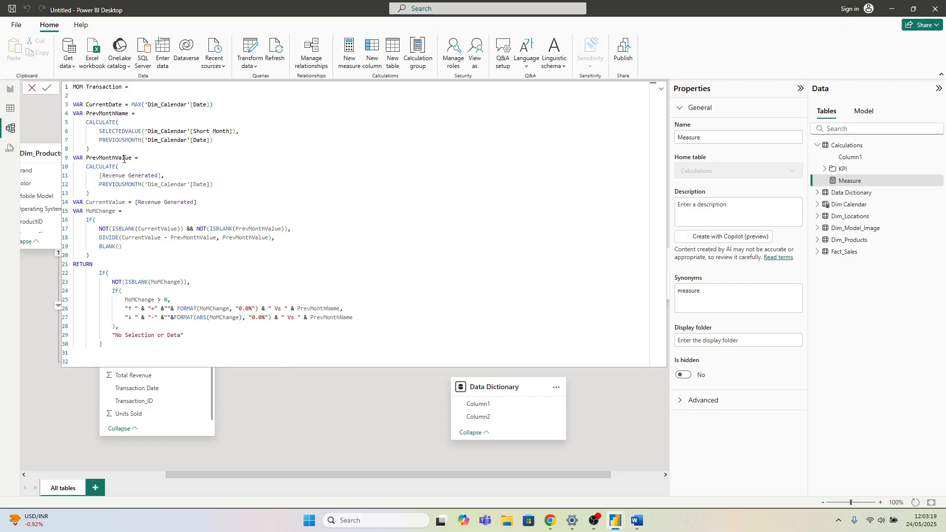
click(161, 175)
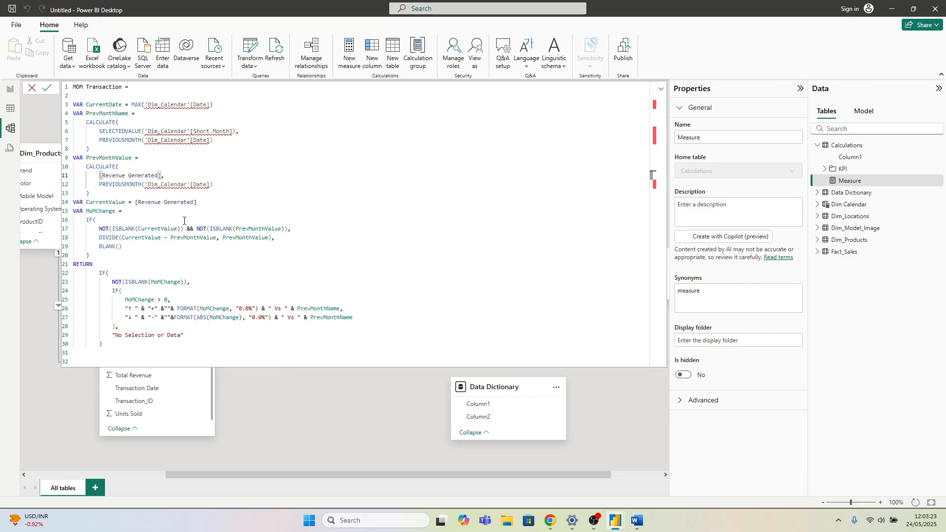
click(208, 105)
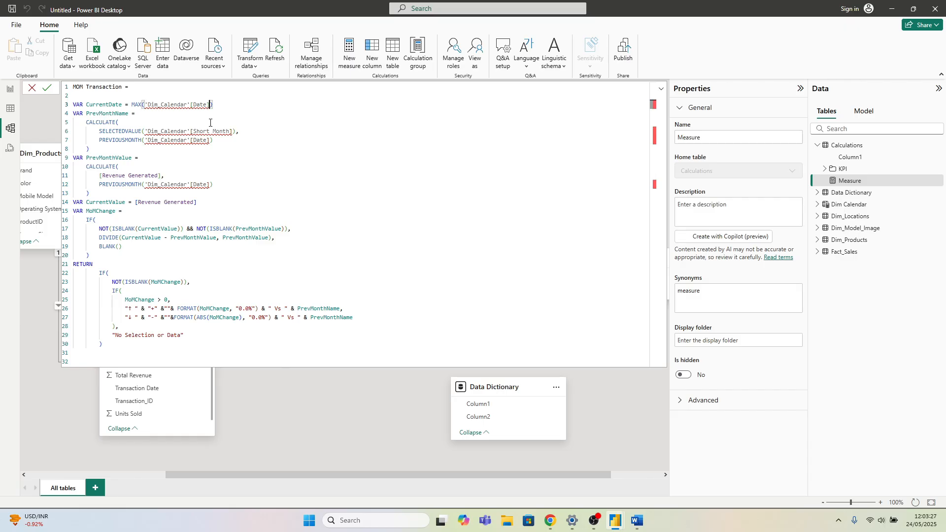
key(BackSpace)
key(BackSpace)
key(BackSpace)
key(BackSpace)
key(BackSpace)
key(BackSpace)
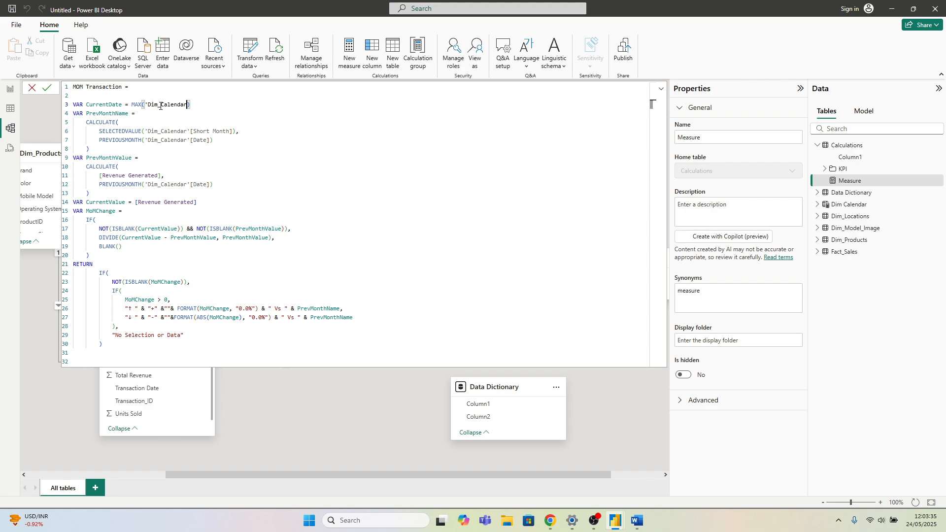
key(ctrl+z)
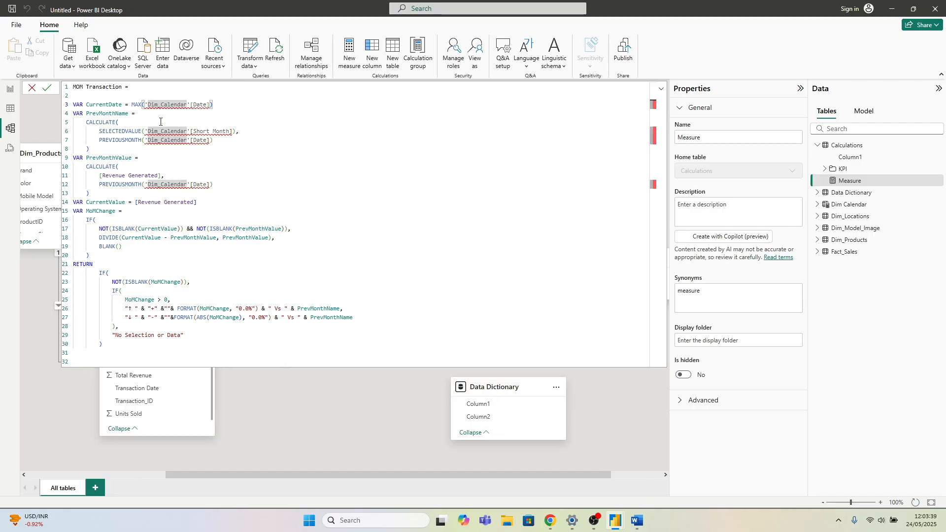
Step: Correct the table name from Dim_Calendar to Dim Calendar in all four references of the formula
key(BackSpace)
click(156, 120)
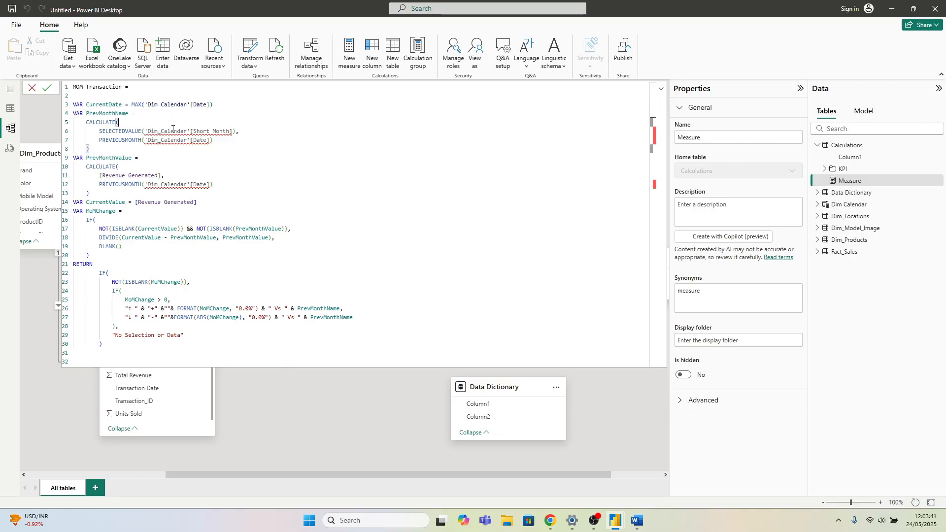
click(158, 130)
key(BackSpace)
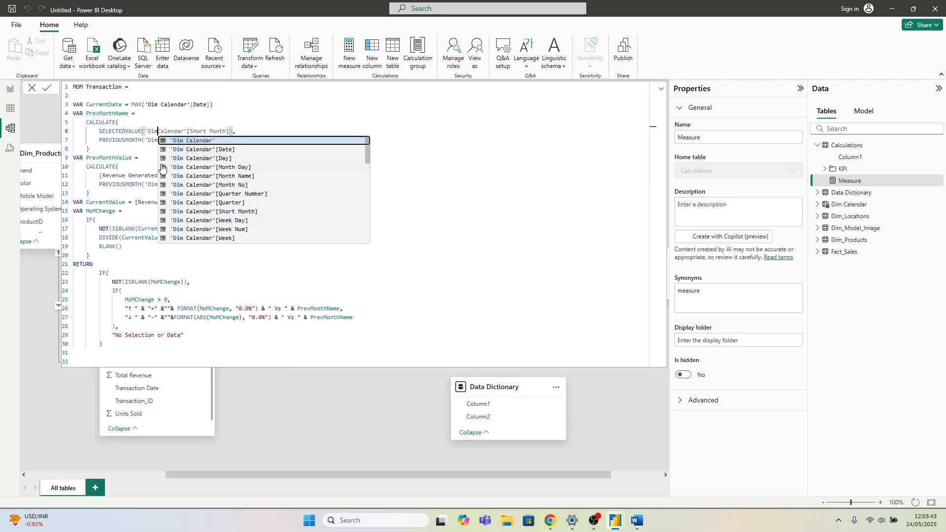
click(160, 141)
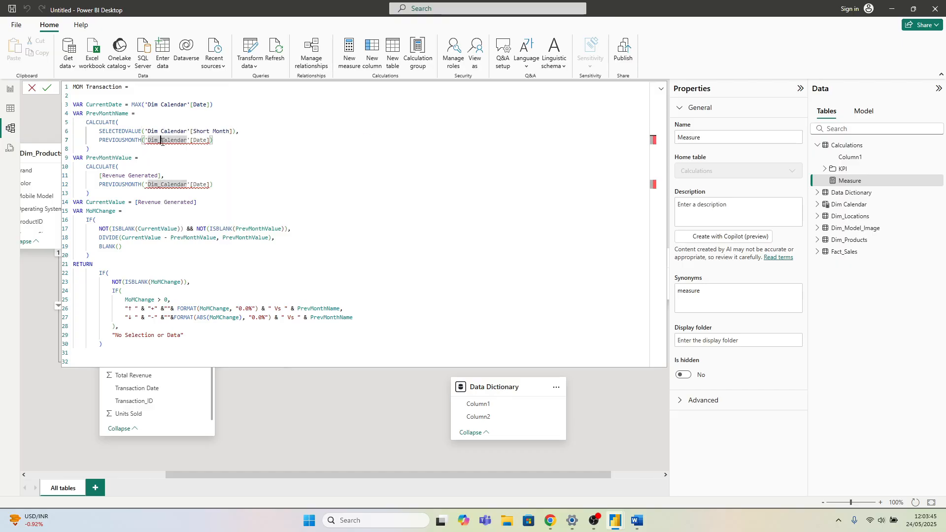
key(BackSpace)
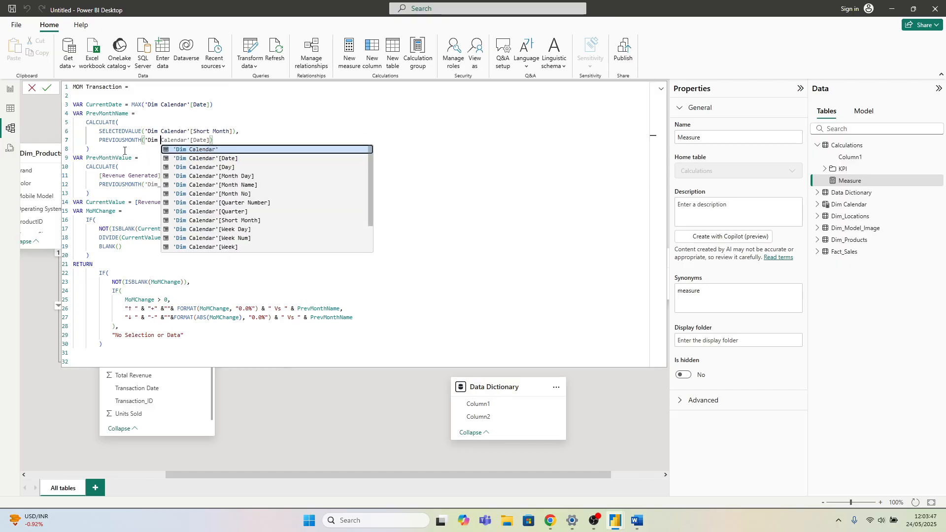
click(143, 151)
click(162, 186)
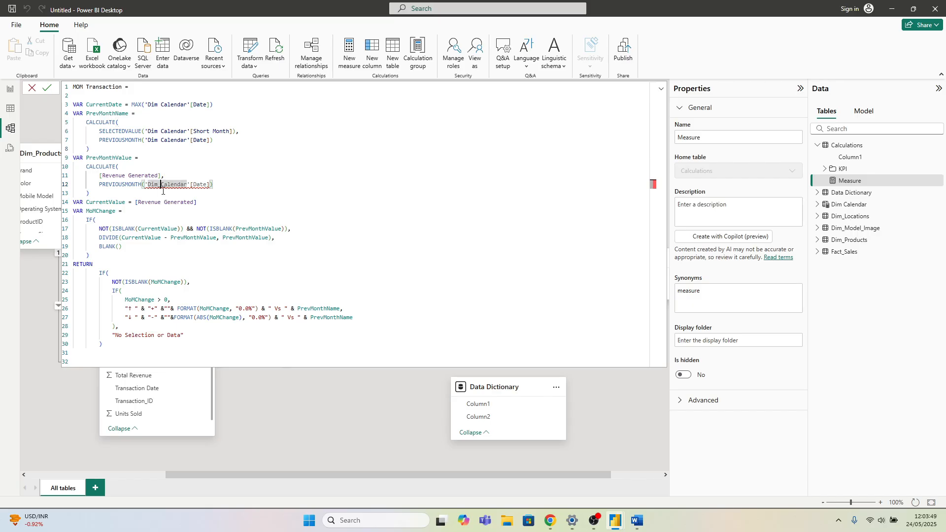
key(BackSpace)
click(225, 158)
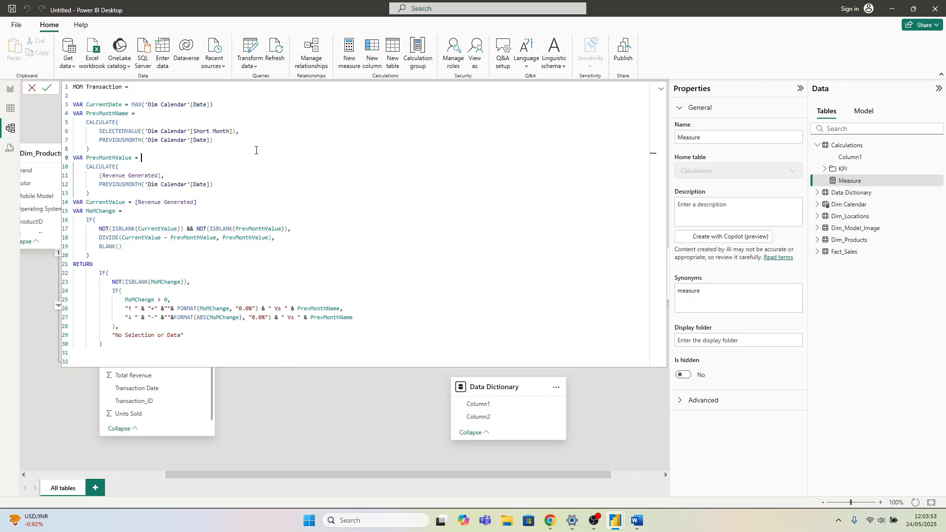
Step: Replace [Revenue Generated] with [Total Transactions] in the PrevMonthValue calculation
click(161, 176)
key(BackSpace)
key(BackSpace)
key(BackSpace)
key(BackSpace)
key(BackSpace)
key(BackSpace)
key(BackSpace)
key(BackSpace)
key(BackSpace)
key(BackSpace)
key(BackSpace)
key(BackSpace)
key(BackSpace)
key(BackSpace)
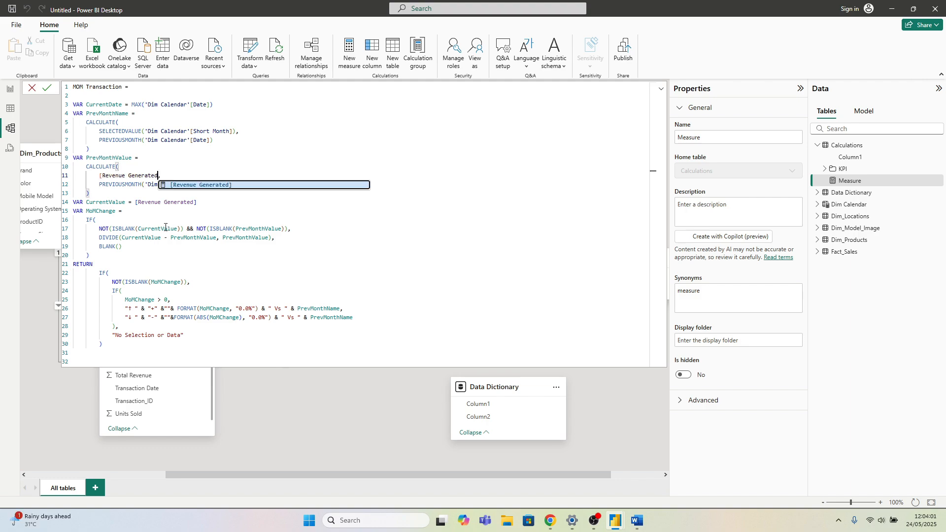
key(BackSpace)
key(BackSpace)
key(BackSpace)
key(BackSpace)
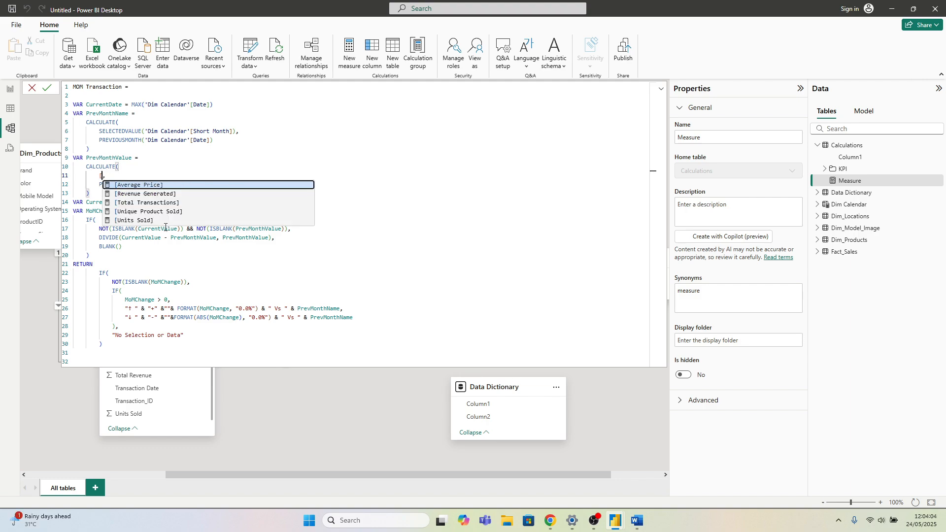
click(152, 202)
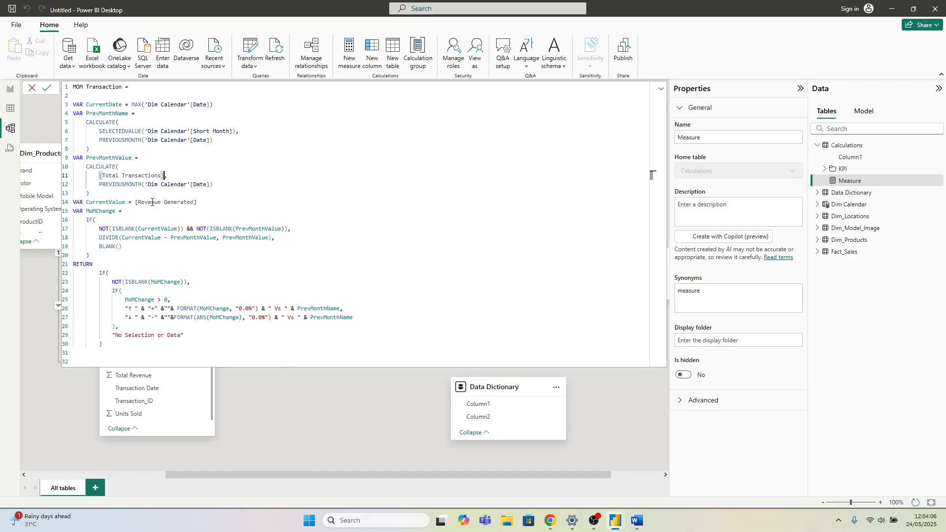
Step: Replace [Revenue Generated] with [Total Transactions] in the CurrentValue variable
click(204, 202)
key(BackSpace)
key(BackSpace)
key(BackSpace)
key(BackSpace)
key(BackSpace)
key(BackSpace)
key(BackSpace)
key(BackSpace)
key(BackSpace)
key(BackSpace)
key(BackSpace)
key(BackSpace)
key(BackSpace)
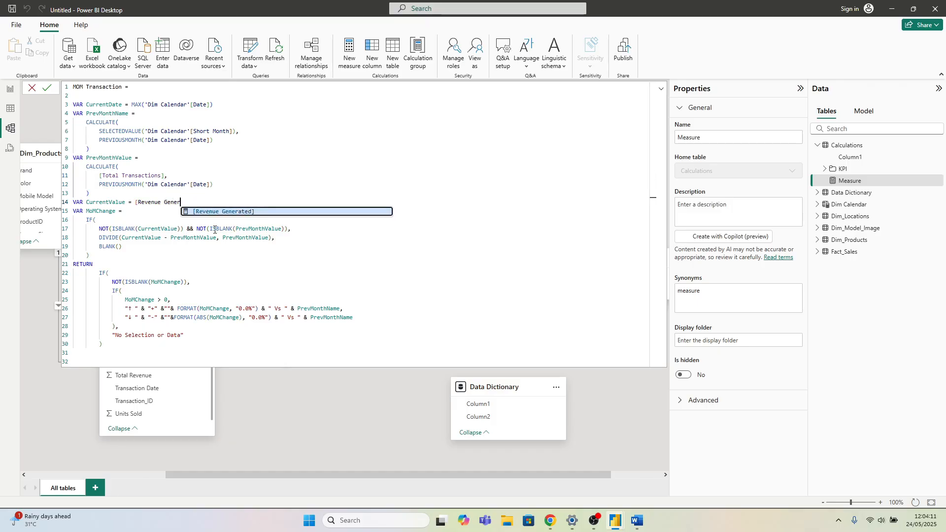
key(BackSpace)
key(BackSpace)
key(BackSpace)
key(BackSpace)
key(BackSpace)
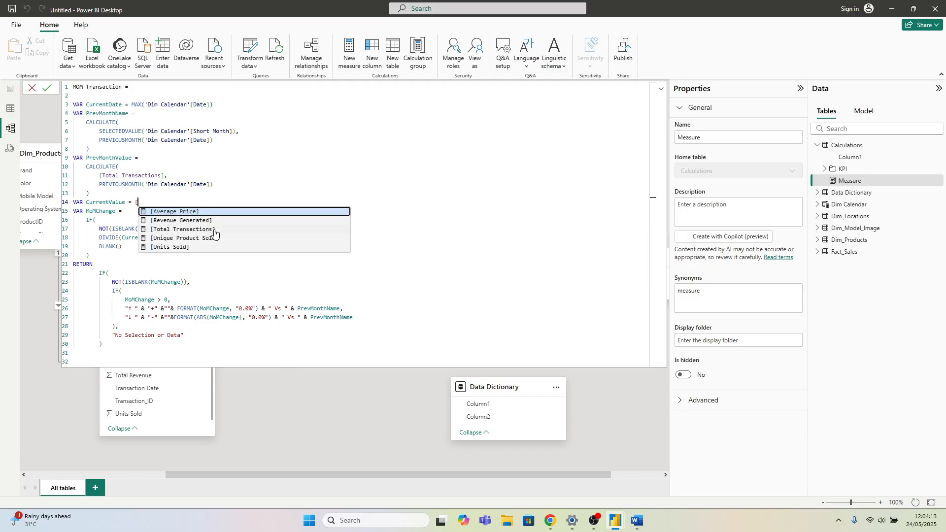
text(tot)
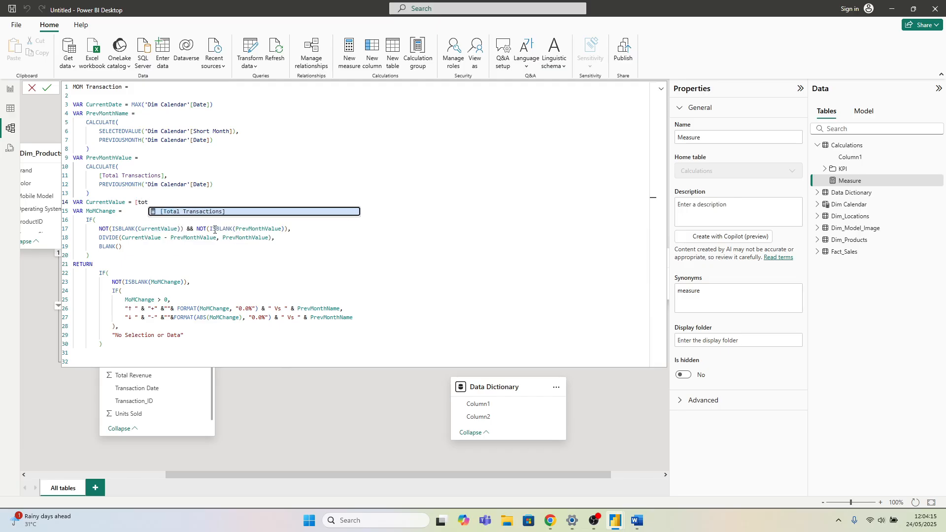
click(220, 211)
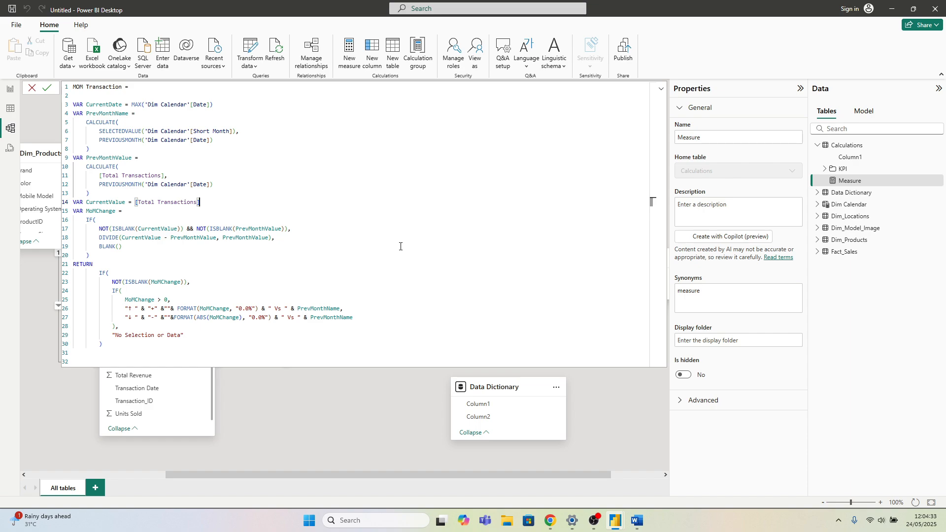
Step: Check both [Total Transactions] references, commit the MOM Transaction measure and collapse its formula
click(245, 162)
drag(97, 175, 181, 179)
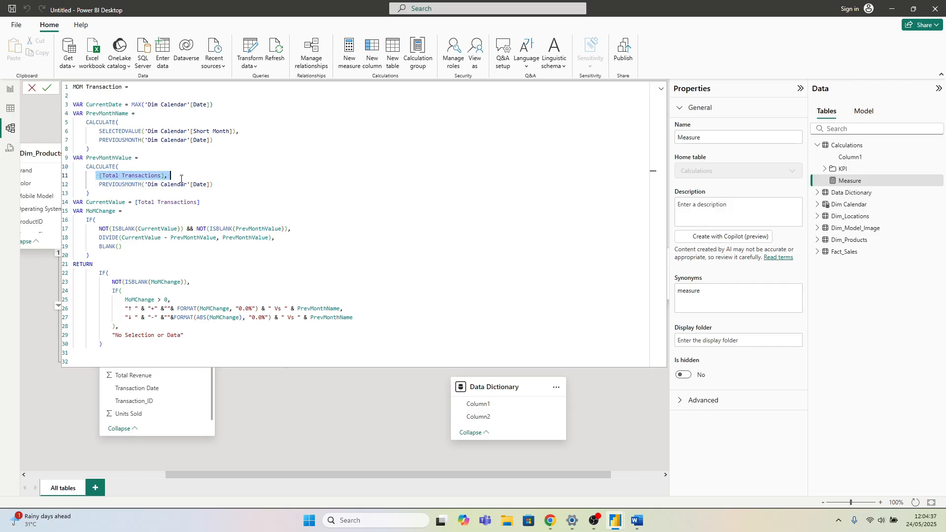
drag(135, 202, 208, 205)
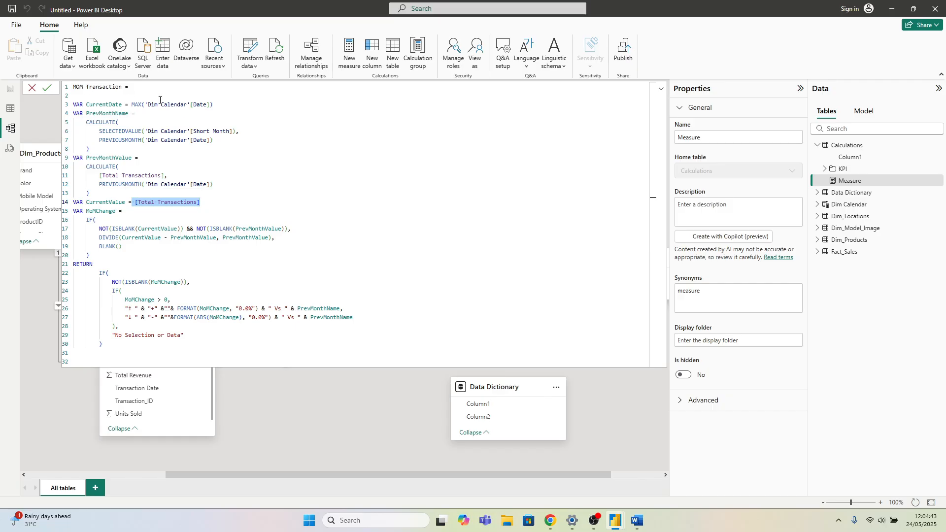
click(46, 89)
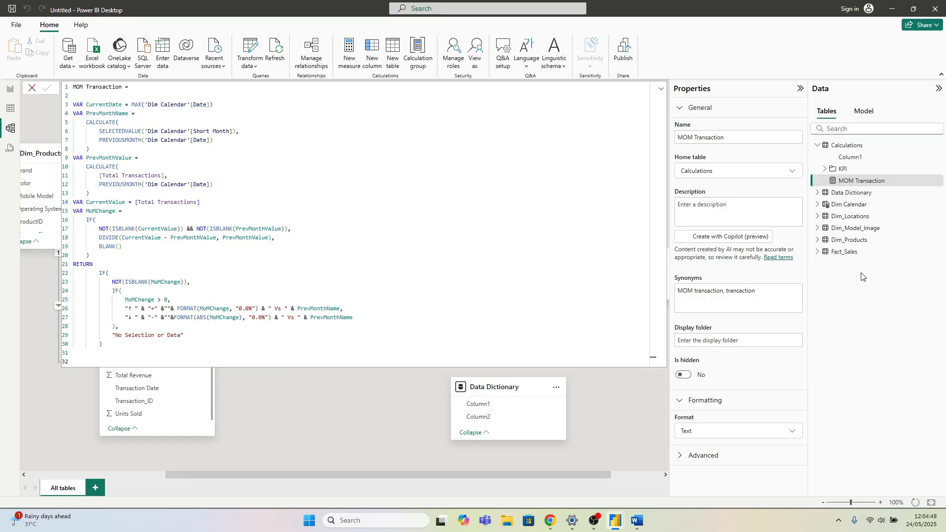
click(661, 89)
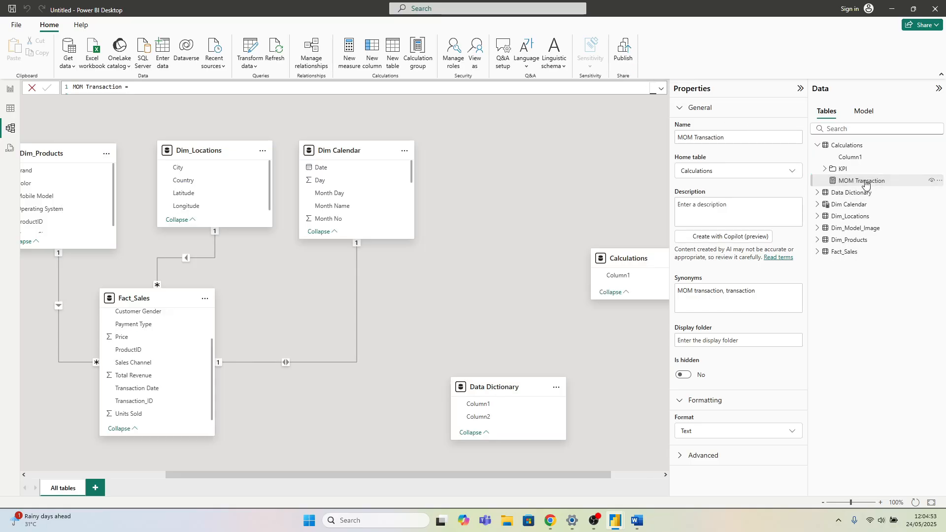
Step: Assign the MOM Transaction measure to a display folder named MOM
click(704, 341)
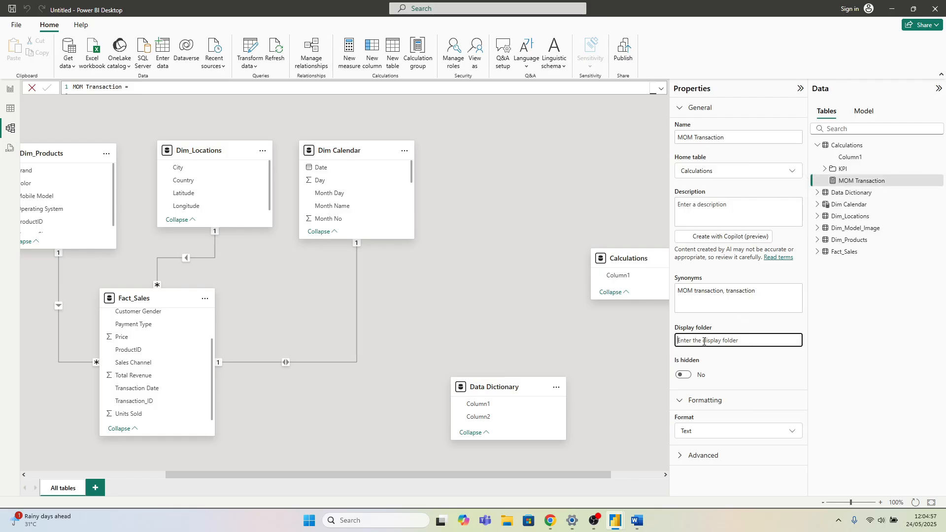
text(MOM)
key(Return)
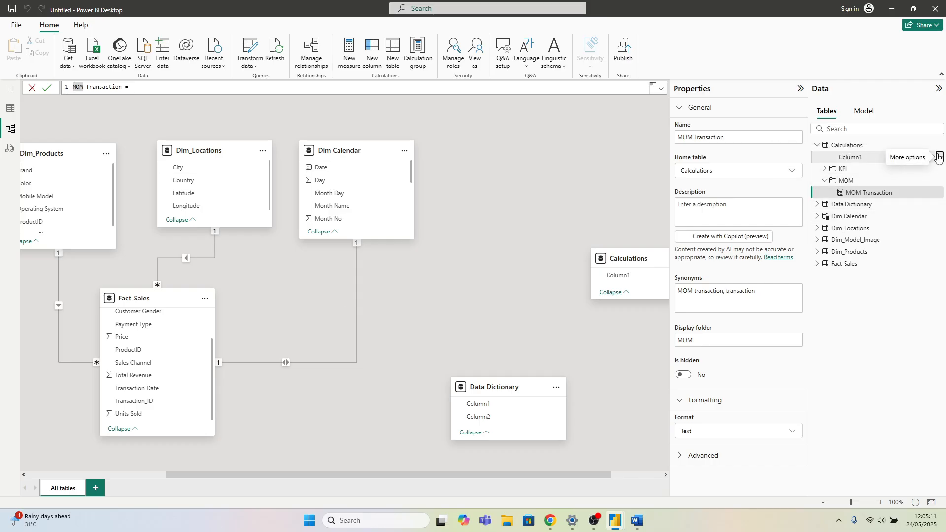
Step: Delete the placeholder Column1 from the Calculations table
click(938, 157)
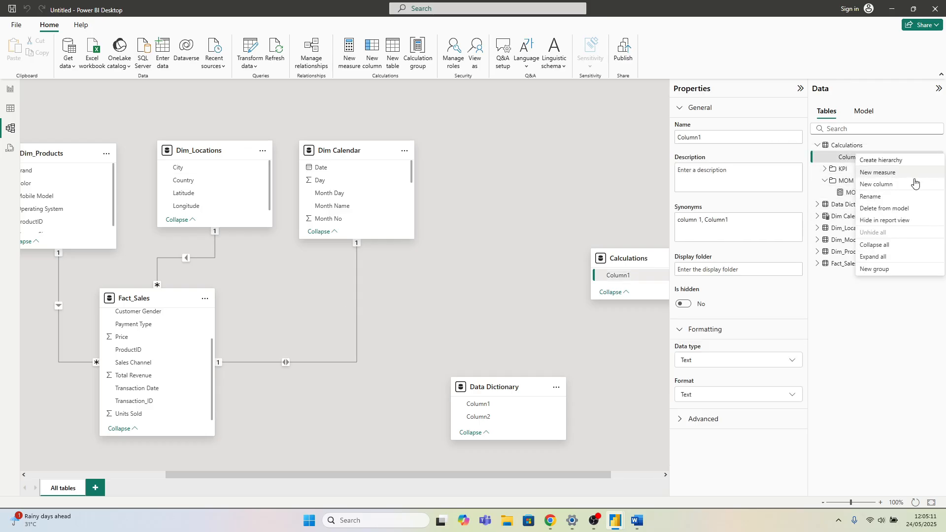
click(886, 209)
click(530, 281)
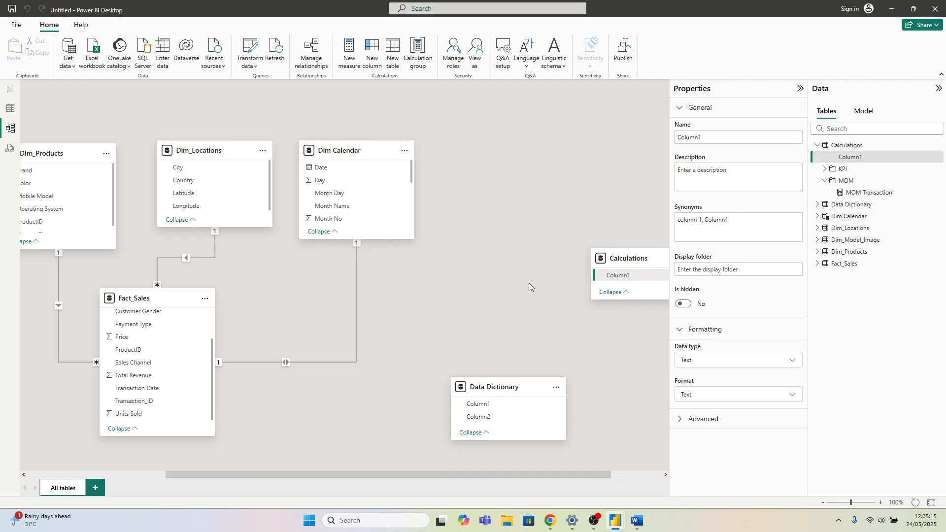
Step: Return to the report page, collapse the Dim Calendar fields and expand the MOM folder in the Calculations table
click(11, 91)
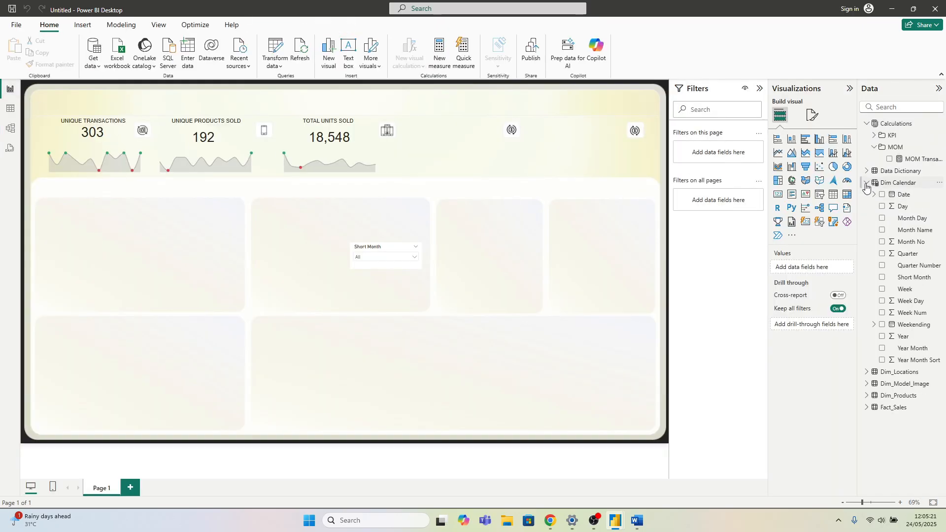
click(867, 183)
click(875, 150)
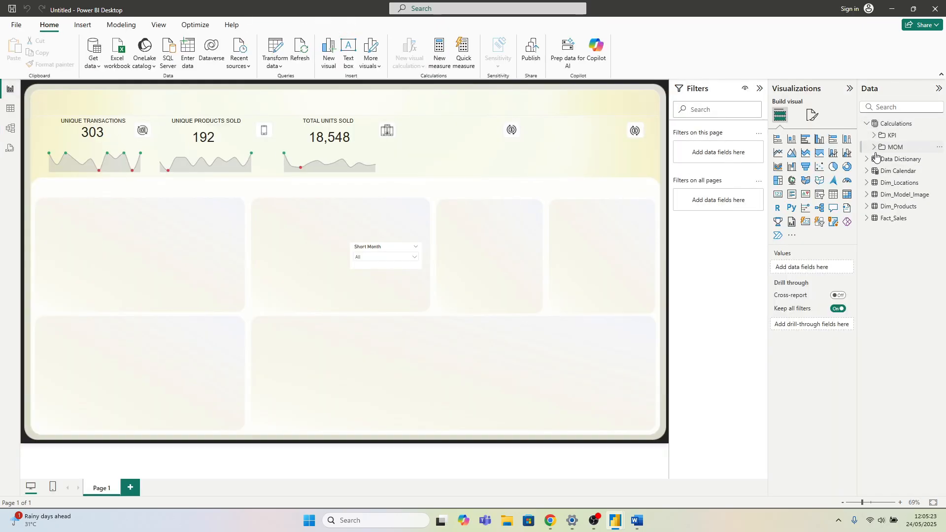
click(867, 124)
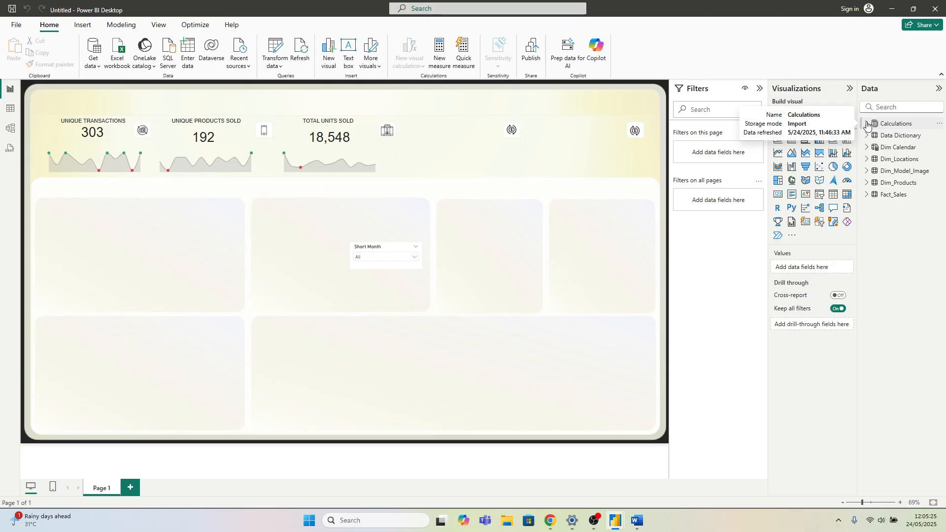
click(867, 123)
click(874, 137)
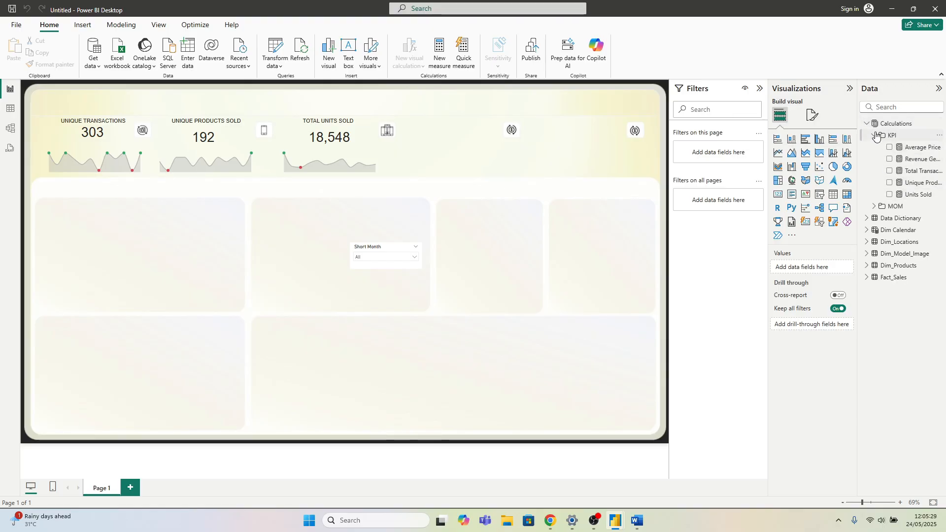
click(874, 136)
click(875, 147)
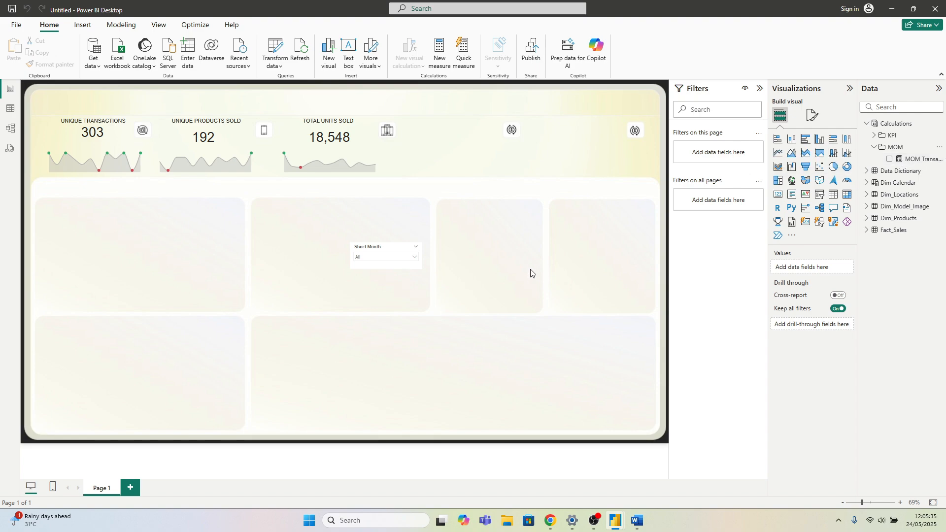
Step: Add a card visual with the MOM Transaction measure to the page and widen it to fit its full text
click(778, 195)
drag(113, 219, 155, 222)
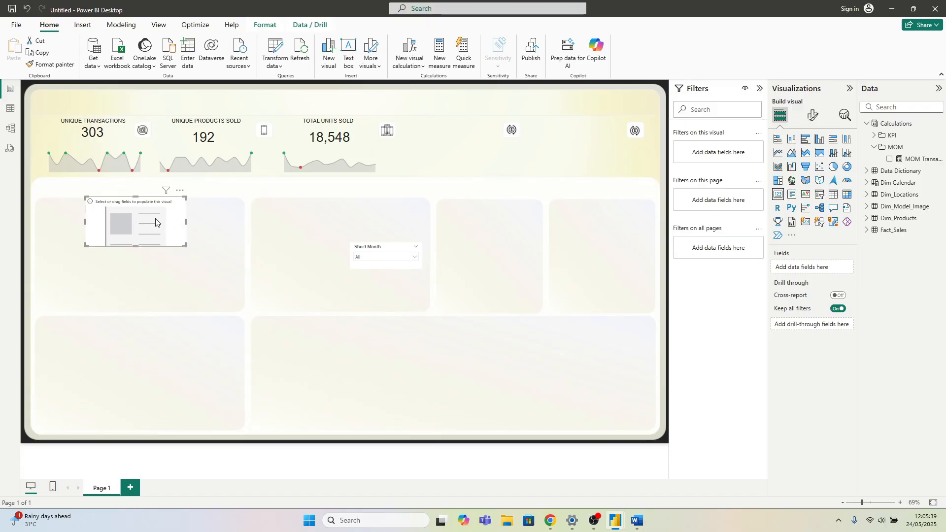
click(889, 159)
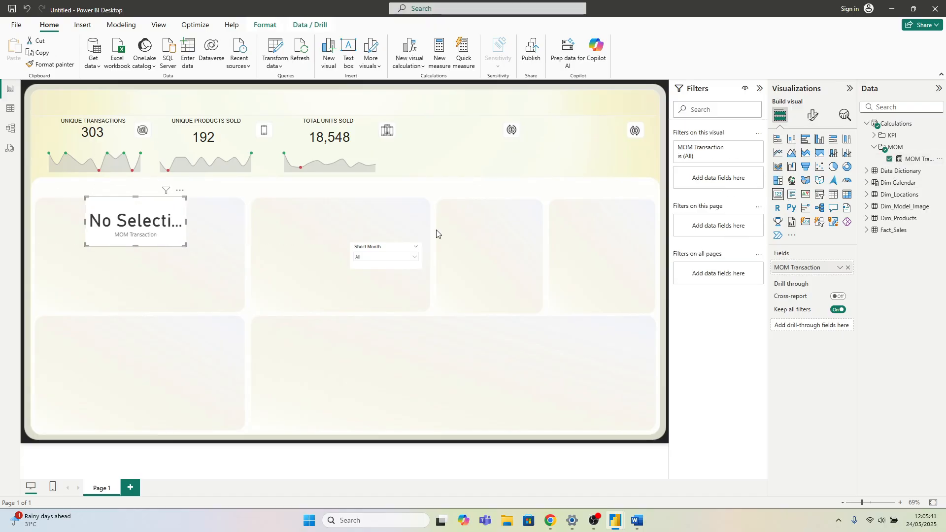
drag(185, 247, 278, 242)
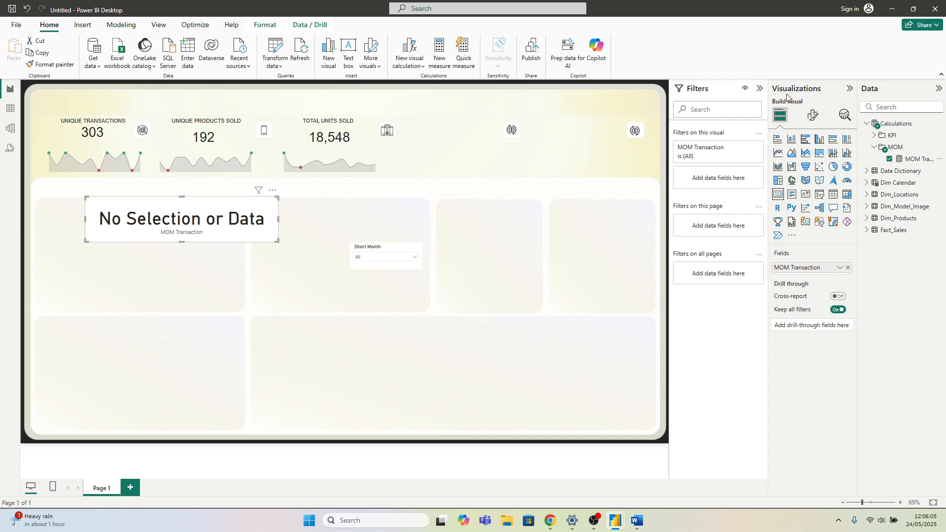
Step: Format the card's callout value in Arial at size 14 and turn off its category label
click(812, 114)
click(799, 185)
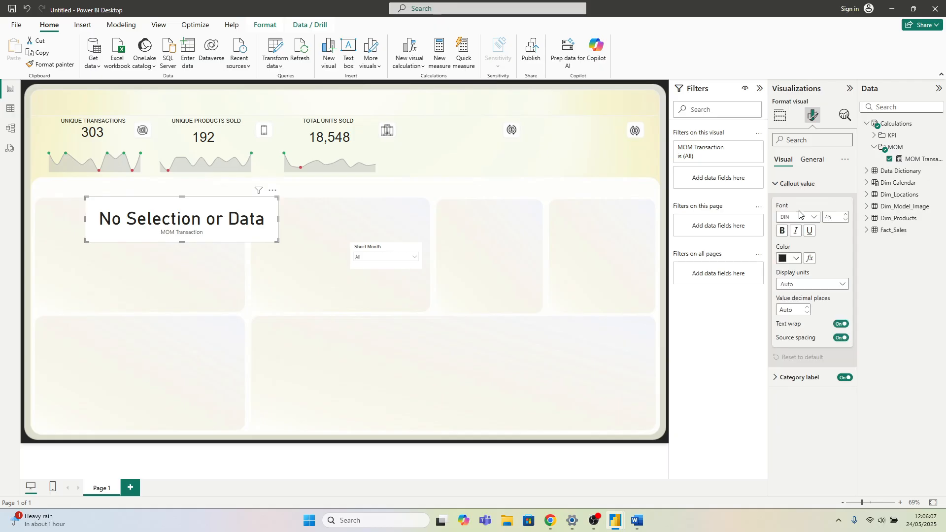
click(808, 219)
click(793, 229)
click(835, 215)
text(14)
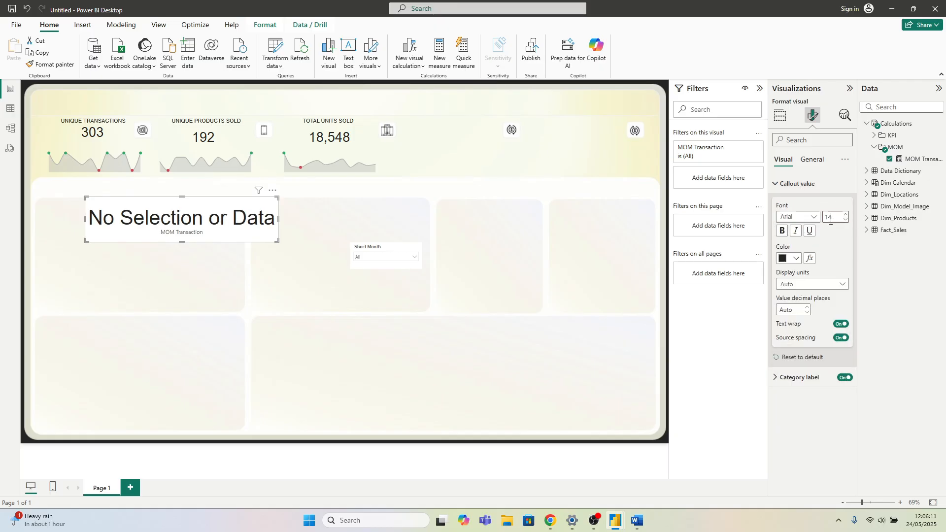
click(843, 377)
Step: Turn off the card's background, then shrink and place it between the unique transactions value and its sparkline
click(812, 159)
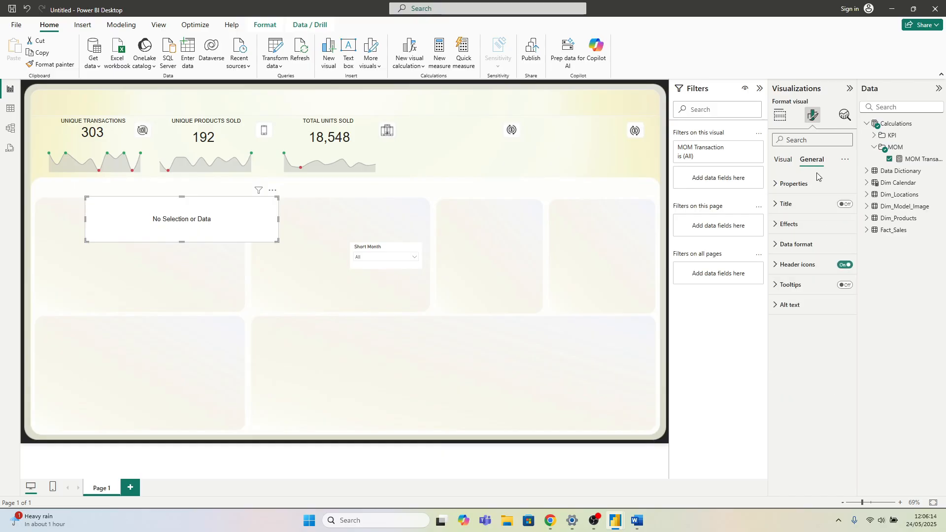
click(808, 223)
click(841, 249)
click(840, 248)
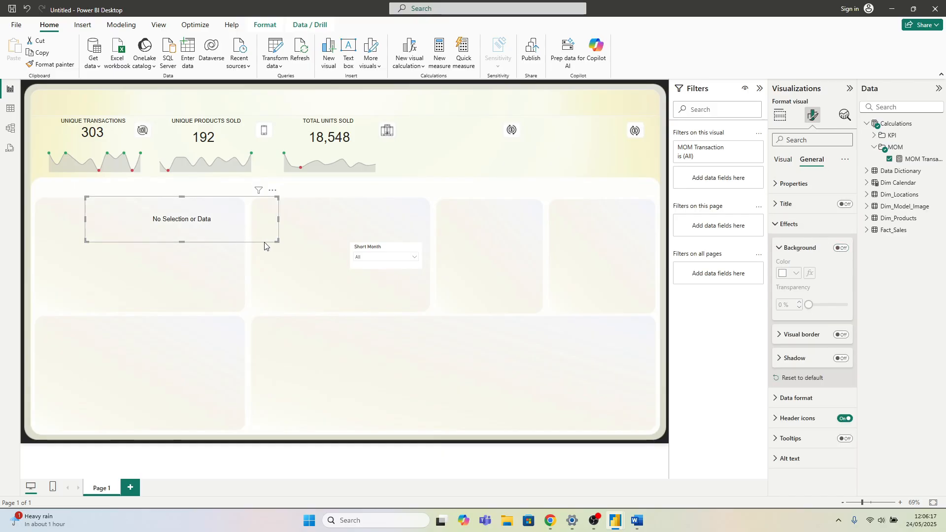
drag(277, 241, 130, 140)
click(132, 226)
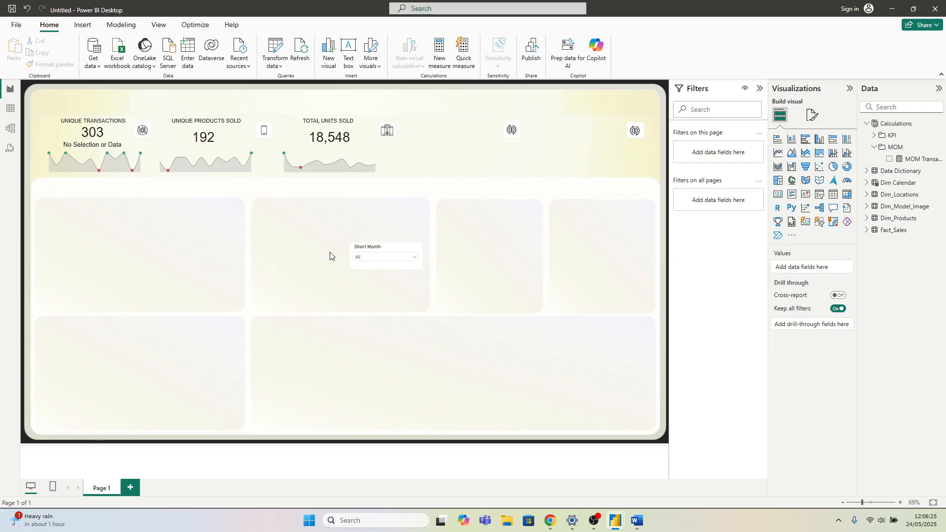
Step: Test the MOM Transaction card by switching the Short Month slicer between Feb and Mar
click(366, 257)
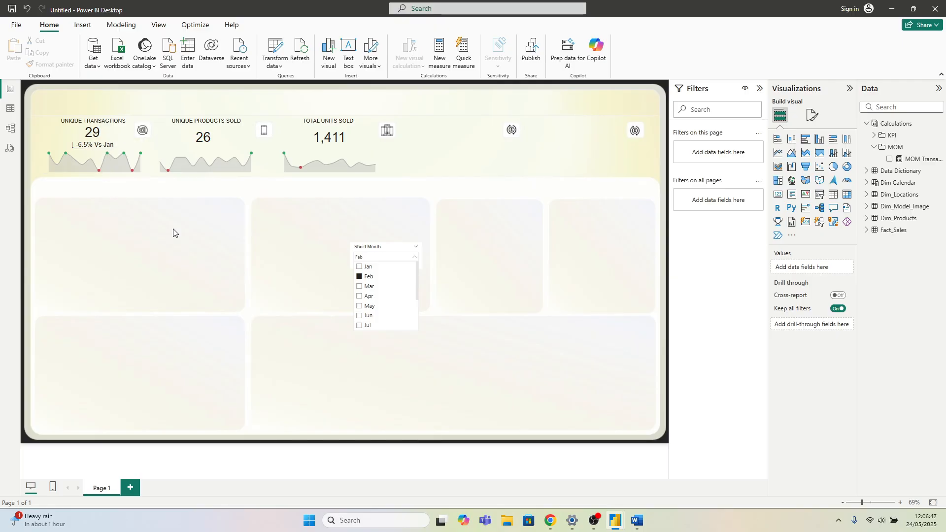
click(359, 287)
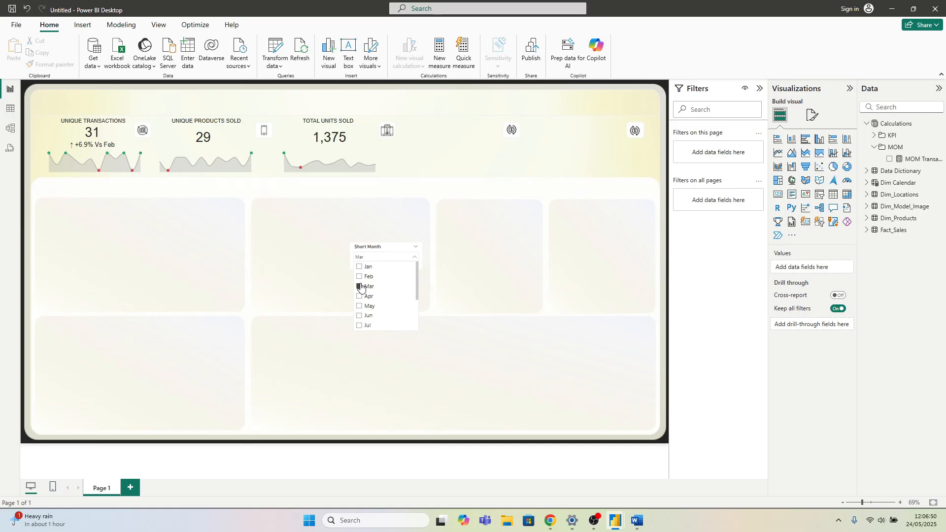
click(359, 276)
click(358, 287)
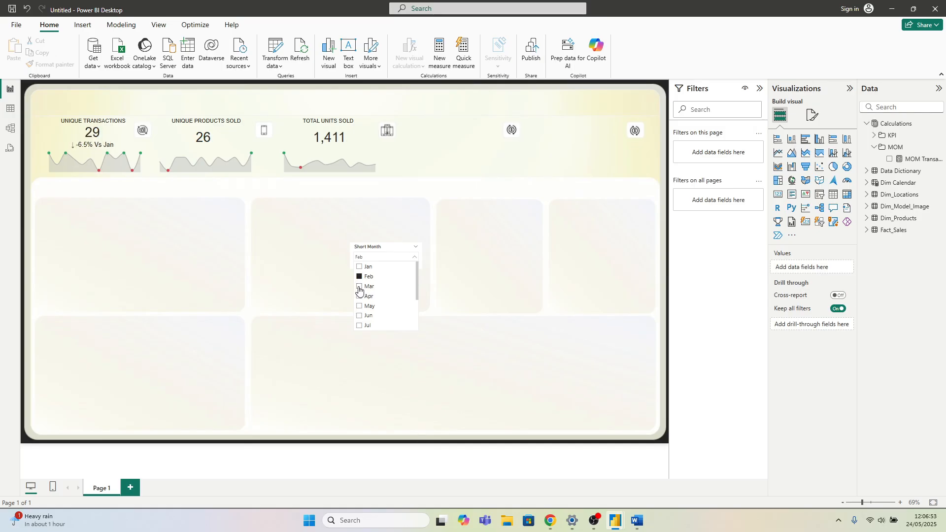
click(260, 265)
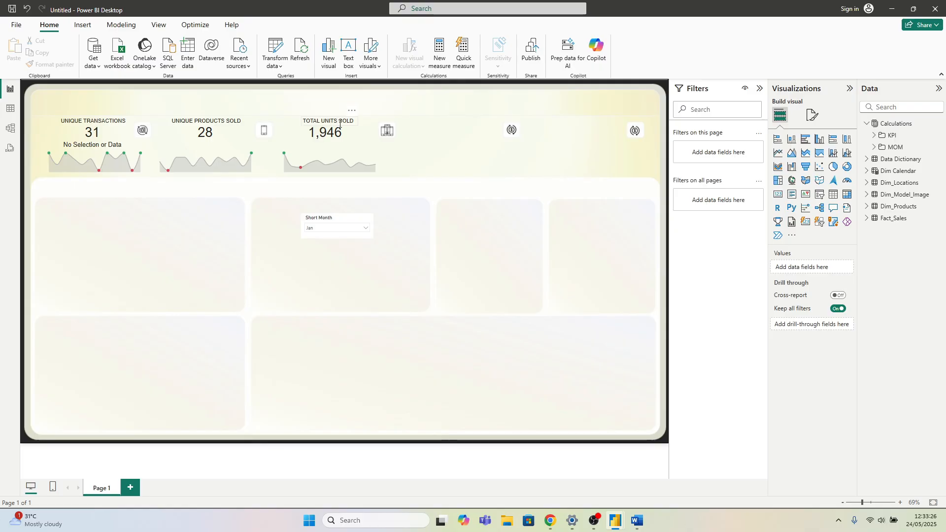
Step: Create a new measure in the MOM folder and fill it with a copy of the entire MOM Transaction formula
click(874, 148)
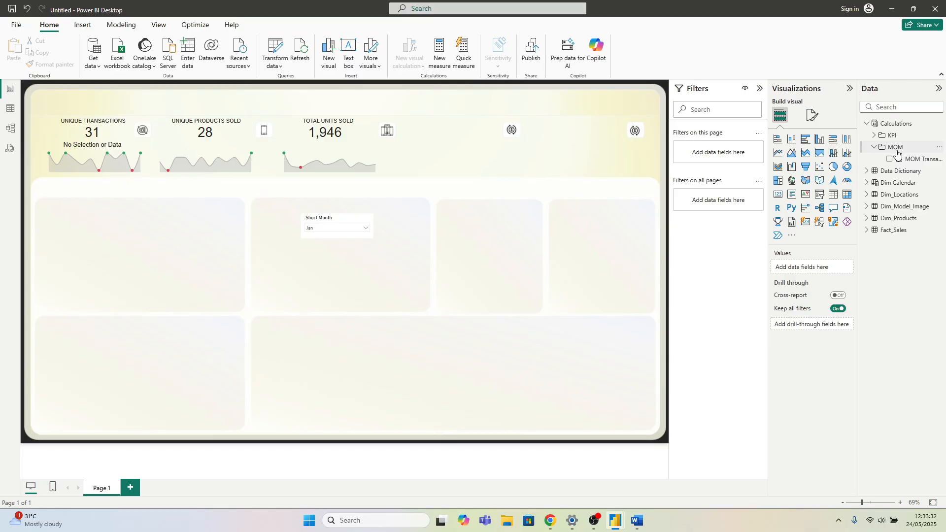
click(915, 159)
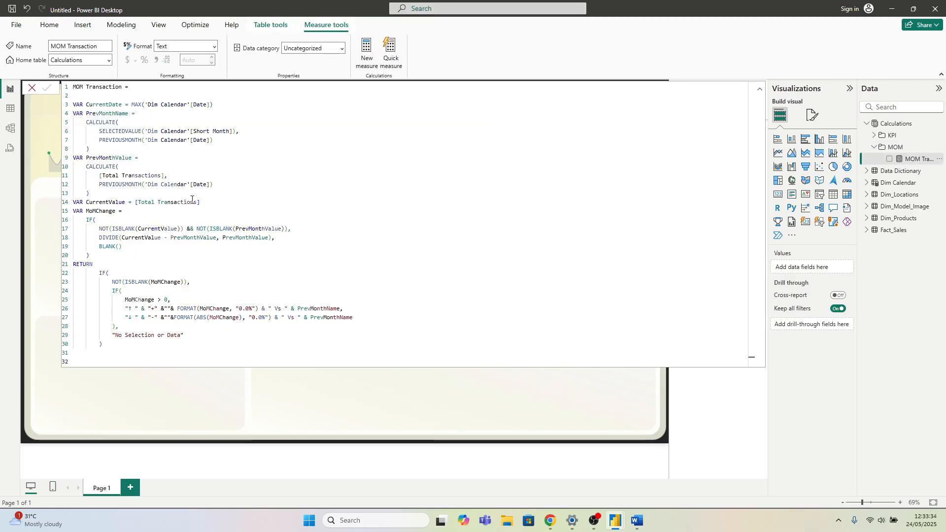
drag(113, 357, 48, 71)
key(ctrl+c)
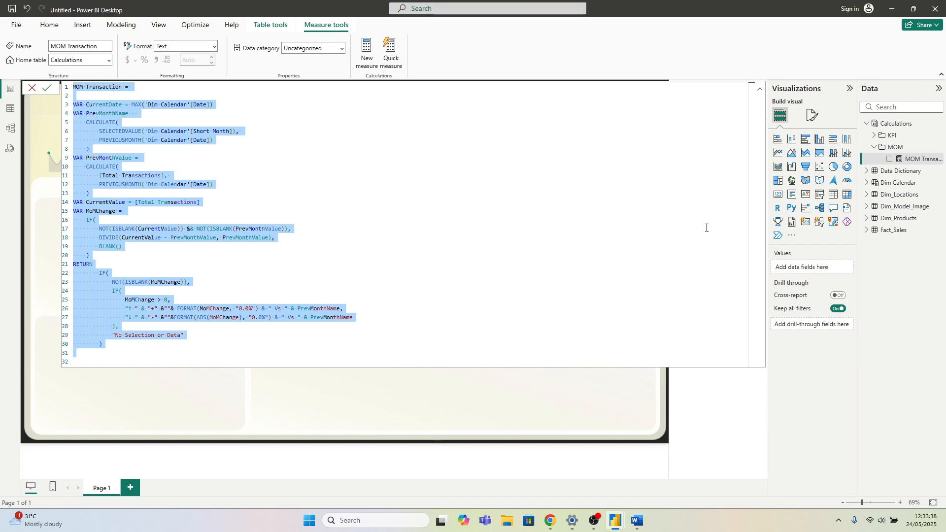
right_click(891, 148)
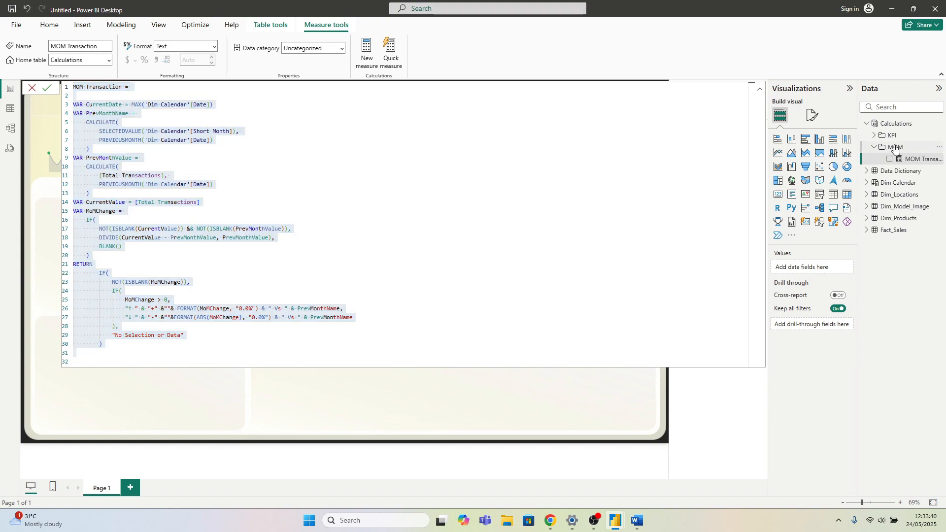
click(855, 155)
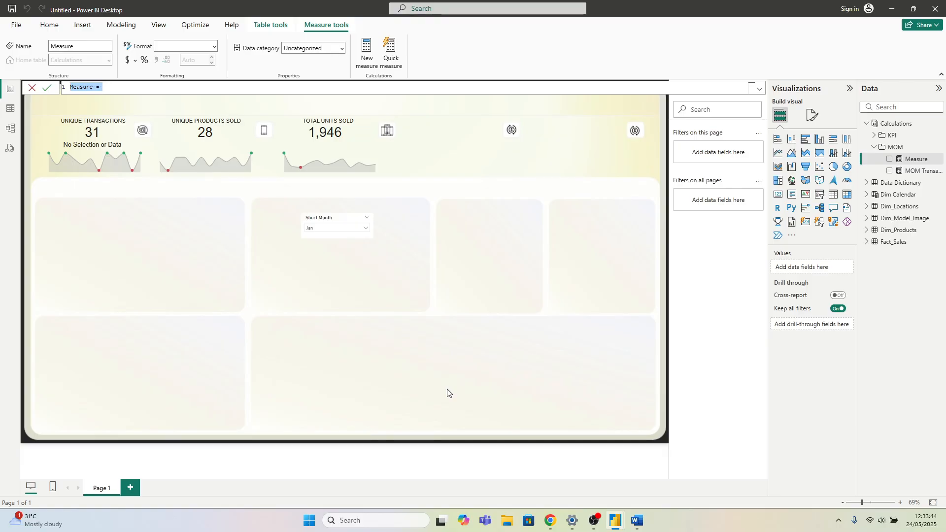
key(ctrl+v)
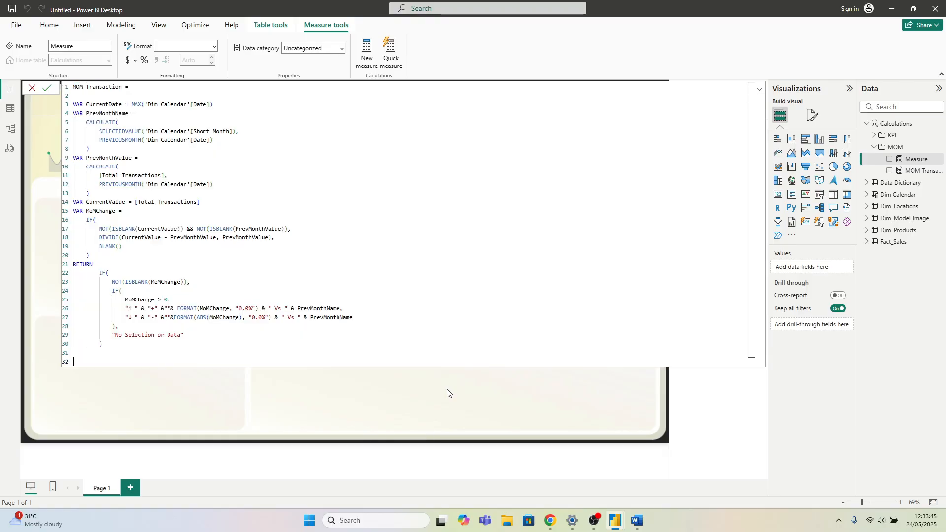
Step: Rename the copied measure MOM Product and make its PrevMonthValue calculation use [Unique Product Sold]
click(122, 87)
key(BackSpace)
key(BackSpace)
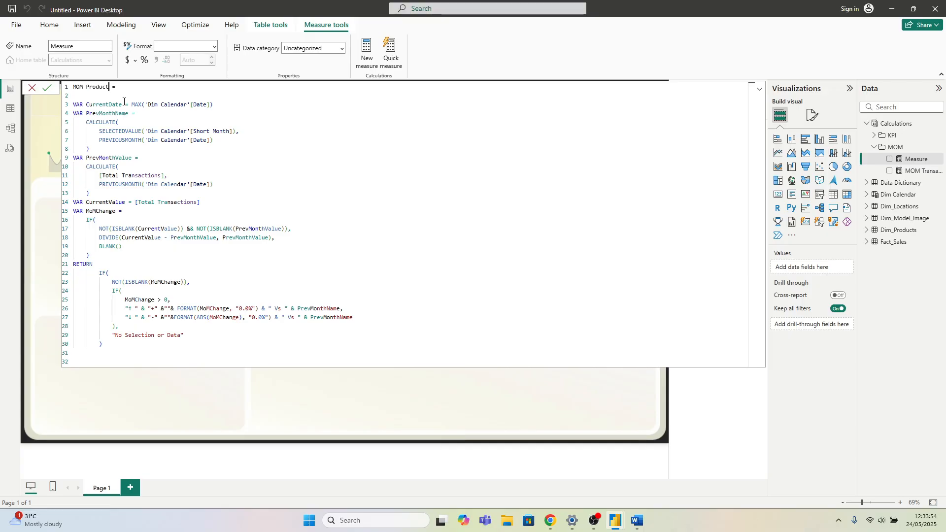
click(165, 175)
key(BackSpace)
key(BackSpace)
key(BackSpace)
key(BackSpace)
key(BackSpace)
key(BackSpace)
key(BackSpace)
key(BackSpace)
key(BackSpace)
key(BackSpace)
key(BackSpace)
key(BackSpace)
key(BackSpace)
key(BackSpace)
key(BackSpace)
key(BackSpace)
key(BackSpace)
key(BackSpace)
key(BackSpace)
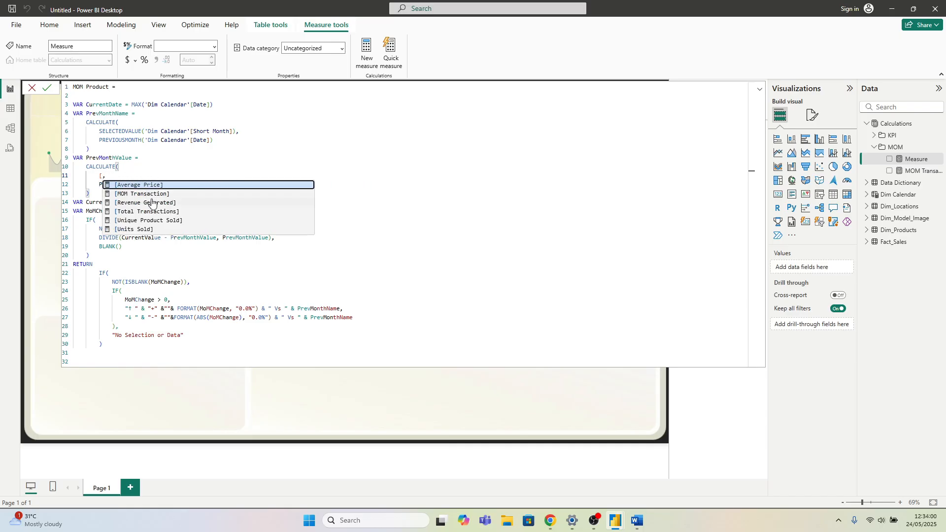
click(148, 221)
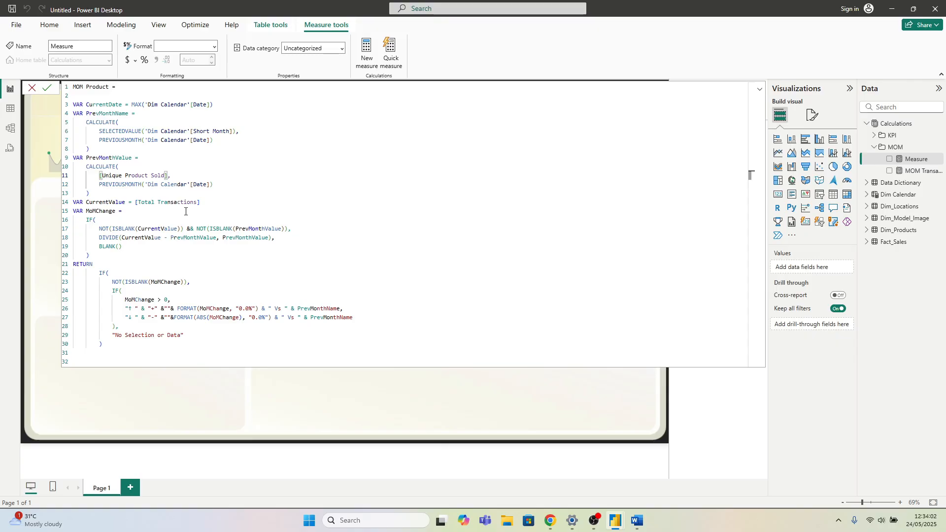
Step: Set the CurrentValue variable to [Unique Product Sold] and commit the MOM Product measure
click(202, 203)
key(BackSpace)
key(BackSpace)
key(BackSpace)
key(BackSpace)
key(BackSpace)
key(BackSpace)
key(BackSpace)
key(BackSpace)
key(BackSpace)
key(BackSpace)
key(BackSpace)
key(BackSpace)
key(BackSpace)
key(BackSpace)
key(BackSpace)
key(BackSpace)
key(BackSpace)
key(BackSpace)
key(BackSpace)
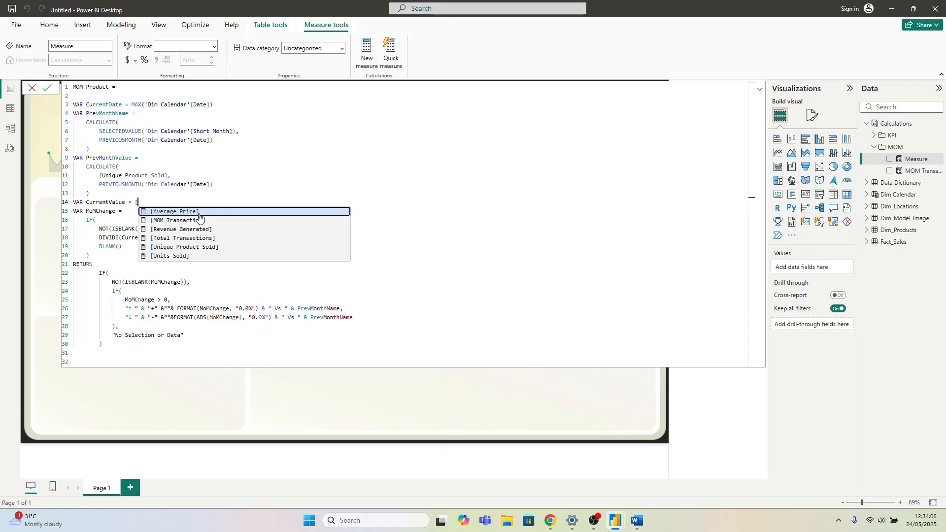
click(186, 247)
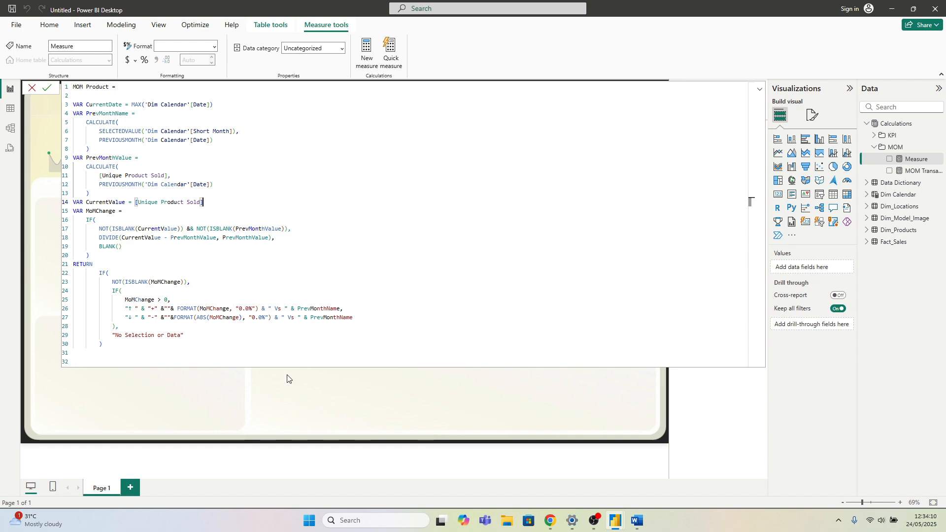
click(47, 89)
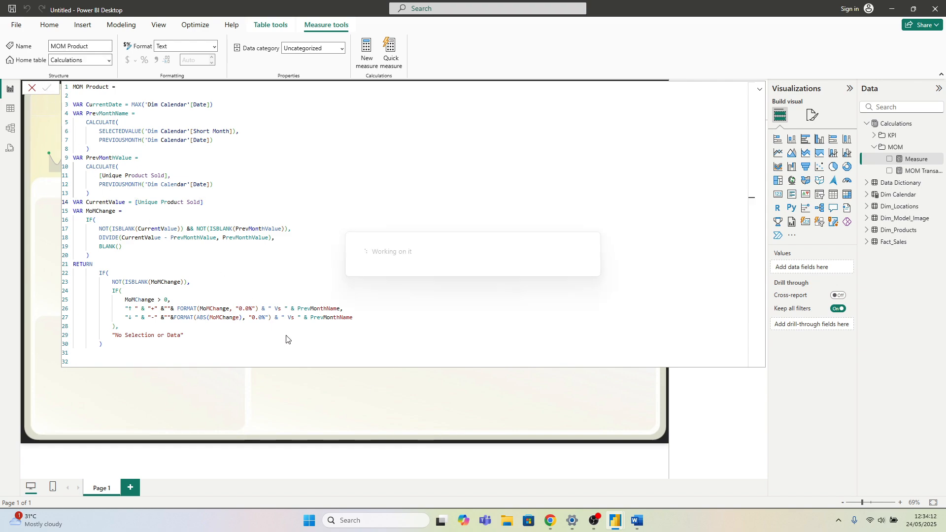
click(345, 391)
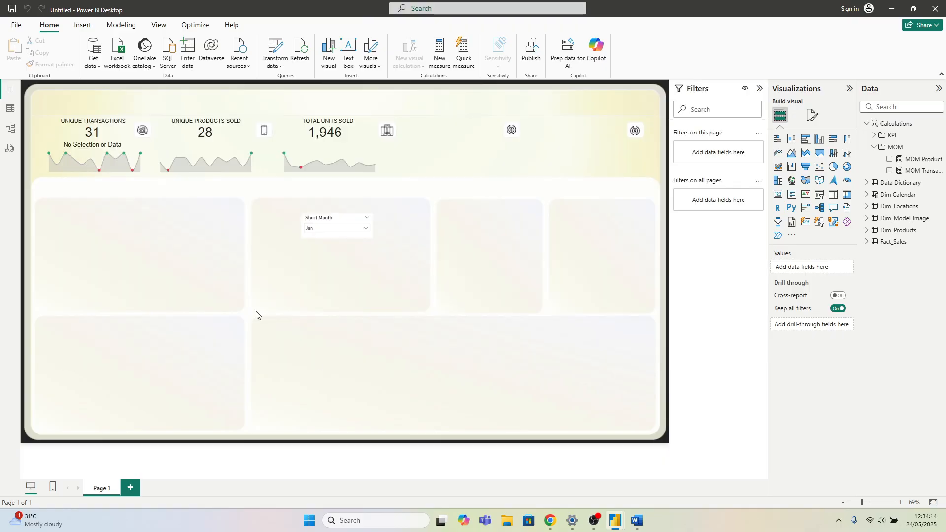
Step: Duplicate the MOM Transaction card, place the copy between the unique products sold value and its sparkline, and replace its field with MOM Product
click(80, 150)
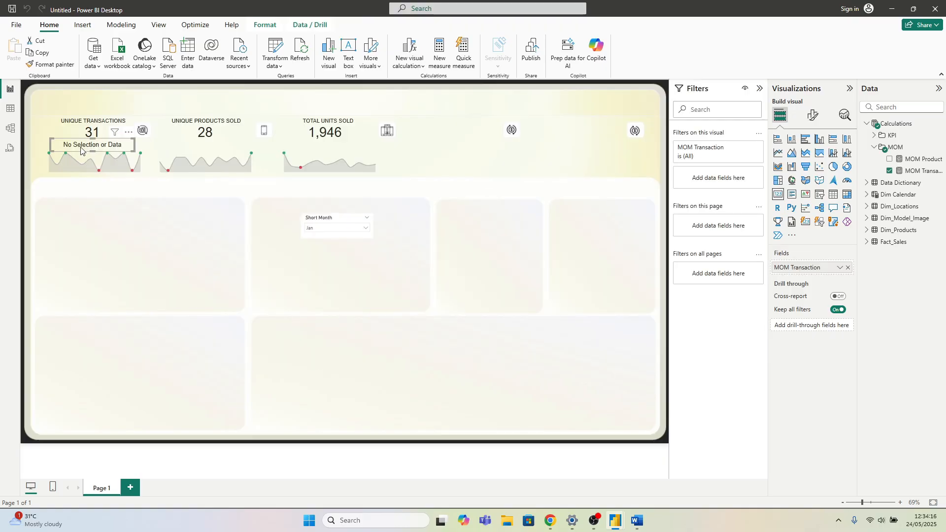
key(ctrl+c)
key(ctrl+v)
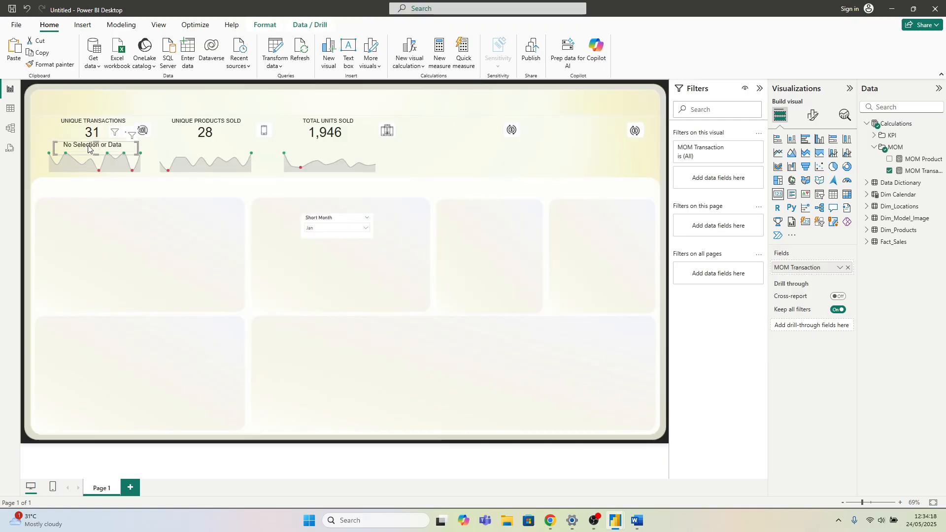
drag(86, 148, 204, 148)
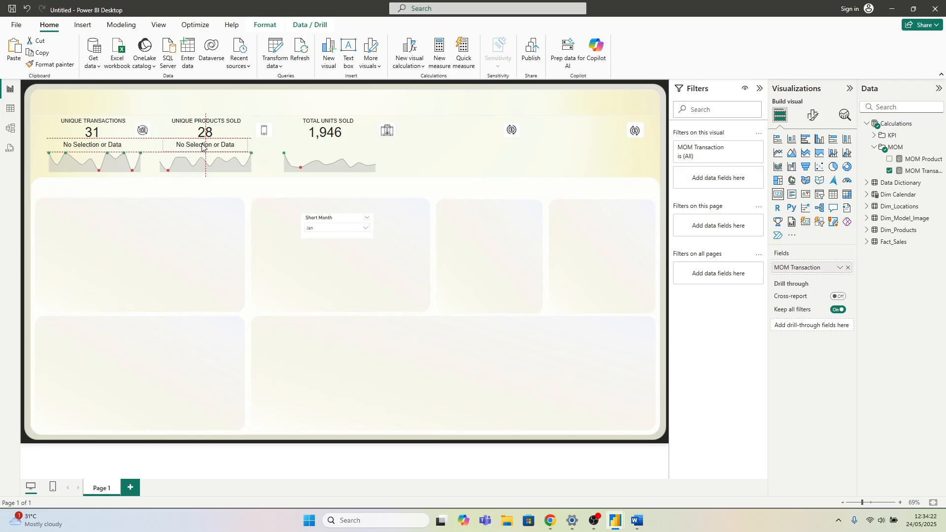
click(848, 268)
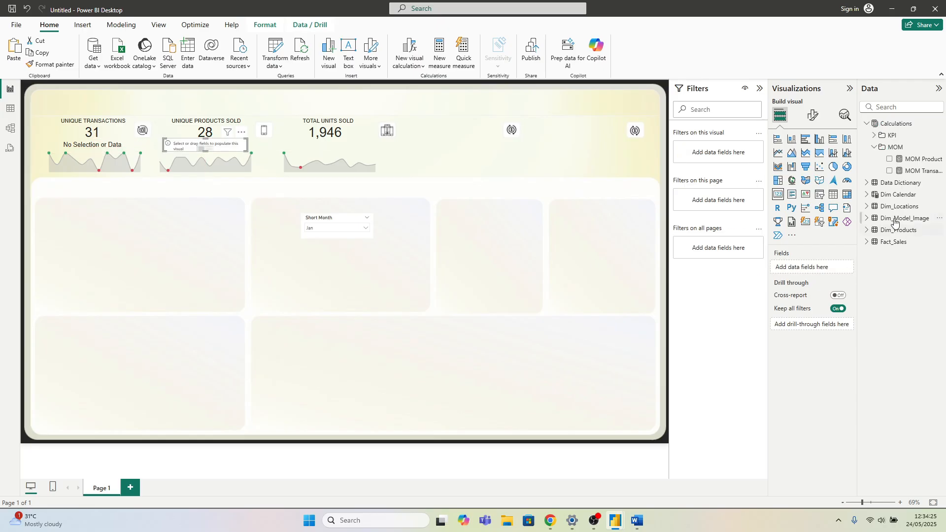
click(890, 159)
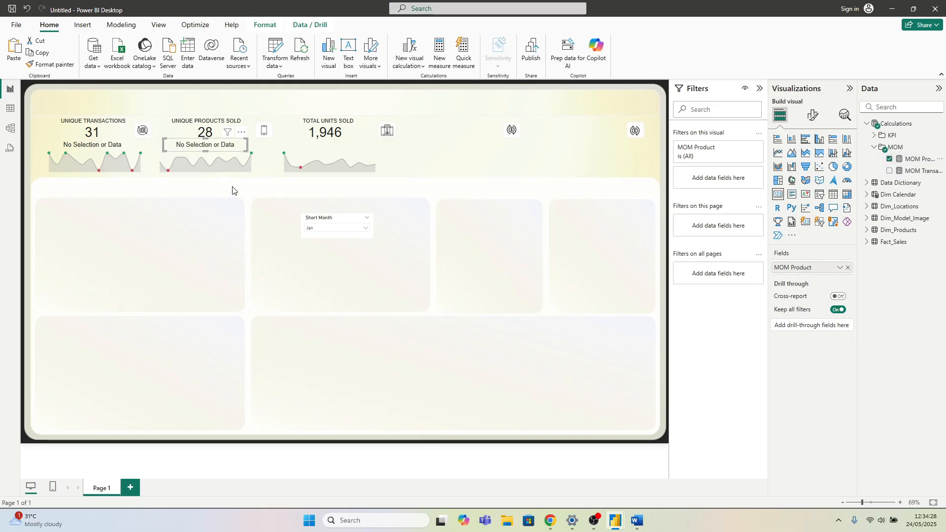
click(324, 229)
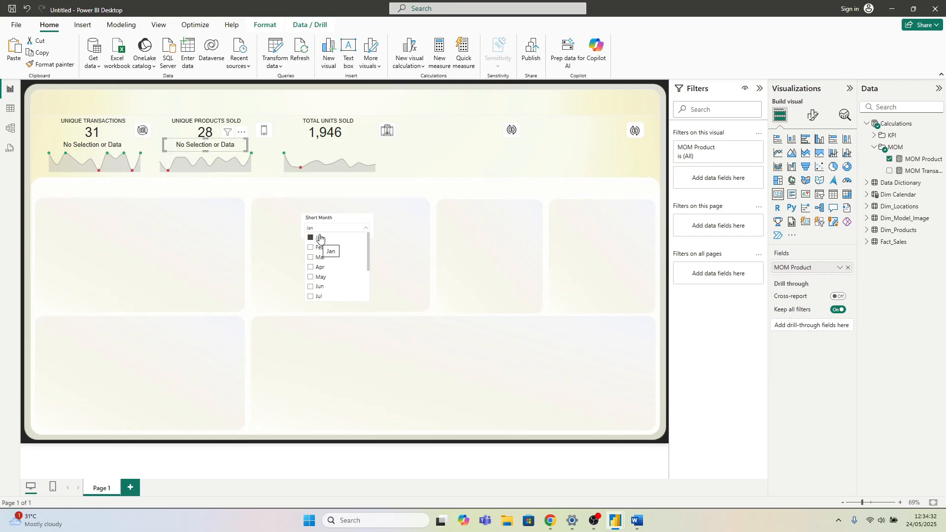
click(287, 238)
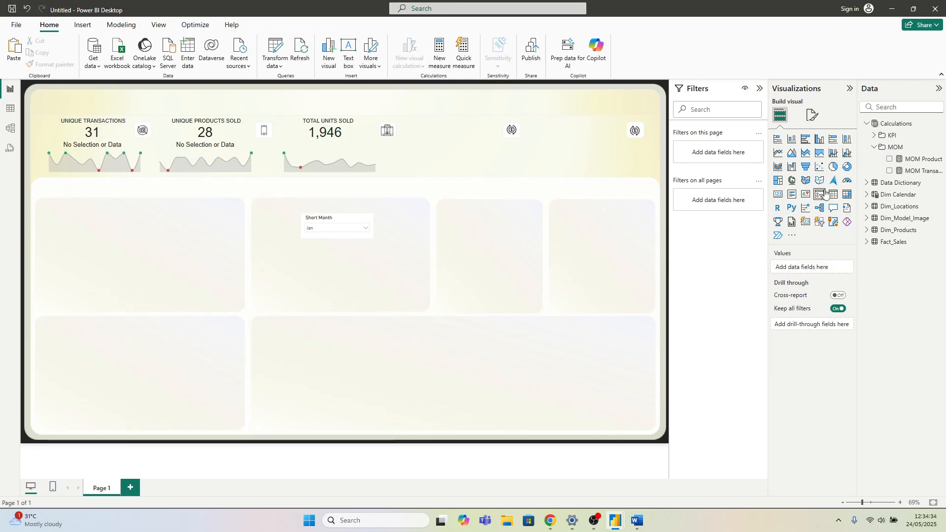
Step: Create another measure in the MOM folder and fill it with a copy of the entire MOM Product formula
click(917, 159)
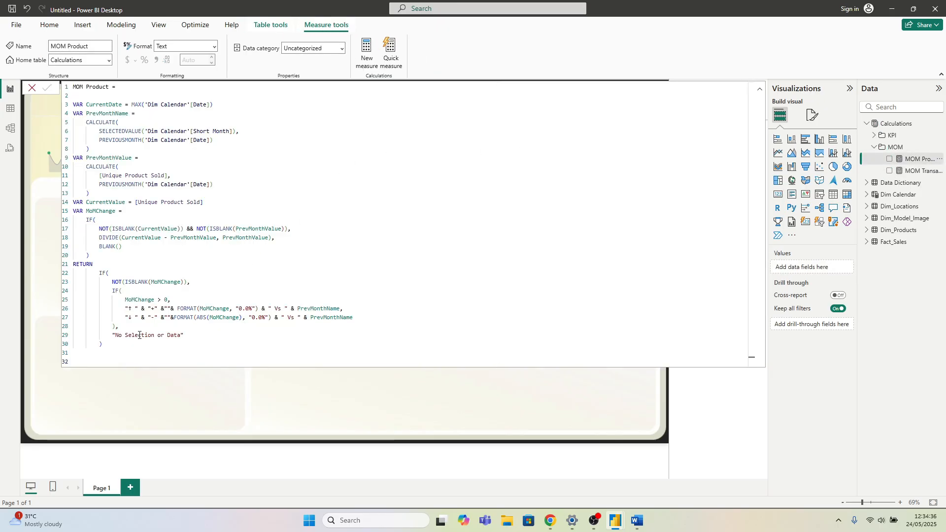
drag(118, 355, 67, 79)
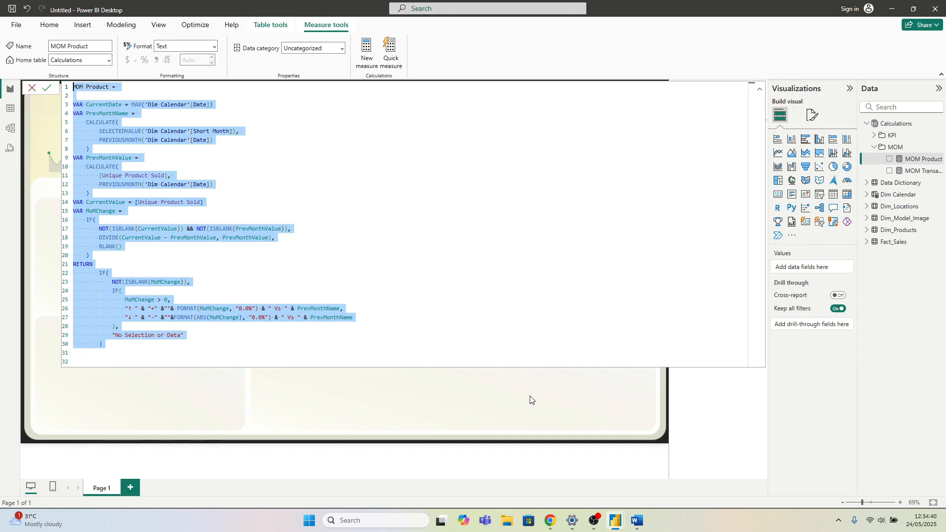
click(541, 390)
right_click(900, 149)
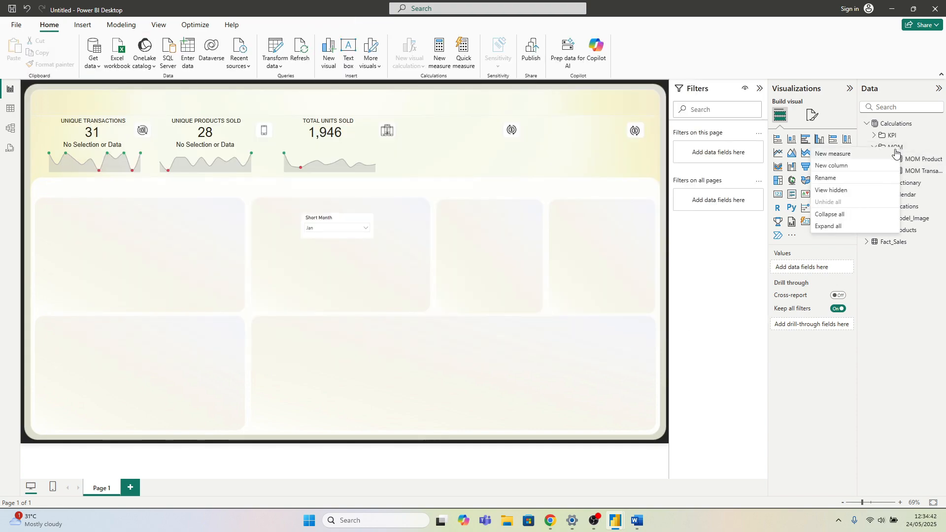
click(859, 154)
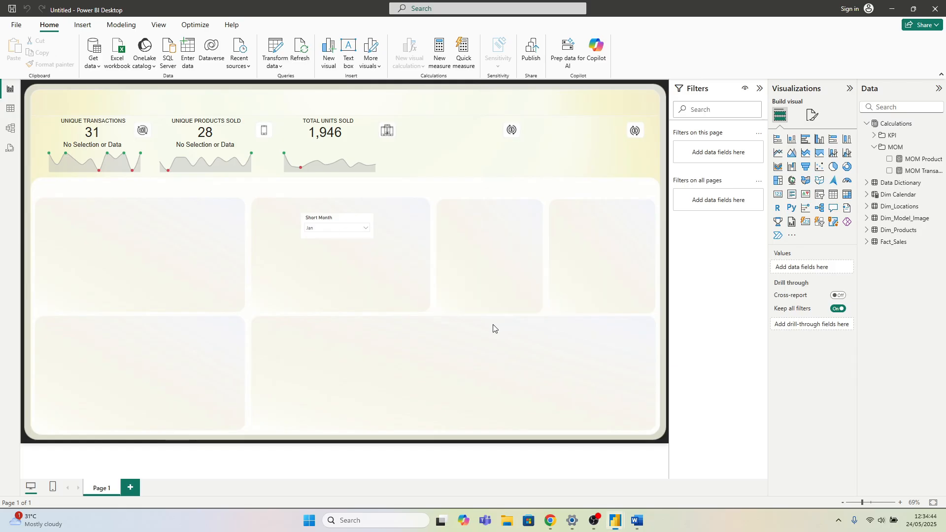
key(ctrl+v)
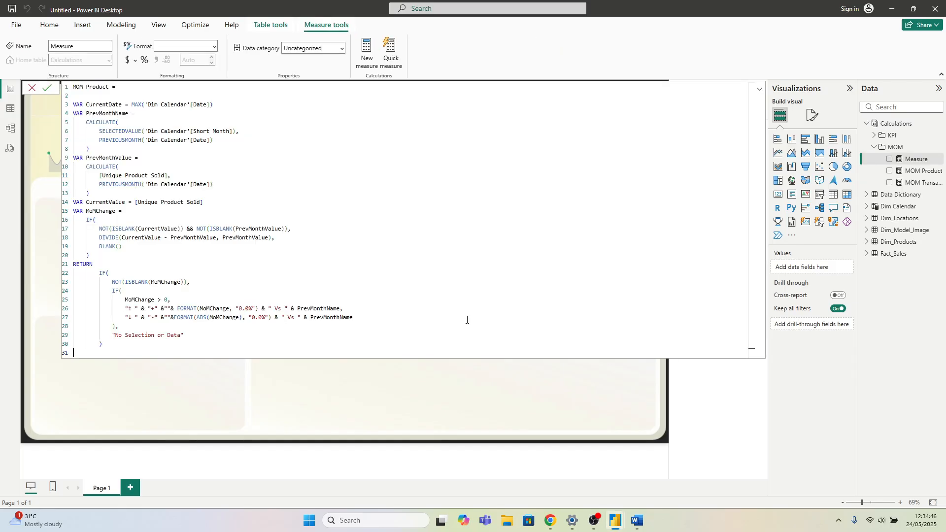
Step: Replace [Unique Product Sold] with [Units Sold] in the new measure's PrevMonthValue calculation
click(168, 175)
key(BackSpace)
key(BackSpace)
key(BackSpace)
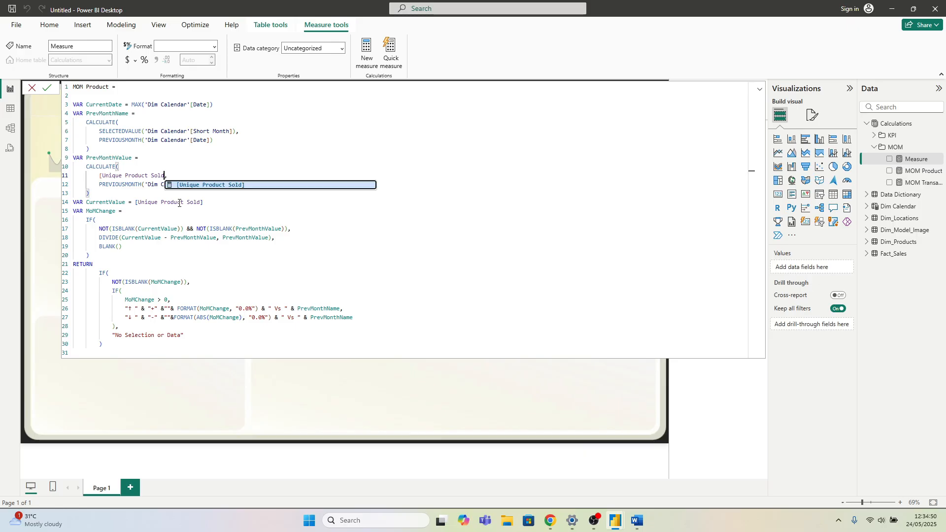
key(BackSpace)
key(BackSpace)
key(BackSpace)
key(BackSpace)
key(BackSpace)
key(BackSpace)
key(BackSpace)
key(BackSpace)
key(BackSpace)
key(BackSpace)
key(BackSpace)
key(BackSpace)
key(BackSpace)
key(BackSpace)
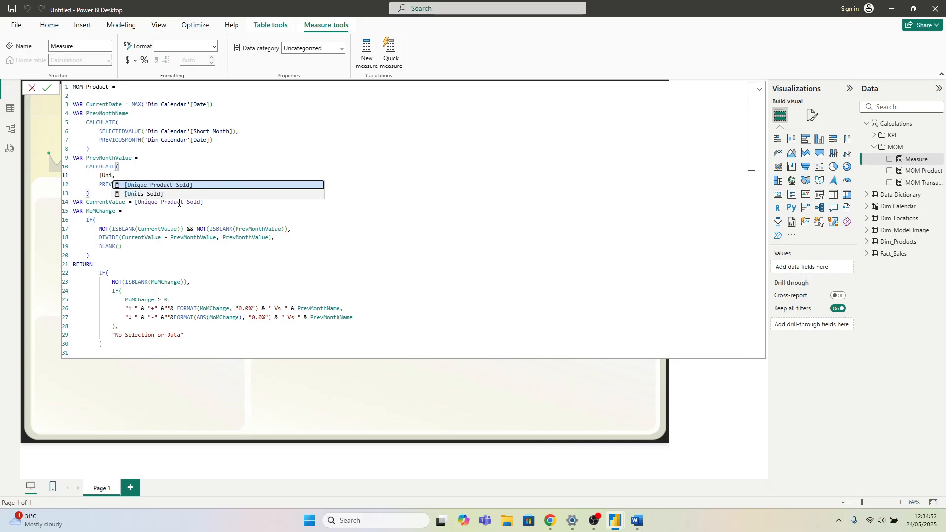
click(178, 194)
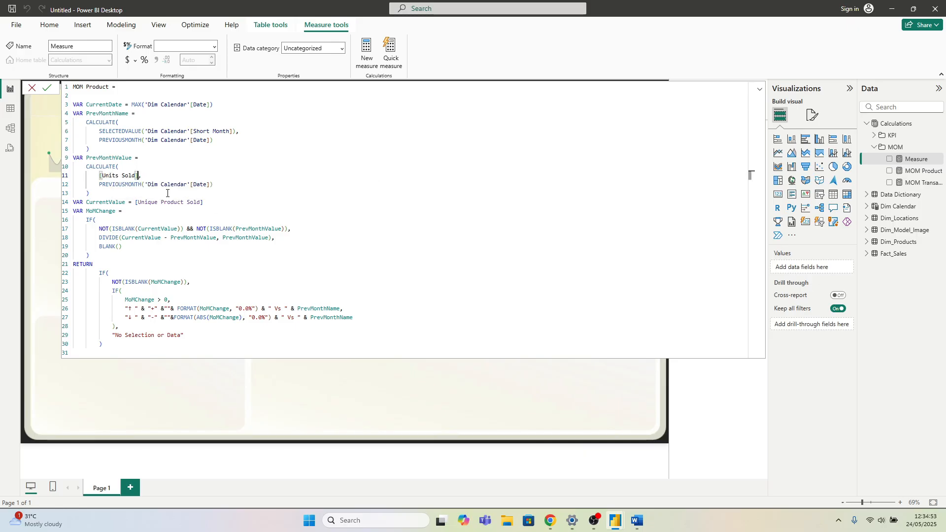
Step: Set the CurrentValue variable to [Units Sold] and try to commit the measure
click(204, 204)
key(BackSpace)
key(BackSpace)
key(BackSpace)
key(BackSpace)
key(BackSpace)
key(BackSpace)
key(BackSpace)
key(BackSpace)
key(BackSpace)
key(BackSpace)
key(BackSpace)
key(BackSpace)
key(BackSpace)
key(BackSpace)
key(BackSpace)
key(BackSpace)
key(BackSpace)
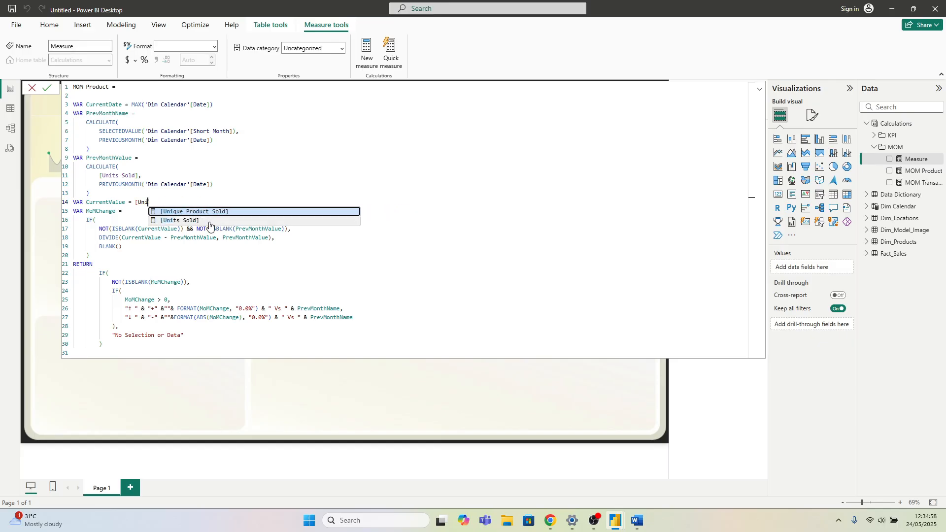
click(209, 222)
click(47, 89)
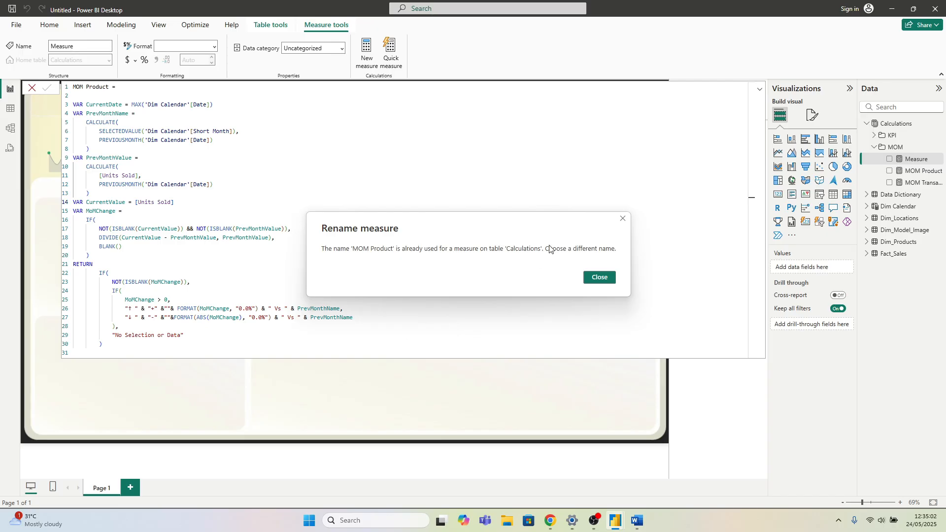
click(622, 219)
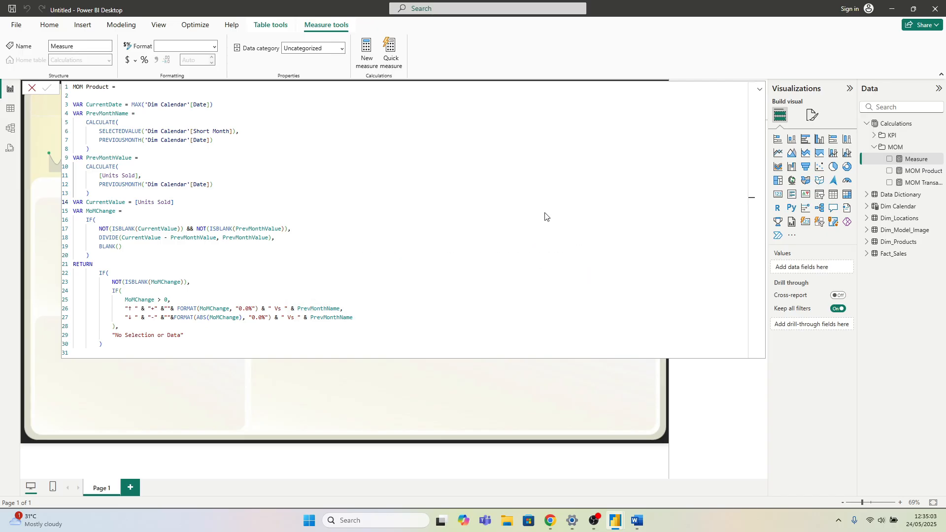
Step: Rename the new measure MOM Units in its formula and commit it
double_click(109, 88)
text(Prod)
text(Units)
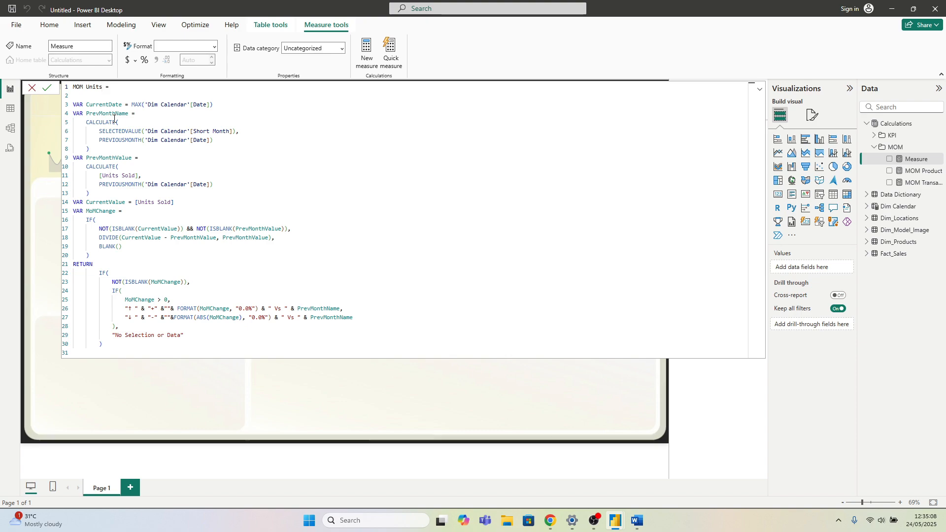
key(Return)
click(327, 380)
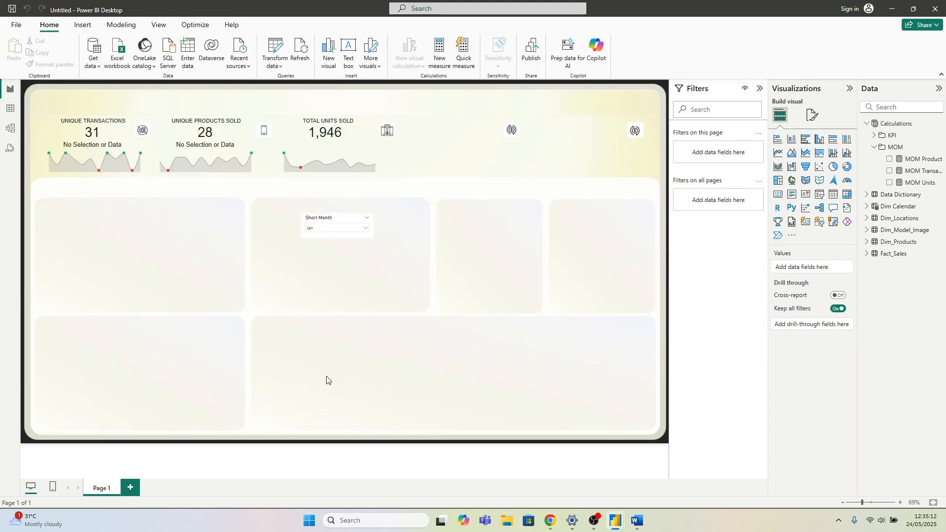
Step: Duplicate the MOM Product card, place the copy between the total units sold value and its sparkline, and replace its field with MOM Units
click(212, 148)
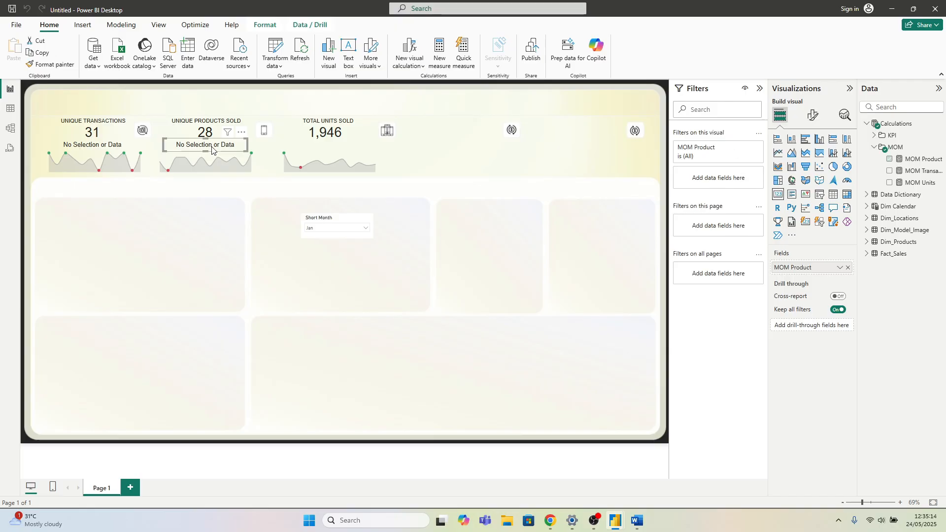
drag(212, 147, 330, 154)
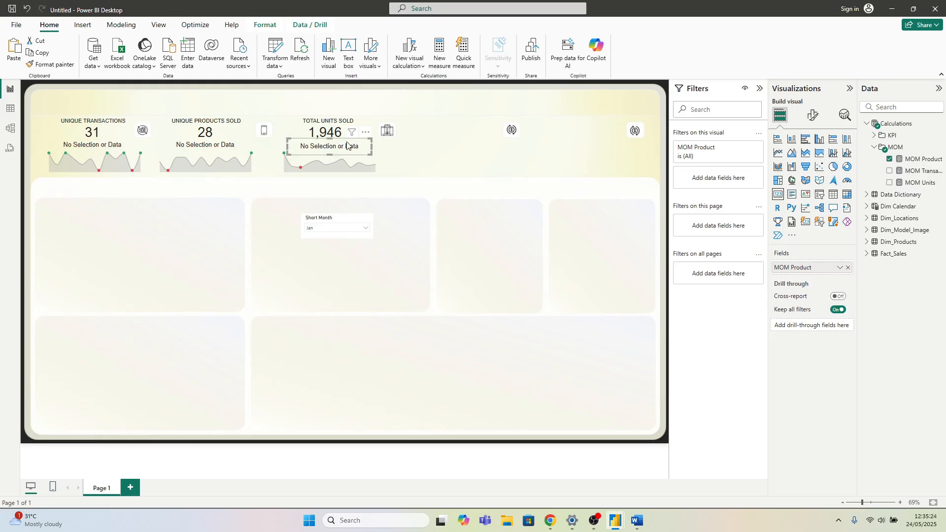
click(365, 133)
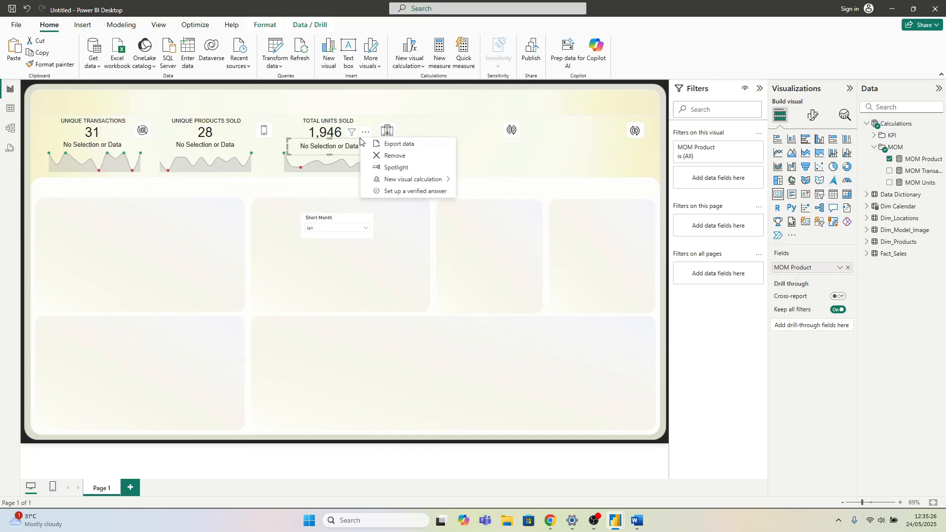
click(345, 147)
drag(345, 147, 342, 146)
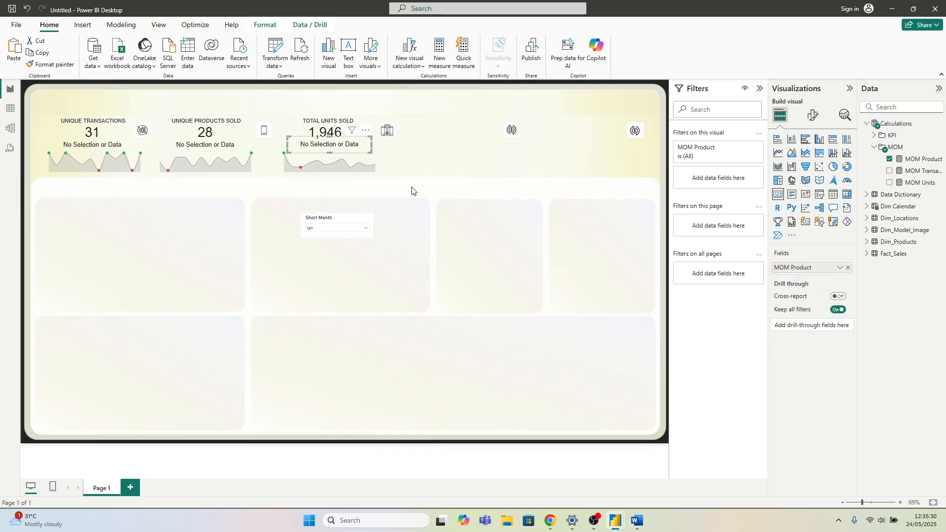
click(848, 268)
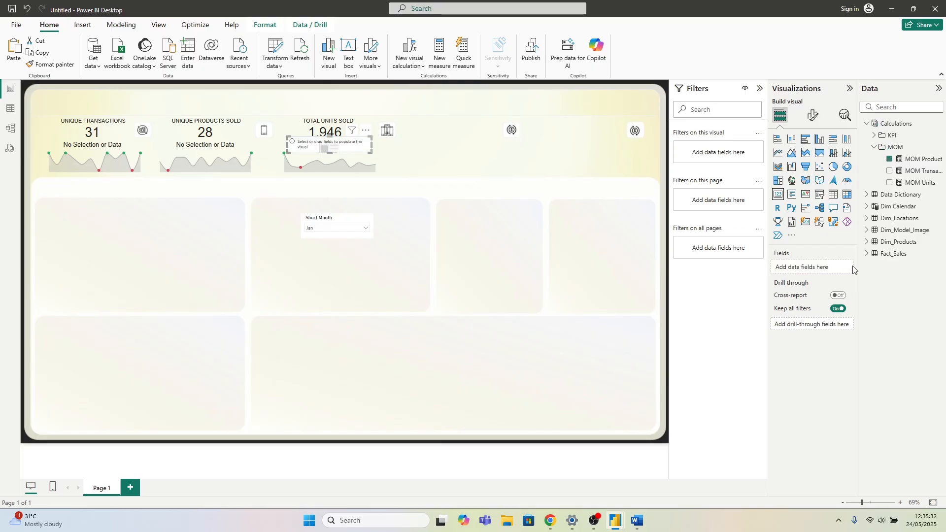
click(889, 182)
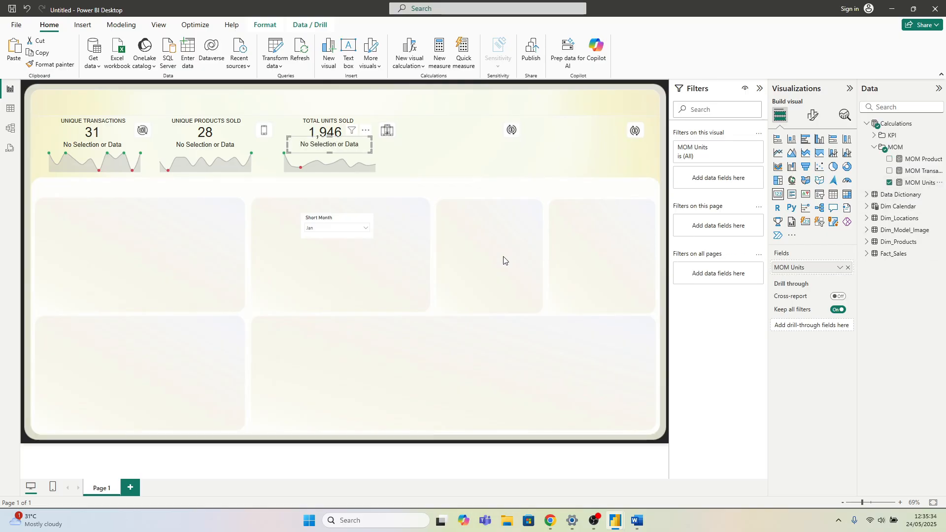
click(389, 275)
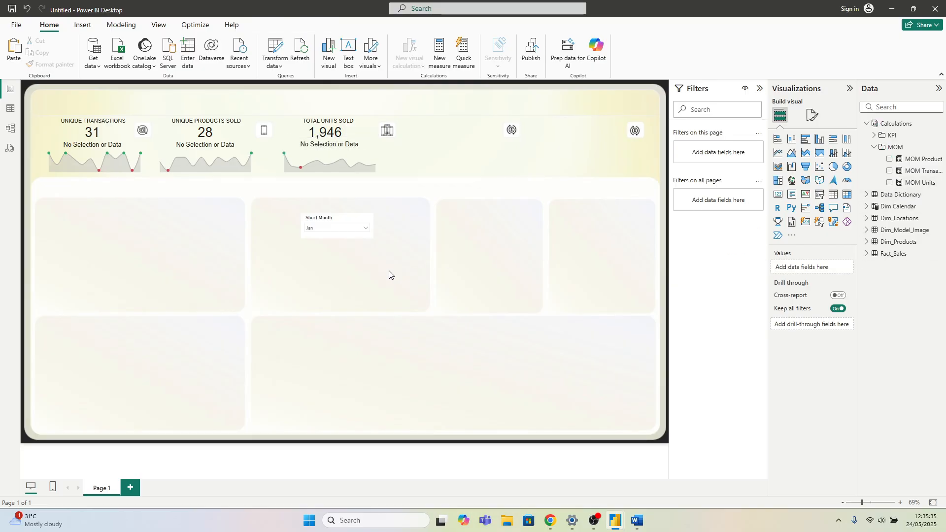
Step: Check the month-over-month cards by filtering the Short Month slicer to Feb and to Mar
click(322, 229)
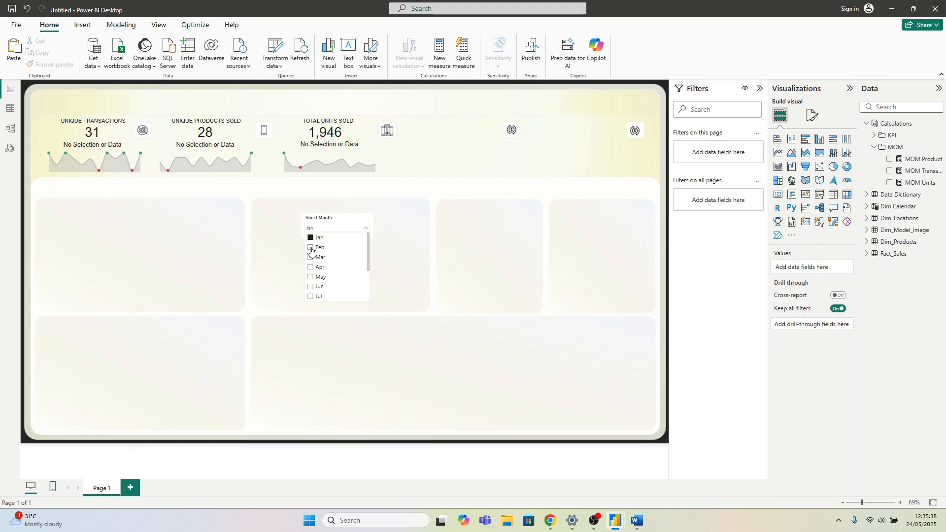
click(309, 248)
click(253, 254)
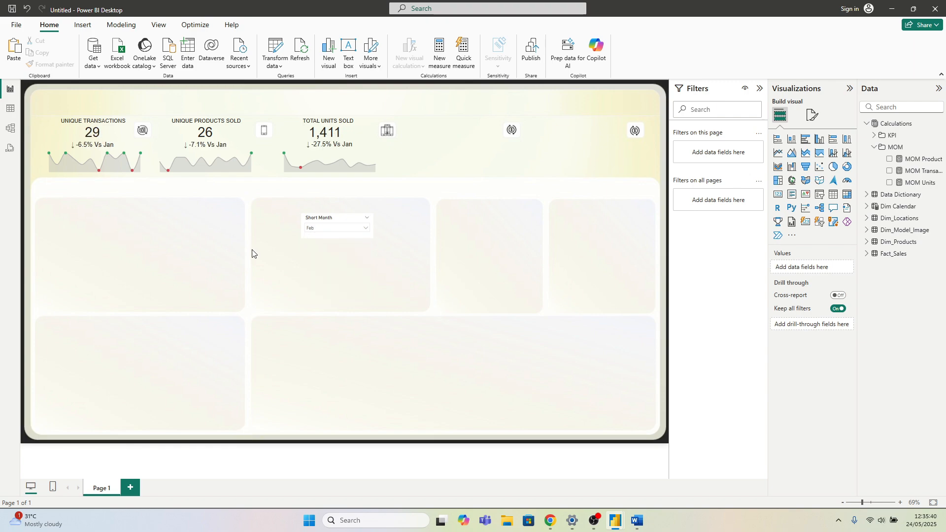
click(328, 228)
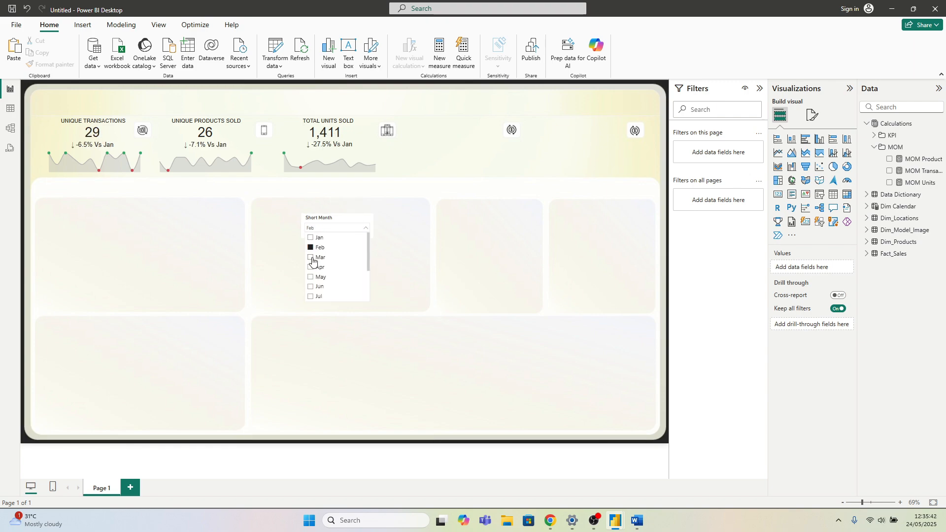
click(311, 258)
click(265, 265)
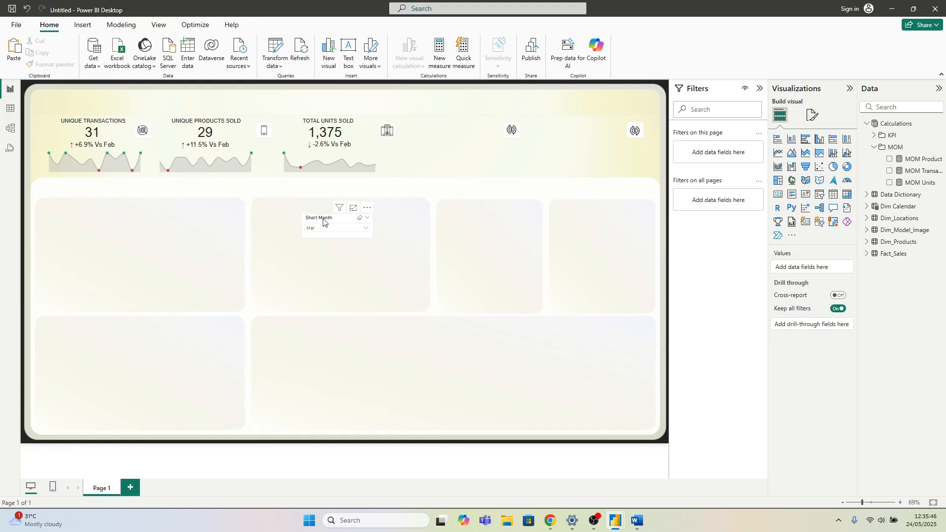
Step: Move the Short Month slicer up to the gap between the second and third upper panels and clear its month selection
mouse_move(281, 217)
mouse_down()
mouse_move(335, 196)
mouse_move(418, 194)
mouse_up()
click(457, 190)
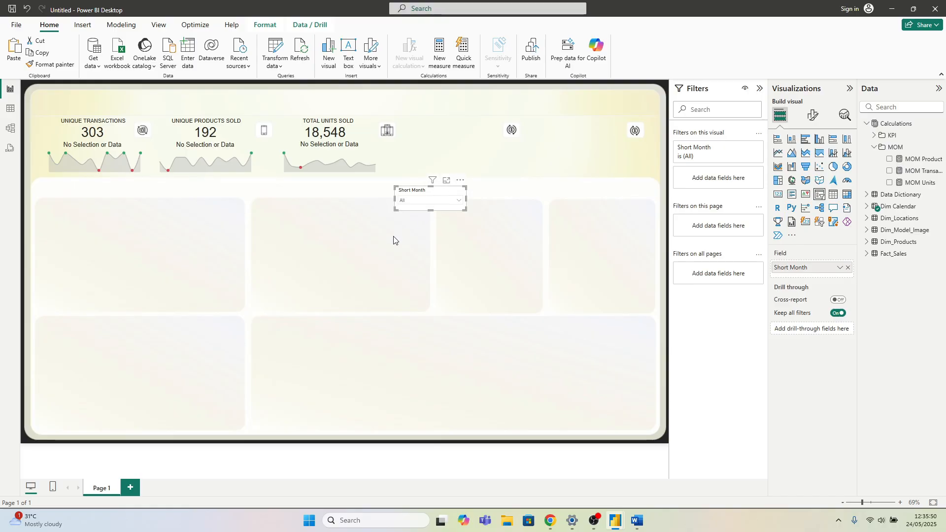
click(393, 240)
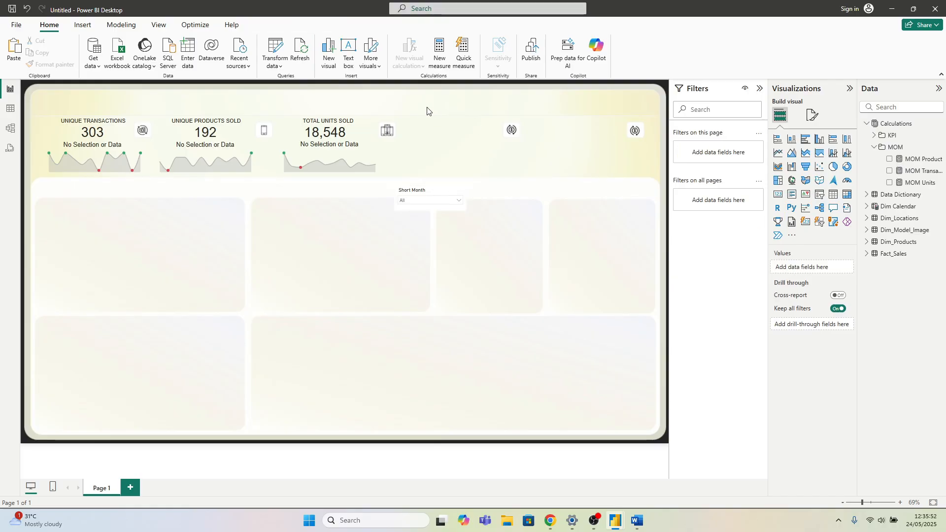
drag(409, 108, 503, 177)
drag(532, 113, 621, 182)
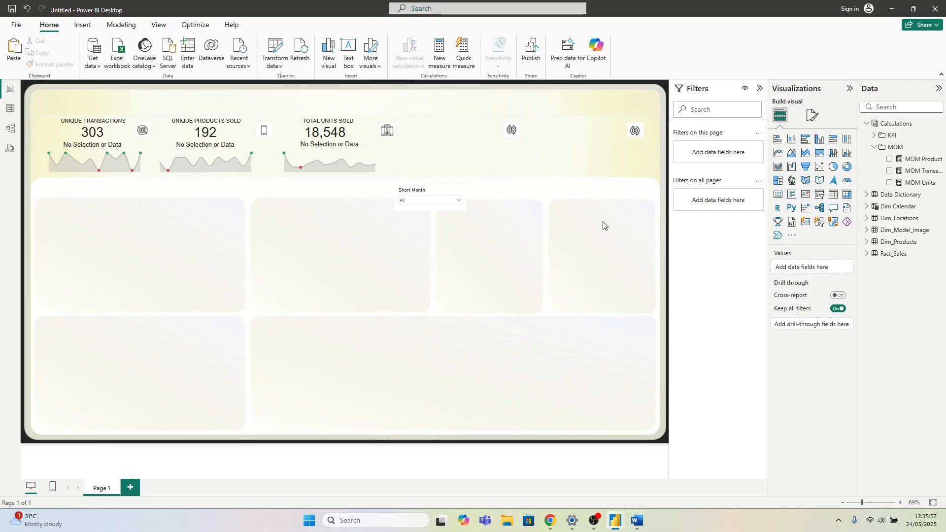
Step: Collapse the MOM measure folder, start a new fields parameter and name it KPI
click(874, 147)
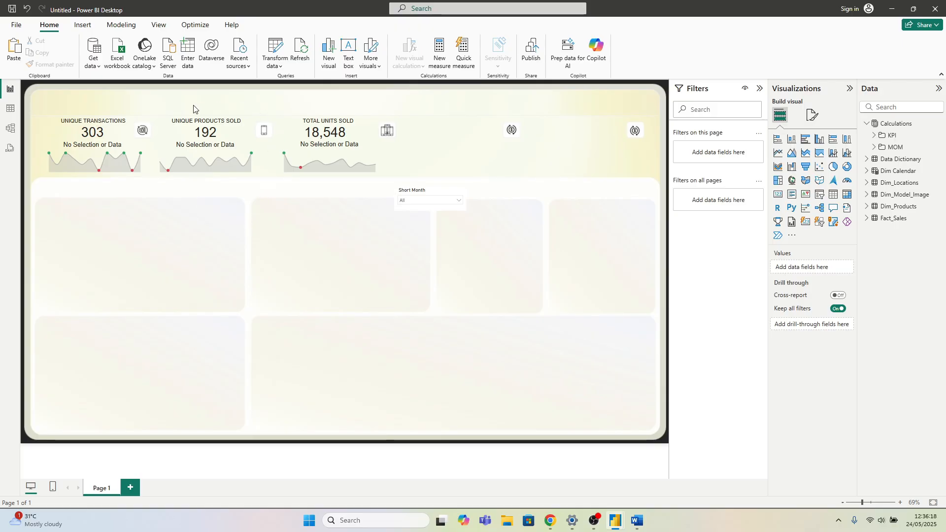
click(119, 26)
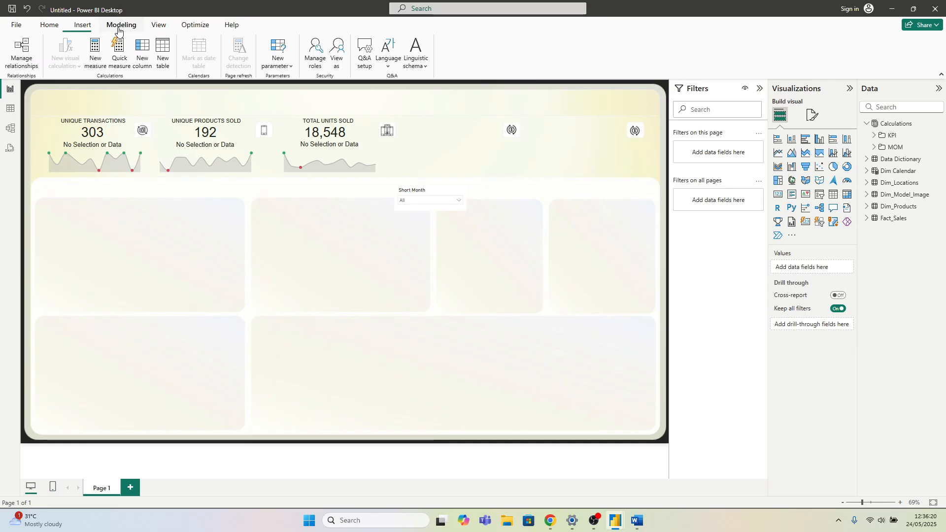
click(282, 69)
click(285, 97)
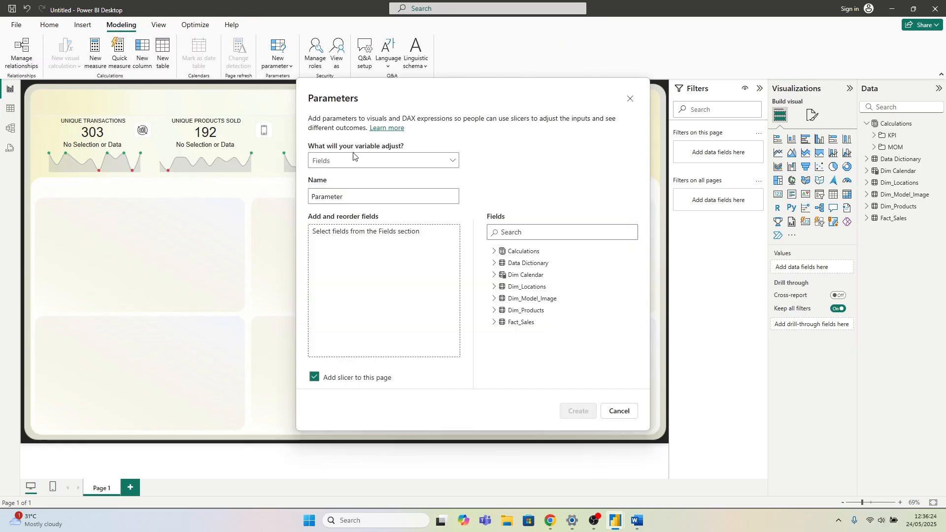
double_click(351, 195)
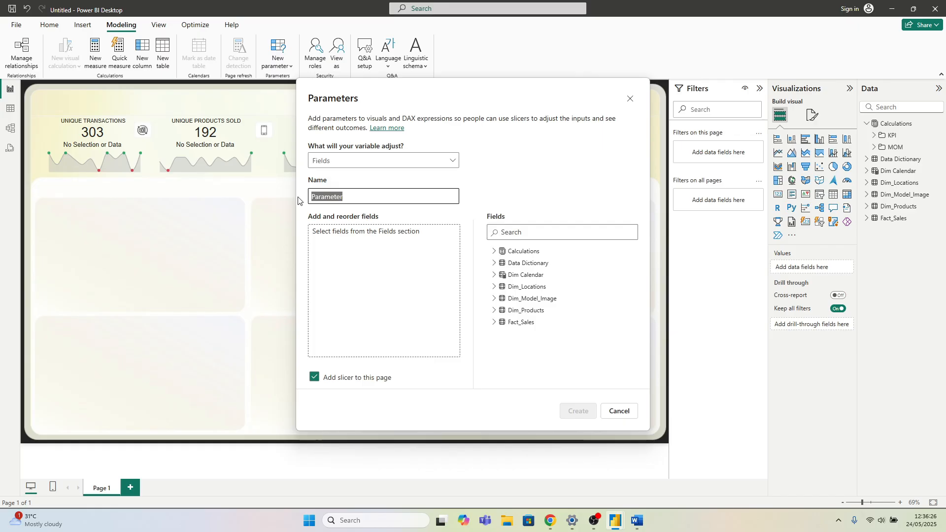
text(KPI)
Step: Add the Total Transactions, Units Sold and Revenue Generated measures to the KPI parameter in that order
click(494, 251)
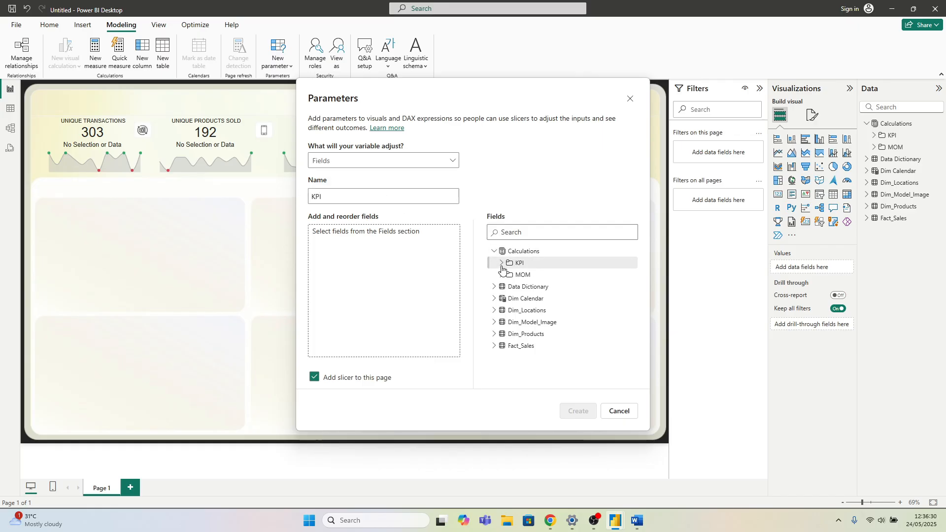
click(502, 265)
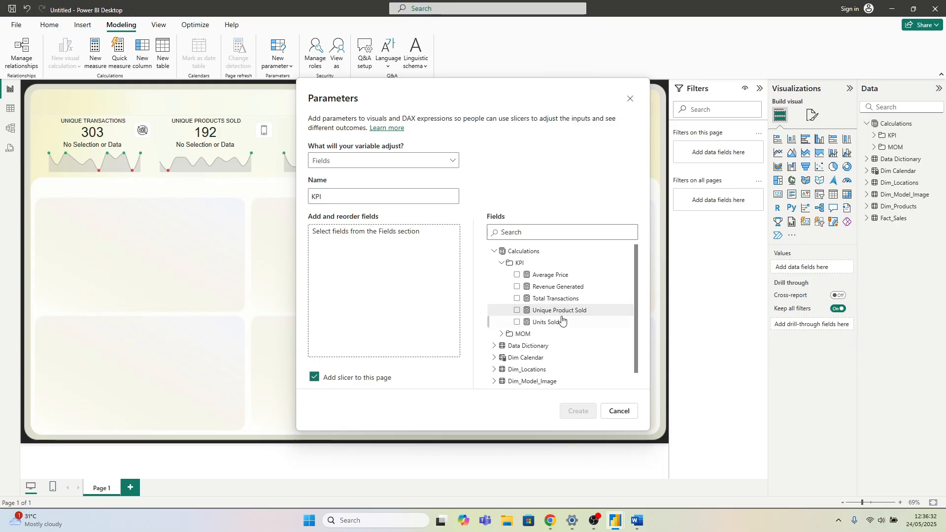
drag(555, 298, 394, 246)
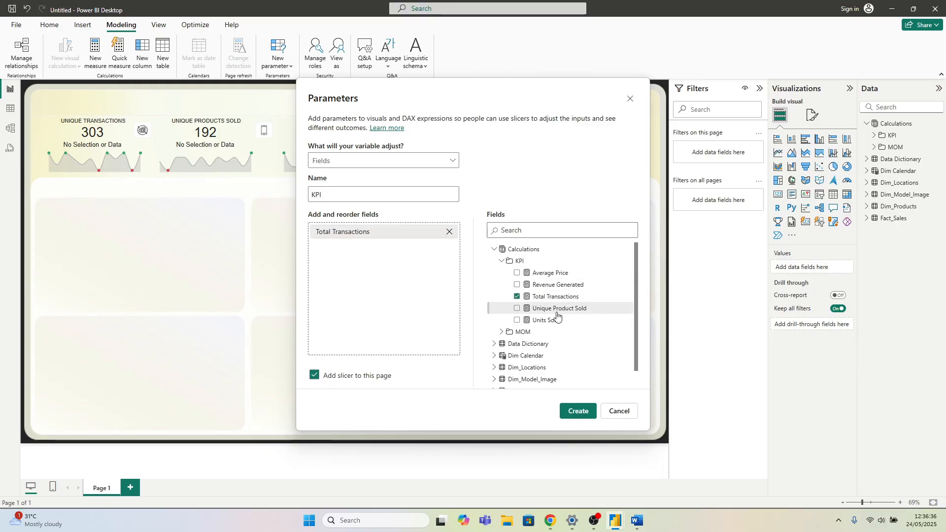
drag(544, 321, 385, 248)
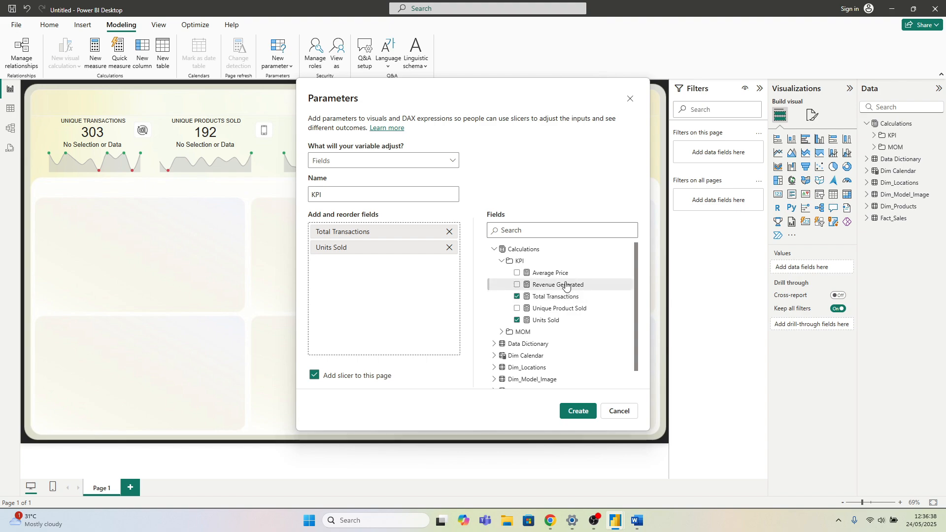
drag(566, 286, 391, 264)
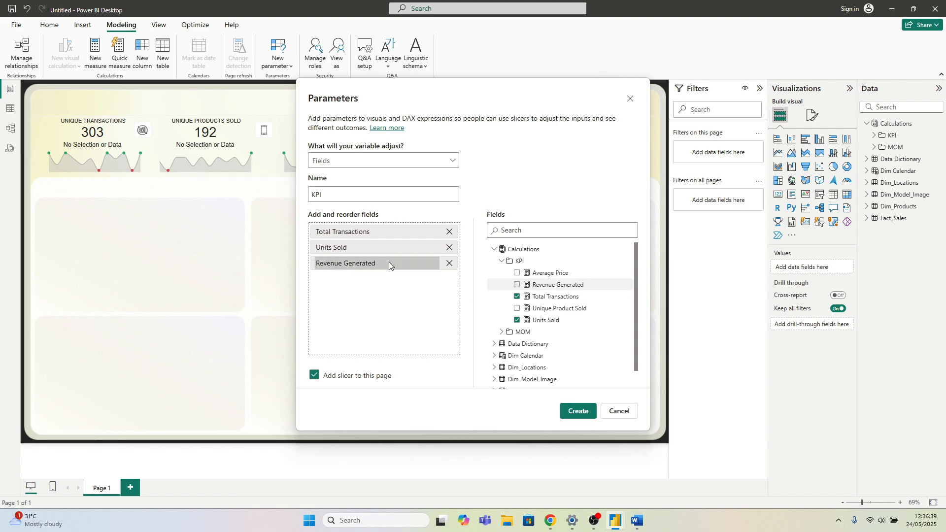
Step: Create the parameter with its slicer on the page and move the slicer across the tops of the two narrow upper panels
click(578, 411)
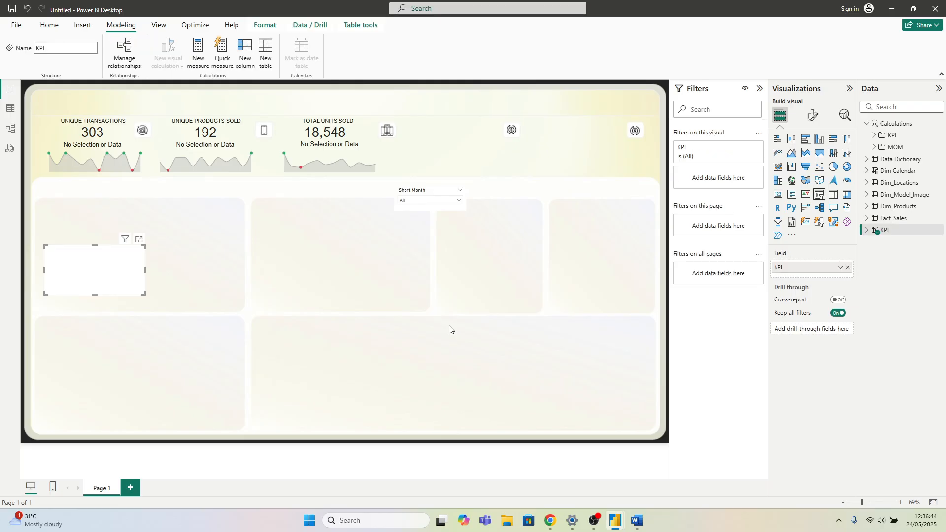
drag(133, 246, 623, 192)
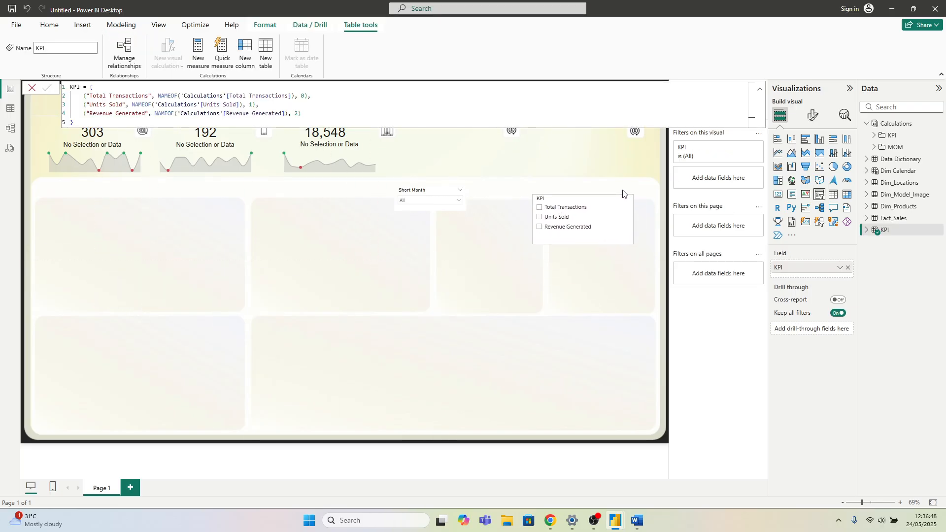
click(595, 267)
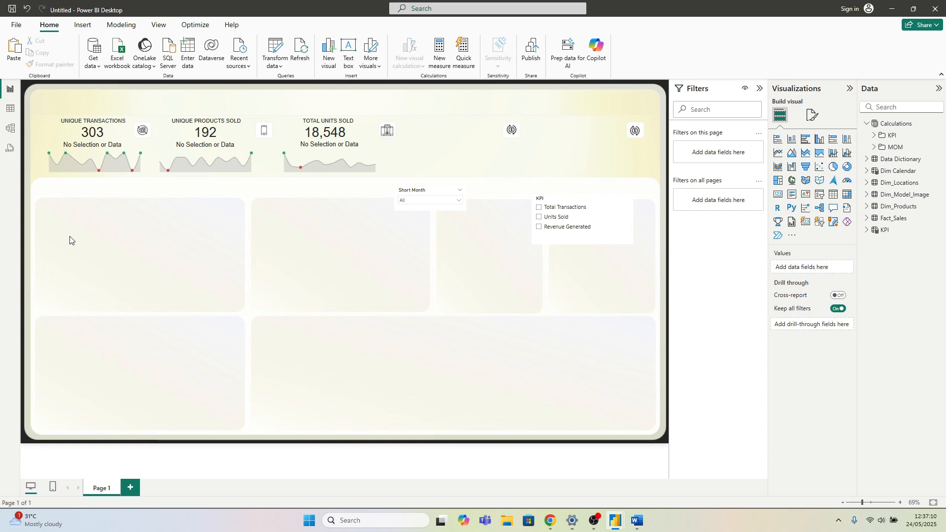
Step: Insert a clustered bar chart, fit its height to the first upper panel and put Customer Age Group on its Y-axis
click(805, 140)
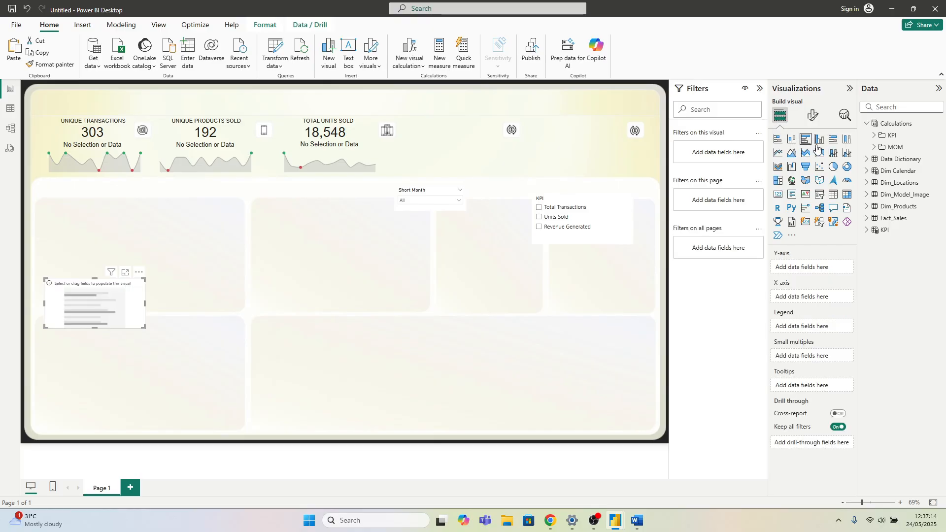
drag(115, 300, 90, 308)
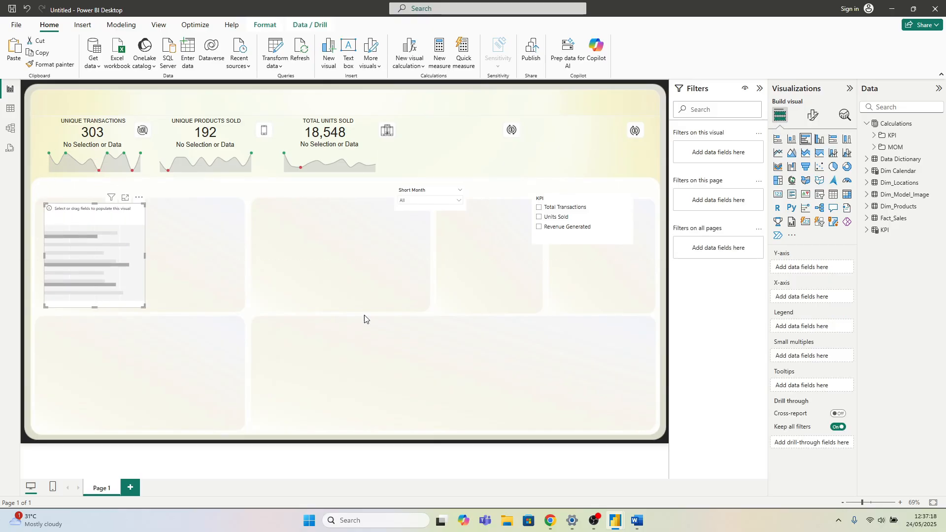
click(867, 219)
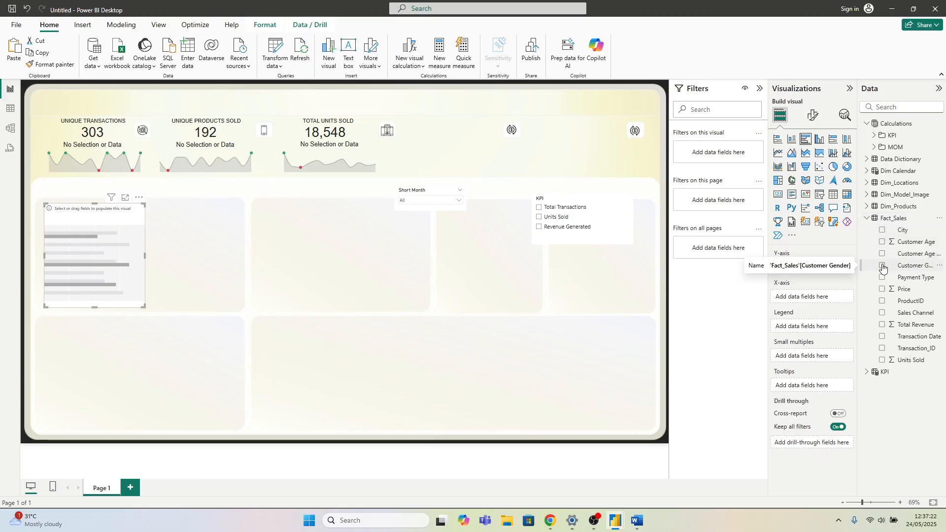
click(882, 266)
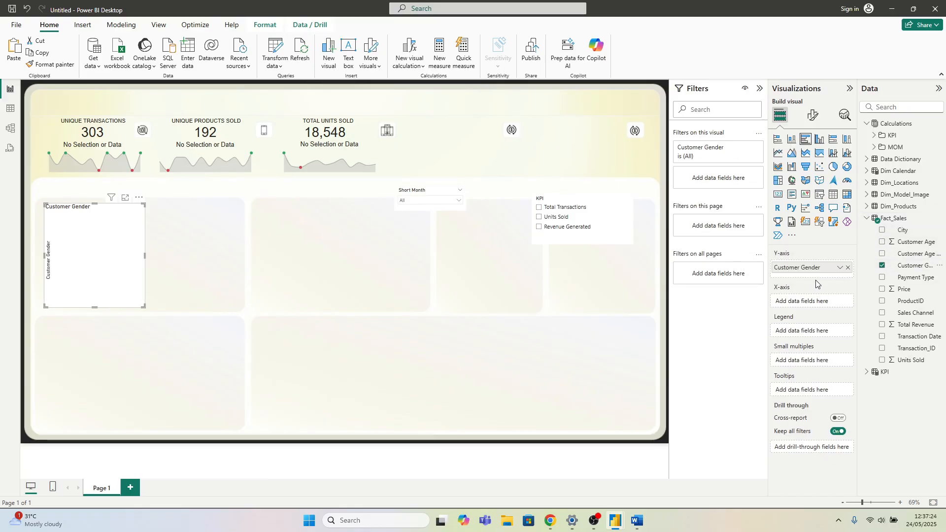
click(882, 266)
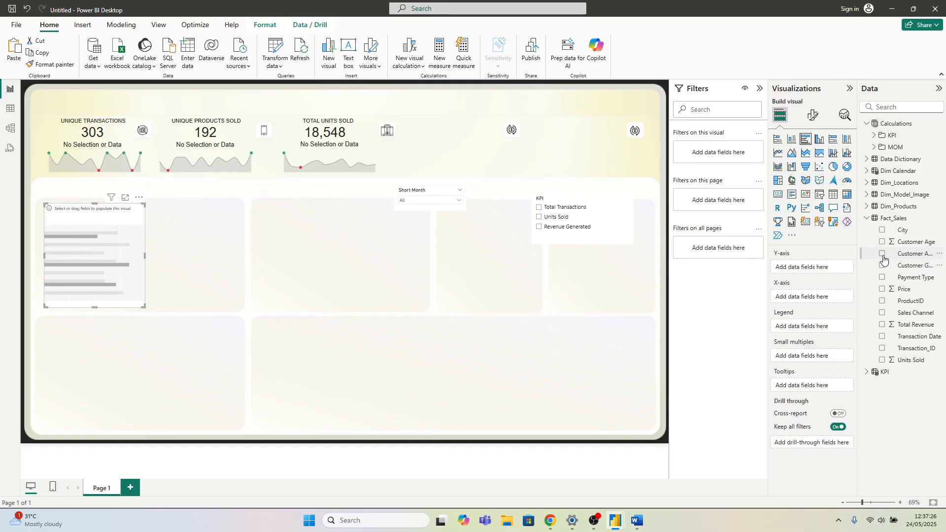
click(881, 254)
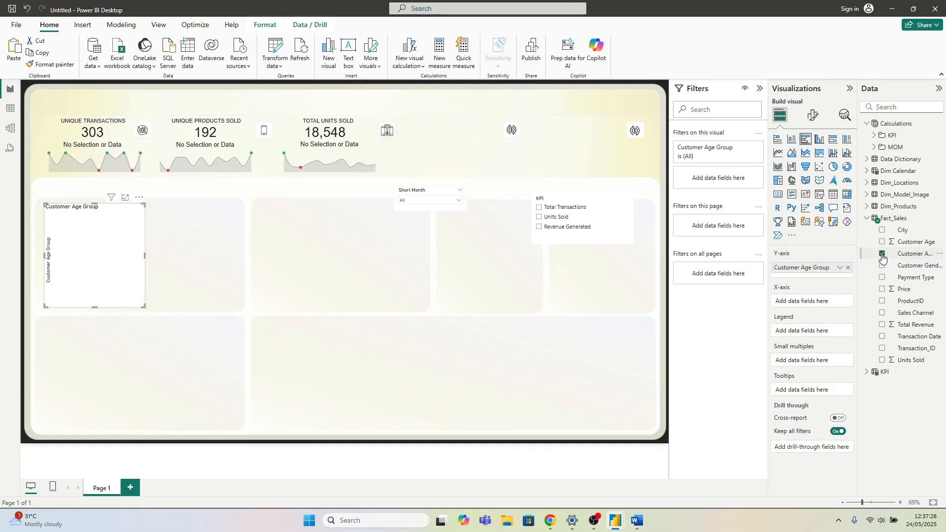
click(866, 218)
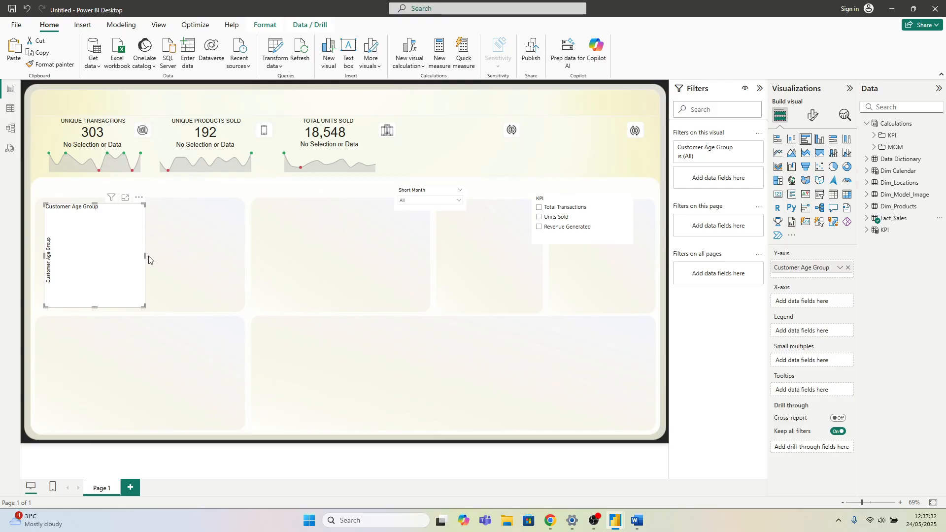
Step: Widen the bar chart slightly and add the KPI parameter to its X-axis
drag(145, 256, 170, 261)
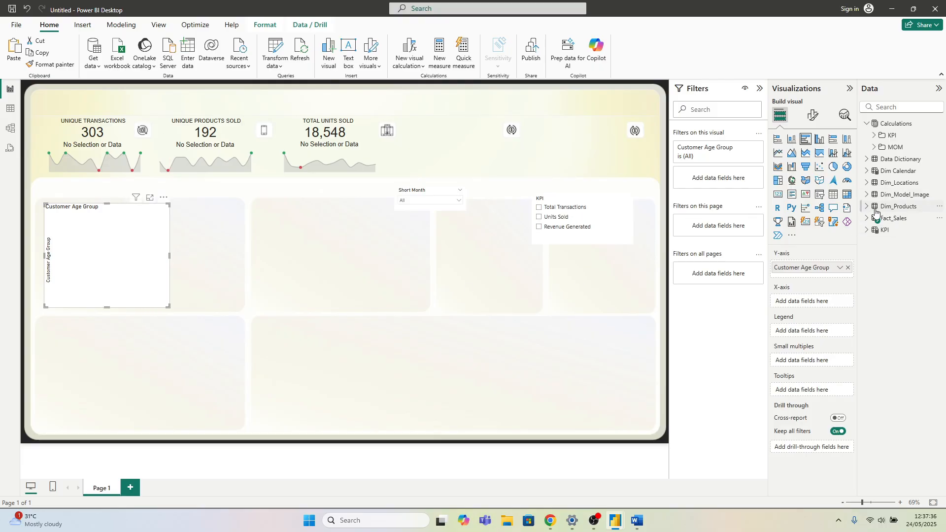
click(867, 229)
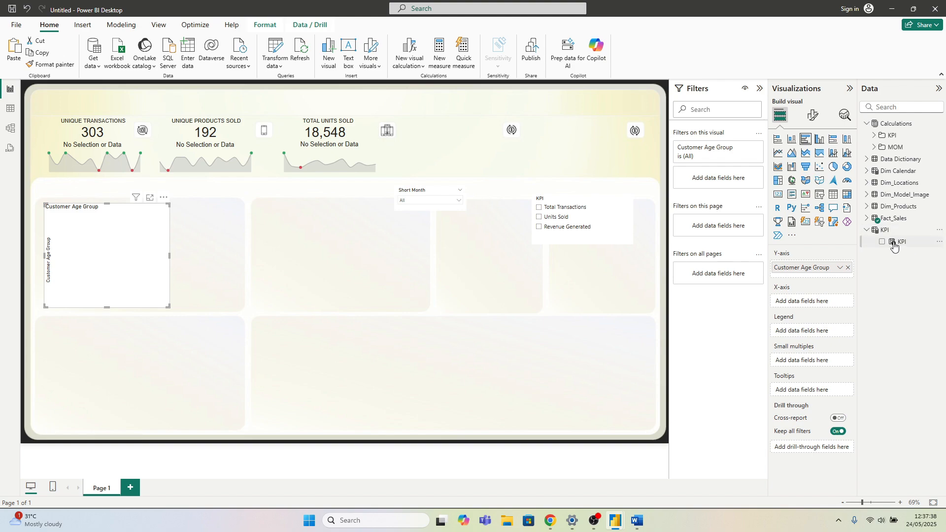
drag(903, 246, 807, 302)
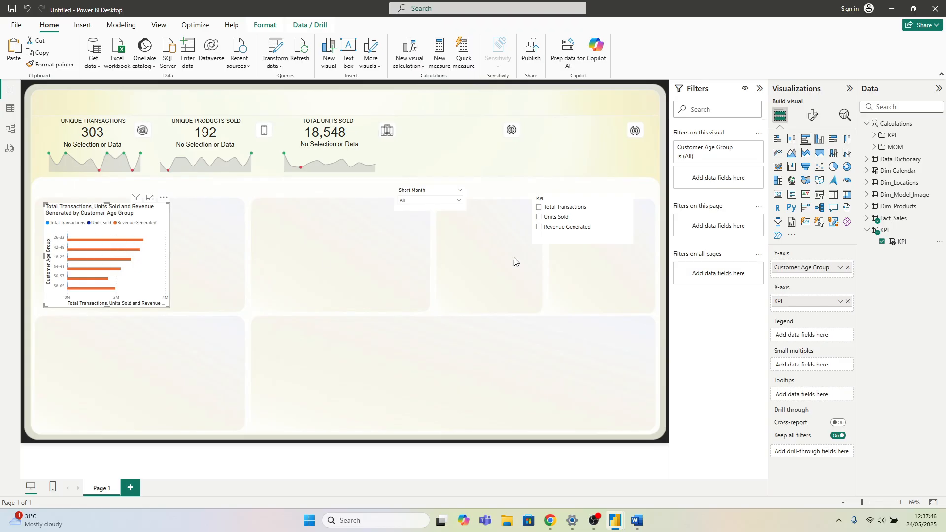
Step: Switch the KPI slicer through Total Transactions, Units Sold and Revenue Generated, and lower the age group chart's top edge slightly
click(539, 209)
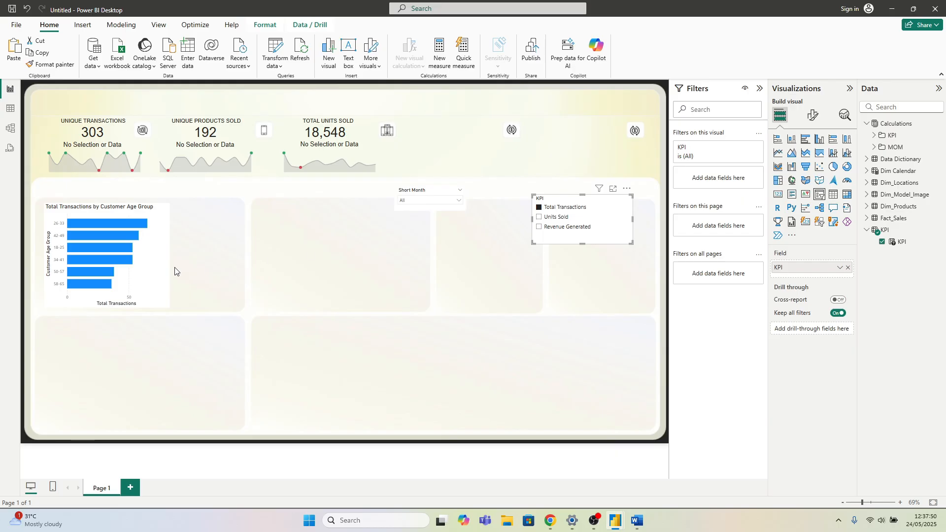
click(151, 268)
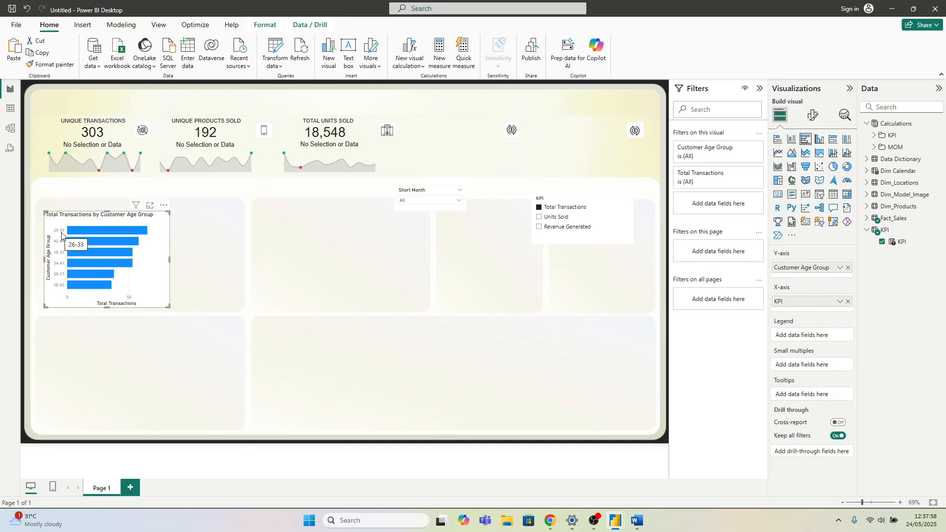
click(539, 220)
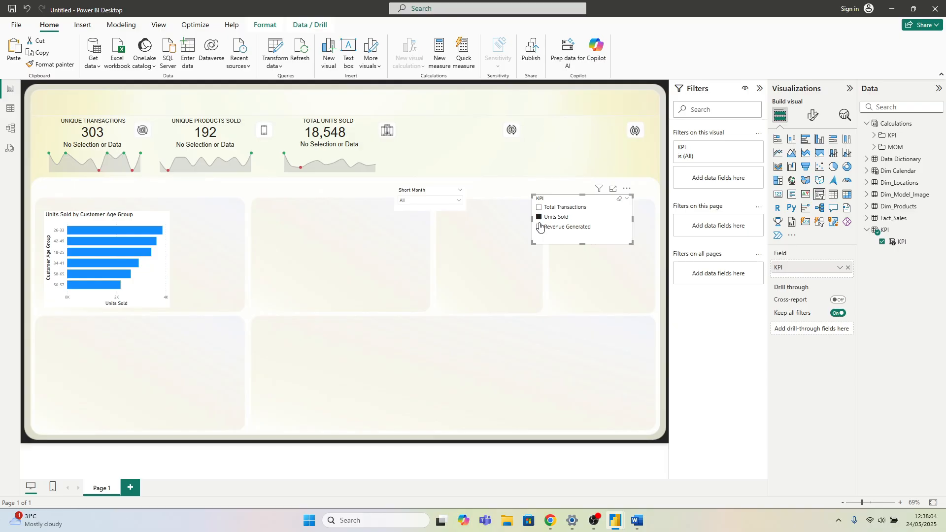
click(538, 227)
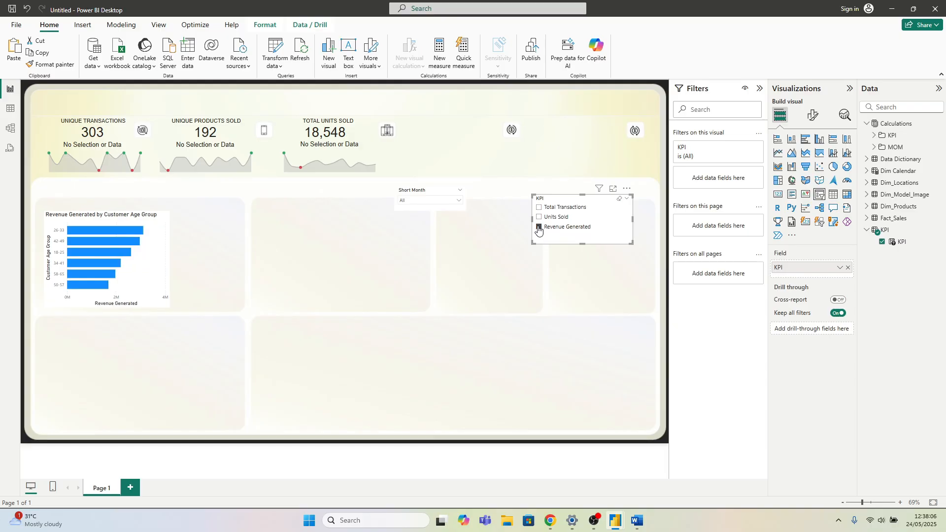
Step: Widen the age group bar chart a little more and set the KPI slicer to Total Transactions
click(170, 260)
drag(169, 261, 176, 261)
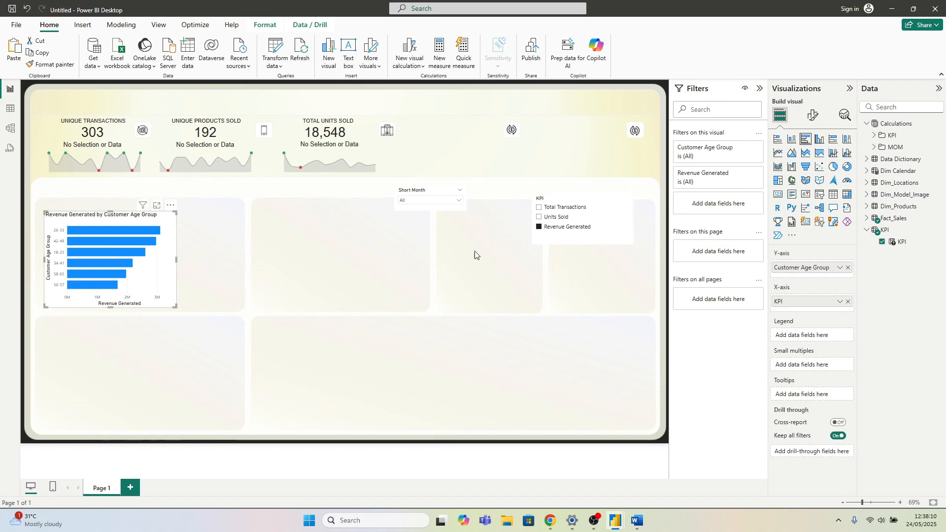
click(541, 216)
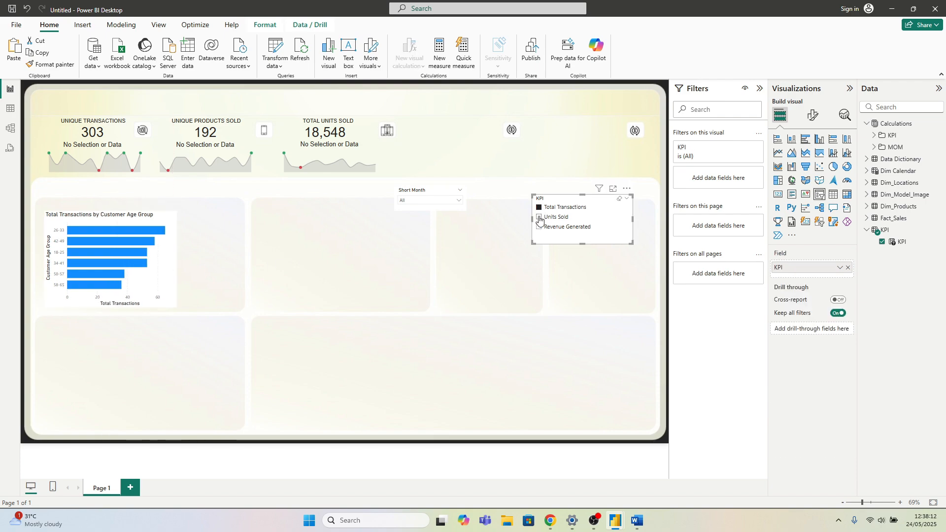
Step: Switch the KPI slicer to Units Sold and on to Revenue Generated, and raise the age group bar chart's top edge slightly
click(540, 229)
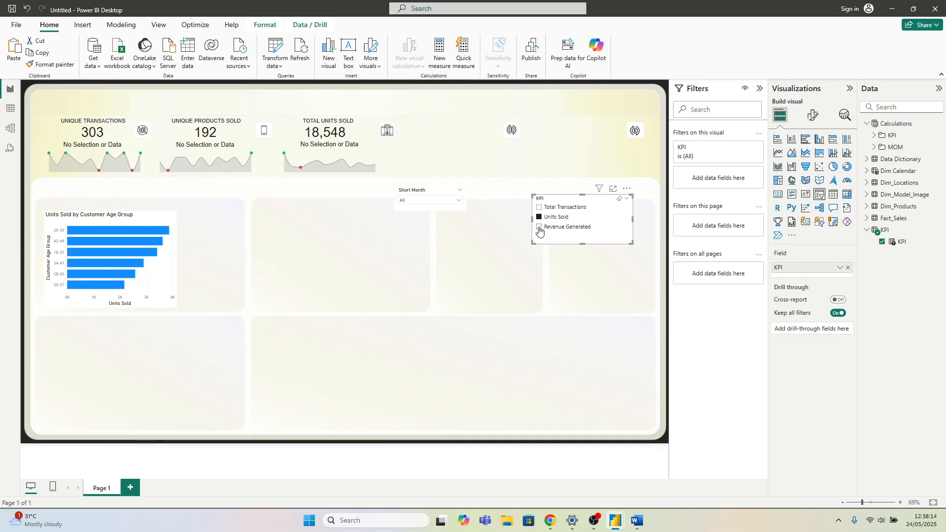
click(542, 254)
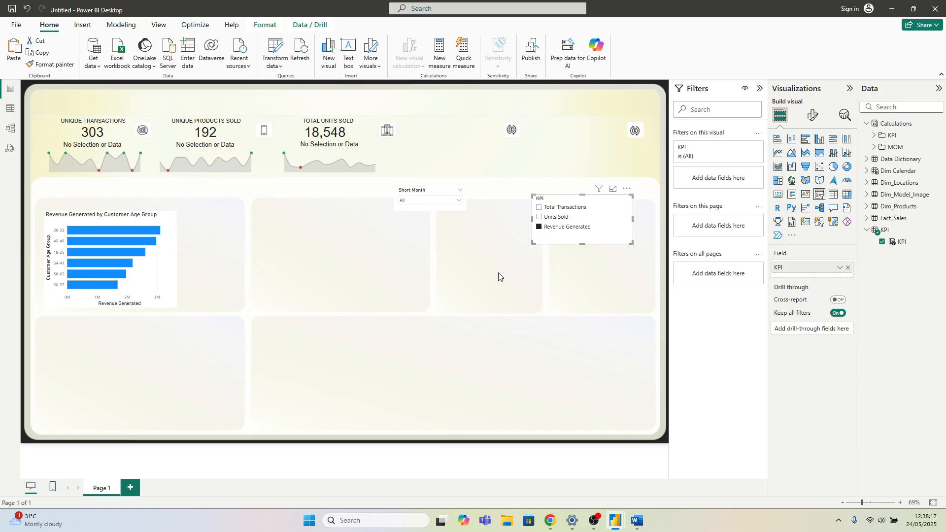
click(90, 265)
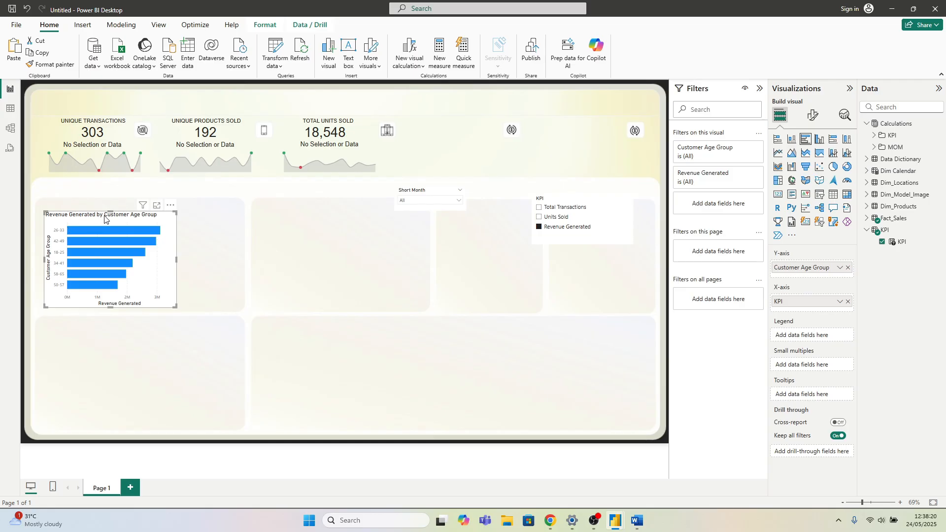
drag(105, 219, 106, 213)
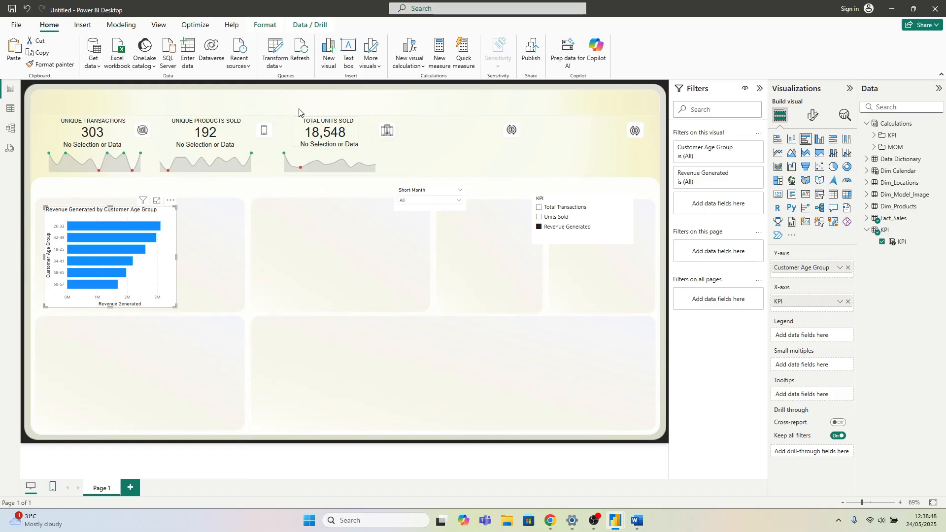
Step: Open the report's queries for transformation in Power Query Editor
click(265, 25)
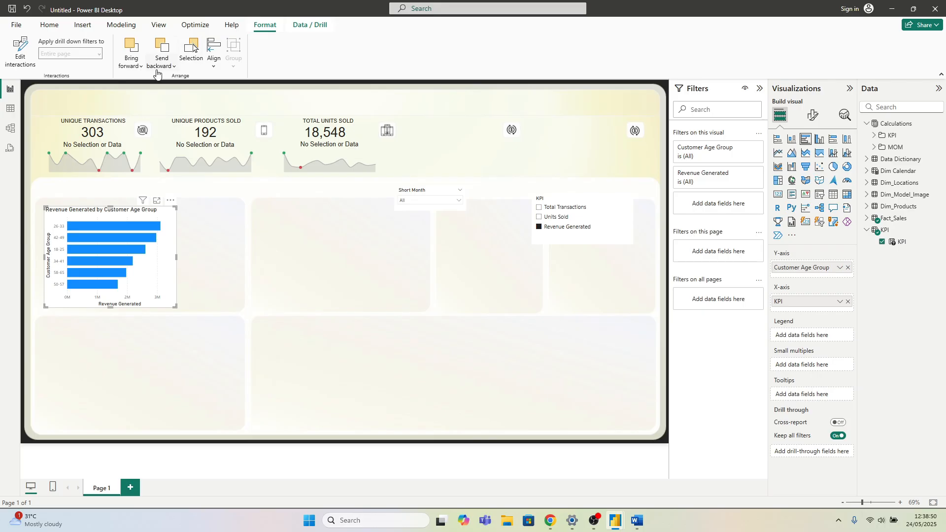
click(50, 25)
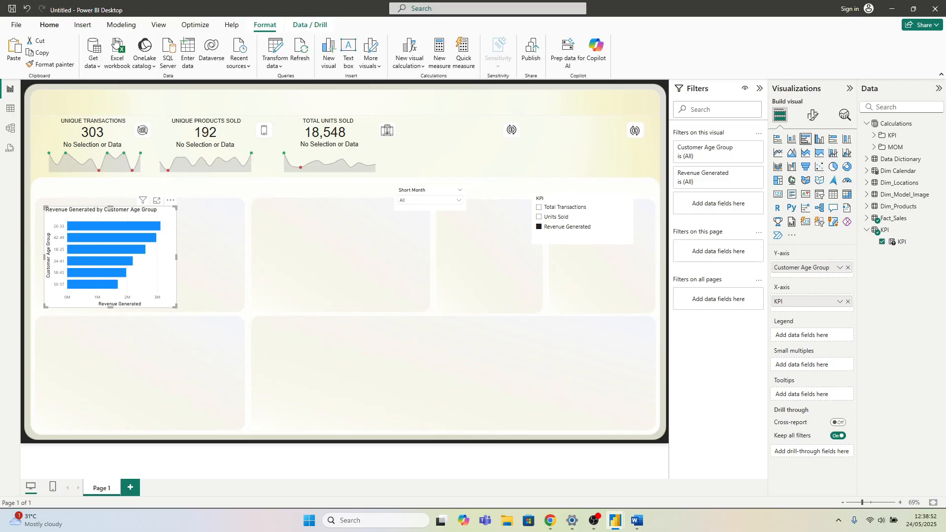
click(274, 66)
click(288, 84)
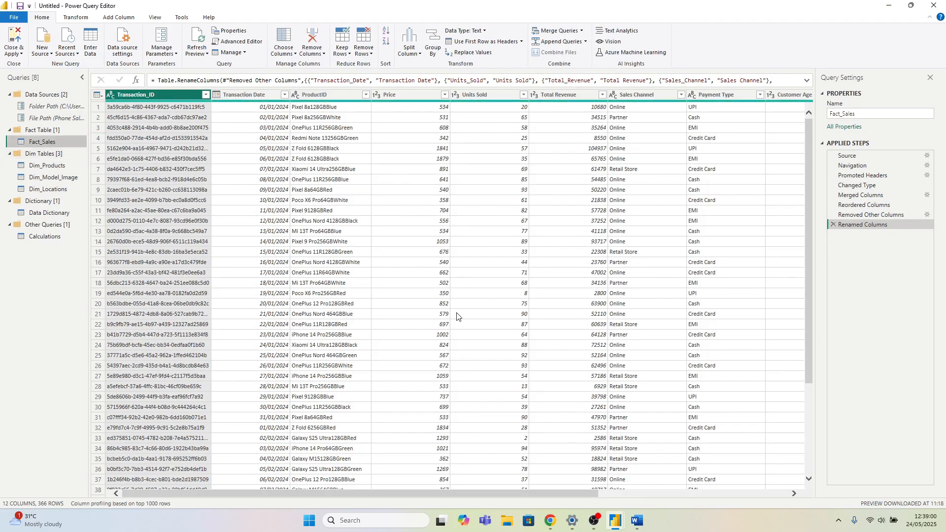
Step: List the distinct values of the Customer Age Group column in the Fact_Sales query
drag(548, 494, 765, 504)
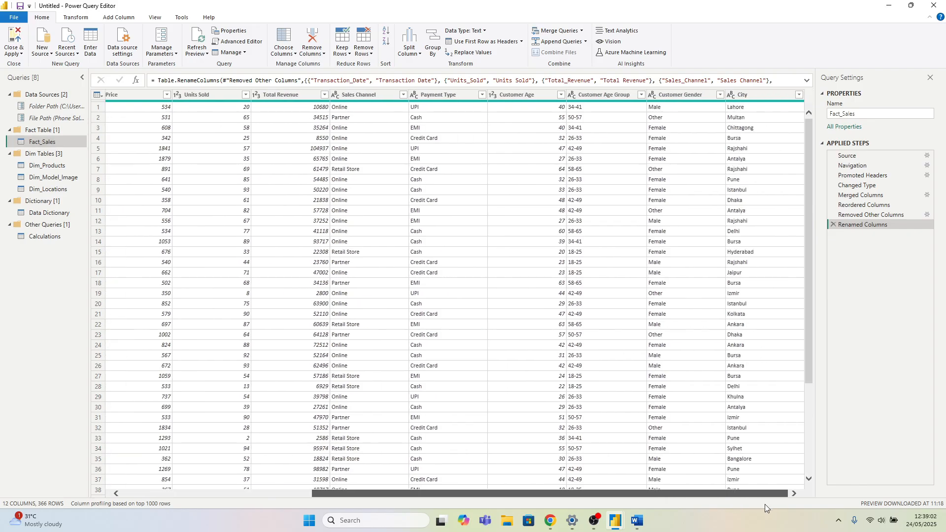
click(610, 95)
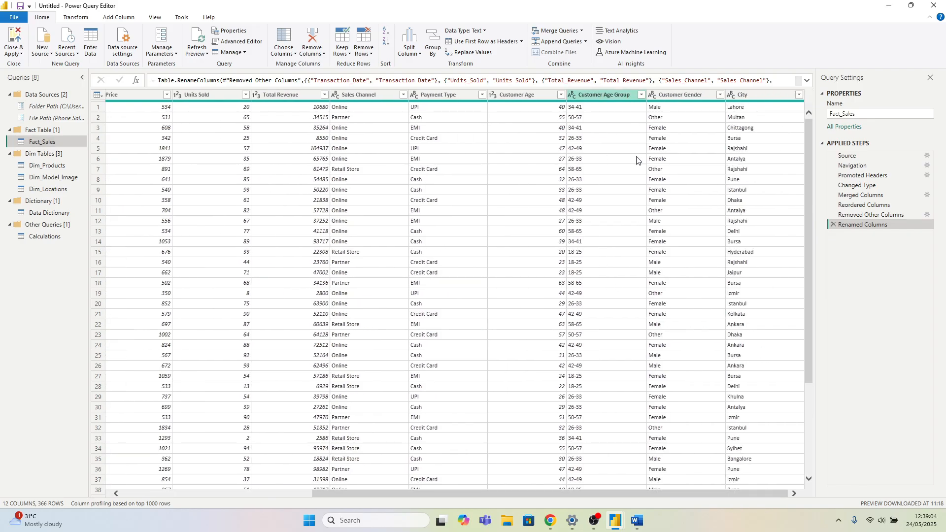
click(641, 95)
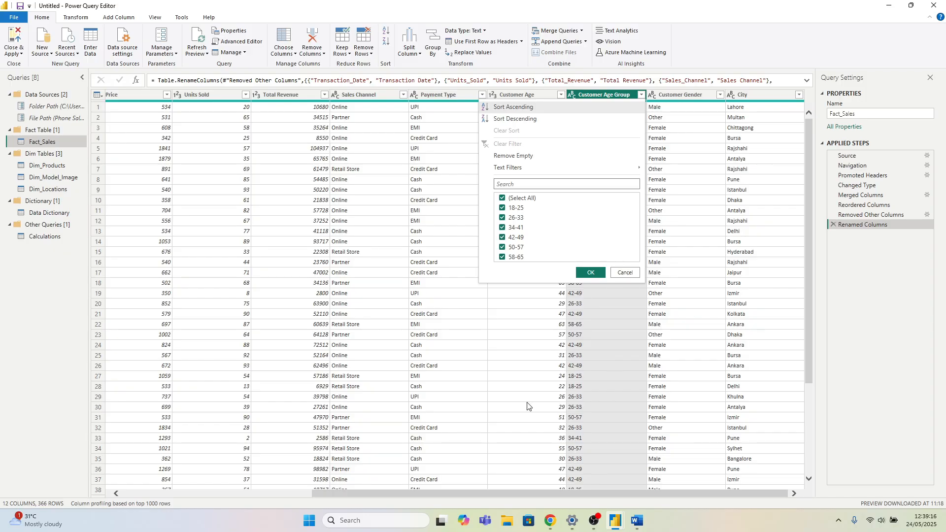
click(394, 520)
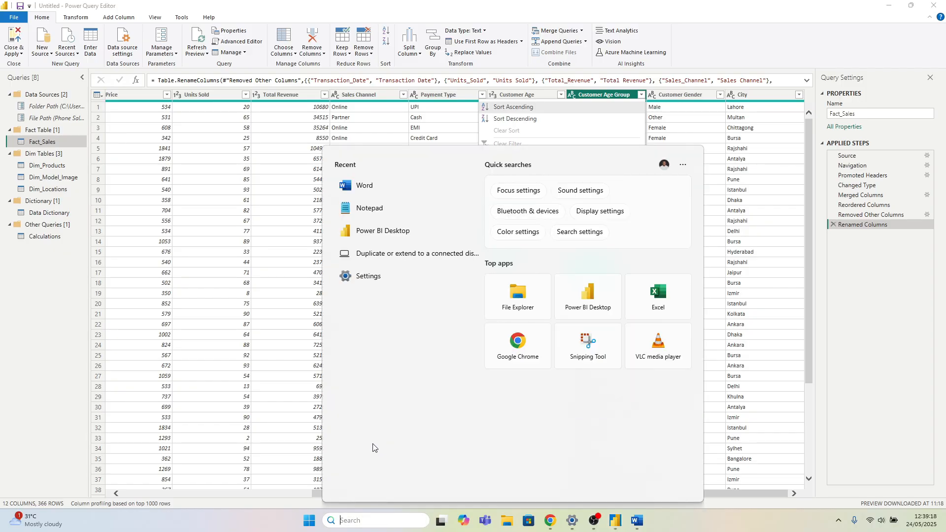
click(22, 324)
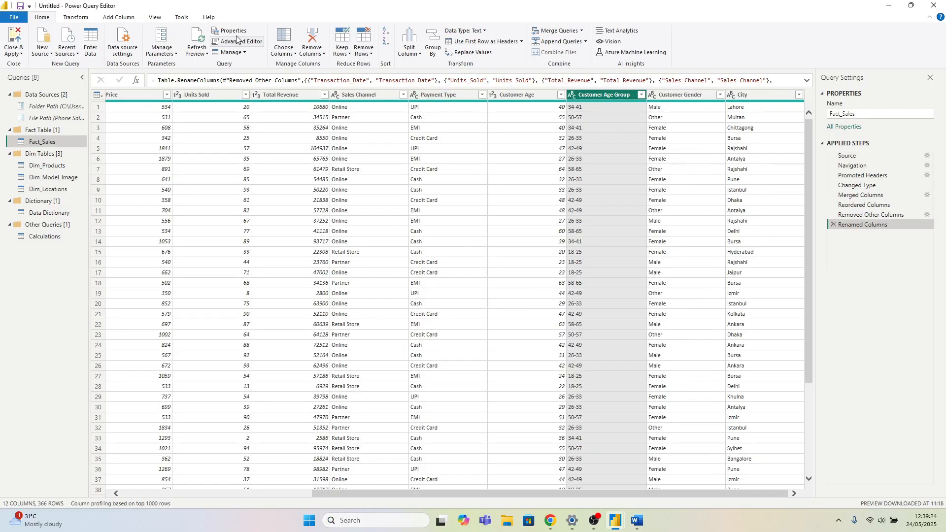
Step: Start a new conditional column in Fact_Sales and name it Sort Age
click(118, 18)
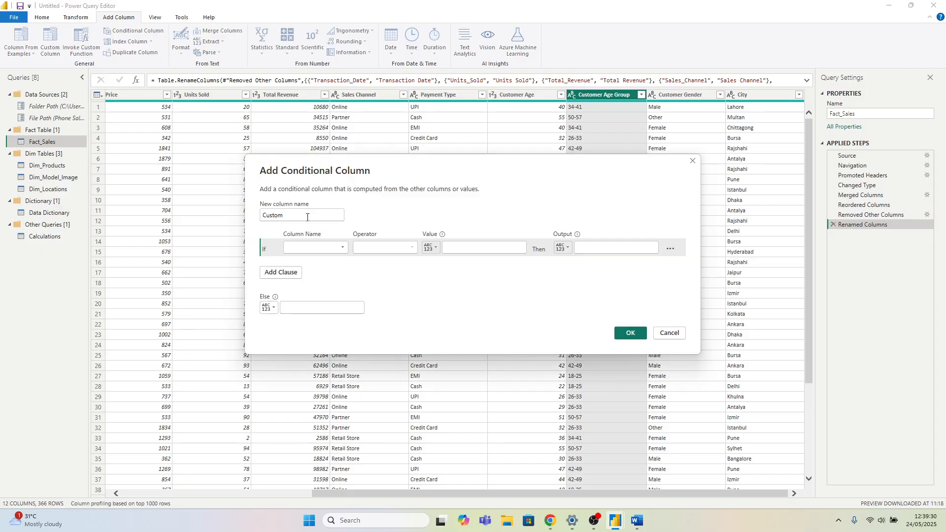
drag(307, 217, 259, 218)
text(Sort Age)
Step: Define the first Sort Age condition so that Customer Age Group containing 18-25 outputs 1
click(315, 248)
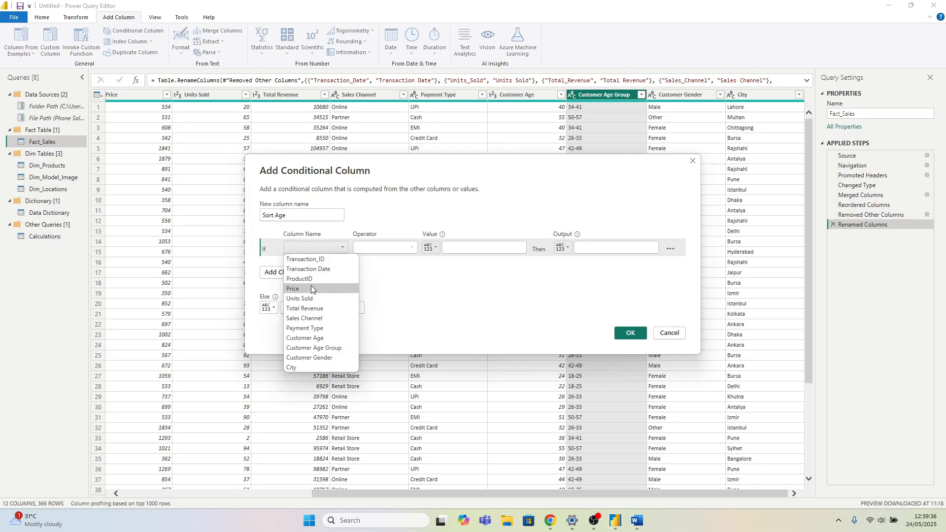
click(318, 344)
drag(442, 177, 506, 256)
click(448, 327)
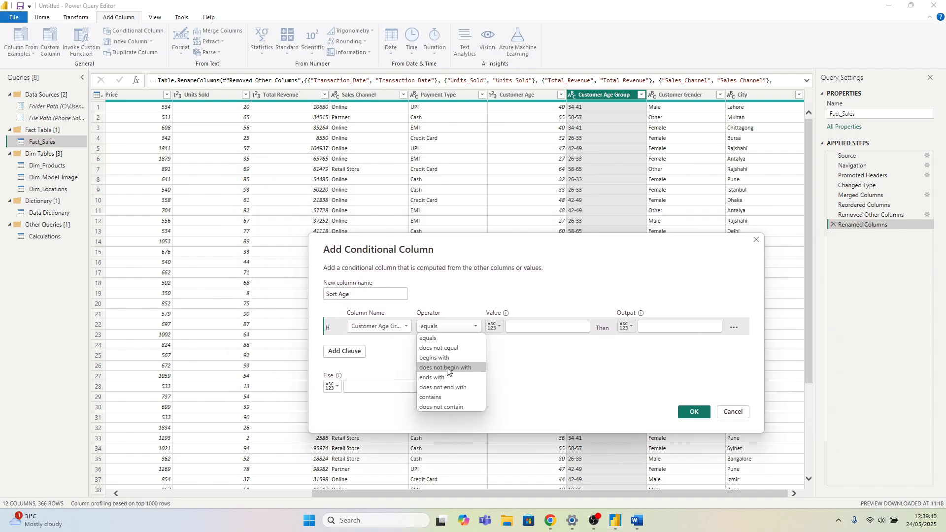
click(448, 398)
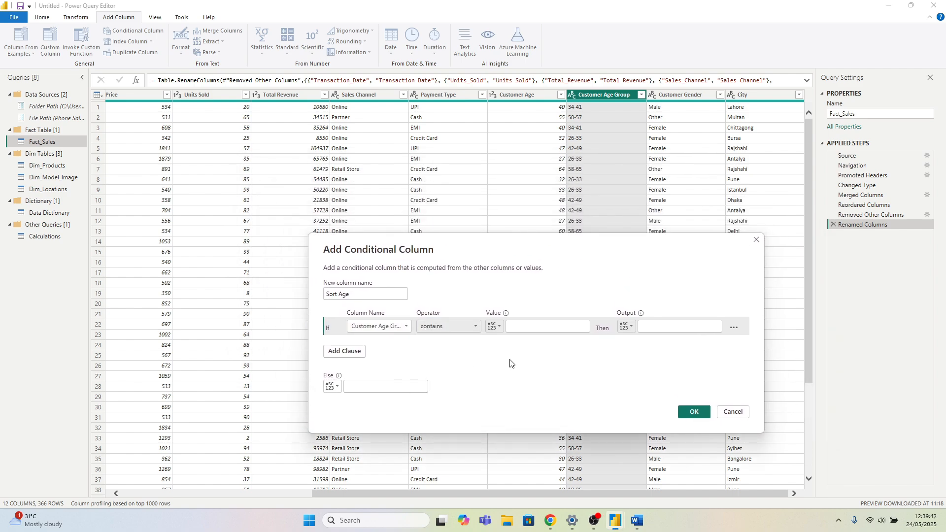
click(522, 329)
text(18-25)
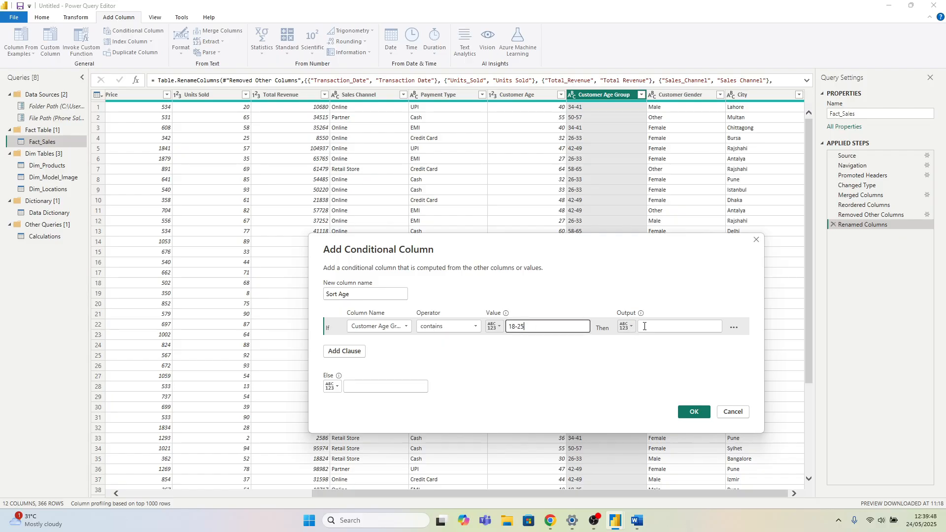
click(649, 325)
text(1)
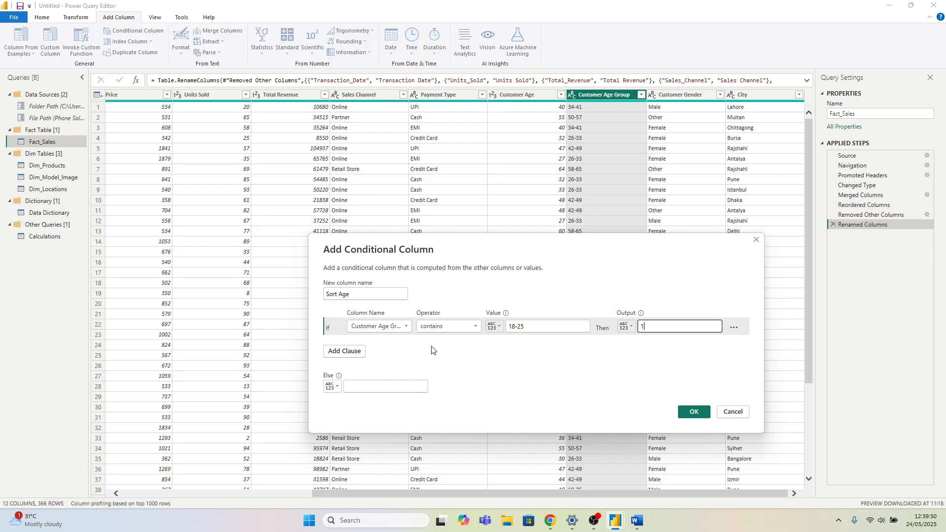
Step: Add a second clause to the conditional column: Customer Age Group contains 26-33, output 2
click(345, 351)
click(371, 345)
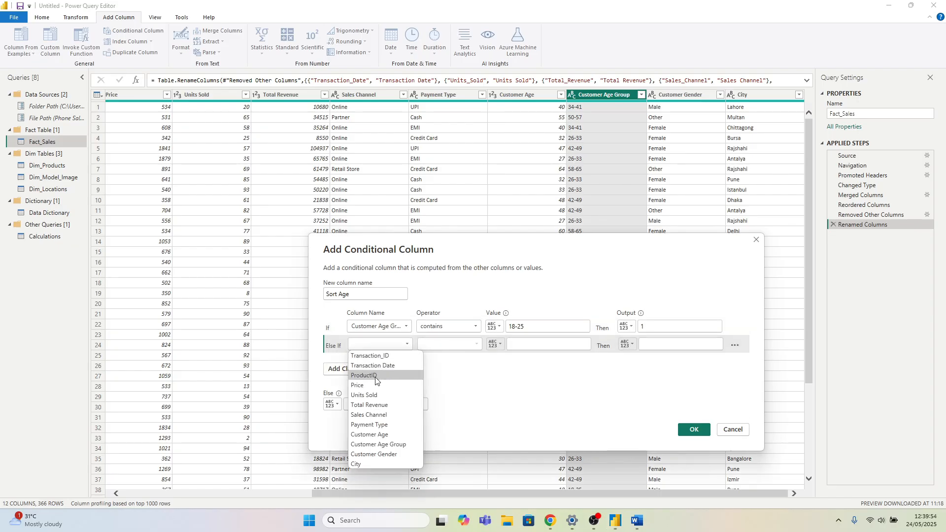
click(389, 444)
click(446, 344)
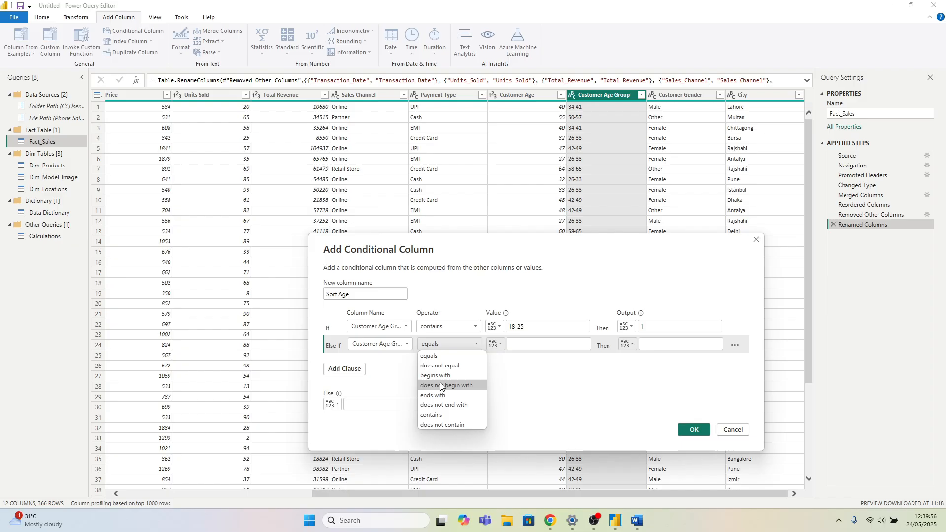
click(443, 415)
click(513, 342)
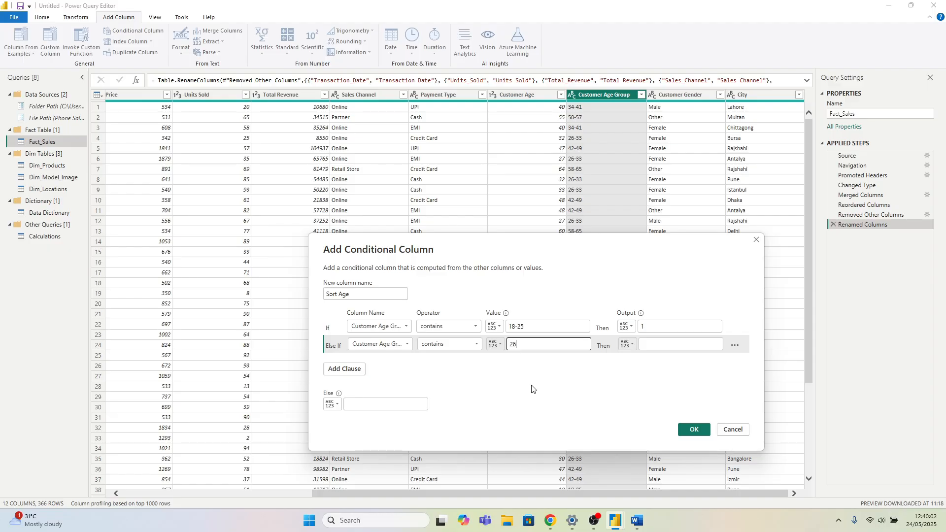
text(26-33)
click(645, 346)
text(2)
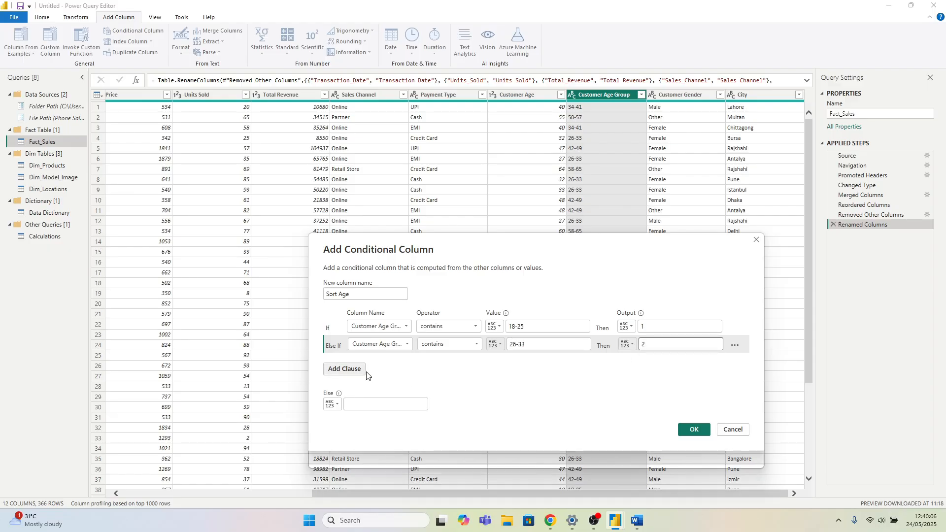
Step: Add a third clause to the conditional column: Customer Age Group contains 34-41, output 3
click(364, 371)
click(374, 363)
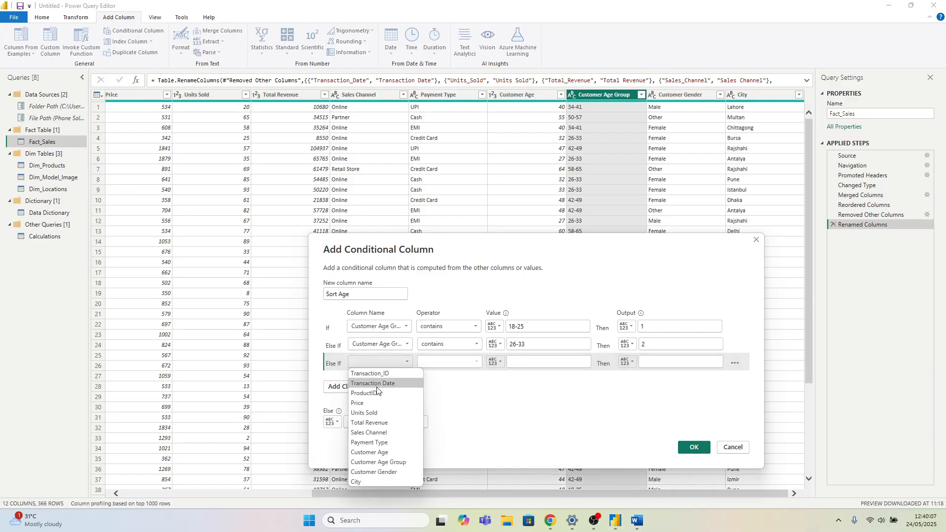
click(379, 462)
click(447, 363)
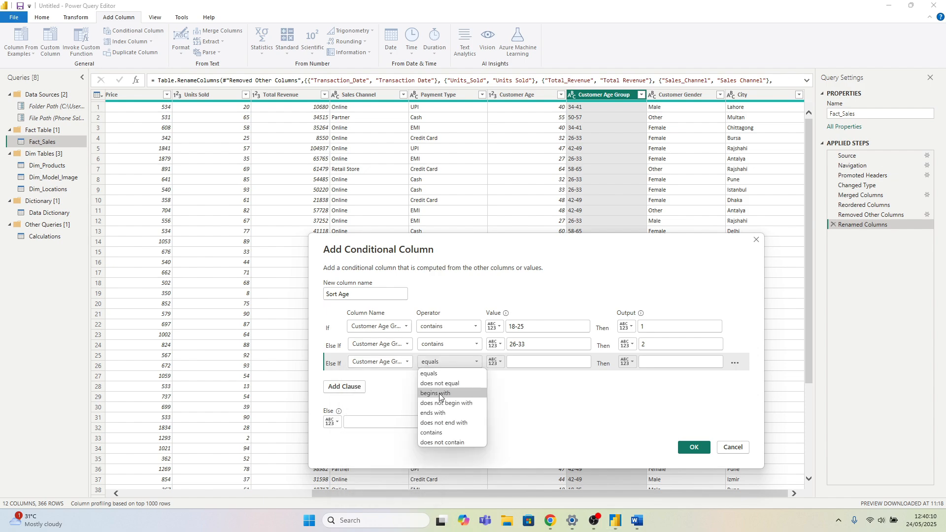
click(439, 432)
click(522, 363)
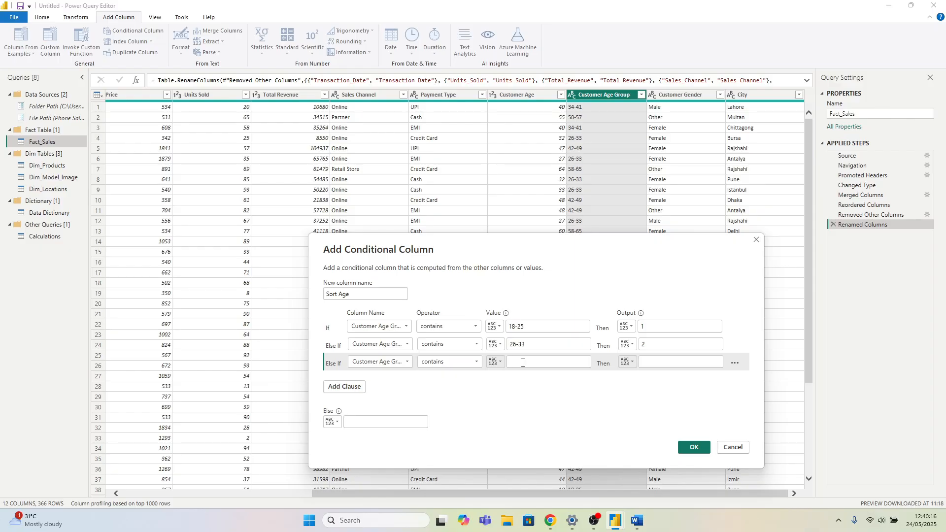
text(34-41)
click(656, 362)
text(3)
Step: Add a fourth clause to the conditional column: Customer Age Group contains 42-49, output 4
click(356, 387)
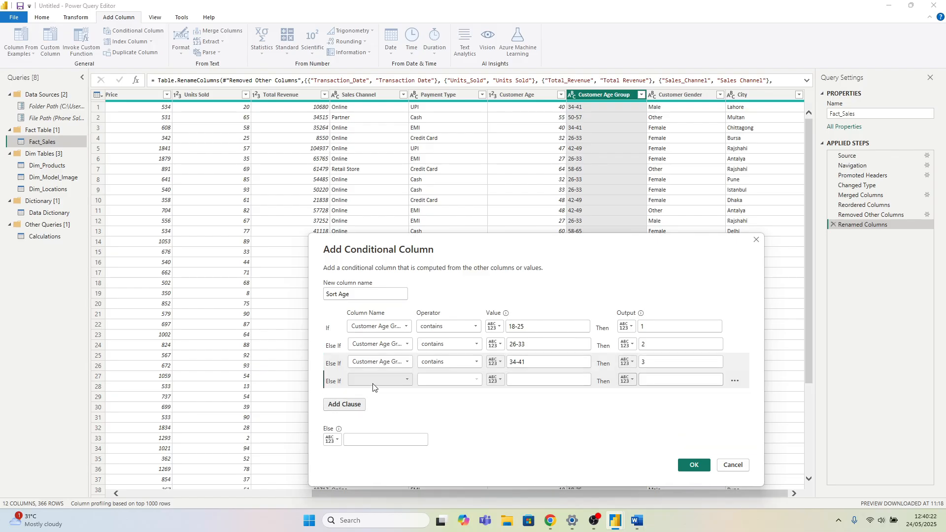
click(378, 379)
click(390, 479)
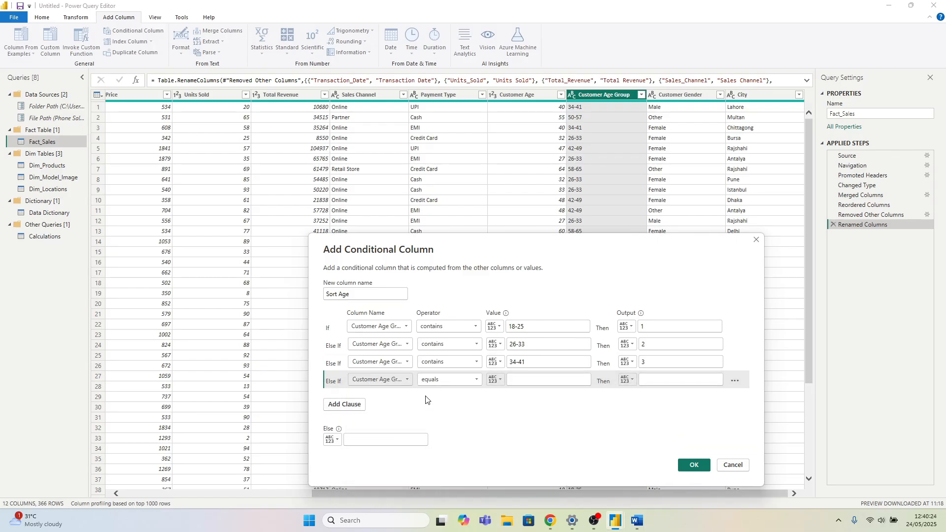
click(438, 381)
click(433, 450)
click(519, 380)
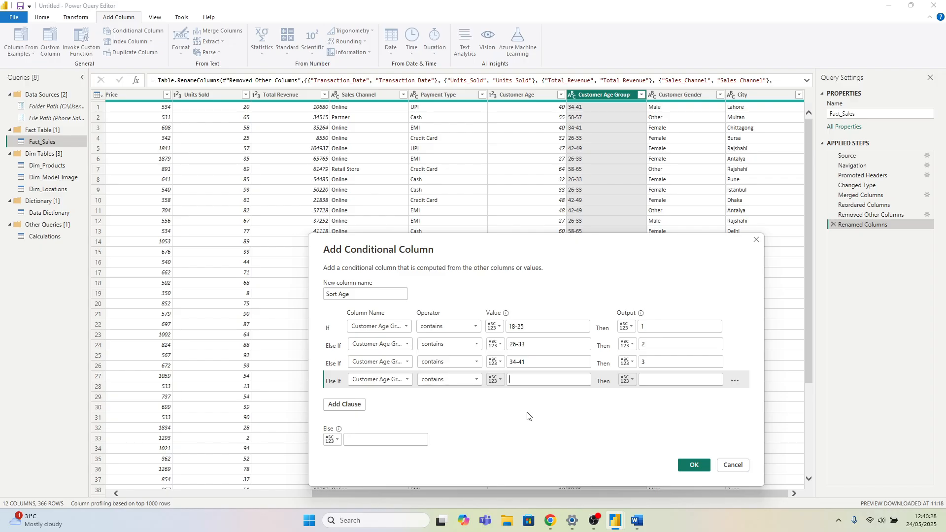
text(42-49)
click(641, 384)
drag(525, 266, 534, 245)
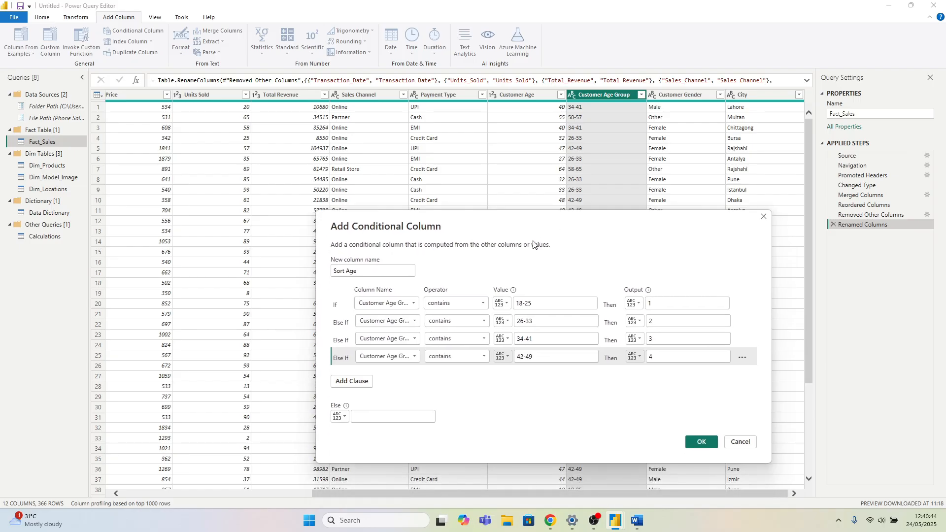
Step: Add a fifth clause to the conditional column: Customer Age Group contains 50-57, output 5
click(352, 382)
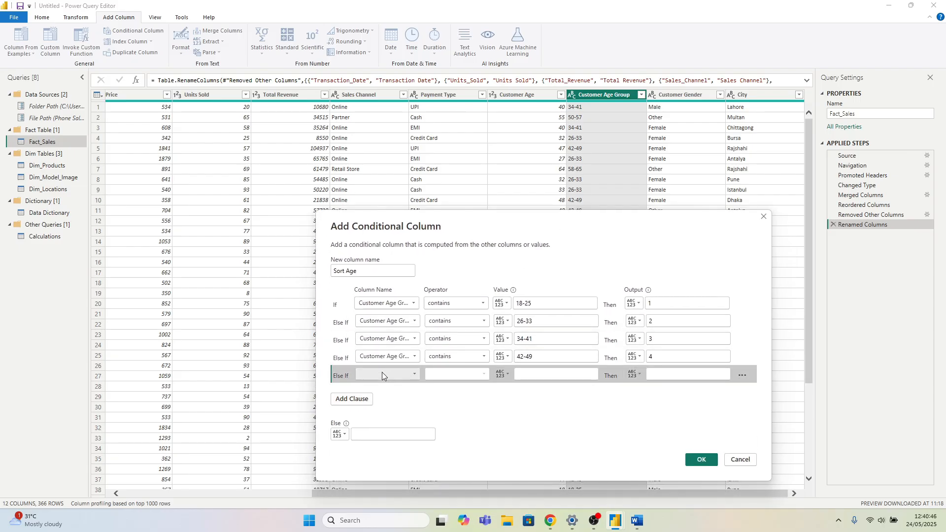
click(387, 375)
click(389, 474)
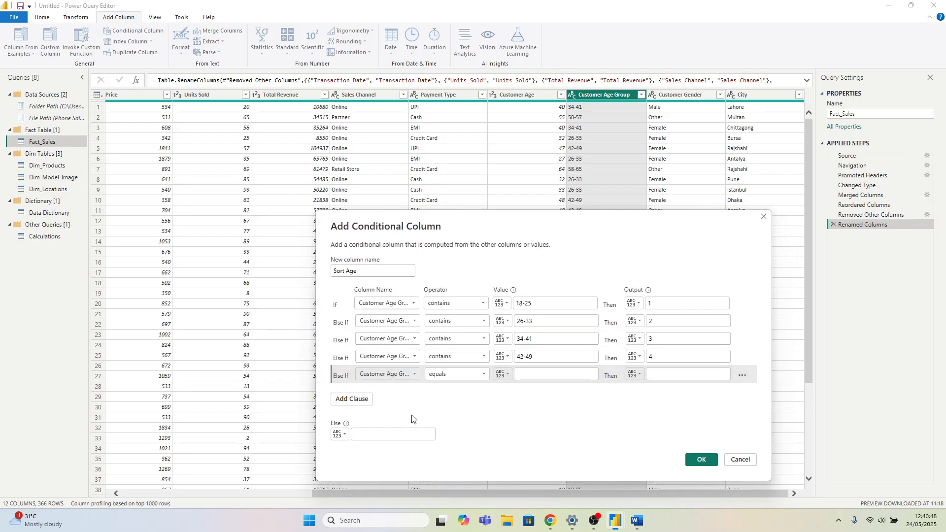
click(454, 374)
click(441, 445)
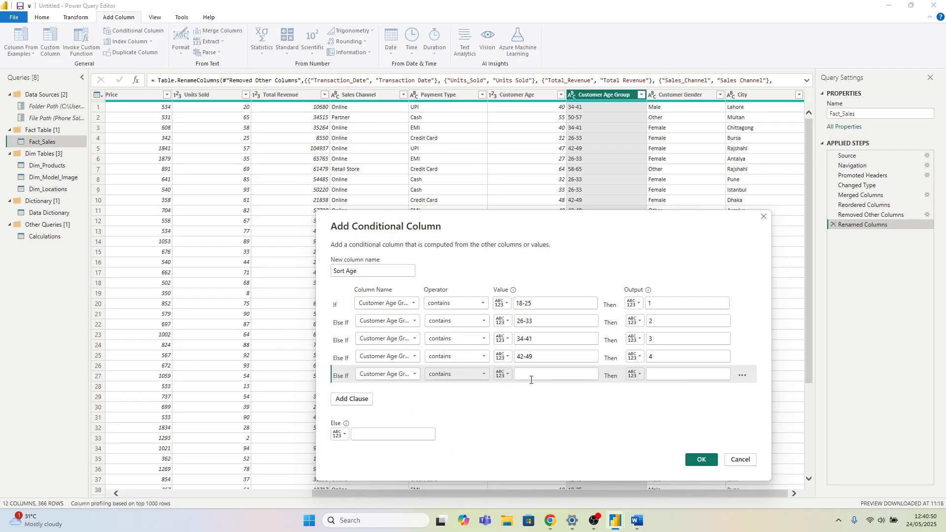
click(530, 375)
text(50-57)
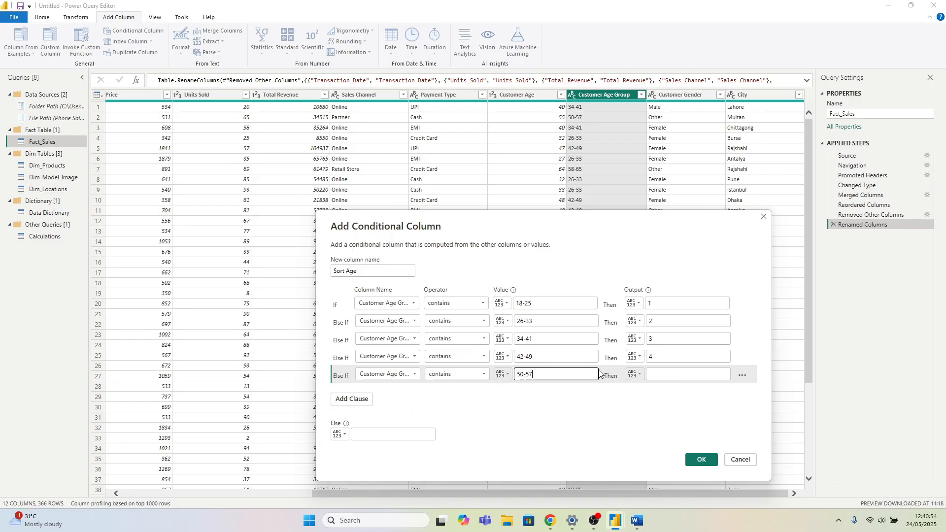
click(649, 372)
text(5)
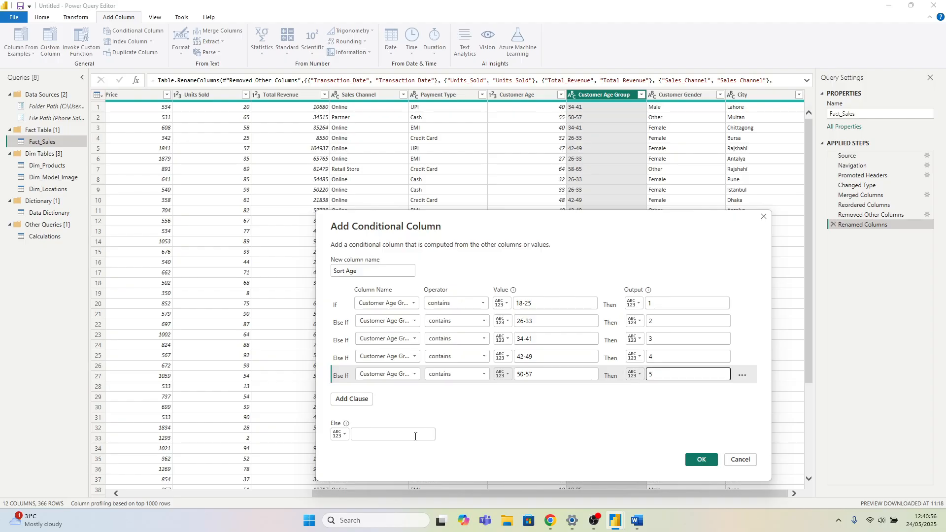
Step: Set the Sort Age column's else output to 6 for the remaining age group
click(399, 435)
click(400, 436)
text(6)
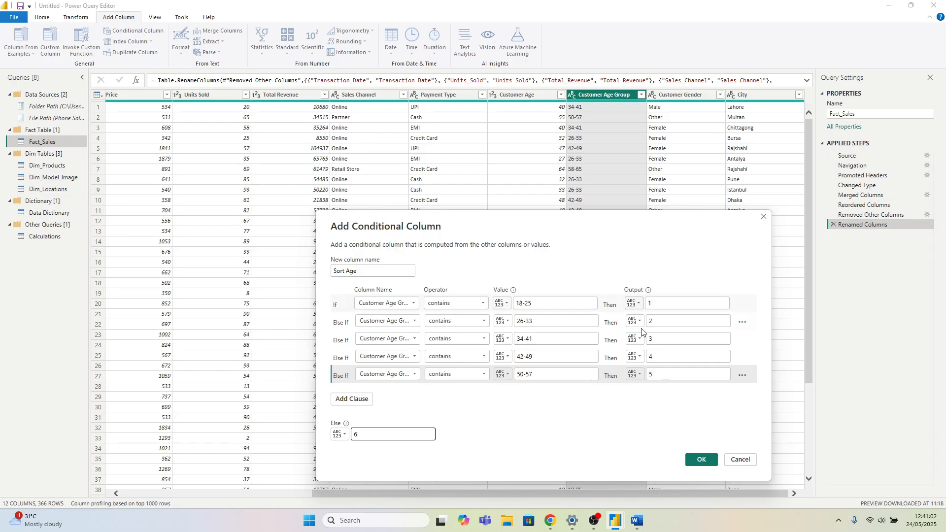
Step: Create the Sort Age conditional column and set its data type to Whole Number
click(700, 461)
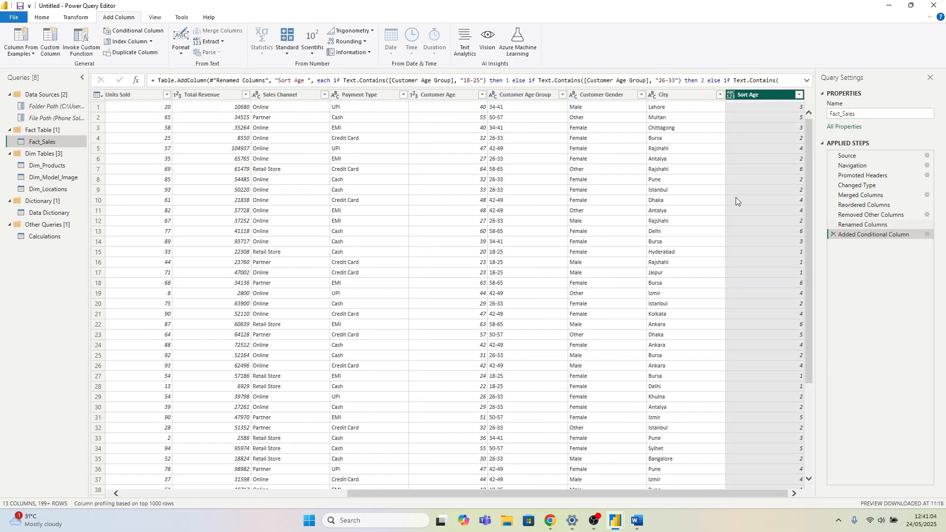
click(730, 96)
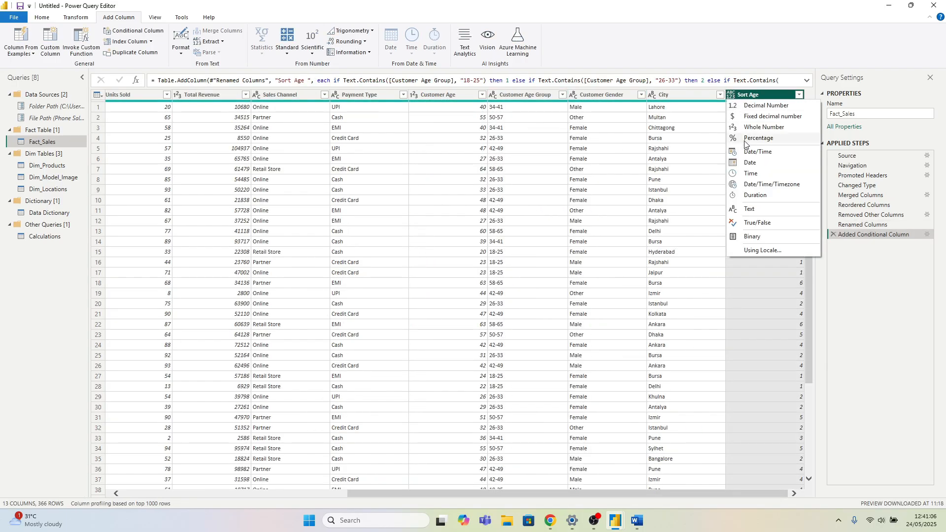
click(746, 129)
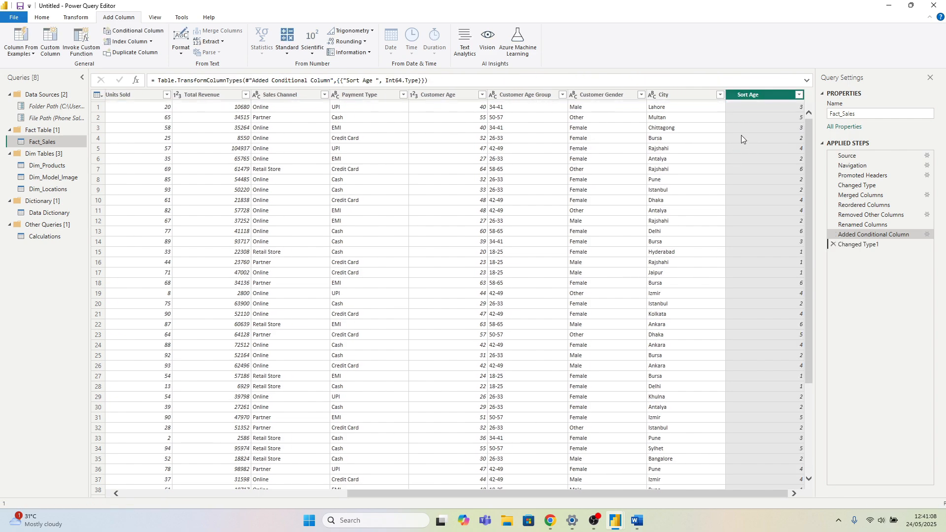
Step: Apply the query changes to the data model and return to the report
click(41, 17)
click(15, 52)
click(26, 62)
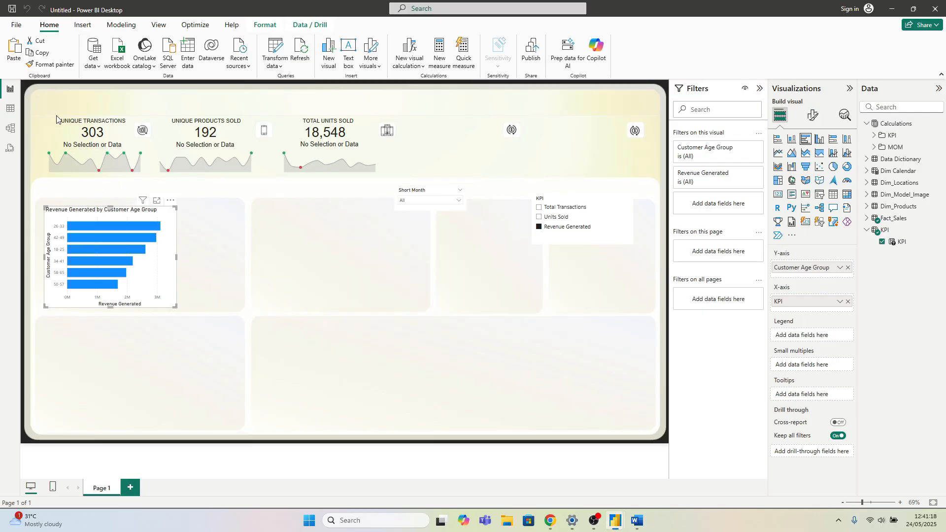
Step: In the Fact_Sales table, sort the Customer Age Group column by the Sort Age column
click(11, 109)
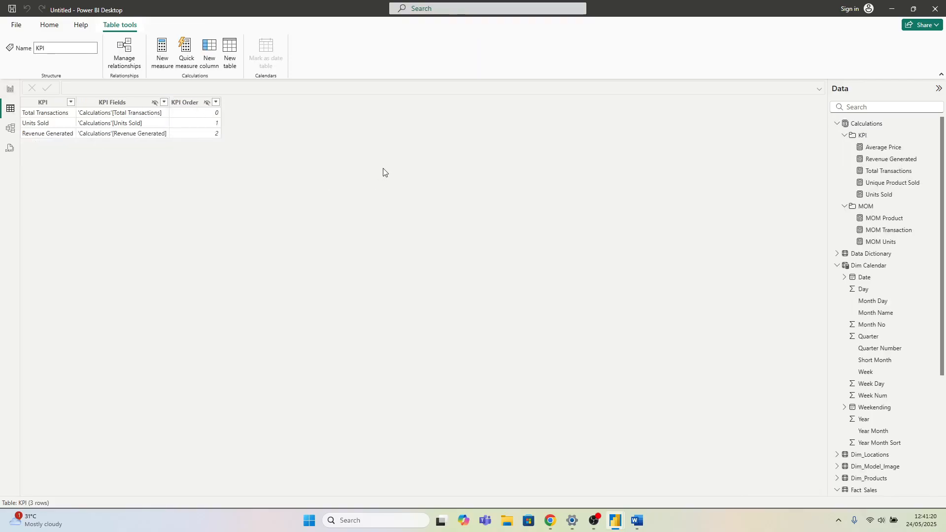
click(836, 123)
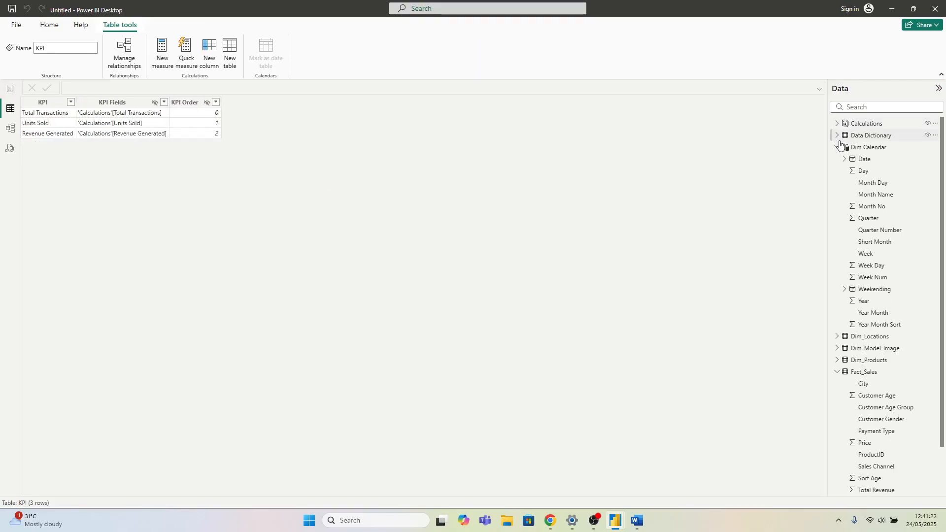
click(836, 147)
click(865, 196)
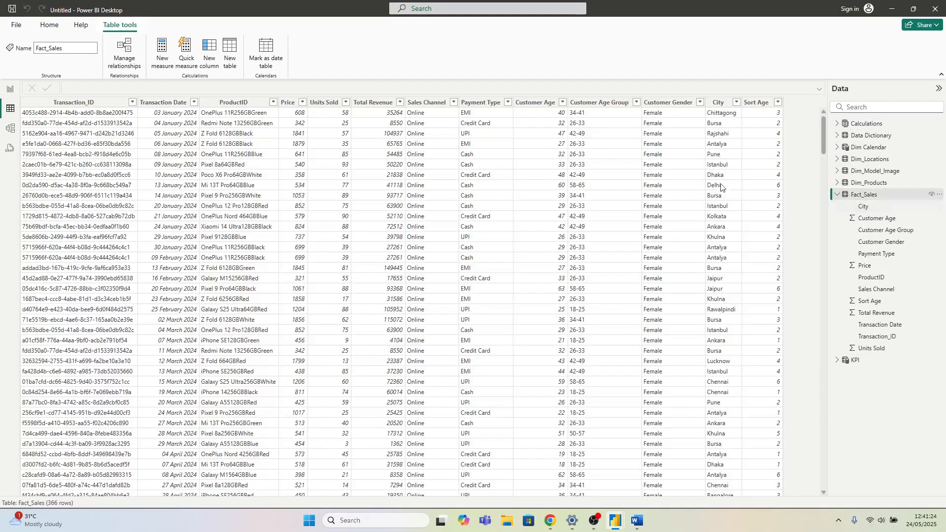
click(596, 115)
click(368, 65)
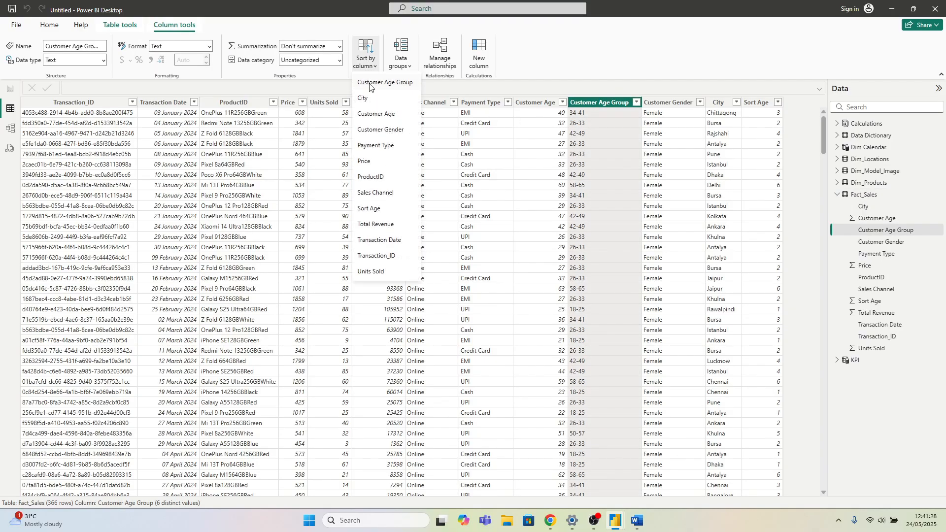
click(374, 209)
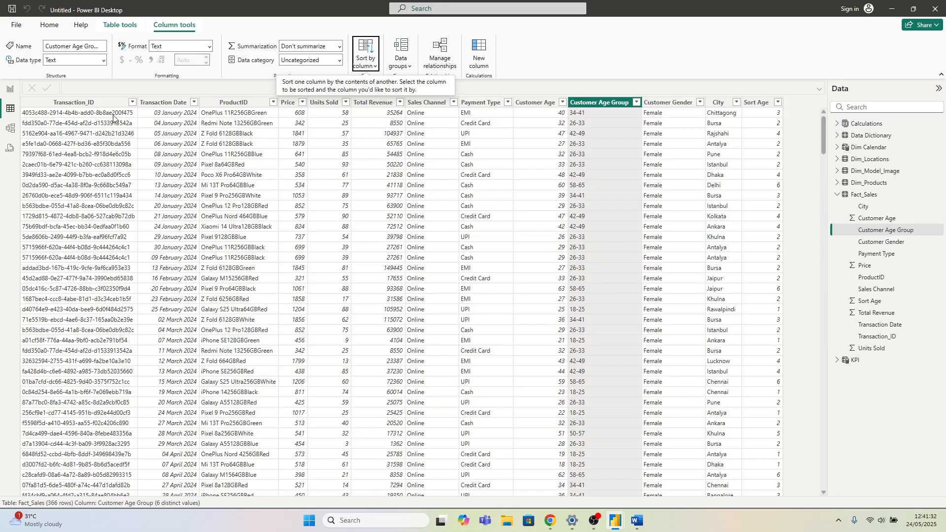
Step: Sort the bar chart's axis by Customer Age Group and slightly shift and enlarge the chart within its card
click(10, 89)
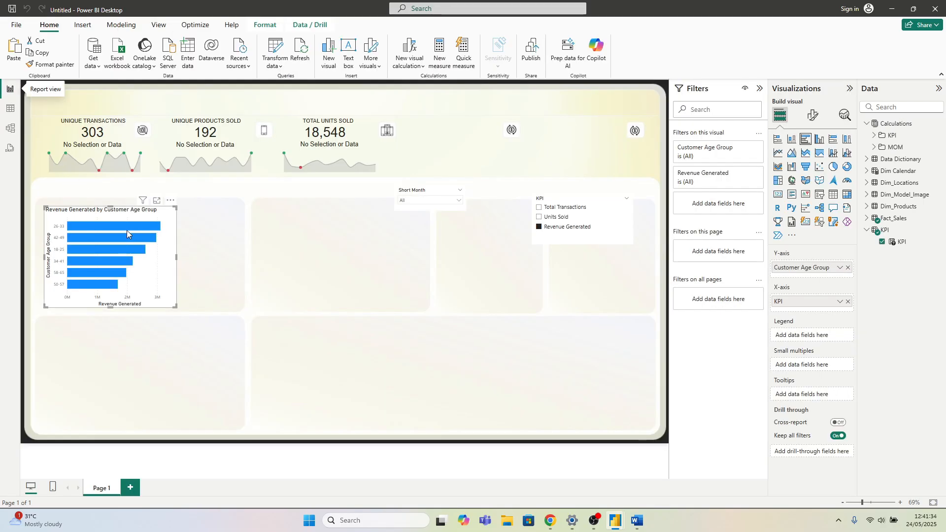
click(169, 200)
mouse_move(207, 259)
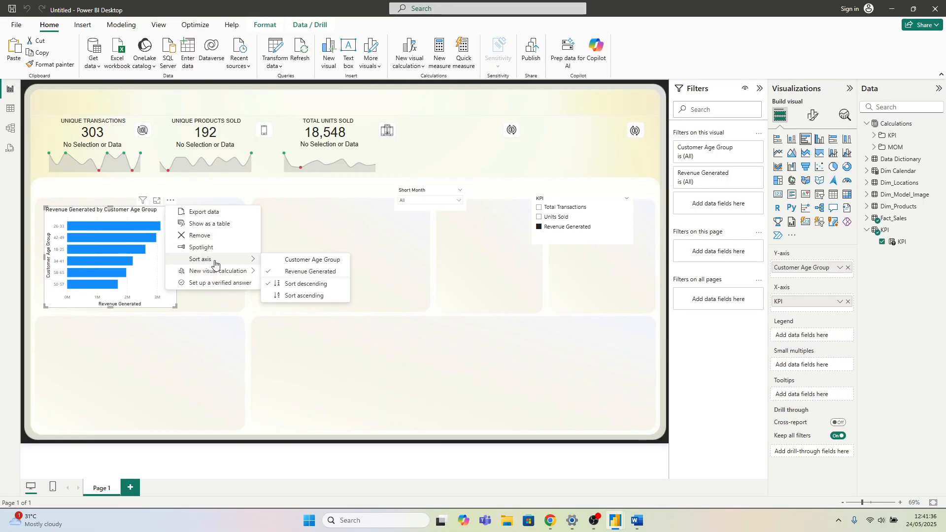
click(309, 260)
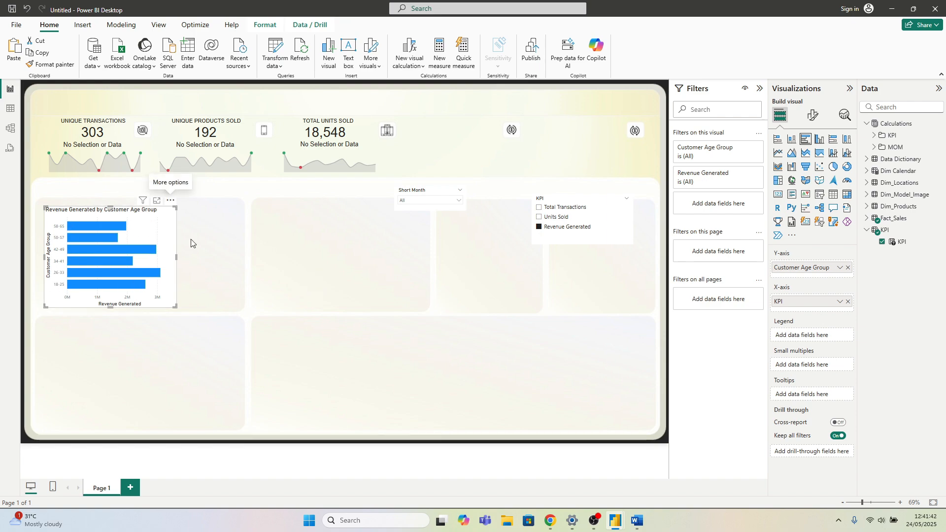
drag(177, 256, 170, 261)
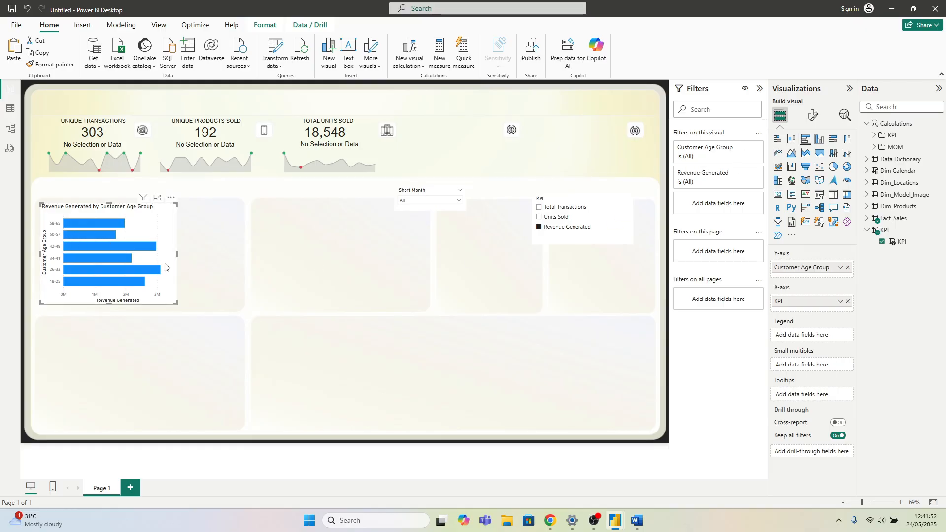
Step: Turn off the Y-axis title of the age group bar chart
click(813, 118)
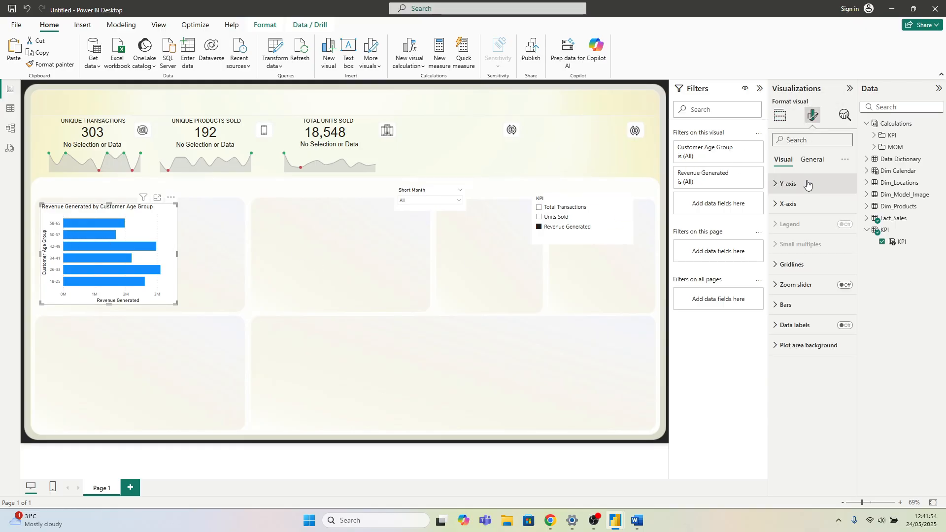
click(789, 264)
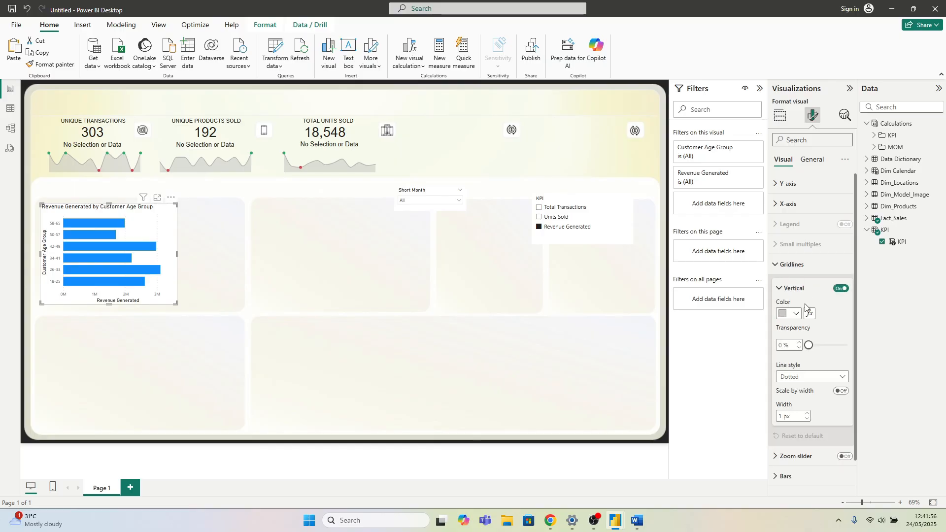
click(789, 264)
click(788, 191)
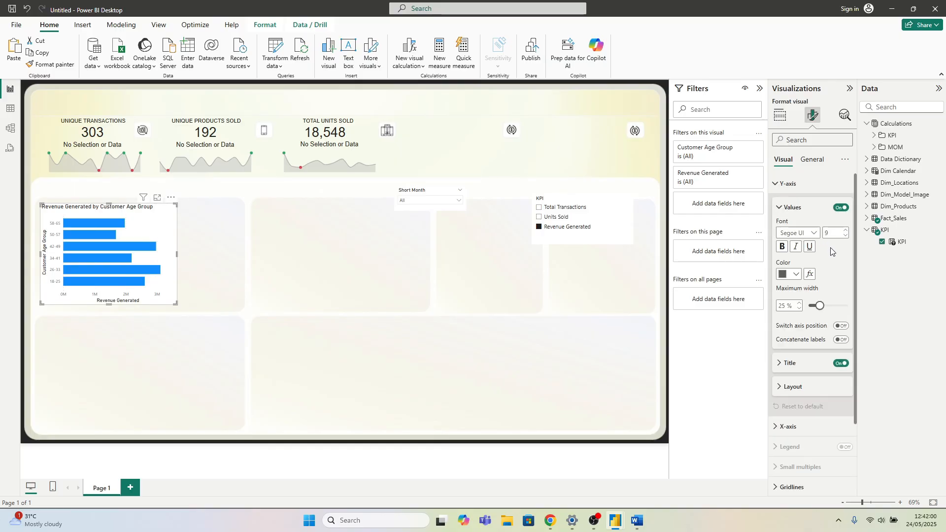
click(839, 363)
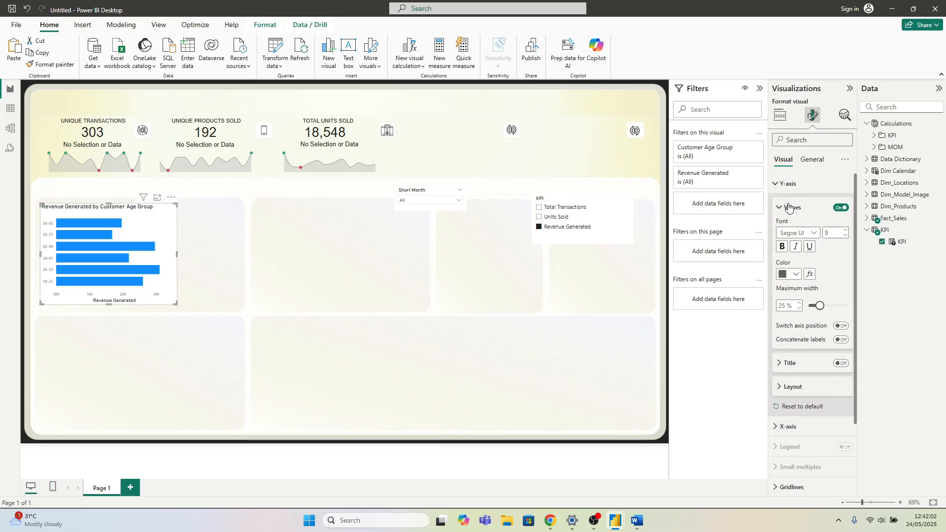
Step: Format the bar chart's Y-axis values in Arial, size 12, black
click(806, 233)
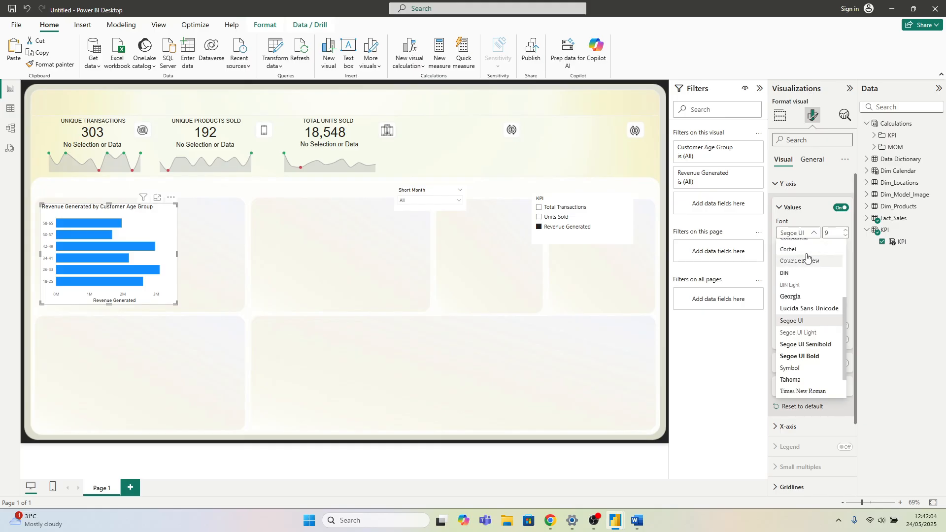
scroll(806, 257, up, 5)
click(798, 245)
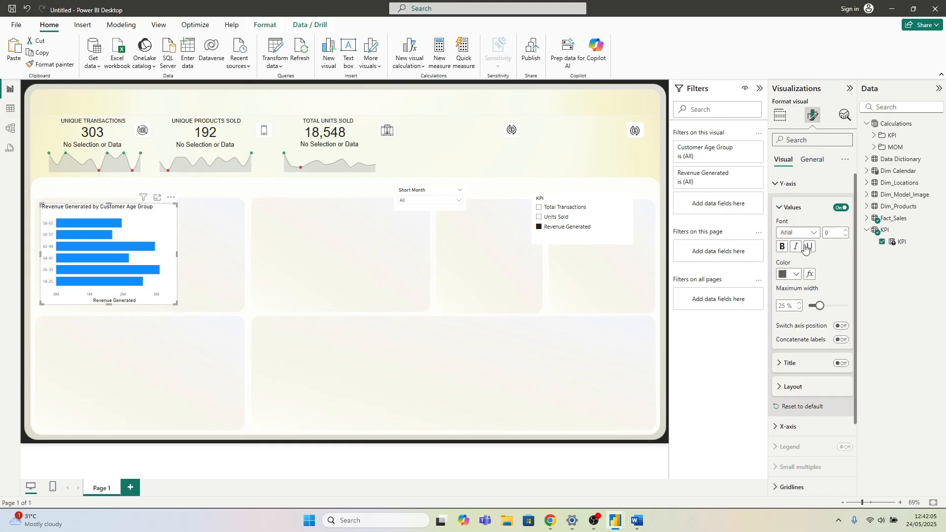
click(845, 231)
click(844, 230)
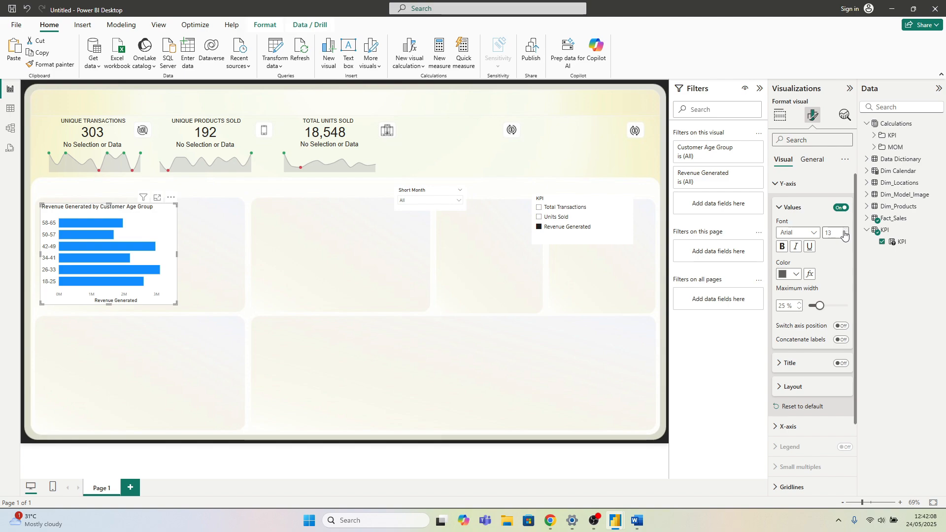
click(844, 236)
click(791, 275)
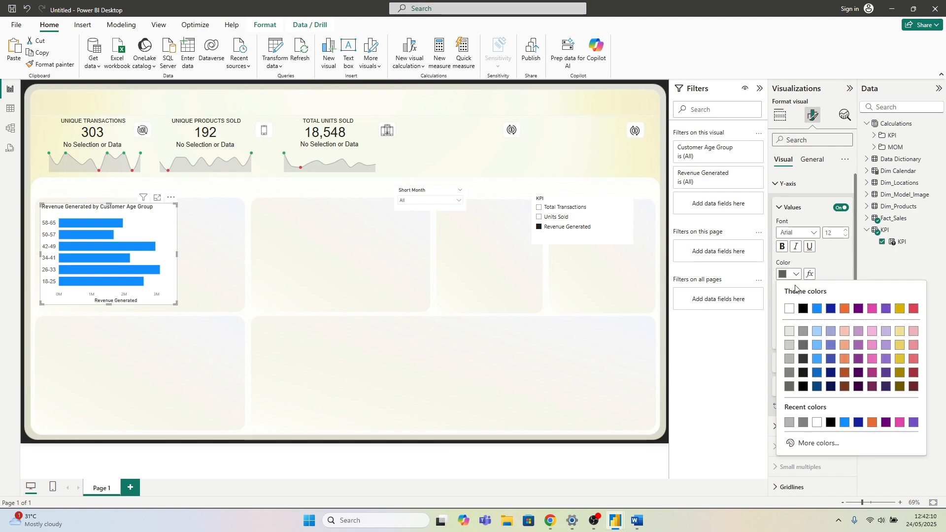
click(803, 308)
click(785, 185)
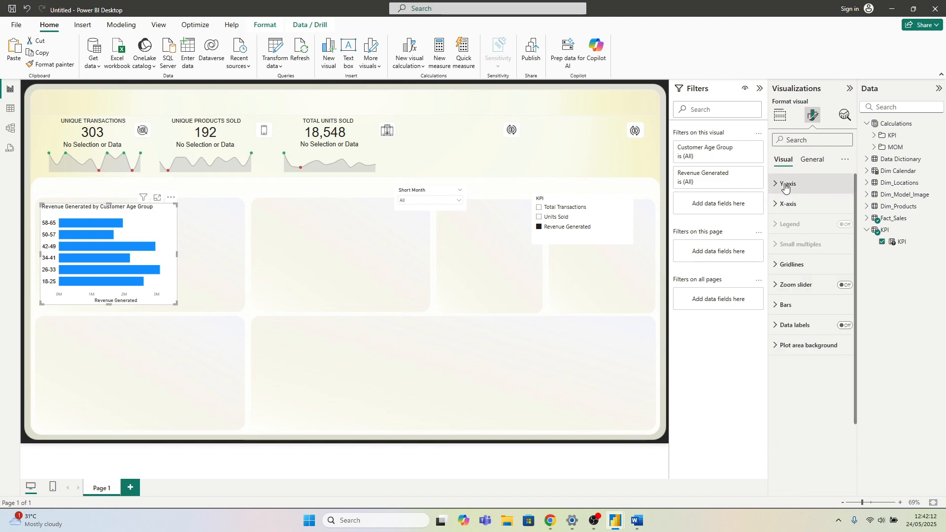
Step: Turn off the X-axis values and the X-axis title of the age group bar chart
click(788, 203)
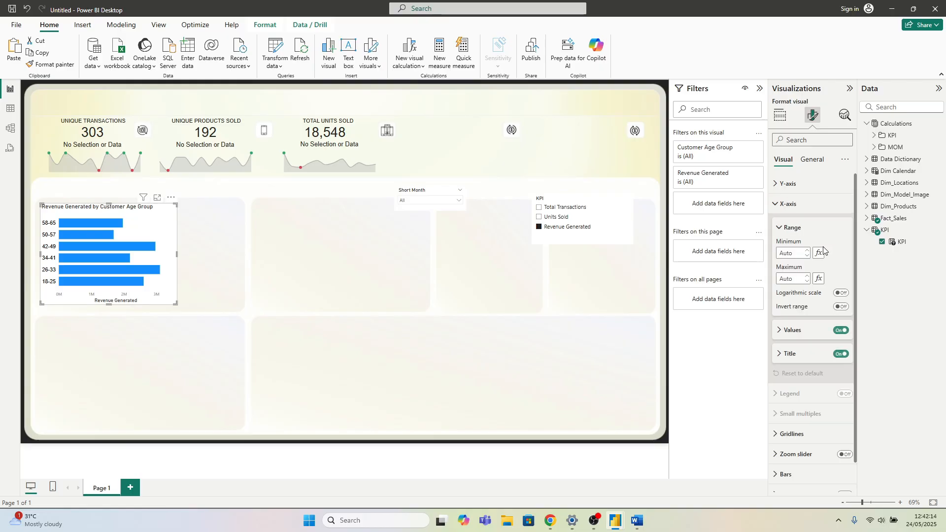
click(840, 330)
click(841, 354)
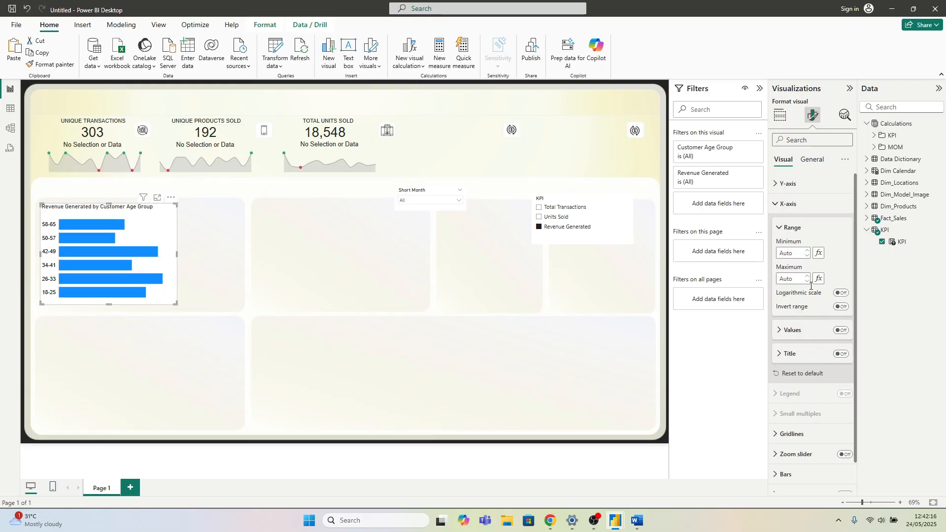
click(783, 204)
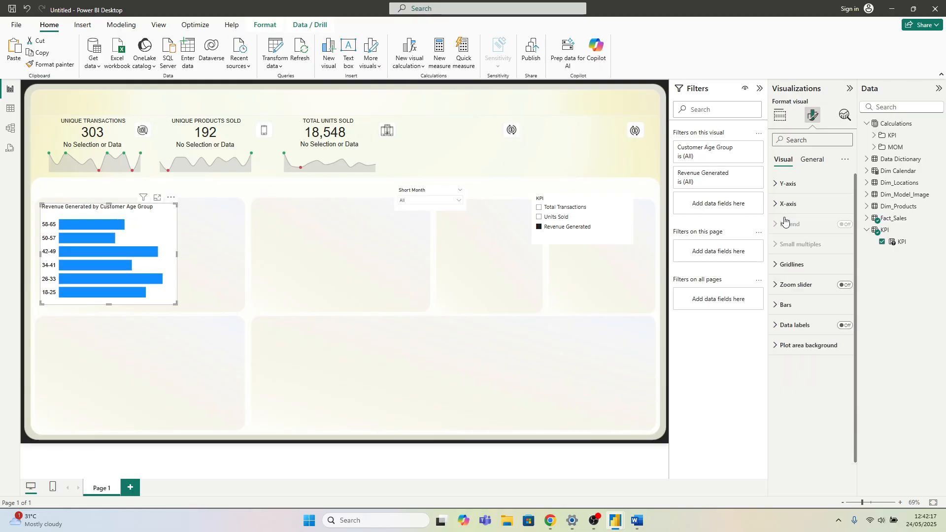
Step: Turn on data labels for the bar chart and set their position to Outside end
click(839, 327)
click(797, 335)
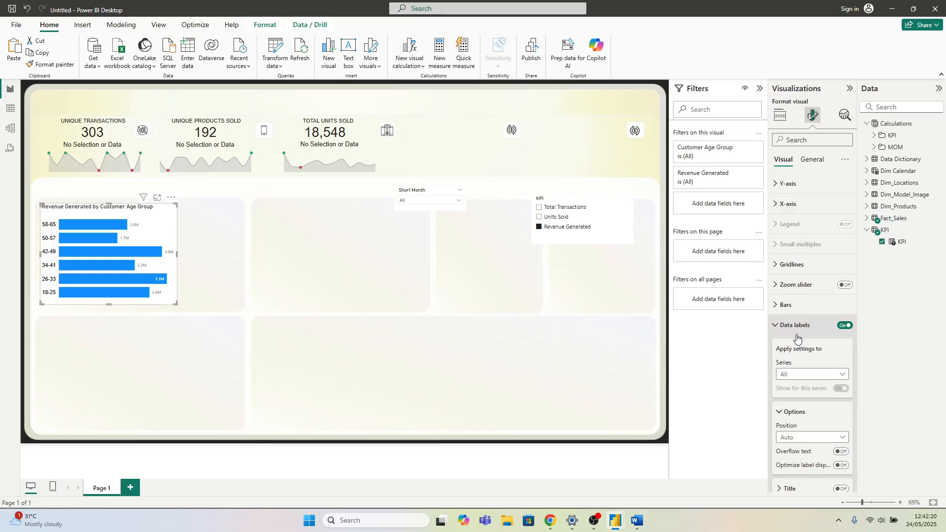
scroll(797, 338, down, 3)
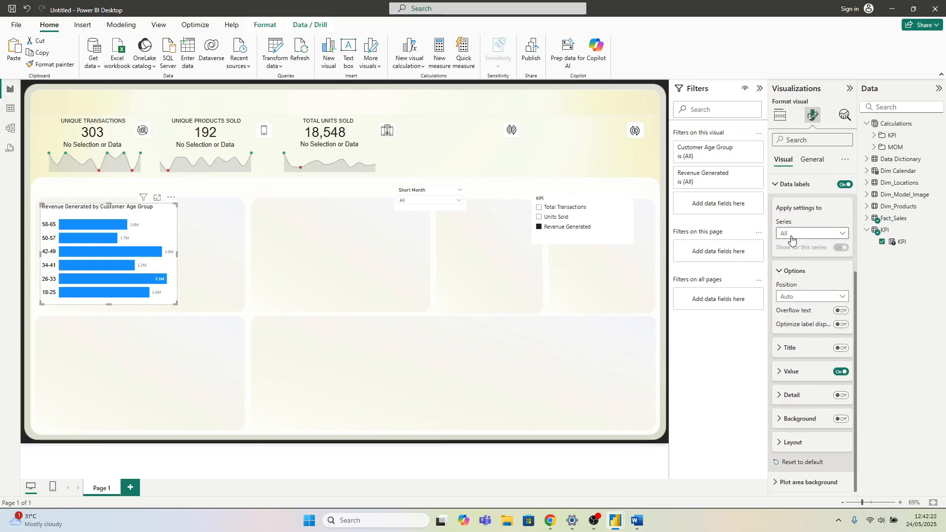
click(800, 298)
click(798, 330)
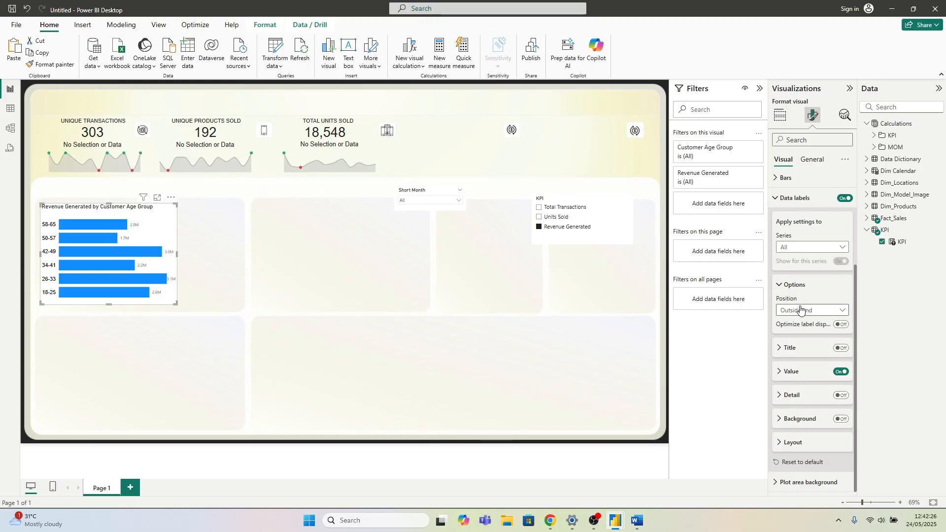
Step: Format the data label values in Arial, size 10, black
click(794, 371)
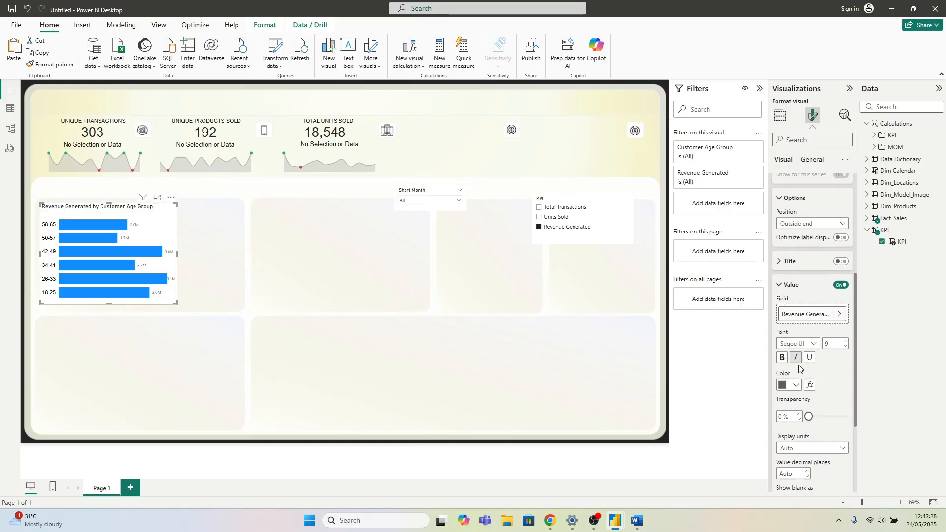
scroll(810, 340, down, 3)
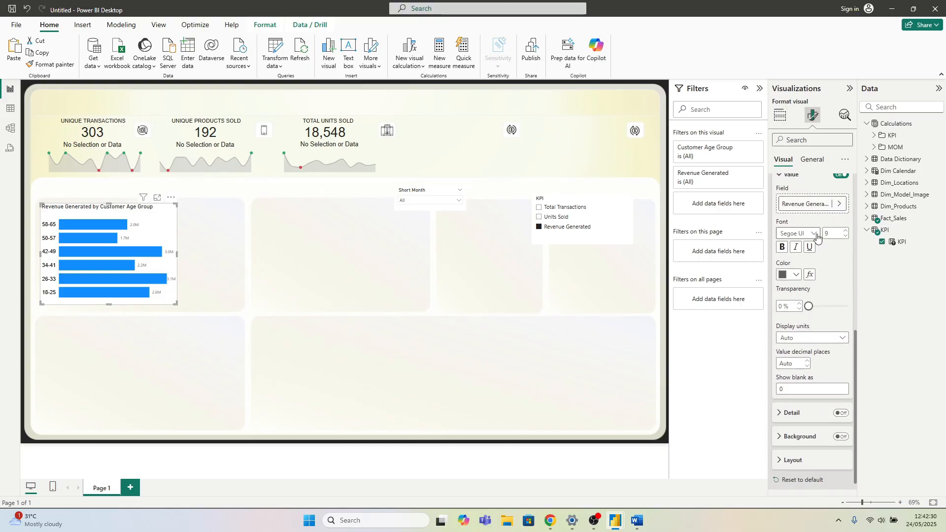
click(817, 238)
scroll(803, 250, up, 5)
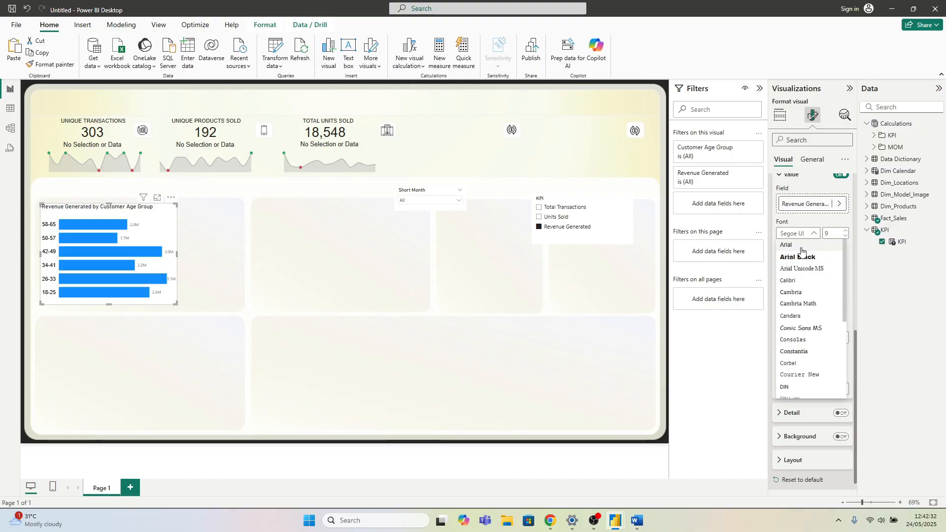
click(788, 245)
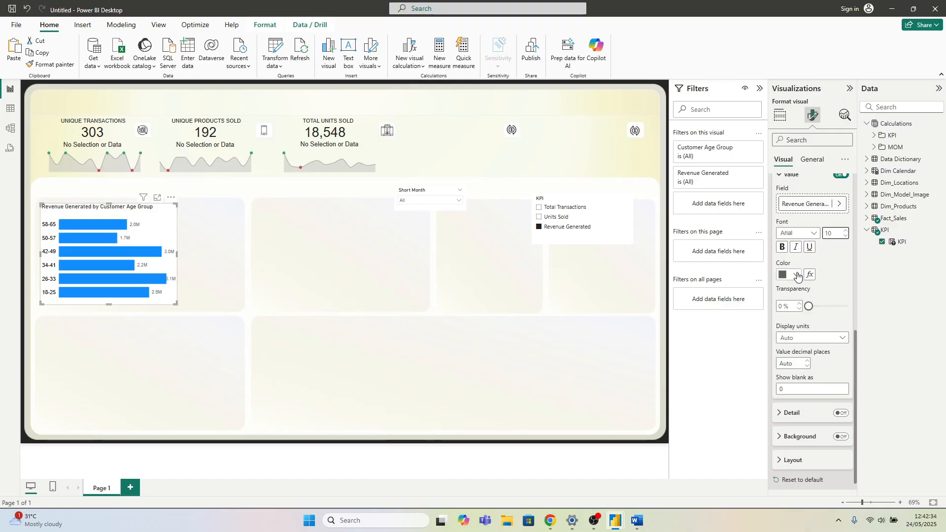
click(791, 274)
click(802, 310)
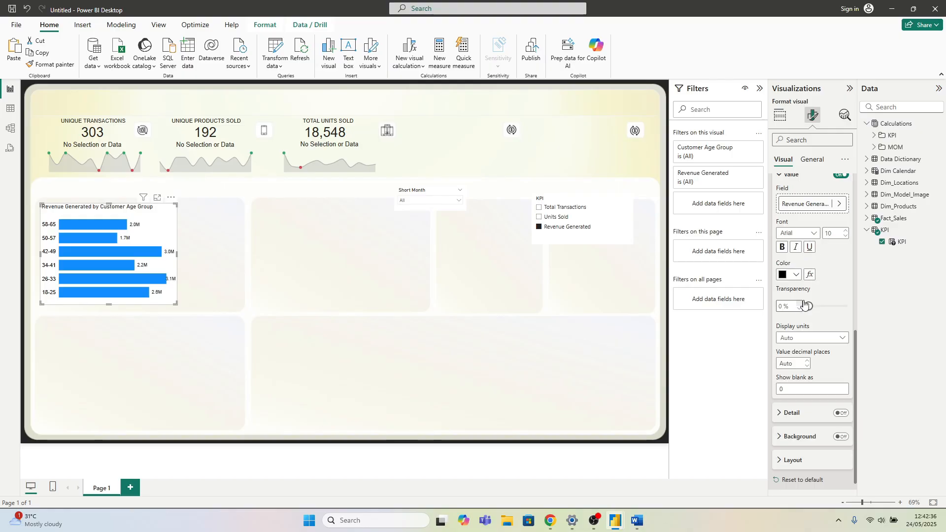
Step: Try the None and Thousands display units on the bar chart's data labels
click(800, 339)
click(802, 364)
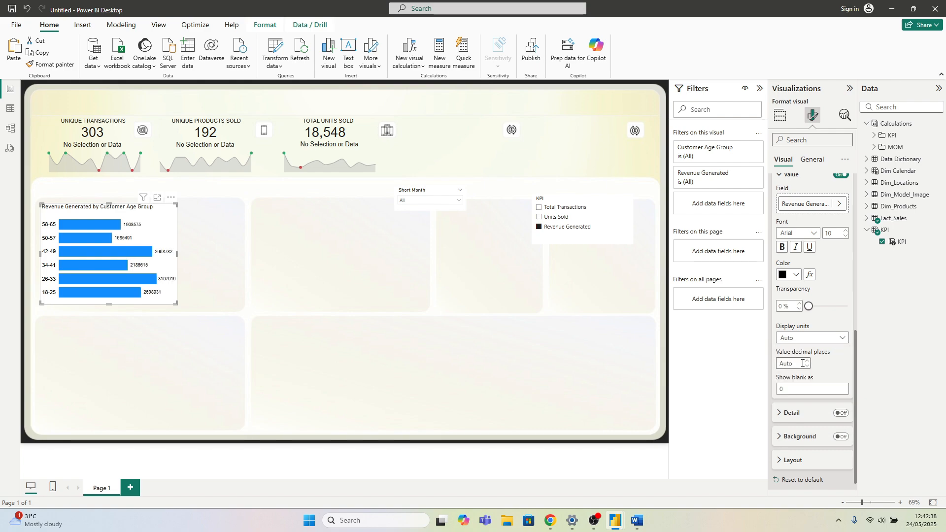
click(800, 338)
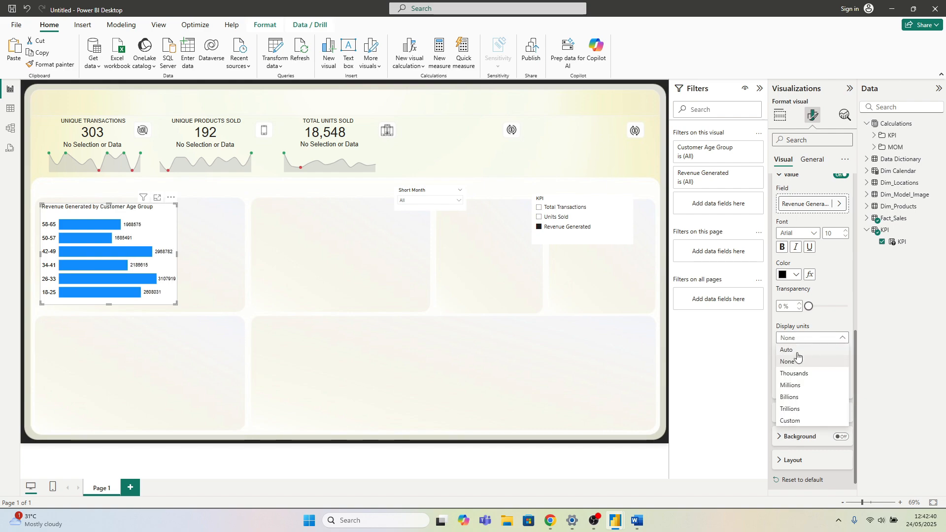
click(798, 372)
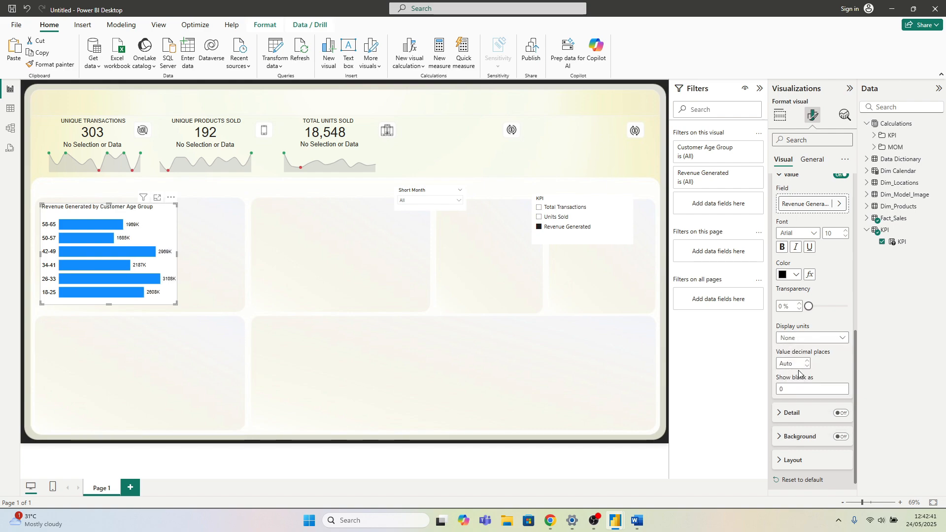
click(801, 338)
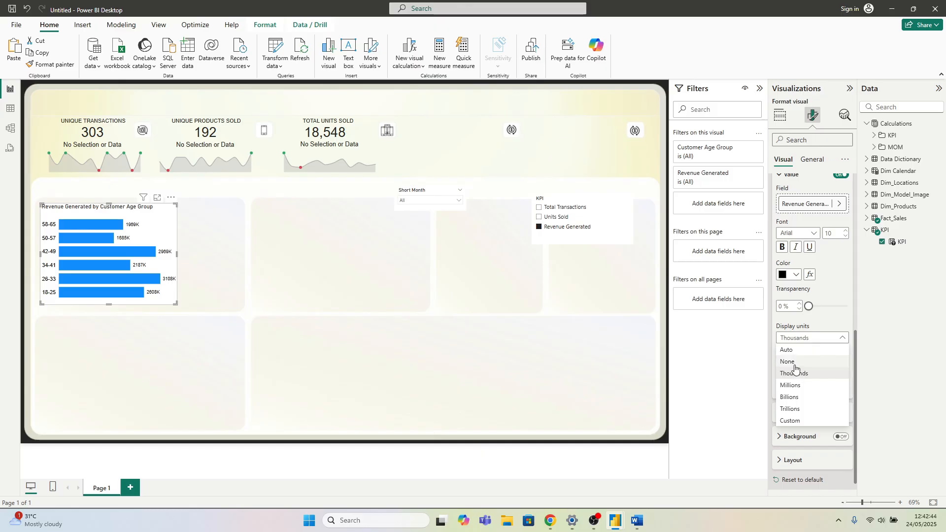
click(793, 364)
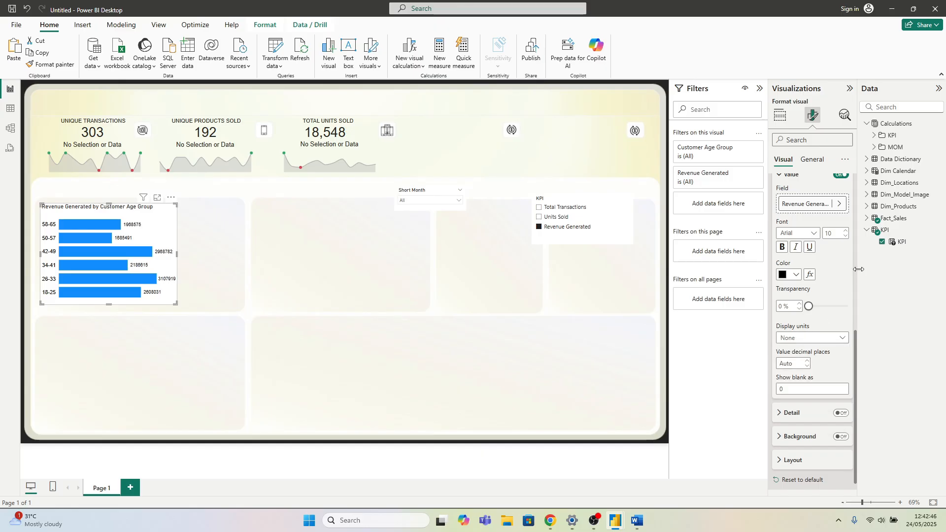
Step: Turn on the thousands separator for the Revenue Generated measure
click(874, 136)
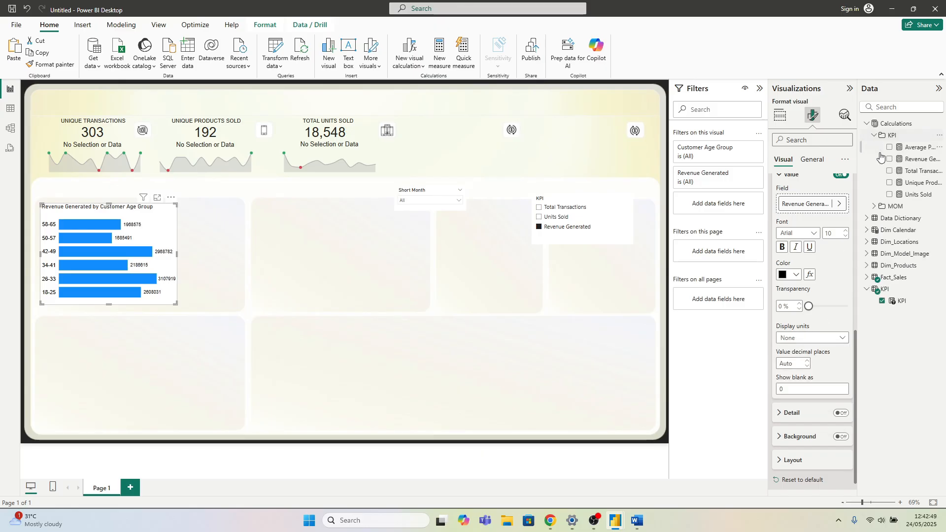
click(913, 160)
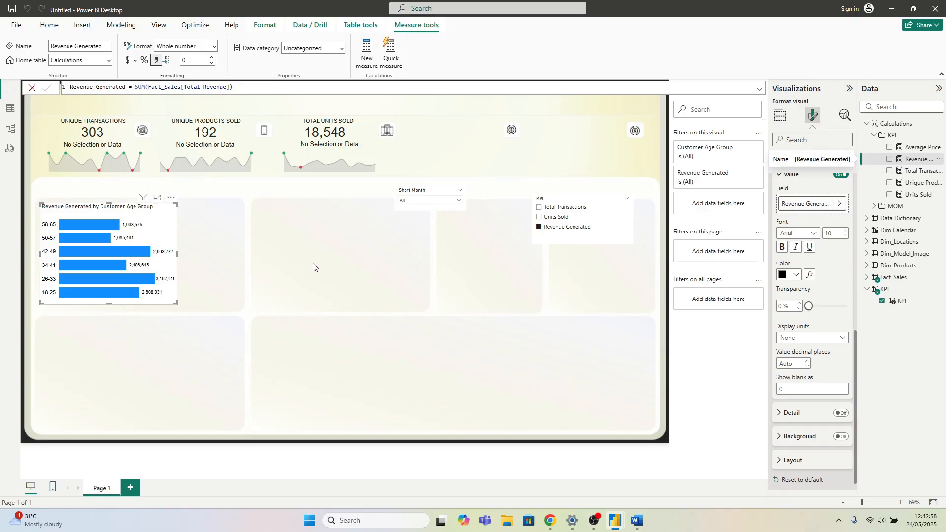
Step: Set the bar chart's data labels to display in Millions with 2 decimal places
click(796, 339)
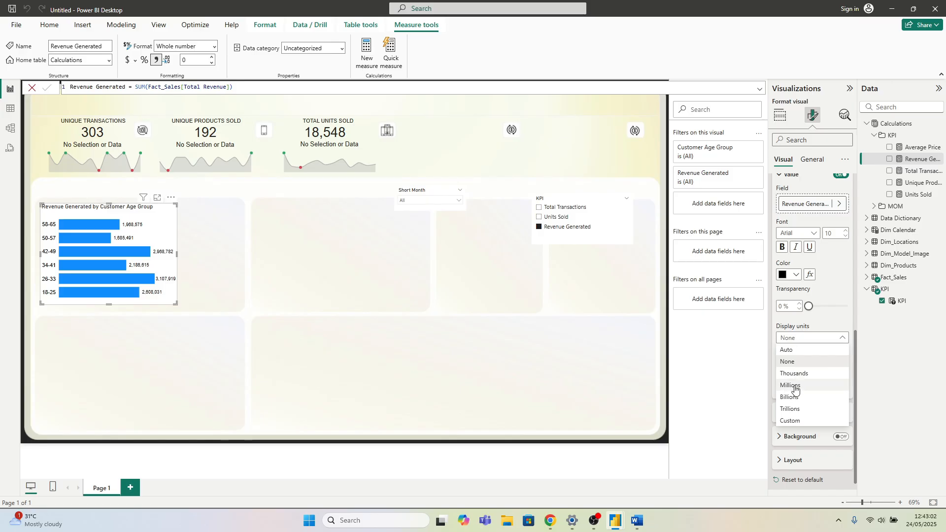
click(790, 385)
click(807, 362)
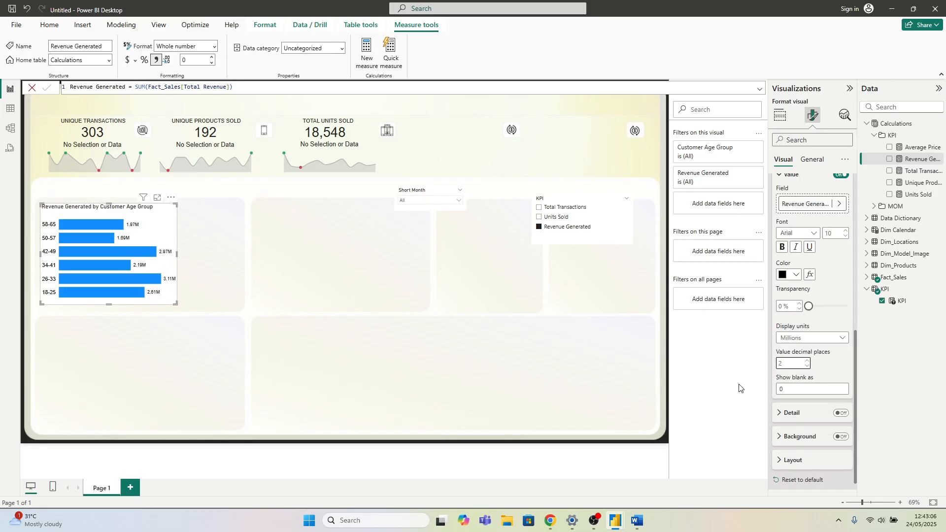
Step: Check the bar chart's labels for Total Transactions, Units Sold and Revenue Generated using the KPI slicer
click(559, 208)
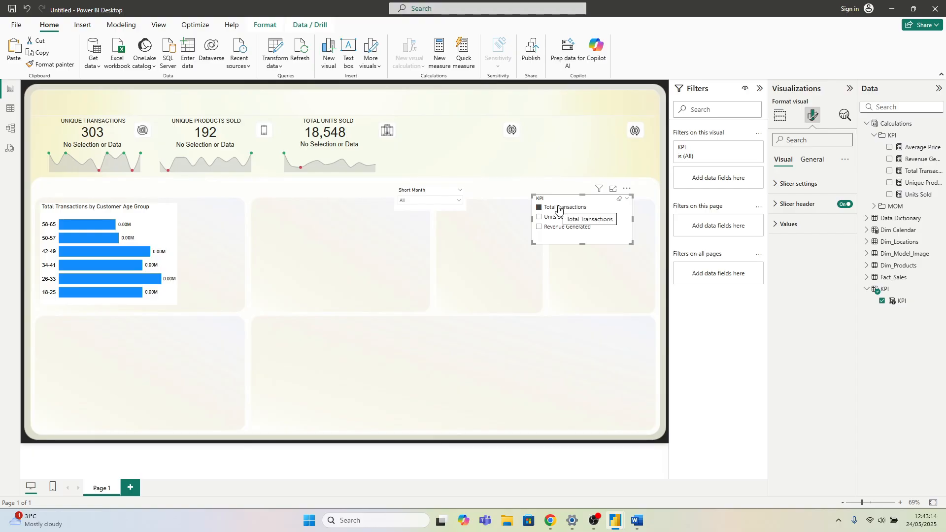
click(560, 217)
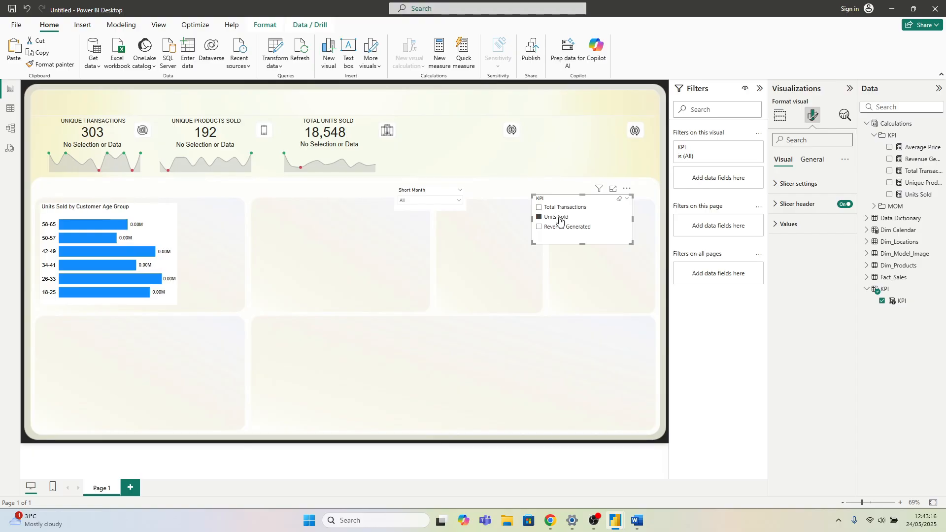
click(561, 228)
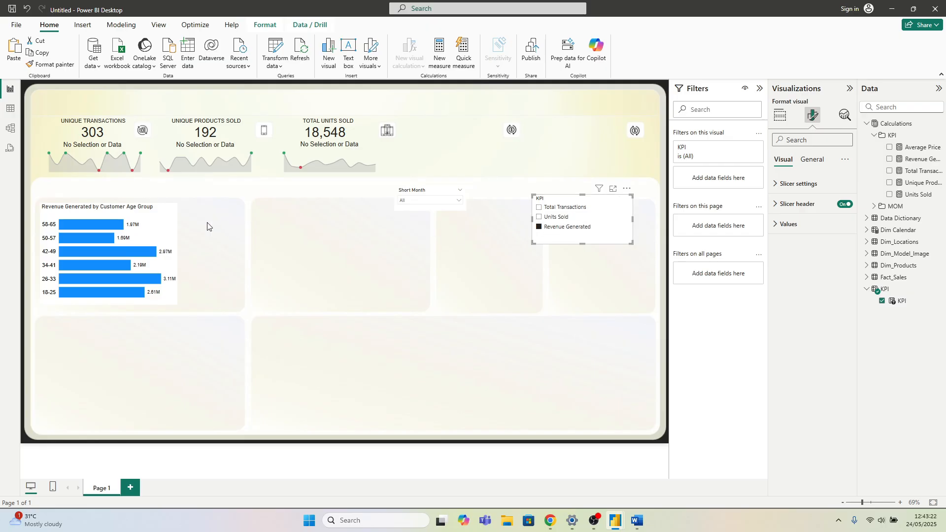
Step: Set the display units of the bar chart's data labels to Auto
click(170, 225)
scroll(802, 371, down, 6)
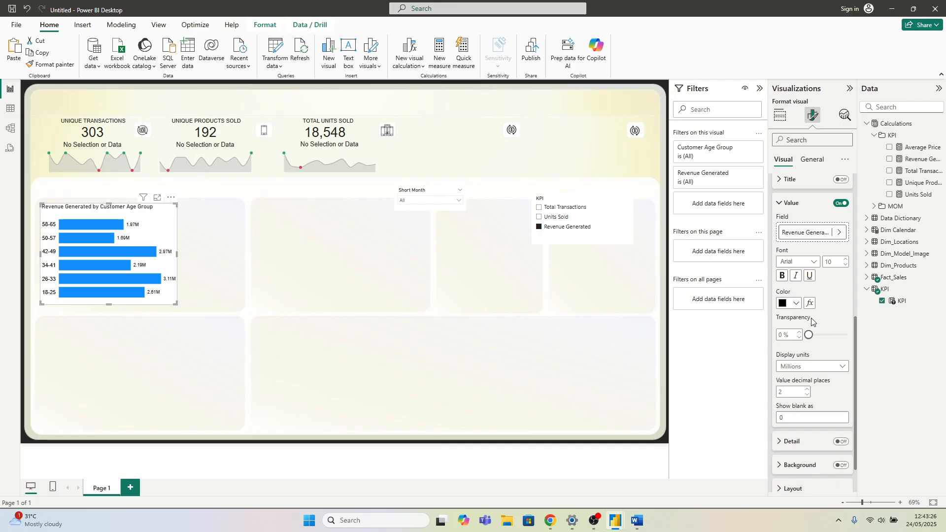
click(810, 366)
click(788, 377)
Step: Check Units Sold and Total Transactions with the KPI slicer and set the Total Transactions measure to 0 decimal places
click(558, 217)
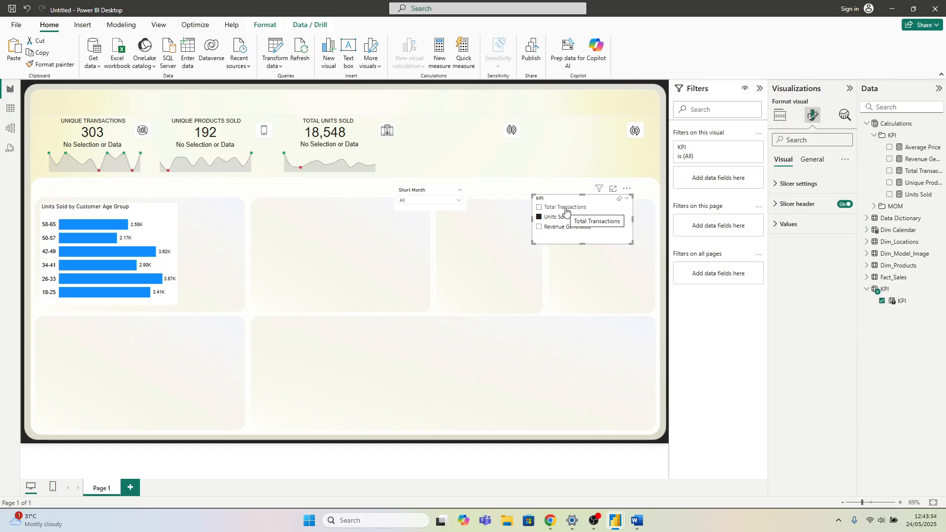
click(566, 212)
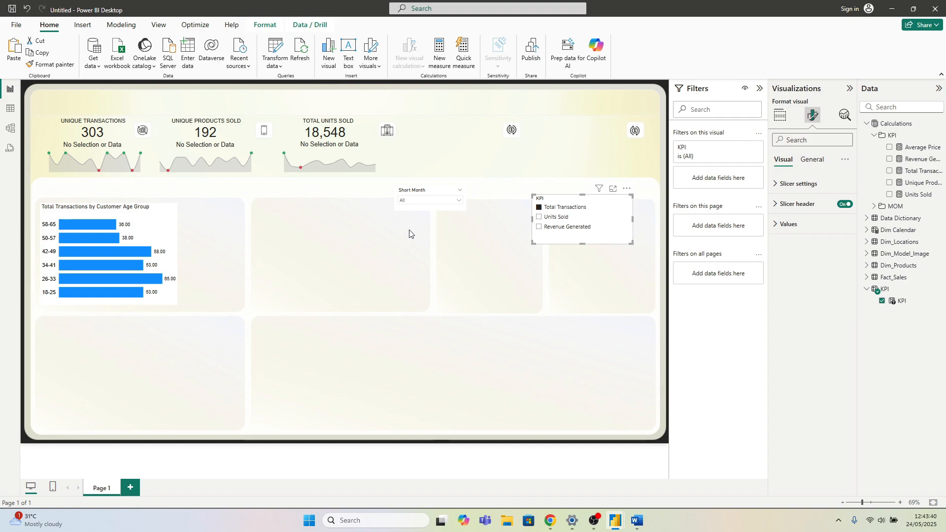
click(919, 173)
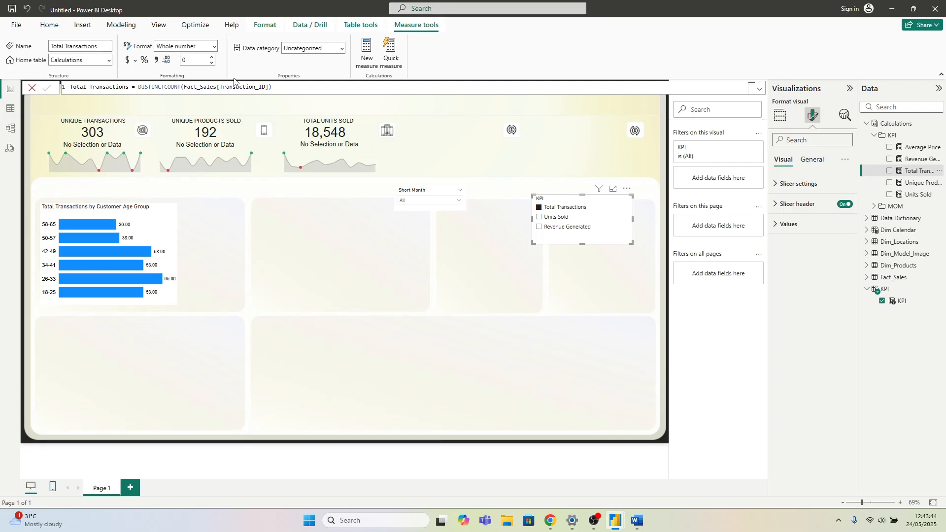
click(212, 64)
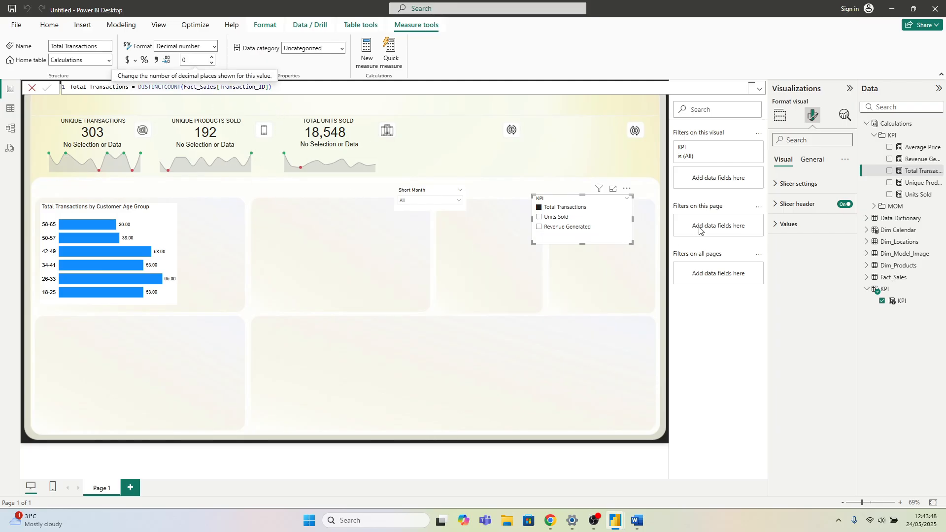
Step: Set the bar chart's data label values to 0 decimal places
click(173, 225)
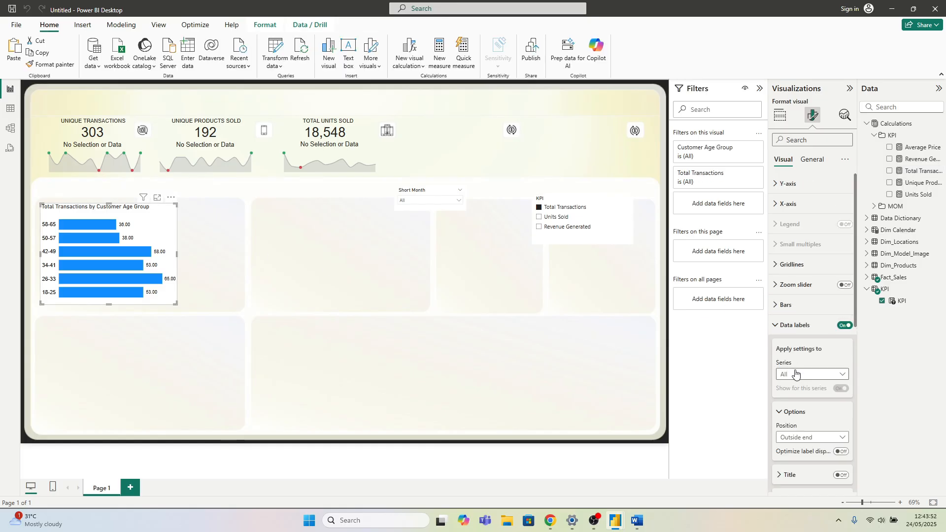
scroll(798, 379, down, 3)
scroll(800, 389, down, 6)
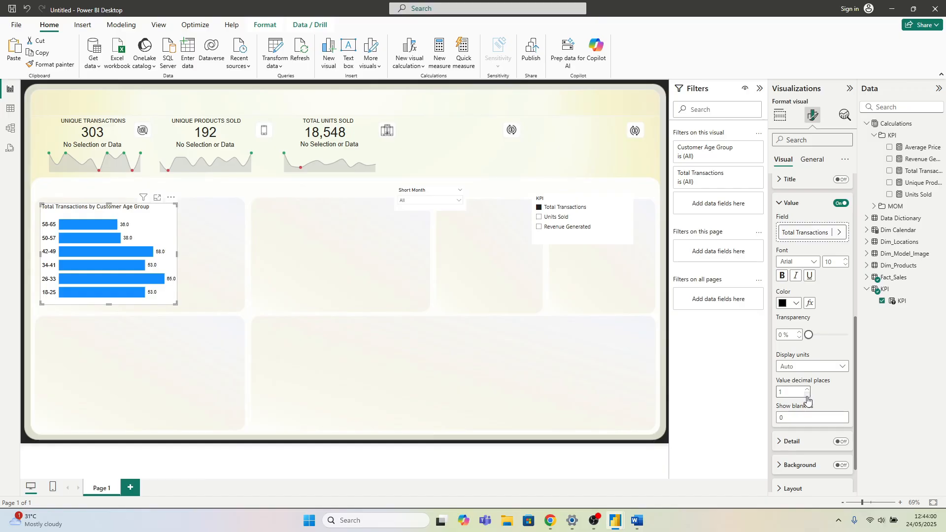
click(807, 394)
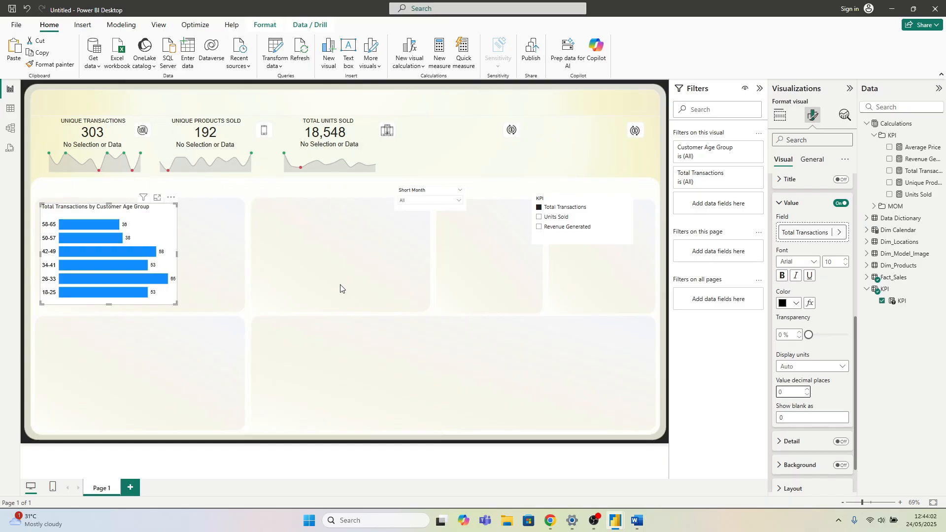
Step: Switch the KPI slicer to Revenue Generated and set the bar chart's data labels to 2 decimal places
click(555, 217)
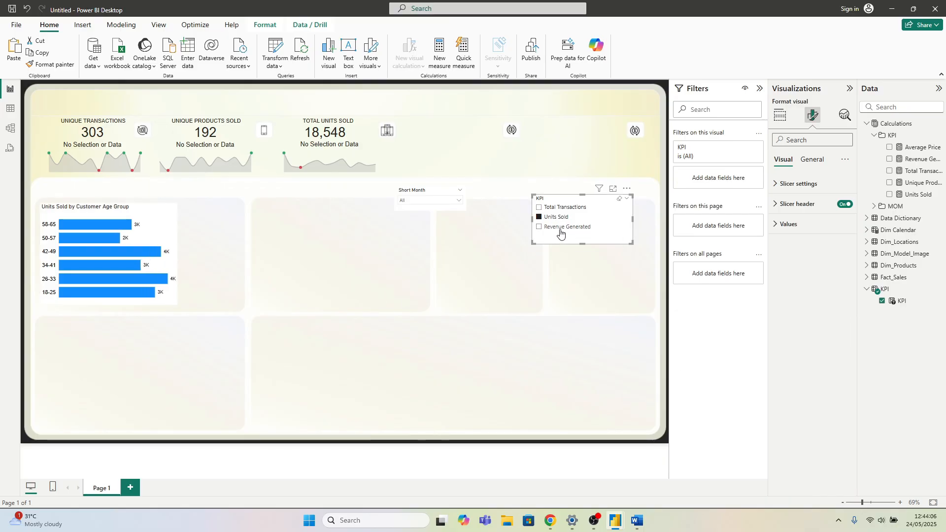
click(560, 234)
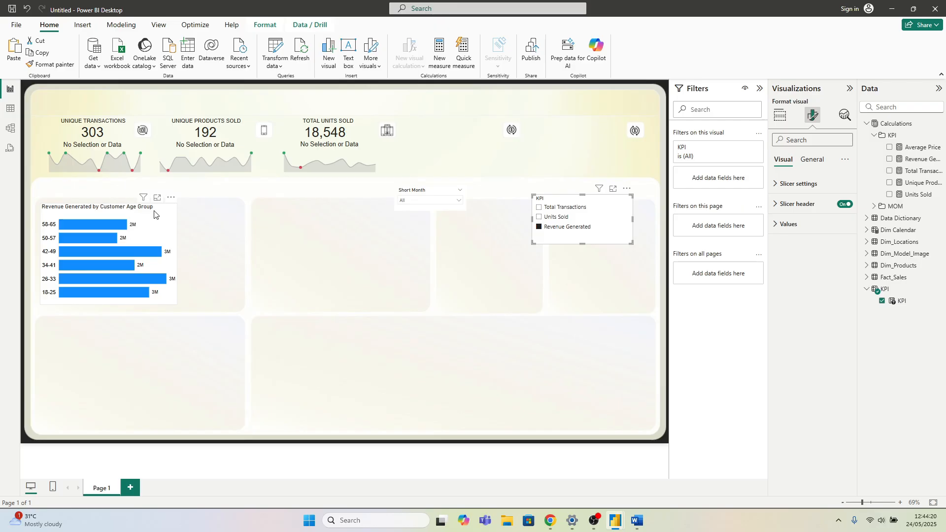
click(170, 226)
scroll(810, 443, down, 5)
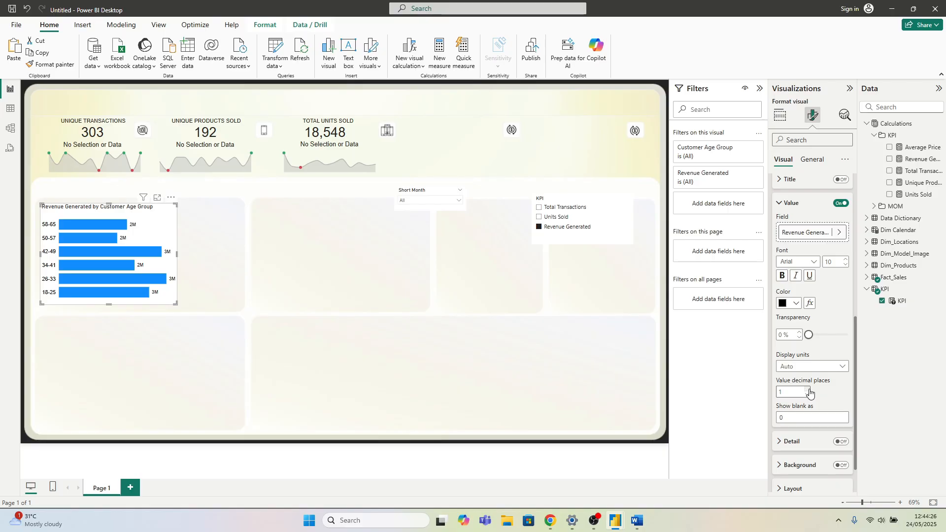
click(807, 389)
click(806, 388)
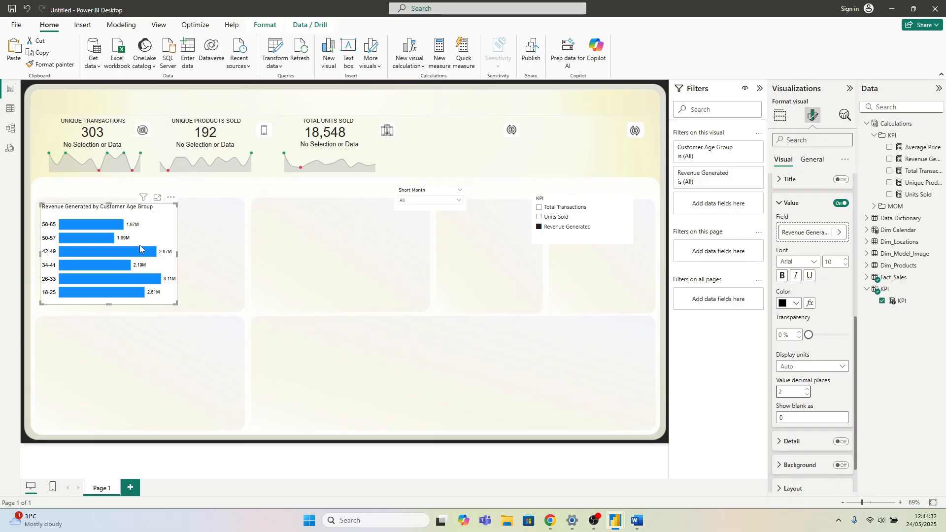
click(231, 243)
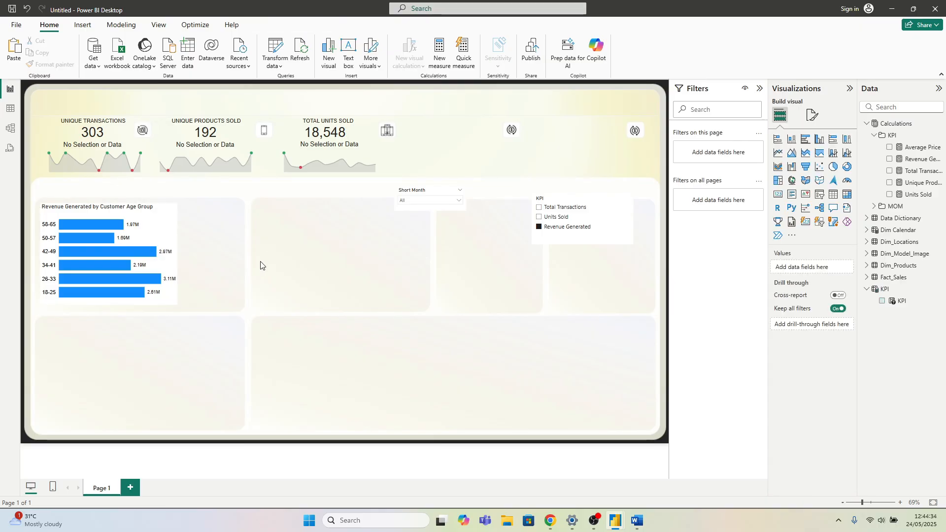
Step: Turn off the background of the age group bar chart
click(180, 233)
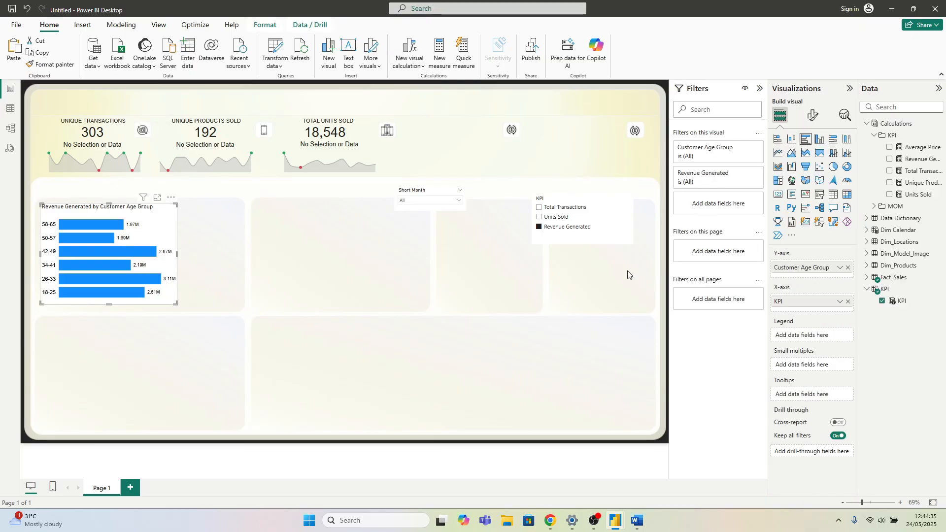
click(813, 115)
click(811, 159)
click(807, 228)
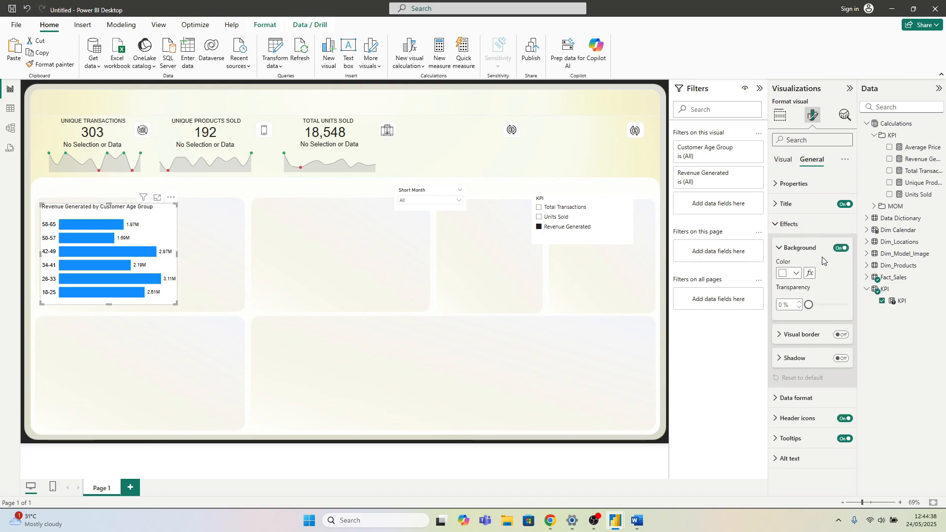
click(840, 249)
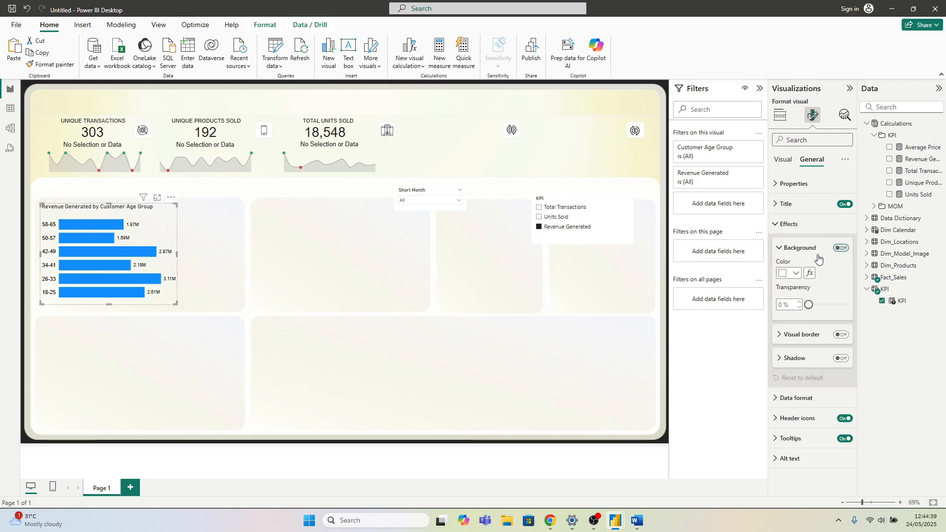
click(220, 295)
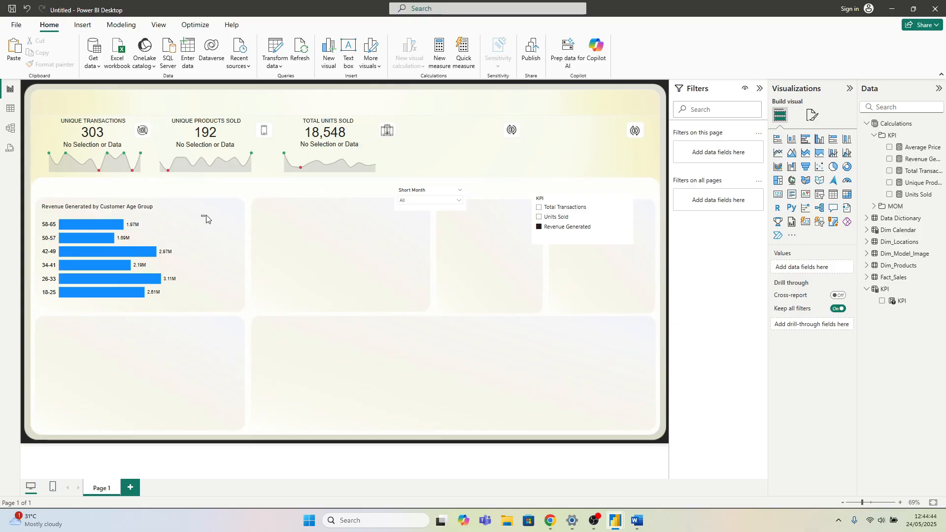
Step: Add a small card showing the KPI parameter to the right of the age group bar chart, inside the same panel
drag(206, 218, 234, 241)
click(777, 194)
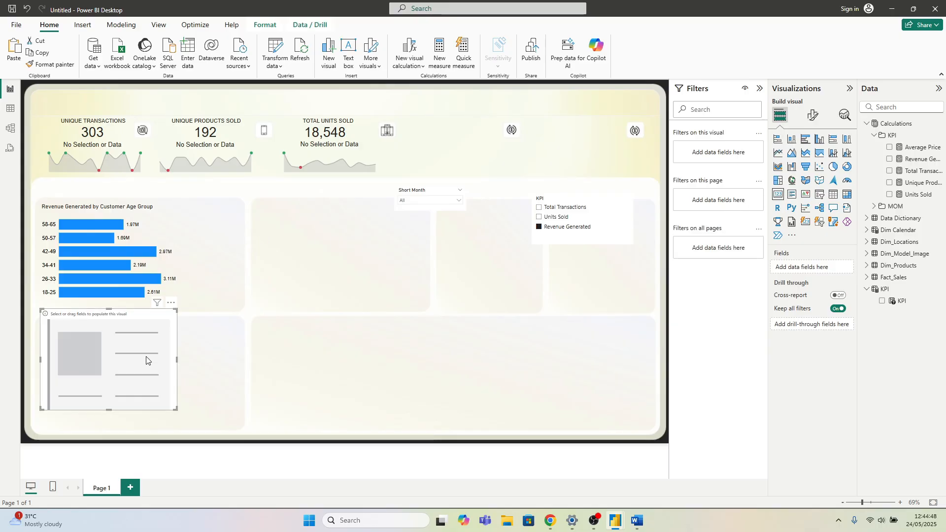
drag(175, 408, 94, 346)
drag(88, 321, 221, 229)
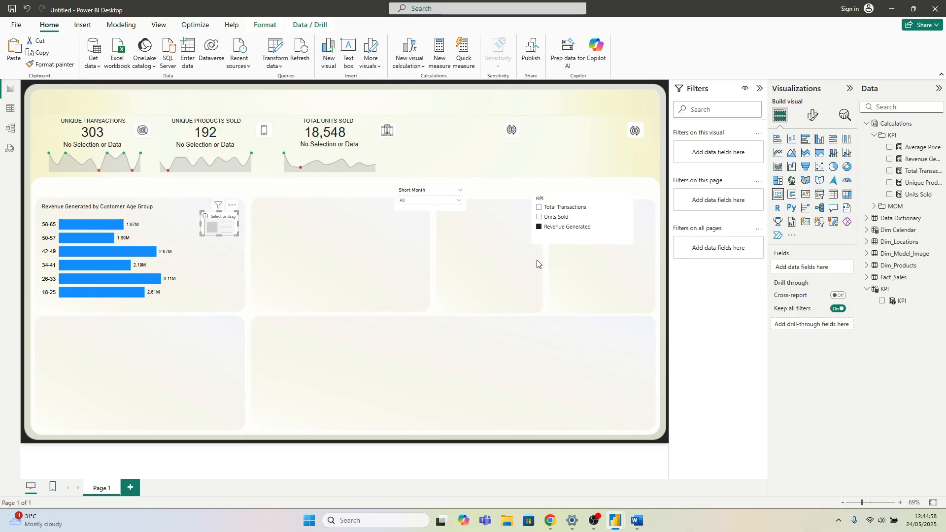
drag(902, 301, 812, 268)
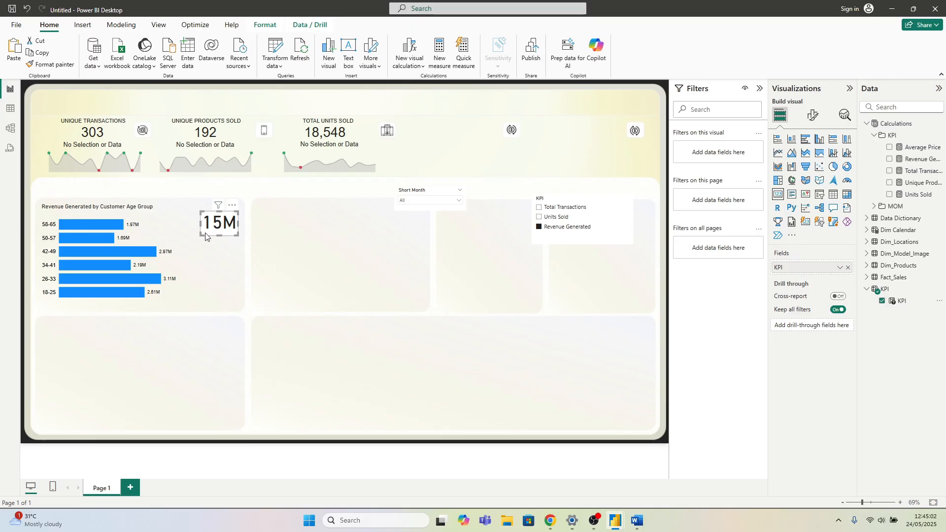
Step: Format the card's callout value in Arial, size 16, and slightly adjust the card's placement beside the bar chart
click(813, 116)
click(805, 191)
click(804, 217)
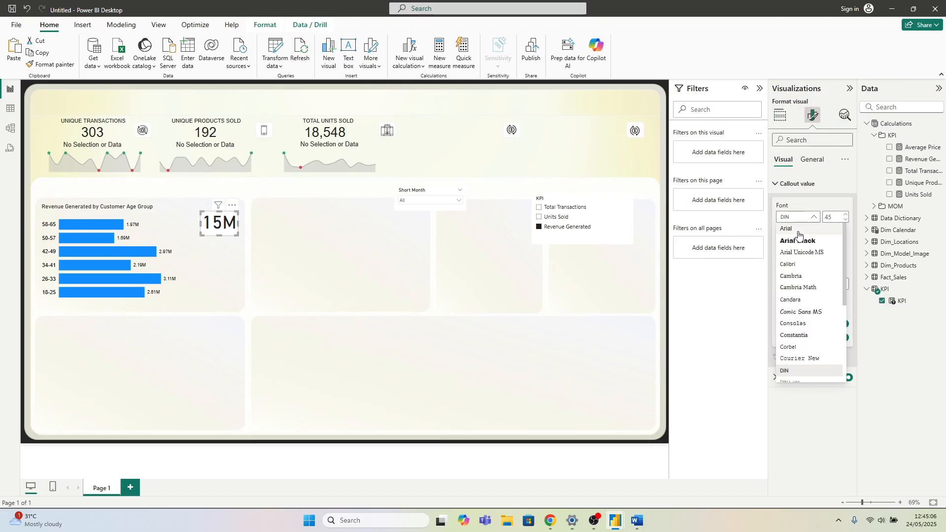
click(832, 216)
double_click(832, 216)
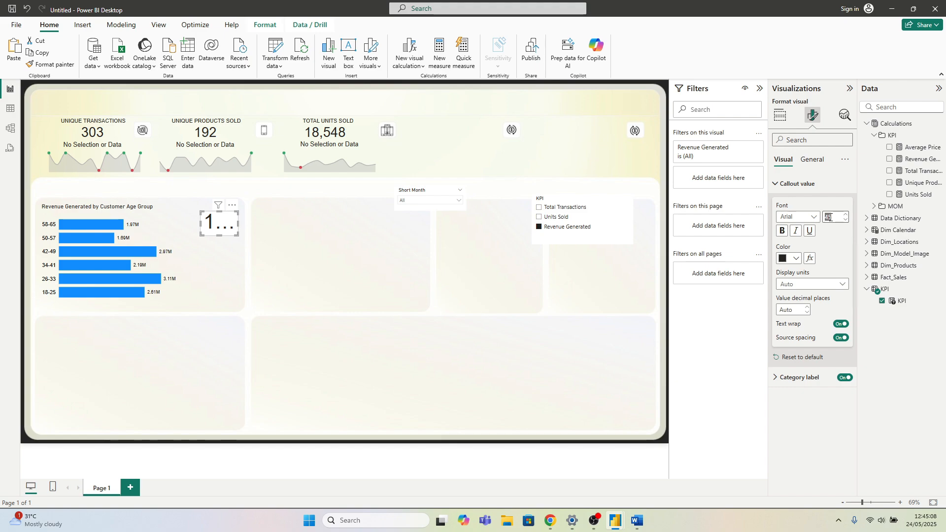
text(16)
key(Return)
mouse_move(227, 227)
mouse_down()
mouse_move(239, 240)
mouse_move(222, 227)
mouse_up()
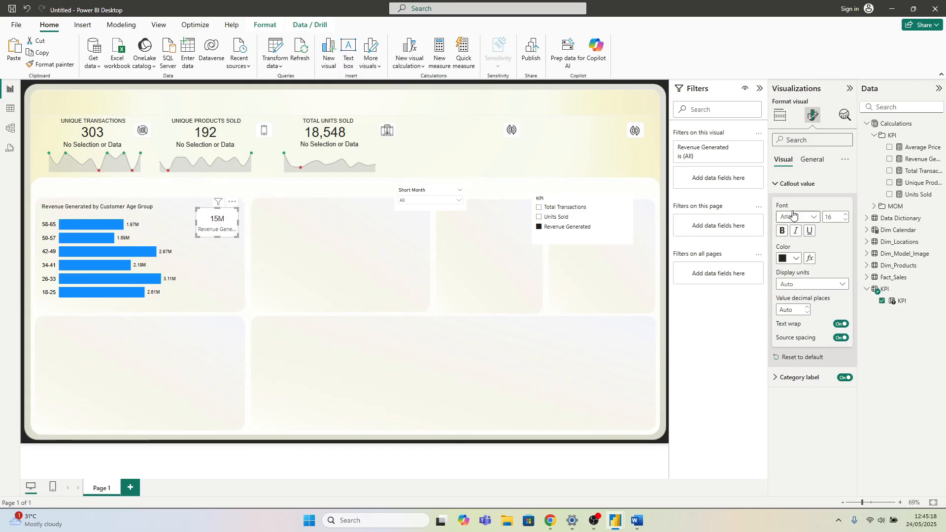
Step: Add Customer Gender from Fact_Sales as a filter on the KPI card and restrict it to Male
click(782, 186)
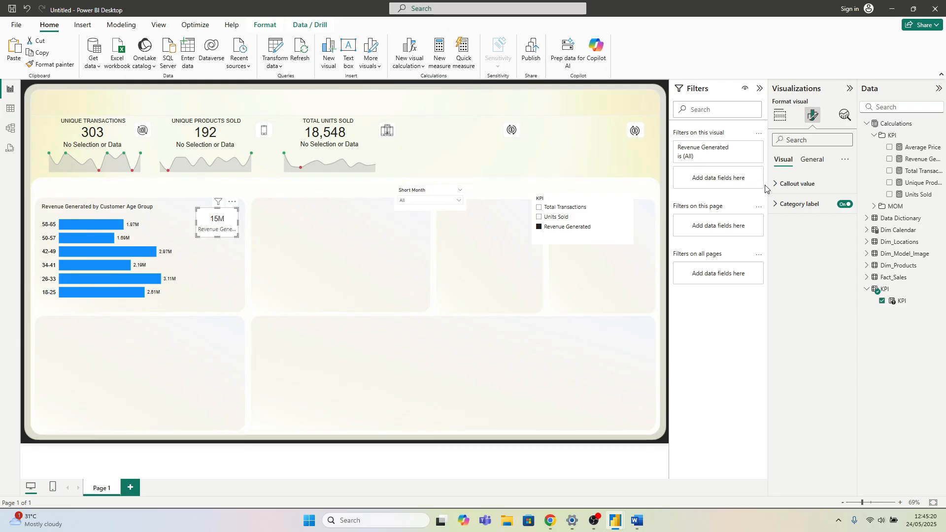
click(866, 278)
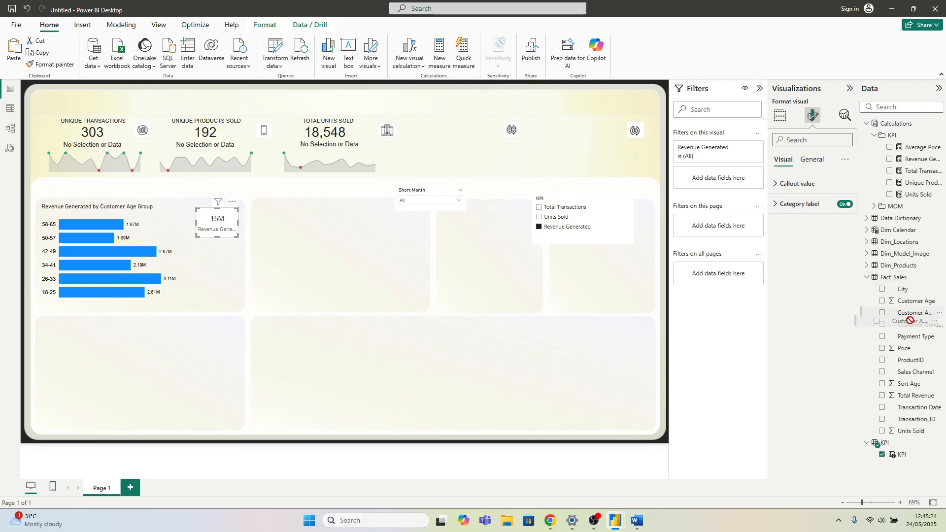
drag(914, 324, 732, 187)
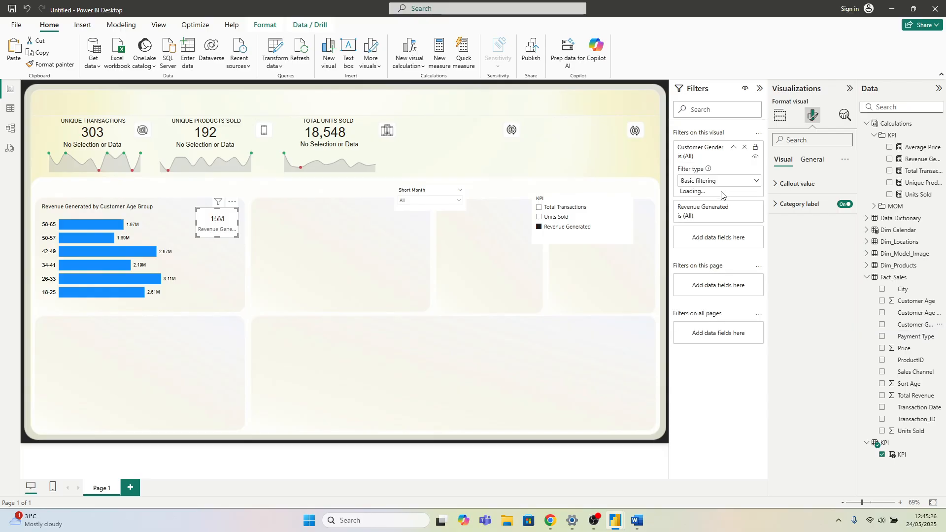
click(685, 231)
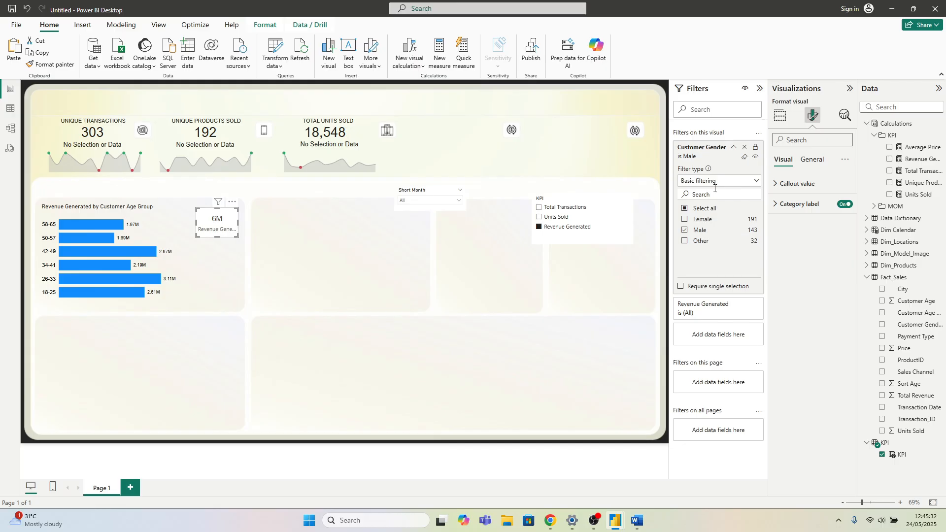
Step: Set the card's callout value to 2 decimal places and collapse its Customer Gender filter
click(791, 181)
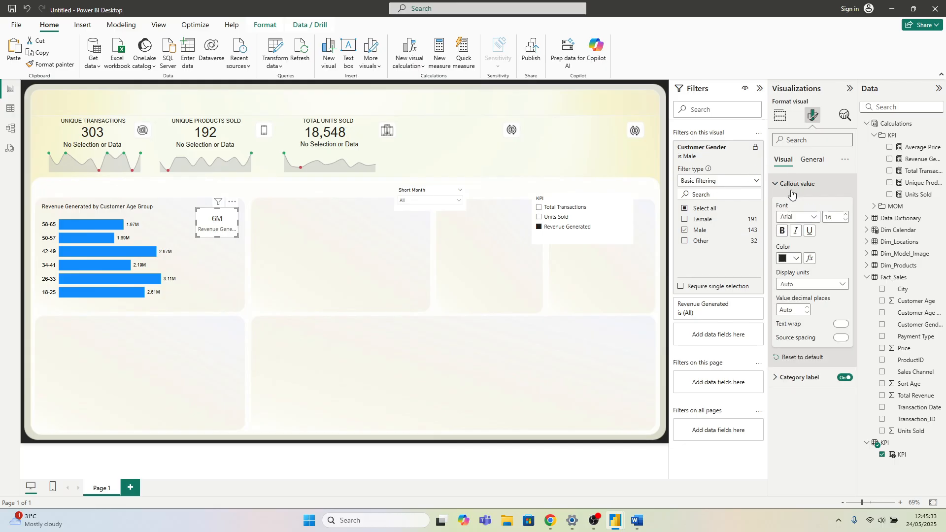
click(823, 286)
click(823, 286)
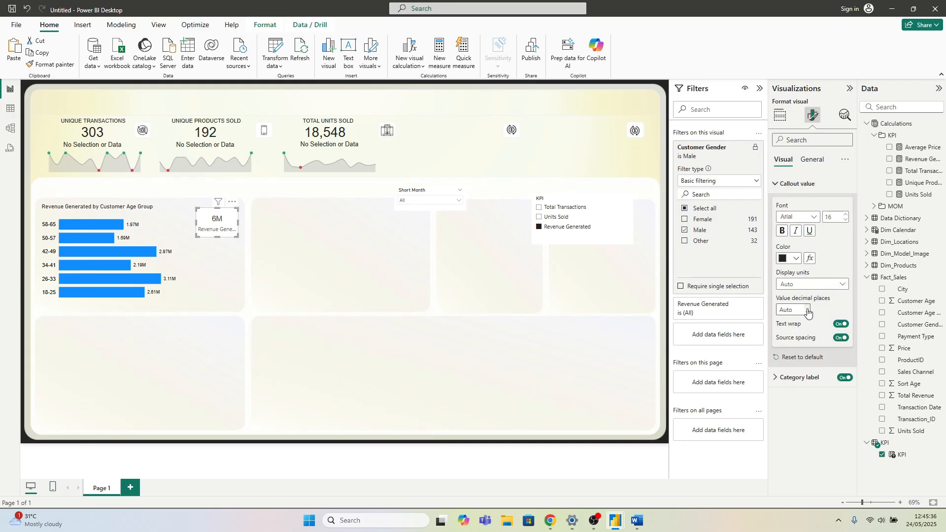
click(807, 308)
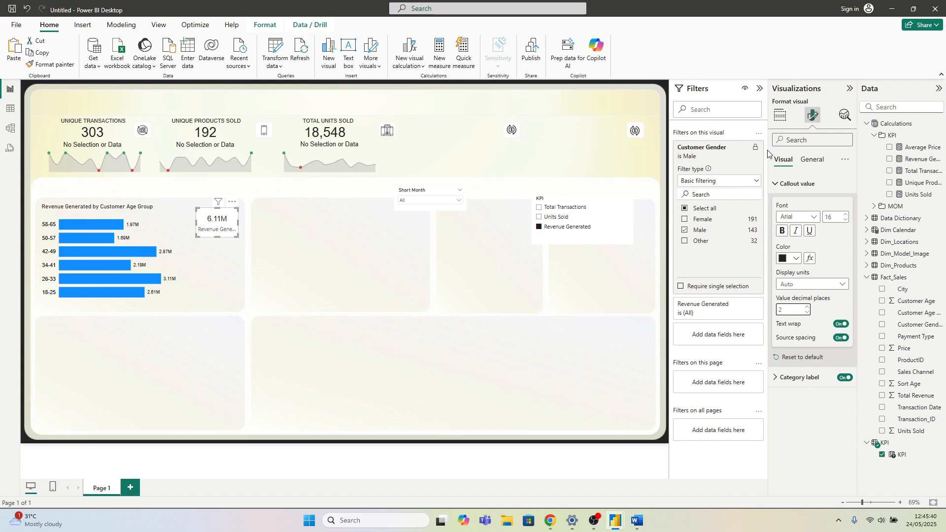
click(780, 115)
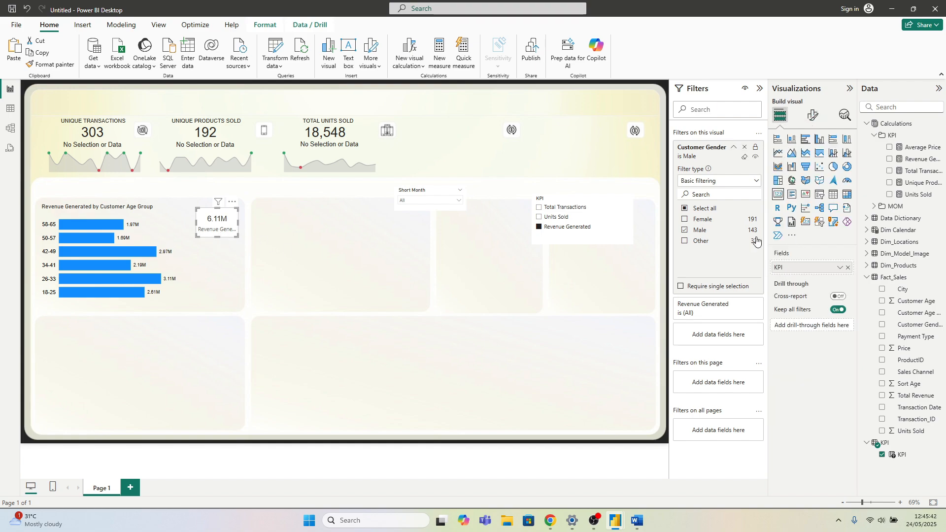
click(733, 148)
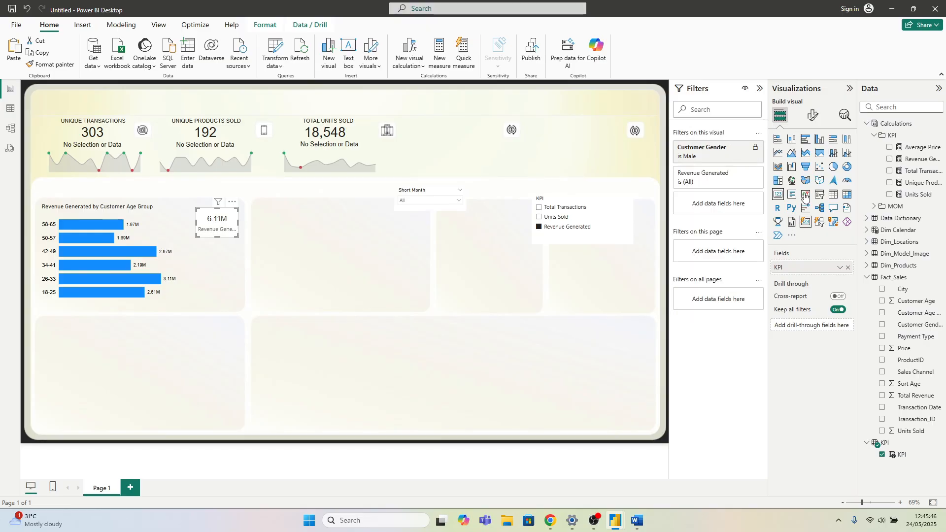
Step: Turn off the category label on the KPI card beside the age group chart
click(813, 115)
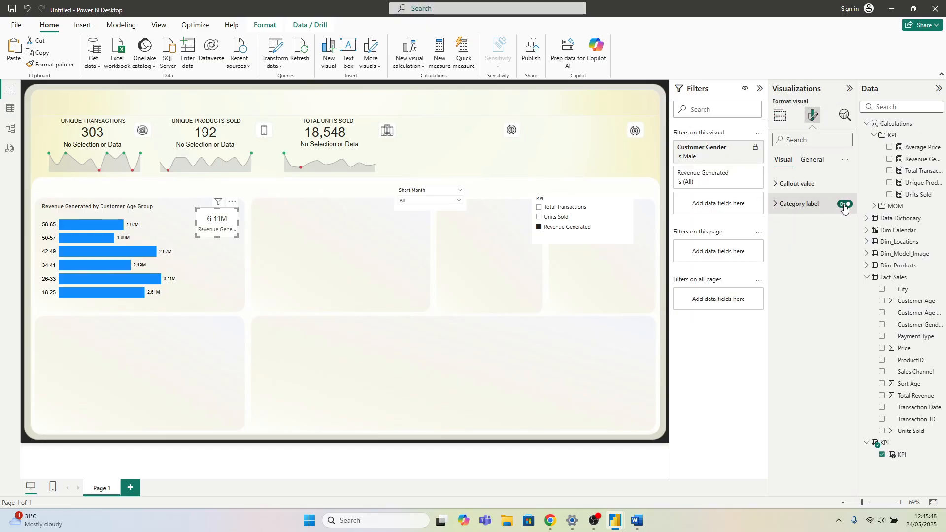
click(810, 206)
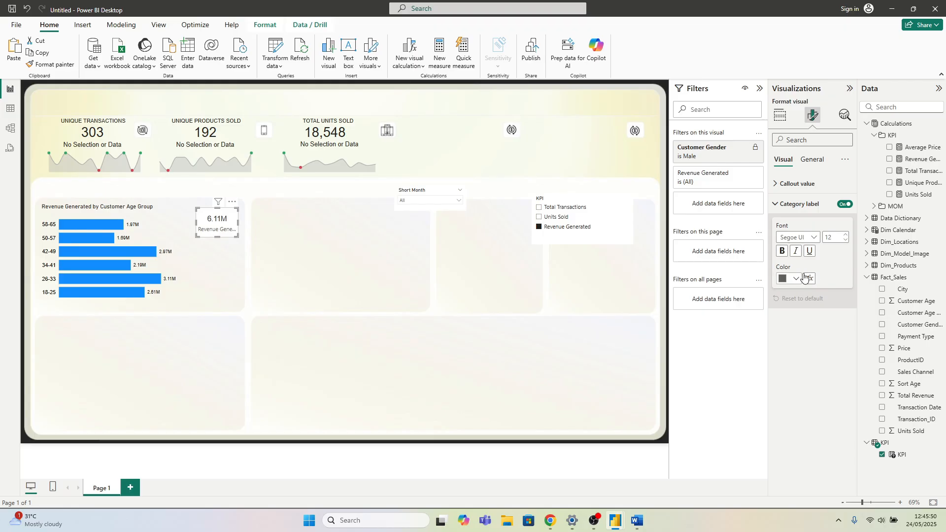
click(840, 206)
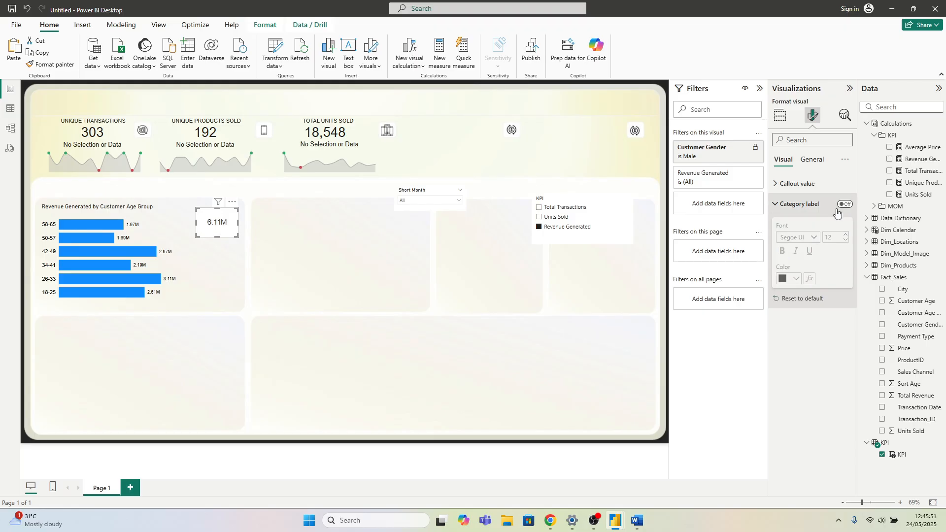
click(793, 204)
Step: Give the card a centered title "Male" in Arial, size 16, and reduce the card's height to fit
click(809, 160)
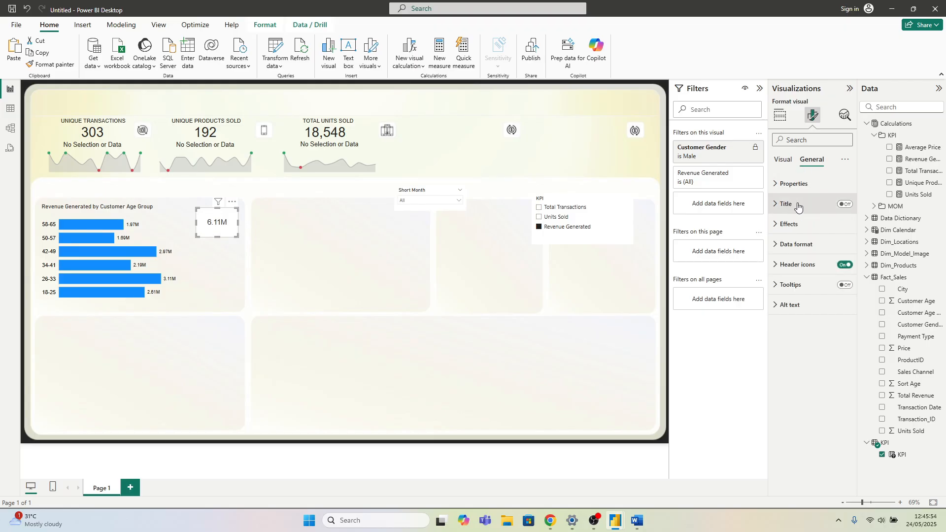
click(786, 206)
click(791, 251)
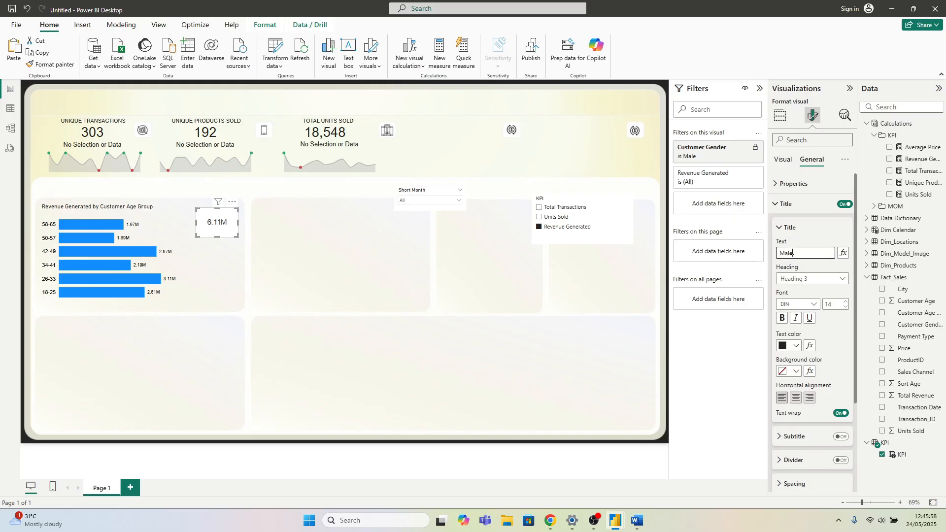
click(798, 398)
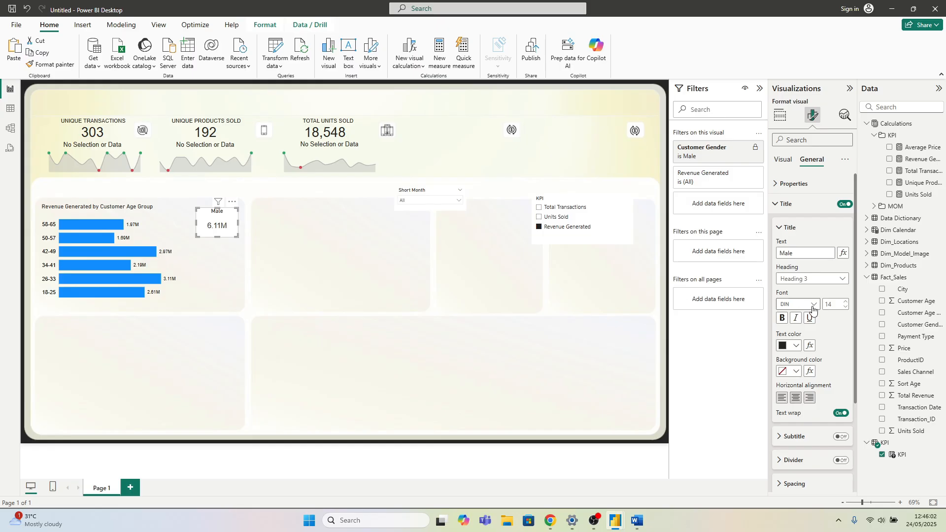
click(797, 304)
click(787, 315)
click(845, 302)
drag(220, 238, 216, 232)
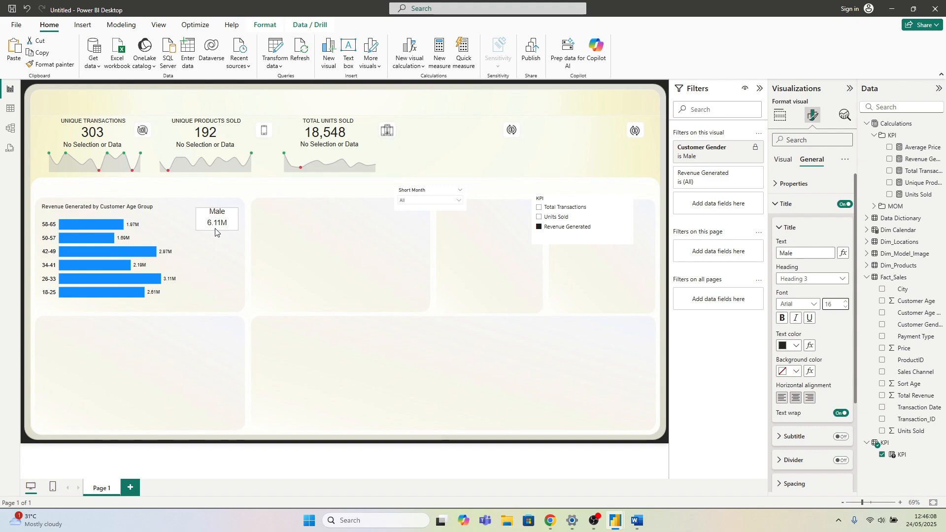
Step: Duplicate the Male card twice and stack the copies evenly beneath it beside the age group chart
click(221, 244)
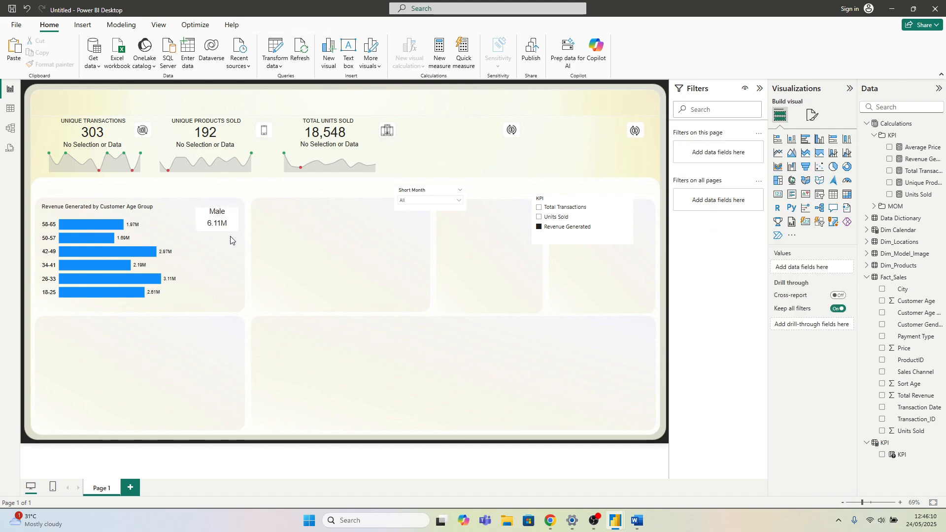
click(232, 240)
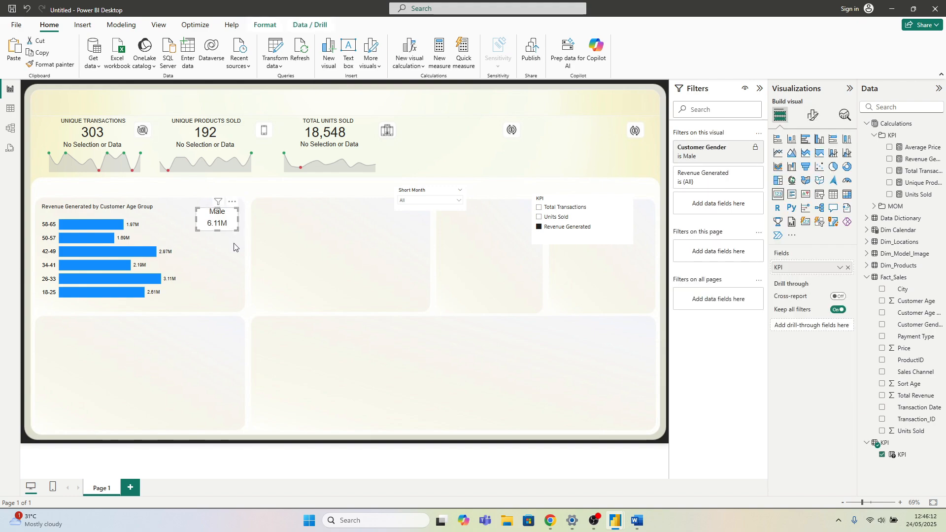
key(ctrl+v)
drag(223, 217, 218, 285)
key(ctrl+v)
click(228, 222)
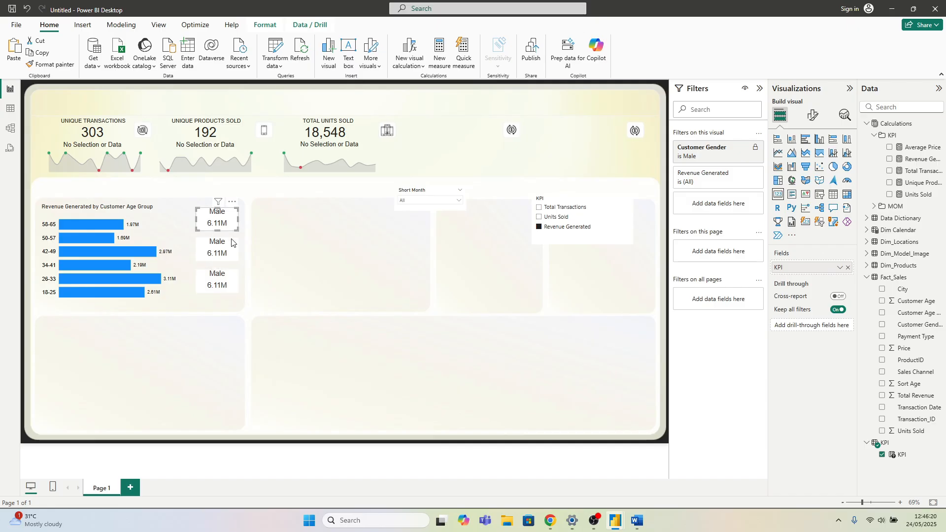
Step: Change the middle card's Customer Gender filter from Male to Female
click(231, 251)
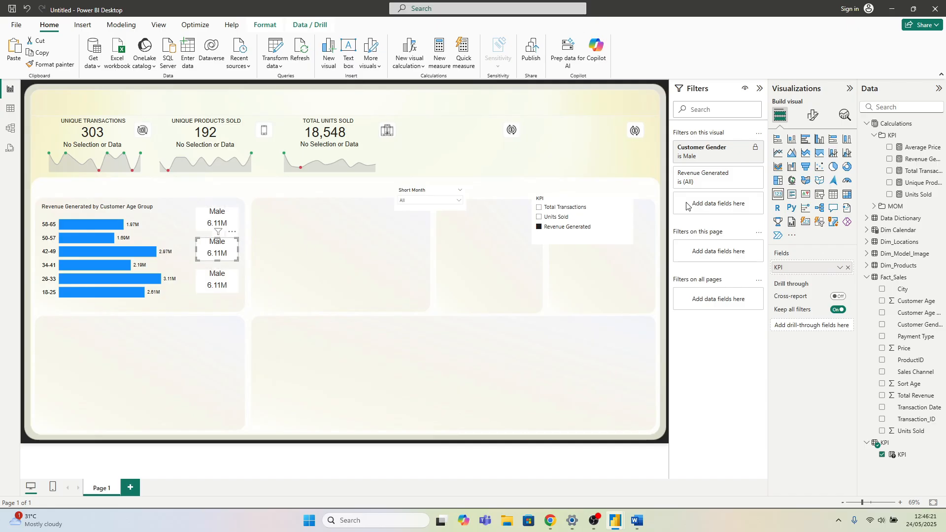
click(698, 154)
click(685, 230)
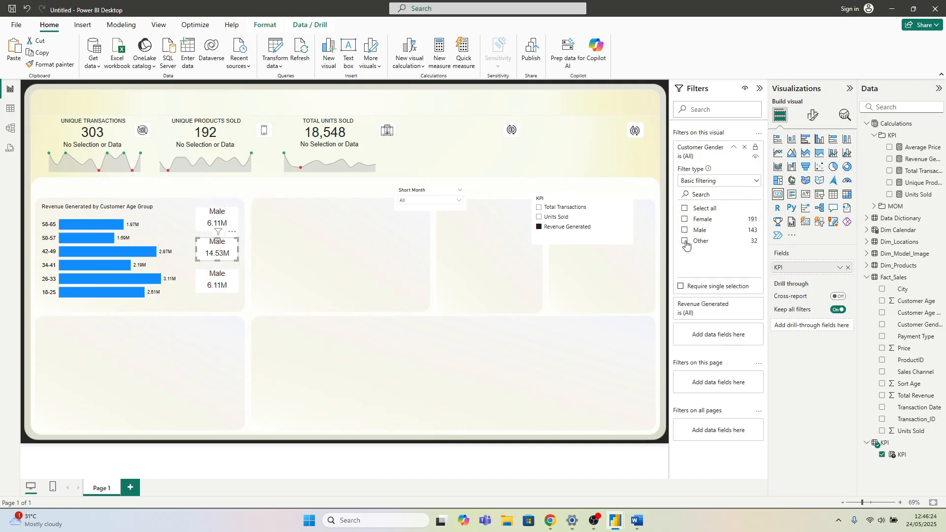
click(684, 220)
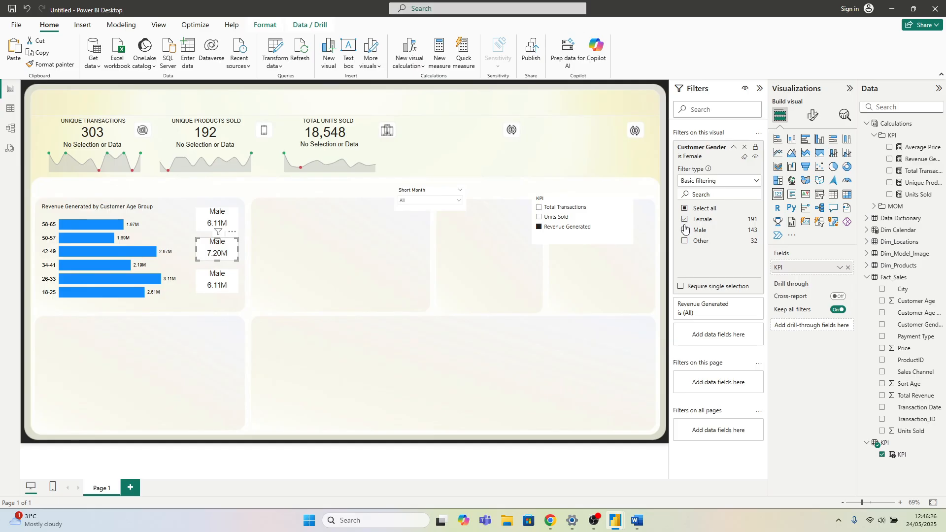
Step: Change the lowest card's Customer Gender filter from Male to Other
click(232, 280)
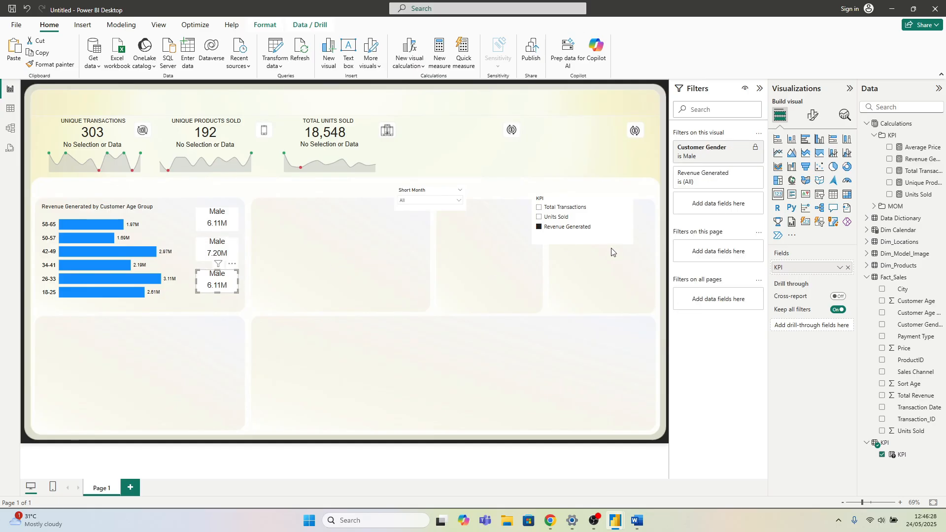
click(686, 156)
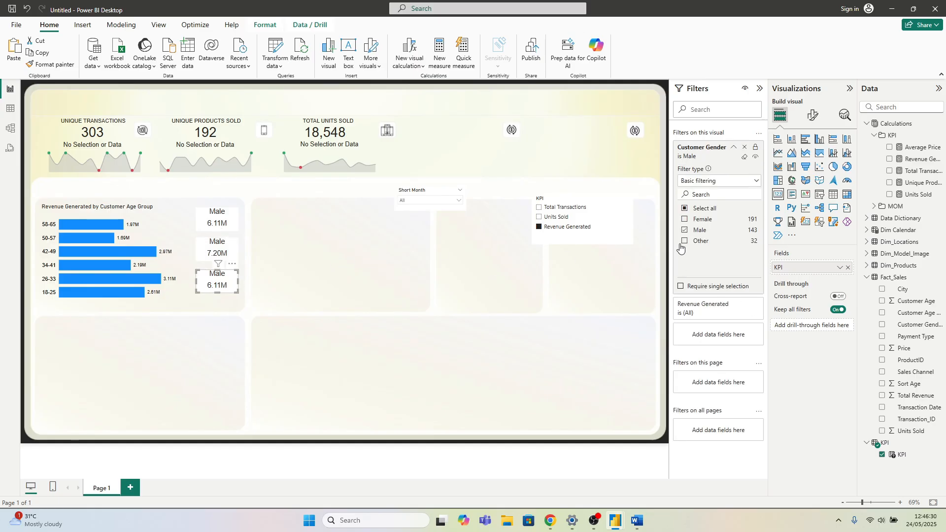
click(685, 230)
click(354, 263)
Step: Retitle the middle gender card as "Female"
click(222, 252)
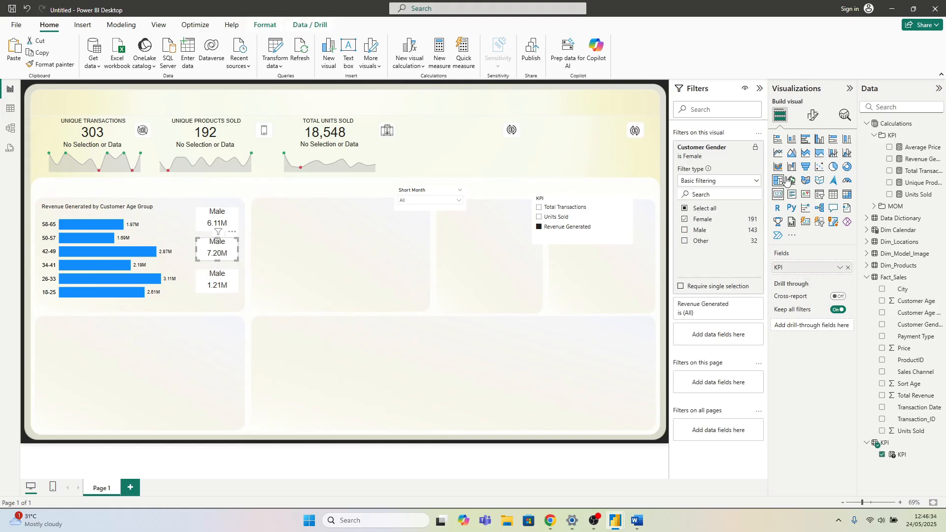
click(811, 118)
click(811, 160)
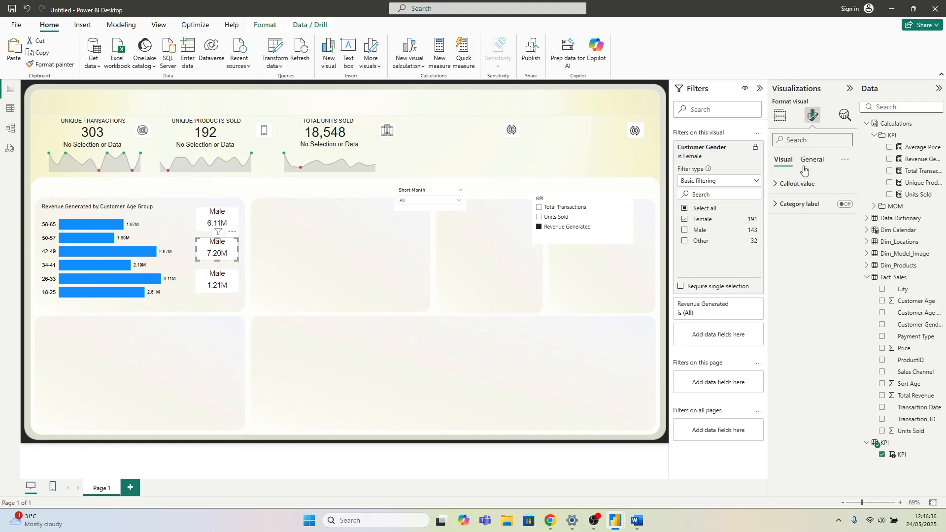
click(790, 203)
click(787, 252)
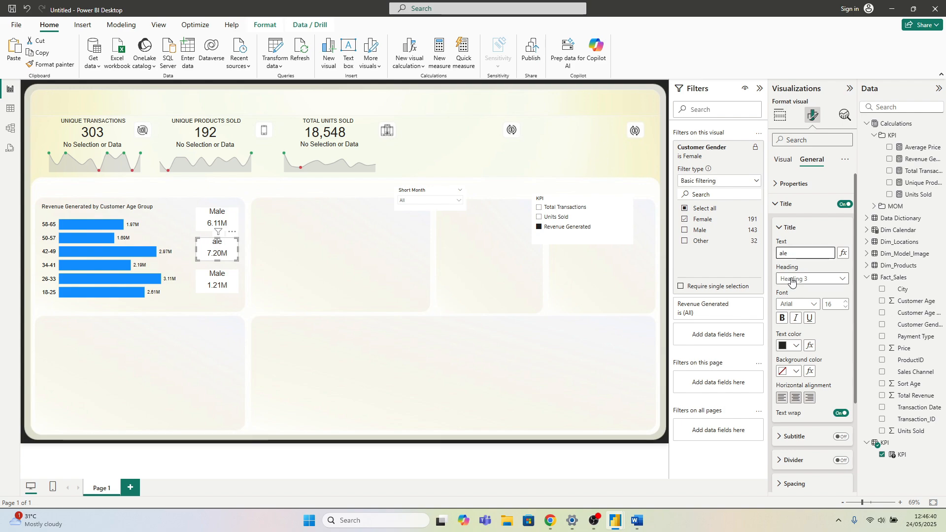
text(Fema)
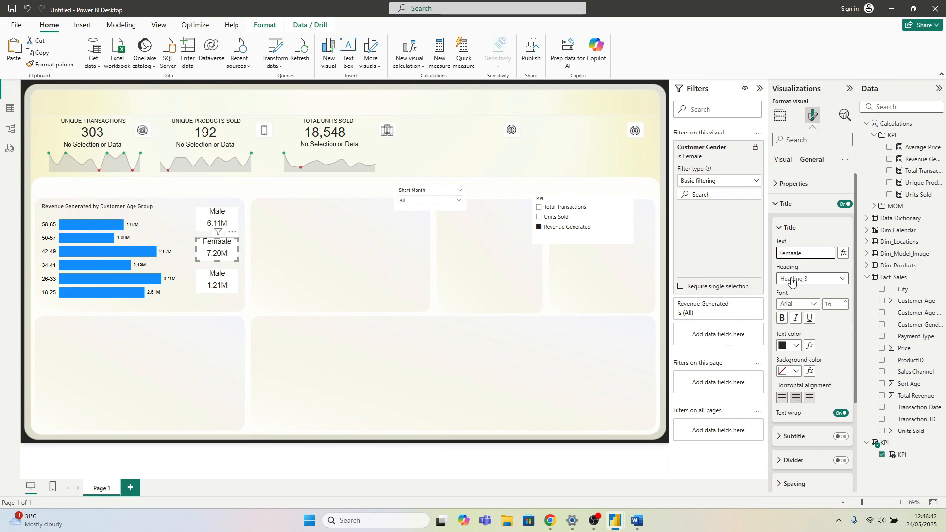
key(BackSpace)
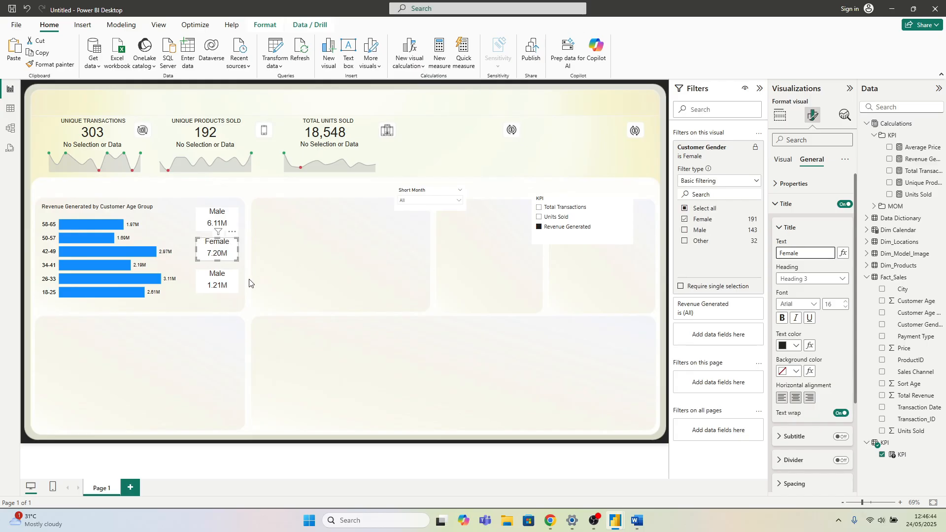
Step: Open the lowest gender card's title text for editing and select all of it
click(216, 282)
drag(803, 254, 762, 262)
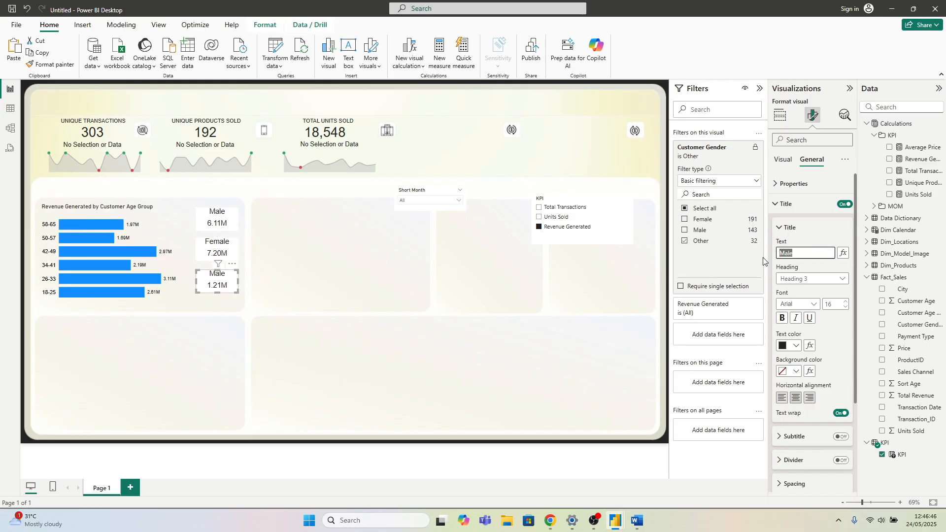
Step: Title the lowest gender card "Others"
text(Others)
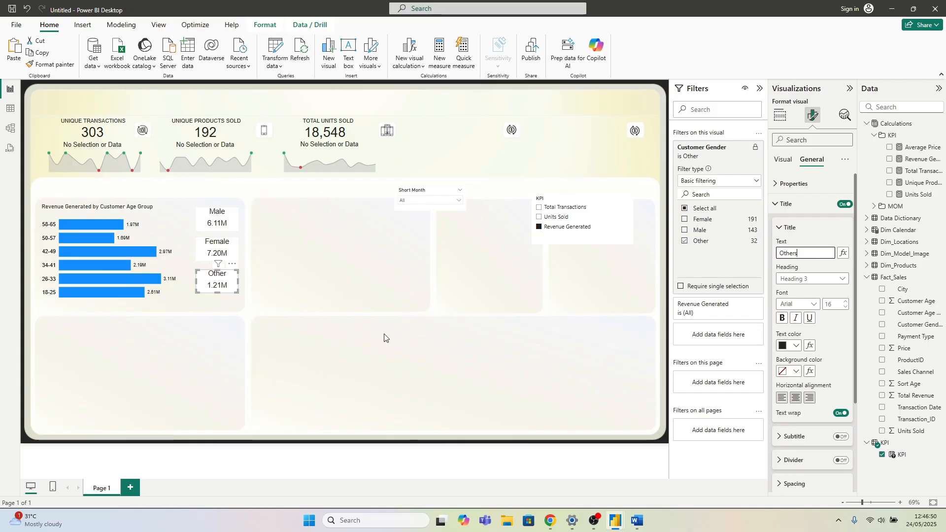
click(294, 333)
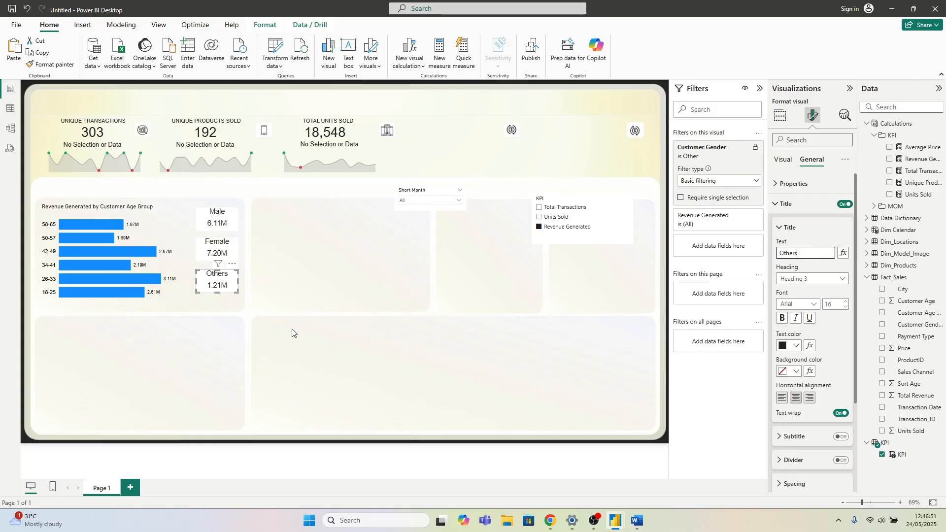
Step: Switch the KPI slicer through Total Transactions, Units Sold and Revenue Generated, ending on Units Sold, to check the chart and gender cards
click(554, 207)
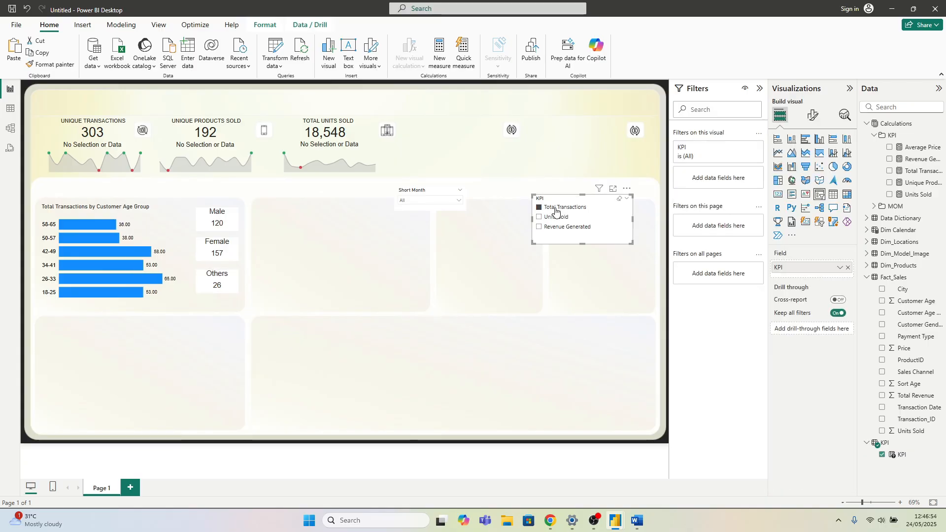
click(553, 218)
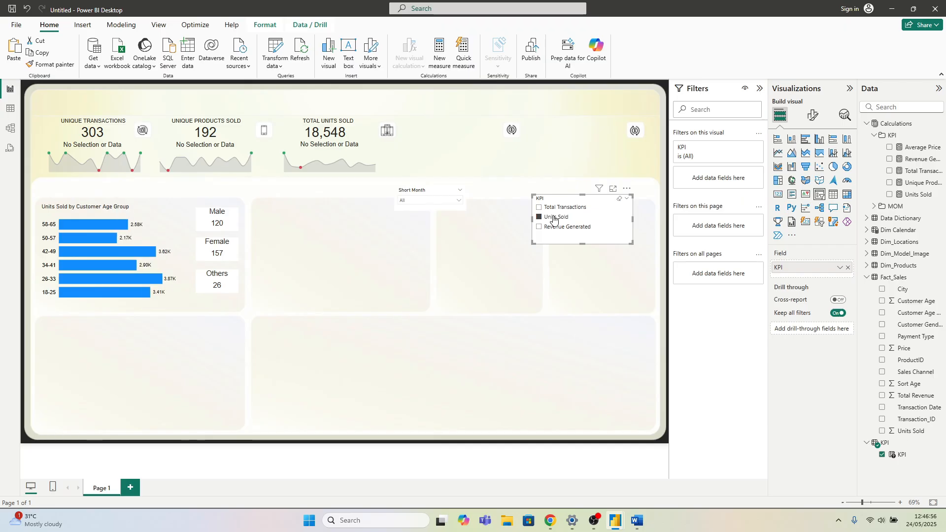
click(558, 229)
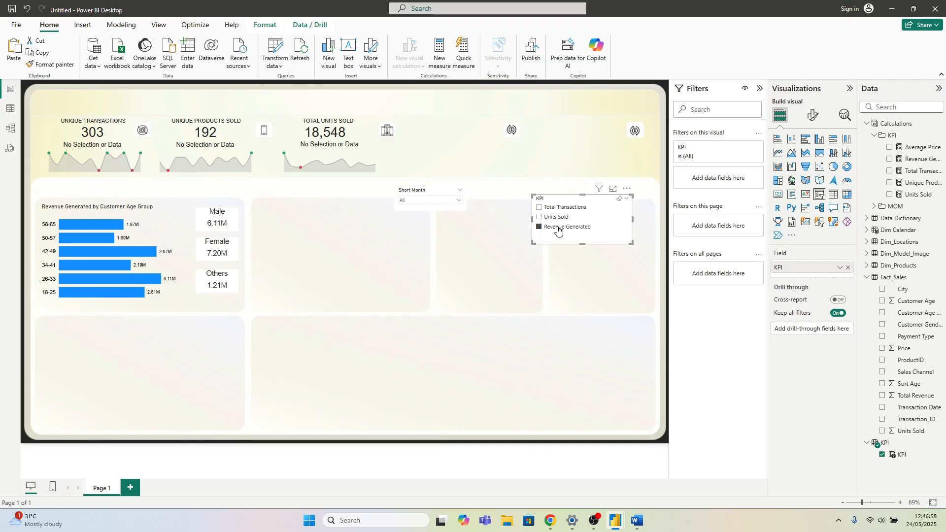
click(555, 217)
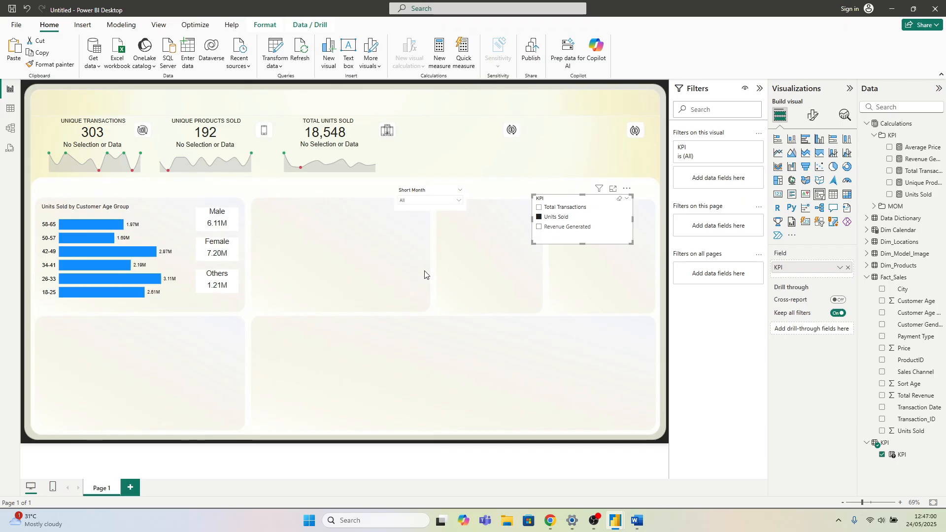
Step: Shift the Others, Female and Male cards slightly down to spread them over the height of the age group chart
click(316, 281)
click(222, 288)
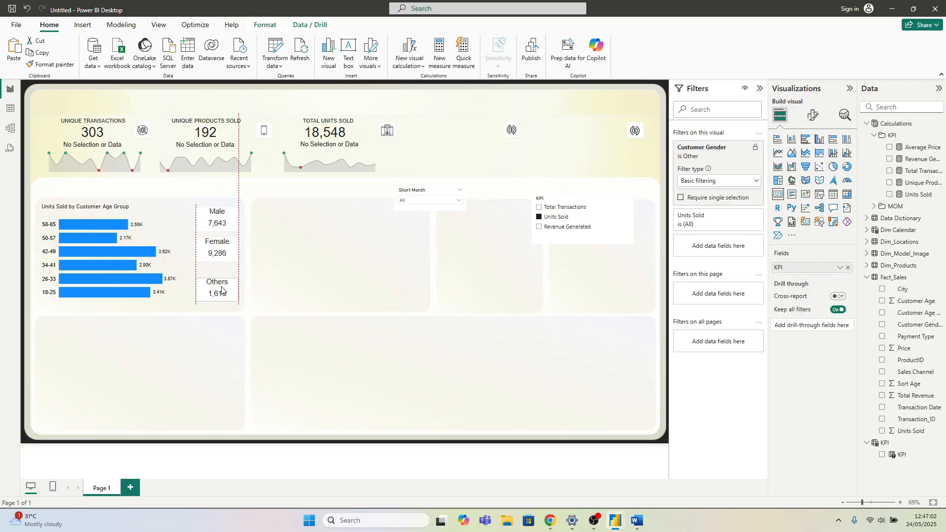
click(221, 289)
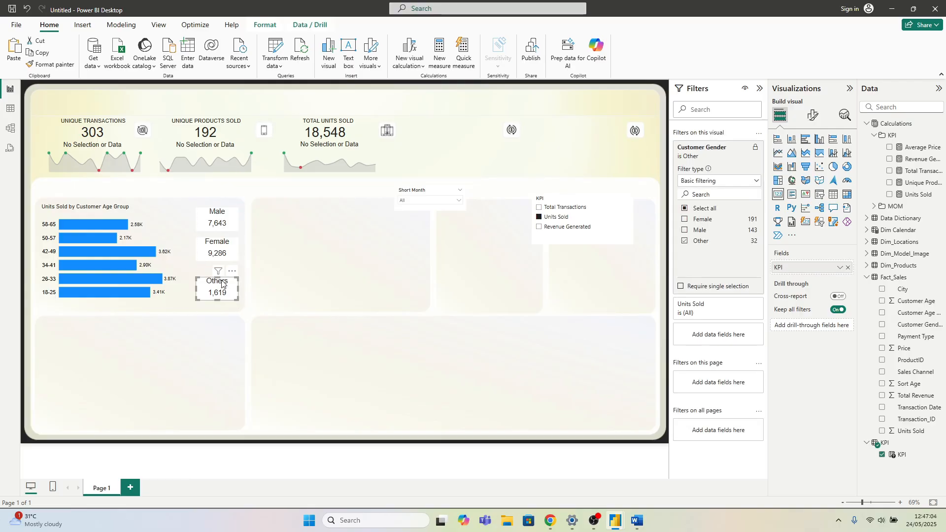
click(221, 252)
click(274, 255)
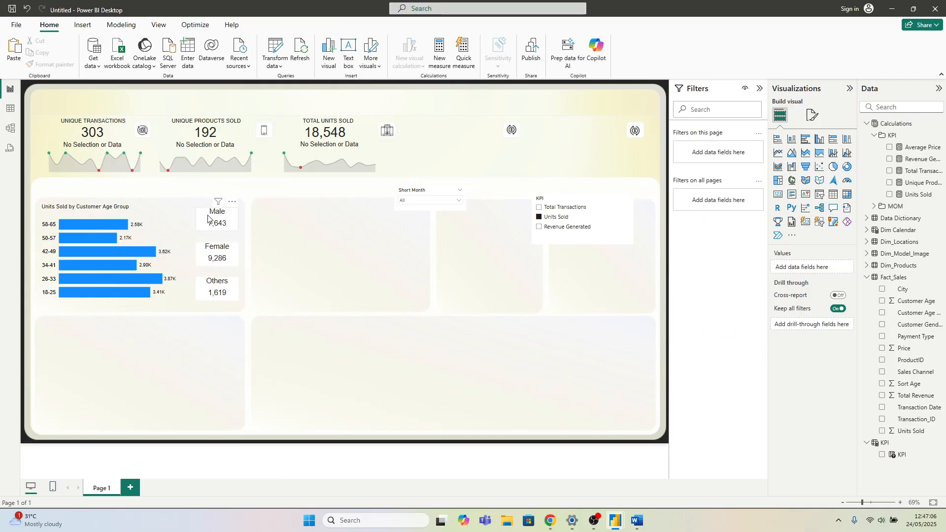
drag(211, 221, 213, 224)
Step: Select the Male, Female and Others cards together and distribute them vertically
drag(178, 193, 255, 316)
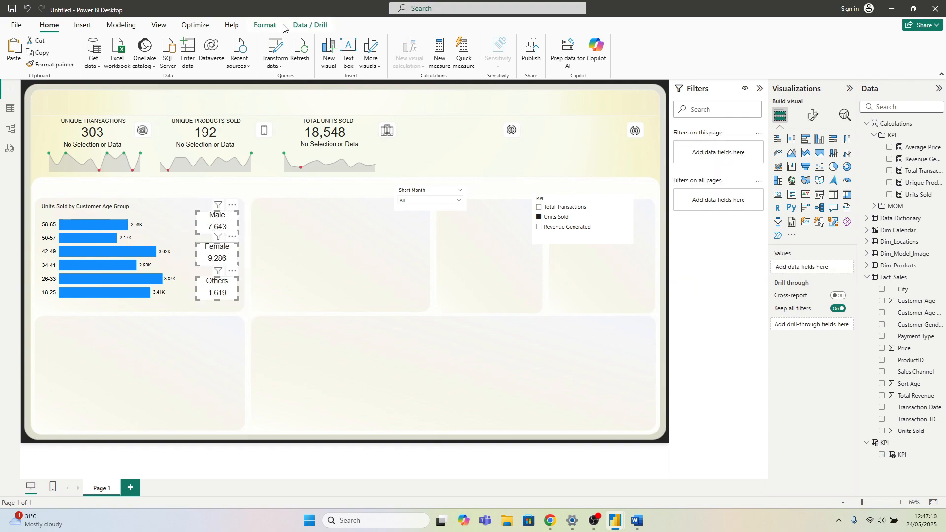
click(265, 25)
click(213, 68)
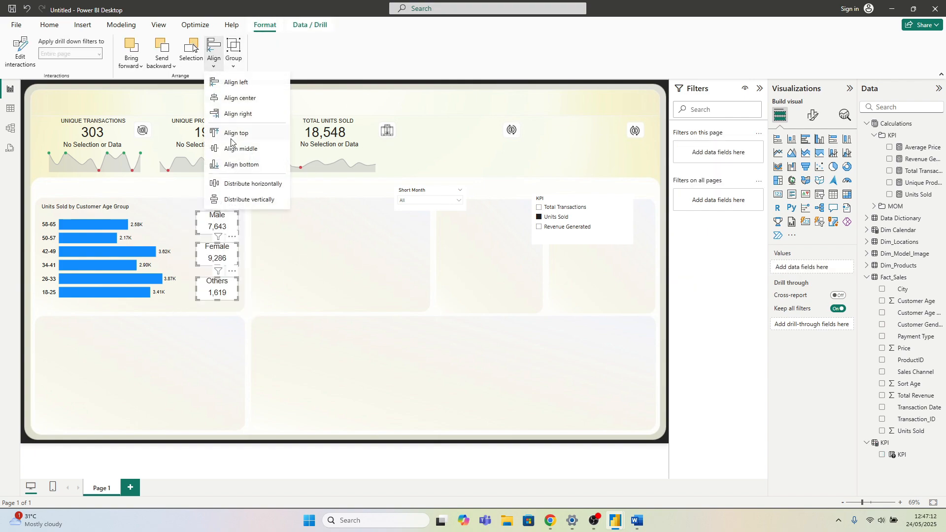
click(239, 200)
click(278, 323)
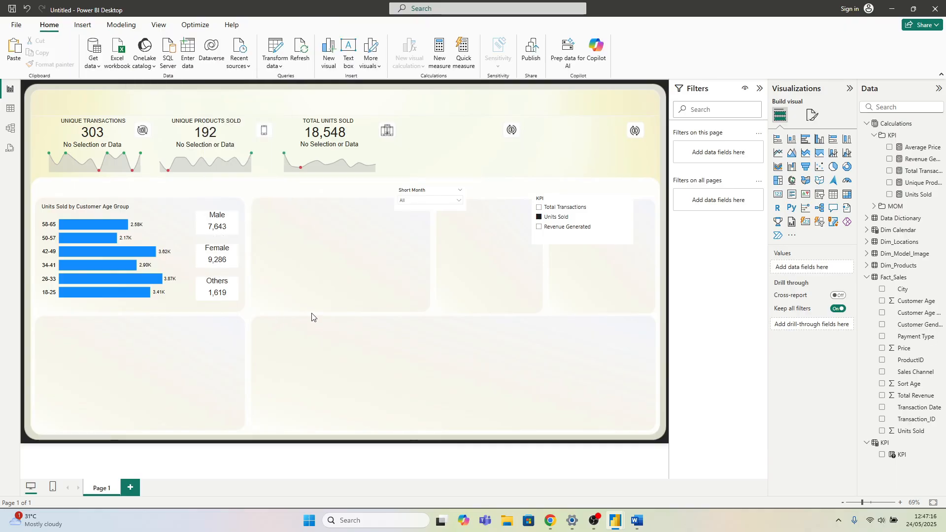
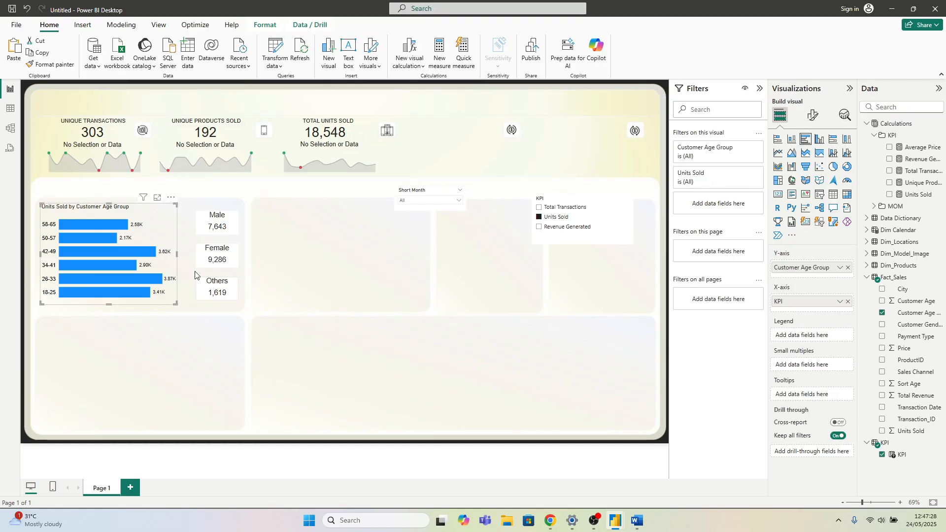
Step: Place a widened copy of the age group bar chart in the panel below and replace its Y-axis field with Country from Dim_Locations
drag(167, 231, 234, 380)
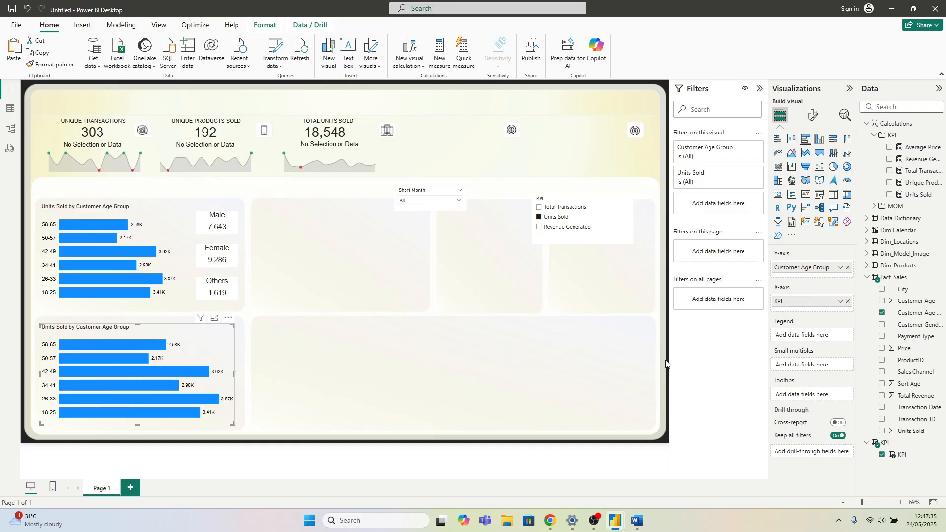
click(848, 268)
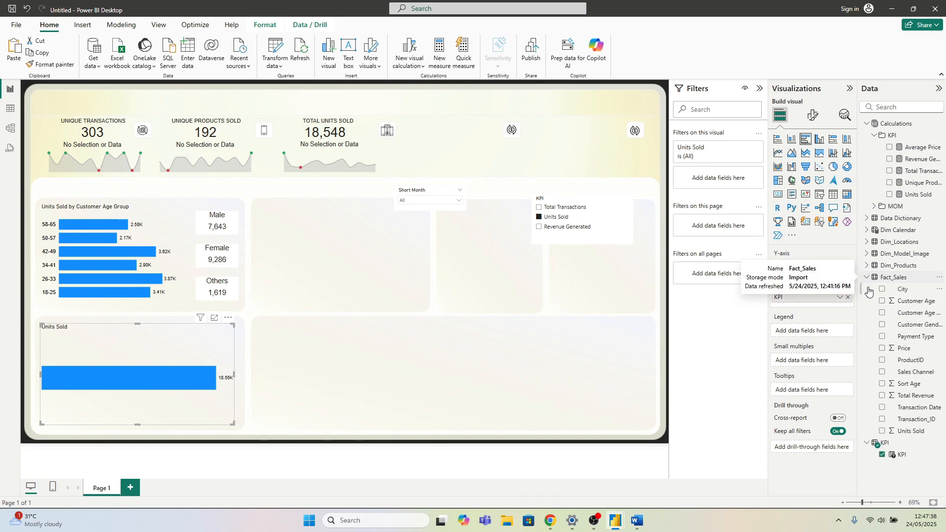
click(867, 278)
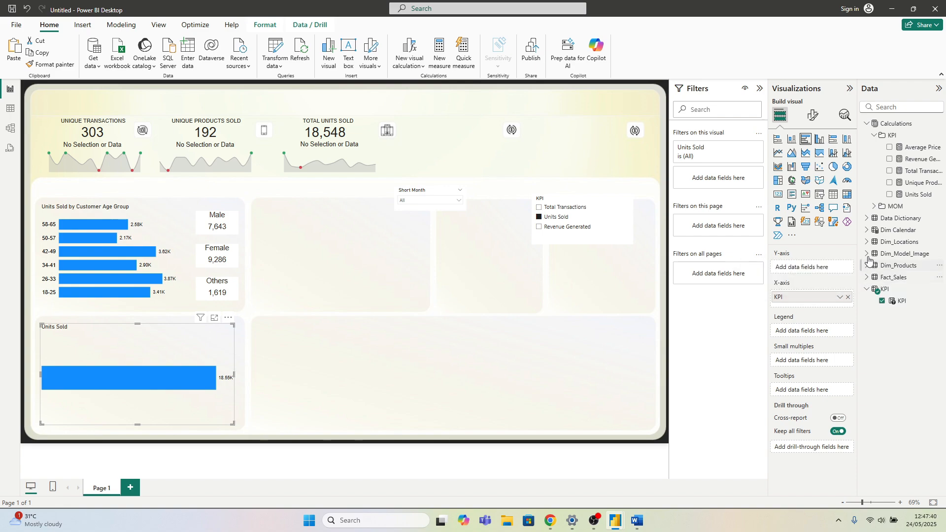
click(867, 242)
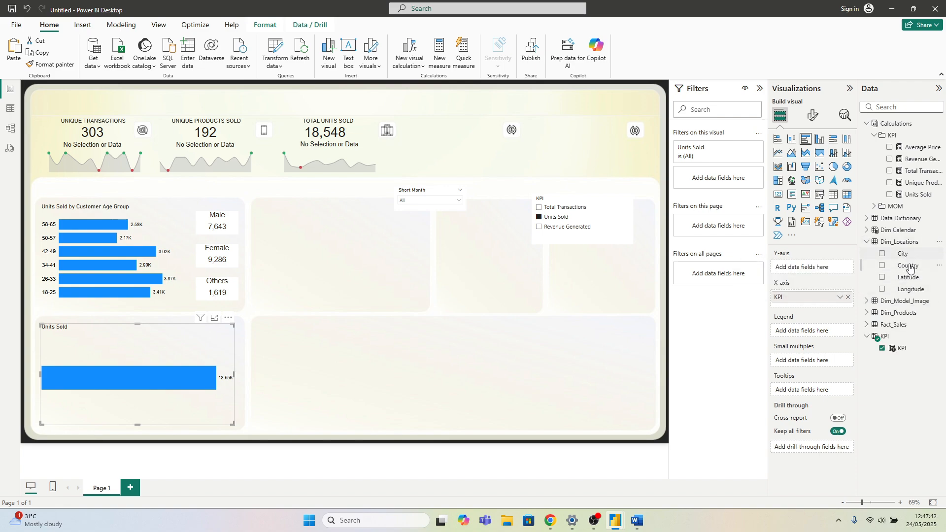
drag(912, 269, 818, 268)
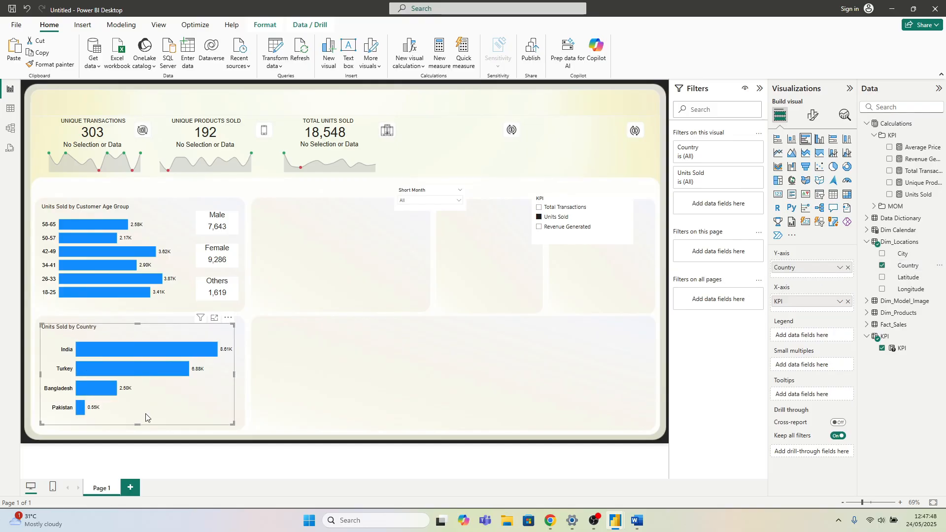
Step: Switch the KPI slicer through Total Transactions, Units Sold and Revenue Generated to check the country chart
click(560, 209)
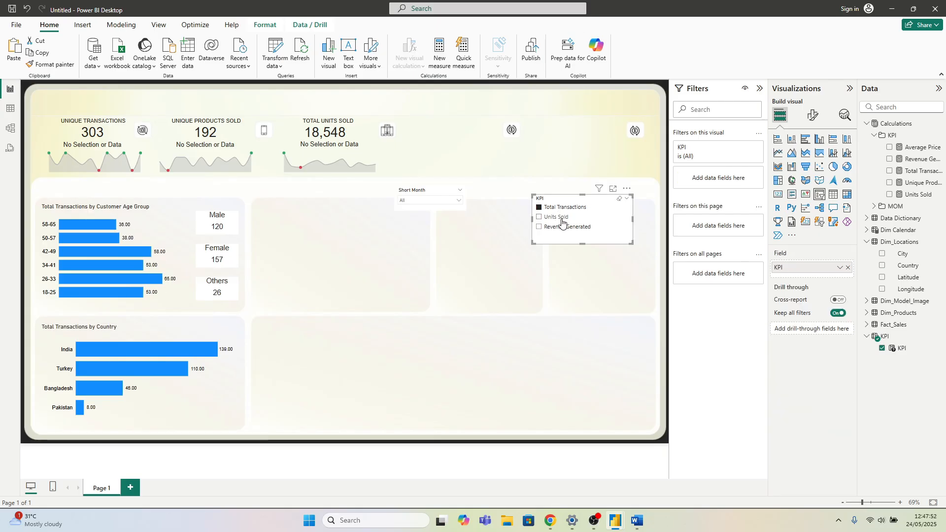
click(561, 219)
click(564, 228)
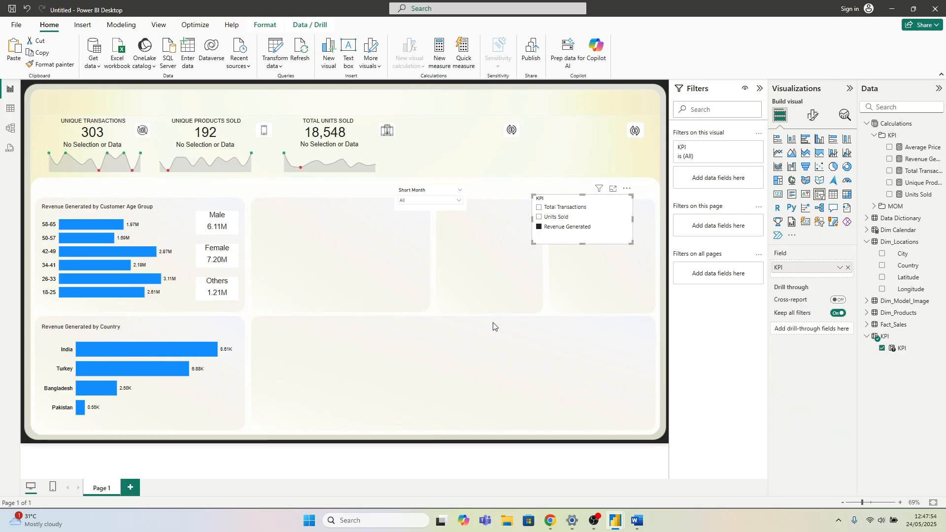
Step: Move the Short Month slicer up to the header area and fit a copy of the country chart into the panel beside the gender cards
click(388, 355)
drag(426, 192, 466, 168)
click(197, 338)
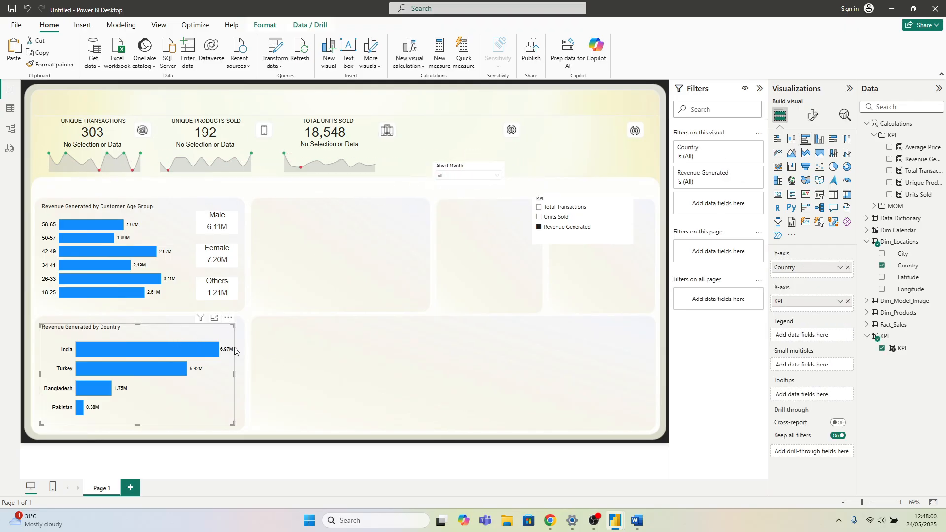
key(ctrl+c)
key(ctrl+v)
drag(164, 335, 372, 213)
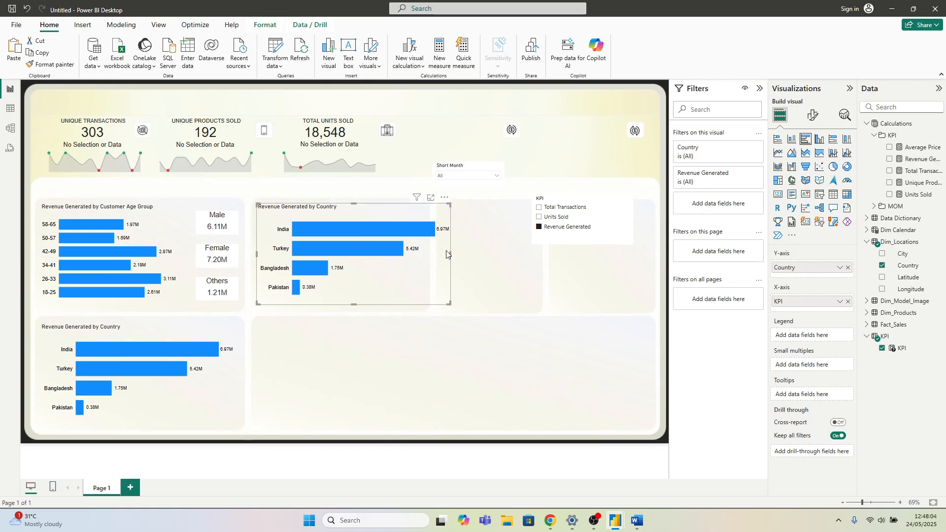
drag(447, 254, 424, 256)
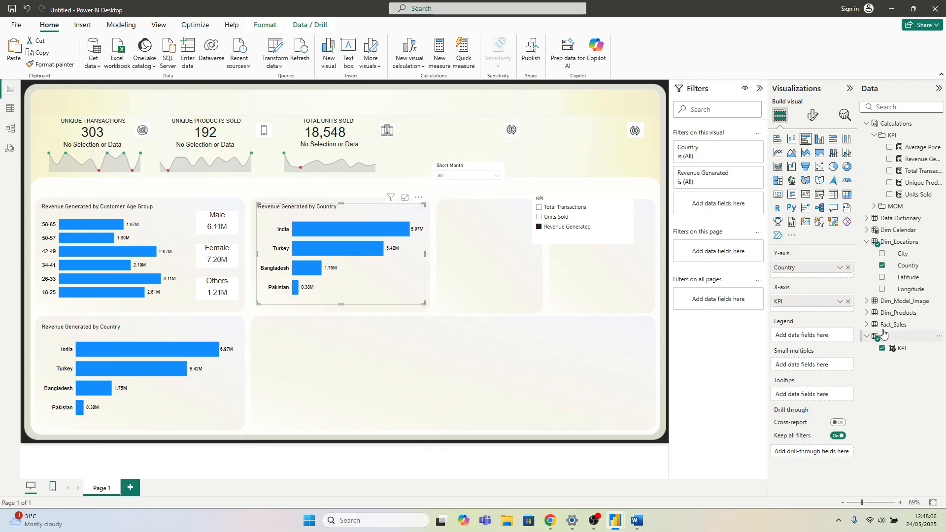
Step: Replace Country with Brand from Dim_Products on the Y-axis of the copied bar chart
click(881, 267)
click(867, 241)
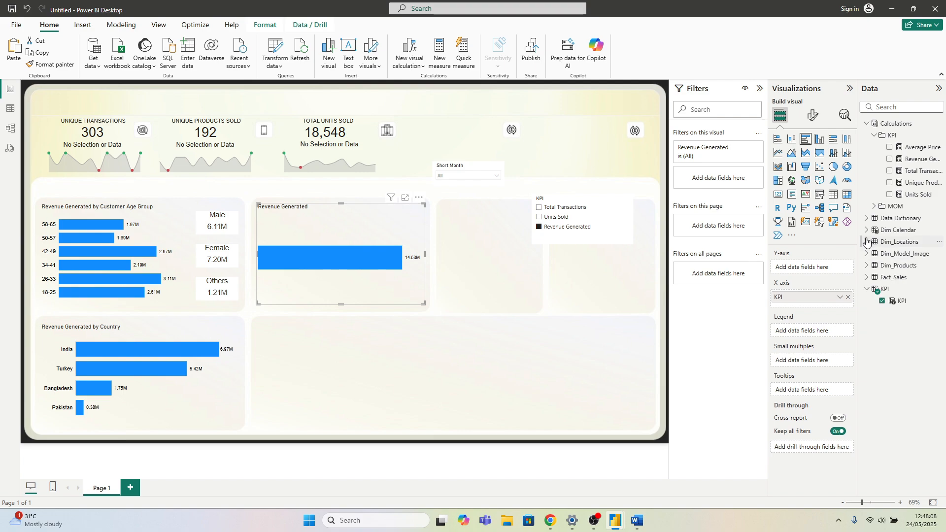
click(867, 265)
click(881, 278)
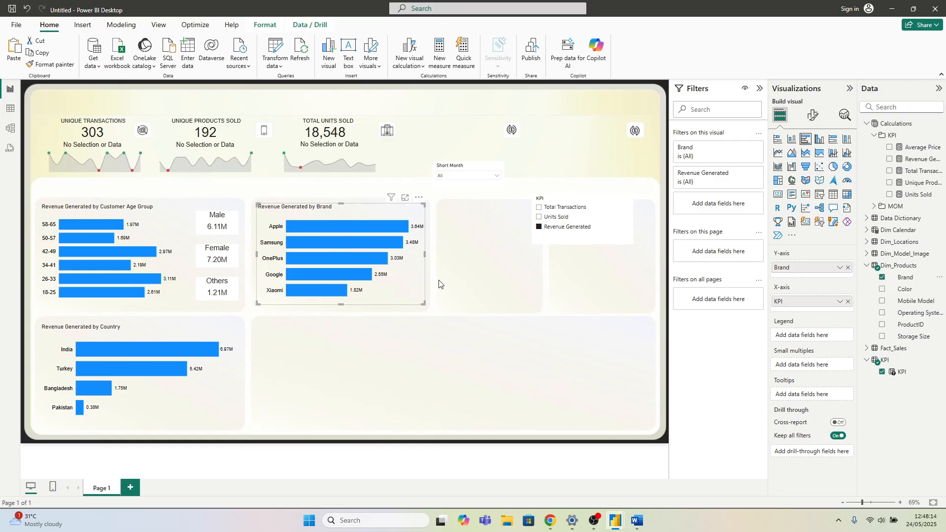
Step: Move the KPI slicer out of the chart panels into the header area above the Short Month slicer
click(567, 200)
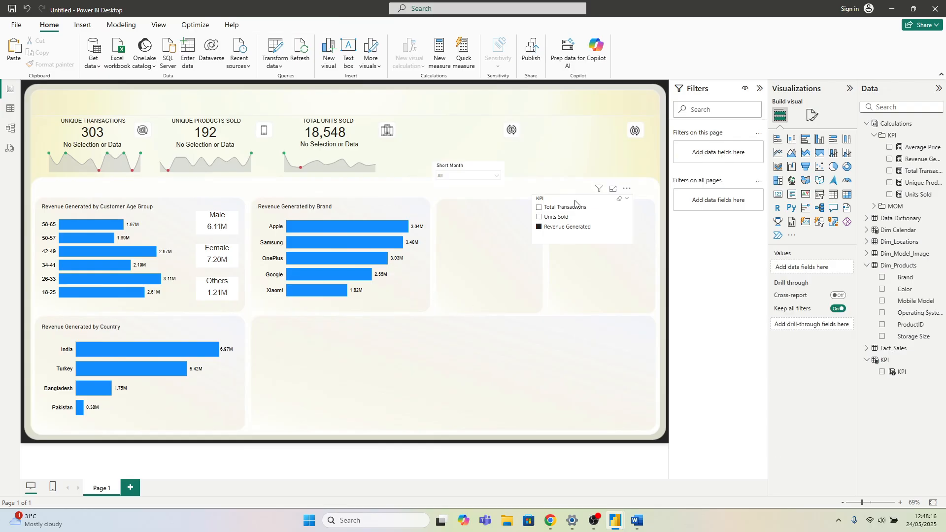
drag(573, 208, 506, 115)
click(365, 211)
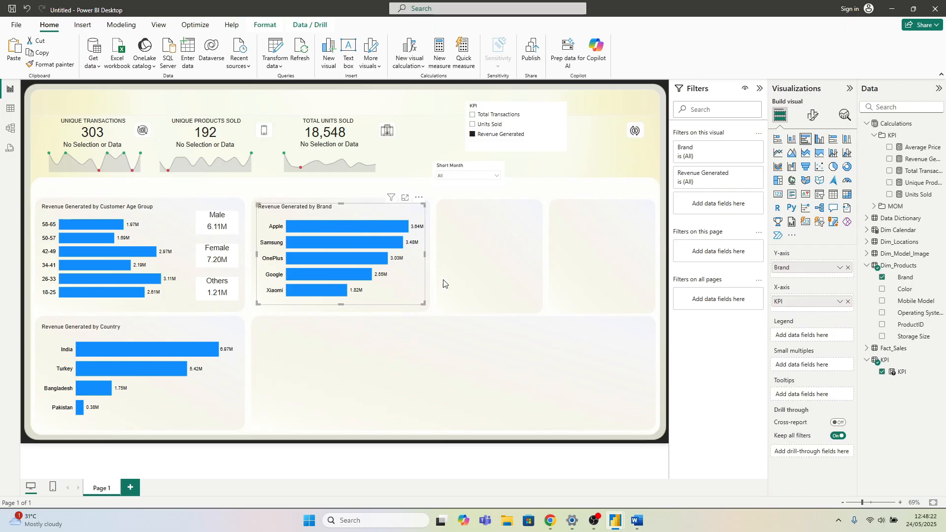
click(453, 298)
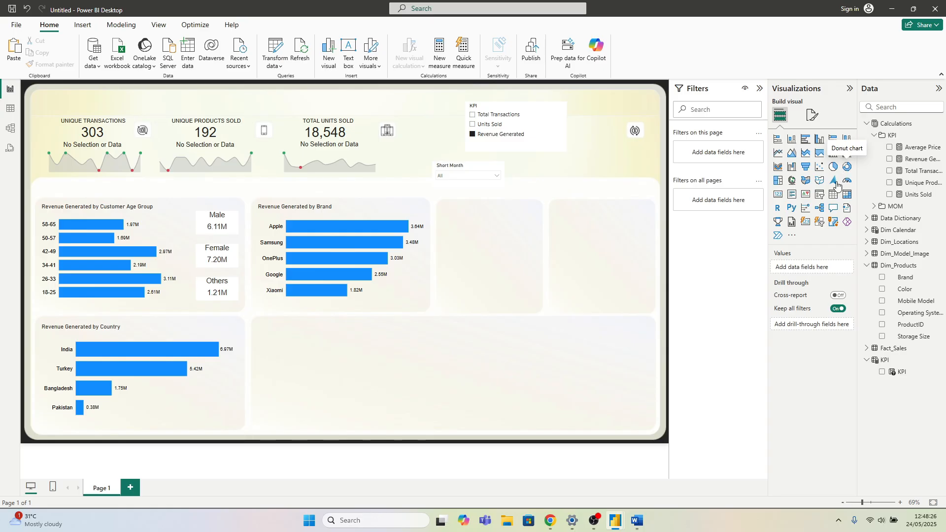
Step: Add a donut chart in the panel beside the brand chart, with KPI as values and Sales Channel from Fact_Sales as details
click(846, 167)
drag(637, 150, 497, 308)
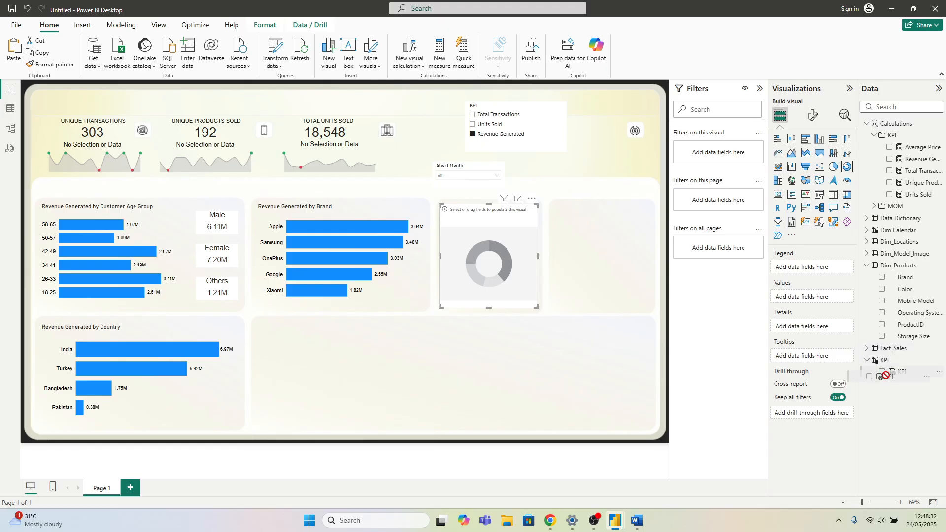
drag(902, 371, 802, 297)
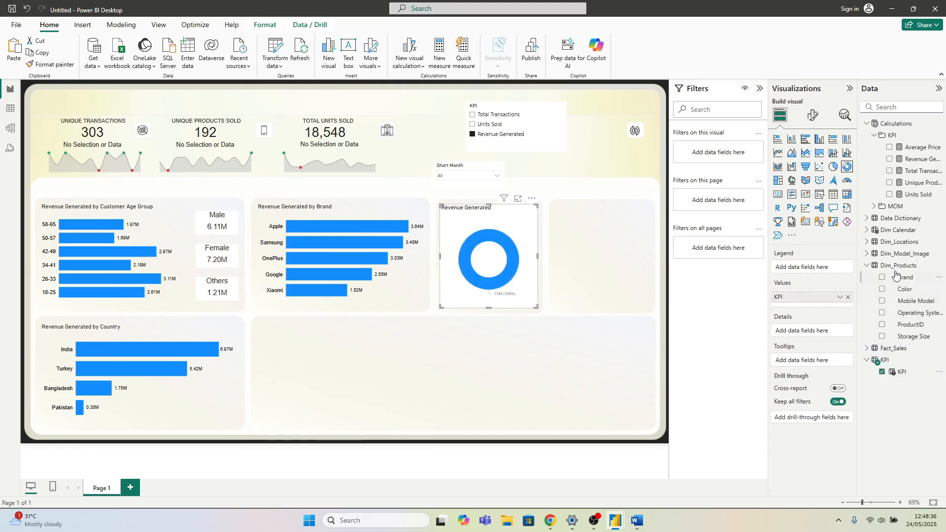
click(868, 266)
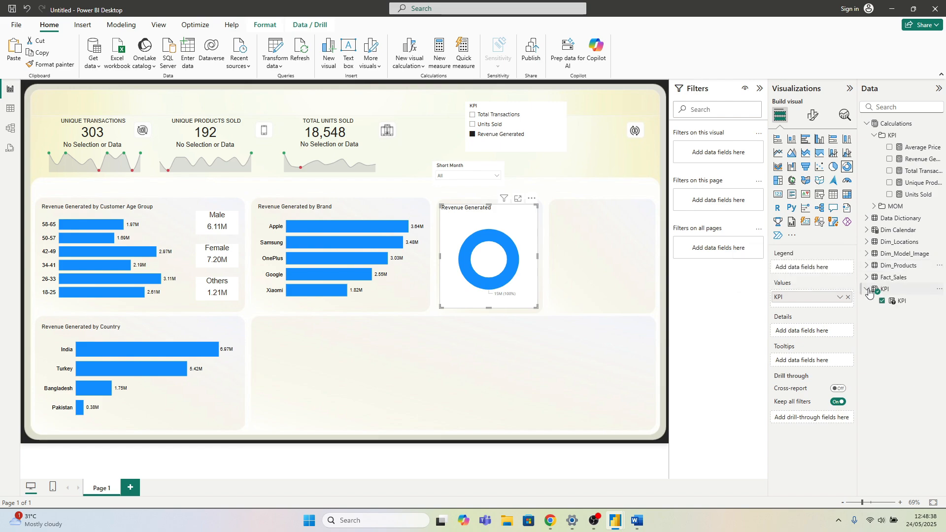
click(867, 277)
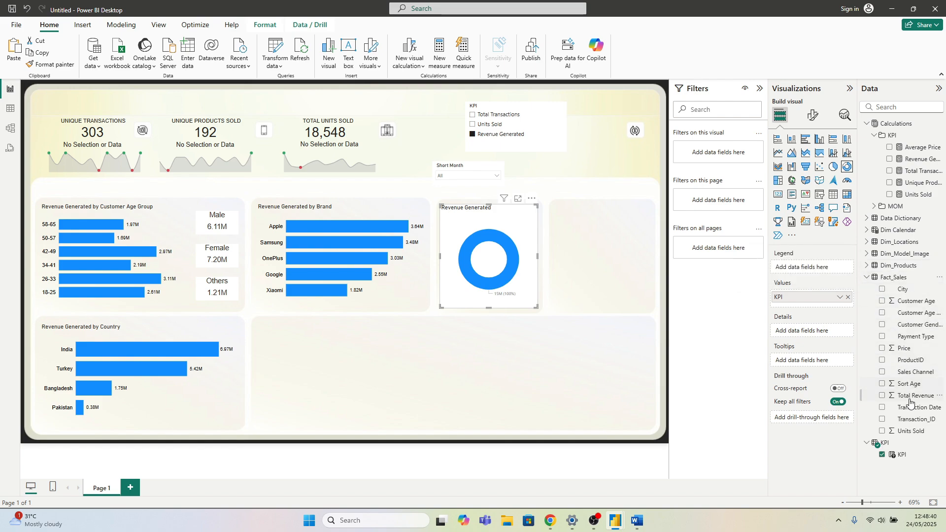
drag(915, 373, 818, 332)
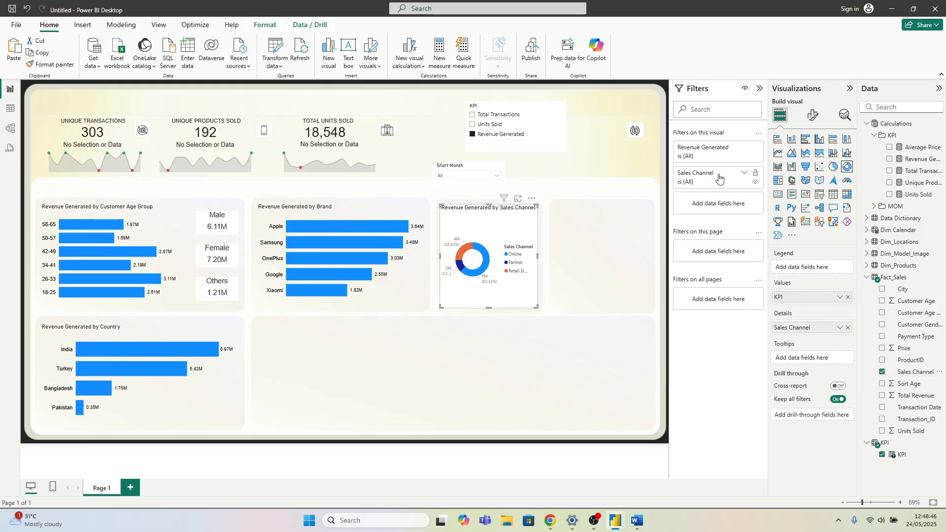
Step: Turn off the legend of the sales channel donut chart
click(812, 114)
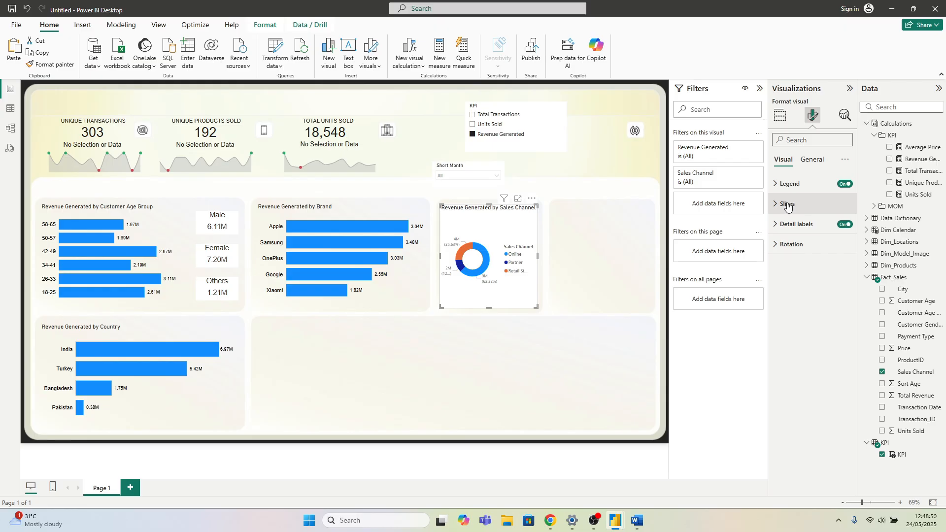
click(787, 204)
click(791, 329)
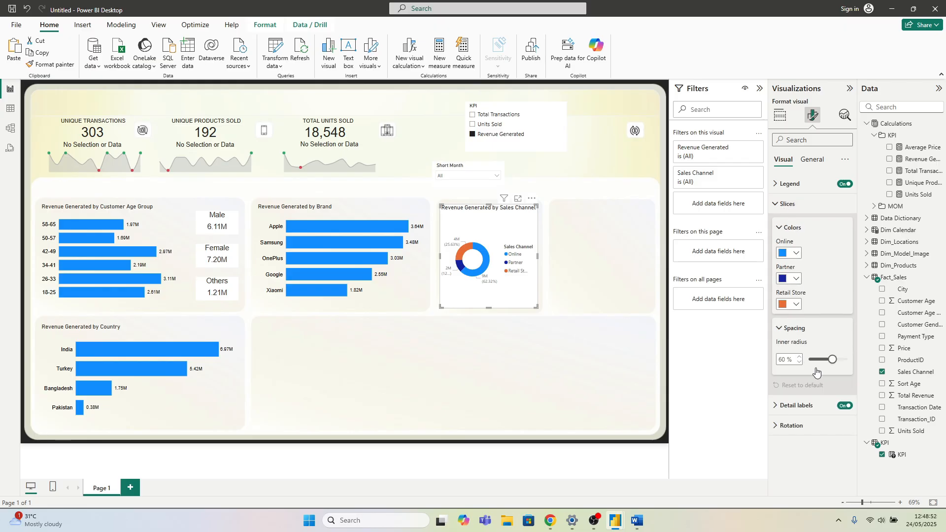
click(788, 206)
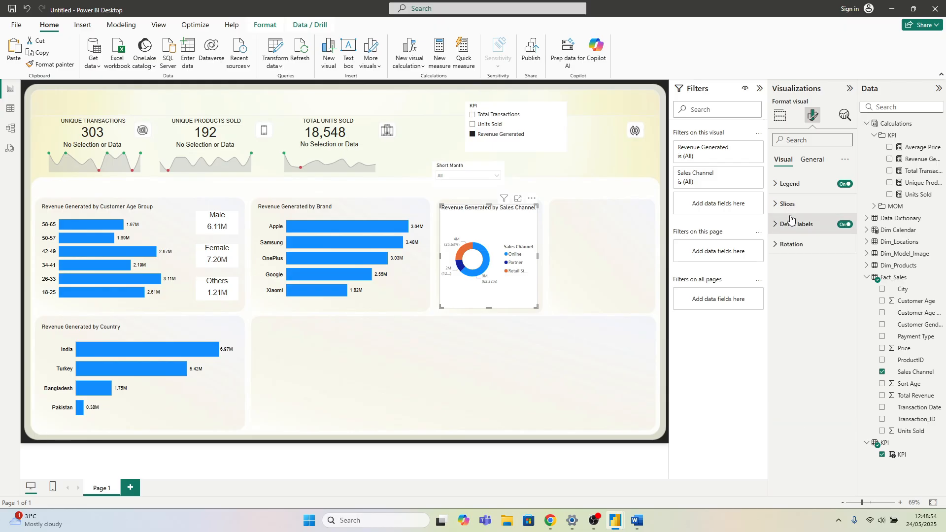
click(841, 187)
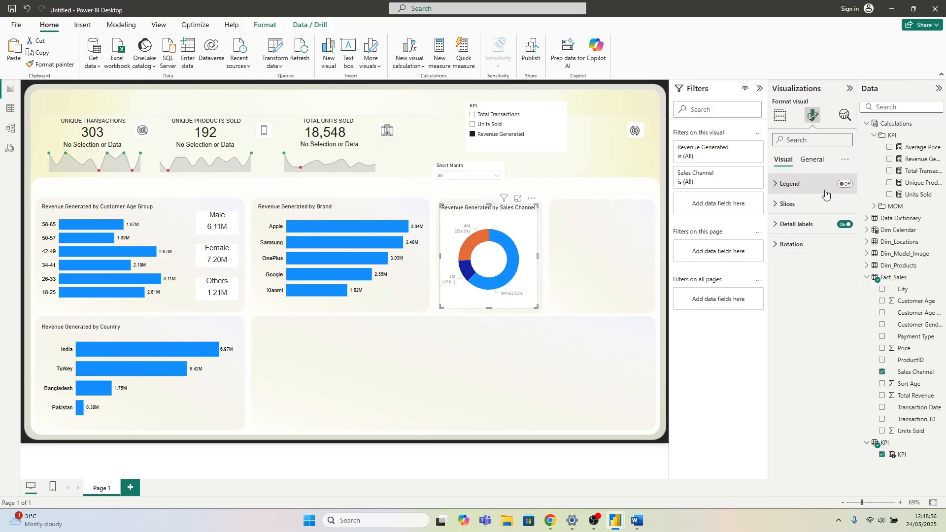
Step: Set the contents of the donut chart's detail labels to Category, percent of total
click(788, 226)
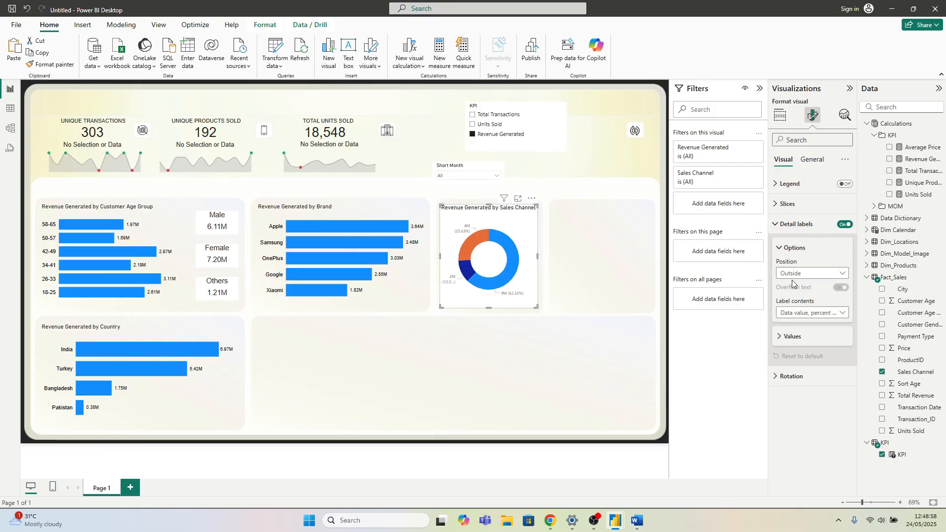
click(790, 313)
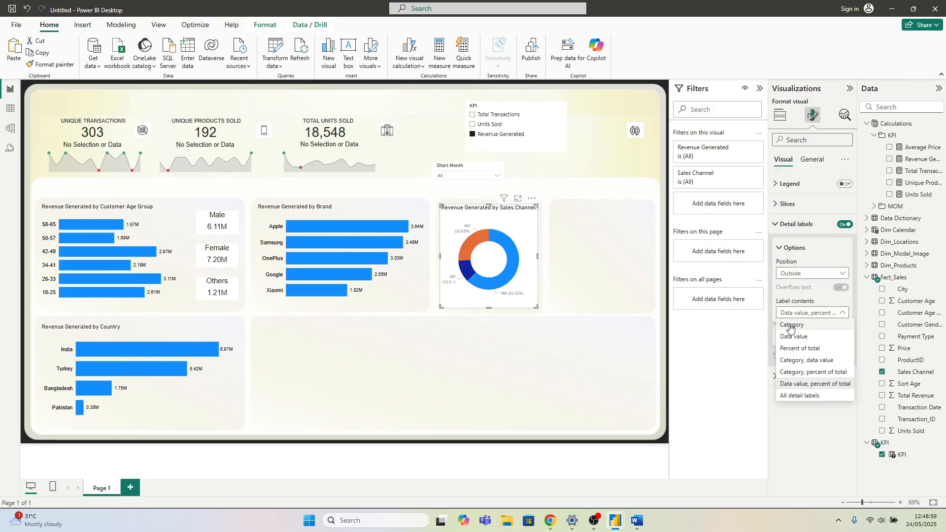
click(797, 373)
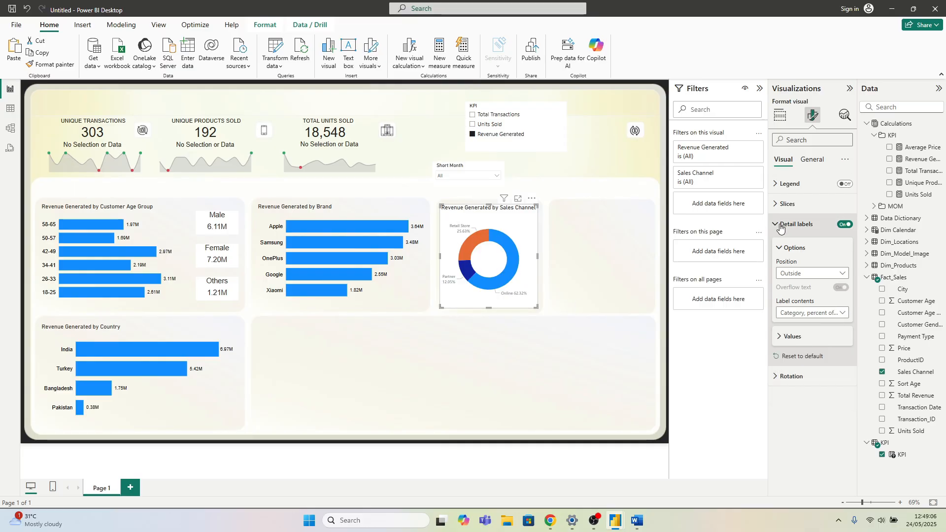
Step: Format the donut chart's detail label values in Arial, size 10, black
click(789, 337)
click(799, 363)
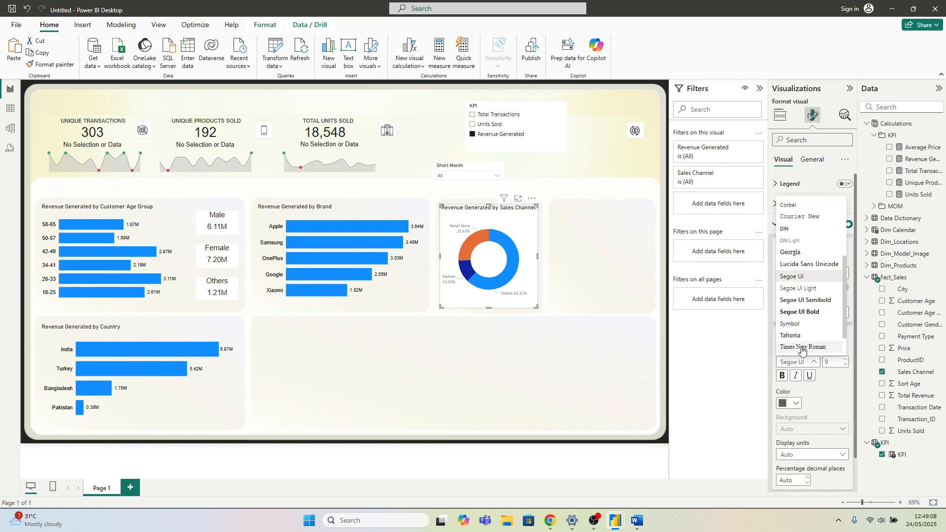
scroll(801, 334, up, 10)
click(796, 205)
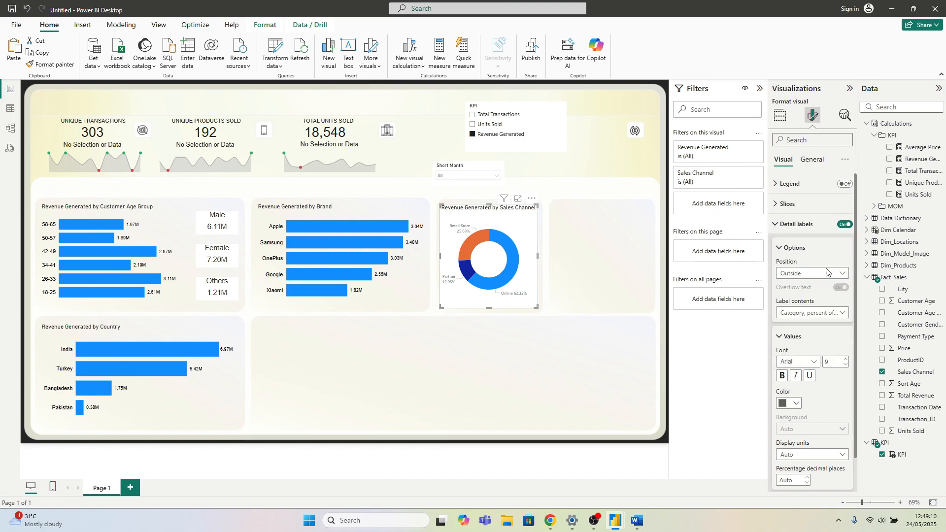
click(844, 360)
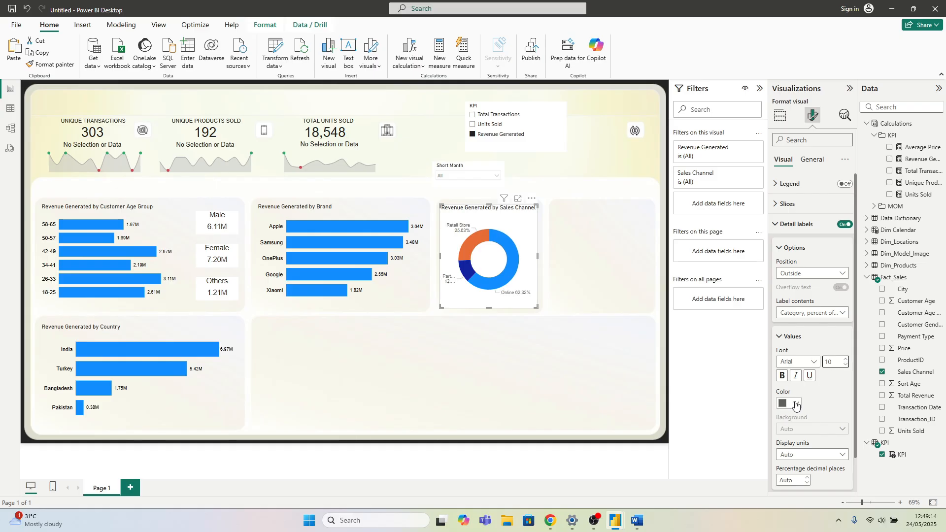
click(788, 403)
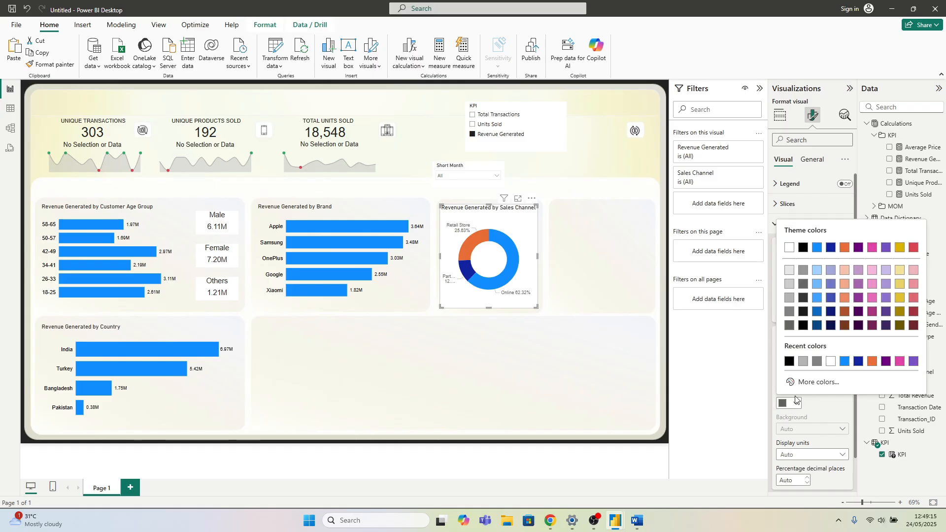
click(787, 362)
click(792, 224)
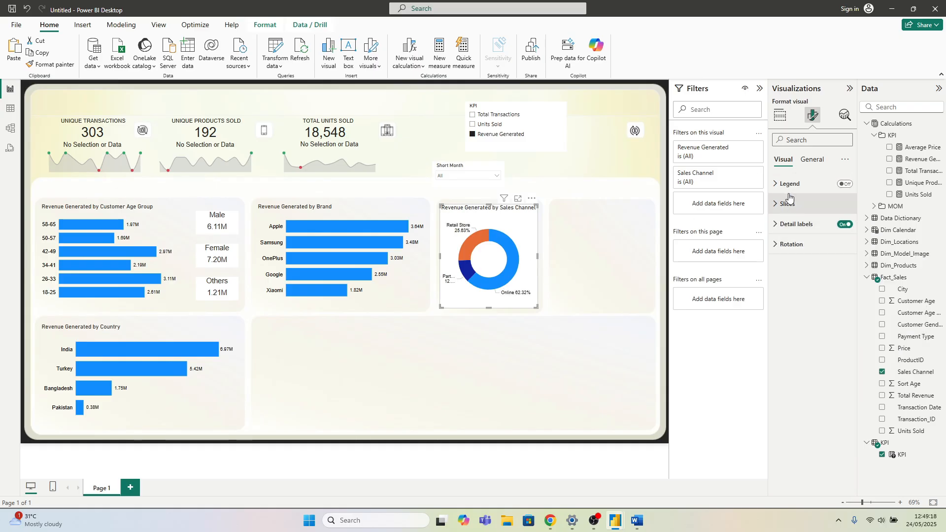
Step: Turn off the sales channel donut chart's background and widen the chart slightly to fit its panel
click(811, 160)
click(789, 224)
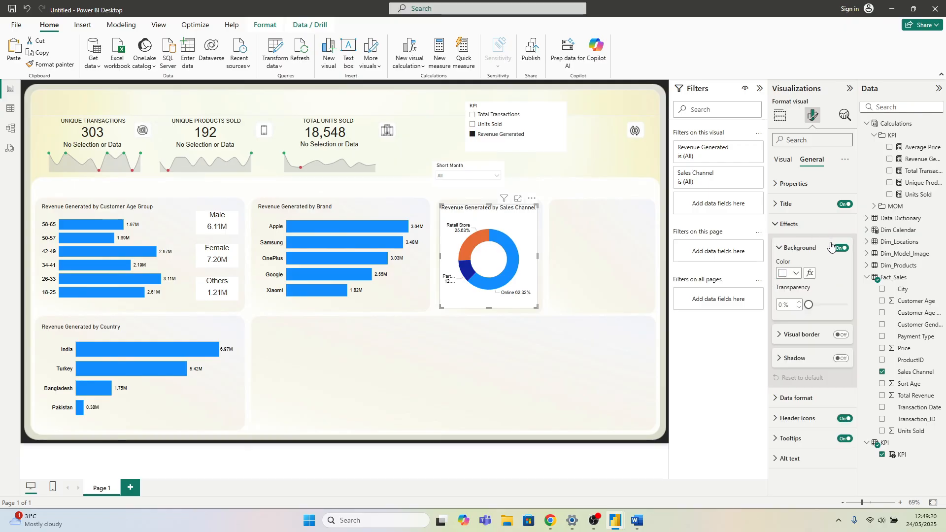
click(788, 224)
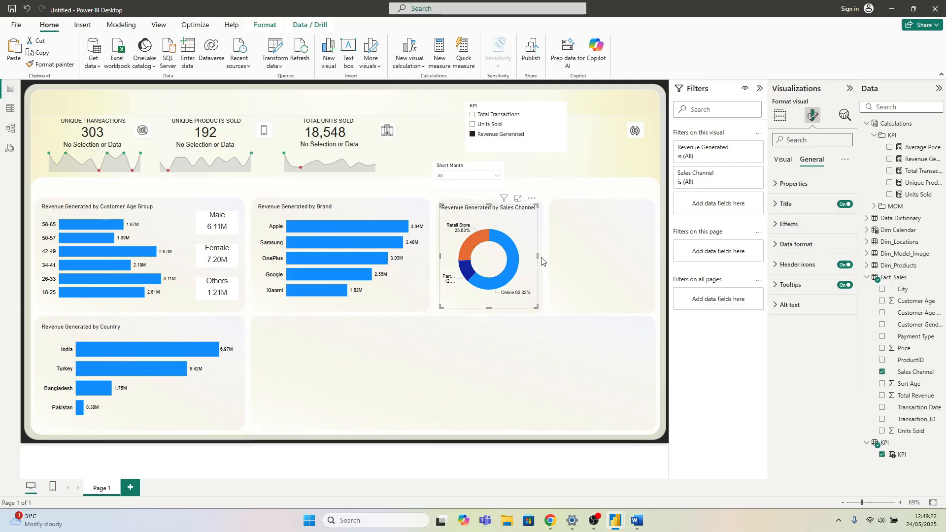
drag(537, 256, 541, 256)
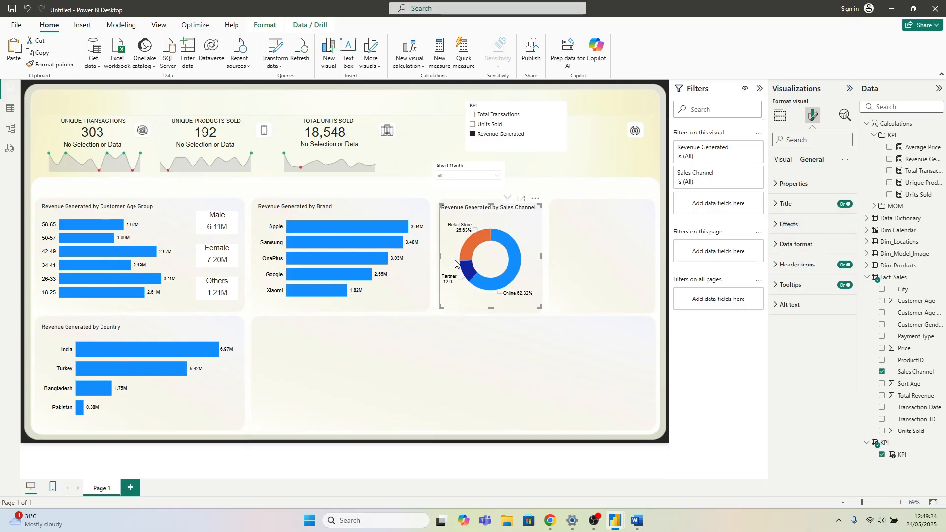
click(436, 255)
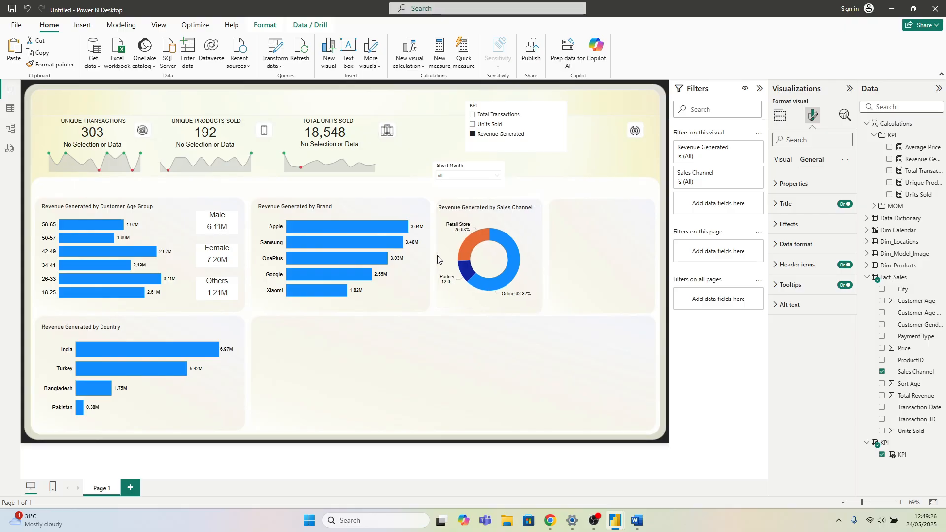
Step: Duplicate the sales channel donut chart and place the copy in the empty panel beside it
click(505, 224)
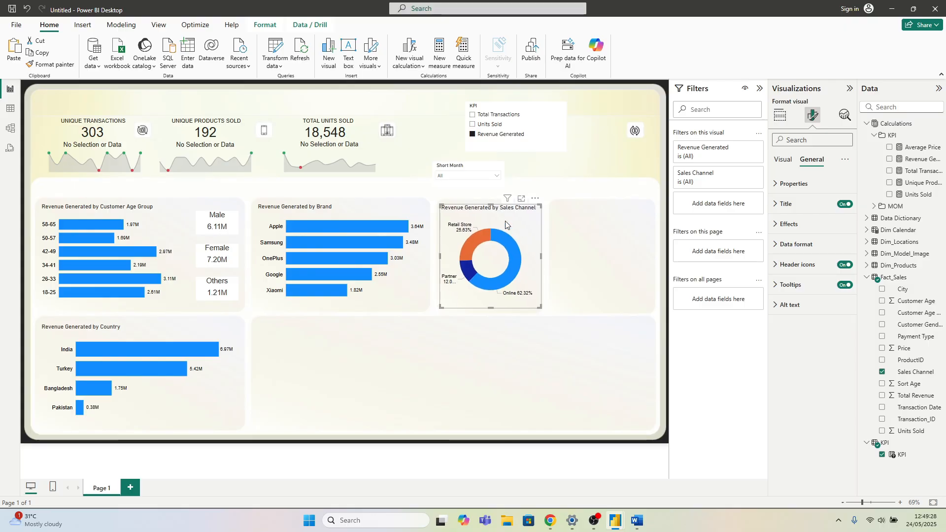
key(ctrl+v)
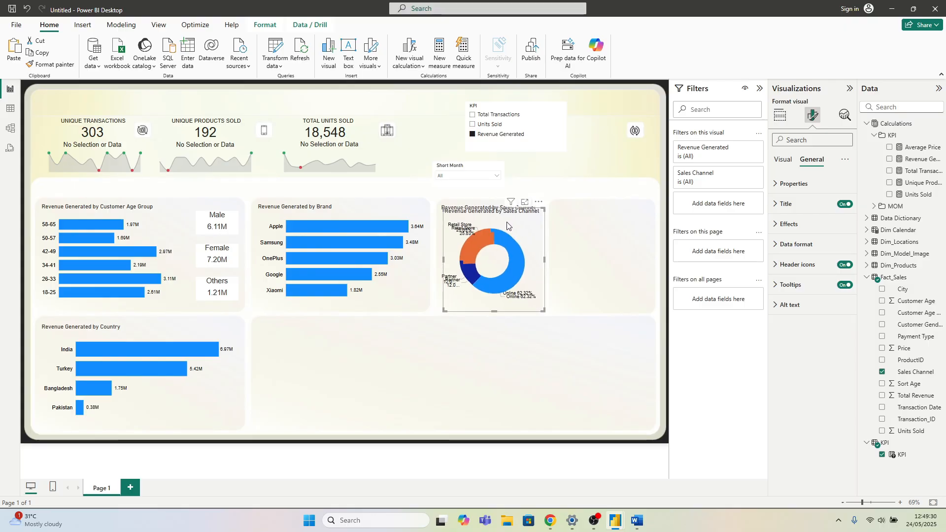
drag(511, 223, 619, 223)
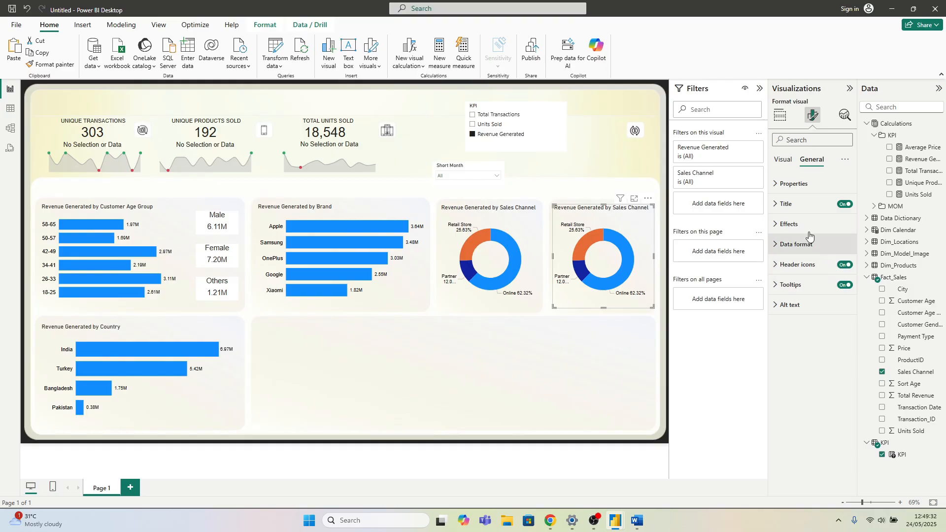
Step: Replace Sales Channel with Payment Type from Fact_Sales in the details of the copied donut chart
click(780, 115)
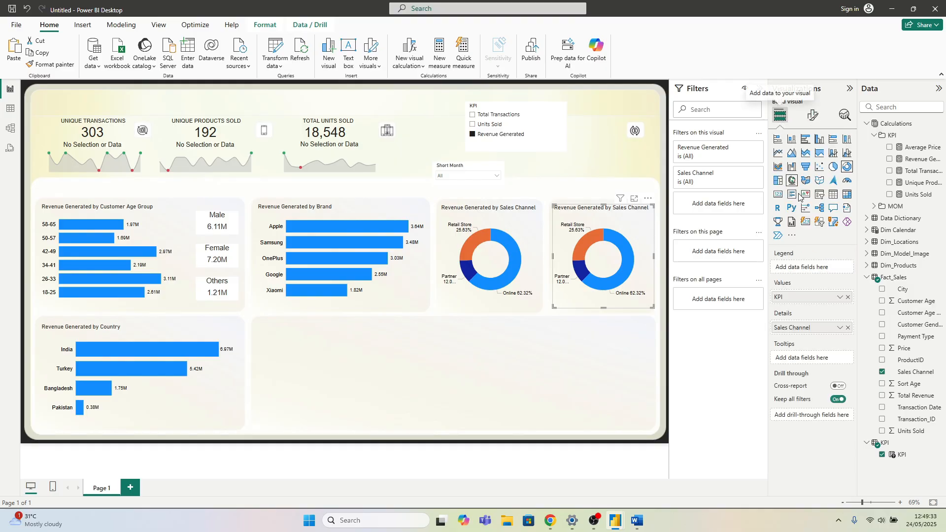
click(847, 329)
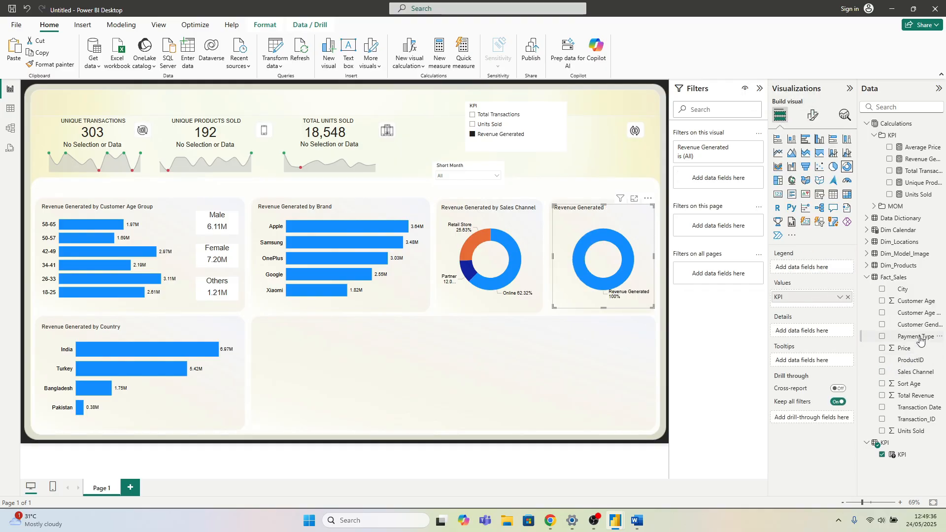
drag(920, 340, 813, 330)
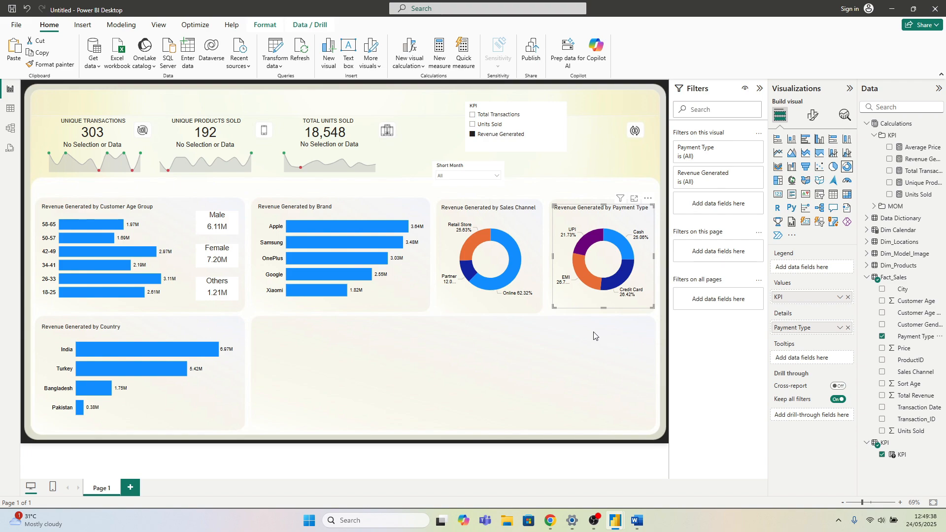
click(597, 353)
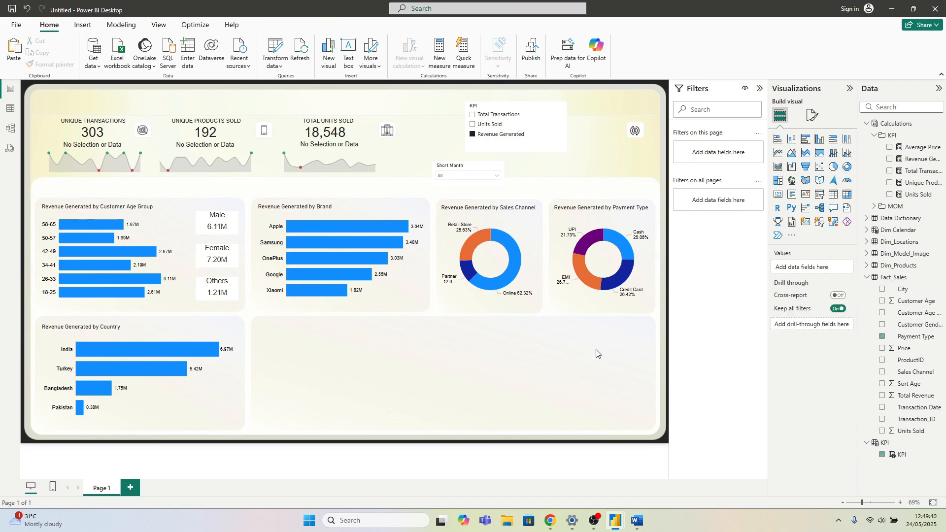
Step: Add a line chart filling the wide empty panel beside the country chart, and collapse the Calculations and Fact_Sales tables
drag(268, 332, 644, 421)
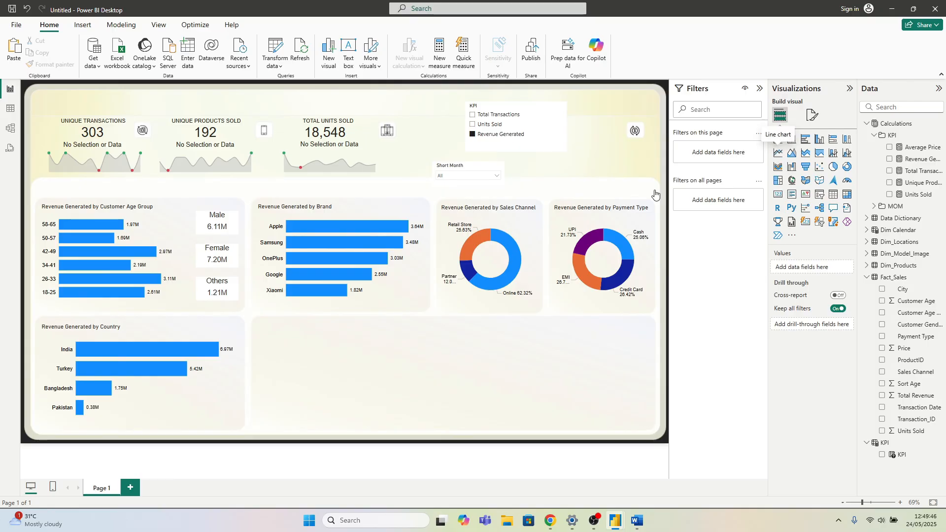
drag(592, 110, 284, 328)
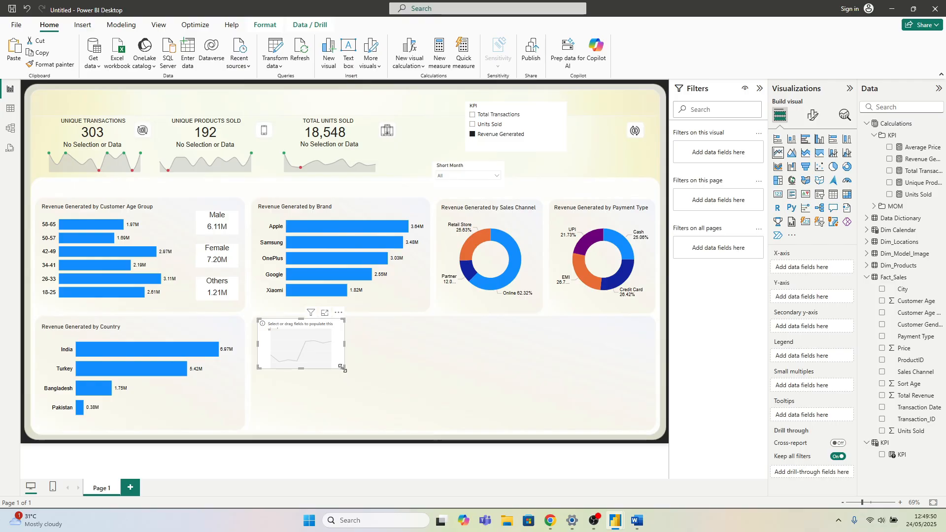
drag(344, 369, 646, 428)
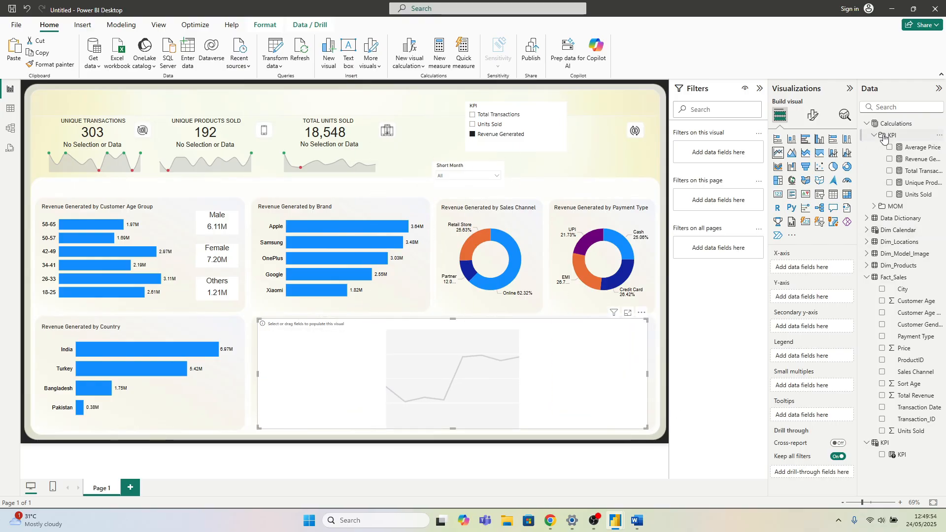
click(866, 124)
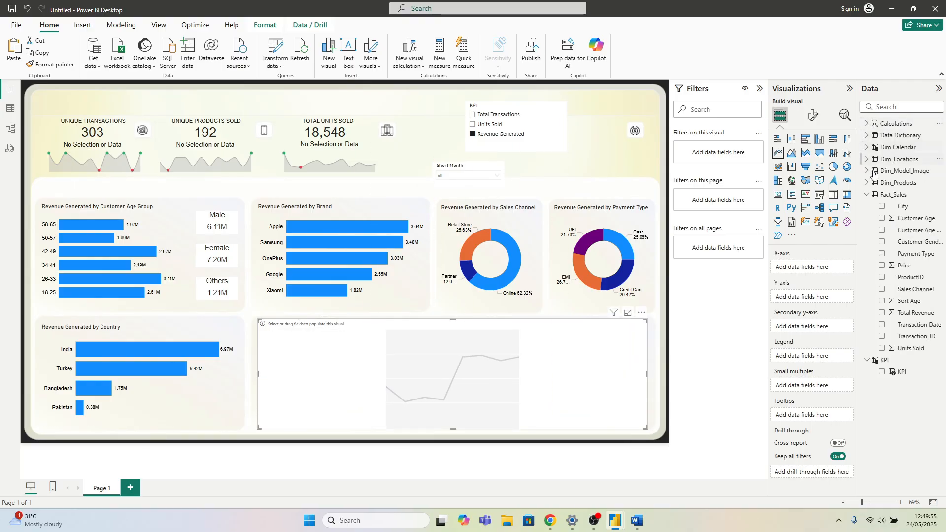
click(867, 195)
Step: Check that the charts respond to the KPI slicer by choosing Total Transactions, followed by Units Sold
click(579, 229)
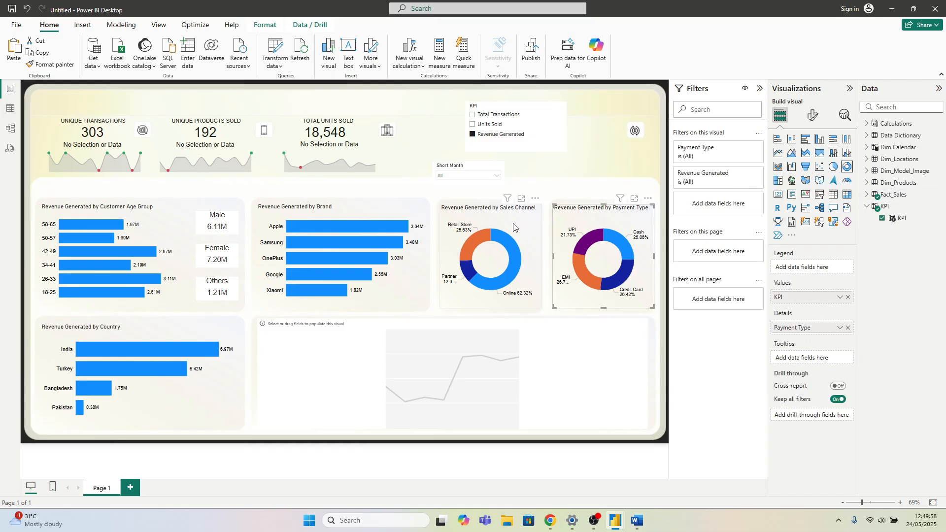
click(513, 227)
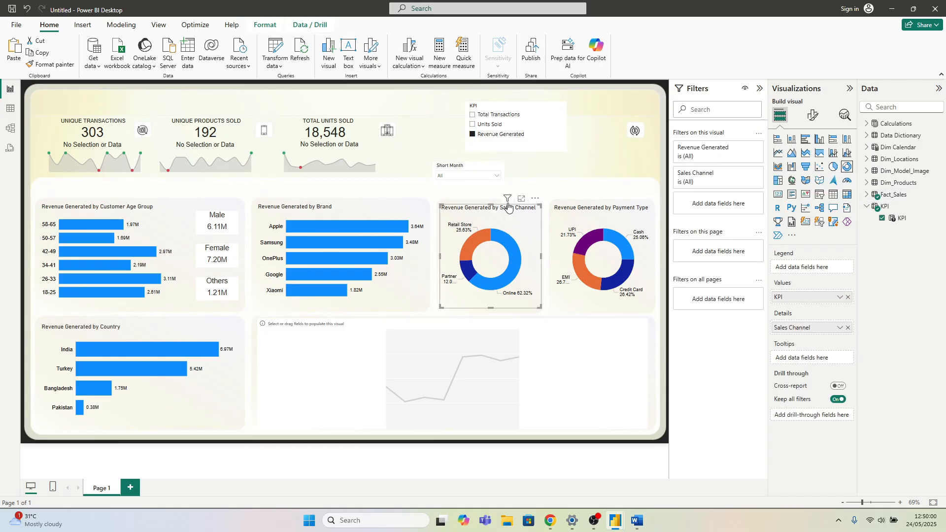
click(573, 224)
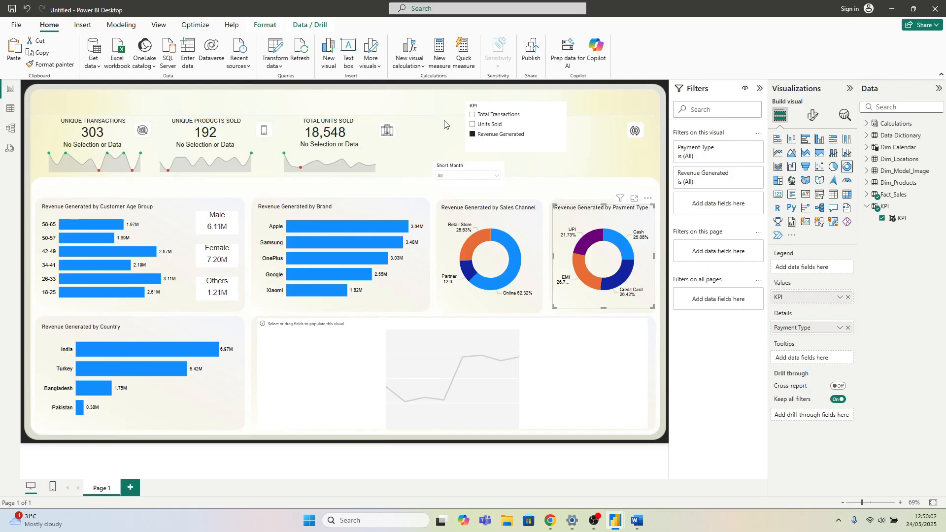
click(496, 119)
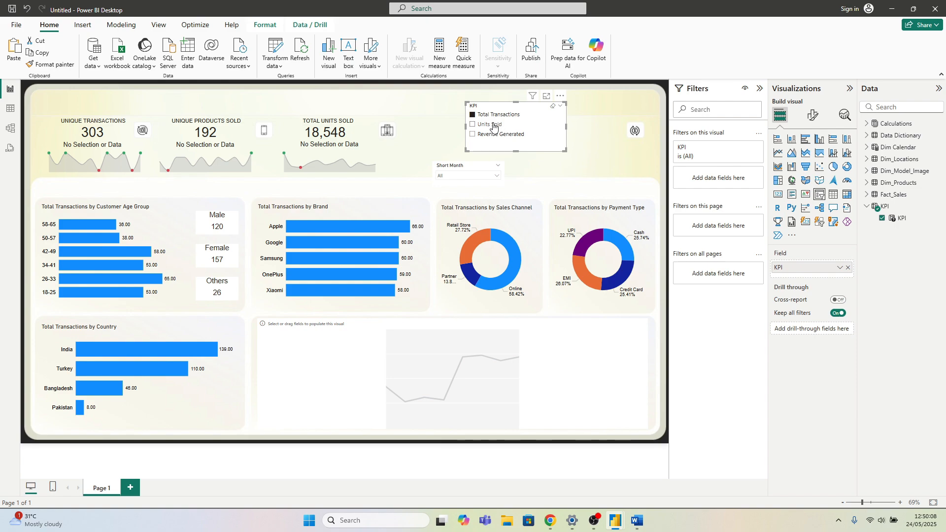
click(493, 125)
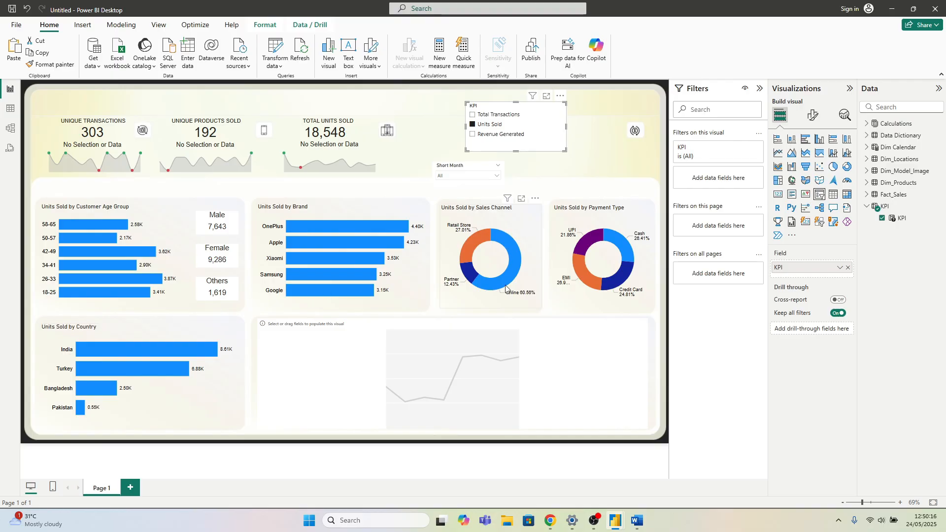
Step: Assign the KPI field parameter to the Y-axis of the new line chart
click(589, 370)
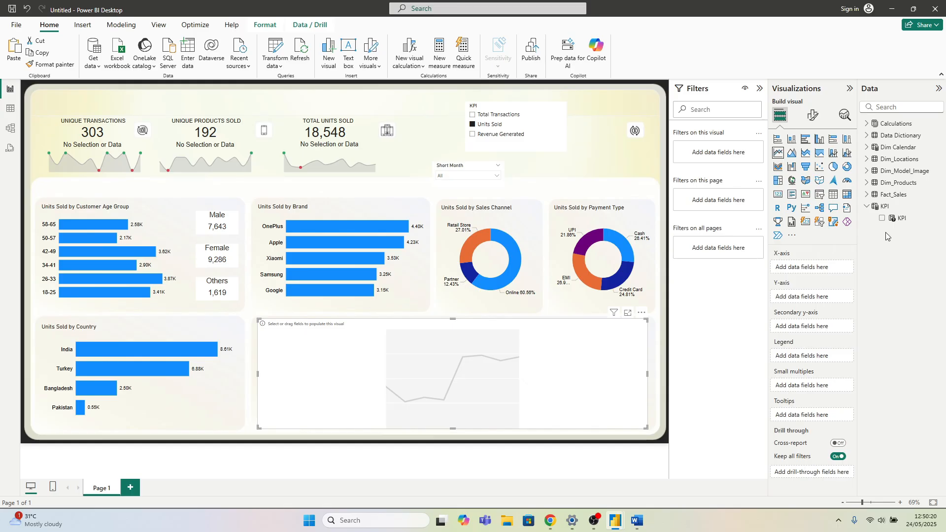
drag(904, 221, 805, 272)
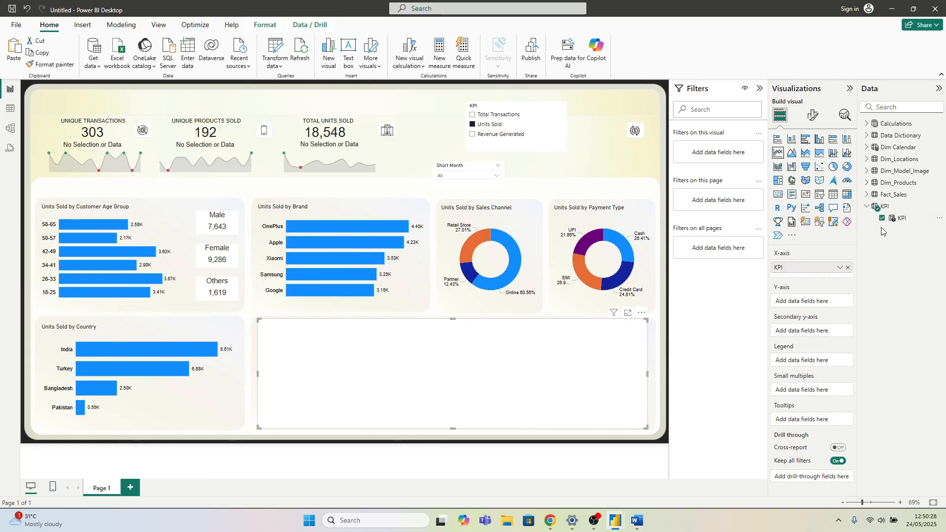
drag(818, 268, 810, 308)
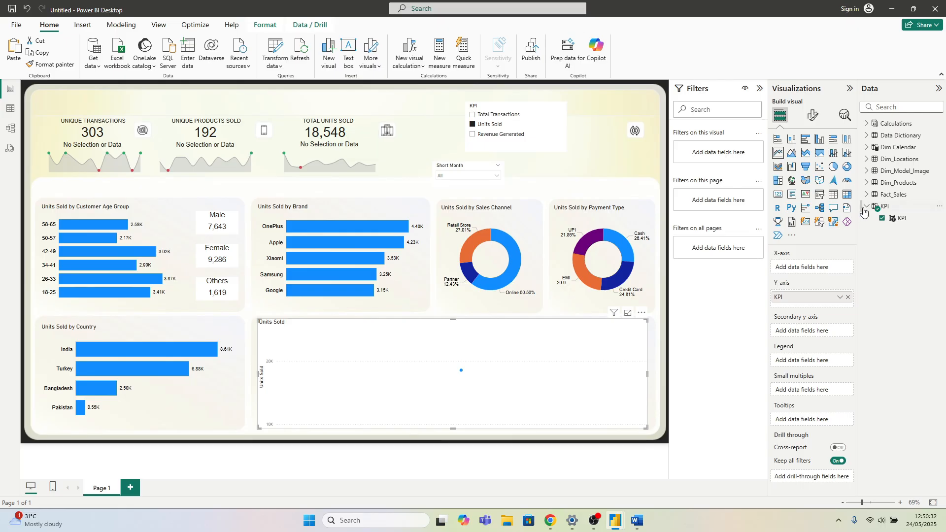
Step: Put Short Month from Dim Calendar on the line chart's X-axis and Sales Channel from Fact_Sales in its legend
click(868, 147)
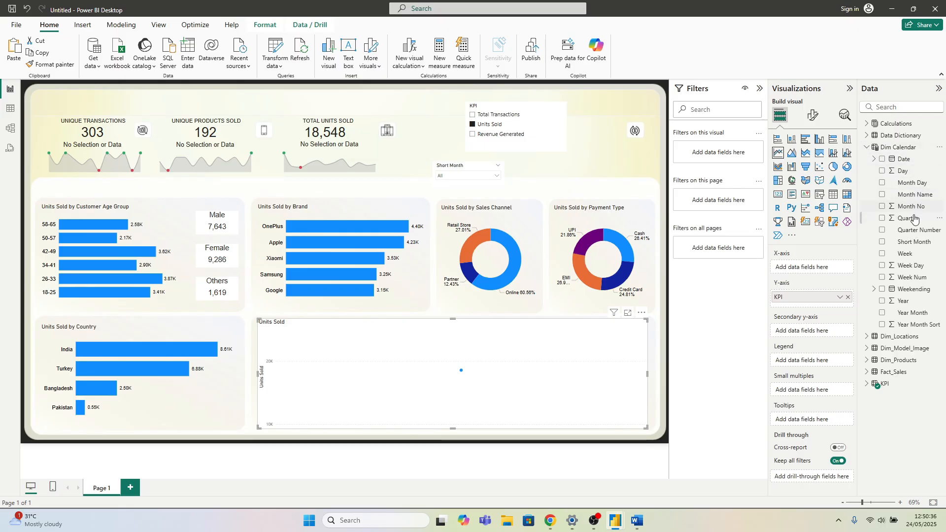
drag(914, 242, 812, 267)
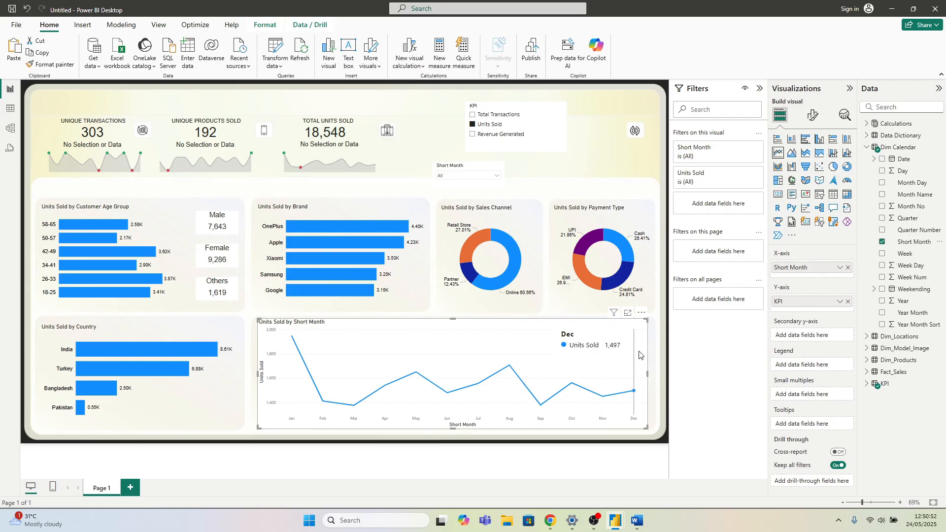
click(866, 147)
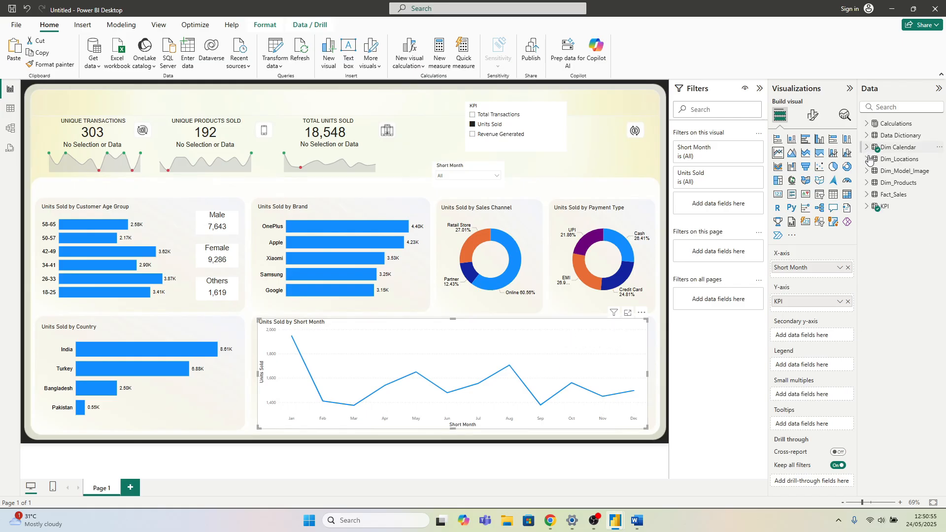
click(874, 209)
click(867, 194)
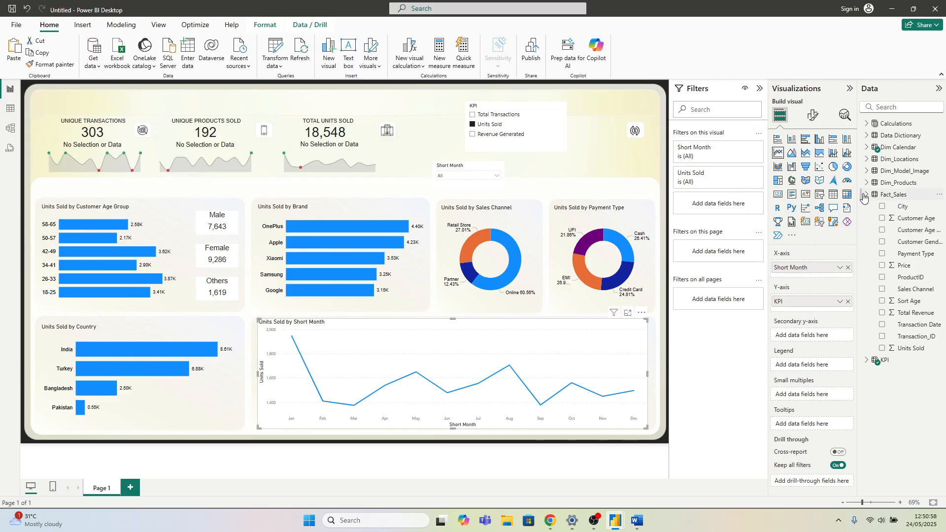
drag(916, 295, 813, 369)
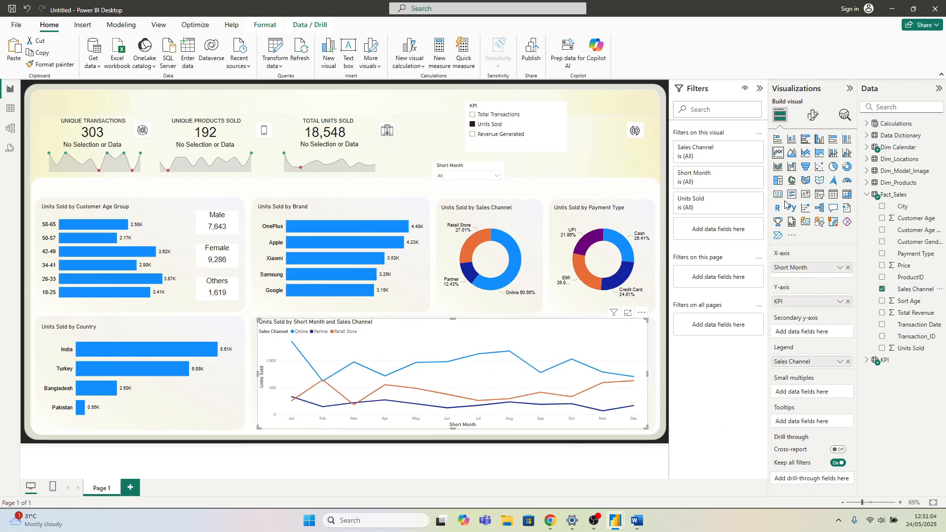
Step: Turn off the background of the line chart
click(814, 117)
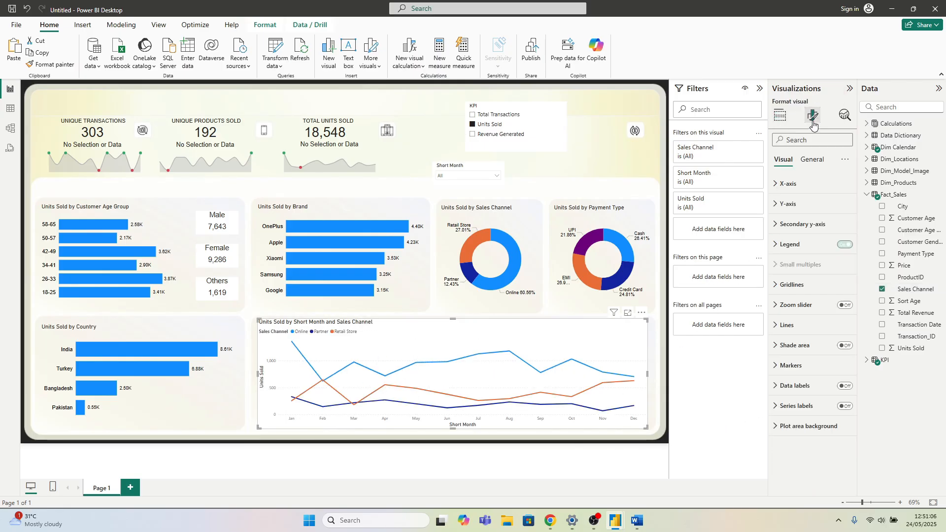
click(811, 159)
click(807, 225)
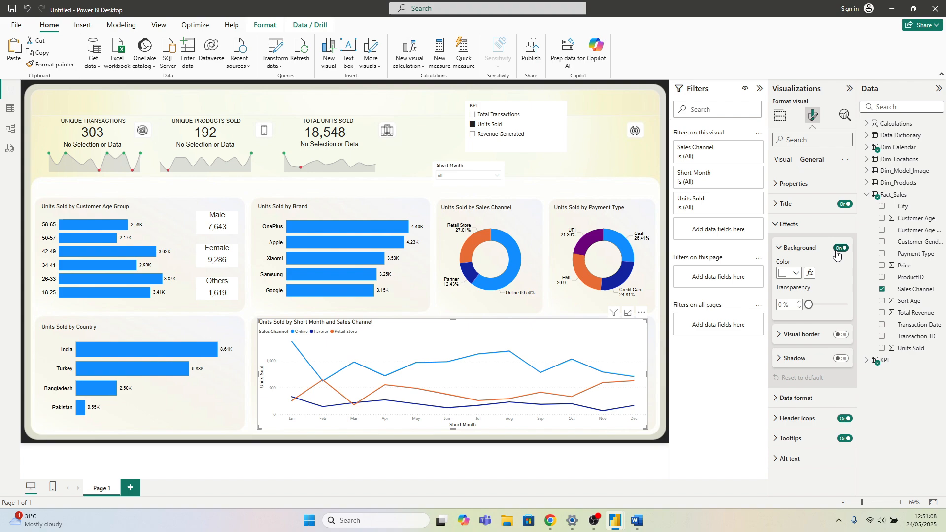
click(790, 224)
Step: Format the line chart's X-axis values in Arial, size 12, black
click(782, 160)
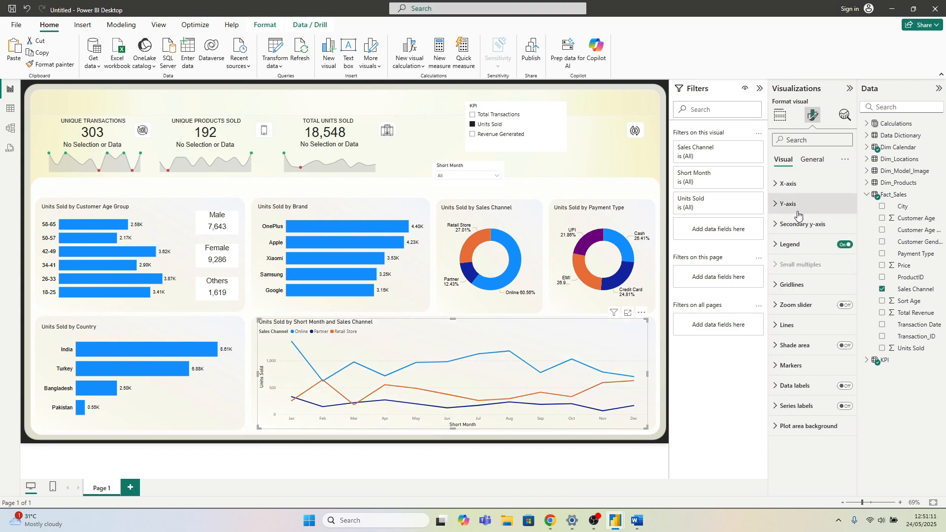
click(786, 185)
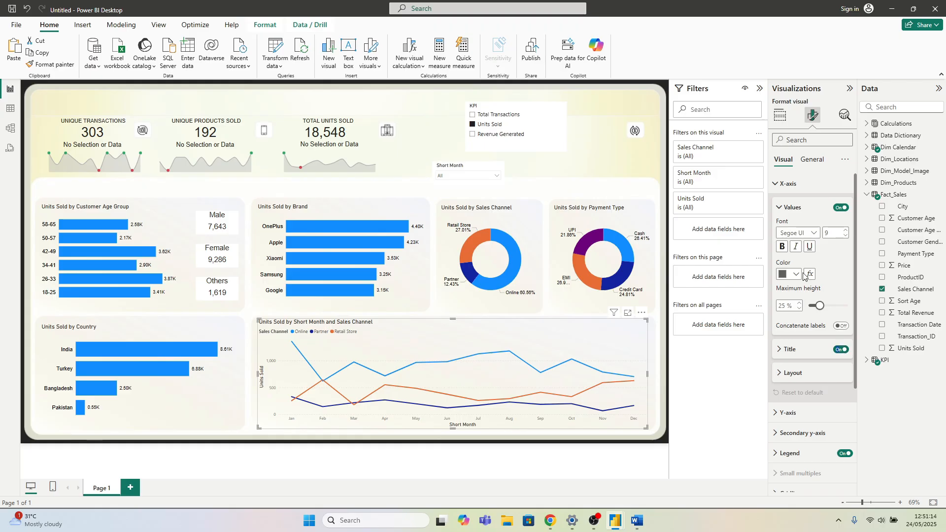
click(792, 233)
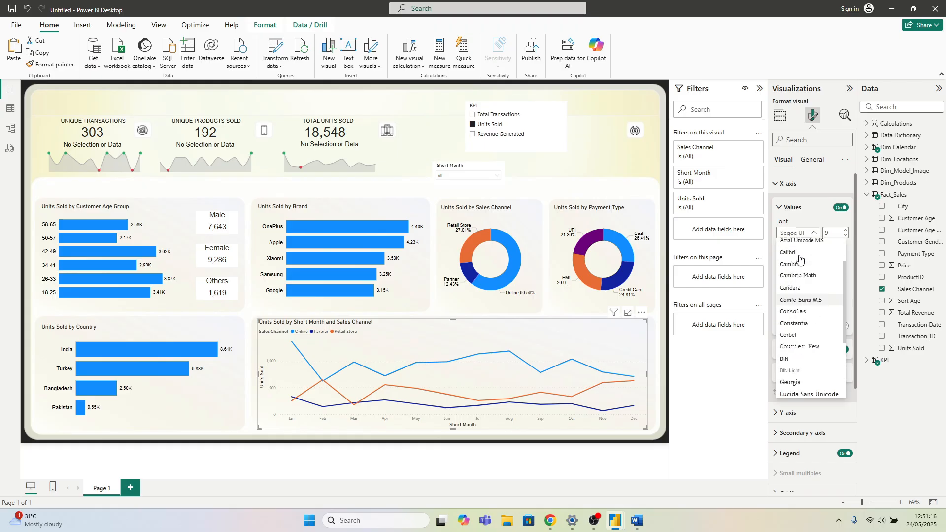
scroll(799, 258, up, 1)
click(792, 244)
click(845, 230)
click(845, 231)
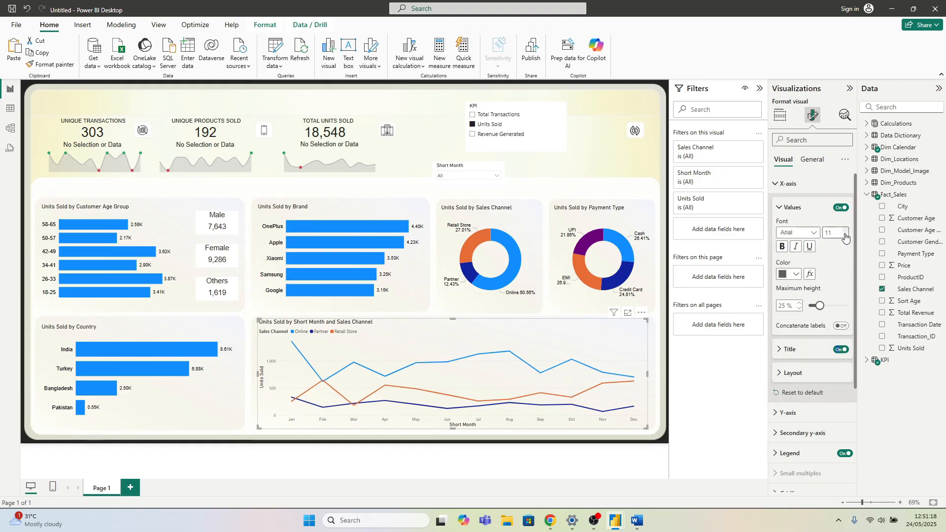
click(845, 231)
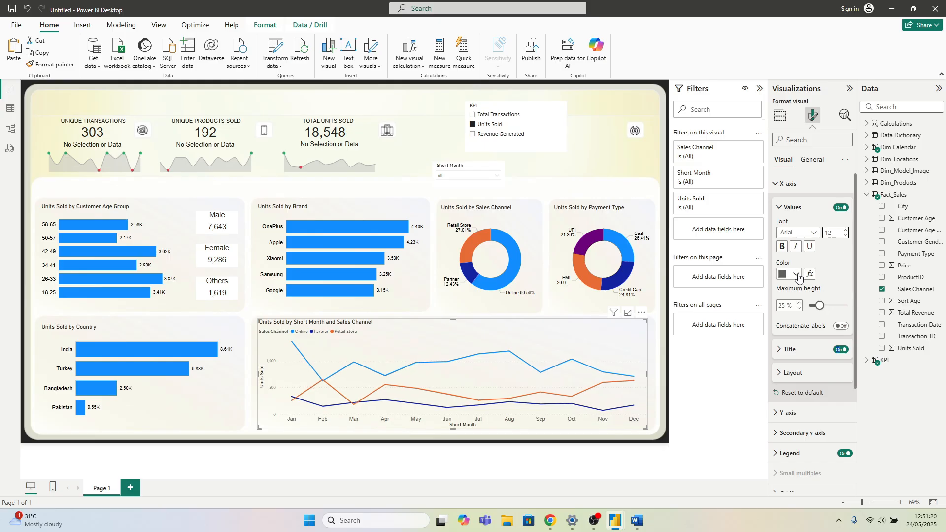
click(797, 275)
click(803, 307)
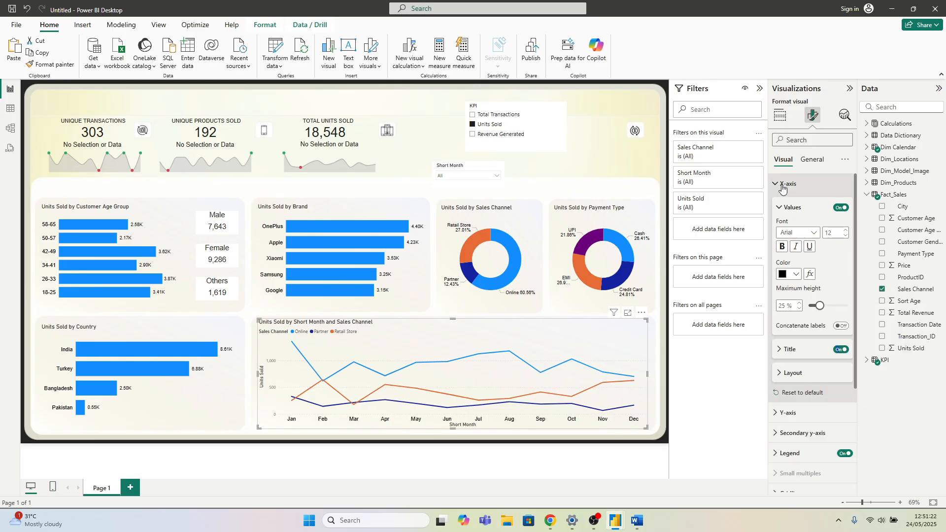
click(782, 185)
Step: Turn off the line chart's Y-axis title and format the Y-axis values in Arial, size 12, black
click(787, 203)
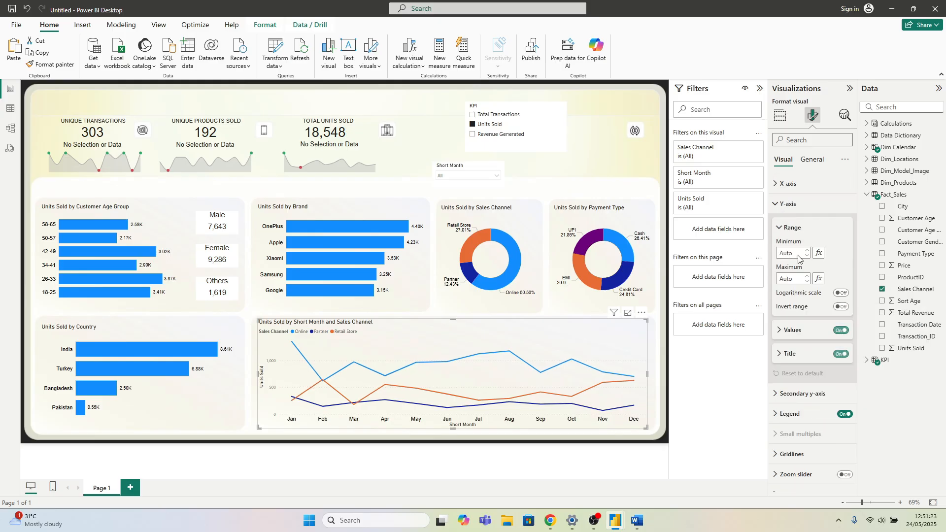
click(840, 355)
click(792, 329)
click(800, 355)
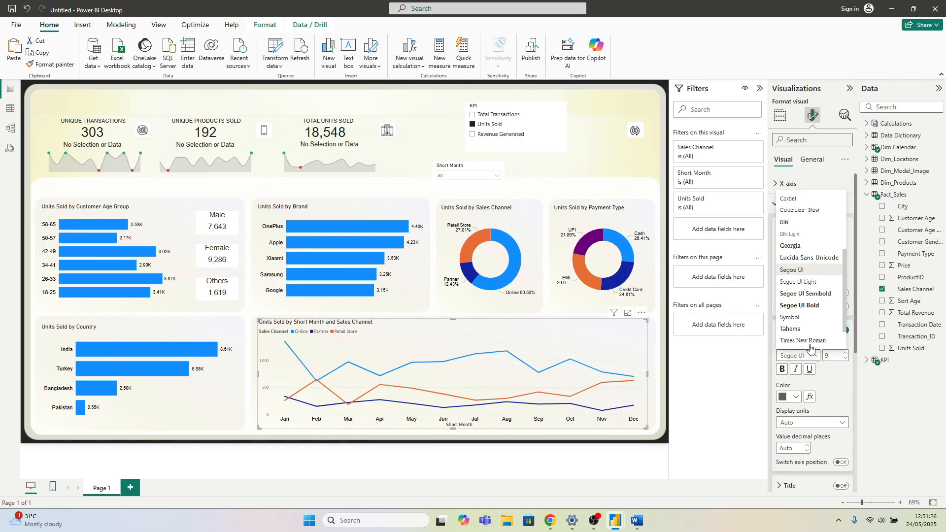
scroll(794, 212, up, 5)
click(793, 198)
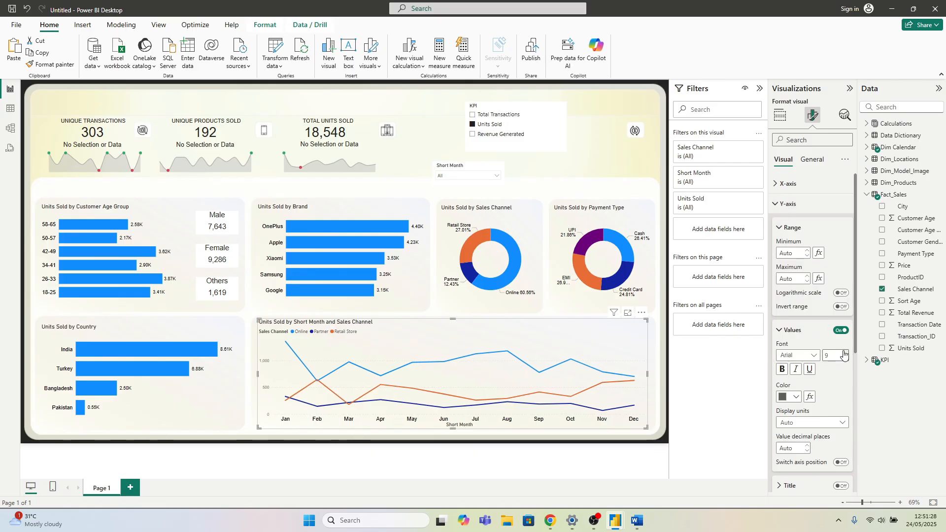
click(795, 397)
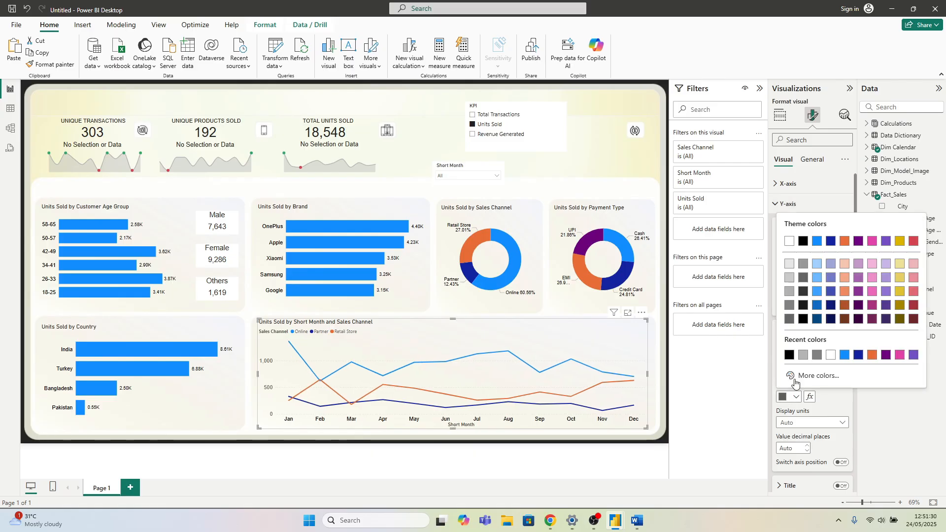
click(790, 364)
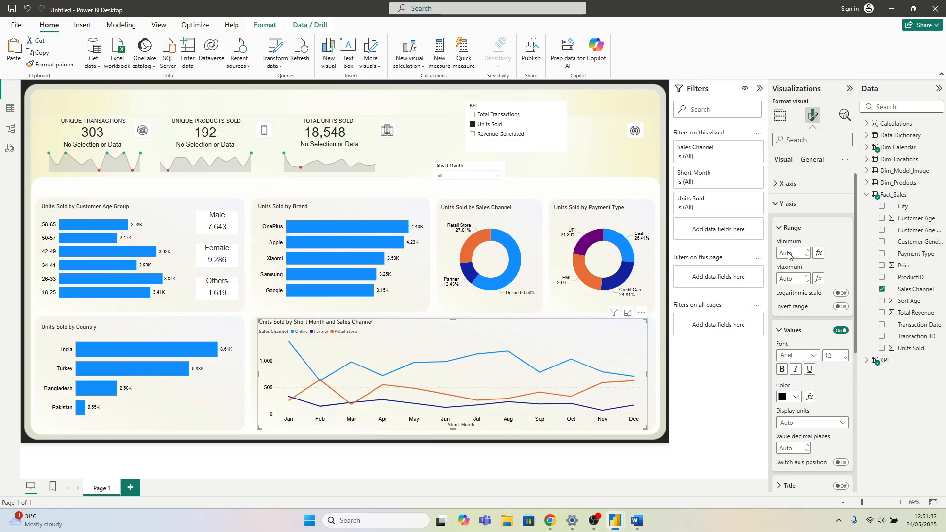
click(777, 209)
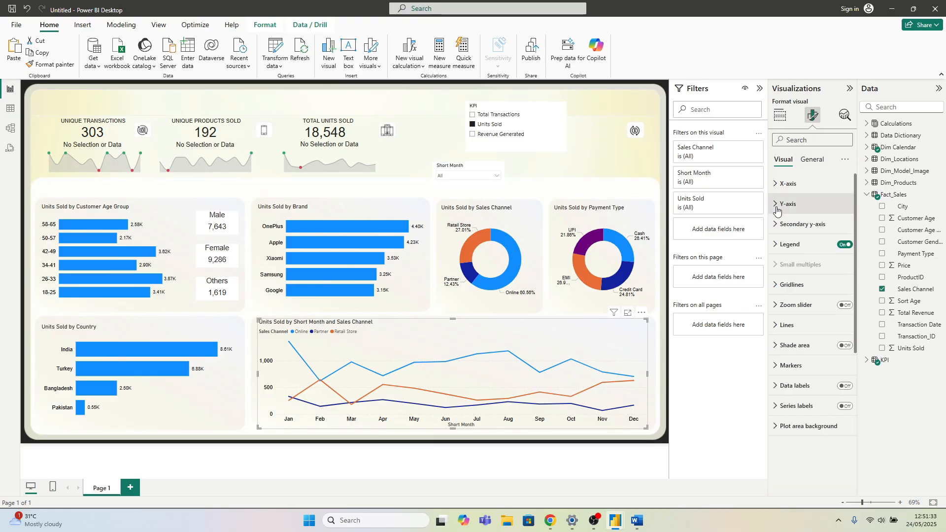
Step: Set the line chart's lines to Smooth interpolation with a width of 2 px
click(785, 326)
scroll(793, 364, down, 2)
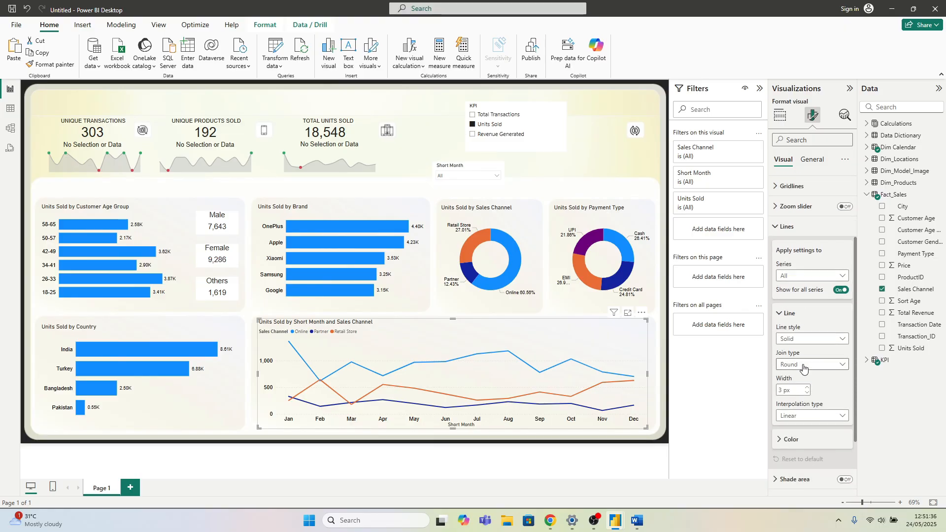
click(796, 339)
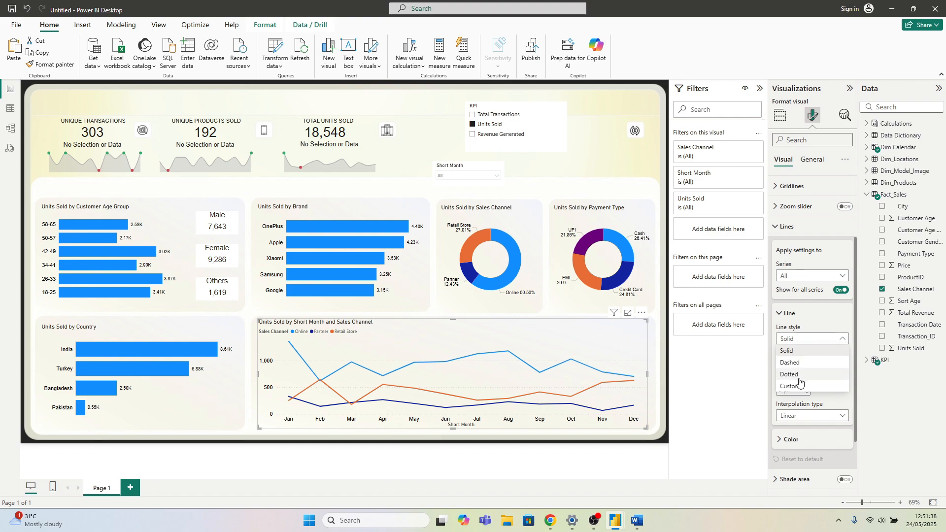
click(797, 339)
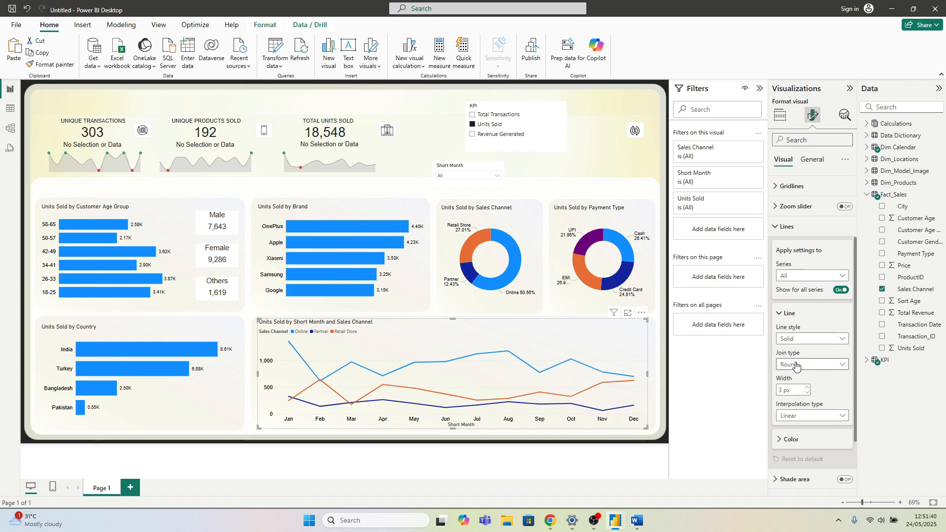
click(793, 416)
click(791, 439)
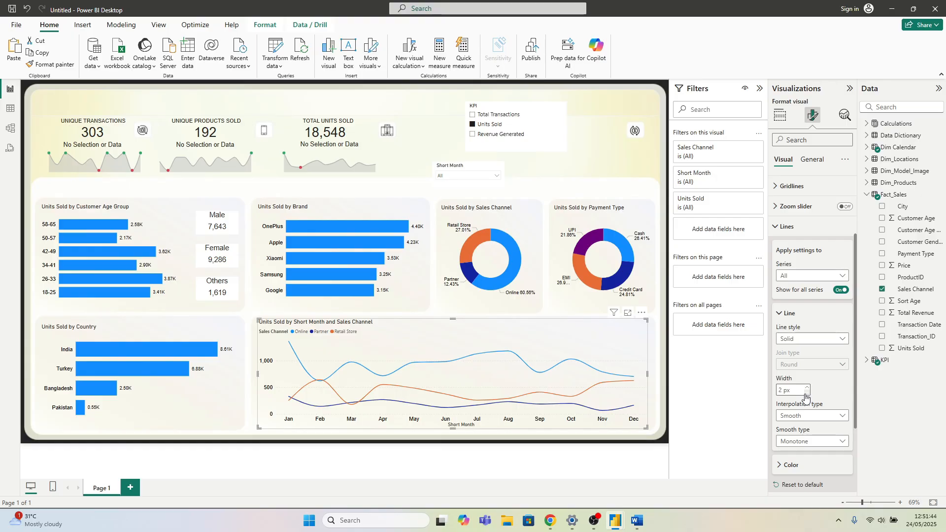
click(787, 227)
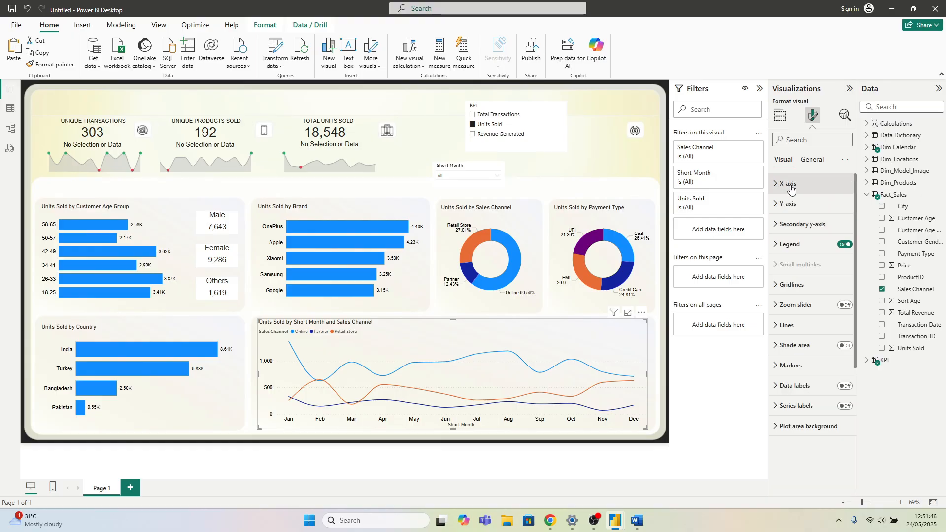
Step: Turn off the line chart's X-axis title and its horizontal gridlines
click(787, 183)
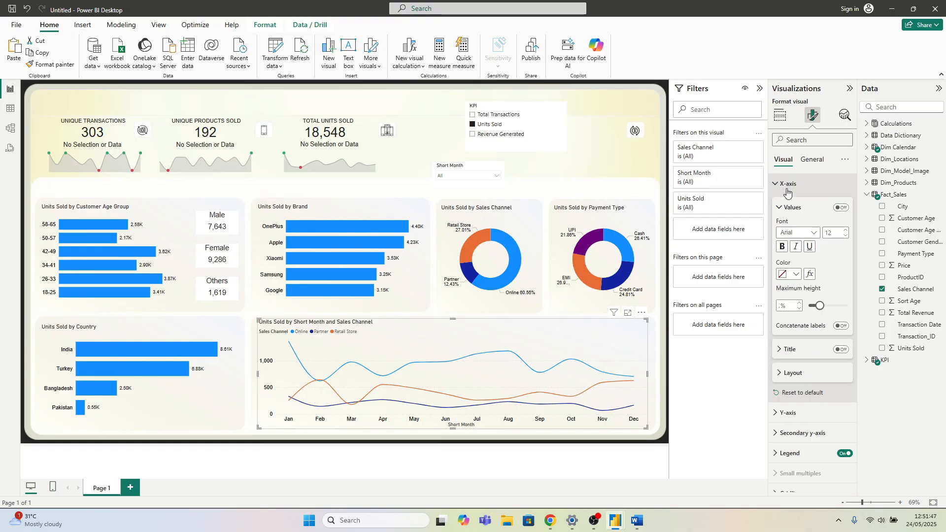
click(837, 352)
click(786, 183)
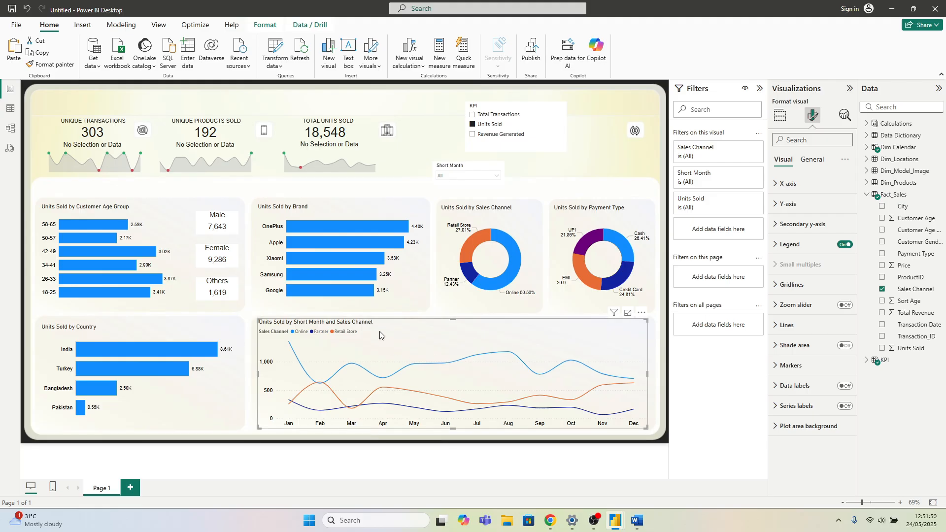
click(803, 285)
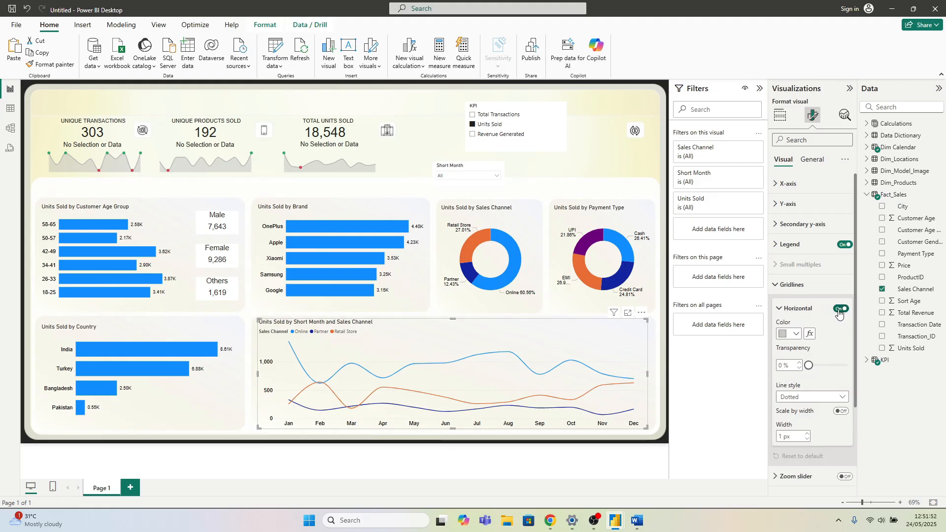
click(792, 285)
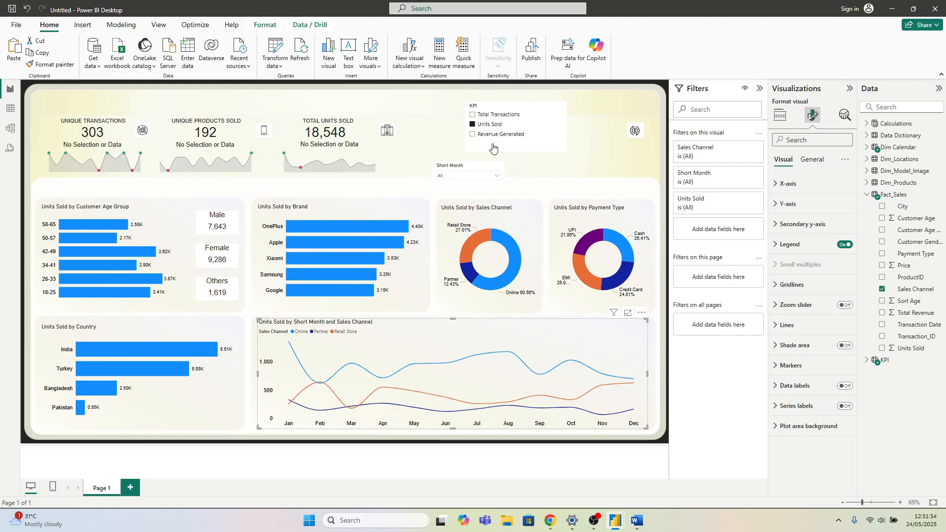
click(608, 152)
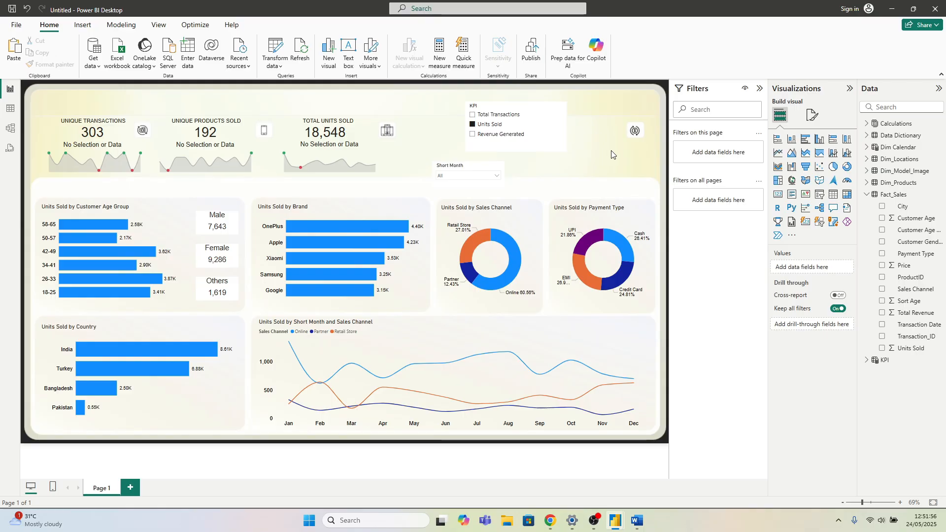
Step: Change the KPI slicer's style to Dropdown and shrink the slicer to fit its collapsed list
click(532, 110)
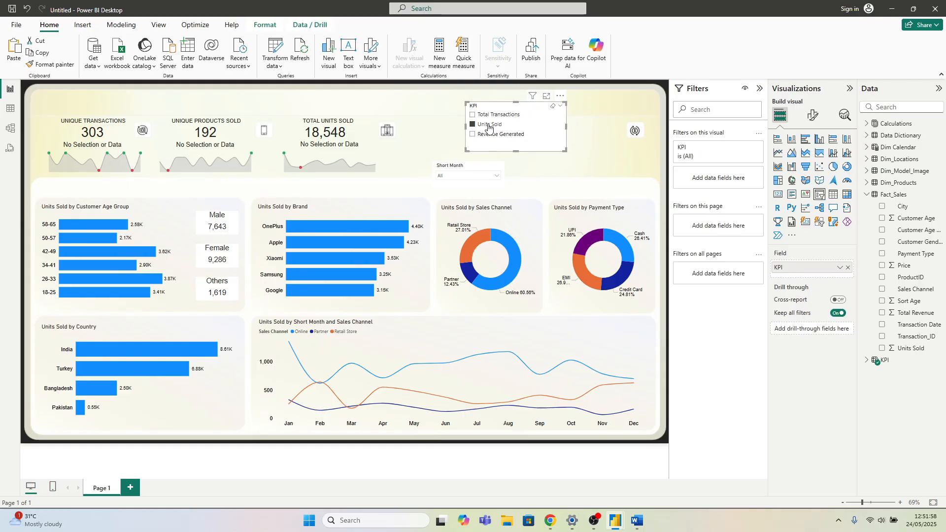
click(813, 115)
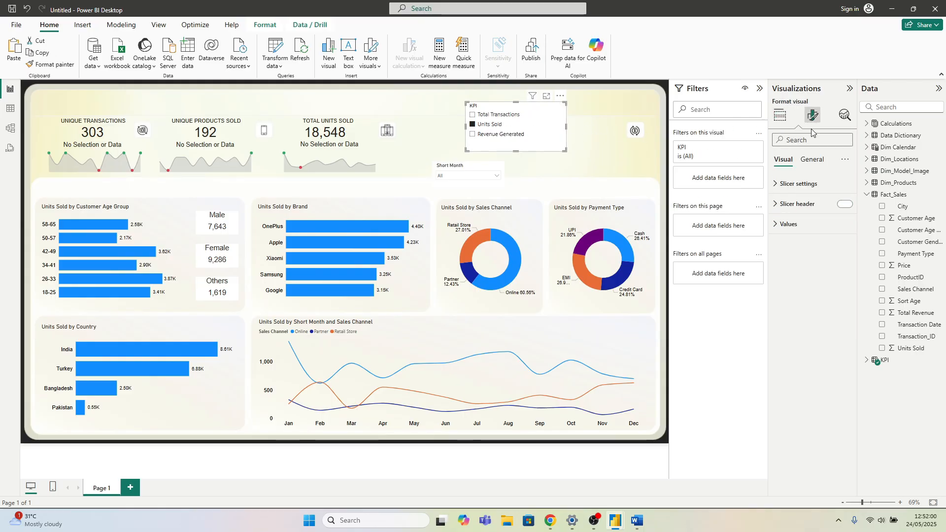
click(798, 184)
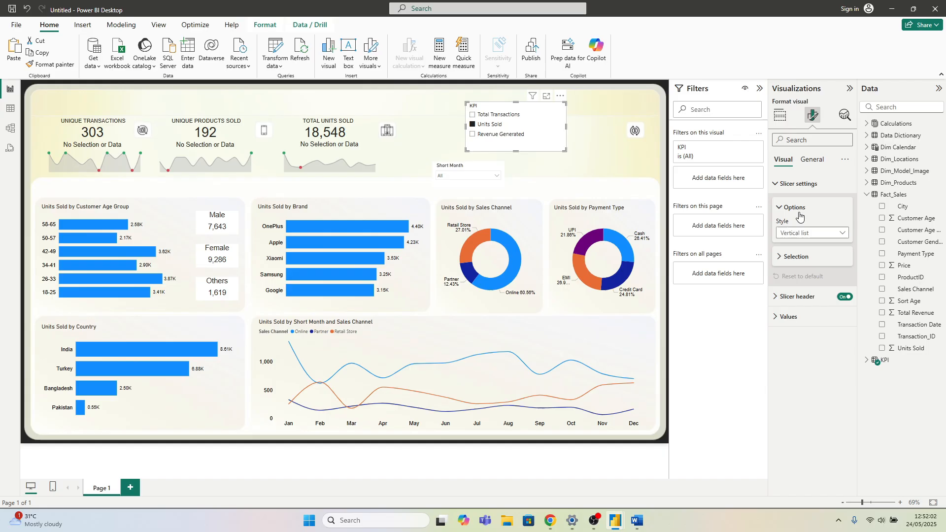
click(803, 238)
click(801, 268)
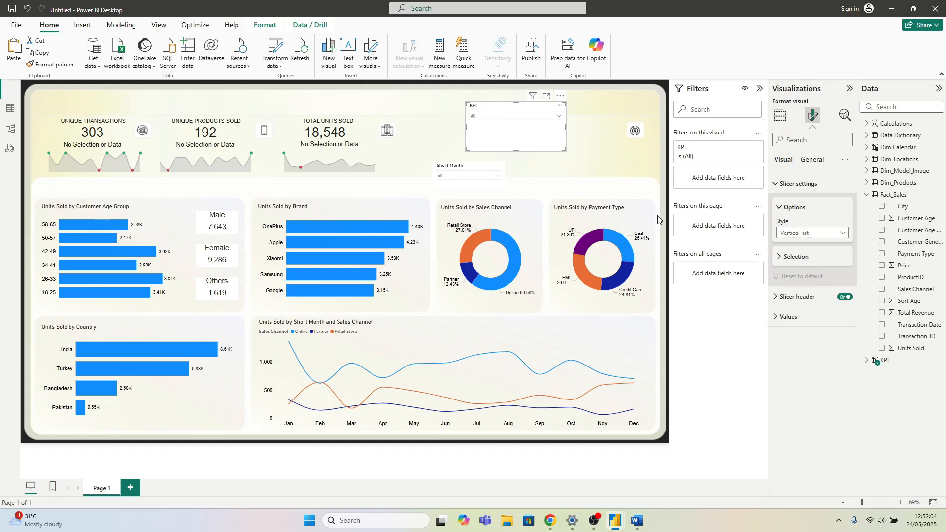
drag(562, 150, 536, 125)
Step: Choose Units Sold in the KPI dropdown slicer and close its list
click(501, 119)
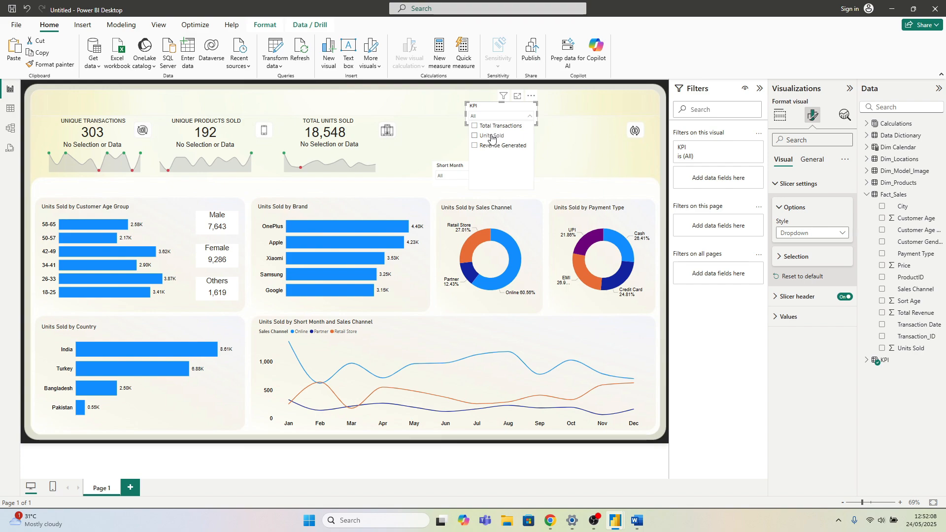
click(490, 136)
click(532, 140)
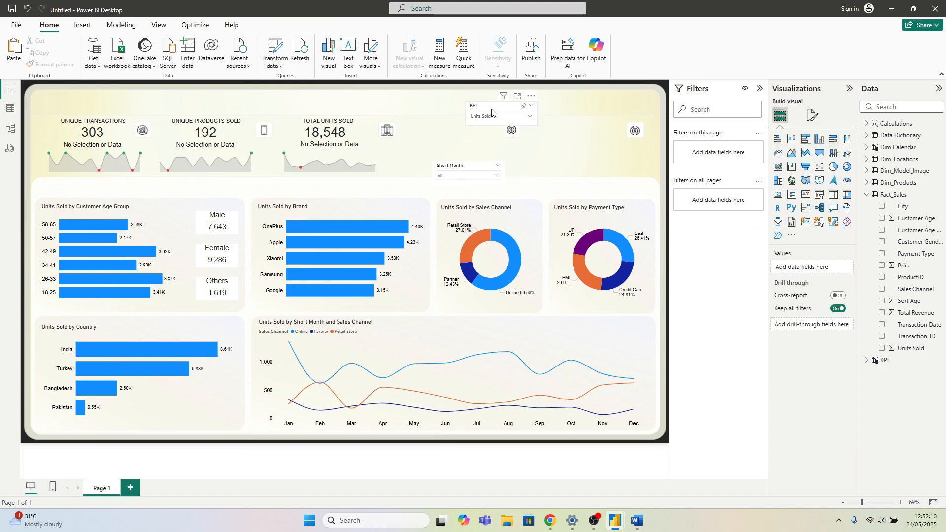
Step: Turn on Single select for the KPI slicer
click(491, 115)
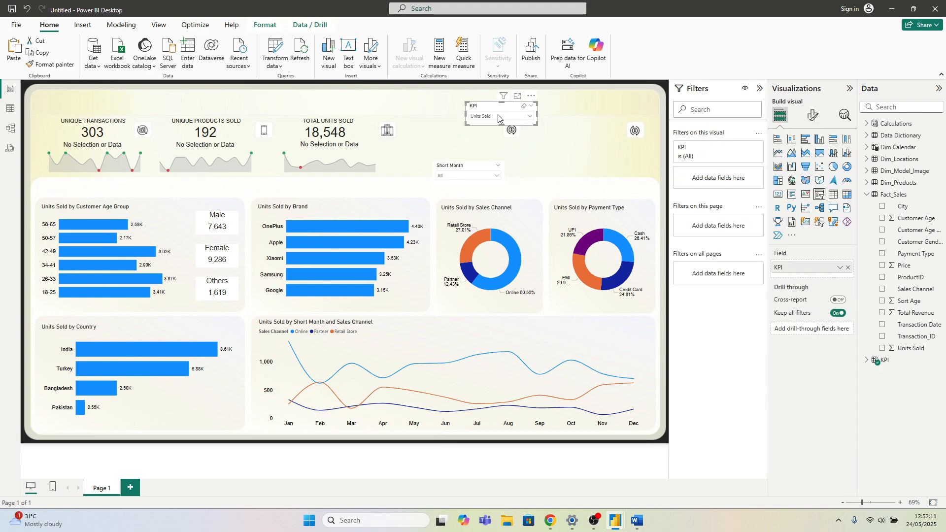
click(813, 115)
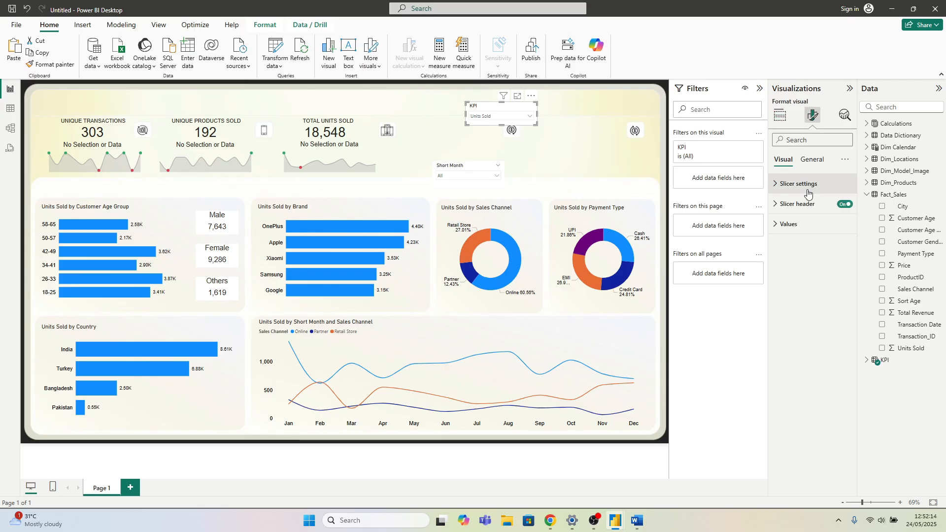
click(797, 186)
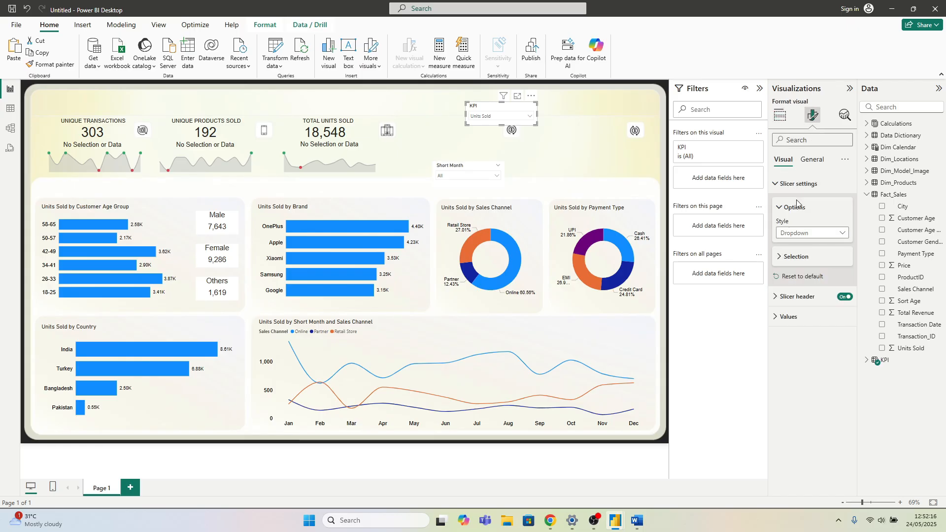
click(796, 257)
click(839, 271)
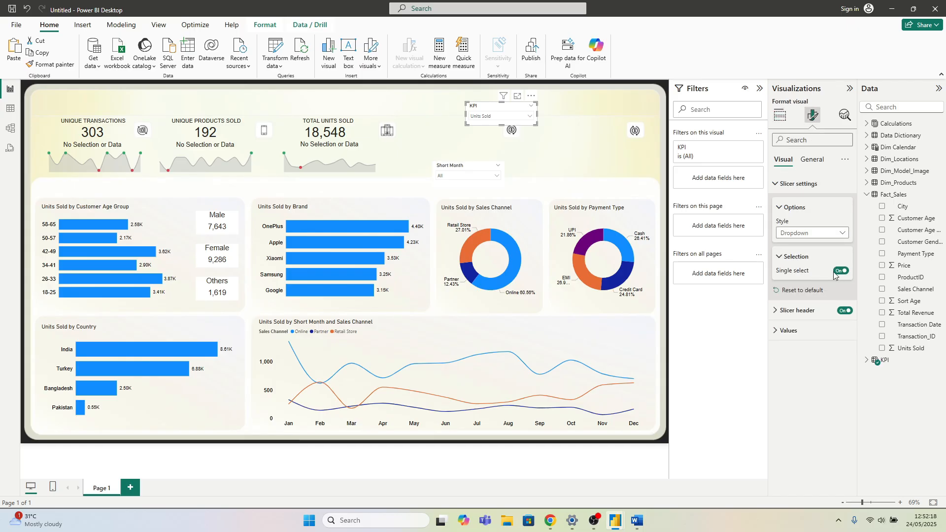
Step: Try Total Transactions in the KPI slicer and leave Revenue Generated selected
click(480, 117)
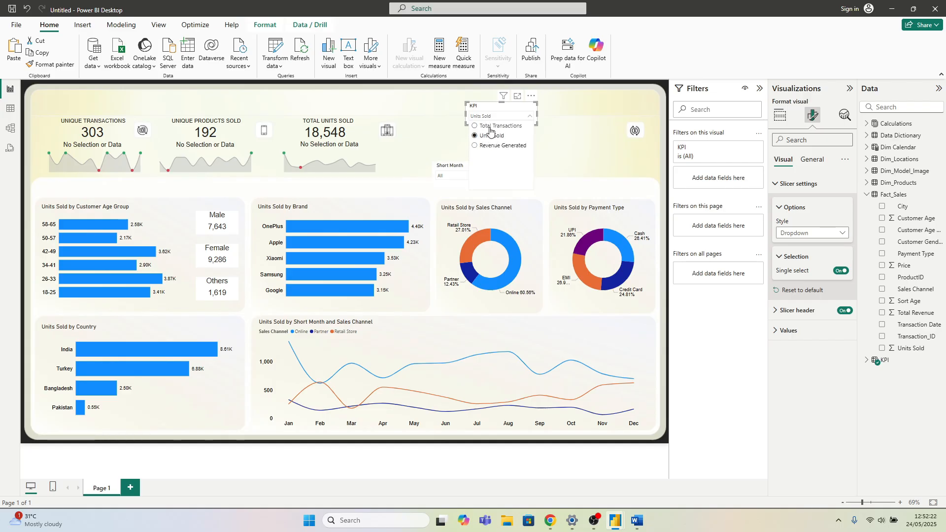
click(491, 126)
click(488, 118)
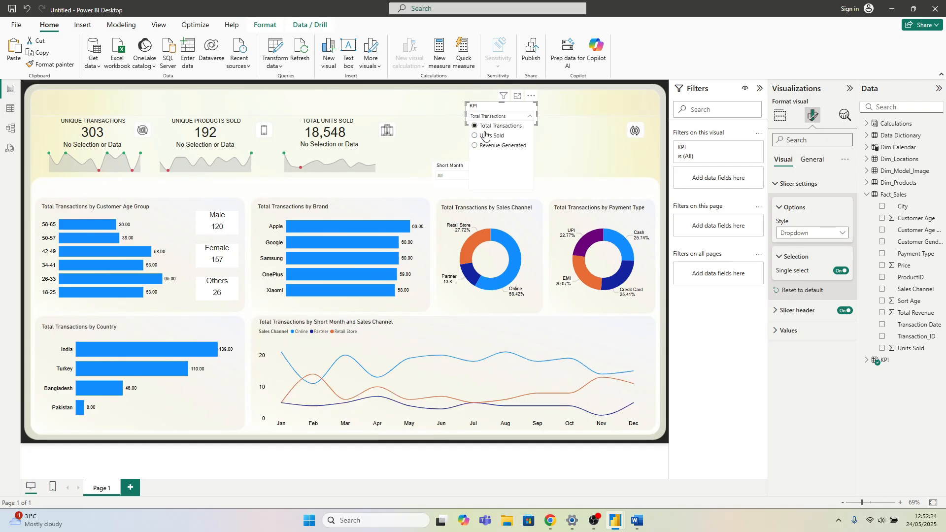
click(502, 145)
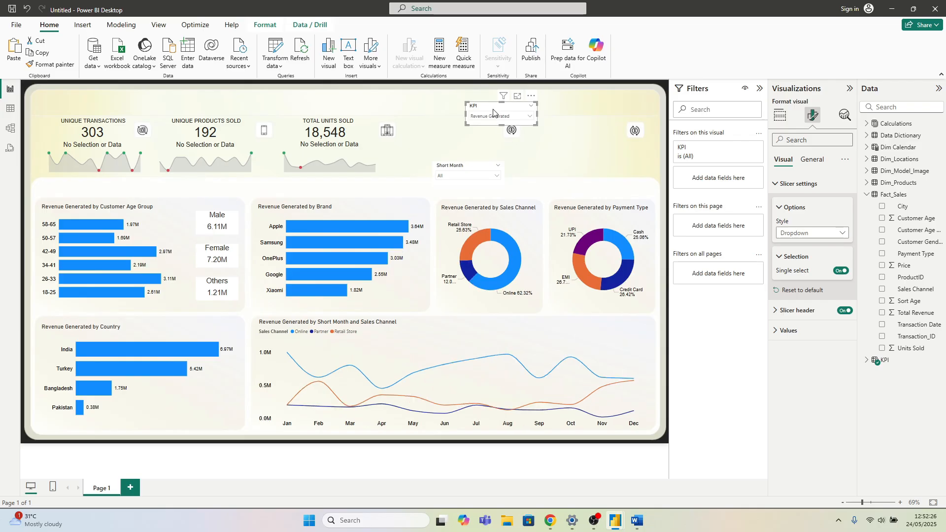
Step: Move the KPI and Short Month slicers side by side into the strip between the cards and the charts
drag(483, 111, 177, 185)
drag(455, 165, 262, 193)
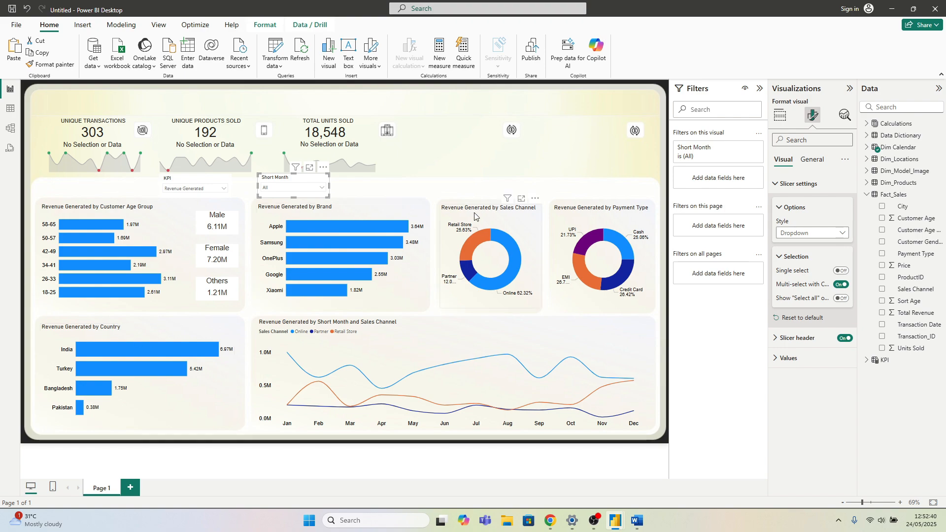
Step: Rename the line chart's X-axis field to Month for this visual
click(418, 328)
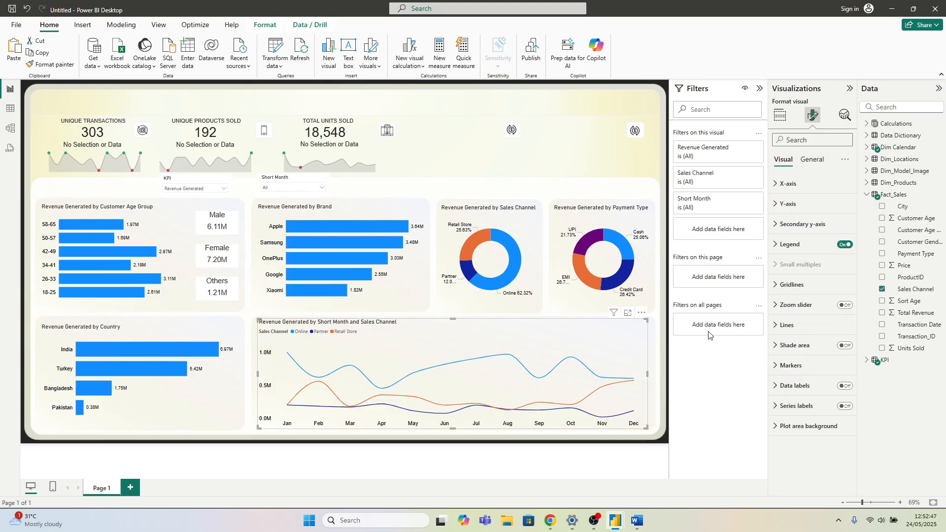
click(781, 116)
double_click(792, 273)
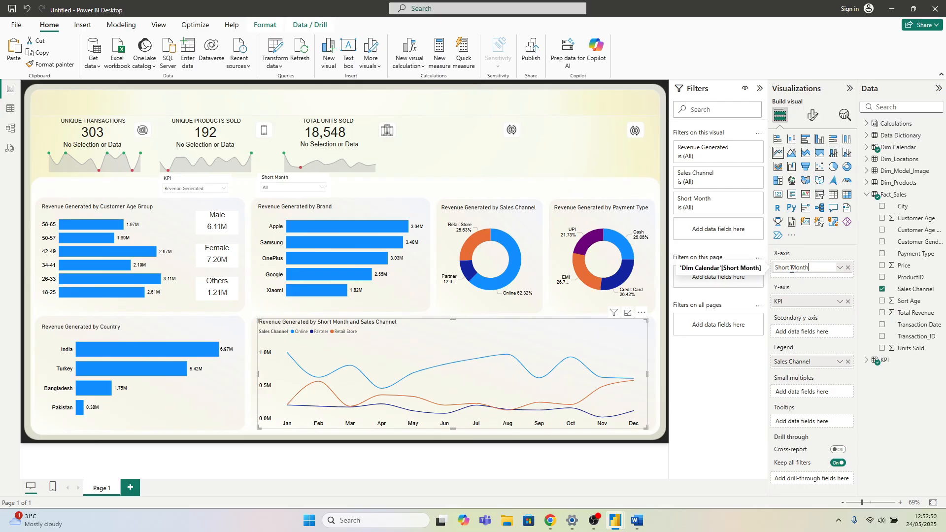
text(\)
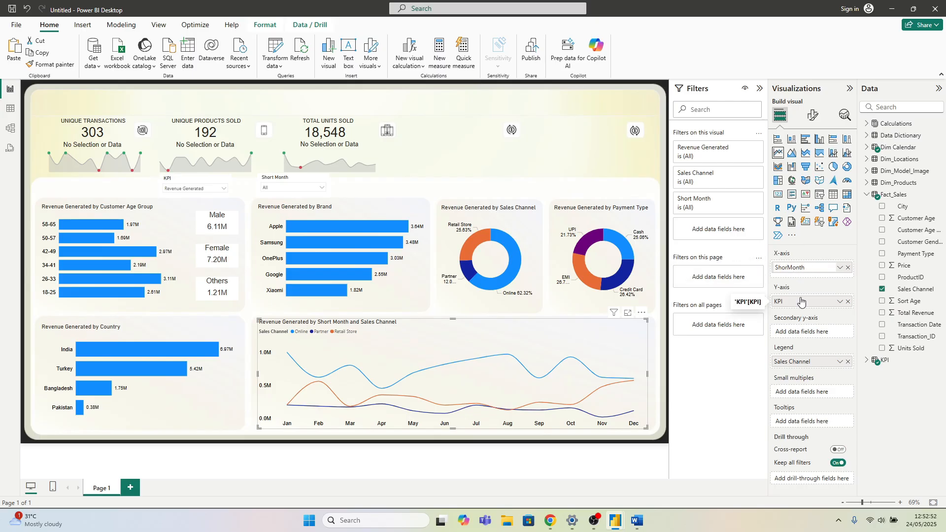
key(Return)
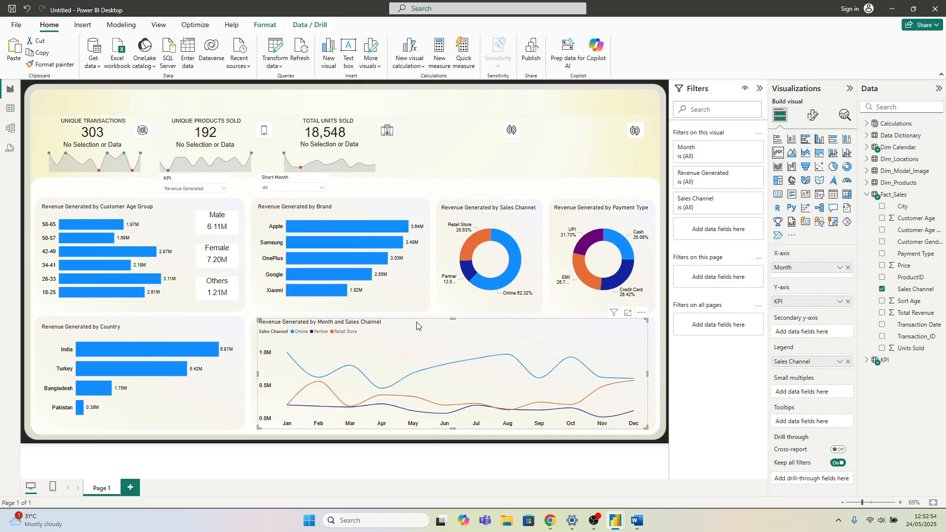
Step: Nudge the Short Month slicer closer to the KPI slicer and stop it from filtering the monthly line chart
click(451, 167)
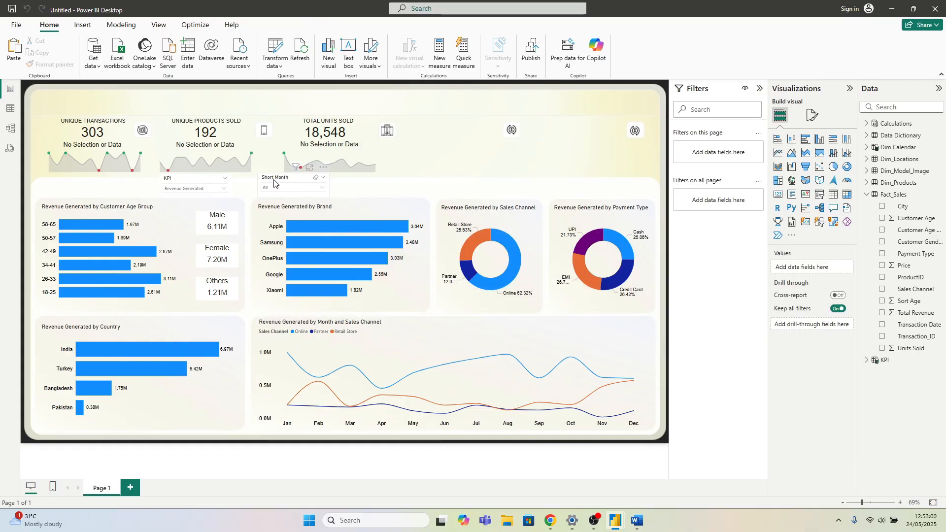
drag(274, 183, 267, 181)
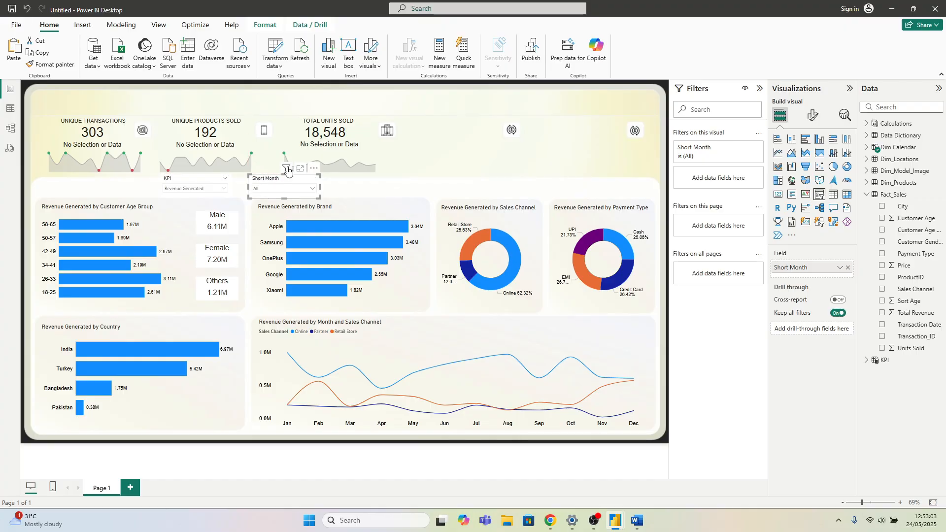
click(264, 26)
click(19, 52)
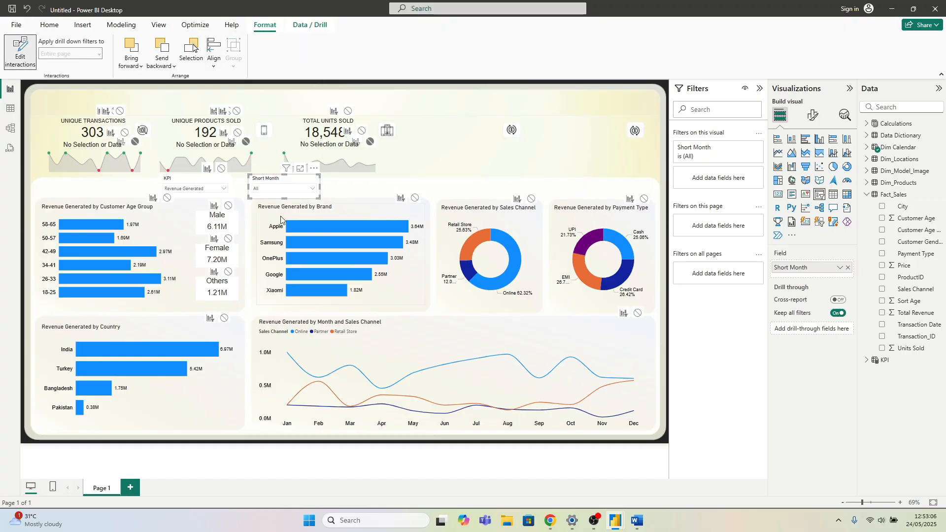
click(638, 314)
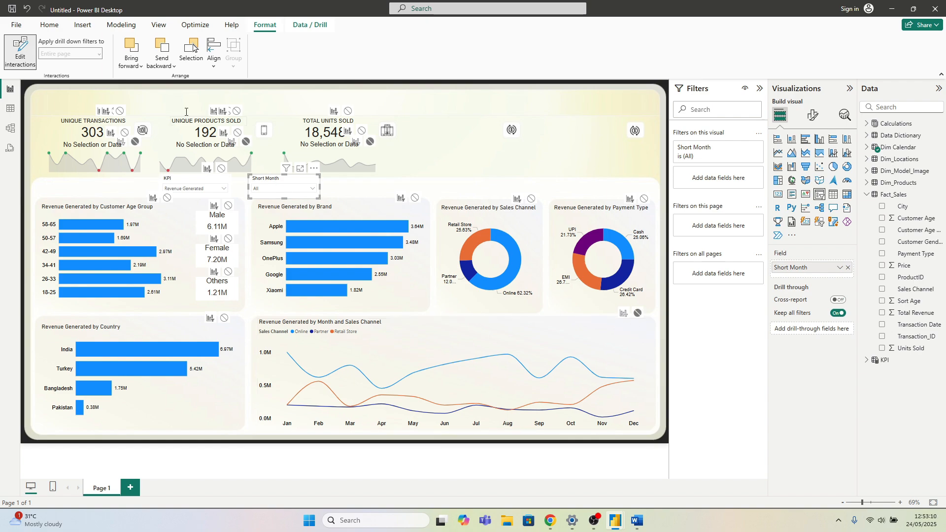
click(20, 52)
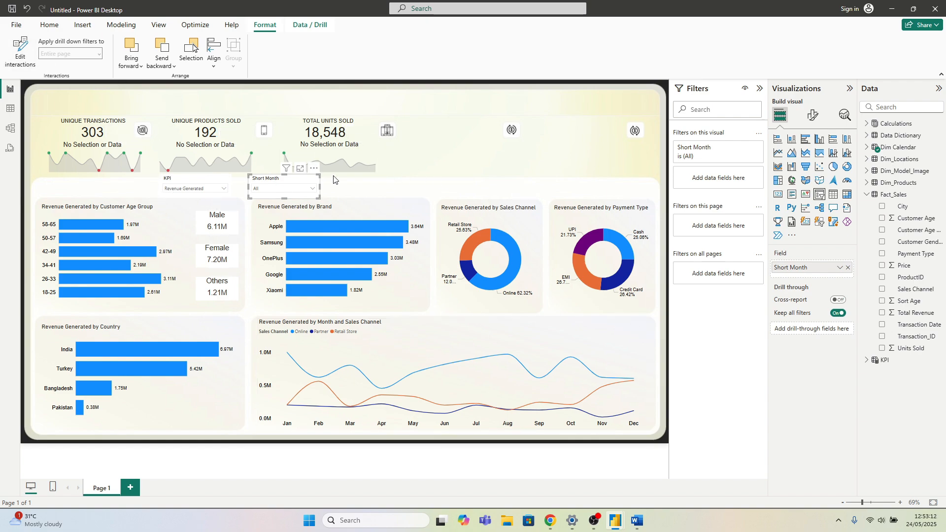
Step: Shift the KPI and Short Month slicers so they sit side by side above the age group chart
mouse_move(290, 182)
mouse_down()
mouse_move(271, 179)
mouse_move(285, 181)
mouse_up()
click(347, 184)
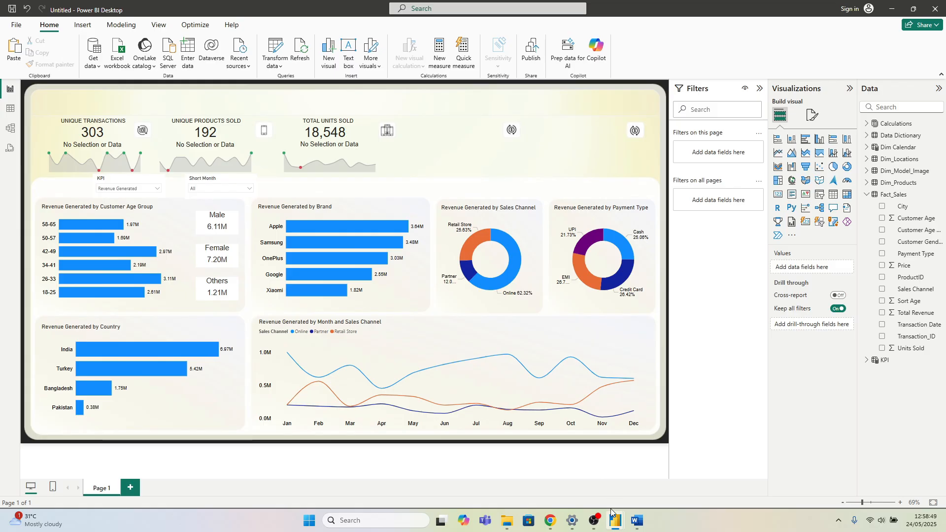
Step: Switch to the Phone Sales report and copy the bar colour hex #EEDFA2 from its customer age group chart
mouse_move(613, 518)
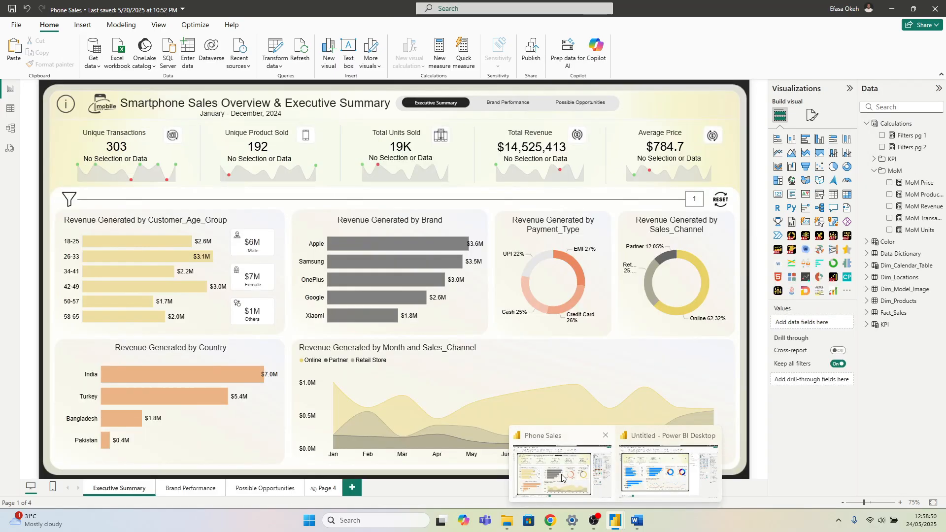
click(561, 475)
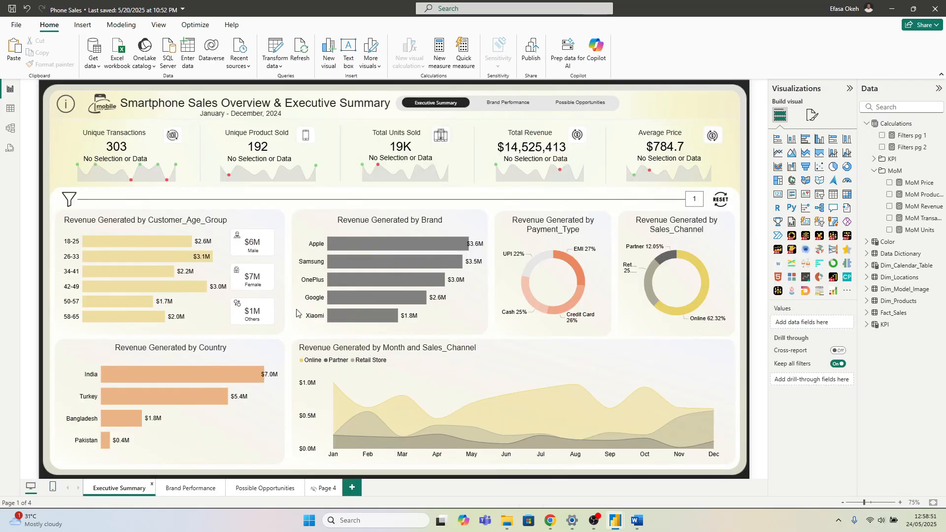
click(183, 237)
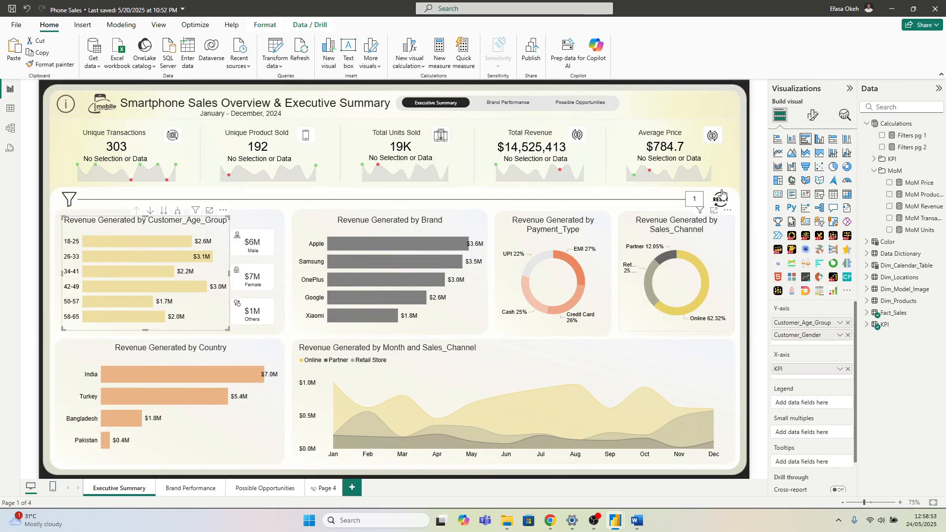
click(810, 117)
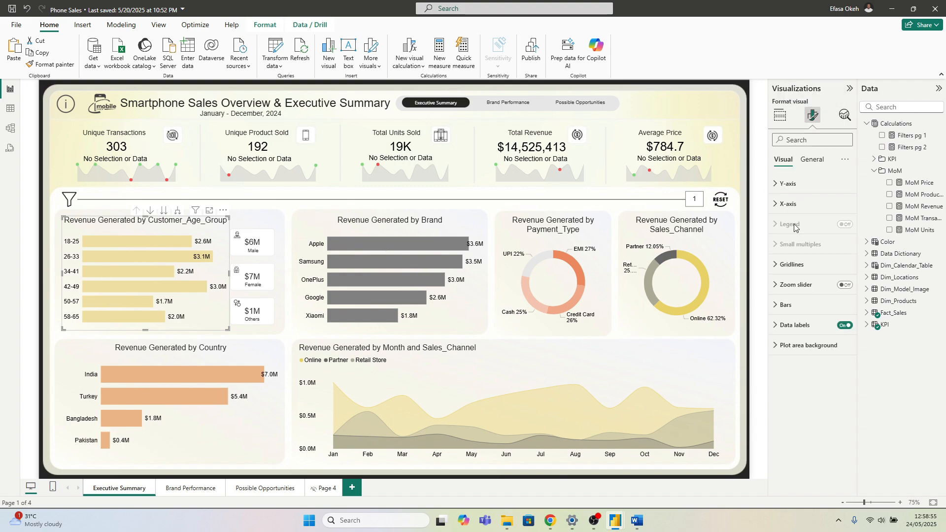
click(786, 305)
click(796, 403)
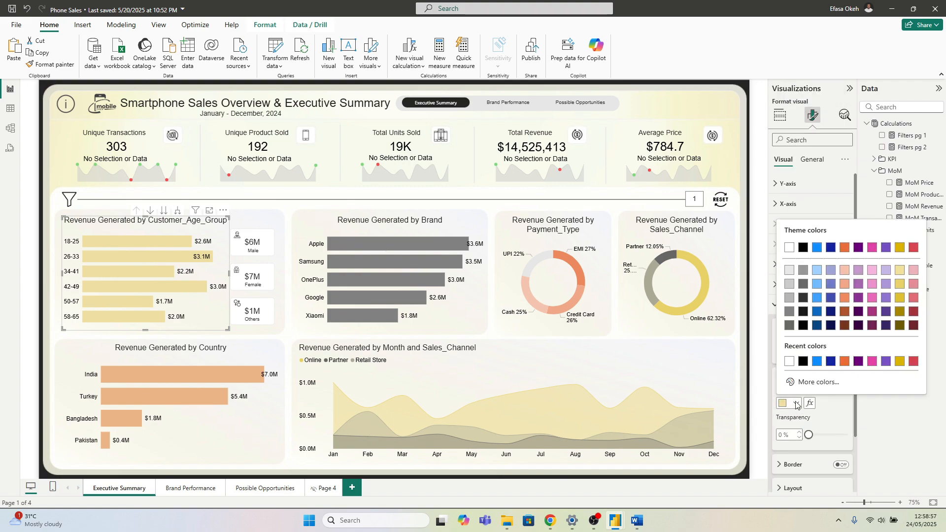
click(815, 388)
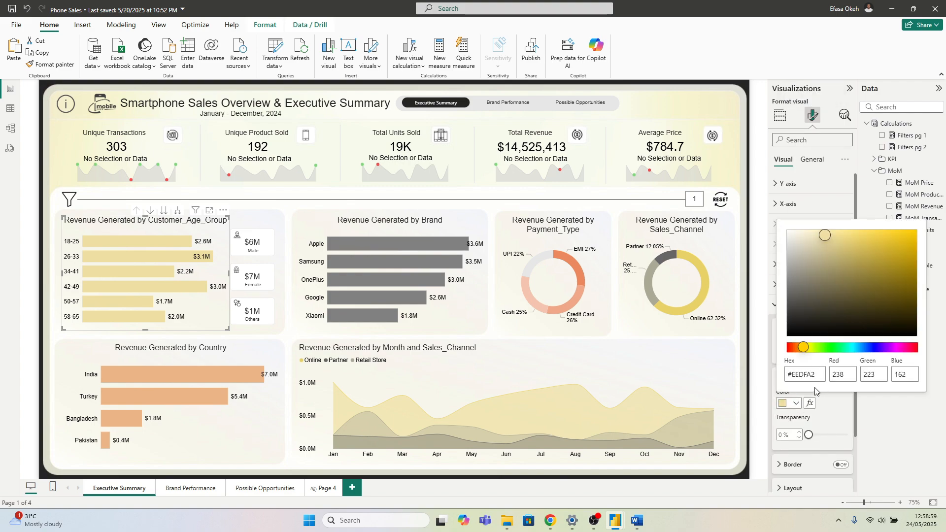
click(788, 374)
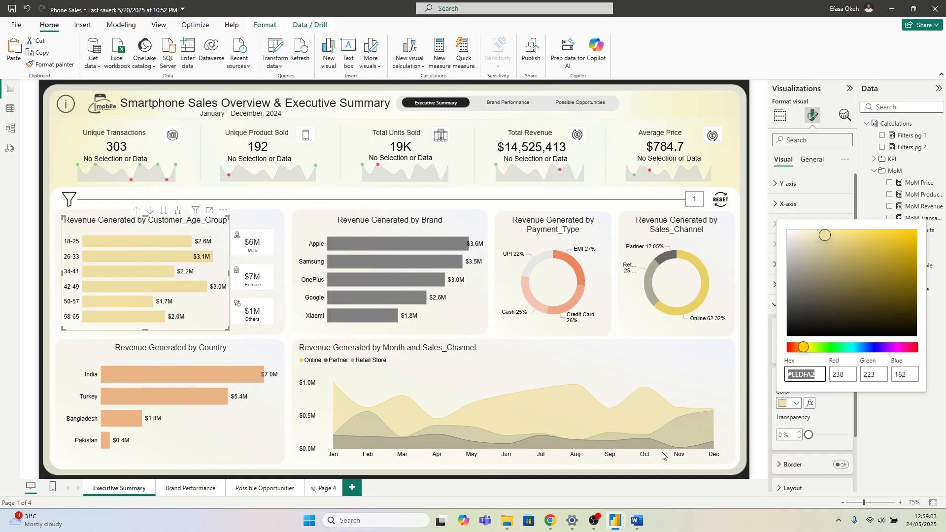
Step: Switch back to the Untitled report and set the customer age group chart's bar colour to #EEDFA2
mouse_move(624, 513)
click(643, 481)
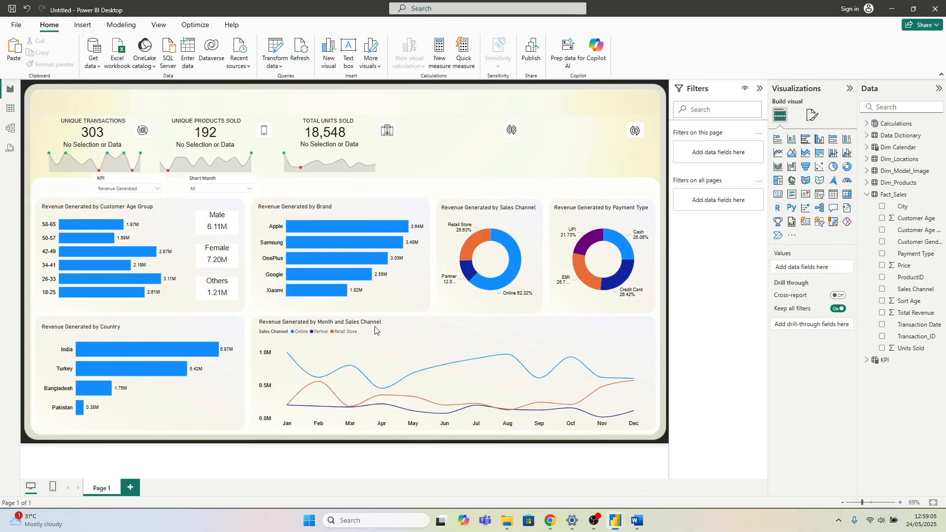
click(155, 226)
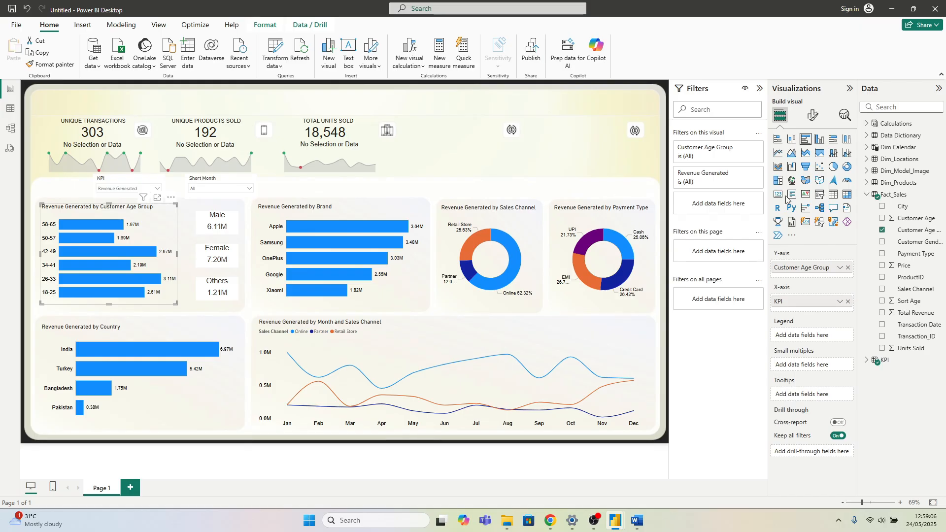
click(812, 114)
click(787, 304)
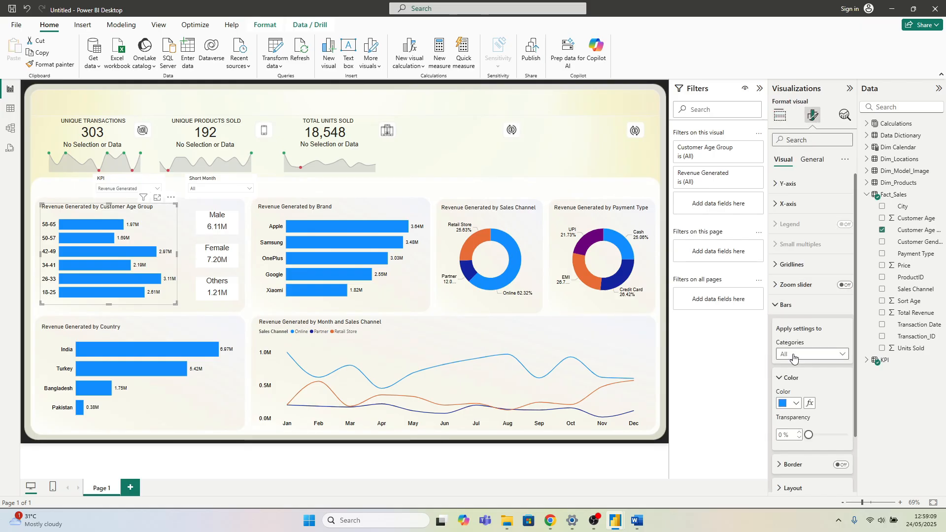
click(788, 403)
click(806, 383)
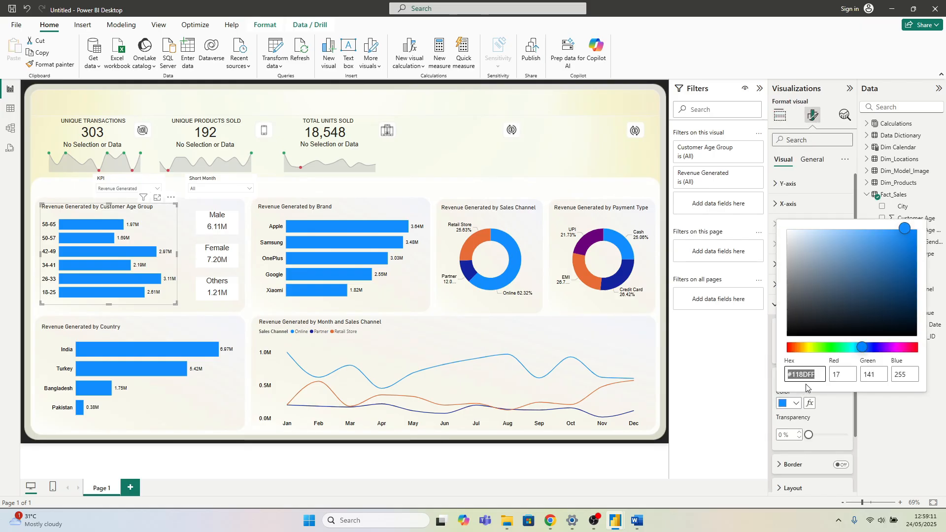
key(ctrl+v)
click(193, 336)
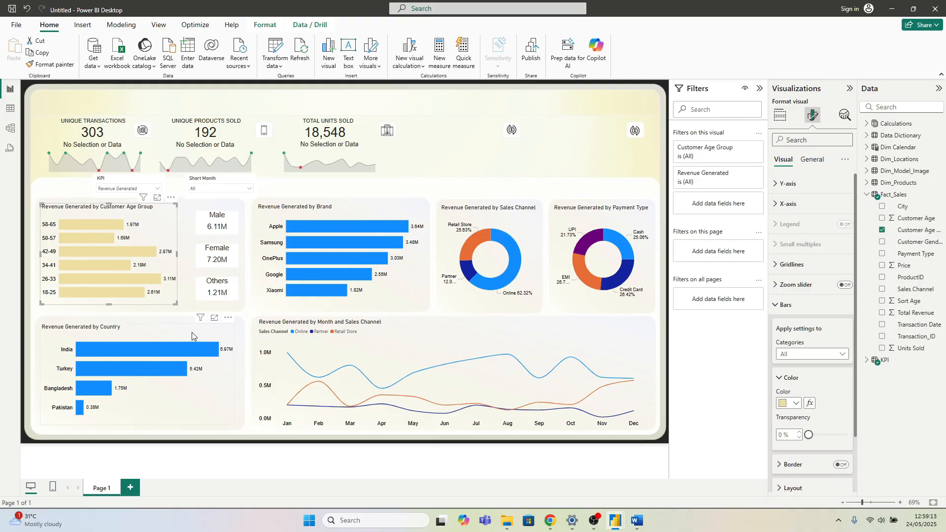
Step: Copy the country chart's bar colour hex #ECB485 from the Phone Sales report and return to the Untitled report's selected country chart
click(193, 336)
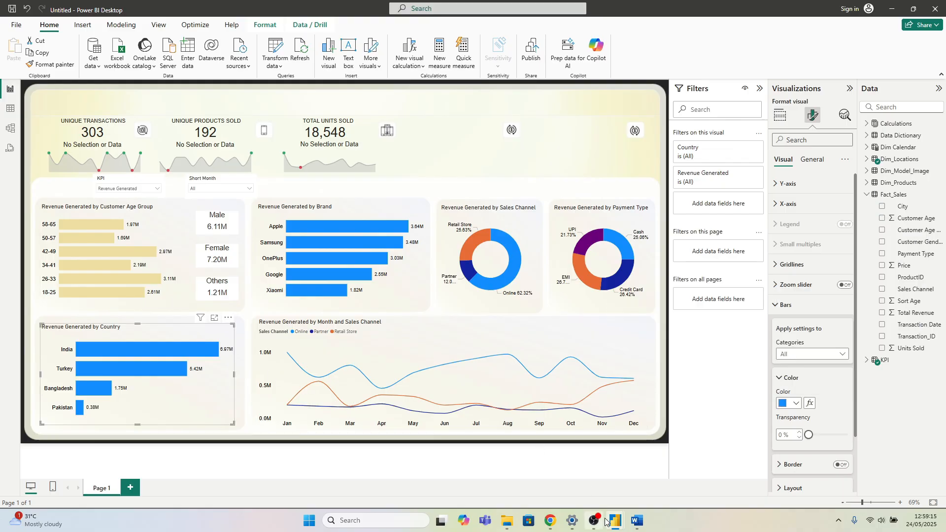
mouse_move(605, 521)
click(562, 493)
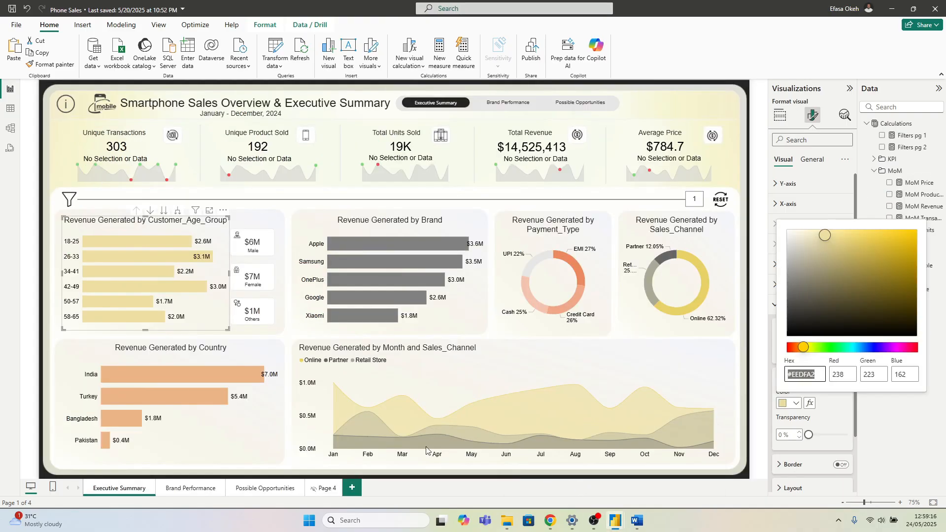
click(250, 420)
click(253, 417)
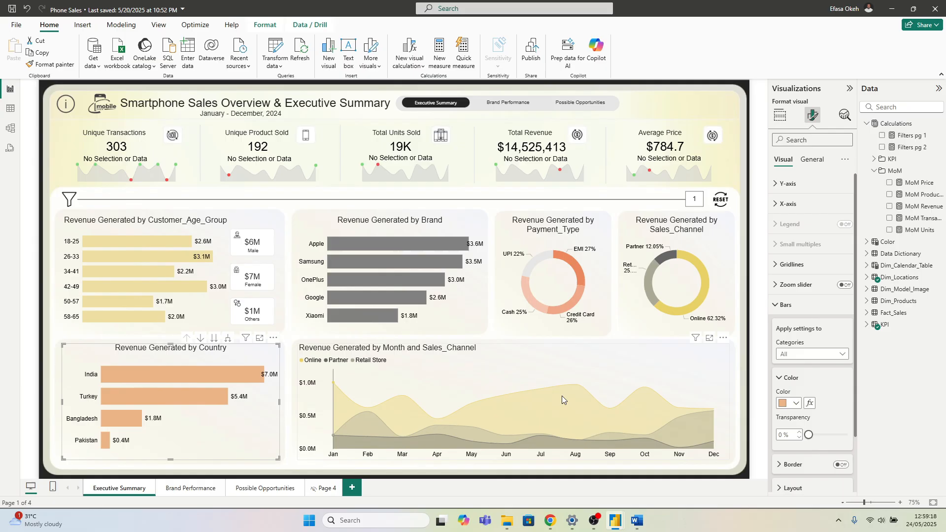
click(794, 403)
click(804, 387)
key(ctrl+c)
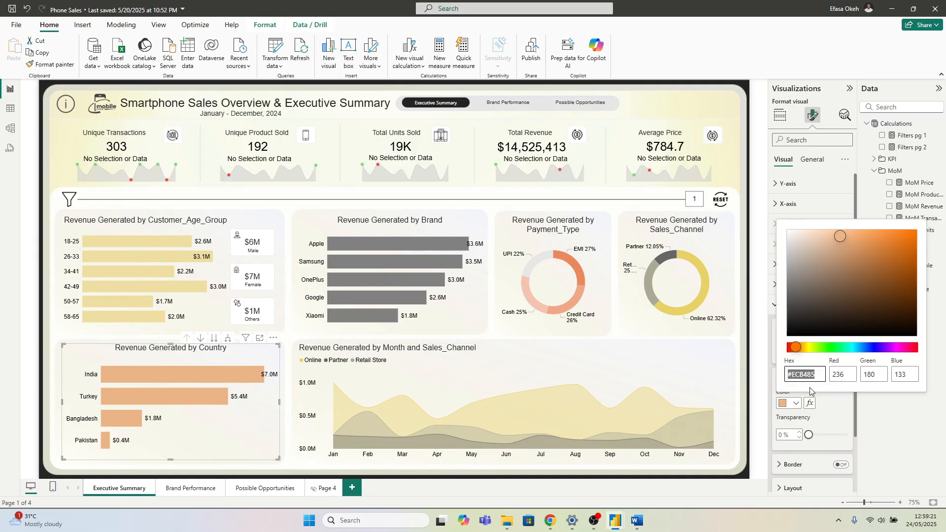
click(821, 375)
drag(823, 375, 792, 375)
click(637, 471)
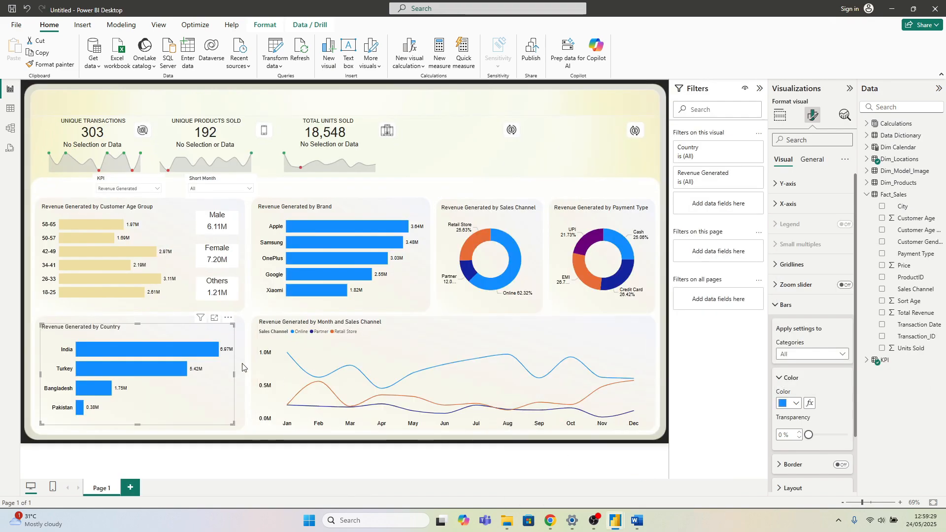
Step: Set the country chart's bar colour to the copied hex #ECB485
click(791, 402)
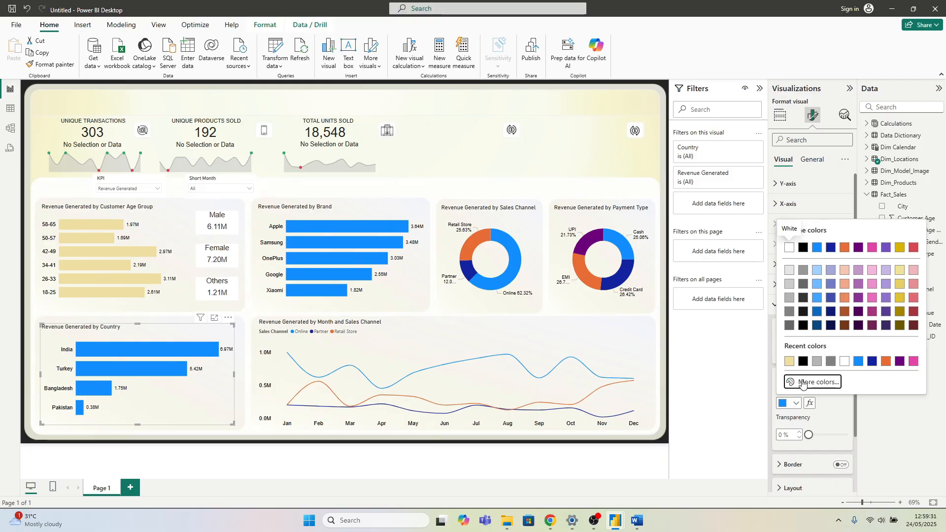
click(801, 384)
key(ctrl+v)
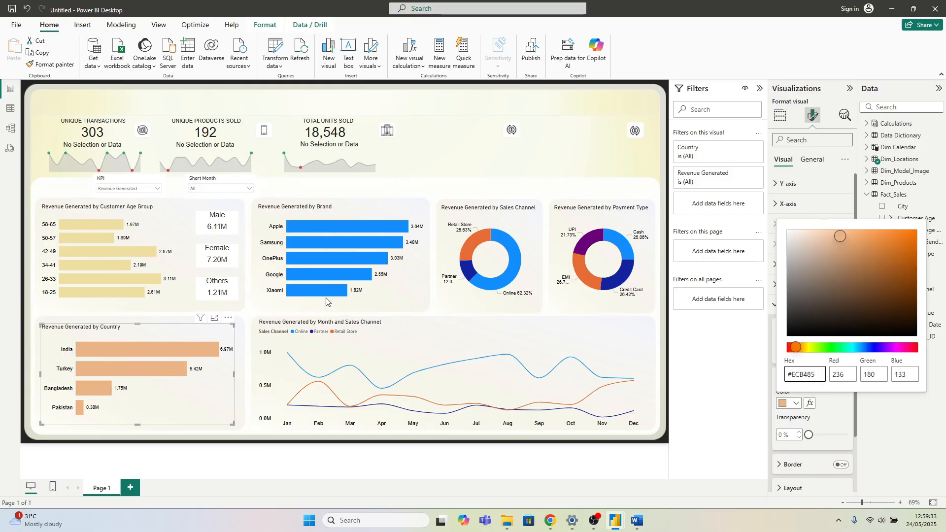
Step: Change the bar colour of the Revenue Generated by Brand chart to a dark grey theme shade
click(397, 279)
click(390, 281)
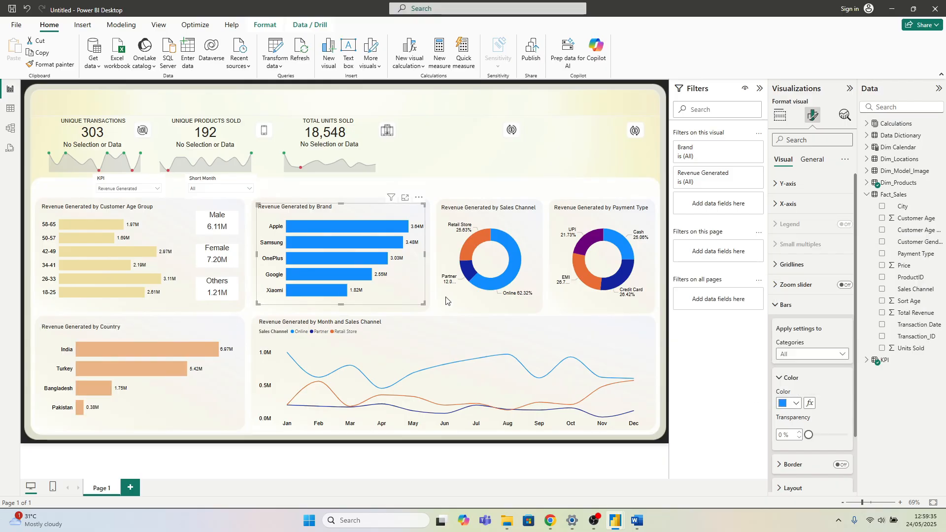
click(794, 402)
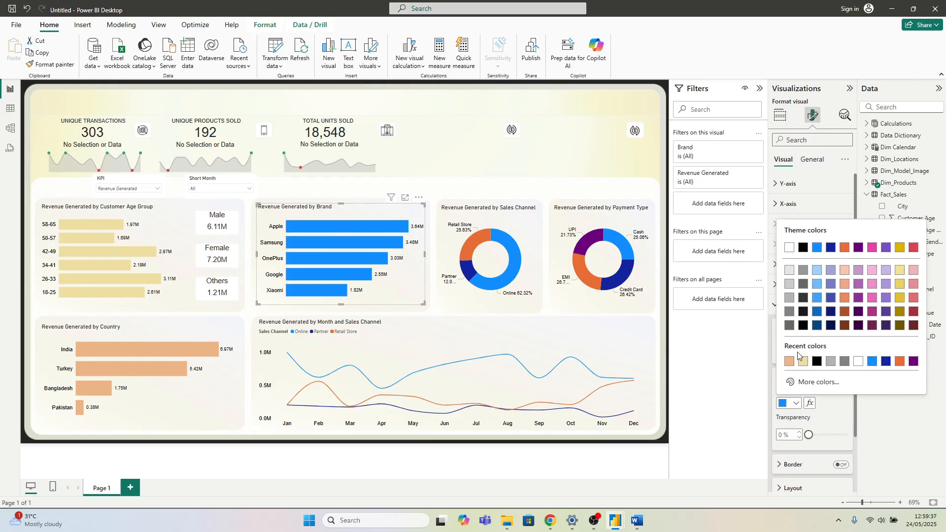
click(790, 312)
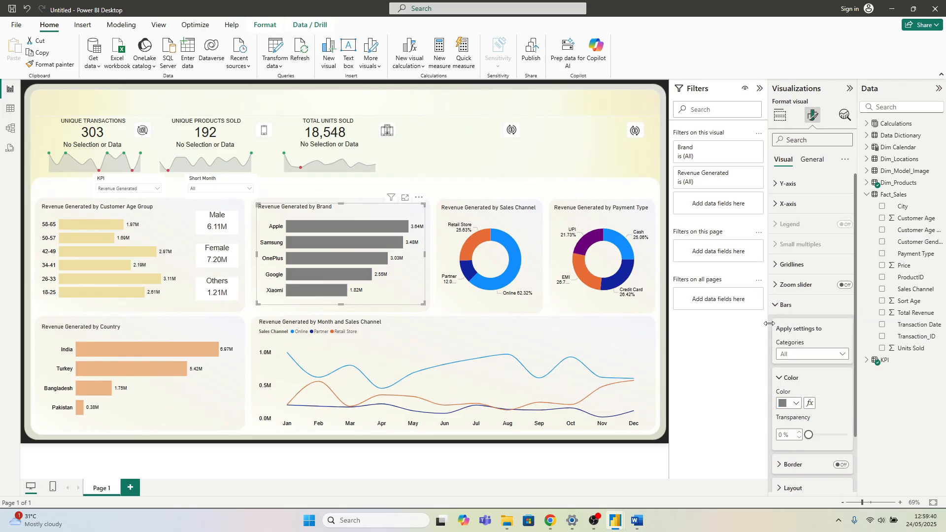
Step: Switch to the Phone Sales report and copy the EMI slice's colour hex #EB895F from its payment type donut chart
click(532, 264)
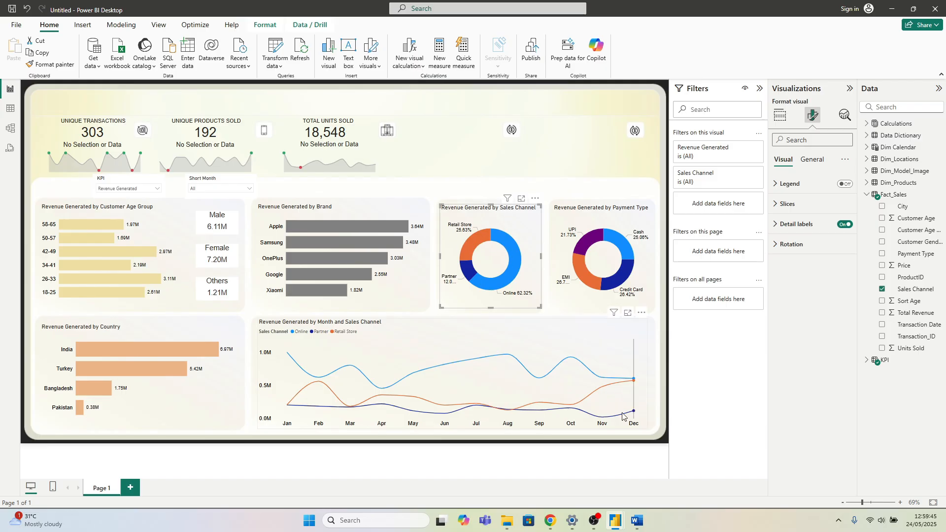
mouse_move(613, 522)
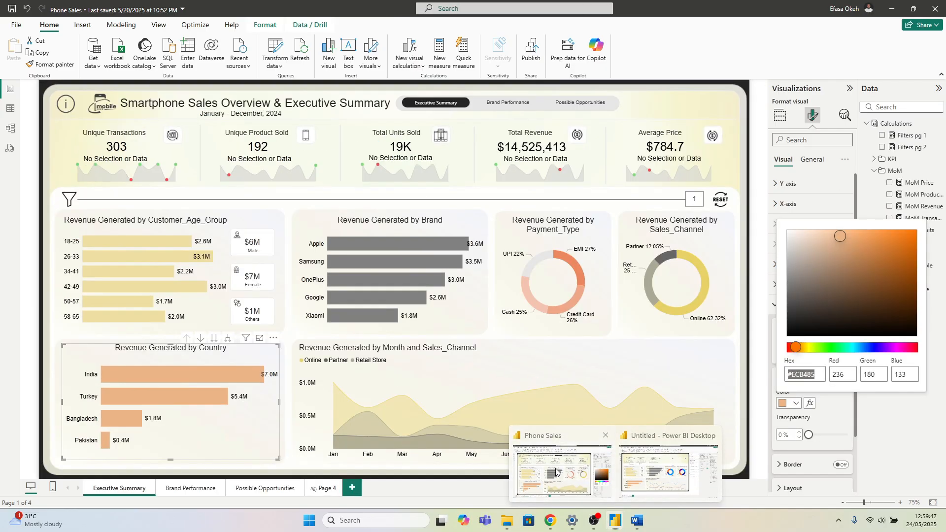
click(562, 472)
click(588, 266)
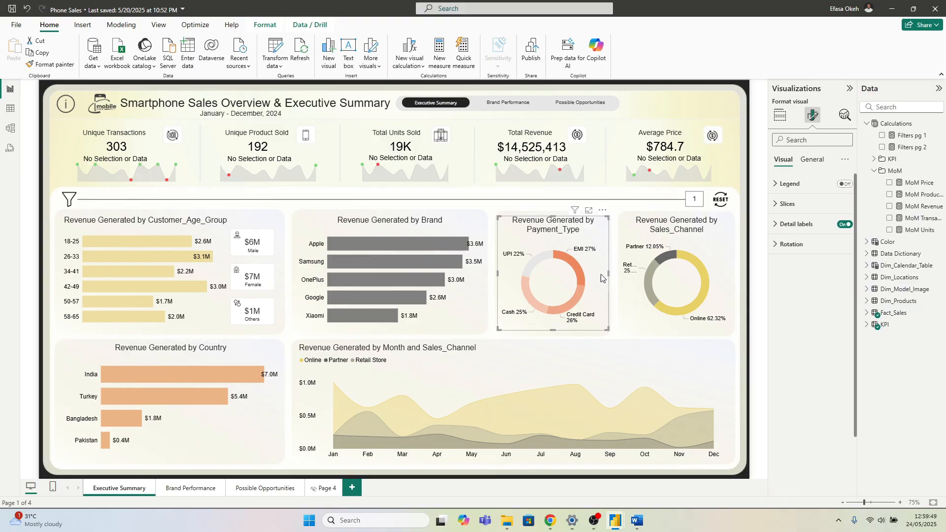
click(787, 203)
click(791, 227)
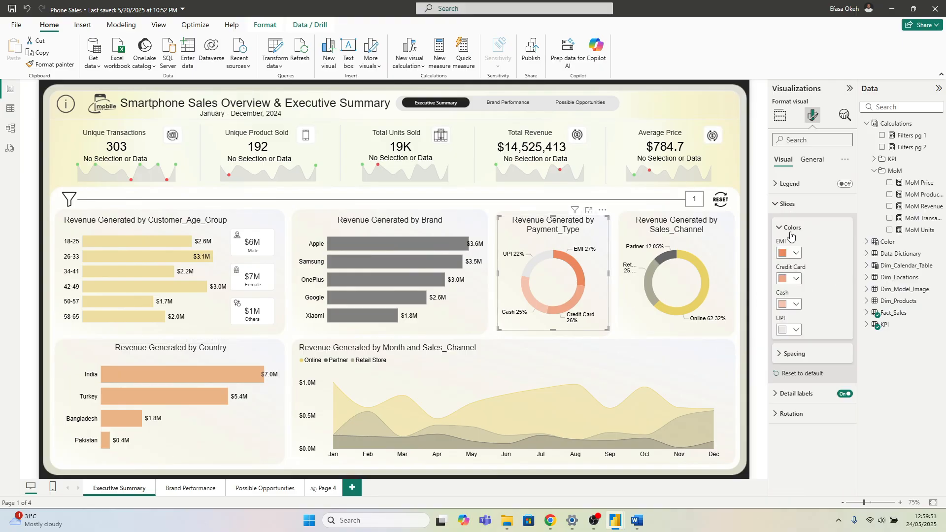
click(797, 254)
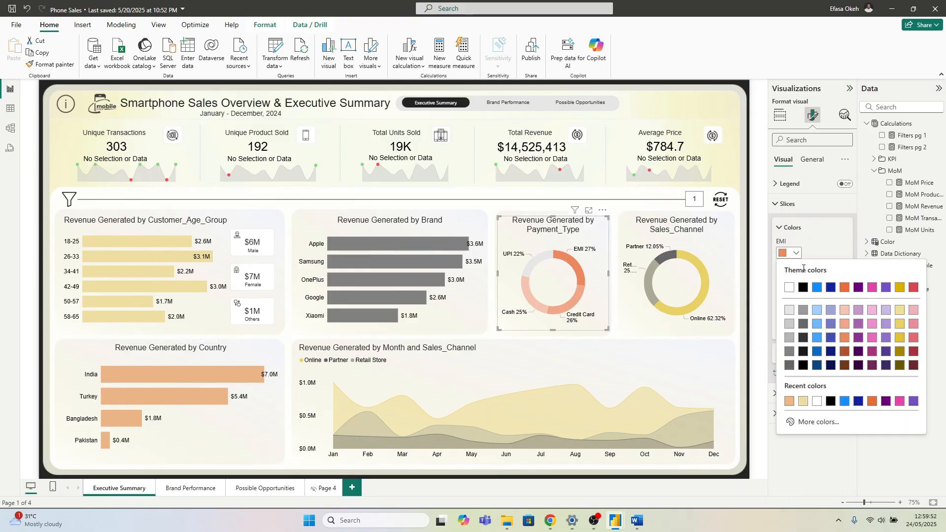
click(804, 422)
key(ctrl+c)
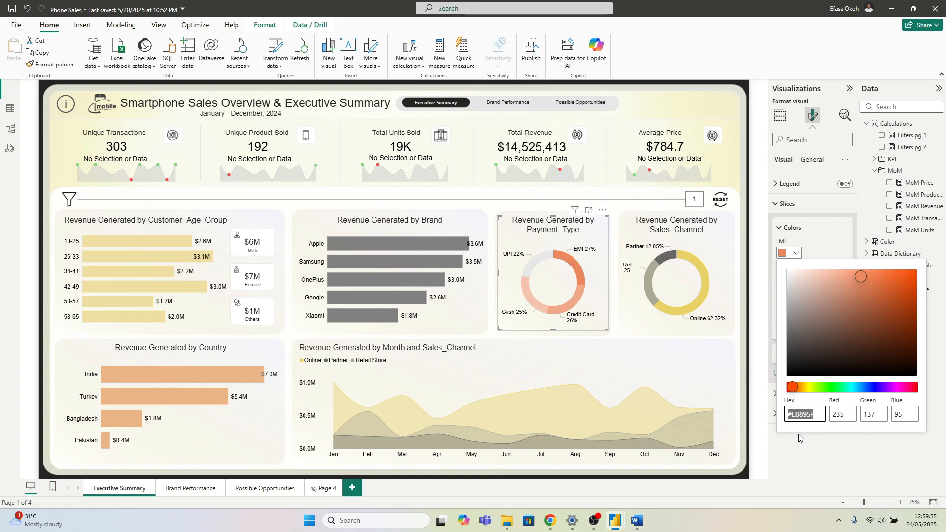
Step: Return to the Untitled report and set the payment type donut's EMI slice colour to #EB895F
mouse_move(617, 519)
click(640, 476)
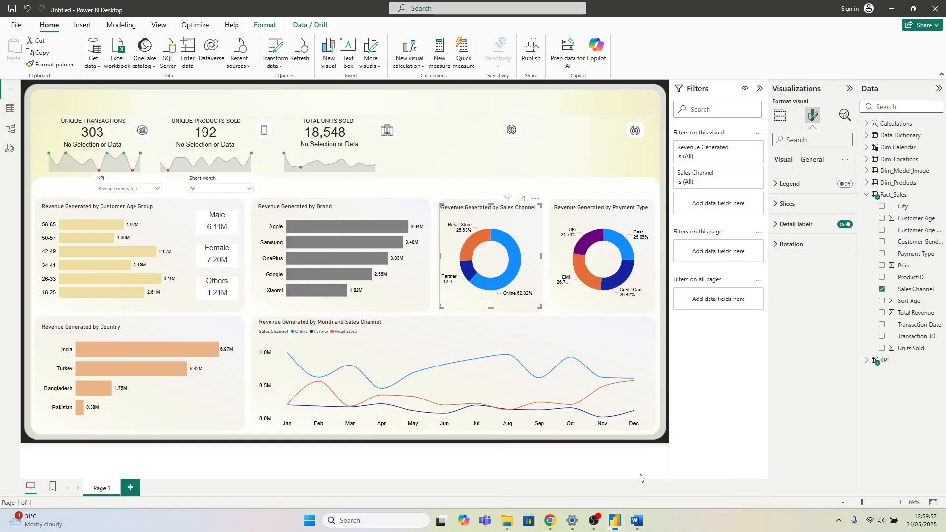
click(790, 204)
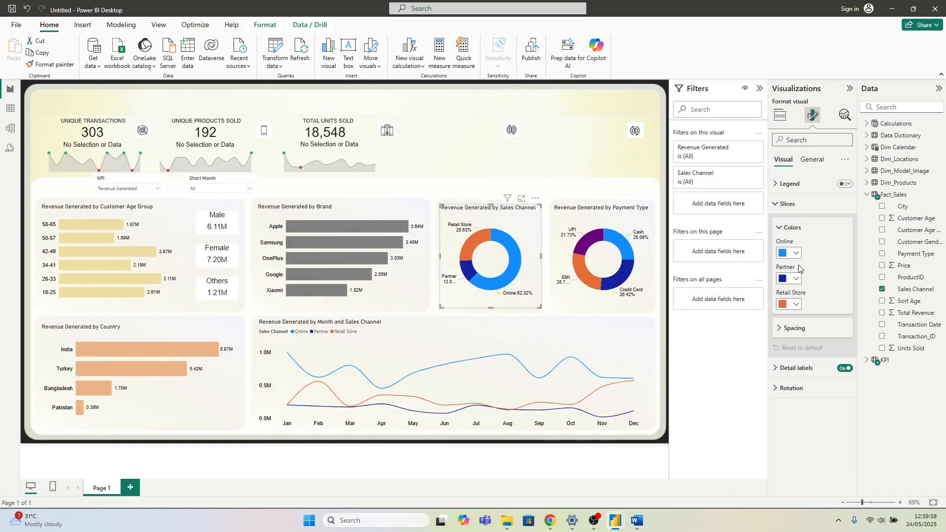
click(607, 224)
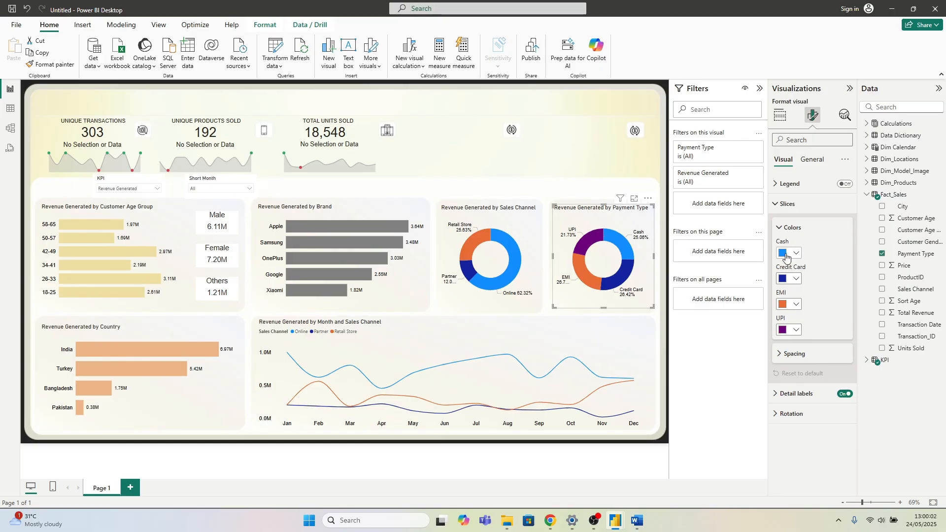
click(793, 304)
click(816, 472)
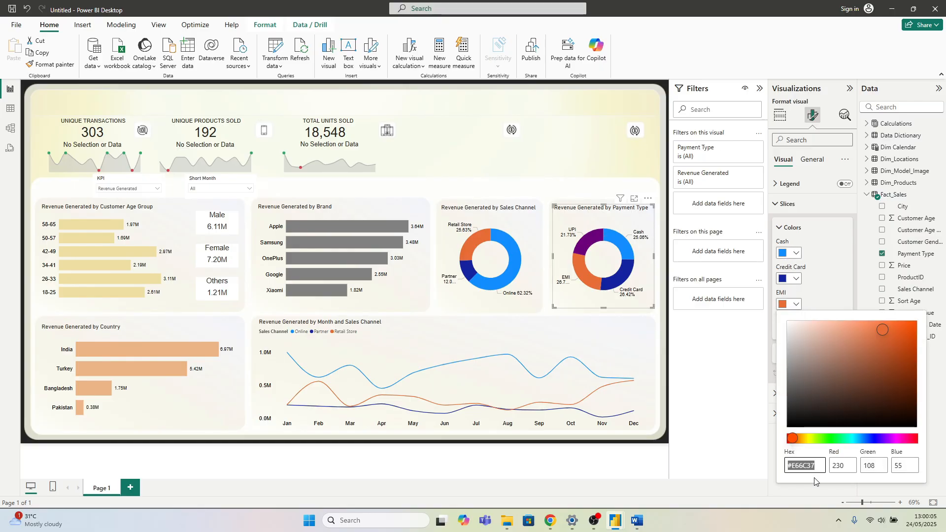
key(ctrl+v)
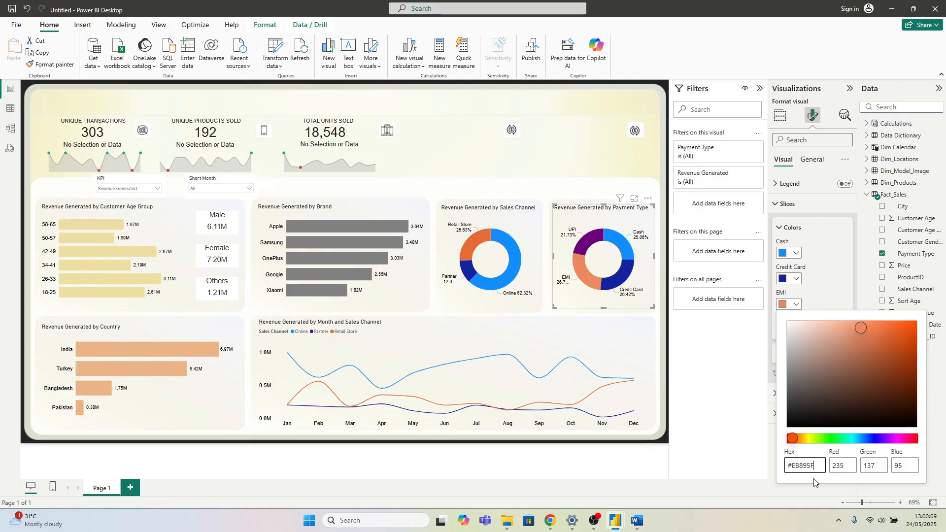
click(621, 315)
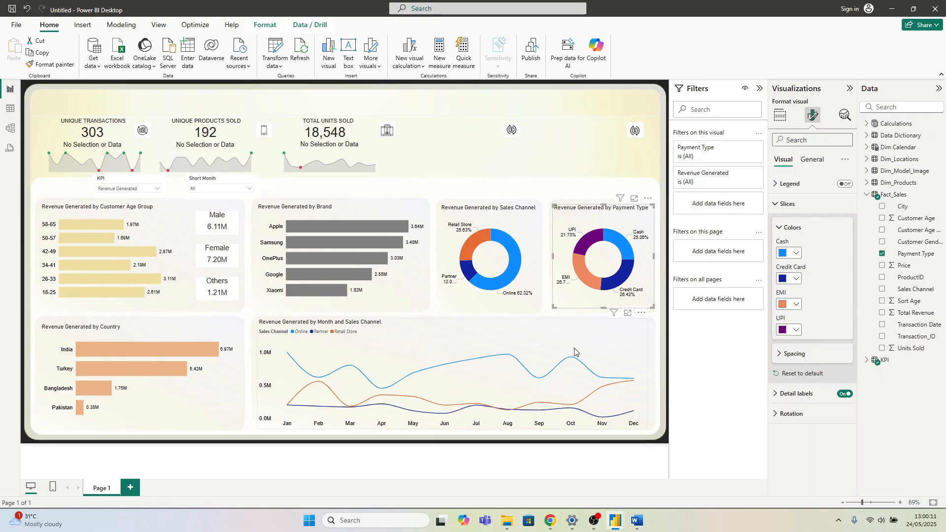
Step: Switch to the Phone Sales report and copy the Credit Card slice's colour hex #F0A787 from its payment type donut
mouse_move(616, 517)
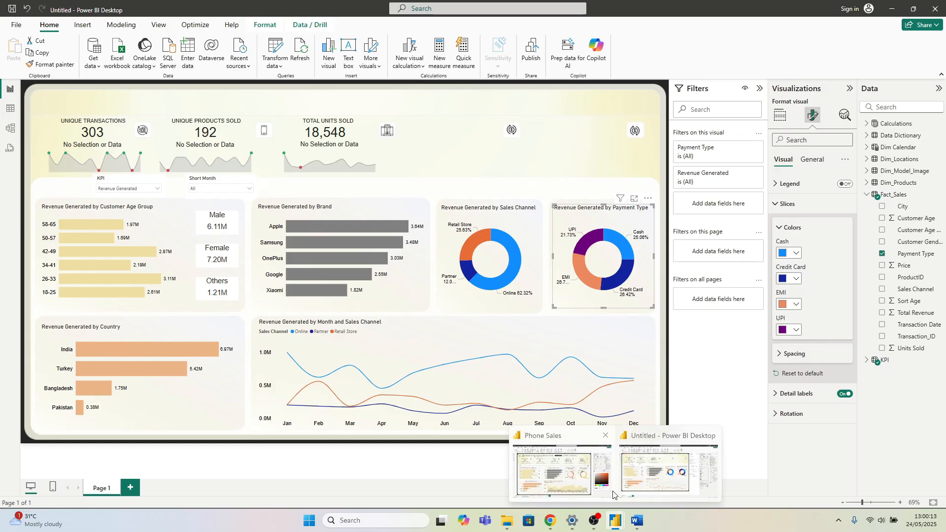
click(576, 467)
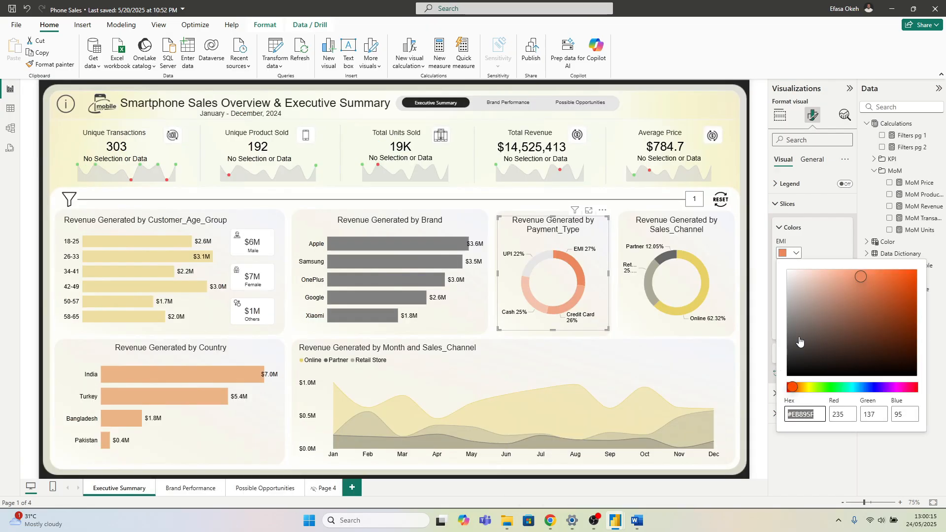
click(824, 242)
click(794, 278)
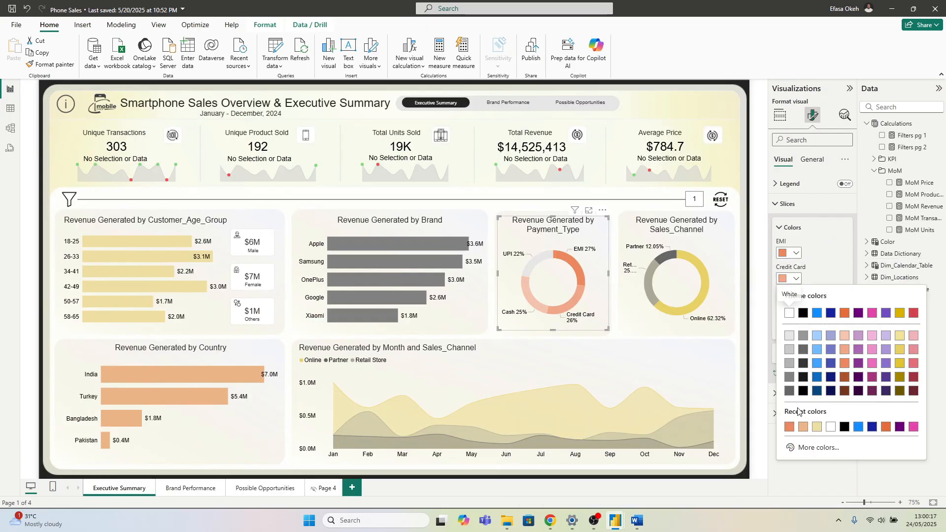
click(808, 447)
key(ctrl+c)
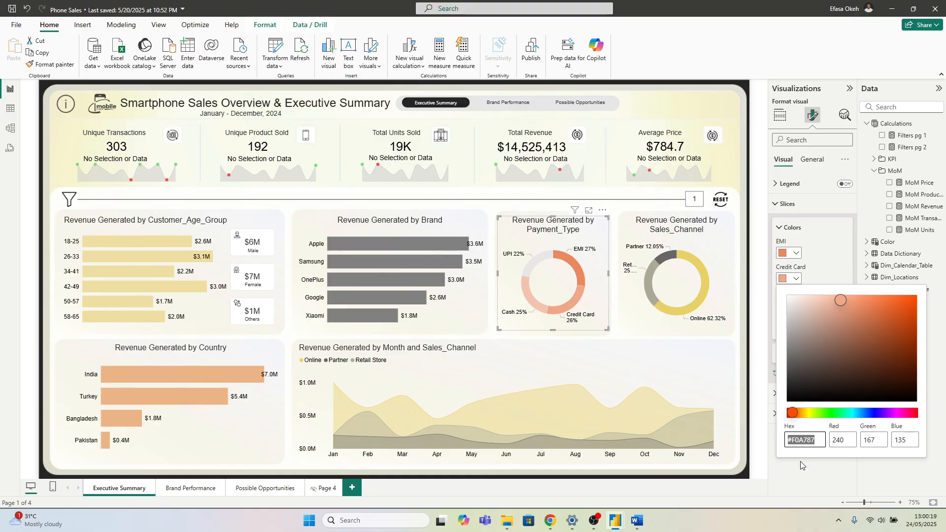
click(808, 449)
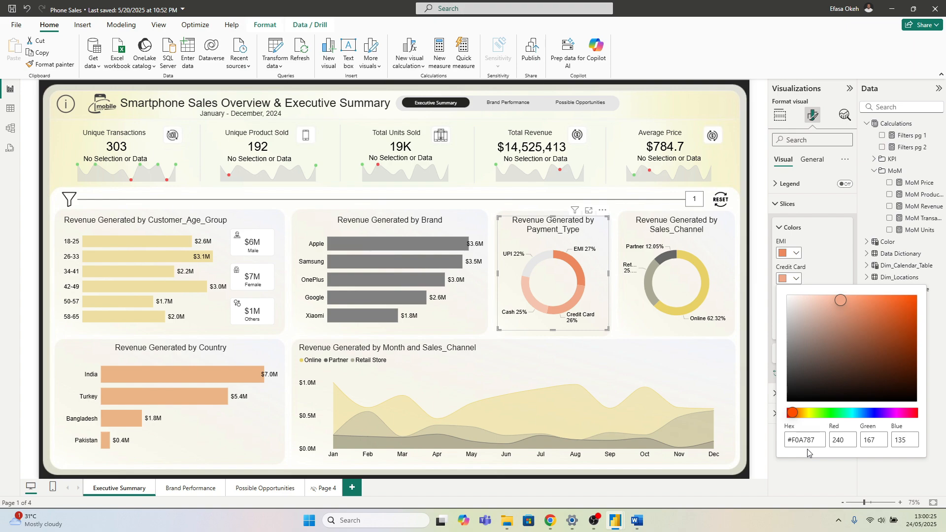
Step: Switch back to the Untitled report and set the payment type donut's Credit Card slice colour to #F0A787
mouse_move(617, 523)
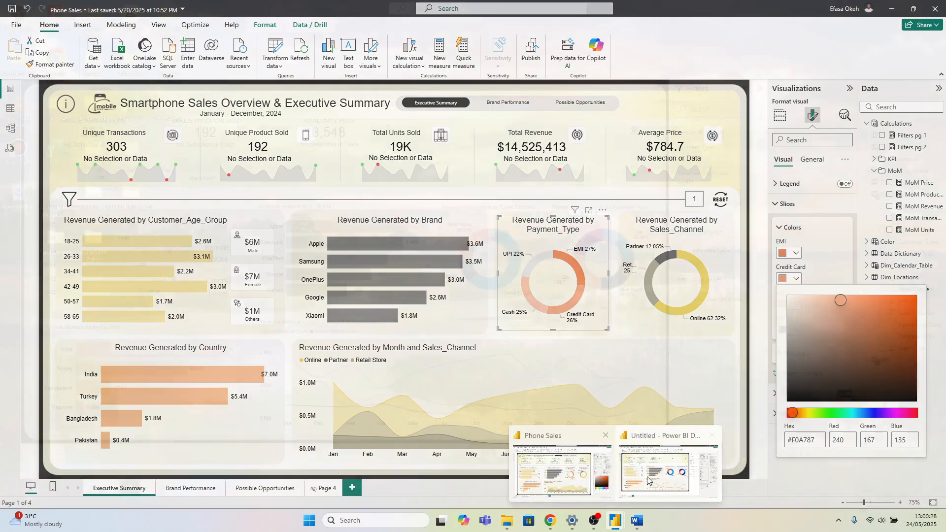
click(655, 473)
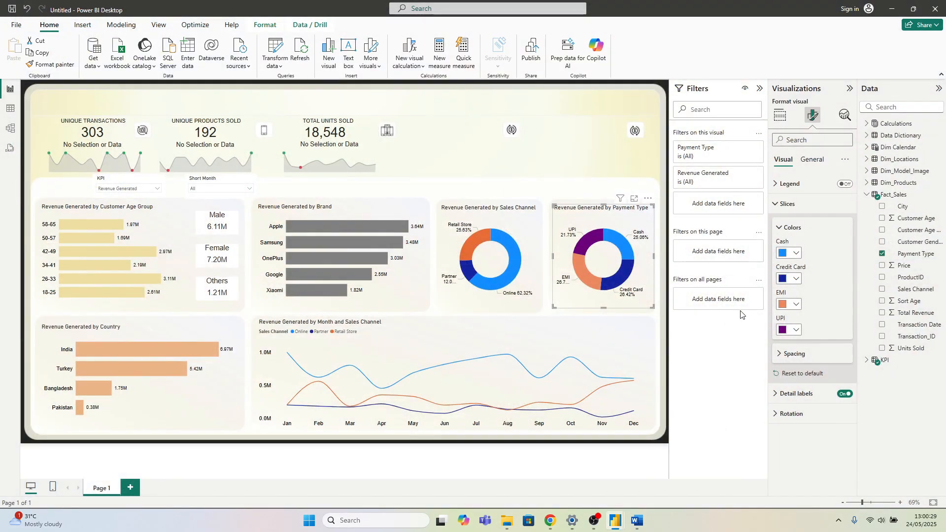
click(794, 278)
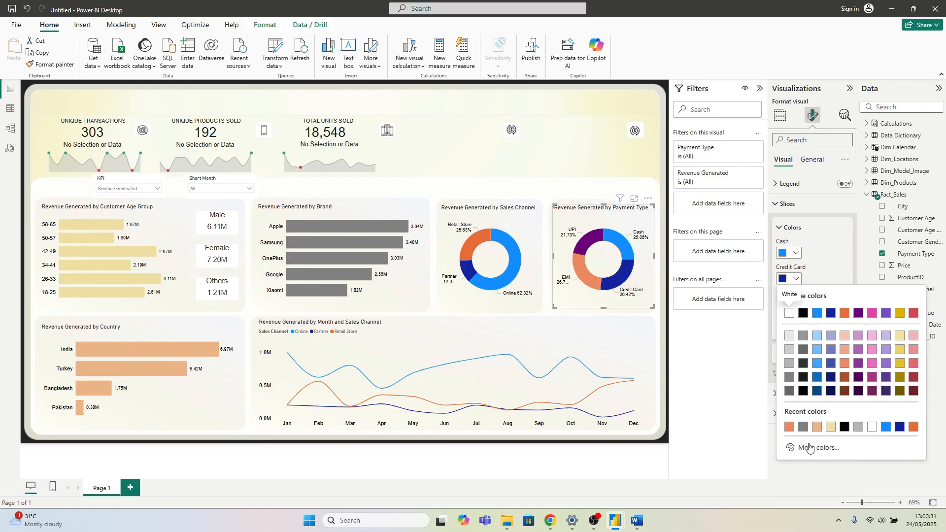
click(809, 447)
key(ctrl+v)
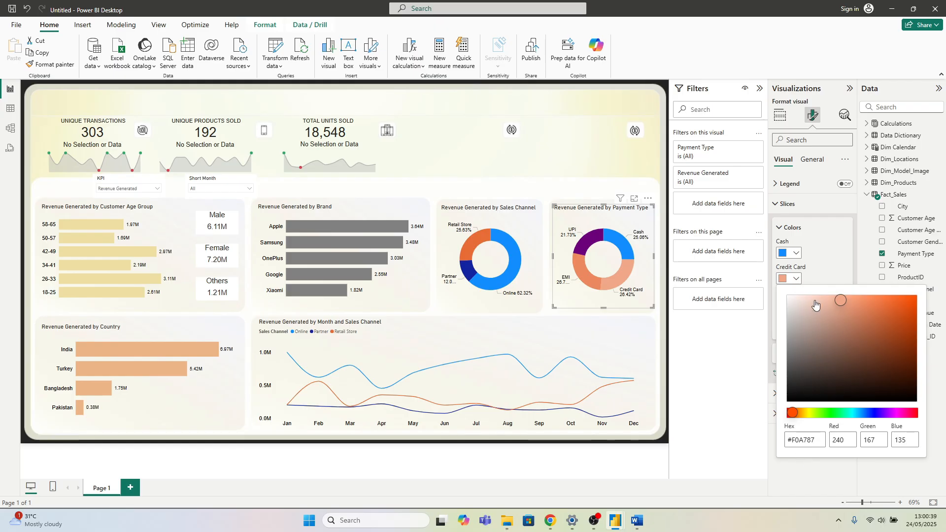
click(777, 297)
Step: Switch to the Phone Sales report and copy the Cash slice's colour hex #F5C4AF from its payment type donut
mouse_move(617, 507)
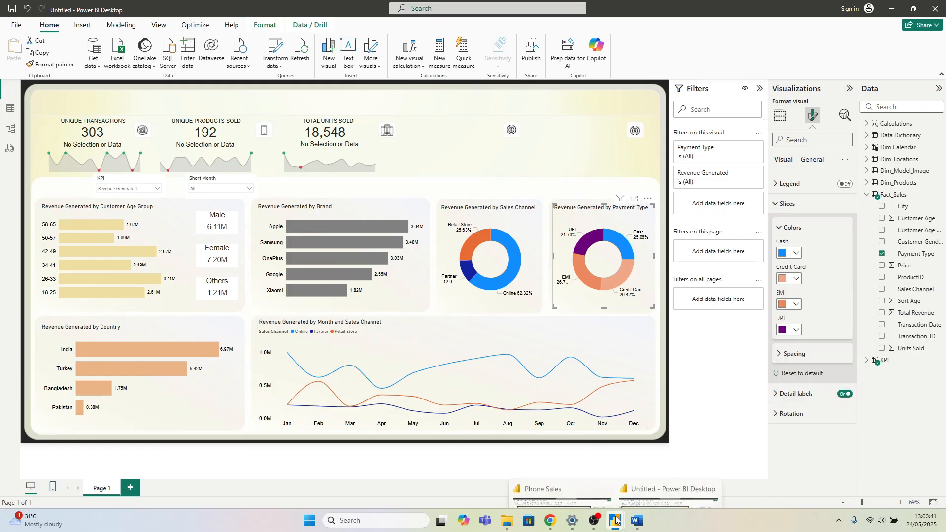
click(565, 471)
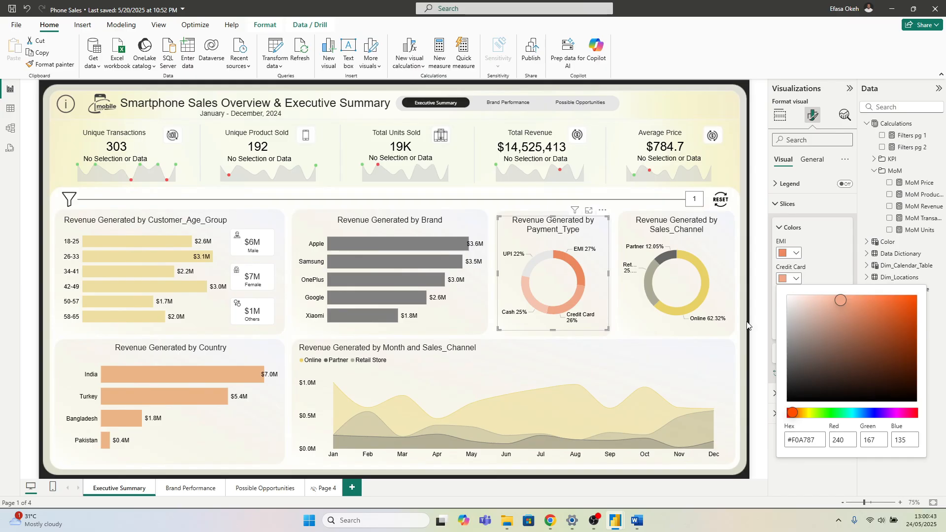
click(828, 269)
click(796, 305)
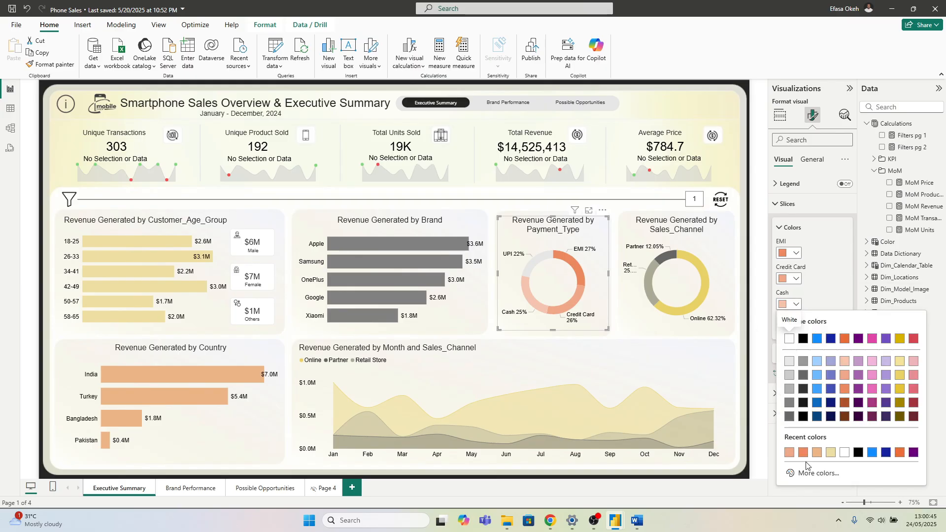
click(807, 475)
click(796, 477)
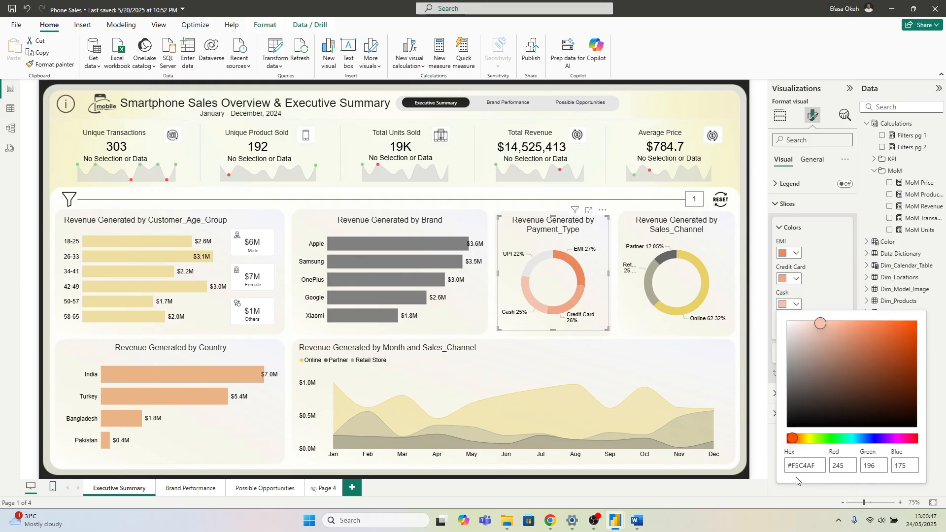
click(818, 467)
drag(818, 467, 786, 467)
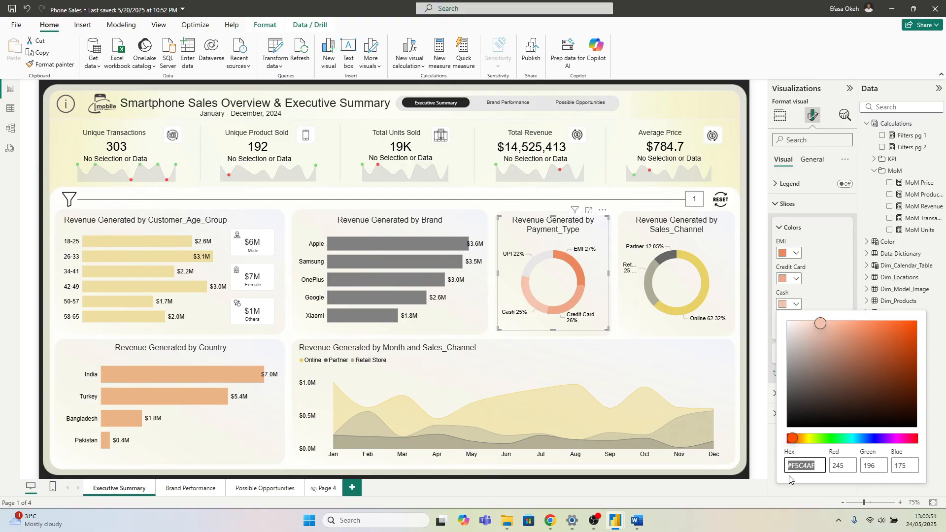
Step: Switch to the Untitled report and colour the payment type donut's Cash slice #F5C4AF and its UPI slice light grey from the theme colours
mouse_move(615, 520)
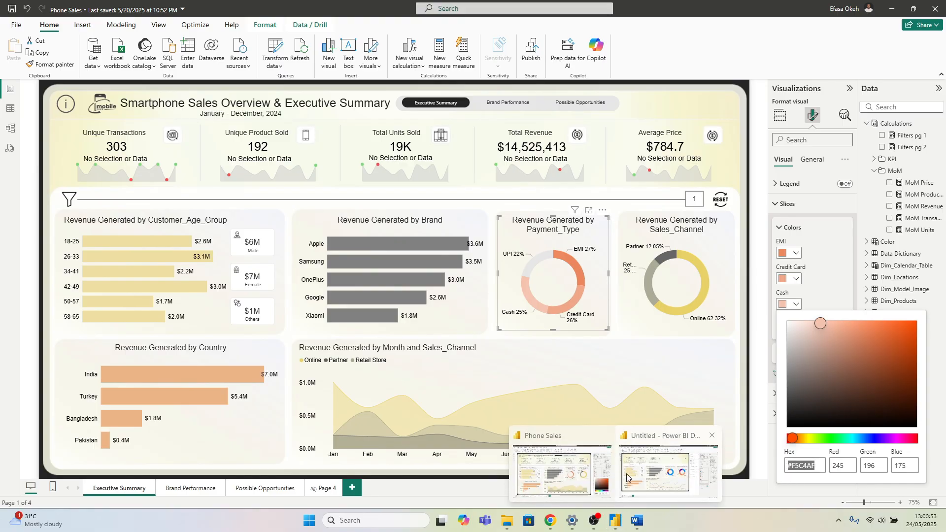
click(576, 469)
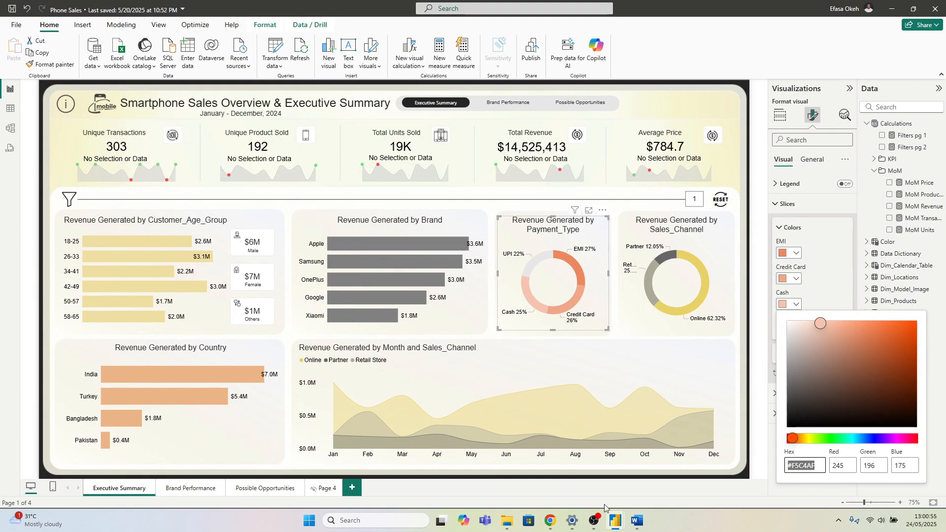
mouse_move(615, 523)
click(667, 473)
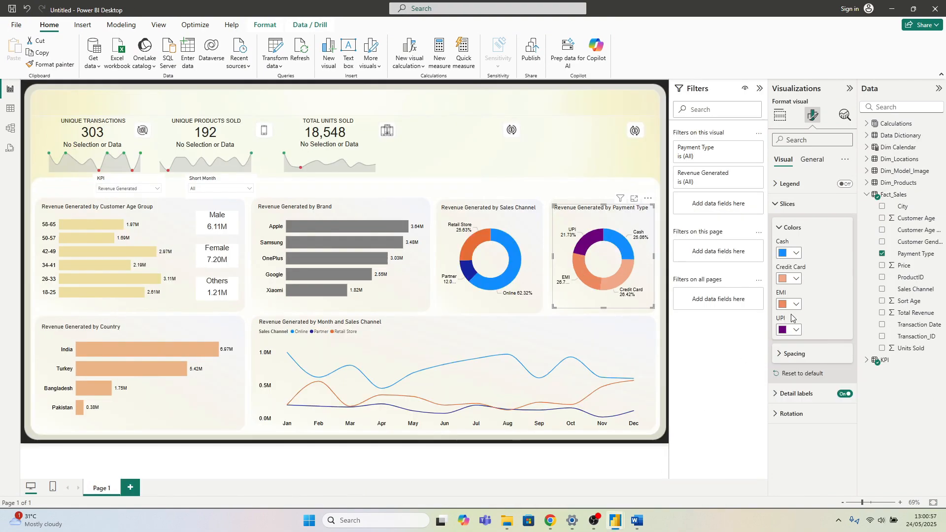
click(793, 253)
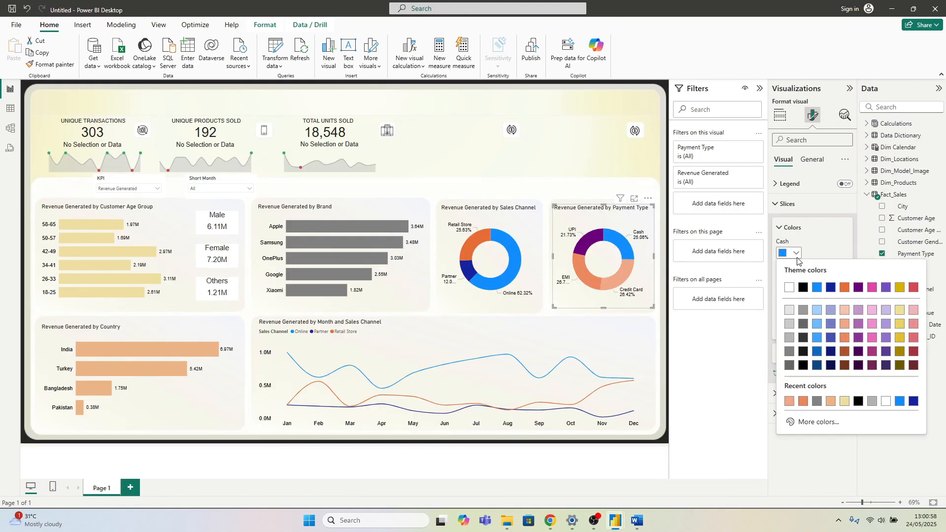
click(805, 422)
key(ctrl+v)
click(835, 242)
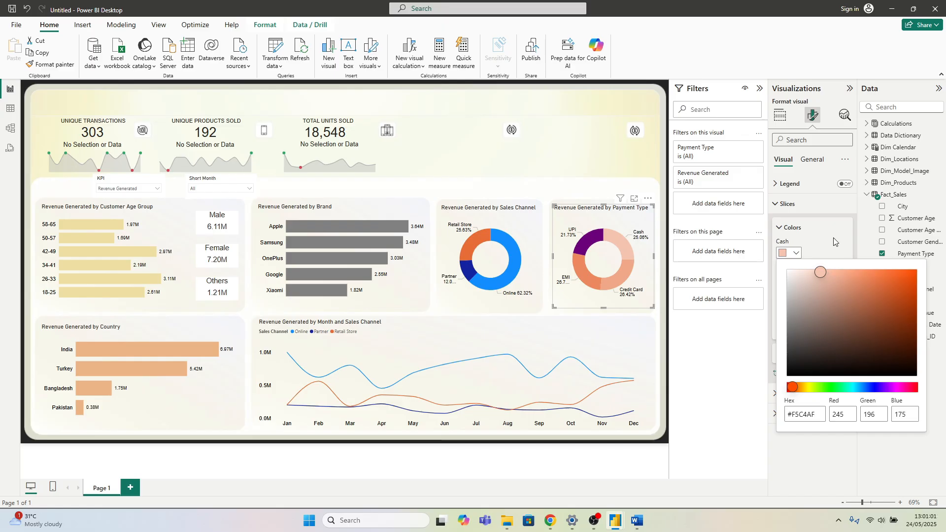
click(796, 330)
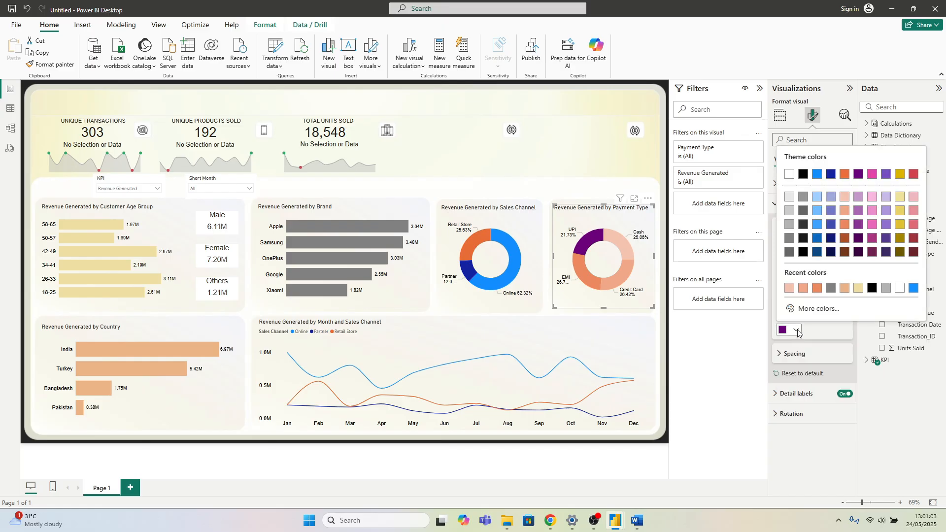
click(790, 211)
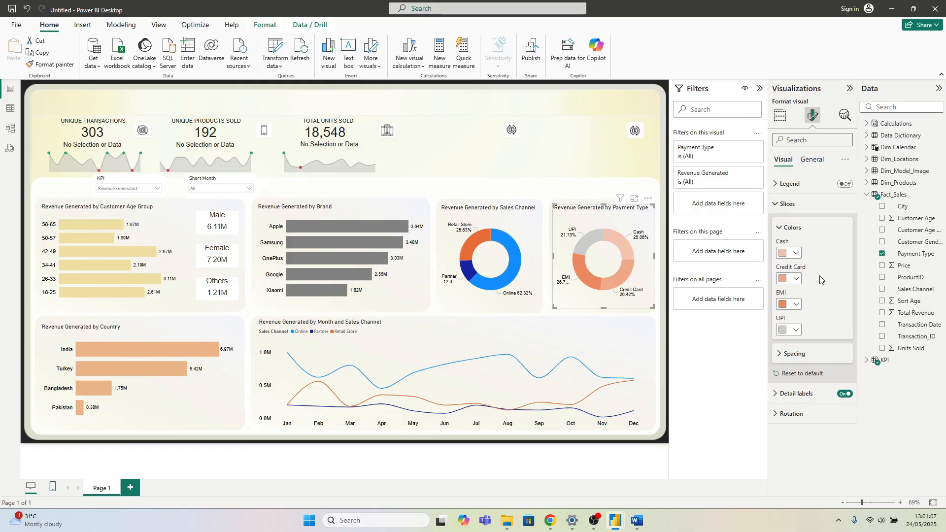
Step: Select the sales channel donut, then switch to the Phone Sales report and copy its matching donut's Online slice colour hex #E8D166
click(491, 223)
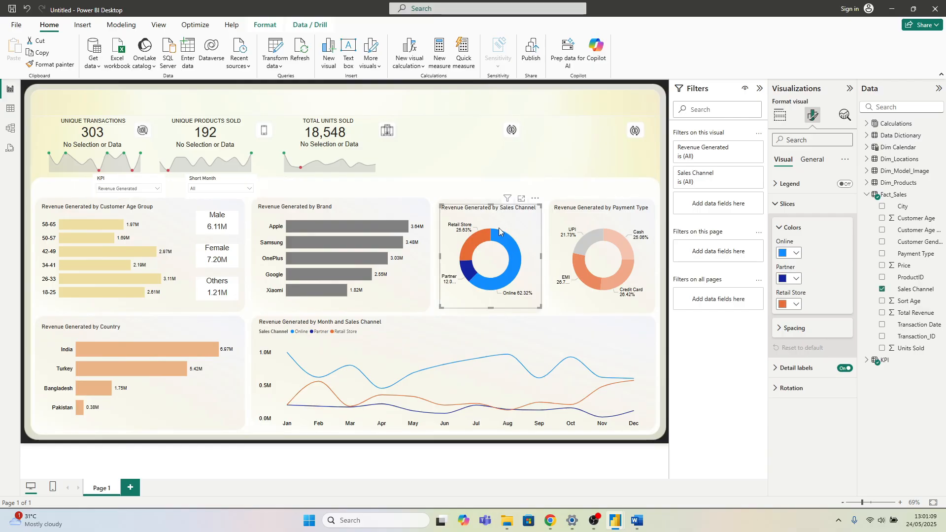
click(614, 525)
click(581, 472)
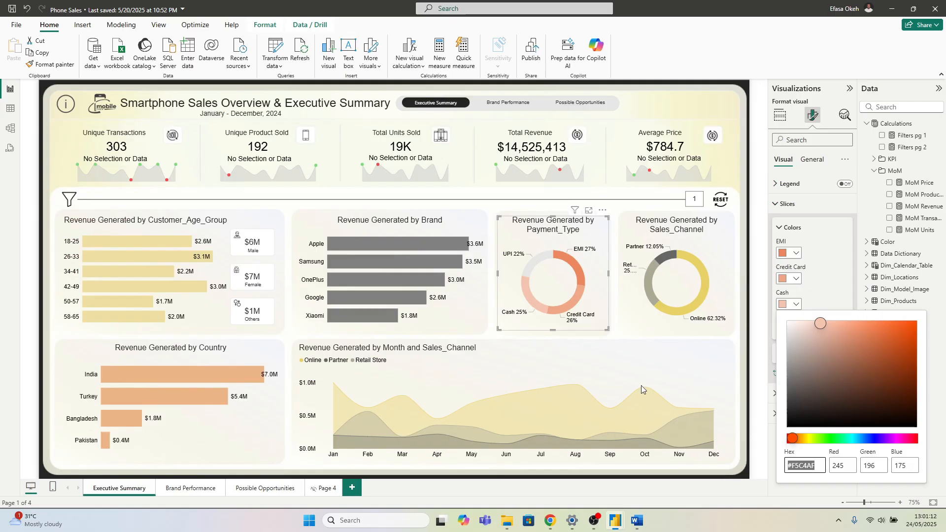
click(711, 268)
click(712, 268)
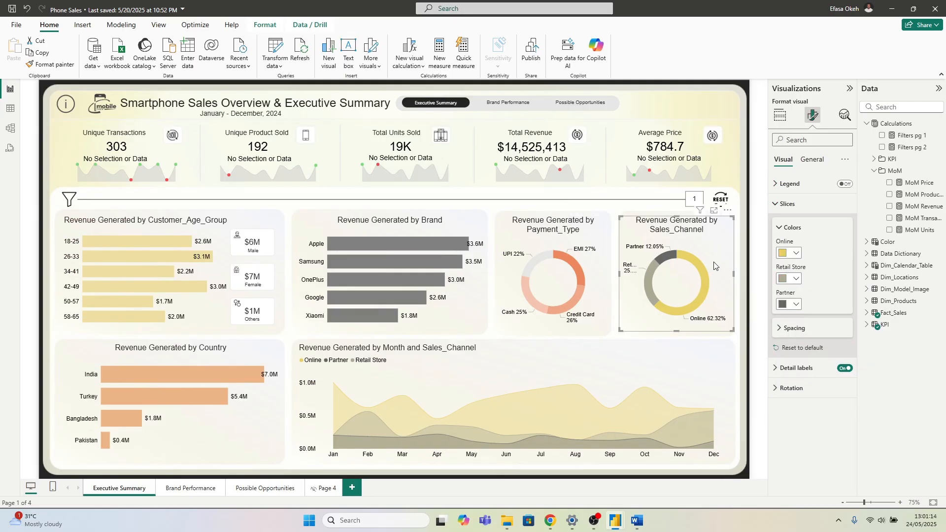
click(792, 254)
click(811, 422)
key(ctrl+c)
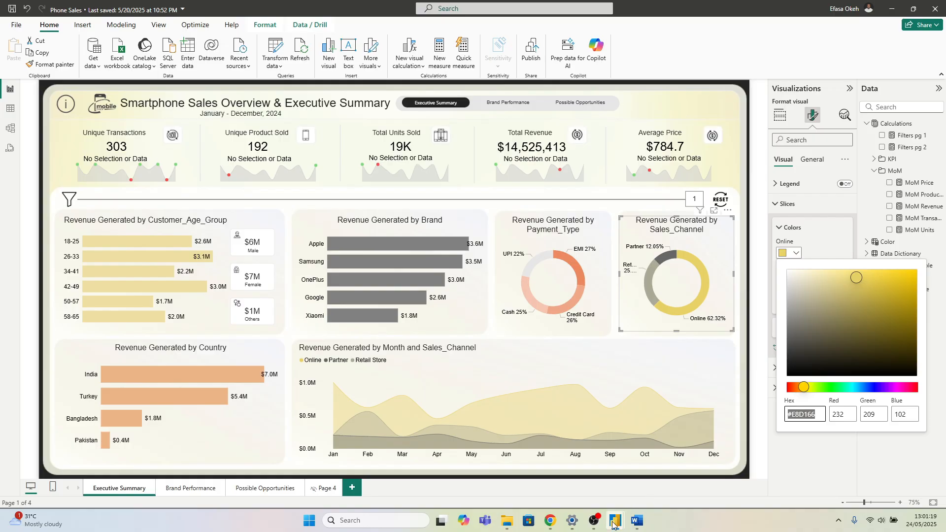
Step: Switch back to the Untitled report and set the sales channel donut's Online slice colour to #E8D166
mouse_move(615, 518)
click(655, 470)
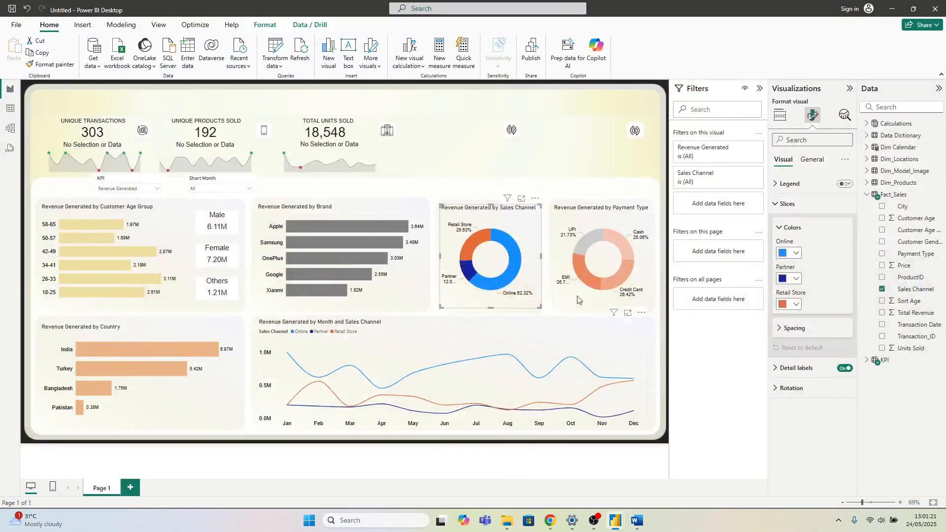
click(789, 256)
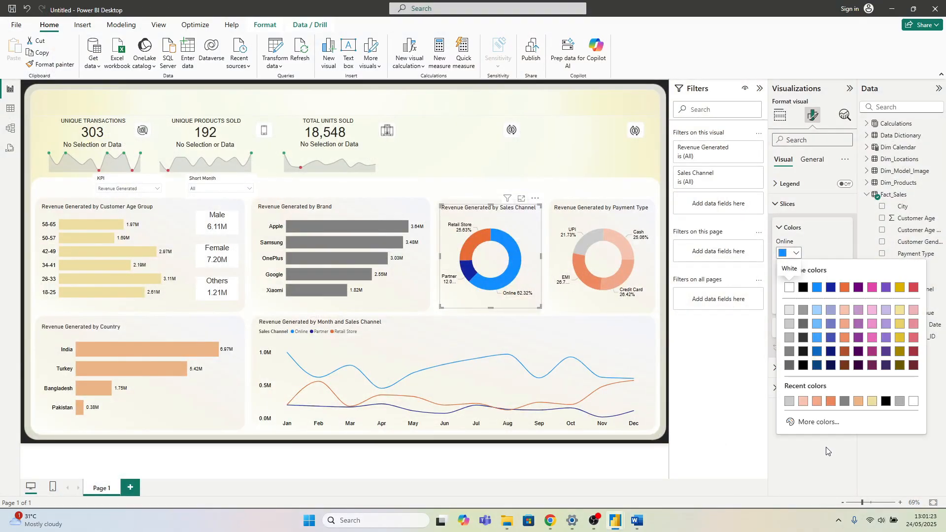
click(808, 422)
key(ctrl+v)
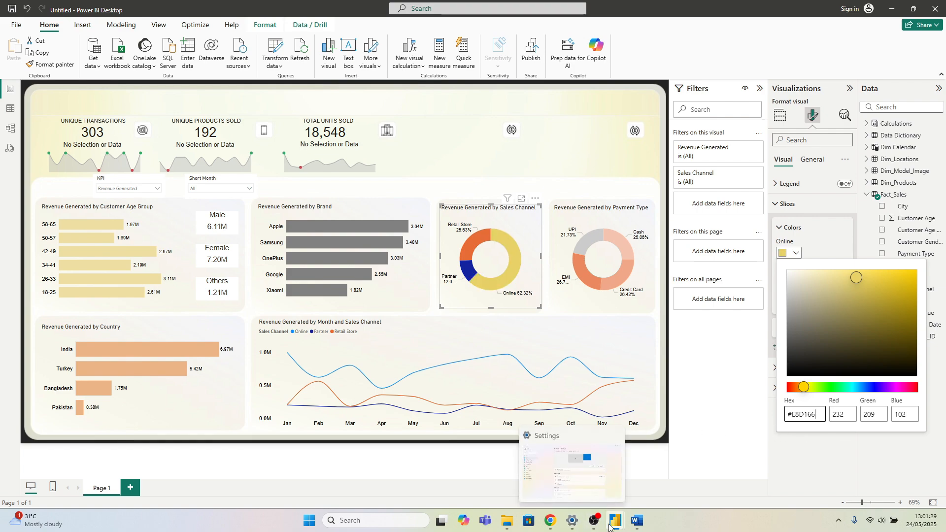
Step: Switch to the Phone Sales report and copy the Retail Store slice's colour hex #AAAA96 from its sales channel donut
mouse_move(615, 523)
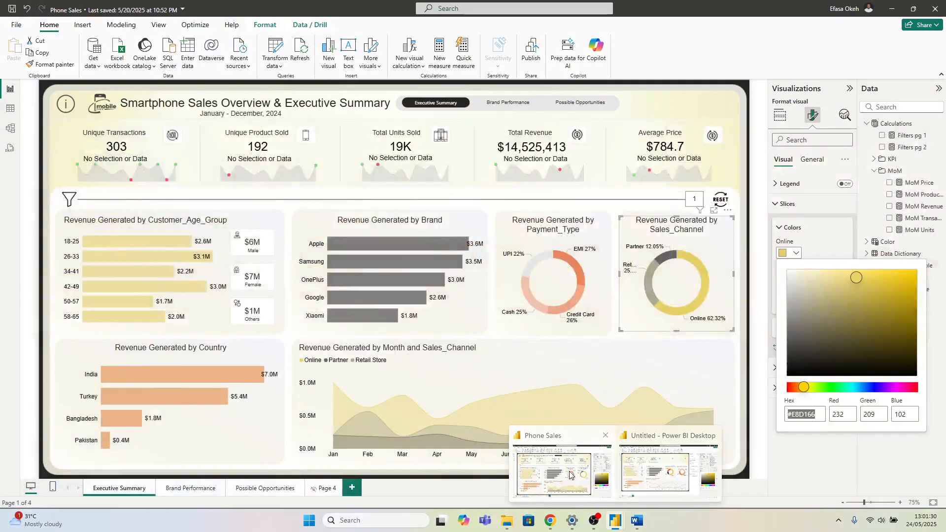
click(571, 475)
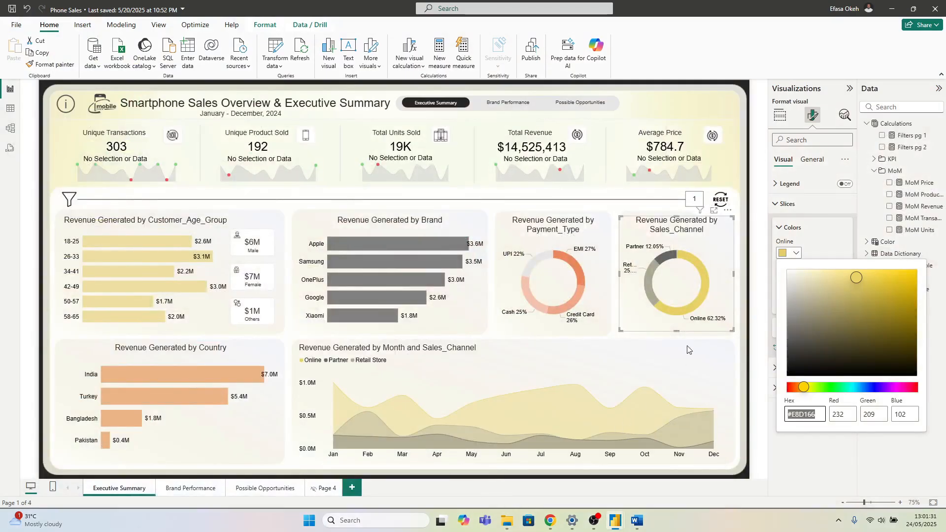
click(718, 302)
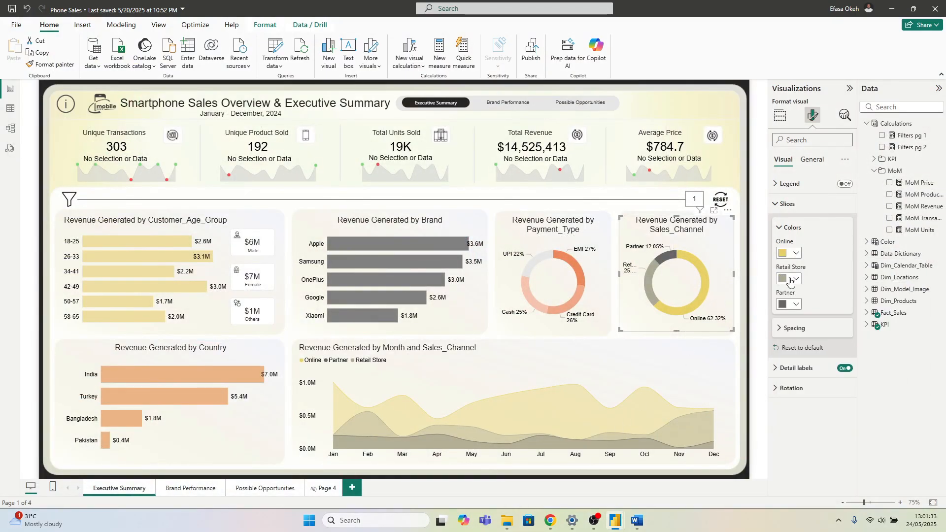
click(796, 280)
click(810, 460)
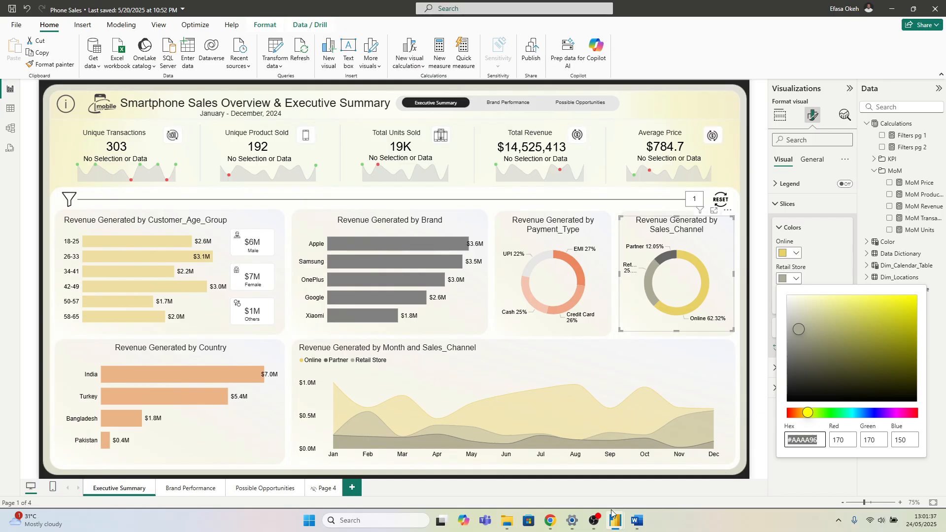
Step: Return to the Untitled report and set the sales channel donut's Retail Store slice colour to #AAAA96
mouse_move(573, 520)
mouse_move(614, 520)
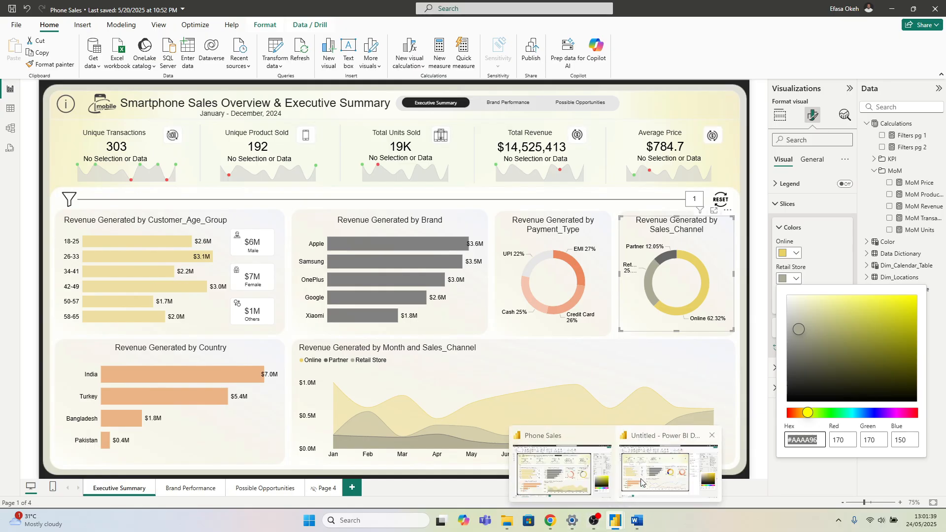
click(652, 469)
click(810, 246)
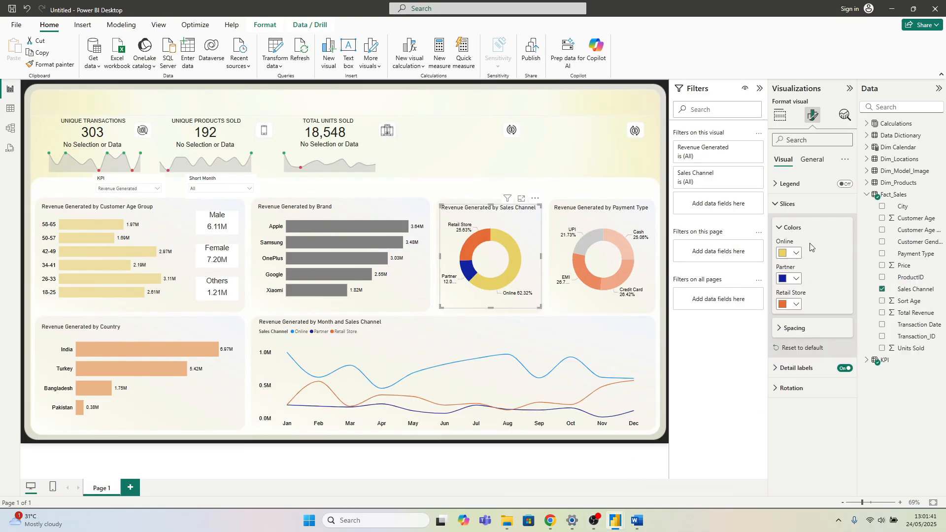
click(797, 305)
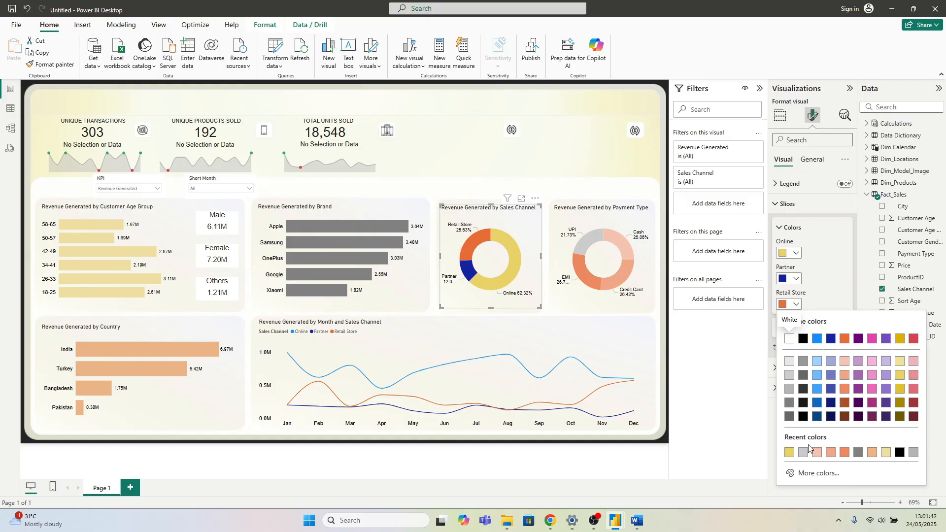
click(810, 472)
click(830, 268)
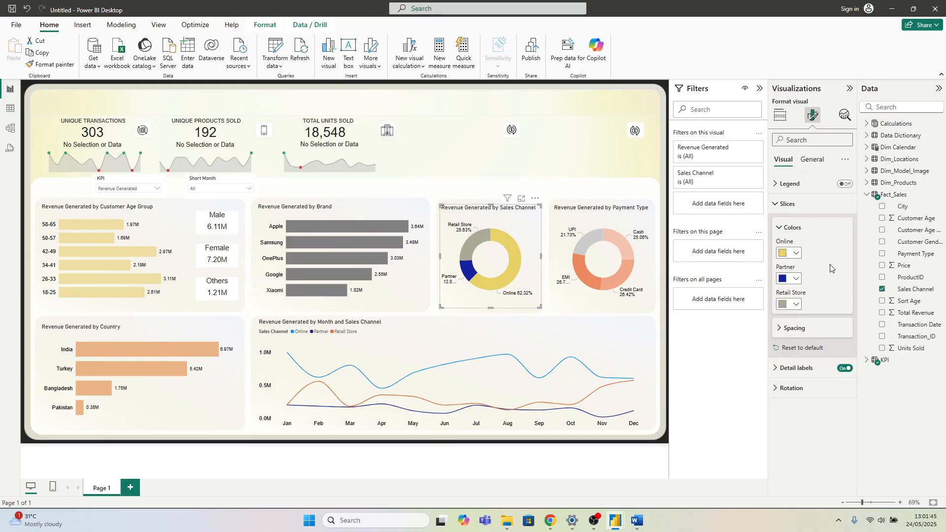
mouse_move(615, 520)
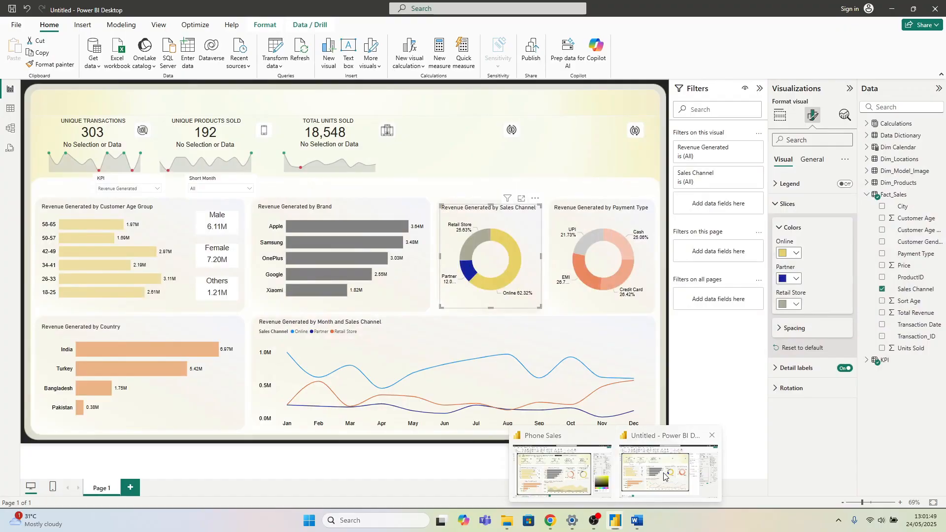
click(663, 475)
click(790, 279)
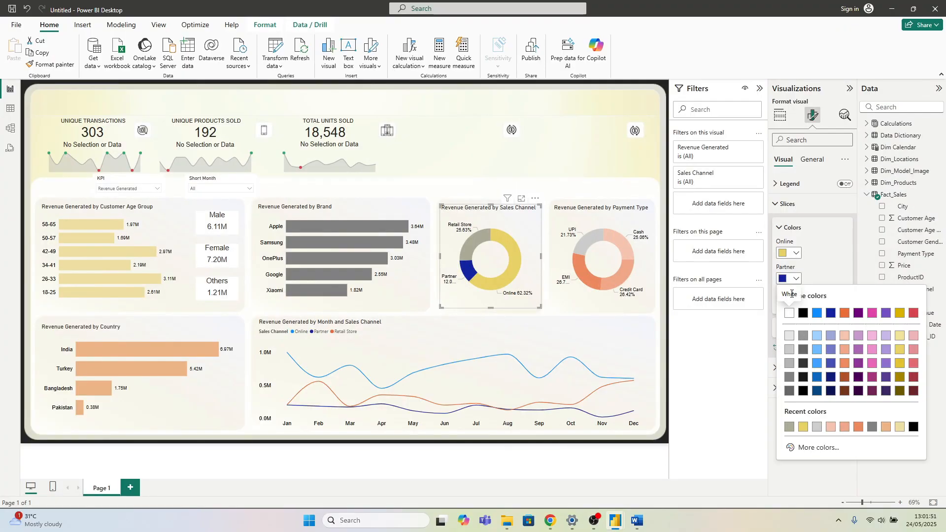
click(824, 274)
Step: Switch to the Phone Sales report and copy the Partner slice's colour hex #666666 from its sales channel donut
mouse_move(617, 523)
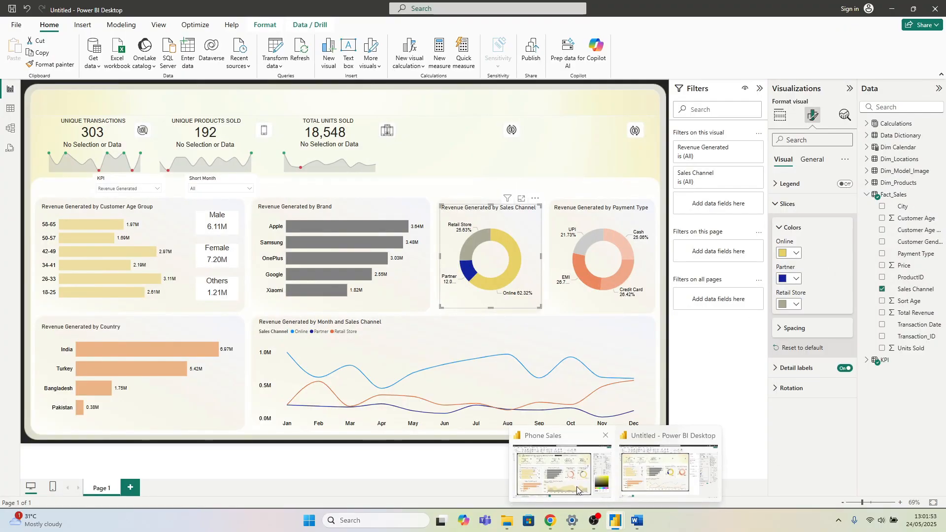
click(564, 475)
click(808, 295)
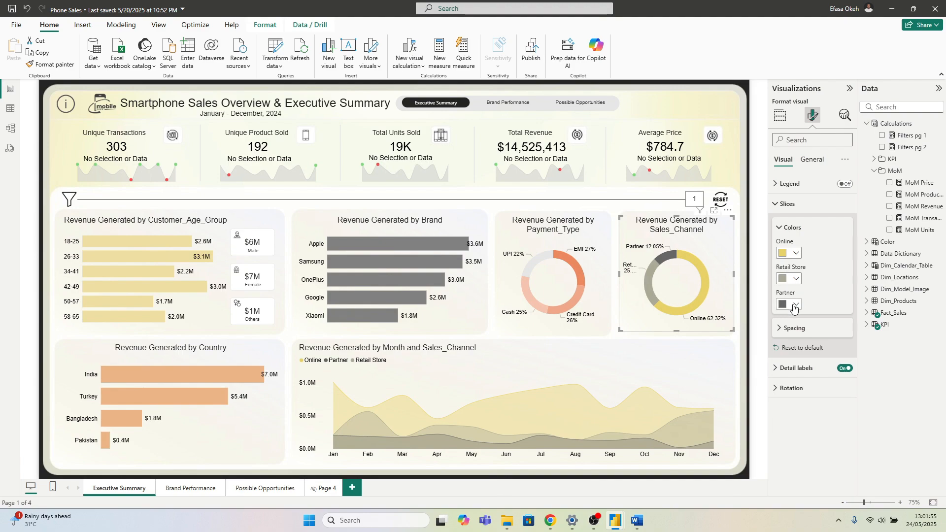
click(796, 304)
click(810, 471)
key(ctrl+c)
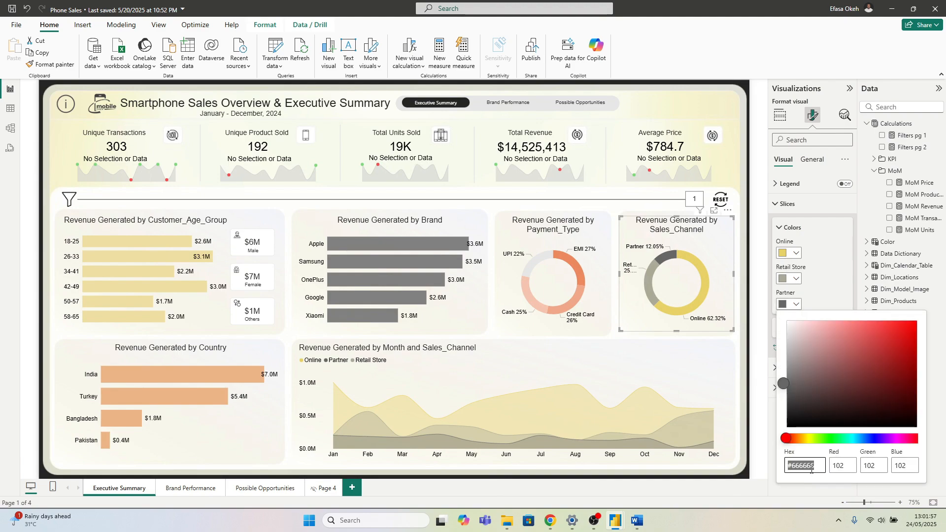
click(832, 284)
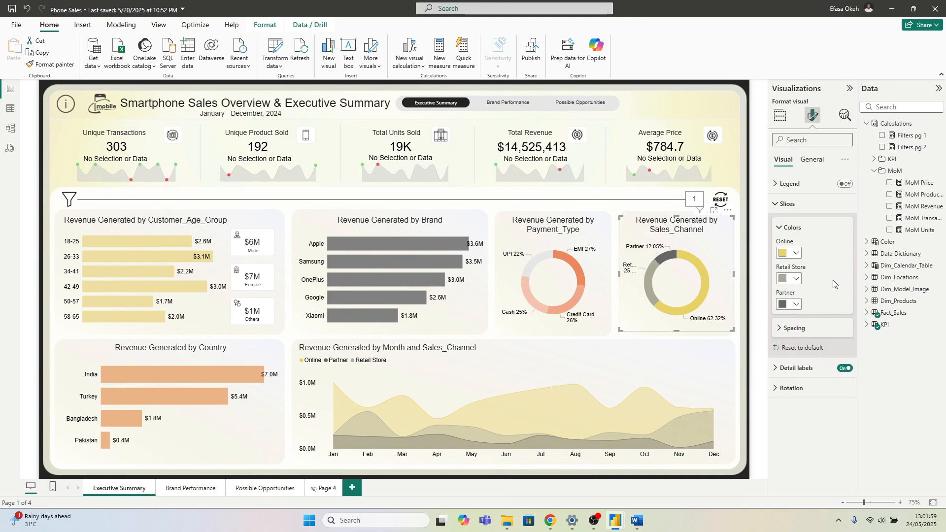
Step: Switch back to the Untitled report and set the sales channel donut's Partner slice colour to #666666
mouse_move(618, 523)
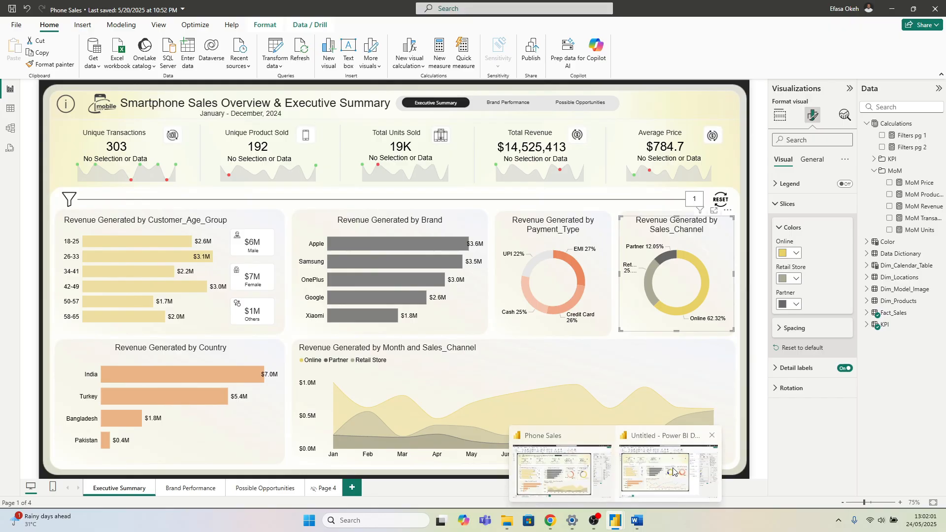
click(680, 468)
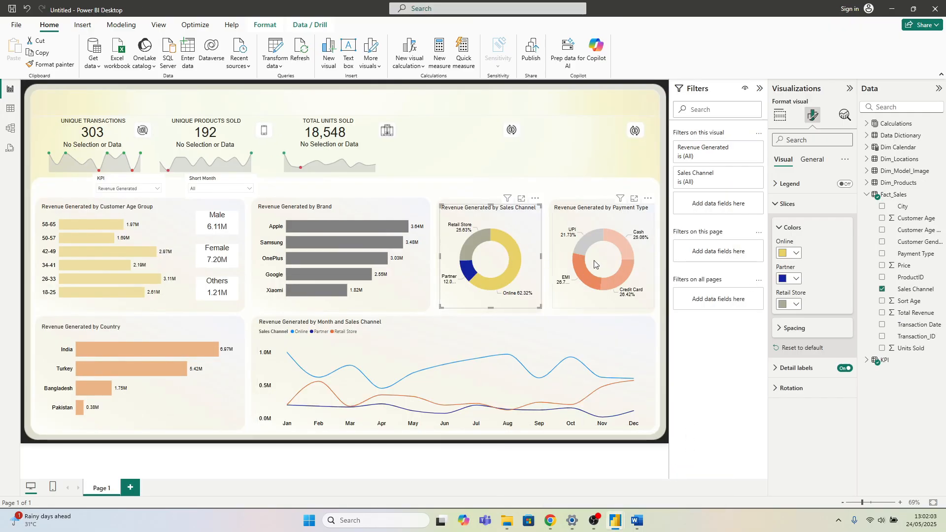
click(790, 279)
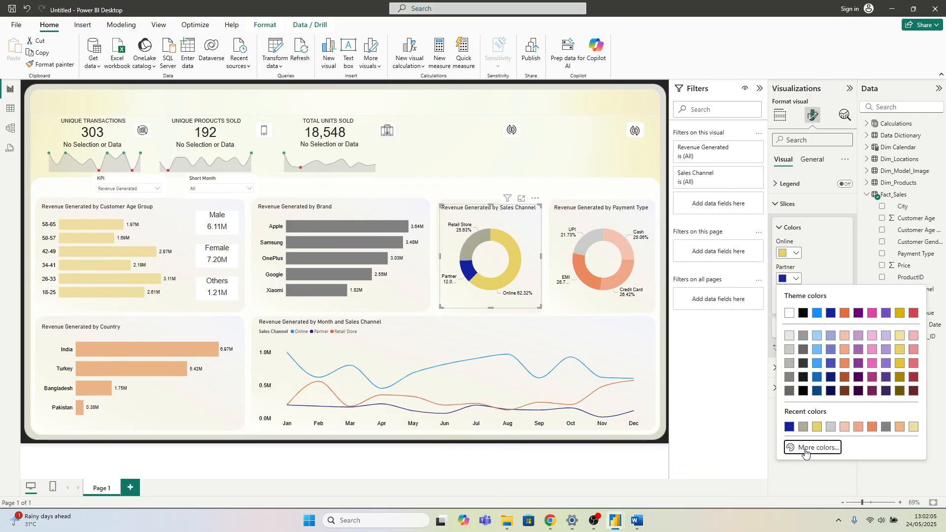
click(805, 447)
key(ctrl+v)
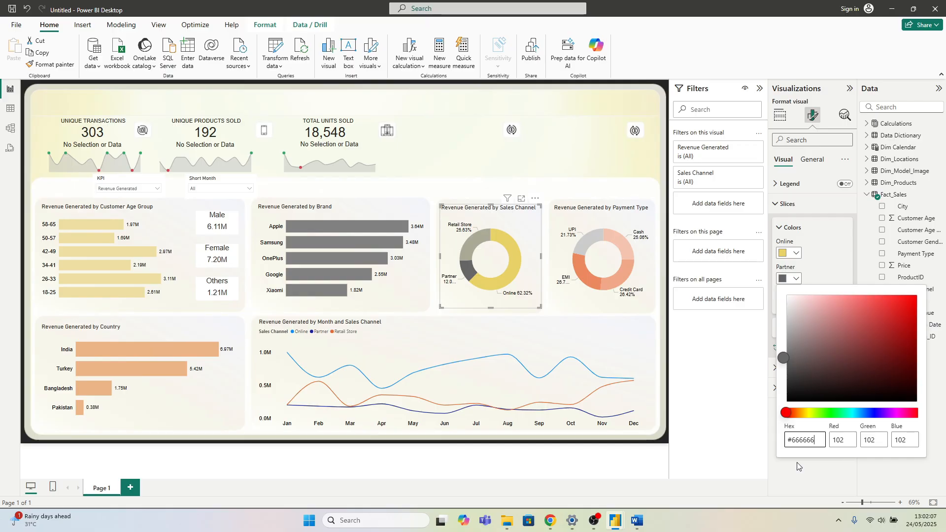
click(714, 426)
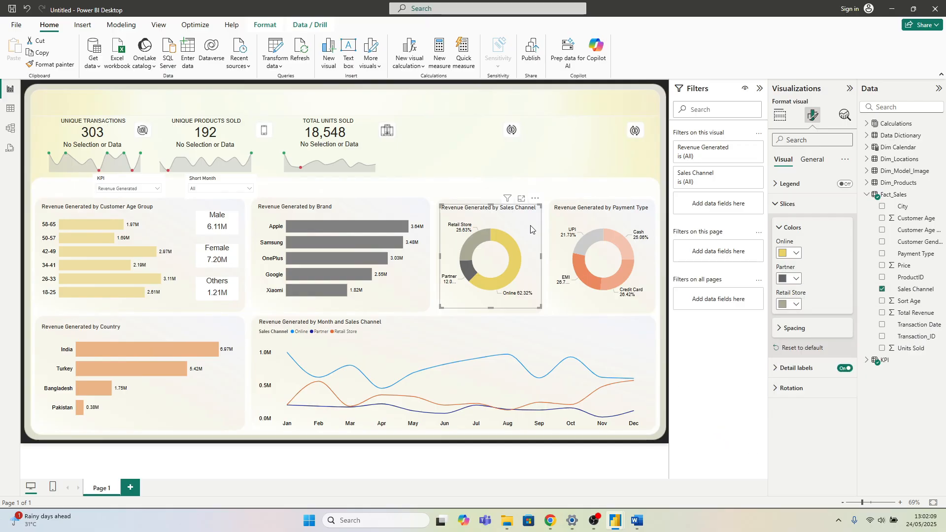
Step: Set the slice inner radius of the sales channel and payment type donuts to about 70%
click(787, 329)
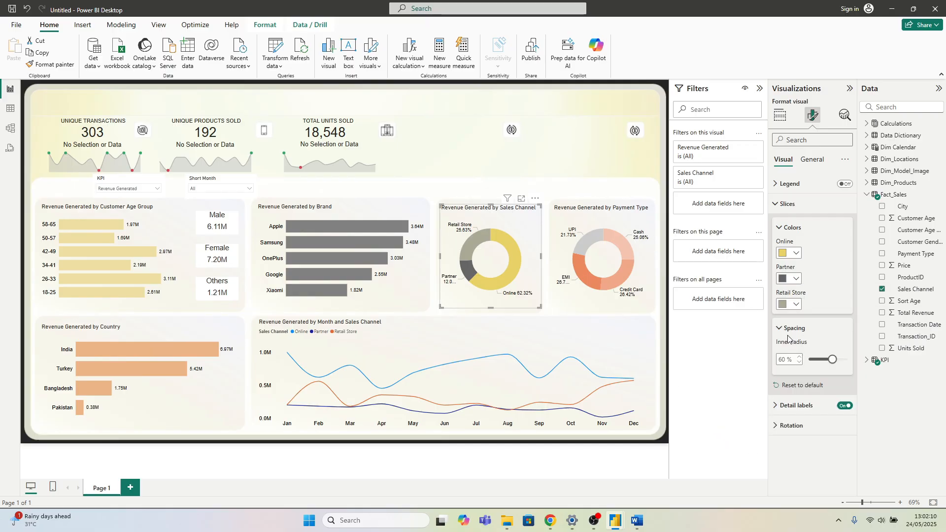
click(829, 361)
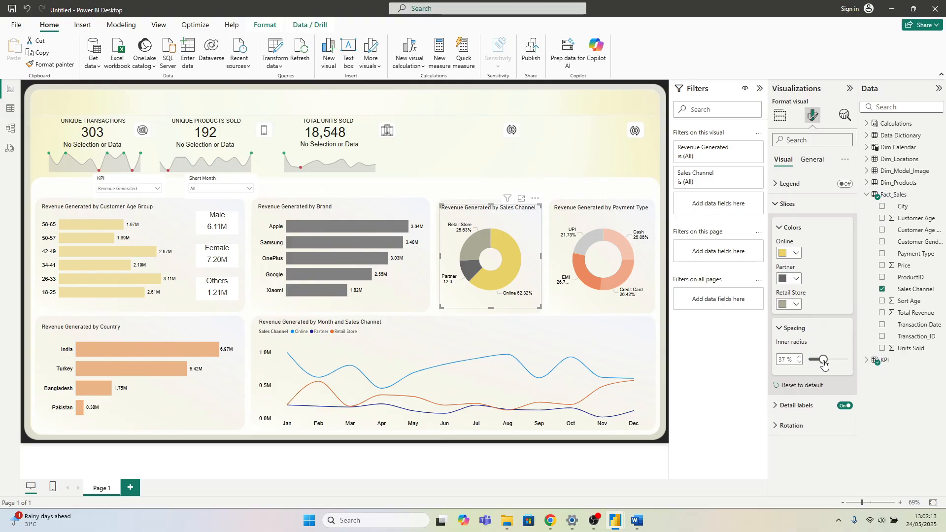
drag(831, 361, 837, 362)
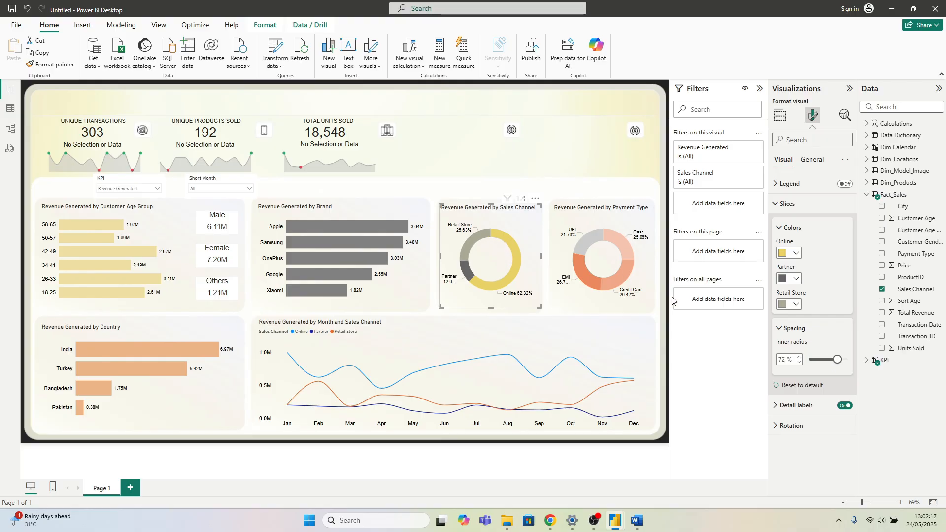
click(799, 364)
click(641, 270)
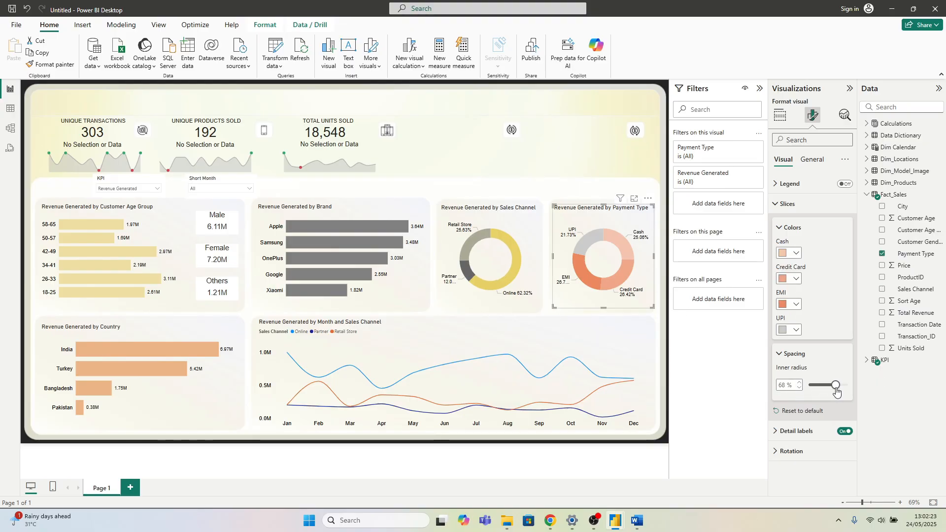
click(799, 382)
click(798, 382)
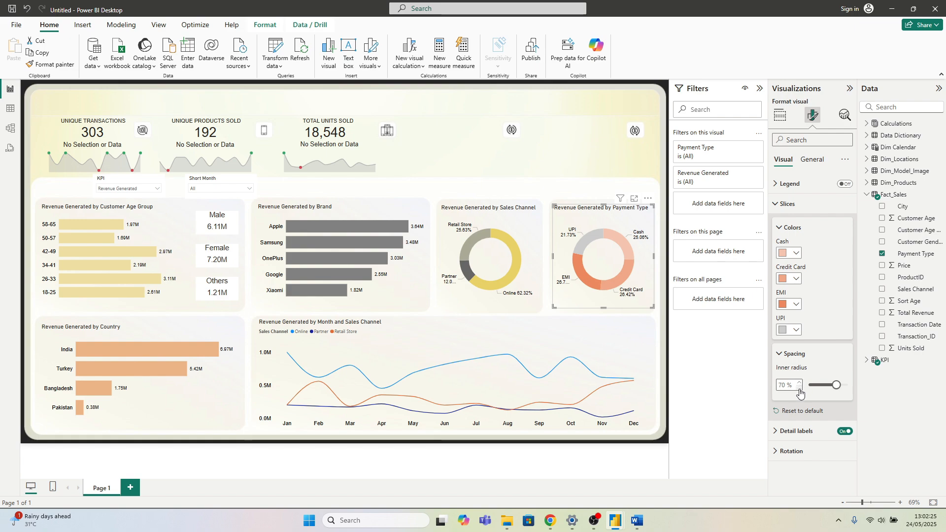
Step: Recolour the Online line in the month and sales channel chart with the yellow used for the Online donut slice
click(591, 347)
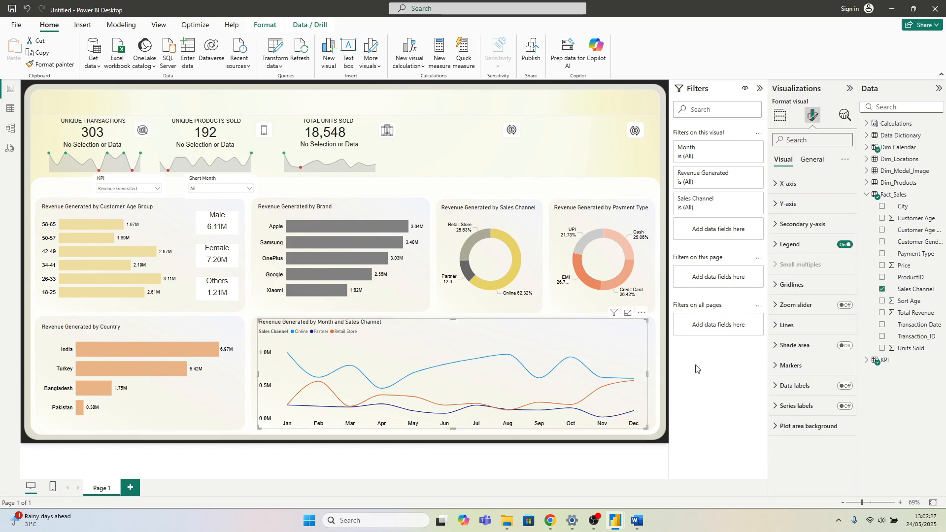
click(786, 325)
scroll(791, 387, down, 3)
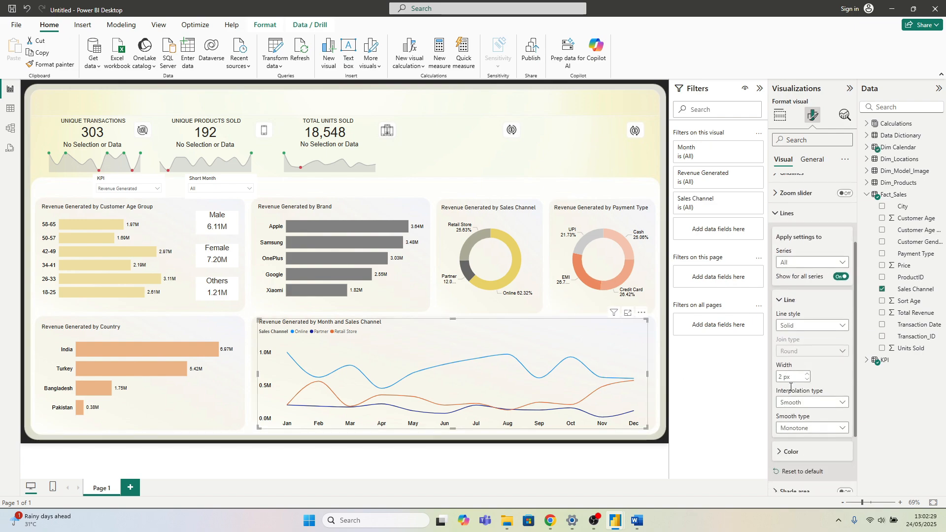
click(802, 227)
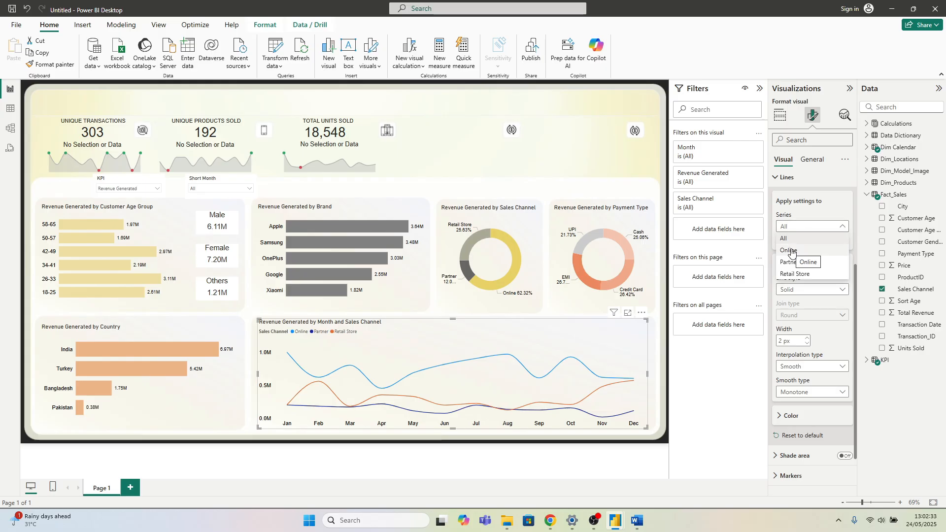
click(790, 250)
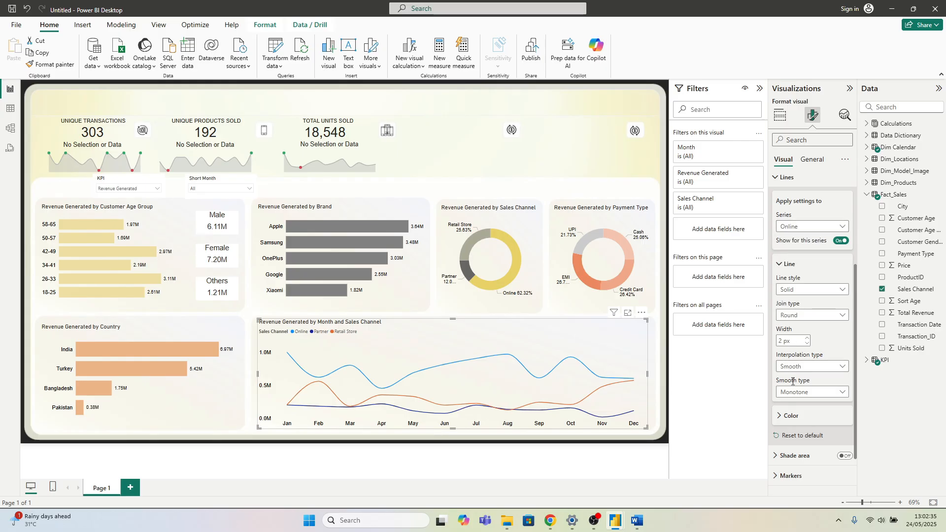
click(791, 415)
click(788, 441)
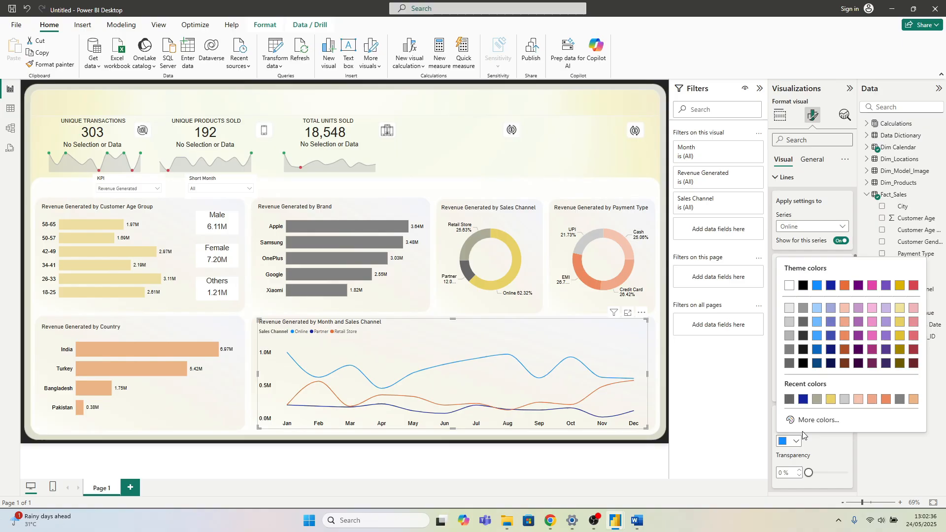
click(832, 400)
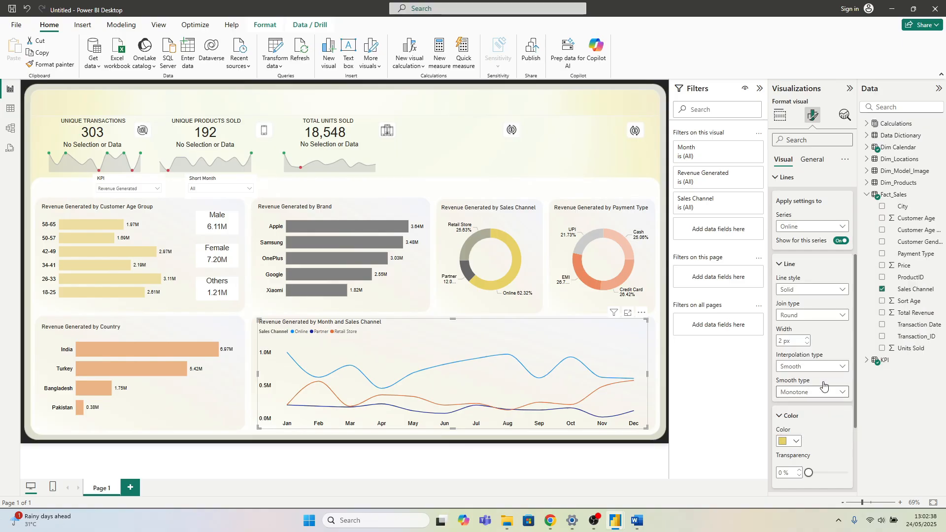
Step: Recolour the Retail Store line with the recent grey-beige used for the Retail Store donut slice
click(795, 227)
click(793, 275)
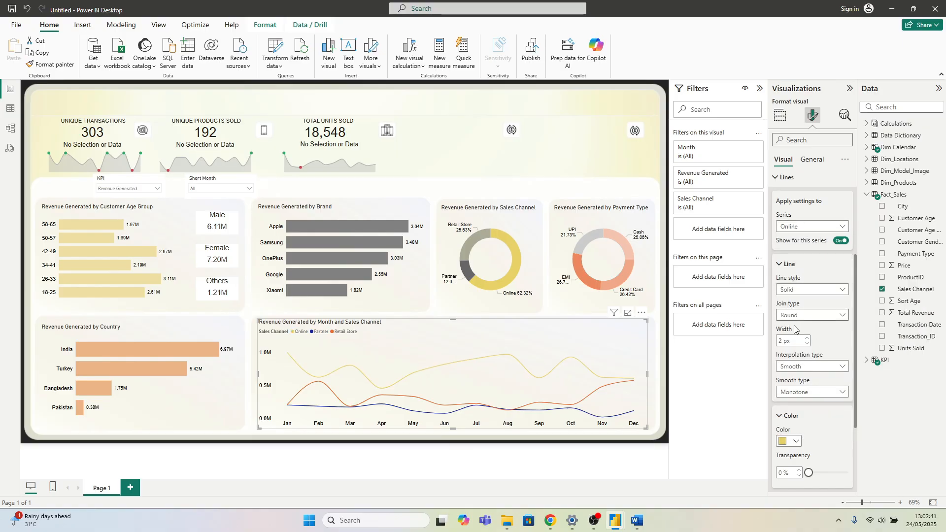
click(795, 441)
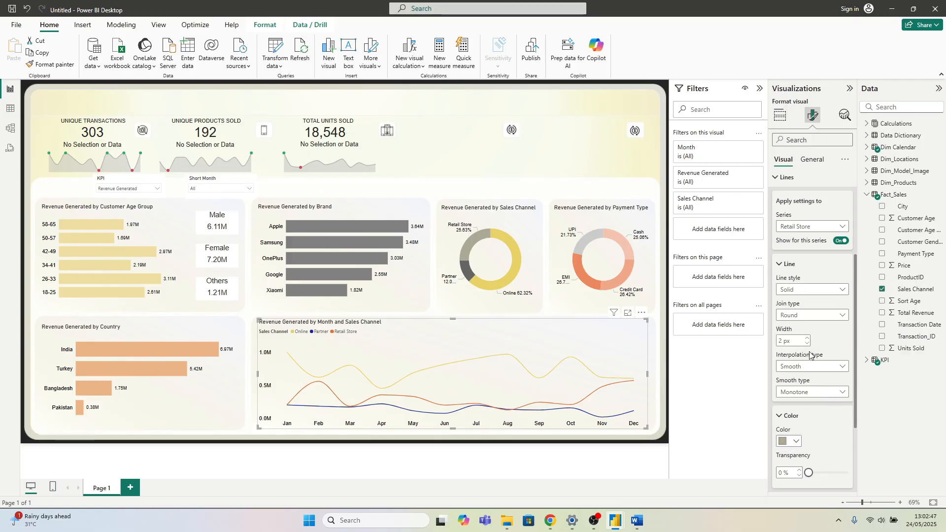
click(831, 399)
Step: Recolour the Partner line with the recent dark grey used for the Partner donut slice, then deselect the chart
click(810, 226)
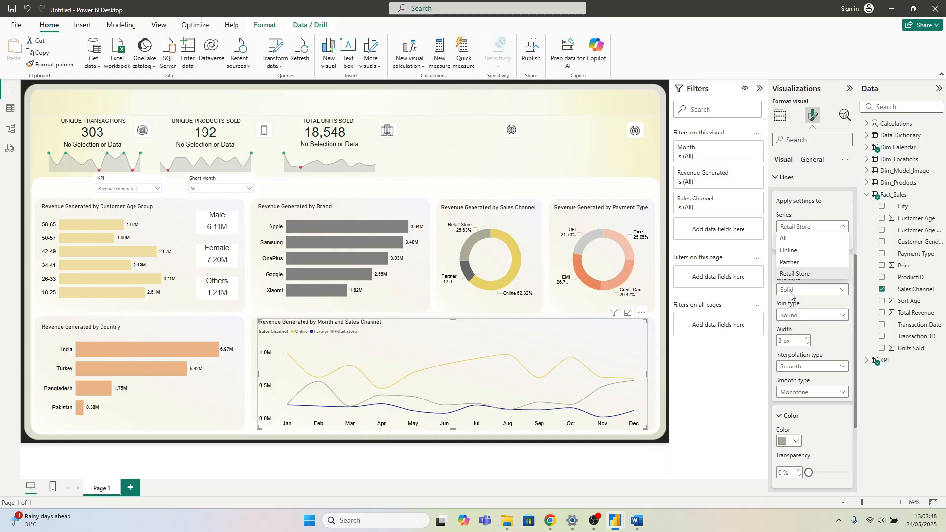
click(793, 262)
click(797, 441)
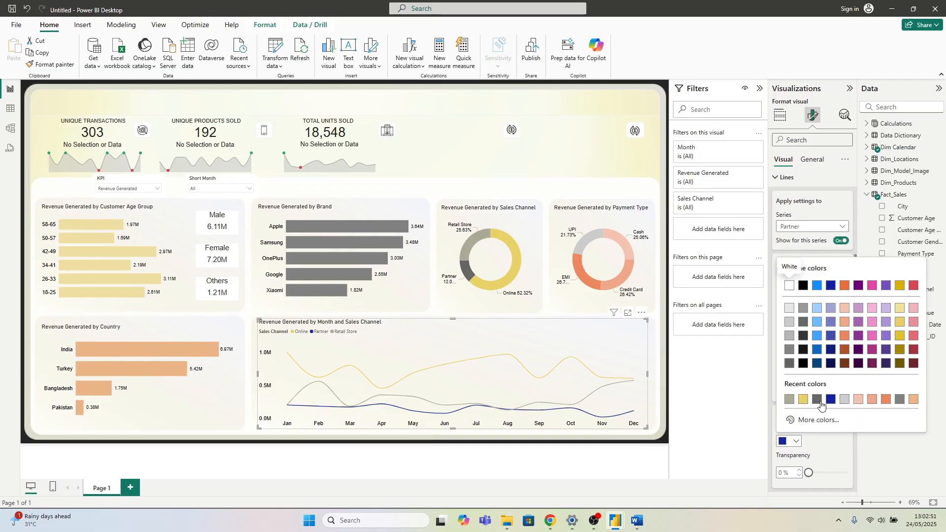
click(816, 399)
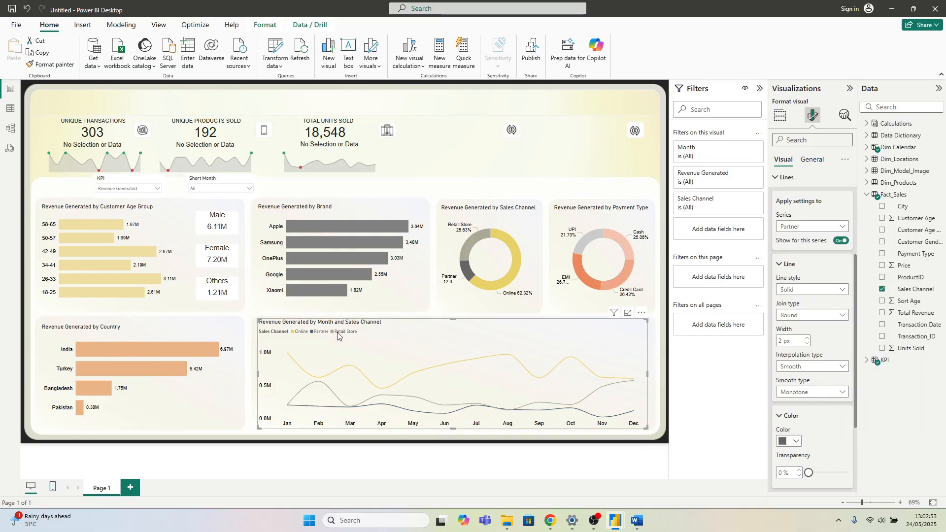
click(547, 150)
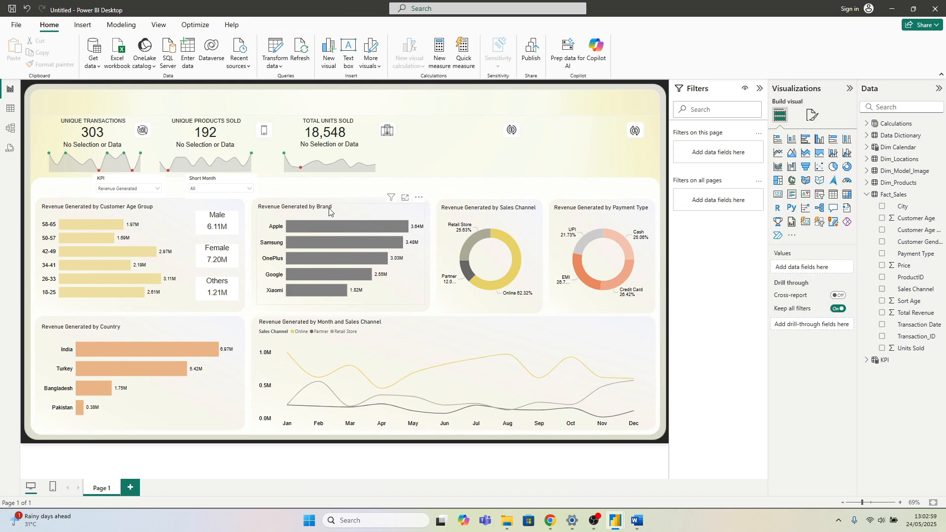
Step: Move the Short Month and KPI slicers out of the strip above the charts into the empty header area beside Total Units Sold
drag(206, 180, 251, 185)
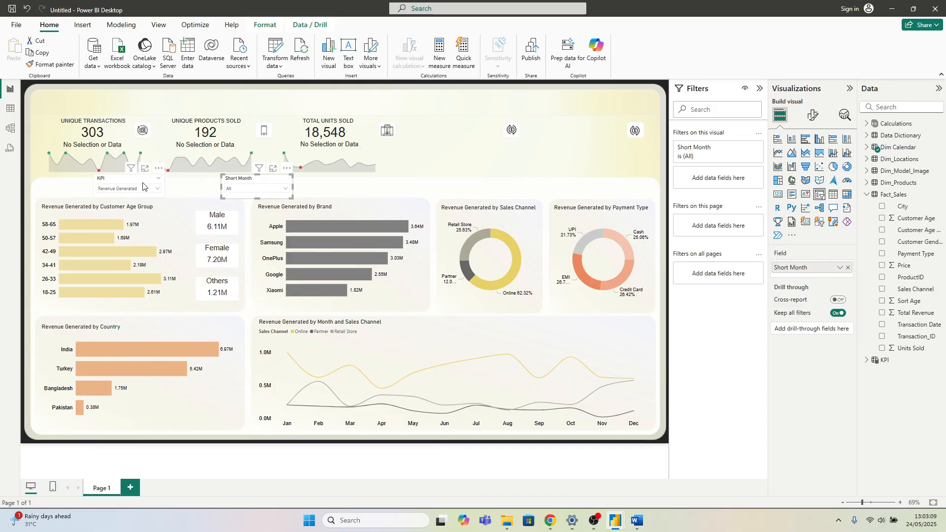
drag(128, 183, 170, 179)
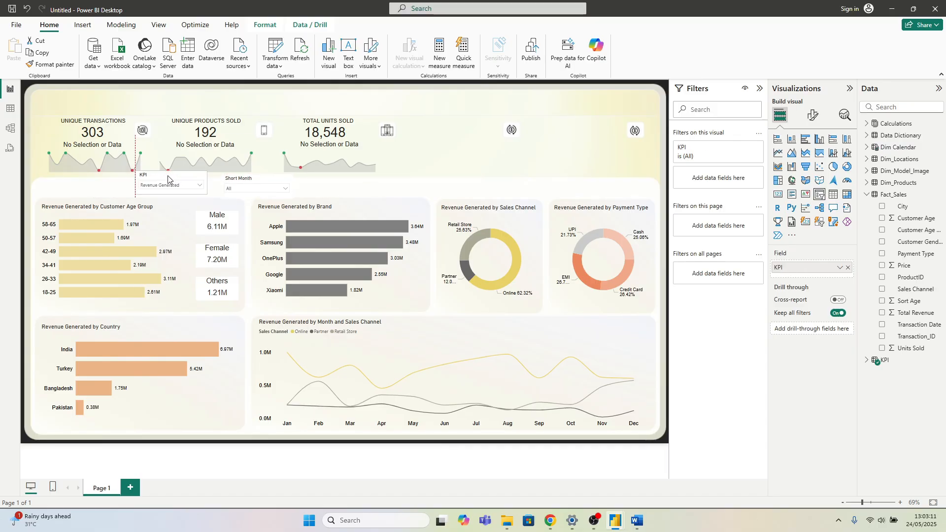
drag(241, 181, 453, 159)
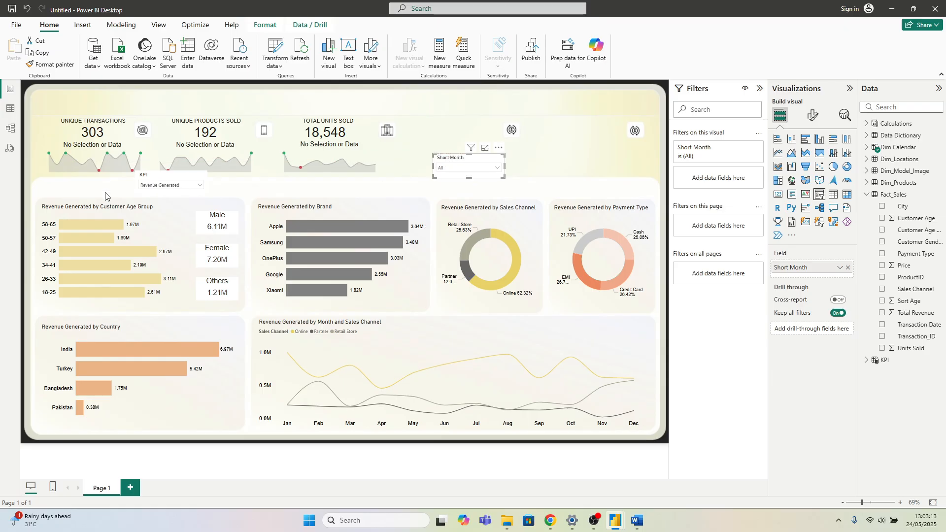
drag(176, 183, 558, 163)
click(611, 172)
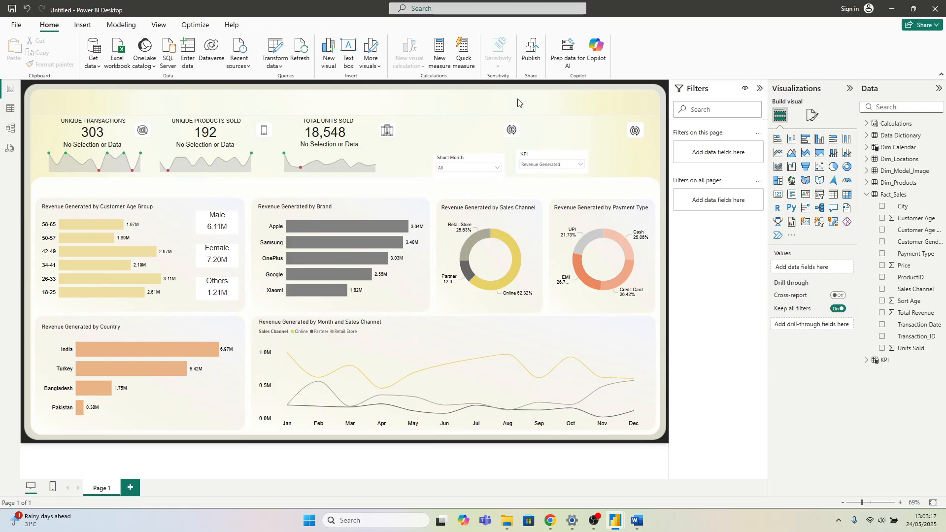
Step: Insert a line shape, flatten it, and stretch it horizontally across the empty strip above the charts
click(82, 25)
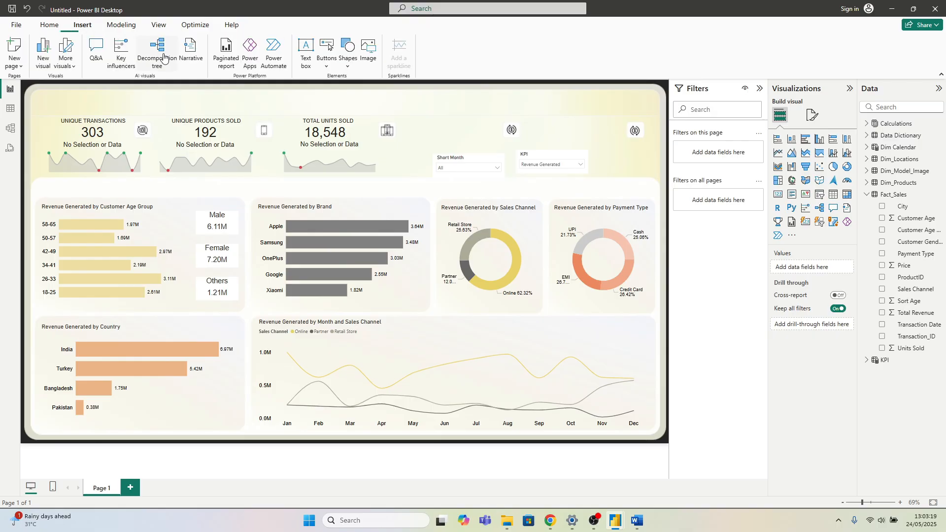
click(346, 70)
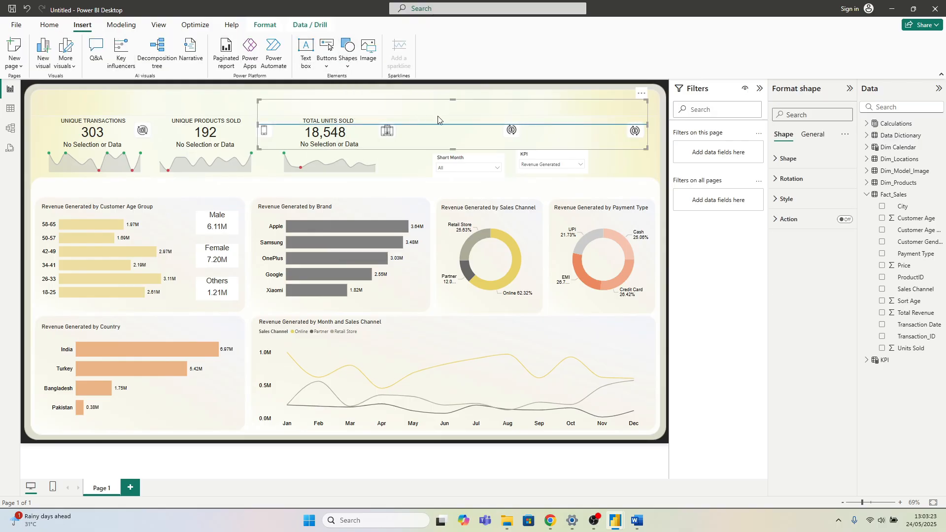
drag(440, 114, 242, 183)
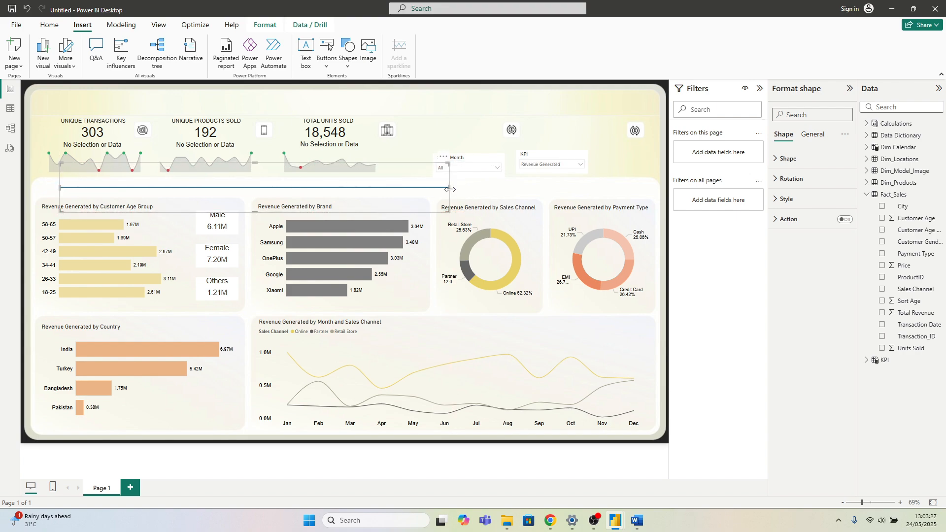
drag(449, 187, 646, 198)
drag(349, 213, 366, 158)
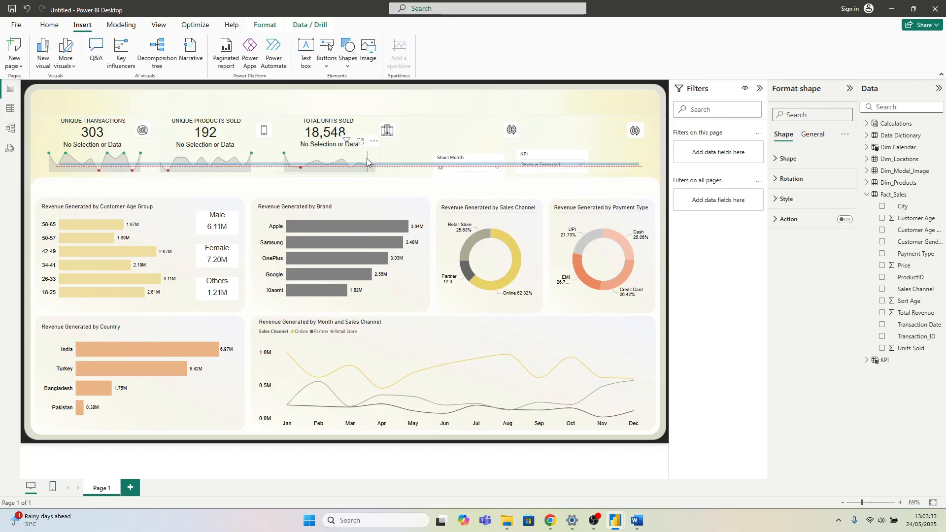
drag(633, 157, 628, 182)
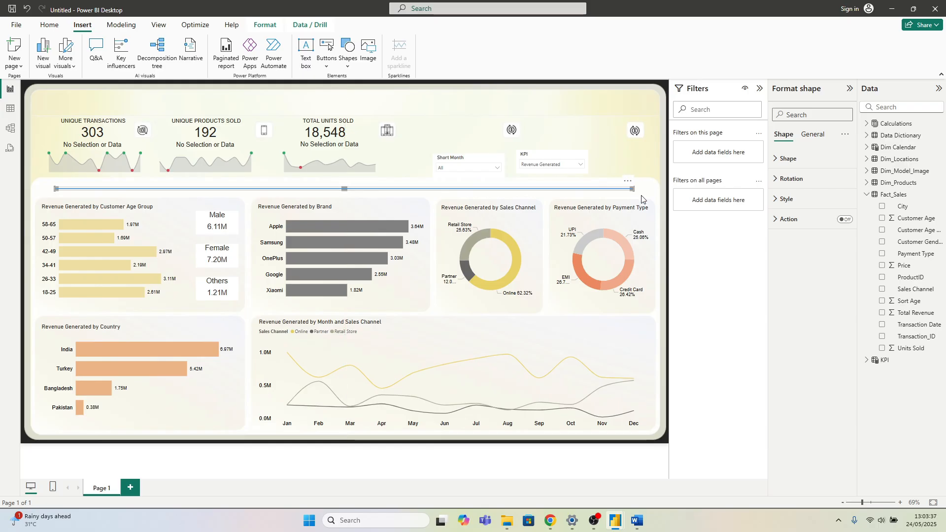
click(646, 194)
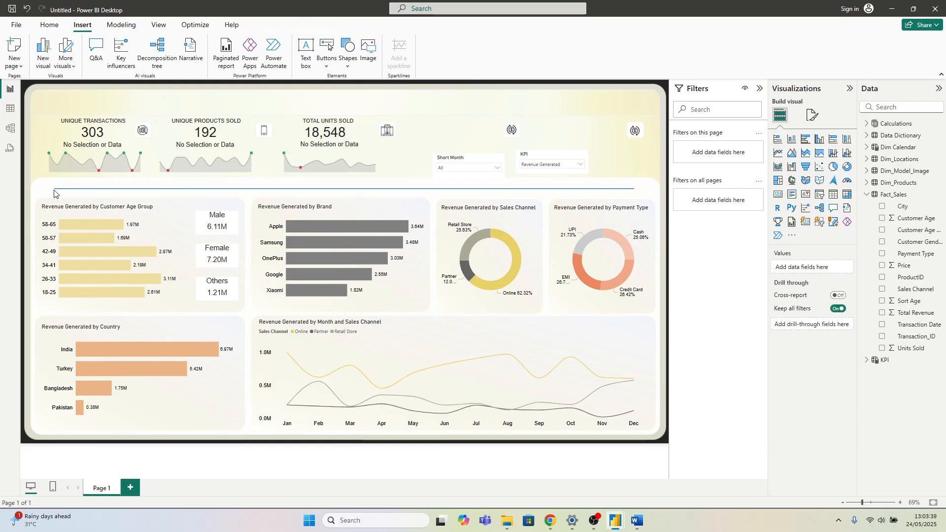
click(55, 188)
drag(58, 191, 67, 189)
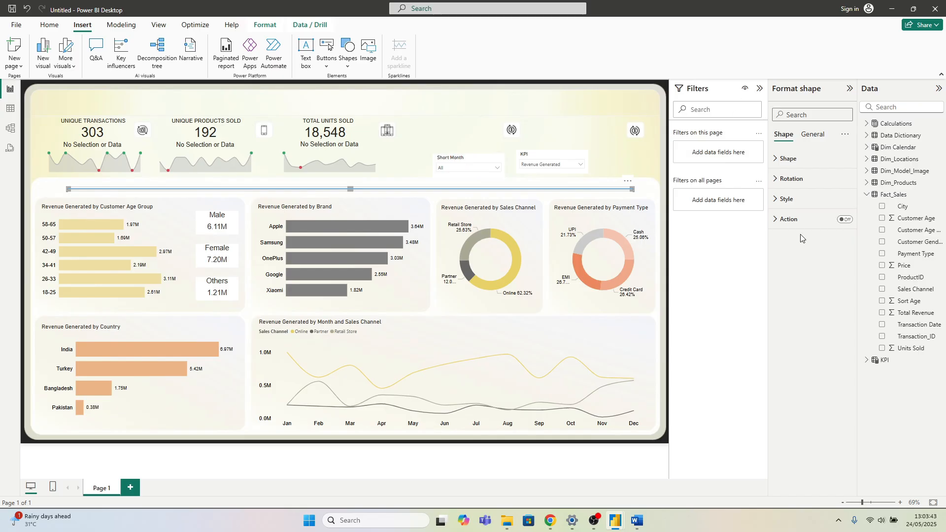
Step: Change the horizontal line's border colour to a medium grey from the White theme shades
click(786, 199)
click(841, 224)
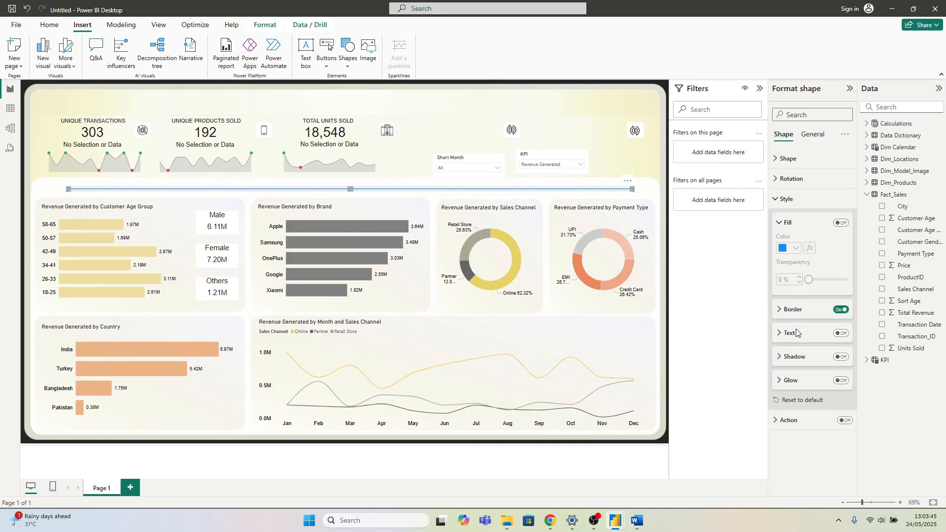
click(791, 309)
click(794, 335)
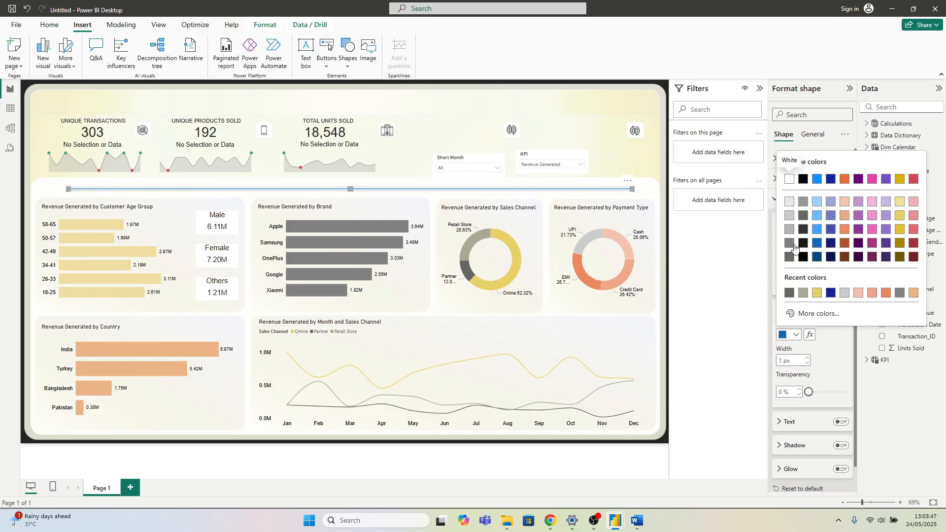
click(789, 231)
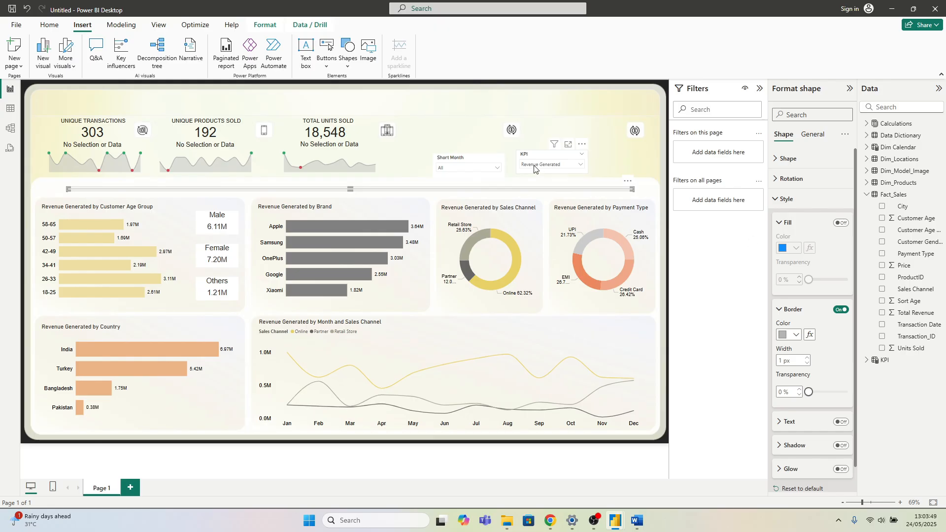
click(628, 172)
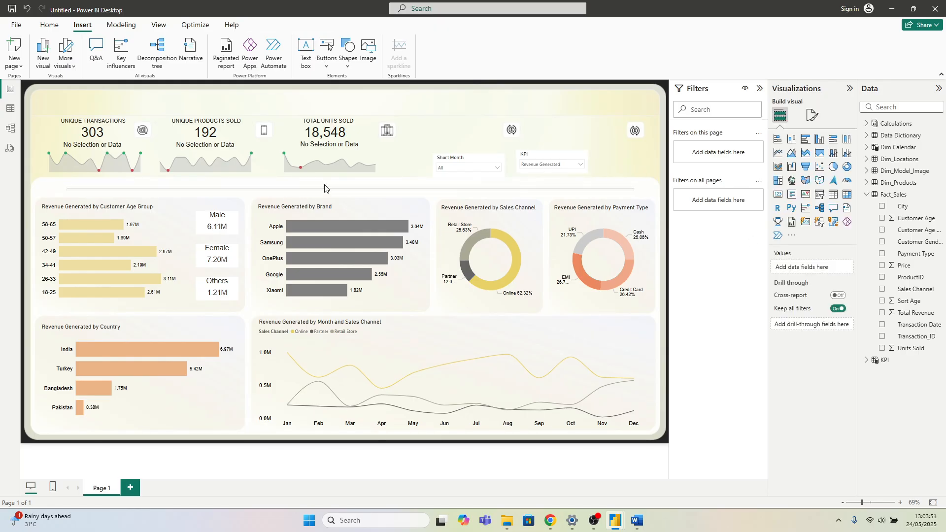
Step: Place the KPI slicer over the line above the age group chart and turn off its slicer header
drag(362, 171, 171, 182)
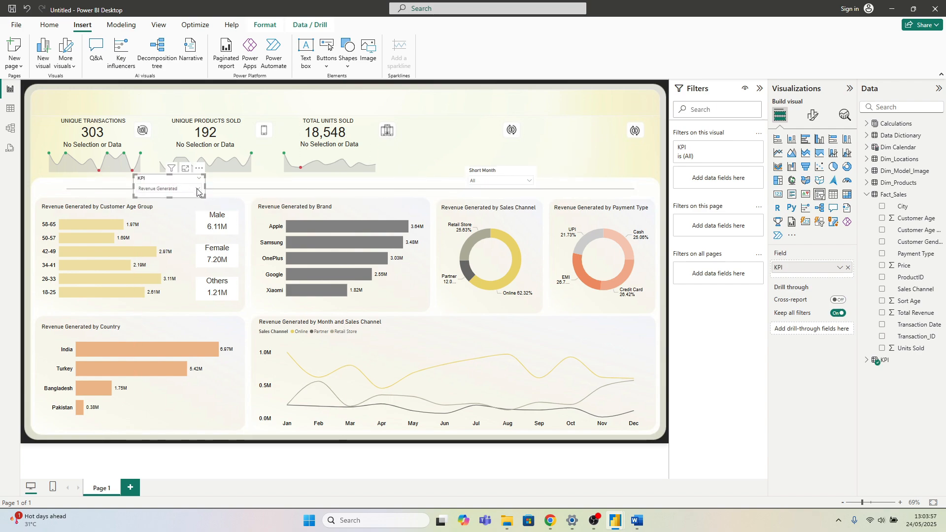
click(813, 115)
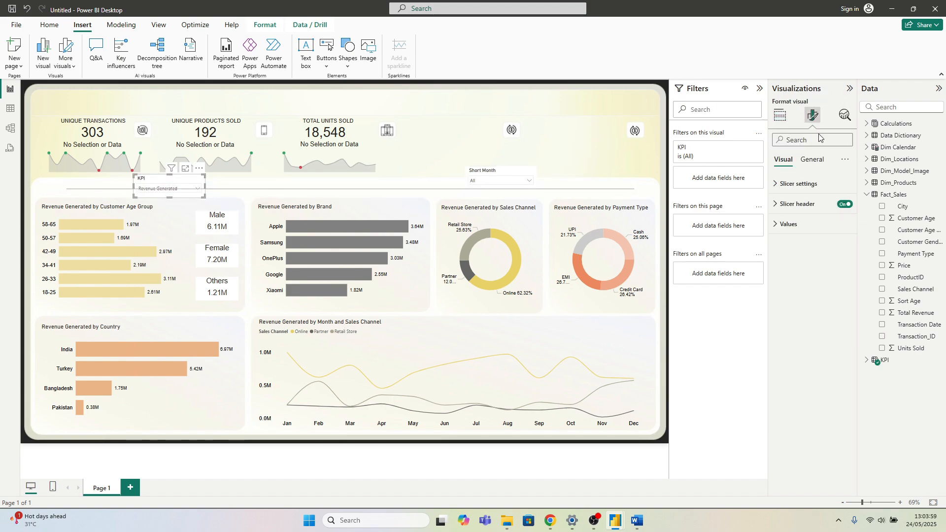
click(845, 204)
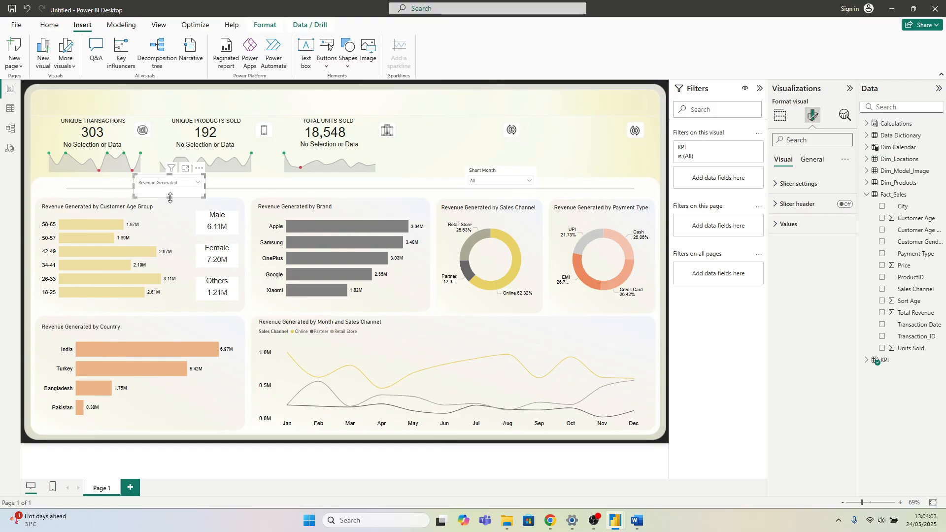
Step: Shift the KPI slicer slightly right along the divider line and check its dropdown list of KPI options
mouse_move(196, 171)
mouse_down()
mouse_move(191, 177)
mouse_move(211, 179)
mouse_up()
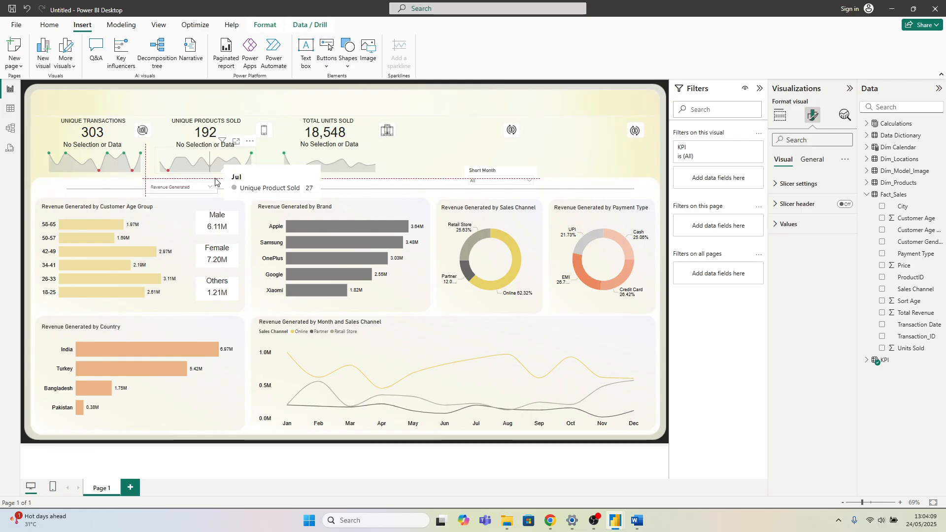
click(463, 124)
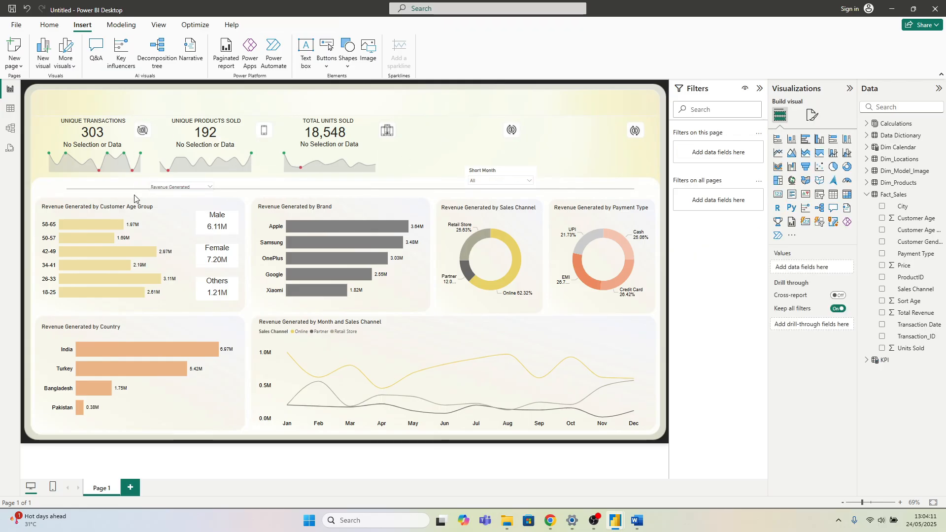
click(179, 186)
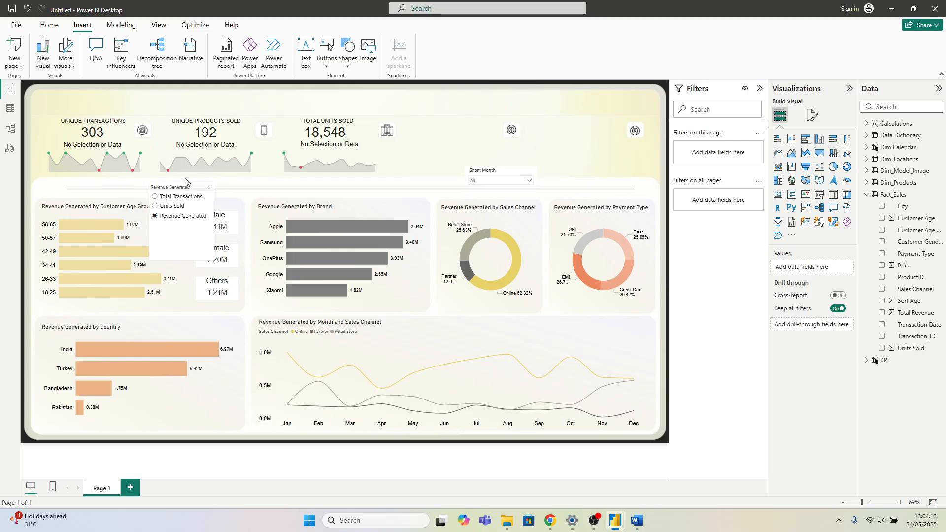
click(181, 185)
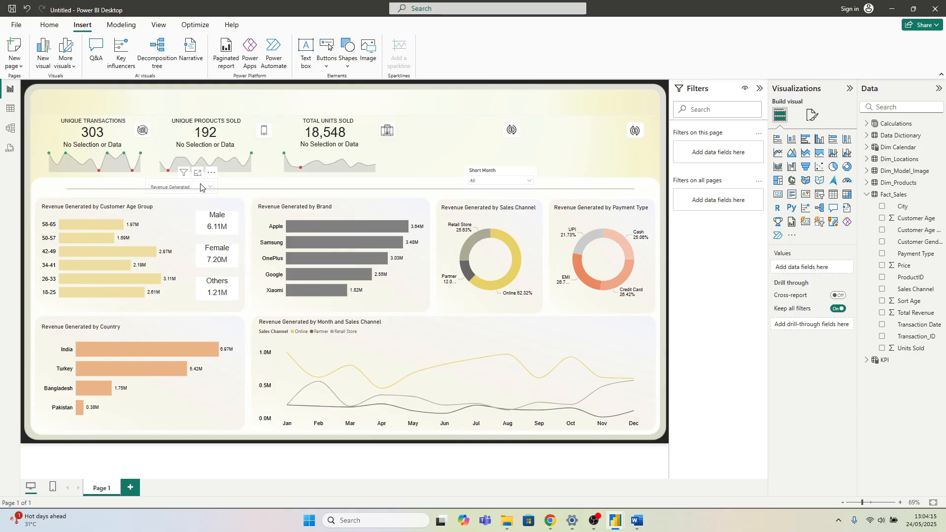
Step: Open the background effects settings of the KPI slicer on the divider line
click(198, 186)
click(199, 186)
click(215, 180)
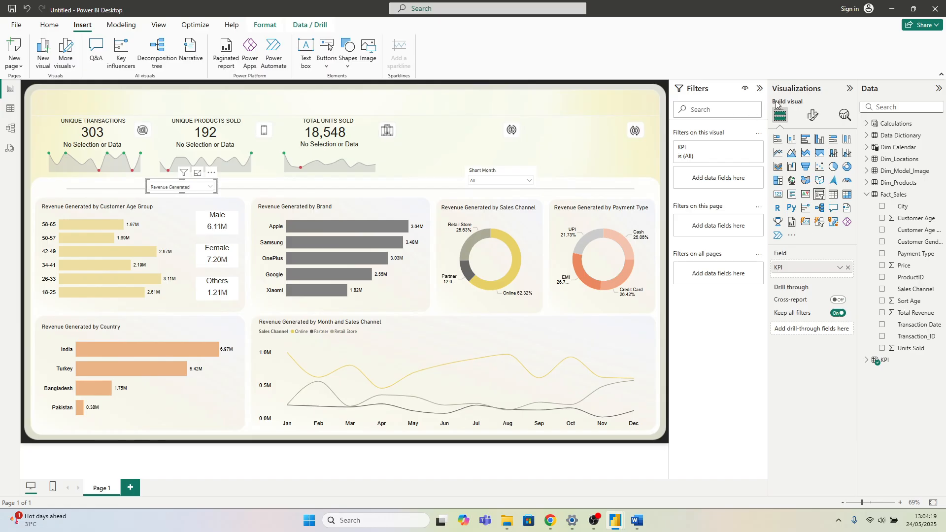
click(812, 118)
click(812, 159)
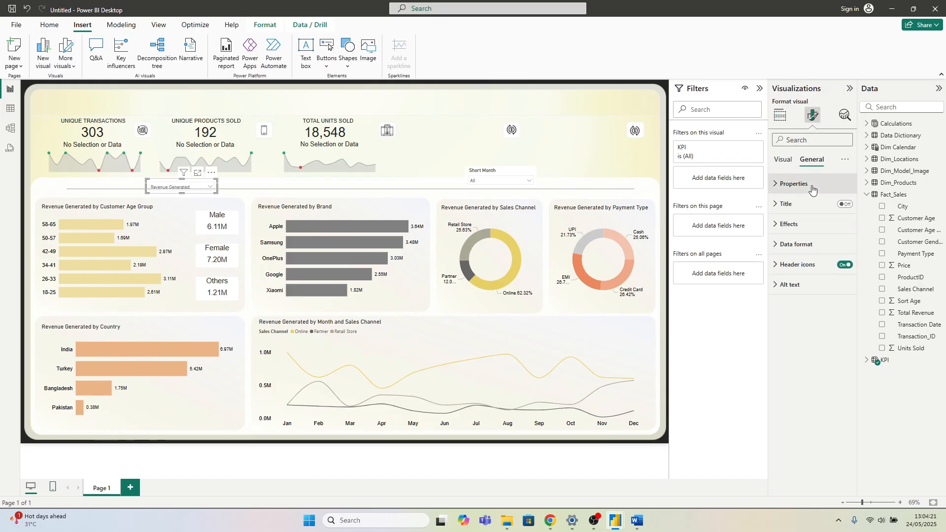
click(787, 224)
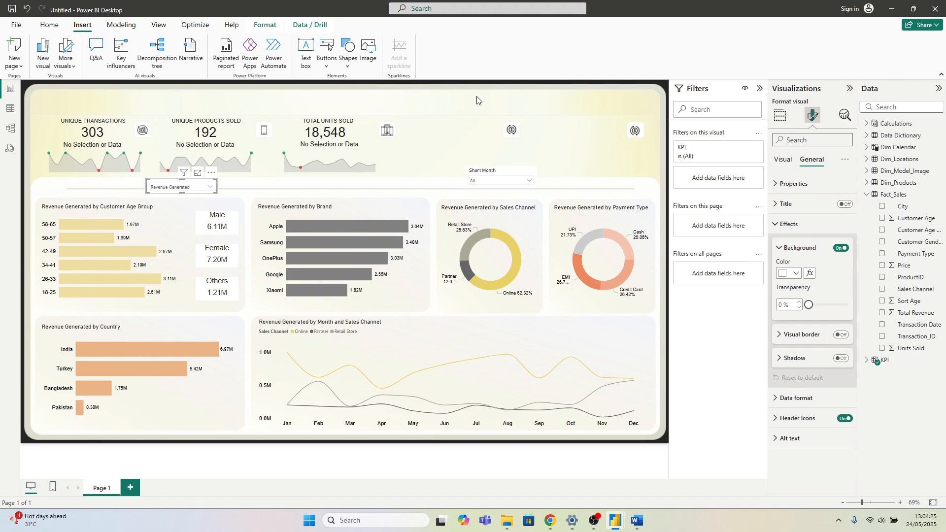
Step: Send the grey divider line behind the KPI slicer in the layer order
click(403, 190)
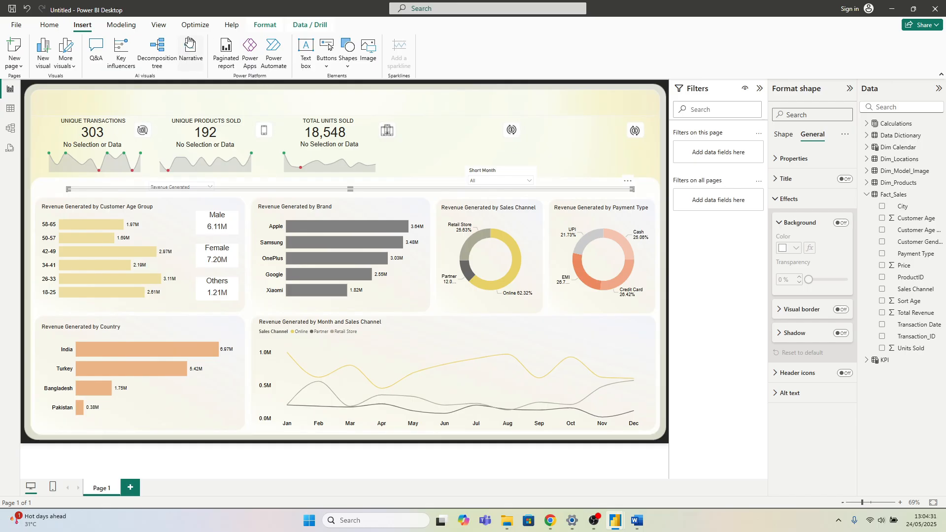
click(264, 24)
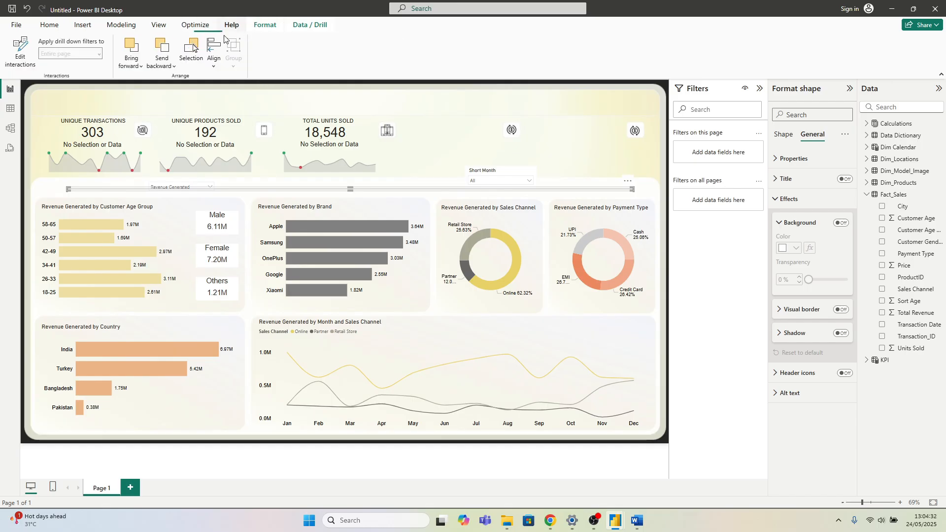
click(154, 69)
click(181, 86)
click(177, 92)
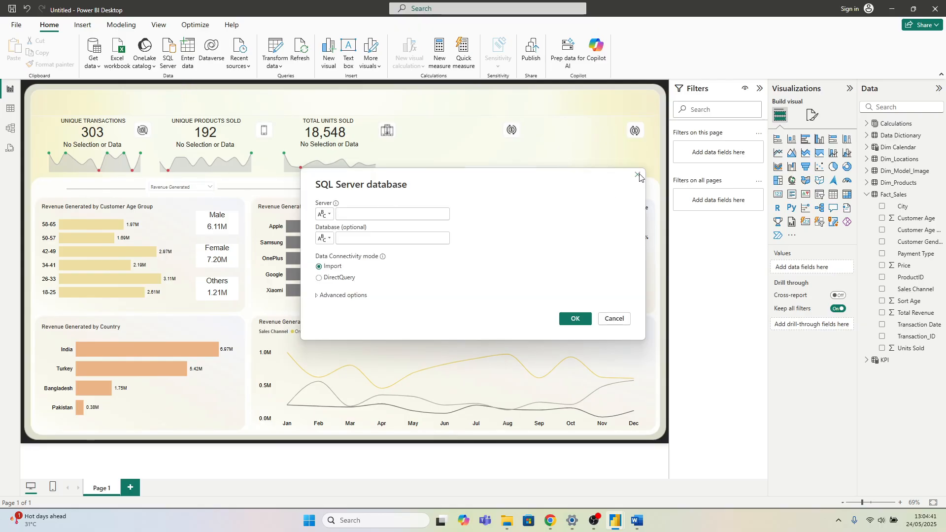
click(638, 175)
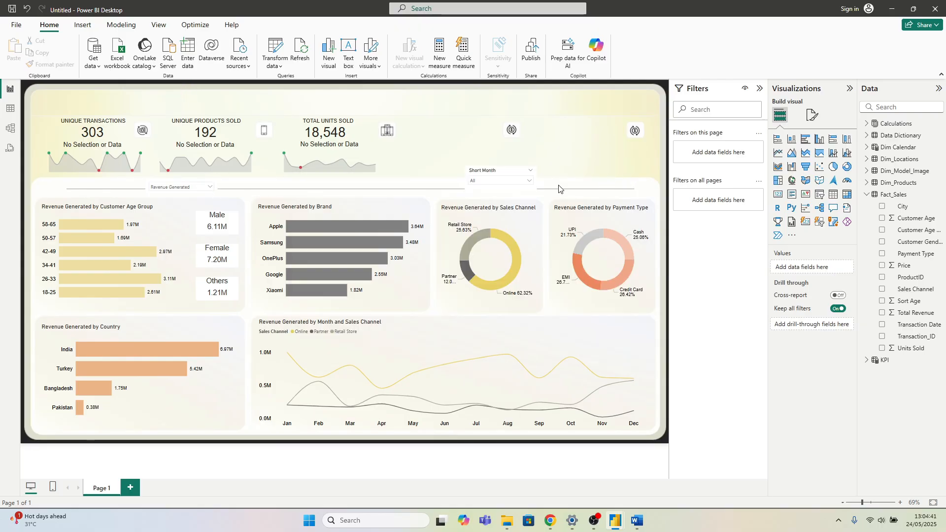
Step: Nudge the KPI slicer down slightly so it is vertically centred on the divider line
click(197, 185)
key(Down)
key(Down)
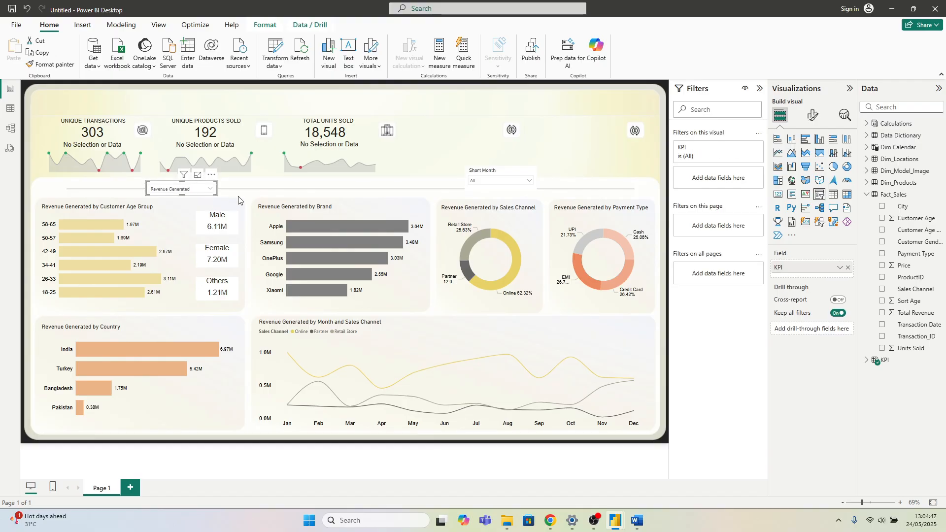
click(246, 194)
click(246, 201)
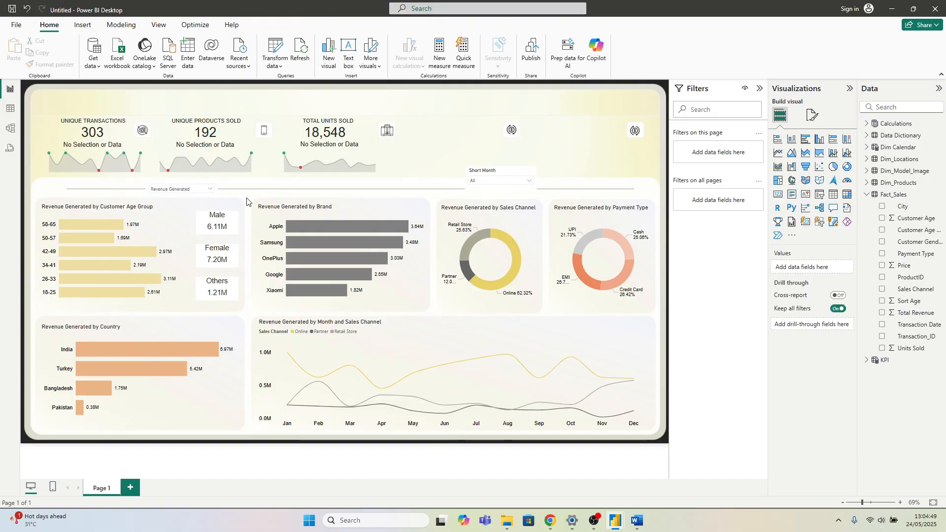
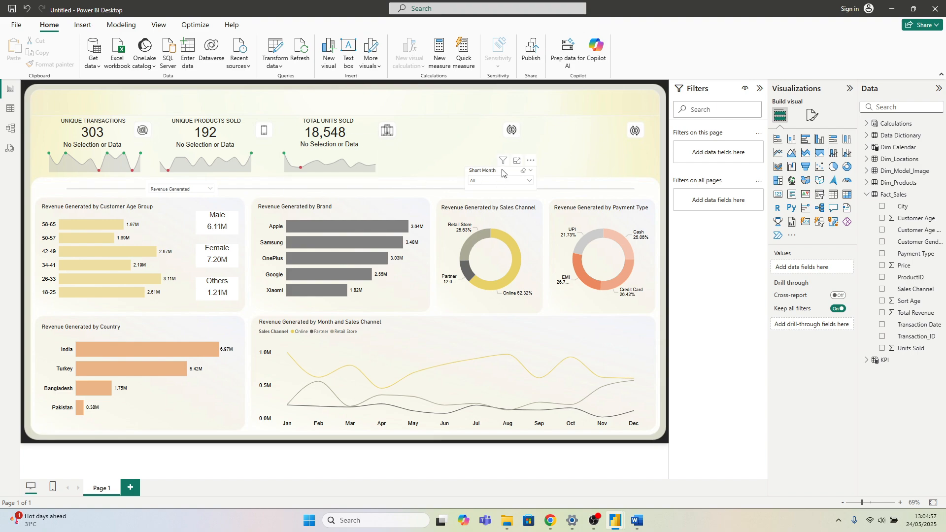
Step: Place the Short Month slicer over the divider line above the brand chart and turn off its slicer header
drag(419, 179, 327, 183)
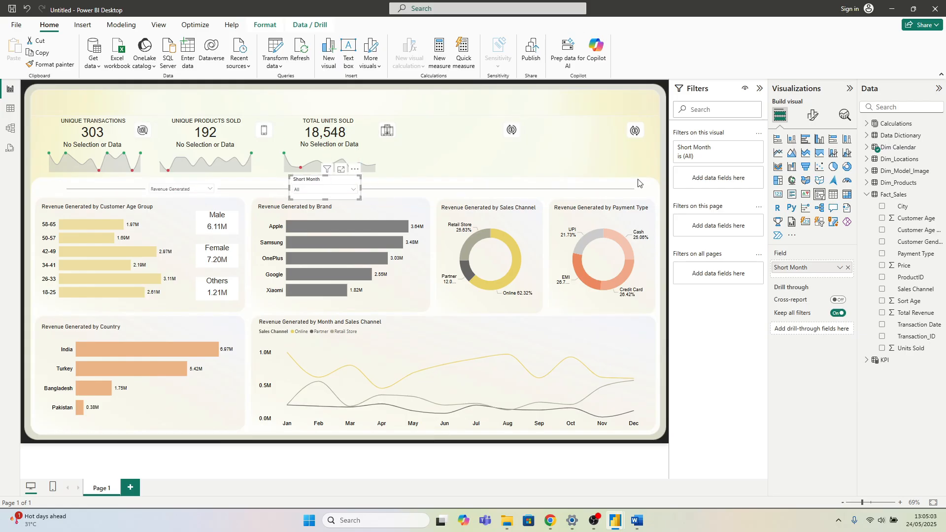
click(813, 115)
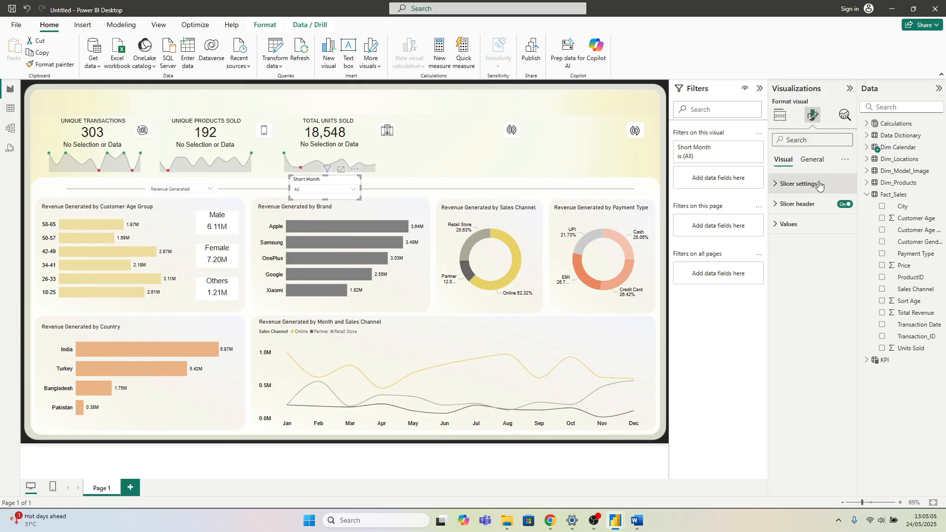
click(845, 203)
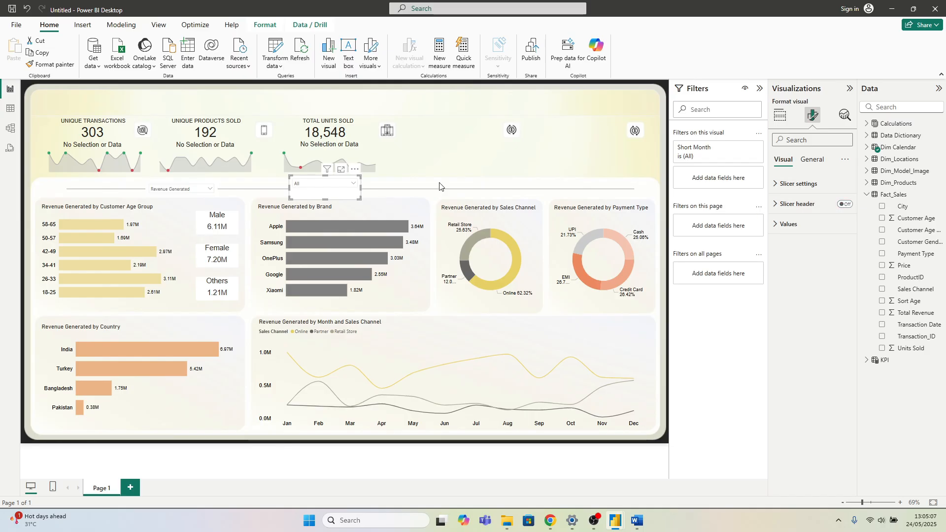
Step: Reduce the Short Month slicer's height and centre it on the divider line, leaving a gap after the KPI slicer
drag(325, 199, 341, 175)
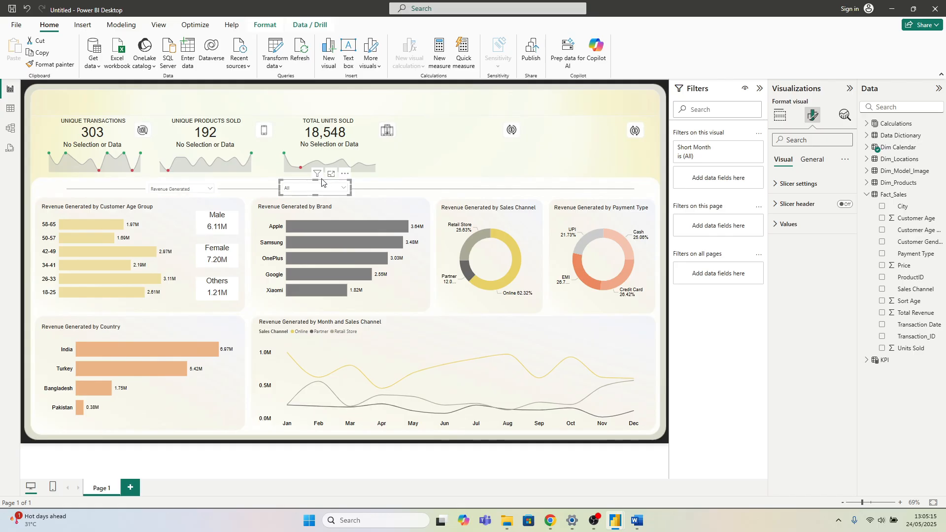
click(459, 169)
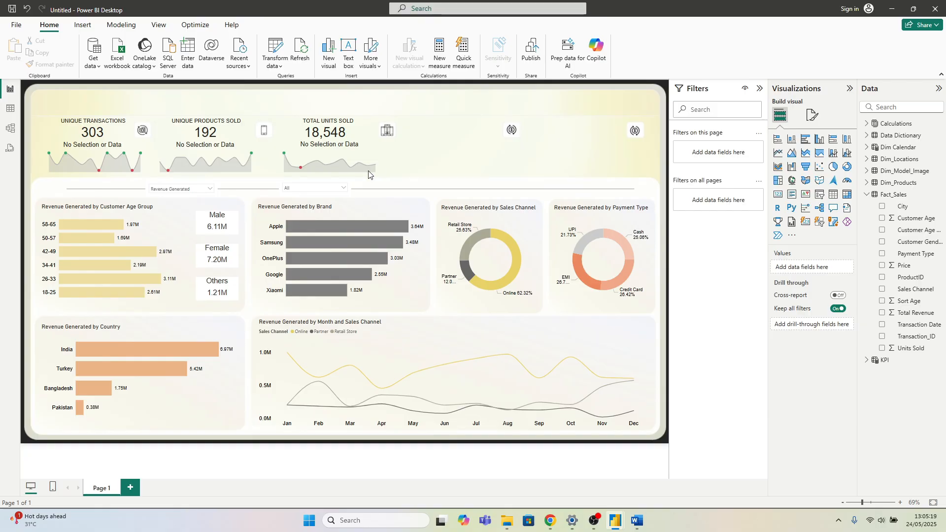
click(322, 182)
drag(341, 178, 363, 182)
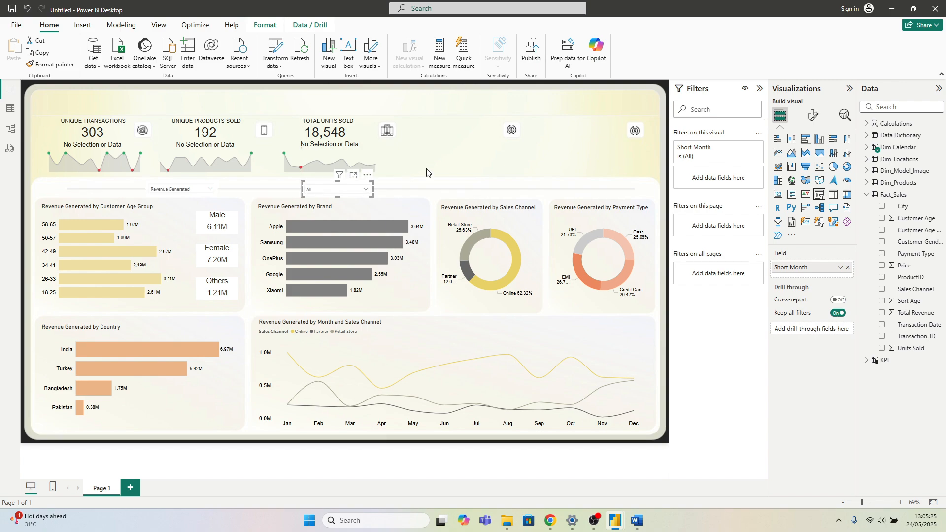
click(427, 172)
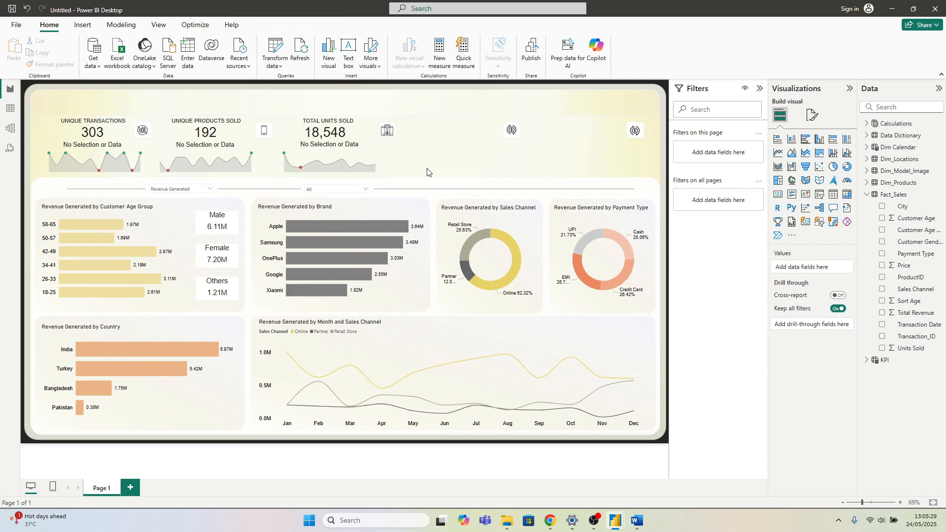
click(364, 193)
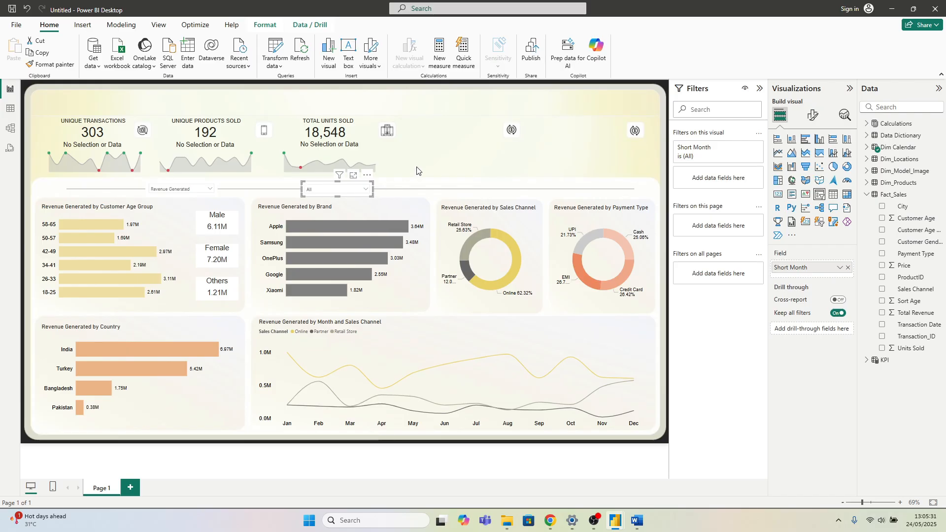
click(201, 194)
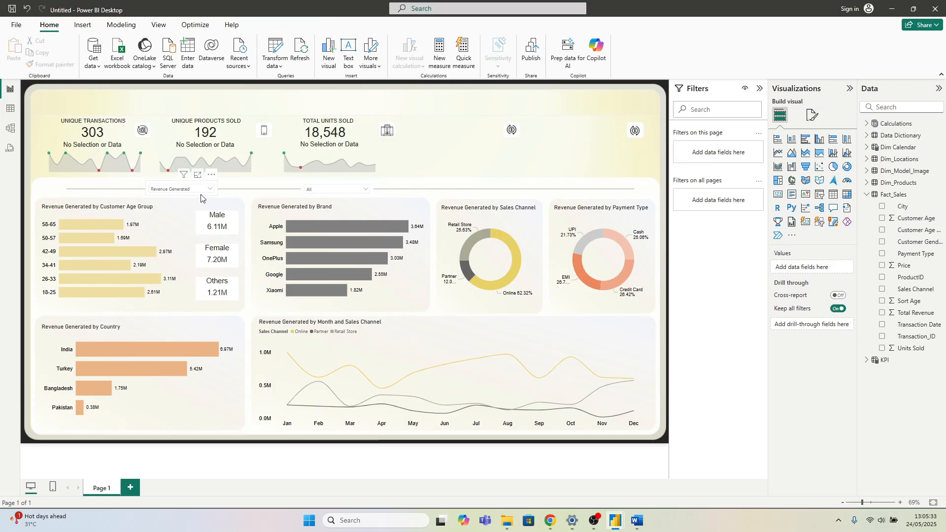
click(327, 195)
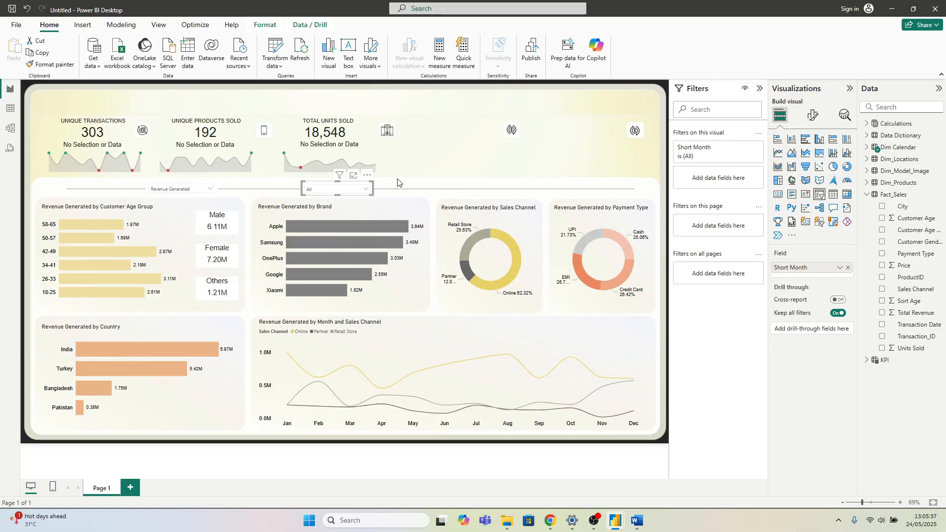
click(427, 160)
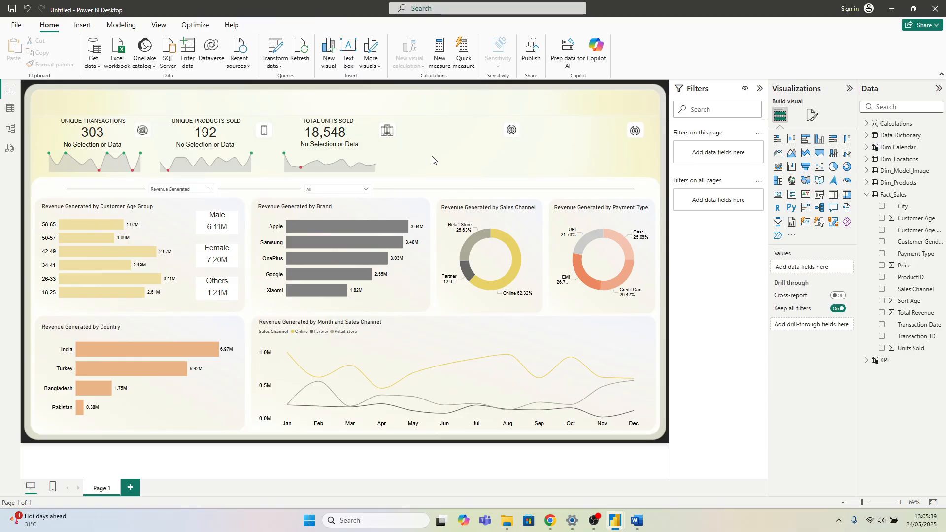
Step: Duplicate the Total Units Sold label onto the divider line before the KPI slicer and turn on the copy's background
click(345, 121)
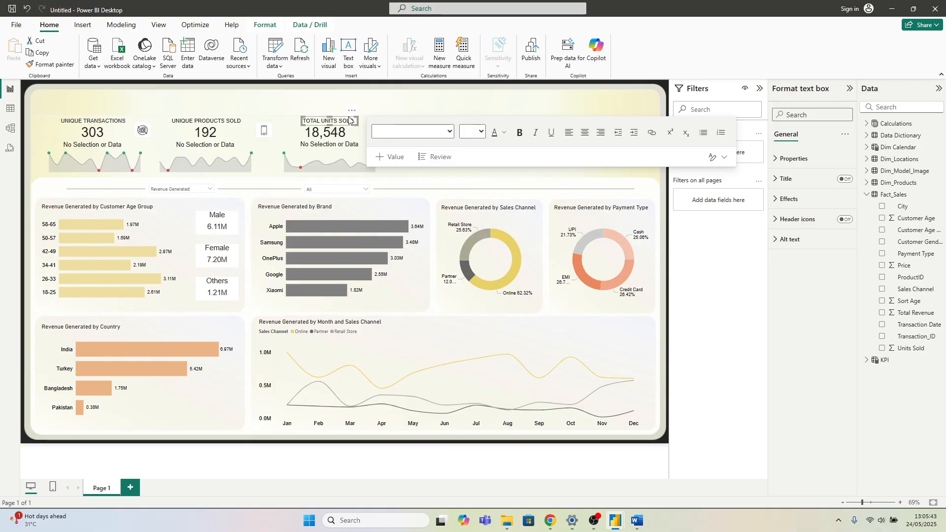
click(348, 120)
drag(350, 117, 139, 187)
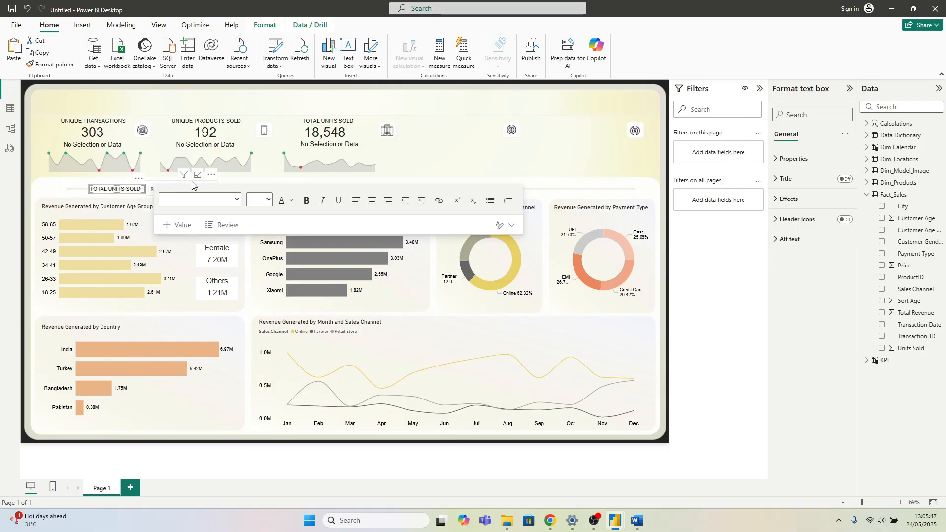
click(790, 200)
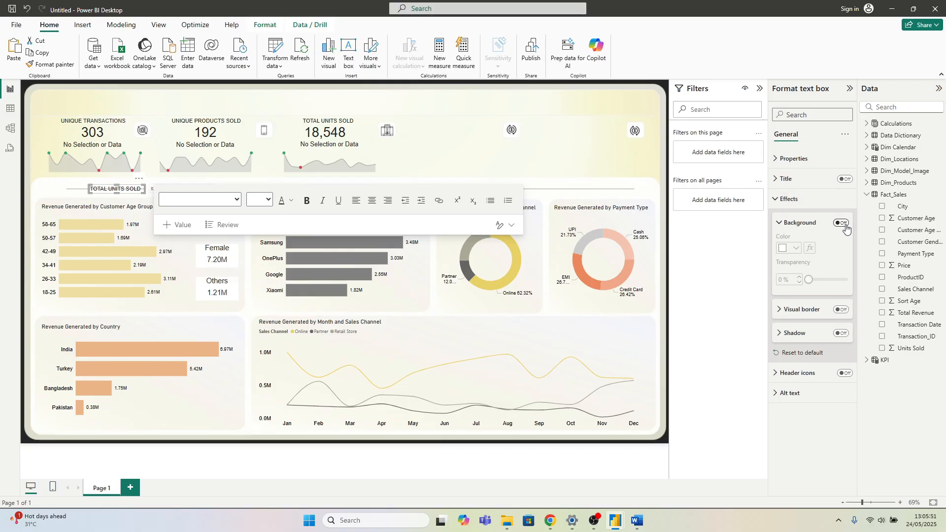
click(842, 223)
click(789, 199)
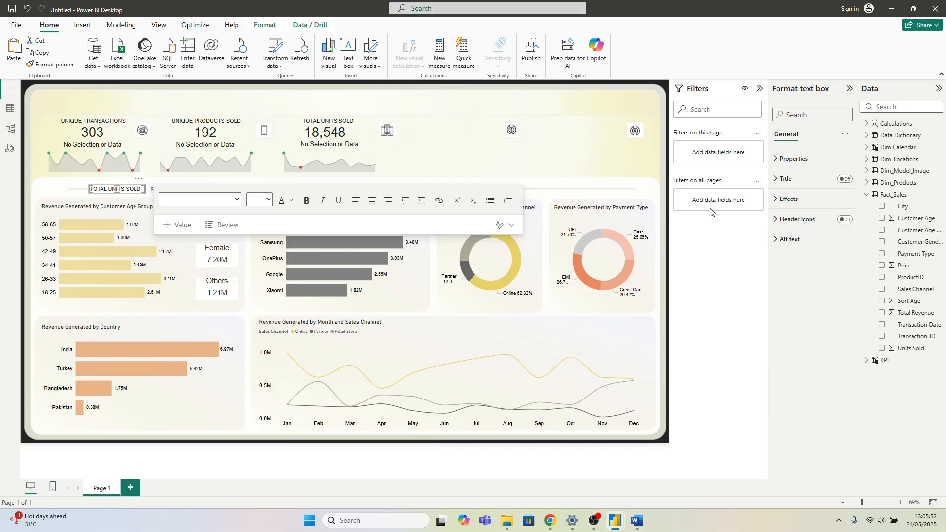
Step: Replace the copied label's text with SELECT KPI
click(140, 189)
key(BackSpace)
key(BackSpace)
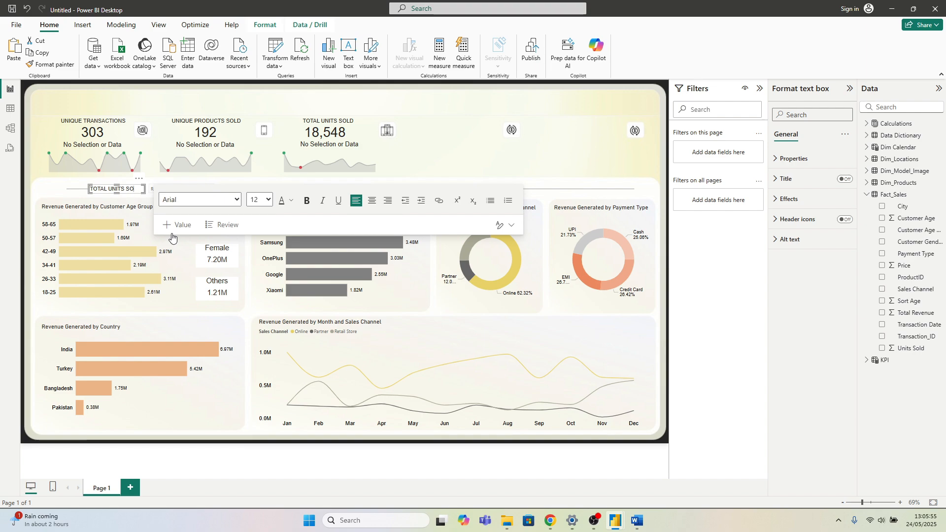
key(BackSpace)
key(BackSpace)
key(BackSpace)
key(BackSpace)
key(BackSpace)
key(BackSpace)
key(BackSpace)
key(BackSpace)
key(BackSpace)
key(BackSpace)
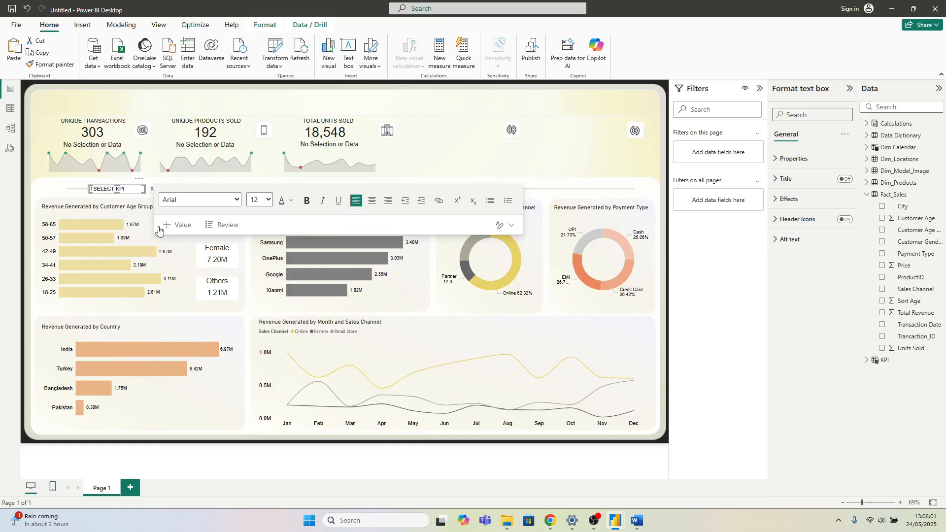
click(94, 189)
key(BackSpace)
click(70, 199)
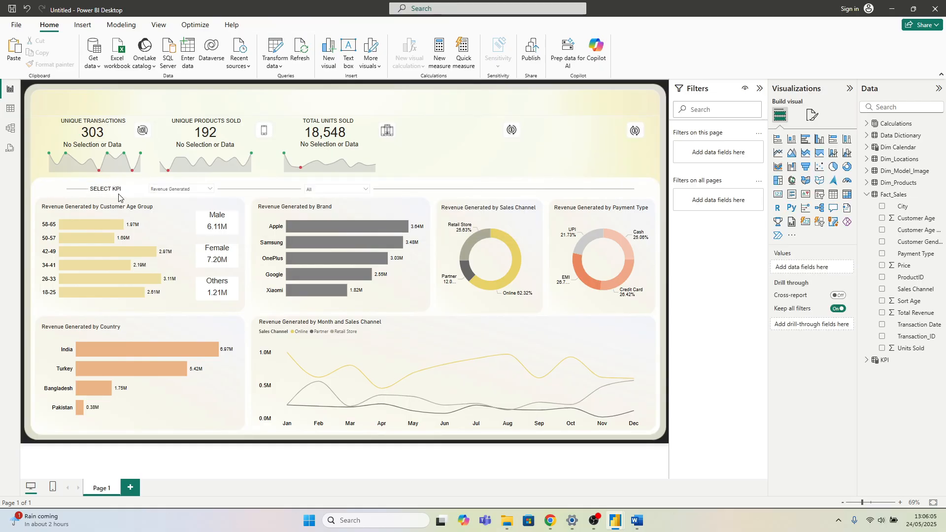
Step: Narrow the SELECT KPI label and move it along the divider line to sit directly beside the KPI slicer
click(136, 191)
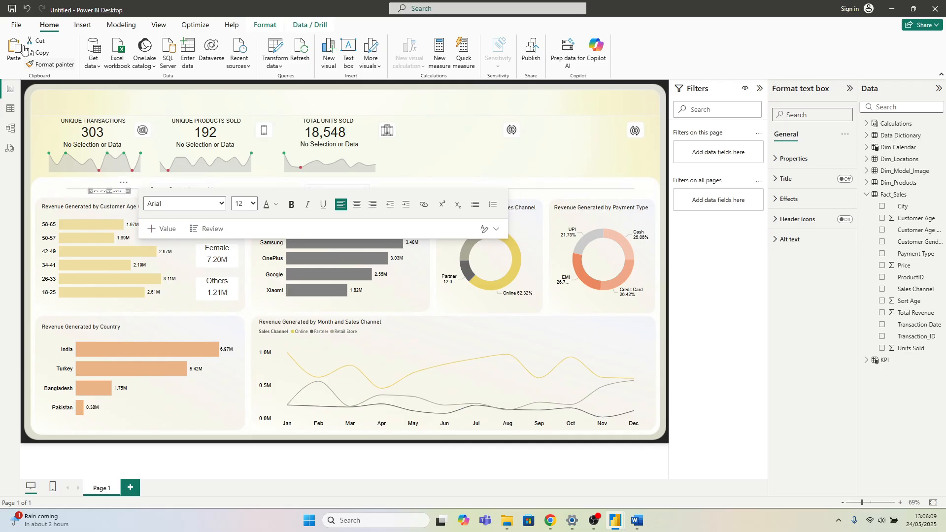
click(28, 13)
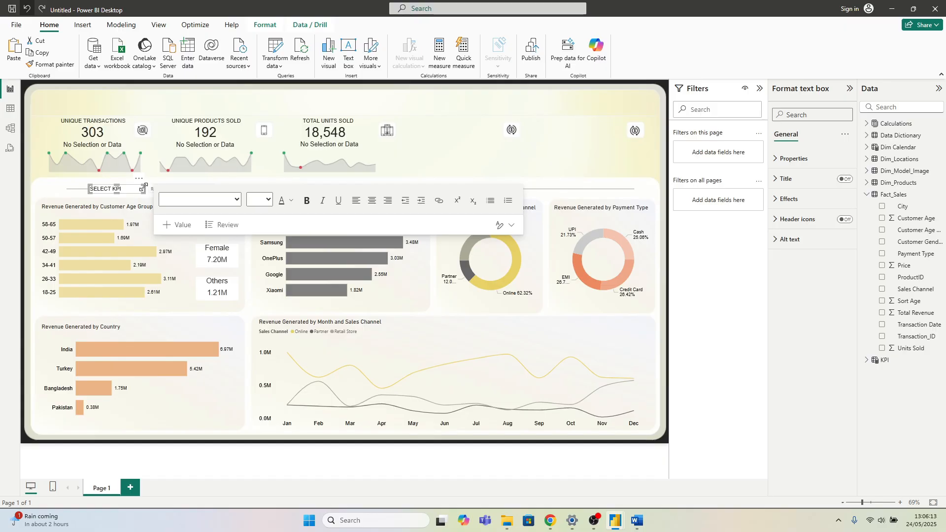
mouse_move(144, 187)
mouse_down()
mouse_move(109, 194)
mouse_move(140, 183)
mouse_up()
click(68, 194)
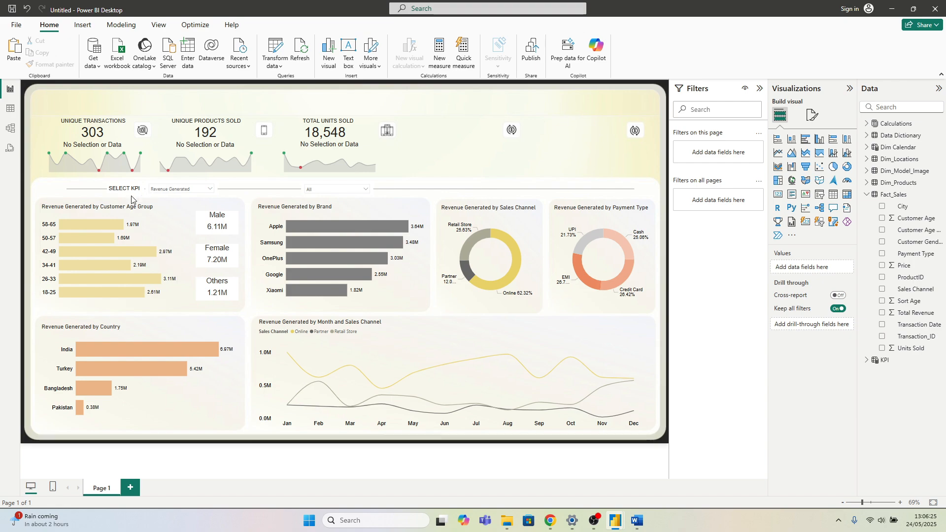
Step: Duplicate the SELECT KPI label onto the divider line before the month slicer and change the copy's text to SELECT MONTH
click(130, 194)
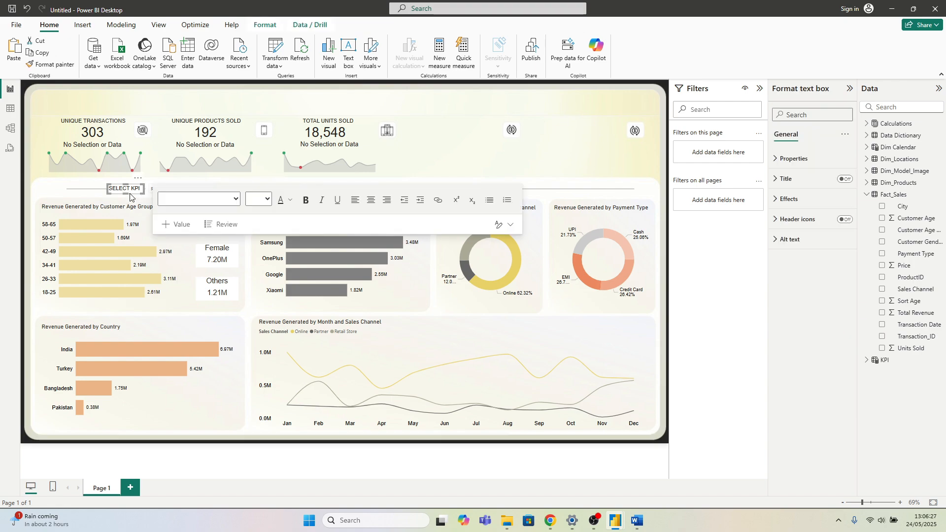
key(ctrl+c)
key(ctrl+v)
drag(140, 185, 281, 183)
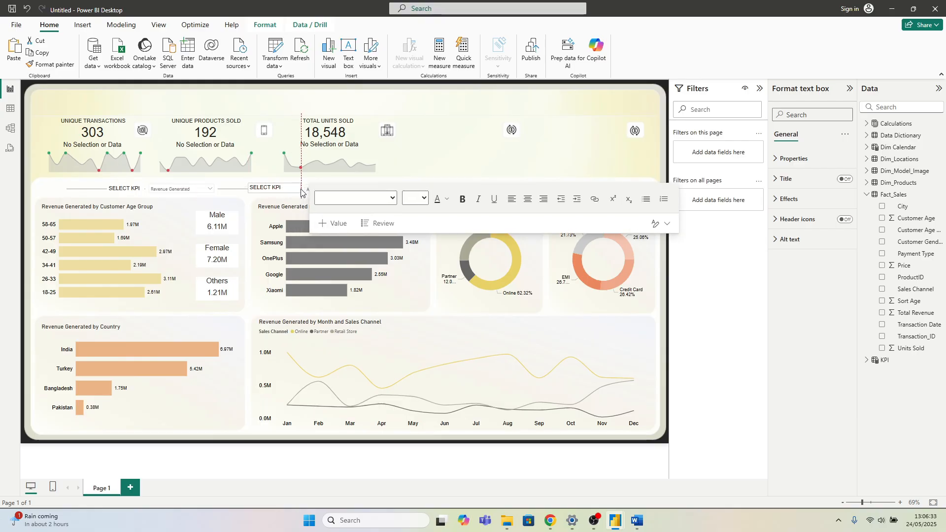
click(285, 187)
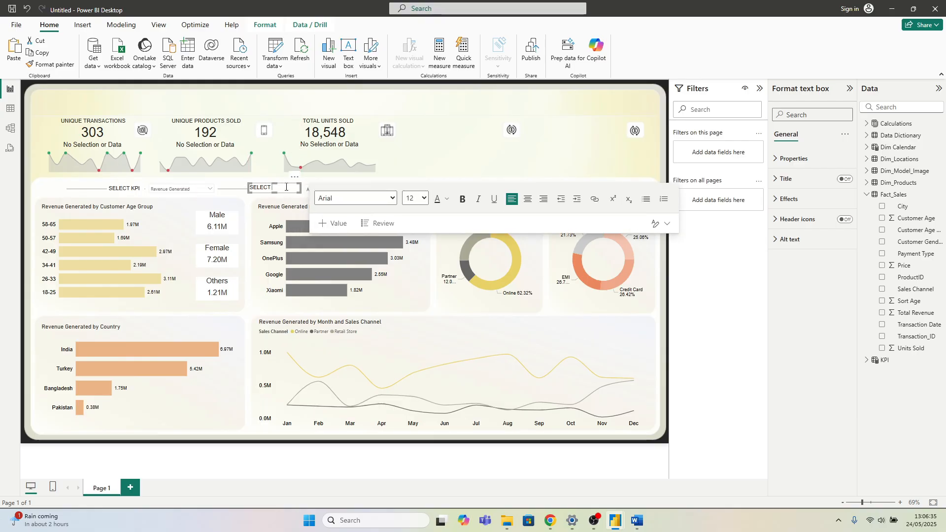
text(ONTH)
click(450, 166)
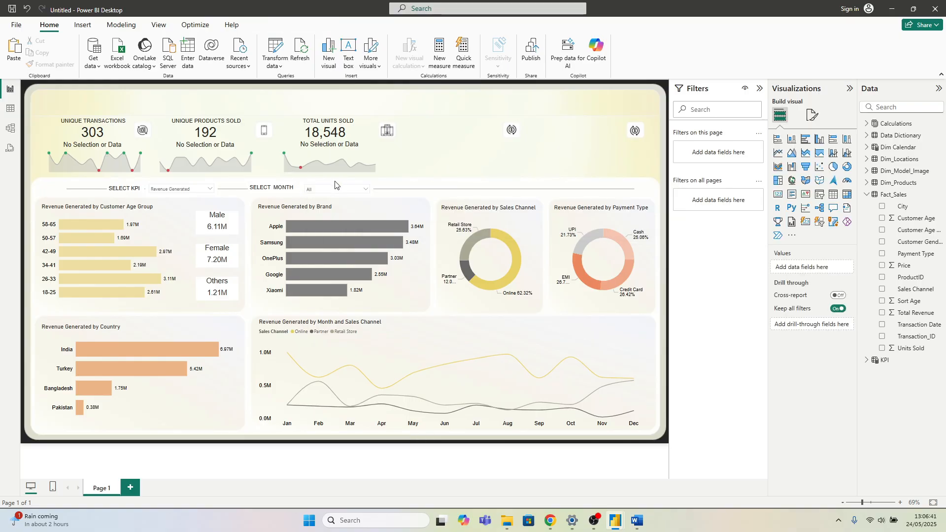
Step: Nudge the month slicer slightly up and closer to the SELECT MONTH label so the two line up
click(294, 196)
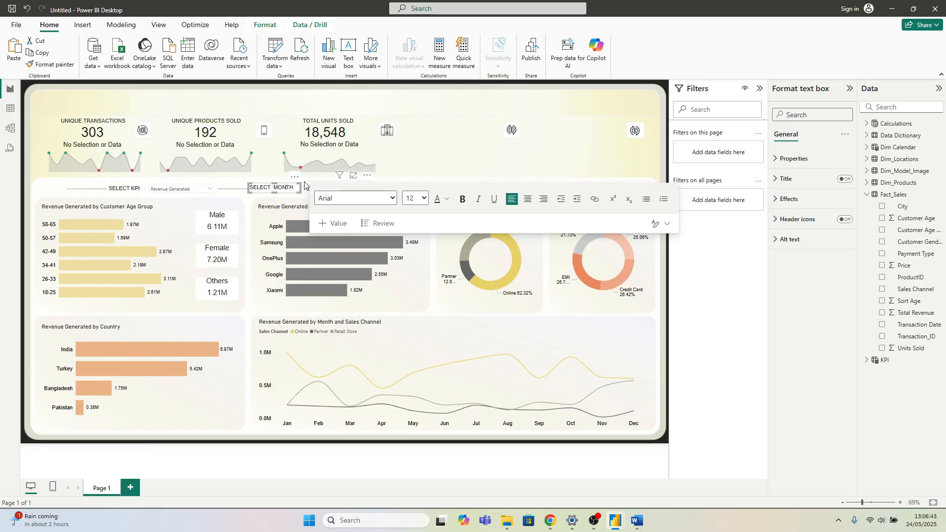
click(303, 181)
key(Up)
key(Up)
key(Up)
key(Up)
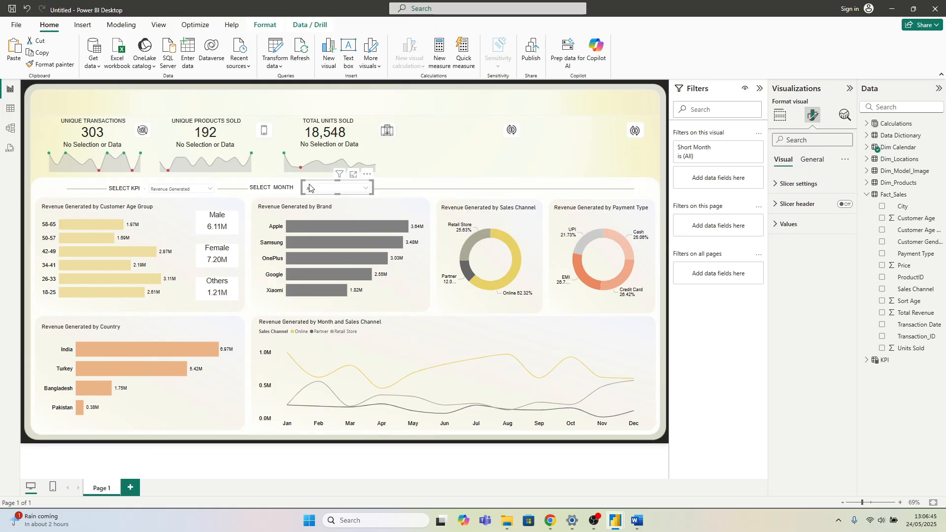
key(Left)
key(Left)
key(Left)
key(Left)
key(Left)
key(Left)
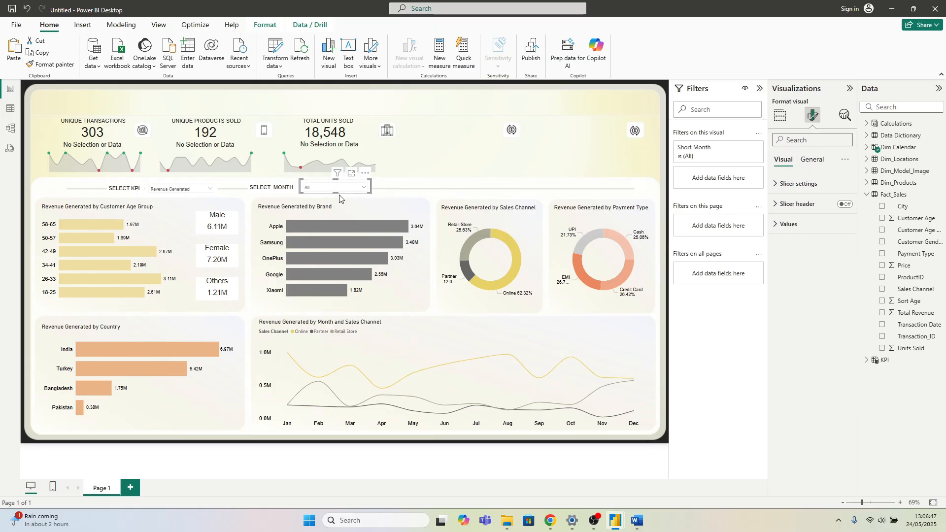
click(423, 176)
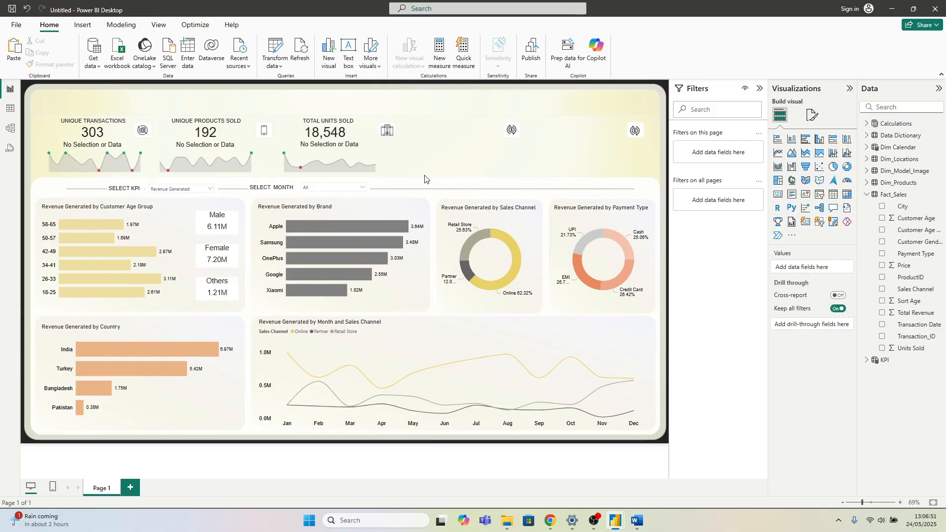
Step: Set the KPI slicer's values font to Arial and its font color to black
click(193, 188)
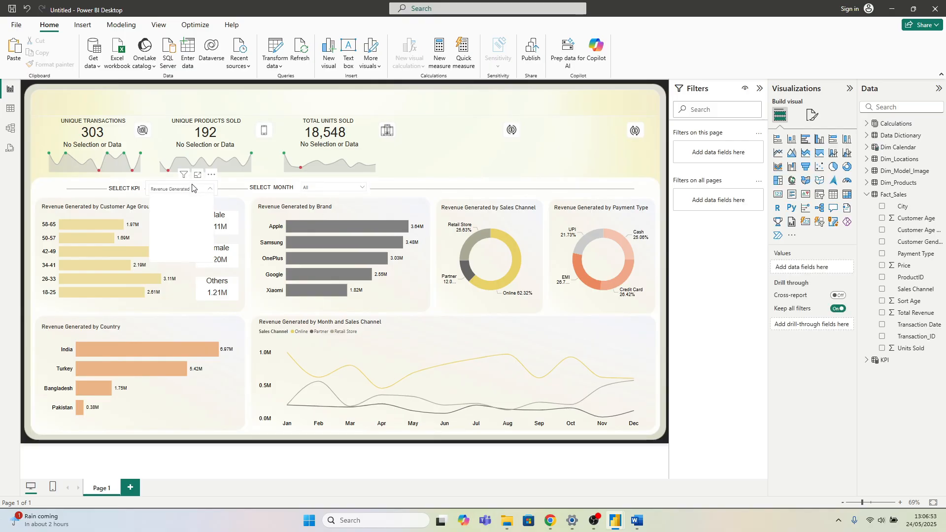
click(192, 188)
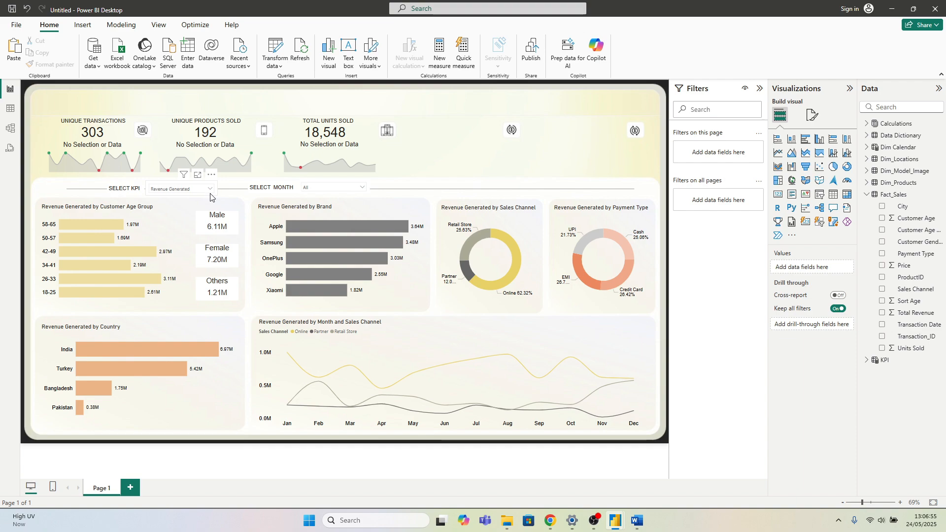
click(210, 196)
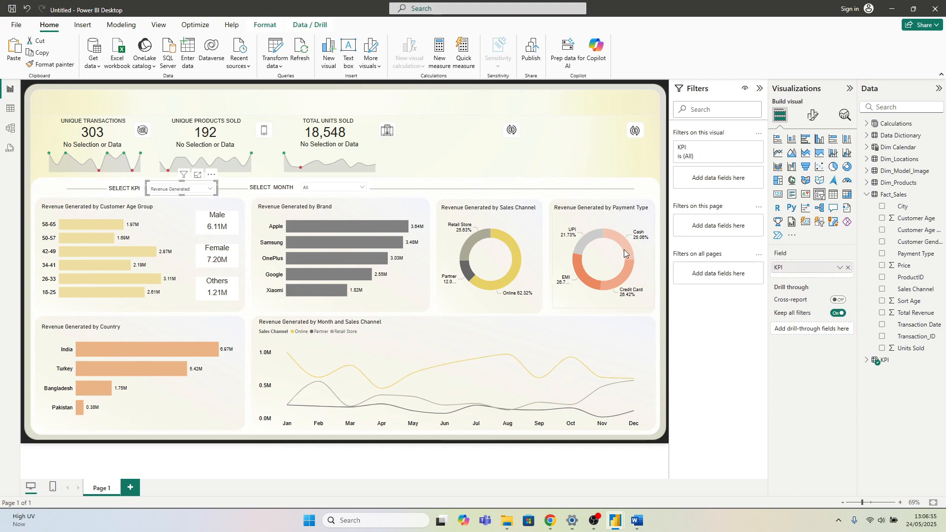
click(813, 115)
click(799, 226)
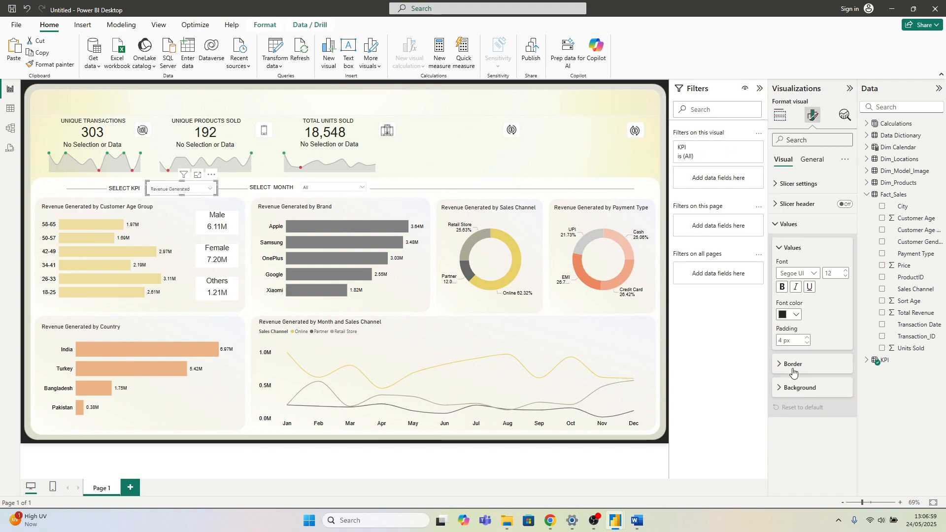
click(814, 275)
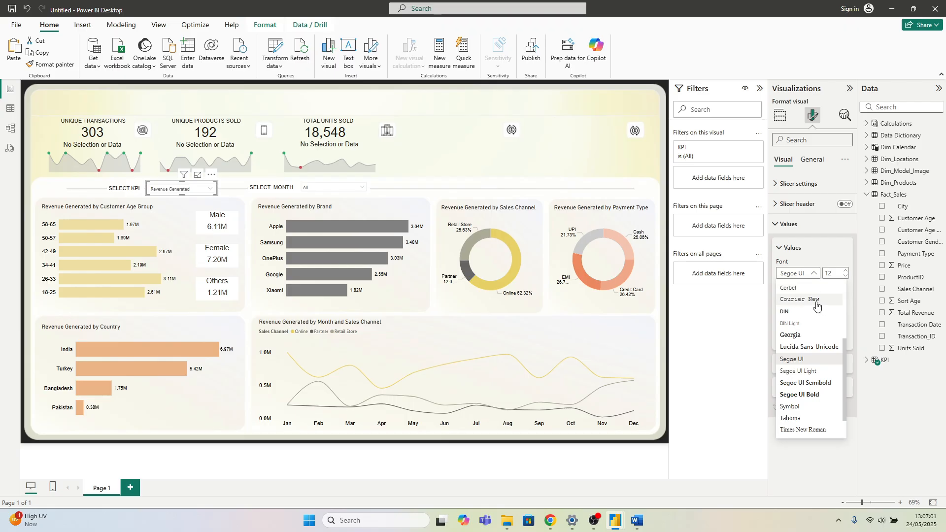
scroll(808, 296, up, 5)
click(799, 292)
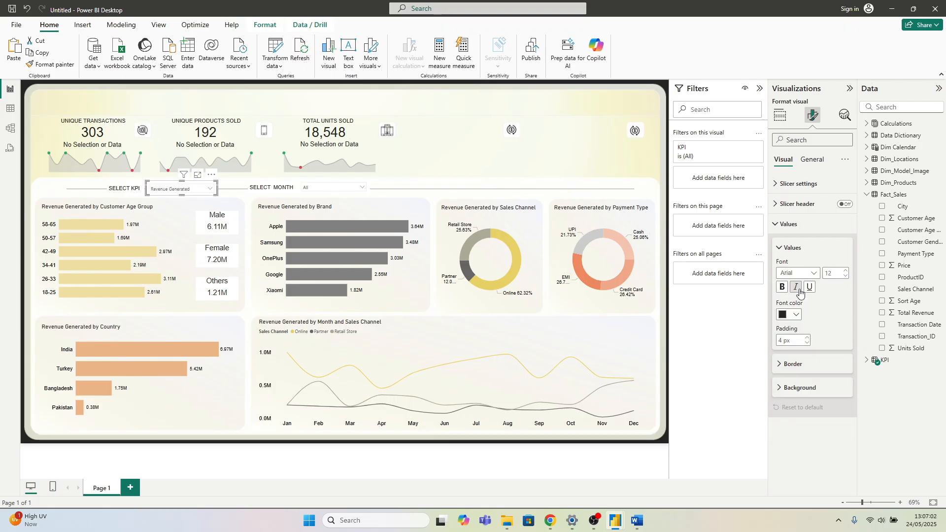
click(795, 316)
click(803, 349)
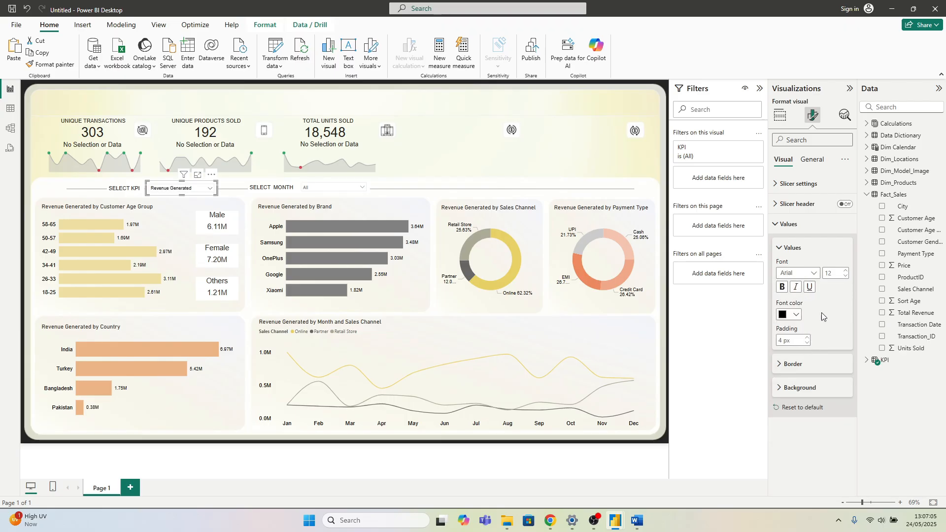
Step: Format the month slicer's values with the Arial font and black font color
click(328, 187)
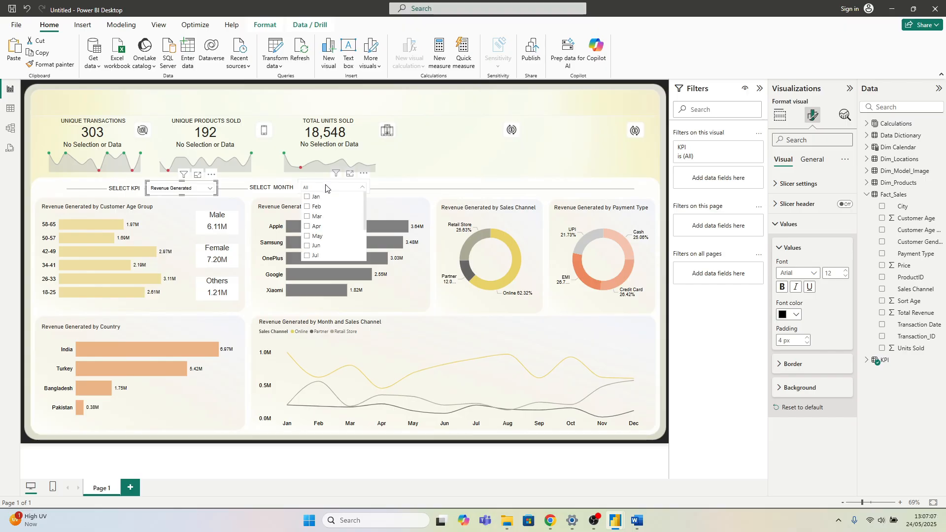
click(310, 186)
click(309, 185)
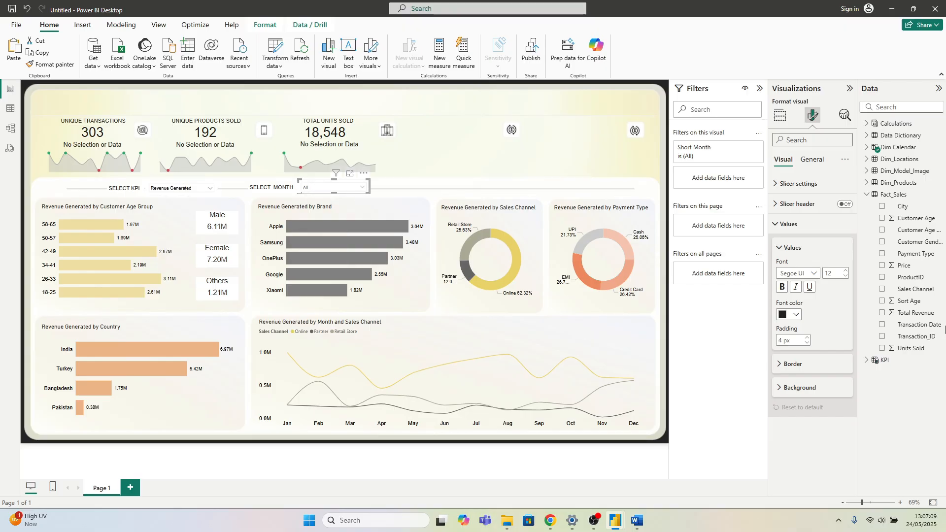
click(798, 274)
scroll(794, 291, up, 5)
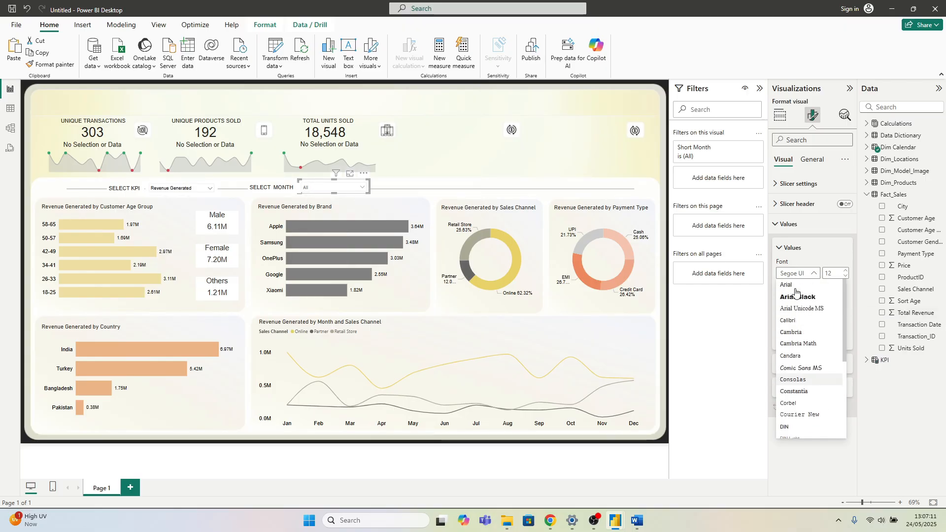
click(790, 288)
click(795, 314)
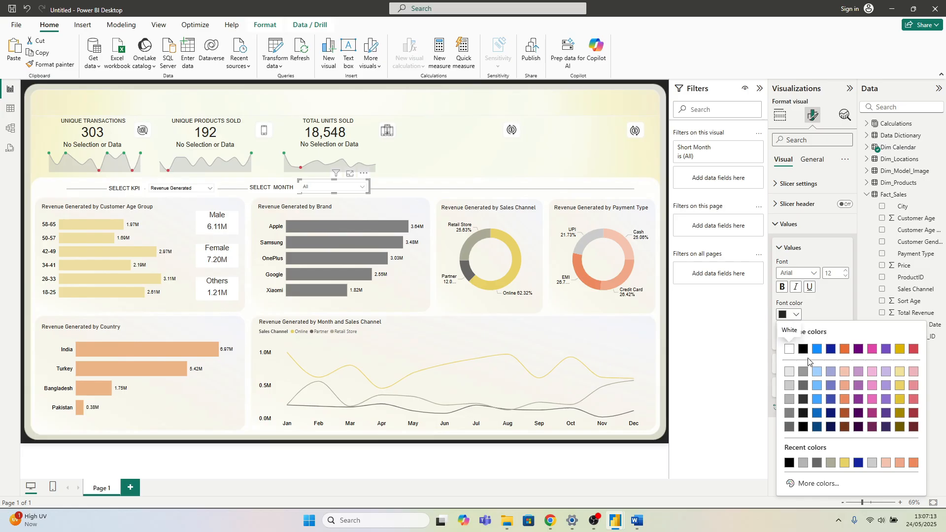
click(797, 345)
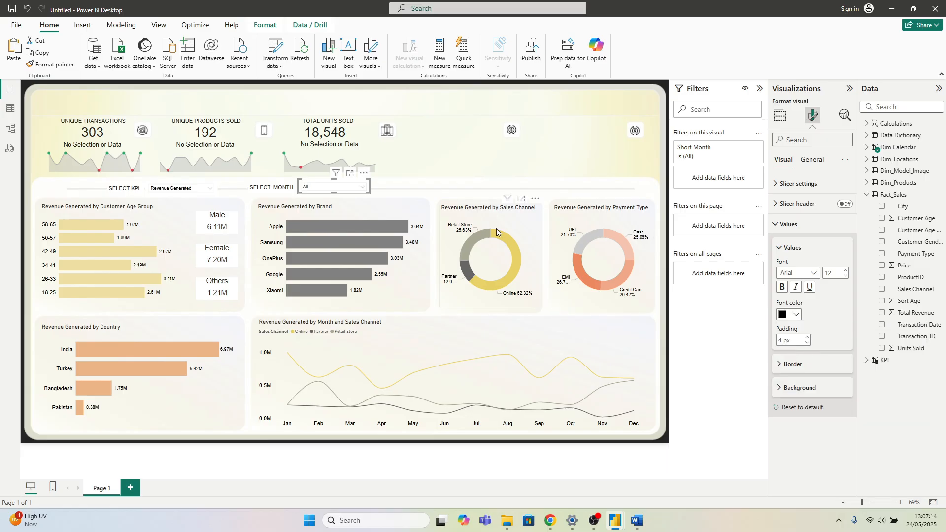
Step: Duplicate the SELECT KPI label to the start of the divider line and replace the copy's text with FILTERS
click(54, 193)
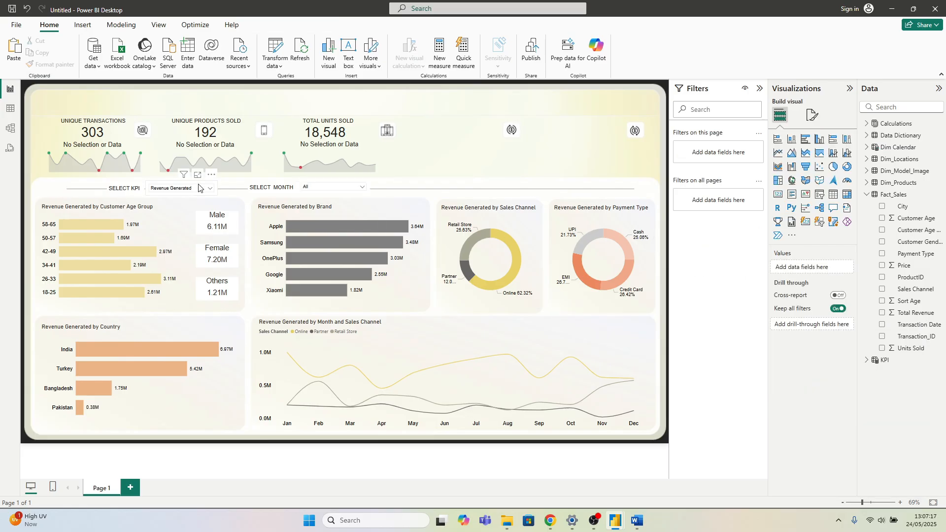
click(127, 193)
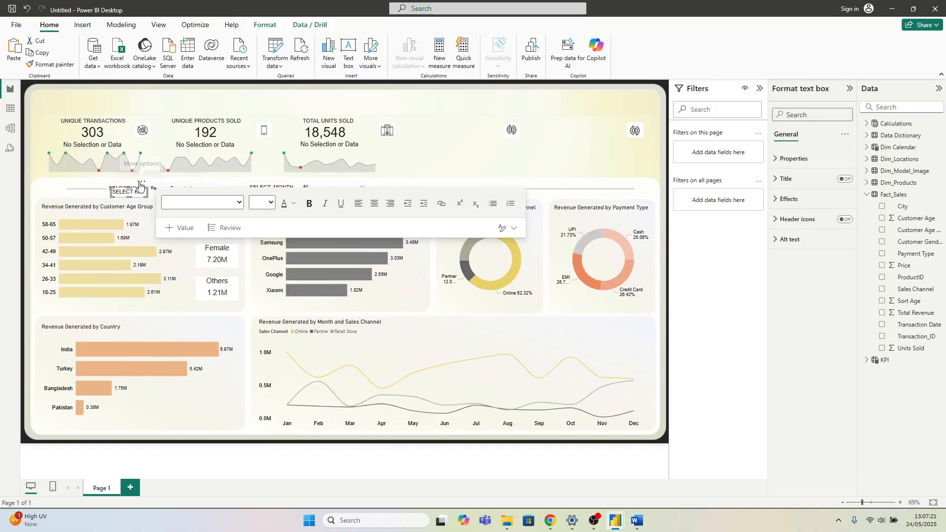
drag(139, 181, 67, 182)
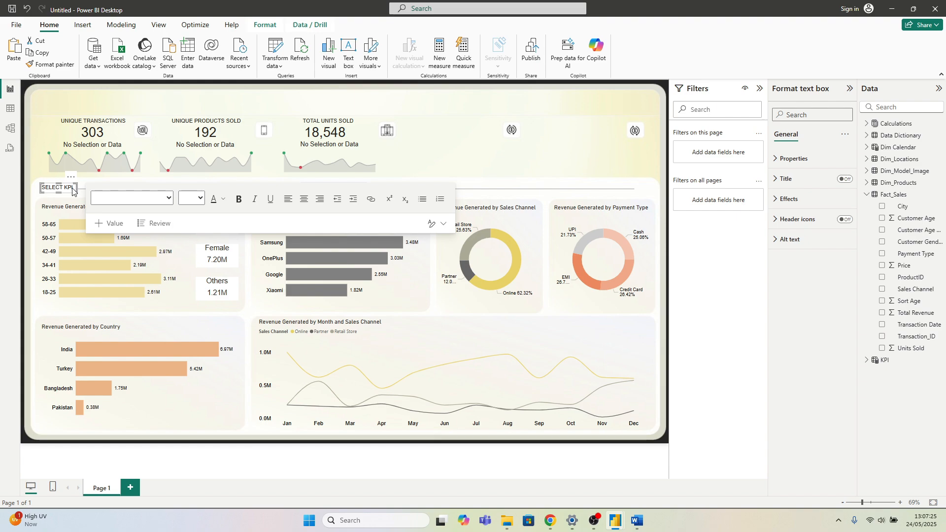
click(73, 189)
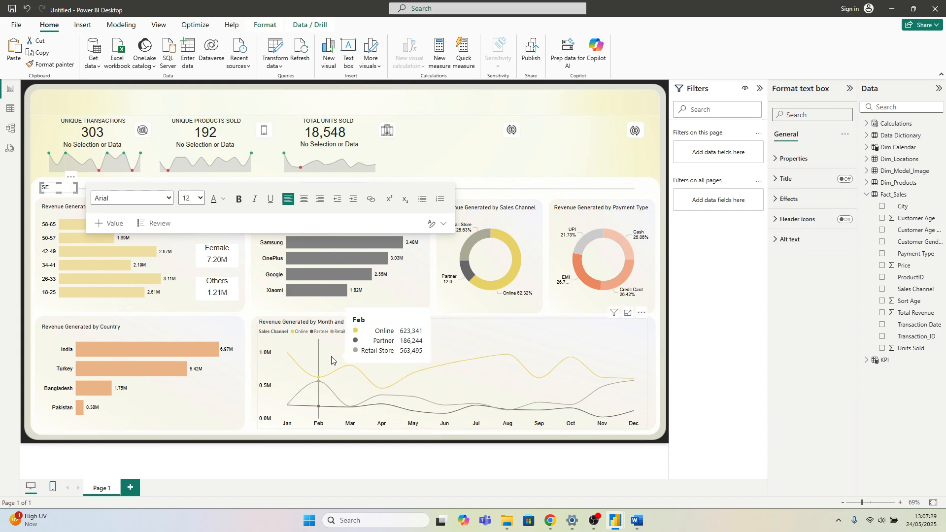
text(SFILTERS)
key(Home)
key(Delete)
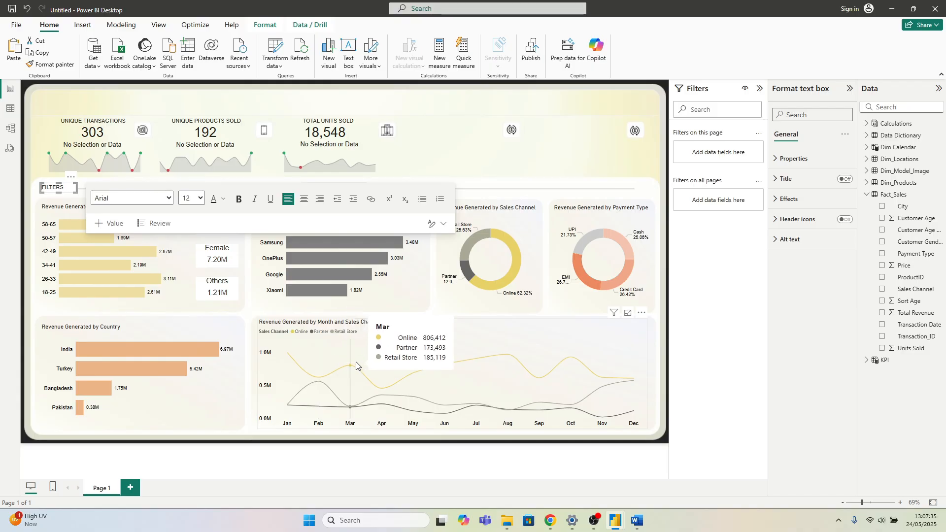
click(650, 190)
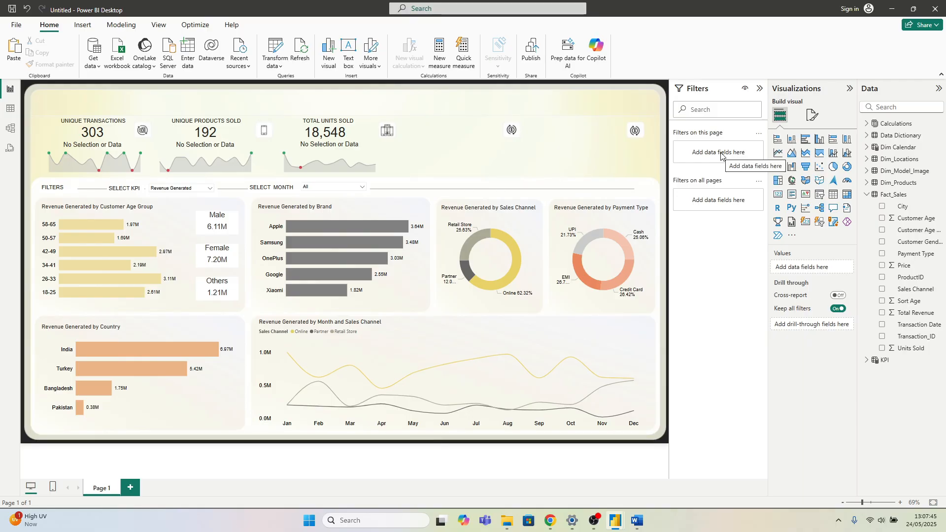
Step: Test the month slicer by filtering the report to Feb and clearing the selection again
click(313, 189)
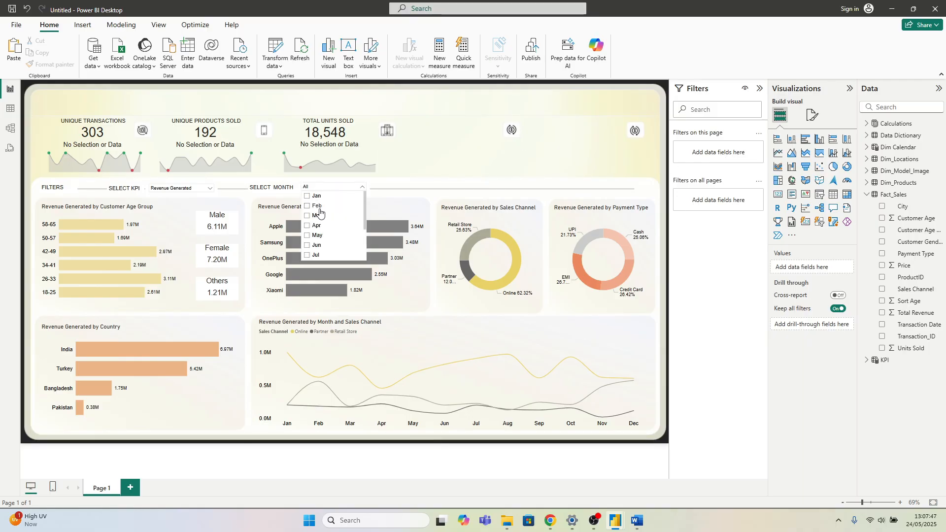
click(343, 205)
click(558, 151)
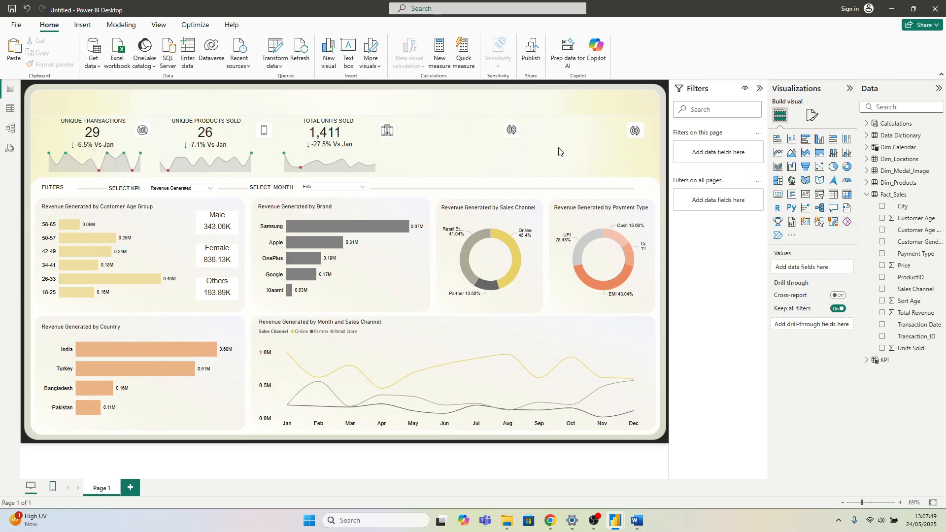
click(344, 190)
click(317, 206)
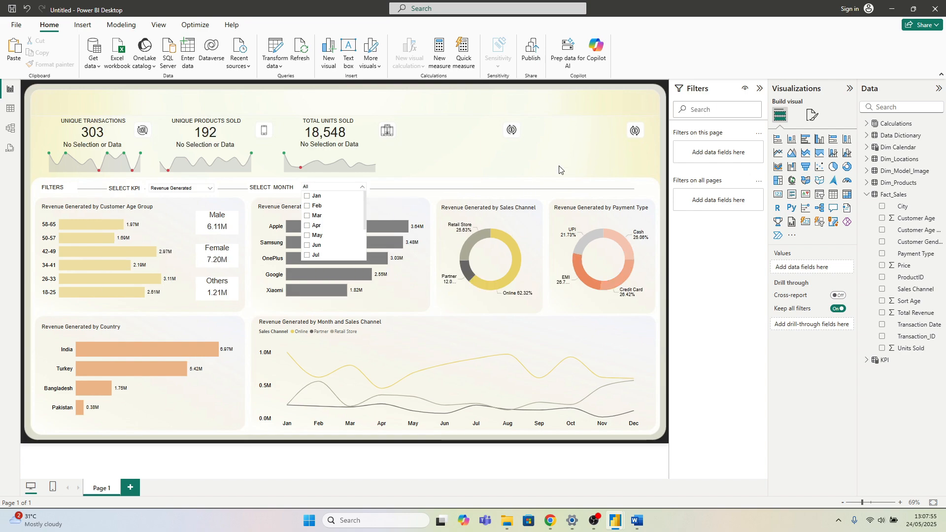
click(606, 101)
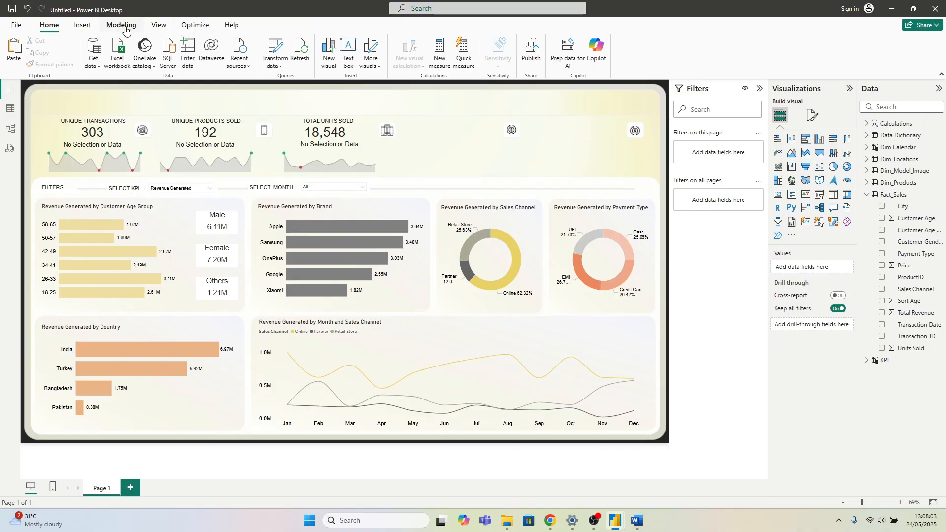
Step: Insert a blank button and place it at the far end of the divider line, above the payment type chart
click(84, 26)
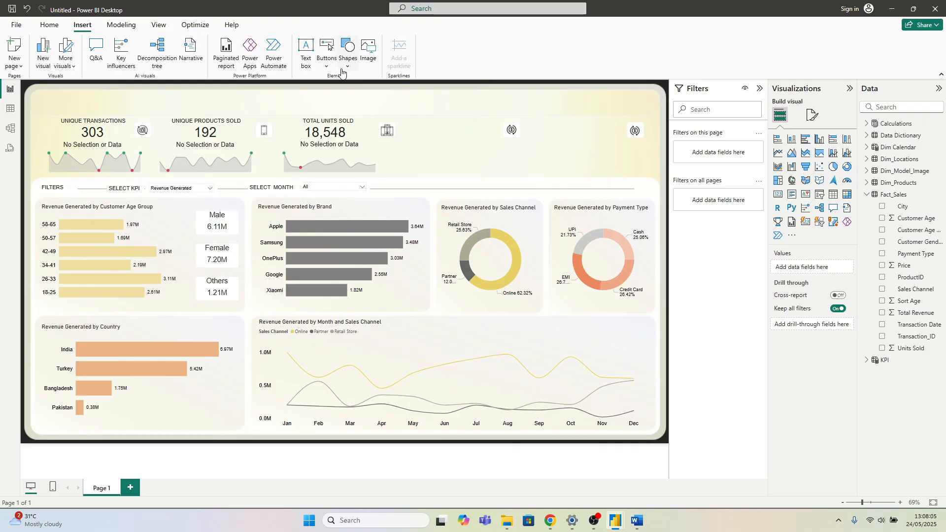
click(332, 73)
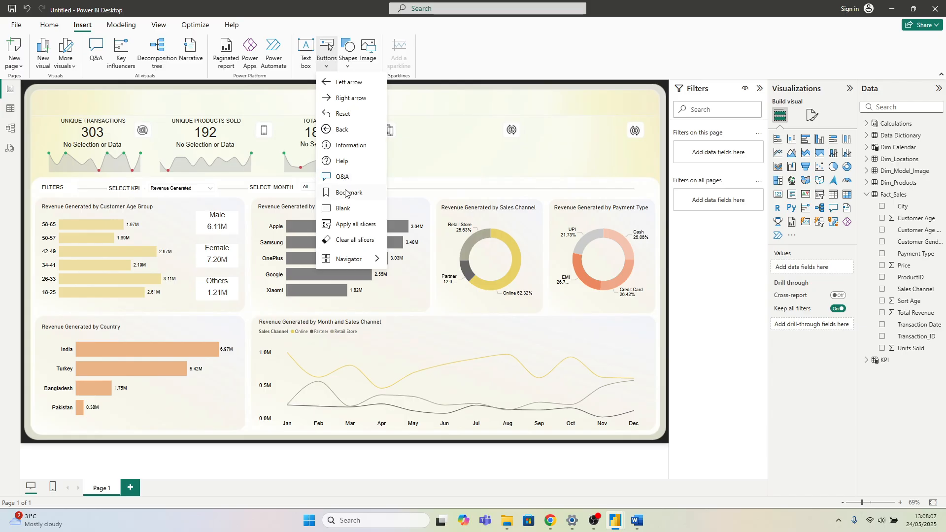
click(344, 210)
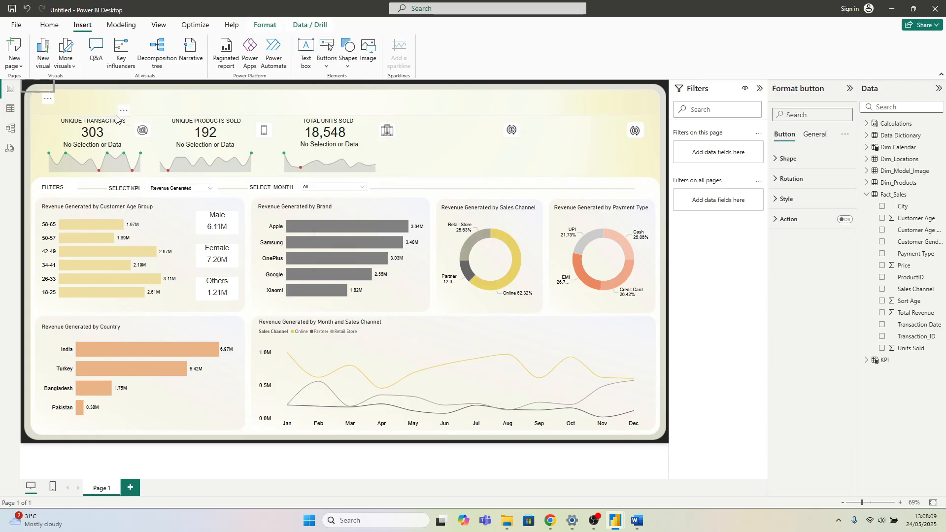
drag(49, 102, 649, 204)
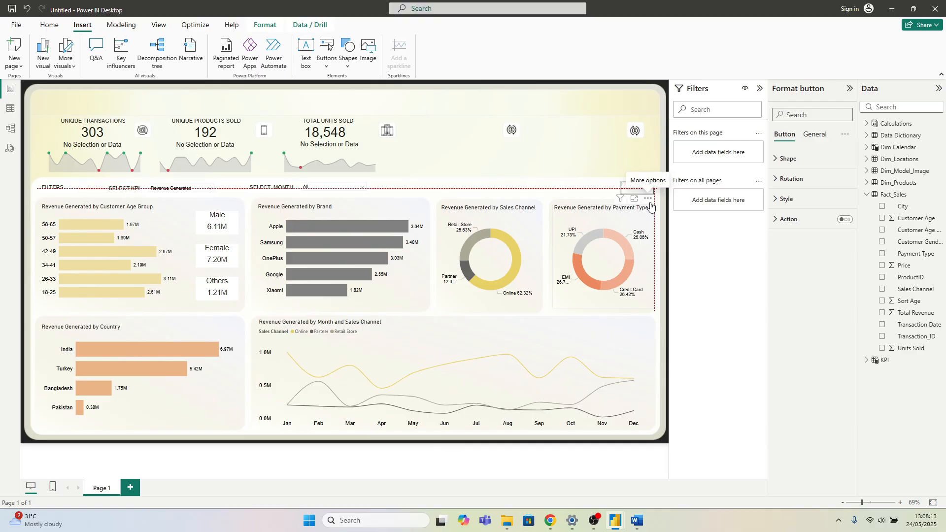
Step: Turn on the blank button's text and set it to Clear All Filters
click(784, 202)
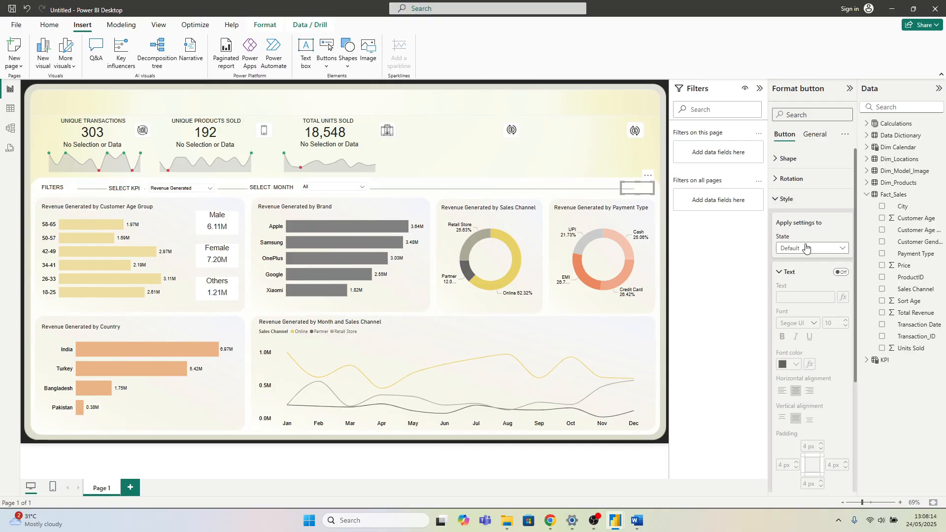
click(791, 203)
click(798, 199)
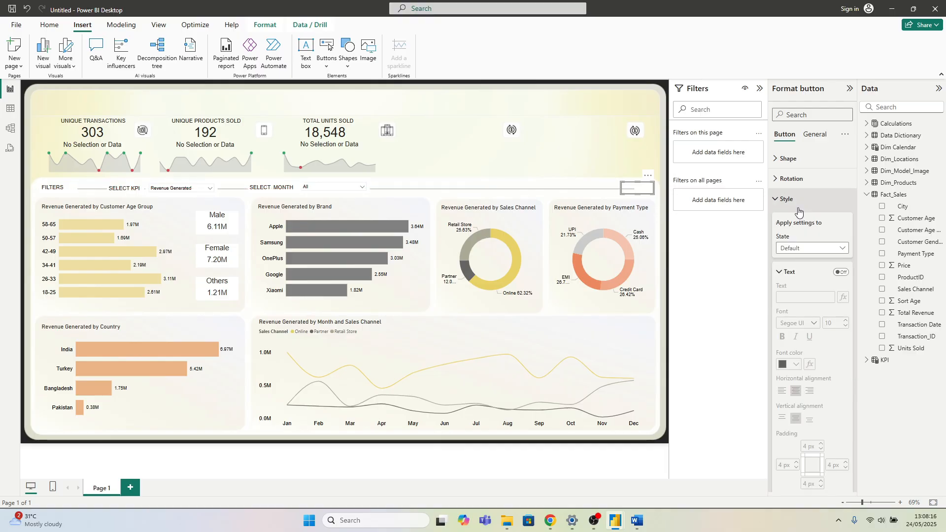
click(839, 272)
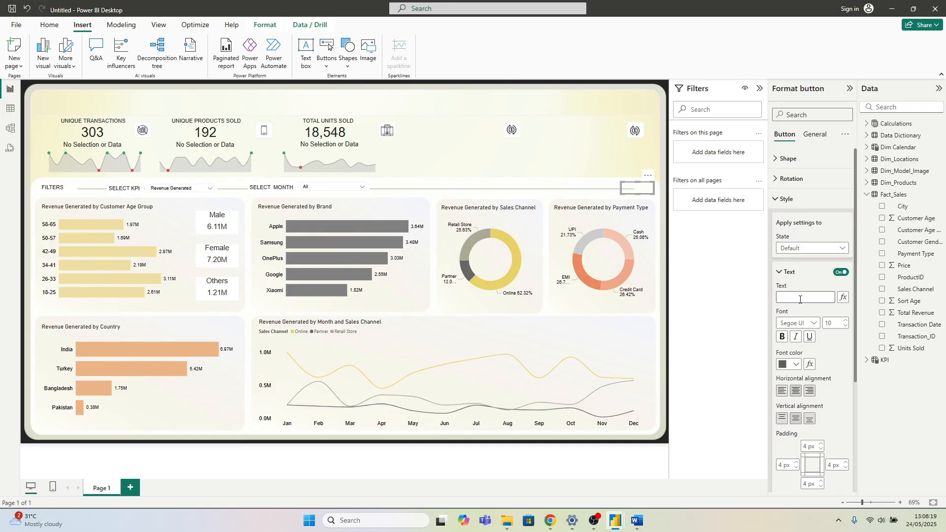
click(799, 298)
click(780, 272)
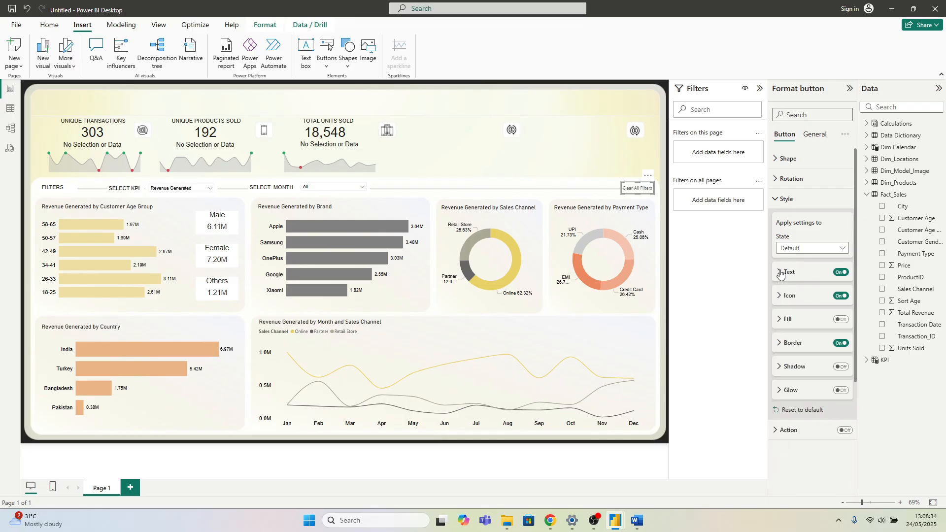
Step: Turn on the Clear All Filters button's fill and color it light yellow
click(788, 324)
click(841, 319)
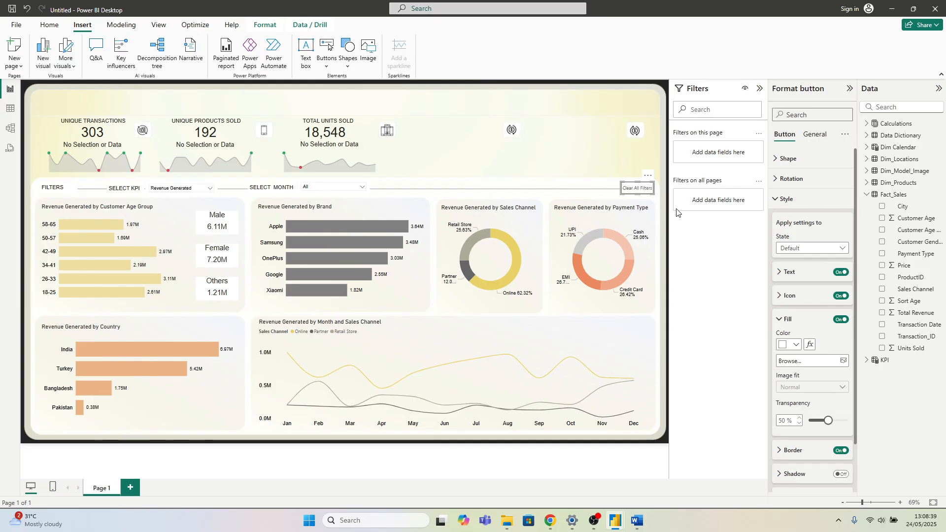
click(795, 345)
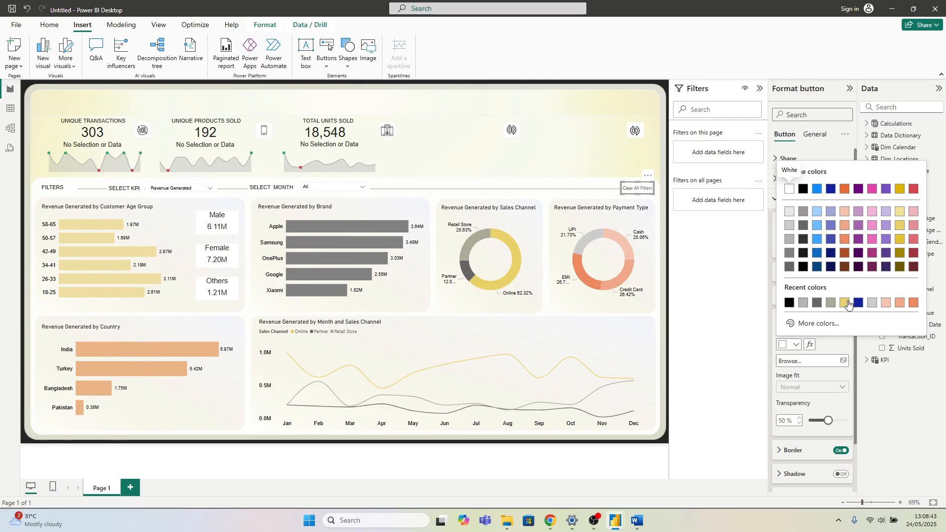
click(899, 212)
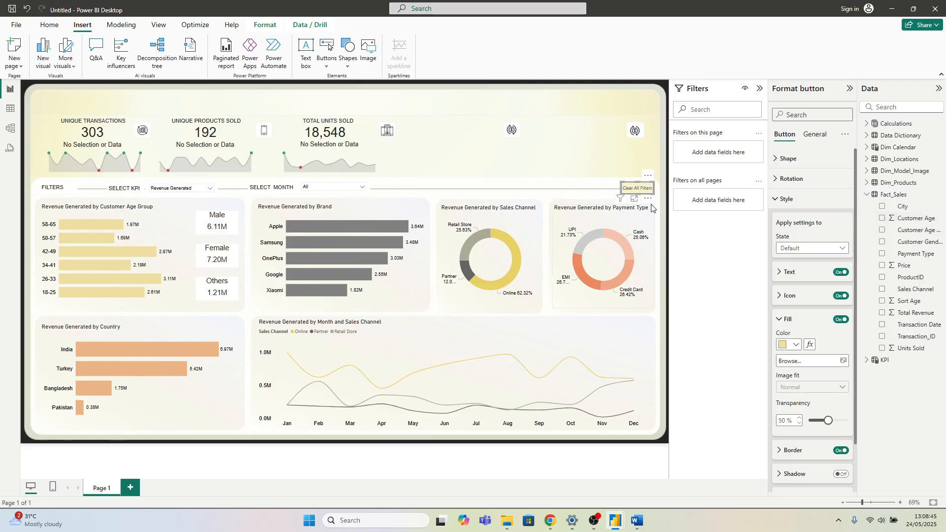
Step: Bring the Clear All Filters button forward over the divider line
click(655, 198)
click(652, 193)
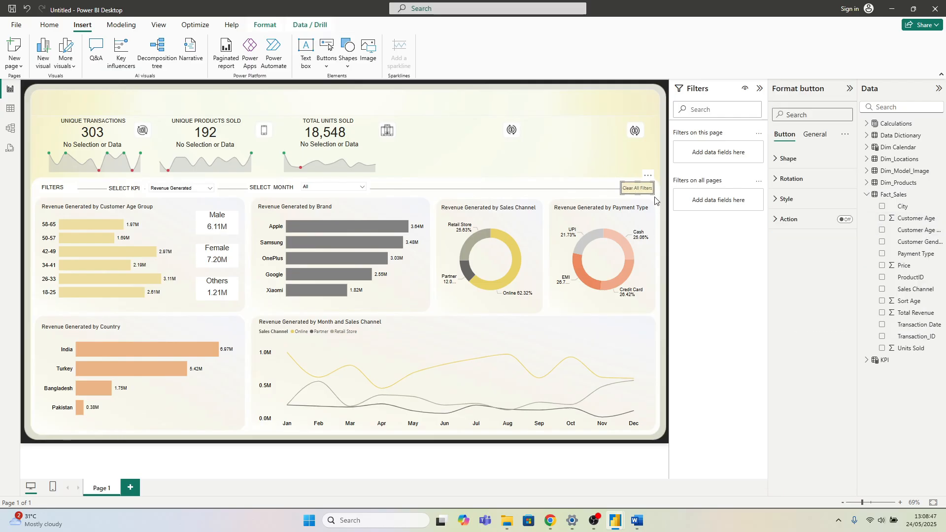
click(265, 24)
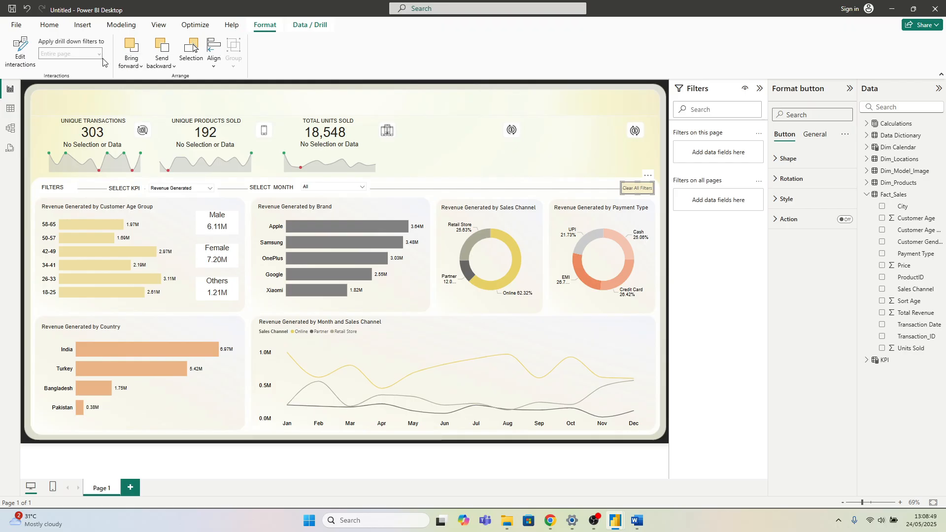
click(152, 70)
click(132, 69)
click(132, 69)
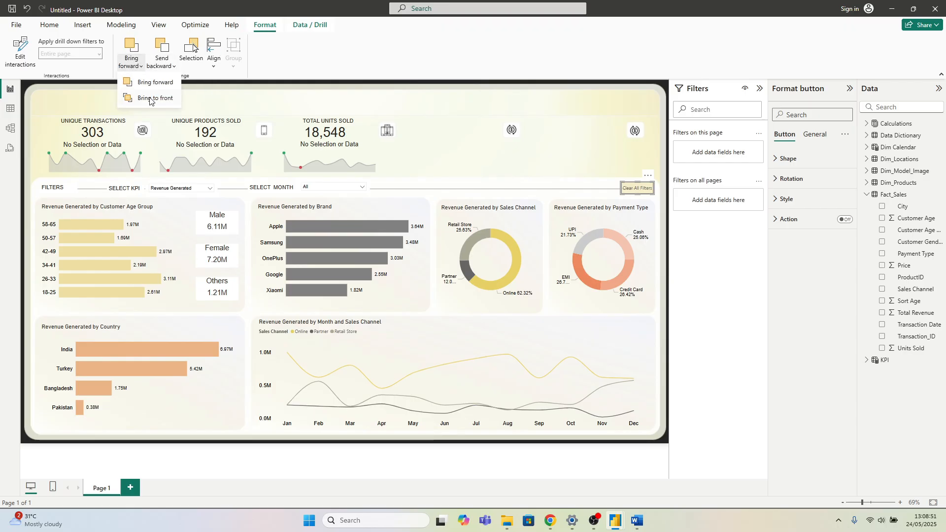
click(132, 69)
click(134, 69)
click(152, 85)
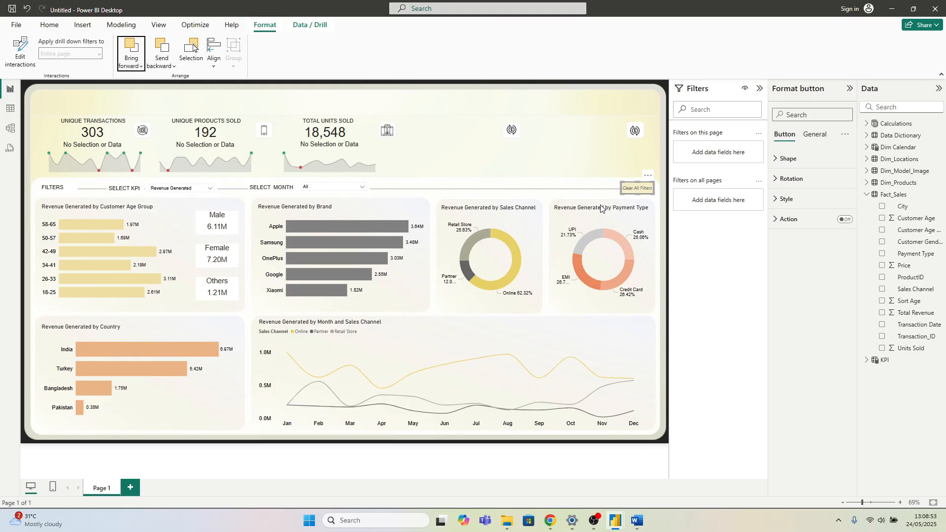
click(658, 199)
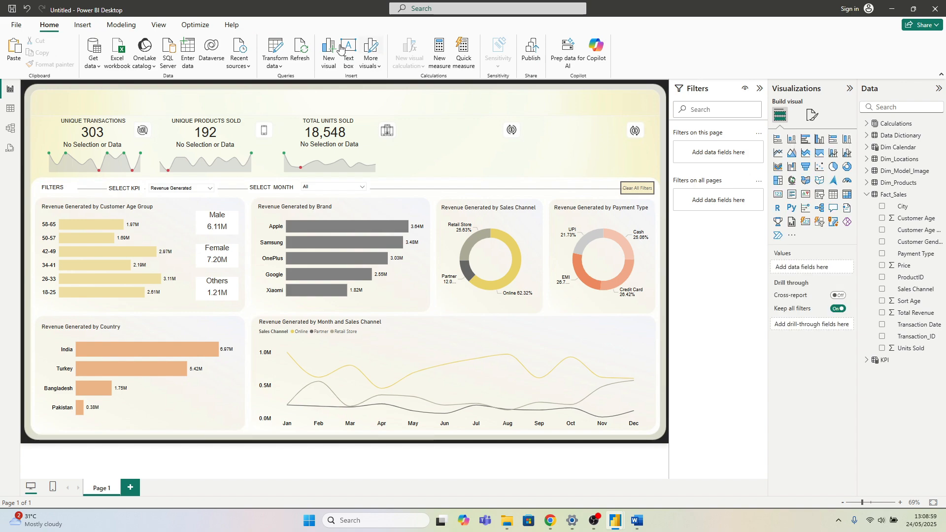
Step: Insert a Clear all slicers button, move it above the divider line's far end, and remove it again
click(82, 24)
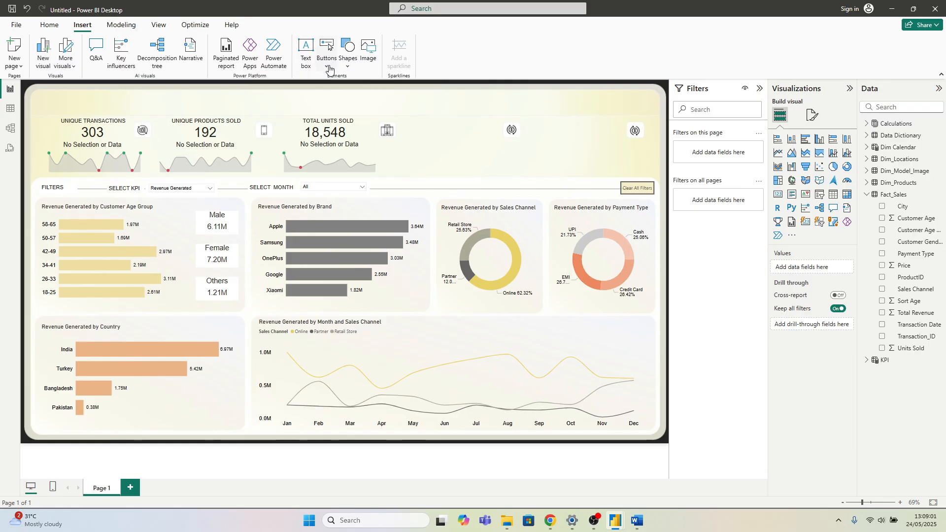
click(329, 69)
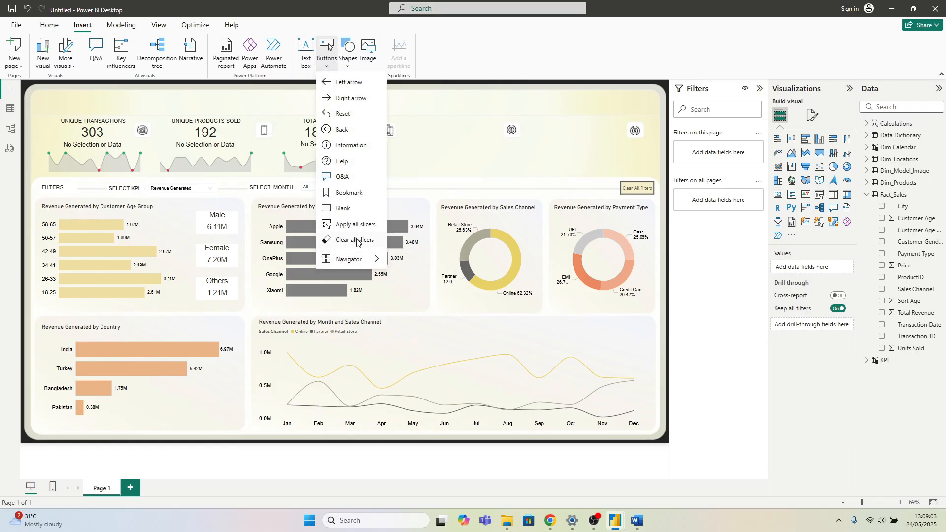
click(356, 240)
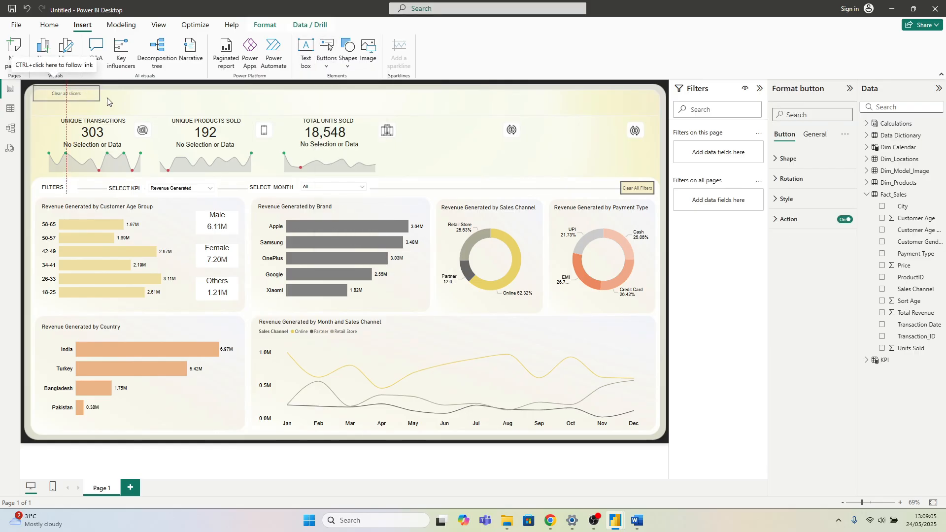
drag(87, 97, 603, 173)
click(614, 158)
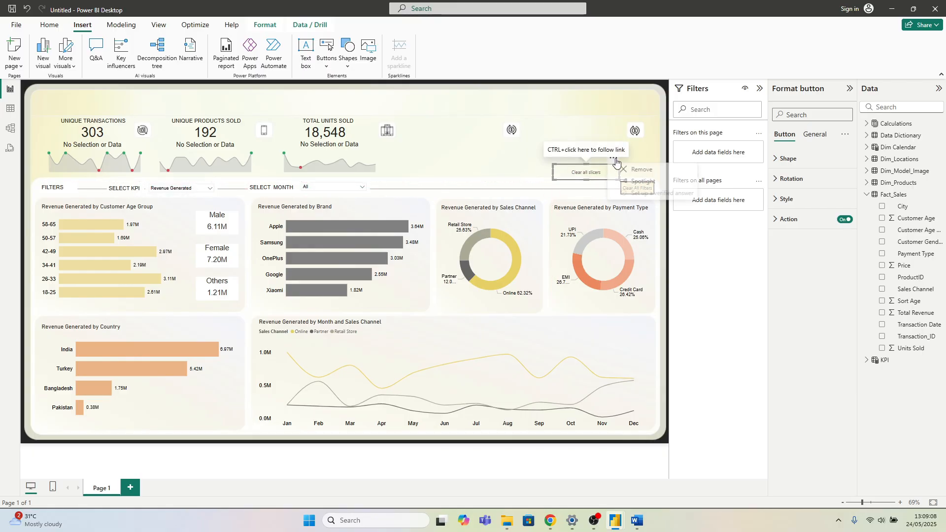
click(642, 169)
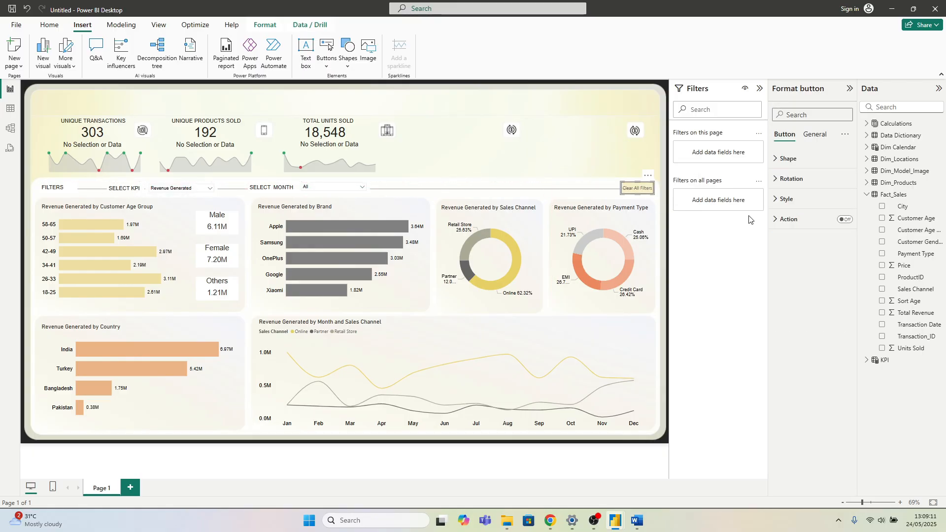
Step: Change the Clear All Filters button's fill color to a light grey theme shade
click(787, 201)
scroll(803, 350, down, 3)
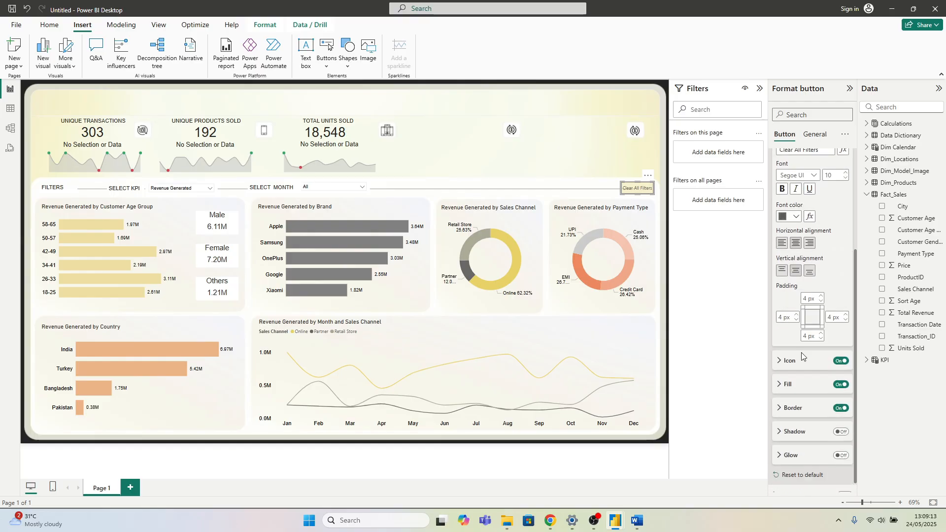
click(790, 384)
scroll(795, 364, down, 2)
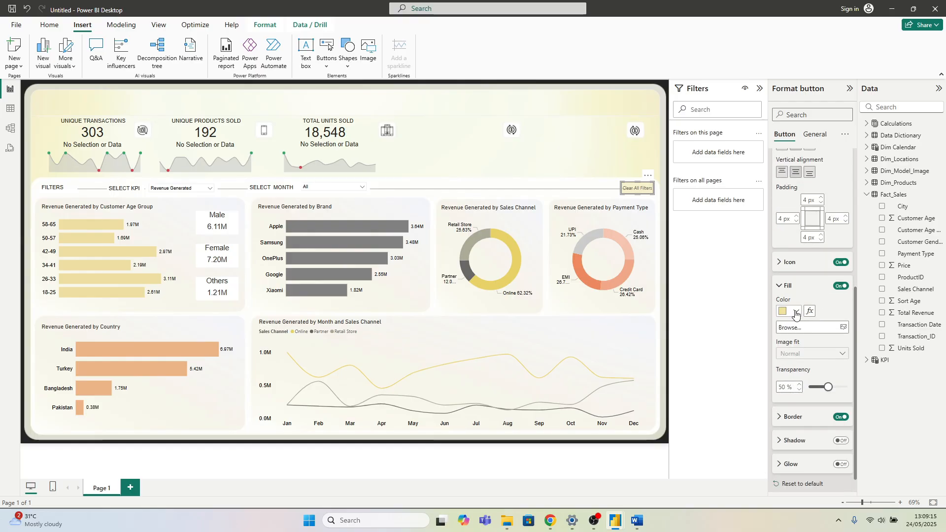
click(795, 311)
click(803, 369)
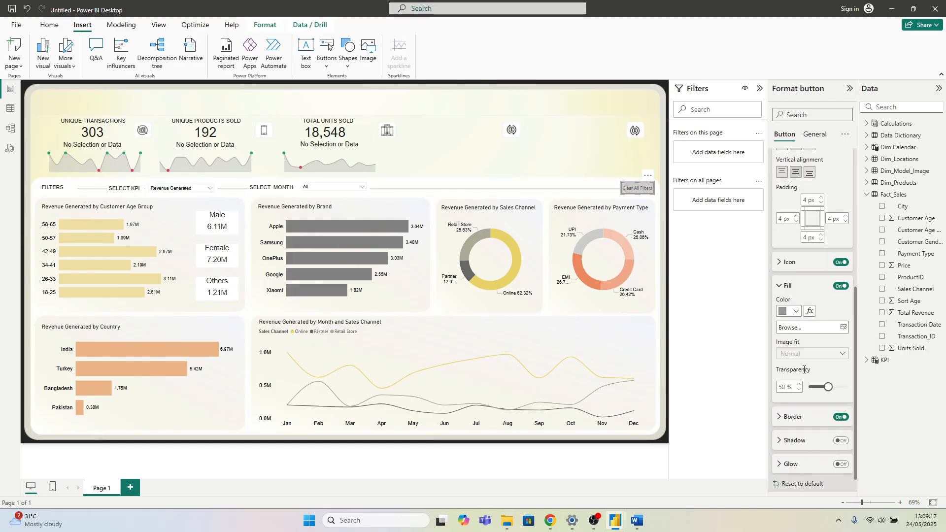
click(795, 310)
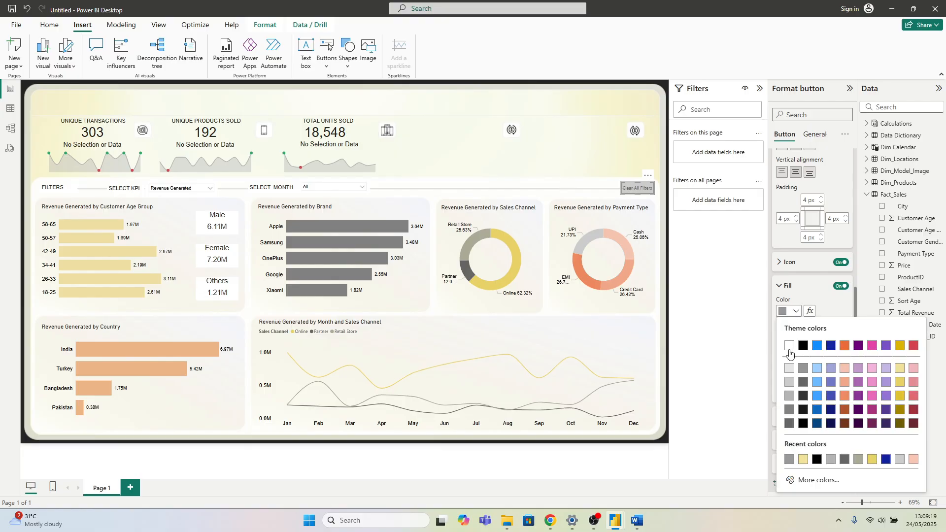
click(788, 383)
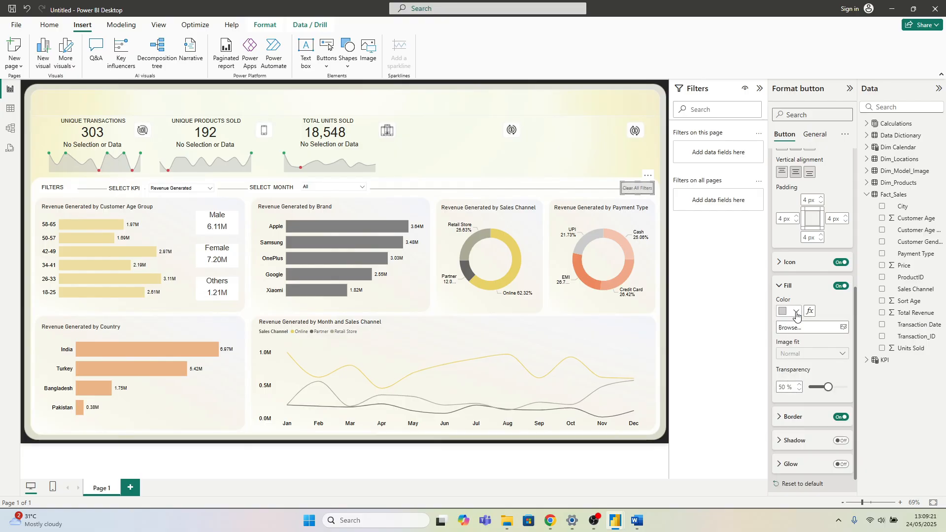
click(791, 311)
click(790, 396)
click(658, 197)
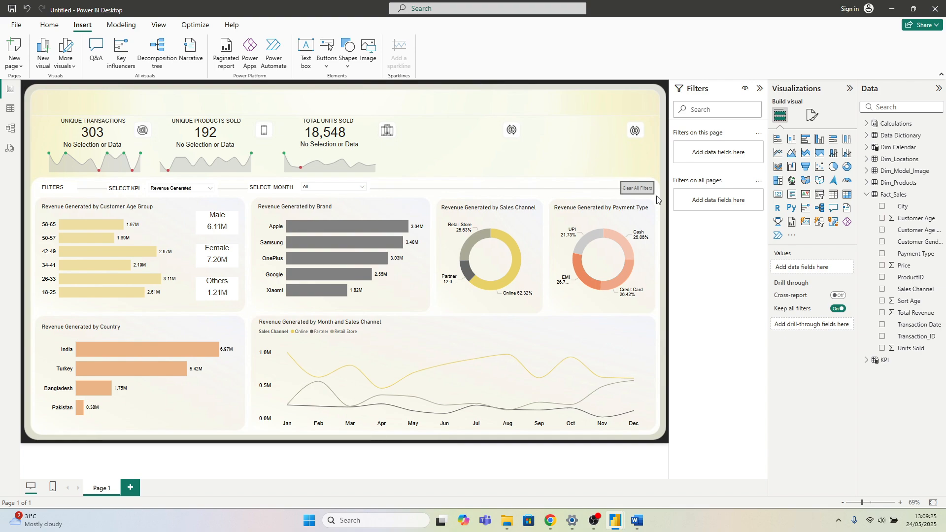
click(650, 192)
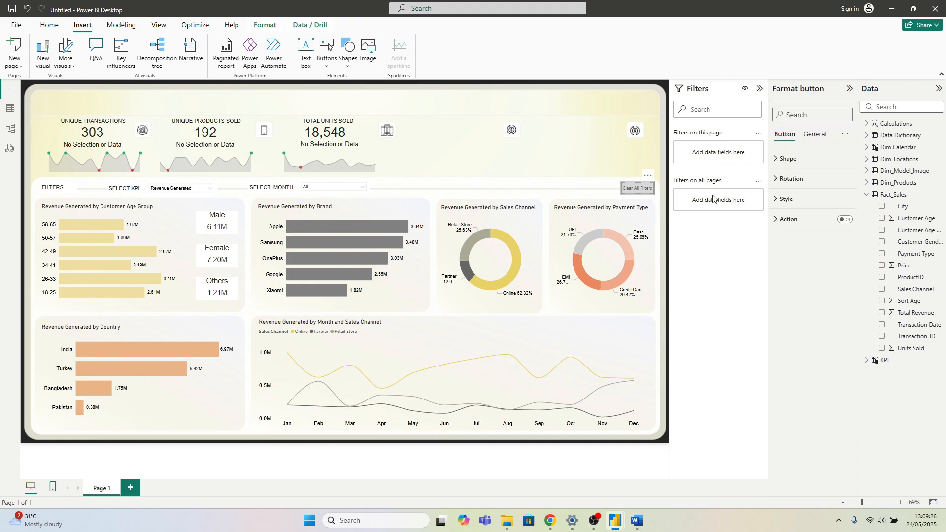
click(784, 198)
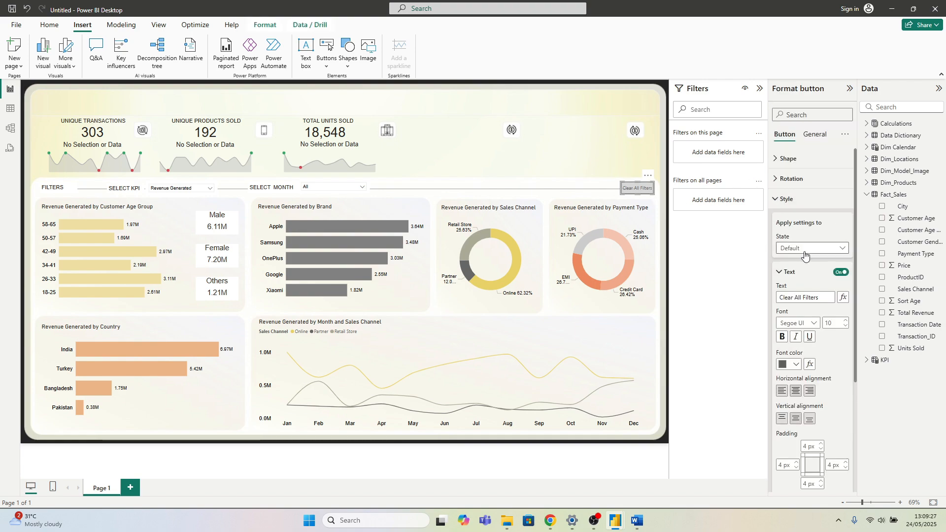
click(657, 206)
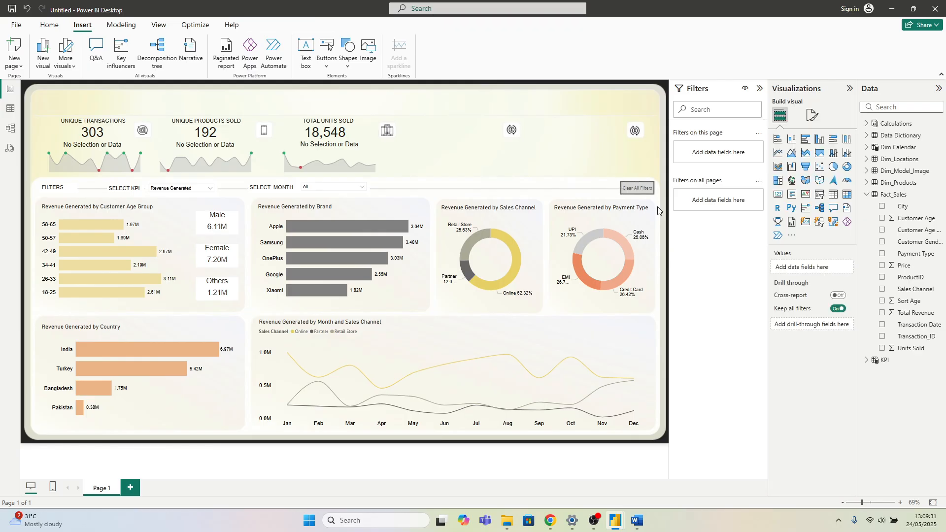
click(622, 192)
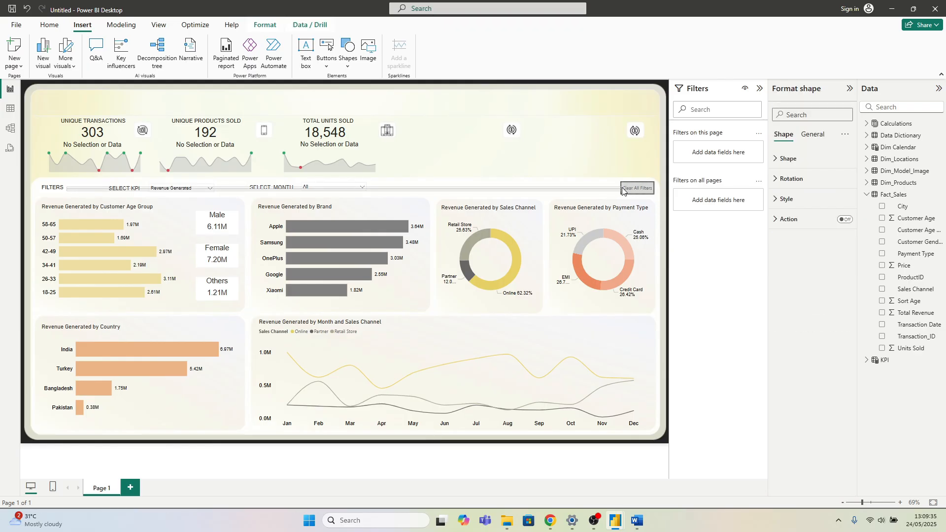
click(660, 196)
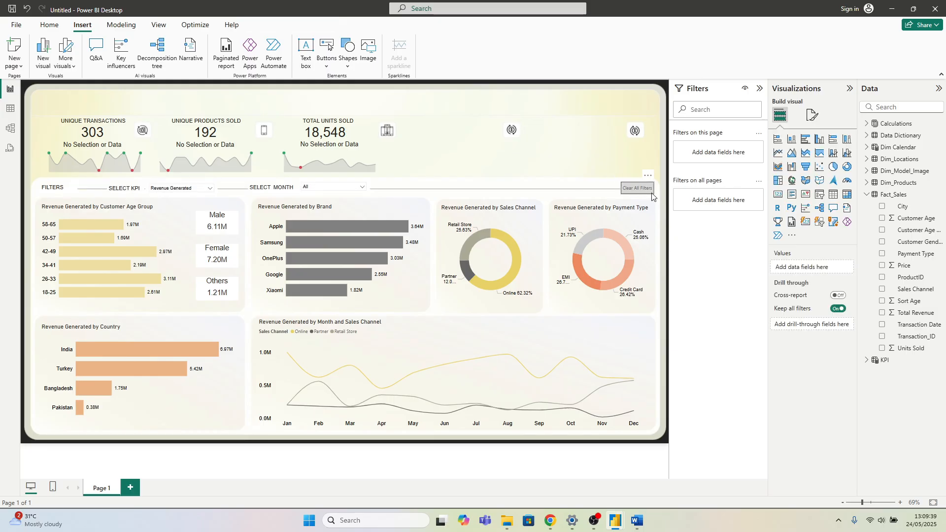
Step: Turn off the border in the Clear All Filters button's default style
click(799, 201)
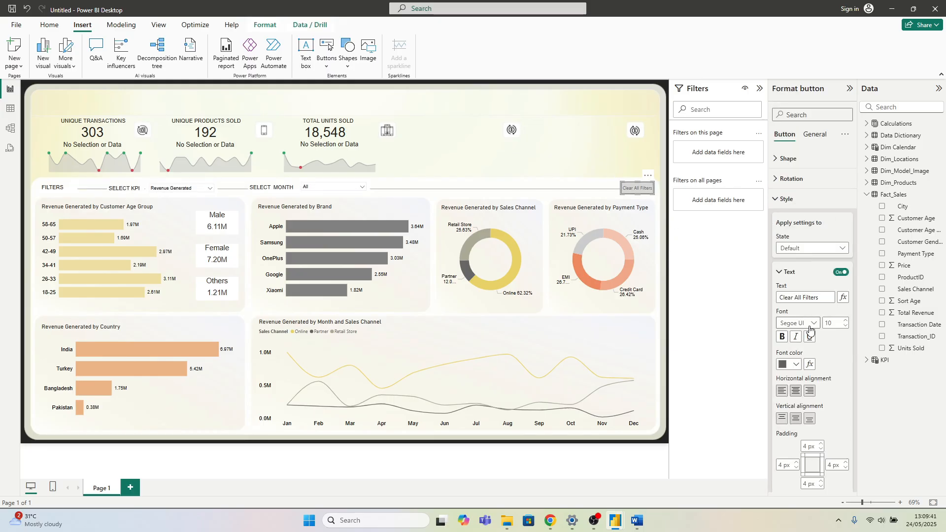
scroll(821, 362, down, 1)
scroll(821, 365, down, 2)
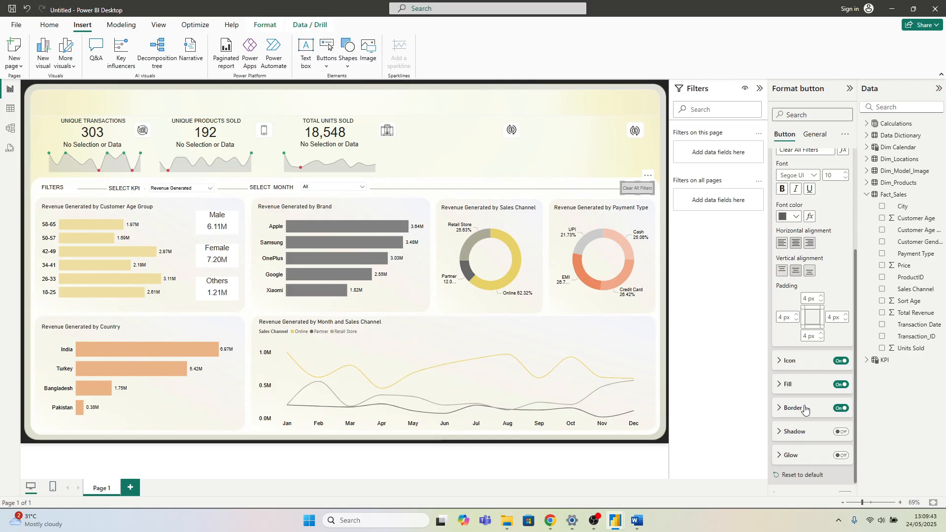
click(792, 406)
scroll(809, 434, down, 3)
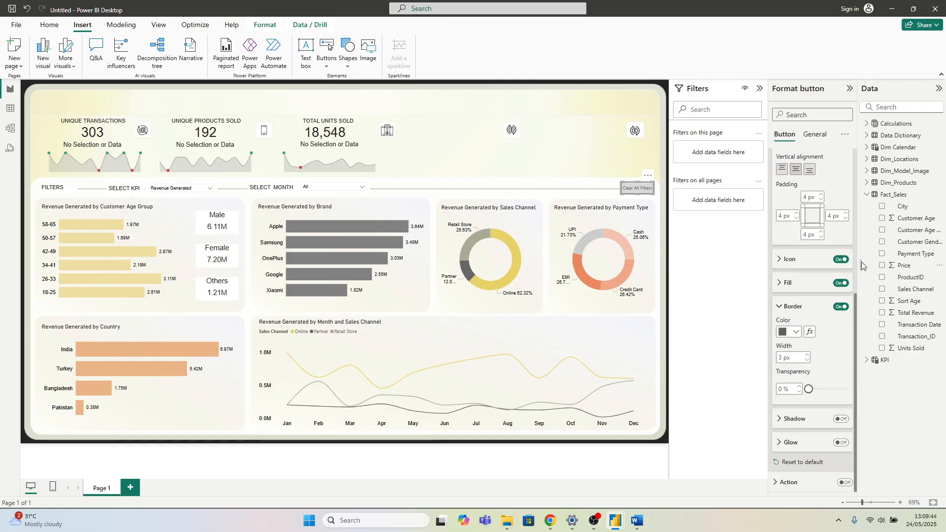
click(839, 306)
click(661, 200)
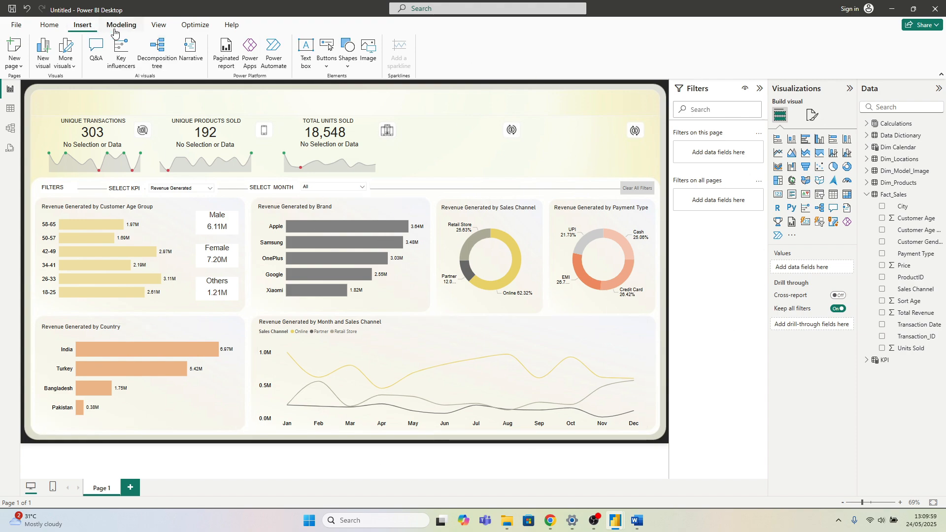
Step: Add a bookmark of the unfiltered page and name it Reset Page 1
click(159, 25)
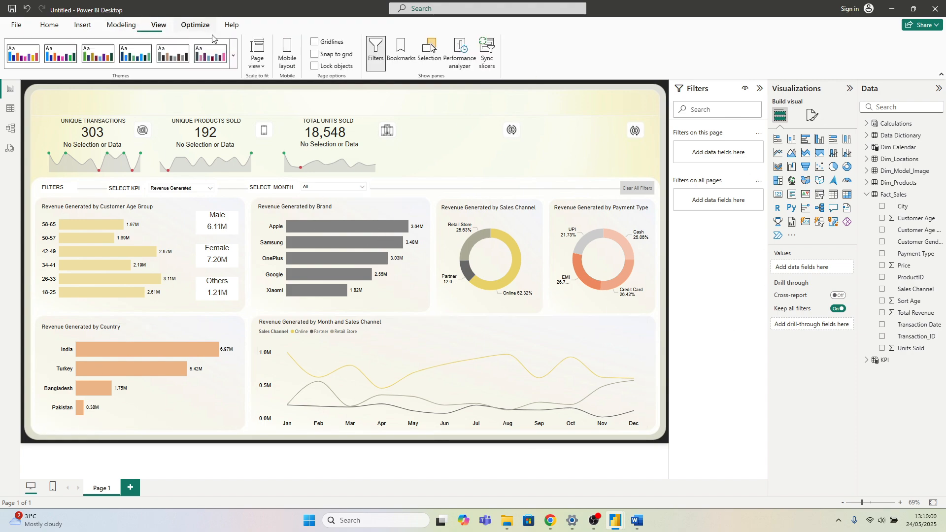
click(402, 54)
click(695, 106)
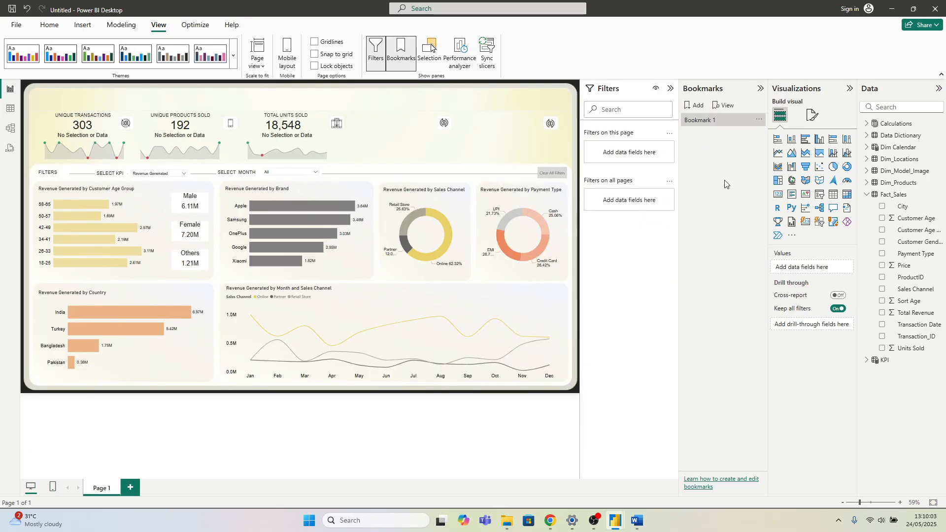
double_click(716, 120)
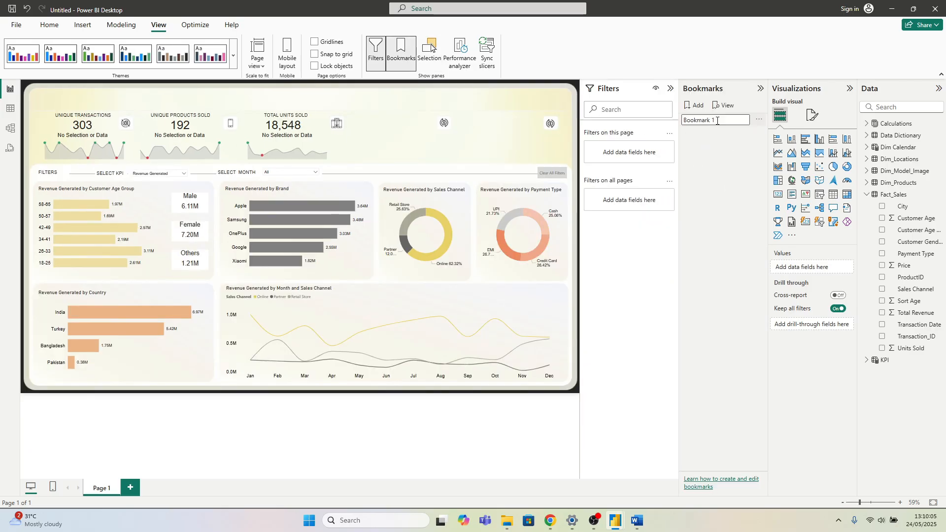
key(BackSpace)
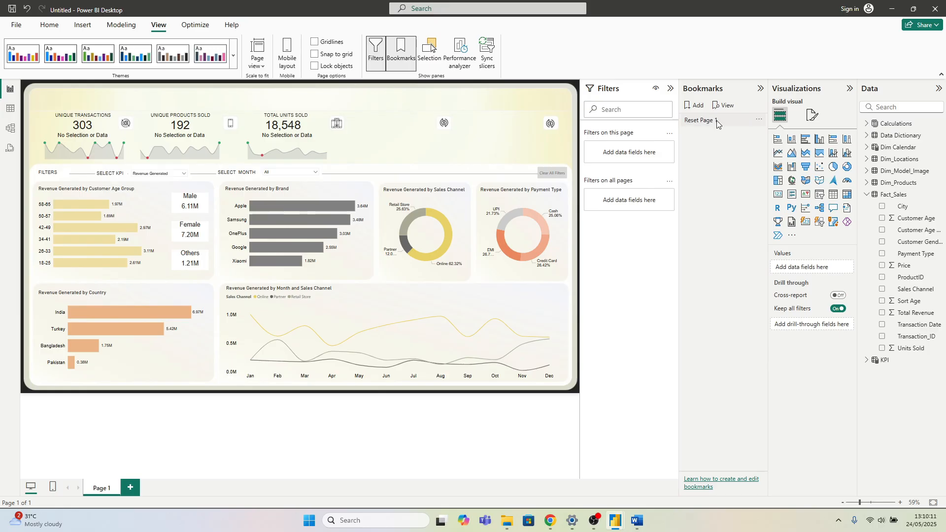
key(Return)
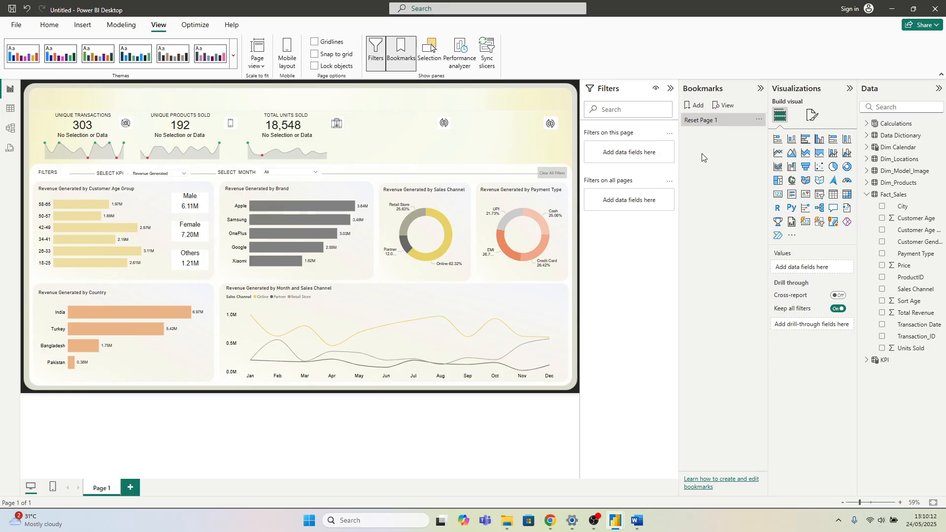
Step: Turn on the Clear All Filters button's action with type Bookmark and link it to the Reset Page 1 bookmark
click(560, 175)
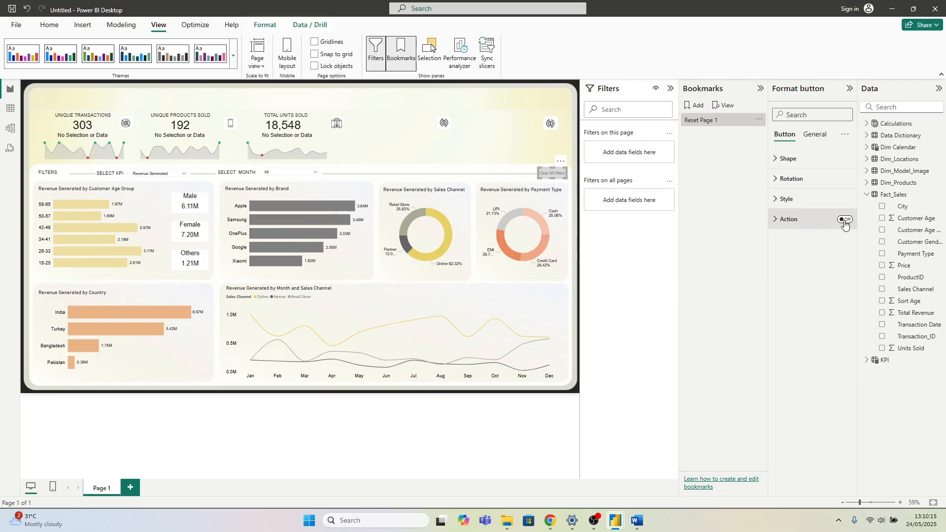
click(845, 220)
click(787, 220)
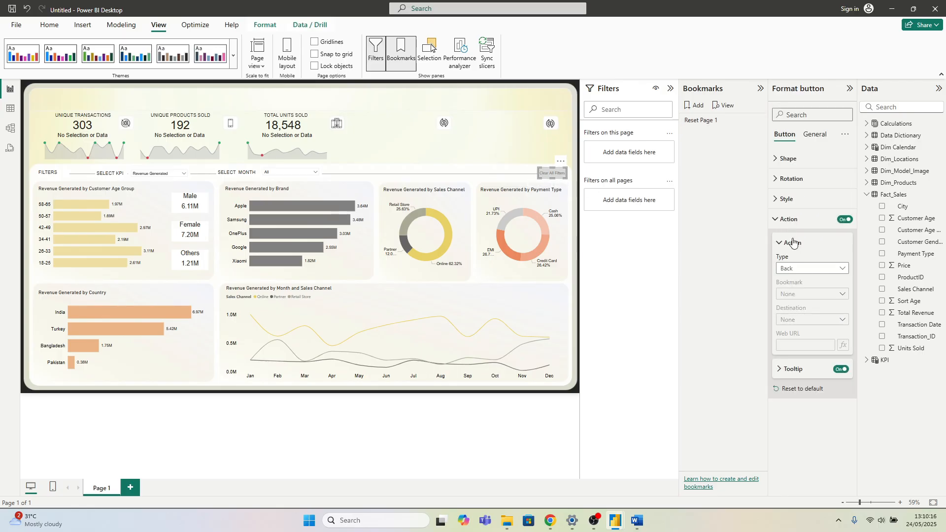
click(798, 270)
click(802, 293)
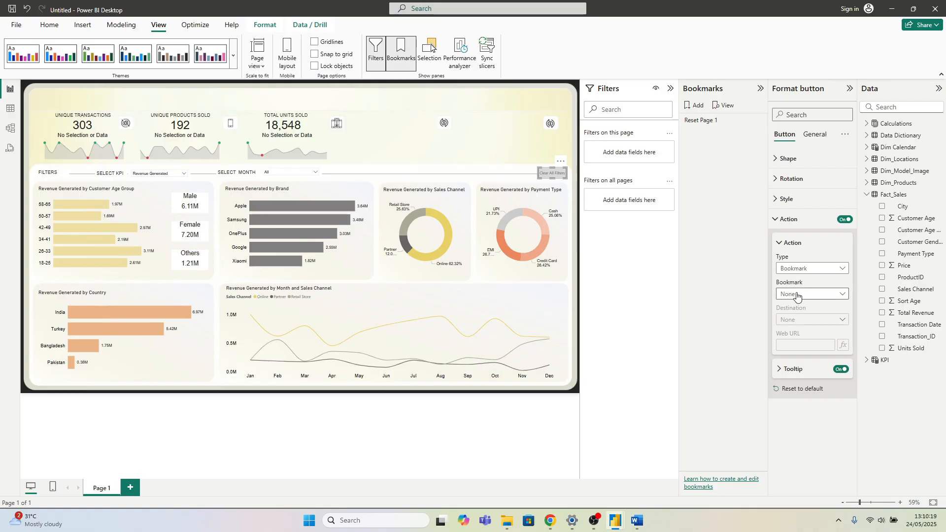
click(797, 294)
click(797, 317)
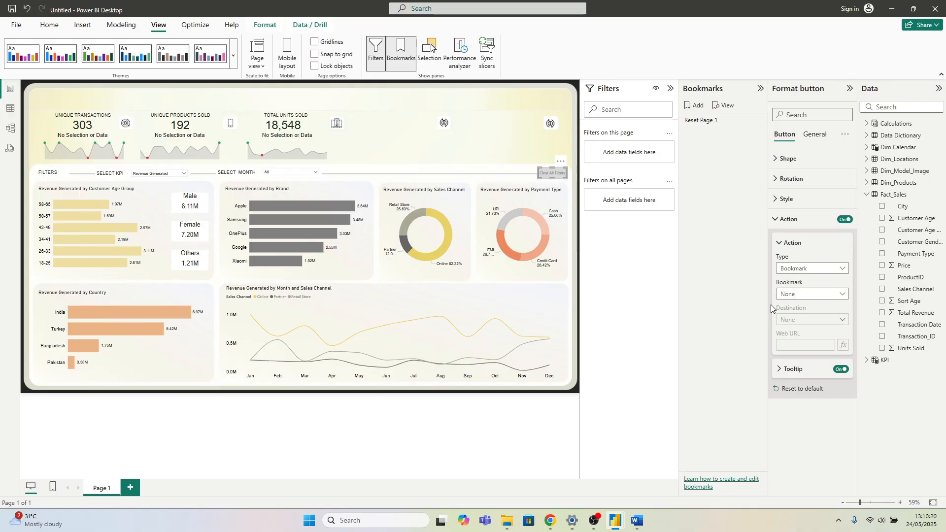
click(790, 220)
click(394, 58)
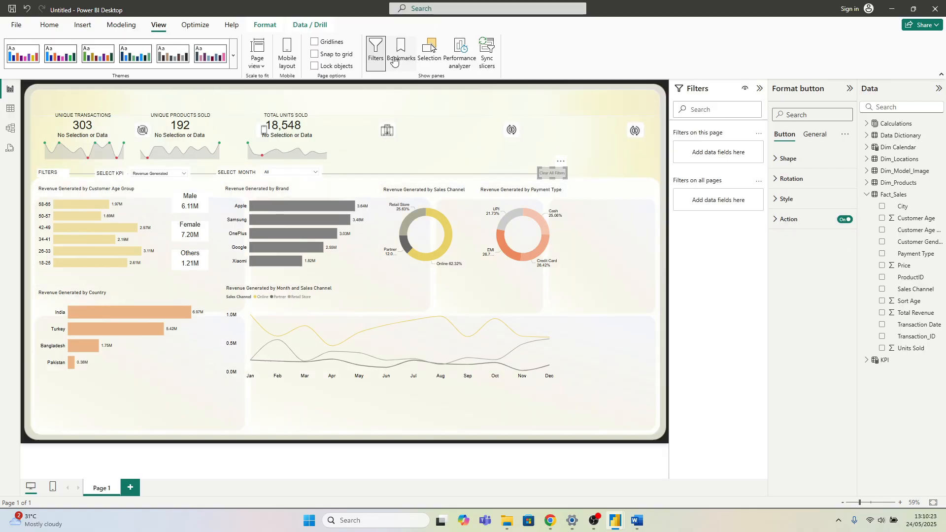
click(604, 129)
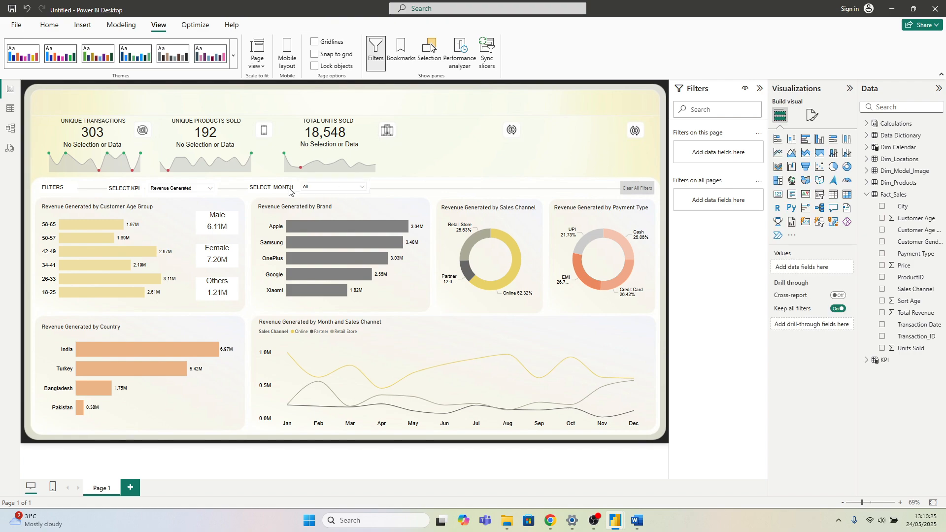
Step: Test the Clear All Filters button by filtering the month to Feb and running its reset
click(320, 189)
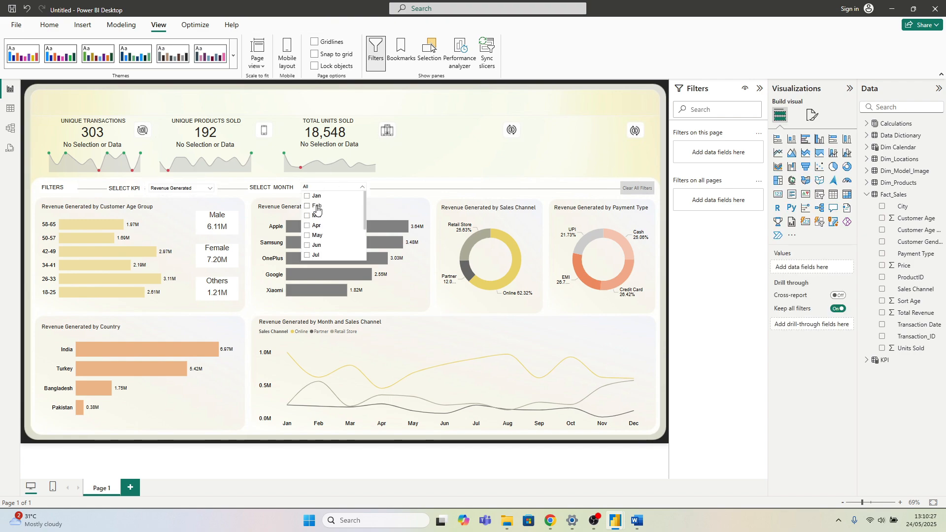
click(317, 209)
click(487, 116)
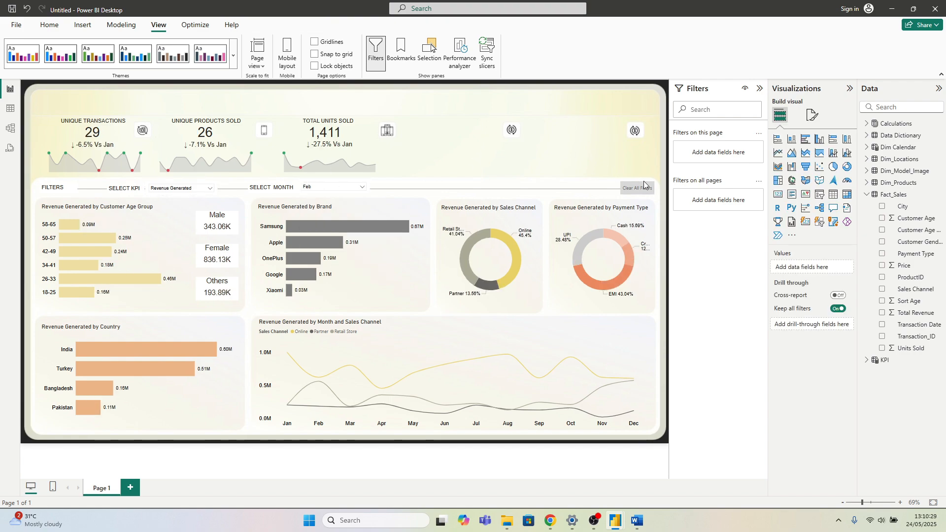
ctrl+click(633, 192)
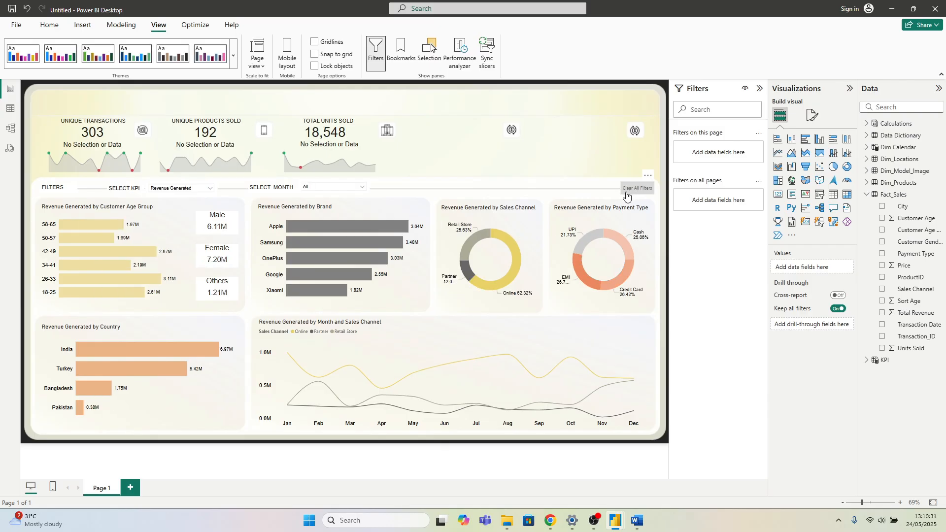
Step: Set the month slicer to Jun and the KPI slicer to Units Sold, and reset both with the Clear All Filters button
click(325, 187)
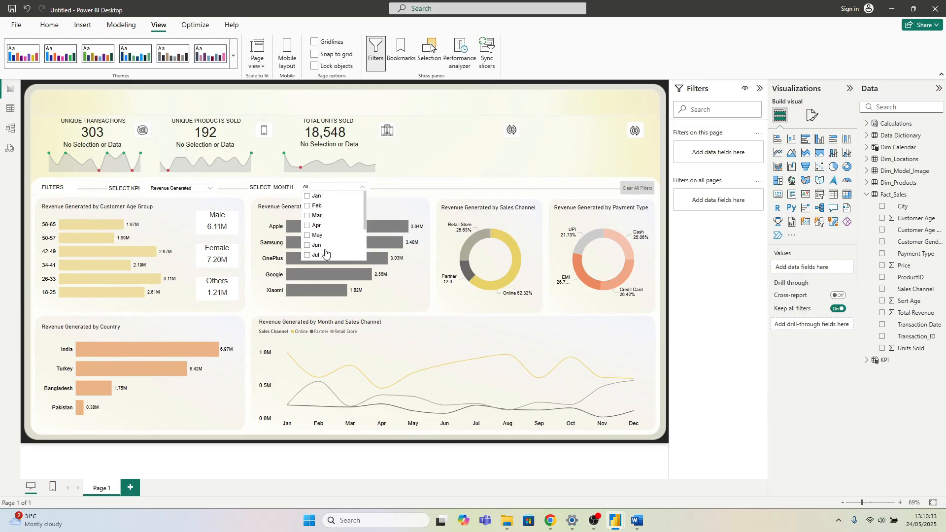
click(320, 246)
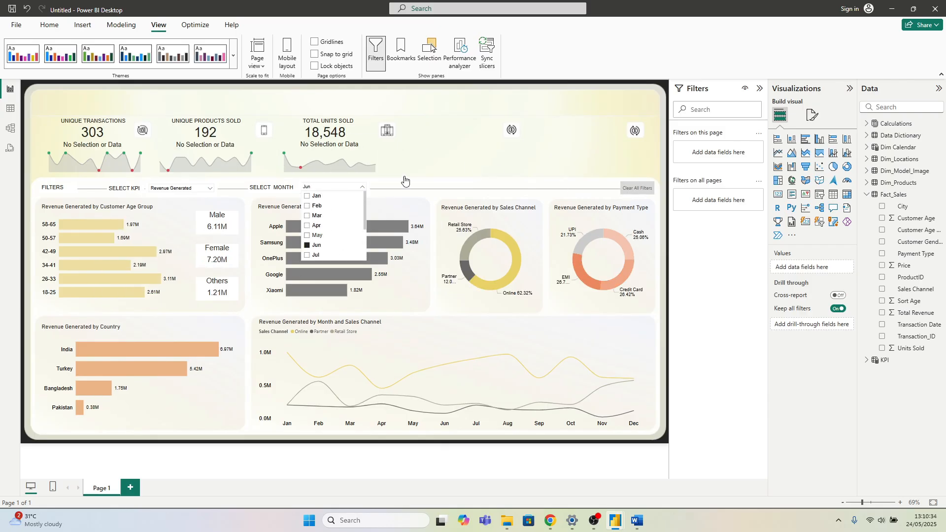
click(482, 101)
click(182, 188)
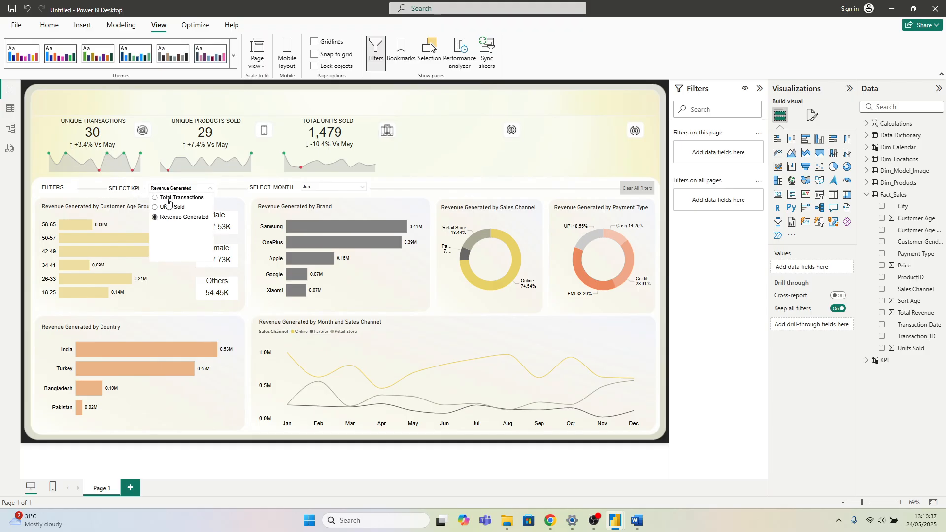
click(173, 207)
click(495, 109)
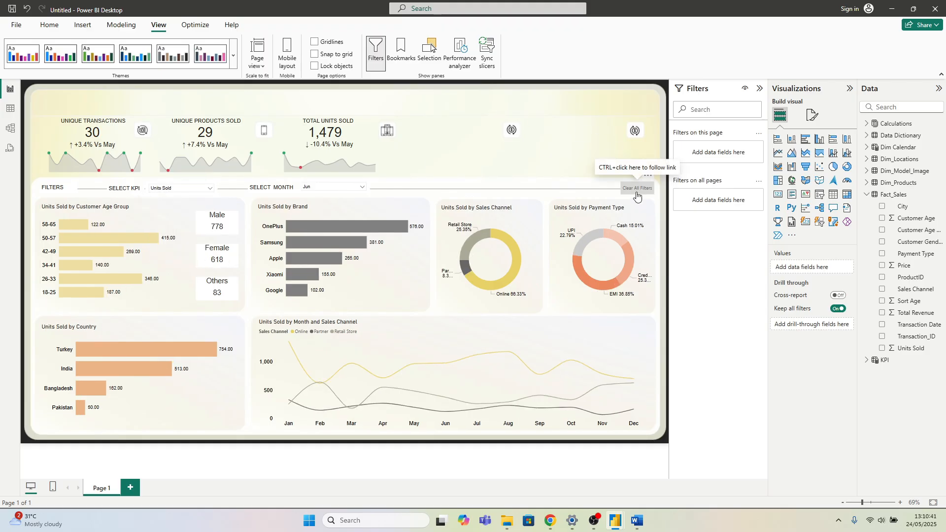
ctrl+click(637, 188)
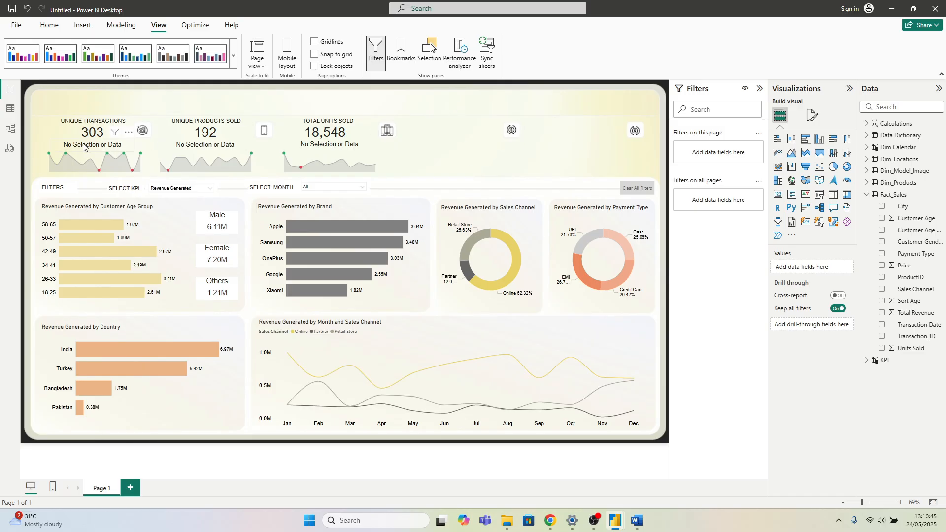
Step: Switch to the Phone Sales report and select the mobile logo, the page title and the January - December, 2024 subtitle for copying
drag(32, 91, 640, 110)
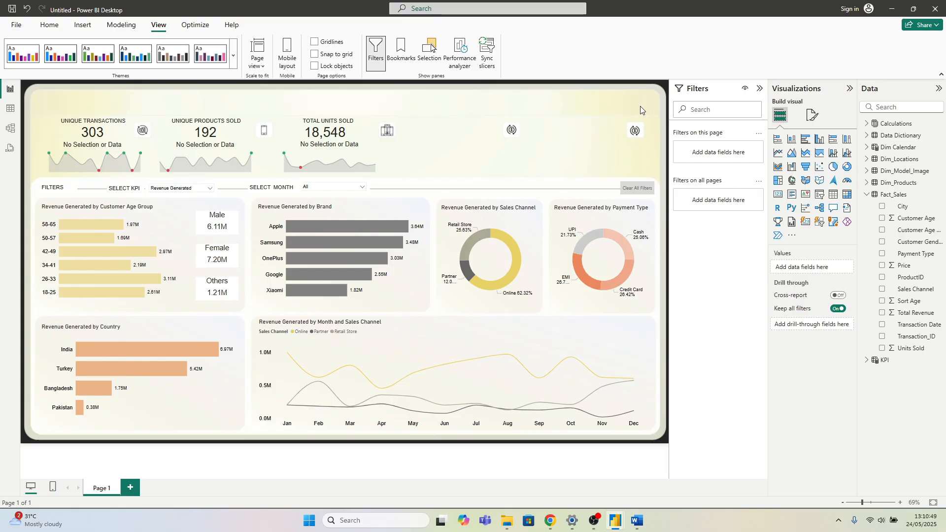
mouse_move(615, 521)
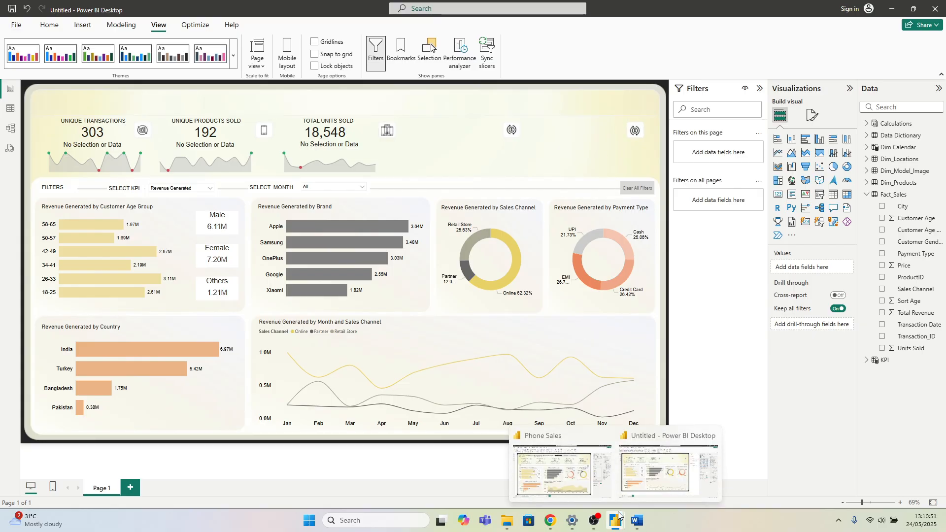
click(578, 489)
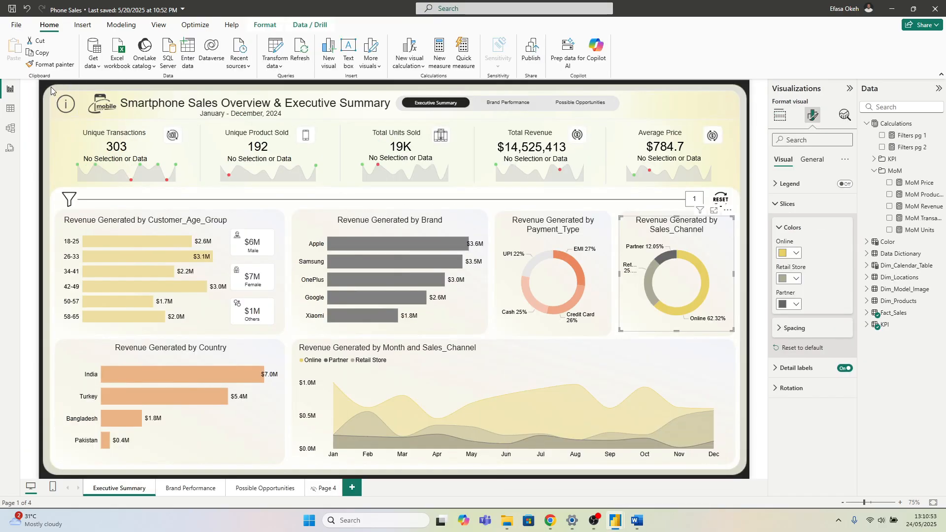
drag(52, 86, 404, 144)
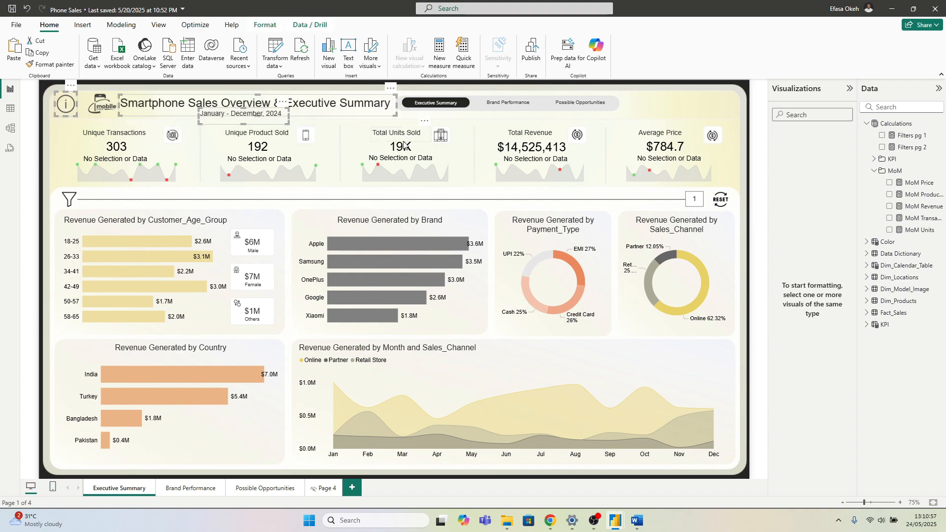
click(97, 95)
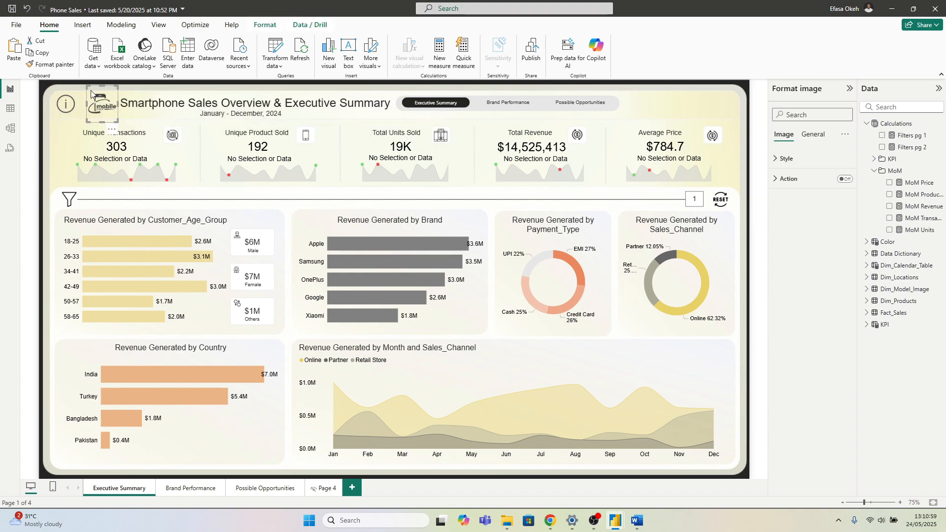
ctrl+click(163, 114)
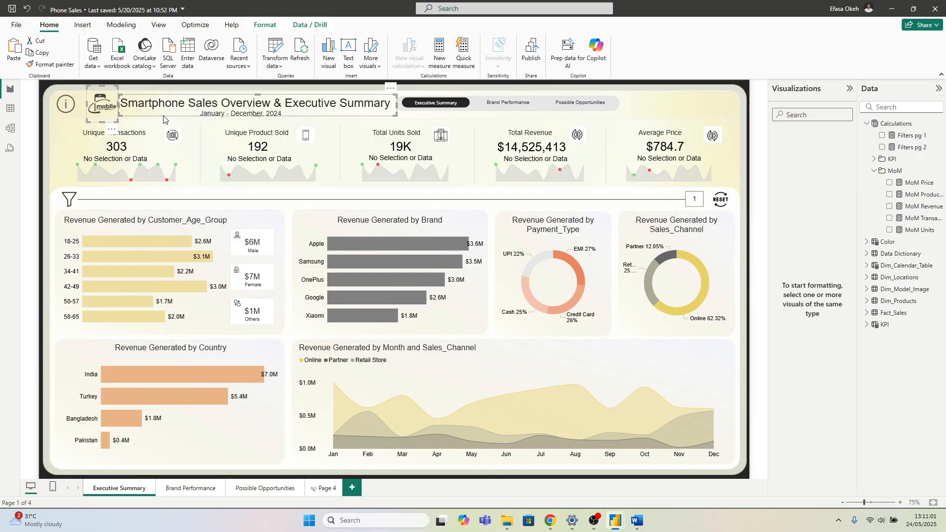
ctrl+click(280, 122)
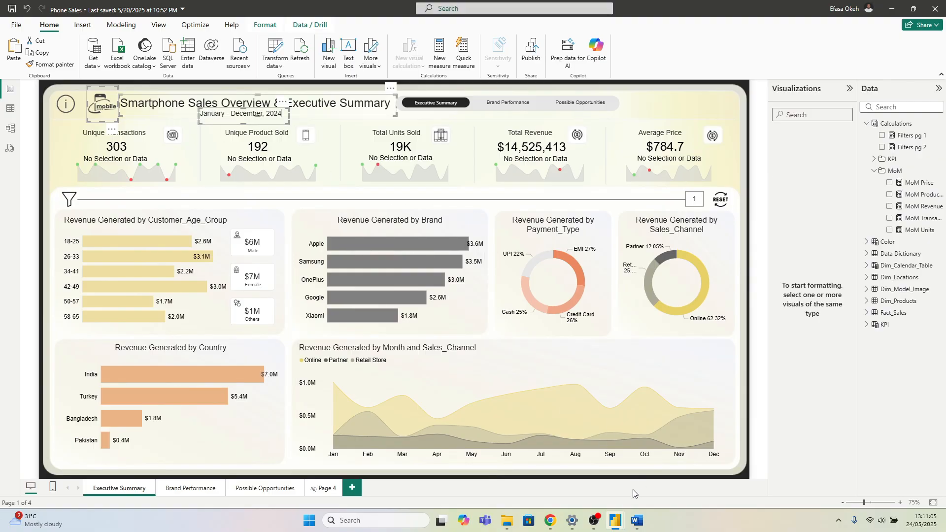
Step: Try to paste the header elements into the Untitled report and remove the pasted text box
mouse_move(618, 523)
click(640, 473)
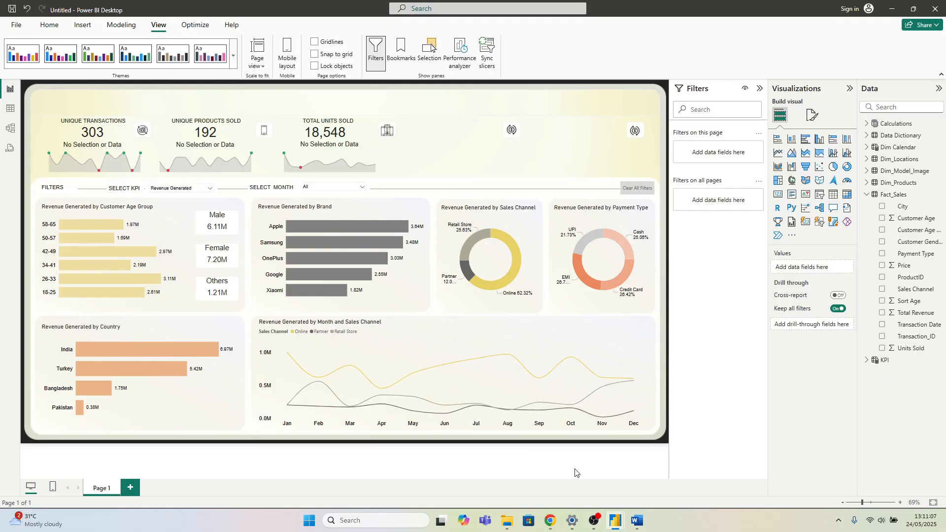
key(ctrl+v)
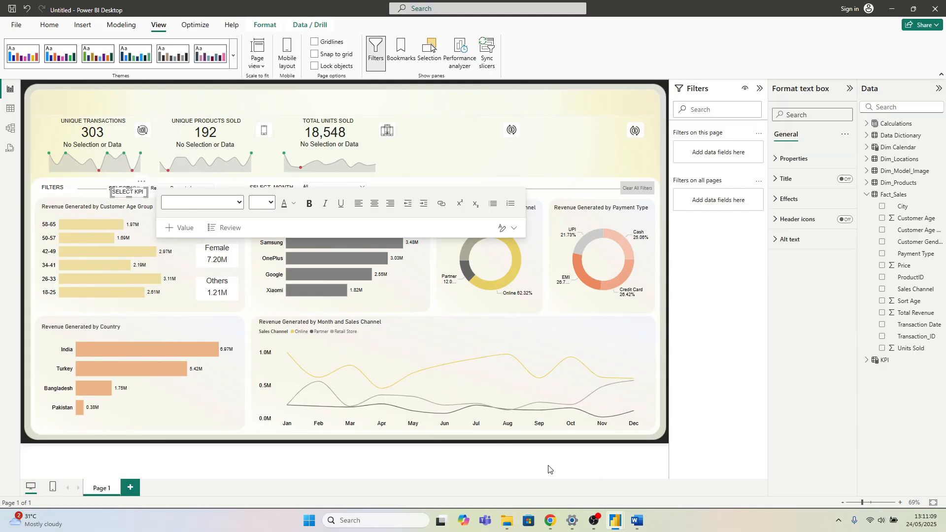
click(142, 182)
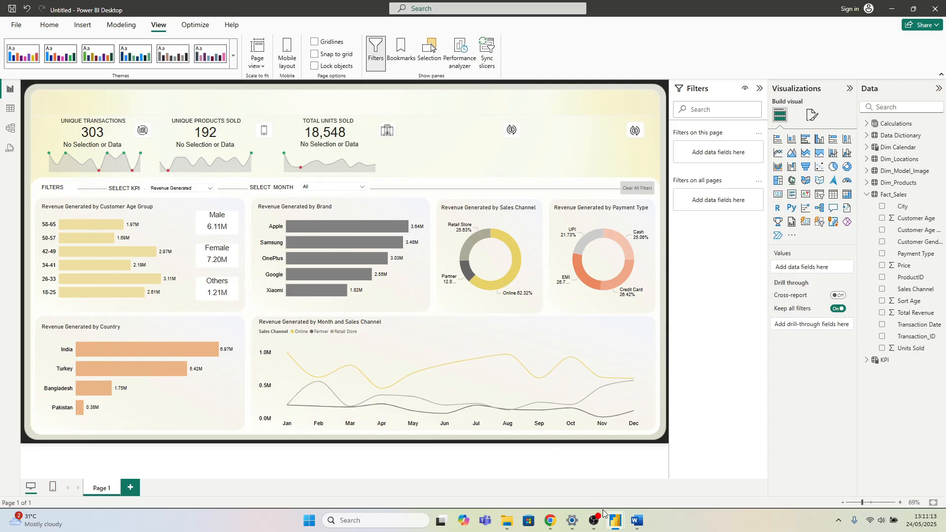
Step: Copy the logo, title and date subtitle from the Phone Sales report and paste them into the Untitled report's header
mouse_move(616, 523)
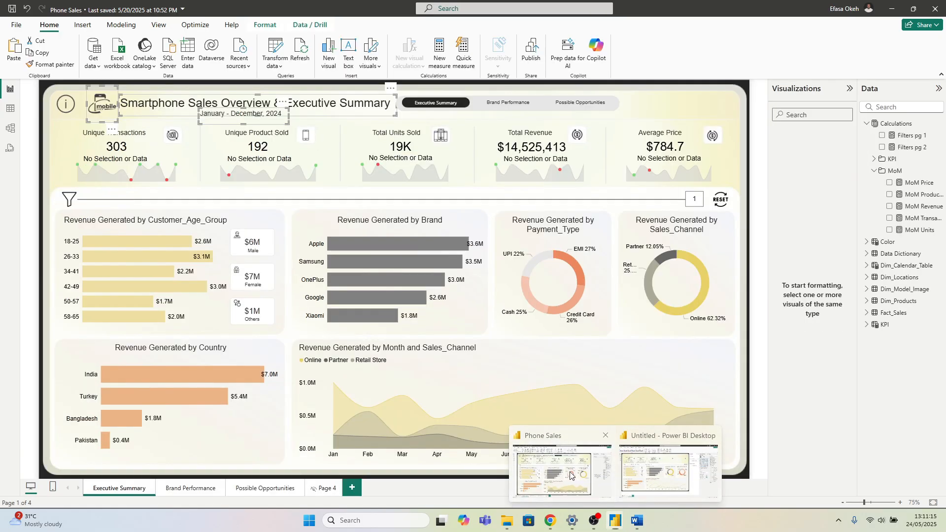
click(571, 475)
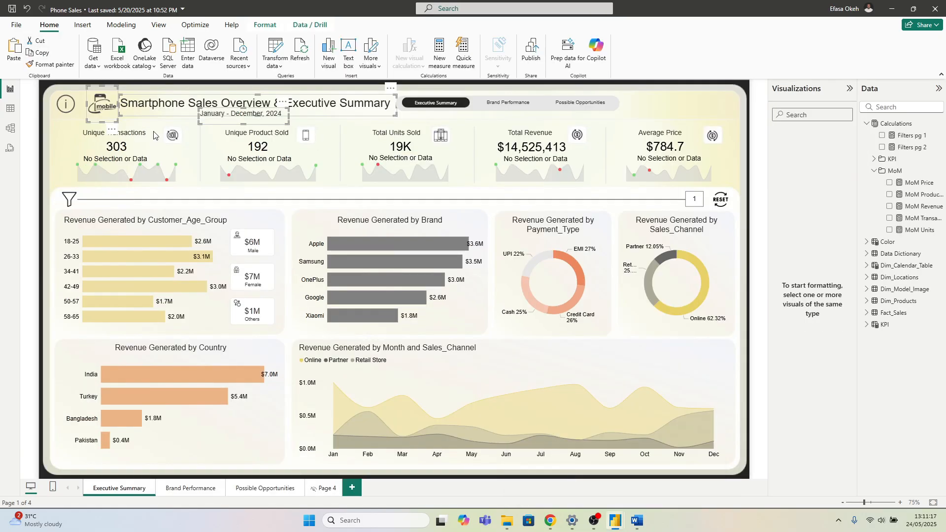
mouse_move(617, 527)
click(690, 451)
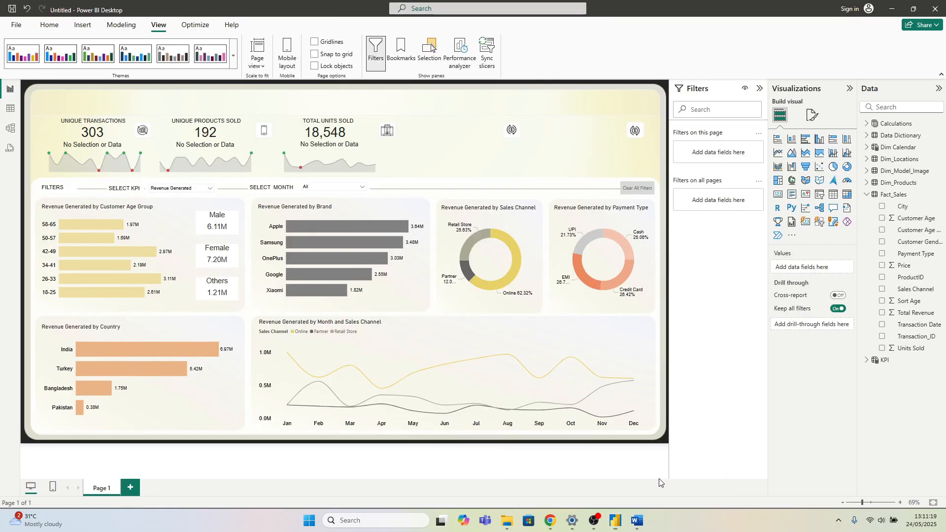
key(ctrl+v)
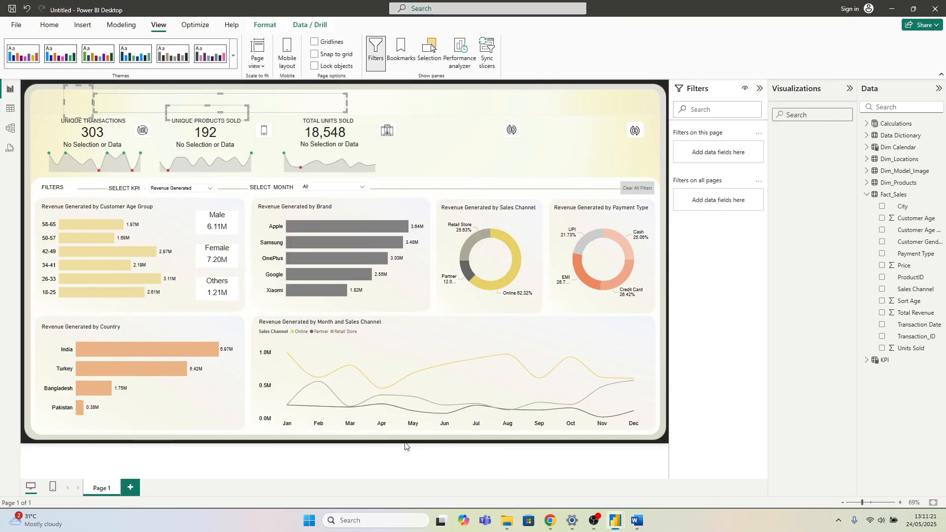
click(423, 113)
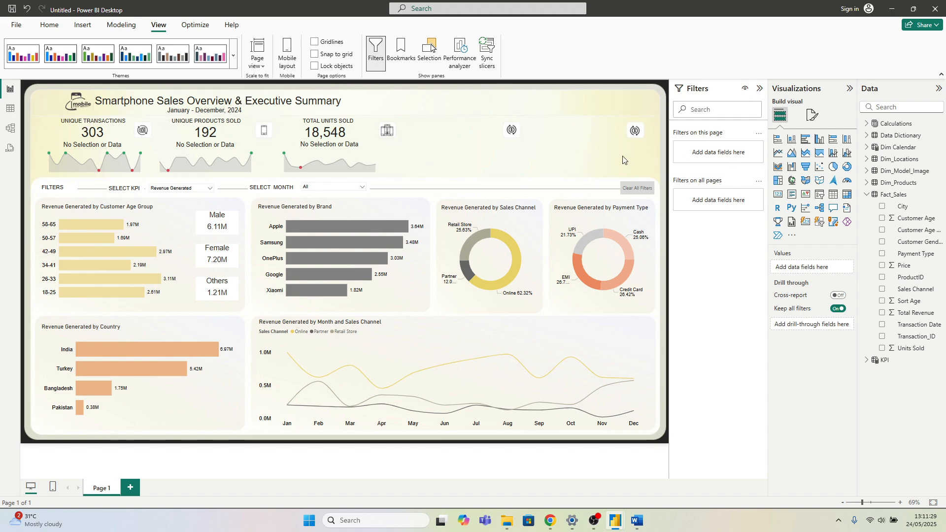
Step: Rename the report page as Overview Page
drag(381, 104, 583, 108)
double_click(107, 490)
key(Return)
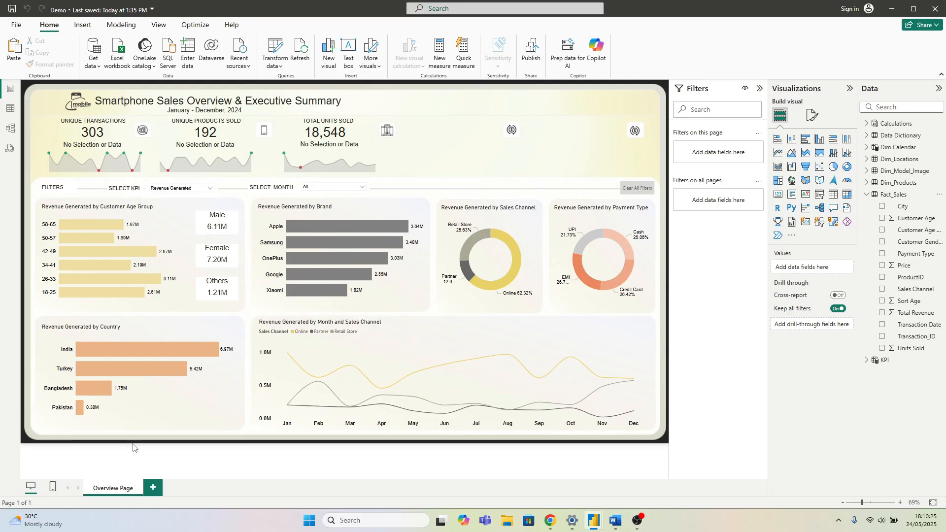
Step: Duplicate the Overview Page and delete the age group, gender, country, sales channel donut and payment type visuals from the copy
right_click(110, 488)
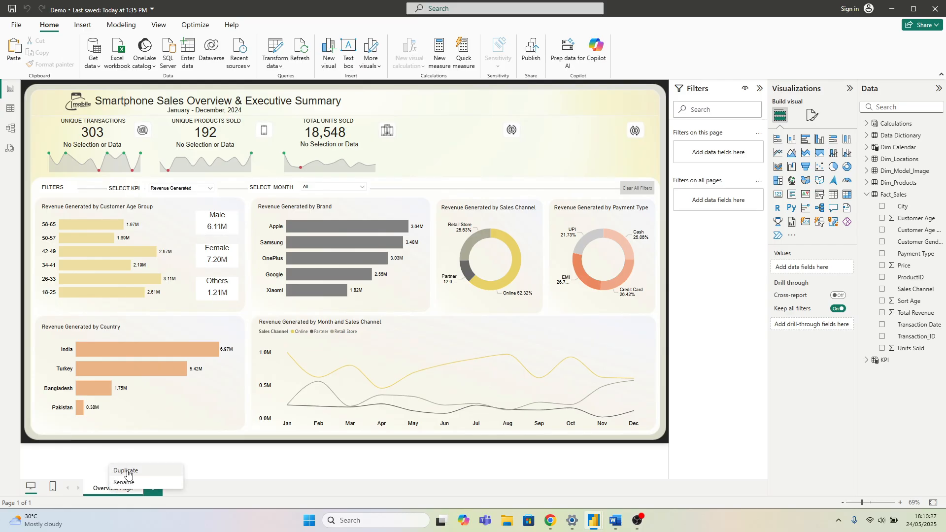
click(148, 470)
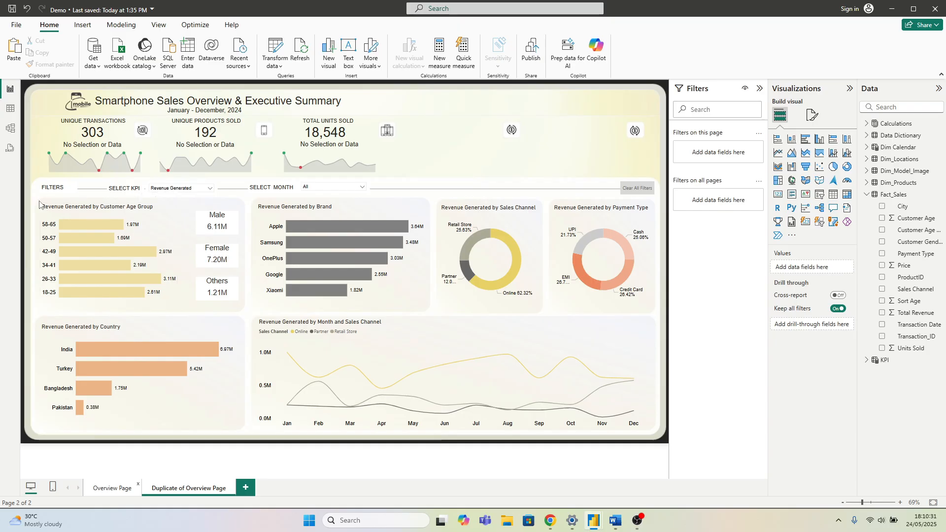
drag(30, 200, 245, 311)
key(Delete)
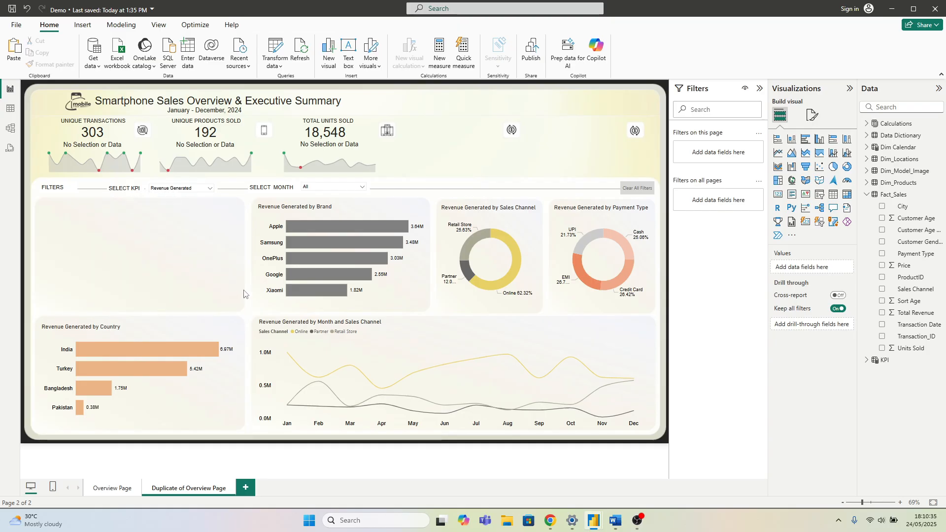
click(156, 334)
key(Delete)
click(515, 225)
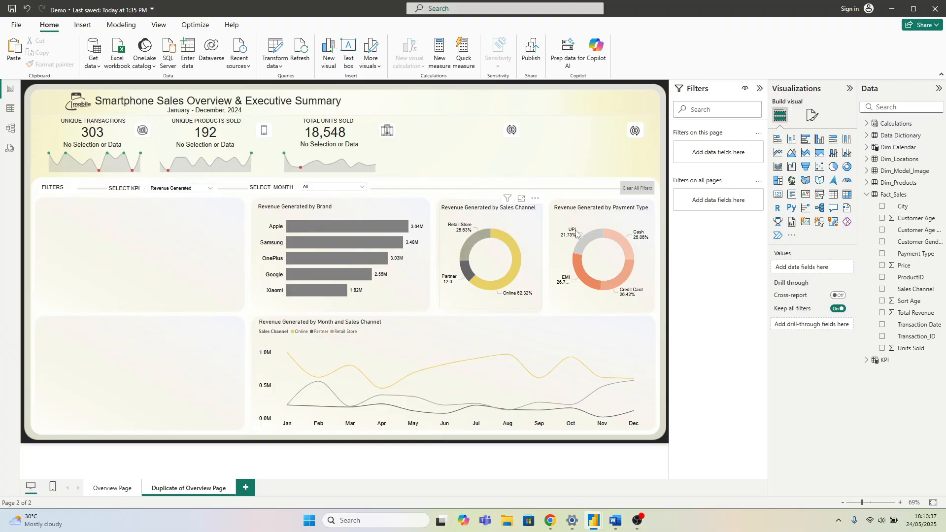
key(Delete)
click(590, 234)
key(Delete)
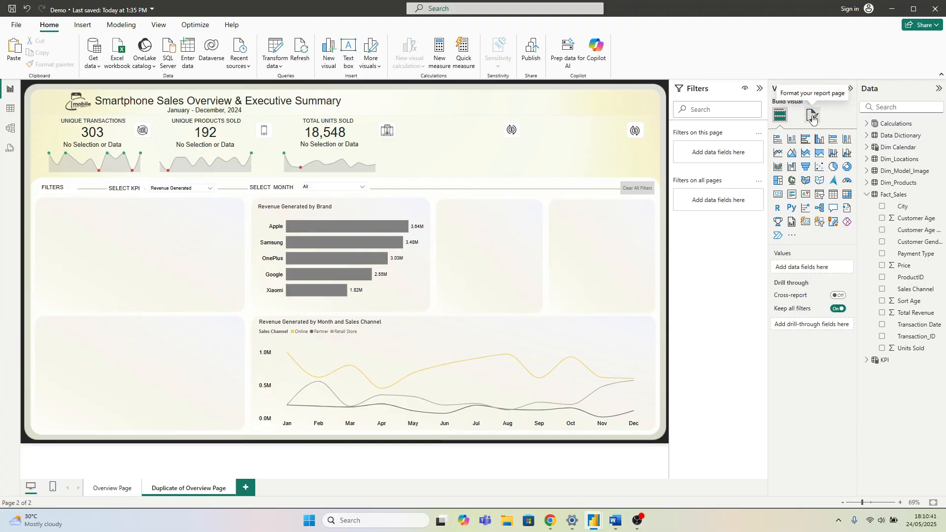
Step: Set the duplicated page's canvas background to the Phone 2 image with image fit set to Fit
click(812, 116)
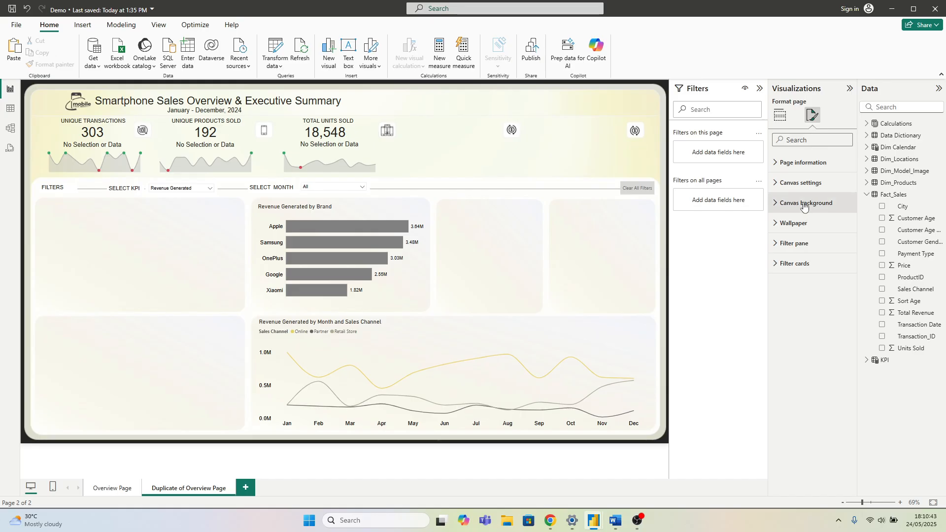
click(805, 202)
click(843, 262)
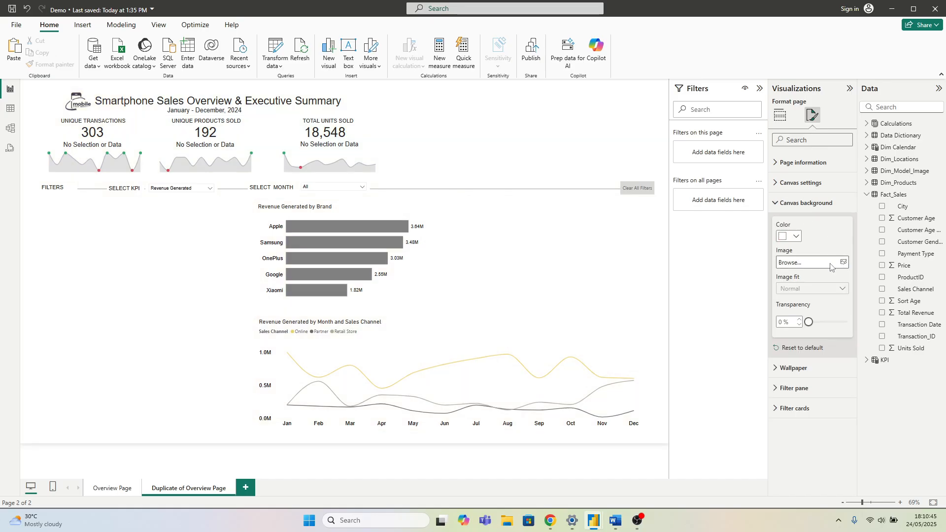
click(843, 262)
click(223, 167)
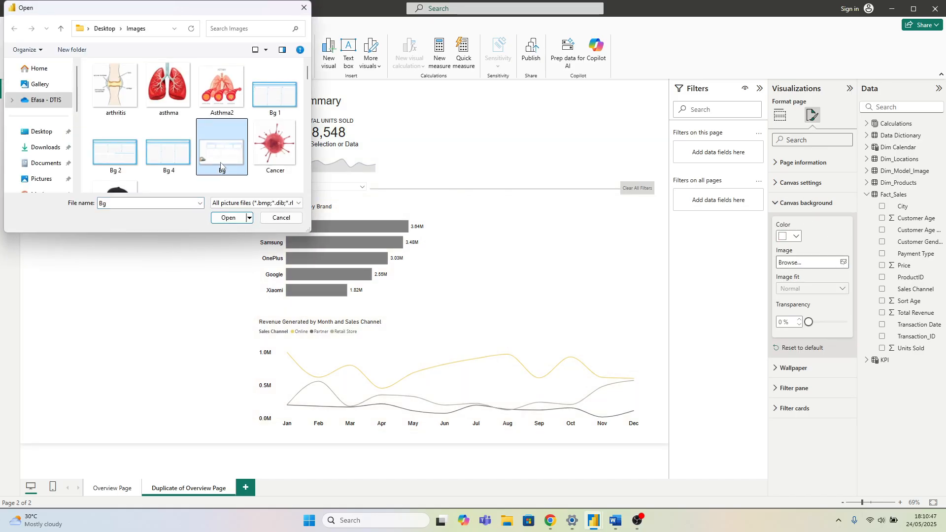
key(p)
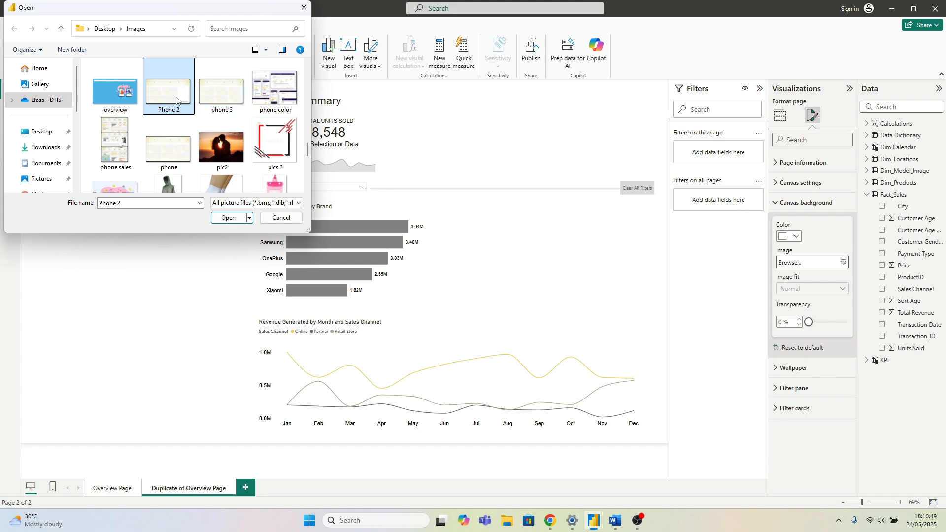
click(227, 219)
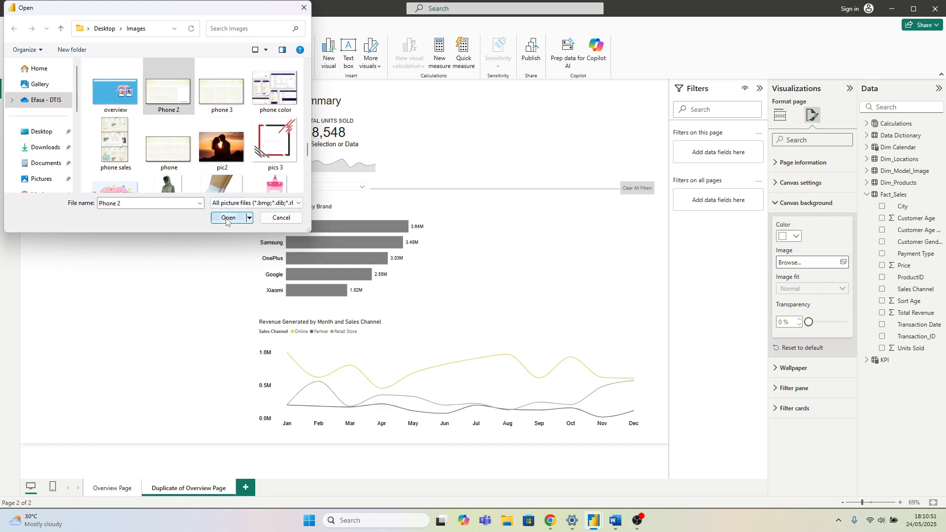
click(803, 290)
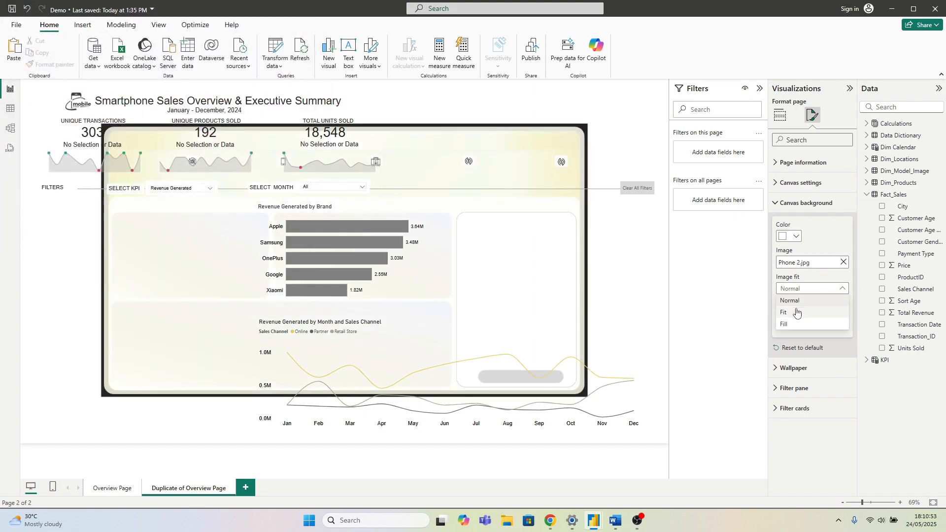
click(796, 312)
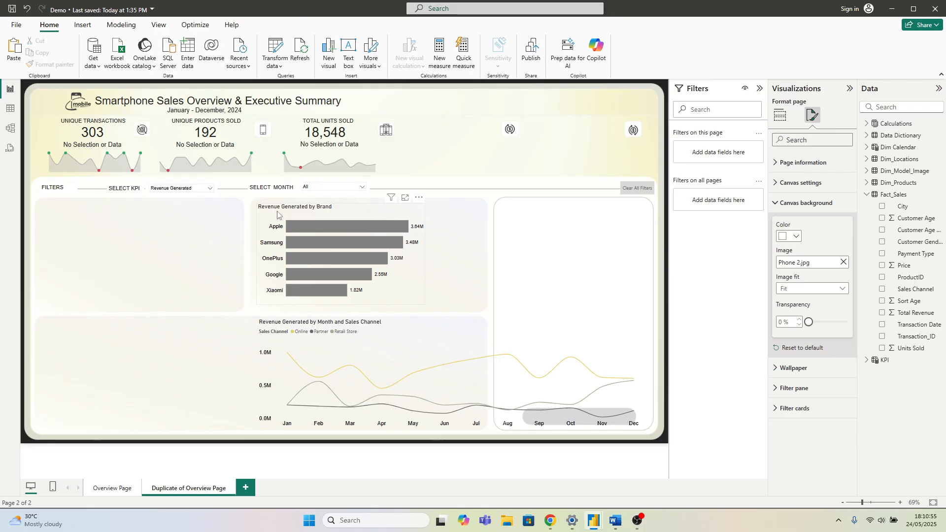
Step: Move the brand bar chart into the empty upper-left card, widen it and replace Brand with Mobile Model on its Y-axis
drag(277, 215, 105, 220)
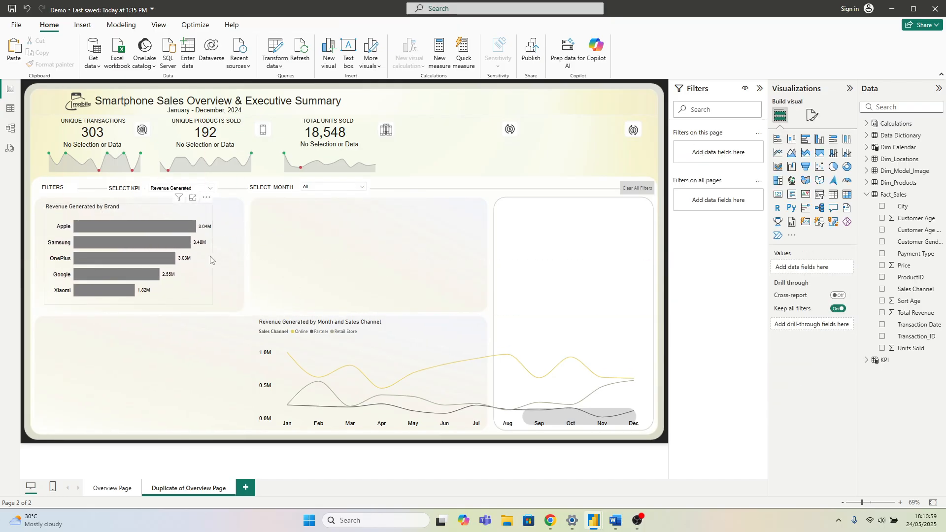
drag(214, 255, 232, 260)
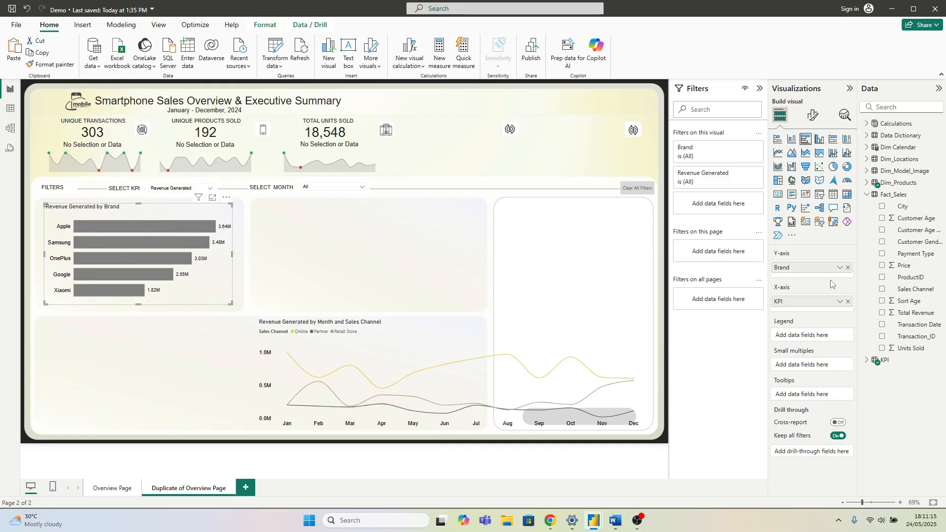
click(847, 269)
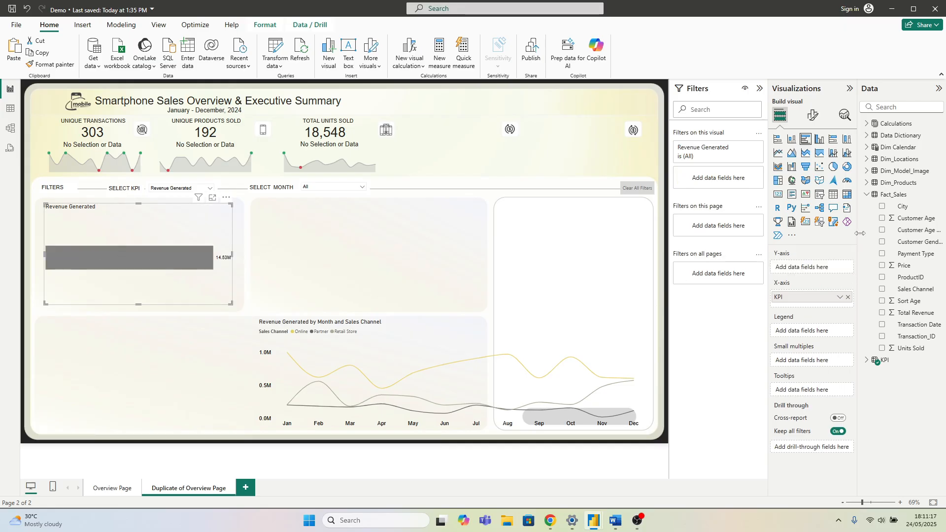
click(866, 182)
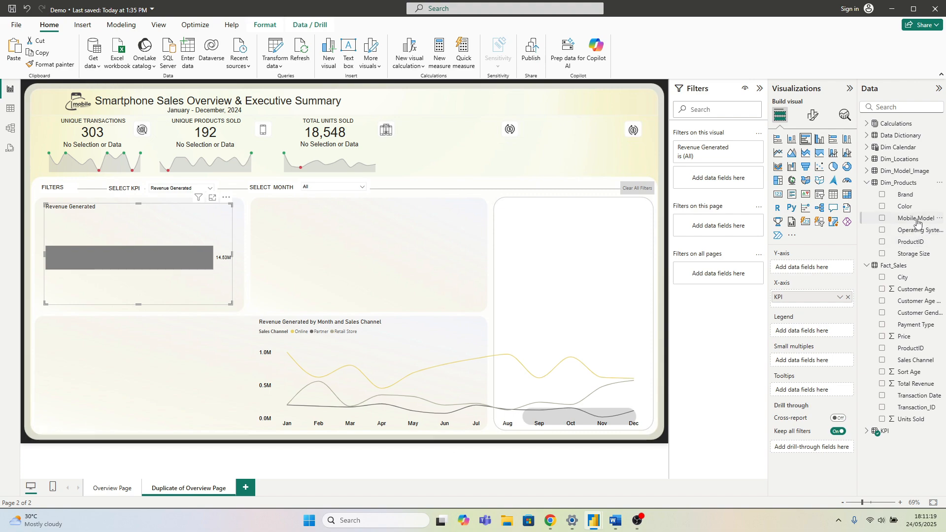
drag(912, 217, 820, 269)
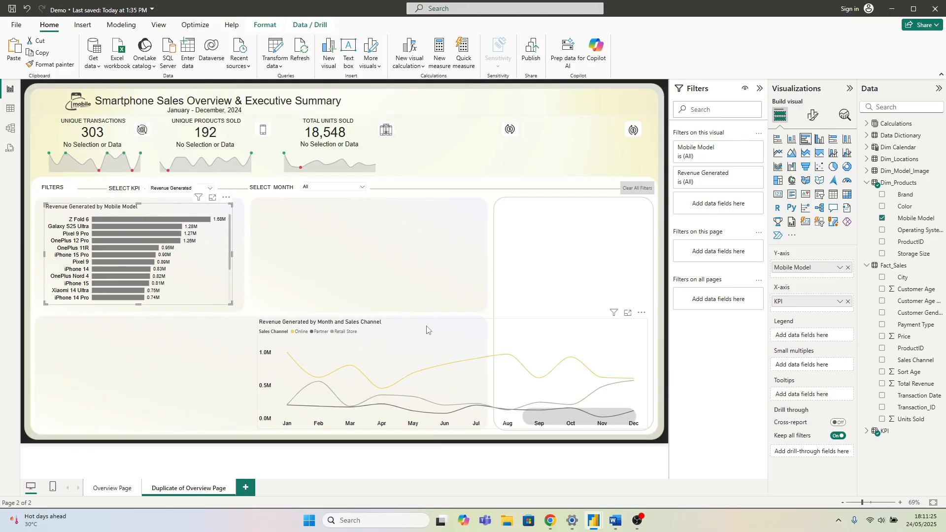
Step: Move the monthly line chart into the lower-left card, widen it and replace Sales Channel with Brand as its legend
drag(427, 329, 215, 333)
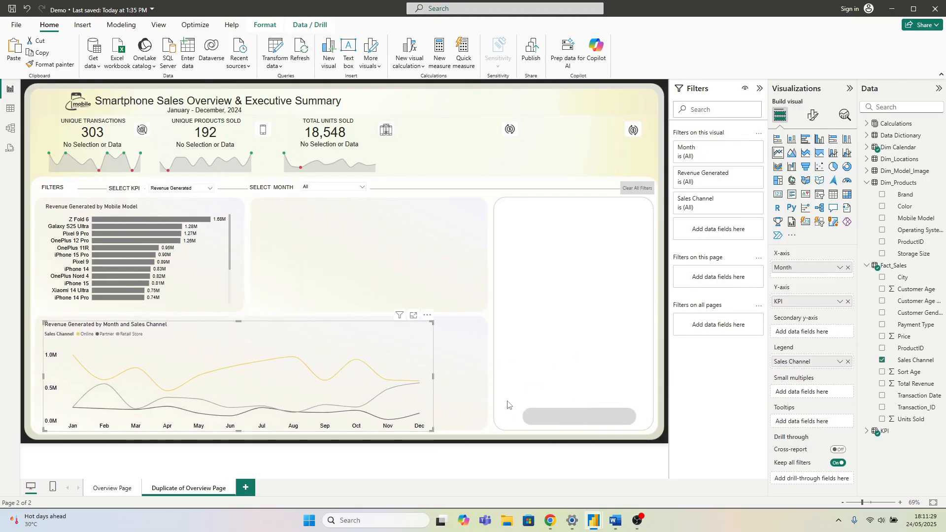
drag(434, 378, 451, 365)
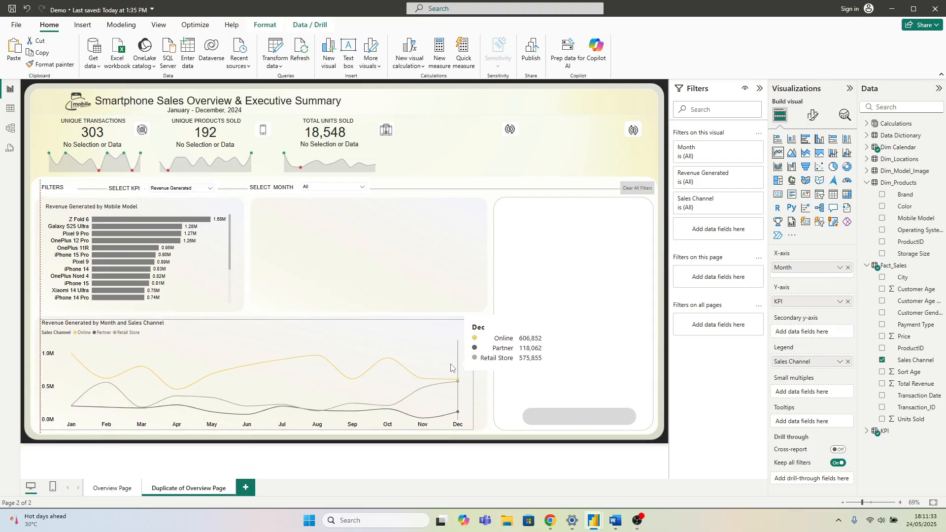
click(848, 362)
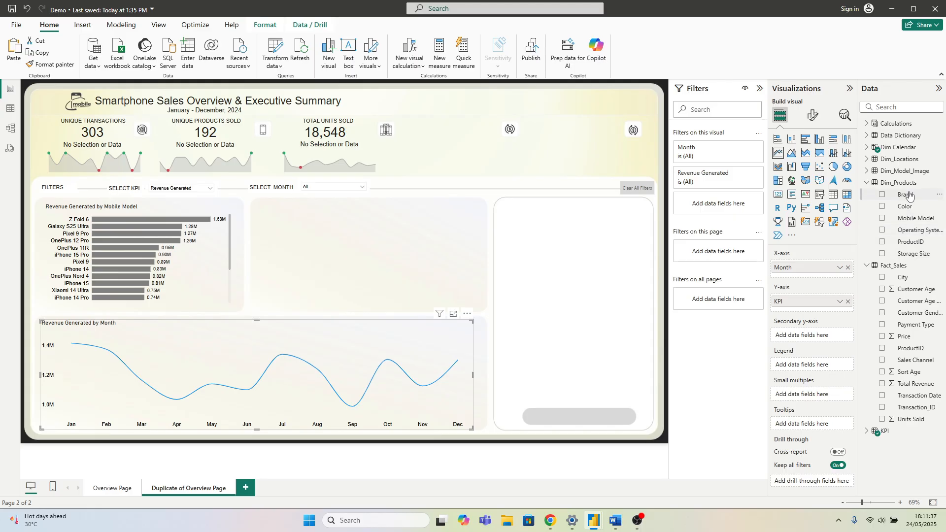
drag(906, 195, 808, 365)
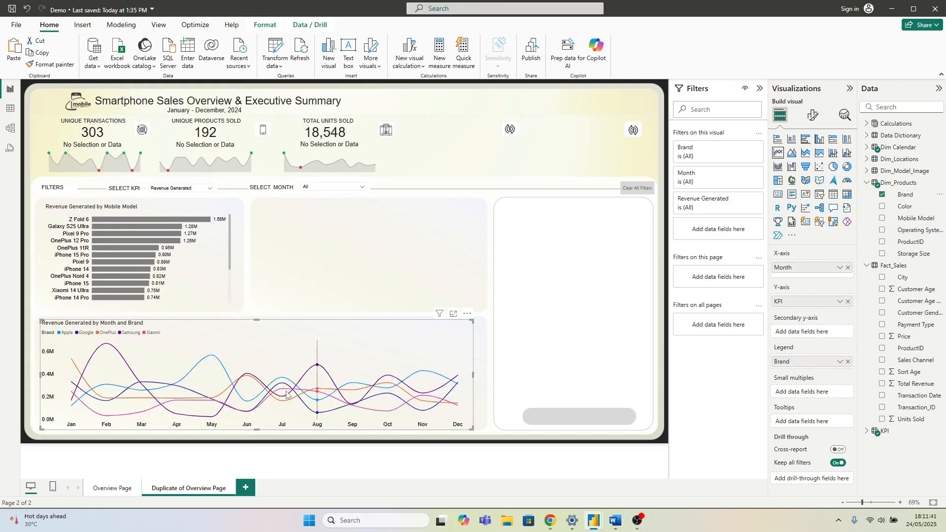
click(377, 279)
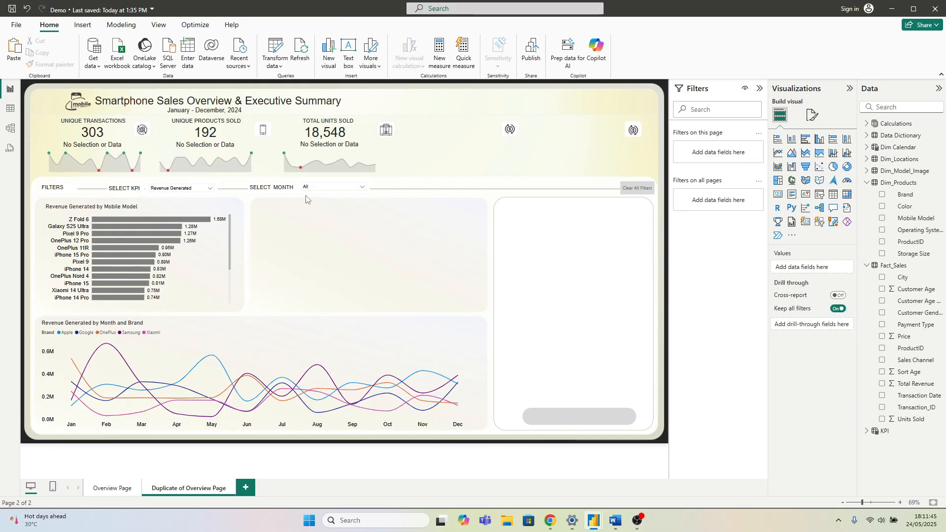
Step: Place a copy of the month slicer further along the filter row and change its field to Brand from Dim_Products
click(325, 185)
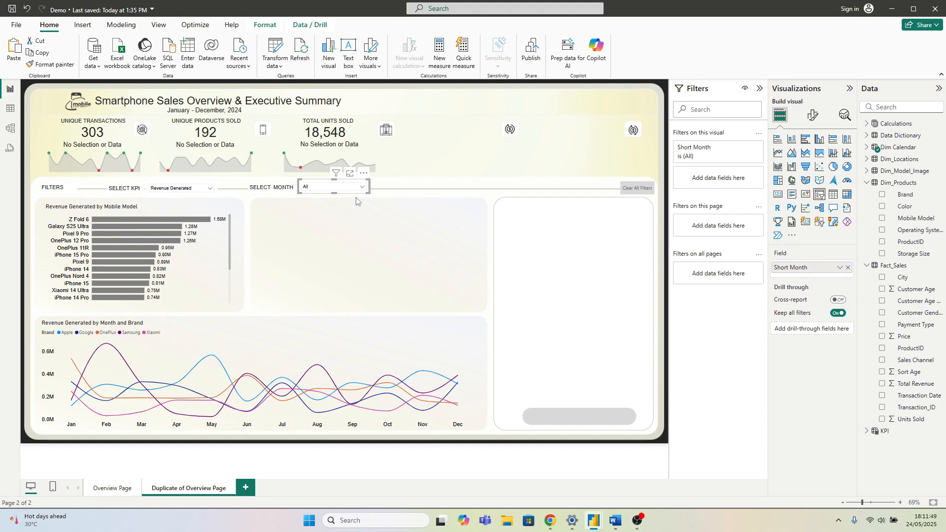
drag(366, 175, 508, 175)
click(470, 210)
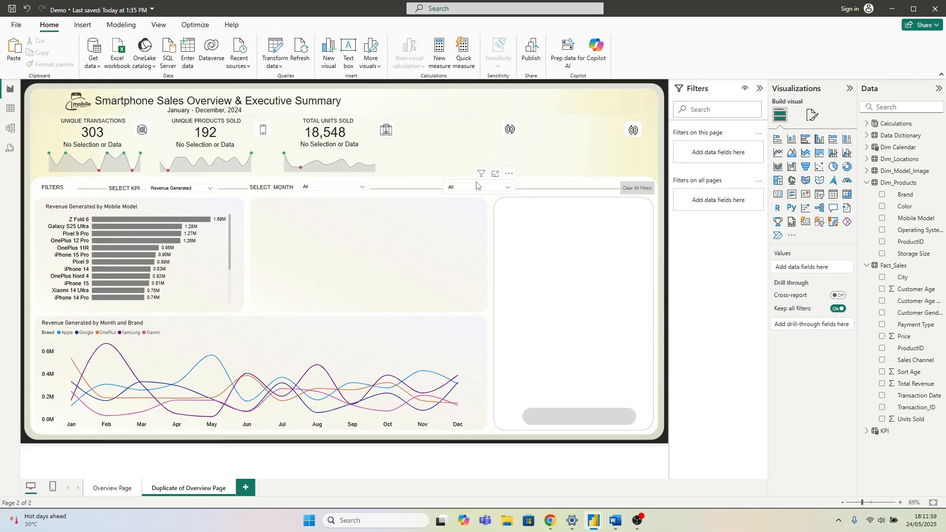
click(476, 185)
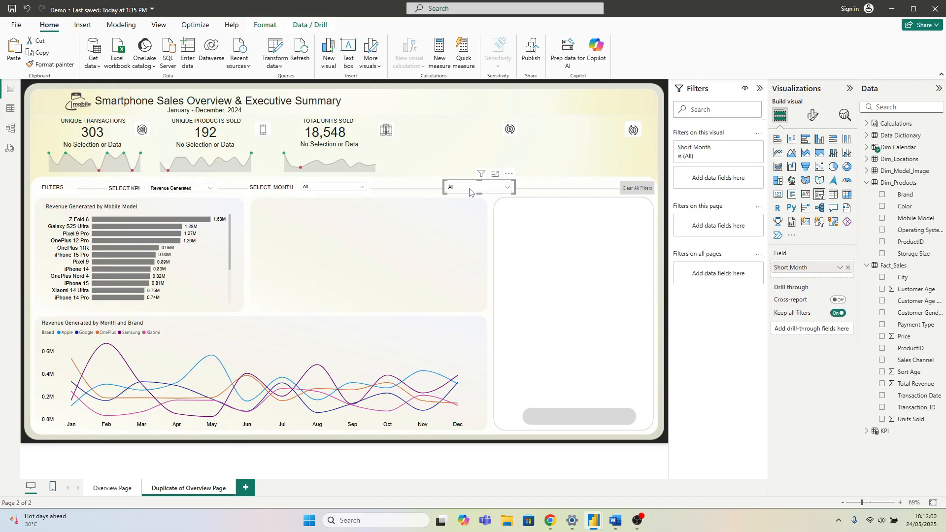
click(847, 269)
drag(905, 195, 805, 276)
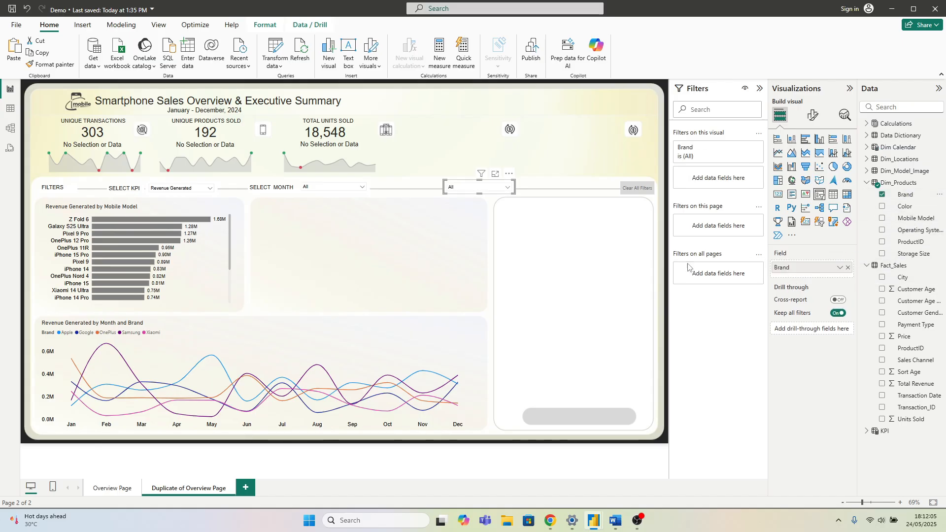
Step: Filter the page to Apple with the new brand slicer
click(459, 190)
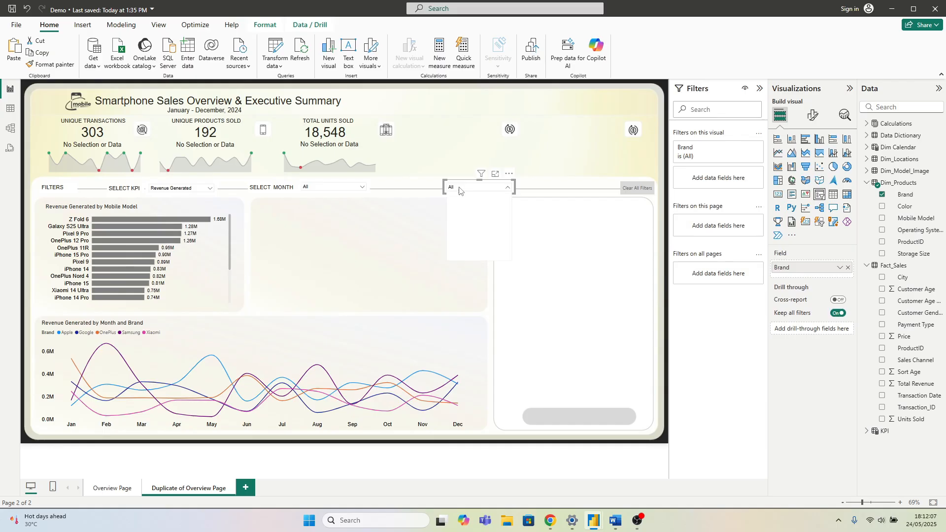
click(452, 197)
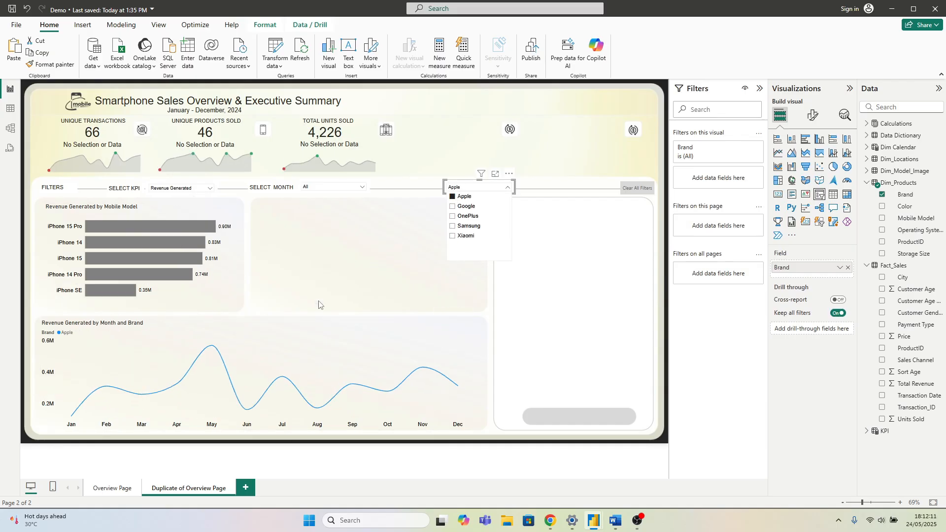
click(431, 226)
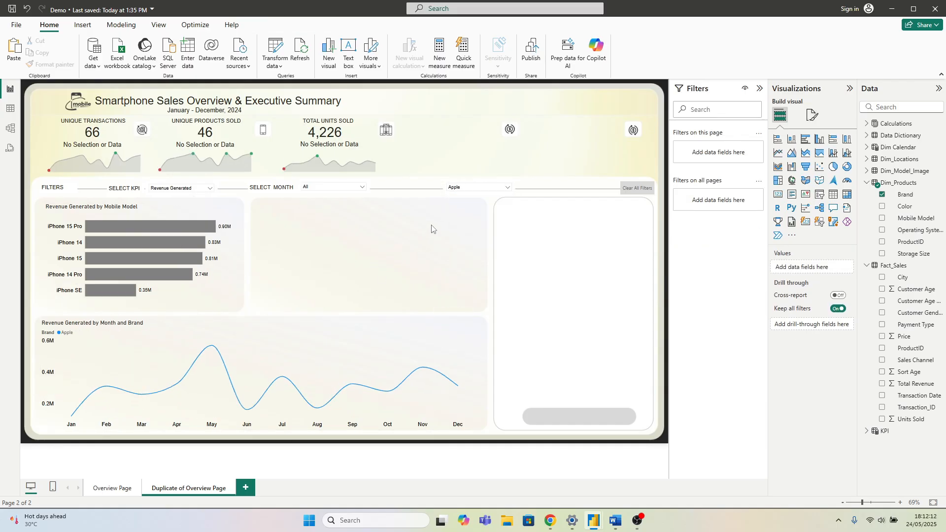
Step: Edit the brand slicer's interactions so that it does not filter the monthly revenue line chart
click(461, 191)
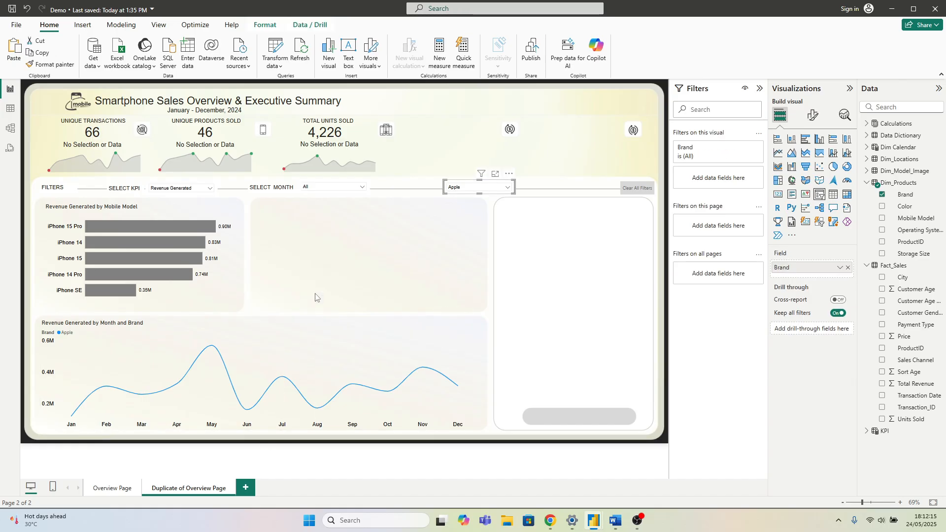
click(265, 25)
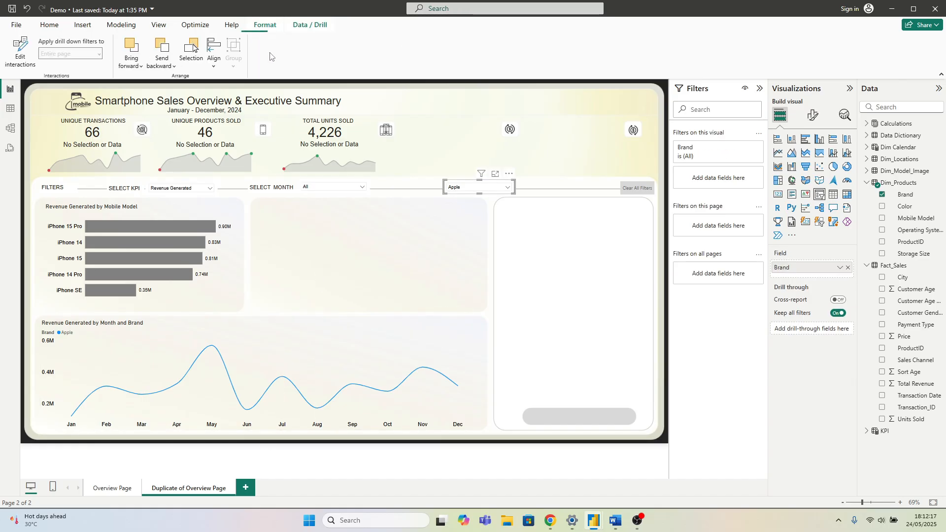
click(20, 52)
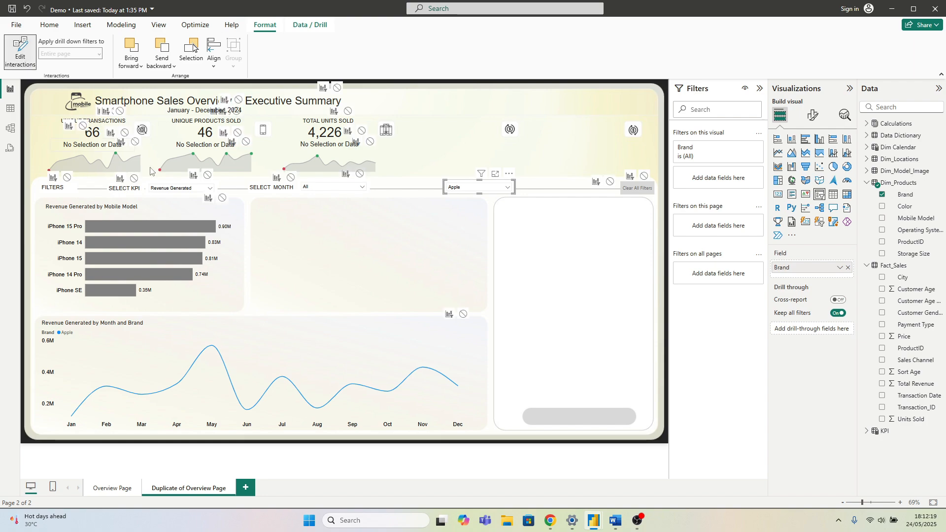
click(462, 314)
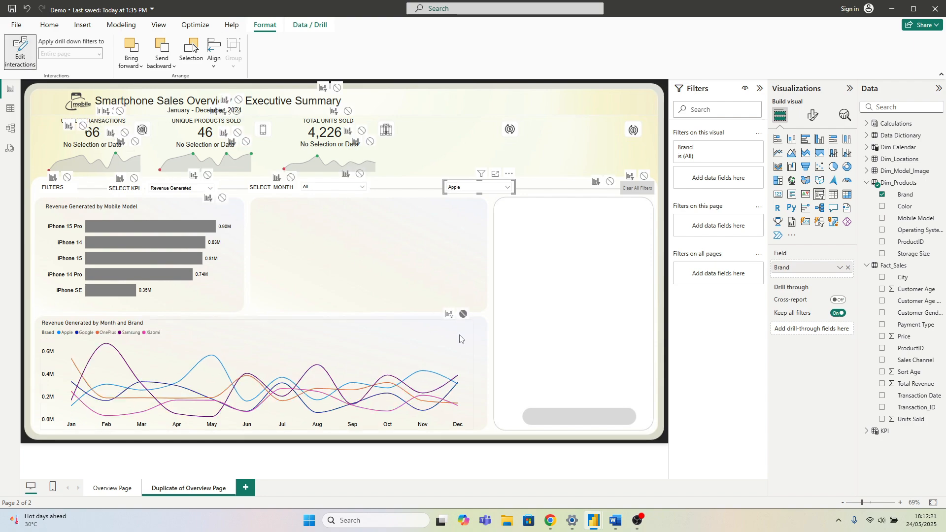
click(21, 58)
click(320, 228)
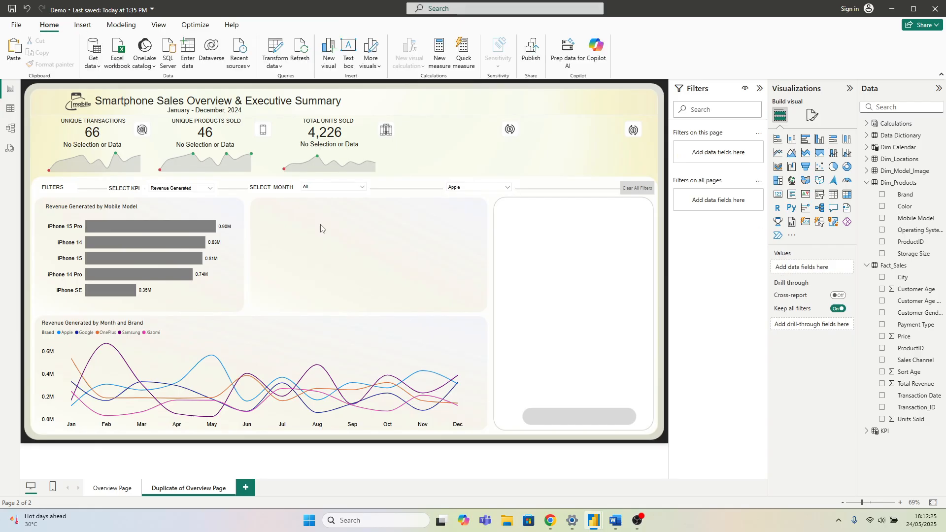
Step: Place a copy of the SELECT MONTH label beside the brand slicer and change its text to SELECT BRAND
click(283, 193)
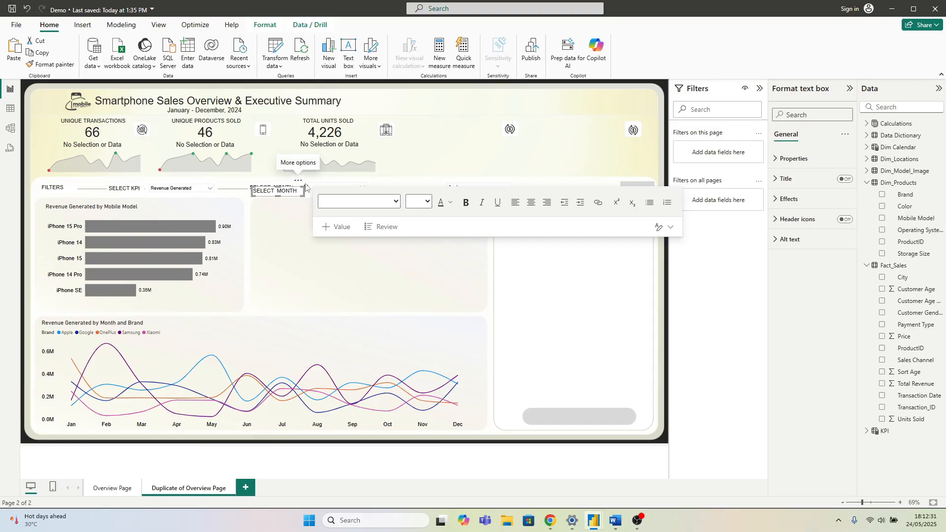
drag(301, 182, 440, 182)
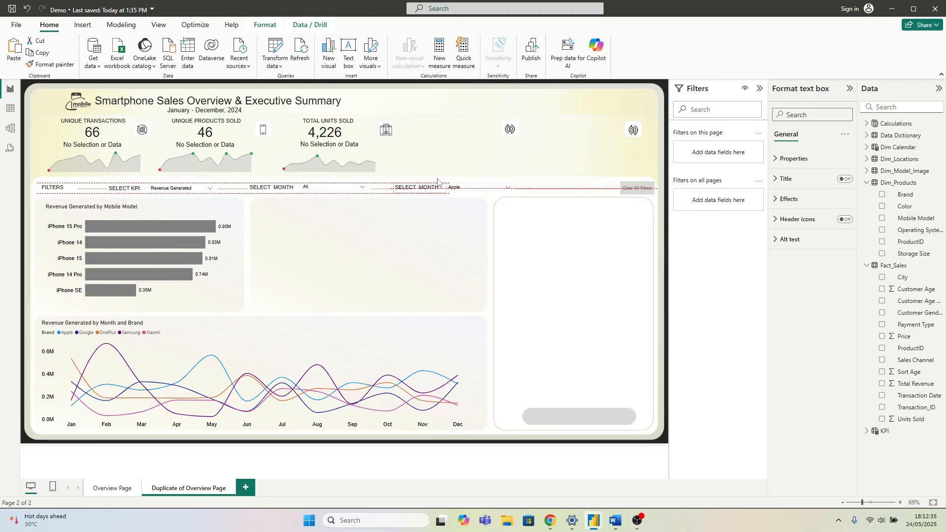
key(BackSpace)
key(BackSpace)
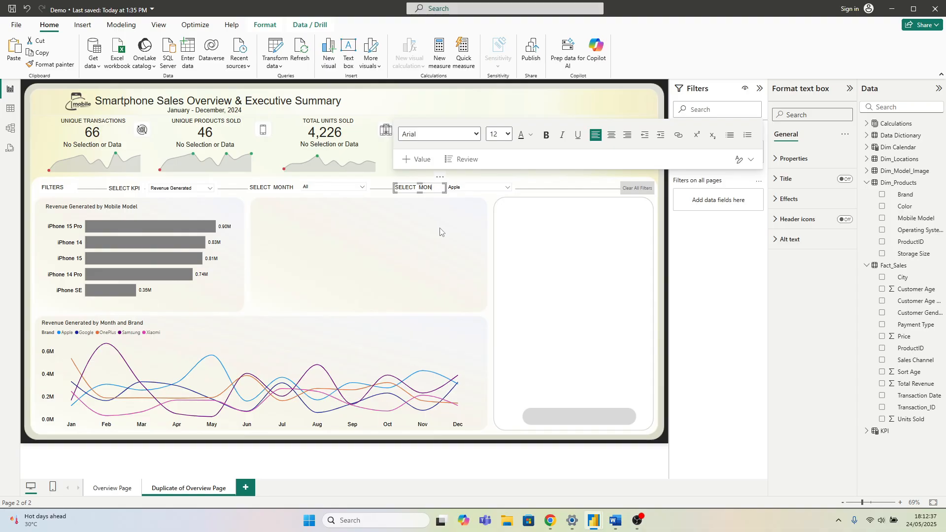
text(BRAND)
click(439, 232)
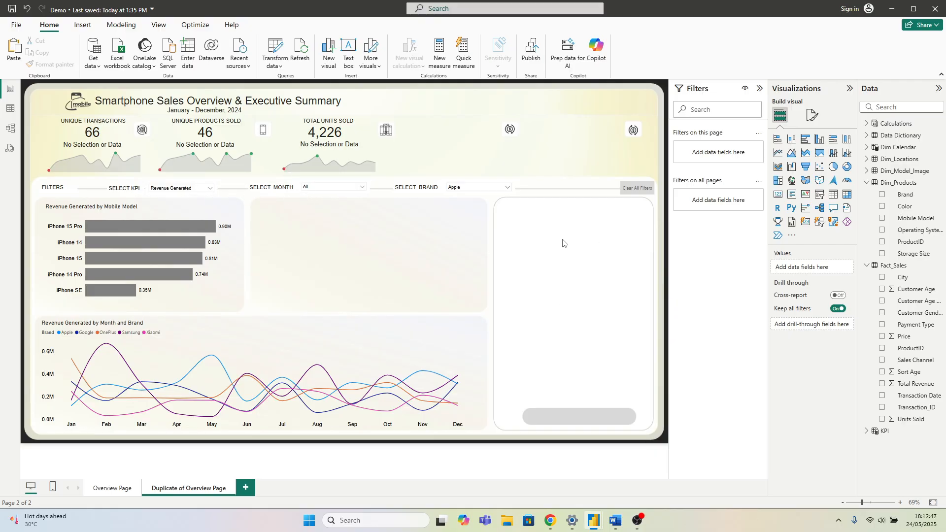
Step: Add an empty table visual, narrow it and place it inside the tall white card
drag(522, 203, 642, 393)
click(833, 195)
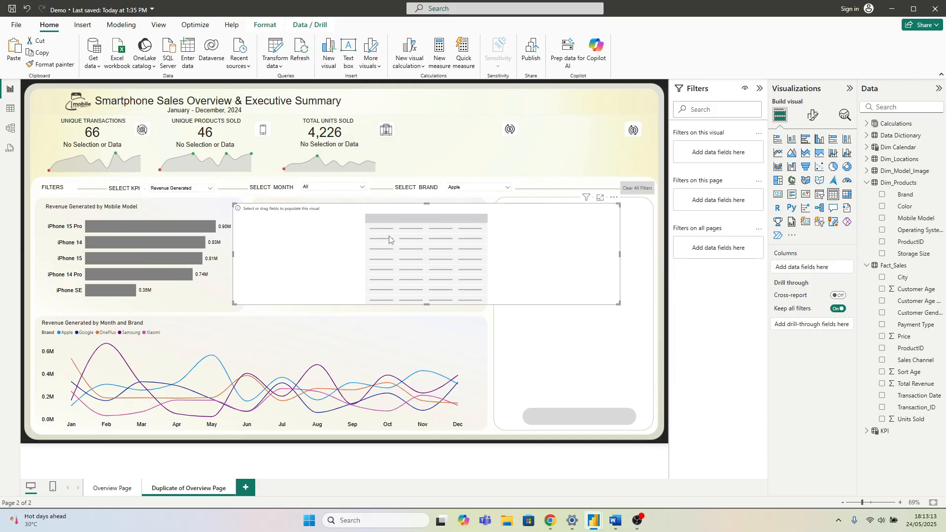
drag(391, 239, 434, 241)
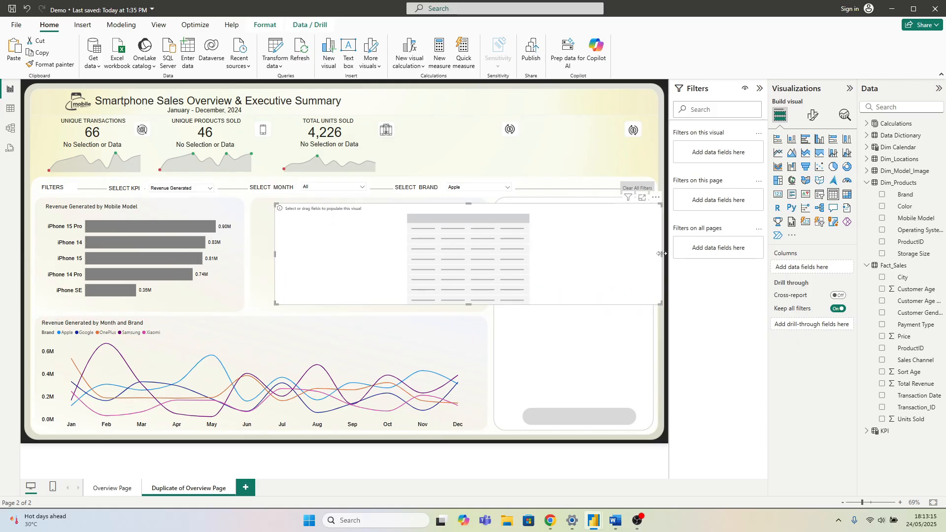
drag(662, 254, 607, 294)
drag(452, 285, 505, 286)
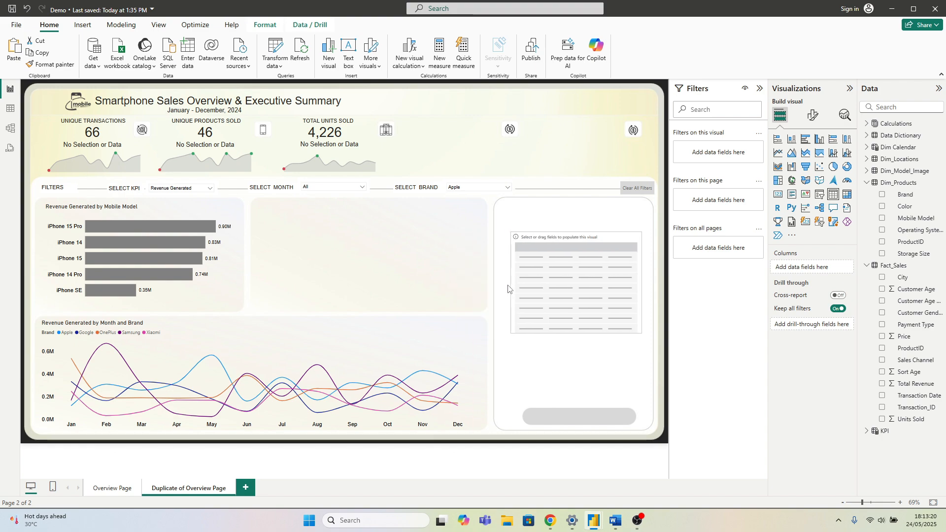
Step: Examine the brand logo and color image URL columns of the Dim_Model_Image table, and return to the report page
click(10, 109)
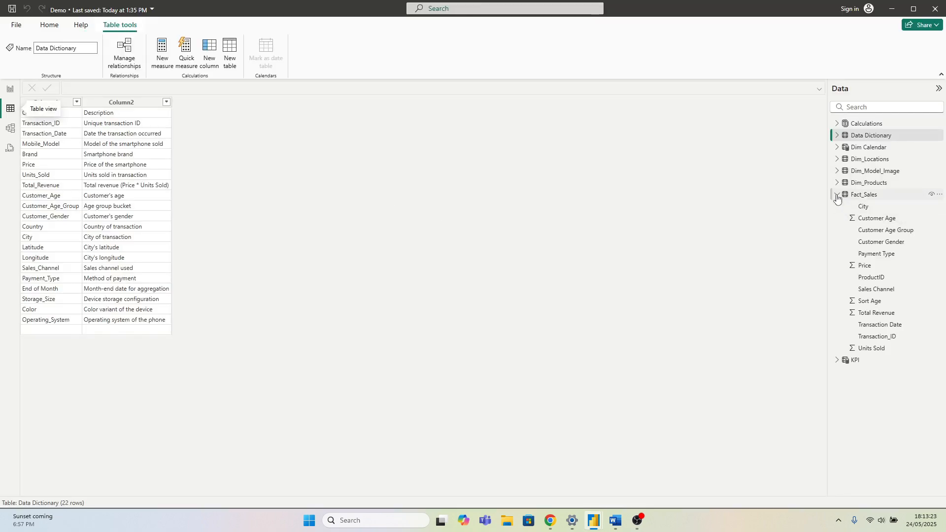
click(836, 196)
click(865, 172)
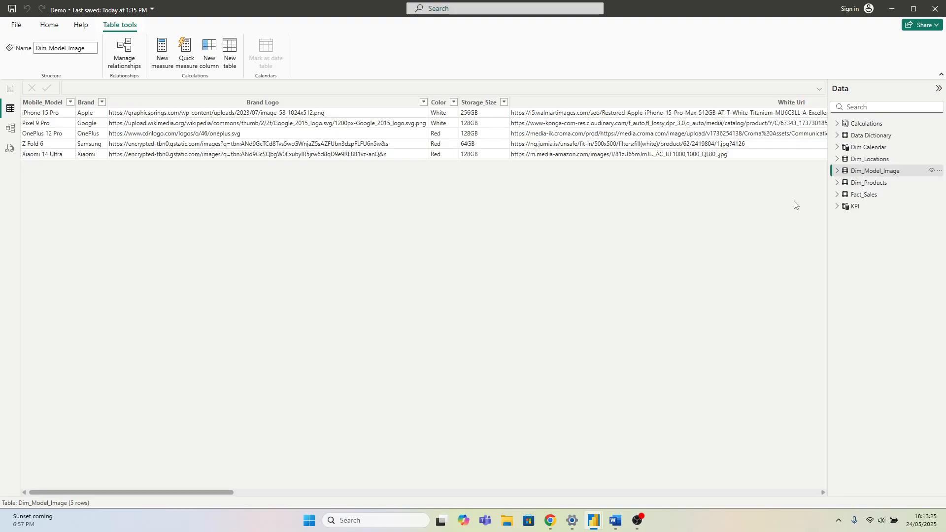
mouse_move(223, 491)
mouse_down()
mouse_move(272, 490)
mouse_move(207, 481)
mouse_up()
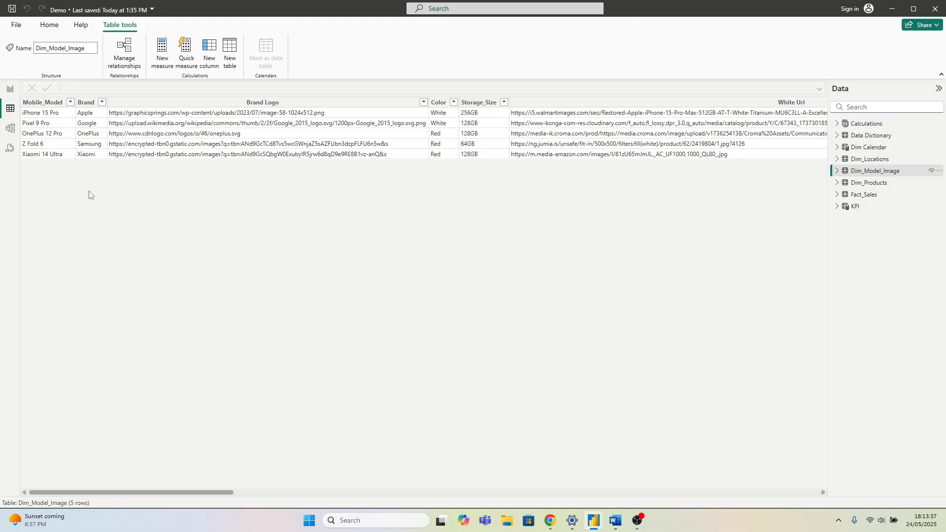
mouse_move(226, 492)
mouse_down()
mouse_move(810, 484)
mouse_move(395, 506)
mouse_move(213, 498)
mouse_up()
click(10, 91)
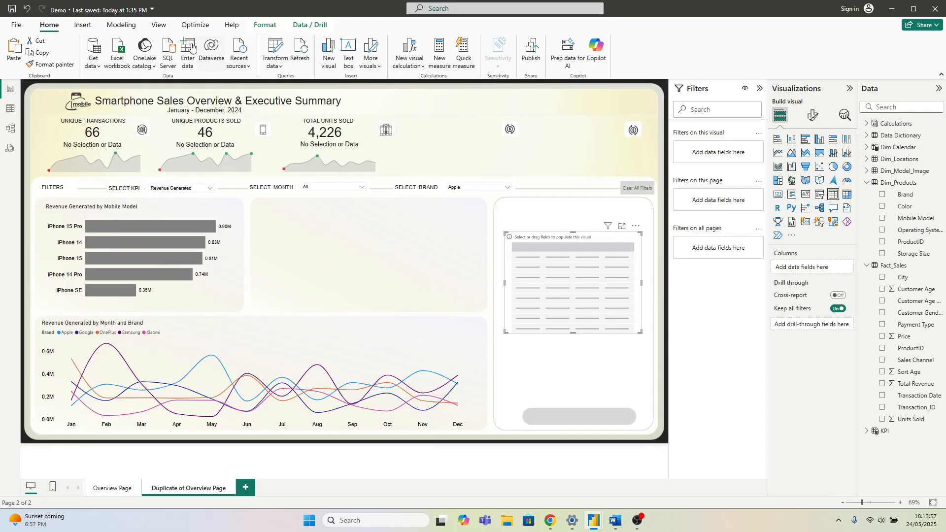
Step: Start a new fields parameter and name it Model Color
click(121, 25)
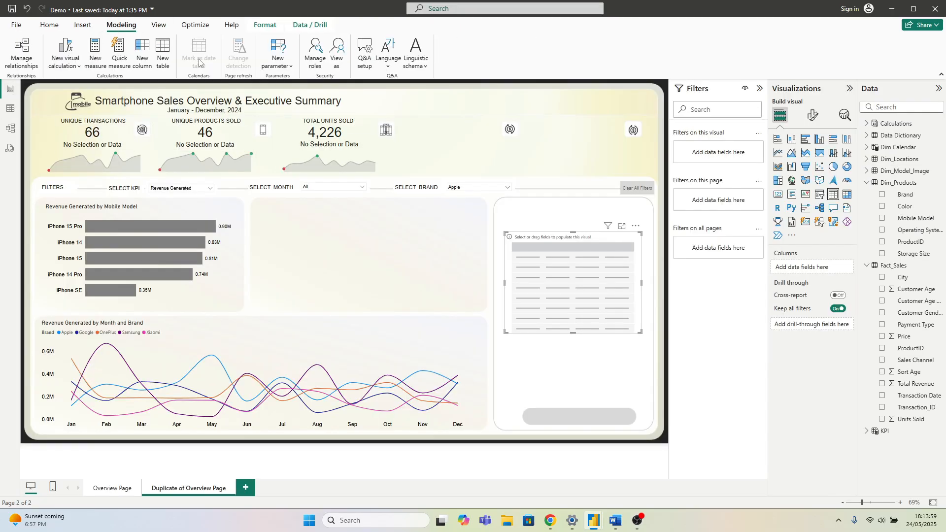
click(276, 66)
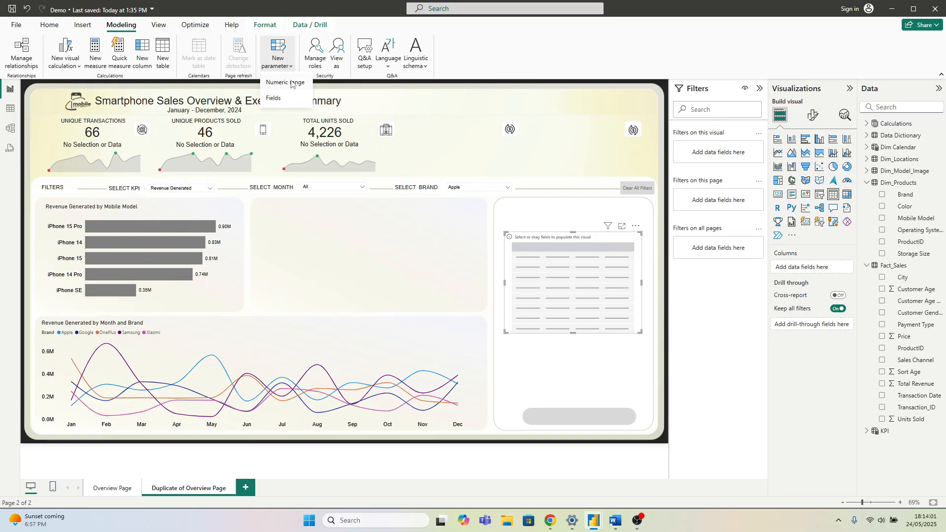
click(282, 98)
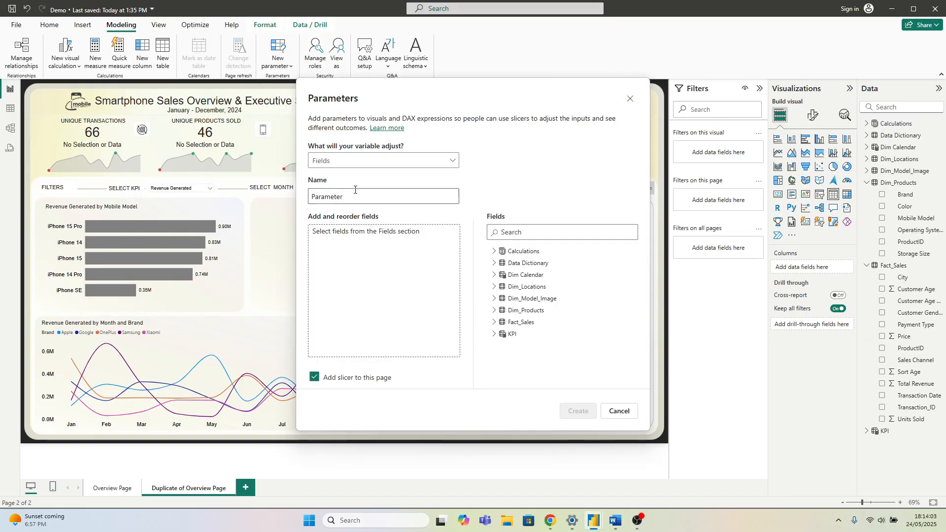
drag(355, 196, 314, 196)
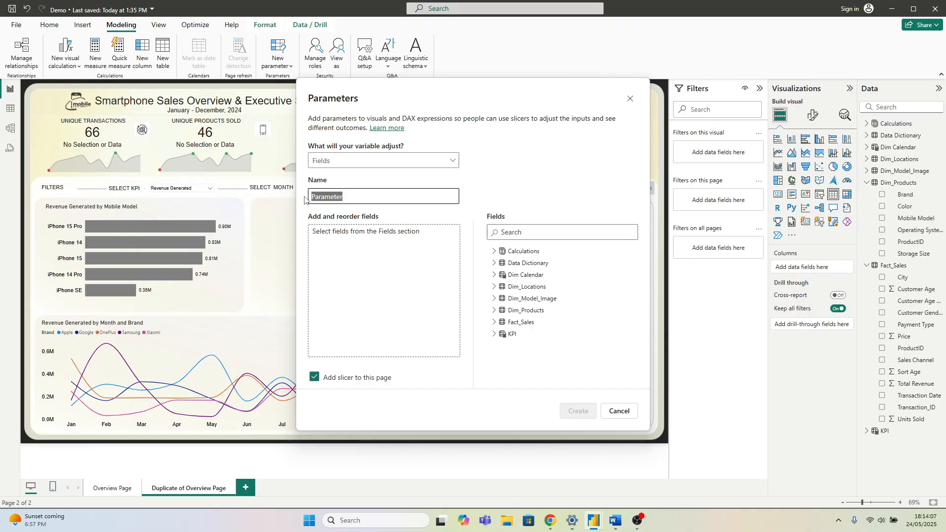
text(m)
text(Model Color)
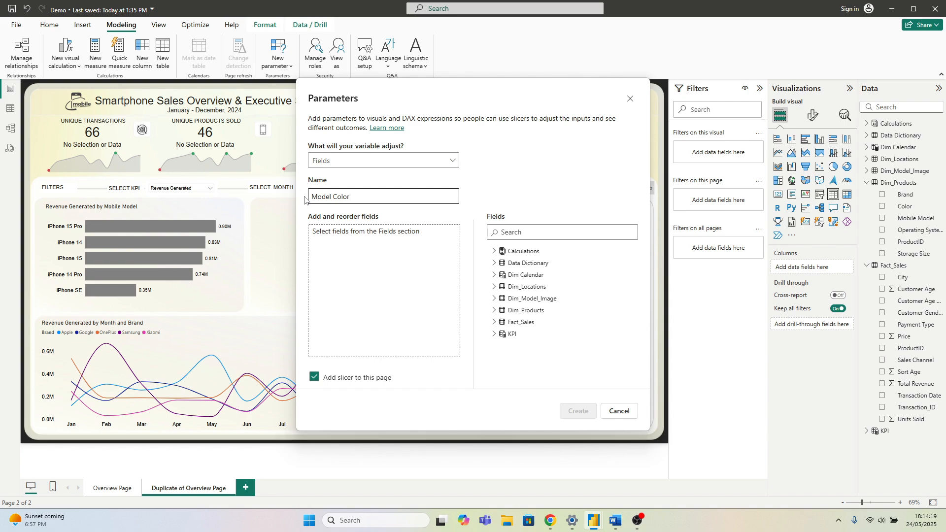
Step: Add Black Url, Blue Url, Green Url, White Url and Red Url from Dim_Model_Image to the parameter and create it with a slicer on the page
click(373, 257)
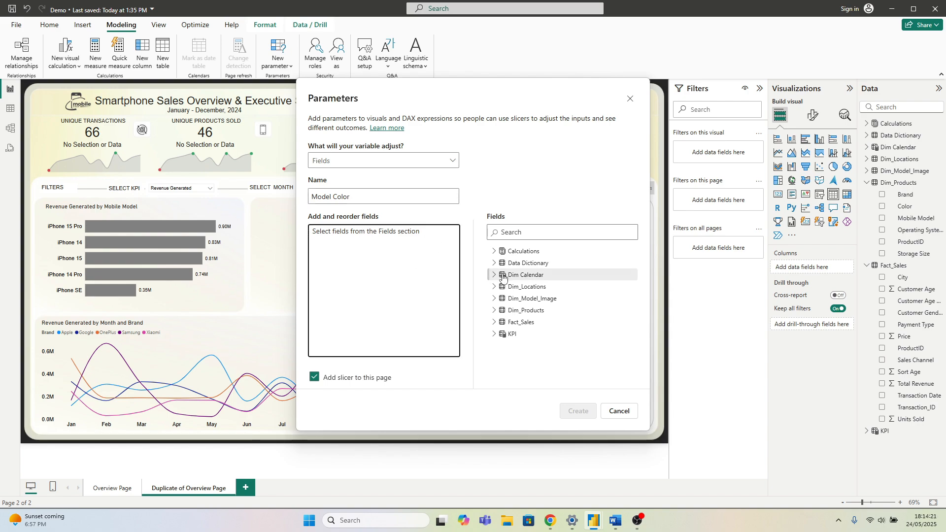
click(493, 302)
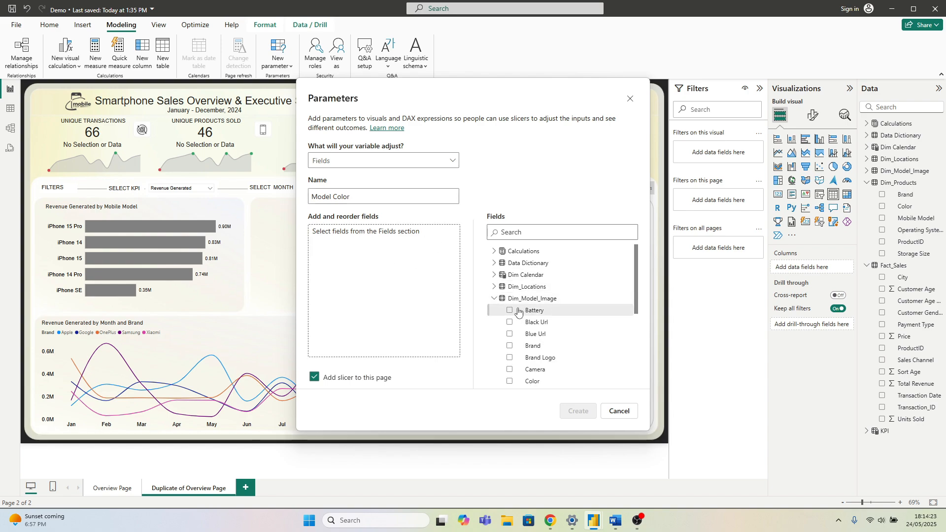
scroll(541, 290, down, 1)
drag(536, 272, 389, 244)
drag(536, 283, 389, 256)
scroll(555, 316, down, 3)
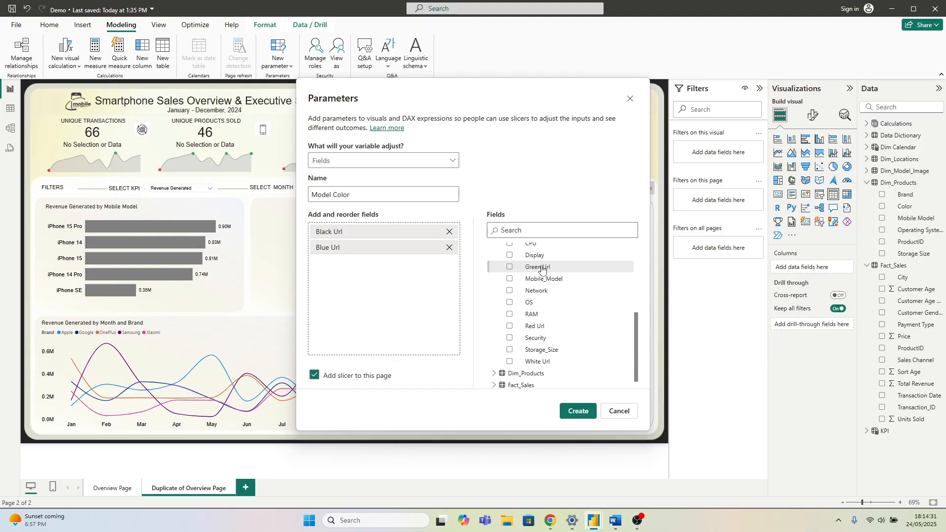
drag(540, 268, 389, 266)
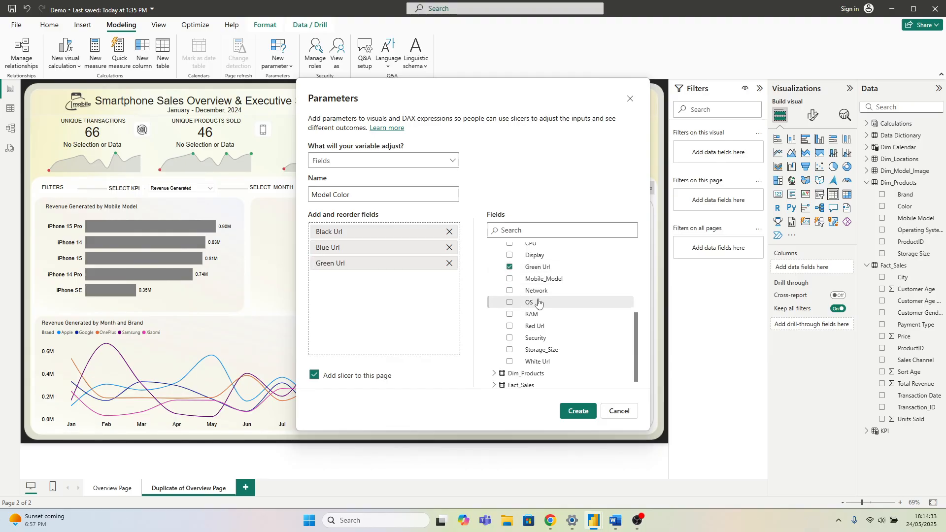
drag(539, 360, 394, 291)
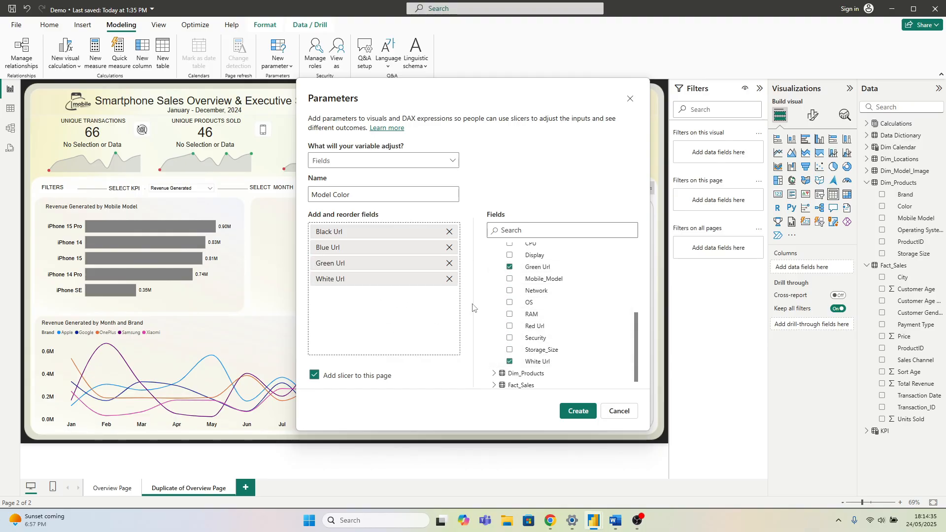
drag(539, 329, 388, 308)
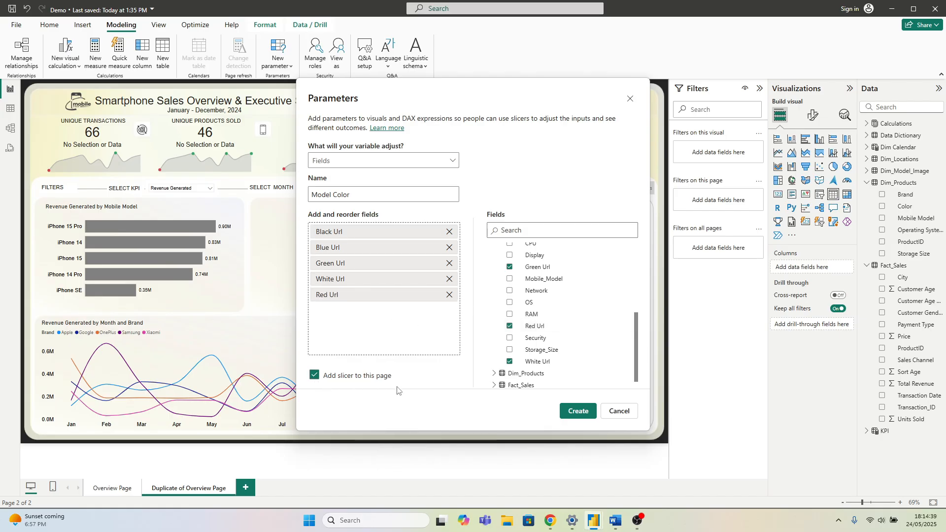
click(578, 410)
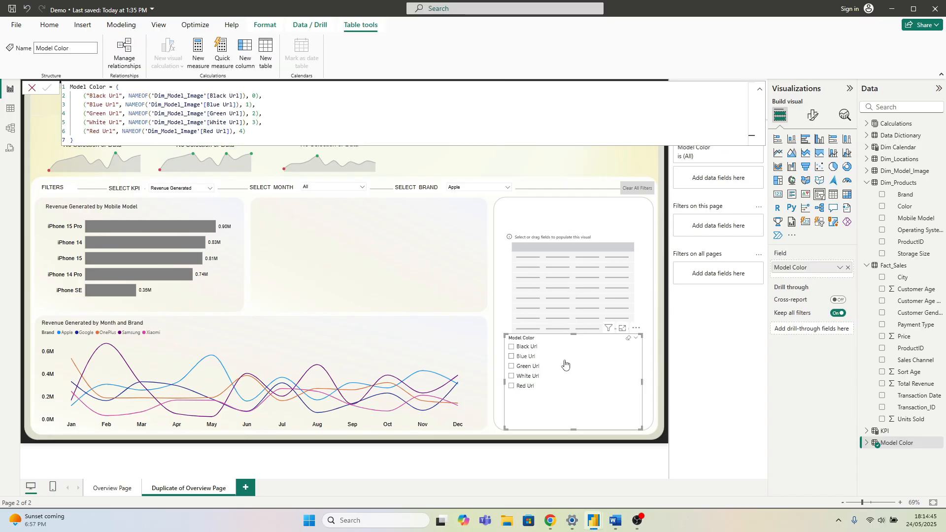
Step: Move the Model Color slicer into the empty card beside the mobile model bar chart
drag(560, 356, 375, 236)
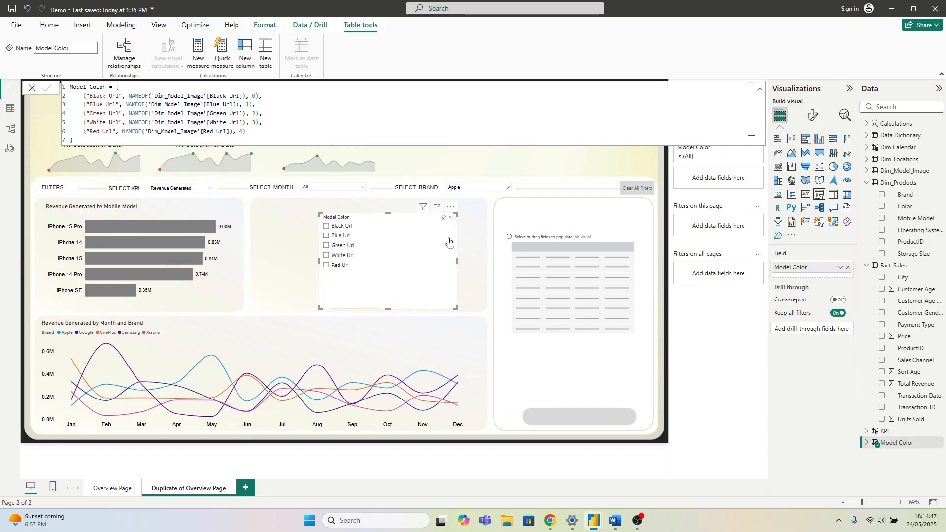
click(466, 236)
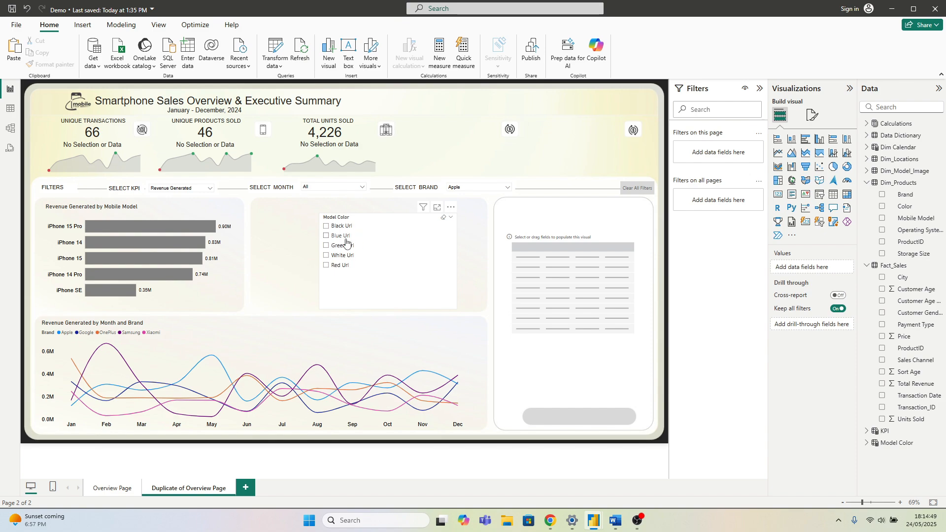
drag(390, 248, 381, 253)
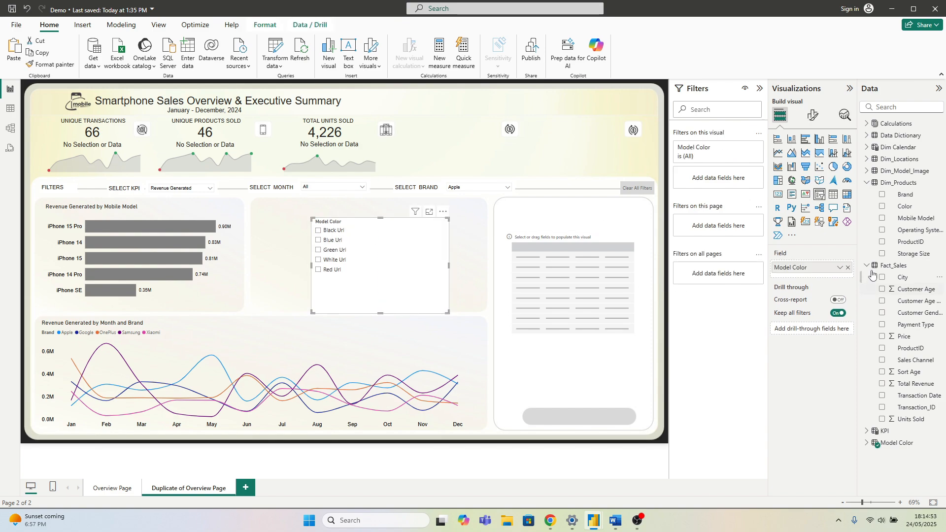
Step: Check that the Black, Blue, Green, Red and White Url columns of Dim_Model_Image use the Image URL data category
click(867, 182)
click(866, 171)
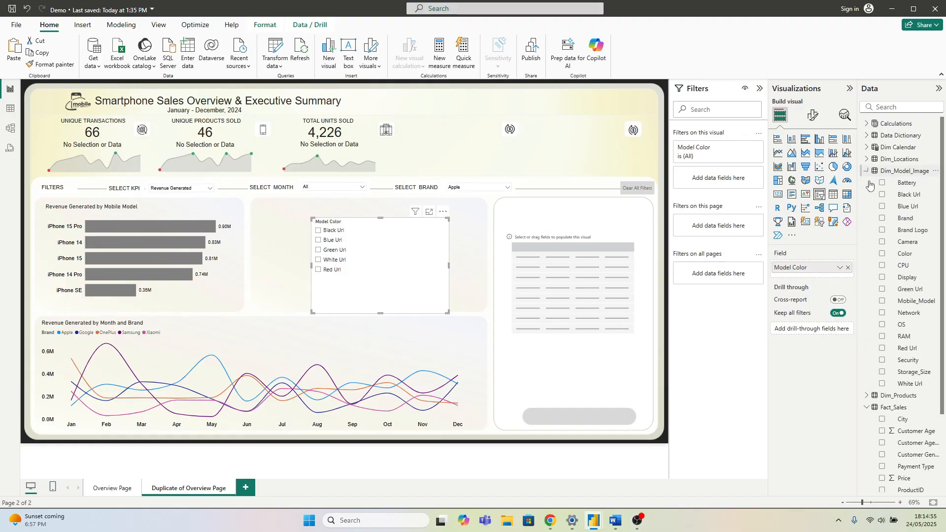
click(909, 196)
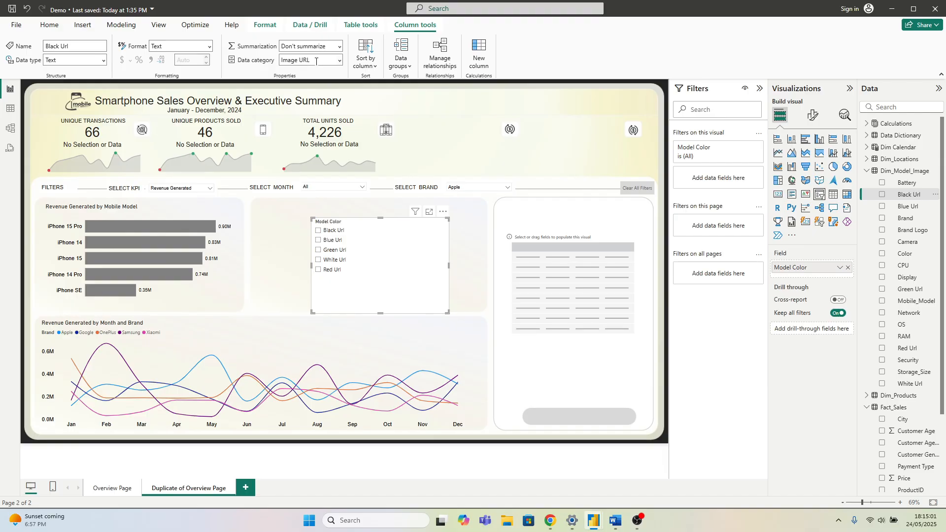
click(905, 207)
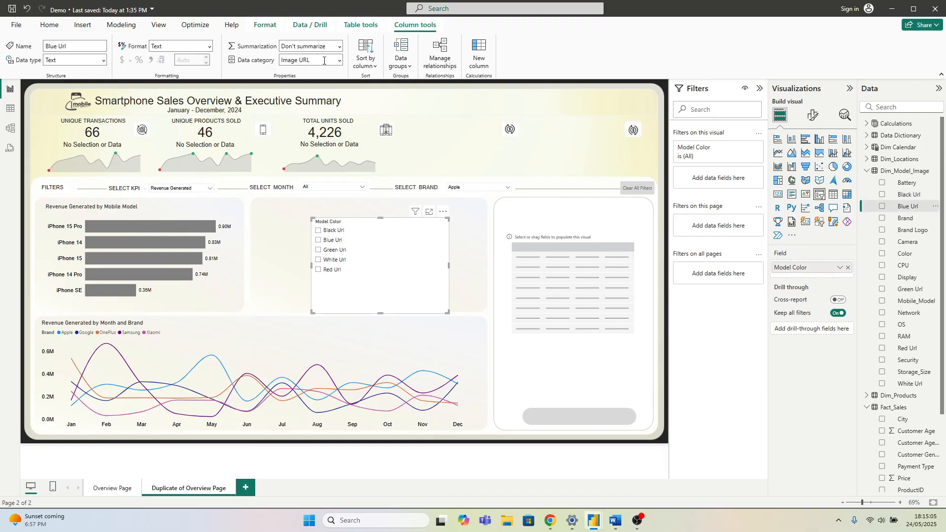
click(340, 60)
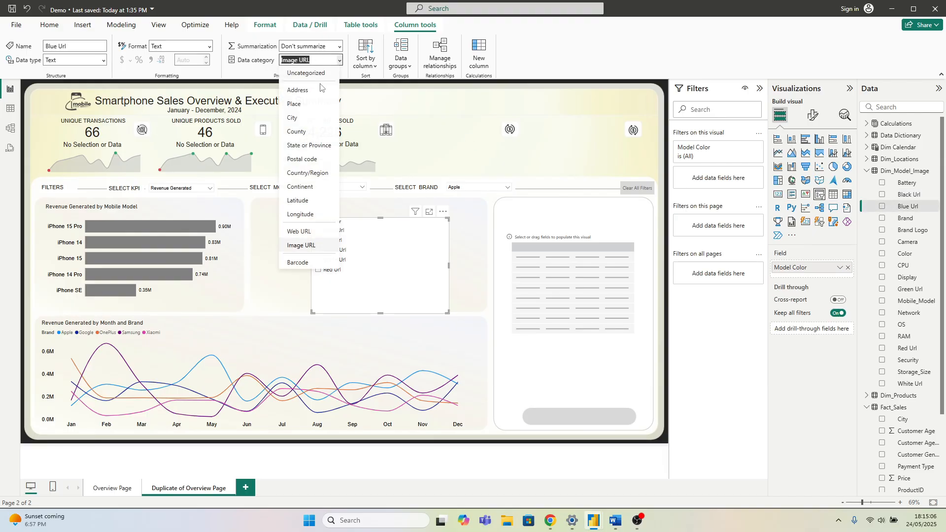
click(306, 246)
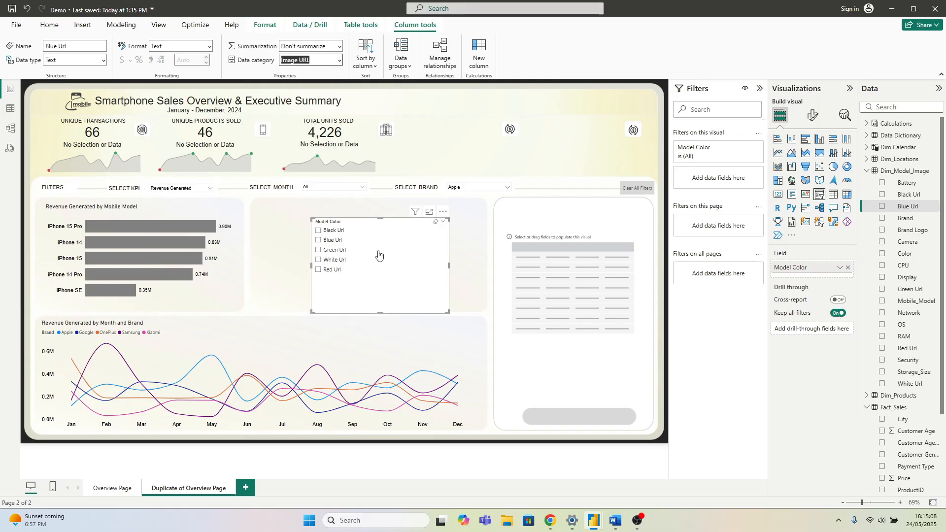
click(910, 290)
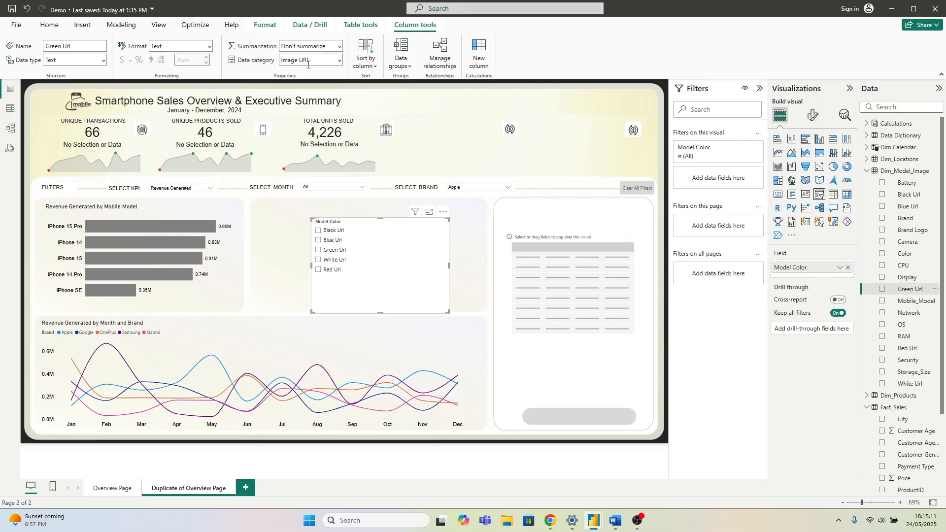
click(909, 350)
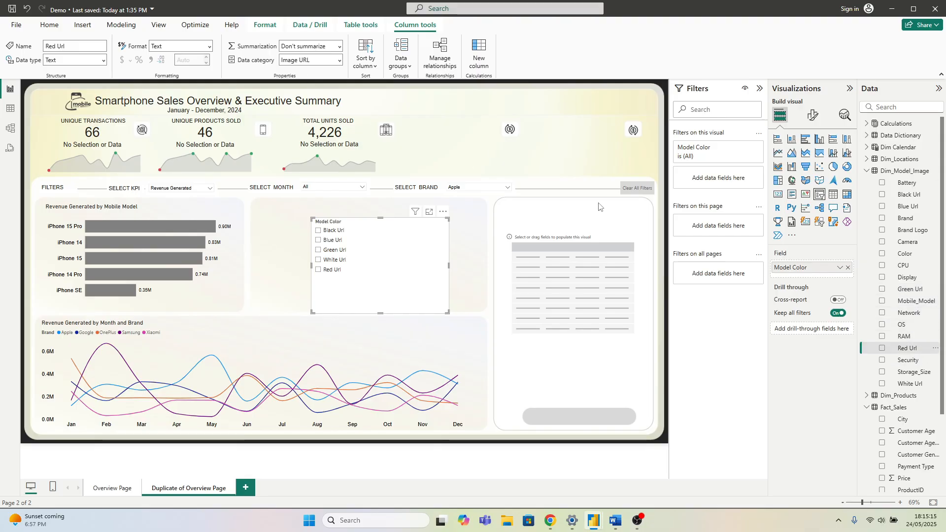
click(909, 384)
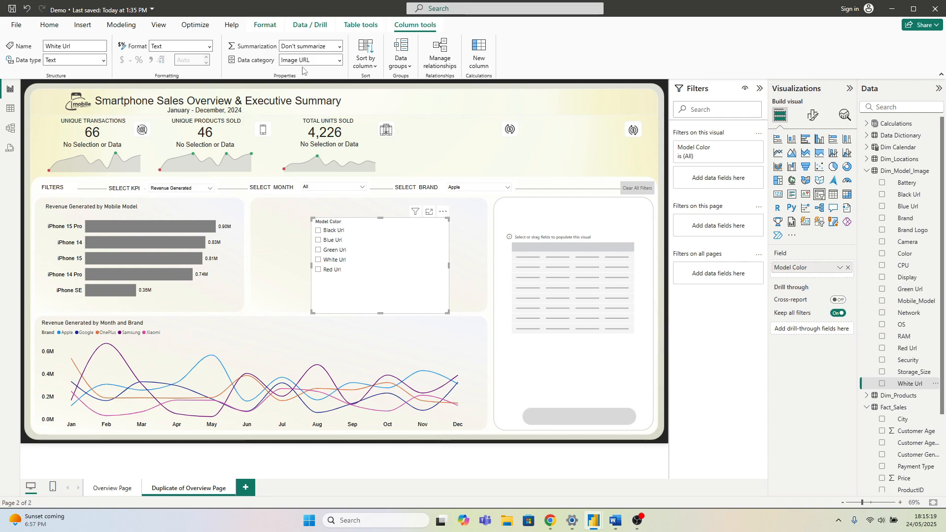
Step: Add the Model Color parameter as the column of the empty table in the tall card
click(558, 241)
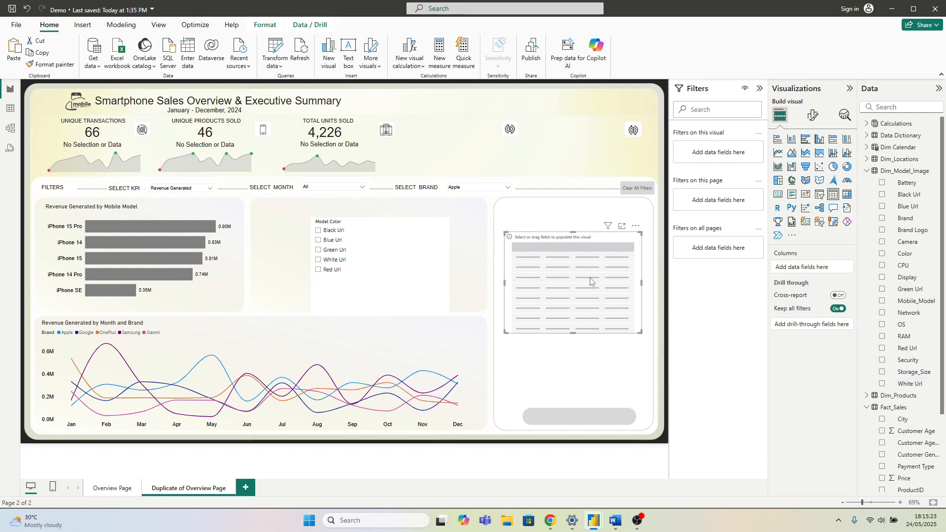
click(867, 170)
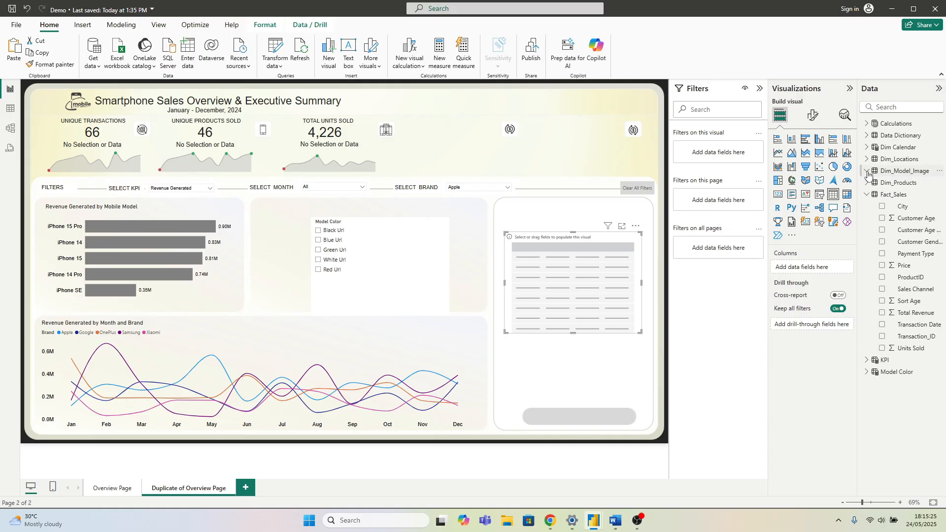
click(867, 195)
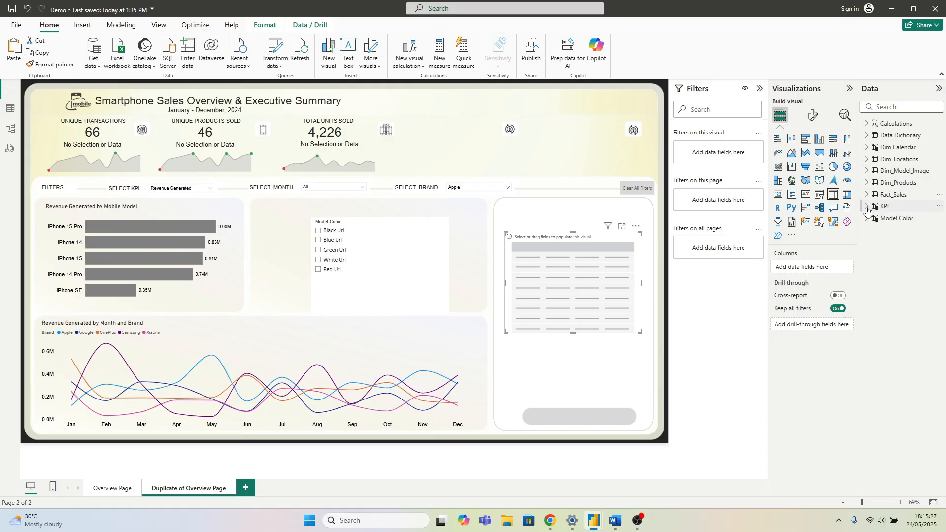
click(867, 218)
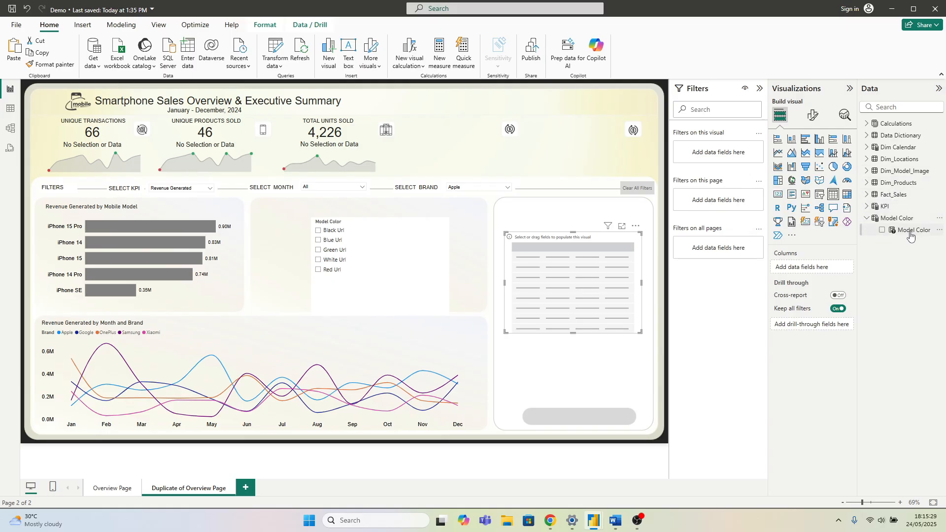
drag(910, 231, 809, 269)
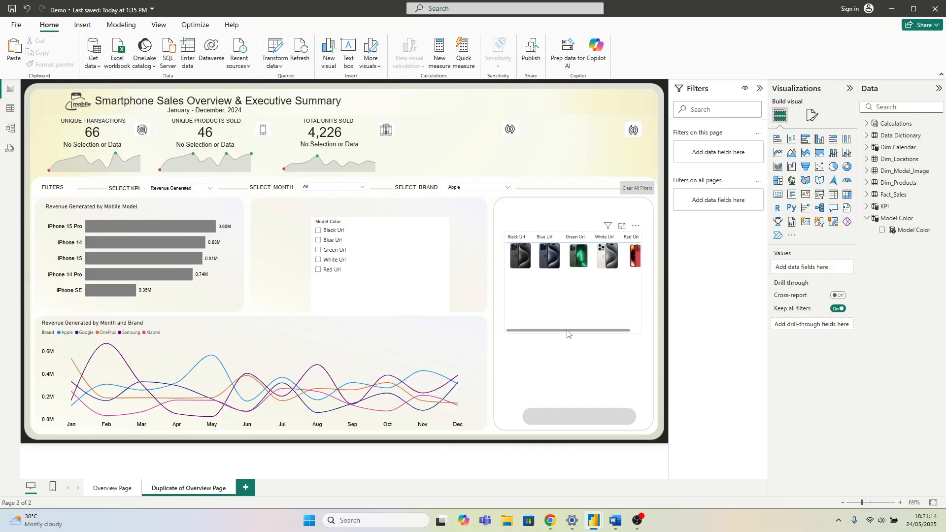
Step: Test the Model Color slicer on the phone image table by choosing Blue Url and finally Black Url
click(525, 258)
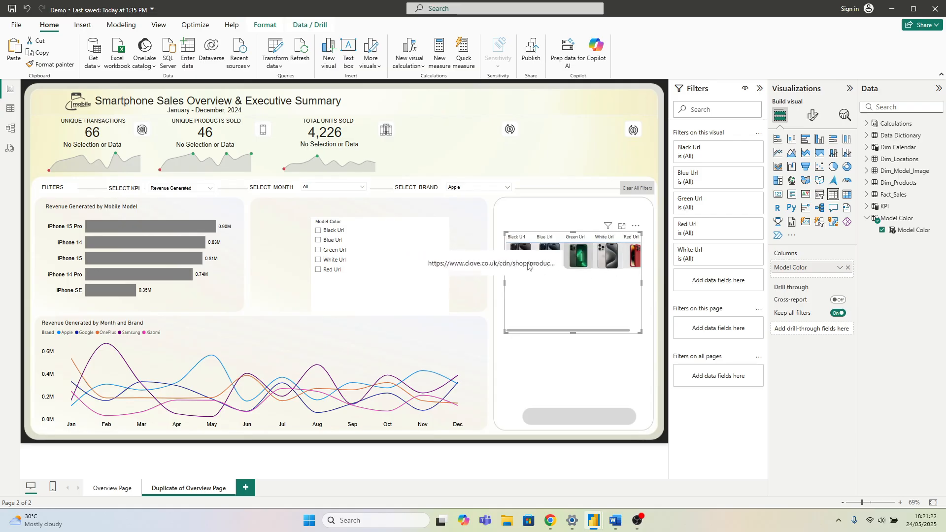
click(318, 231)
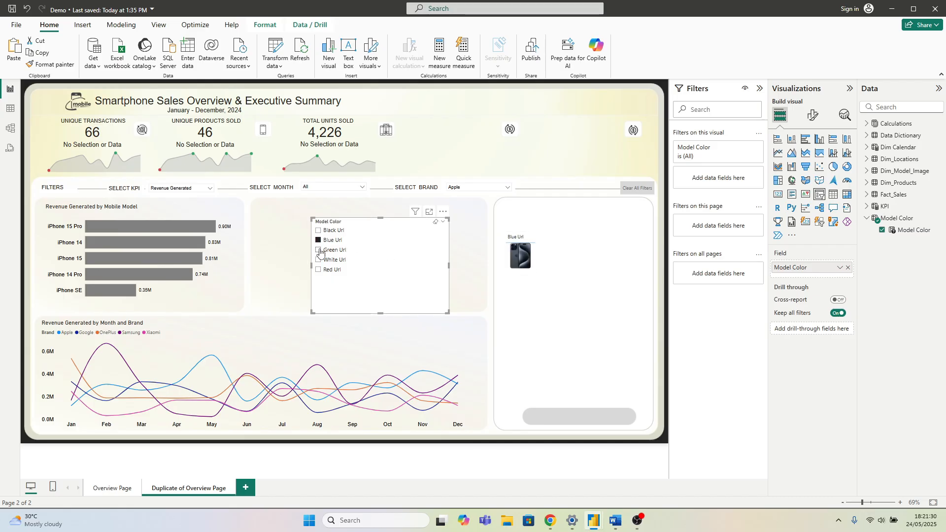
click(318, 230)
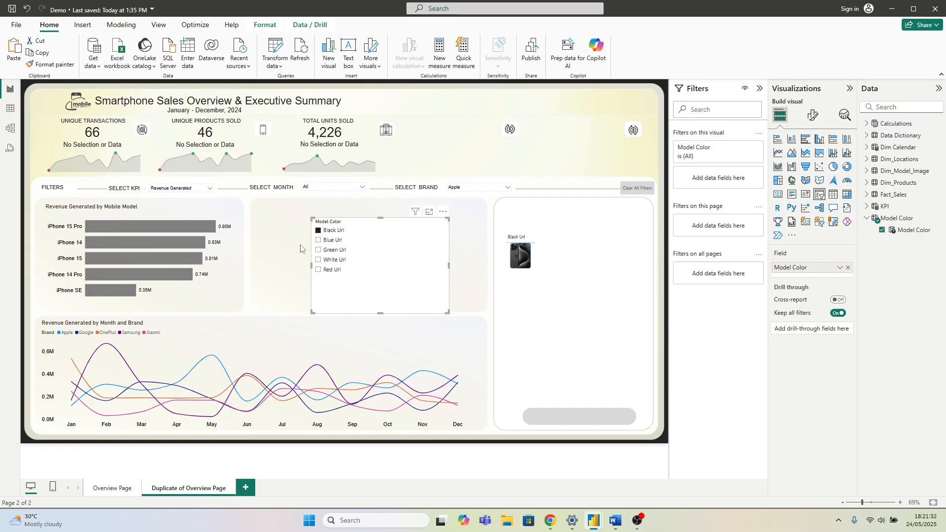
click(301, 247)
Step: Examine the relationships of the Dim_Model_Image table in the model diagram and return to the report page
click(461, 186)
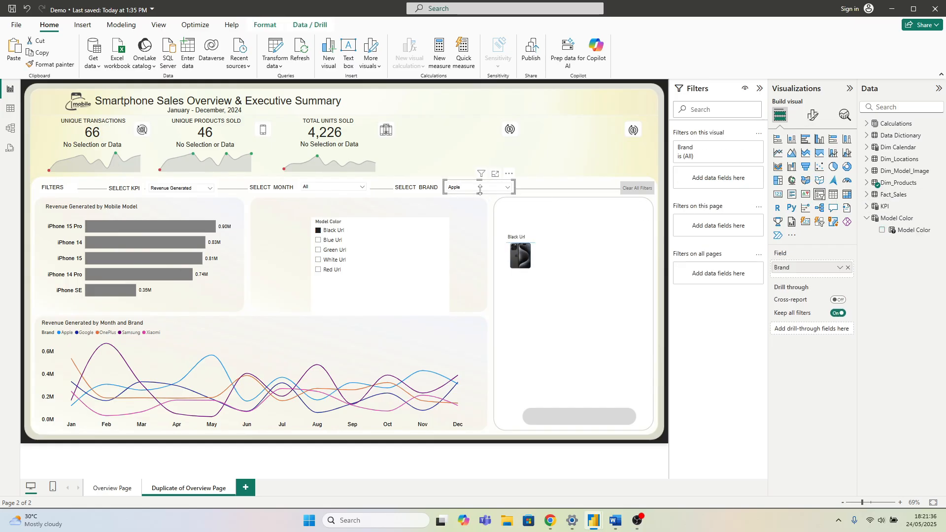
click(10, 128)
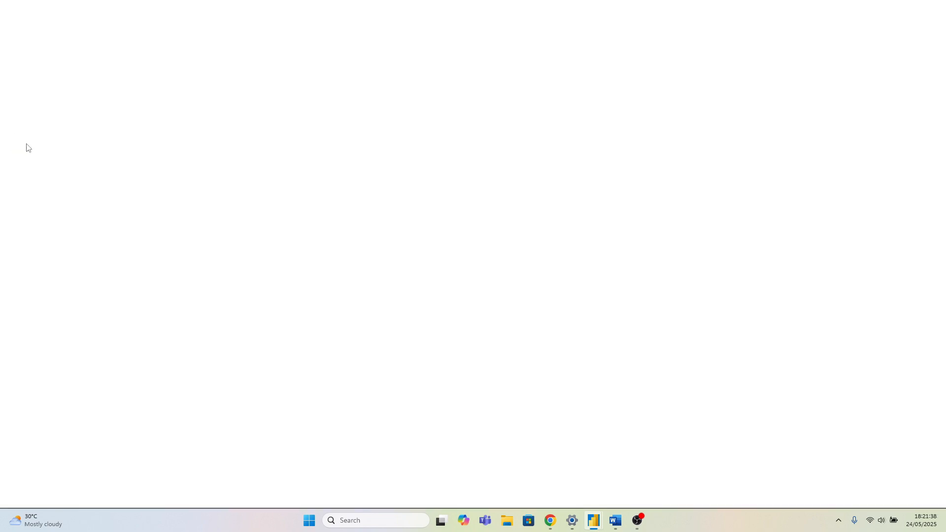
click(111, 268)
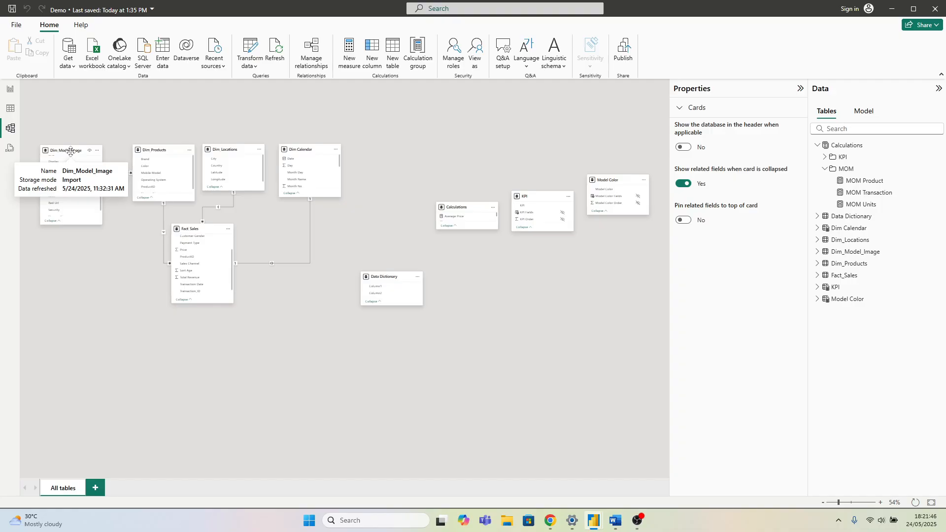
click(10, 89)
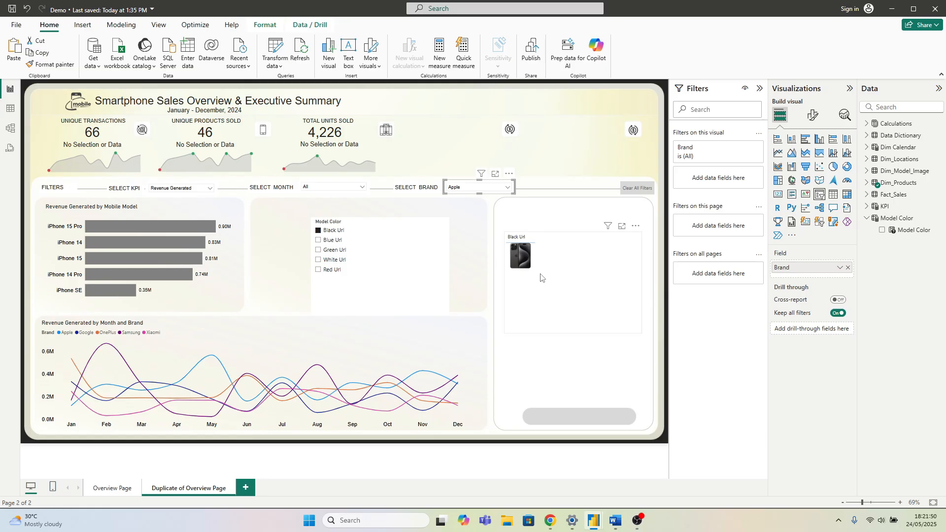
Step: Enlarge the phone image table within its card and set its image height and width to 400 px
click(540, 277)
drag(640, 334, 642, 368)
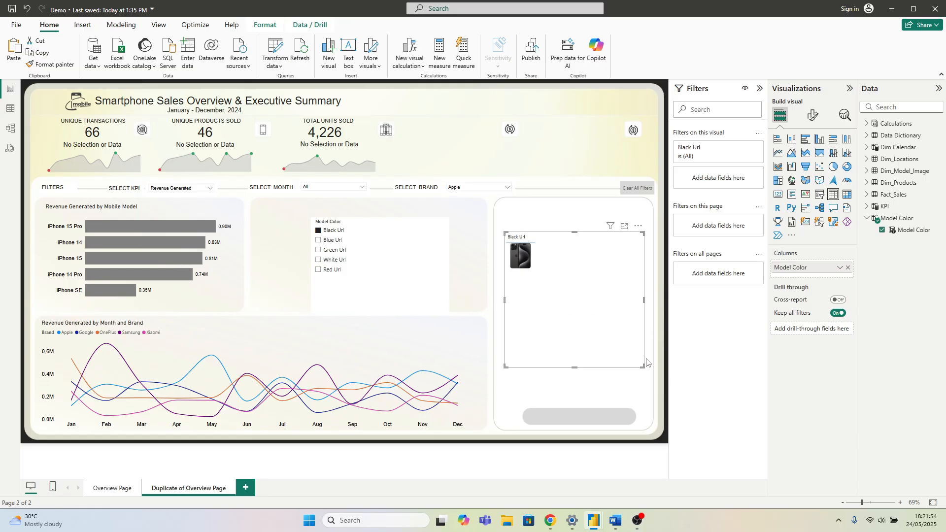
click(813, 114)
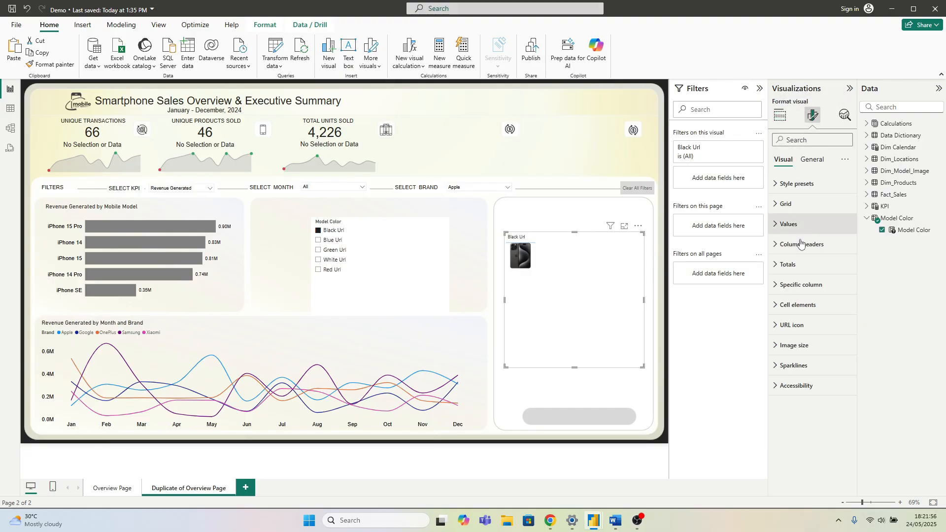
click(792, 354)
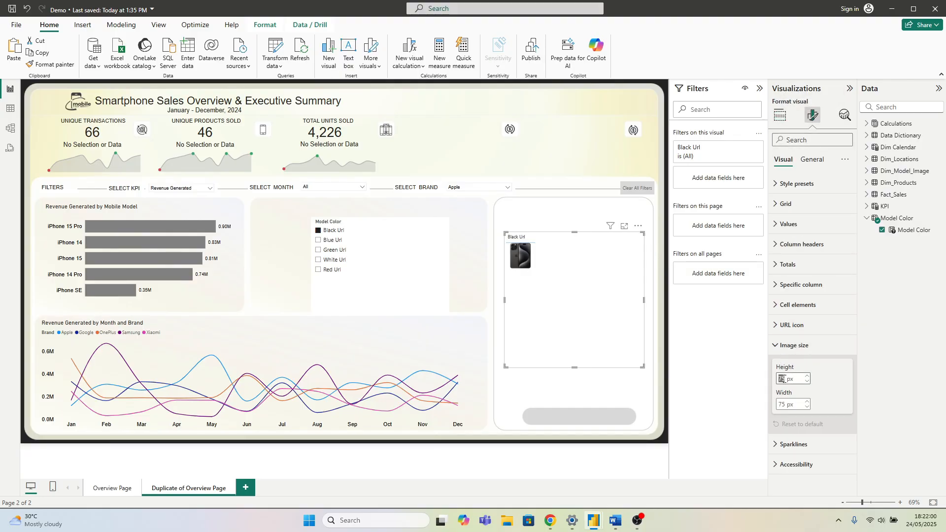
text(400)
key(Return)
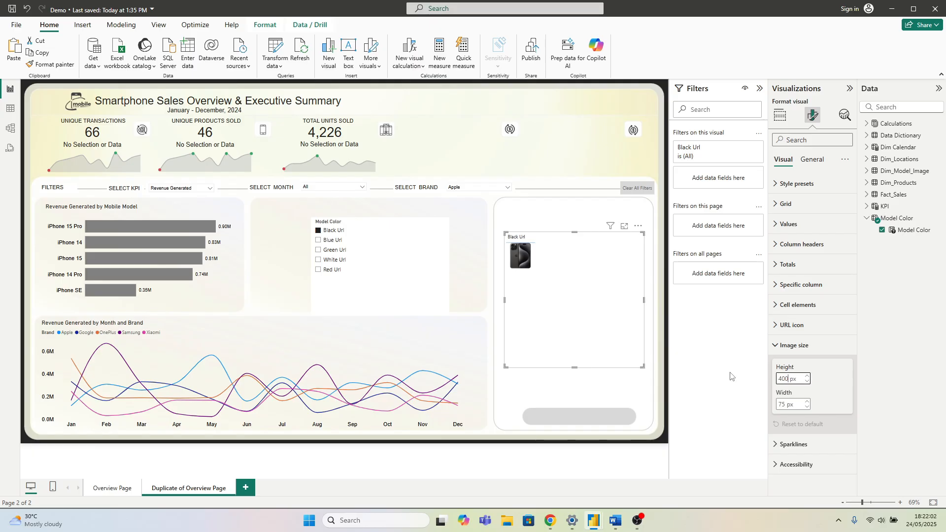
mouse_move(640, 363)
mouse_down()
mouse_move(648, 390)
mouse_move(641, 376)
mouse_up()
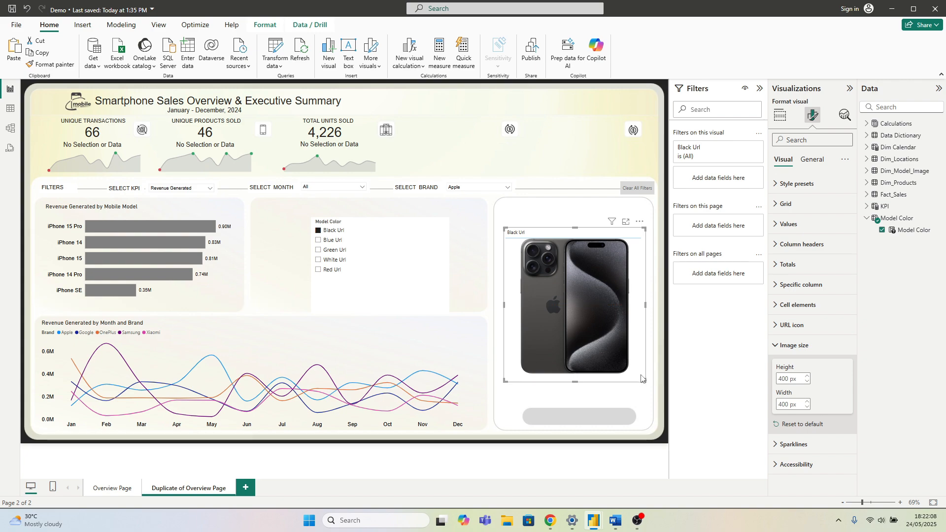
Step: In the Model Color parameter formula, shorten the labels of the Black Url and Blue Url entries to "B"
click(473, 301)
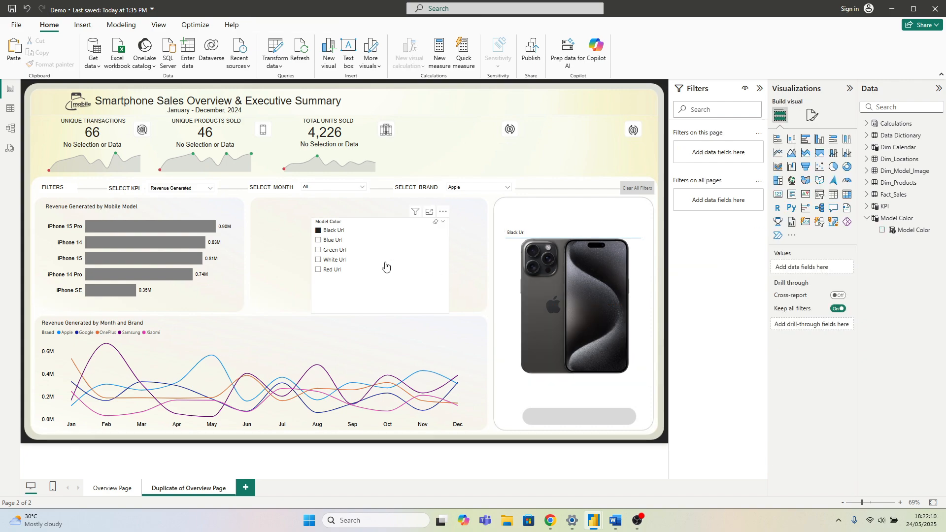
click(345, 233)
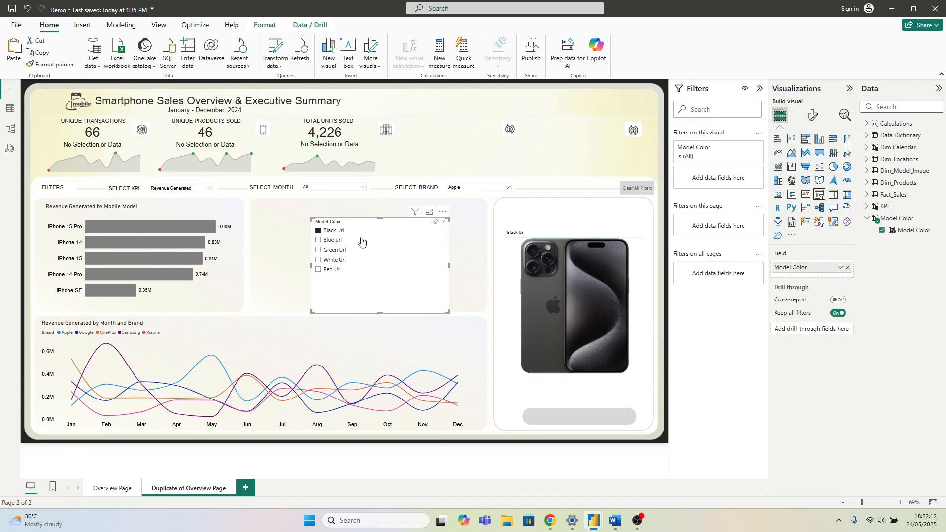
click(911, 230)
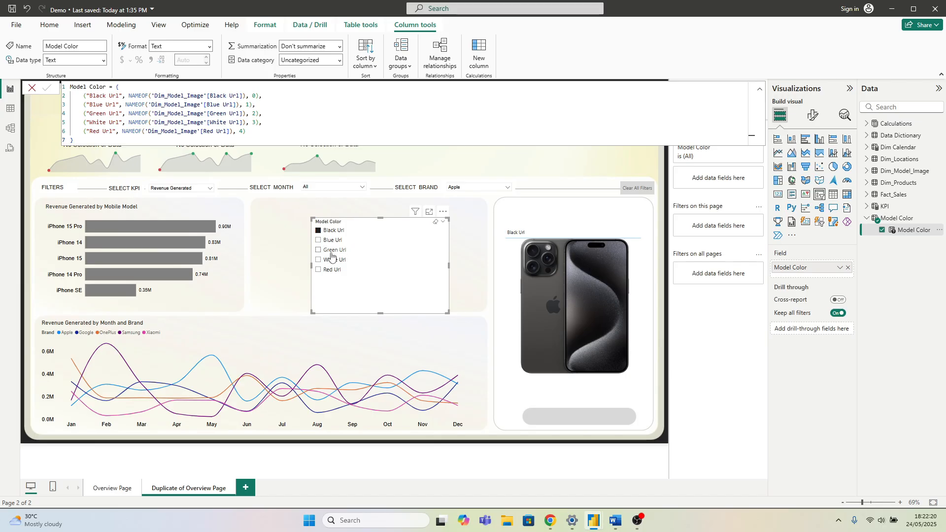
click(119, 96)
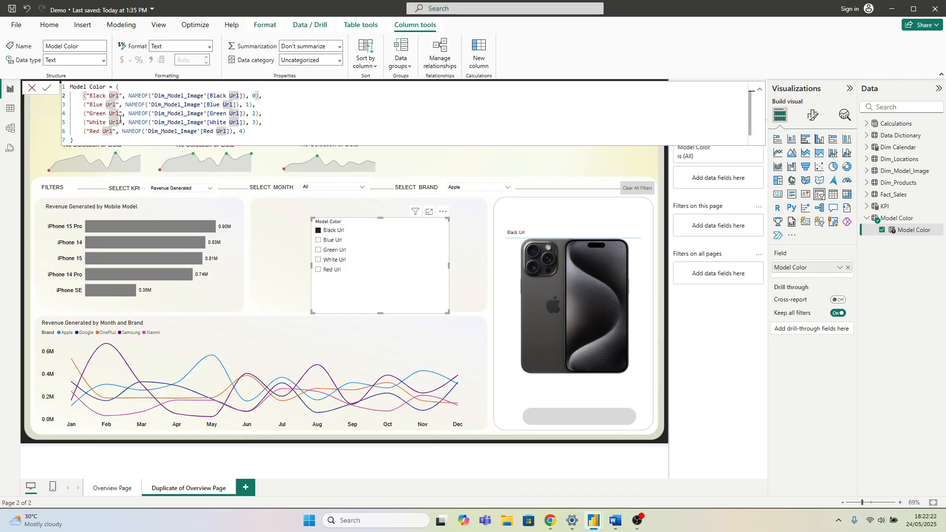
key(BackSpace)
key(BackSpace)
key(BackSpace)
key(BackSpace)
key(BackSpace)
key(BackSpace)
key(BackSpace)
key(BackSpace)
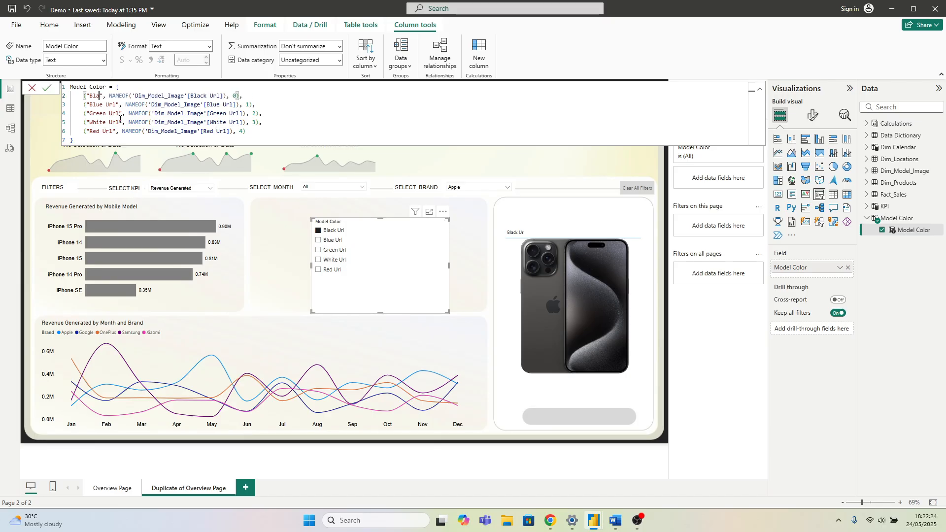
click(118, 105)
key(BackSpace)
key(BackSpace)
key(BackSpace)
key(BackSpace)
key(BackSpace)
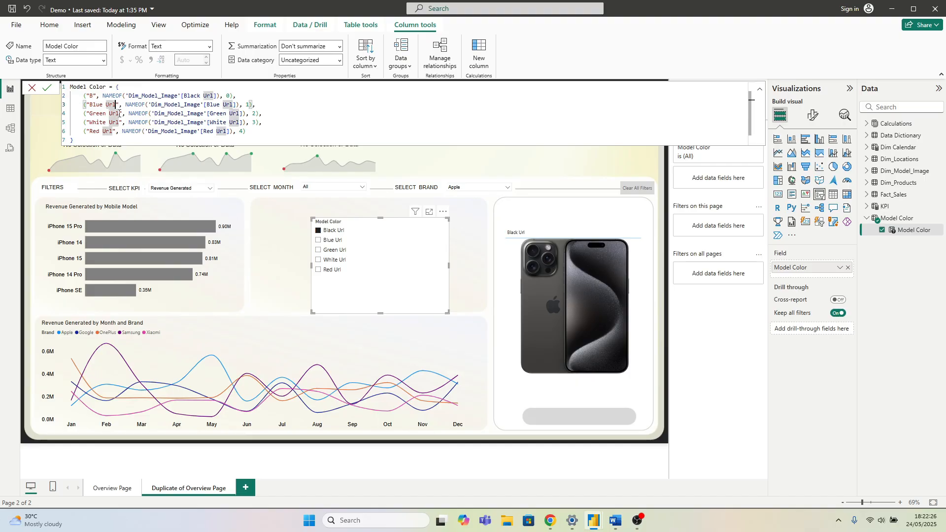
key(BackSpace)
key(BackSpace)
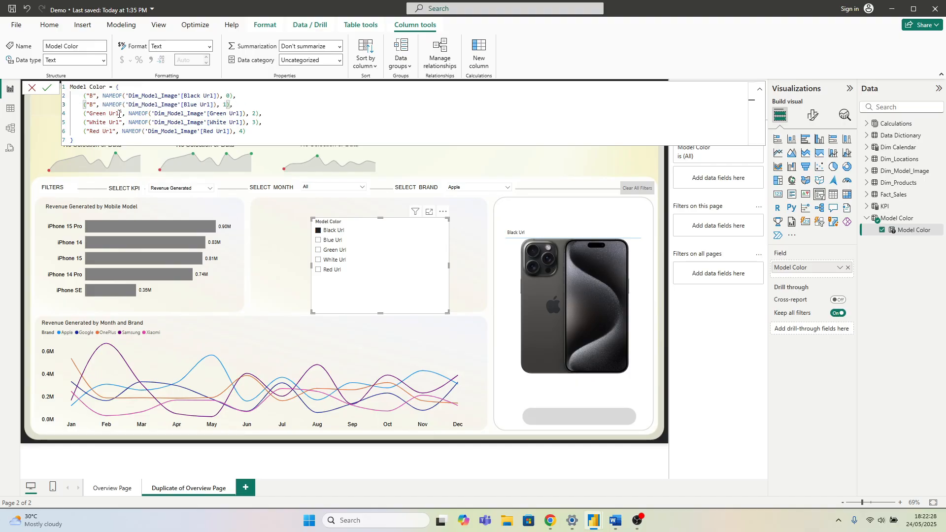
Step: Shorten the Green, White and Red Url labels in the Model Color formula to "G", "W" and "R" and apply it
click(120, 114)
key(BackSpace)
key(BackSpace)
key(BackSpace)
key(BackSpace)
key(BackSpace)
key(BackSpace)
key(BackSpace)
key(BackSpace)
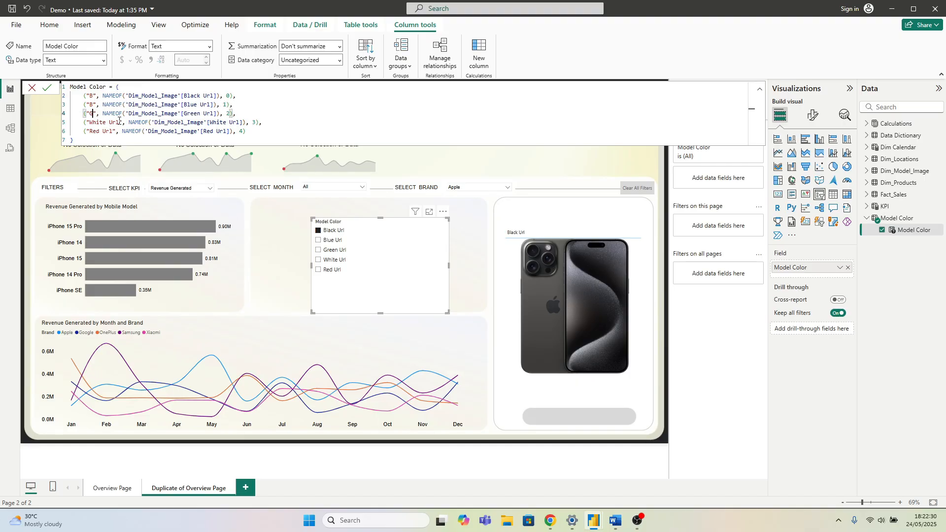
click(120, 122)
key(BackSpace)
key(BackSpace)
key(BackSpace)
key(BackSpace)
key(BackSpace)
key(BackSpace)
key(BackSpace)
key(BackSpace)
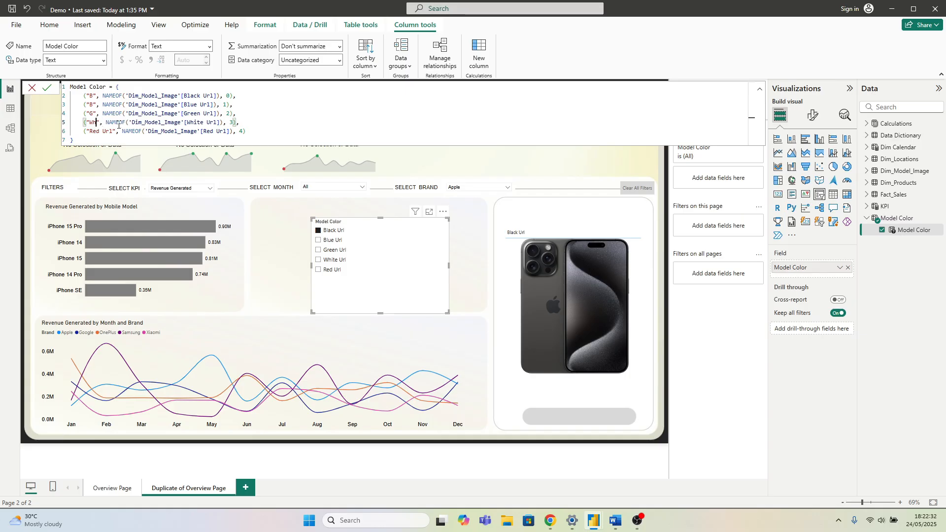
click(115, 131)
key(BackSpace)
key(BackSpace)
key(BackSpace)
key(BackSpace)
key(BackSpace)
key(BackSpace)
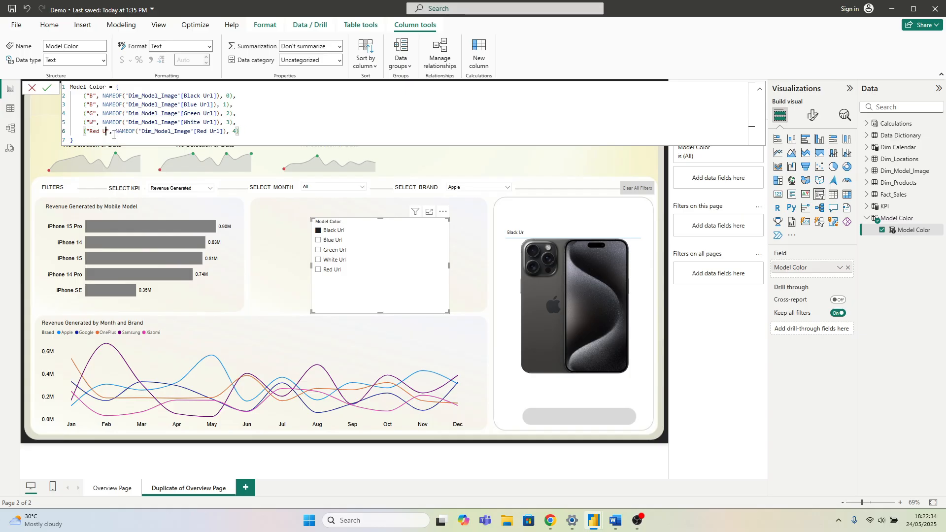
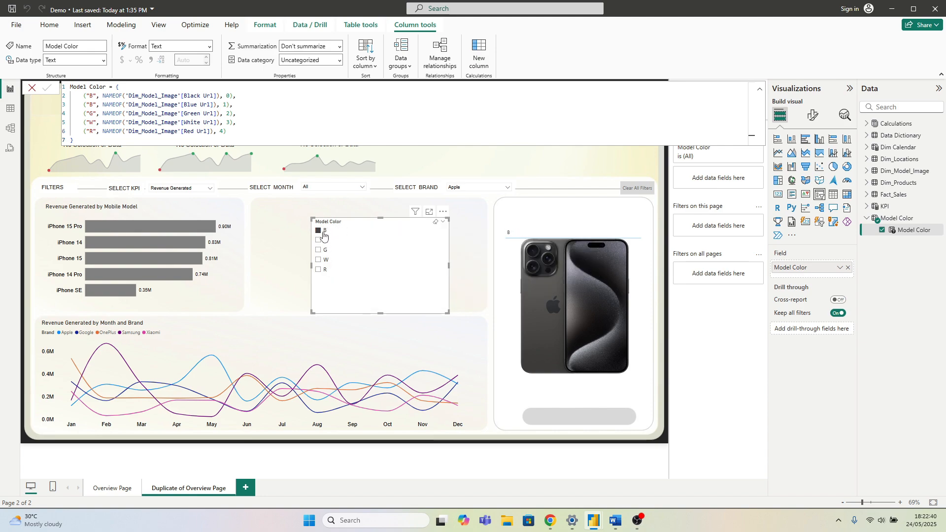
click(290, 260)
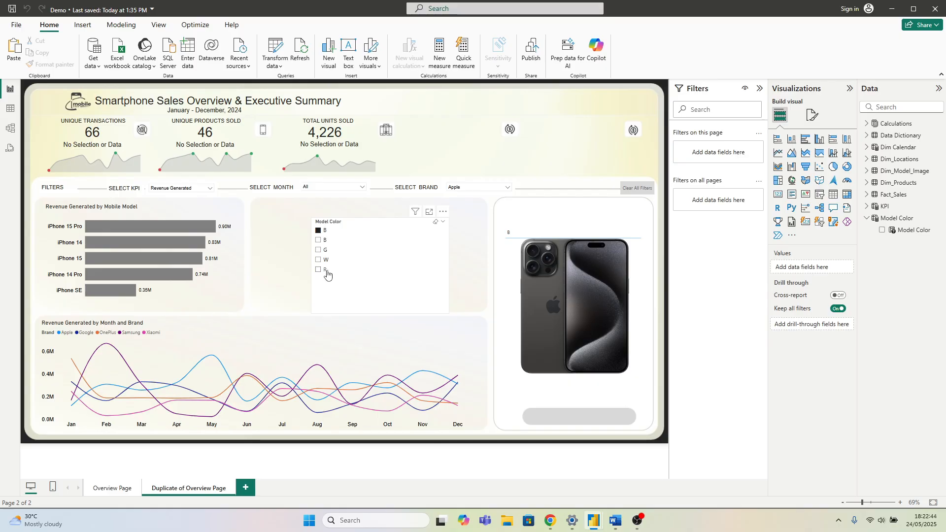
Step: Convert the Model Color slicer to a button slicer and set its layout arrangement to Single row
click(348, 238)
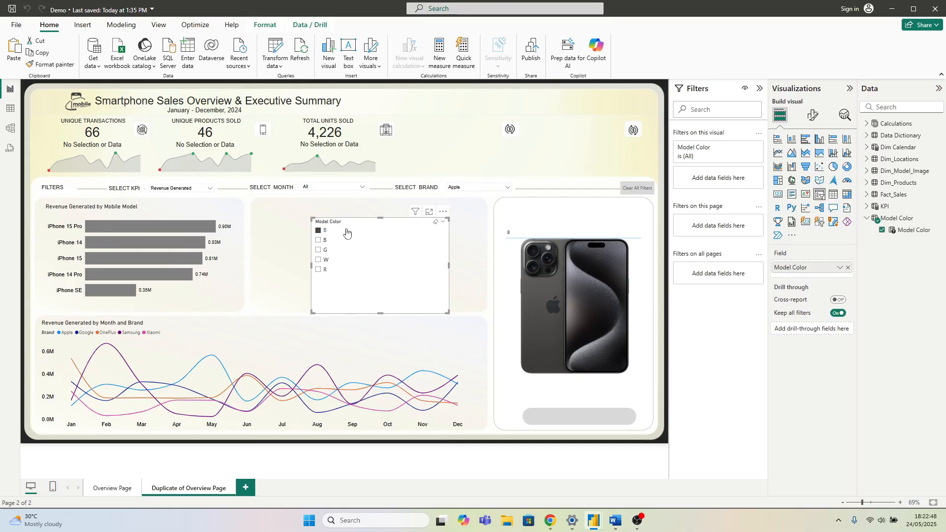
click(821, 223)
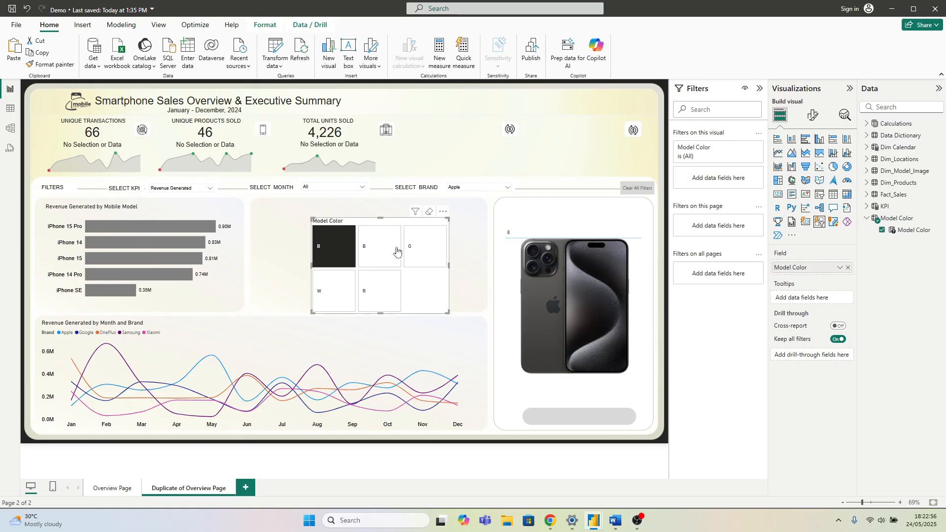
click(812, 116)
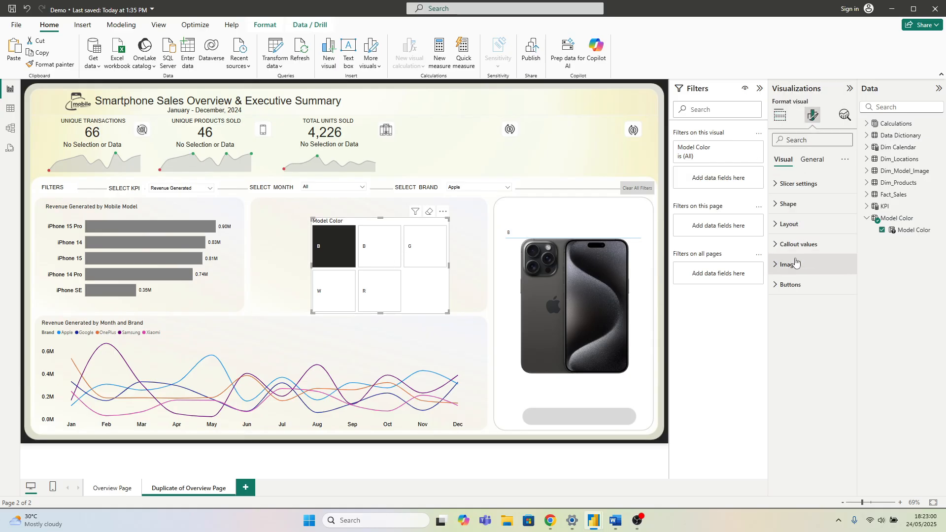
click(787, 230)
click(798, 274)
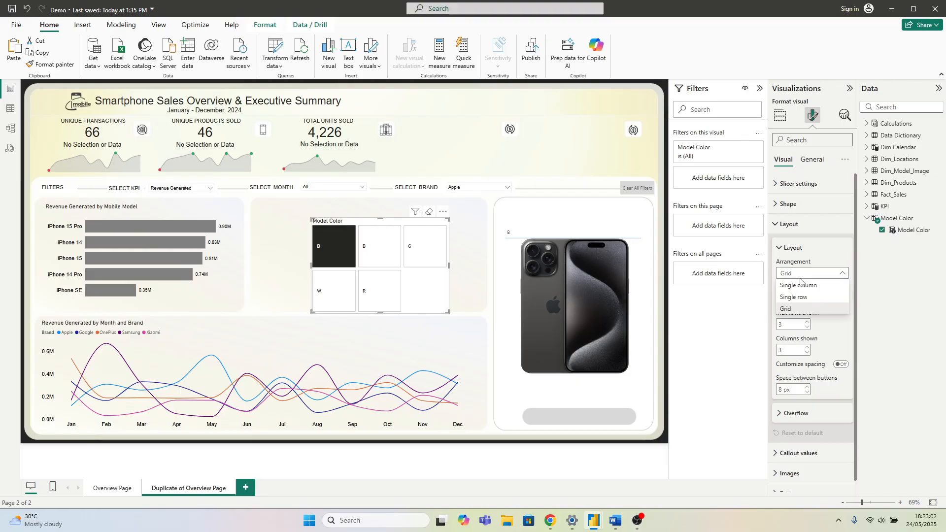
click(803, 298)
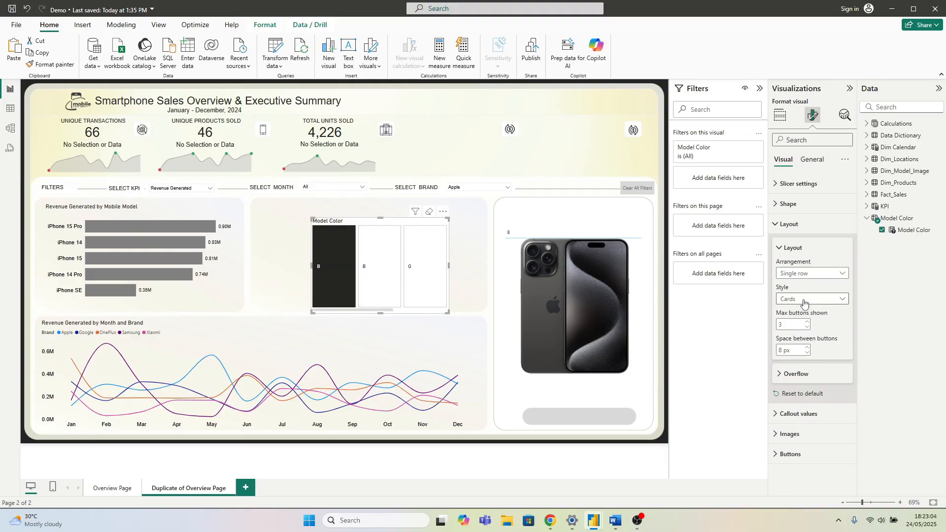
Step: Set the Model Color slicer's maximum buttons shown to 5 and resize it into a short, wider strip
click(807, 323)
click(807, 323)
drag(447, 312, 467, 248)
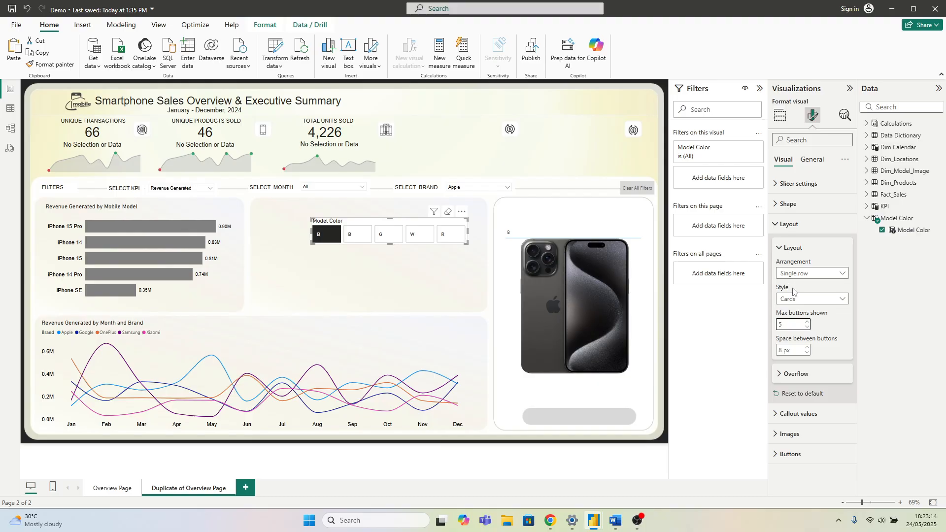
Step: Change the Model Color slicer's buttons to Rounded Rectangle with 50 px corners and narrow the slicer until the buttons look circular
click(783, 224)
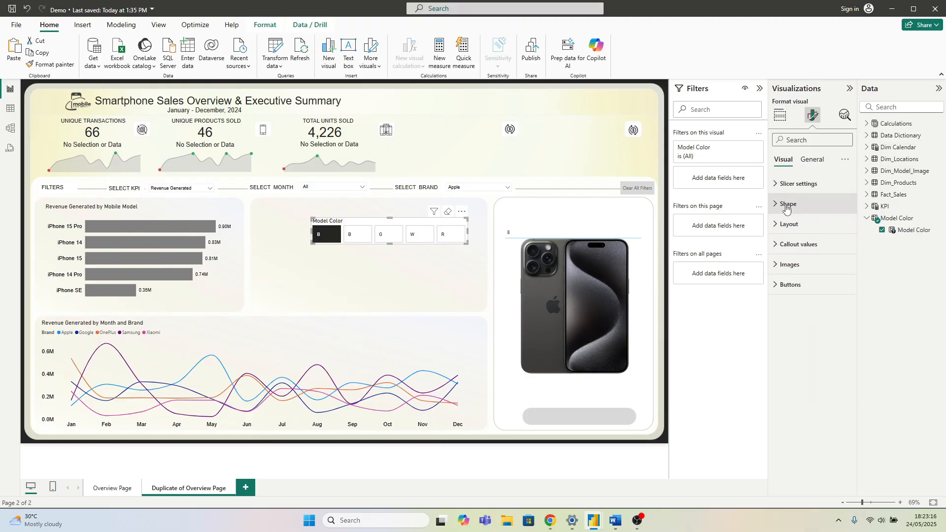
click(785, 205)
click(811, 238)
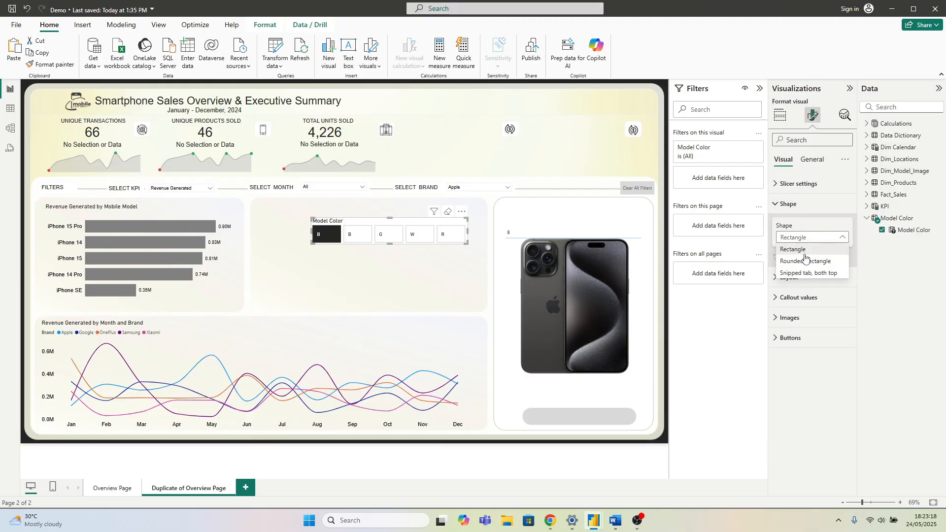
click(807, 273)
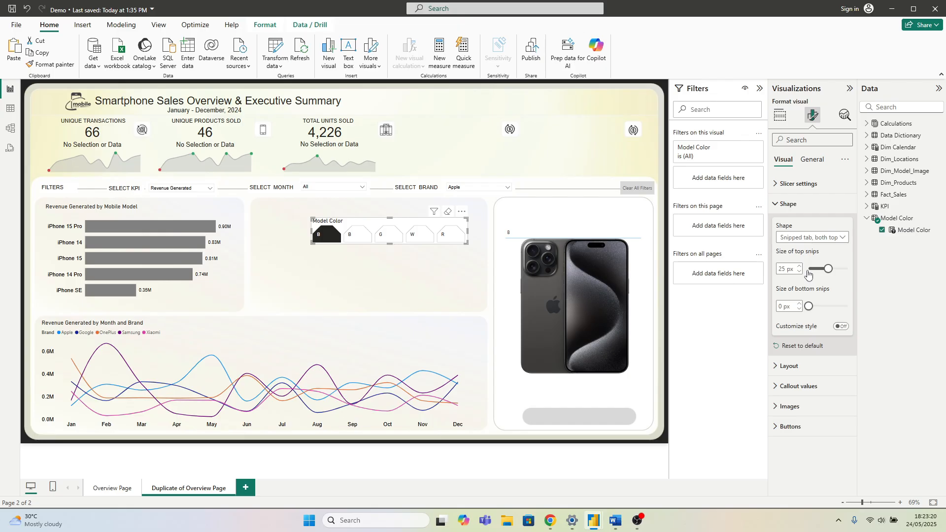
click(804, 239)
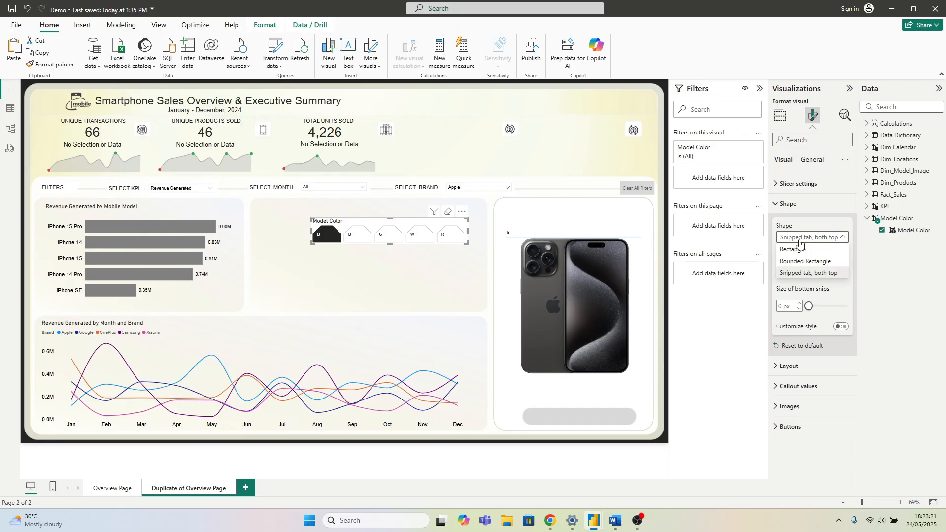
click(802, 265)
drag(826, 274, 863, 273)
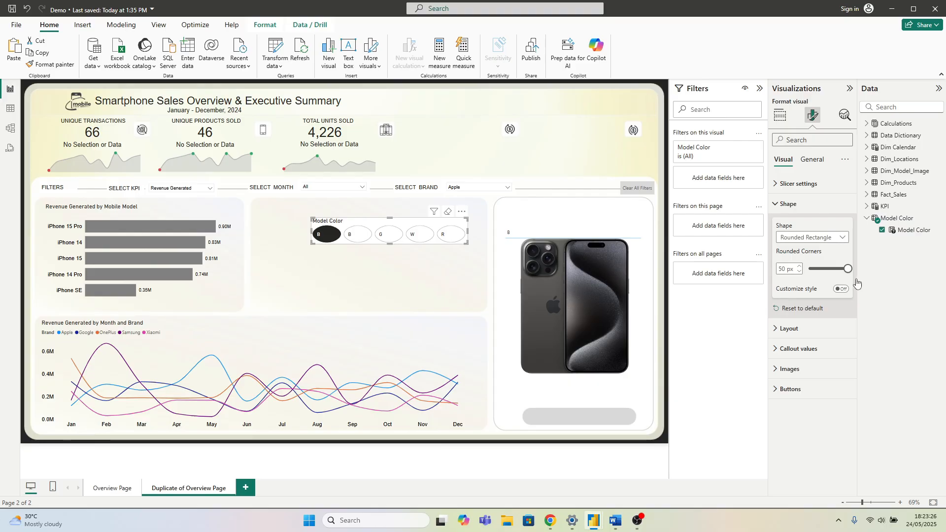
drag(466, 241, 409, 244)
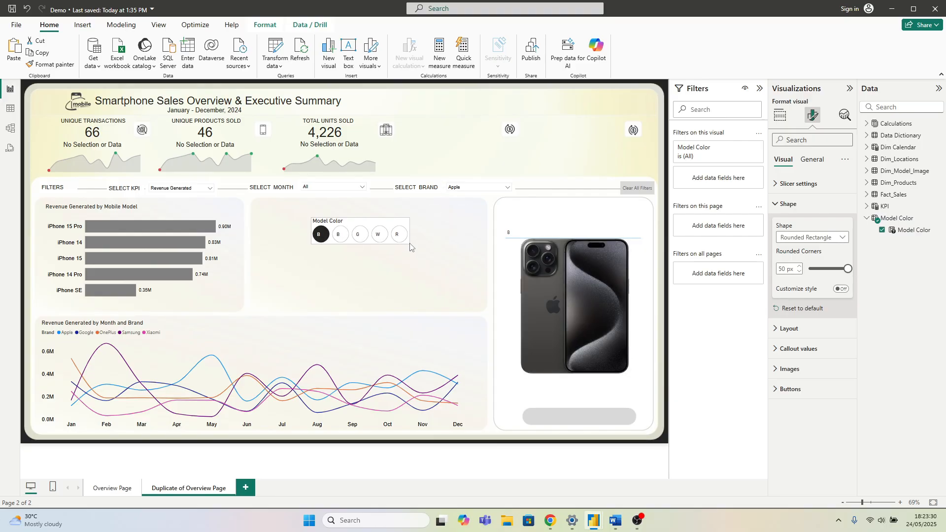
Step: Check the Apple phone image for the blue, green, white and red options of the Model Color slicer
click(339, 236)
click(360, 237)
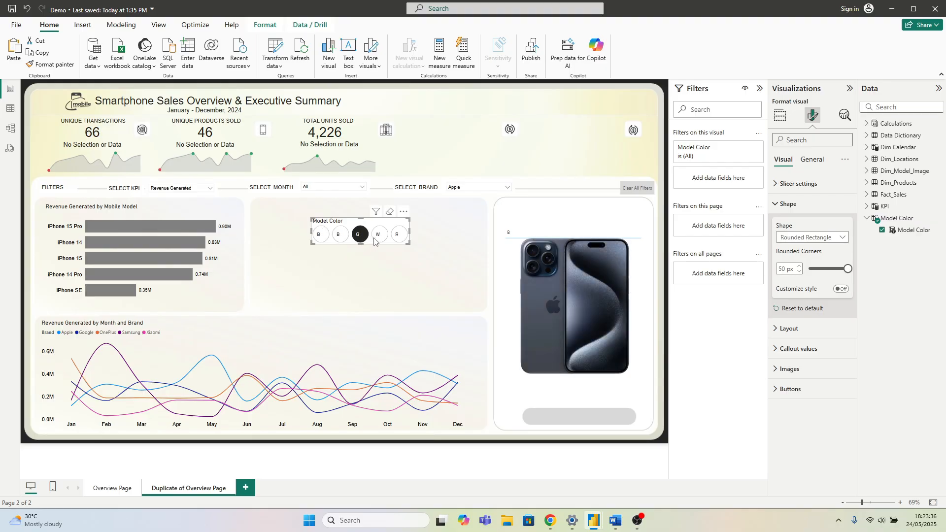
click(379, 242)
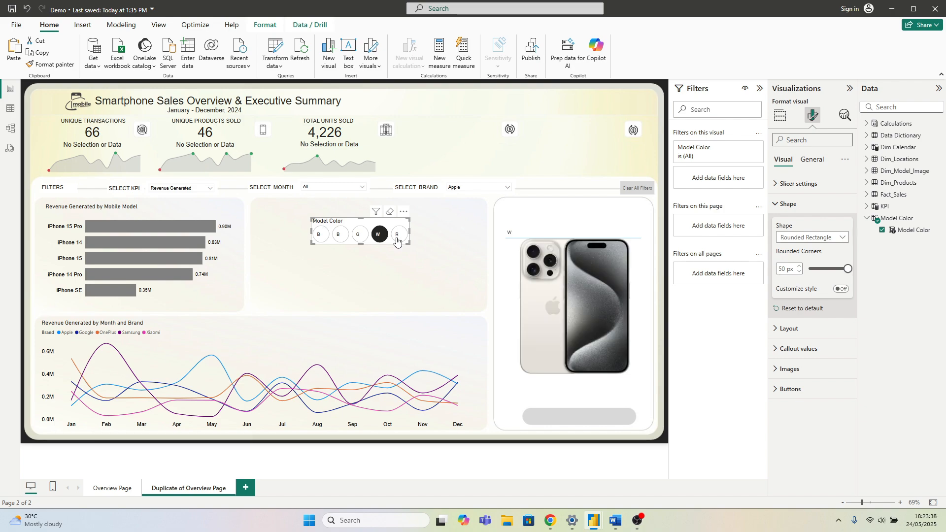
click(398, 243)
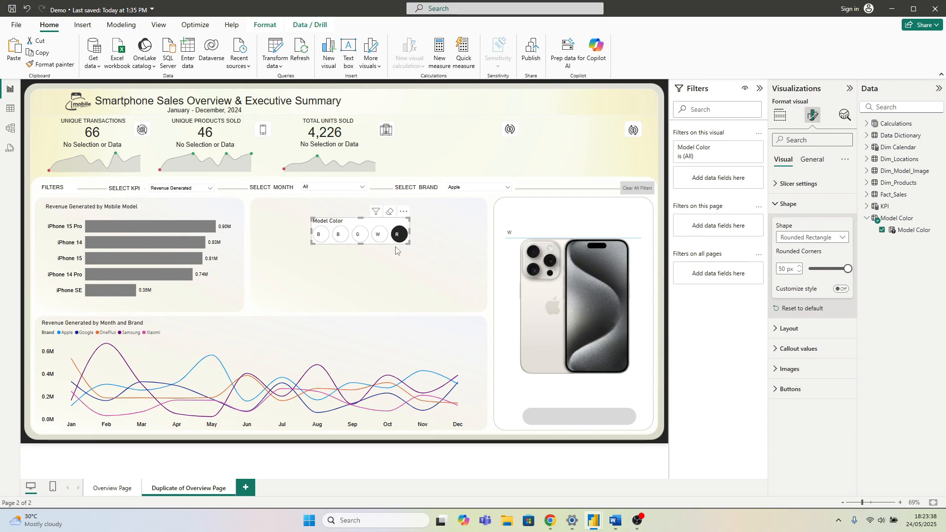
Step: Filter the page to the OnePlus brand and check its phone image in white, green, blue and black
click(466, 189)
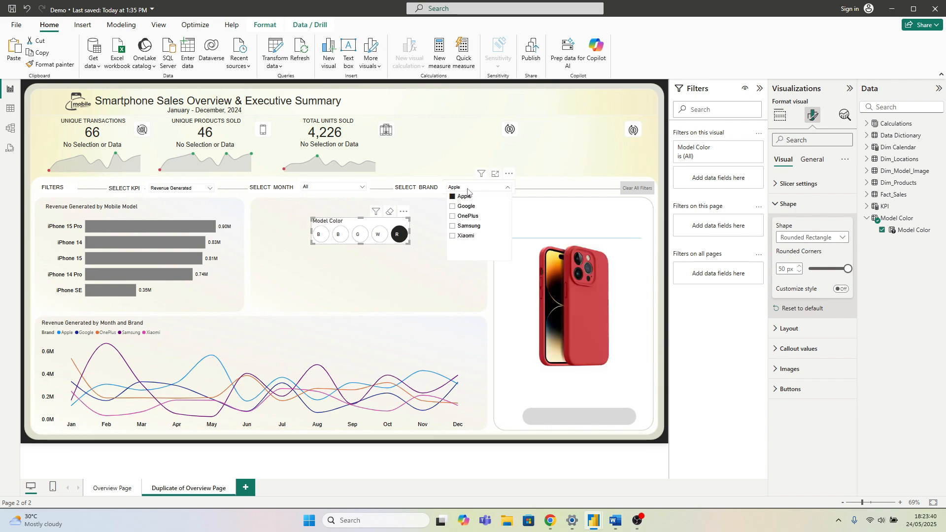
click(466, 217)
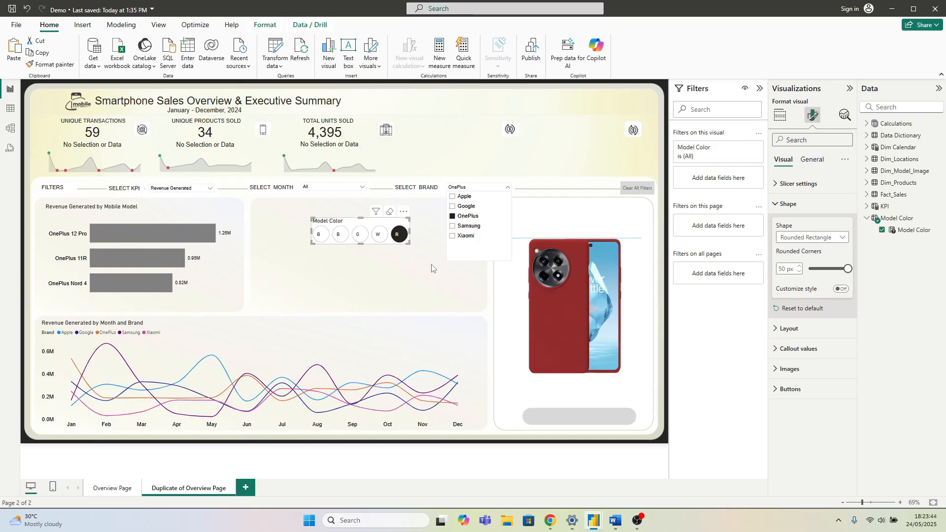
click(583, 288)
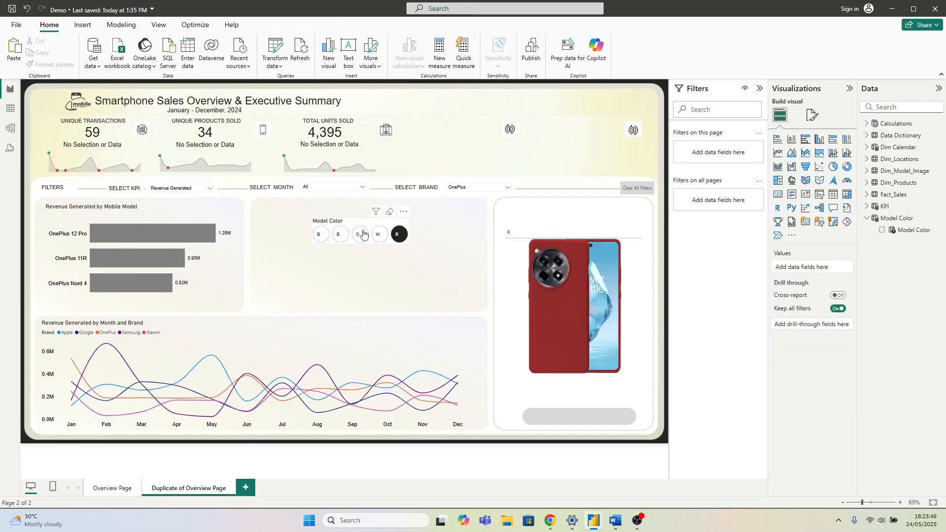
click(378, 235)
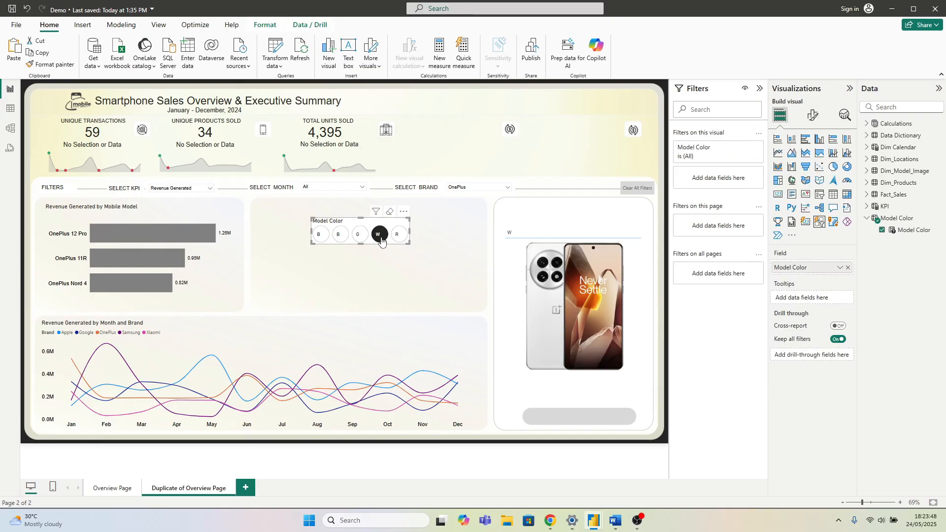
click(359, 236)
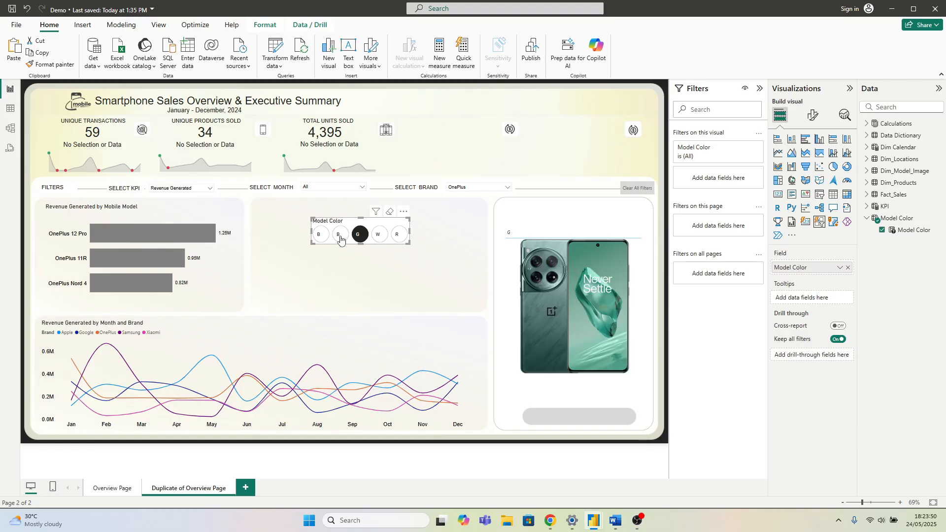
click(339, 236)
click(319, 235)
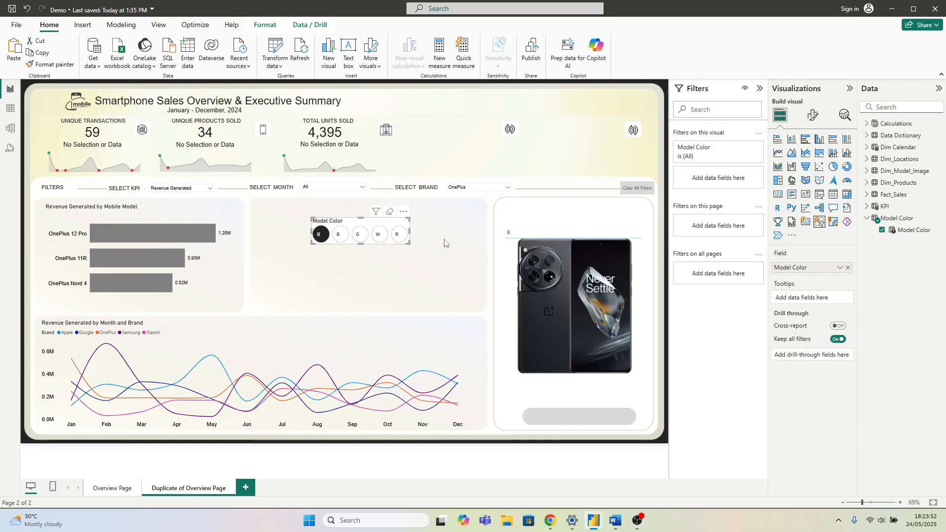
Step: Filter the page to the Samsung brand and check its phone image in blue, green, white and red
click(462, 190)
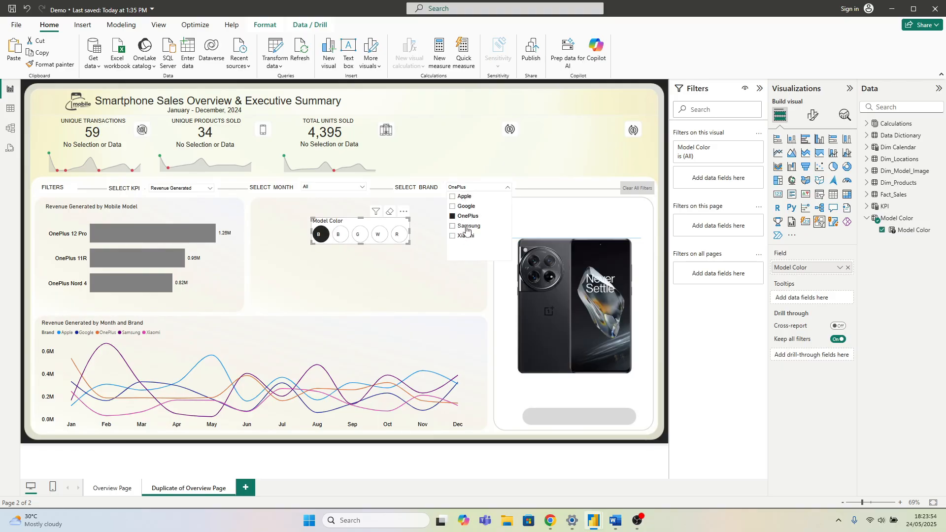
click(465, 226)
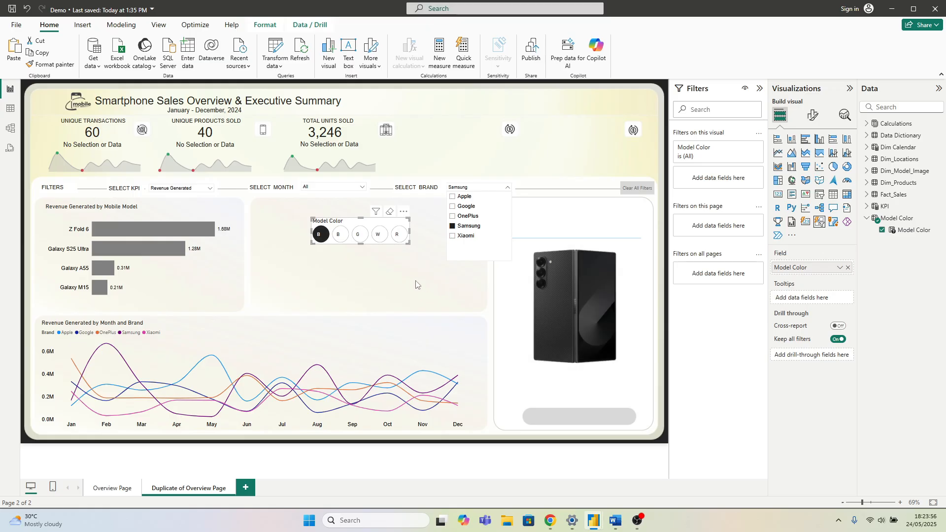
click(339, 235)
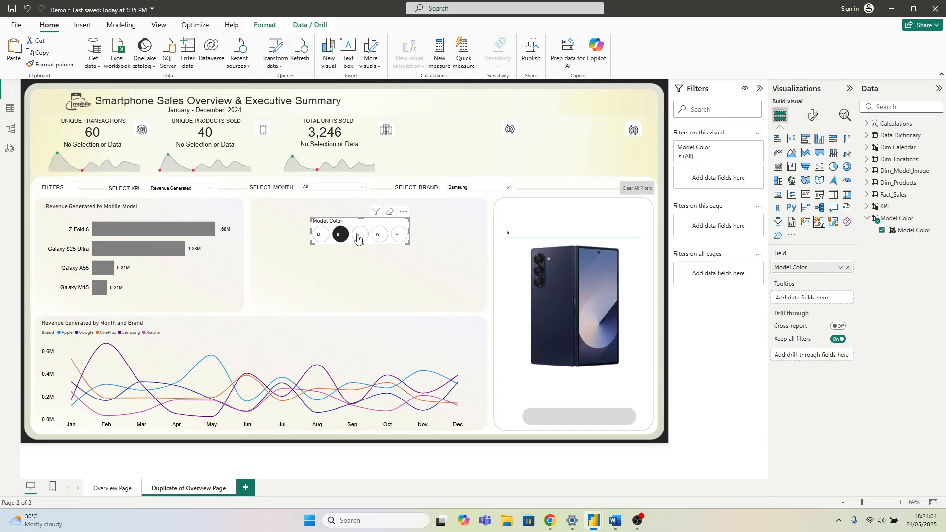
click(358, 235)
click(378, 236)
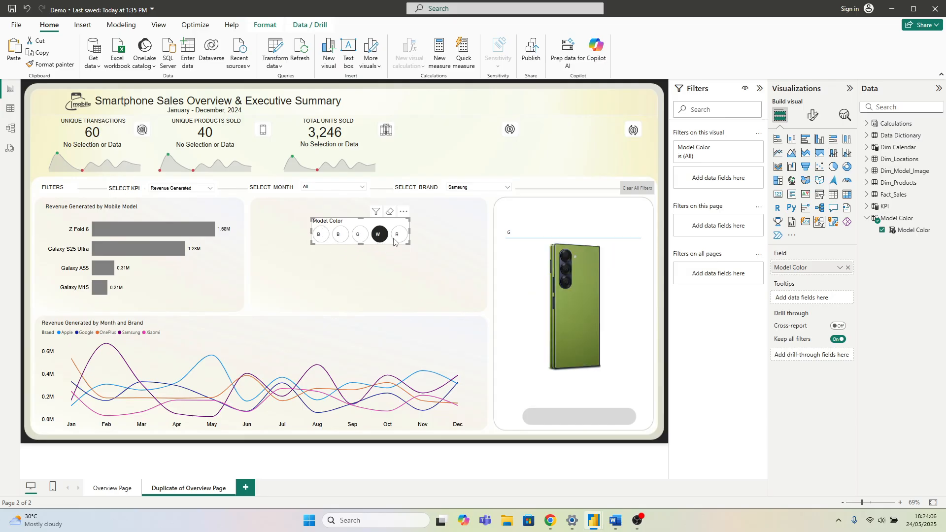
click(398, 236)
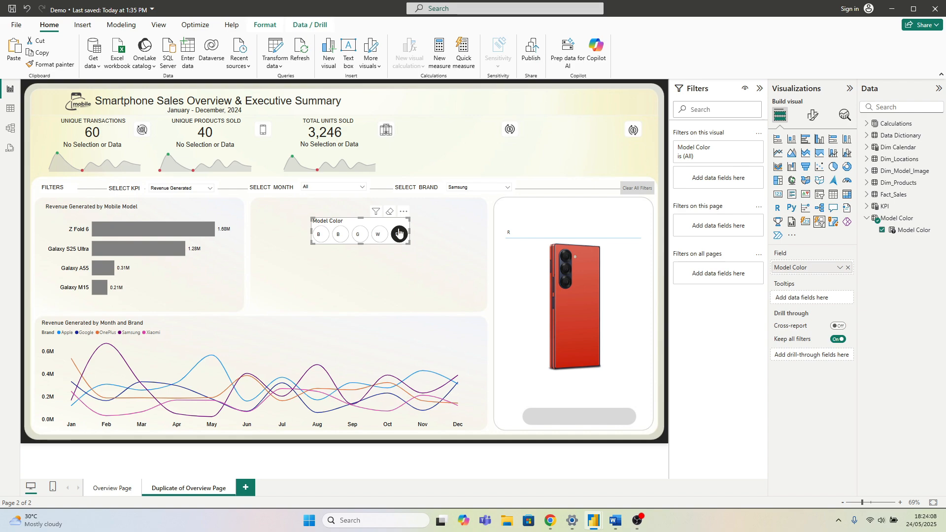
Step: Move the Model Color slicer slightly down and turn off its title and background
drag(404, 221, 407, 230)
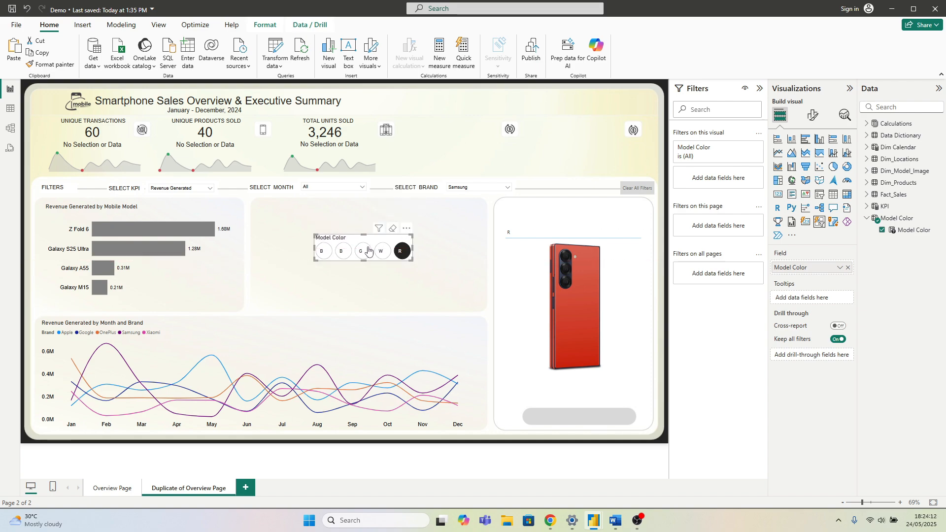
click(812, 116)
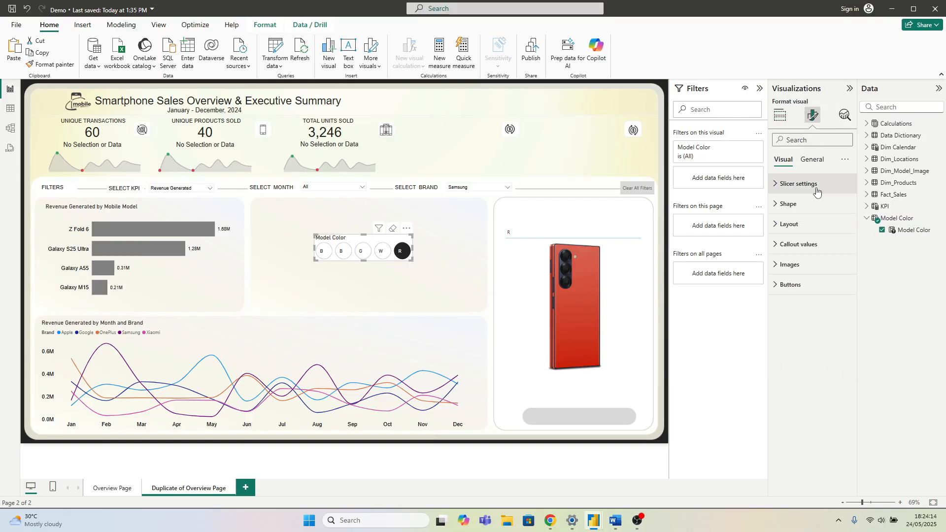
click(801, 188)
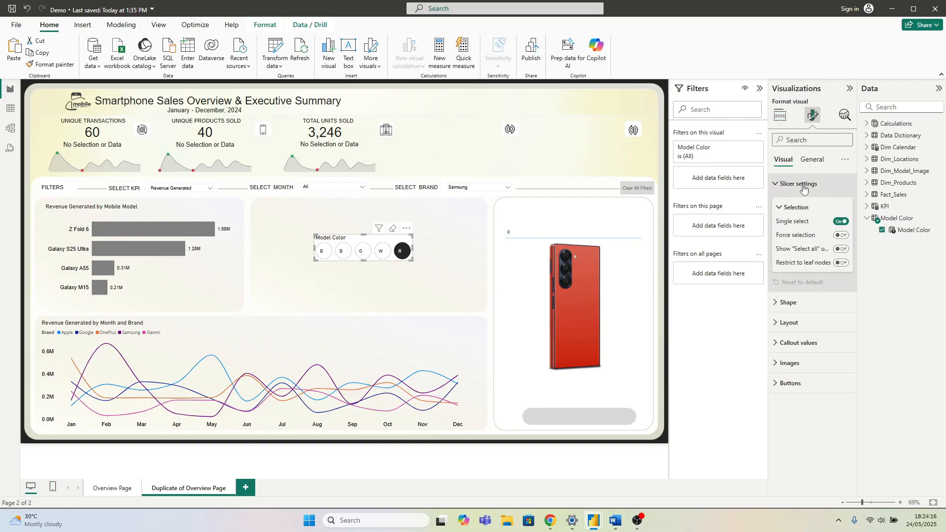
click(801, 184)
click(812, 159)
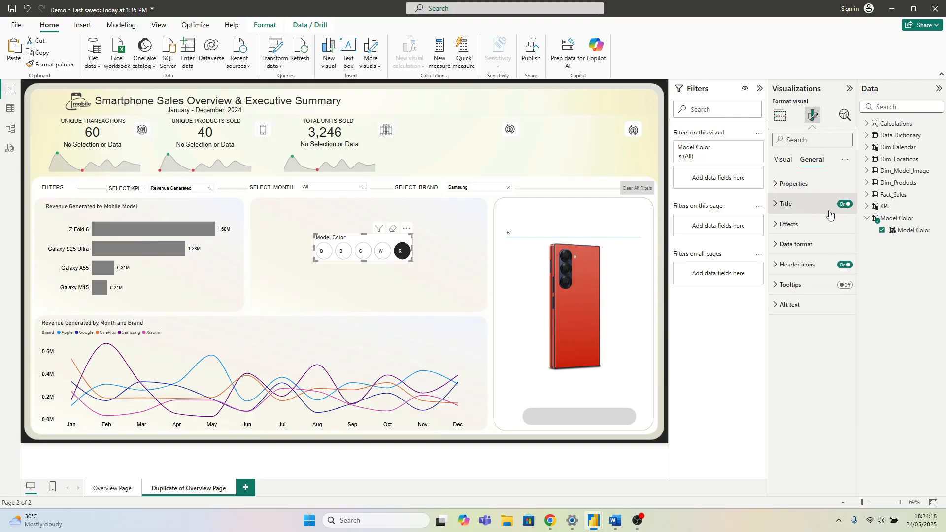
click(844, 203)
click(807, 227)
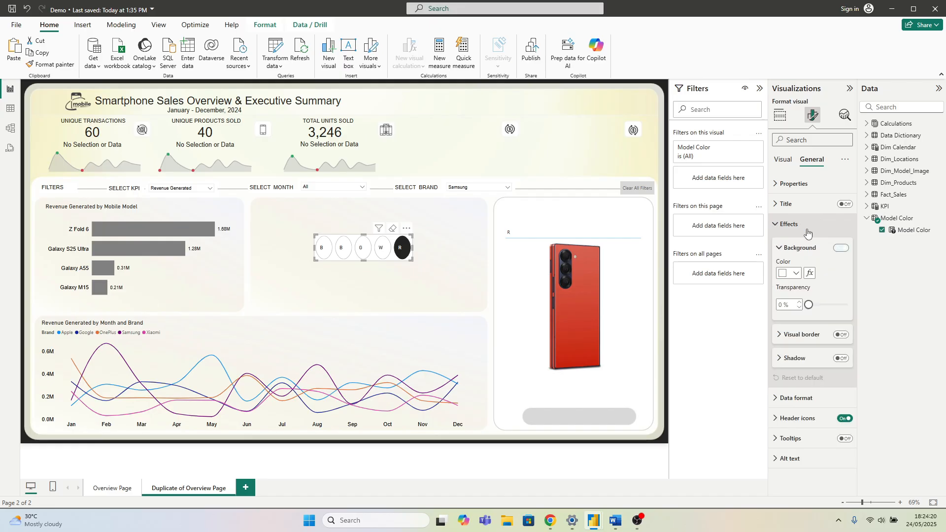
click(841, 248)
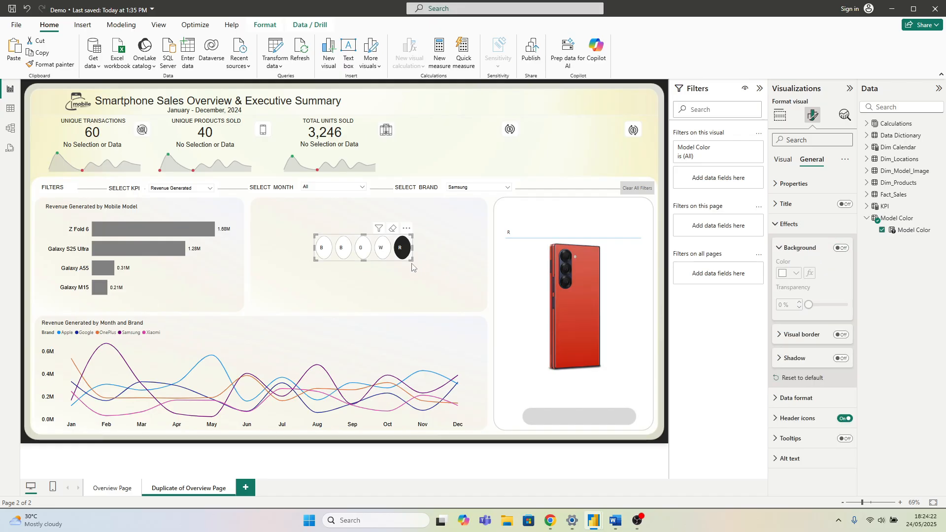
Step: Shrink the Model Color slicer, place it on the grey rounded bar below the phone image and try both B buttons
drag(411, 259, 615, 425)
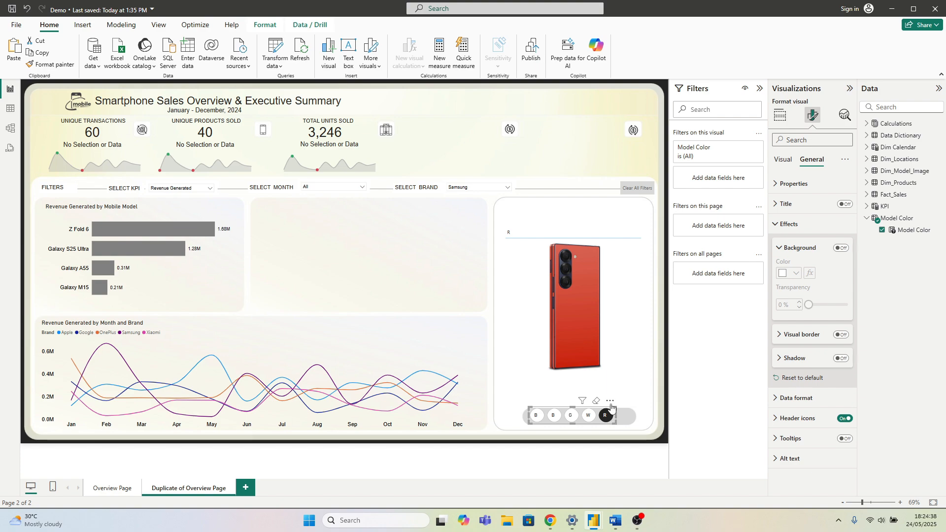
drag(610, 406, 608, 408)
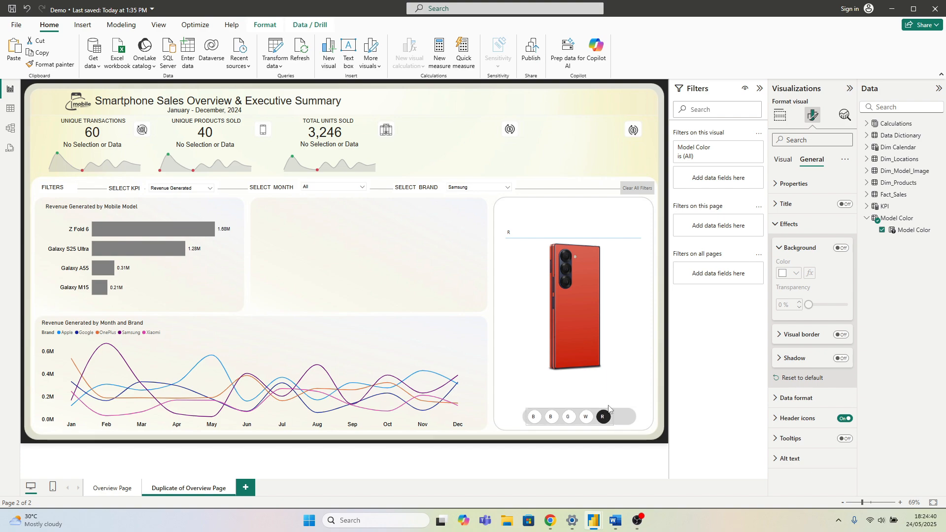
click(467, 318)
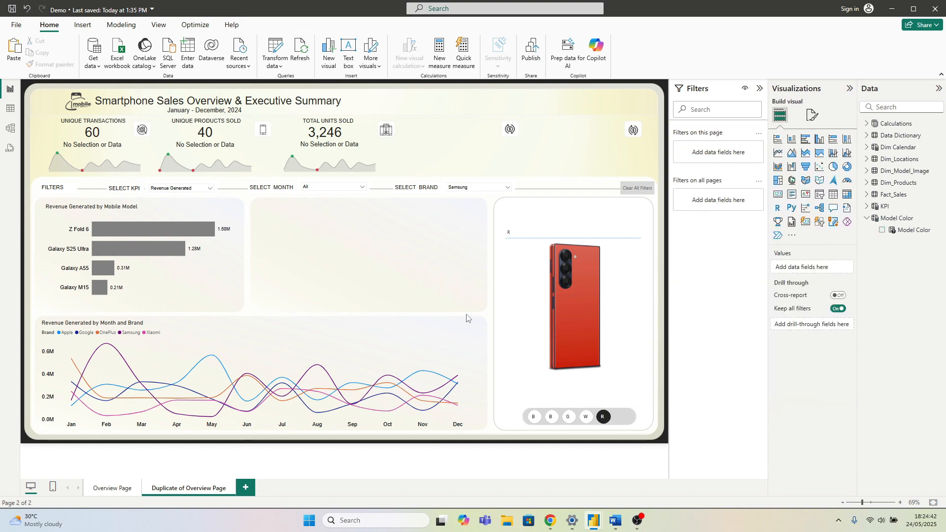
click(533, 417)
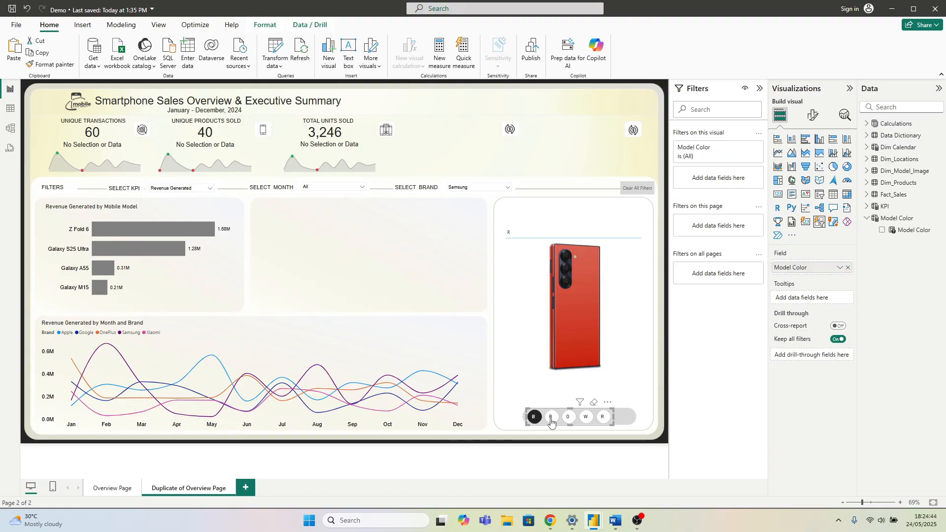
click(550, 417)
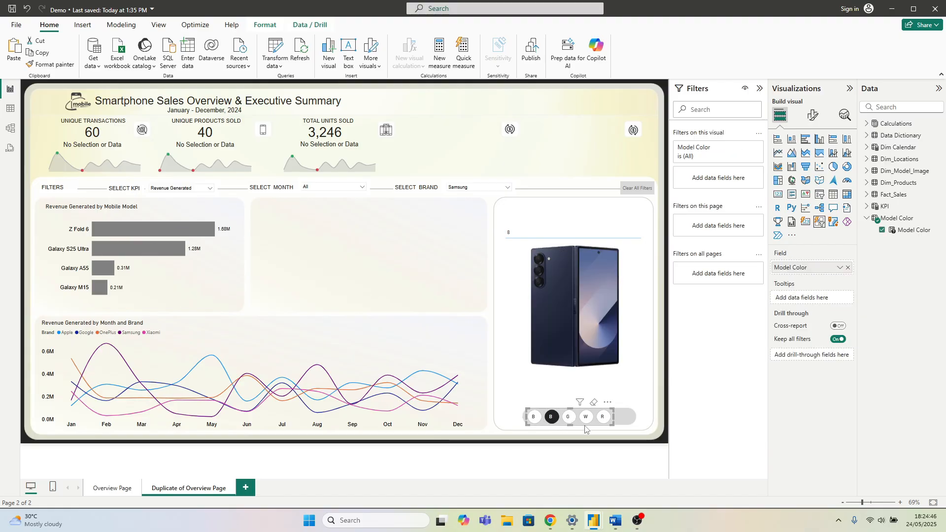
Step: Turn on Force selection for the Model Color slicer and try its G and W buttons
click(813, 116)
click(808, 183)
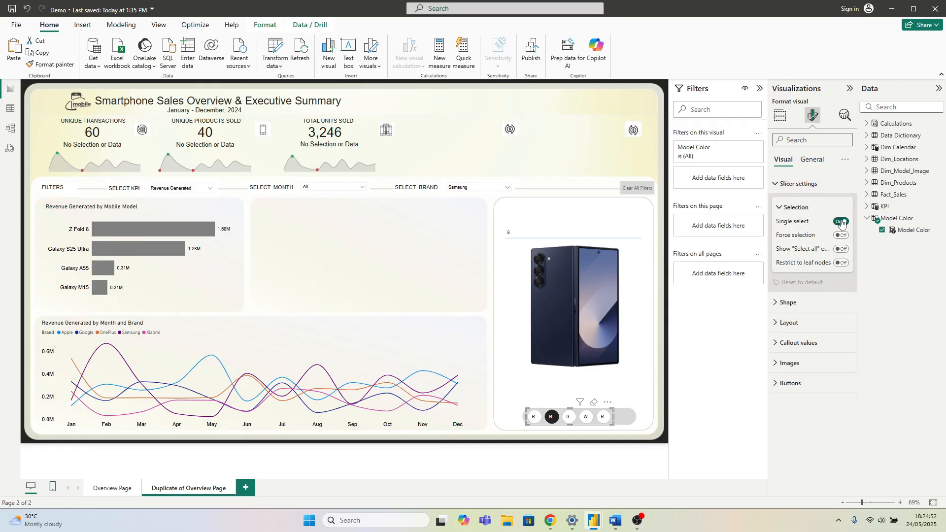
click(843, 236)
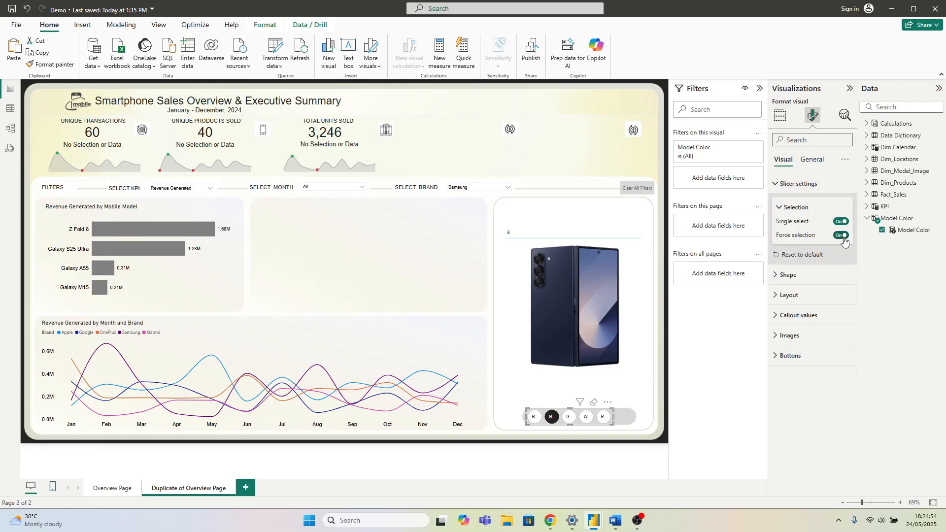
click(569, 418)
click(586, 419)
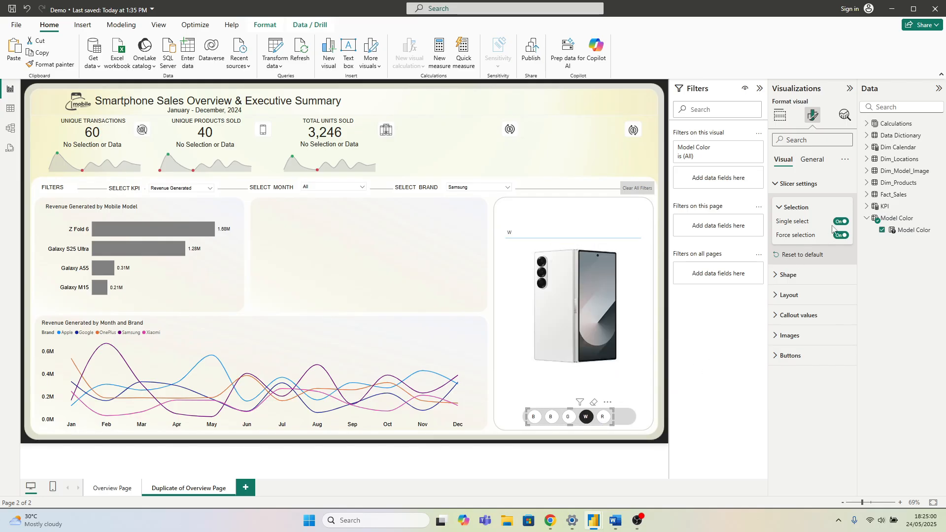
click(780, 208)
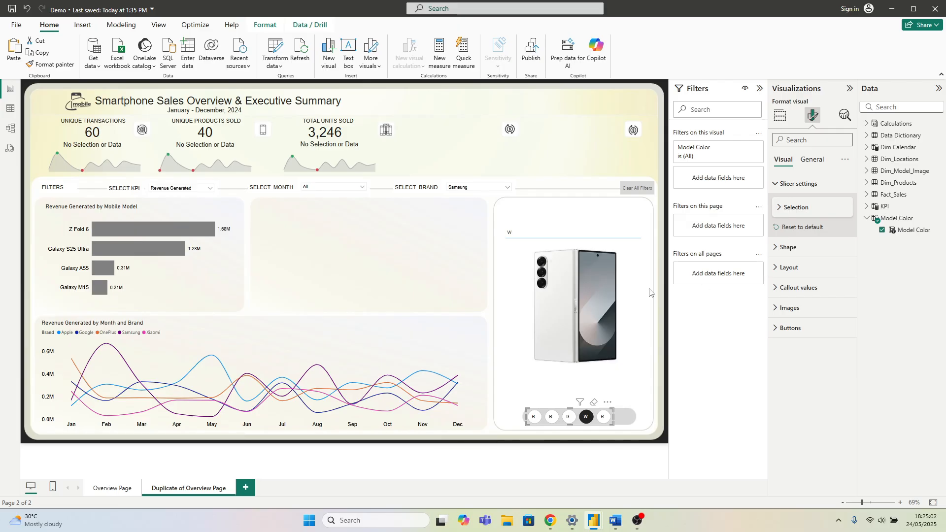
Step: Try the G button and the first B button of the Model Color slicer to check the phone image
click(793, 184)
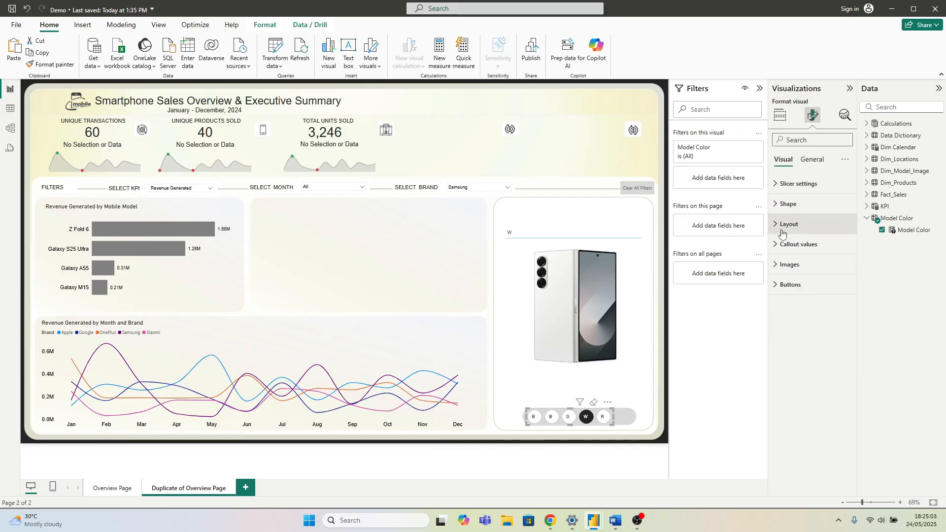
click(569, 417)
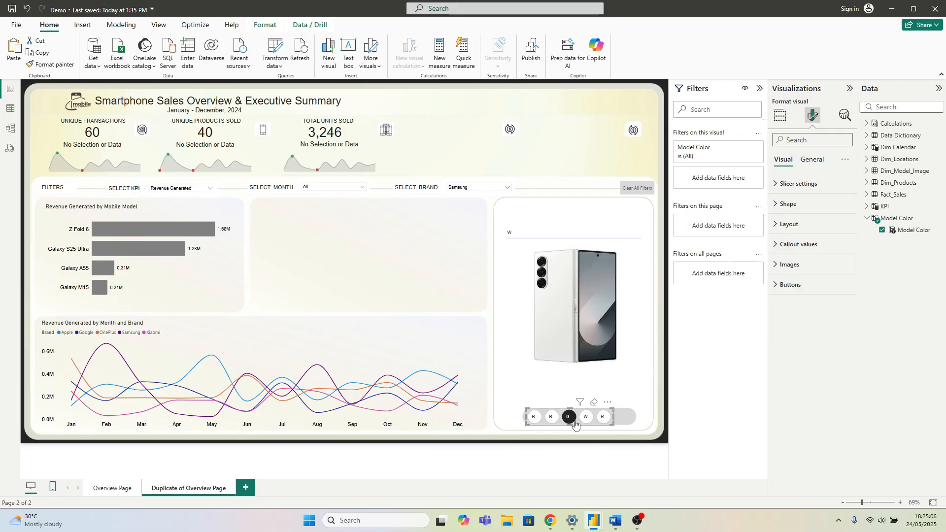
click(534, 418)
click(451, 294)
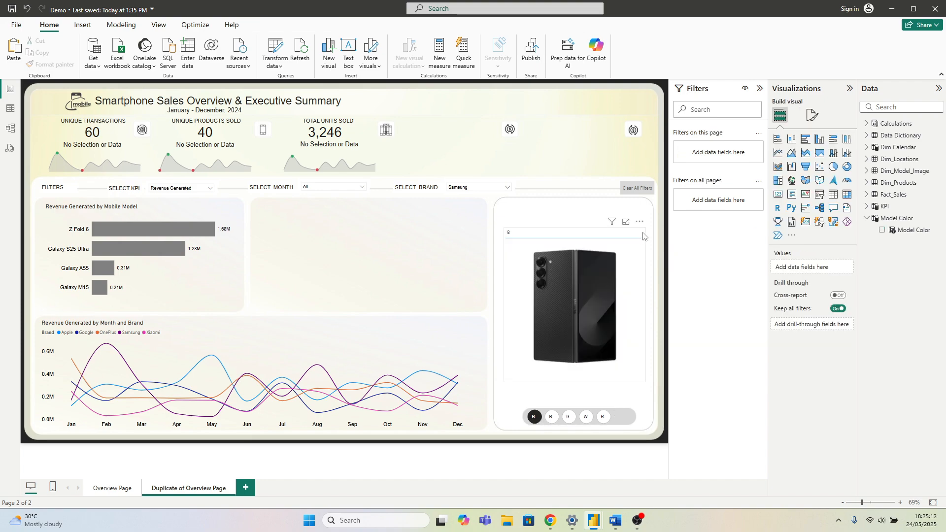
Step: Hide the phone image table's first B label by applying the specific column formatting to header and total with white text
click(628, 253)
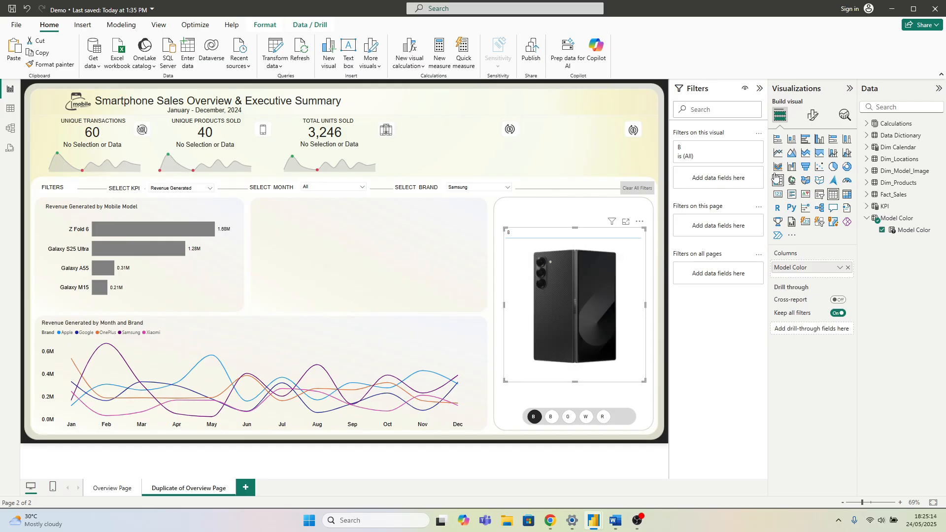
click(813, 114)
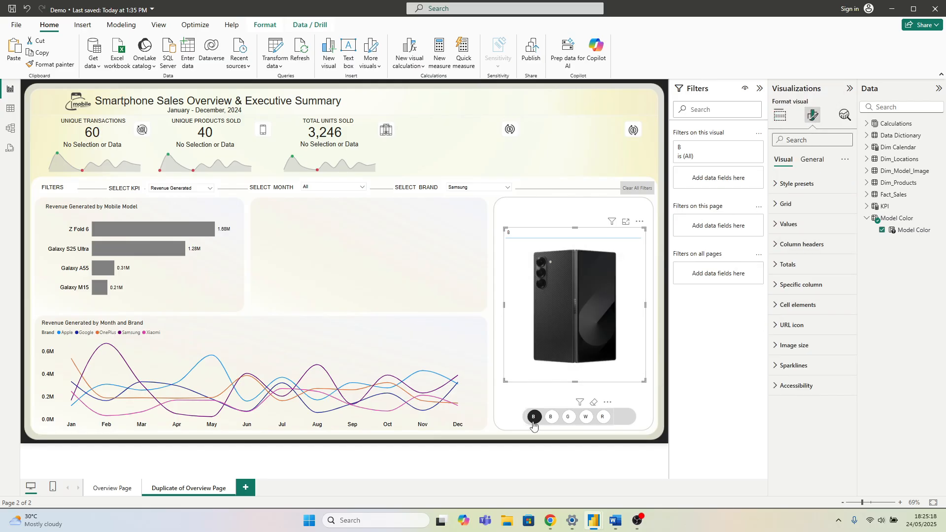
click(793, 285)
click(840, 348)
click(840, 362)
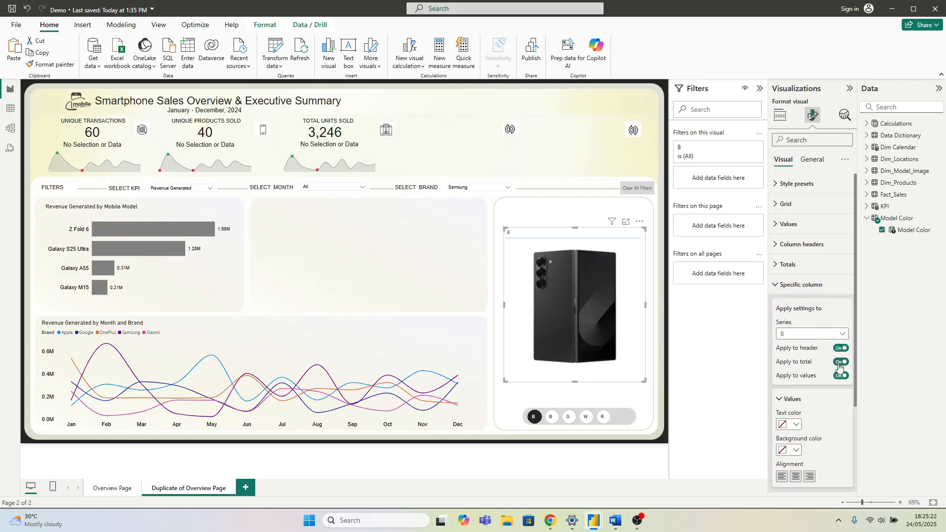
click(796, 420)
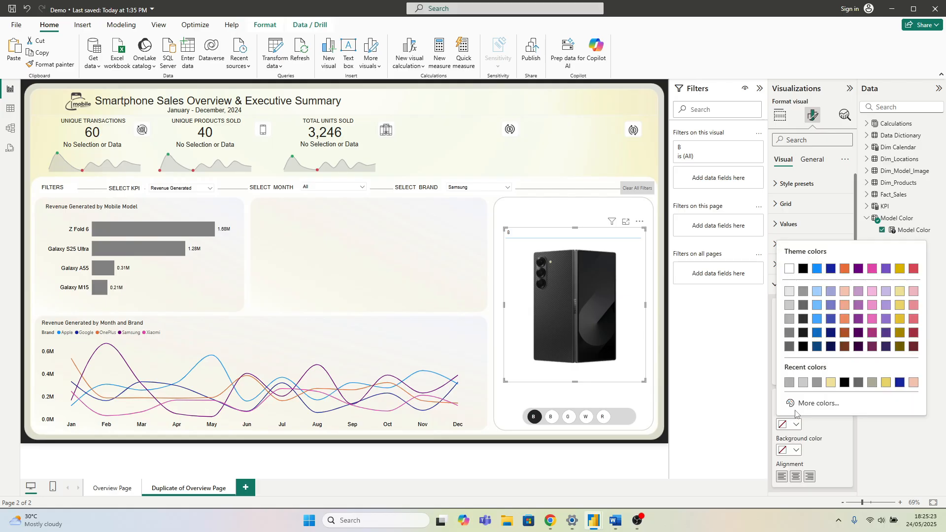
click(789, 268)
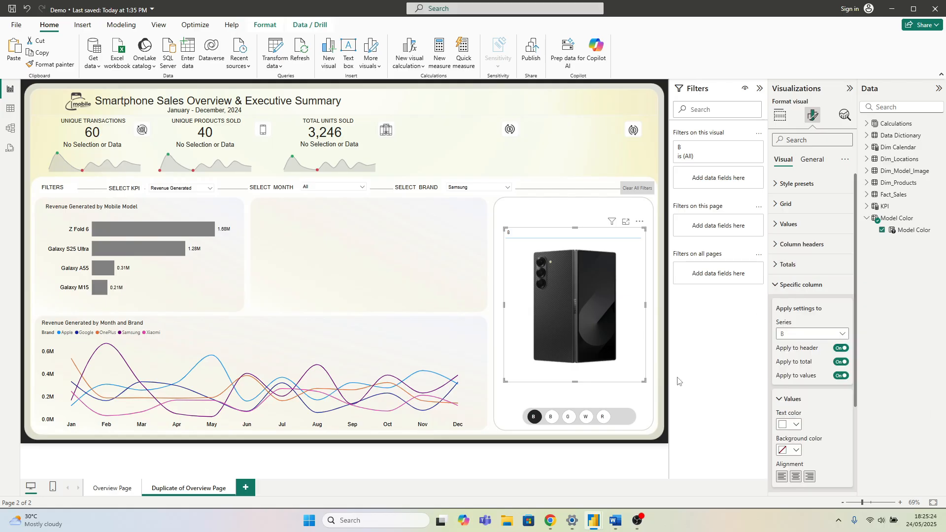
Step: Switch to the second B color and format its table column with white text applied to header and total
click(551, 417)
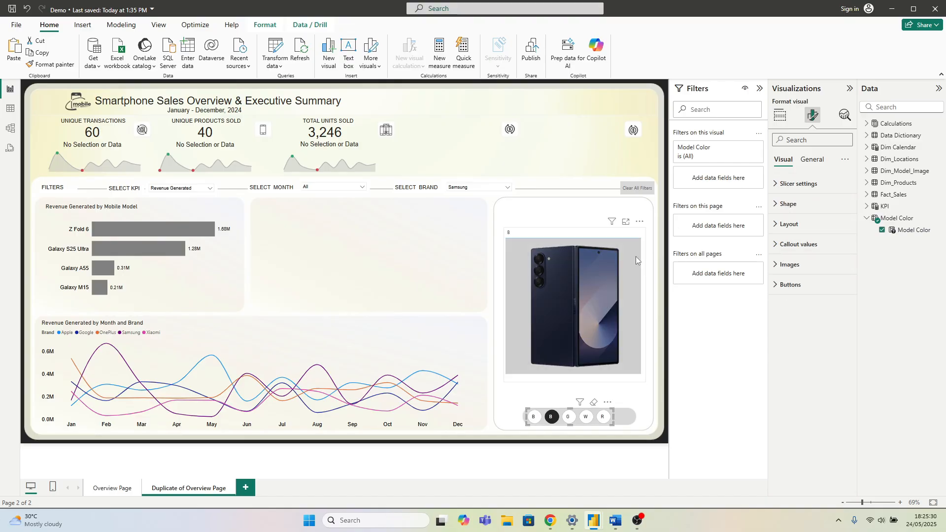
click(641, 237)
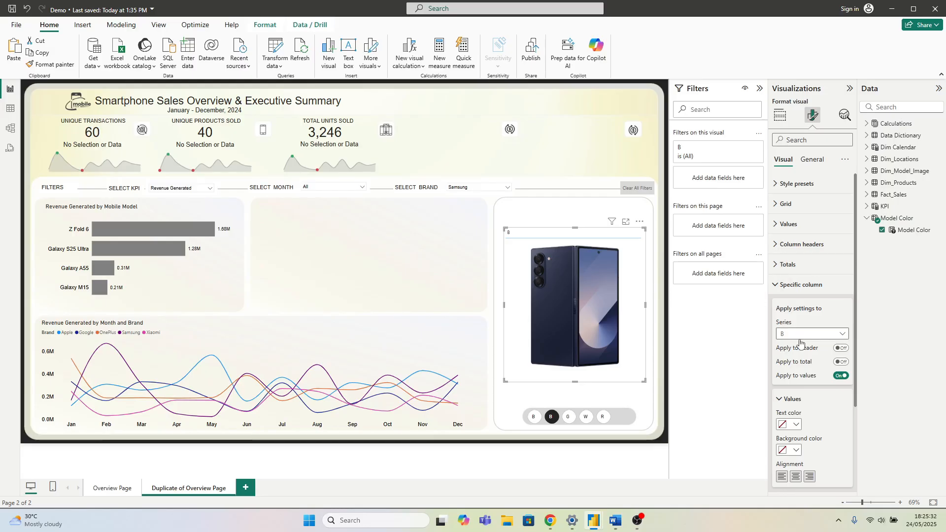
click(842, 363)
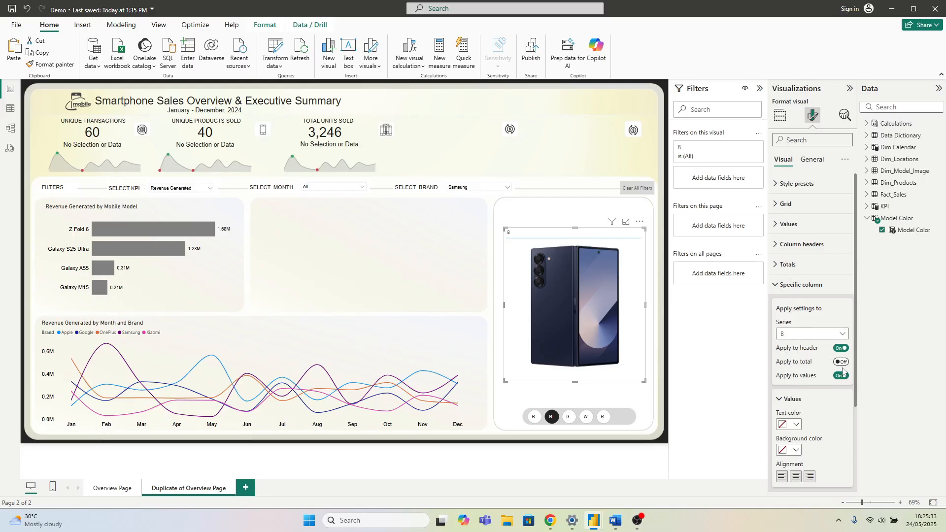
click(796, 425)
click(789, 383)
Step: Switch to the G color and give its table column white text, applied to header and total as well
click(568, 417)
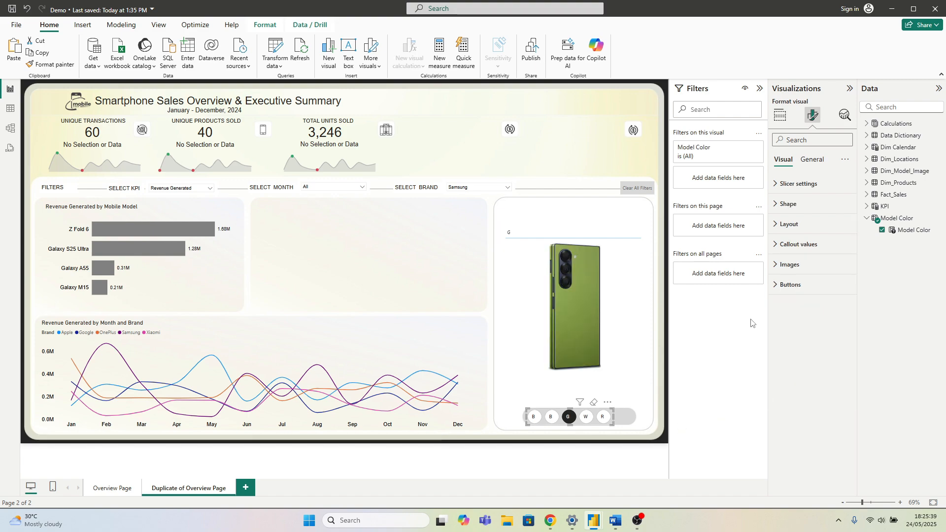
click(643, 252)
click(841, 348)
click(841, 362)
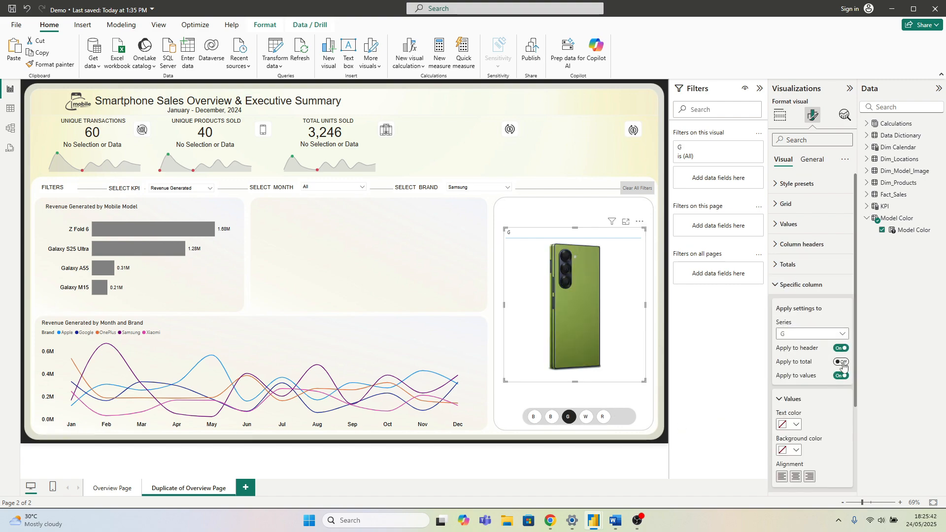
click(792, 424)
click(790, 383)
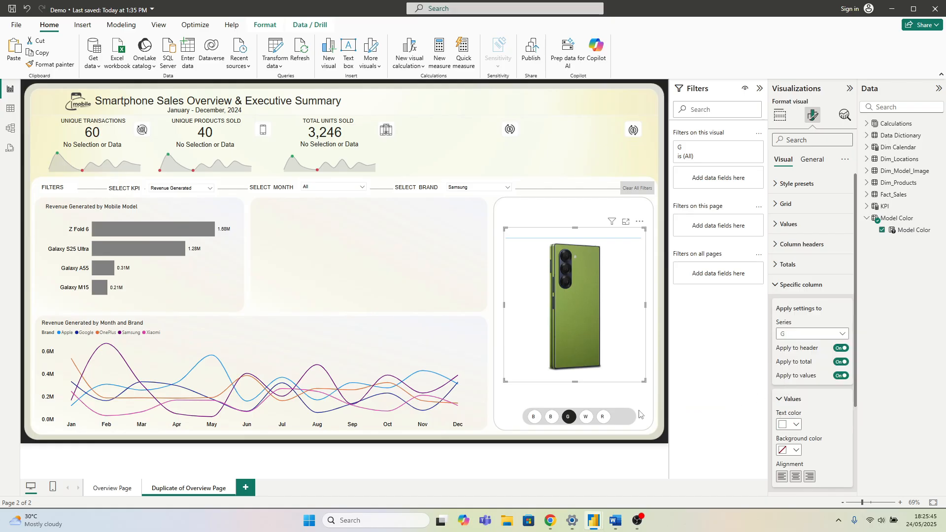
Step: Switch to the W color and set its table column's text to white with Apply to total turned on
click(593, 419)
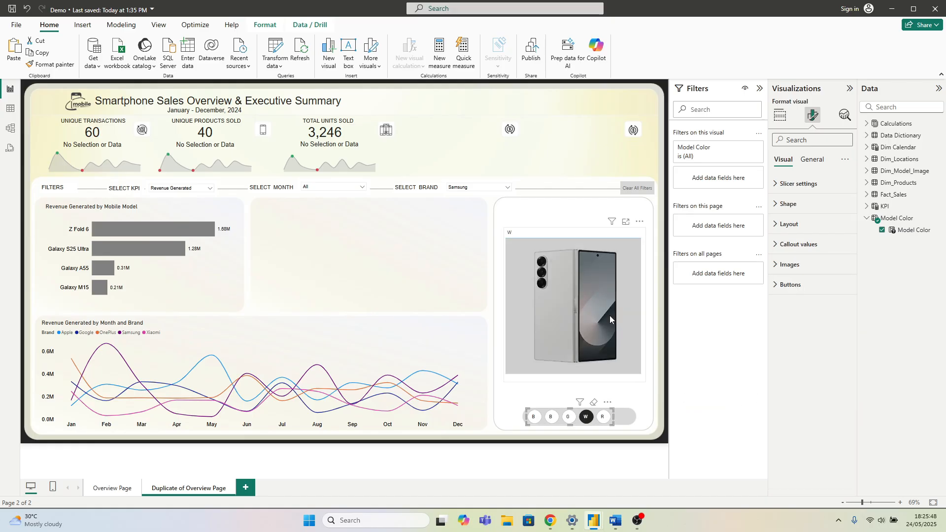
click(645, 236)
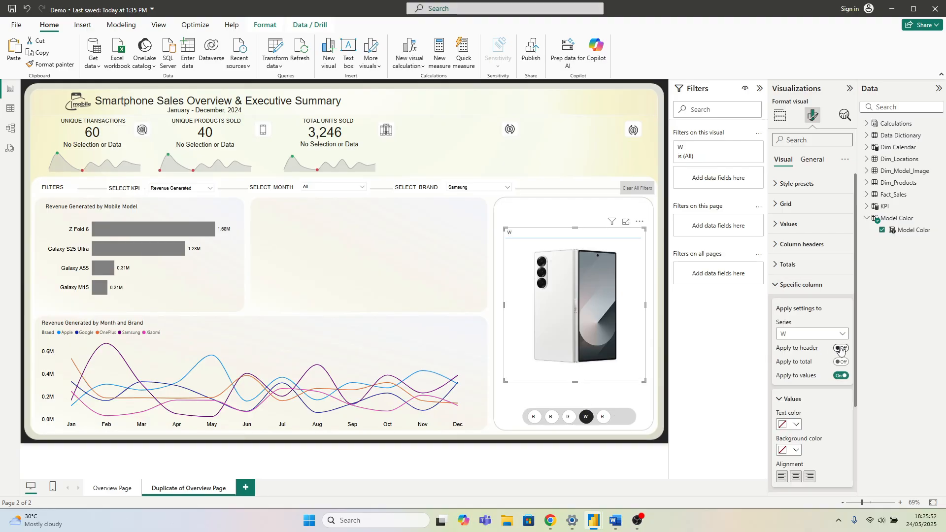
click(843, 362)
click(792, 425)
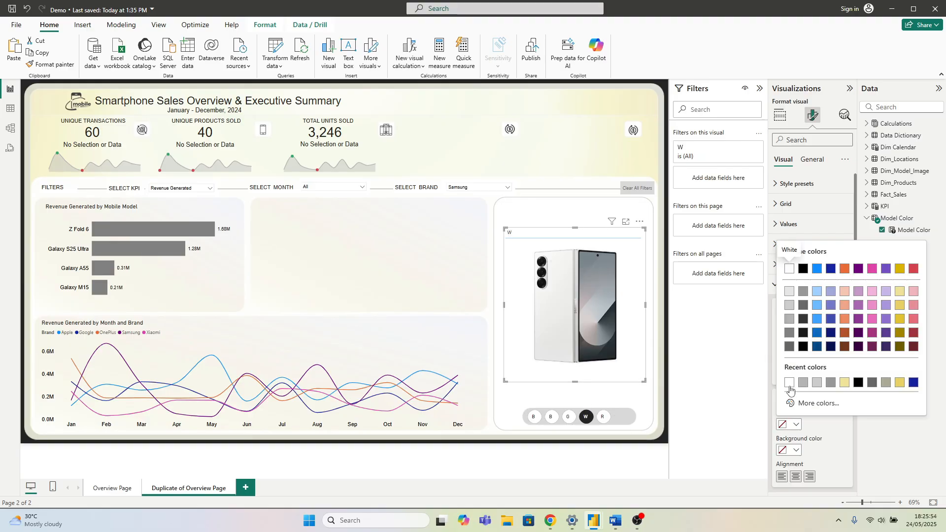
click(790, 387)
Step: Switch to the R color and set its table column's text to white, applied to both header and total
click(602, 416)
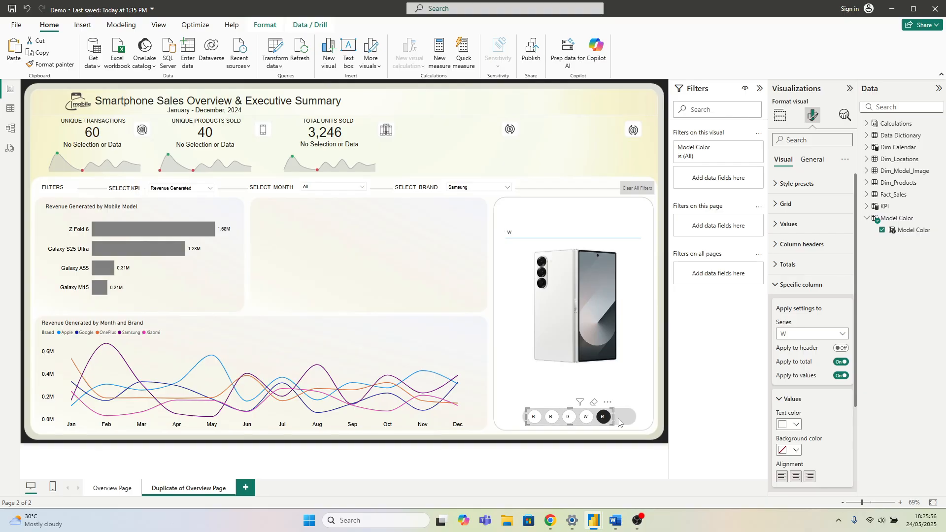
click(643, 261)
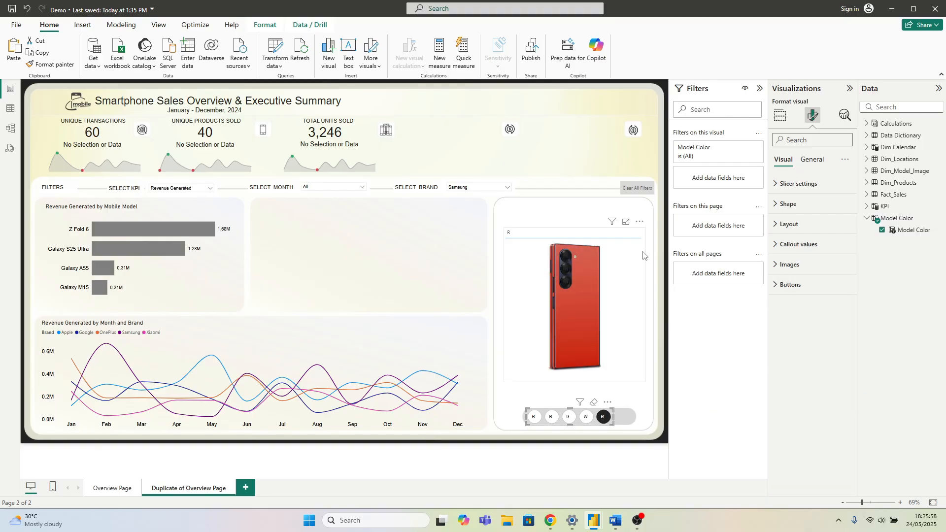
click(841, 348)
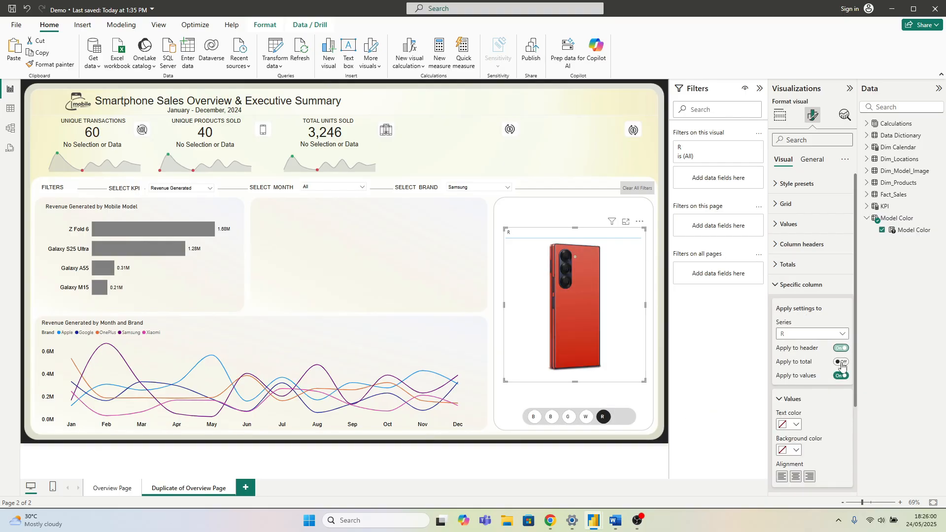
click(841, 361)
click(789, 424)
click(786, 389)
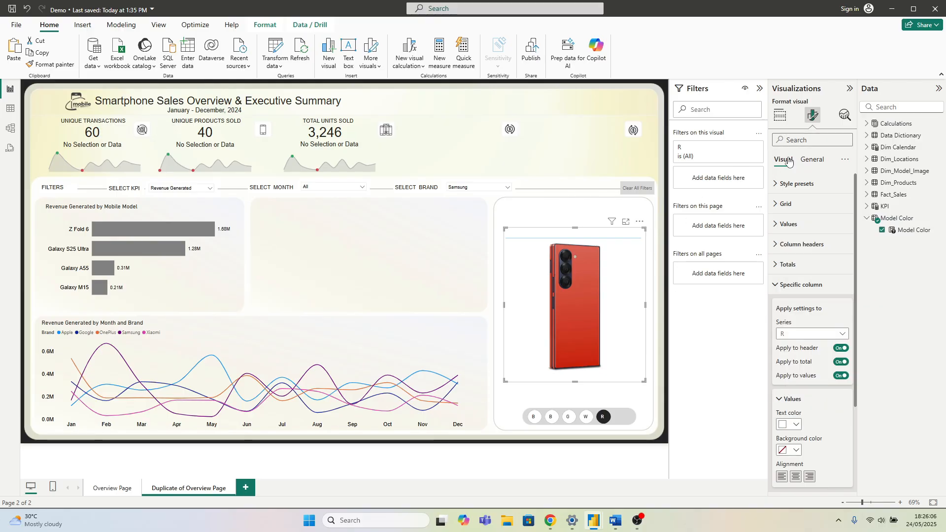
Step: Set the phone image table's style preset to None and turn off its horizontal gridlines
click(790, 183)
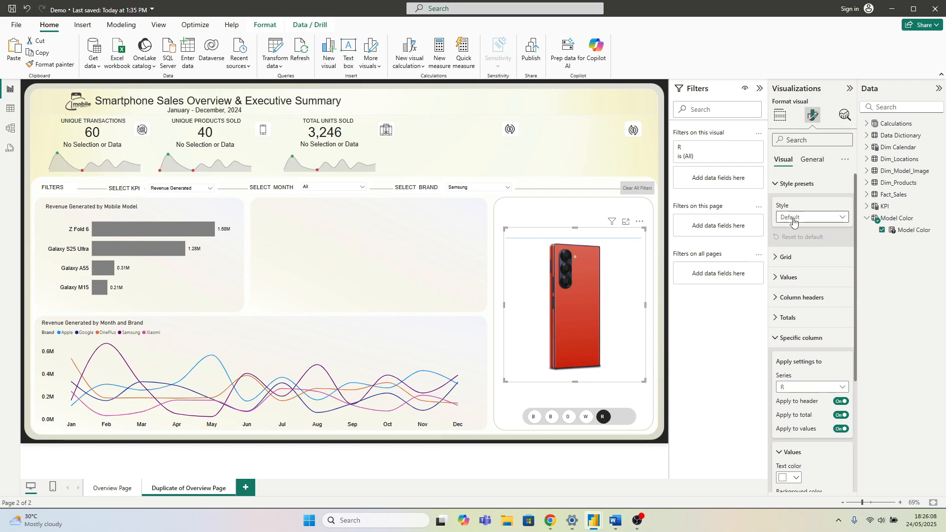
click(794, 218)
click(793, 240)
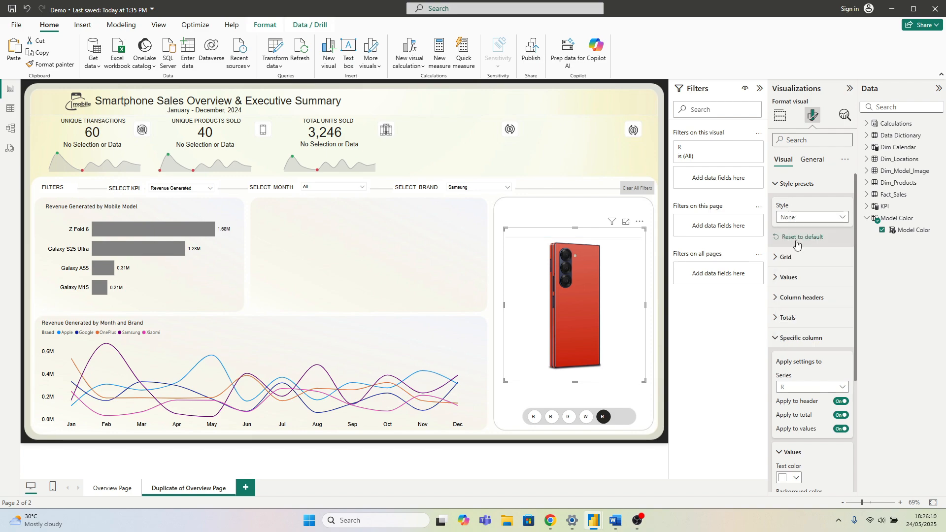
click(788, 263)
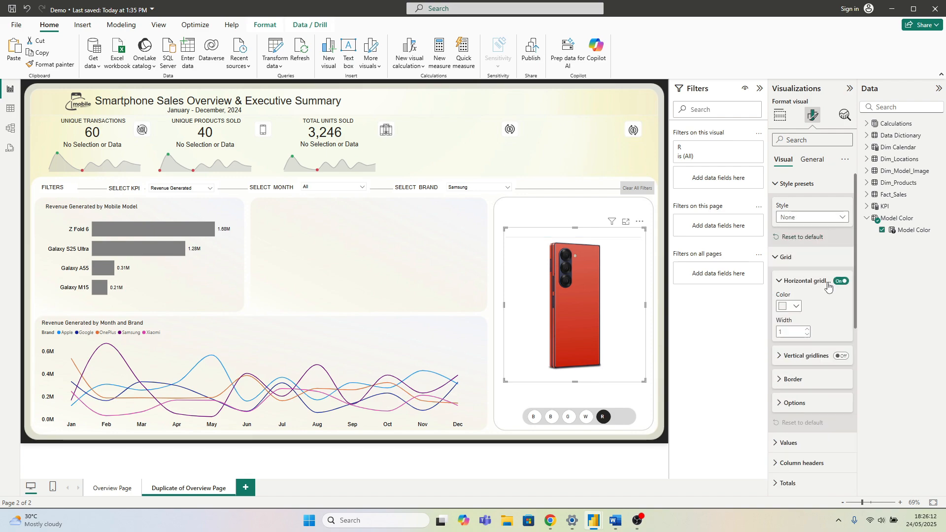
click(789, 266)
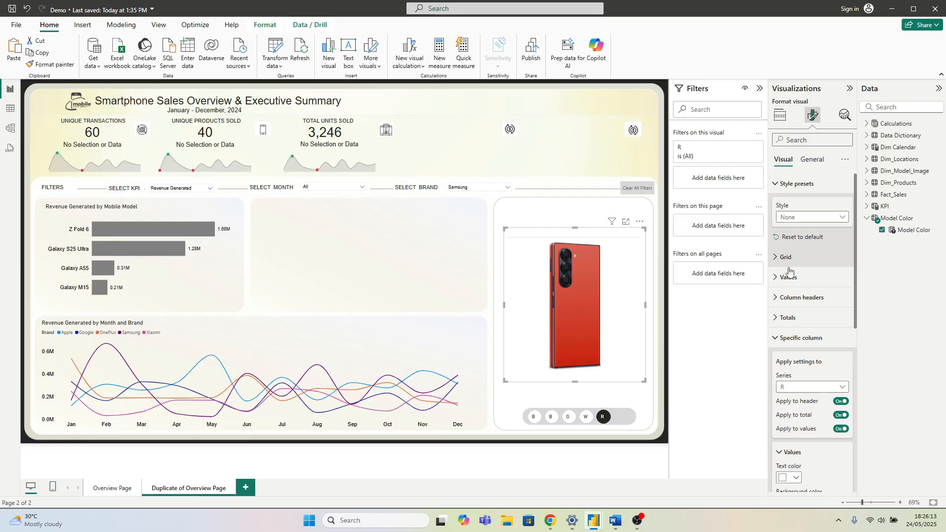
click(786, 338)
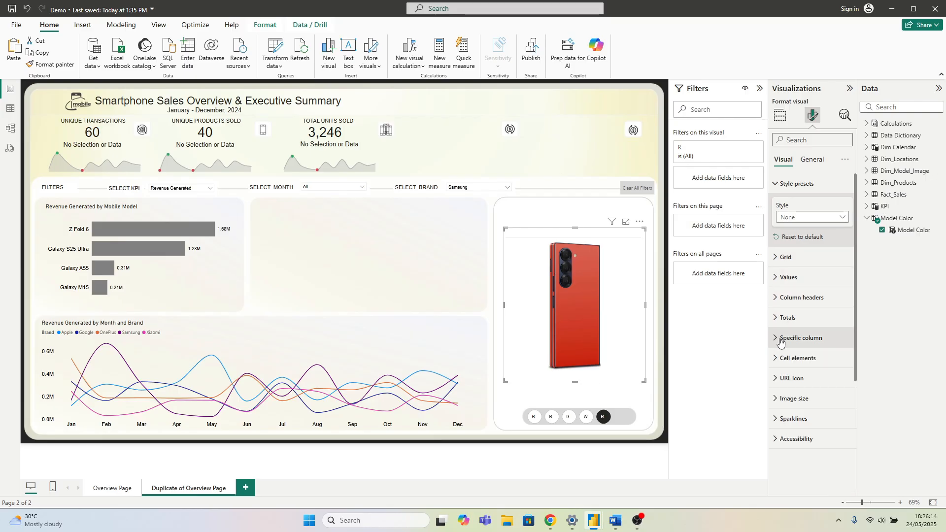
click(784, 260)
click(783, 382)
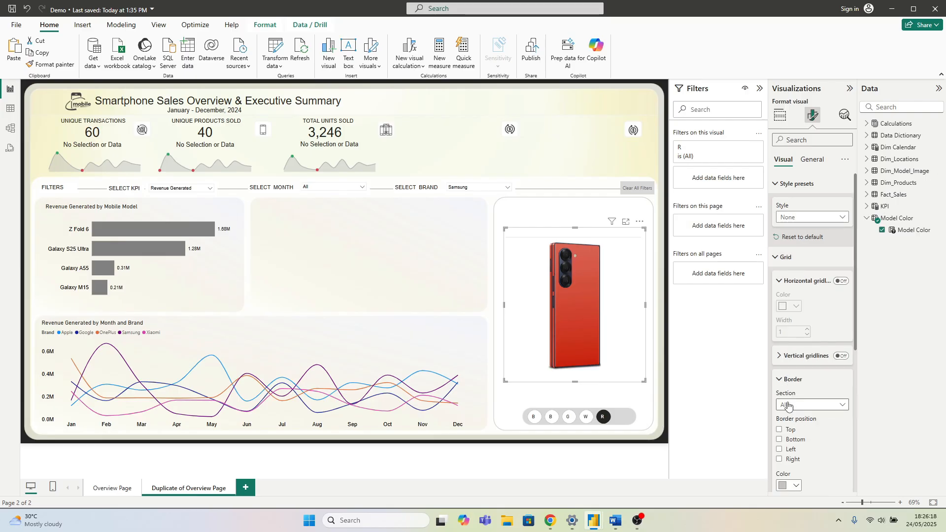
Step: Switch the phone image back to black with the first B button of the Model Color slicer
click(464, 276)
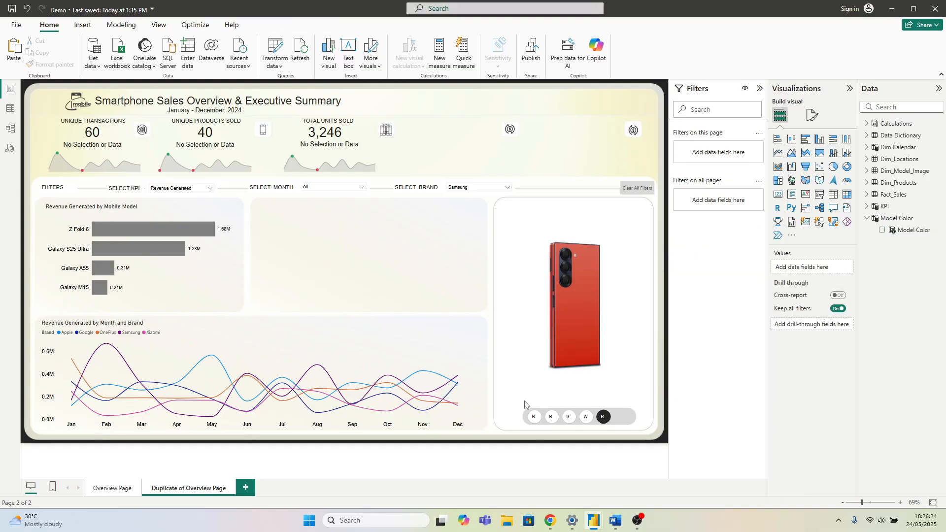
click(534, 418)
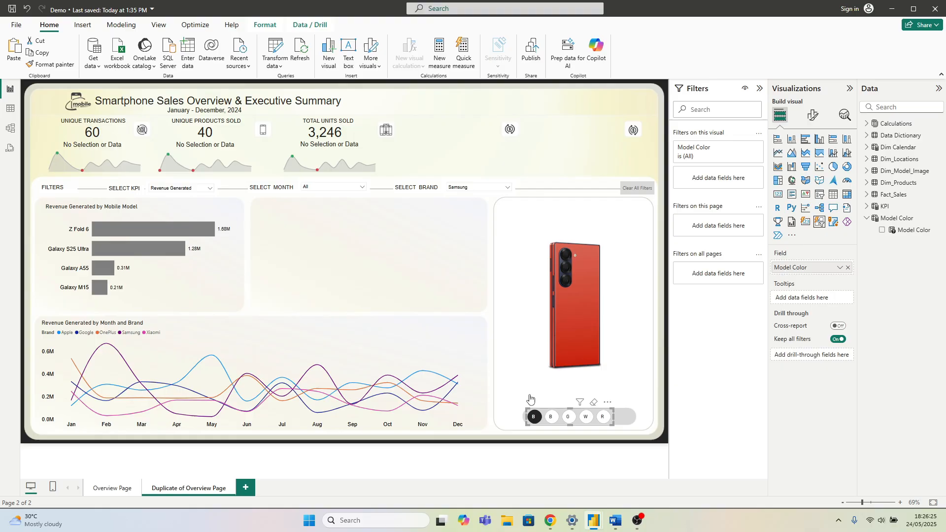
click(440, 289)
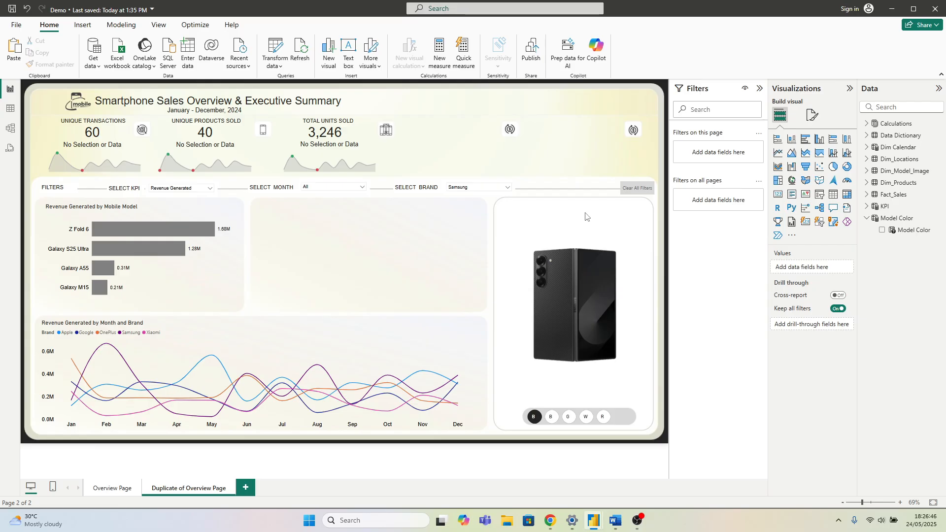
Step: Add a card showing Mobile Model from Dim_Products in the empty panel beside the bar chart, and widen it to fit the full name
click(778, 195)
drag(498, 327, 392, 234)
drag(431, 327, 457, 269)
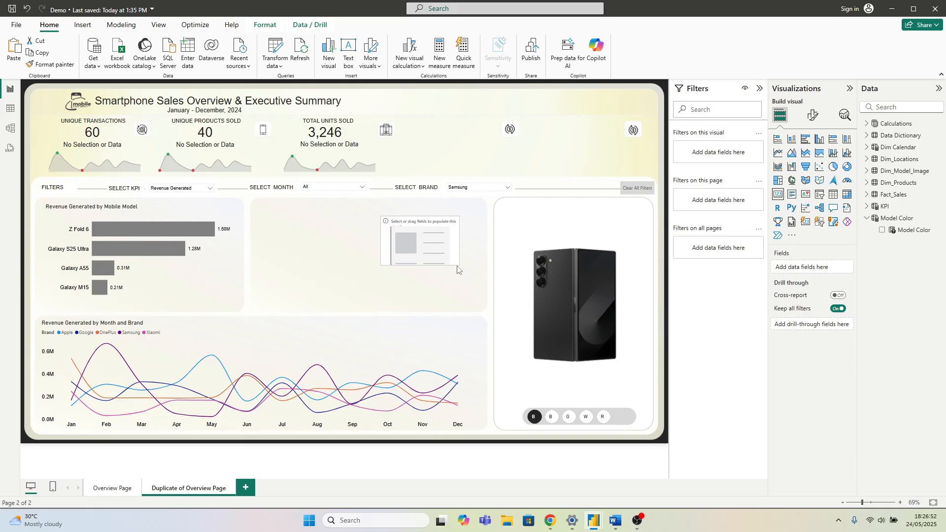
click(867, 218)
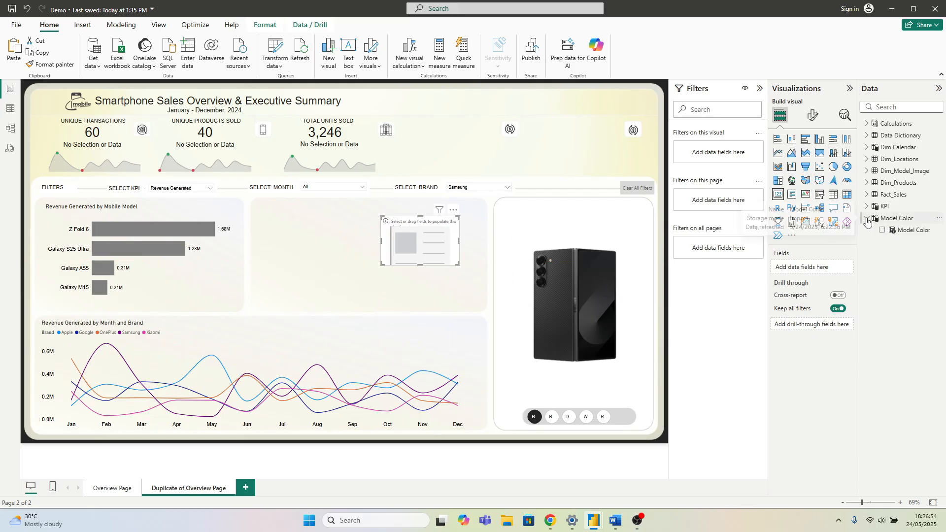
click(867, 183)
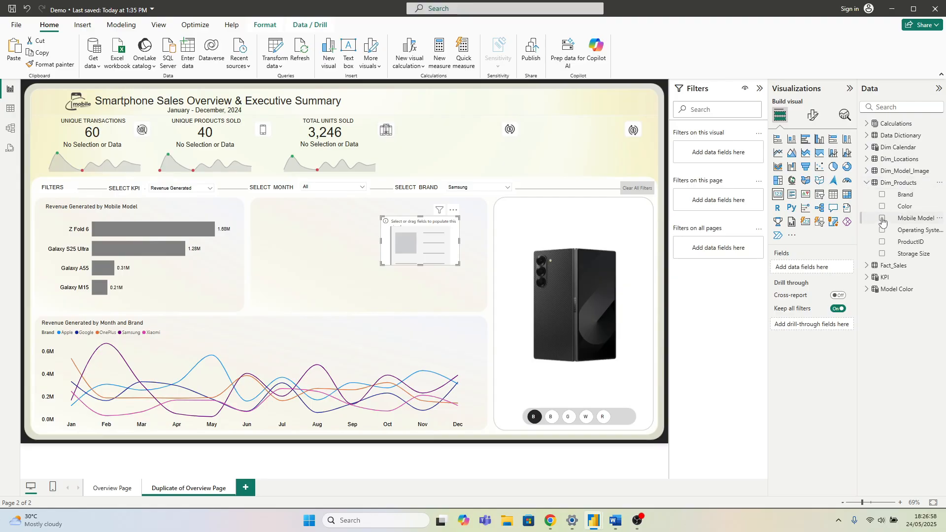
click(882, 219)
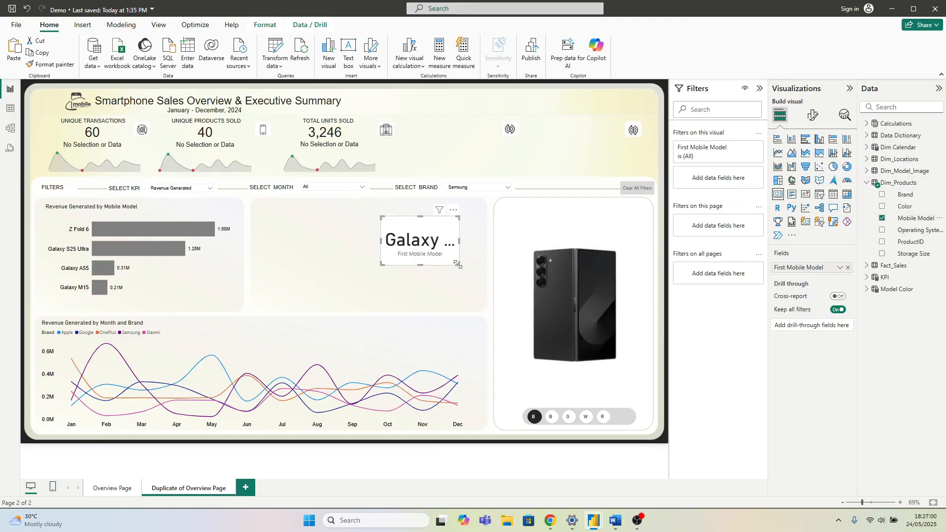
drag(458, 264, 389, 256)
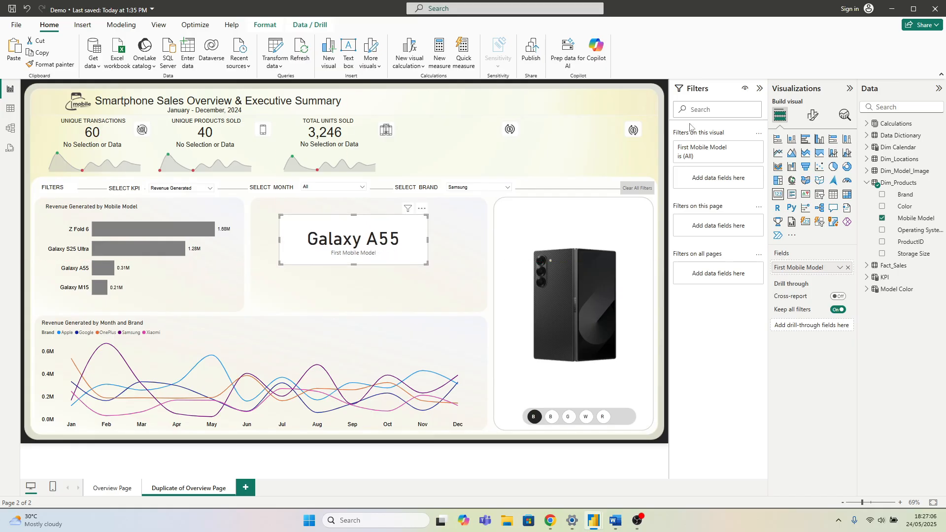
Step: Try adding the Revenue Generated measure from the KPI folder as a visual-level filter on the mobile model card
click(710, 154)
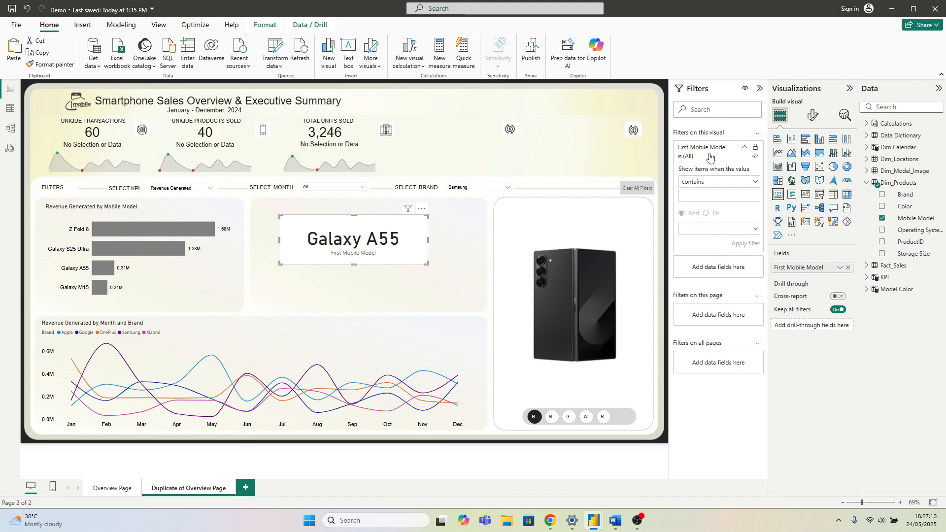
click(709, 152)
drag(408, 236, 416, 240)
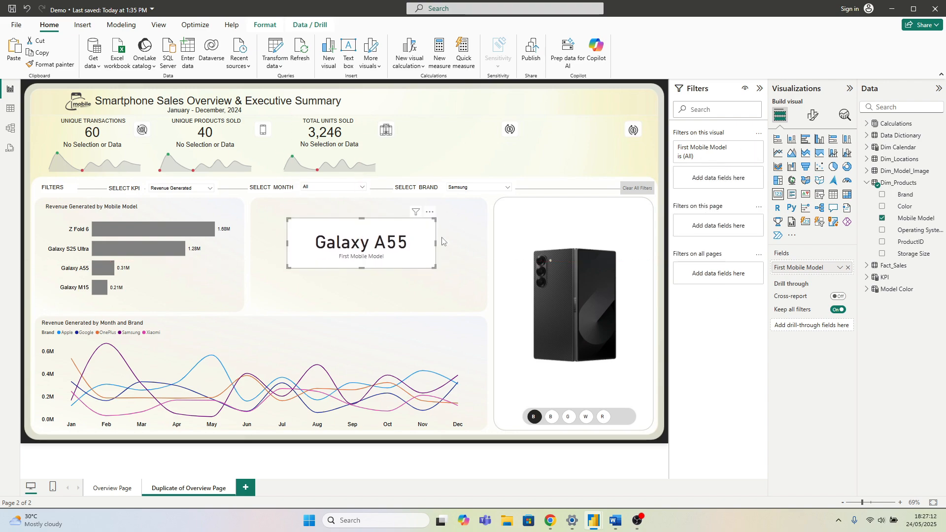
click(866, 183)
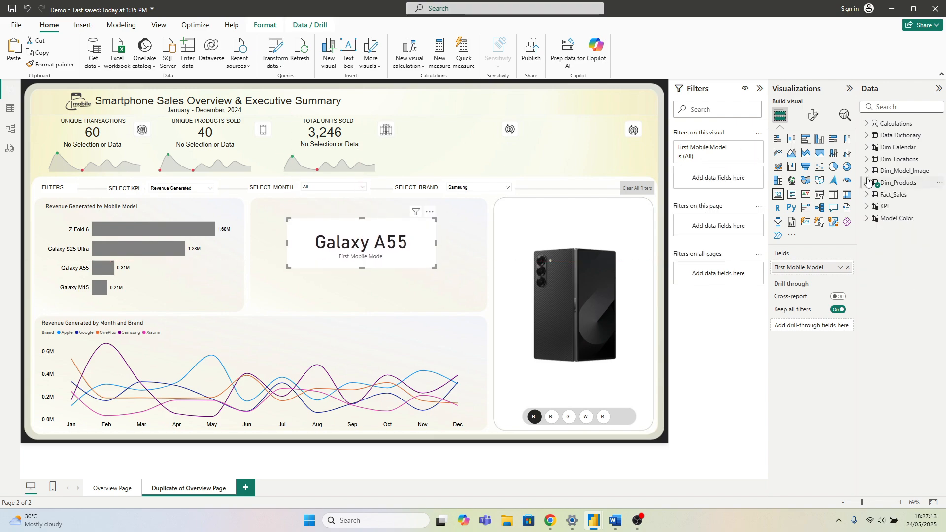
click(867, 123)
drag(914, 158, 719, 182)
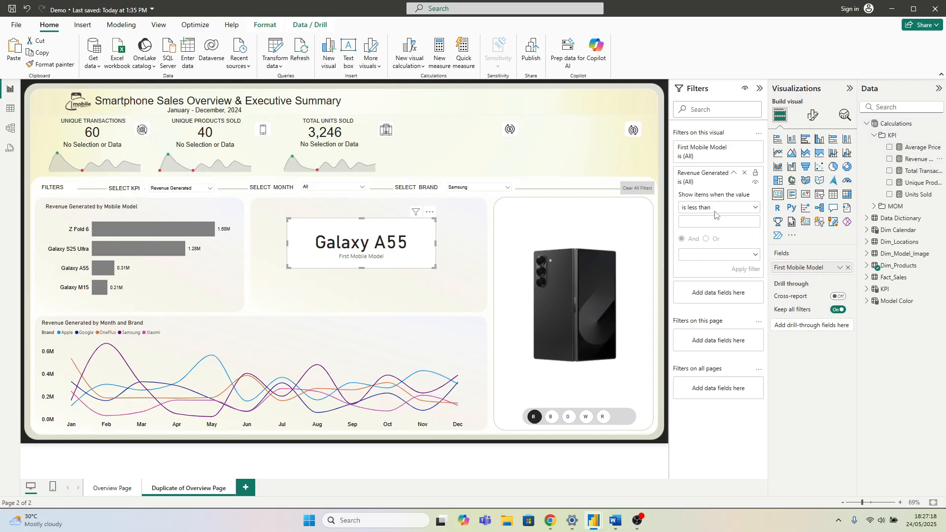
click(875, 137)
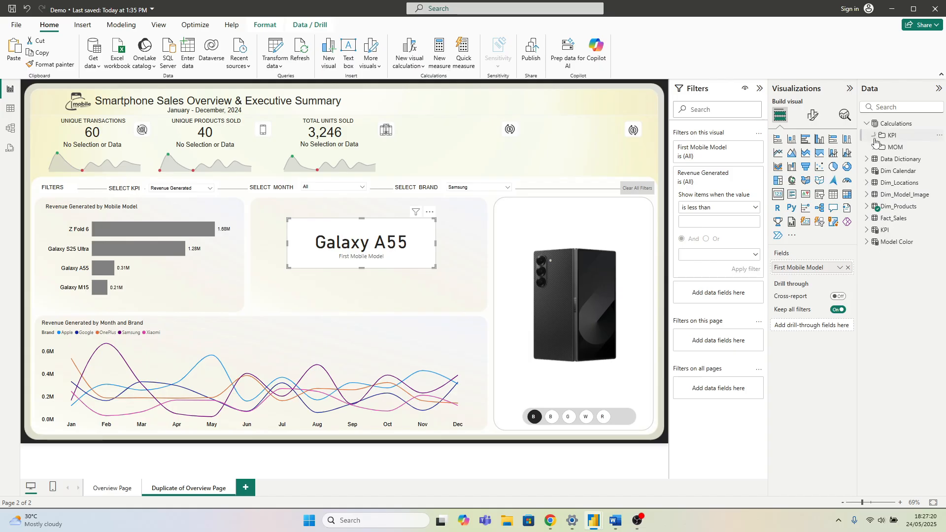
Step: Add Mobile Model as a visual-level filter on the card, using Top N to show the top 1 by Revenue Generated
click(867, 207)
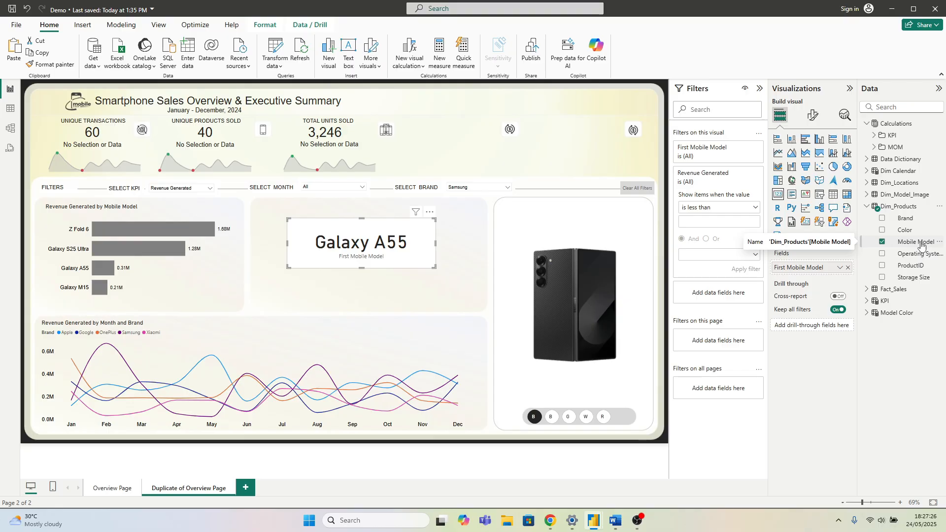
drag(923, 245, 733, 299)
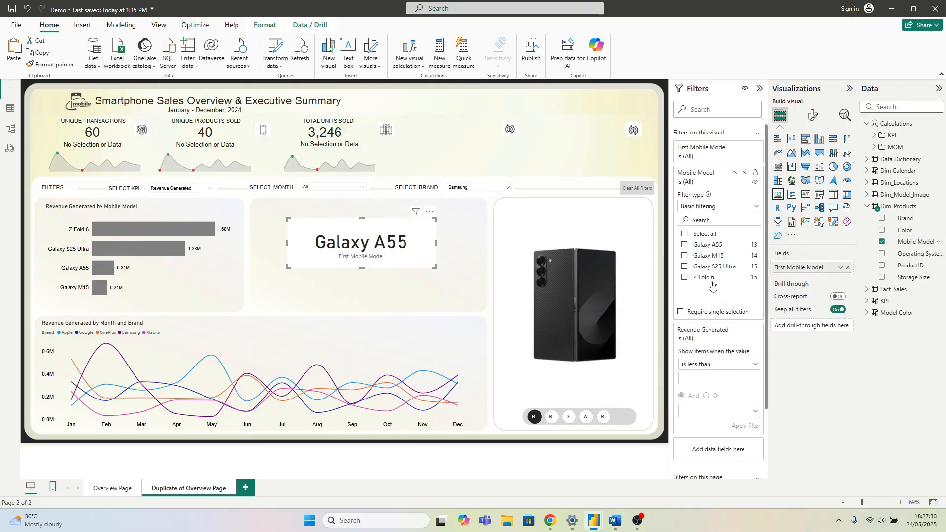
click(709, 207)
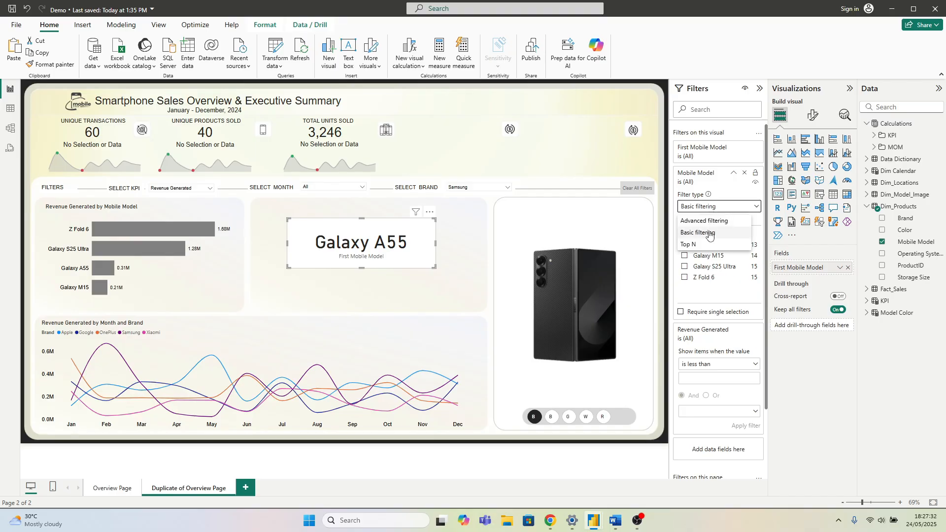
click(690, 245)
click(731, 233)
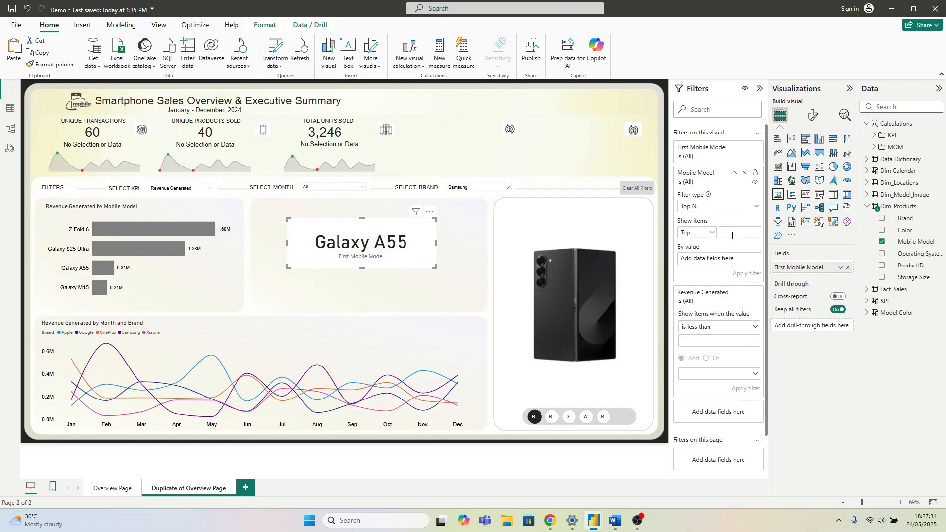
click(867, 205)
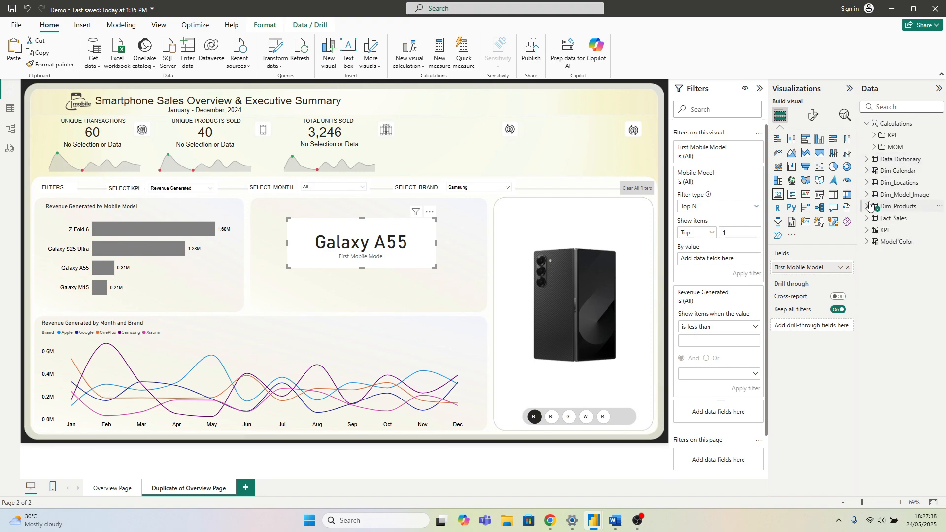
click(874, 135)
drag(924, 159, 717, 259)
click(741, 274)
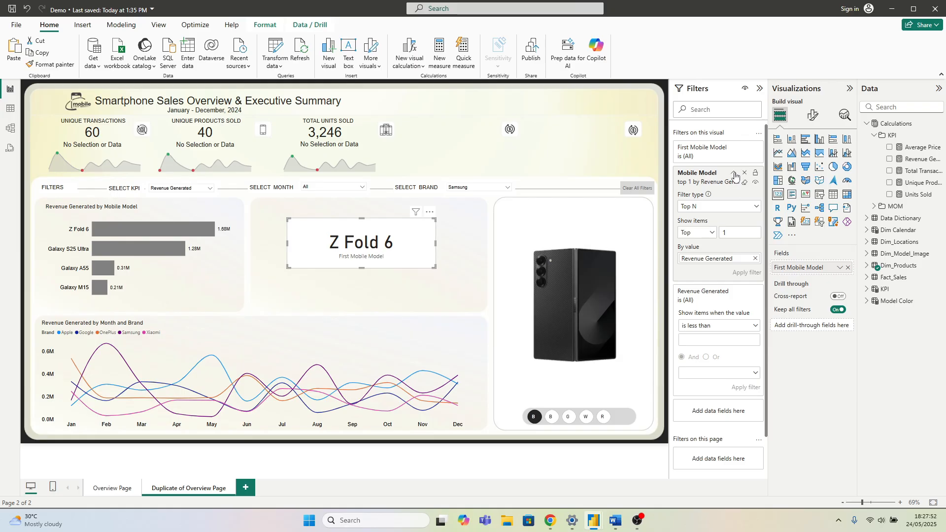
Step: Remove the separate Revenue Generated filter from the mobile model card and delete the card
click(734, 175)
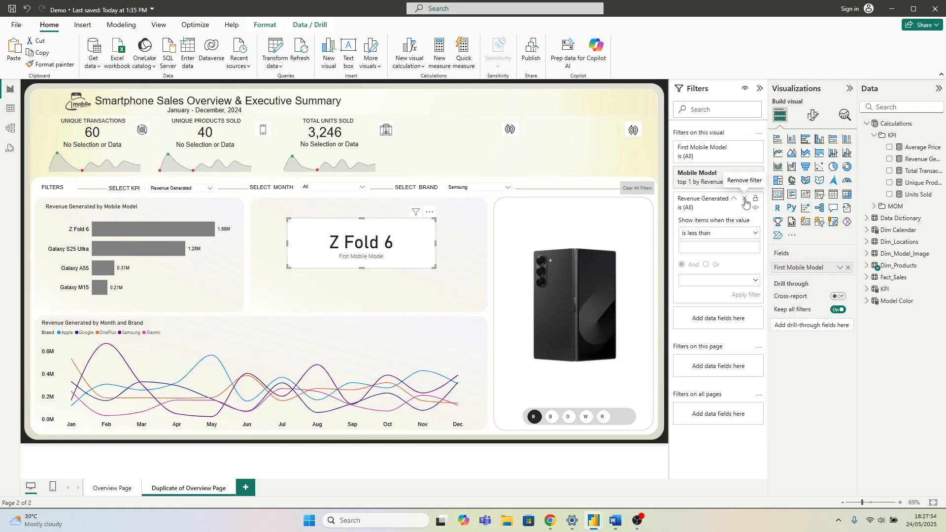
click(744, 198)
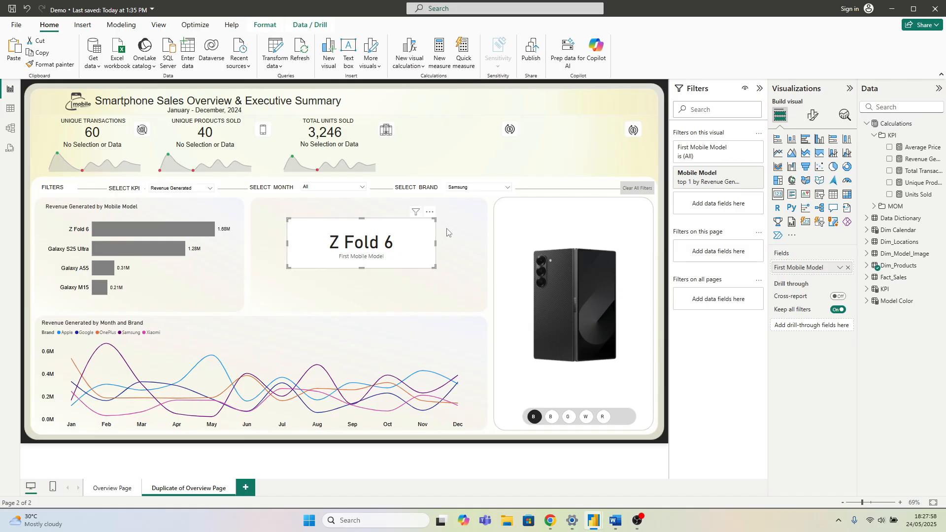
key(Delete)
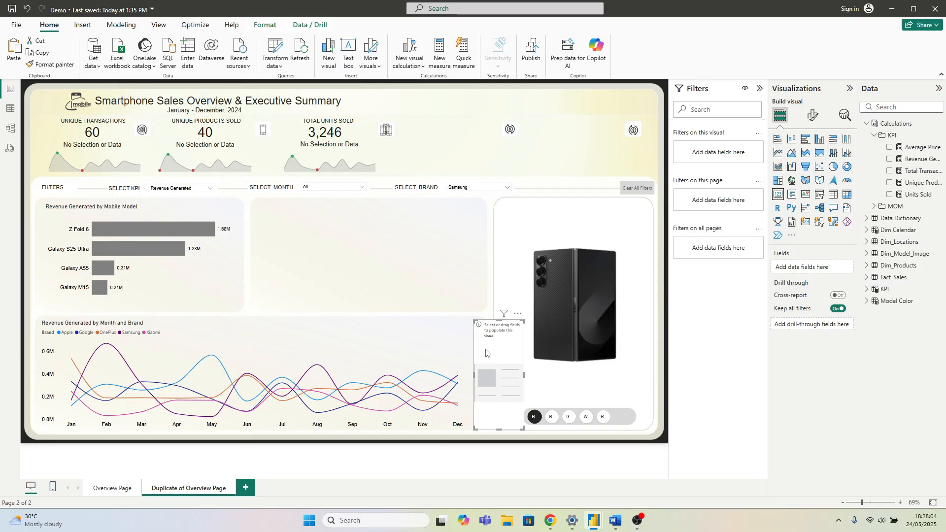
Step: Place a new card in the empty panel beside the bar chart, widen it, and show Mobile Model from Dim_Products in it
drag(506, 360, 364, 255)
drag(379, 318, 442, 270)
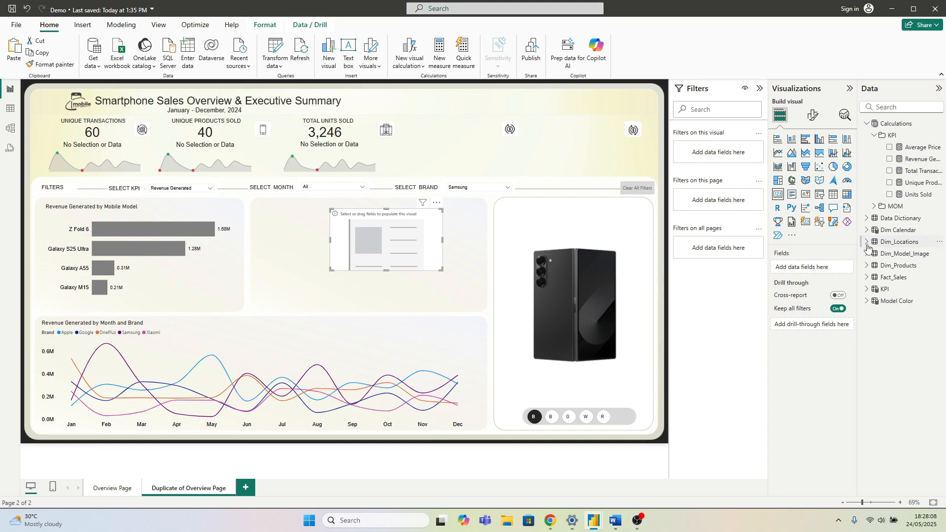
click(867, 266)
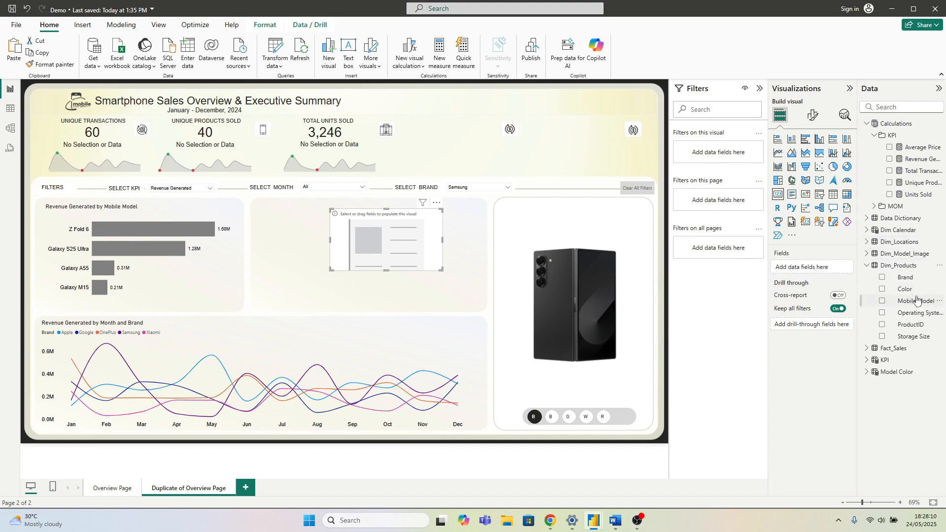
drag(916, 302, 812, 268)
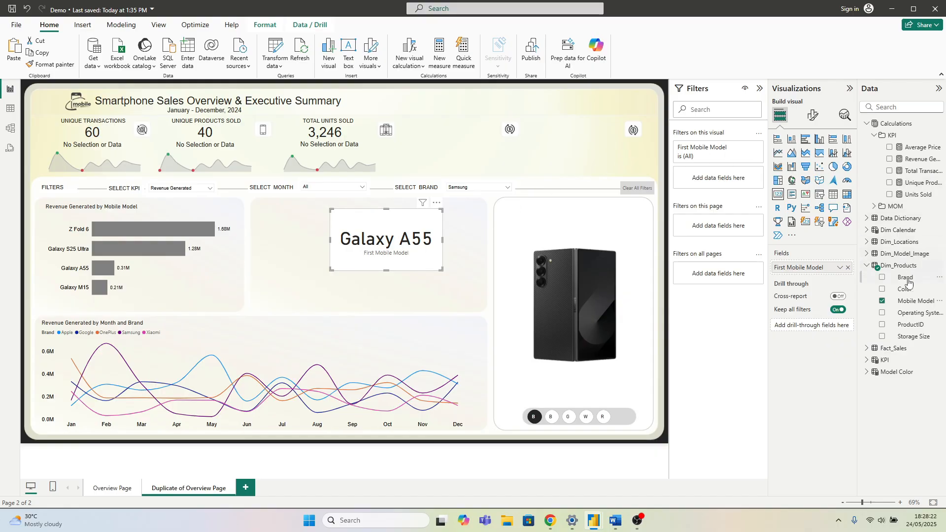
Step: Filter the new card to the top 1 Mobile Model by Revenue Generated with a Top N visual-level filter
drag(920, 305, 729, 179)
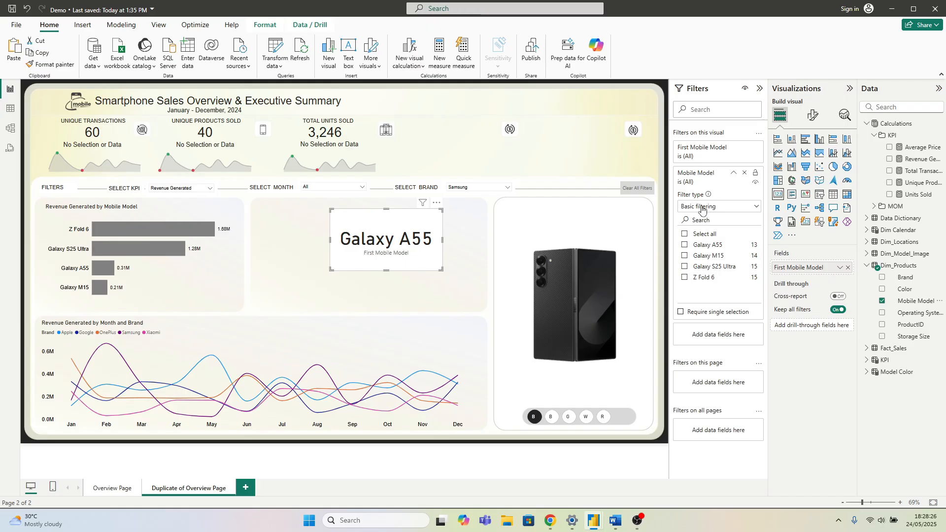
click(705, 207)
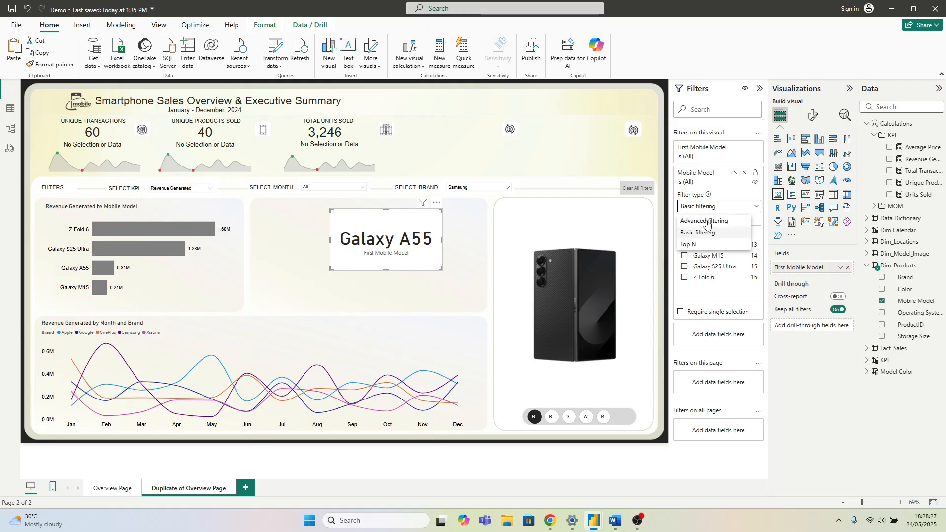
click(699, 245)
click(733, 234)
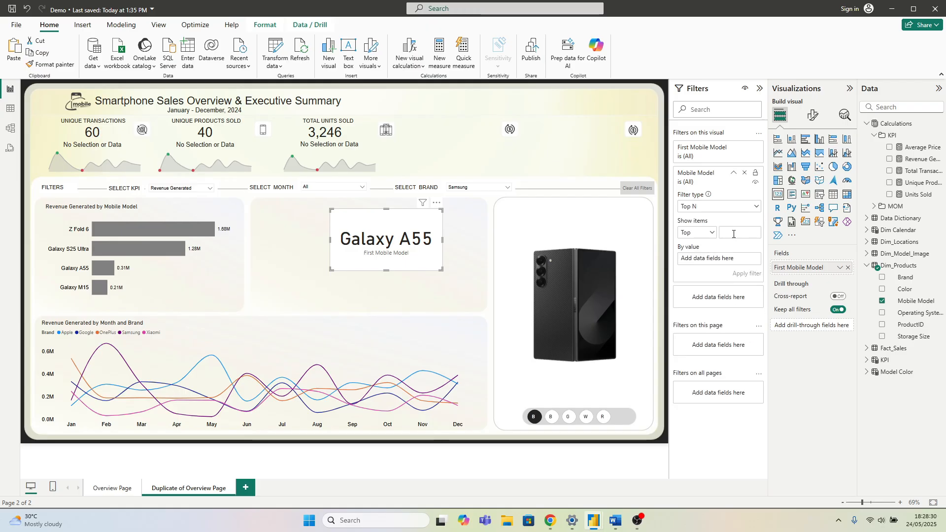
text(1)
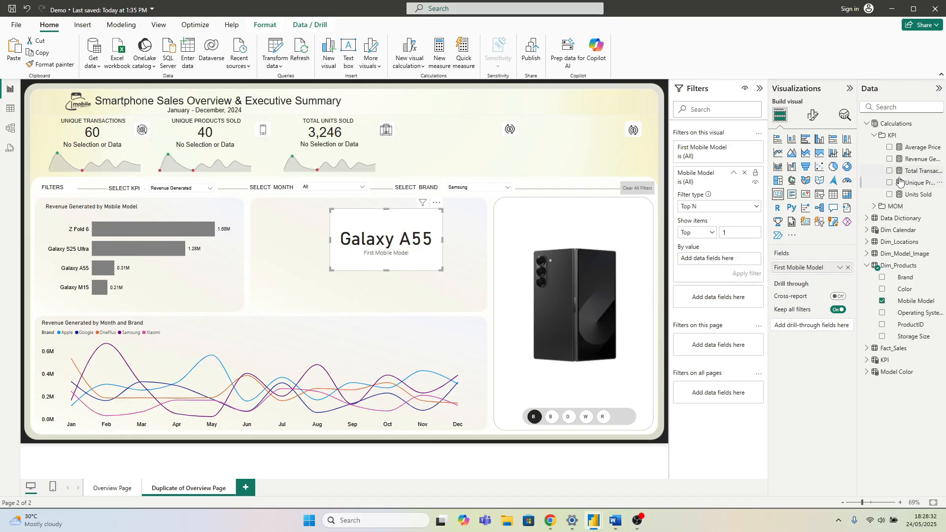
click(874, 136)
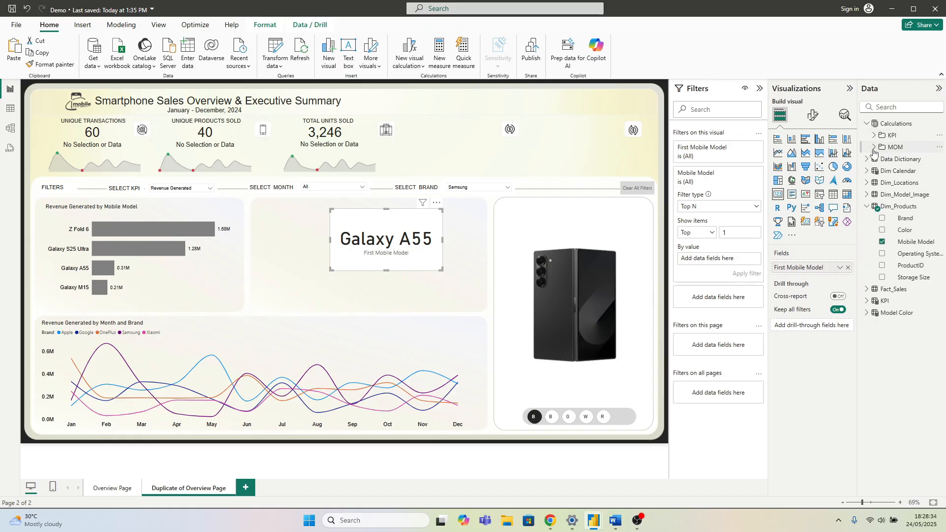
click(874, 136)
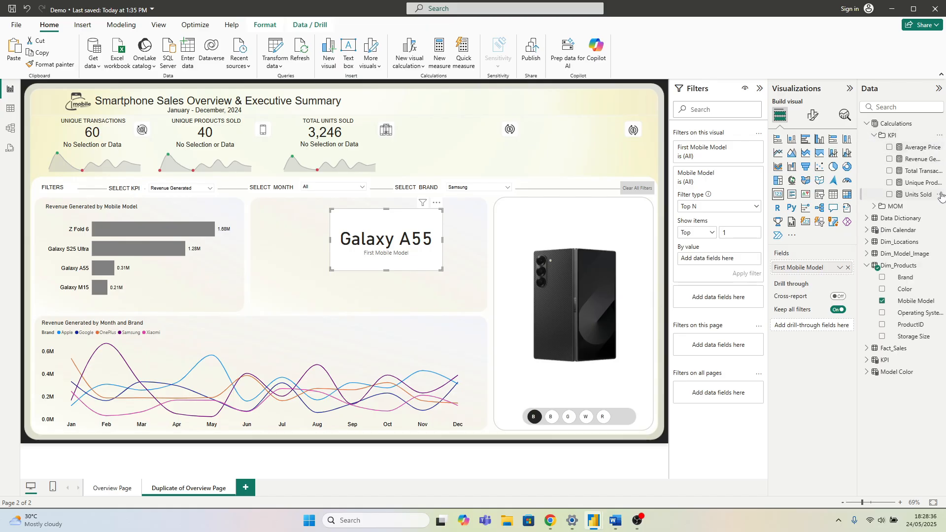
drag(915, 159, 715, 260)
click(747, 273)
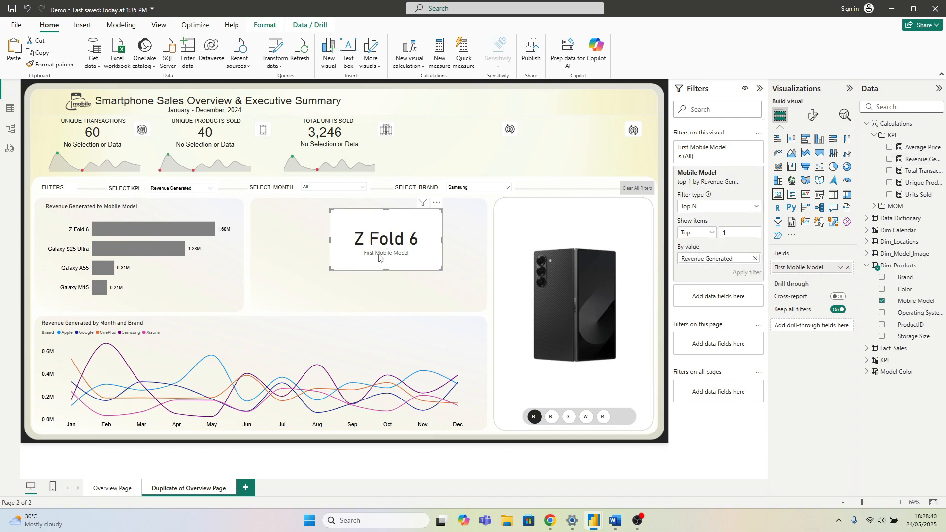
Step: Shrink the card around the model name and turn off its category label
mouse_move(442, 270)
mouse_down()
mouse_move(419, 250)
mouse_move(431, 269)
mouse_up()
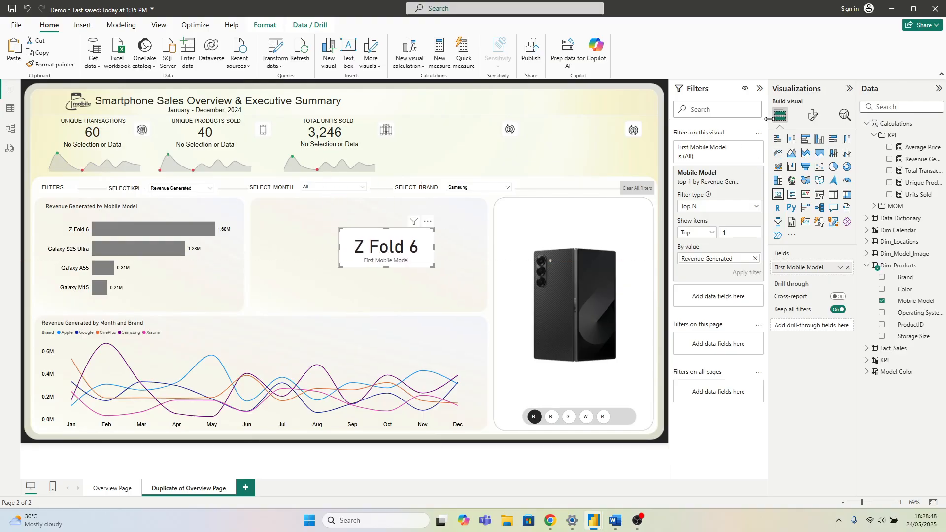
click(759, 92)
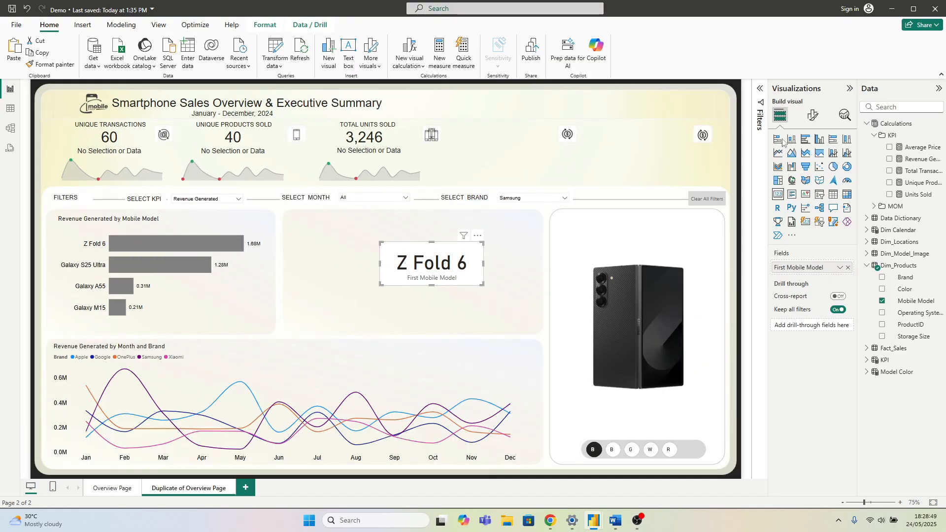
click(813, 115)
click(844, 204)
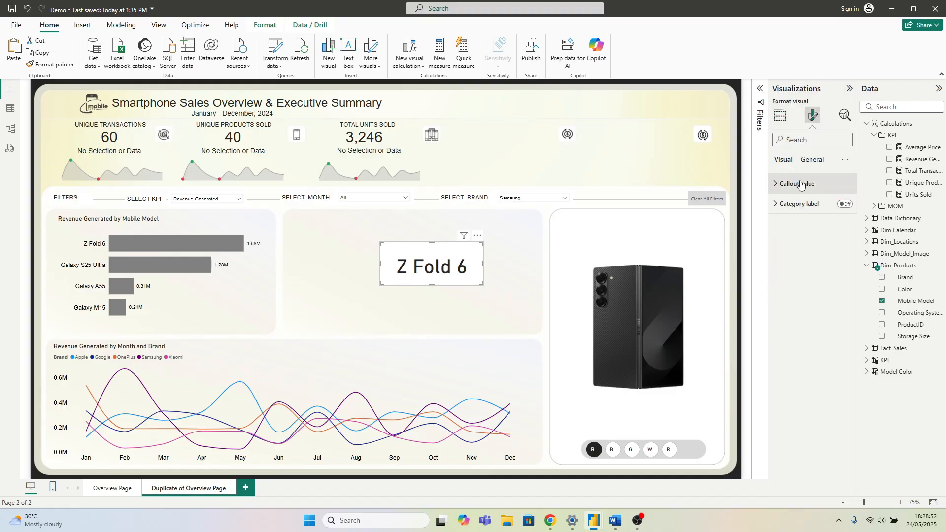
Step: Set the card's callout value font to Arial 18, then shrink the card further and place it above the phone image
click(797, 184)
click(808, 217)
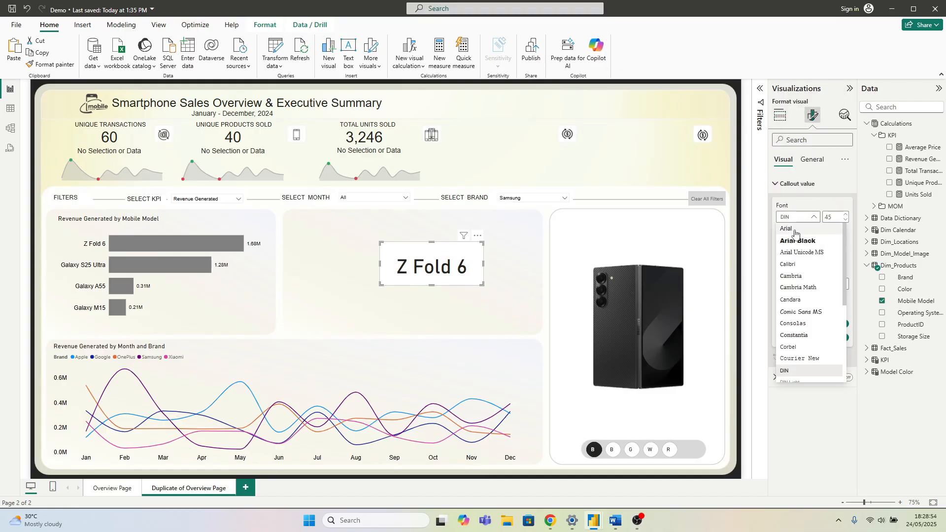
click(793, 230)
double_click(835, 218)
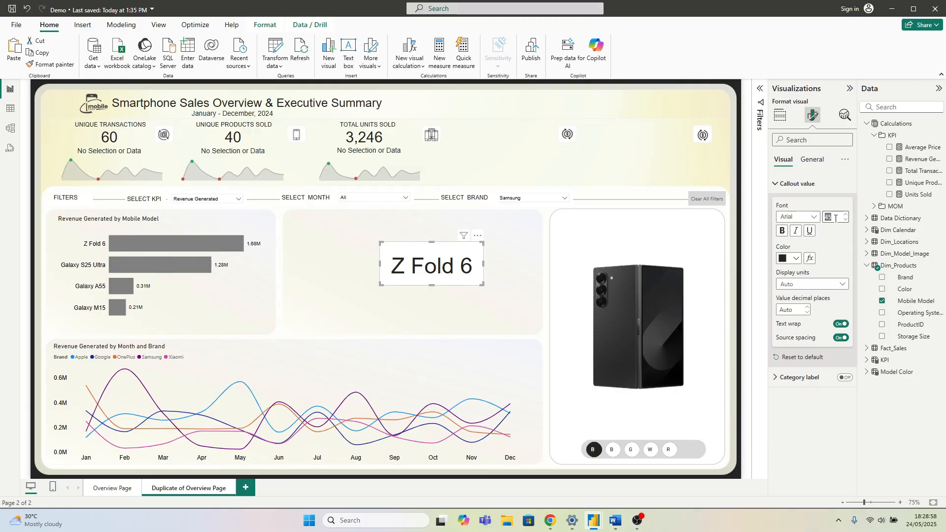
text(18)
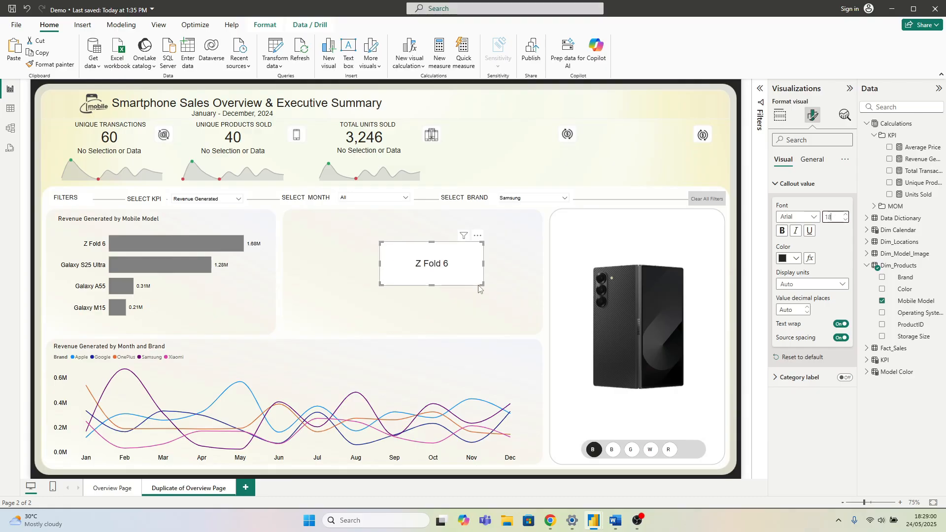
drag(481, 286, 619, 210)
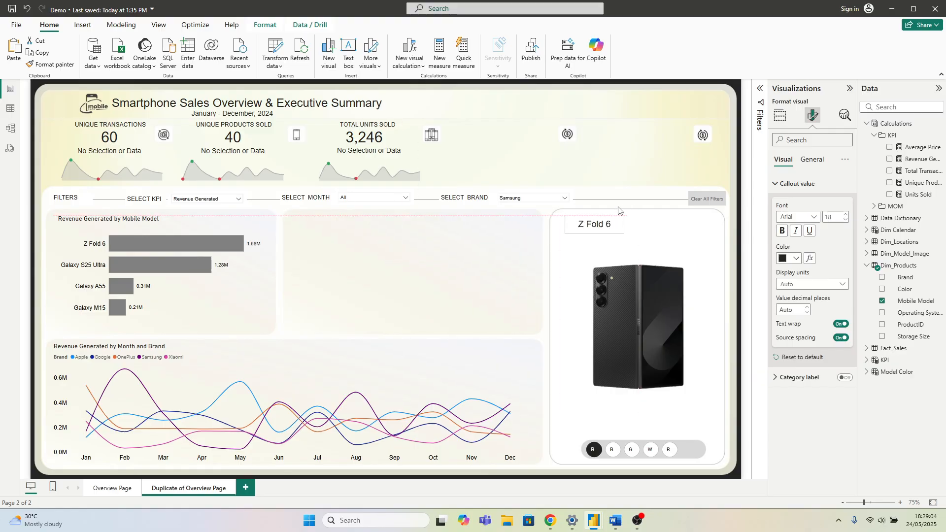
click(440, 259)
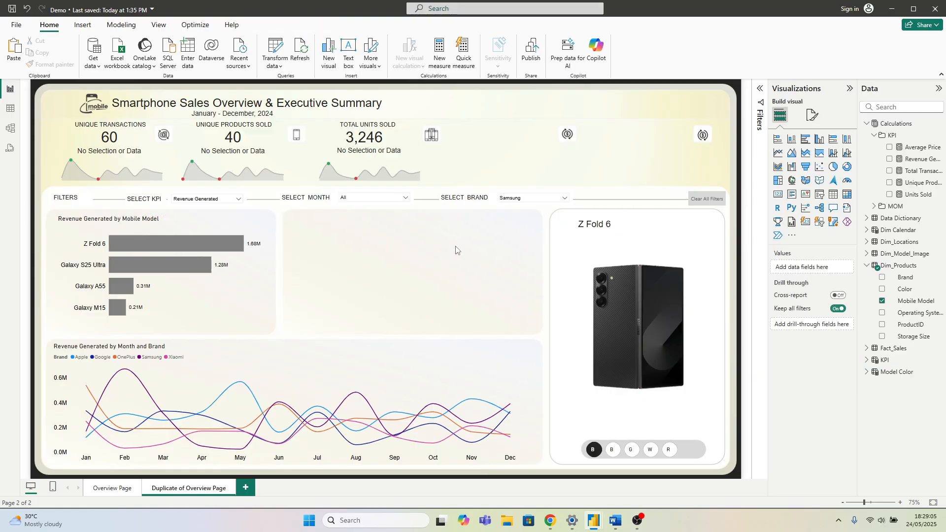
Step: Place a copy of the top-model card in the empty panel and replace its Mobile Model field with Revenue Generated
click(579, 232)
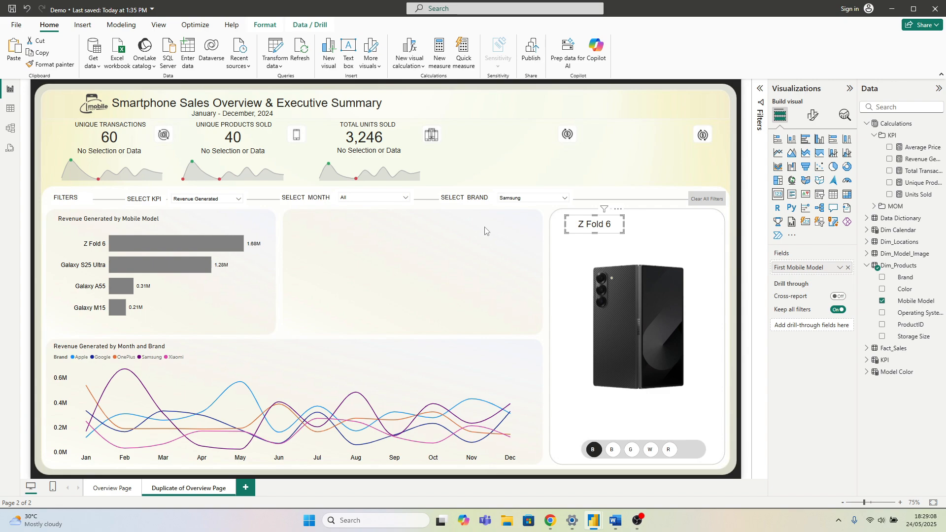
drag(591, 231, 424, 265)
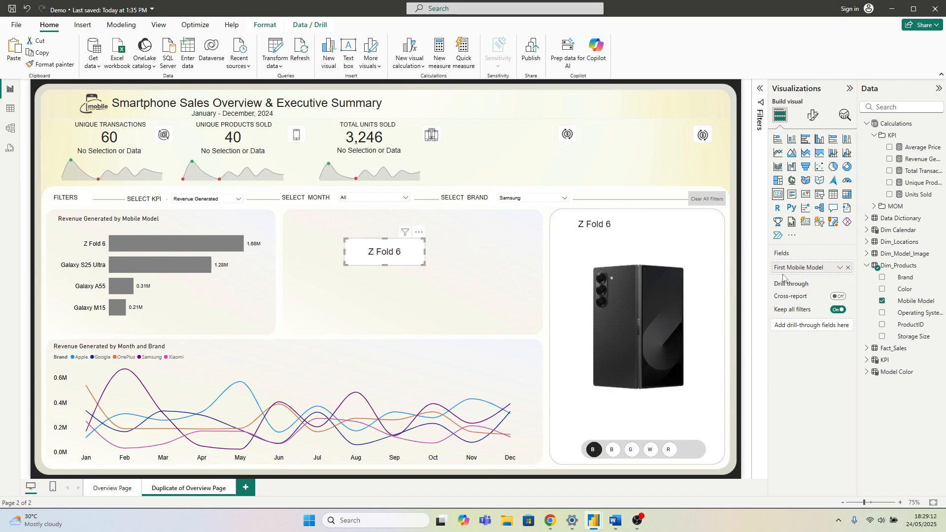
click(847, 267)
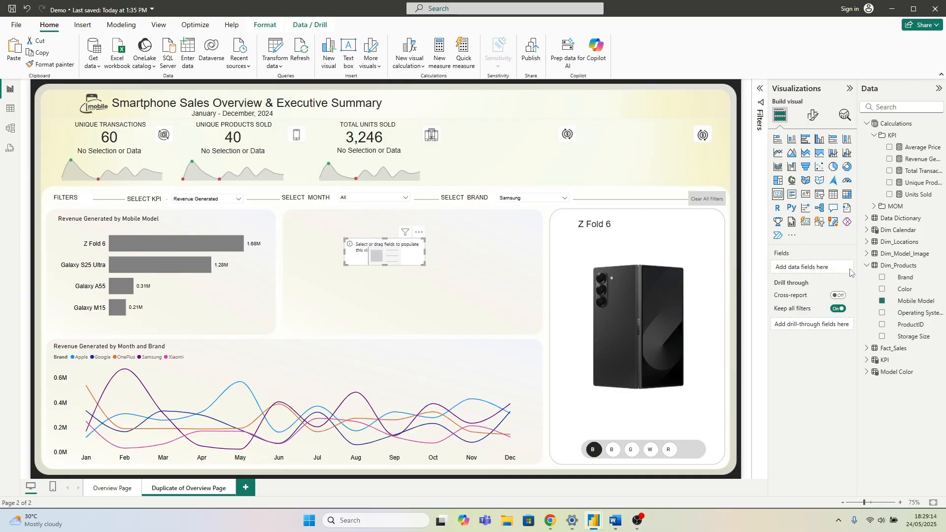
drag(917, 159, 803, 267)
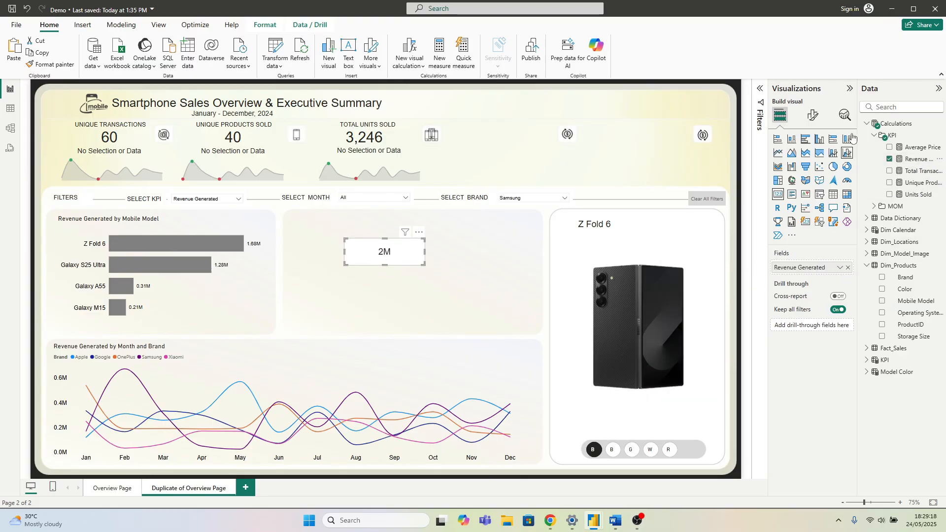
Step: Set the revenue card's callout value to display units None with 0 decimal places, and format the Revenue Generated measure as dollar currency
click(813, 115)
click(797, 183)
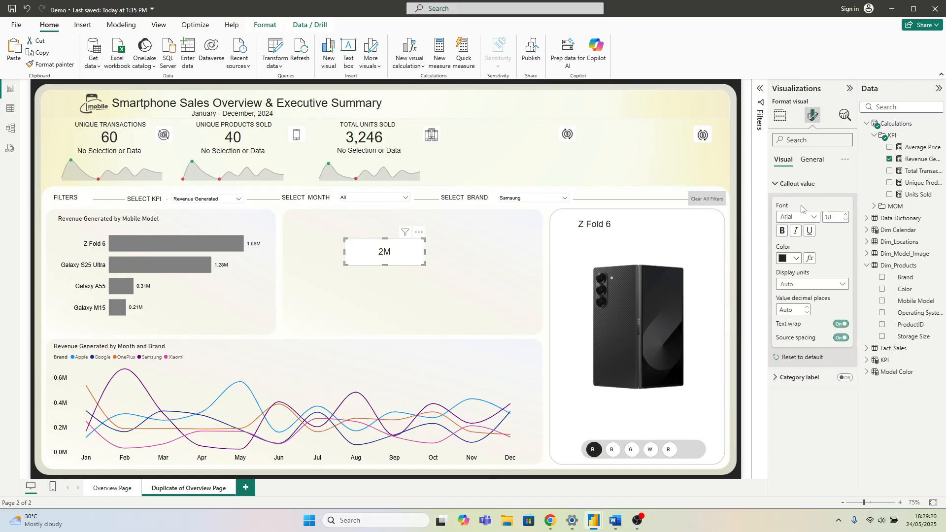
click(804, 284)
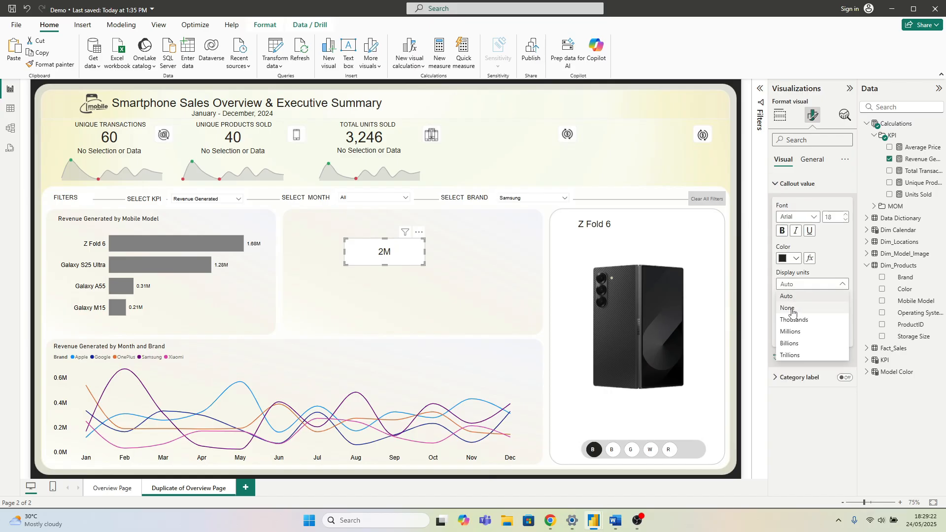
click(794, 308)
click(808, 309)
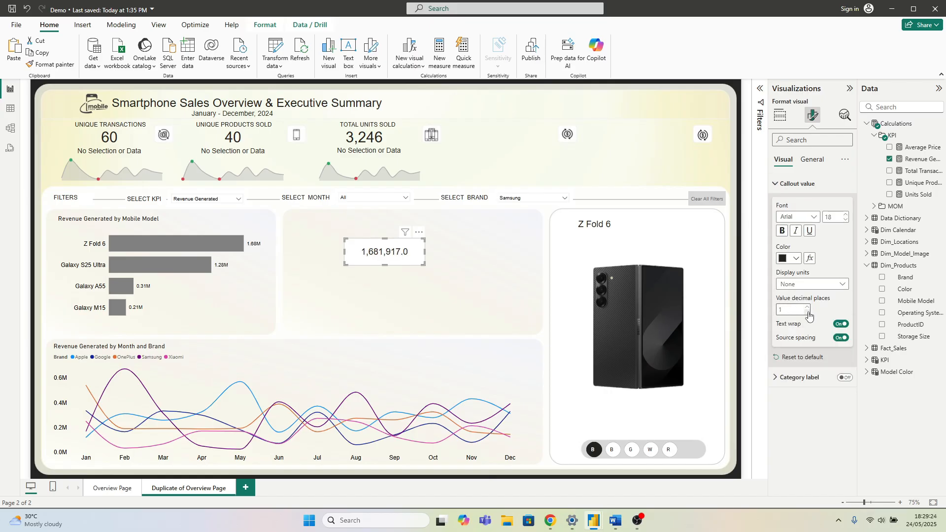
click(788, 309)
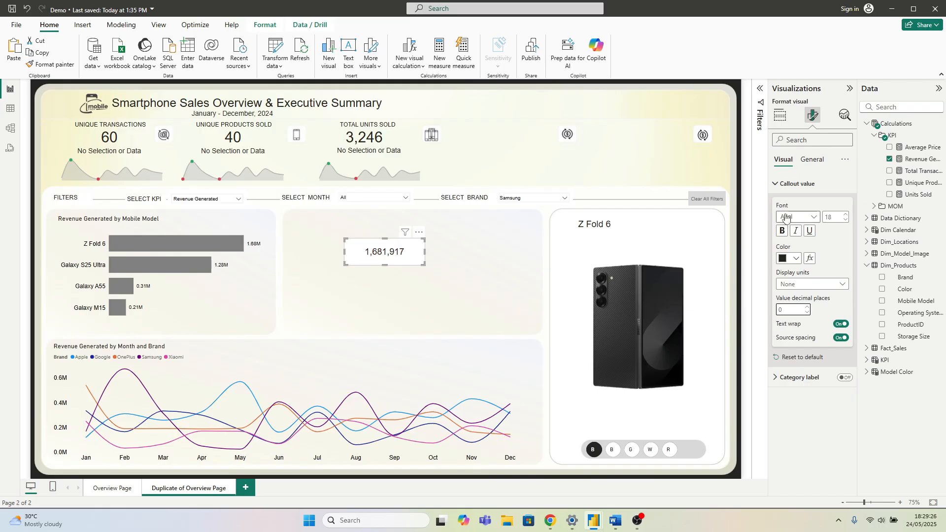
click(785, 185)
click(915, 160)
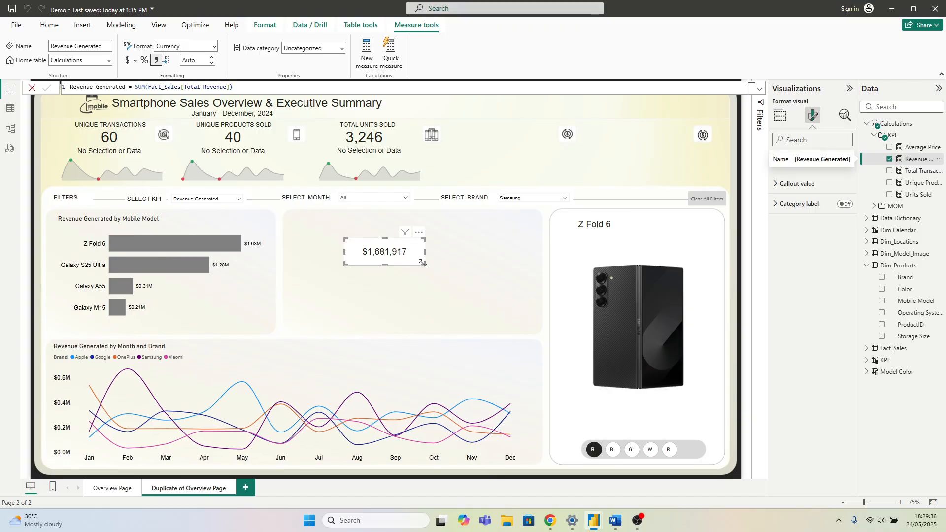
Step: Move the revenue card above the phone image beside the model name card and line the two cards up
drag(424, 264, 670, 232)
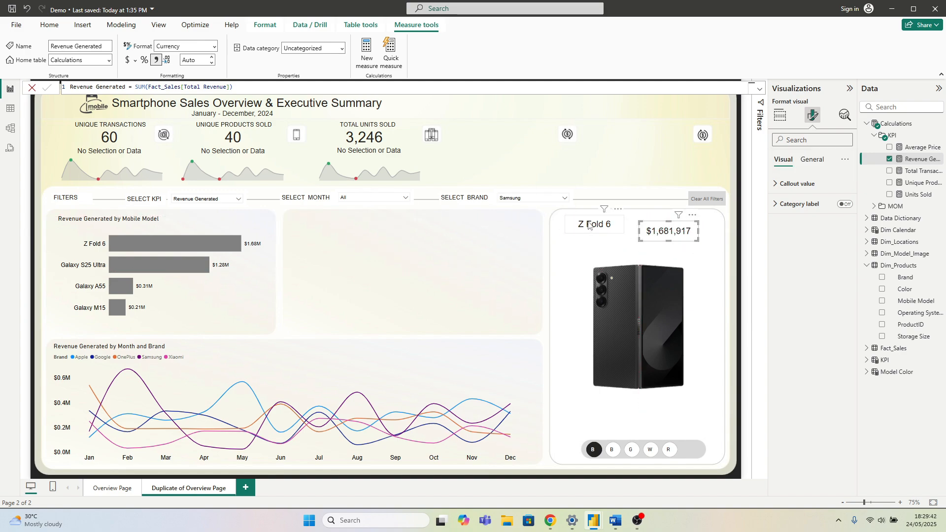
drag(588, 225, 589, 235)
click(465, 254)
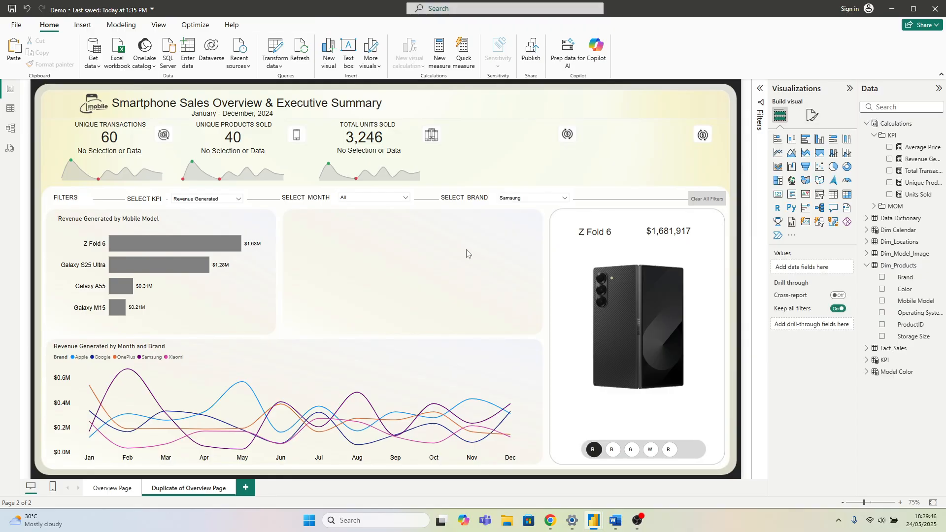
Step: Give the model name card the centred title "Top Model by Brand" and enlarge the card slightly to fit it
click(609, 233)
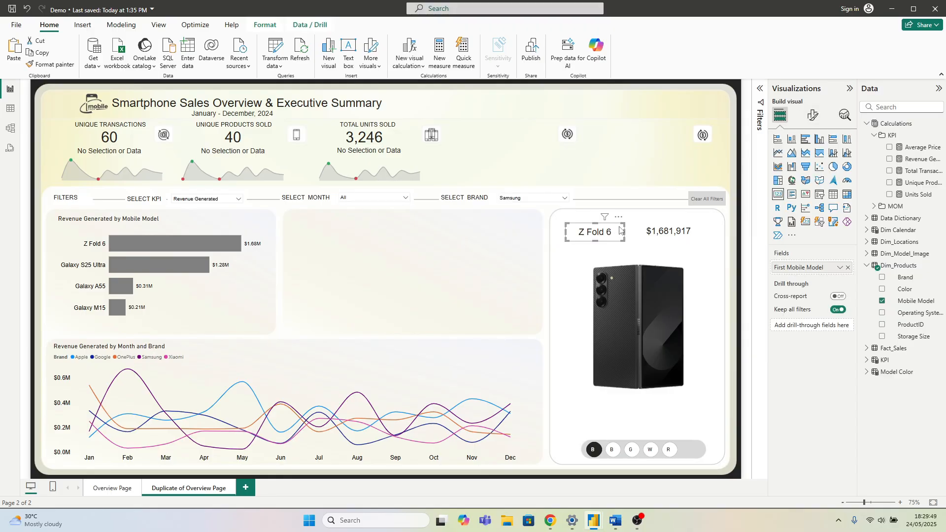
click(814, 118)
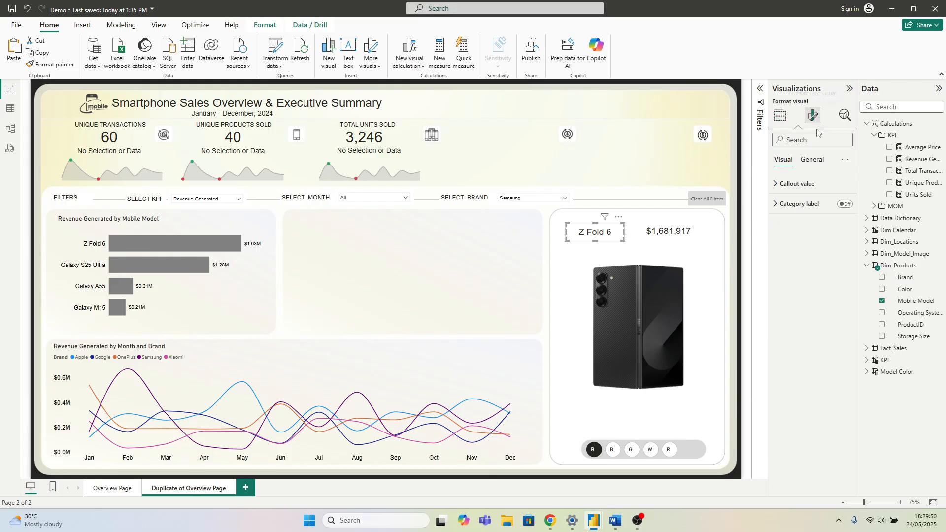
click(812, 159)
click(843, 204)
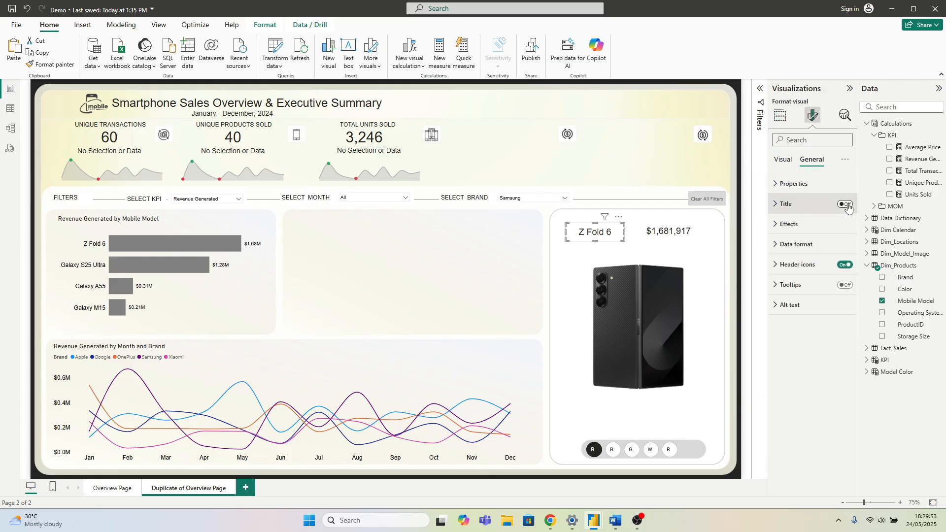
click(786, 205)
click(787, 253)
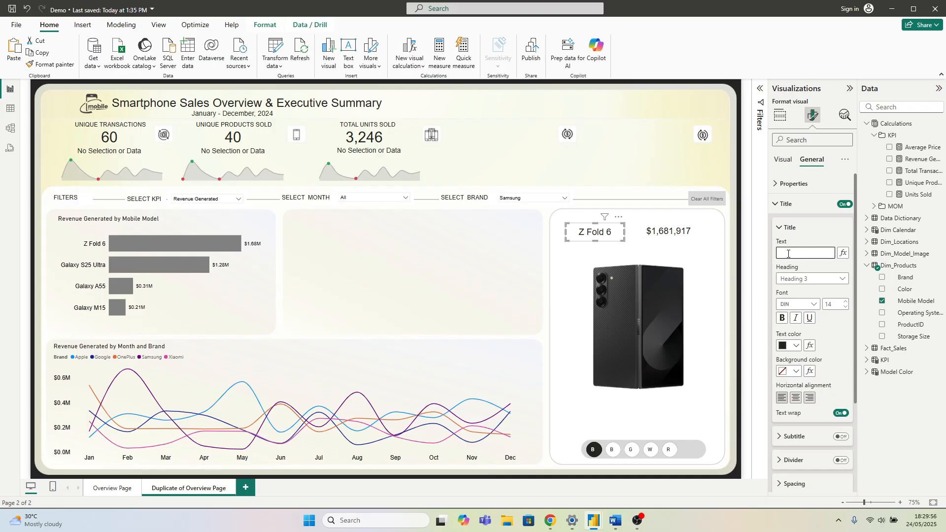
text(Model by)
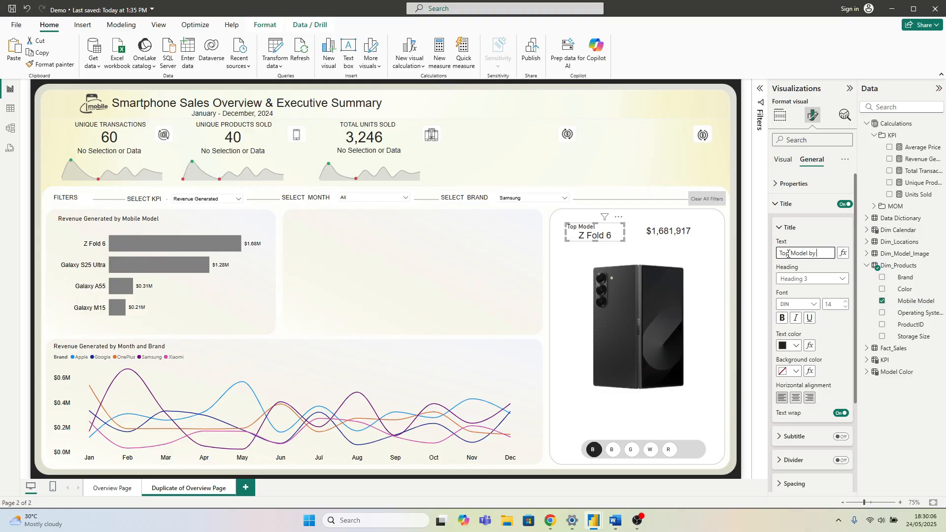
text(and)
drag(565, 242, 560, 245)
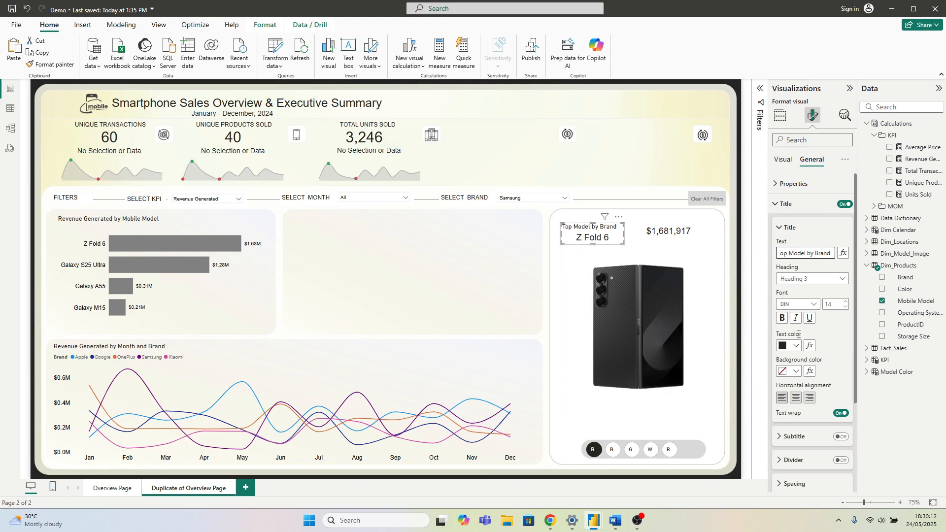
click(796, 396)
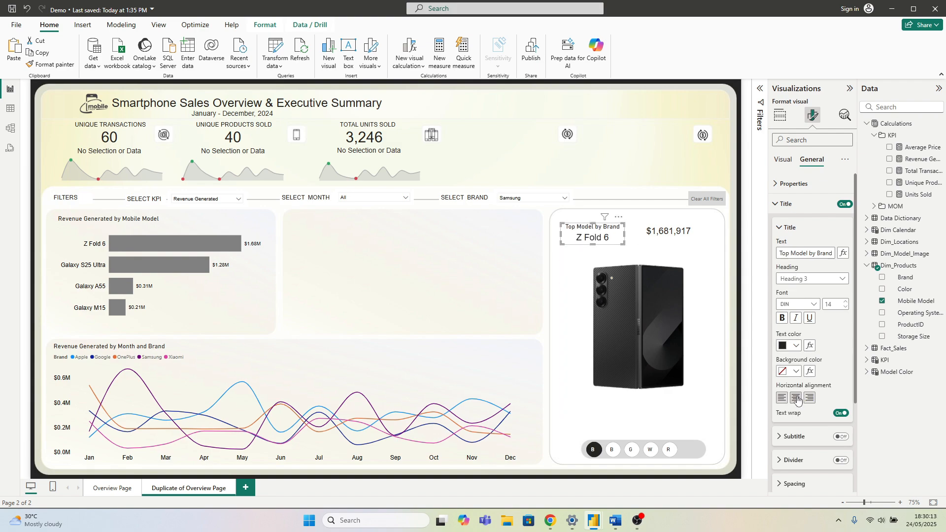
Step: Title the revenue card "Revenue Generated"
click(679, 240)
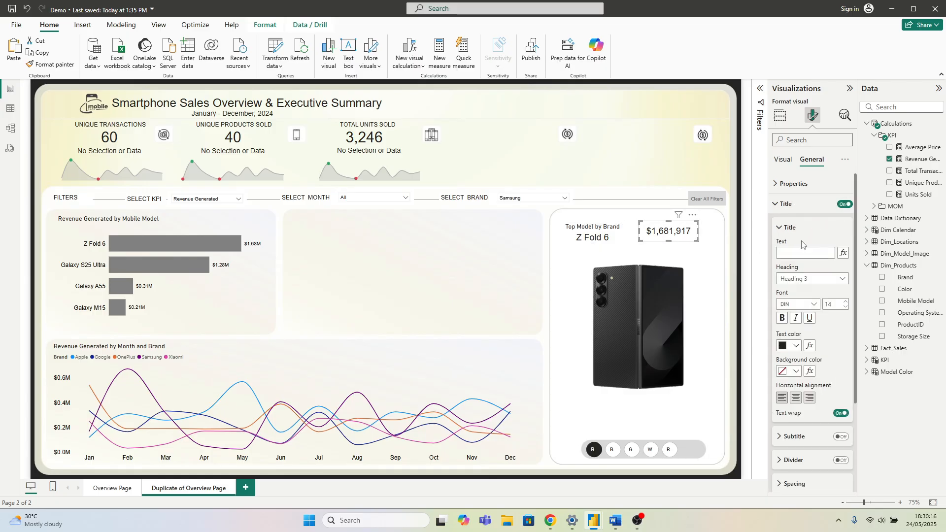
click(792, 253)
text(Revene)
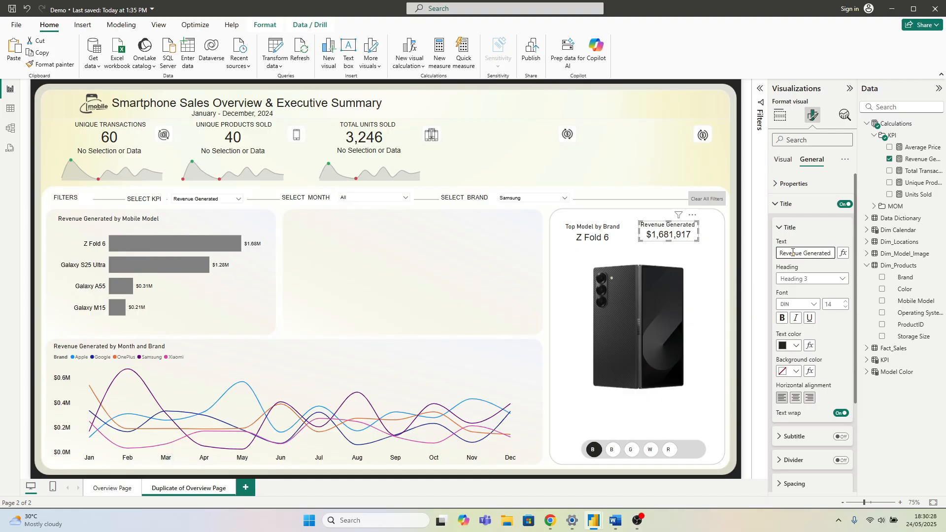
click(365, 281)
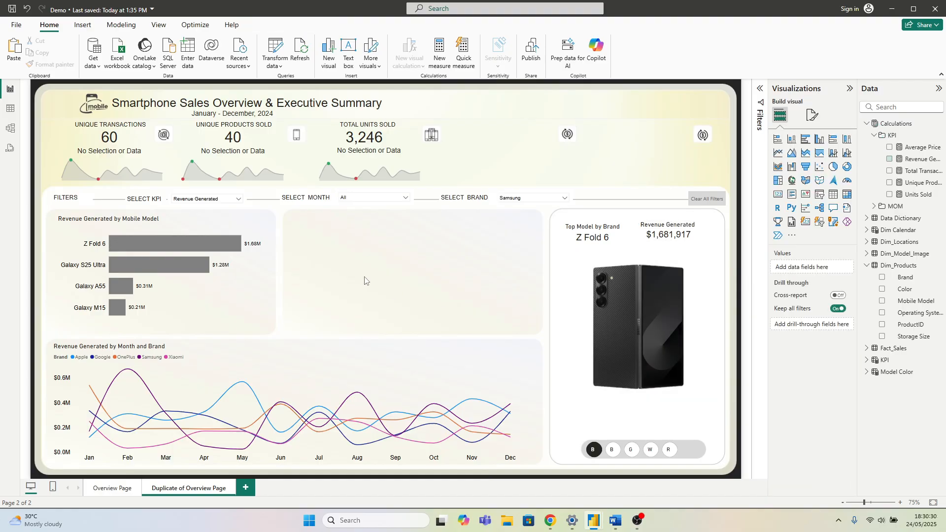
Step: Turn off the background of the phone image table so it does not cover the cards above it
click(715, 268)
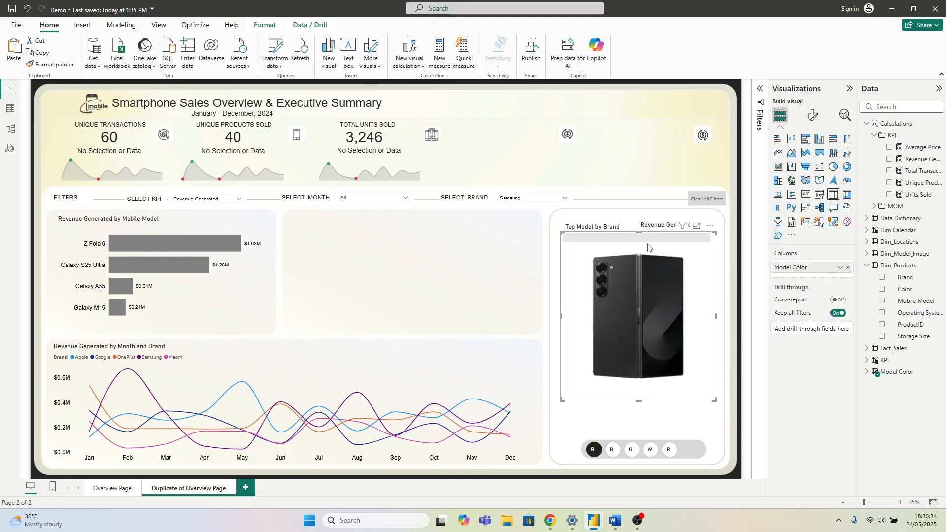
click(813, 117)
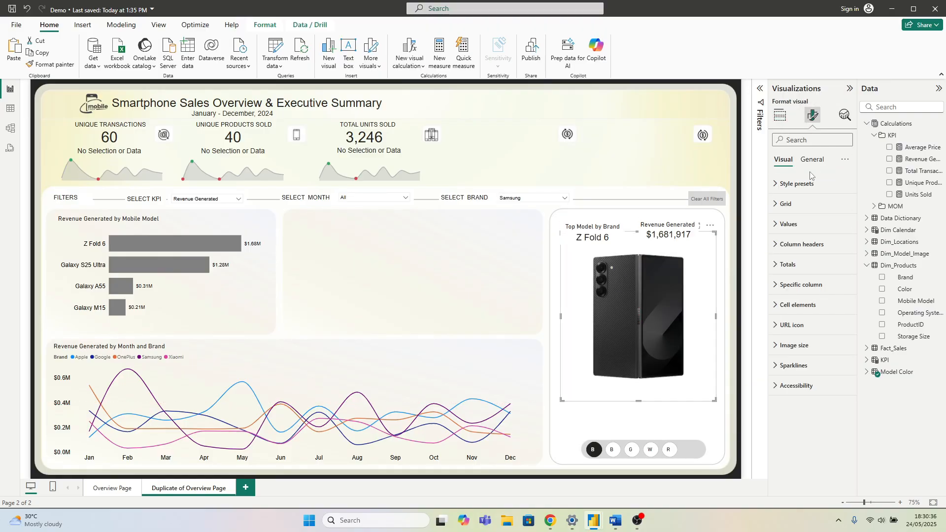
click(812, 159)
click(816, 224)
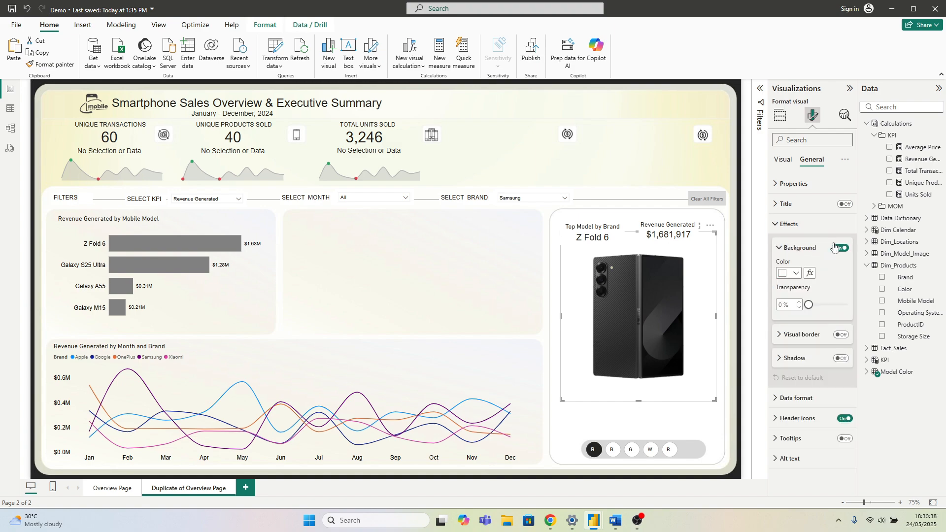
click(838, 248)
click(788, 224)
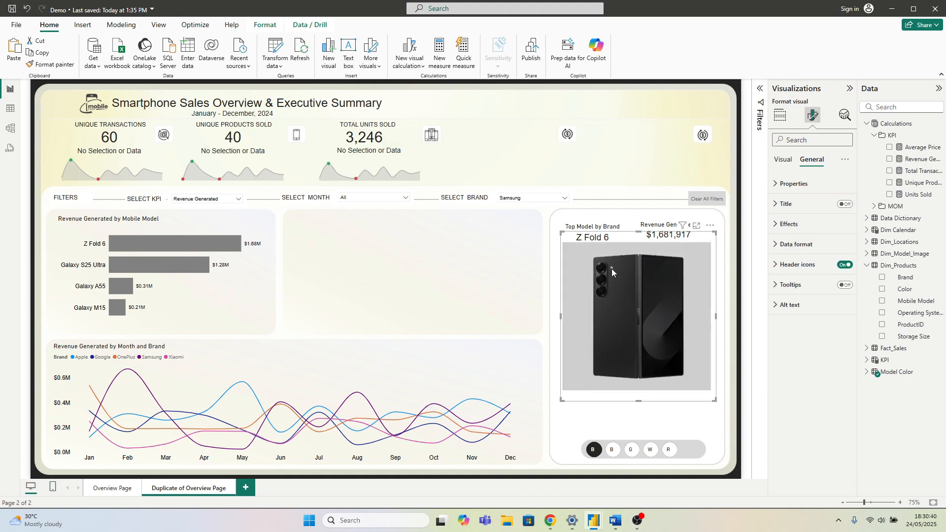
click(450, 264)
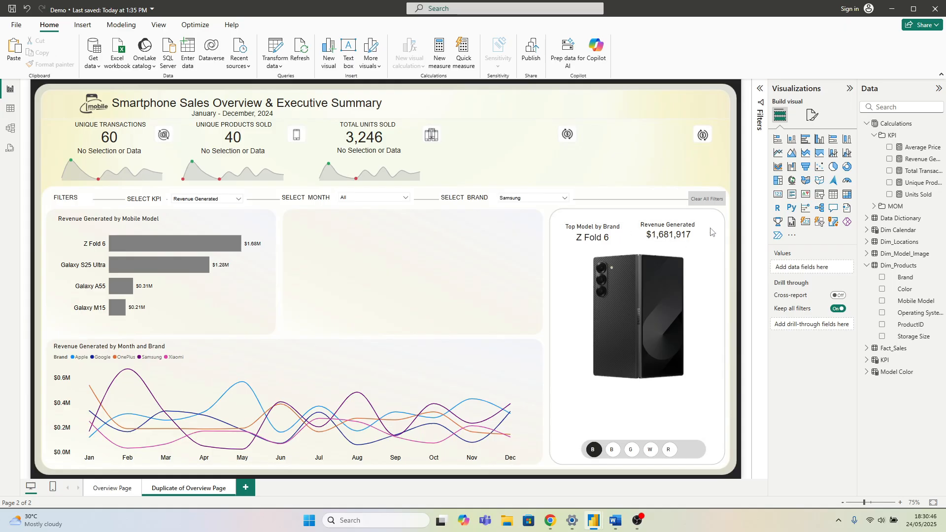
Step: Shorten the phone image table slightly from its lower edge
click(640, 401)
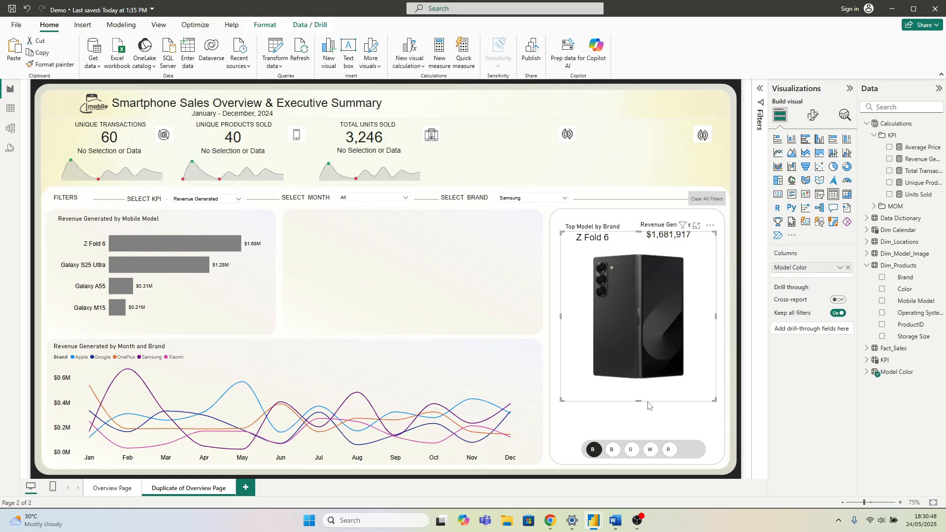
drag(638, 398, 638, 393)
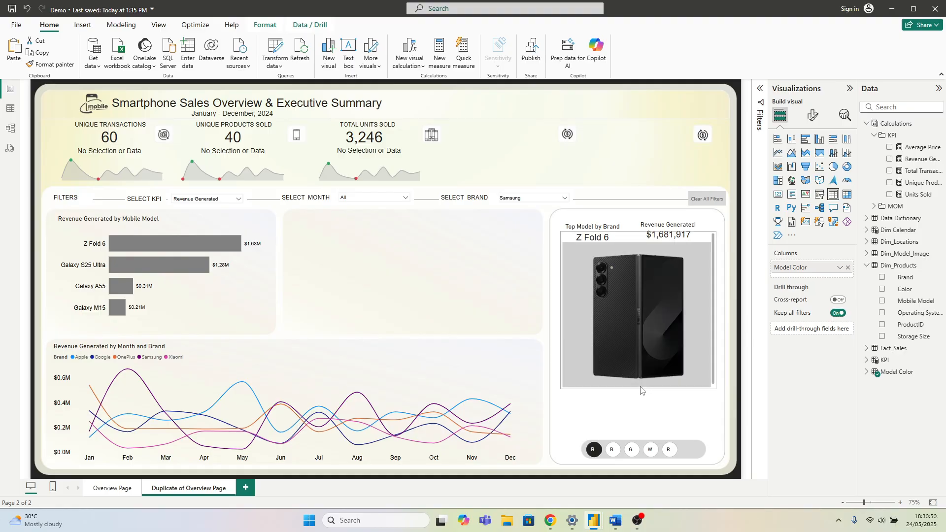
click(536, 385)
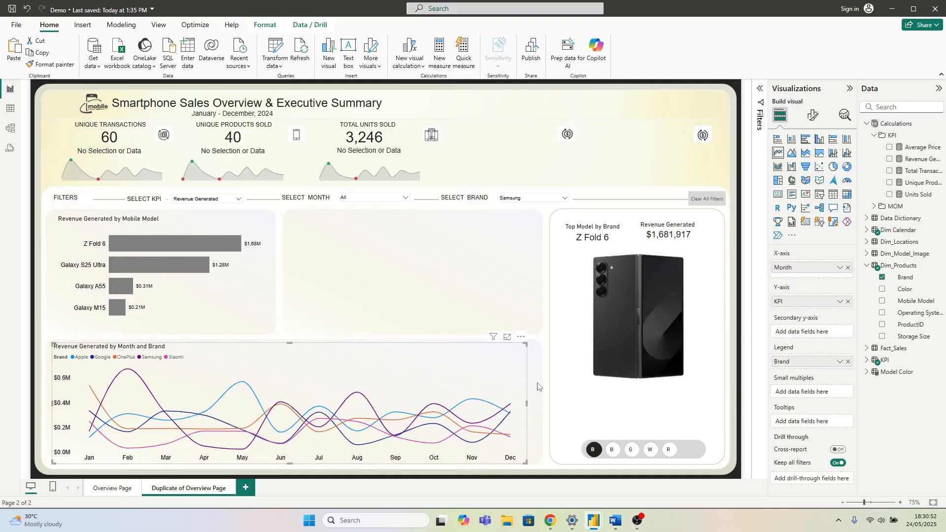
click(600, 424)
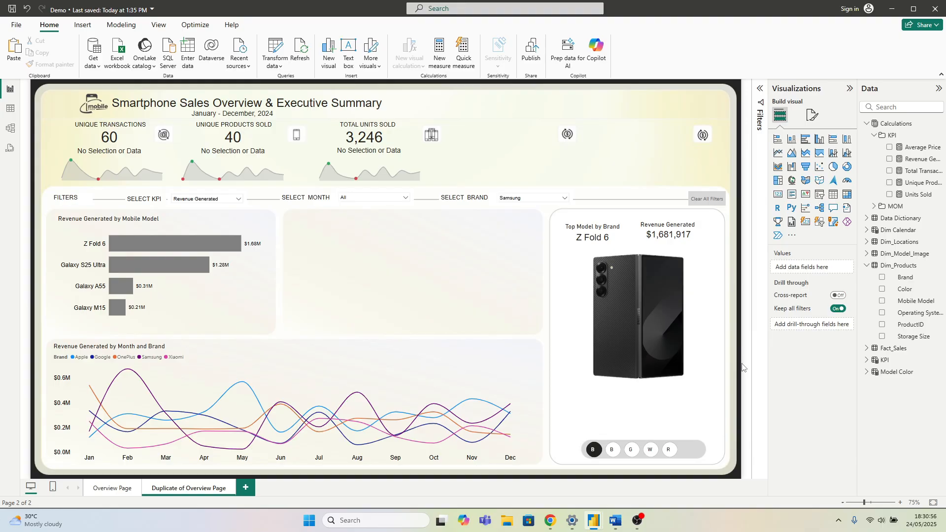
Step: Place a copy of the model name card beneath the phone image and replace its field with Network from Dim_Model_Image
click(592, 239)
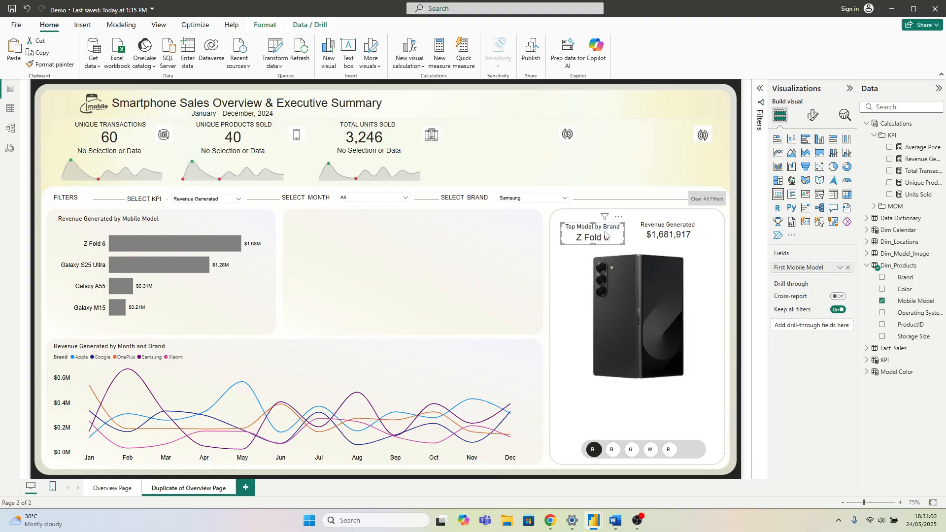
drag(600, 235, 600, 396)
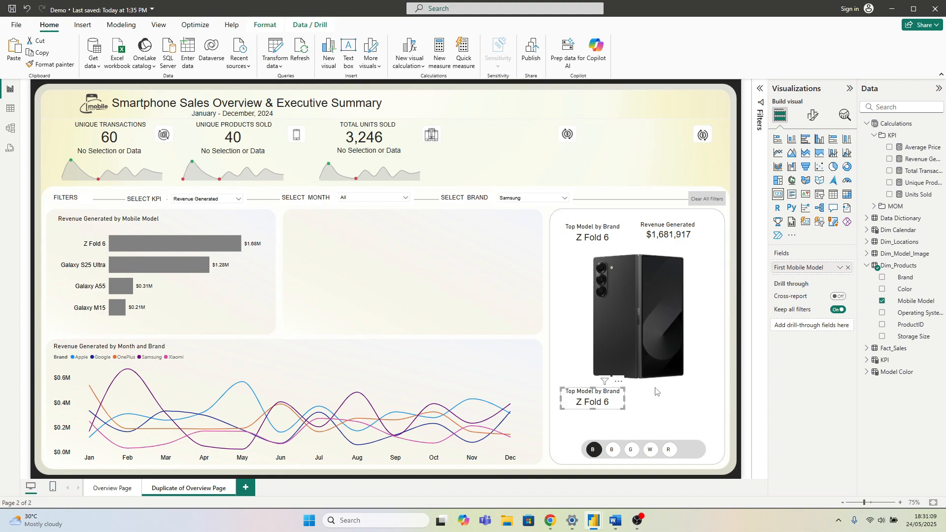
click(848, 267)
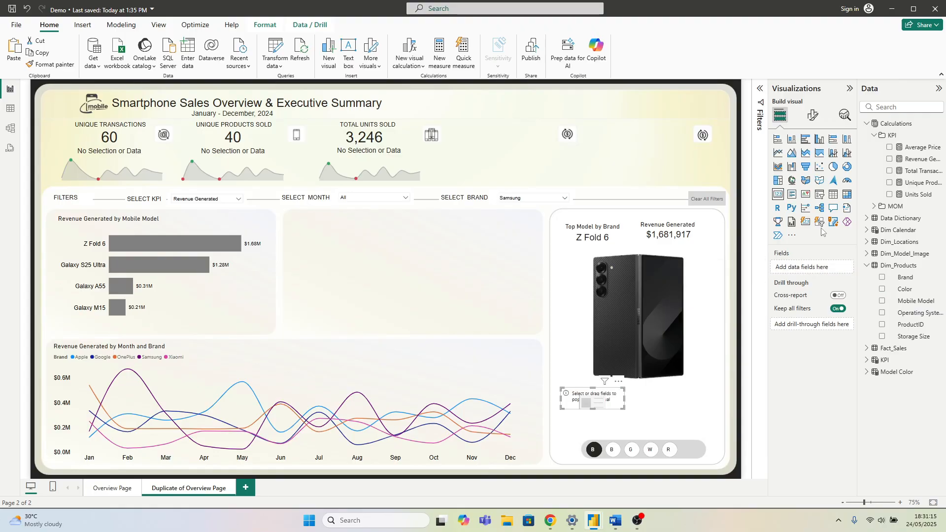
click(760, 91)
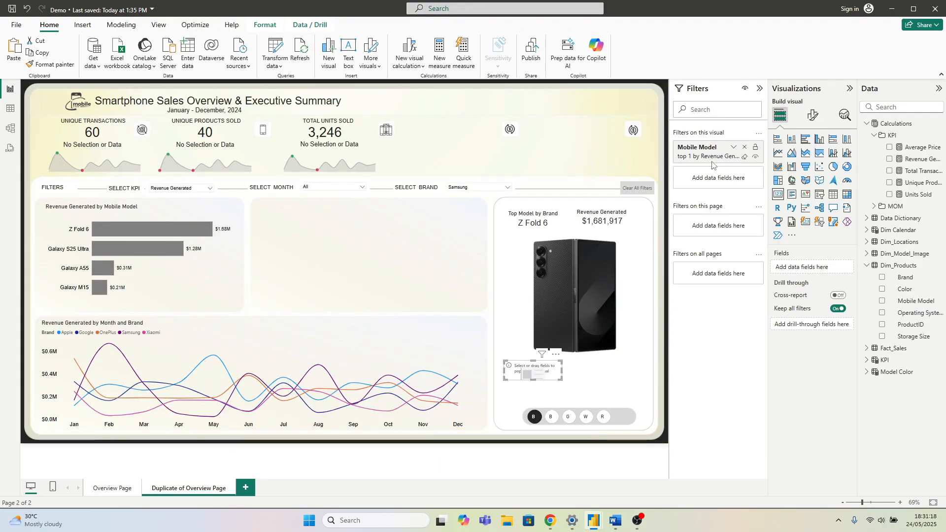
click(760, 88)
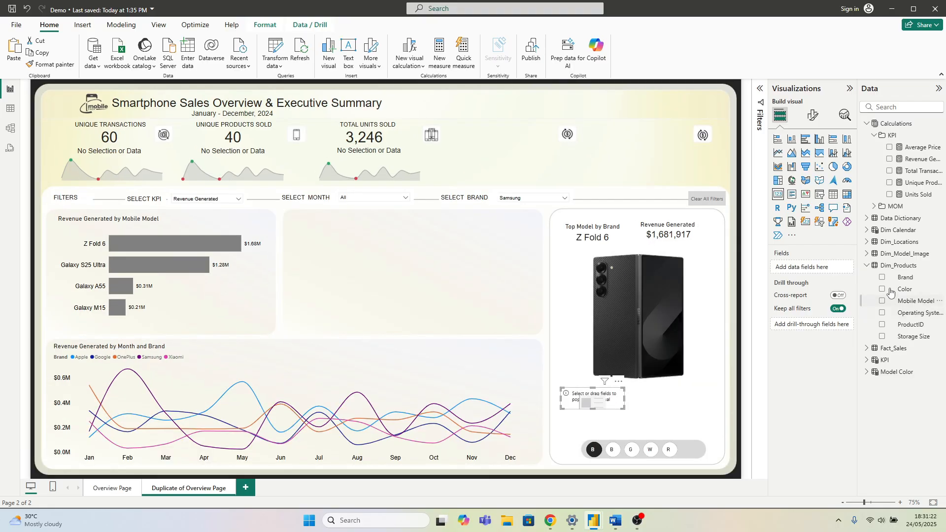
click(867, 267)
click(867, 253)
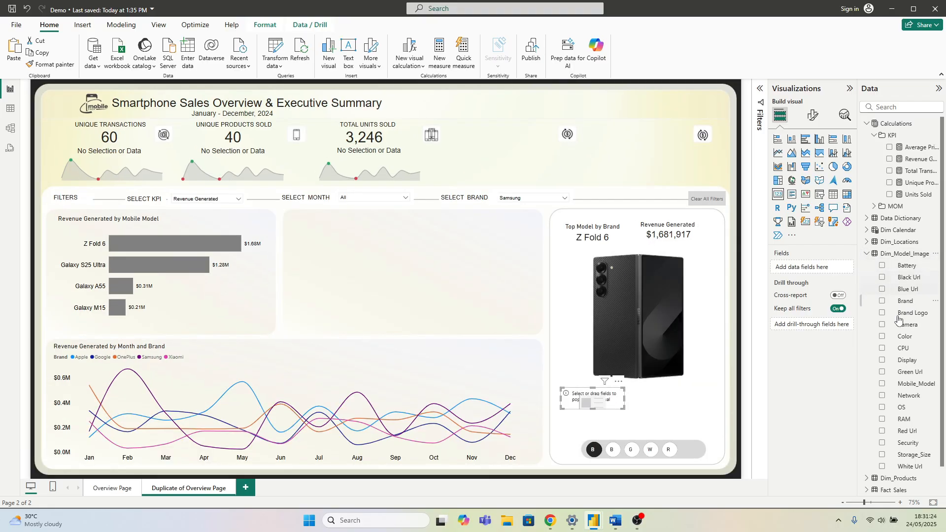
scroll(907, 383, down, 1)
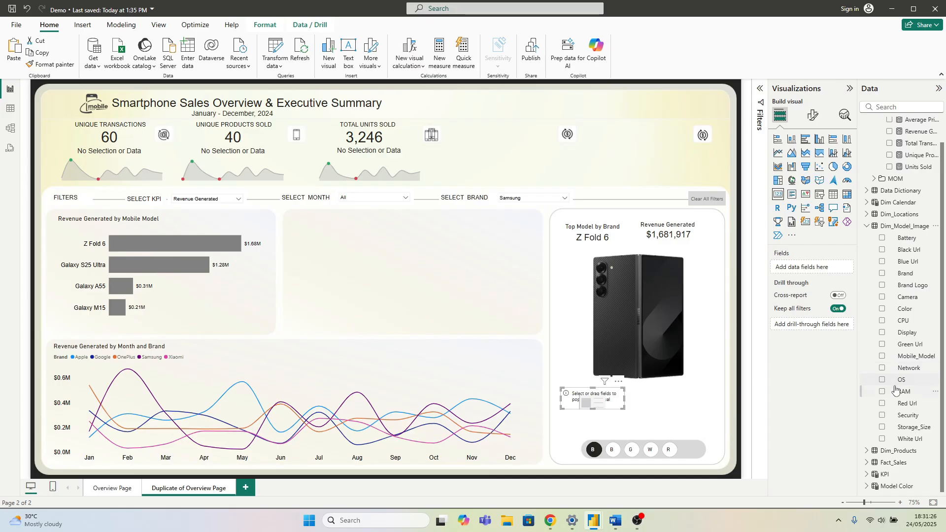
click(882, 369)
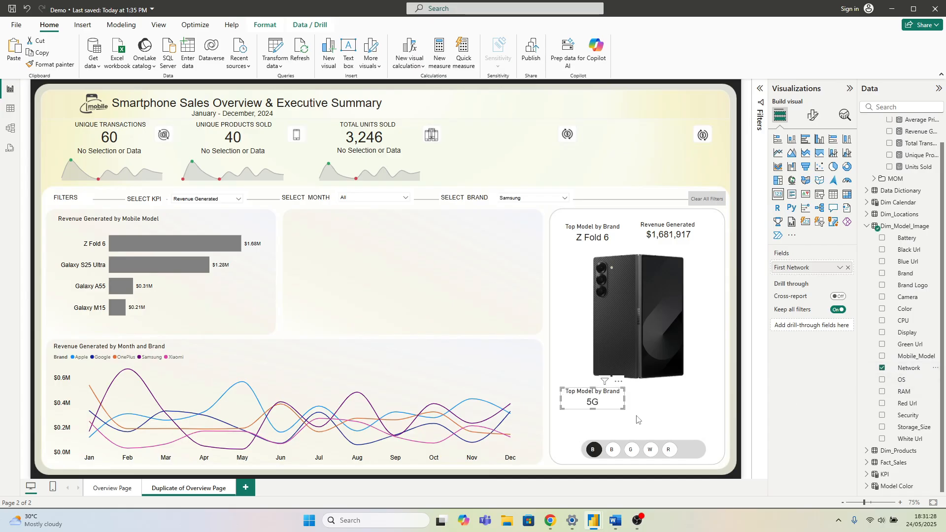
Step: Title the copied card beneath the phone image "Network" and narrow it to fit
click(813, 112)
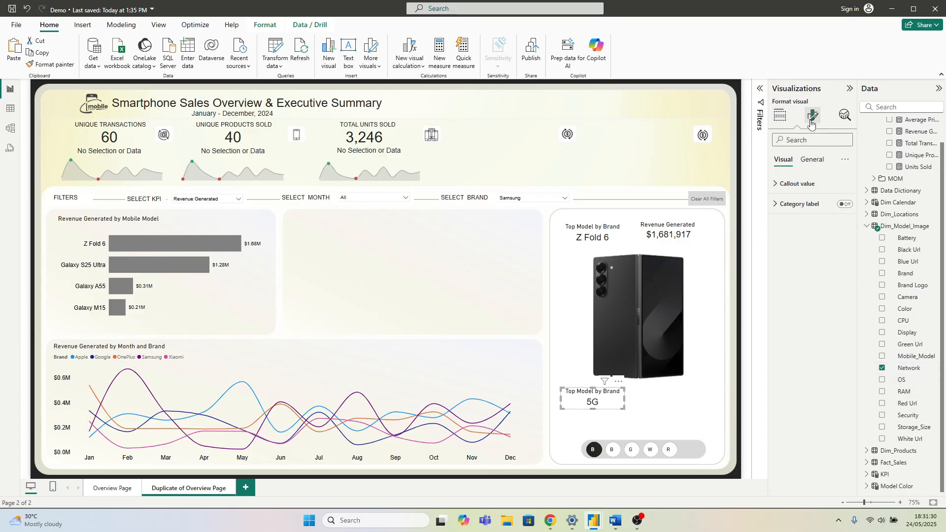
click(811, 159)
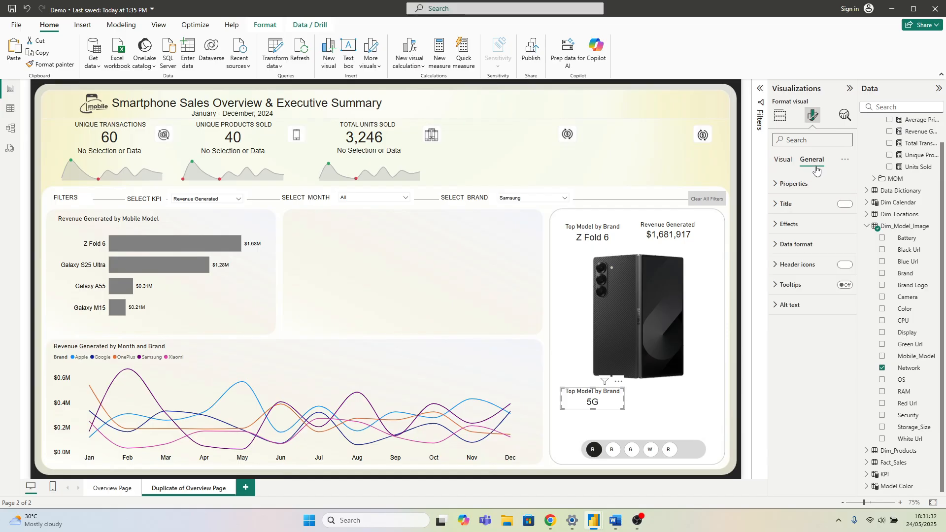
click(786, 203)
click(791, 256)
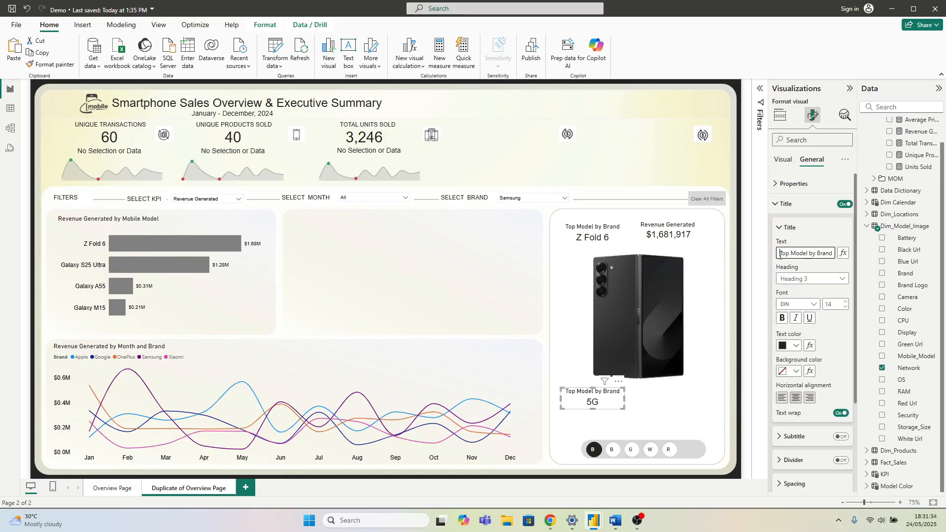
text(N)
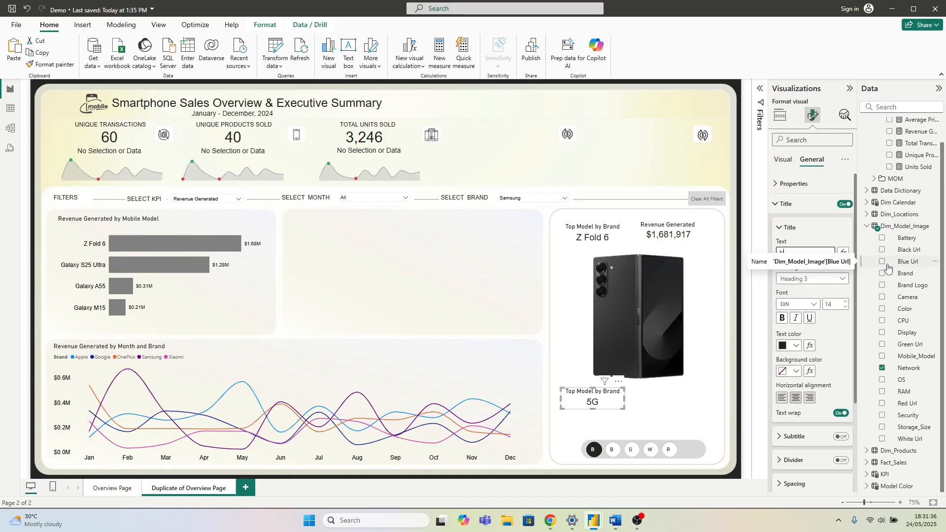
text(etwork)
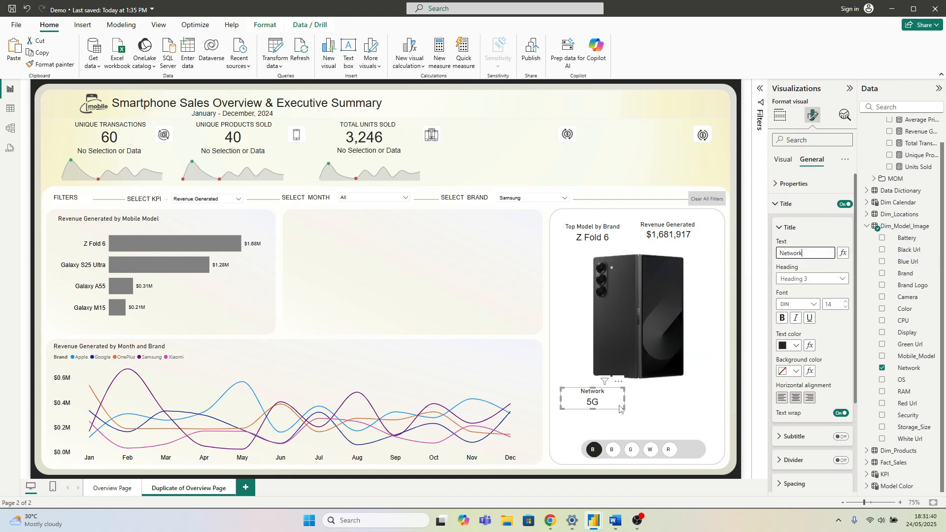
drag(619, 408, 586, 408)
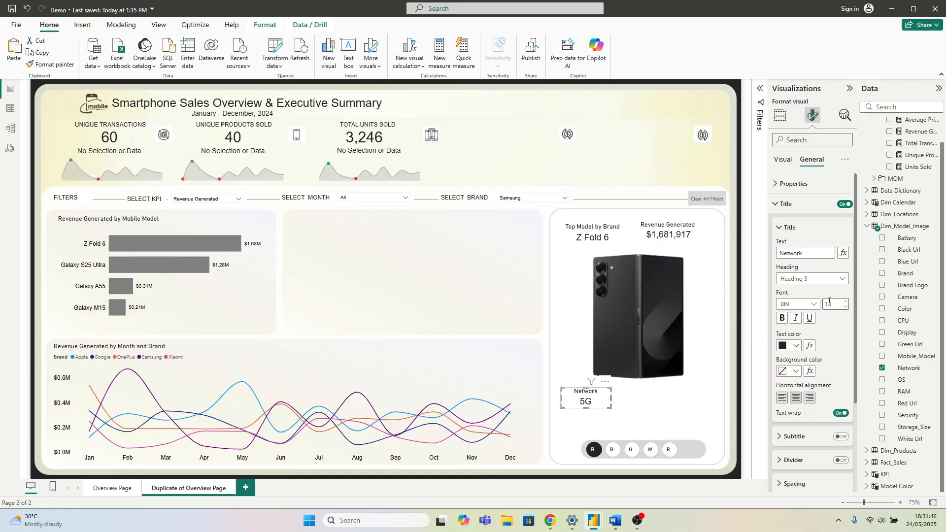
Step: Set the Network card's title to Arial 12 and its callout value to size 16, shrinking the card to fit
click(802, 305)
click(790, 314)
click(782, 167)
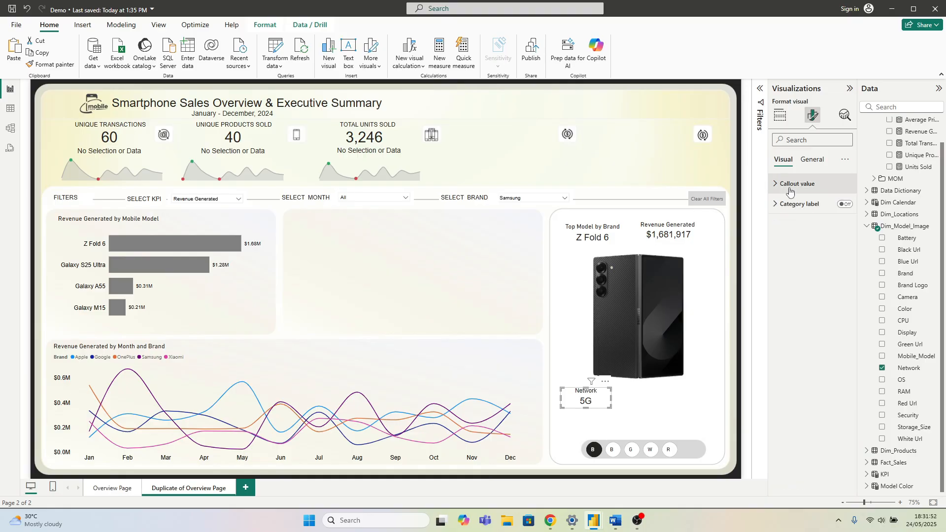
click(790, 183)
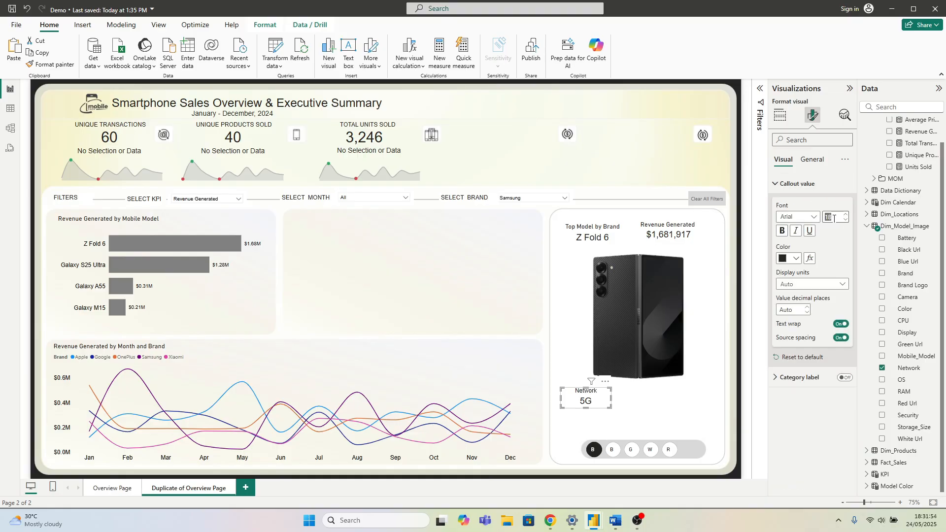
text(16)
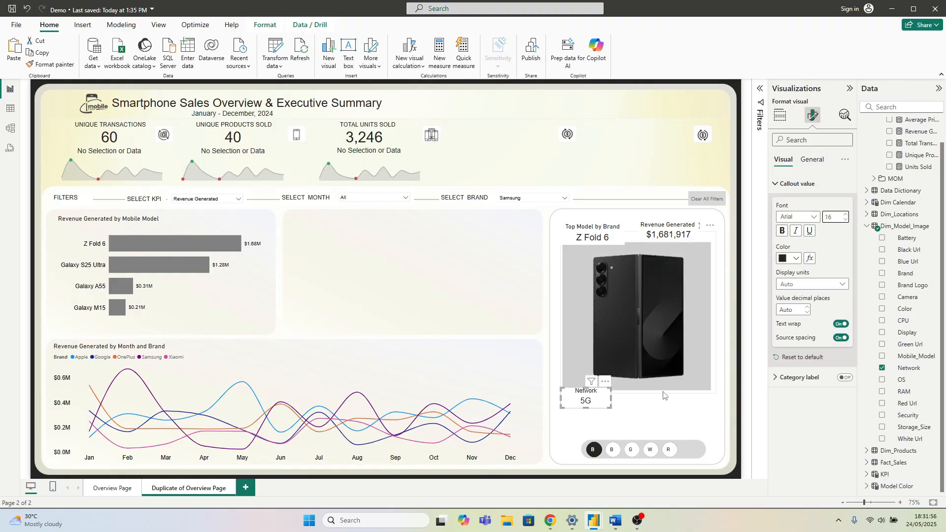
drag(610, 406, 595, 393)
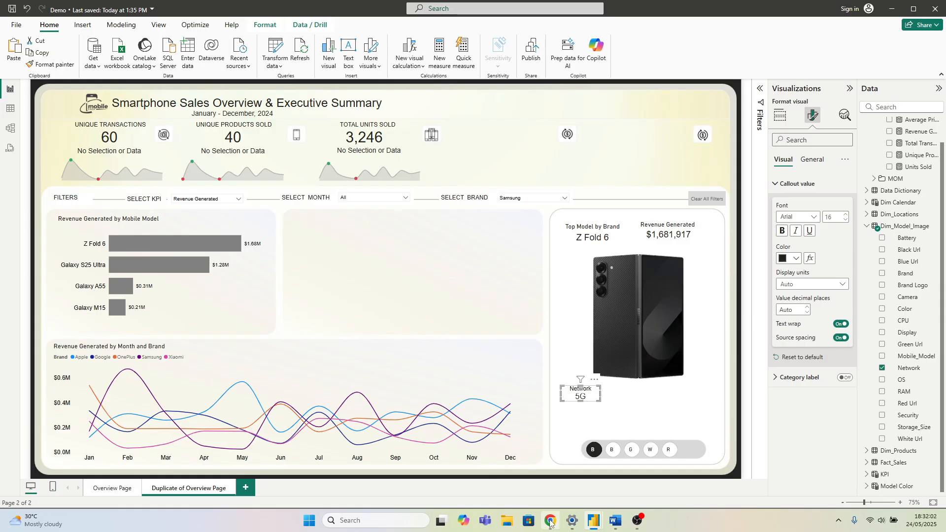
Step: Place a copy of the Network card to its right and replace the copy's field with RAM
mouse_move(550, 523)
drag(581, 387, 637, 393)
key(ctrl+v)
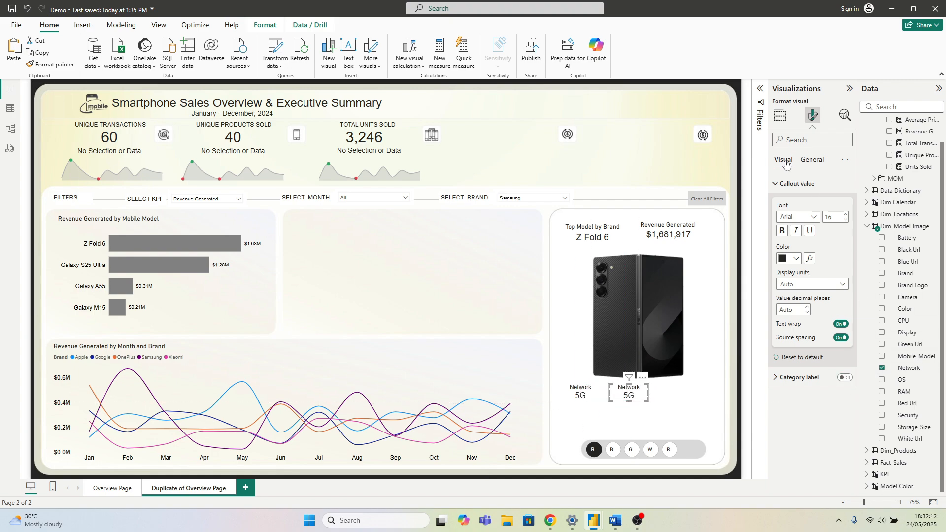
click(781, 182)
click(779, 115)
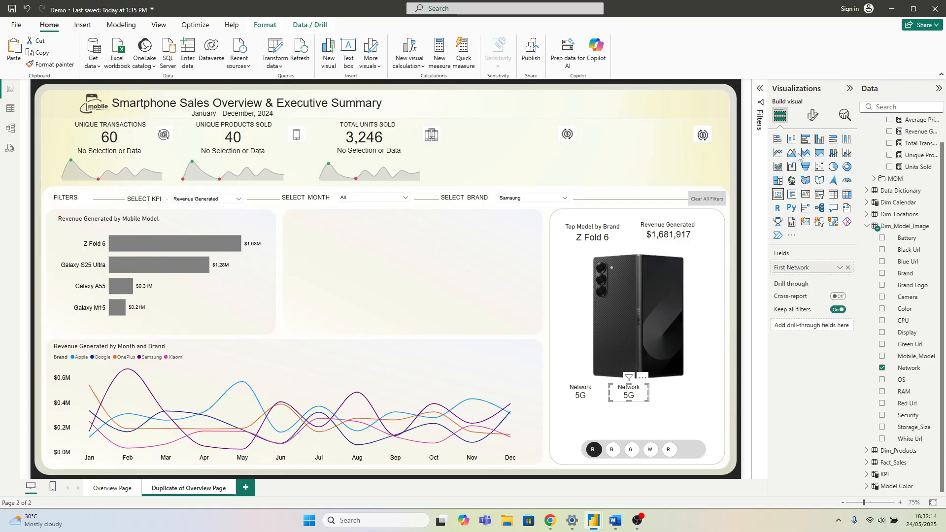
click(848, 268)
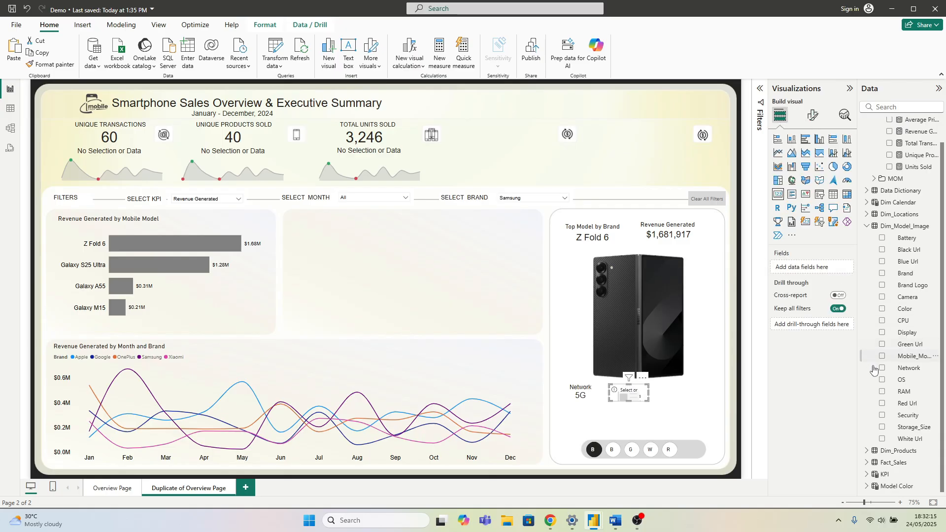
click(881, 392)
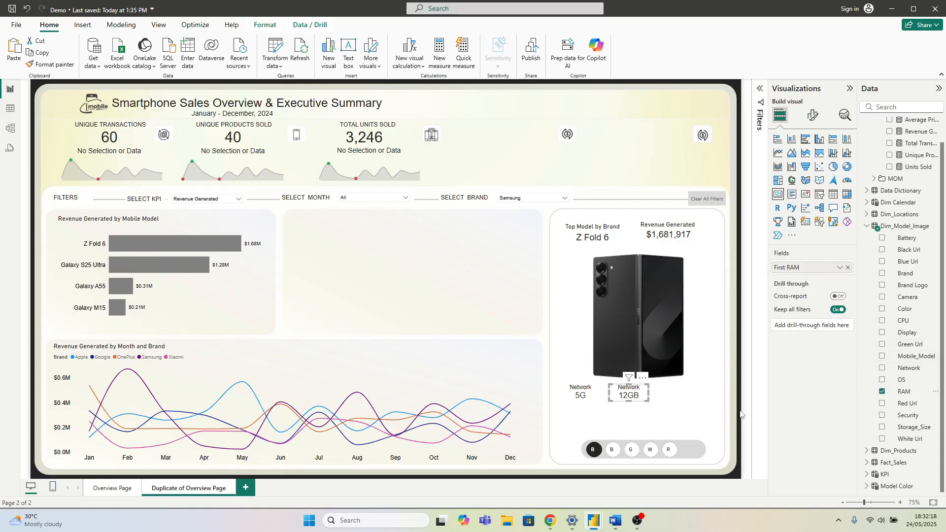
Step: Widen the copied card slightly and title it "RAM"
drag(647, 399, 652, 400)
click(813, 115)
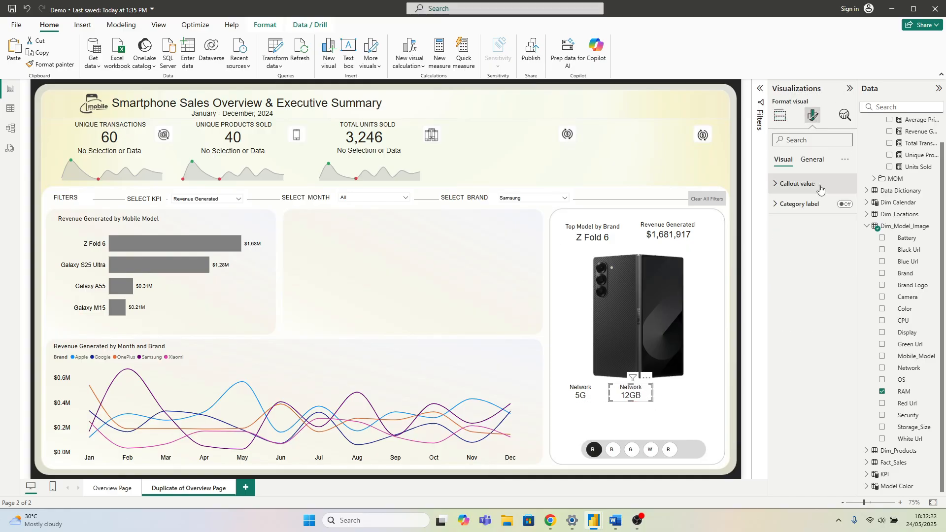
click(816, 165)
click(816, 203)
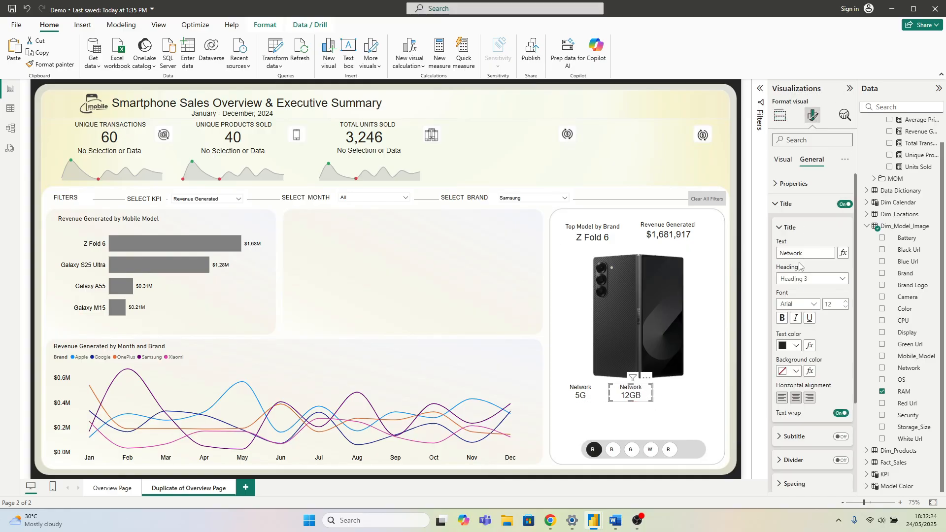
drag(803, 252, 765, 256)
text(RAM)
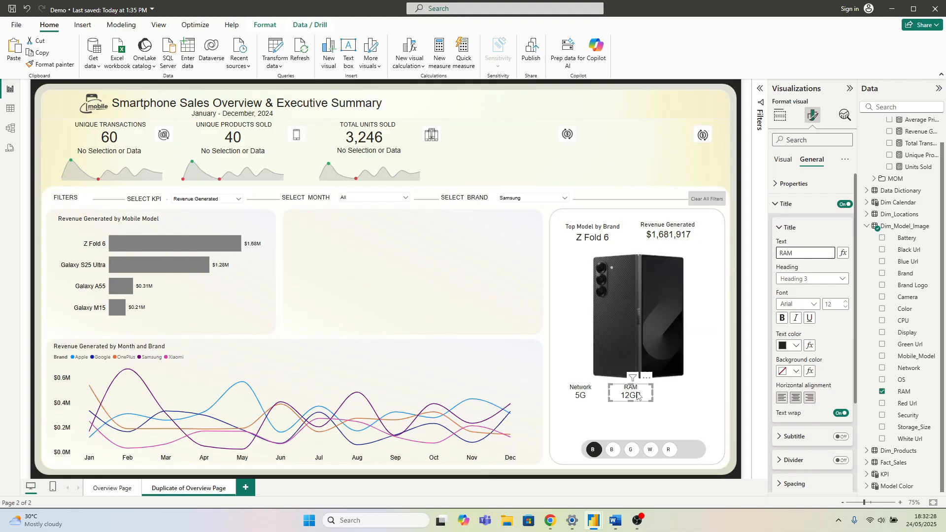
Step: Place a copy of the RAM card to its right and replace the copy's field with Security
key(ctrl+v)
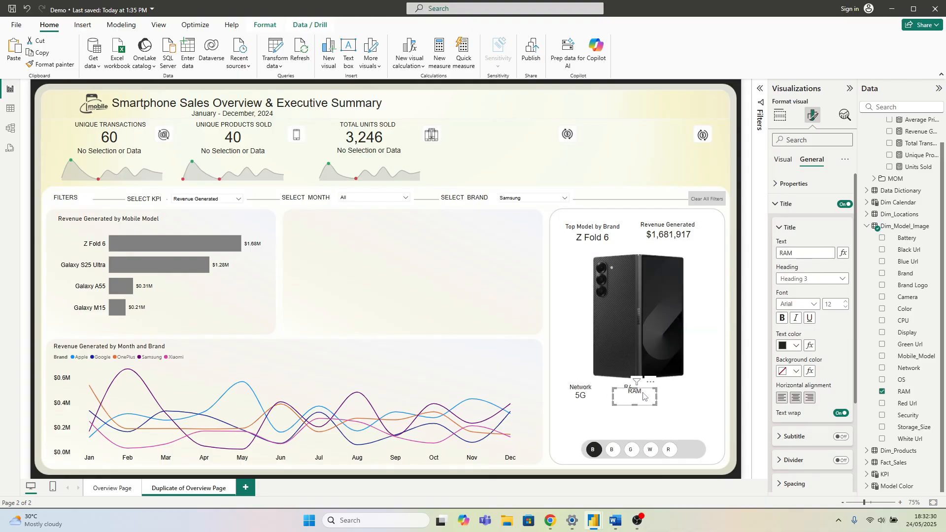
drag(641, 398, 690, 393)
click(881, 392)
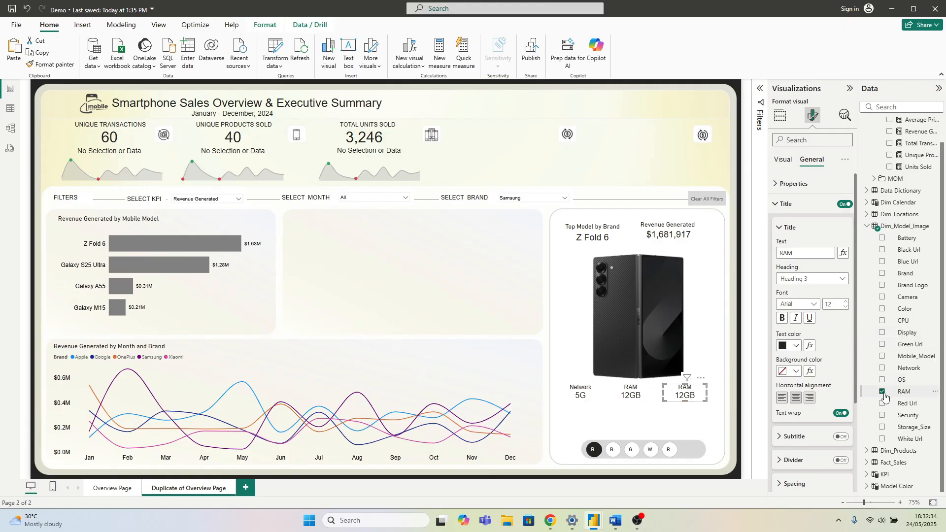
click(882, 416)
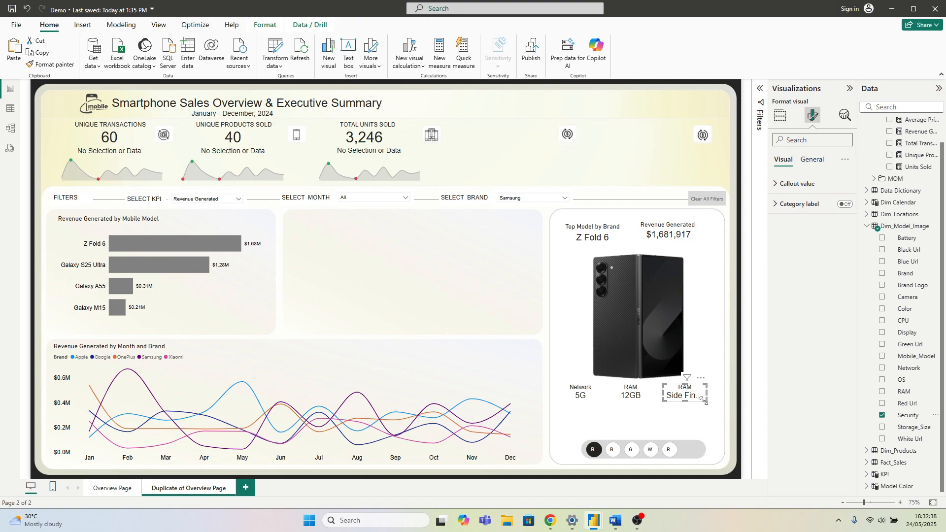
Step: Widen the security card on both sides to fit its text and title it "SECURITY"
drag(703, 401, 722, 404)
drag(663, 401, 657, 404)
click(812, 159)
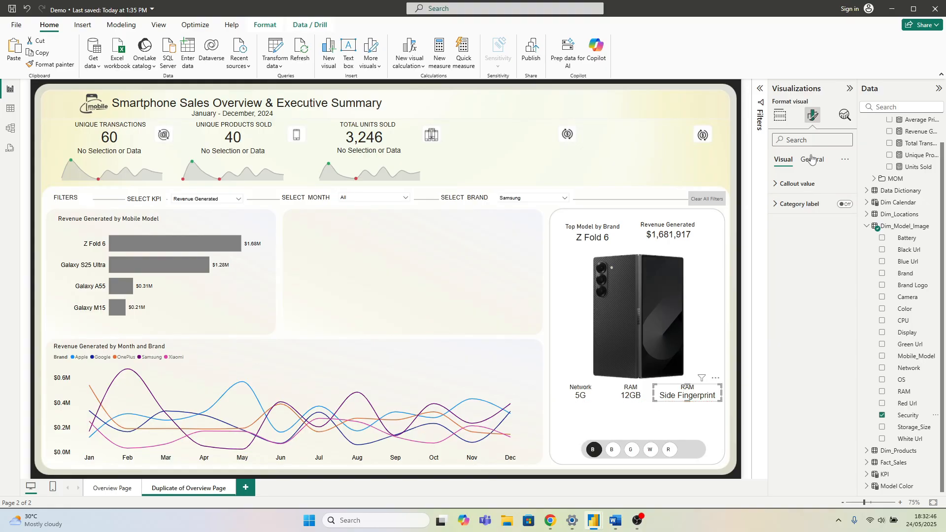
drag(810, 253, 773, 258)
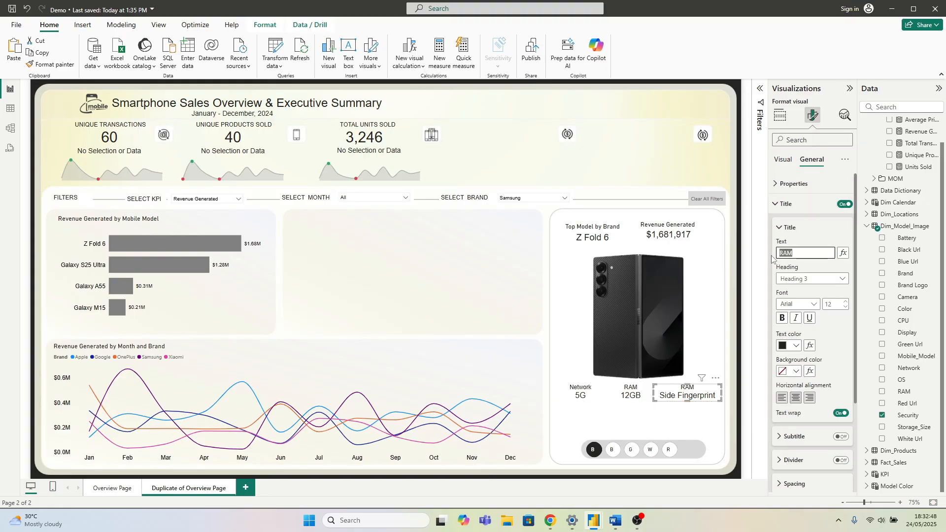
text(SECURITY)
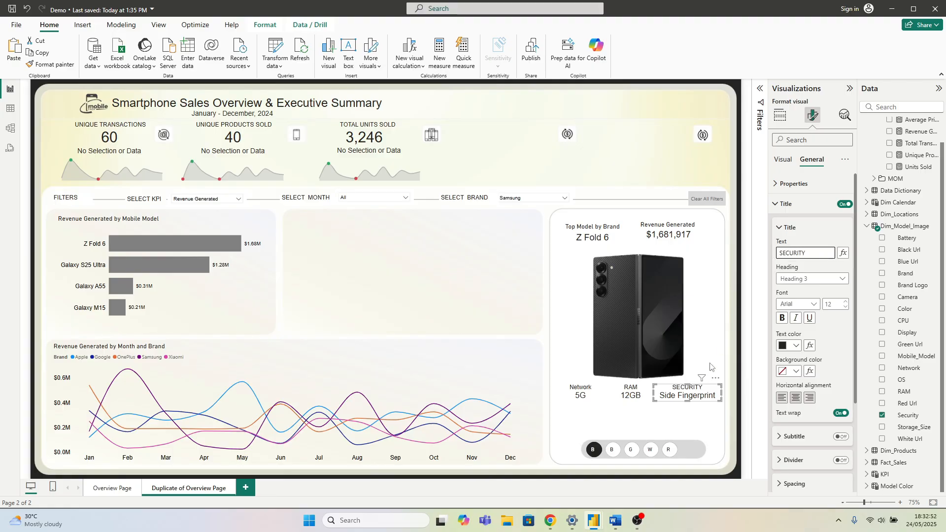
Step: Place a copy of the RAM card below the Network card and replace the copy's field with Storage_Size
click(632, 398)
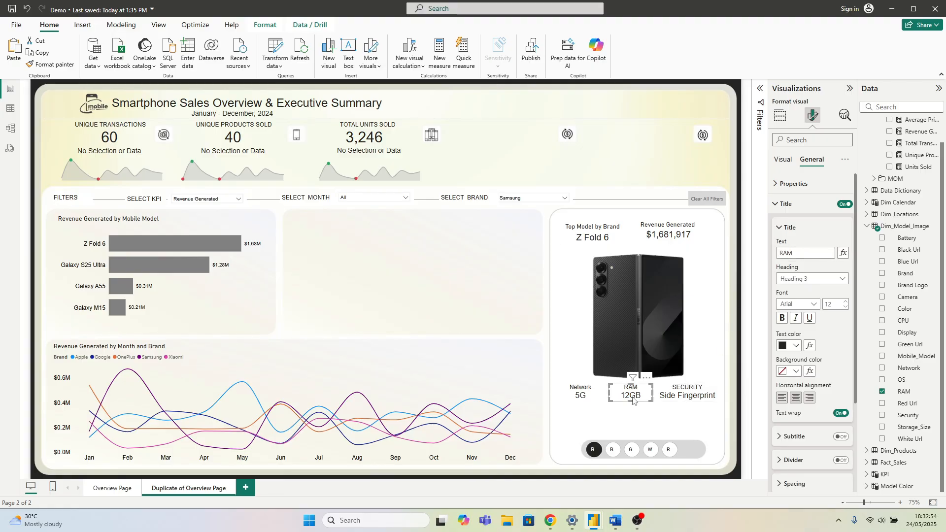
key(ctrl+v)
drag(634, 399, 582, 420)
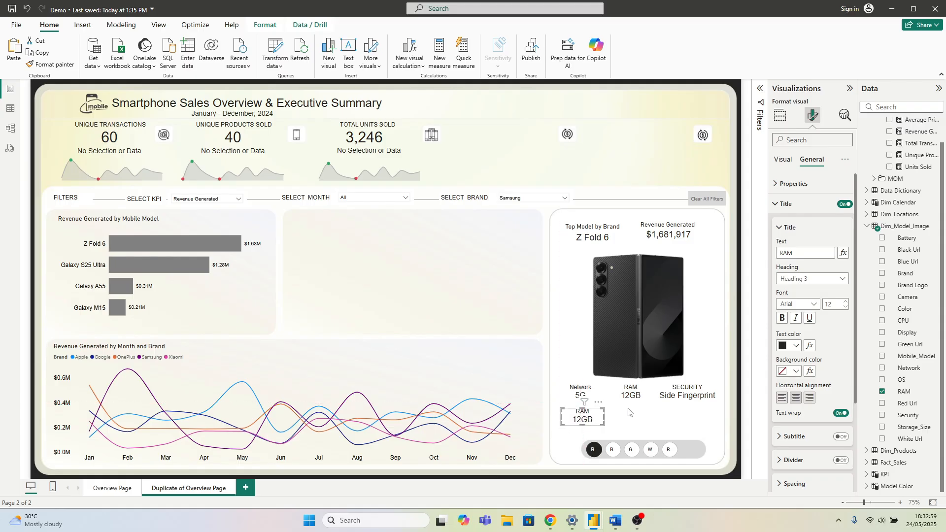
click(788, 203)
click(782, 160)
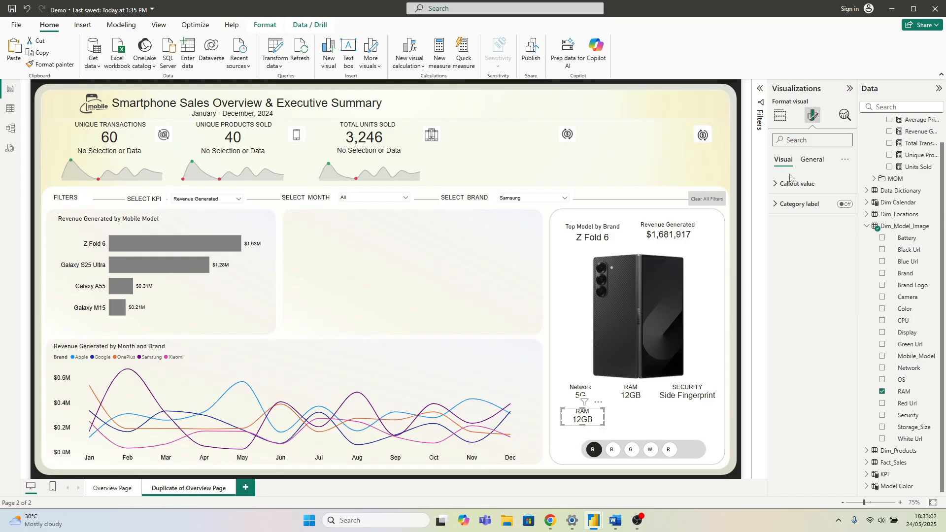
click(779, 116)
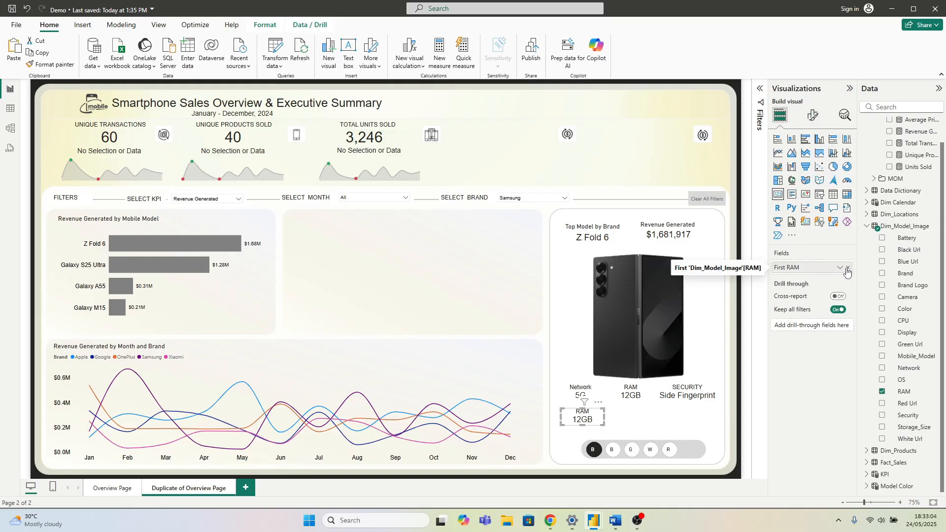
click(847, 273)
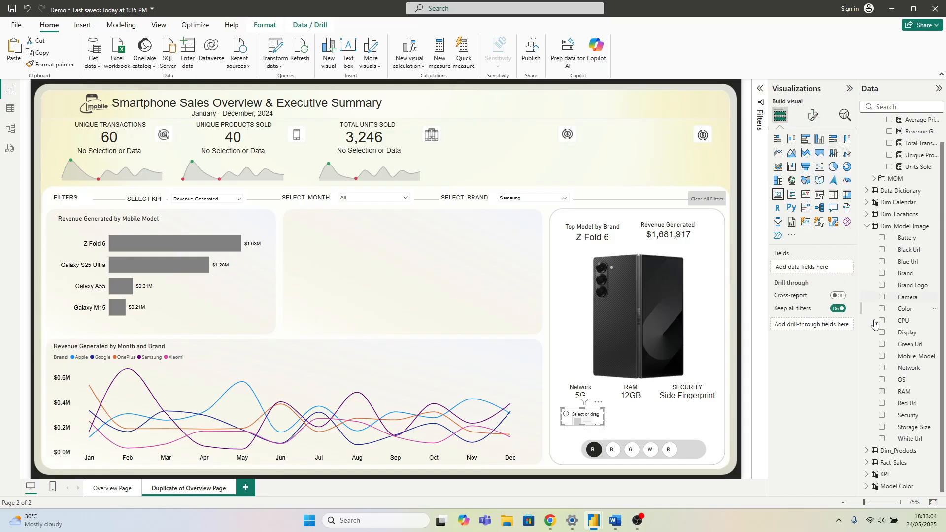
click(881, 428)
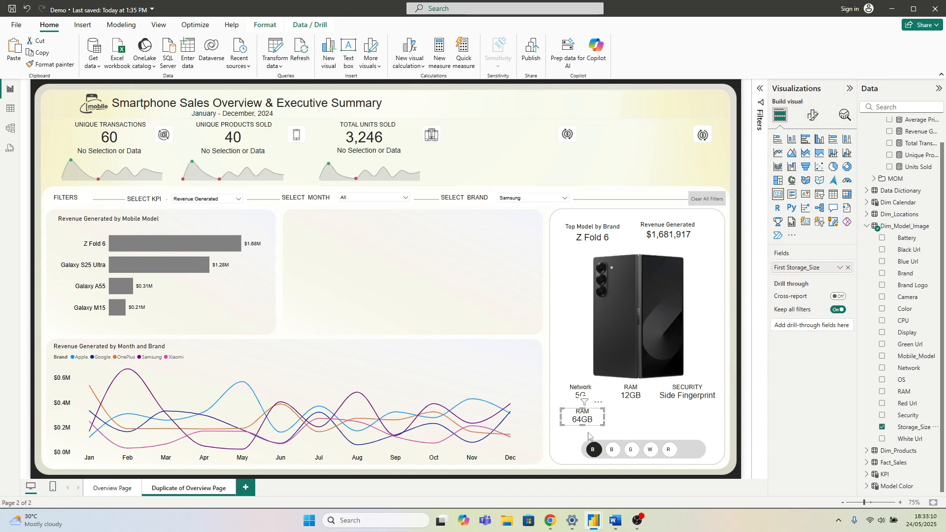
Step: Place a copy of the storage size card to its right and replace the copy's field with OS
key(ctrl+c)
key(ctrl+v)
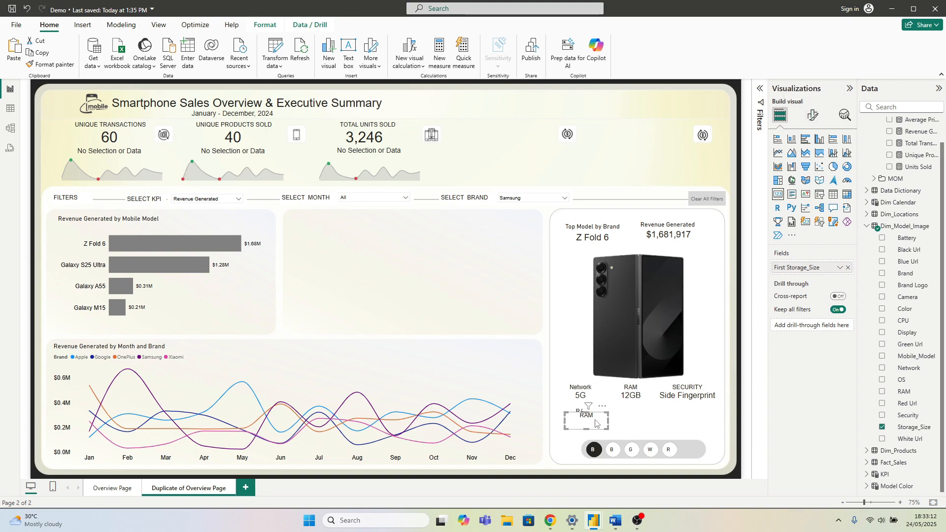
drag(596, 422, 642, 419)
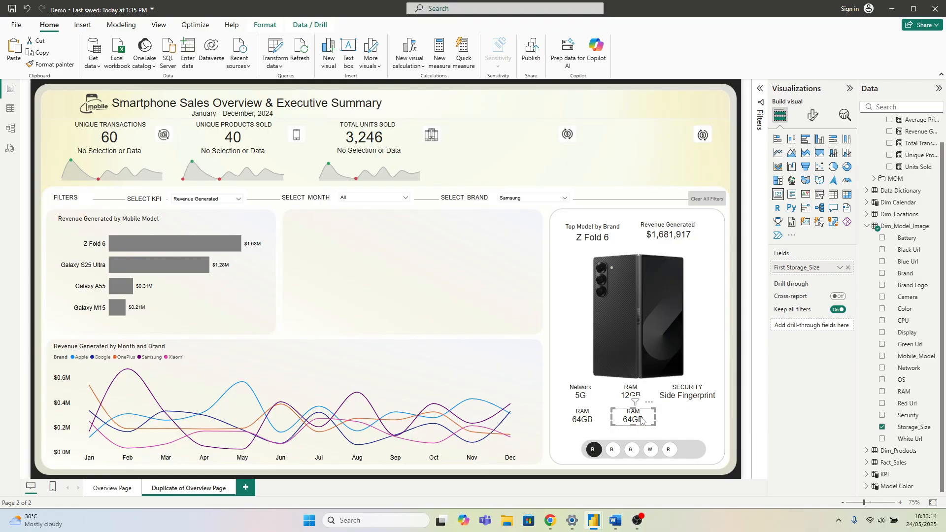
click(882, 428)
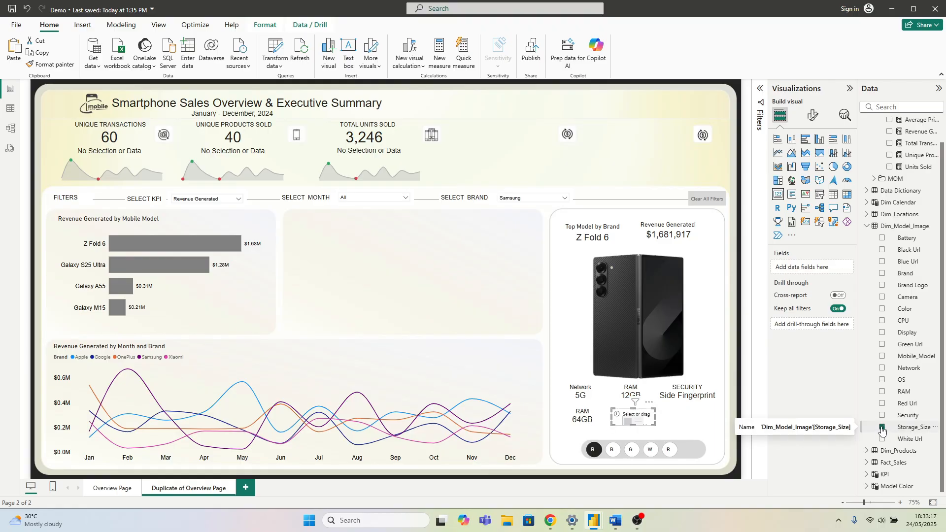
click(882, 381)
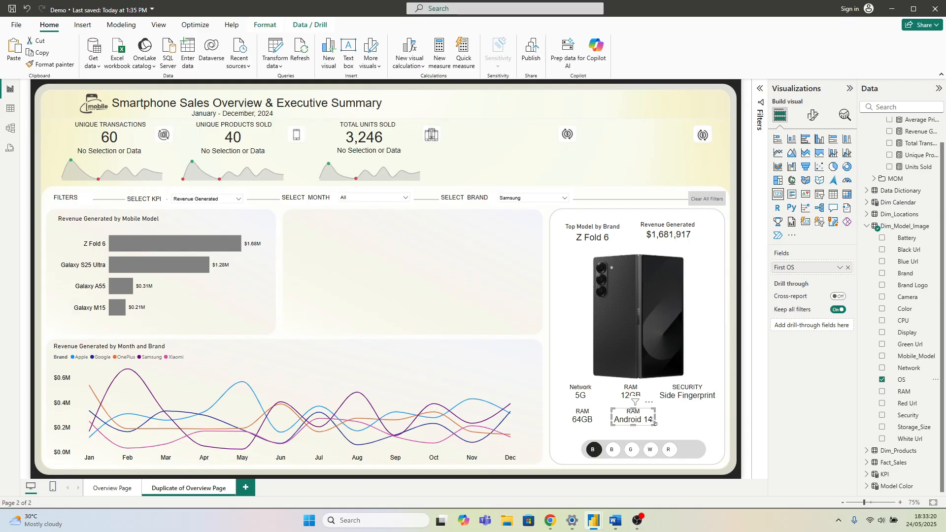
Step: Place a copy of the OS card to its right, try Display as its field and widen the card slightly
drag(653, 422, 695, 419)
key(ctrl+v)
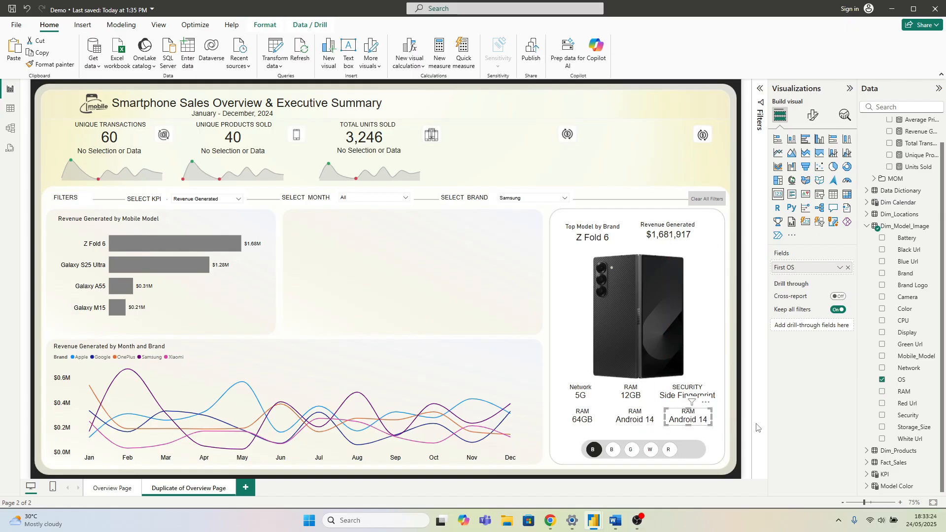
click(882, 380)
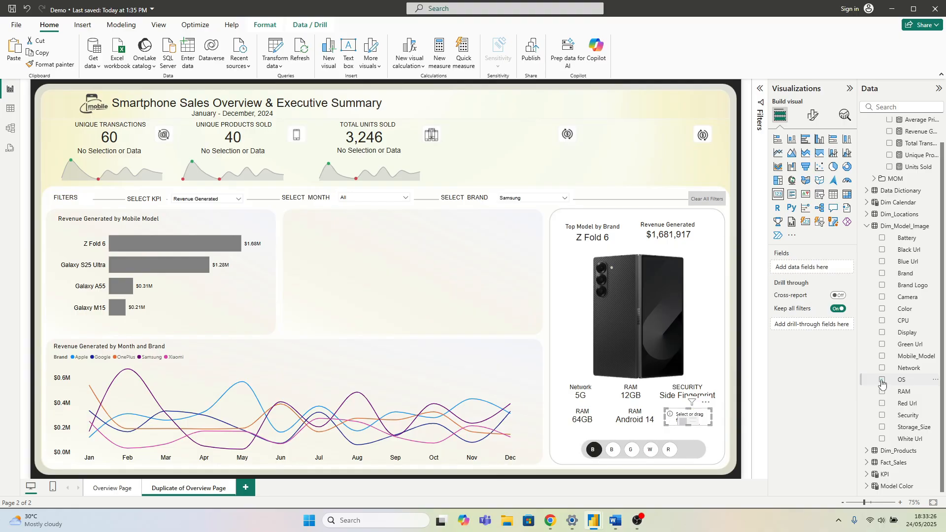
click(882, 333)
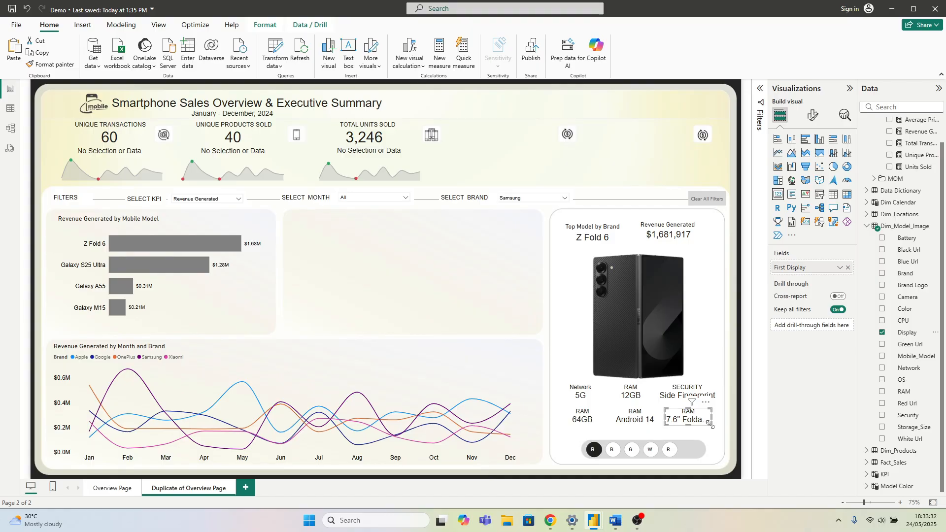
drag(709, 424, 721, 429)
Step: Try CPU as the field of the widened card below the security card and settle on Camera instead
click(848, 269)
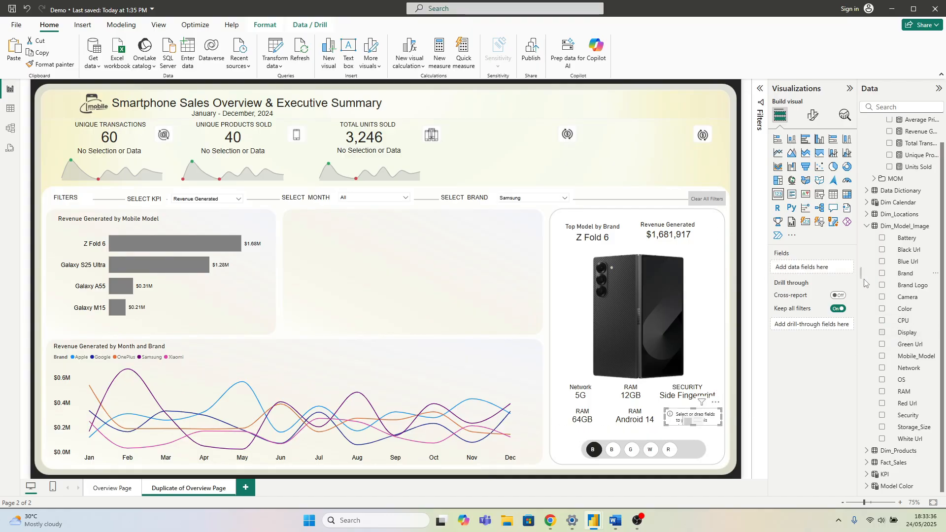
click(882, 321)
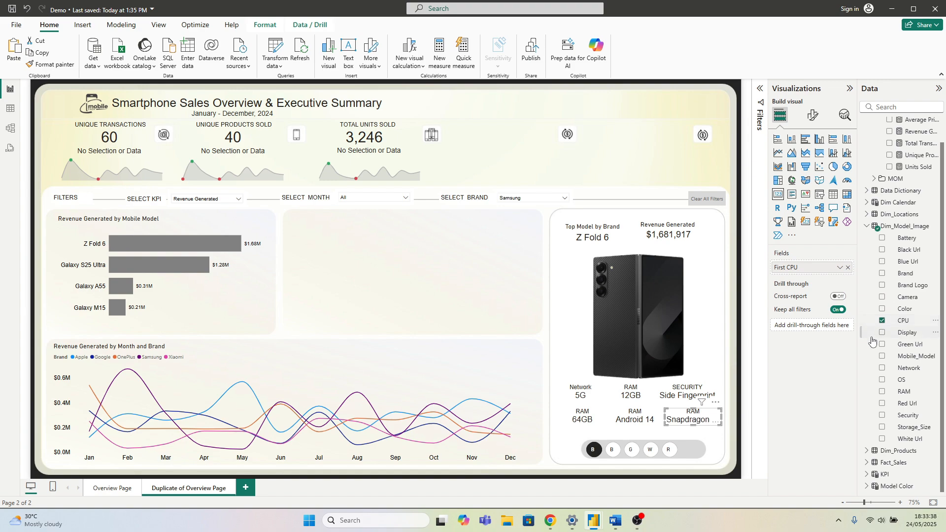
drag(665, 425, 667, 429)
click(882, 321)
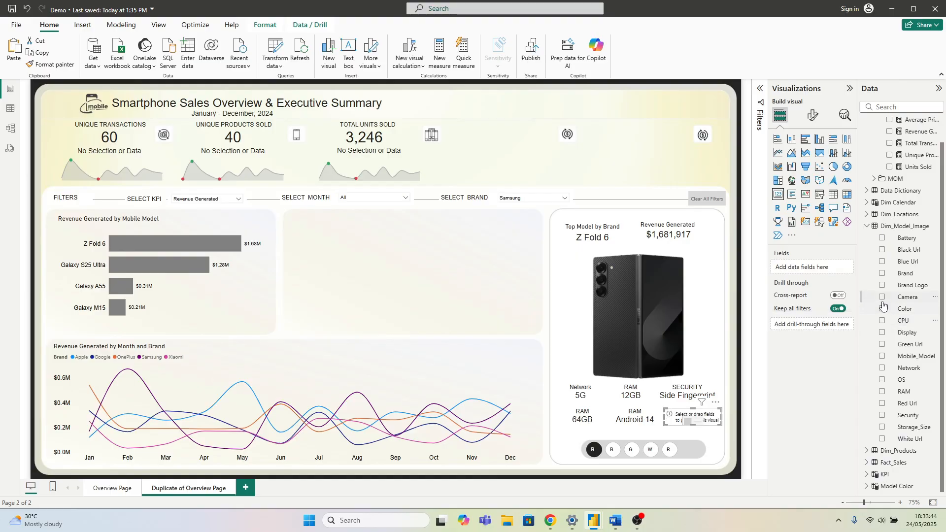
click(882, 298)
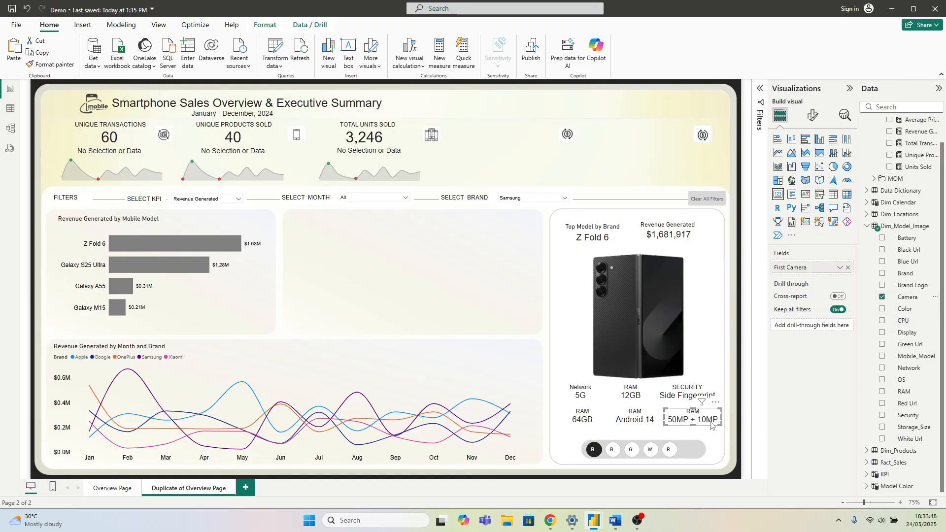
click(542, 383)
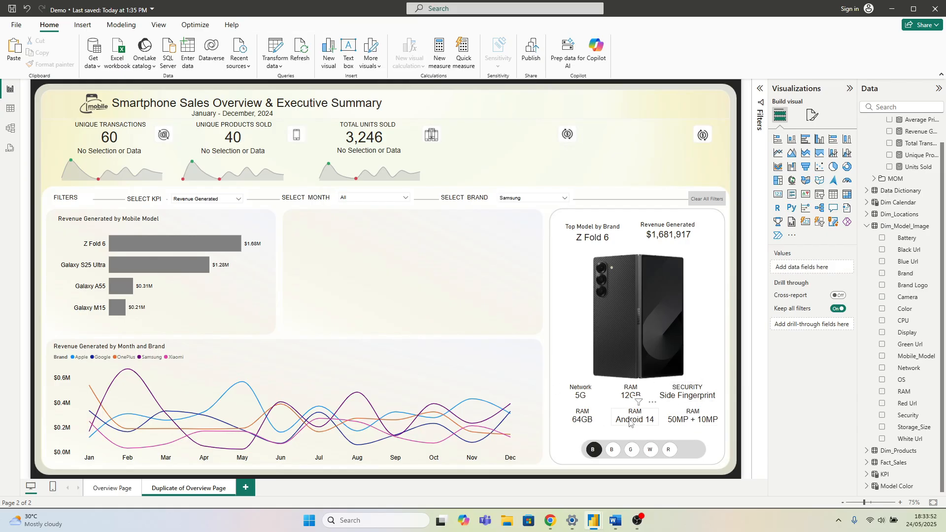
Step: Title the storage size card "STORAGE"
click(595, 423)
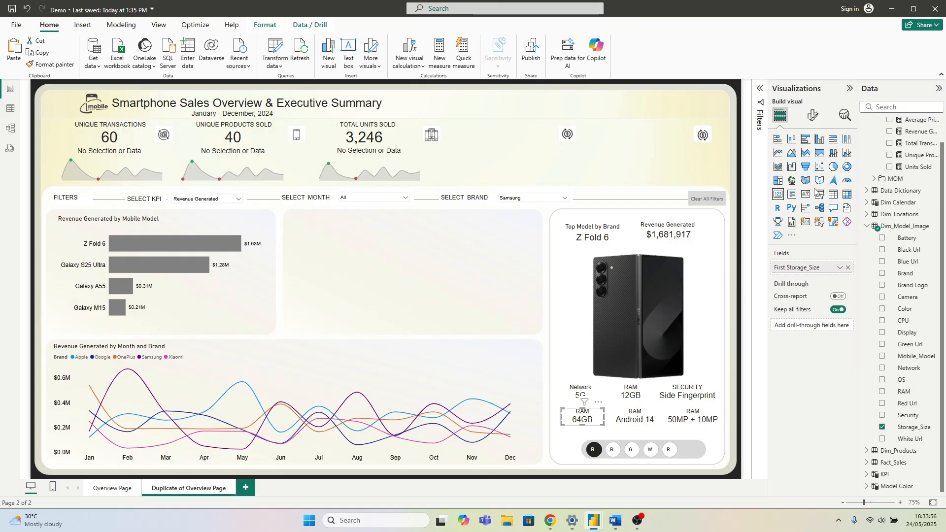
click(814, 115)
click(817, 188)
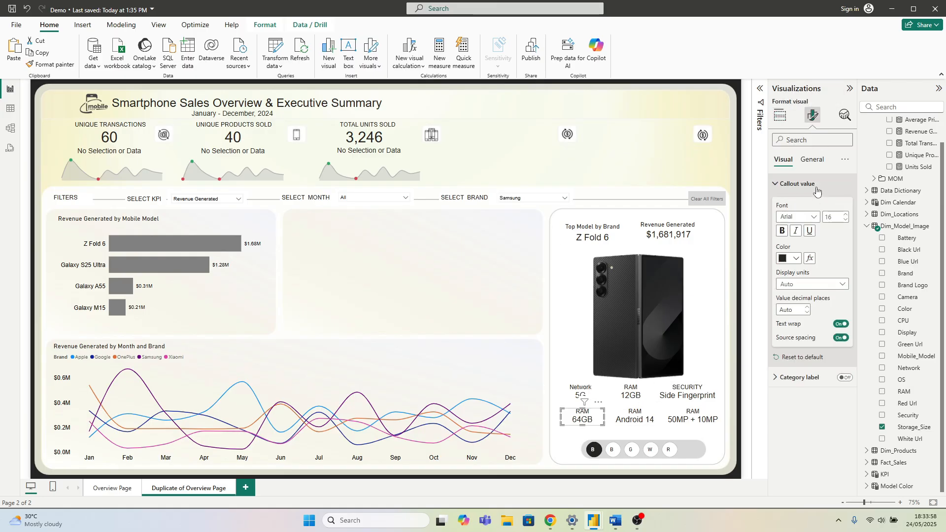
click(817, 187)
click(819, 165)
click(808, 203)
drag(815, 253, 772, 258)
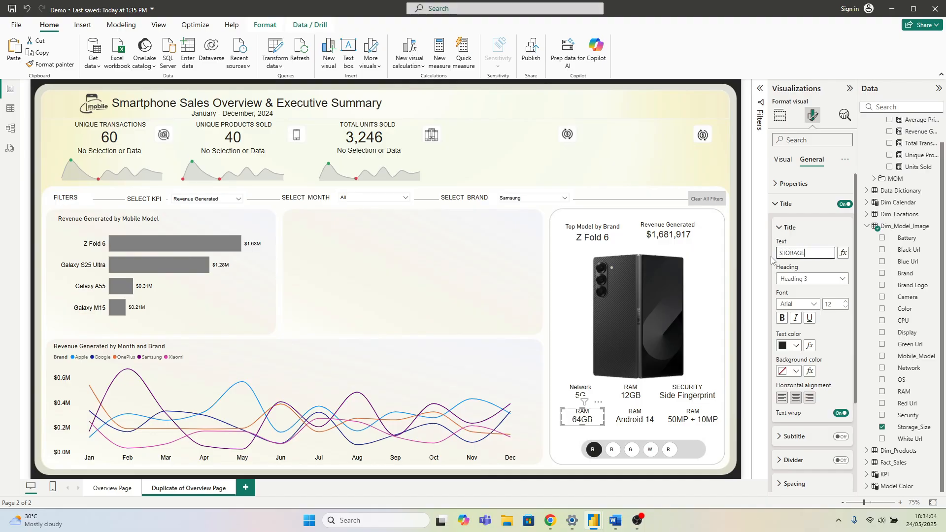
Step: Title the operating system card "OS" and the camera card "CAMERA"
click(646, 418)
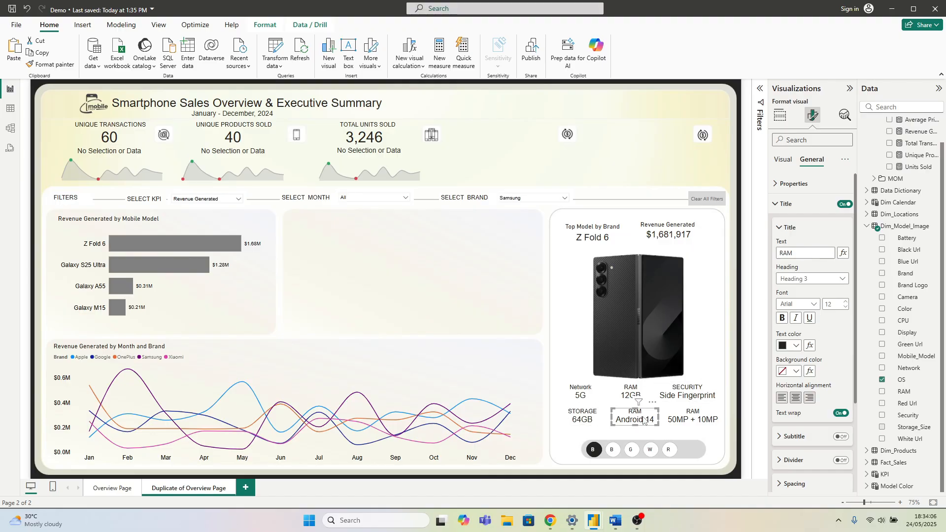
drag(808, 249, 758, 256)
right_click(717, 408)
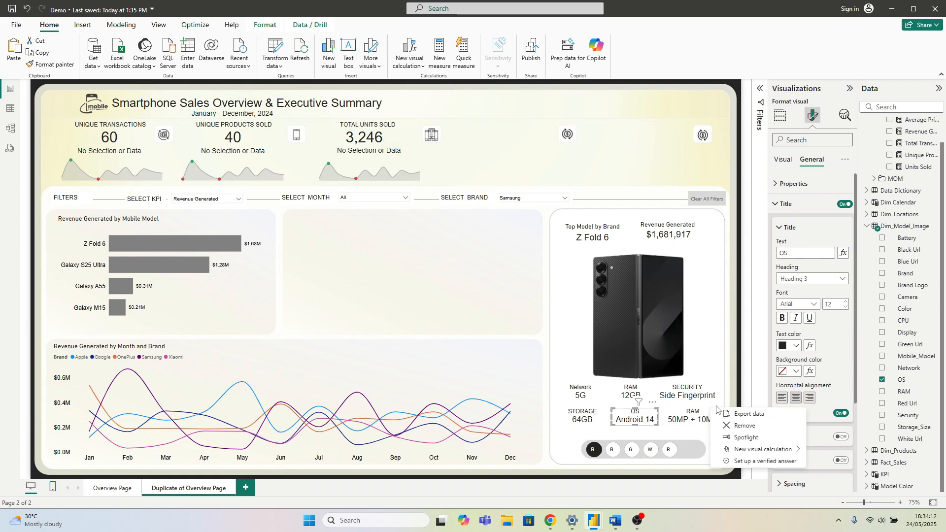
click(690, 418)
double_click(780, 255)
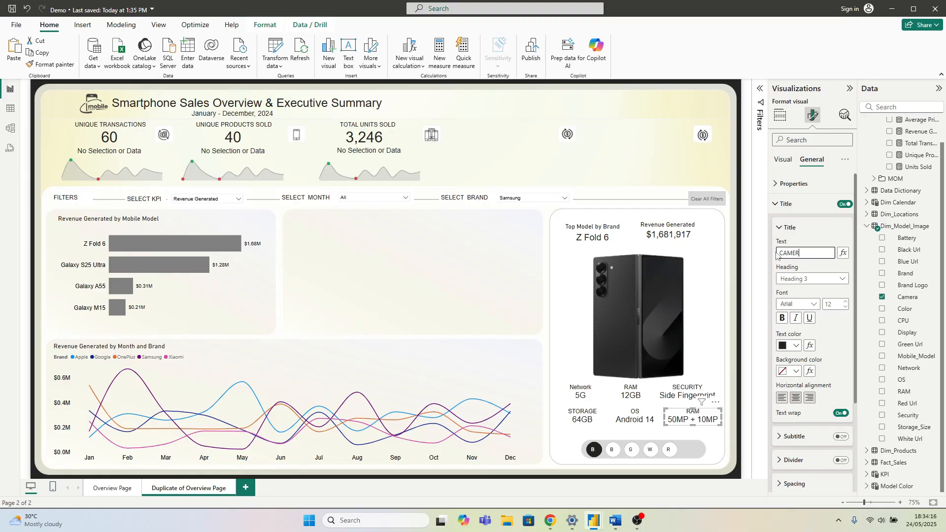
text(CAMERA)
click(532, 303)
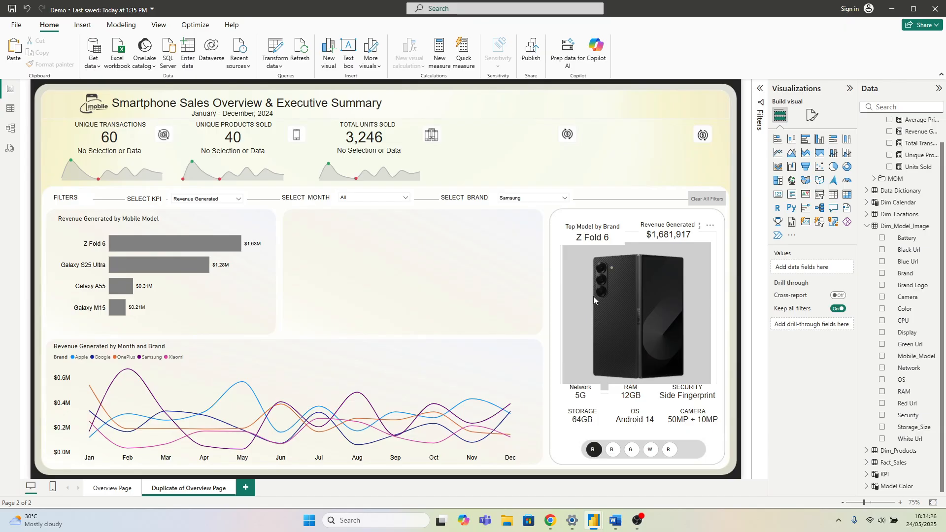
Step: Filter the page to the Apple brand and shift both rows of specification cards slightly down, clear of the phone image
click(514, 199)
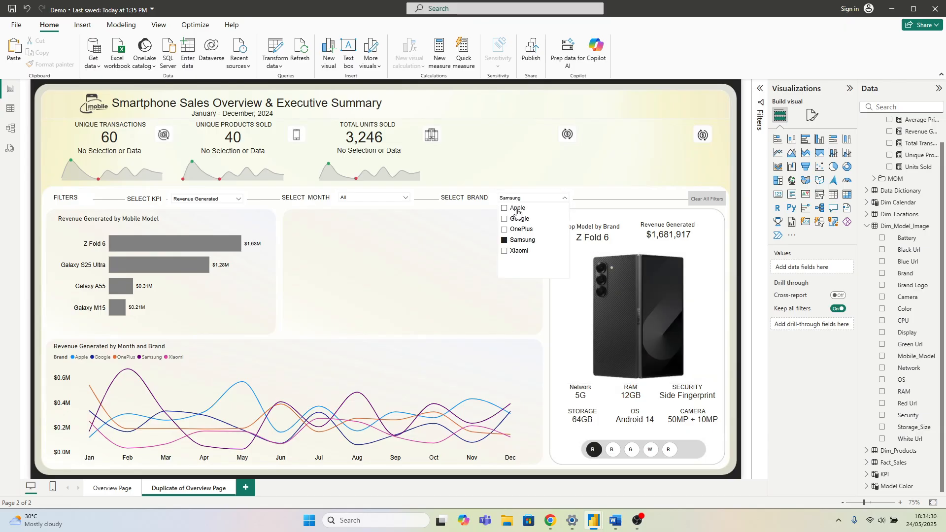
click(516, 208)
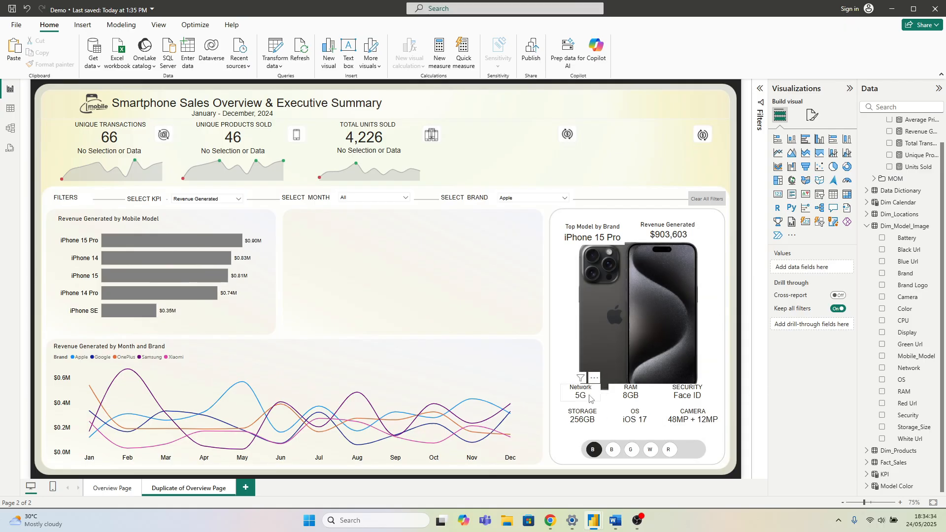
drag(581, 418, 582, 428)
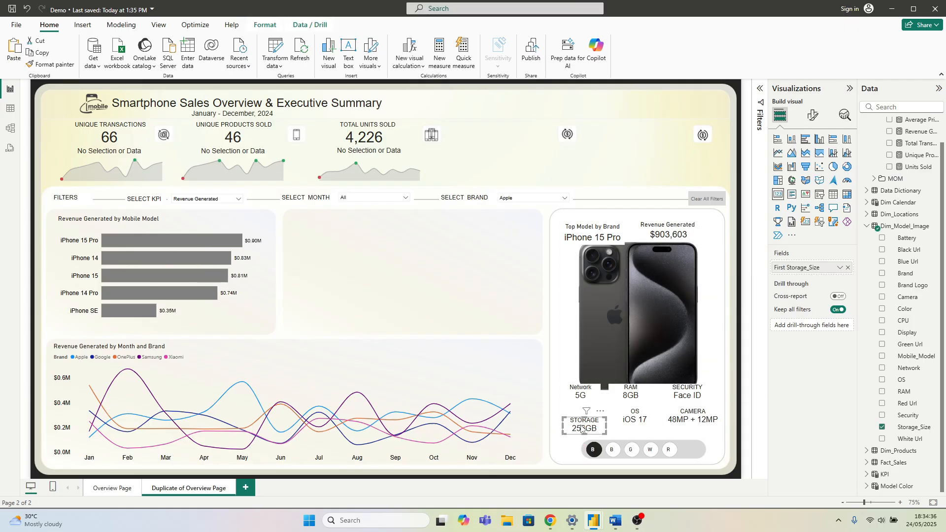
drag(639, 420, 639, 428)
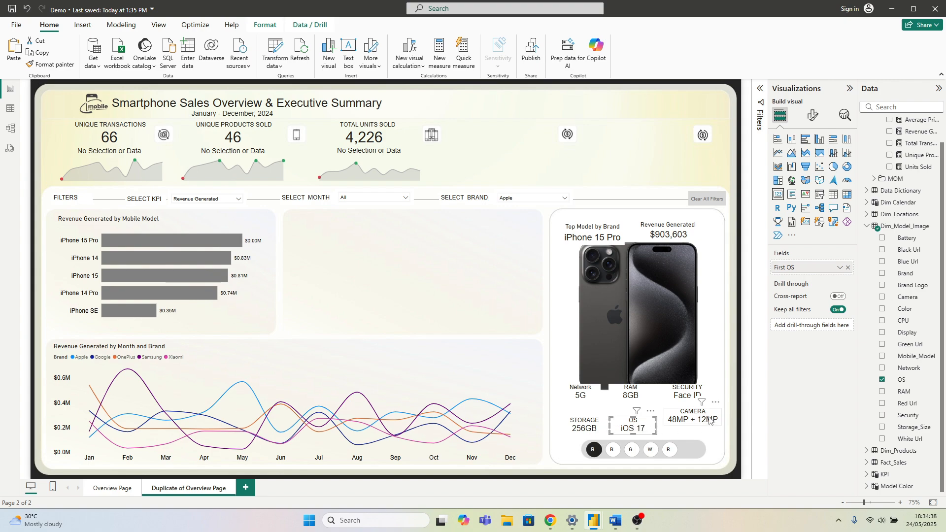
drag(699, 424, 700, 432)
drag(589, 393, 631, 405)
drag(688, 396, 688, 407)
click(735, 427)
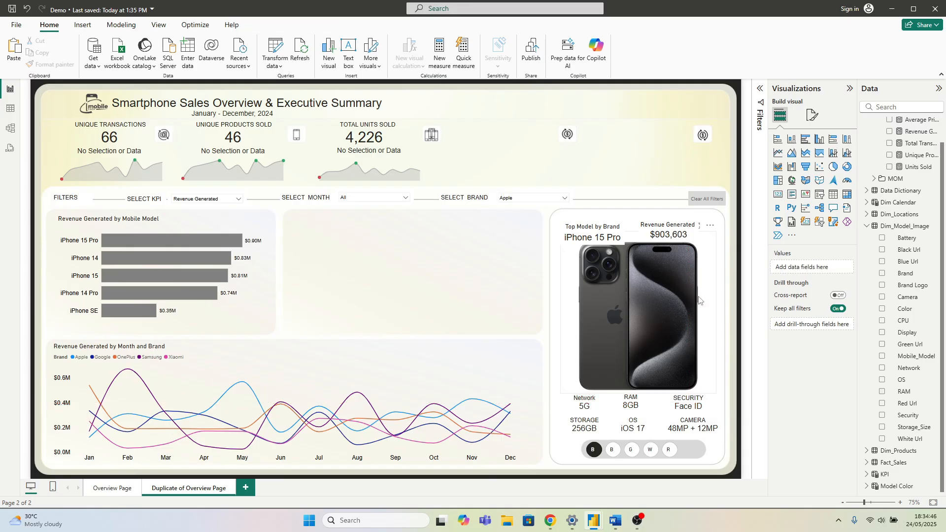
Step: Move the top model and revenue cards slightly up, above the phone image
drag(596, 225, 596, 217)
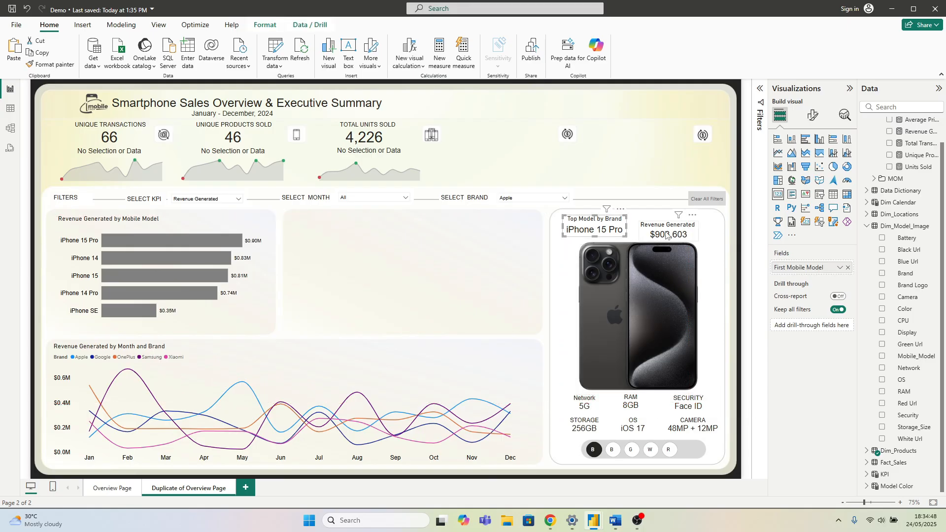
drag(668, 233, 667, 228)
click(737, 290)
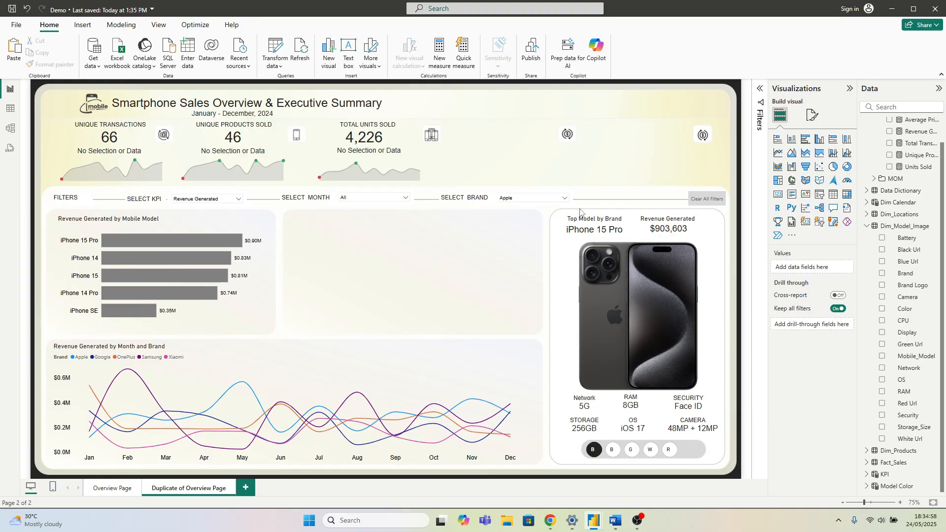
Step: Switch the page's brand filter to OnePlus
click(510, 201)
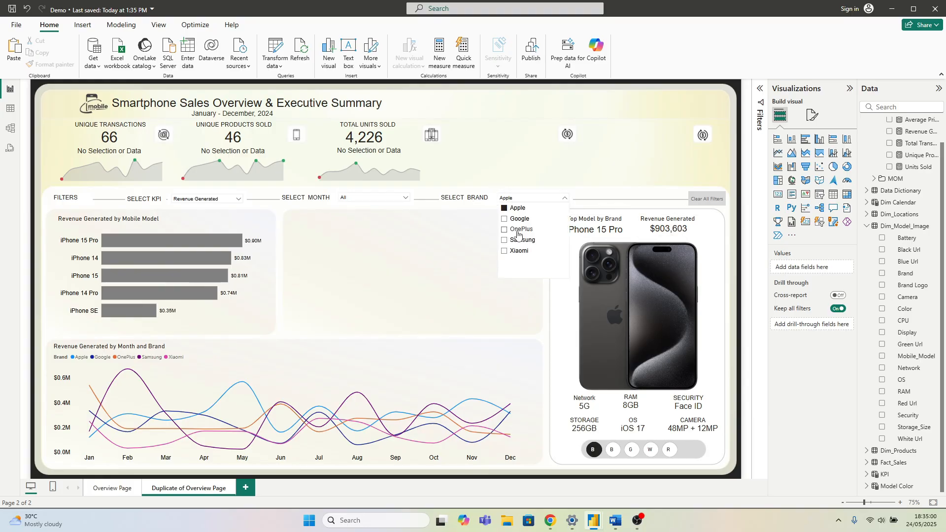
click(515, 230)
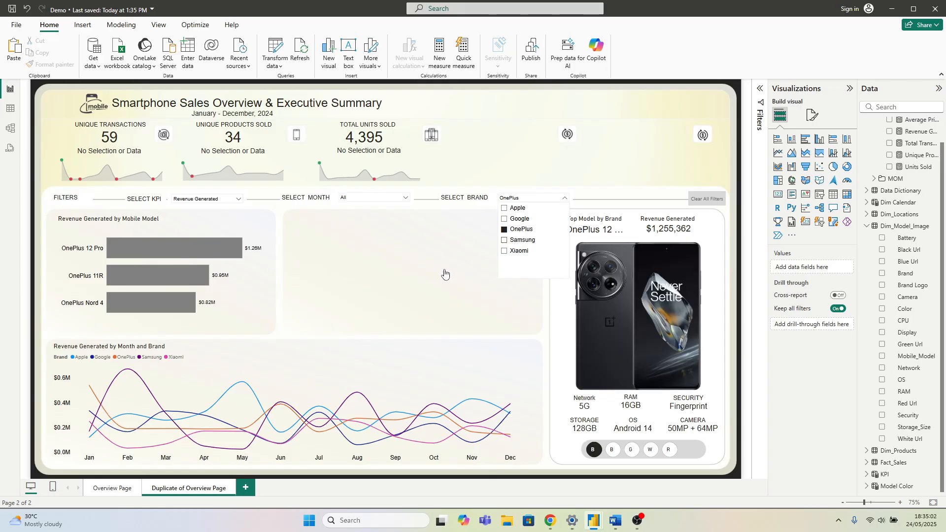
click(433, 277)
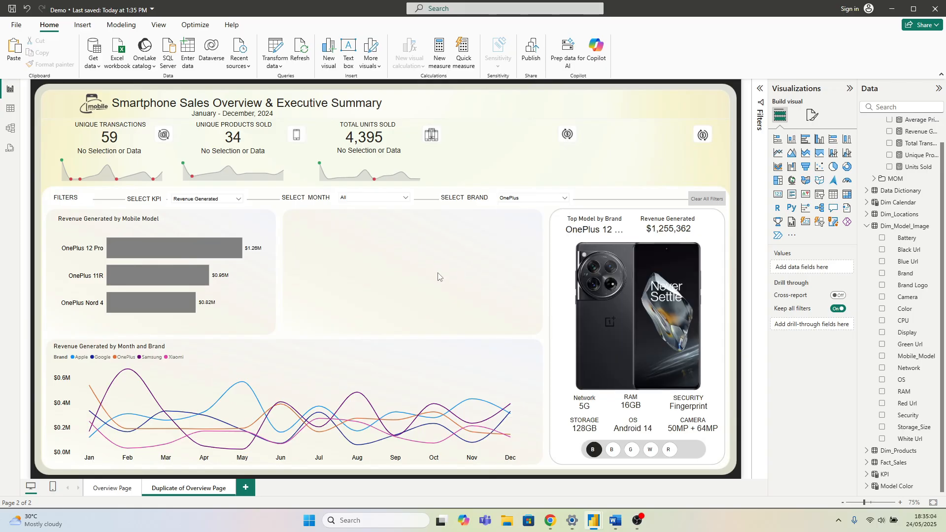
Step: Check the phone details for other brands by switching the brand filter through Xiaomi, Google, OnePlus and Samsung, and return to OnePlus
click(525, 198)
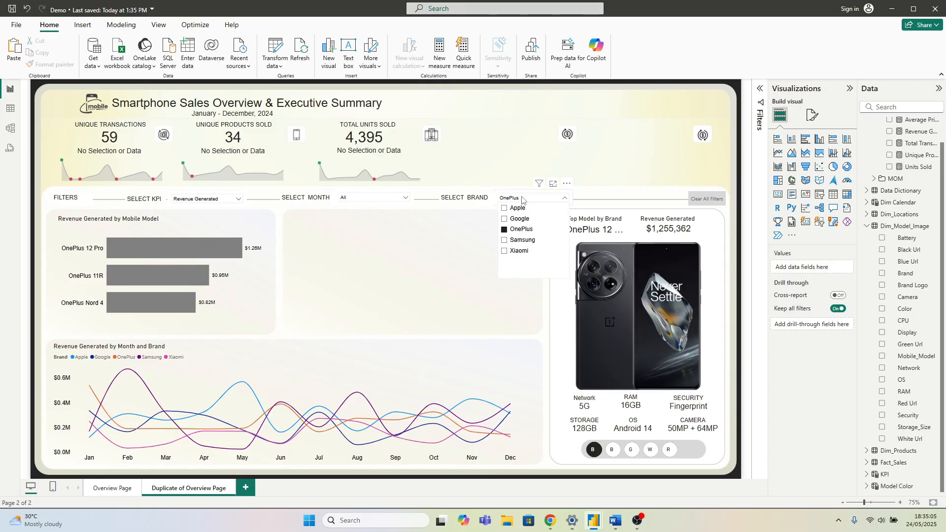
click(521, 252)
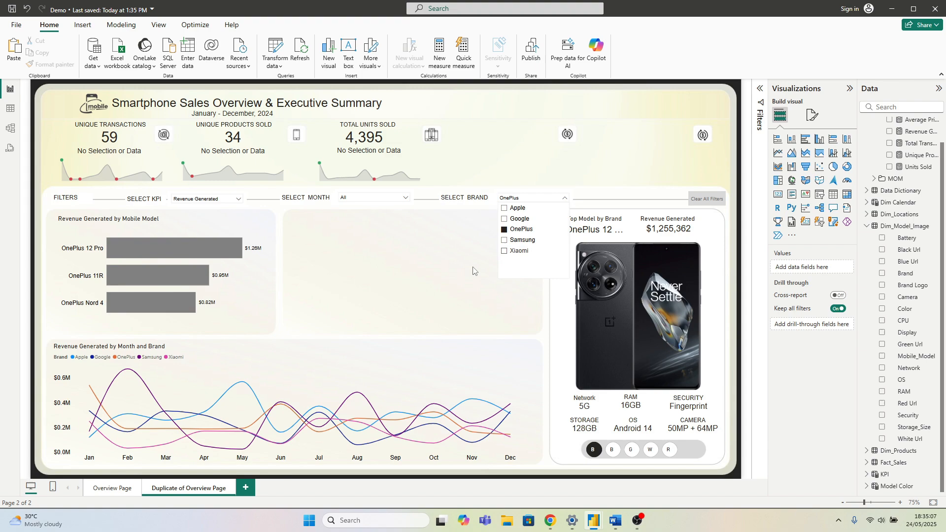
click(441, 275)
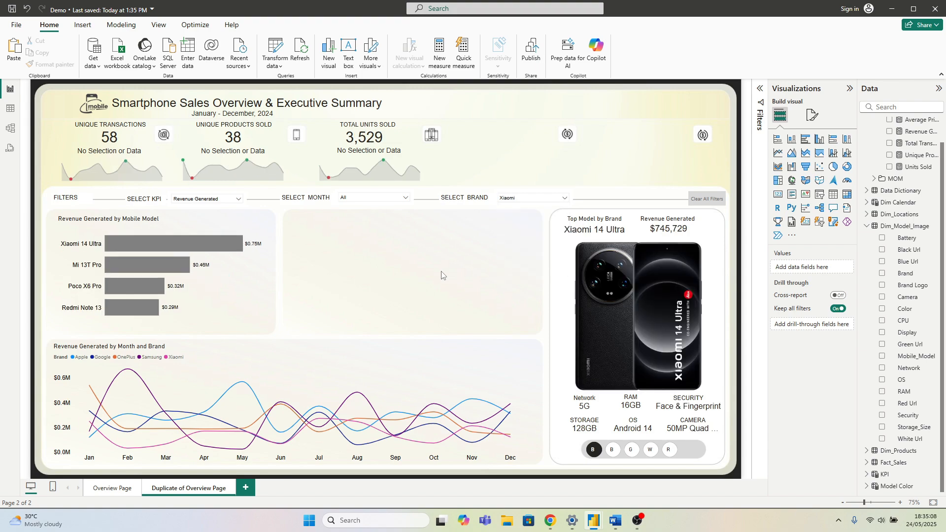
click(519, 201)
click(515, 222)
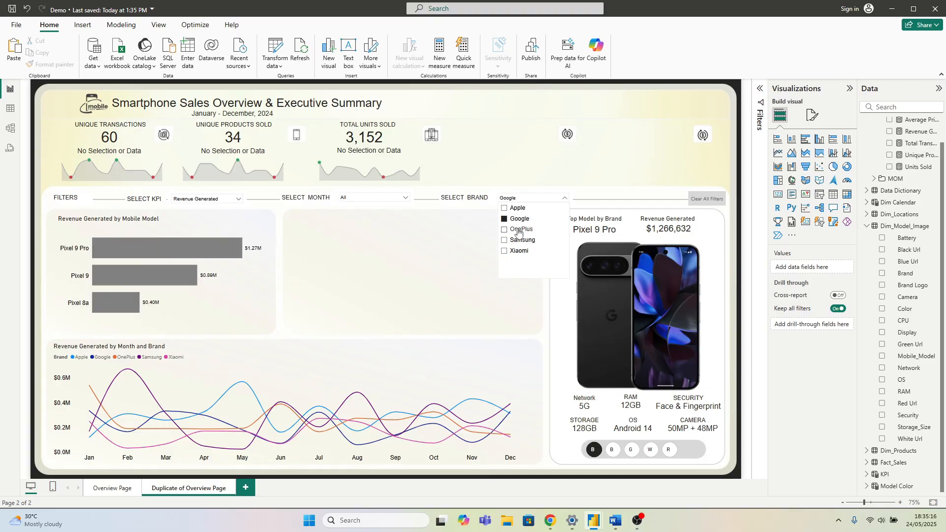
click(519, 231)
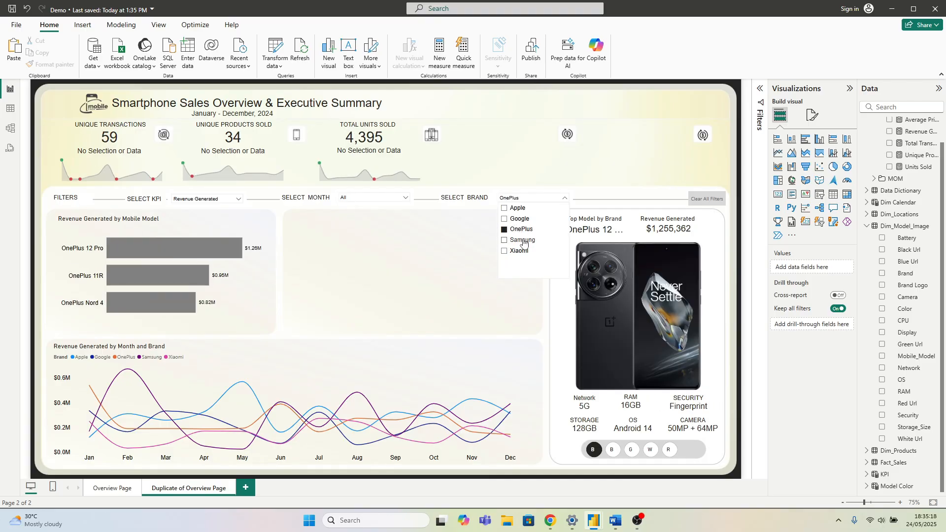
click(523, 240)
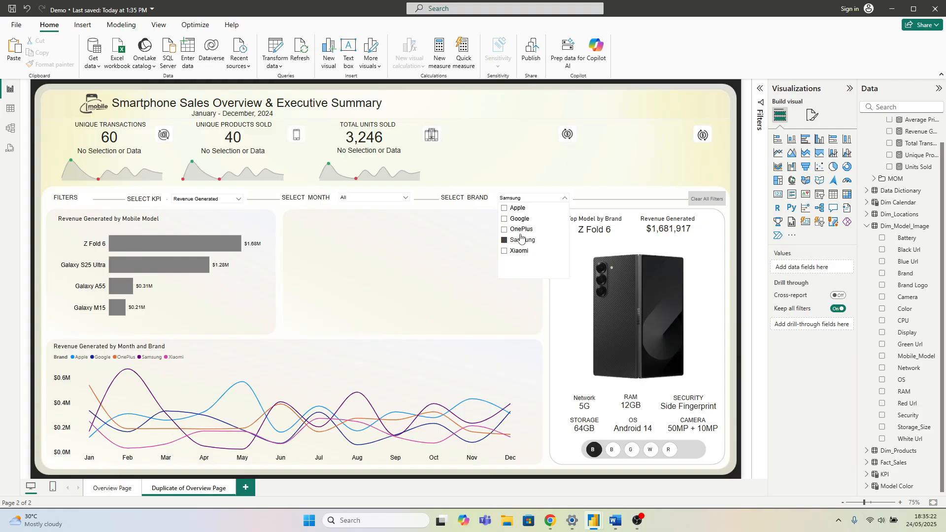
click(516, 210)
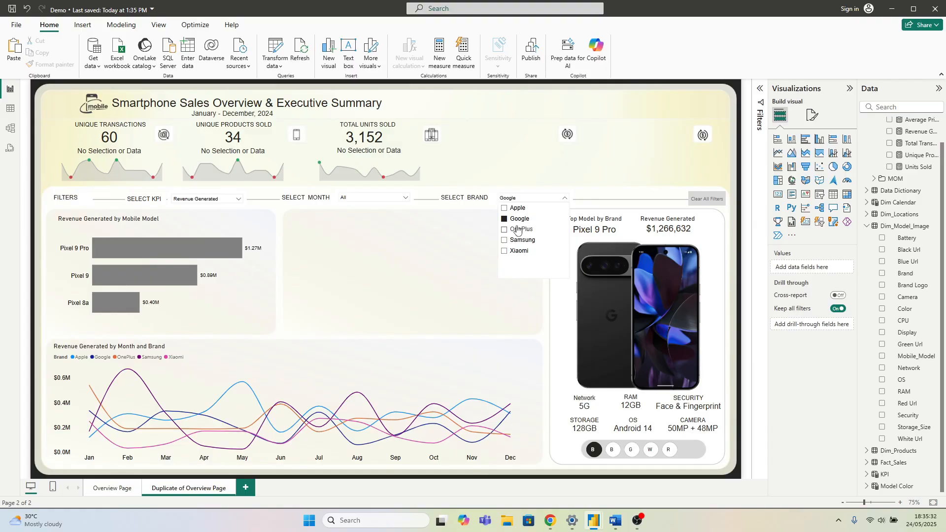
click(517, 230)
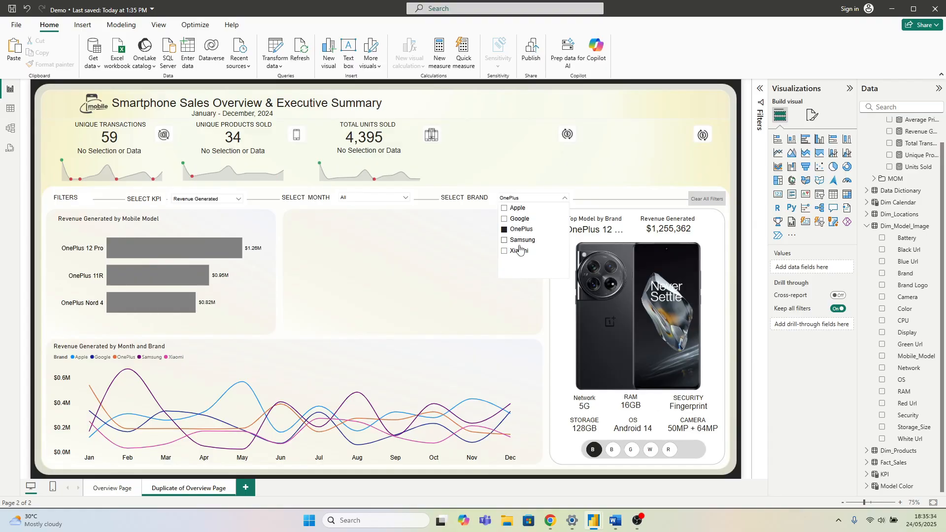
Step: Widen the top model card slightly so the full OnePlus model name fits
click(523, 335)
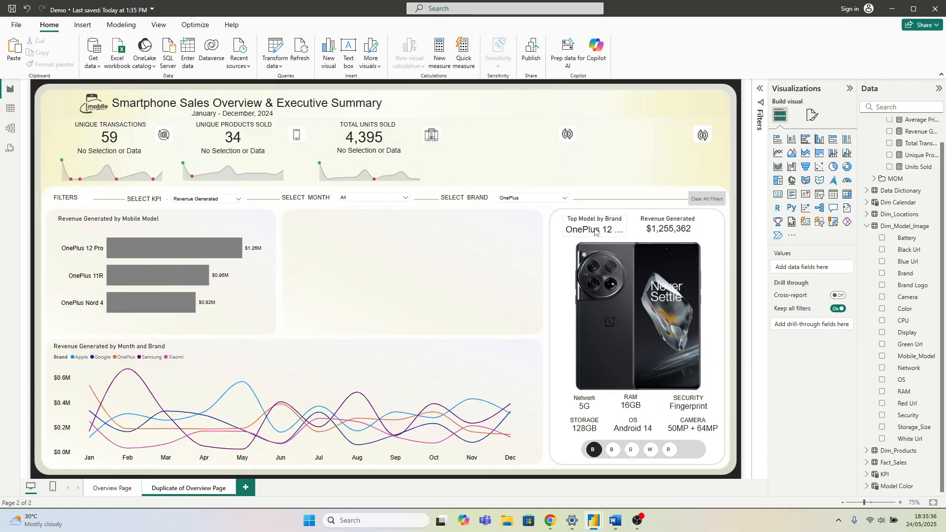
click(618, 230)
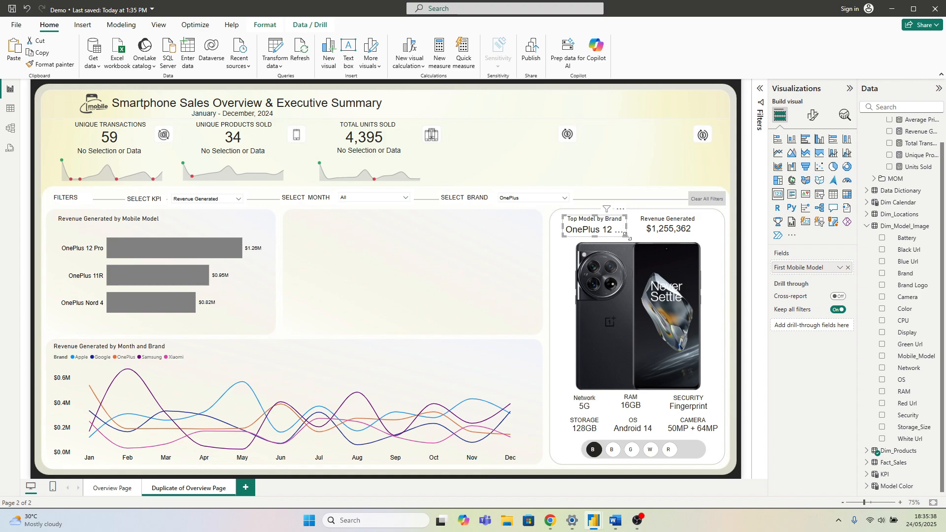
drag(626, 236, 630, 236)
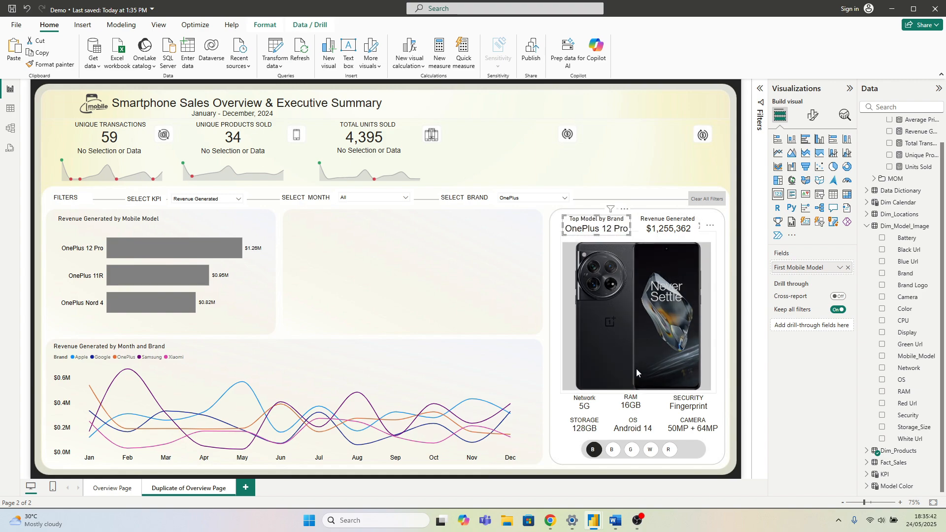
Step: Switch the phone image's color to blue and to green with the model color slicer
click(613, 453)
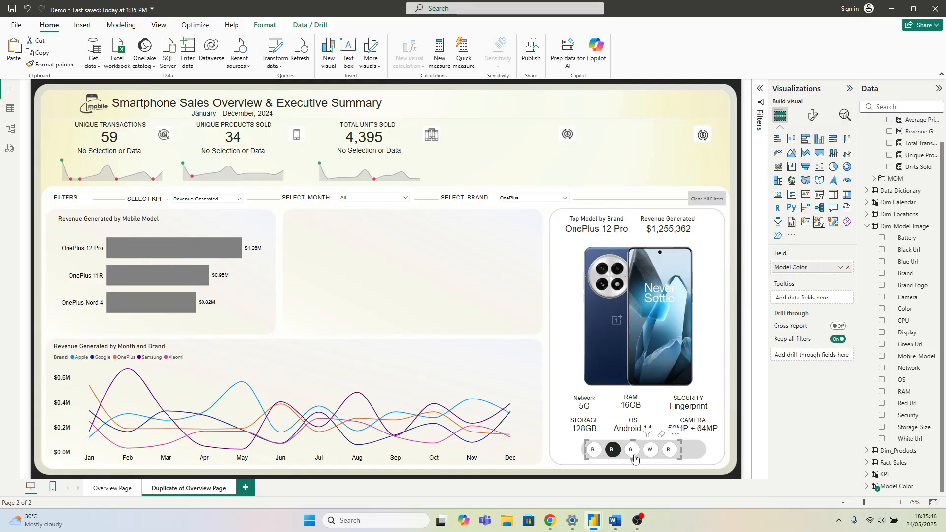
click(634, 455)
click(731, 401)
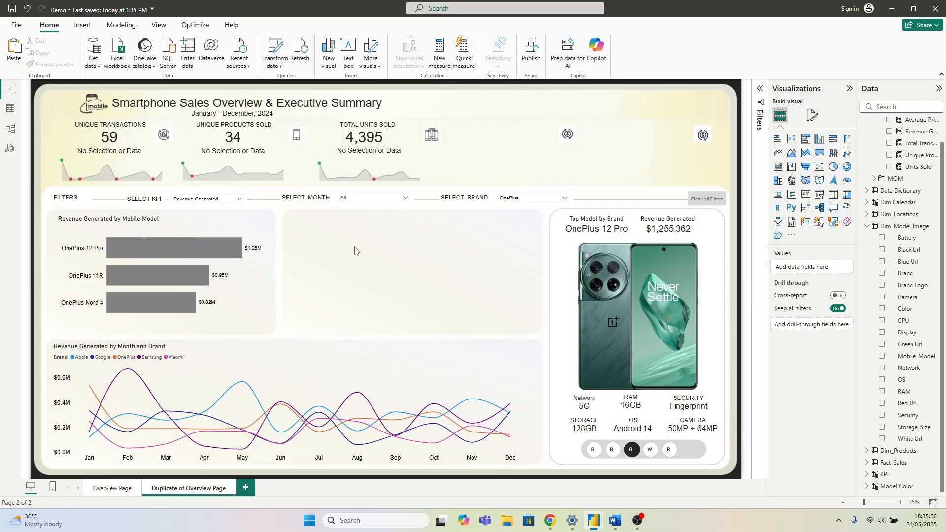
Step: Switch to the reference report in Chrome, drill into Apple in the Gartner Magic Quadrant chart, and zoom back out to all brands
click(550, 520)
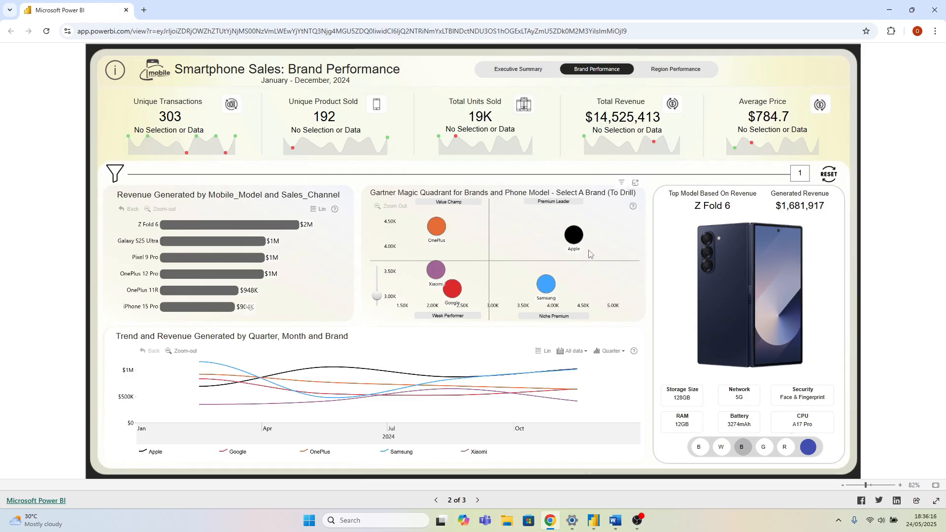
click(575, 237)
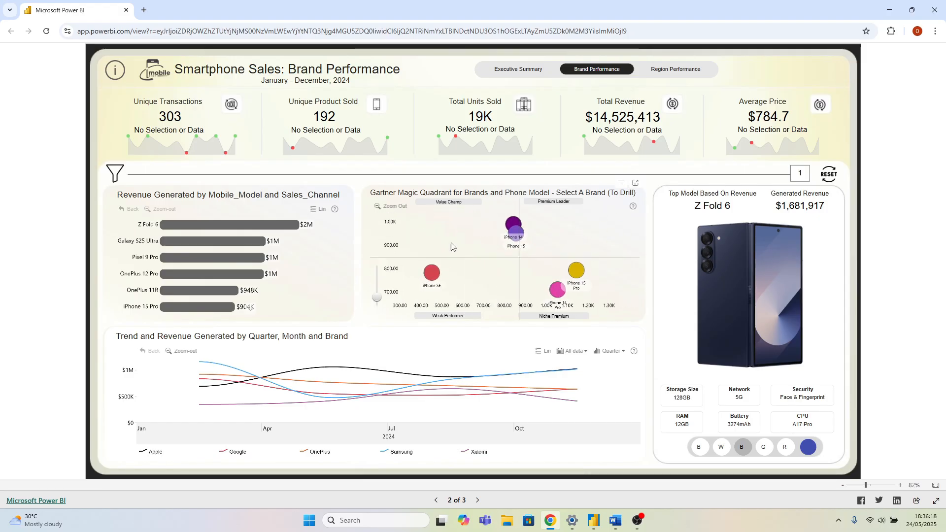
click(389, 207)
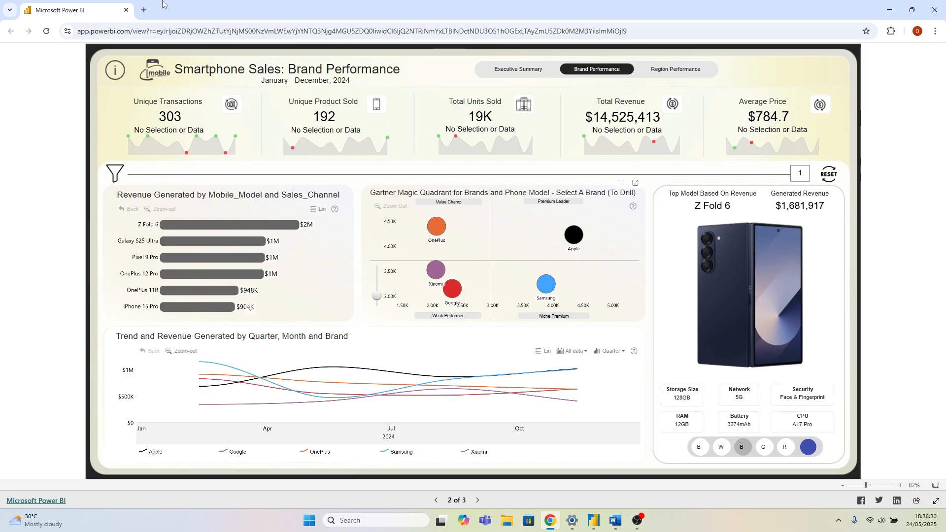
Step: Search Google Images for "gartner magic quadrant" in a new browser tab and preview the DataRobot result
click(143, 10)
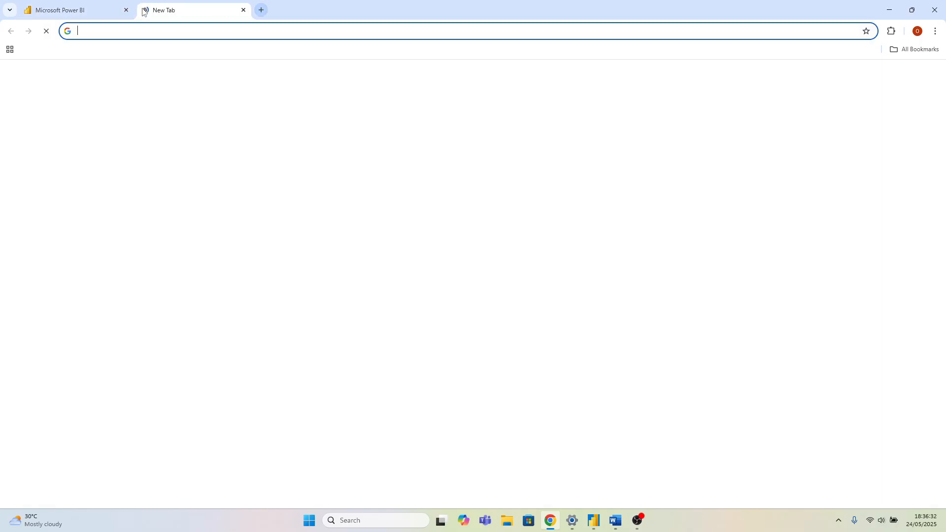
text(GART)
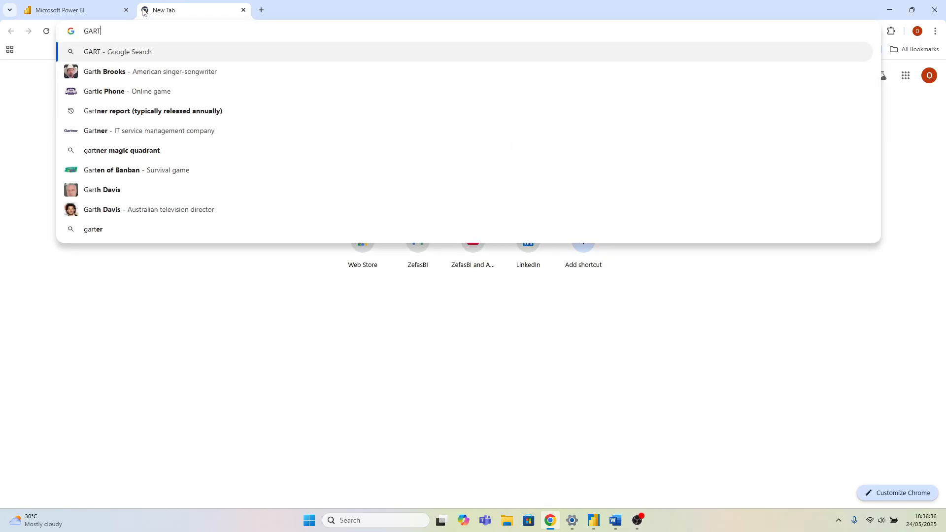
click(131, 151)
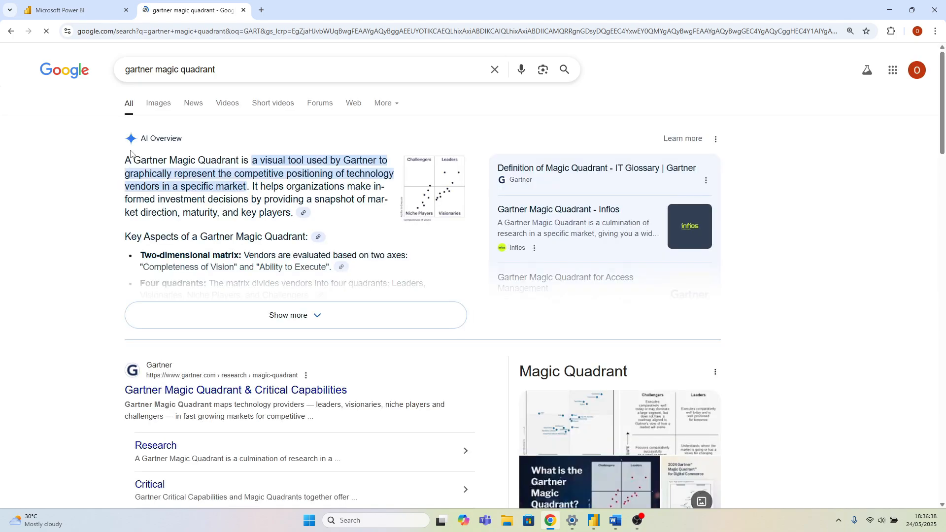
click(157, 104)
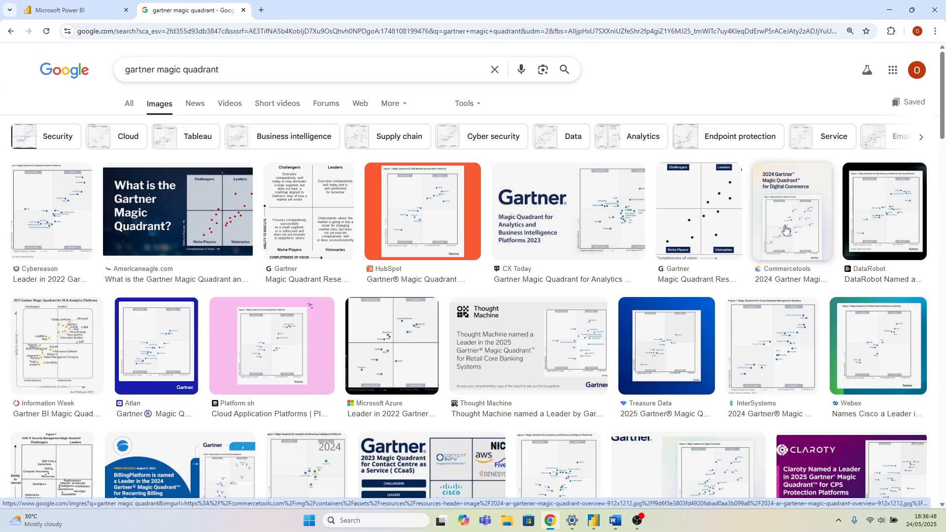
click(877, 222)
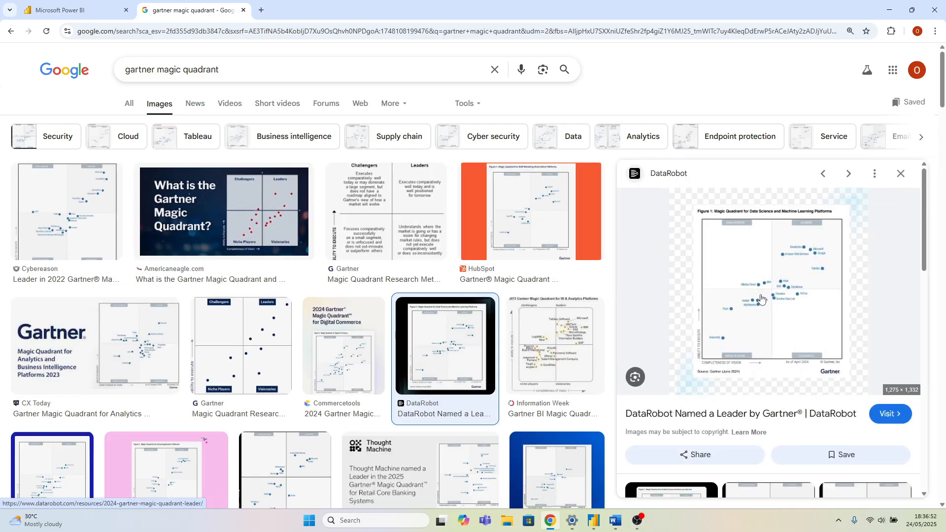
Step: Search the images for "gartner magic quadrant cloud providers 2024" and preview the Microsoft Azure chart
click(242, 72)
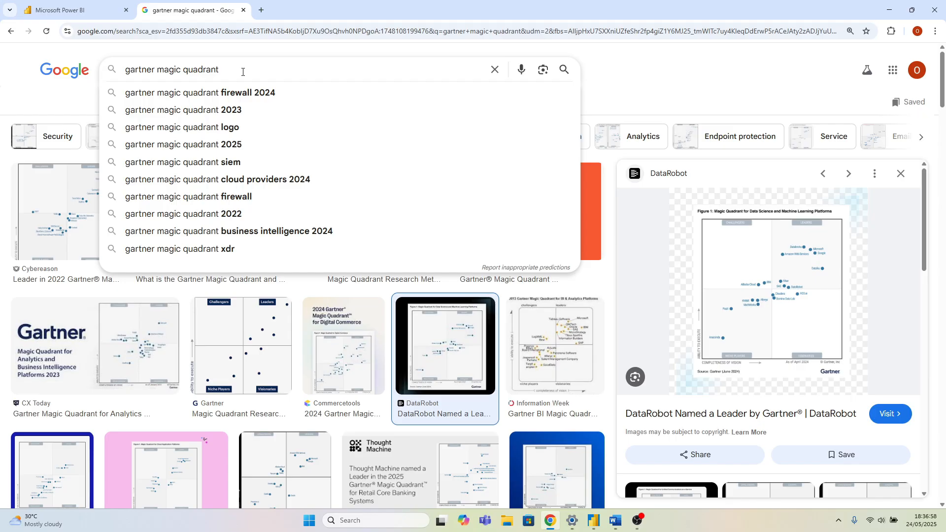
click(237, 180)
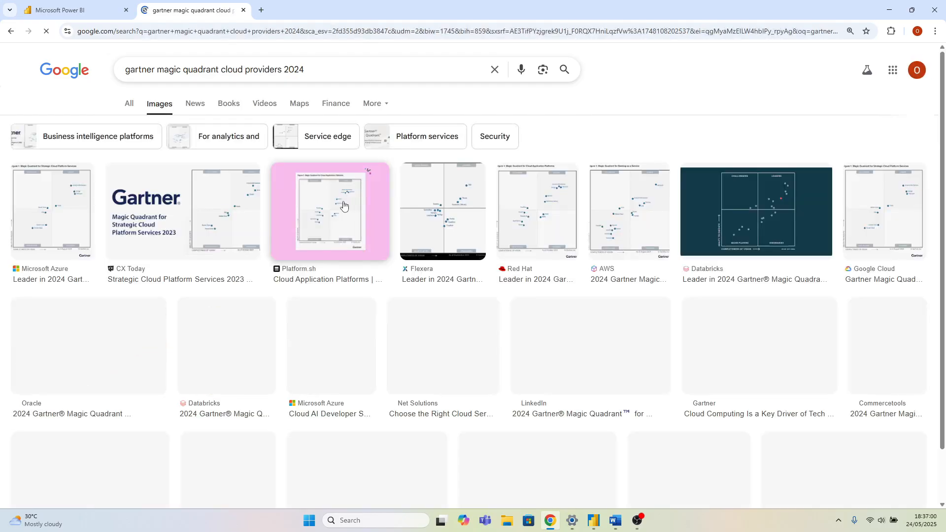
click(52, 212)
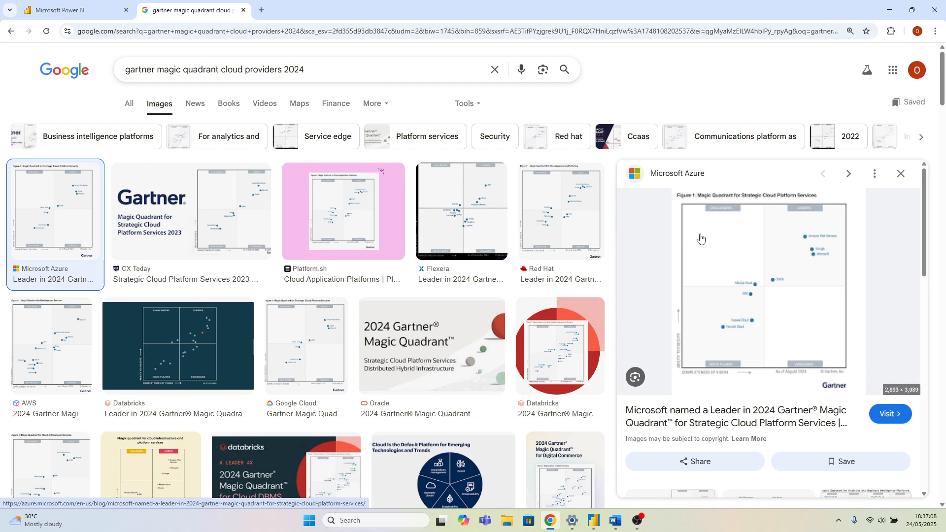
Step: Change the image search to "gartner magic quadrant business intelligence 2024" and preview the Domo chart
click(318, 70)
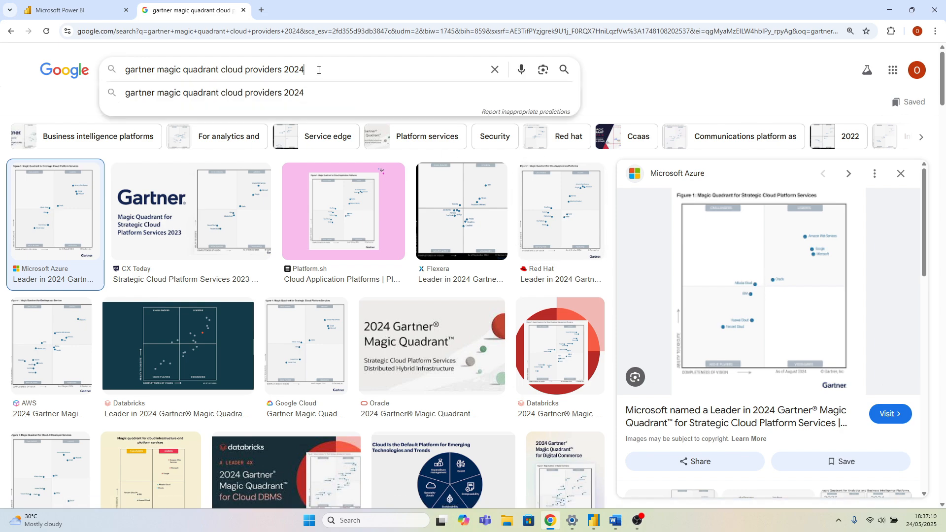
key(BackSpace)
key(BackSpace)
key(BackSpace)
key(BackSpace)
key(BackSpace)
key(BackSpace)
key(BackSpace)
key(BackSpace)
key(BackSpace)
key(BackSpace)
key(BackSpace)
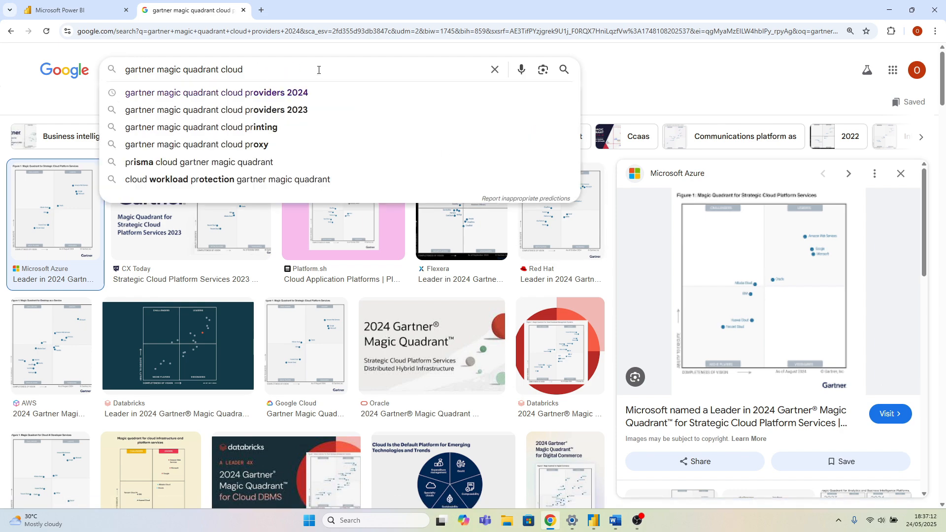
key(BackSpace)
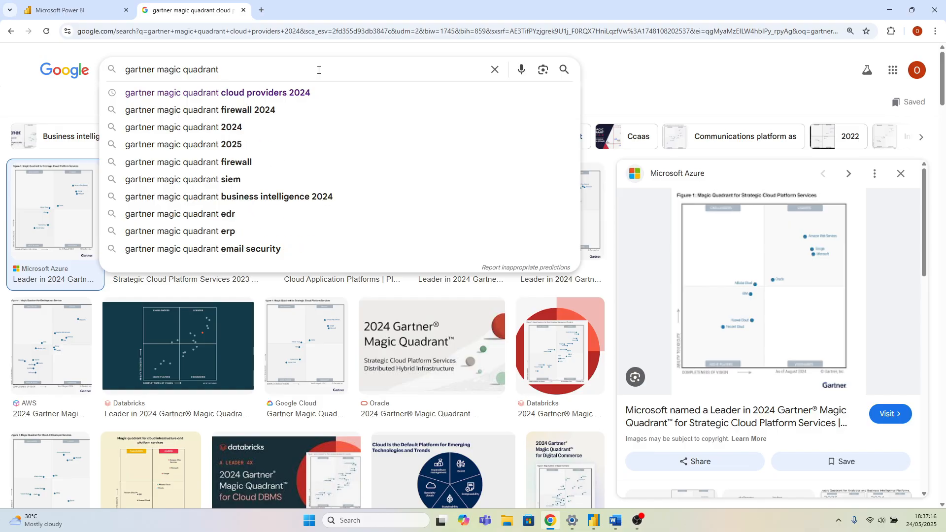
click(260, 198)
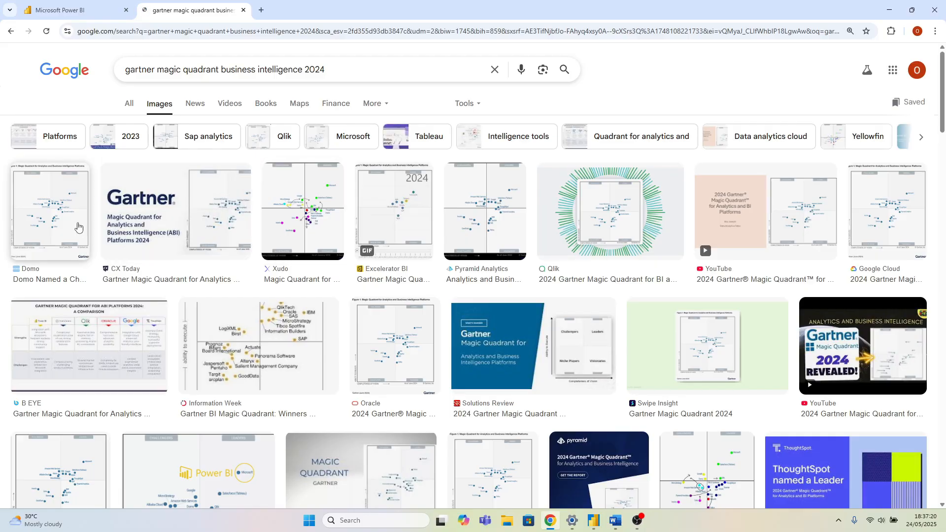
click(67, 219)
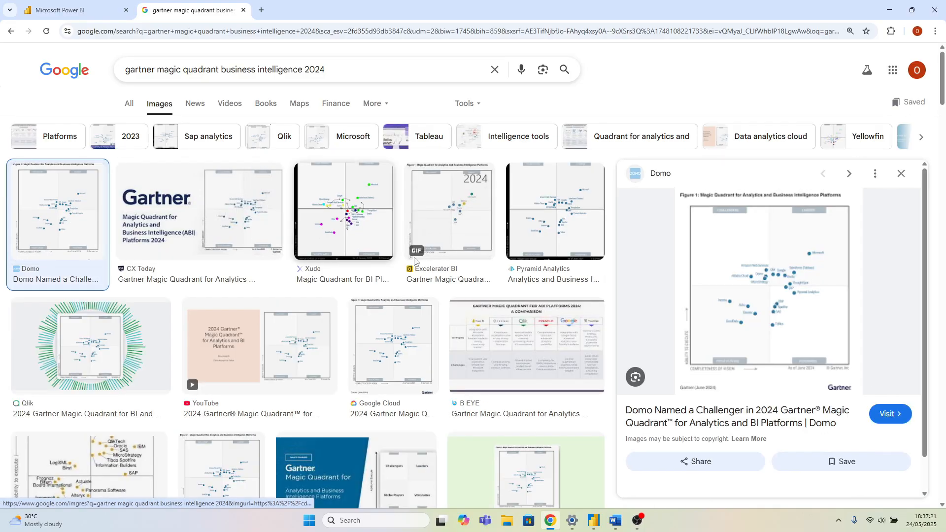
Step: Open the Domo source page, return to the image results to preview the Information Week and Qlik quadrants, and close the source page
click(783, 305)
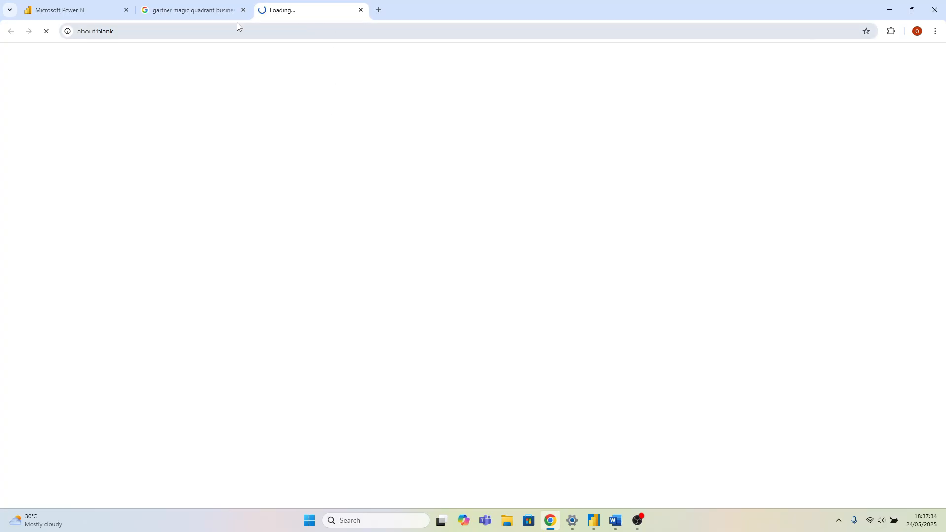
click(226, 11)
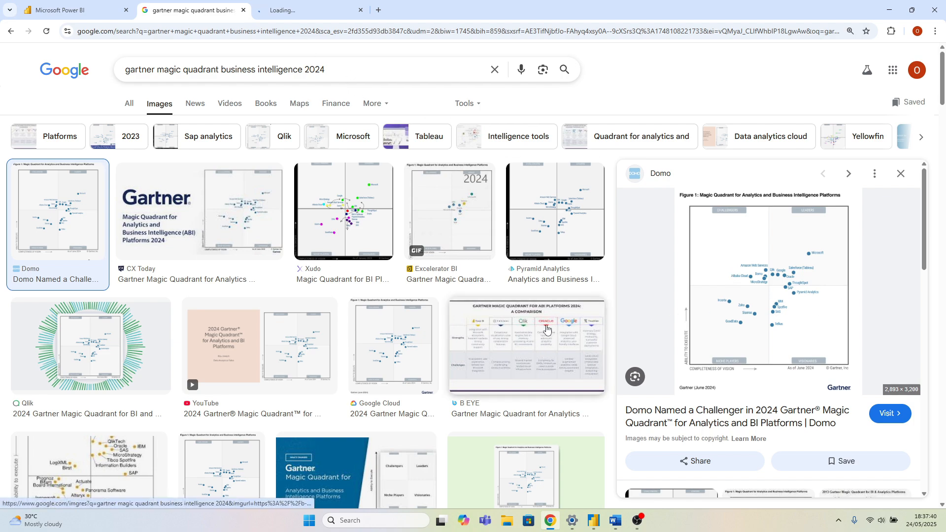
scroll(93, 335, down, 3)
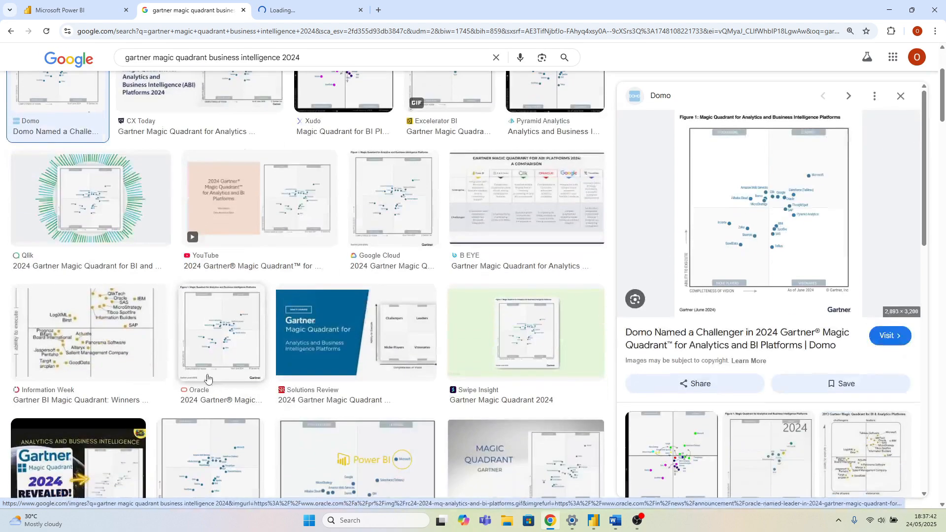
click(92, 335)
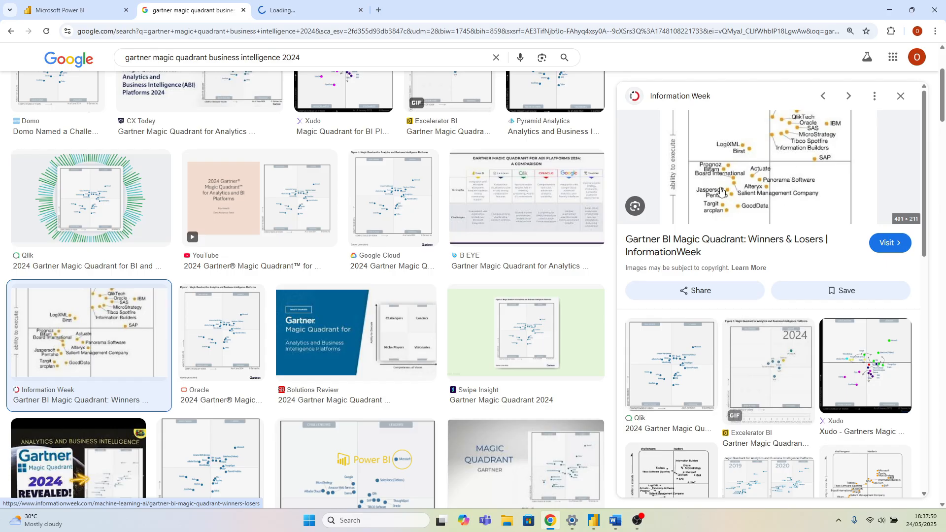
click(683, 356)
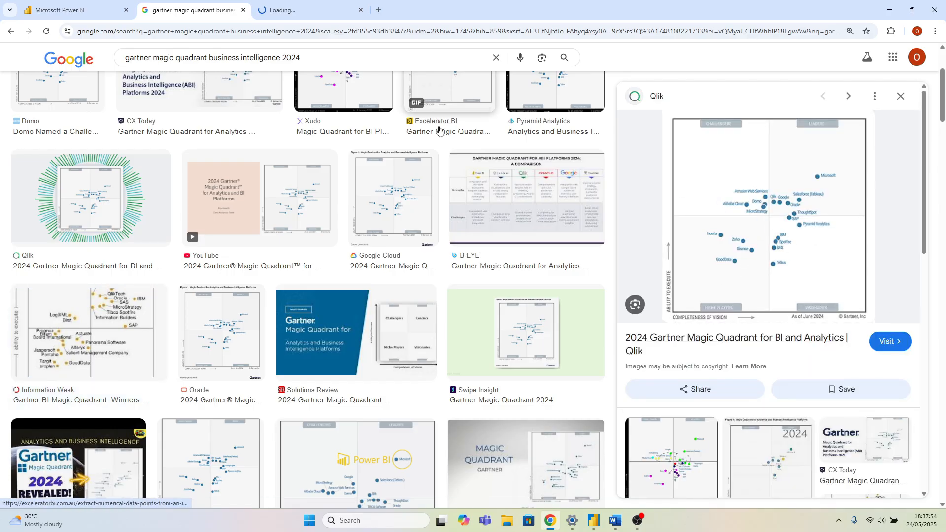
click(315, 11)
click(360, 10)
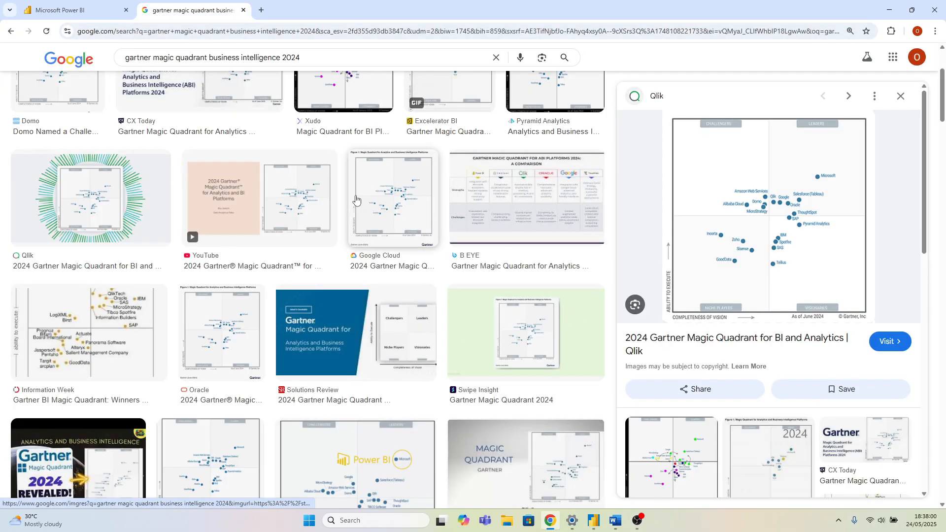
Step: Preview the Google Cloud quadrant among the image results and switch to the Demo report in Power BI Desktop
click(381, 195)
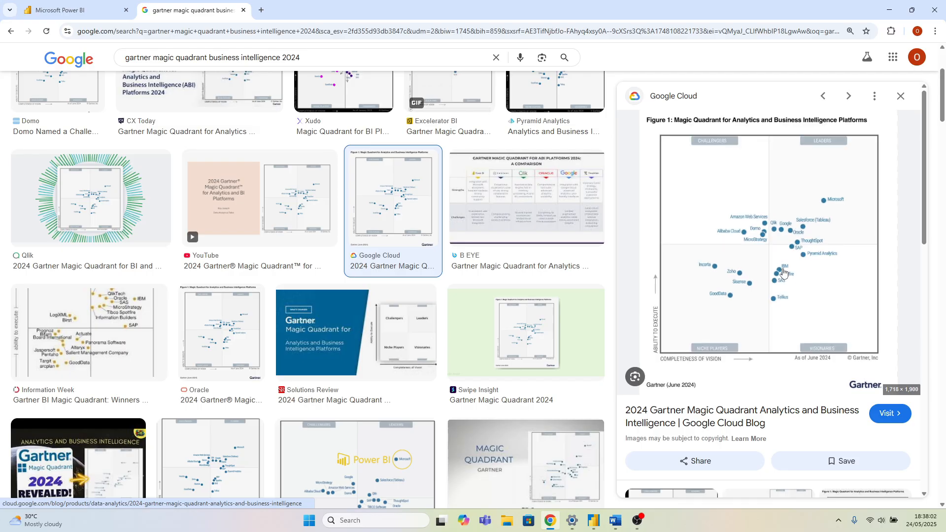
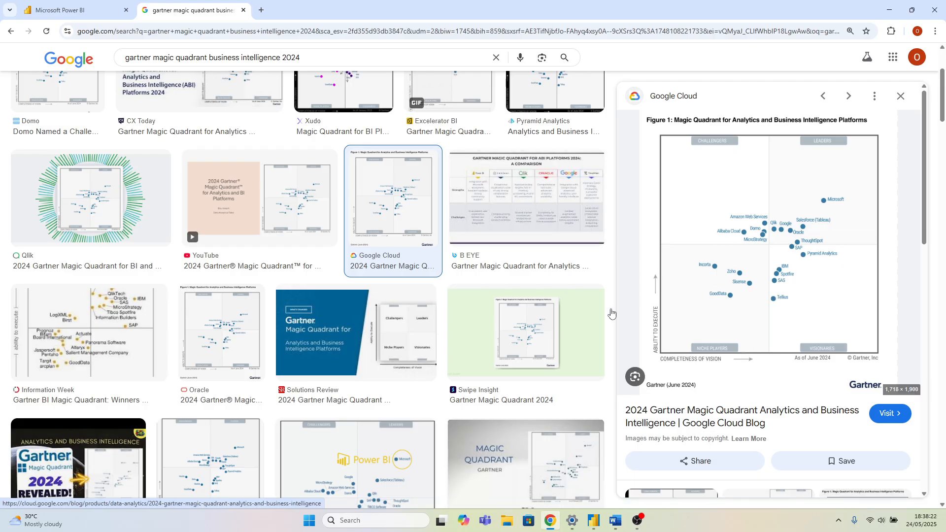
mouse_move(593, 520)
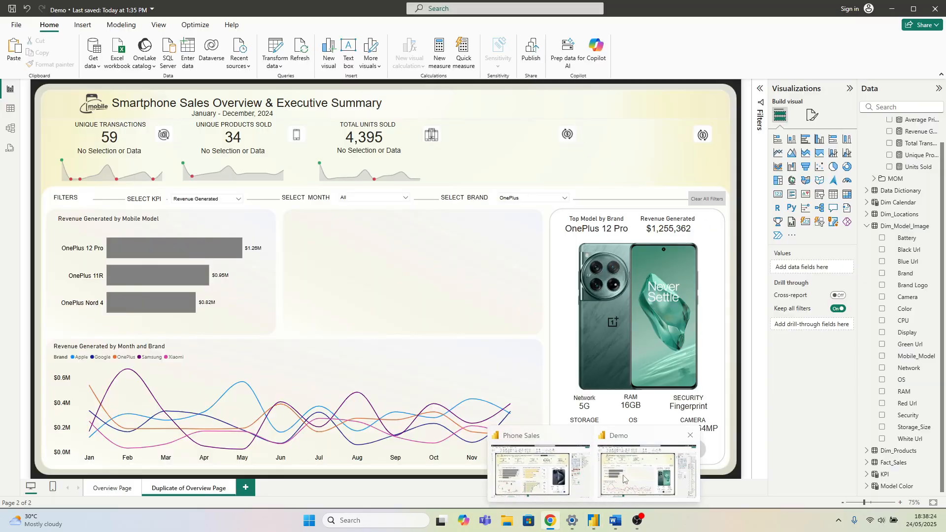
click(623, 478)
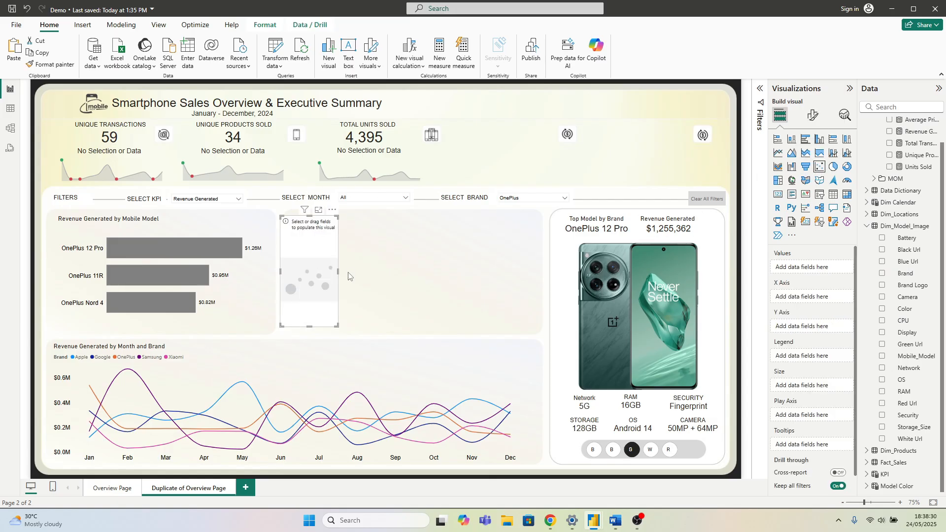
Step: Enlarge the blank scatter chart to fill the empty panel between the mobile model bar chart and the phone card
drag(338, 270, 533, 271)
drag(406, 325, 406, 331)
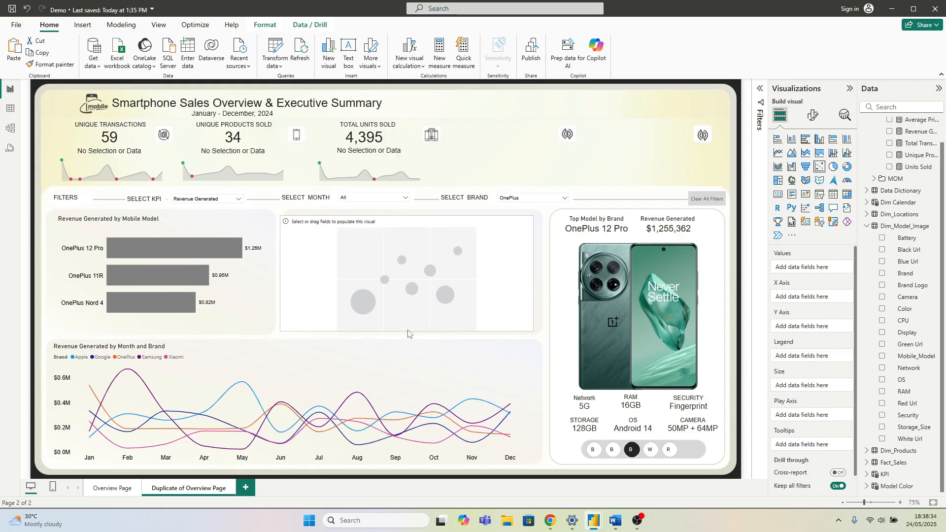
drag(279, 272, 284, 273)
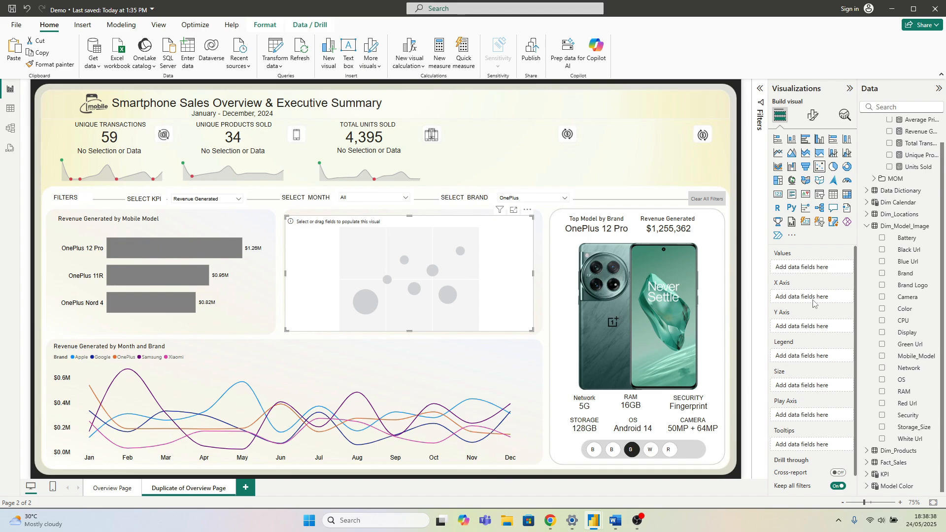
Step: Check the magic quadrant on the published report's Brand Performance page in the browser and return to the Demo report
click(550, 521)
click(121, 12)
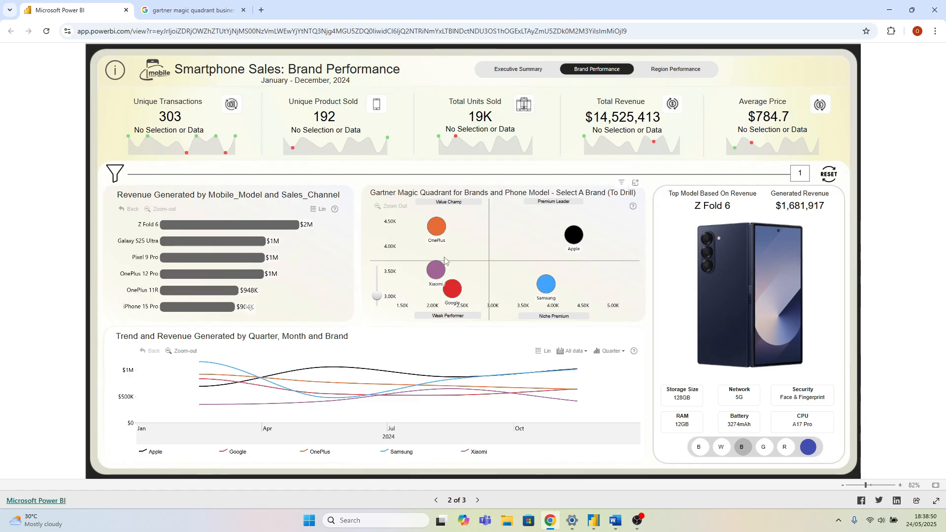
click(593, 520)
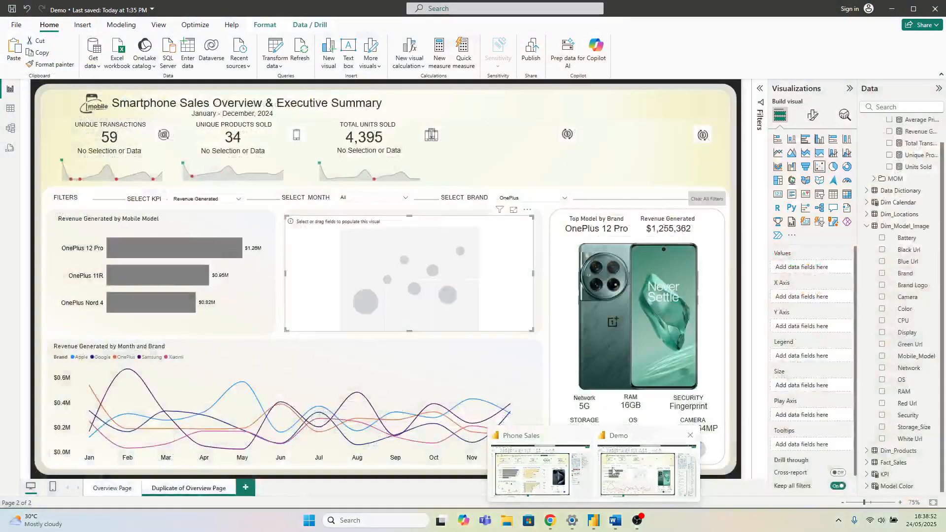
click(643, 468)
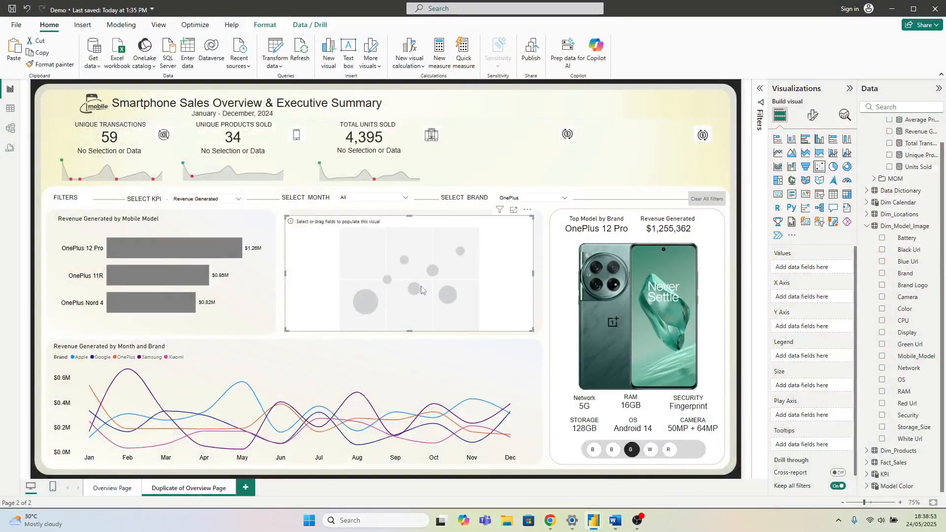
Step: Assign Average Price to the scatter chart's X axis and Units Sold to its Y axis
click(867, 225)
drag(915, 147, 803, 296)
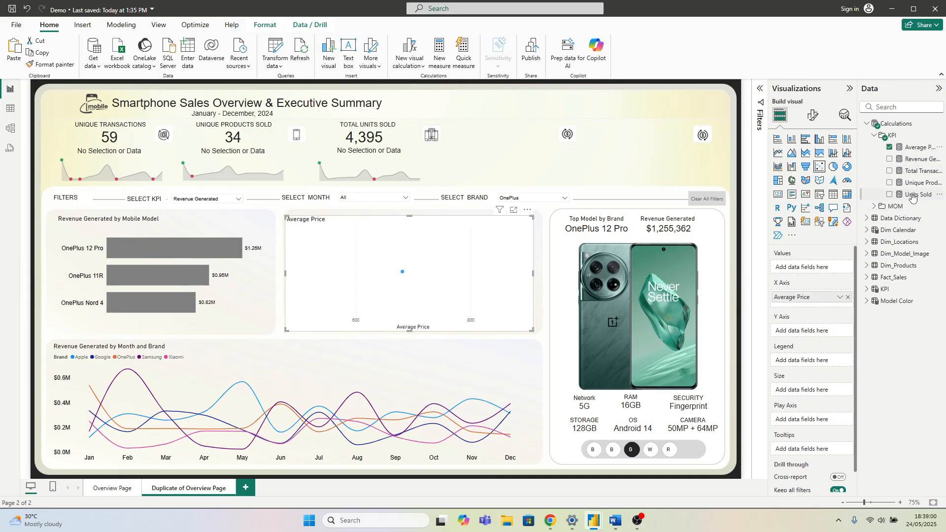
drag(917, 194, 804, 331)
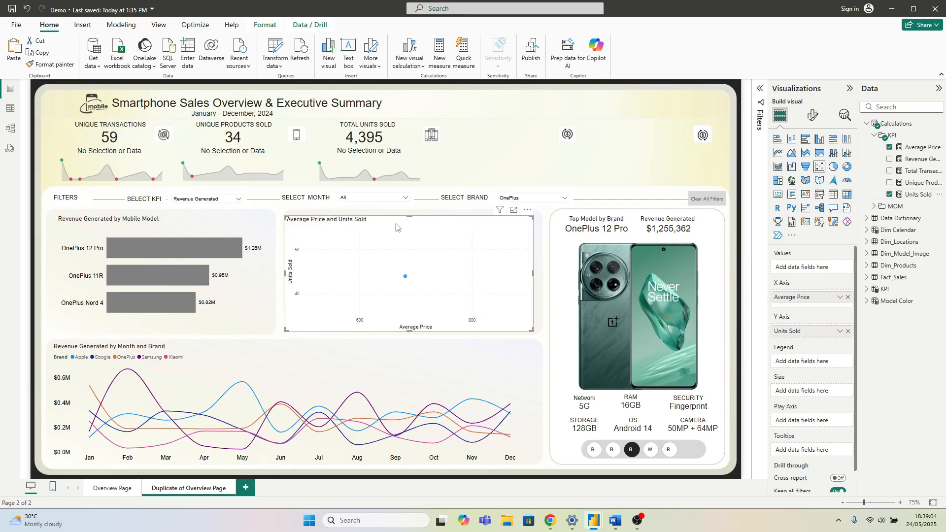
Step: Edit the brand slicer's interactions so that it does not filter the scatter chart
click(519, 198)
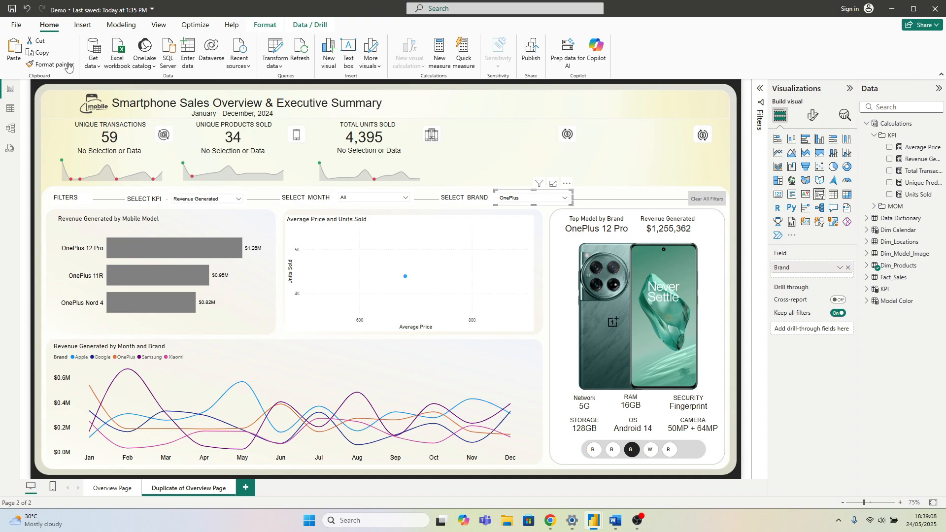
click(265, 24)
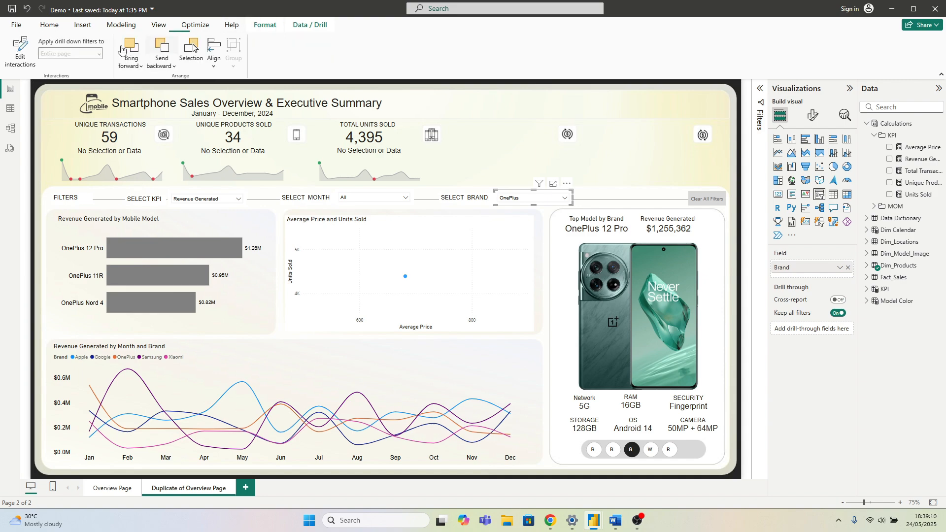
click(21, 51)
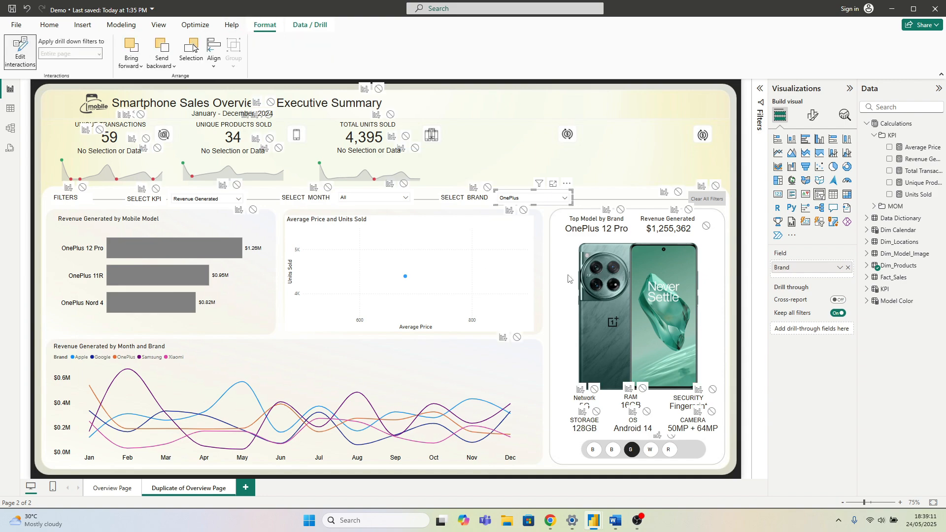
click(523, 210)
click(20, 51)
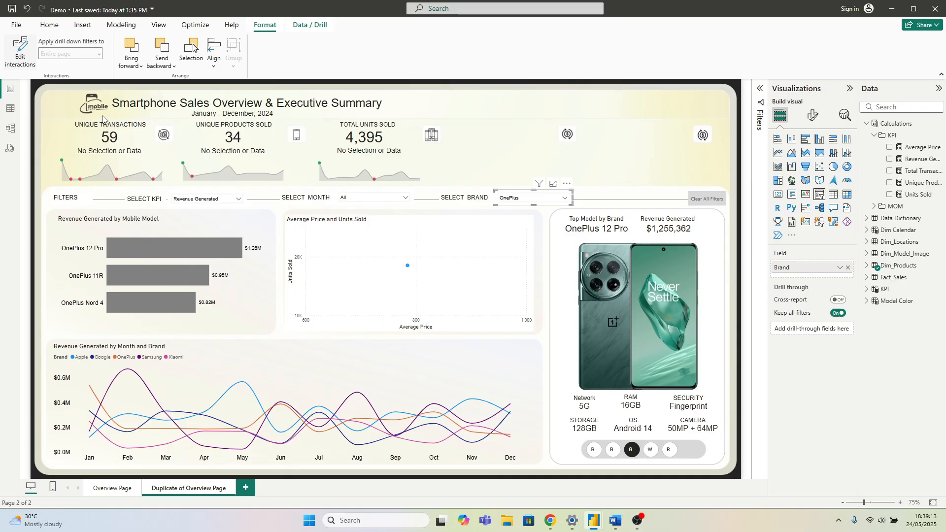
Step: Split the scatter chart by Brand from Dim_Products as its legend field and turn off the legend display
click(411, 235)
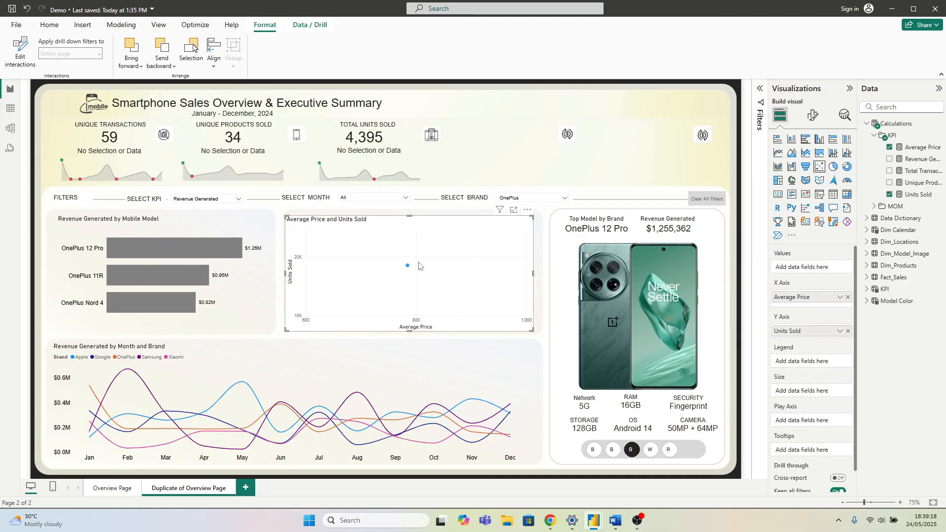
click(866, 265)
drag(907, 278, 806, 368)
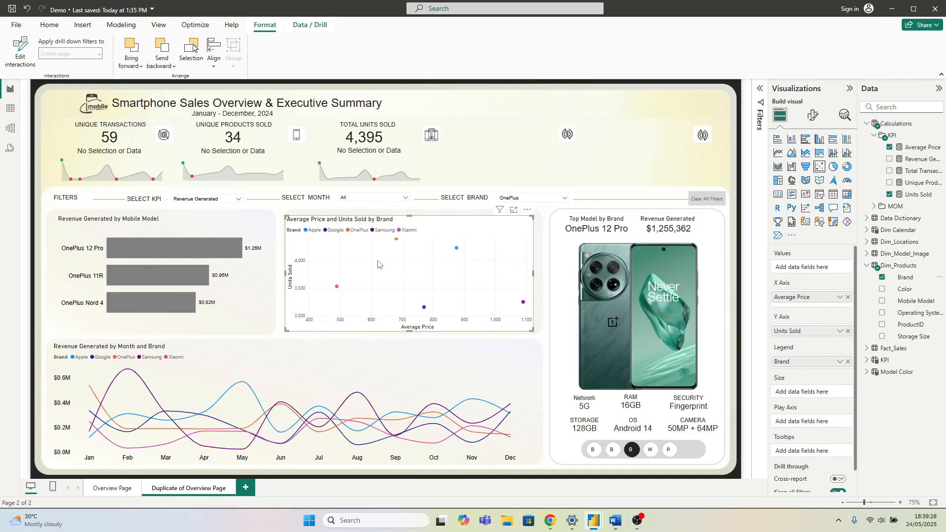
click(812, 115)
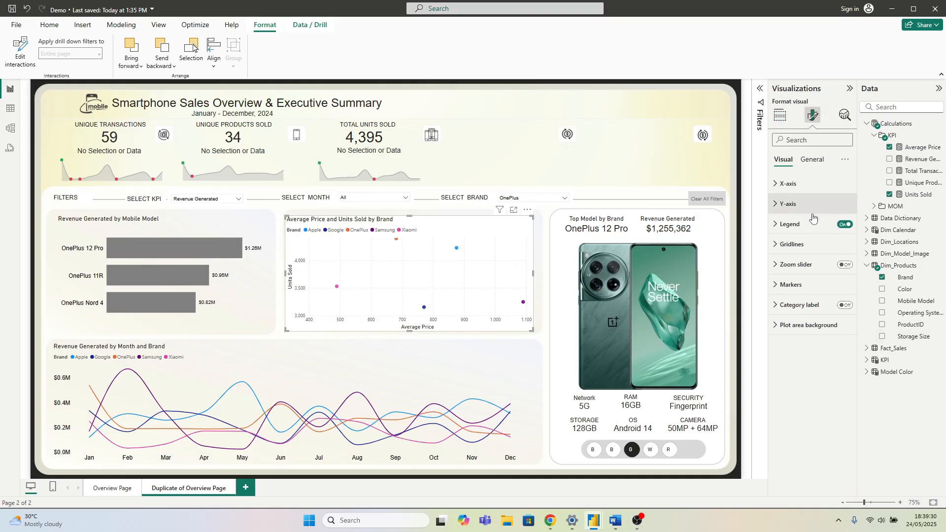
click(844, 224)
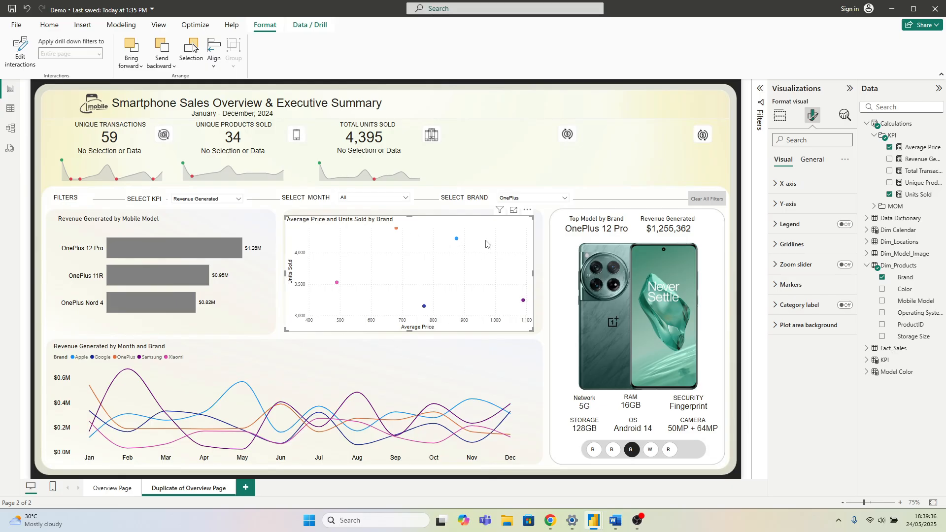
Step: Set the scatter chart's Y-axis range to a minimum of 3000 and a maximum of 4500
click(788, 184)
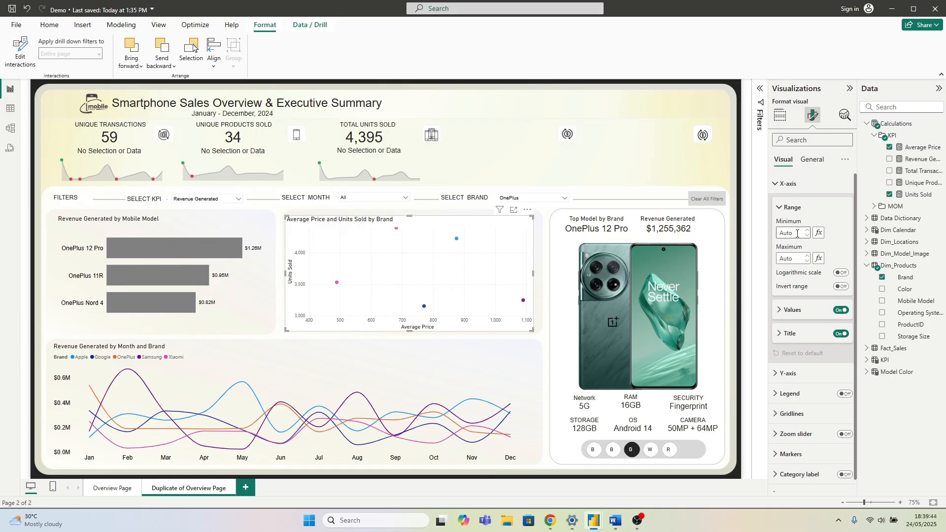
click(788, 184)
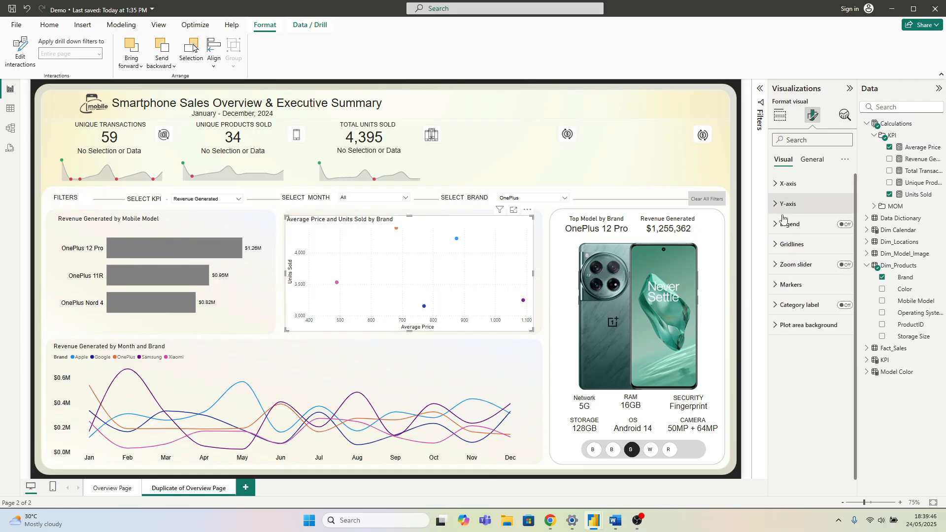
click(788, 204)
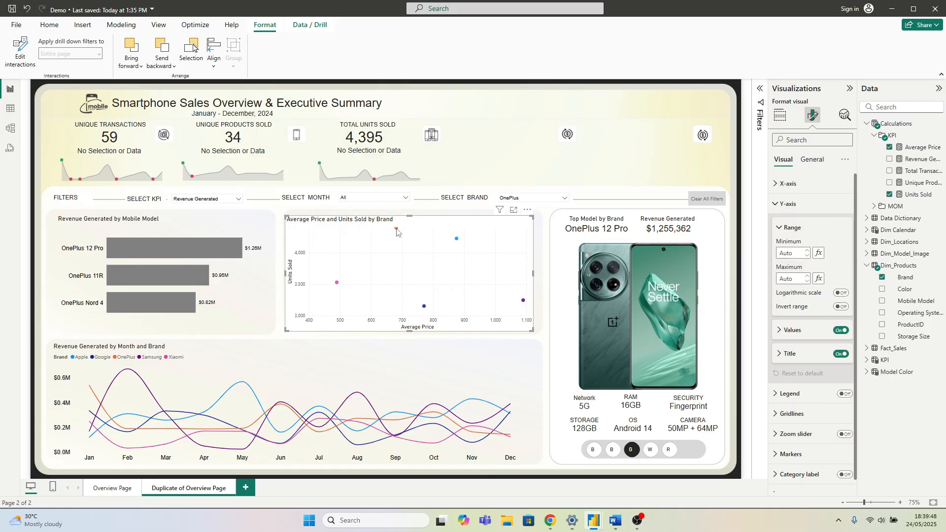
mouse_move(398, 231)
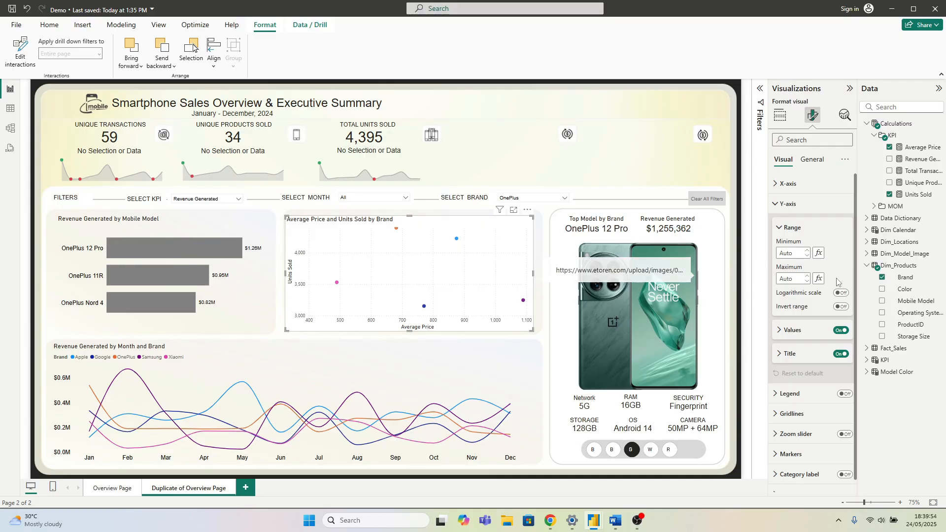
click(796, 252)
text(3000)
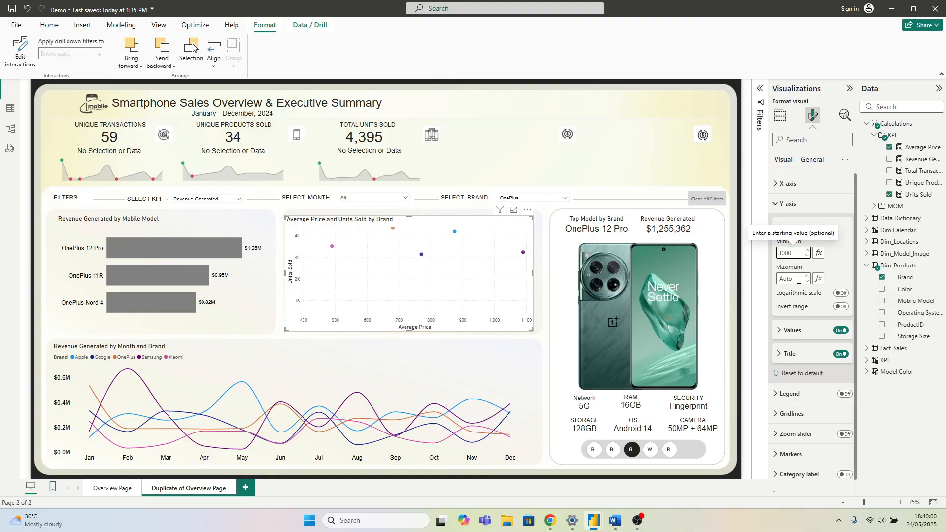
click(797, 279)
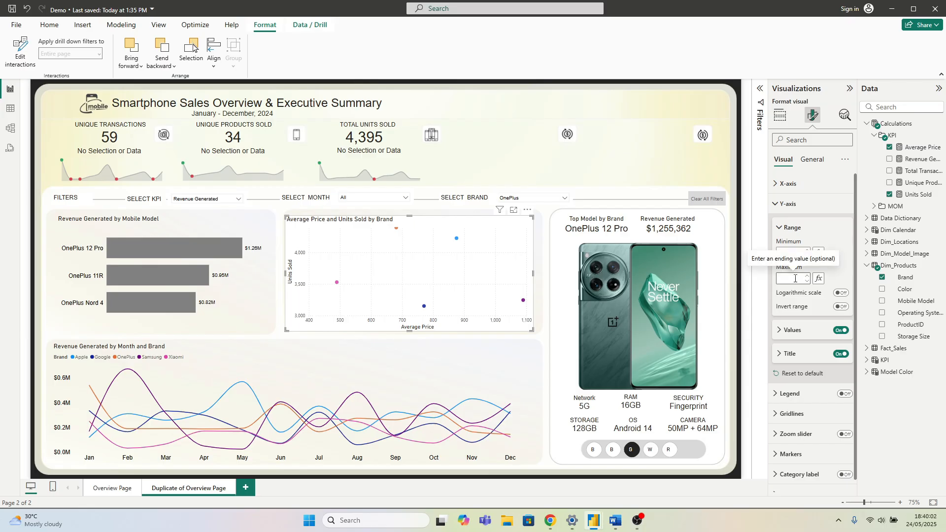
text(4500)
key(Return)
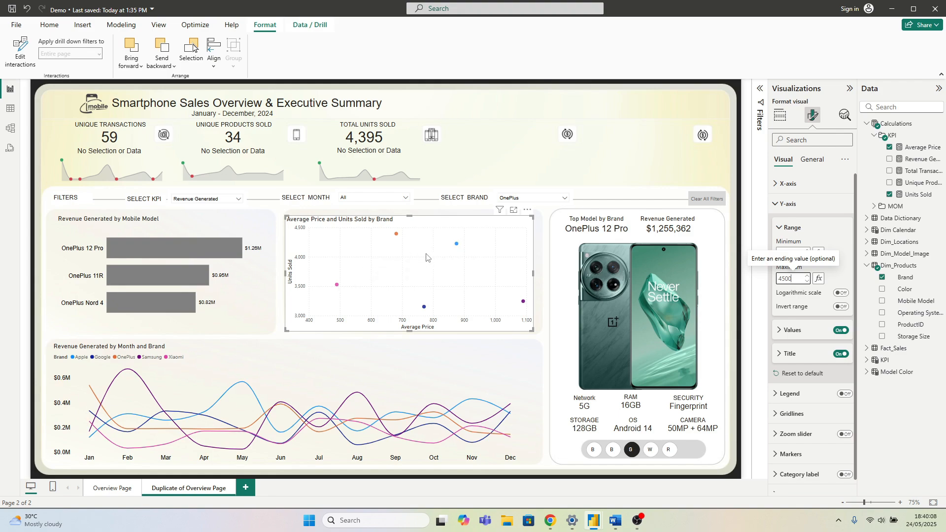
click(787, 204)
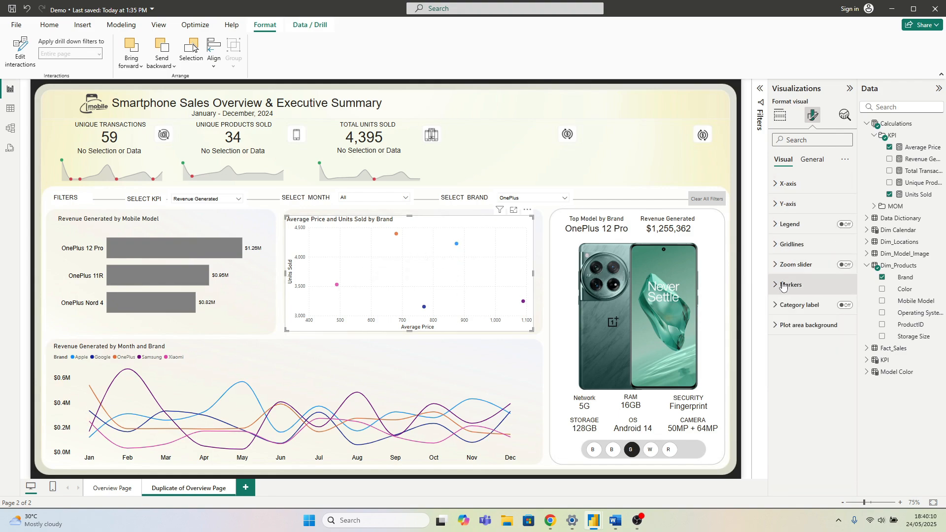
Step: Turn on category labels for the scatter chart and set the marker size multiplier to 27
click(844, 306)
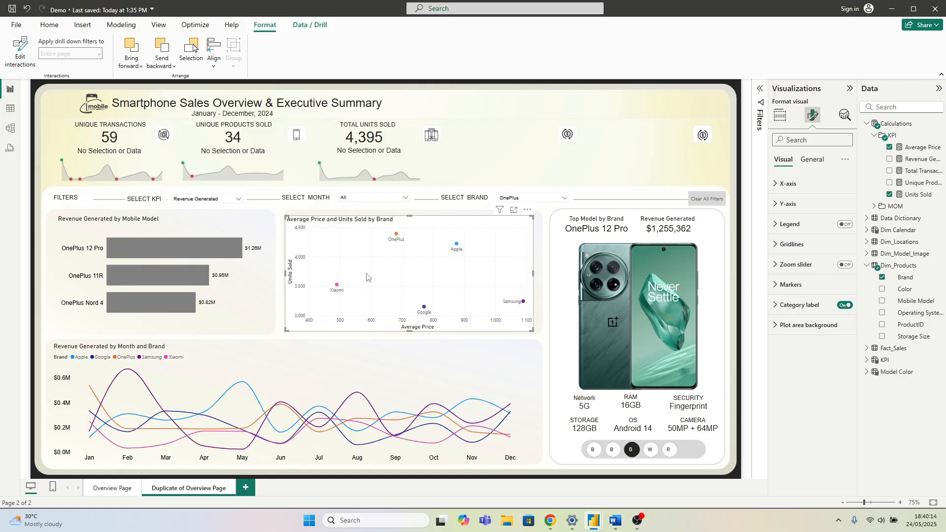
click(791, 284)
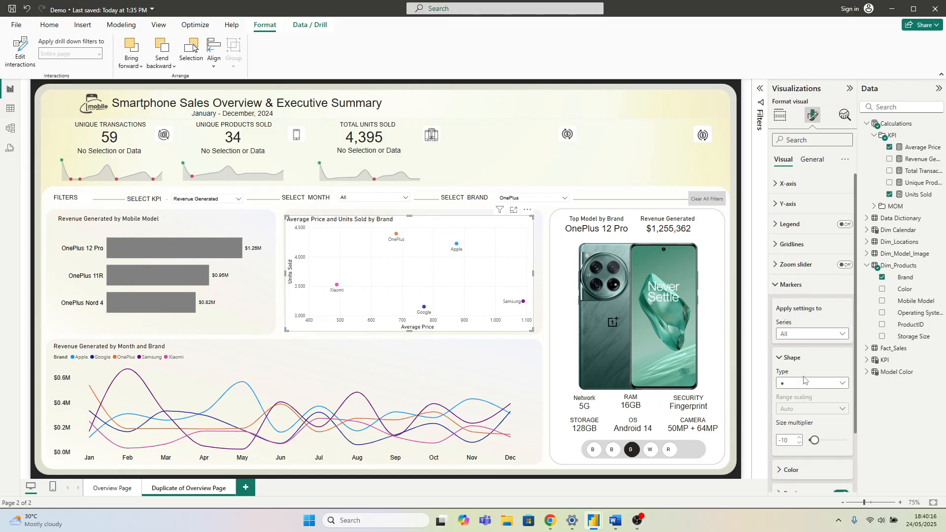
scroll(803, 389, down, 2)
drag(814, 369, 827, 373)
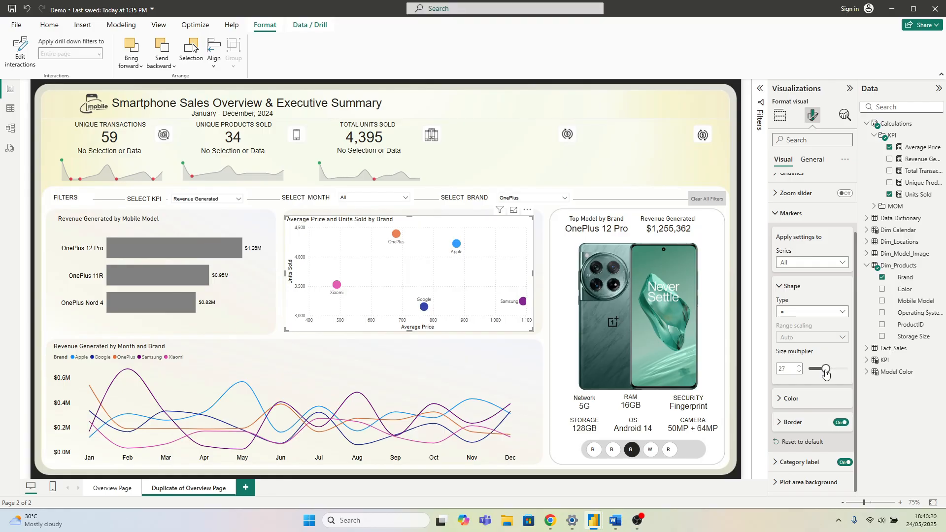
click(777, 213)
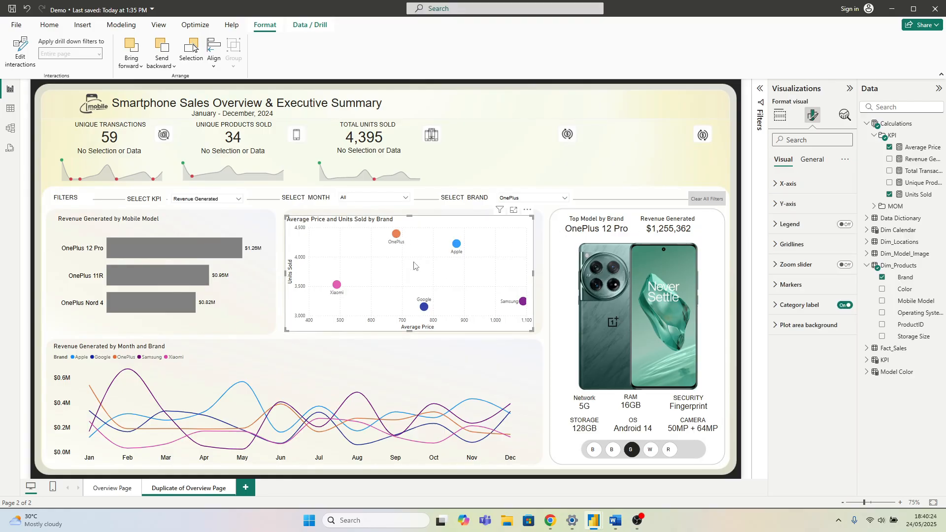
Step: Add an X-axis constant line to the scatter chart and base its value on a measure from the Calculations table's KPI folder
click(844, 117)
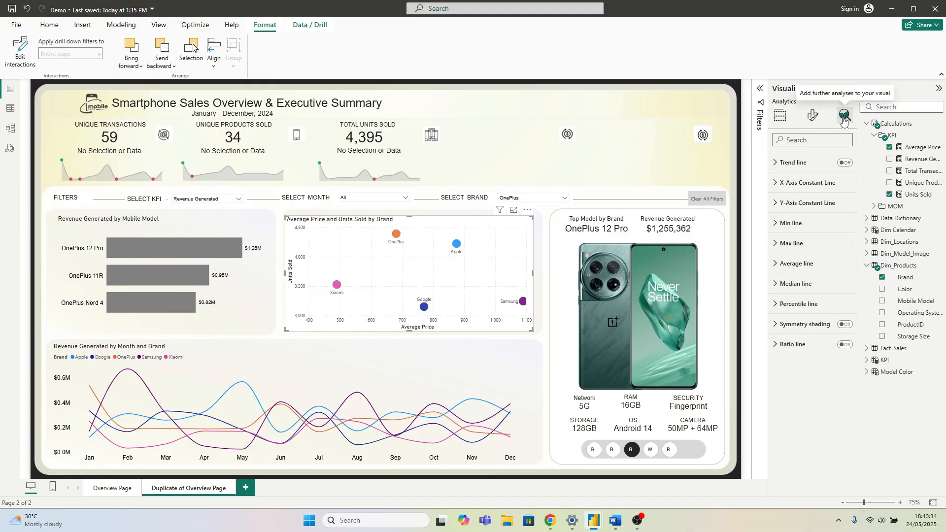
click(801, 185)
click(794, 218)
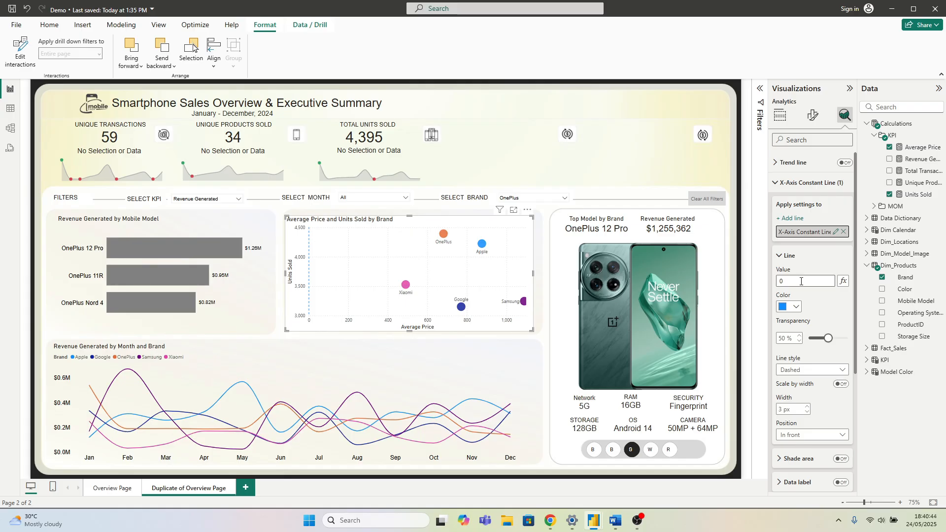
click(843, 280)
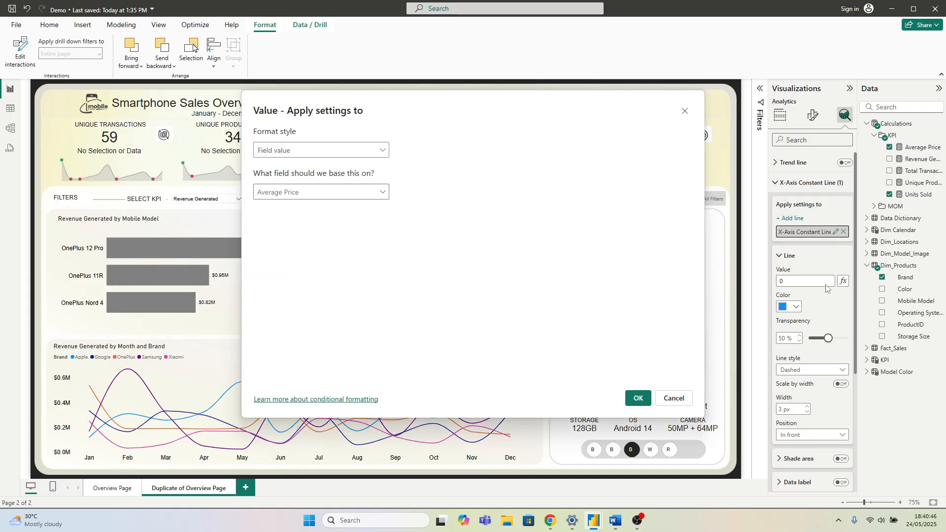
click(281, 195)
click(274, 292)
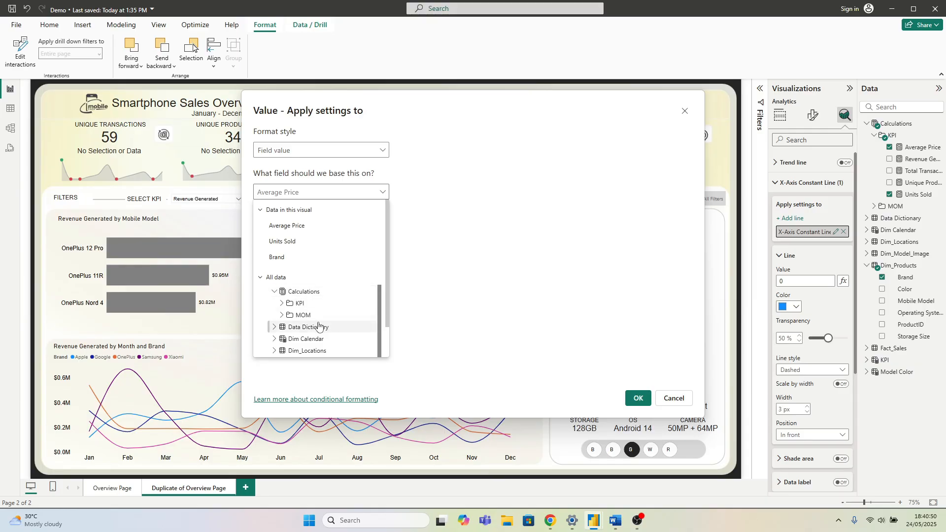
click(283, 304)
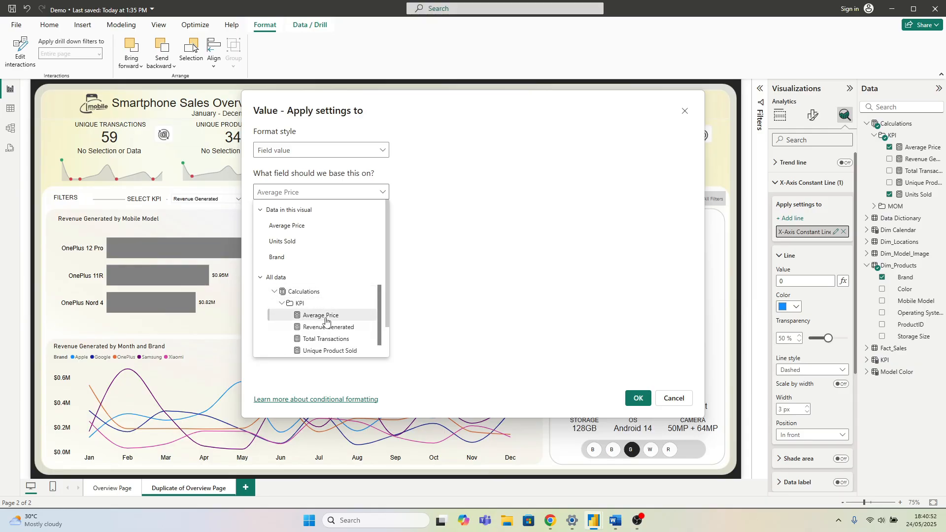
Step: Base the X-axis constant line's value on the Average Price measure and give the line a solid style
click(325, 316)
click(637, 398)
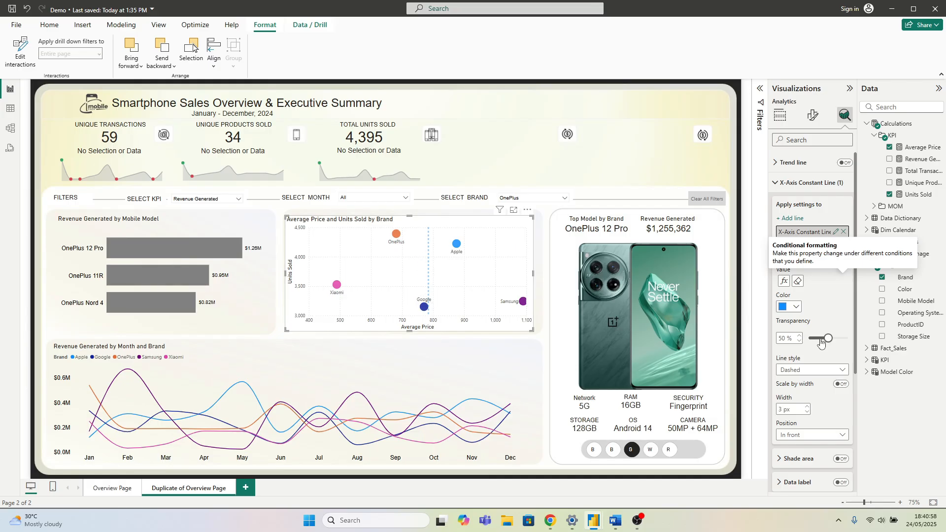
click(798, 371)
click(802, 383)
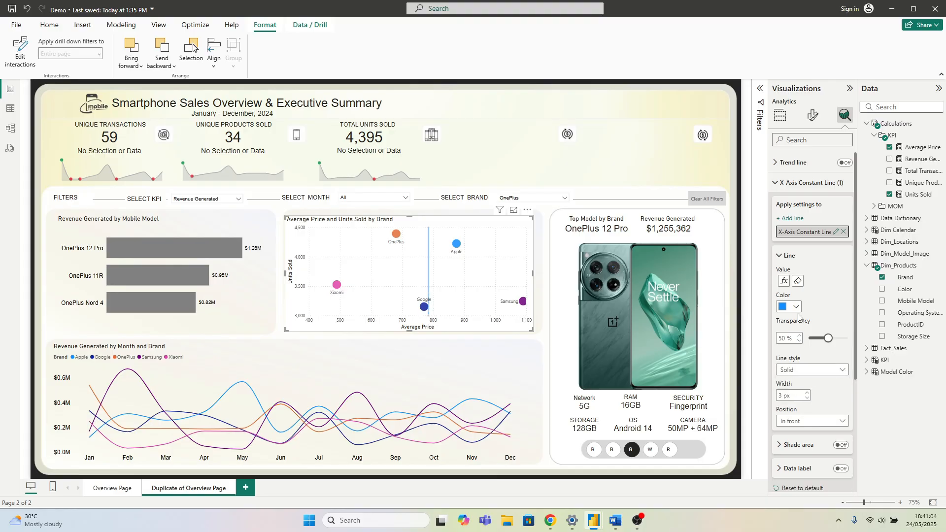
Step: Colour the X-axis constant line grey and set its width to 2 px
click(797, 307)
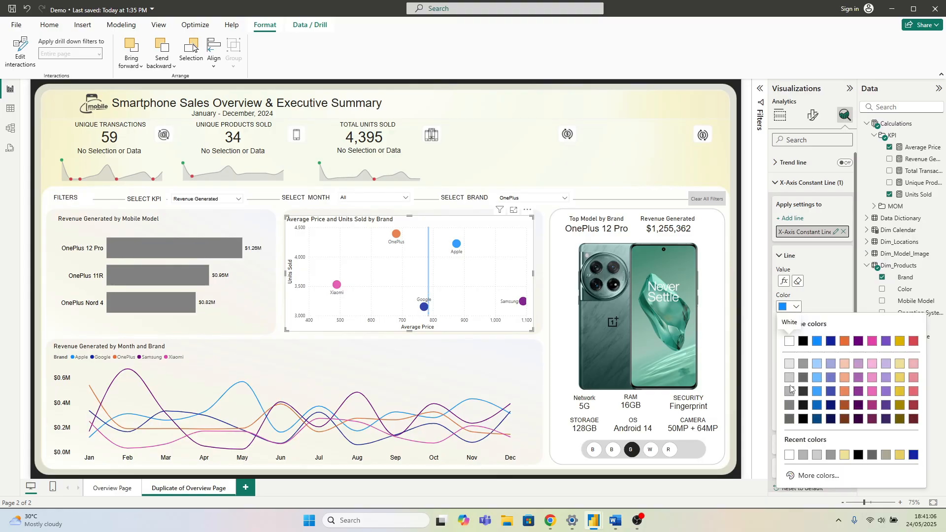
click(790, 406)
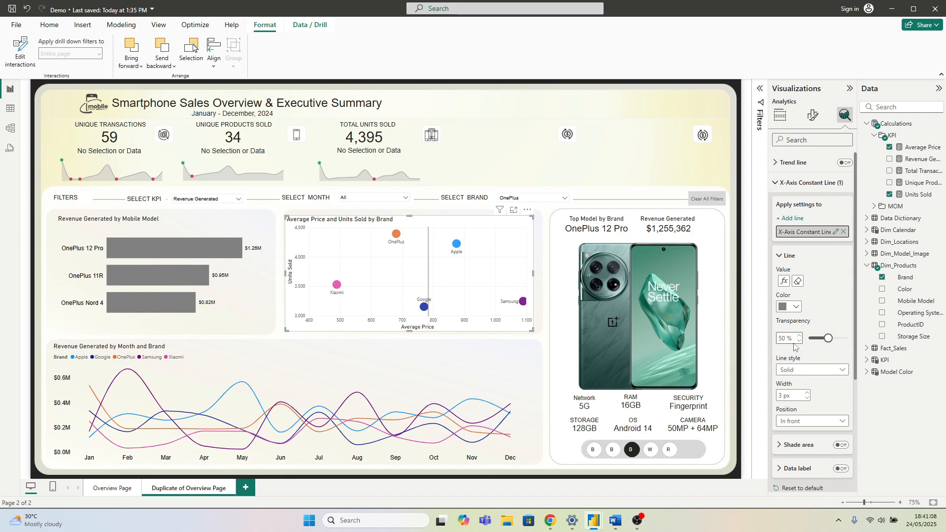
scroll(800, 378, down, 1)
scroll(800, 378, down, 1)
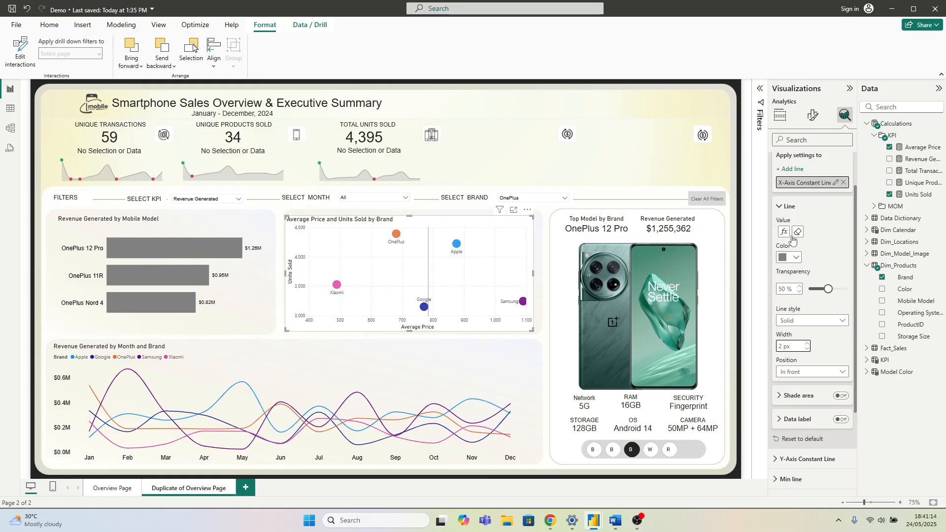
Step: Add a Y-axis constant line to the scatter chart of Average Price and Units Sold by Brand
click(787, 207)
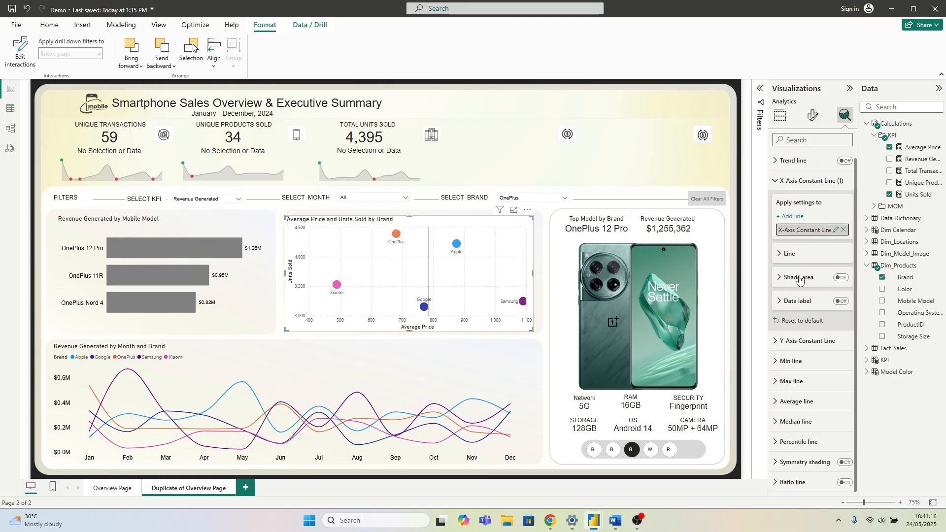
click(781, 186)
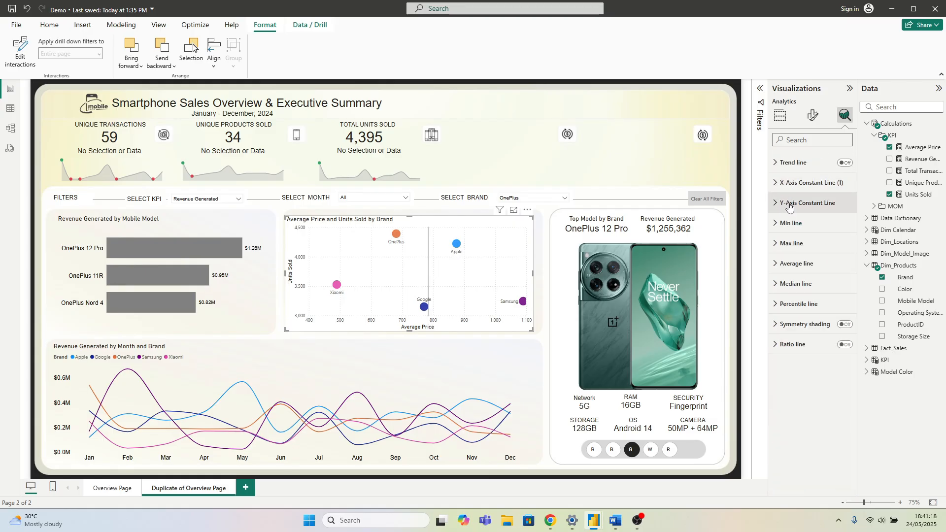
click(788, 203)
click(797, 239)
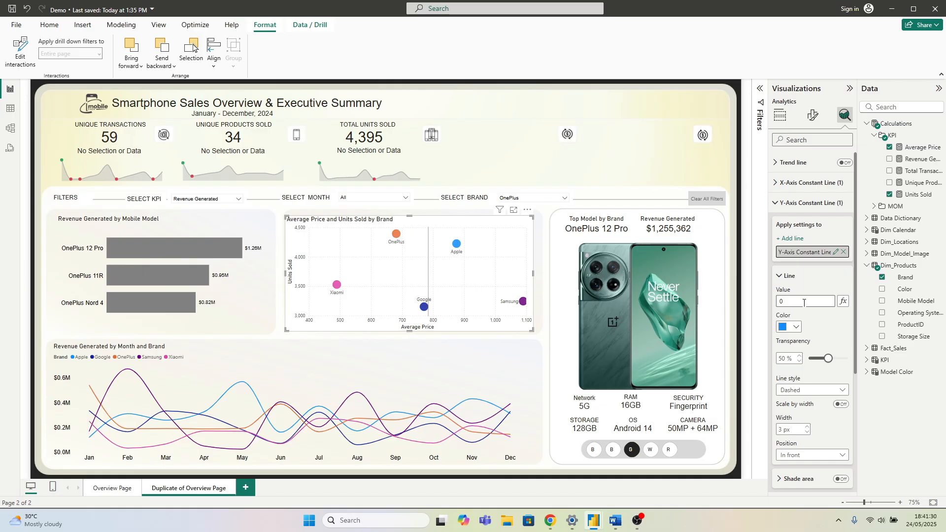
Step: Switch to the Phone Sales report and copy the full formula of its Avg of Units Sold measure
mouse_move(593, 520)
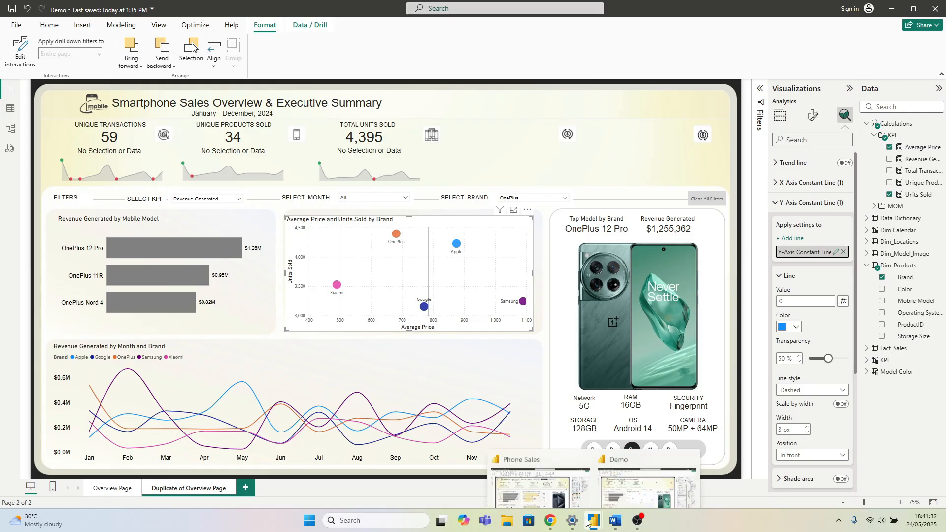
click(582, 489)
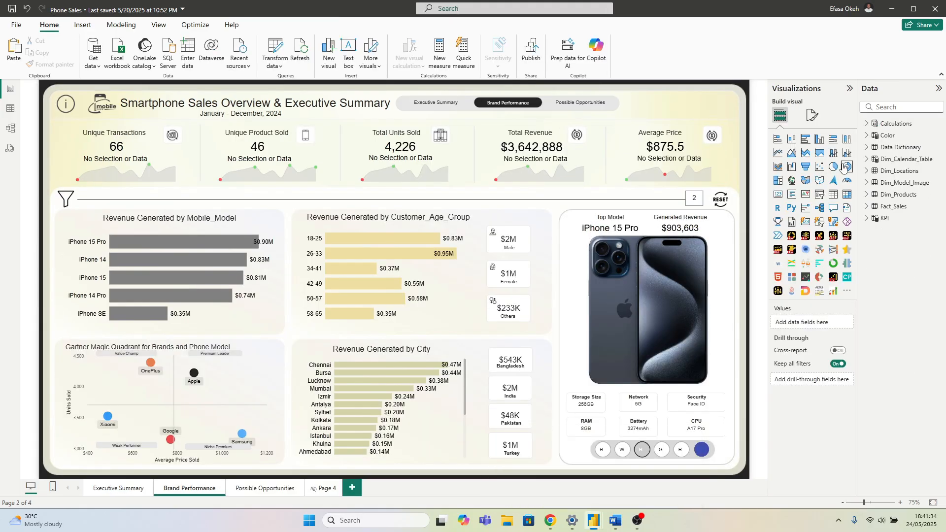
click(867, 123)
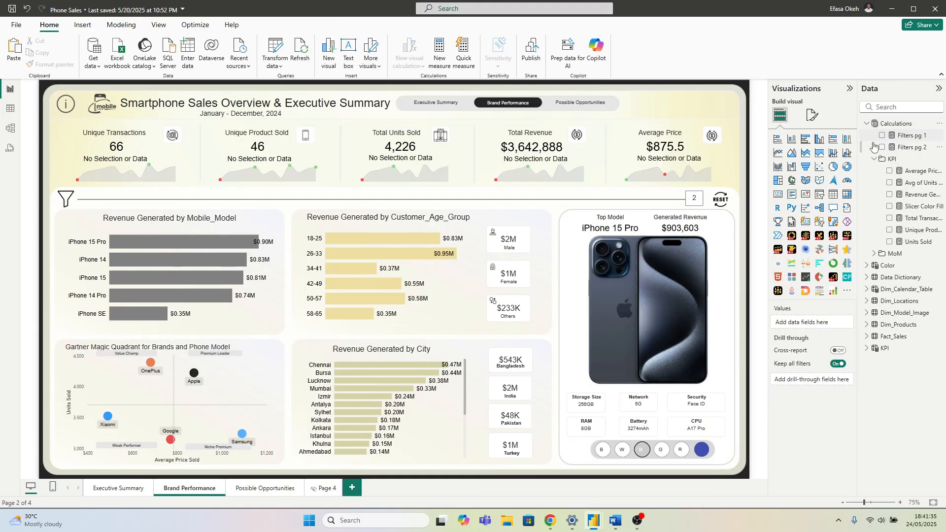
click(916, 171)
click(917, 183)
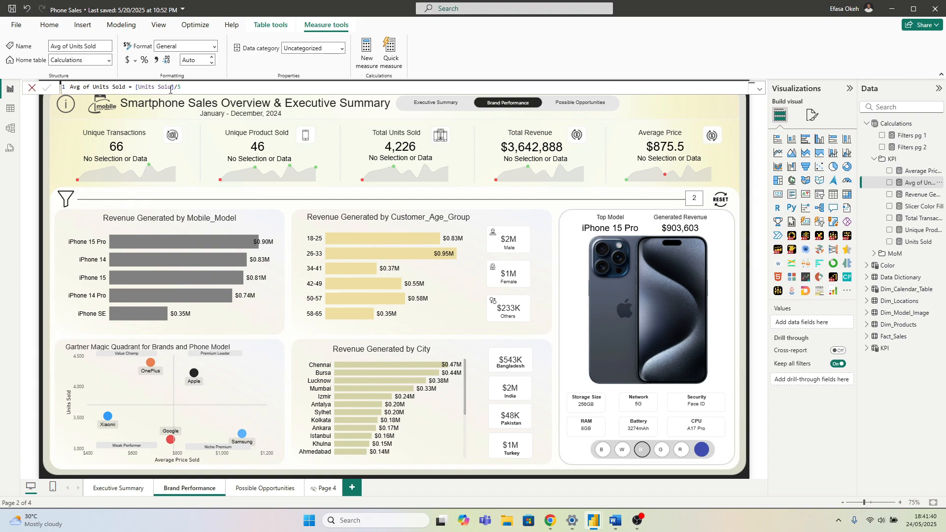
drag(192, 87, 63, 85)
key(ctrl+c)
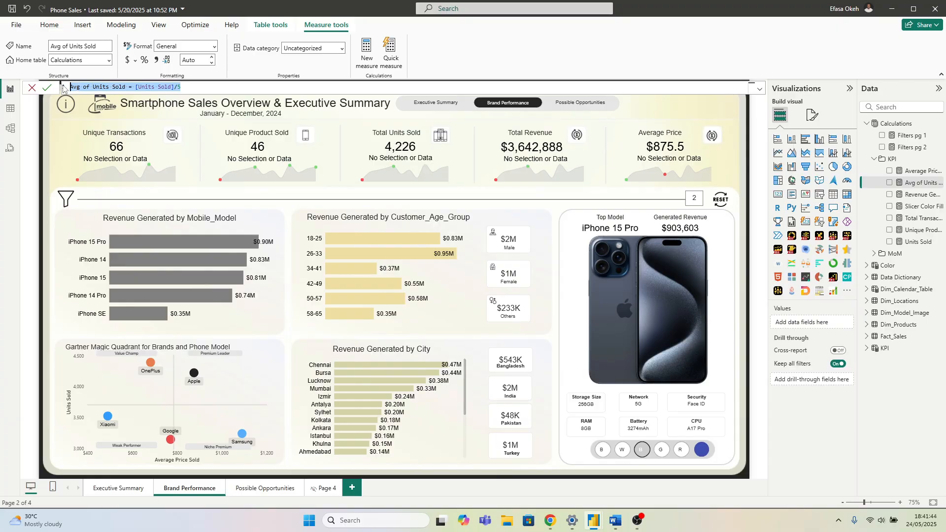
Step: Return to the Demo report and create the measure Avg of Units Sold = [Units Sold]/5 in the Calculations table's KPI folder
click(591, 523)
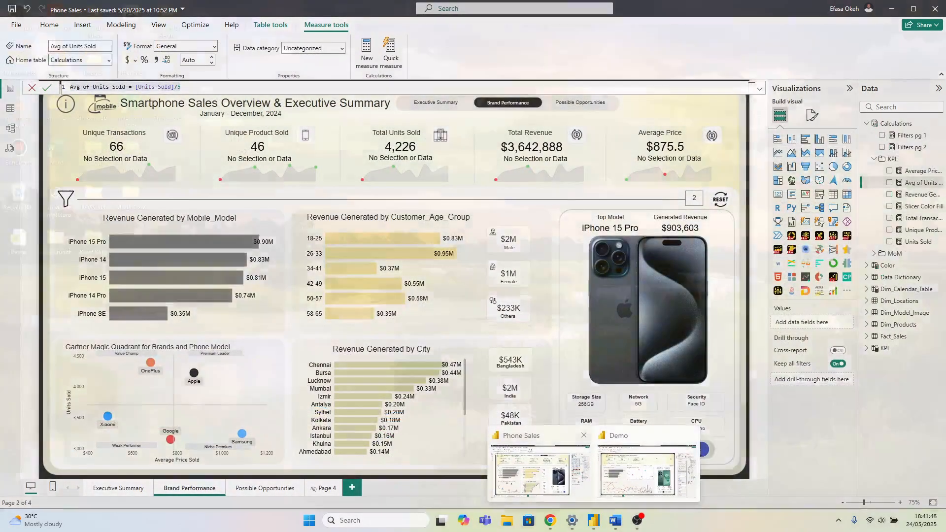
click(646, 473)
right_click(898, 138)
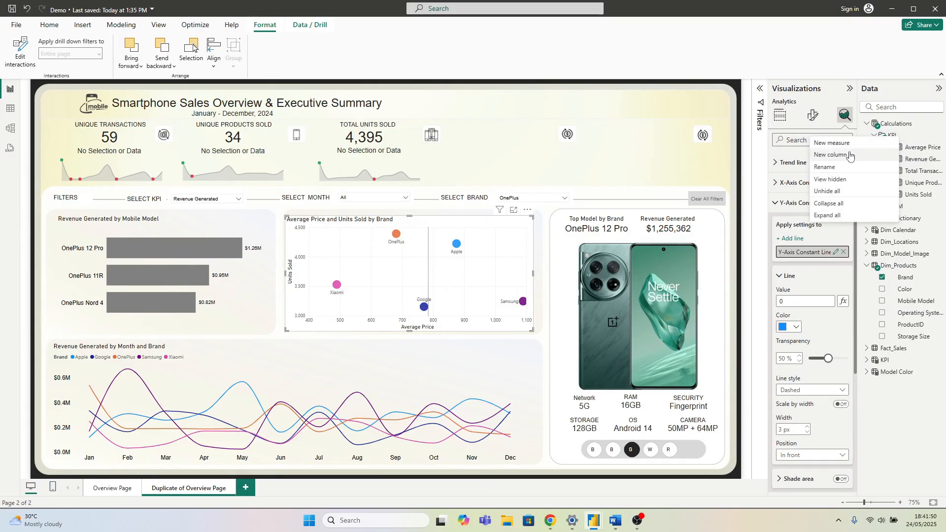
click(846, 145)
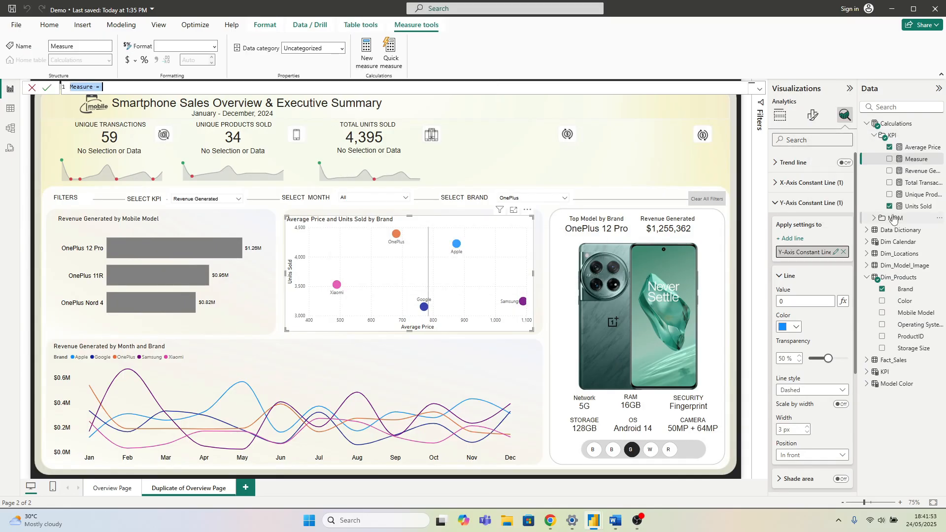
key(ctrl+v)
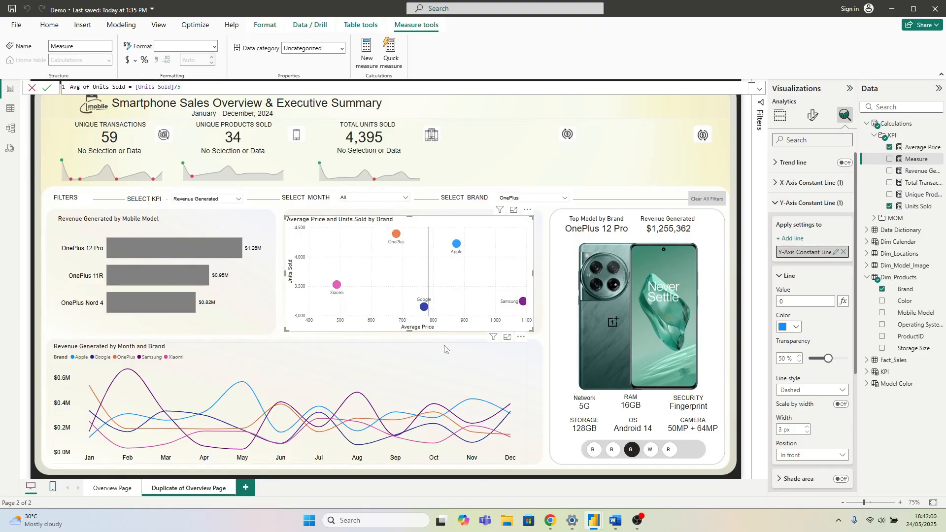
key(Return)
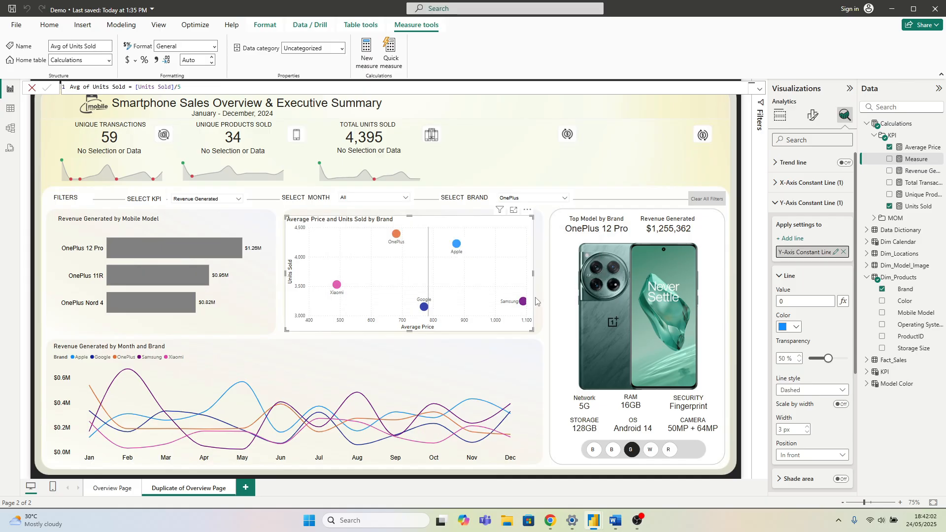
Step: Base the Y-axis constant line's value on the Avg of Units Sold measure from the KPI folder
click(843, 301)
click(269, 192)
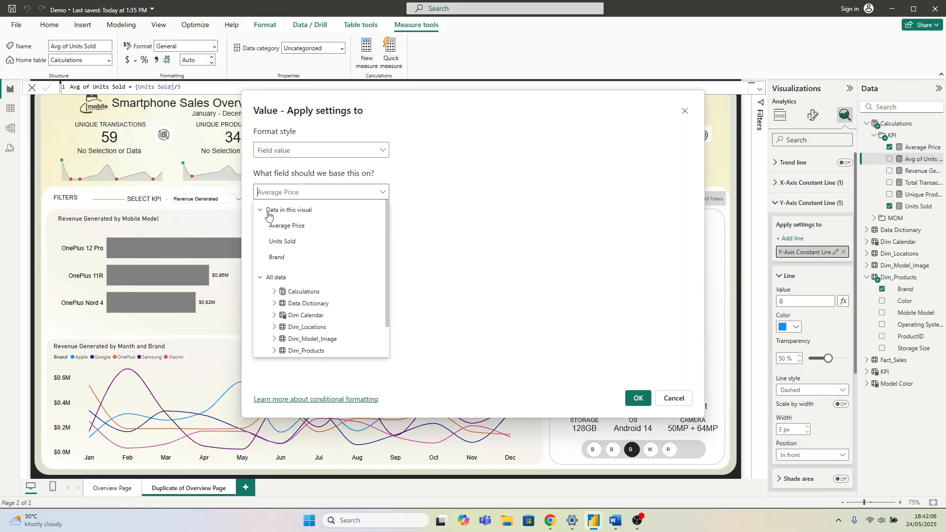
click(274, 291)
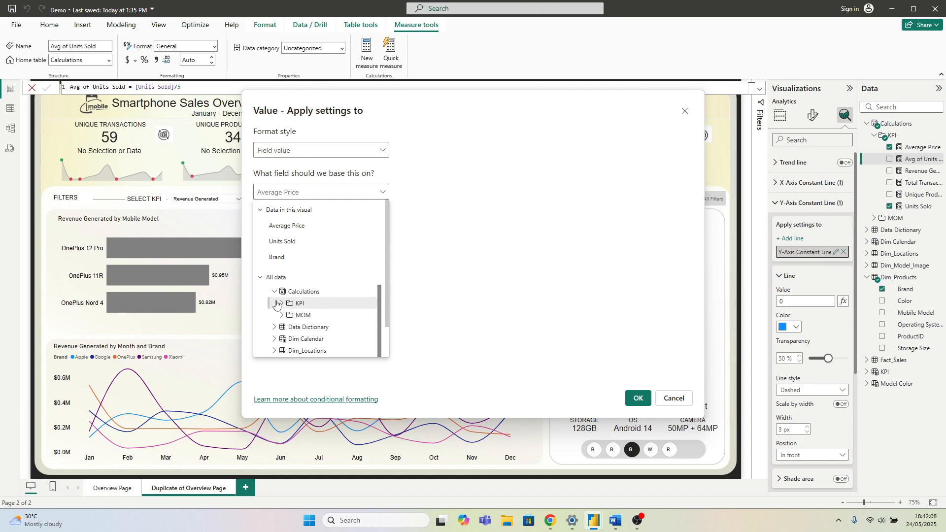
click(296, 303)
click(324, 327)
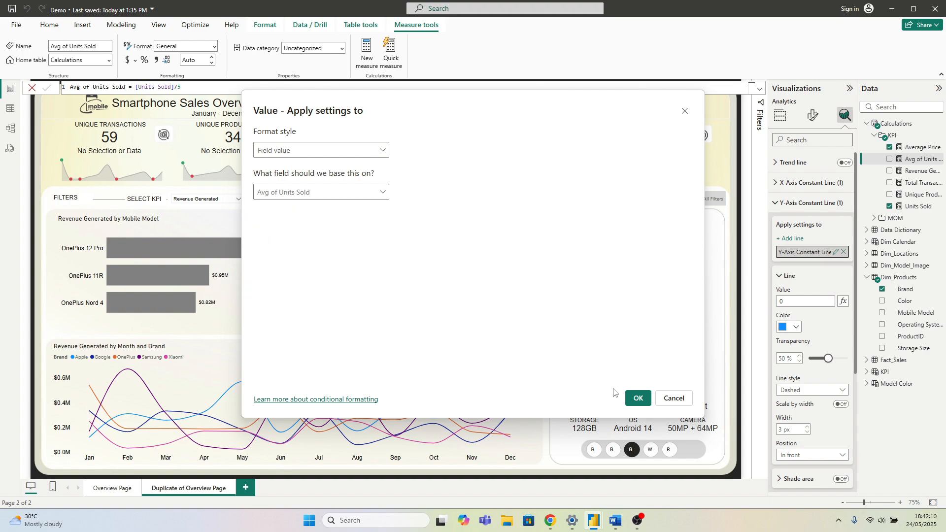
click(637, 398)
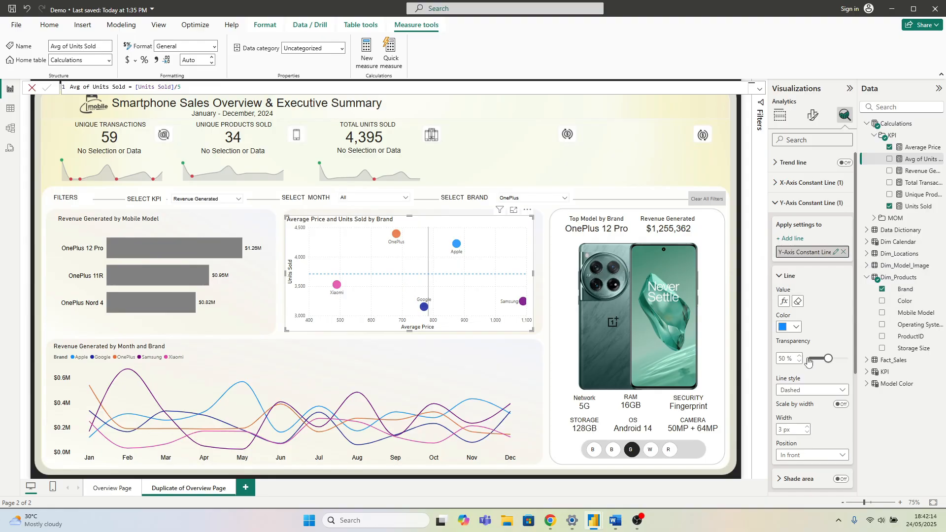
Step: Format the Y-axis constant line as solid, 2 px wide and grey
click(802, 391)
click(793, 403)
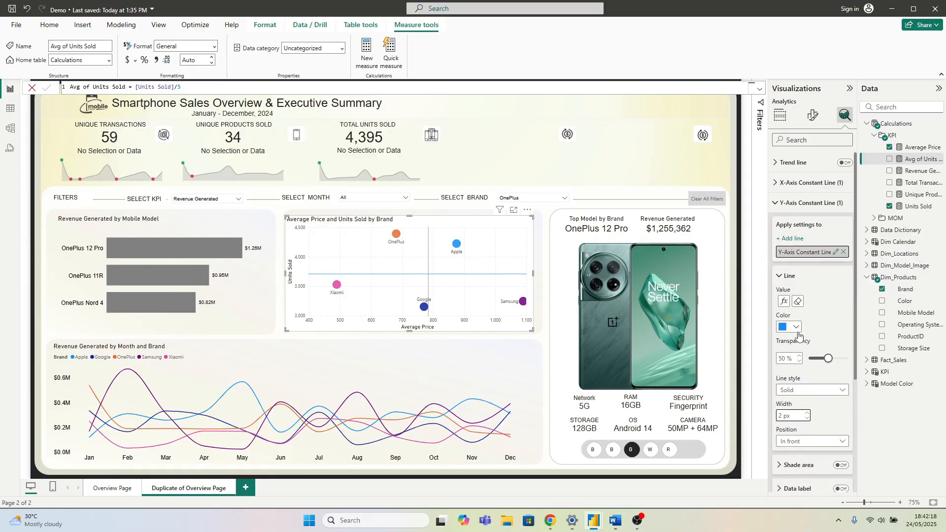
click(794, 327)
click(789, 289)
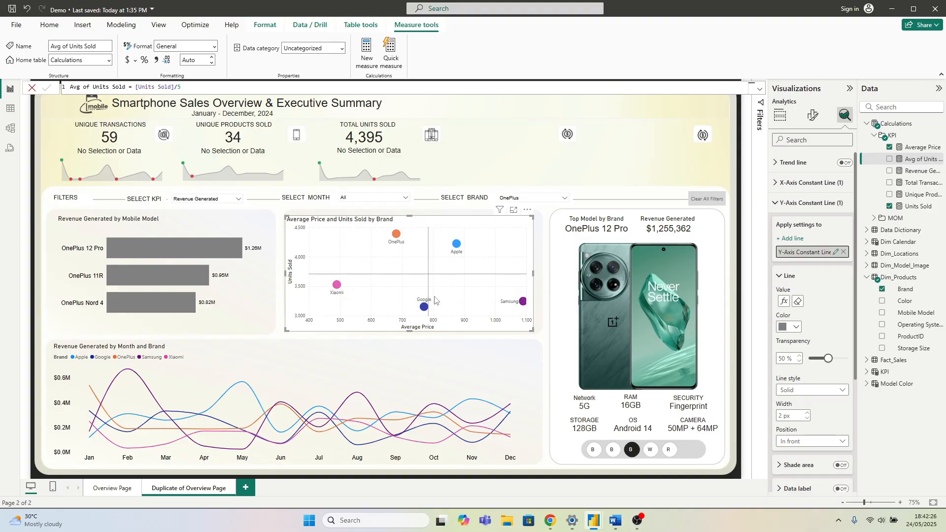
mouse_move(524, 306)
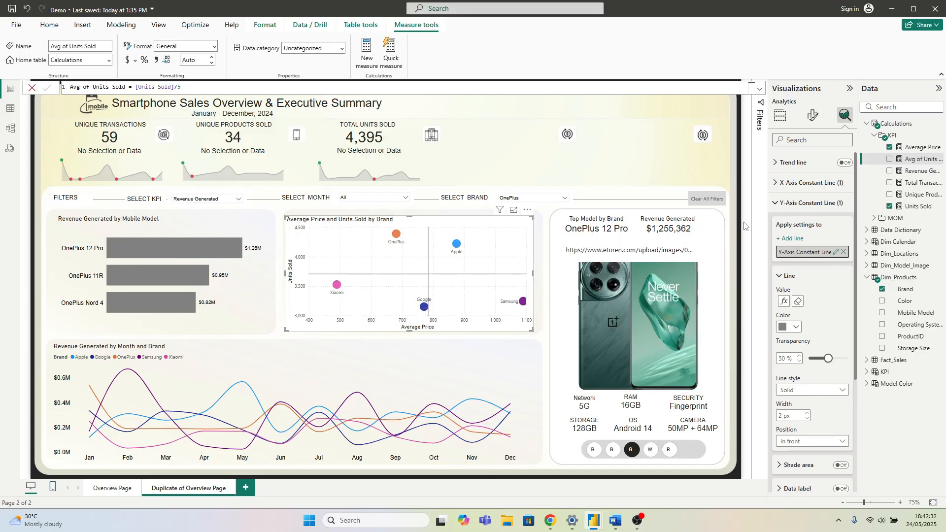
click(777, 205)
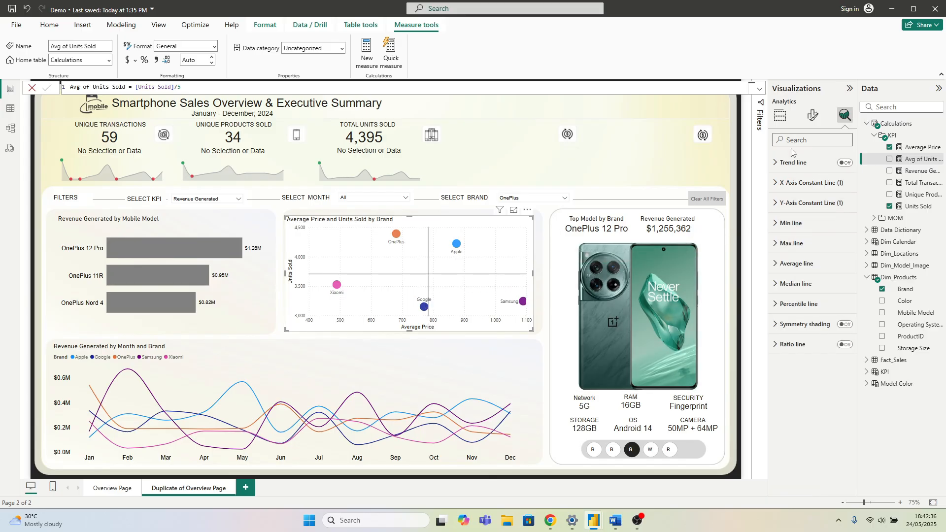
Step: Set the scatter chart's X-axis range to a minimum of 400 and a maximum of 1200
click(780, 116)
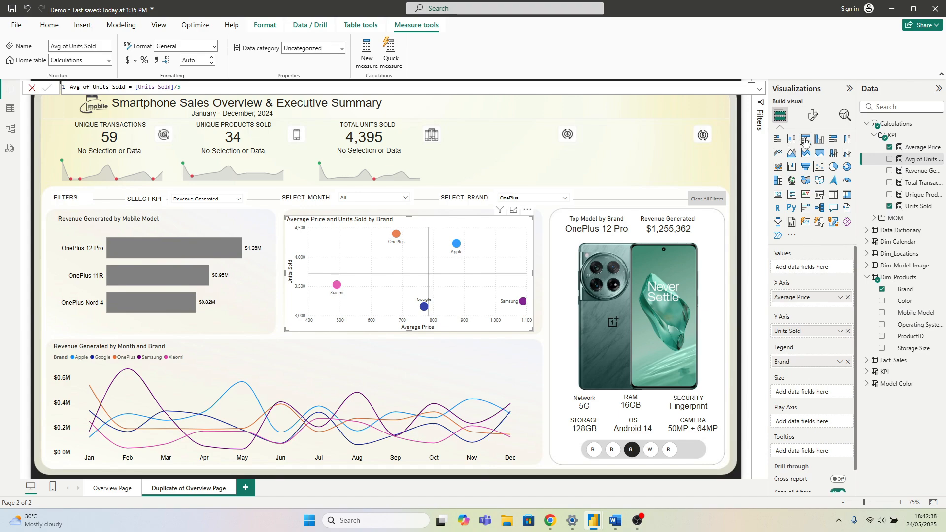
click(812, 116)
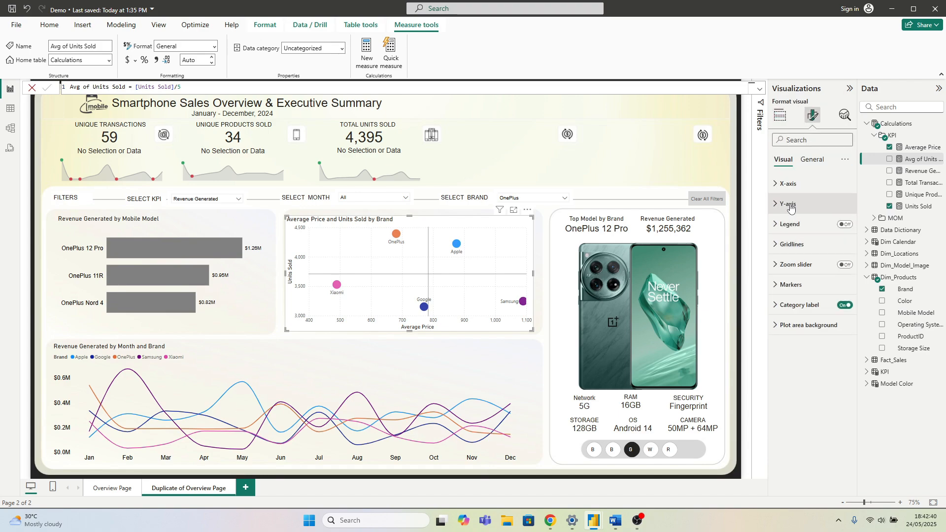
click(788, 204)
click(787, 183)
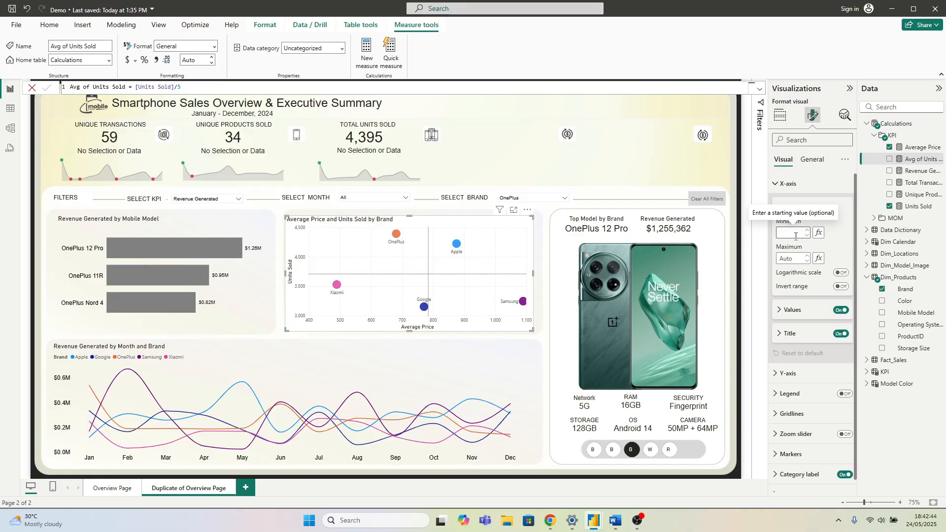
click(796, 236)
text(400)
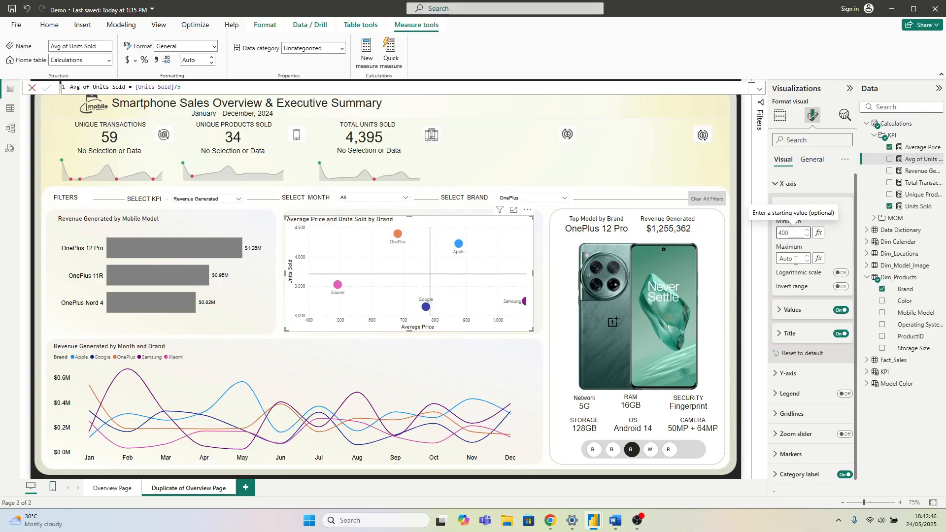
click(796, 258)
text(12)
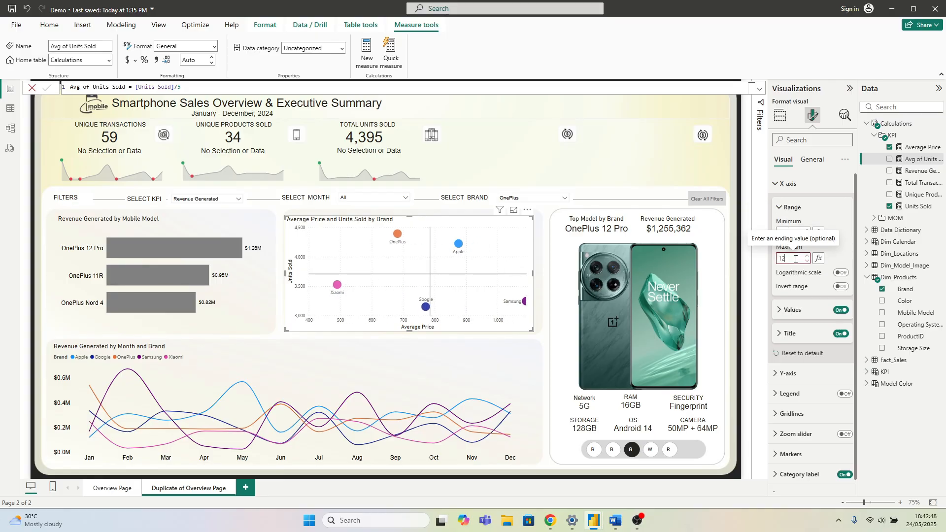
text(00)
key(Return)
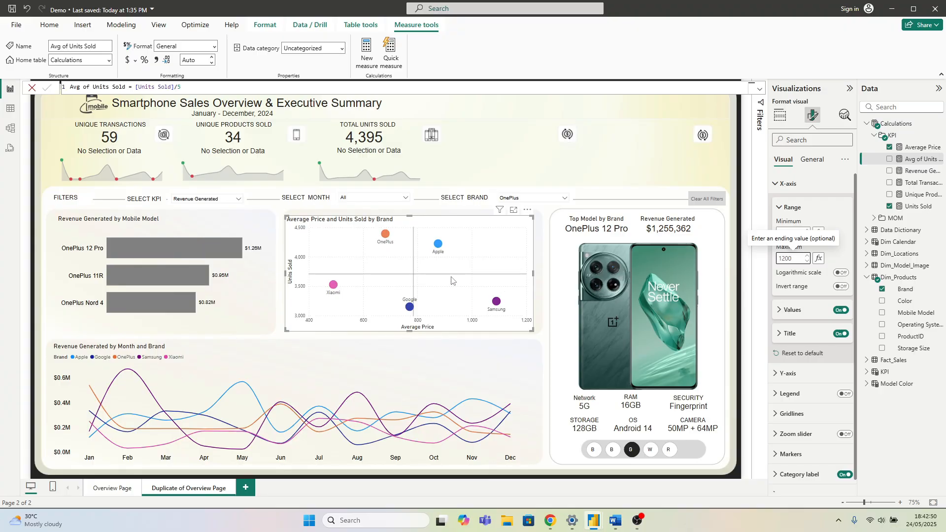
click(528, 337)
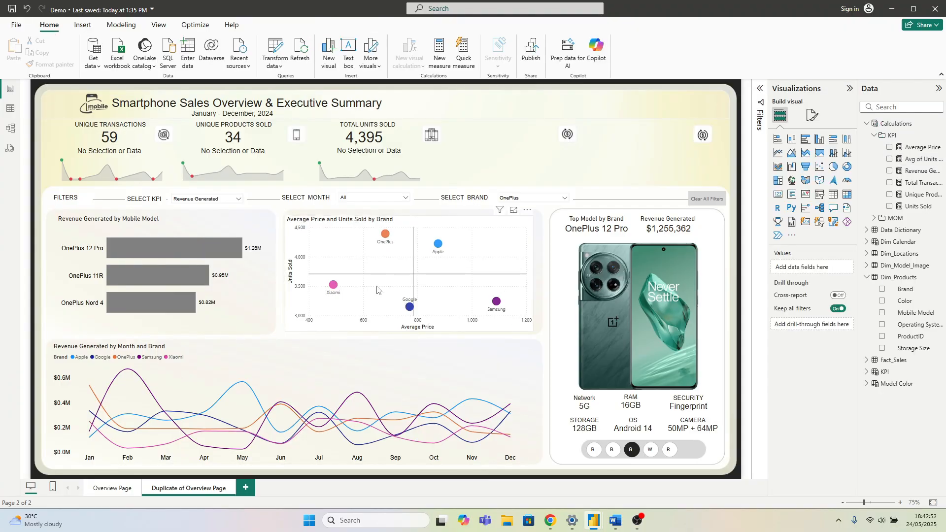
Step: Turn off the vertical gridlines of the Average Price and Units Sold by Brand scatter chart
click(480, 249)
click(813, 115)
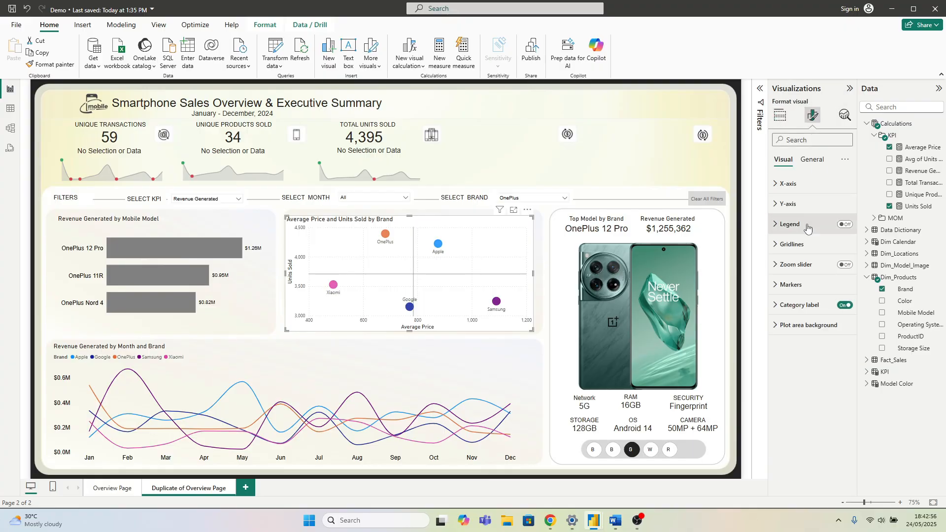
click(794, 244)
click(793, 244)
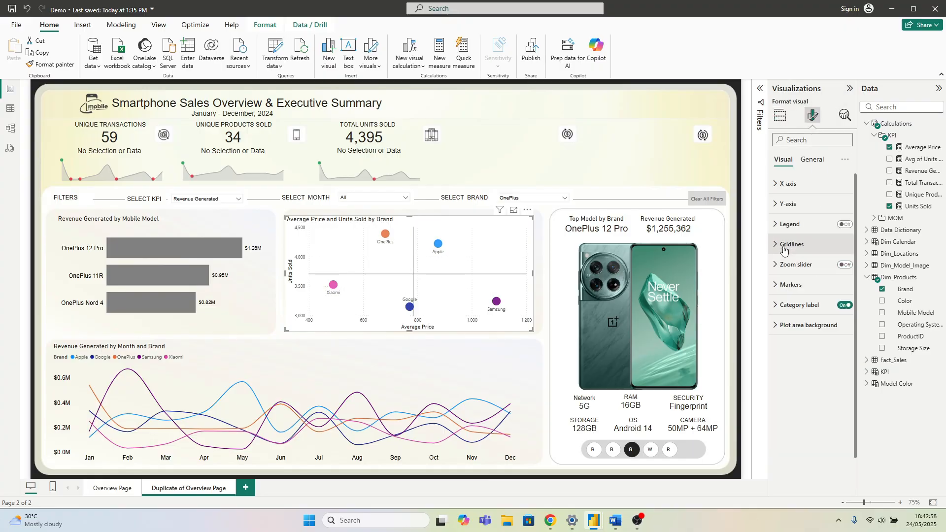
click(812, 160)
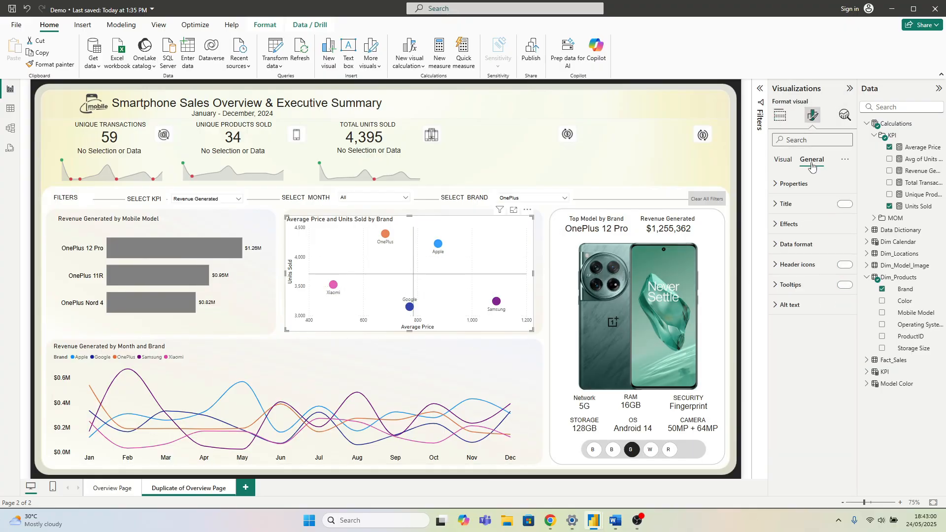
click(789, 225)
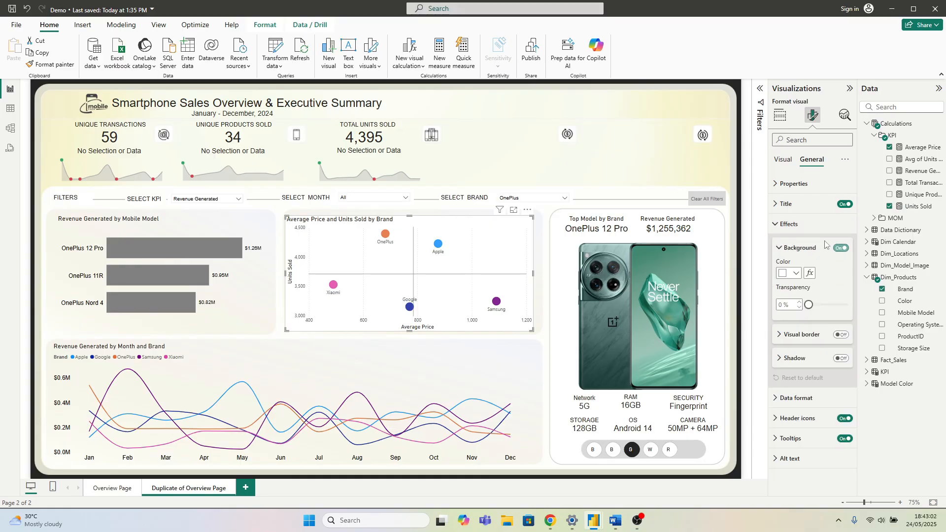
click(790, 226)
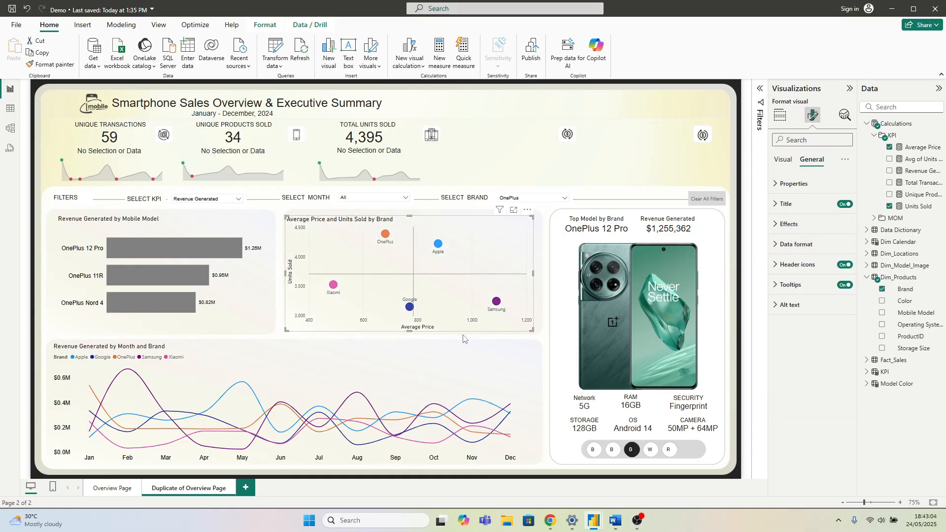
click(783, 159)
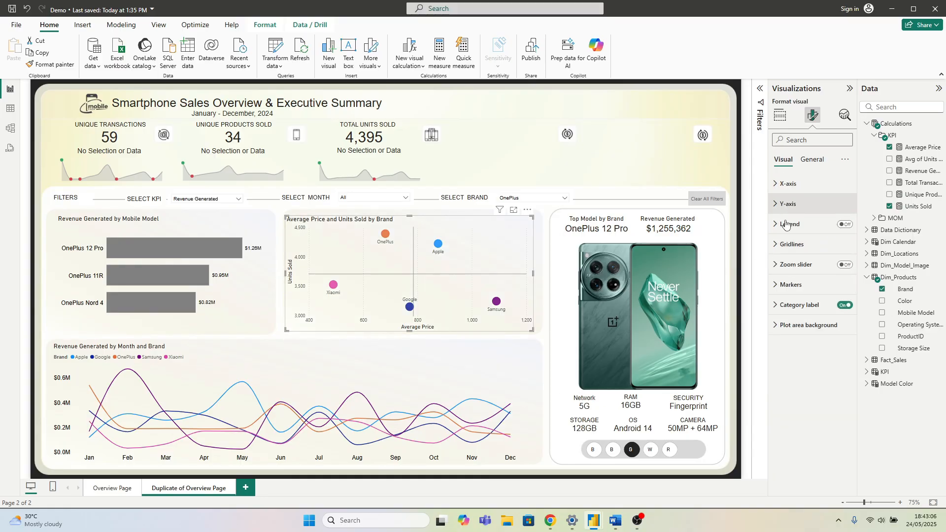
click(791, 244)
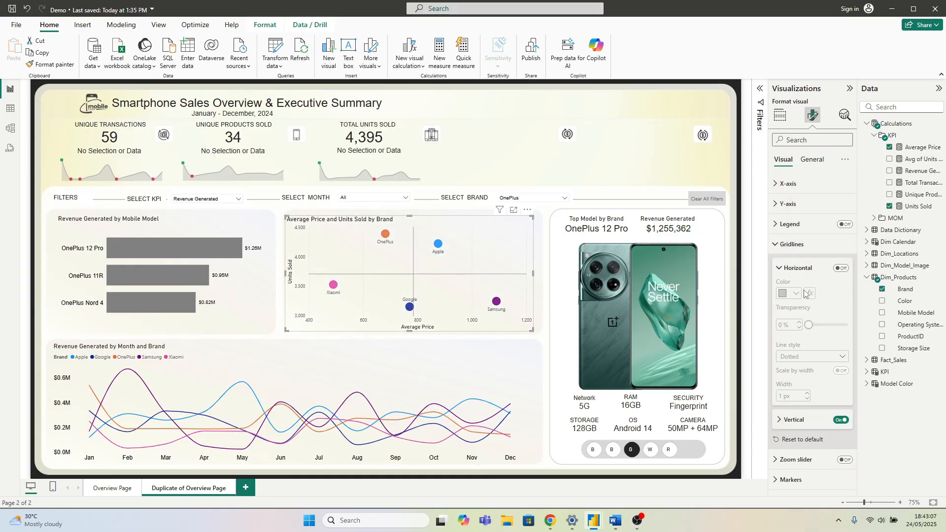
click(837, 420)
click(790, 246)
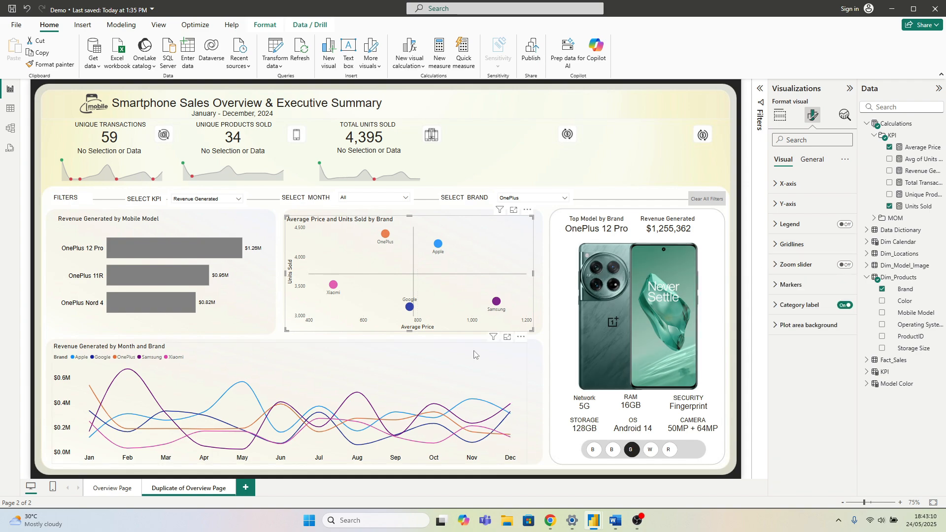
click(439, 336)
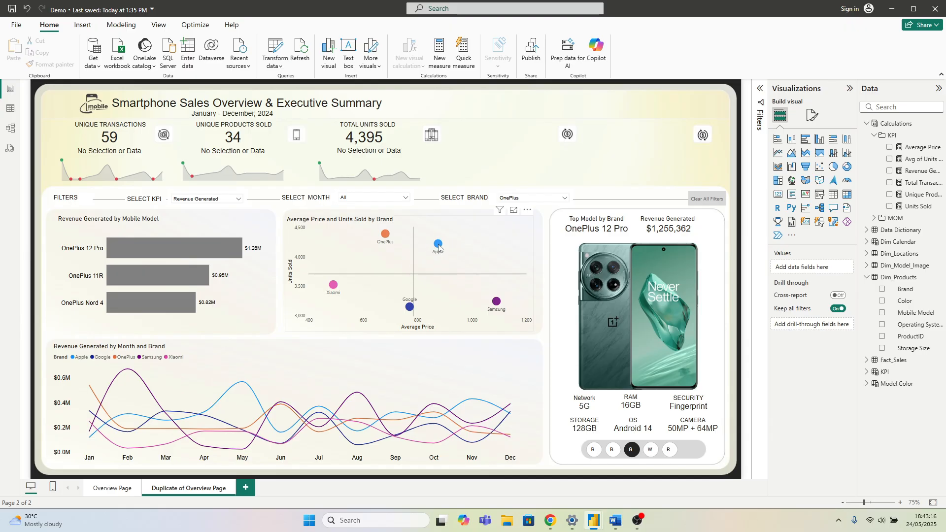
Step: Examine the quadrant labels on the Gartner Magic Quadrant chart in the published report in Chrome, and return to the Demo report
click(550, 517)
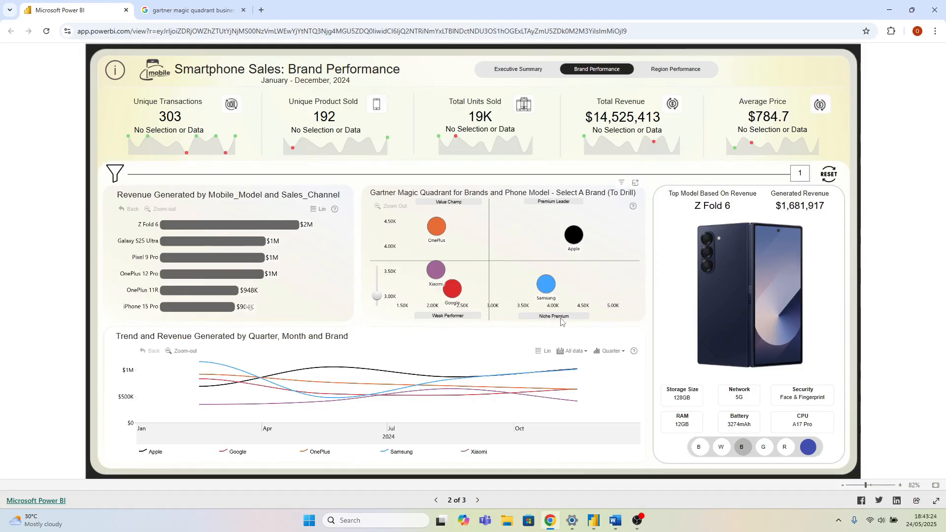
click(594, 521)
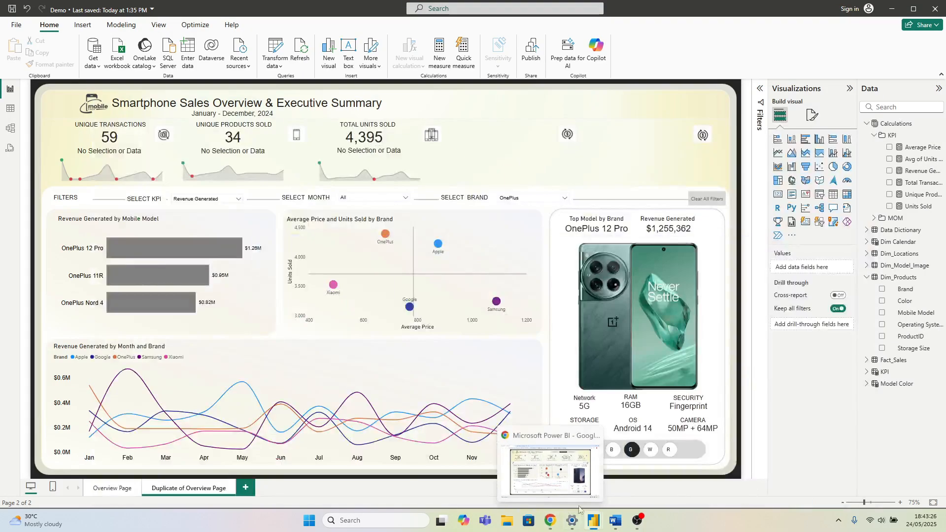
click(622, 473)
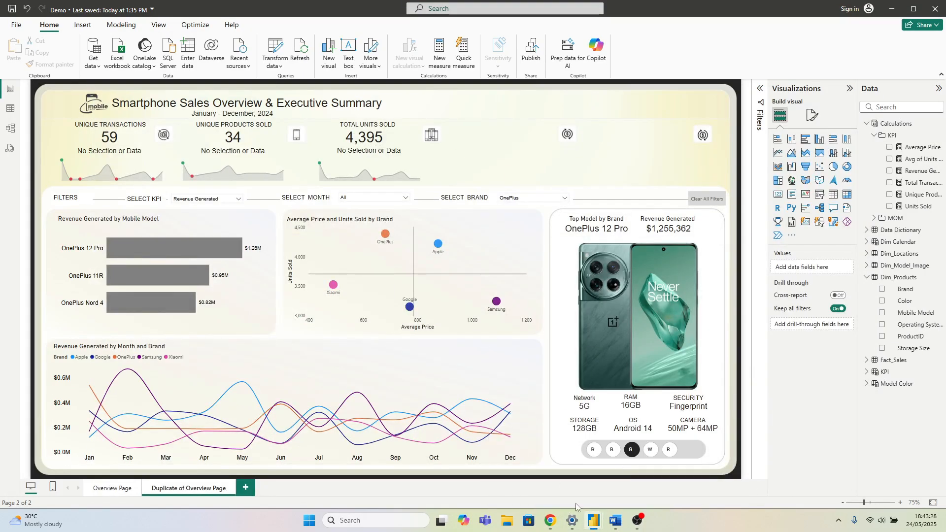
Step: Copy the Value Champ, Premium Leader, Weak Performer and Niche Premium label shapes from the Phone Sales report's Brand Performance page
mouse_move(594, 523)
click(512, 456)
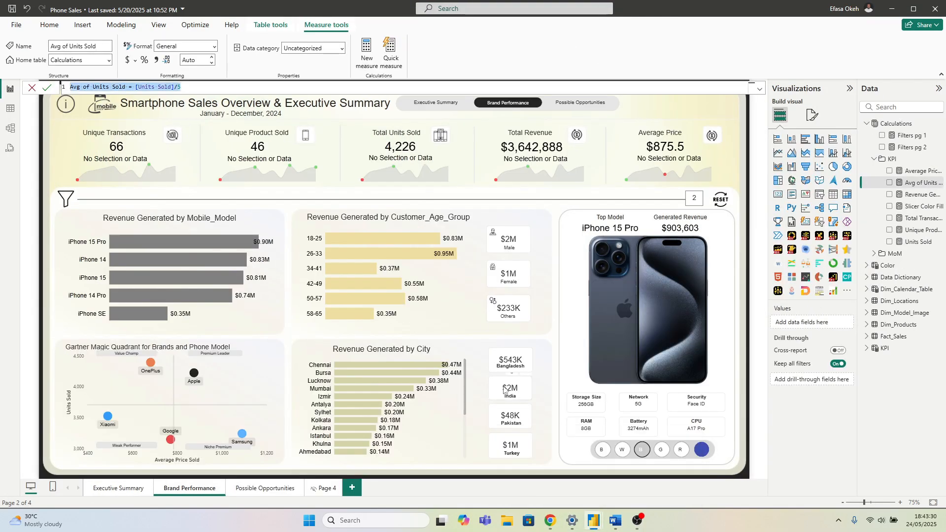
click(264, 489)
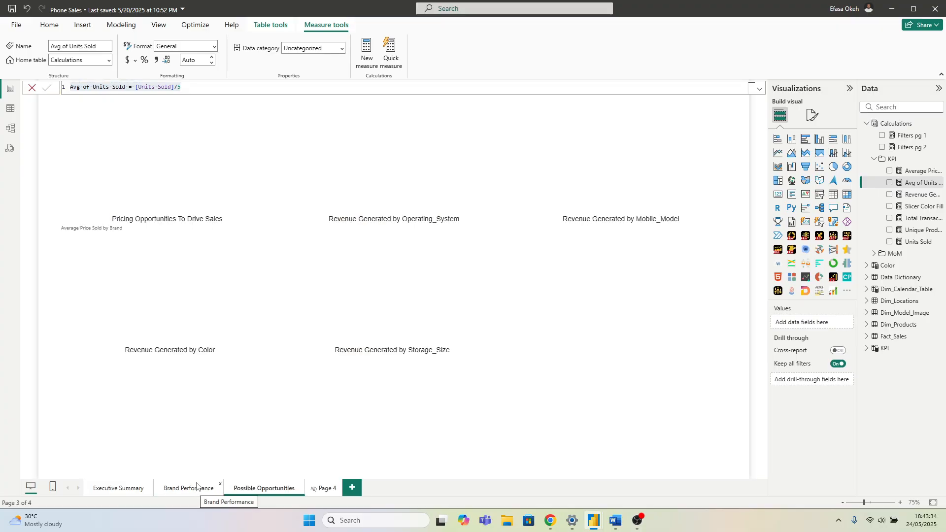
click(197, 480)
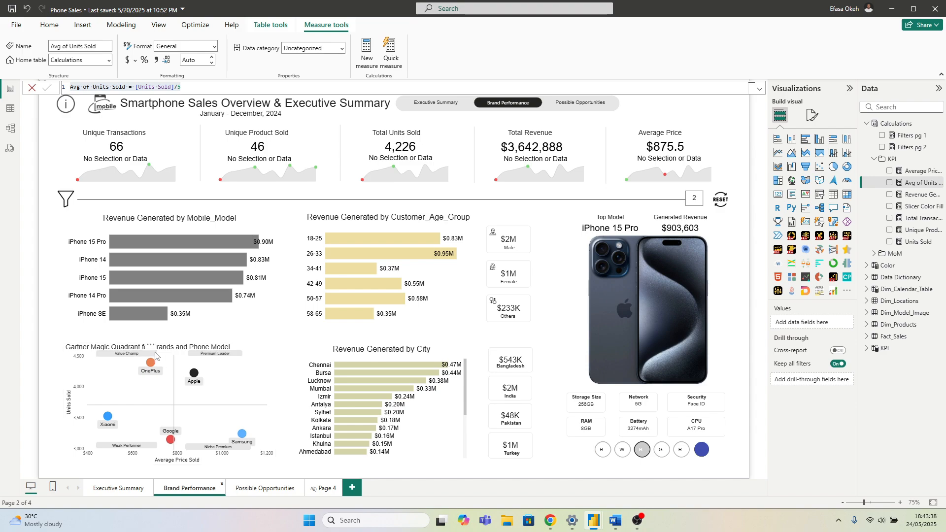
click(154, 355)
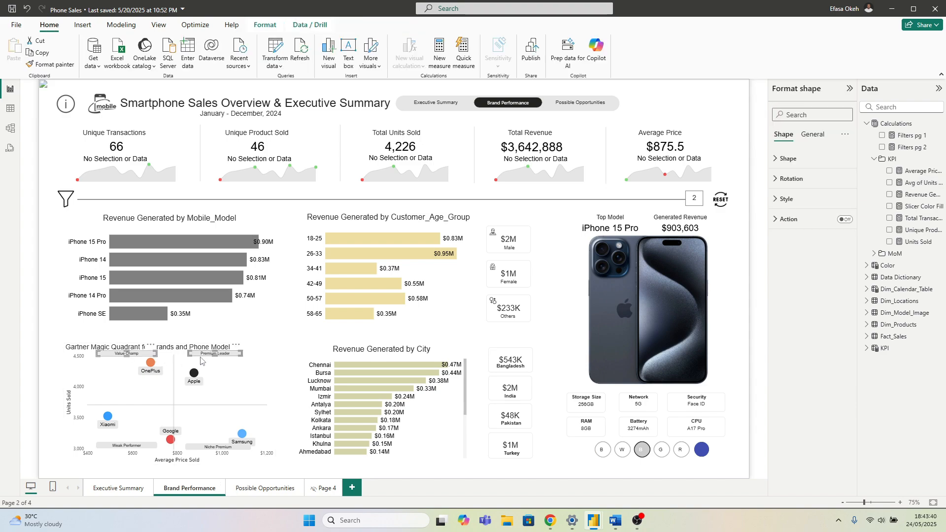
ctrl+click(159, 446)
ctrl+click(202, 447)
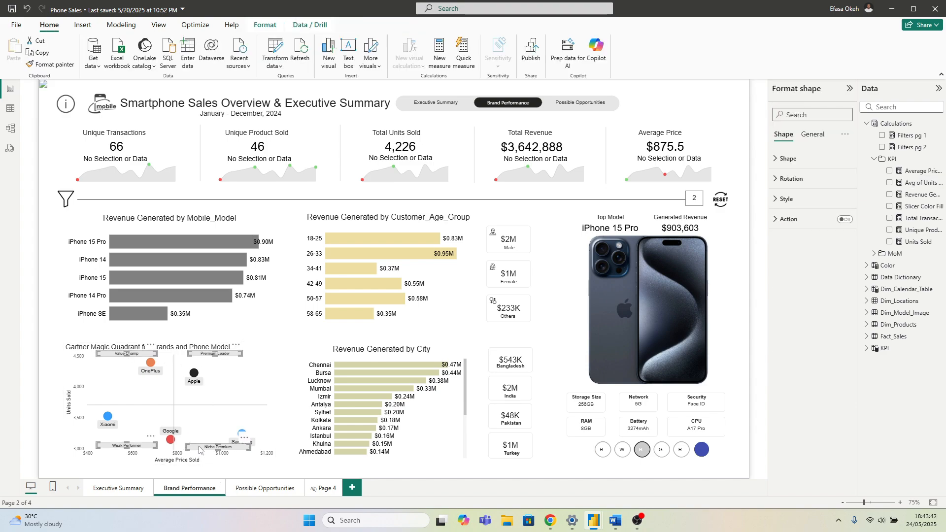
click(39, 52)
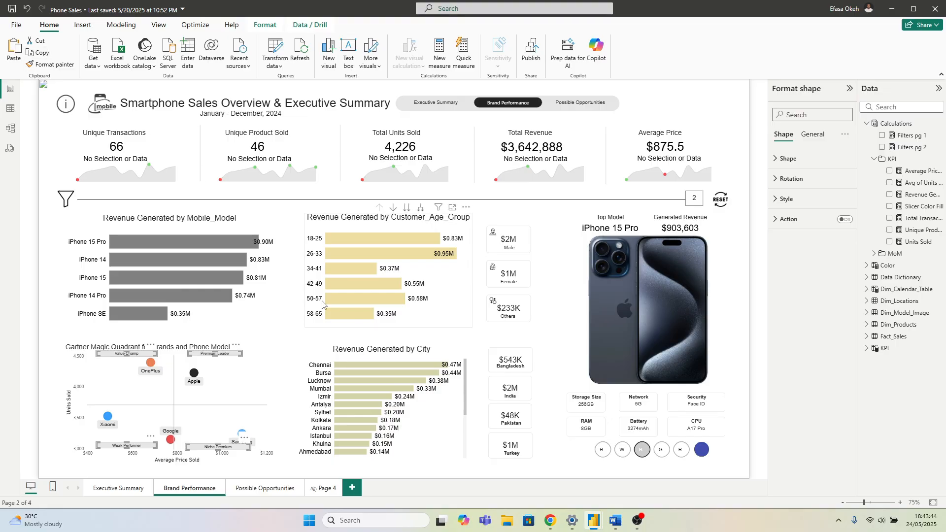
Step: Paste the four quadrant labels into the Demo report and position them as a group over the scatter chart's quadrants
mouse_move(593, 517)
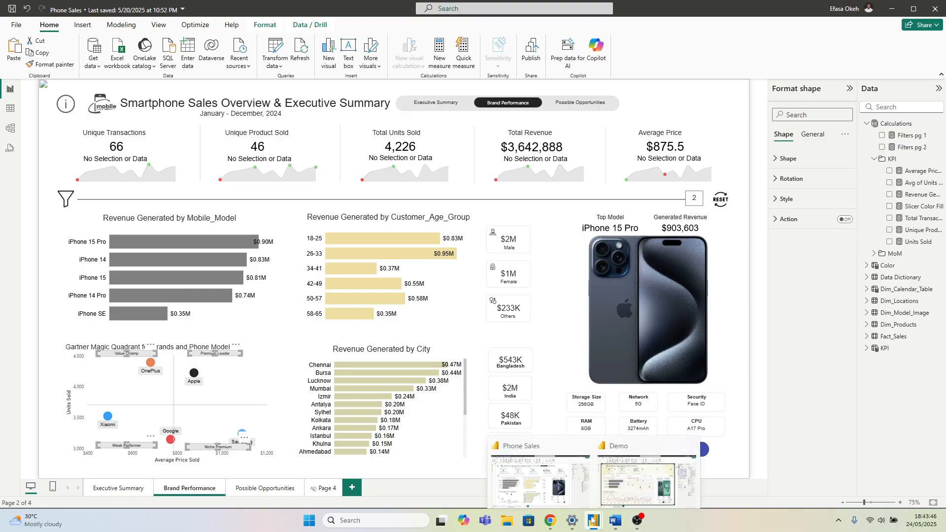
click(628, 482)
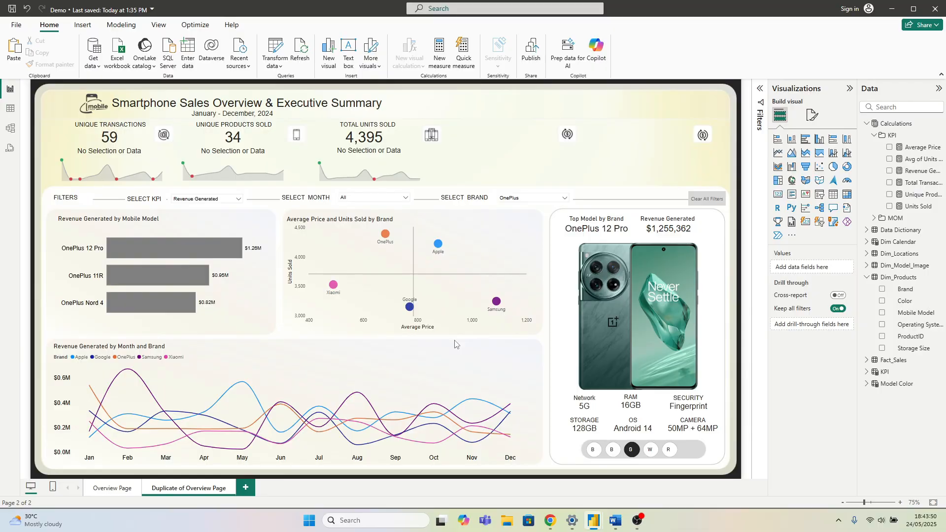
key(ctrl+v)
drag(236, 345, 483, 222)
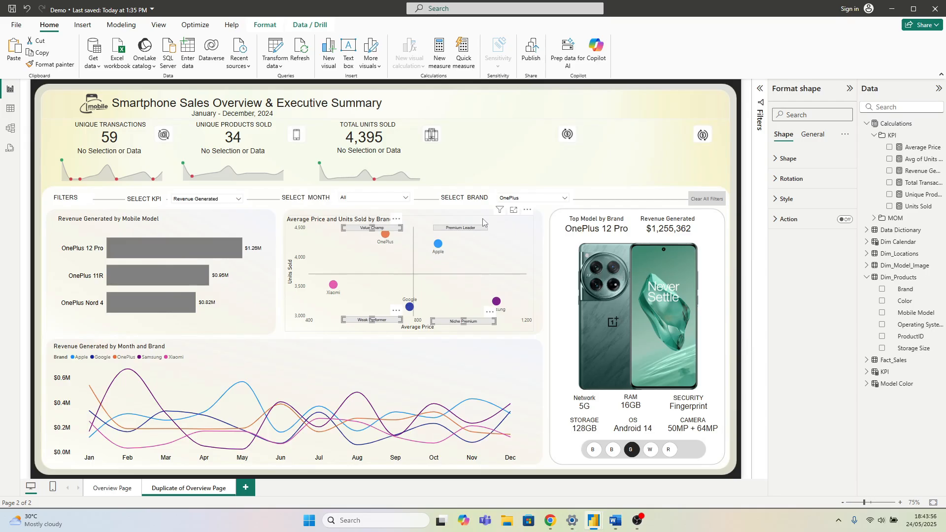
Step: Shift the Premium Leader label slightly left to line up with the left edge of the Niche Premium label
click(482, 230)
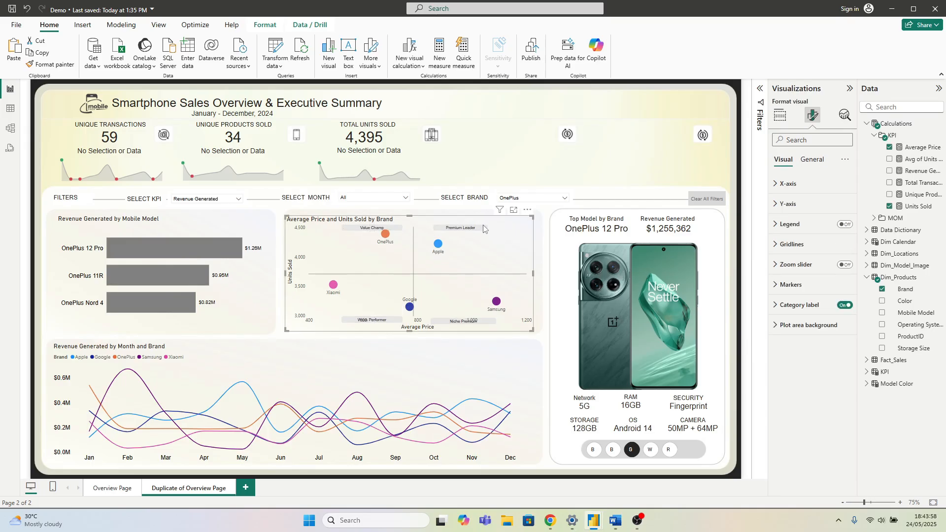
click(483, 228)
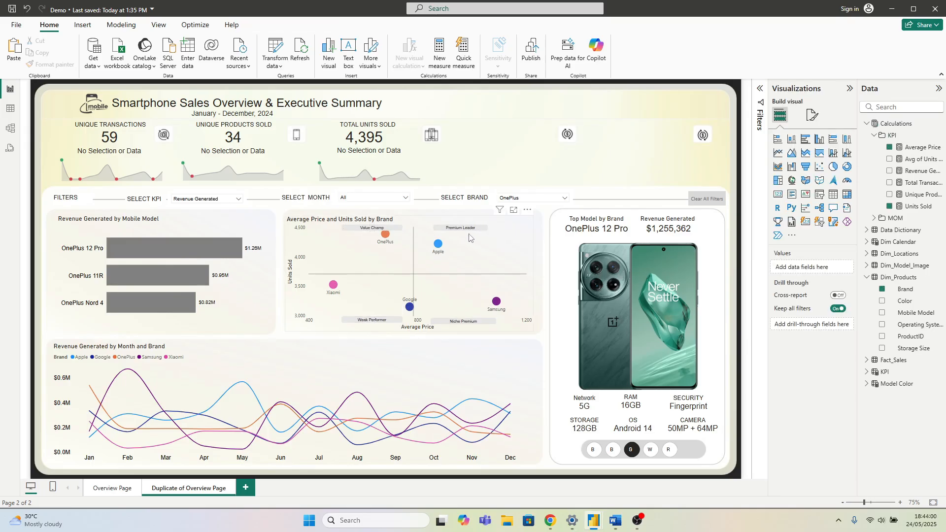
mouse_move(484, 226)
mouse_down()
mouse_move(480, 211)
mouse_move(477, 222)
mouse_up()
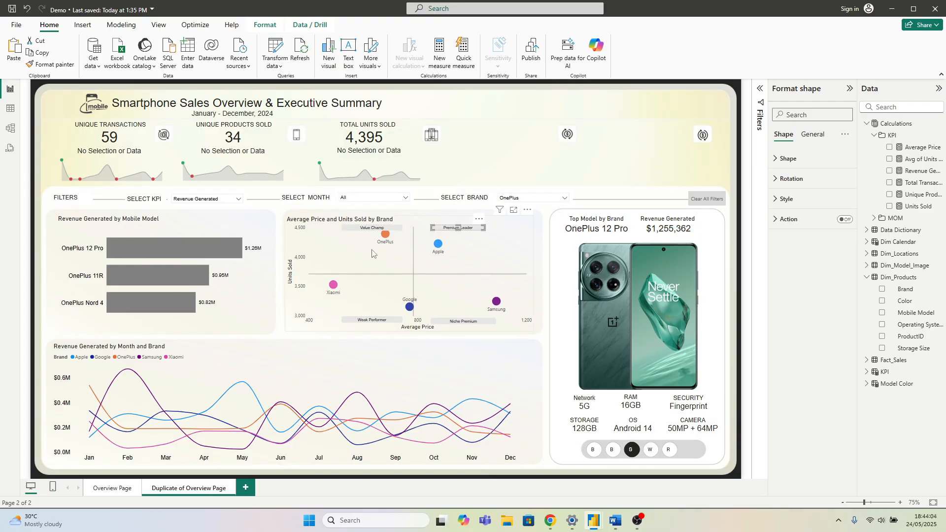
click(386, 228)
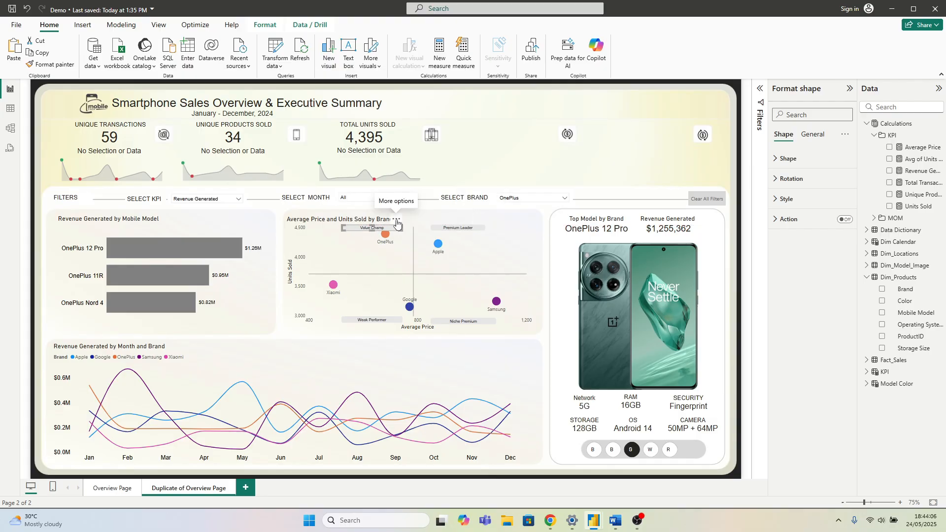
click(397, 220)
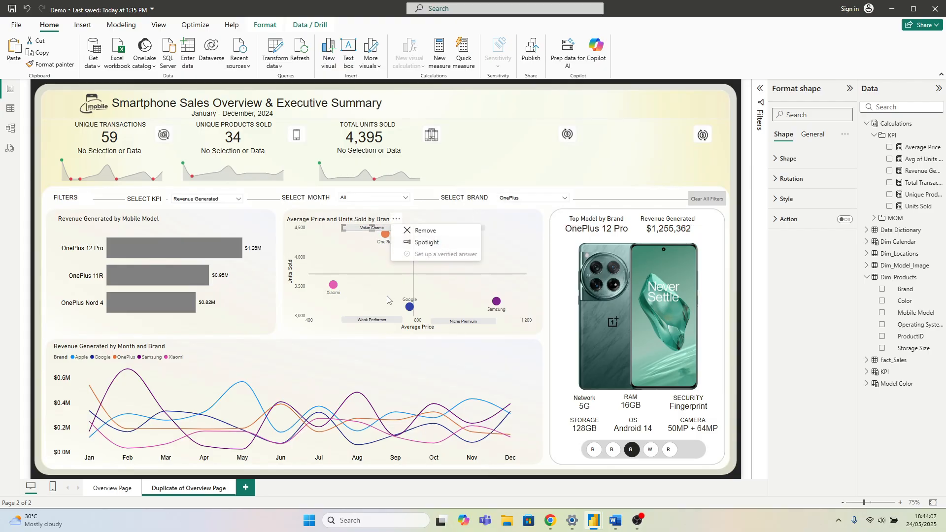
click(380, 323)
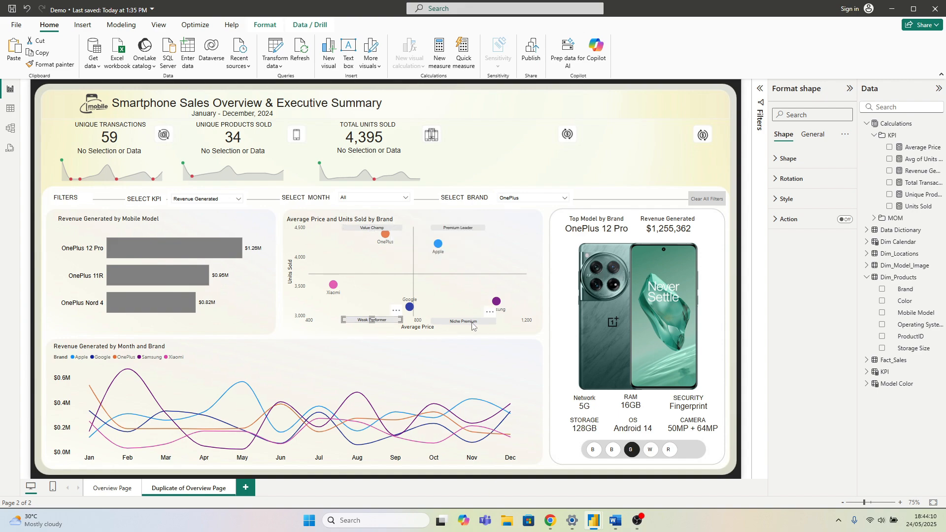
click(541, 339)
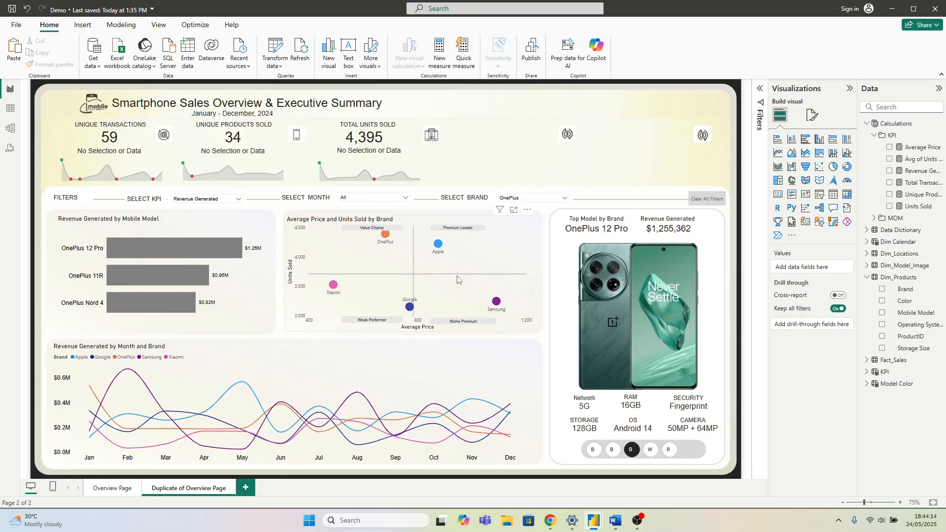
Step: Raise the Value Champ and Premium Leader labels slightly so both sit just below the scatter chart's title
click(390, 229)
drag(394, 223, 393, 220)
click(480, 227)
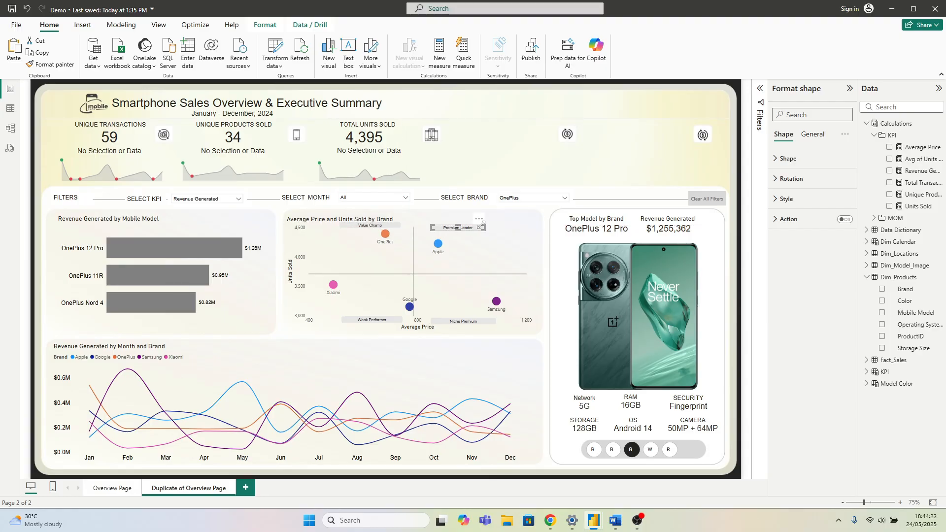
drag(482, 227, 482, 224)
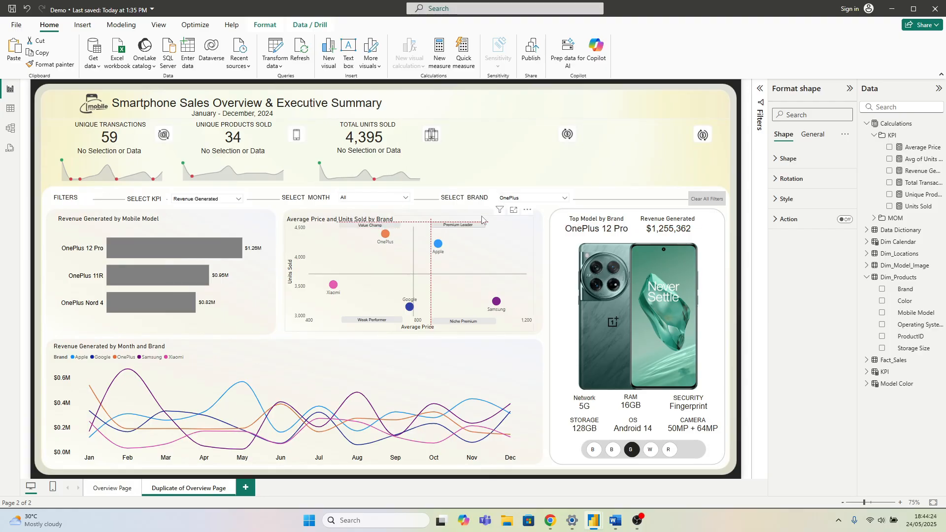
key(Escape)
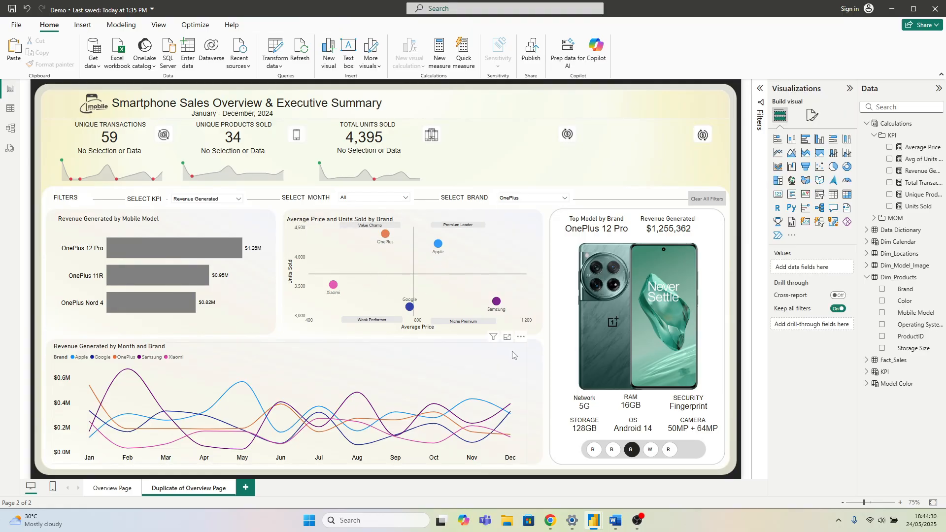
Step: Copy the title text "Gartner Magic Quadrant for Brands and Phone Model" from the scatter chart in the Phone Sales report
mouse_move(595, 520)
click(548, 481)
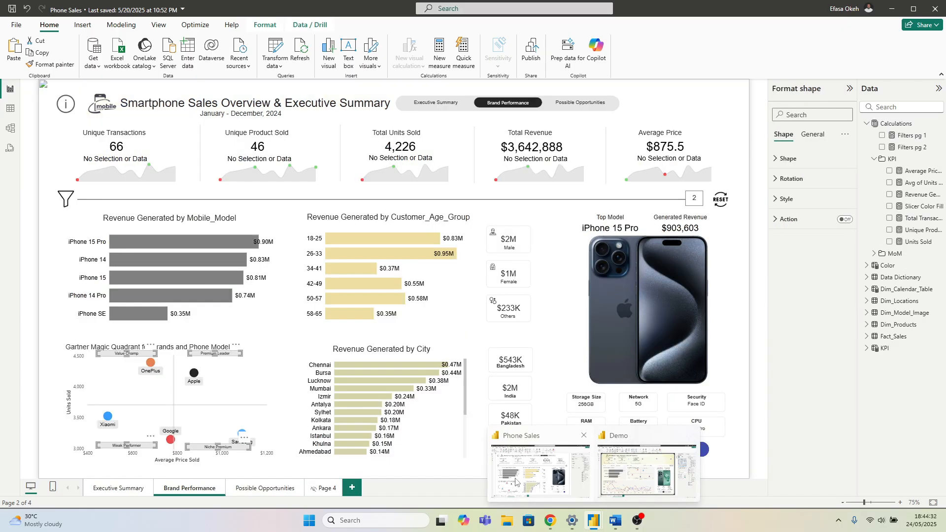
click(256, 363)
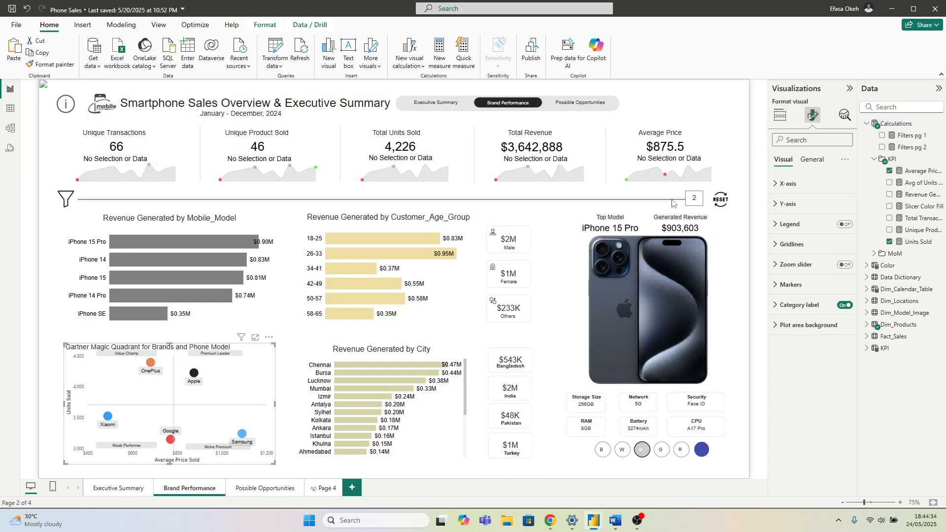
click(812, 160)
click(786, 204)
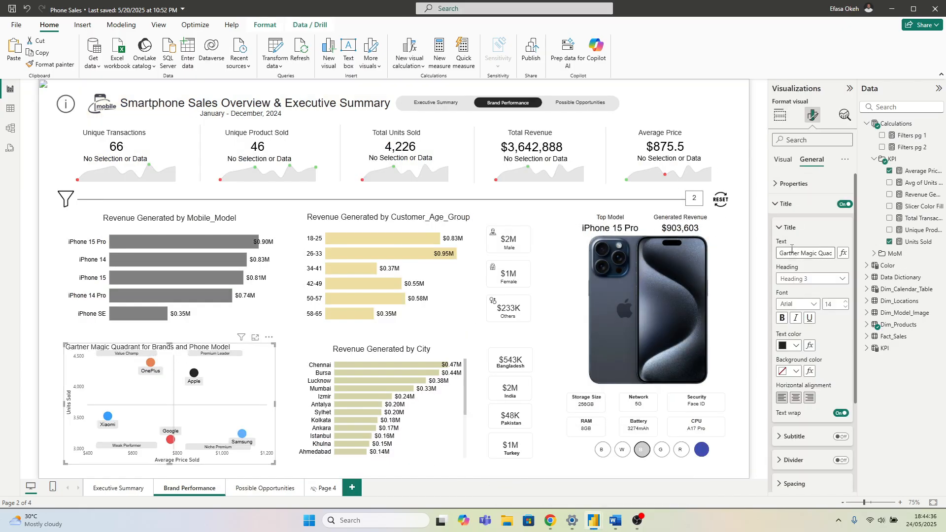
drag(780, 252, 837, 254)
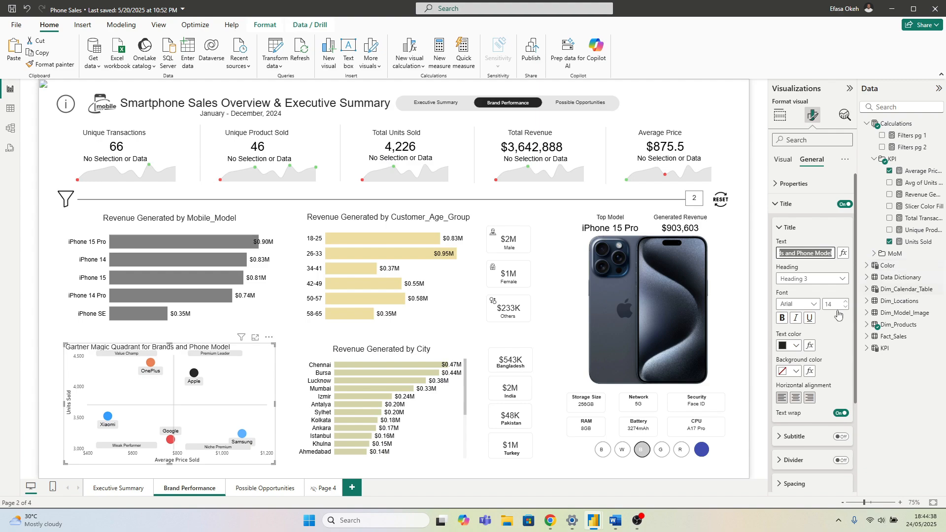
Step: Switch to the Demo report and replace the scatter chart's title with "Gartner Magic Quadrant for Brands and Phone Model"
mouse_move(594, 520)
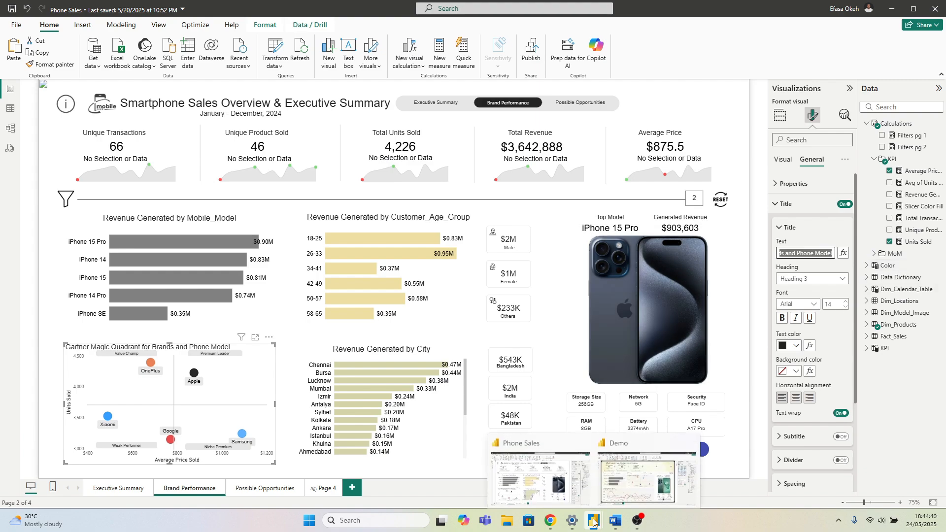
click(646, 470)
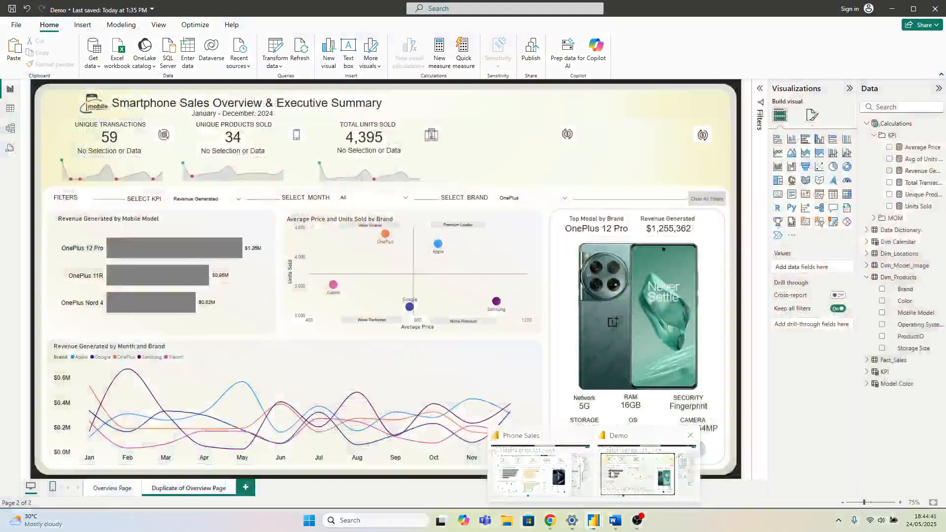
click(427, 224)
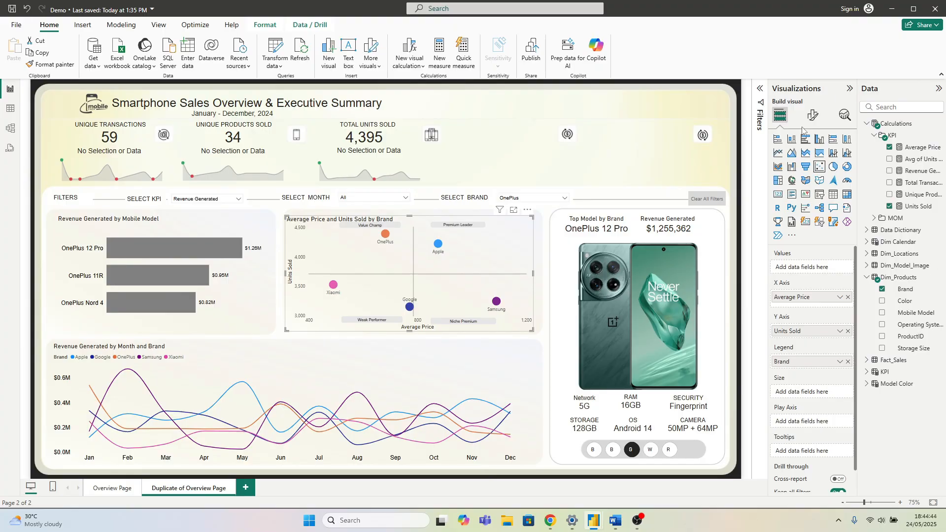
click(813, 115)
click(811, 159)
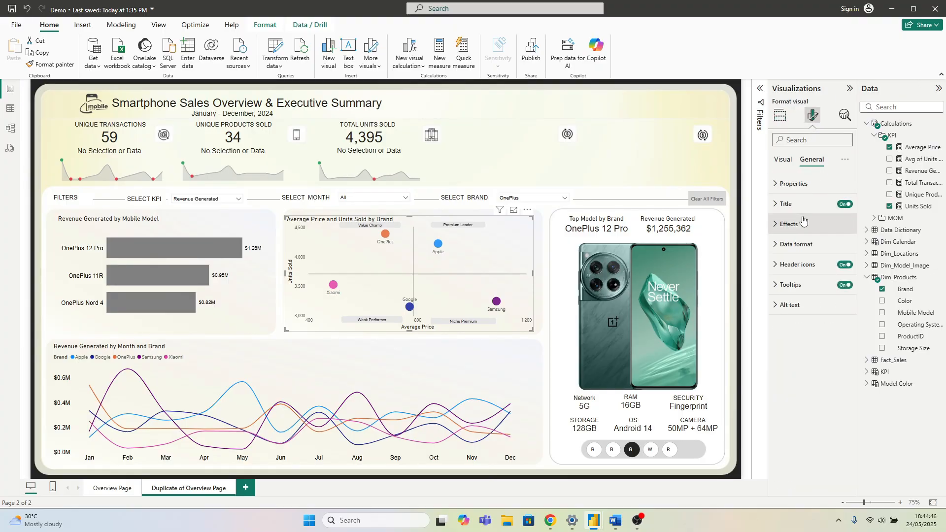
click(786, 203)
click(798, 227)
drag(778, 253, 916, 267)
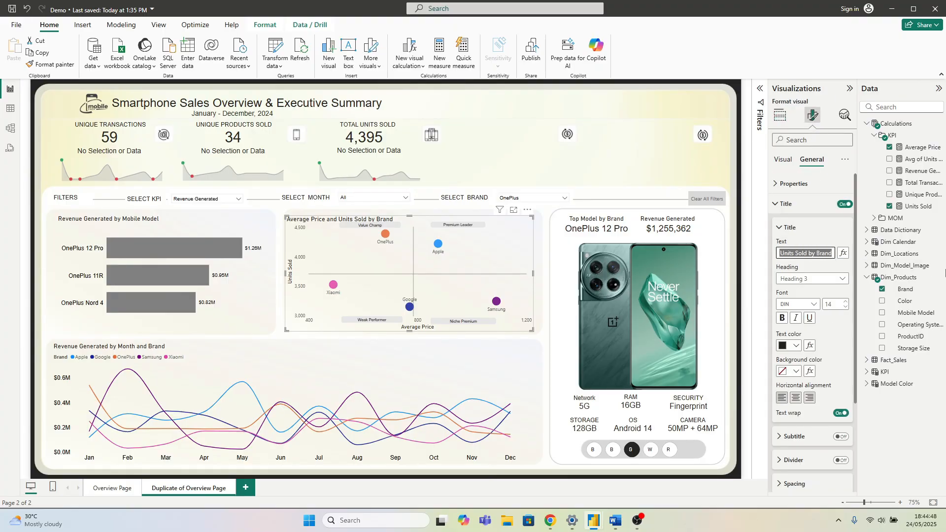
key(ctrl+v)
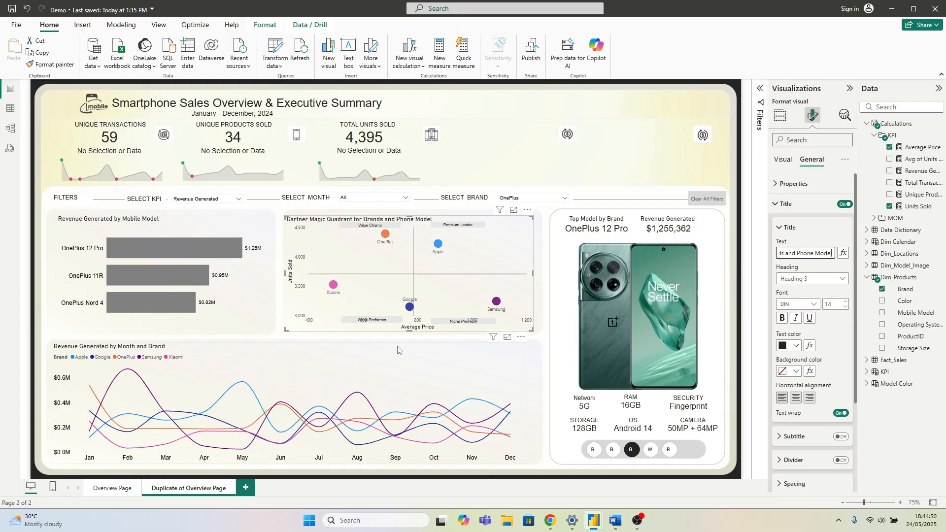
click(387, 332)
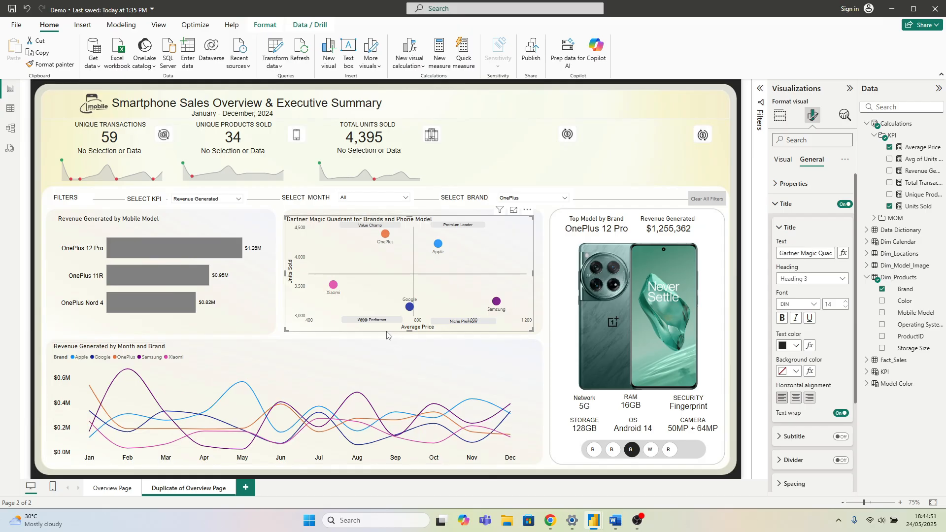
click(408, 345)
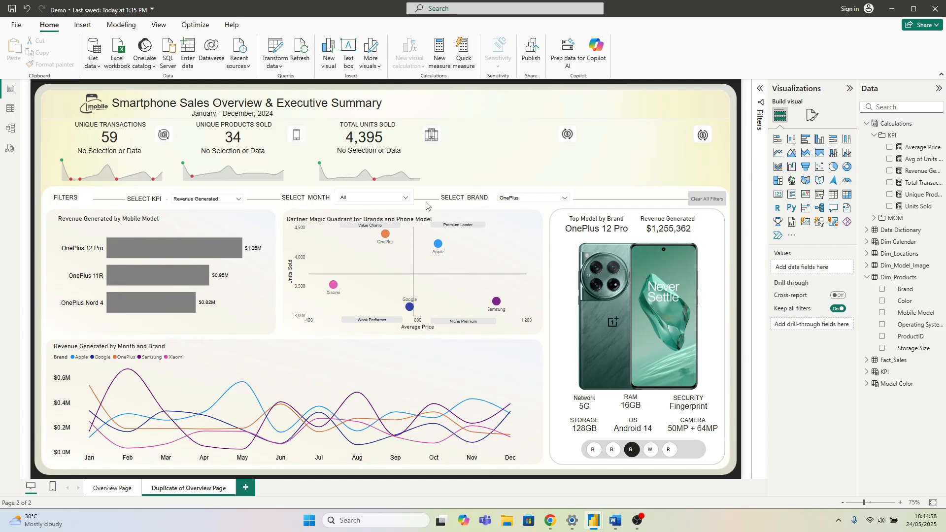
Step: Filter the duplicated overview page to the Apple brand using the brand slicer
click(526, 198)
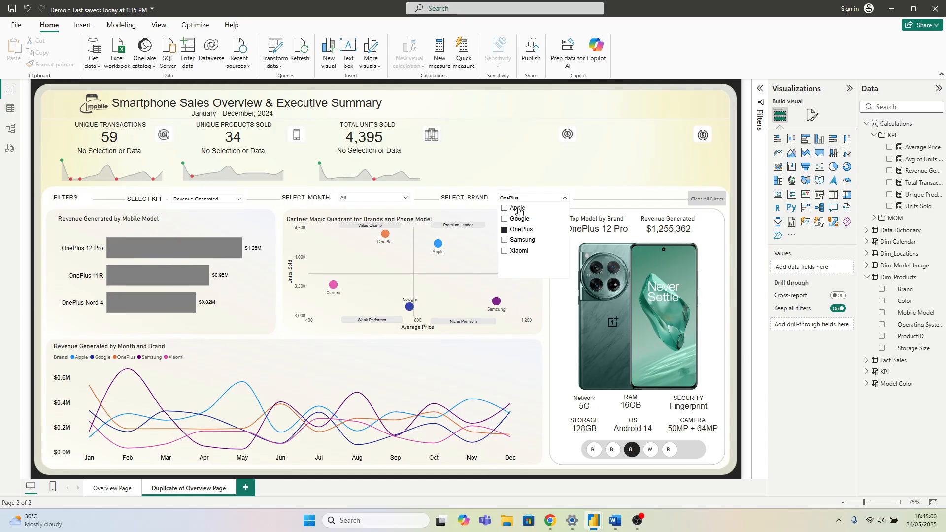
click(517, 209)
click(548, 200)
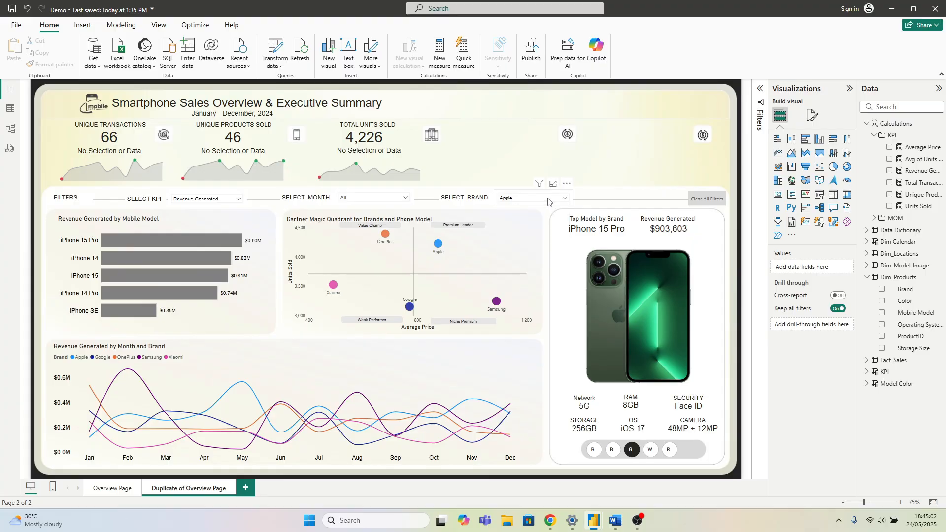
Step: Turn on single selection for the brand slicer
click(812, 115)
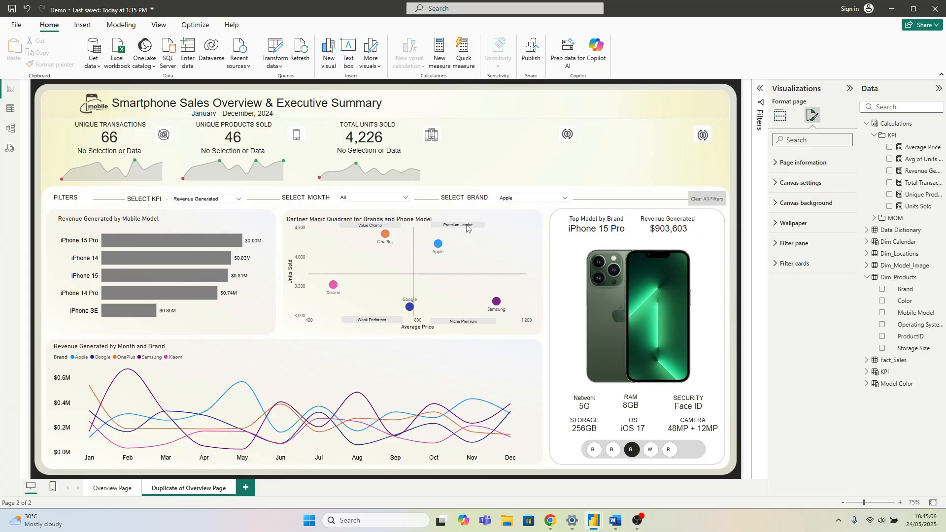
click(542, 197)
click(532, 195)
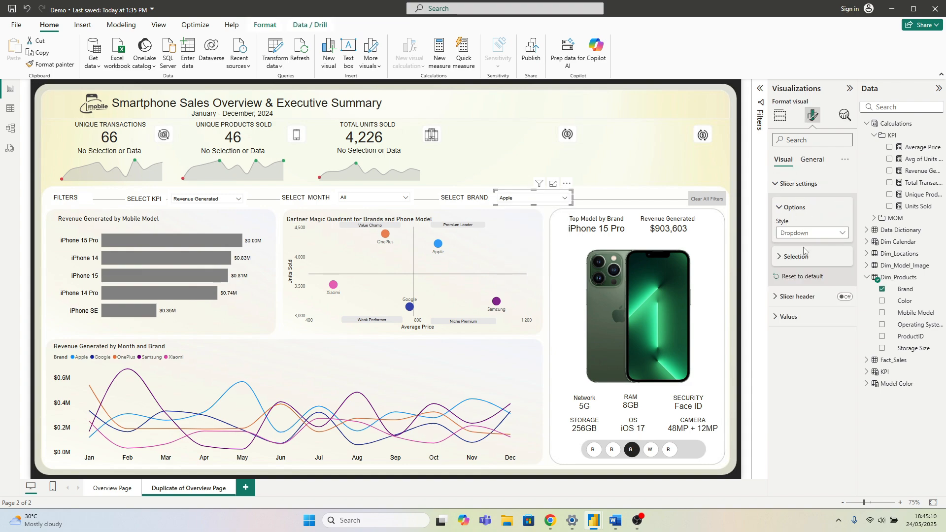
click(804, 251)
click(840, 270)
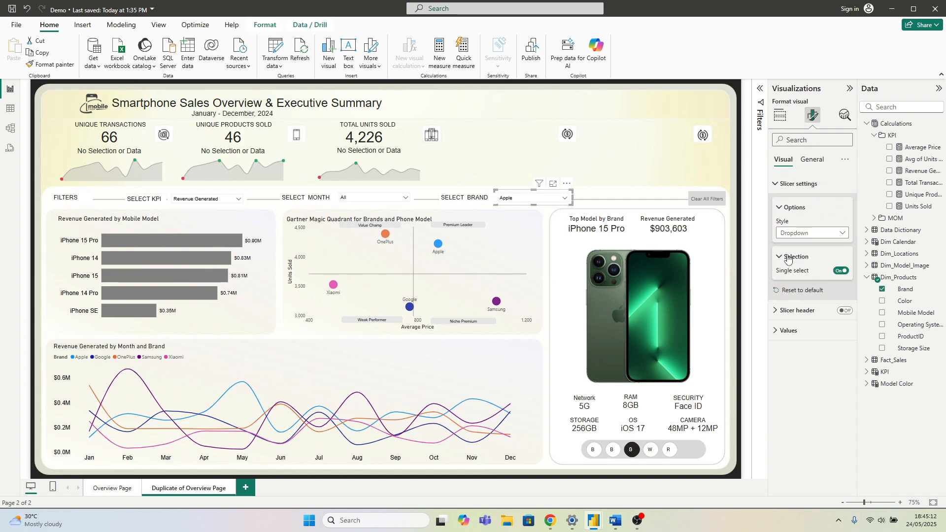
click(616, 186)
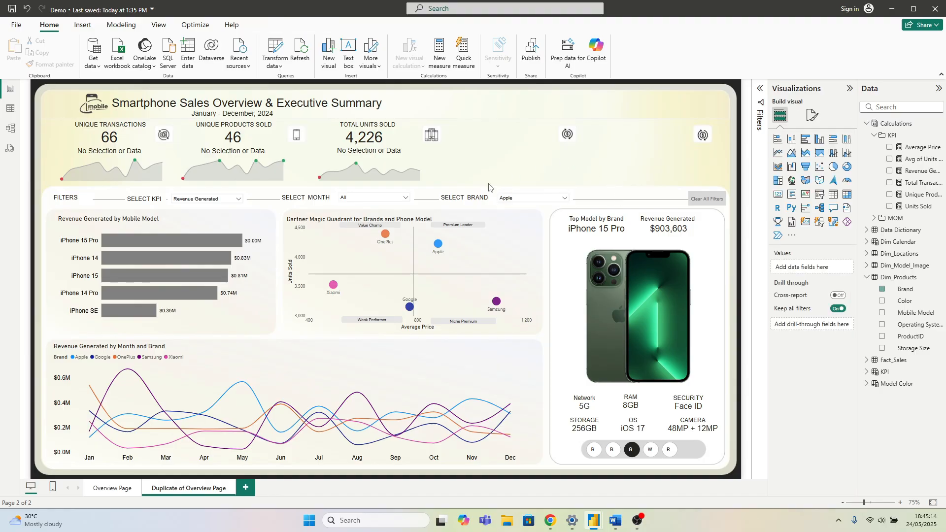
Step: Set the KPI slicer to Units Sold and save the page state as a bookmark named "Reset pg 2"
click(209, 198)
click(211, 226)
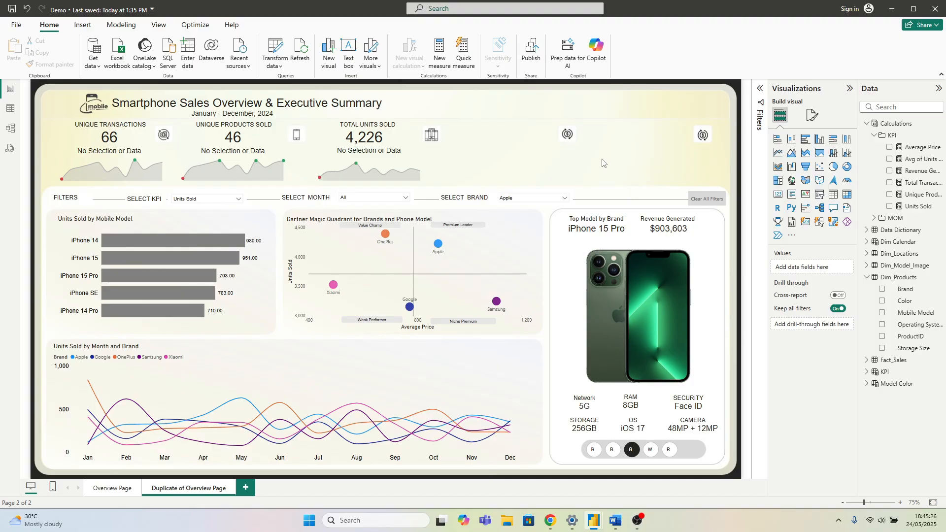
click(158, 25)
click(406, 54)
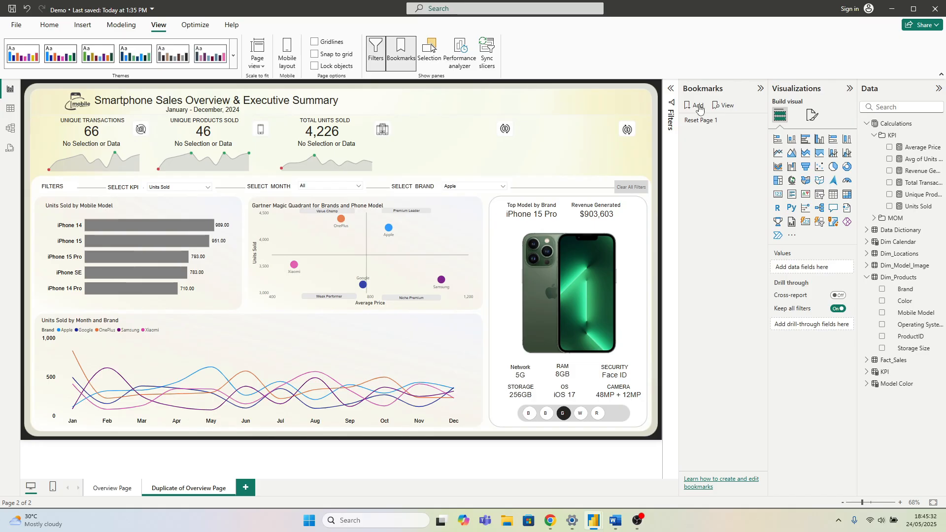
click(695, 106)
double_click(702, 132)
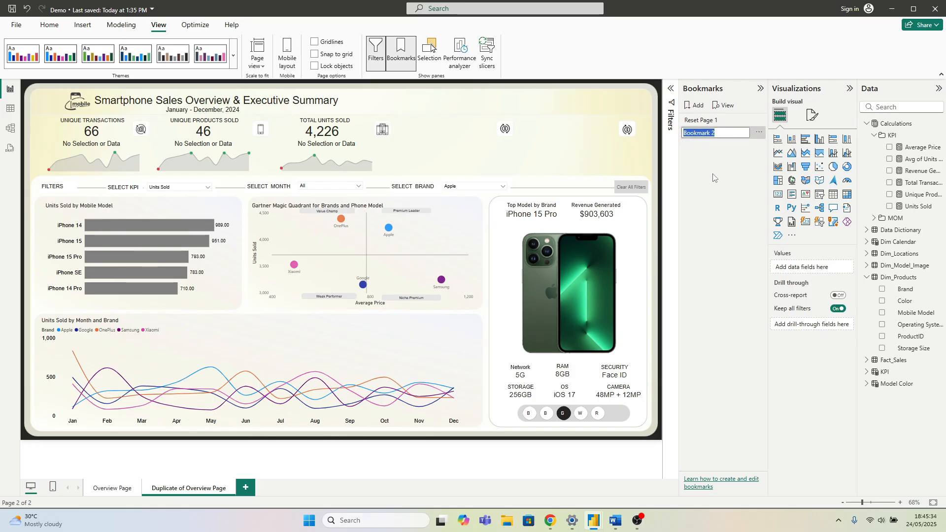
text(r)
key(BackSpace)
key(BackSpace)
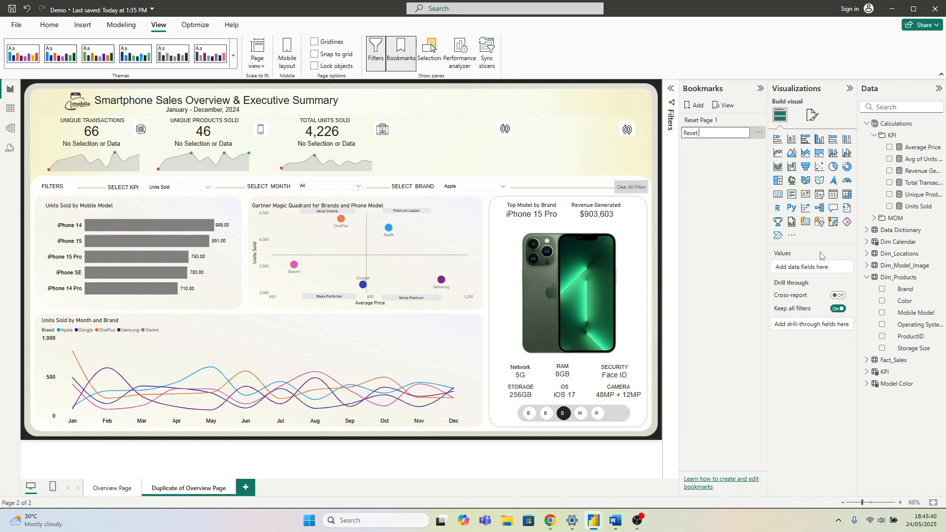
key(Return)
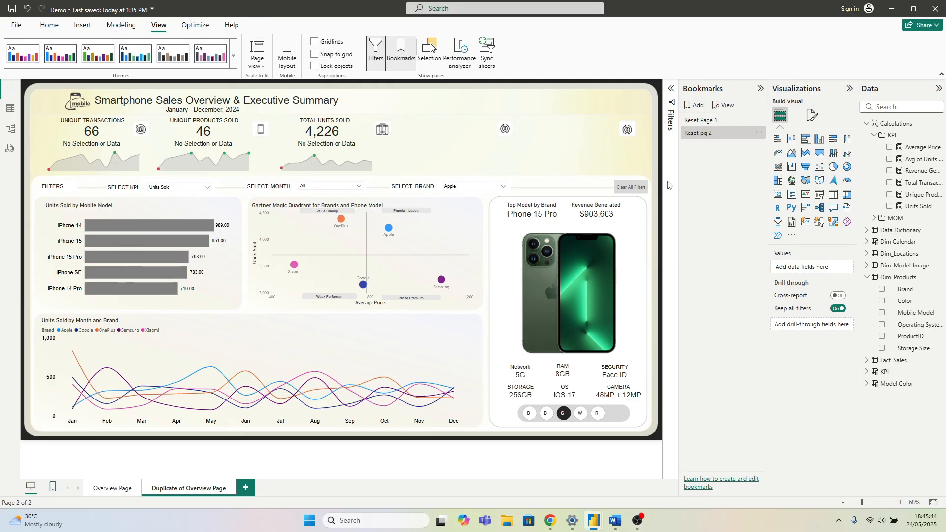
Step: Link the Clear All Filters button to the Reset pg 2 bookmark and test it by clearing a line chart selection
click(629, 192)
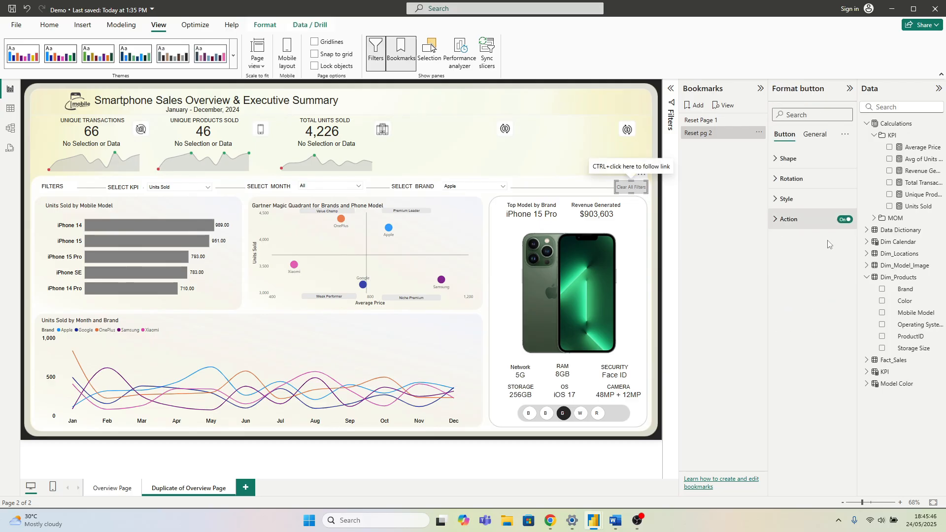
click(791, 221)
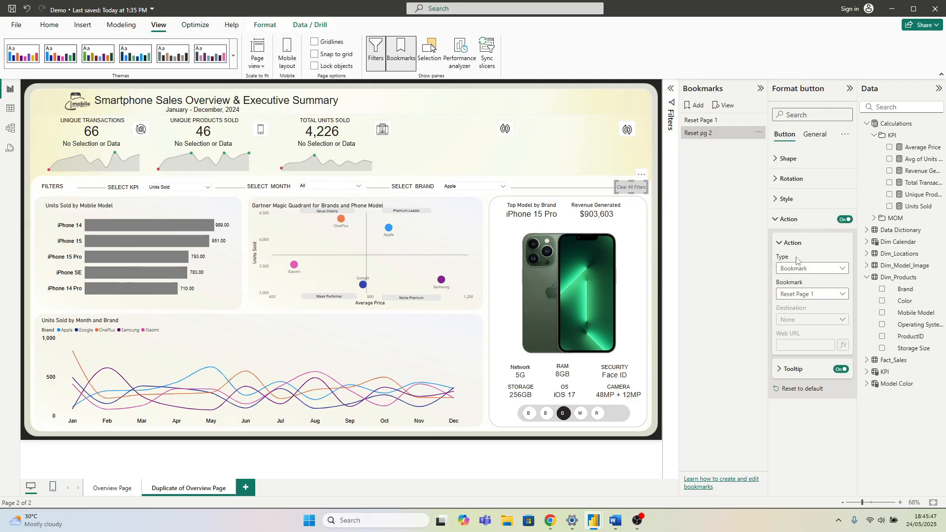
click(799, 294)
click(799, 329)
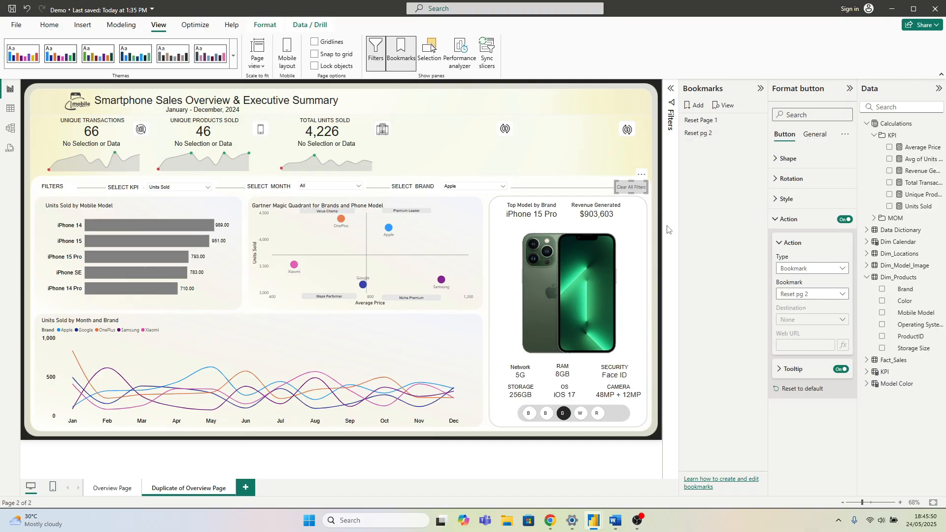
click(662, 213)
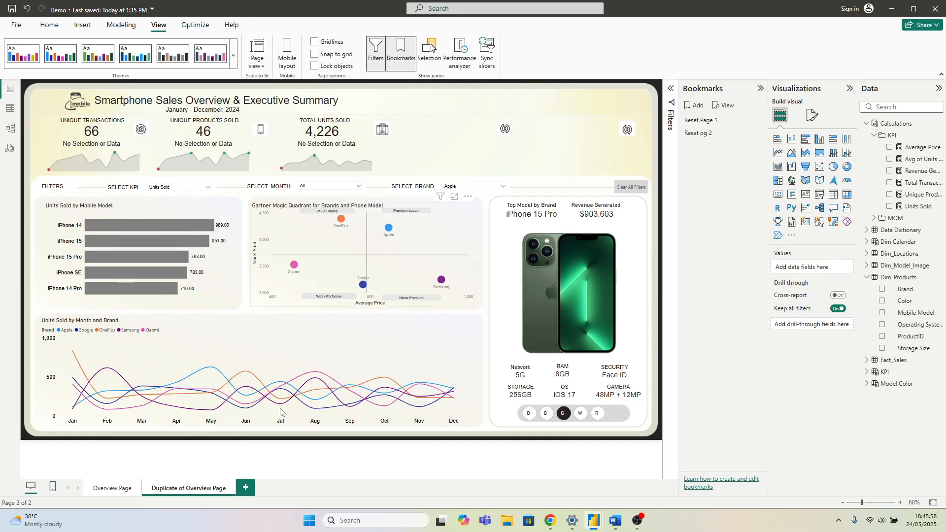
click(335, 386)
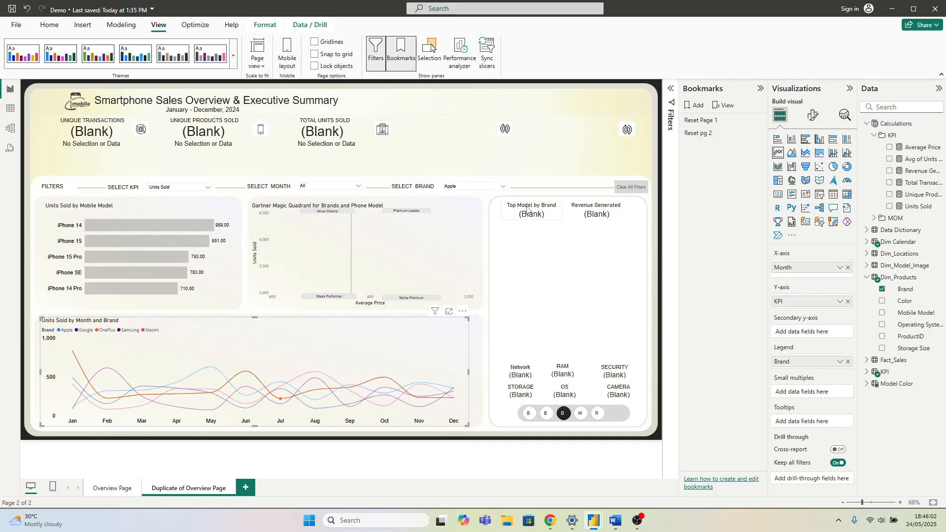
ctrl+click(633, 191)
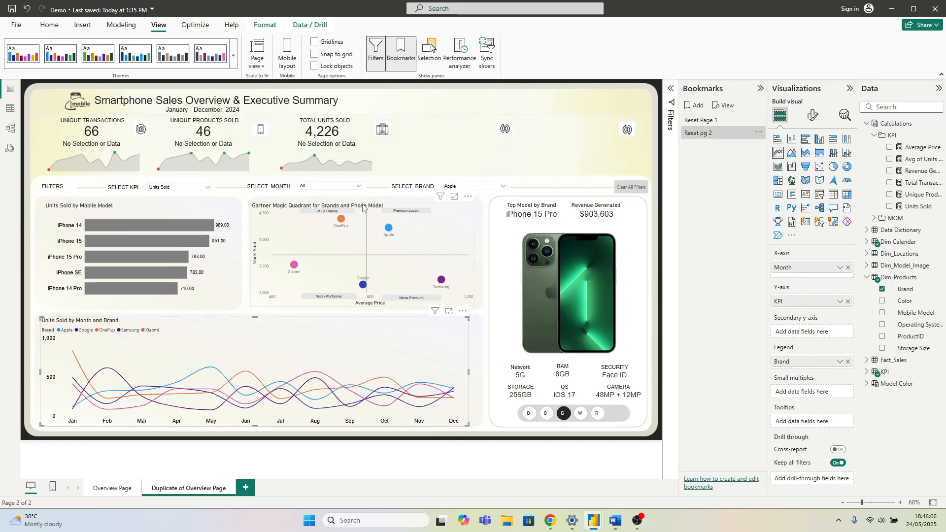
Step: Filter the duplicated overview page to Feb using the month slicer
click(311, 187)
click(314, 206)
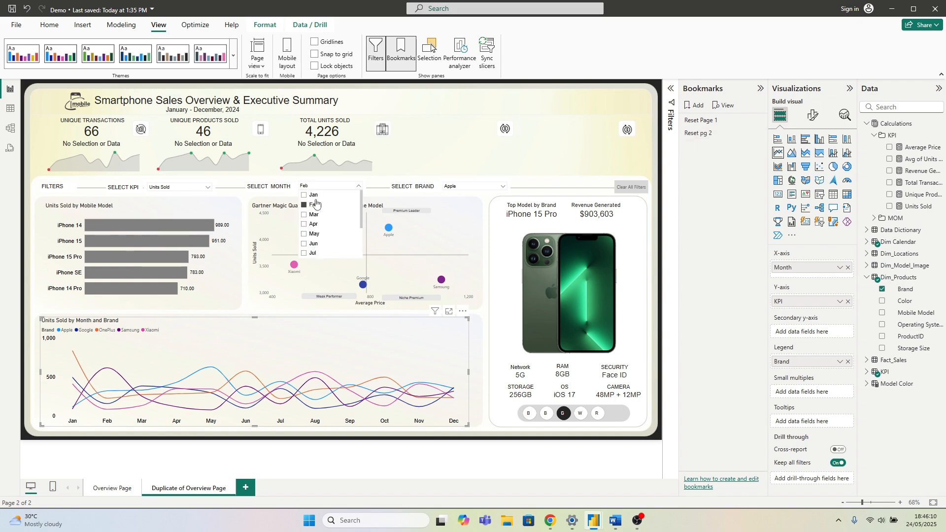
click(340, 184)
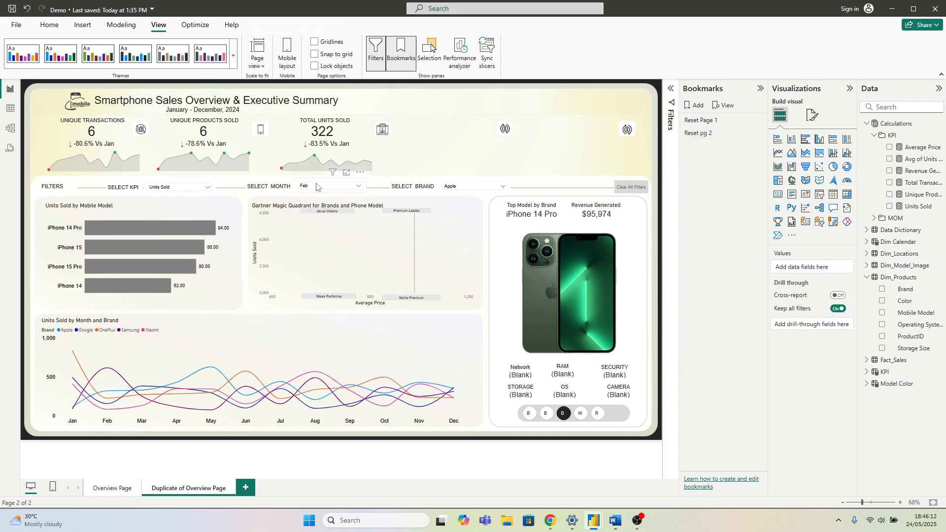
Step: Edit the month slicer's interactions so that it does not filter the Gartner Magic Quadrant scatter chart
click(316, 186)
click(320, 183)
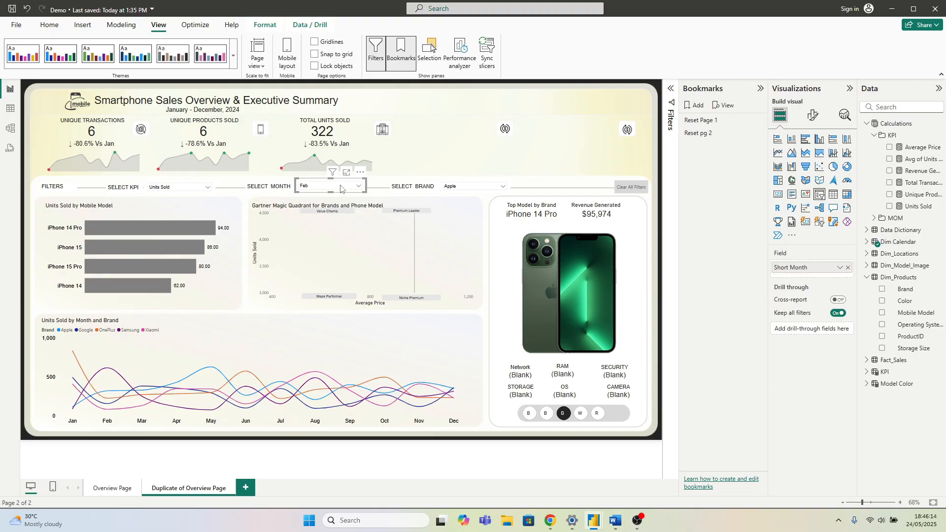
click(265, 25)
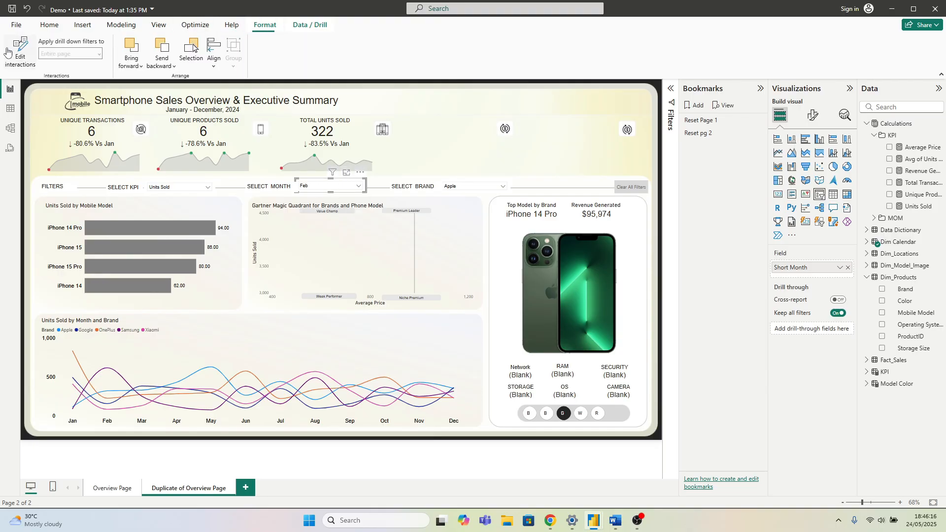
click(19, 51)
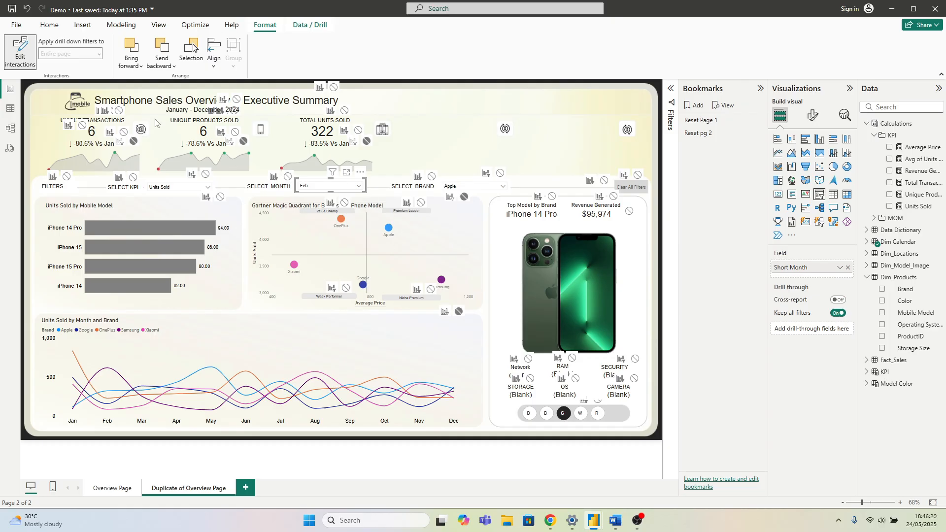
click(20, 51)
click(443, 160)
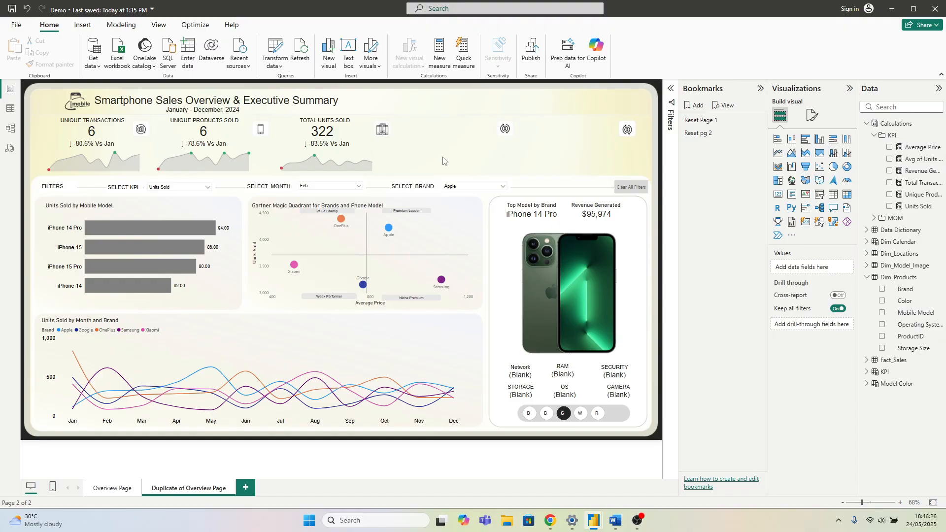
Step: Test the month slicer by filtering the page to Apr, May and Jun in turn
click(313, 186)
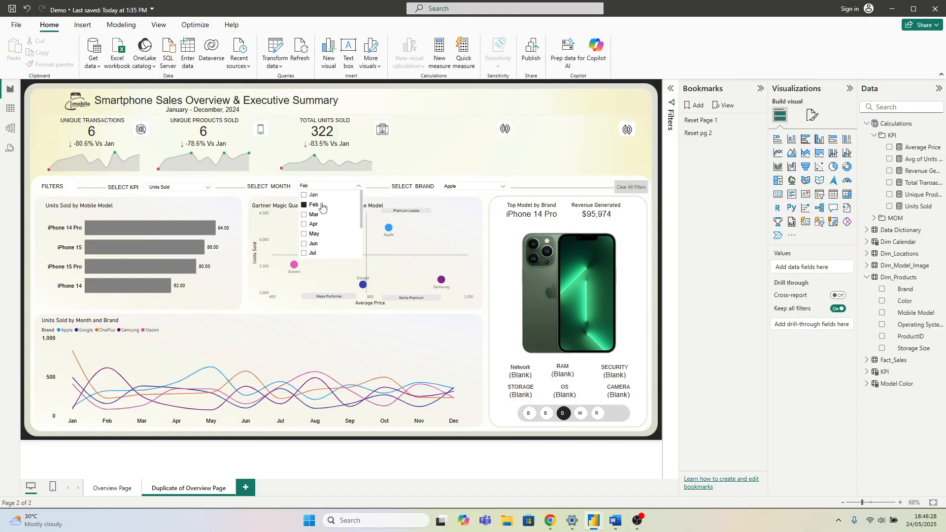
click(314, 224)
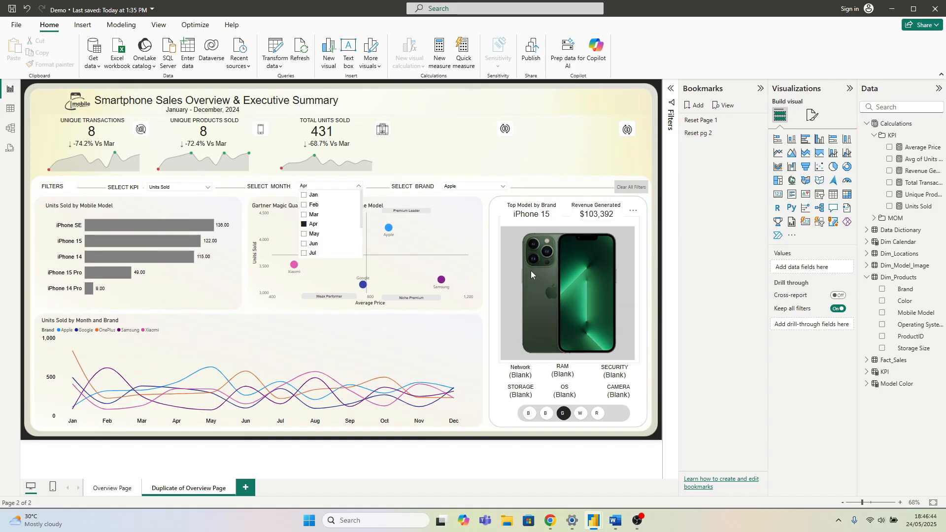
click(314, 234)
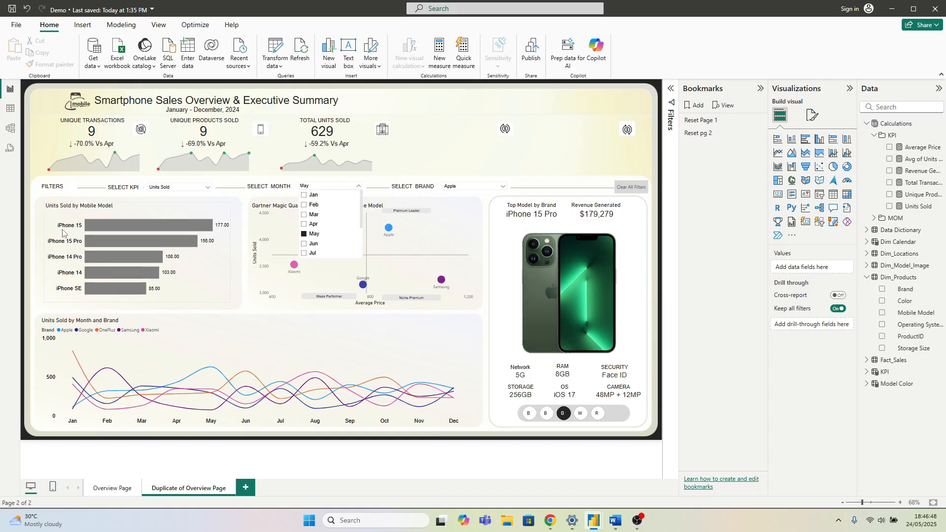
click(316, 244)
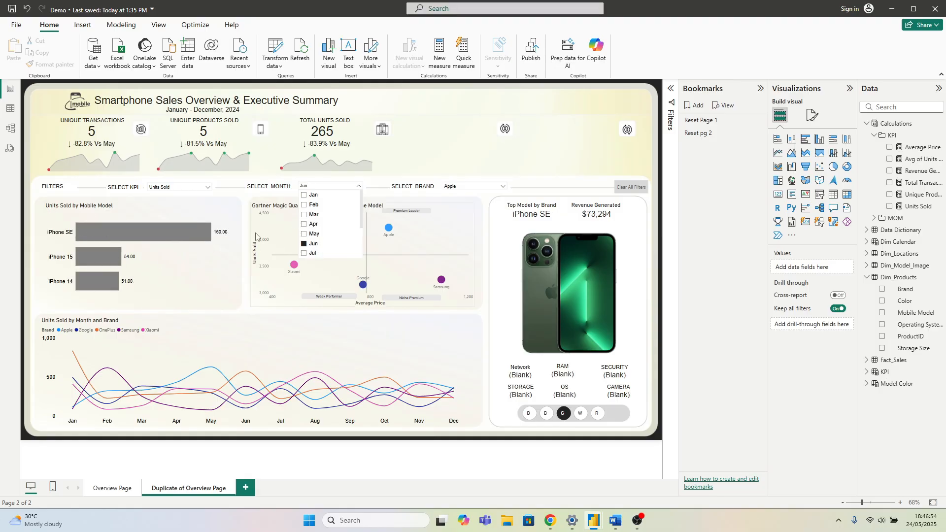
Step: Switch the KPI slicer to Revenue Generated and select the mobile model bar chart
click(175, 188)
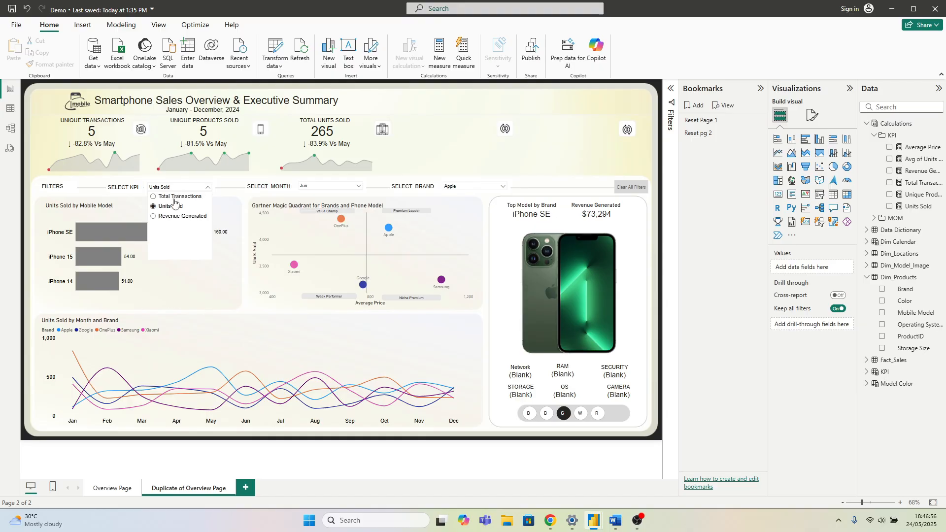
click(161, 216)
click(202, 231)
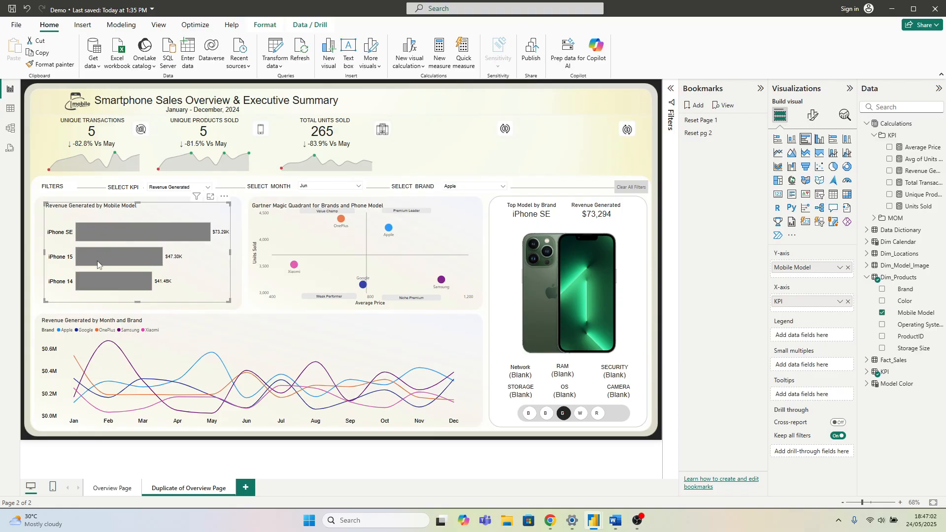
Step: Clear the Jun selection in the month slicer and set the brand slicer to OnePlus
click(318, 188)
click(313, 243)
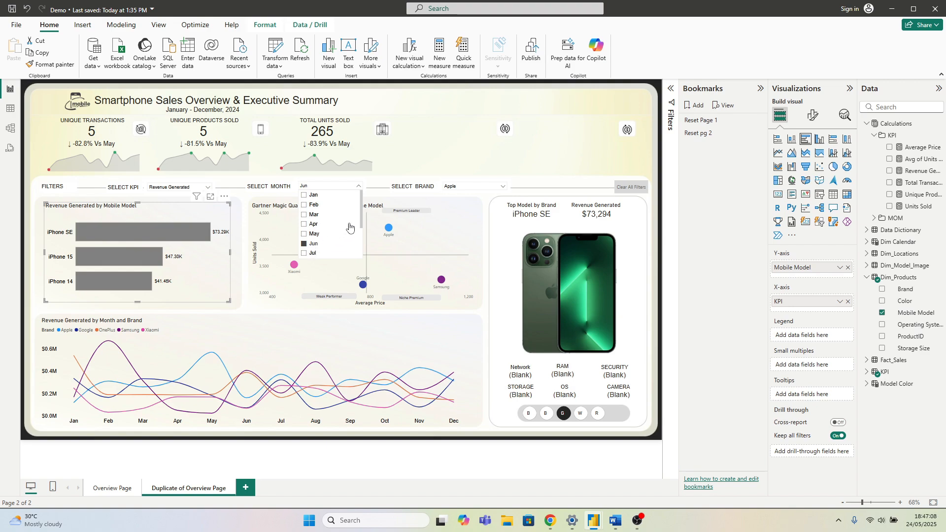
click(564, 149)
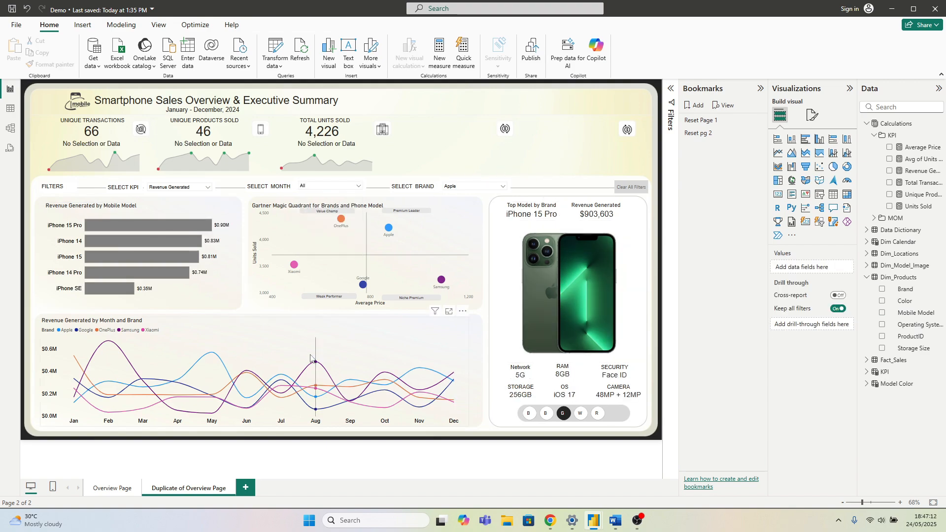
click(468, 188)
click(465, 216)
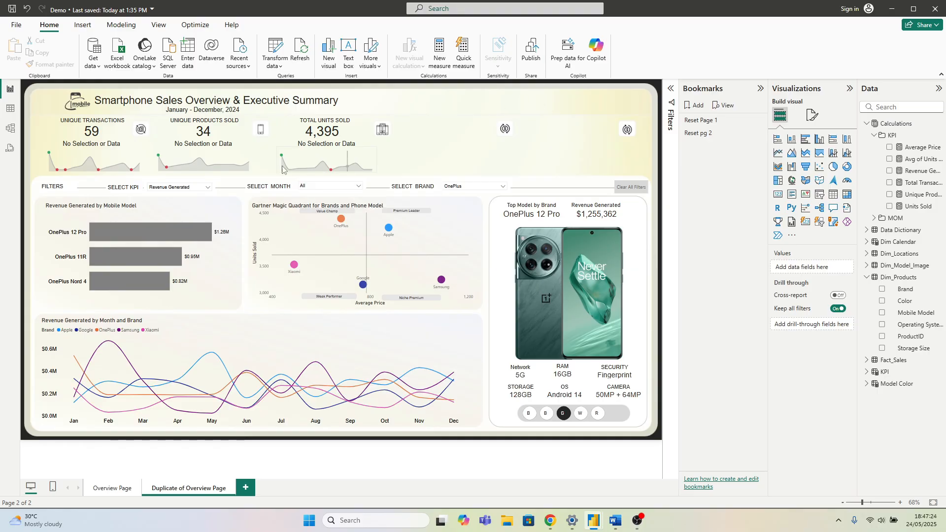
Step: Change the report title text to "Smartphone Sales Brand Performance"
click(336, 102)
key(BackSpace)
key(BackSpace)
key(BackSpace)
key(BackSpace)
key(BackSpace)
key(BackSpace)
key(BackSpace)
key(BackSpace)
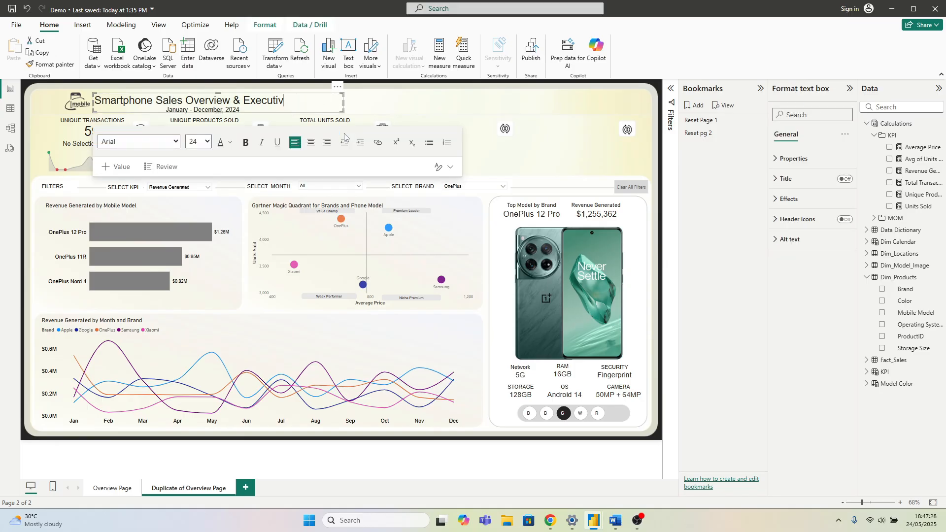
key(BackSpace)
key(BackSpace)
key(BackSpace)
key(BackSpace)
key(BackSpace)
key(BackSpace)
key(BackSpace)
key(BackSpace)
key(BackSpace)
key(BackSpace)
key(BackSpace)
key(BackSpace)
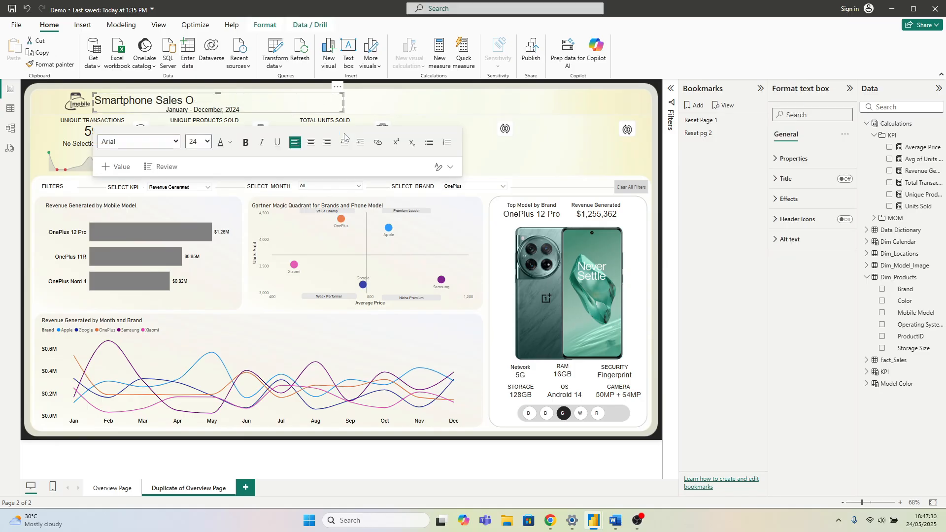
text(Brand Performance)
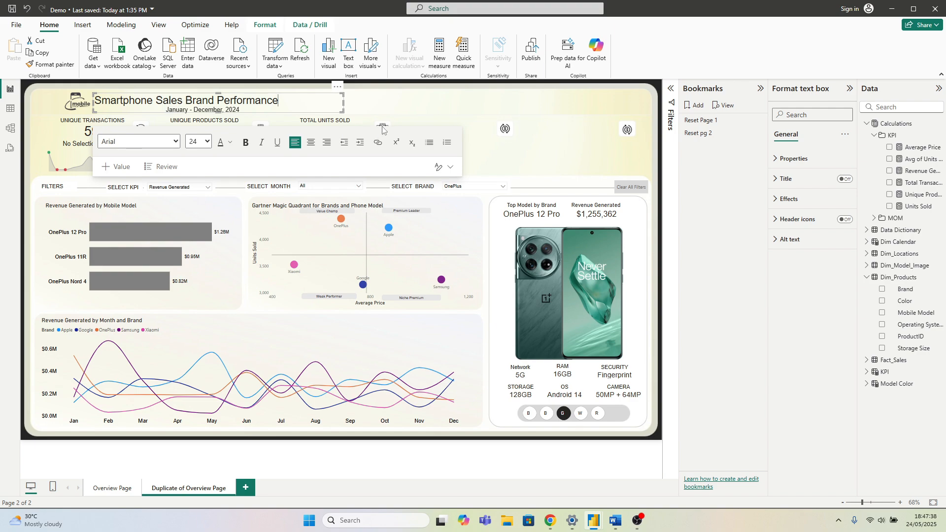
click(280, 279)
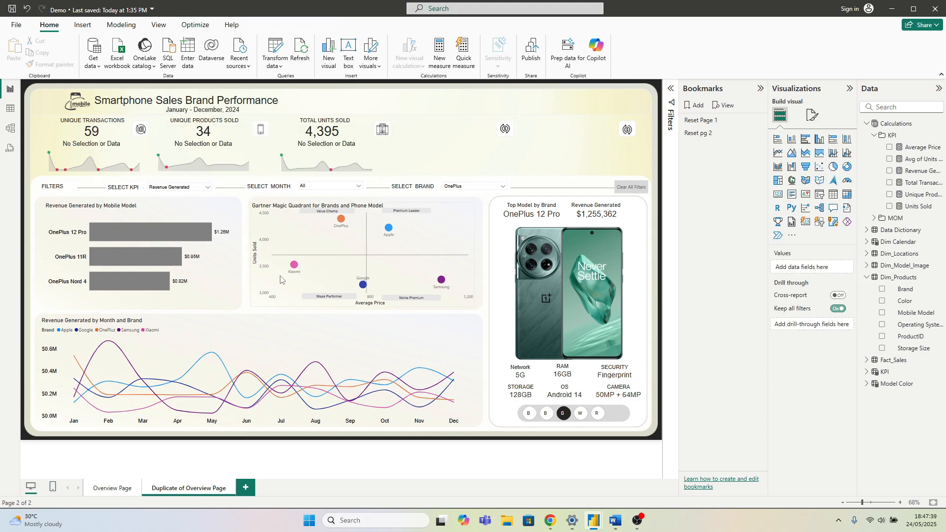
Step: Rename the duplicated overview page to "Brand Performance"
double_click(206, 489)
text(Brand Performance)
key(BackSpace)
key(Return)
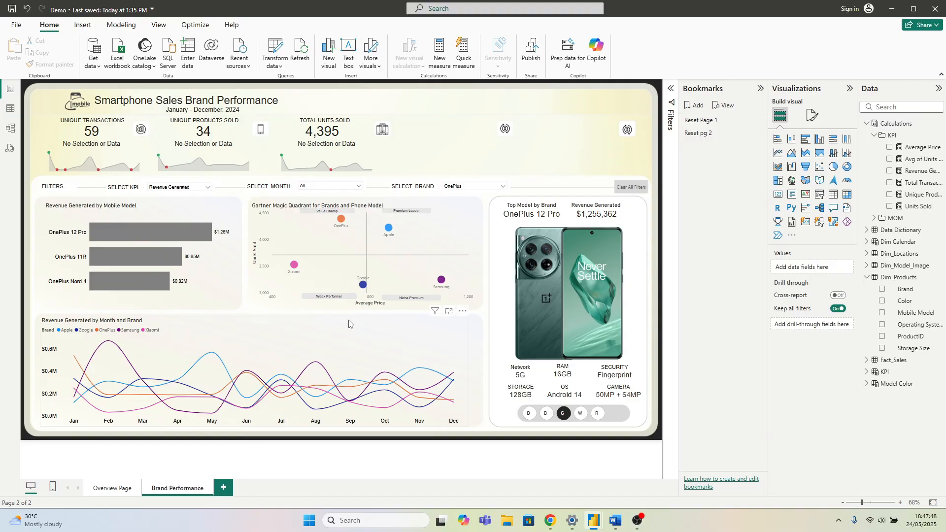
click(334, 232)
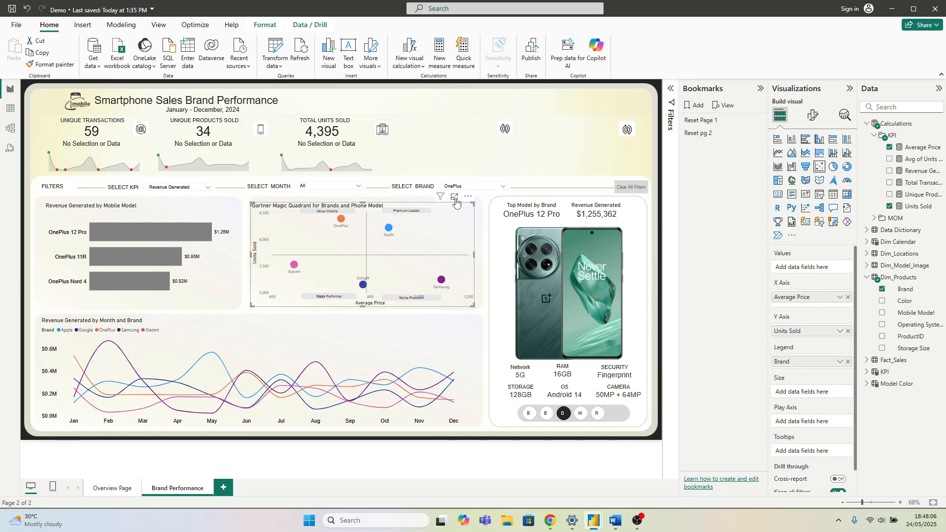
click(448, 152)
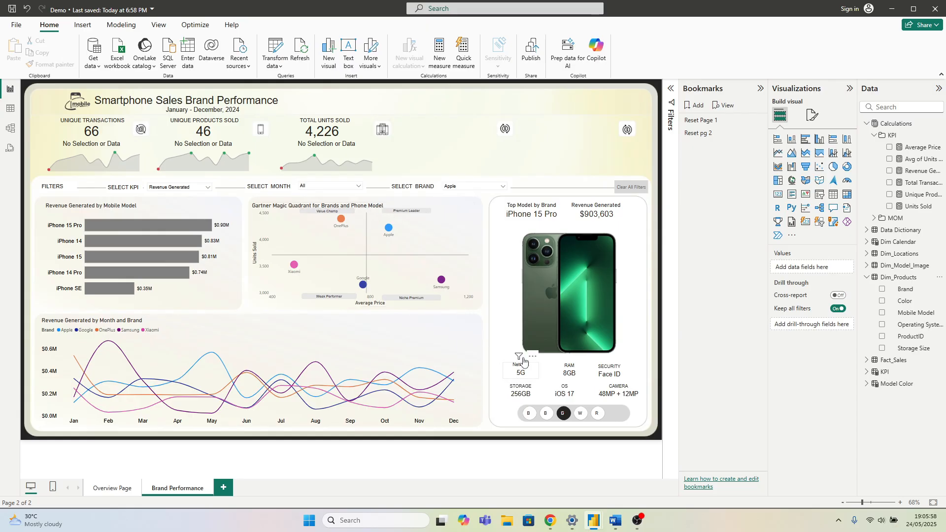
click(612, 393)
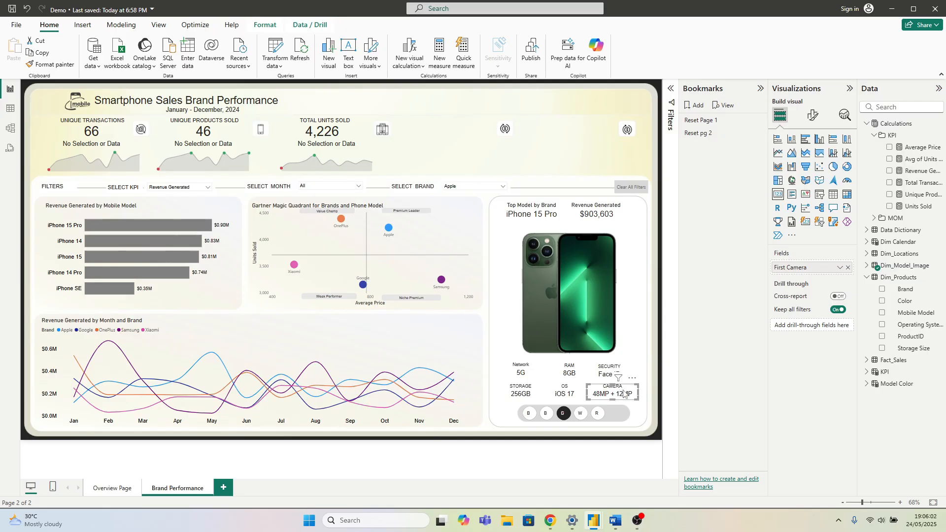
click(638, 412)
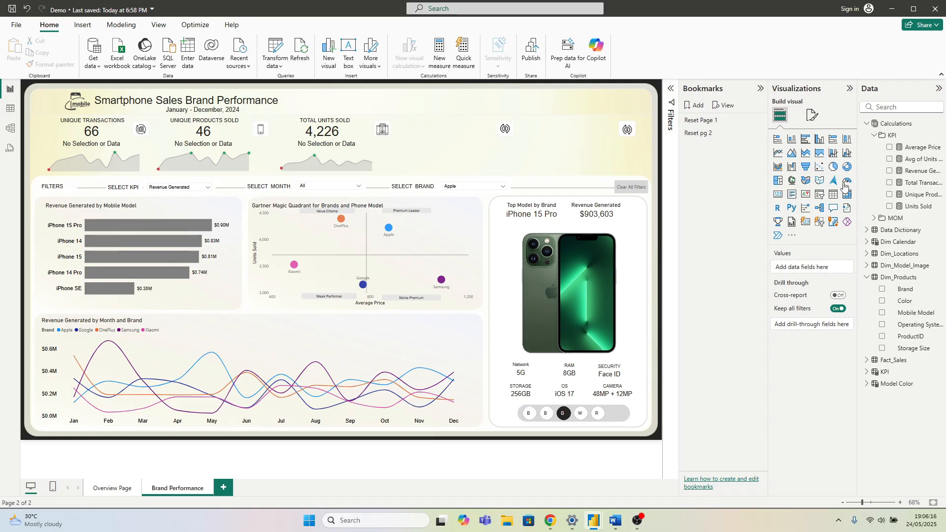
Step: Collapse the KPI folder and Dim_Products table, and examine the Model Color field parameter's formula
click(875, 136)
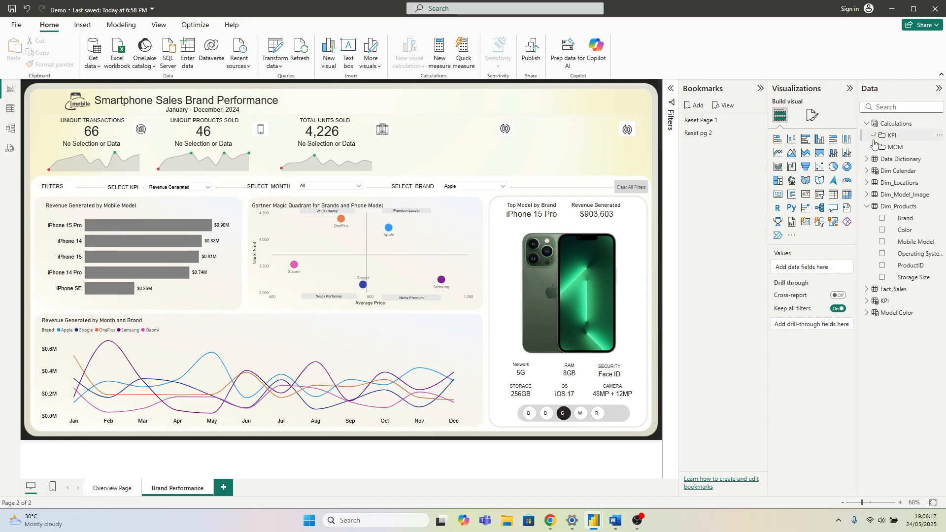
click(871, 207)
right_click(889, 127)
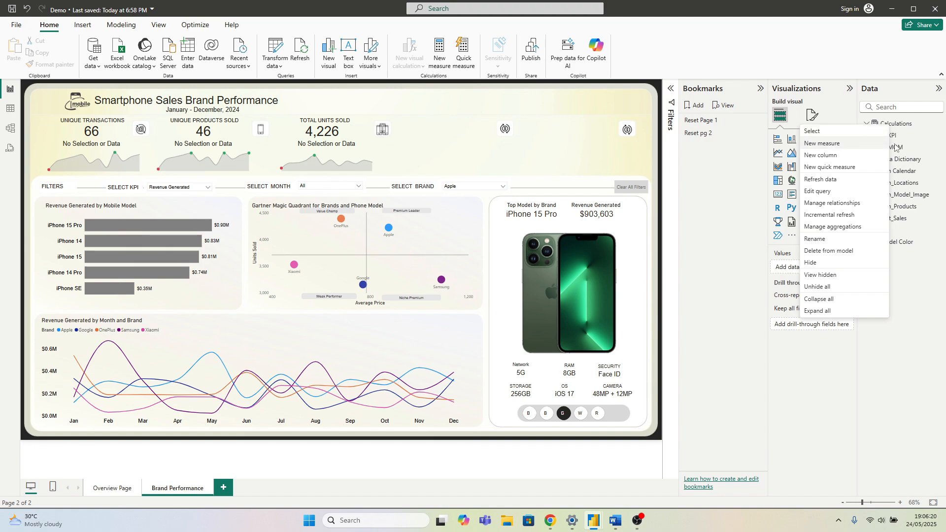
click(901, 129)
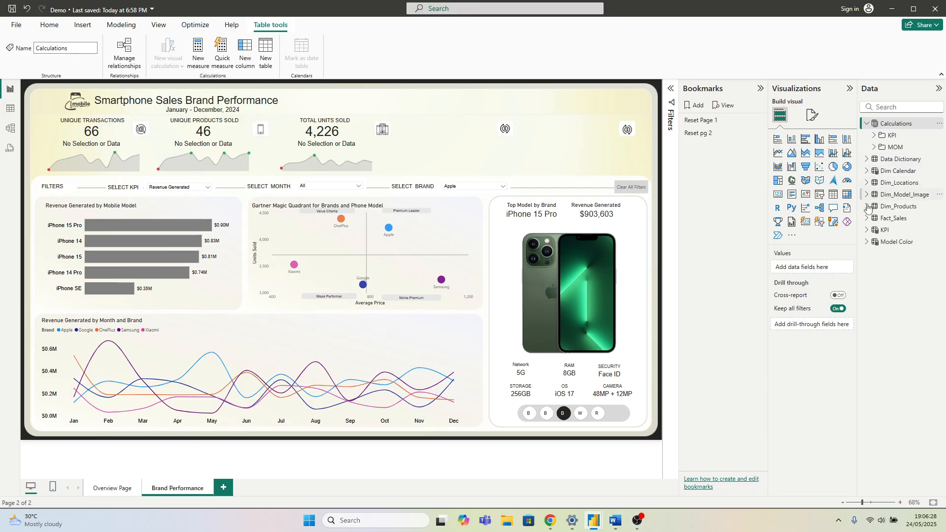
click(867, 242)
click(905, 253)
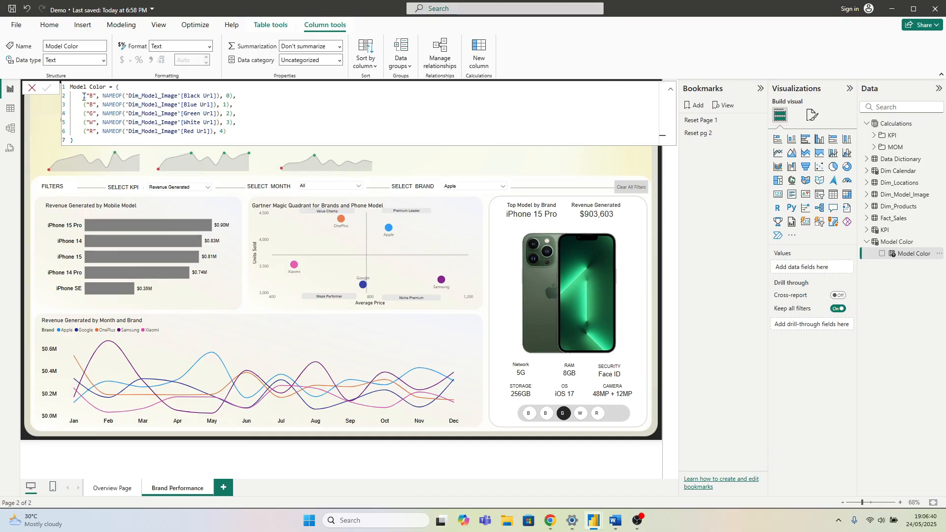
text(,)
key(ctrl+a)
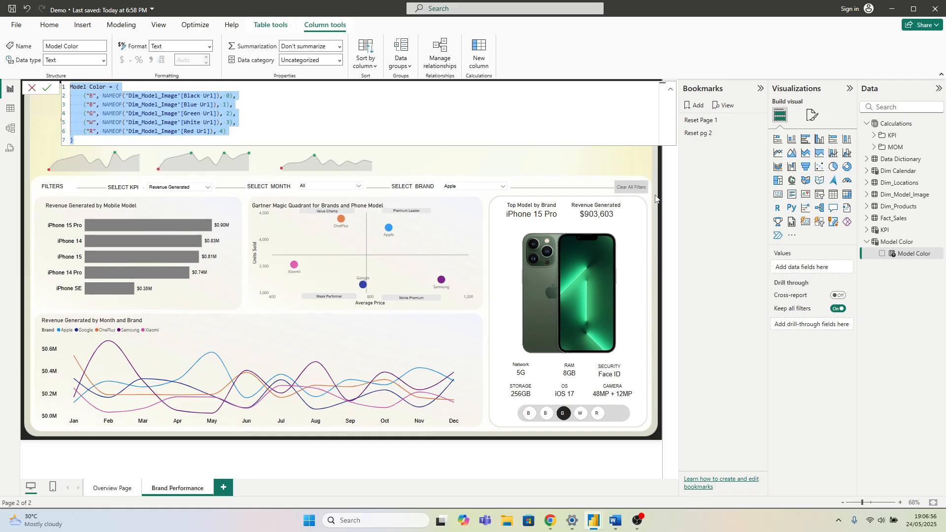
Step: Add a new measure to the Calculations table, remove the stray Q&A visual and reopen the measure's formula
right_click(888, 122)
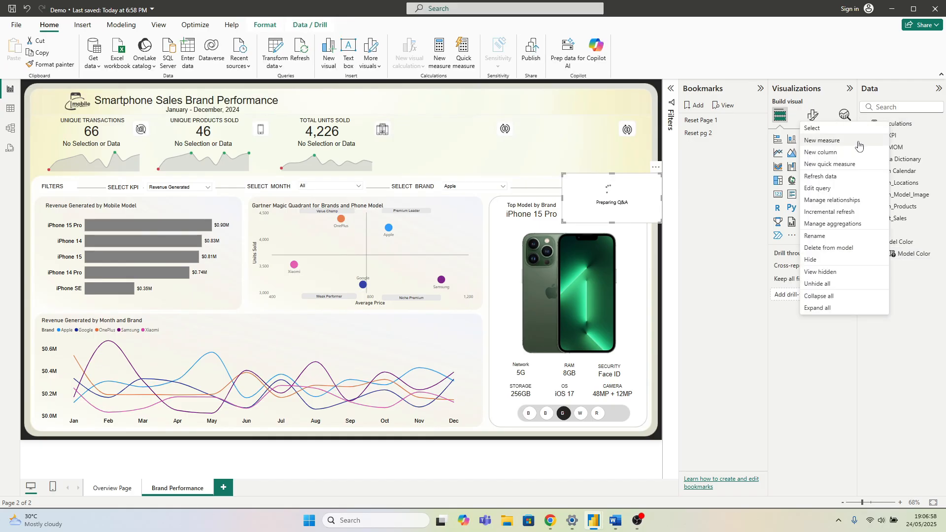
click(843, 143)
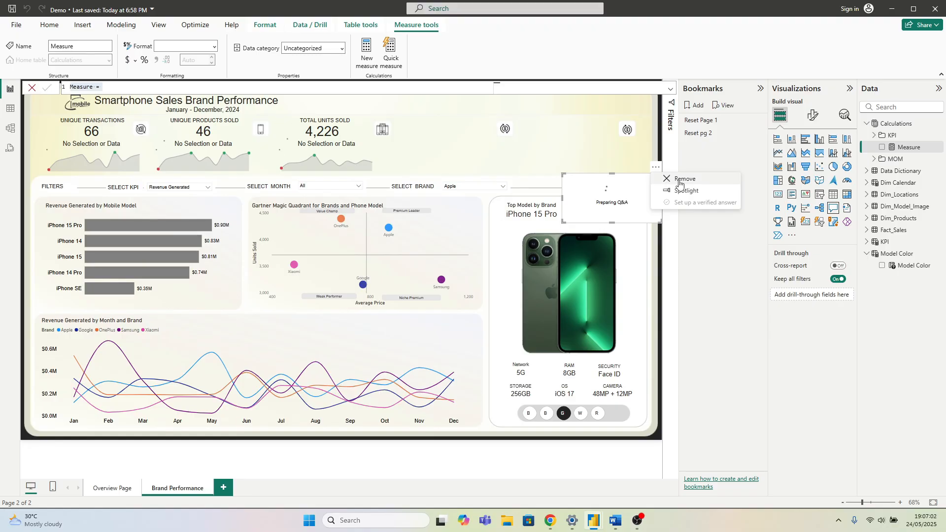
click(625, 132)
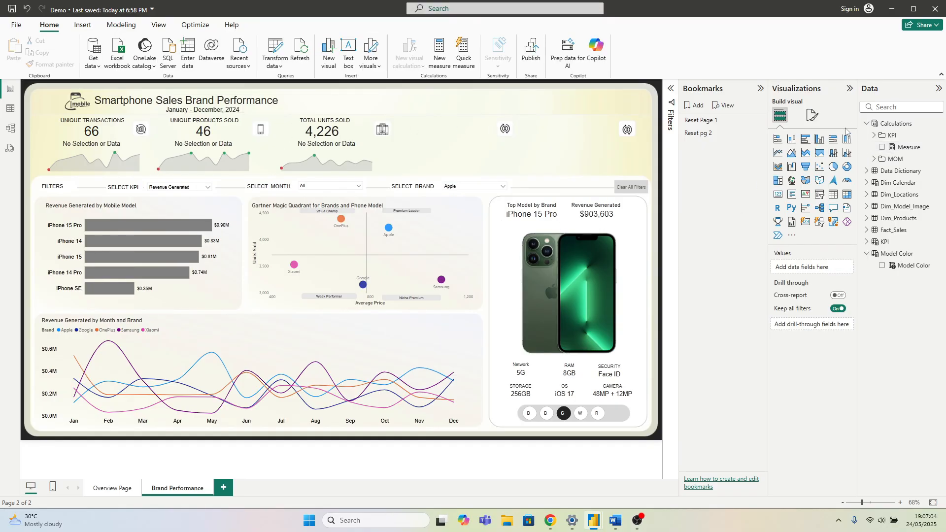
click(910, 148)
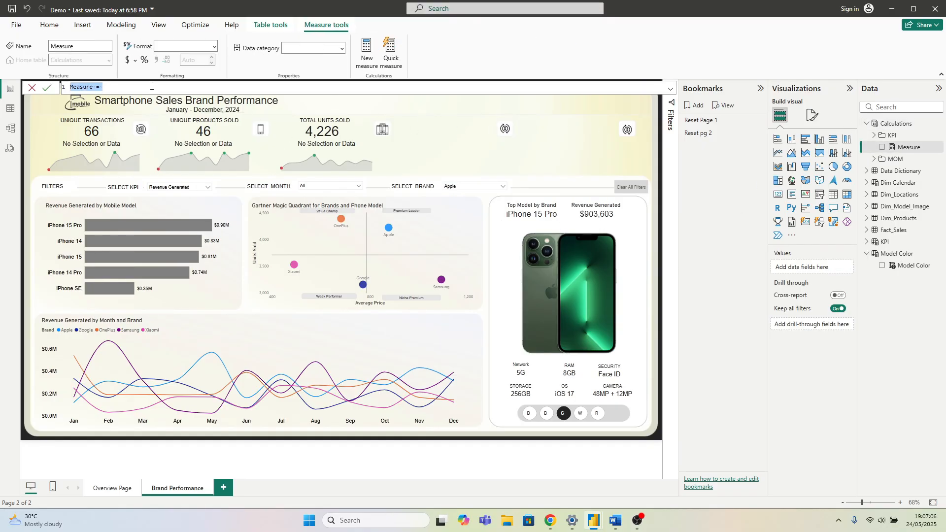
Step: Name the new measure Color and begin its formula with the SWITCH function on the second line
text(Colo)
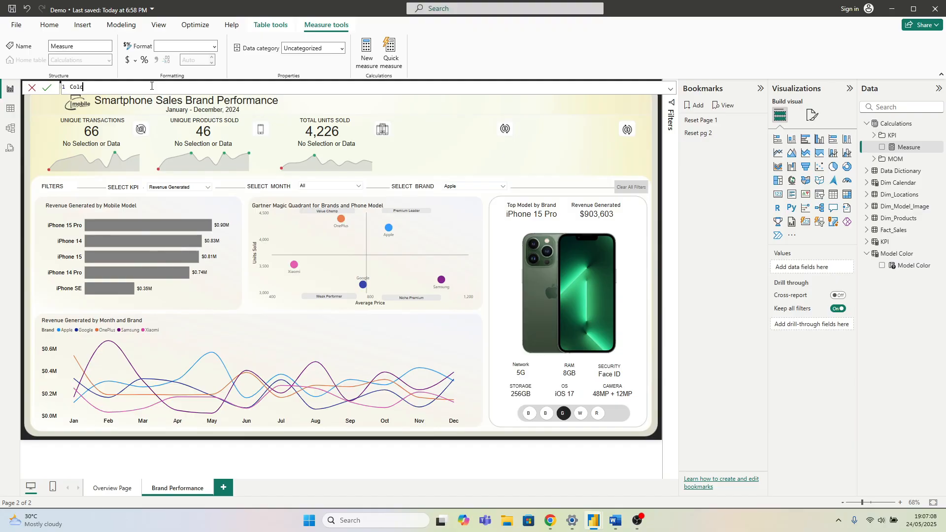
key(BackSpace)
text(or)
key(shift+Return)
key(shift+Return)
key(shift+Return)
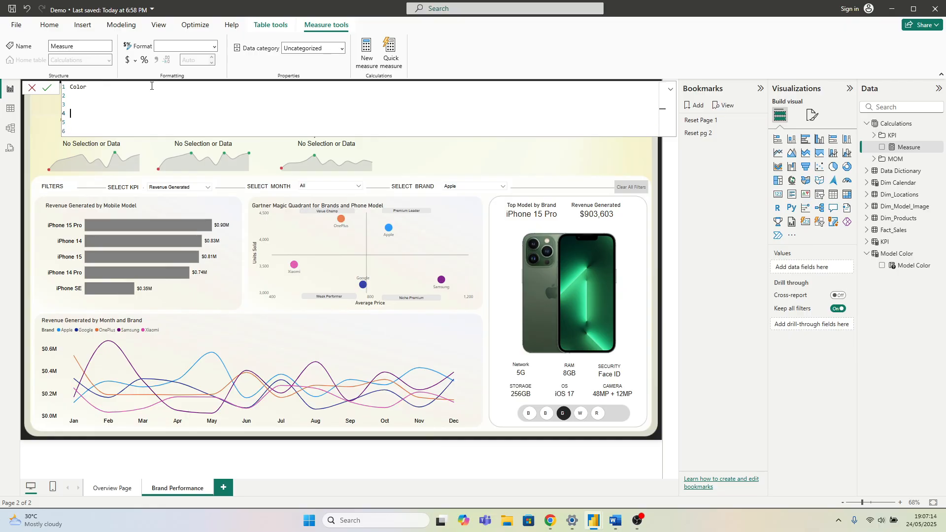
text(Switc)
click(140, 85)
text(=)
click(98, 95)
key(BackSpace)
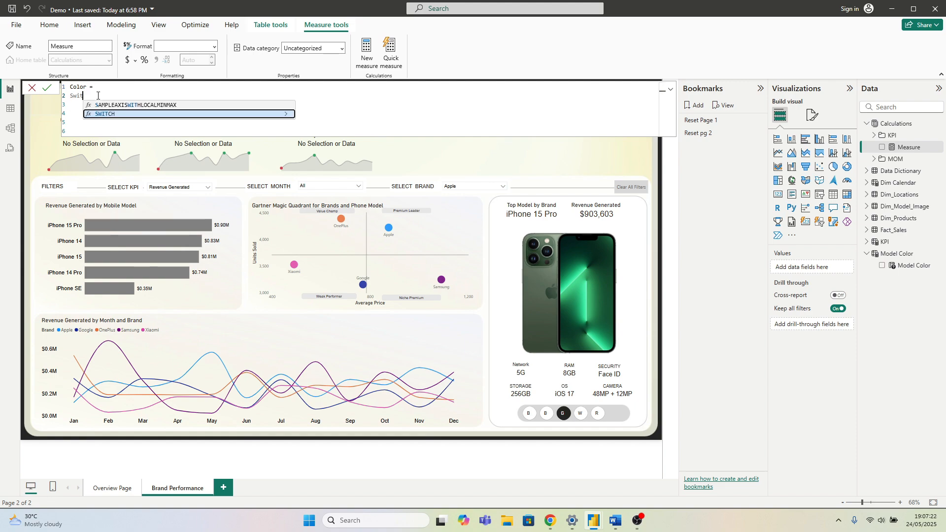
click(106, 114)
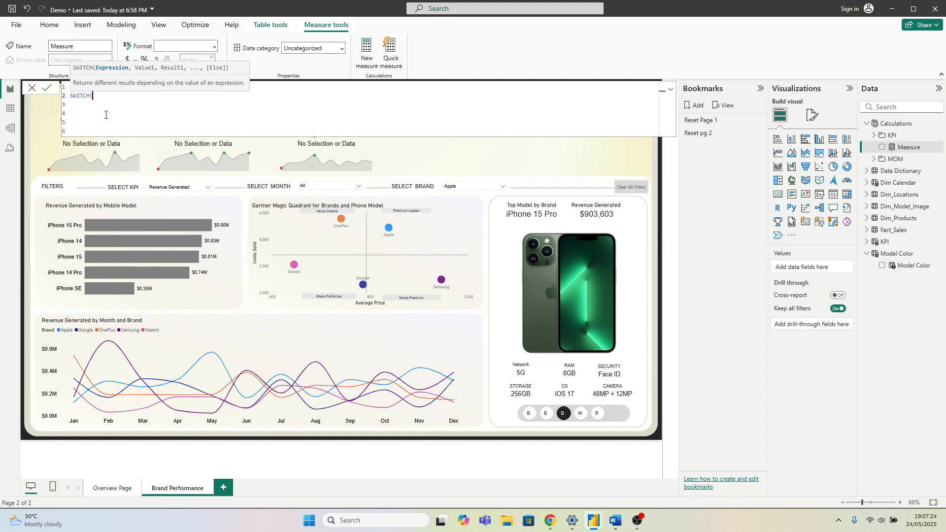
Step: Enter SELECTEDVALUE('Model Color'[Model Color Order]) as the SWITCH expression on its own line of the Color measure
key(shift+Return)
text(sele)
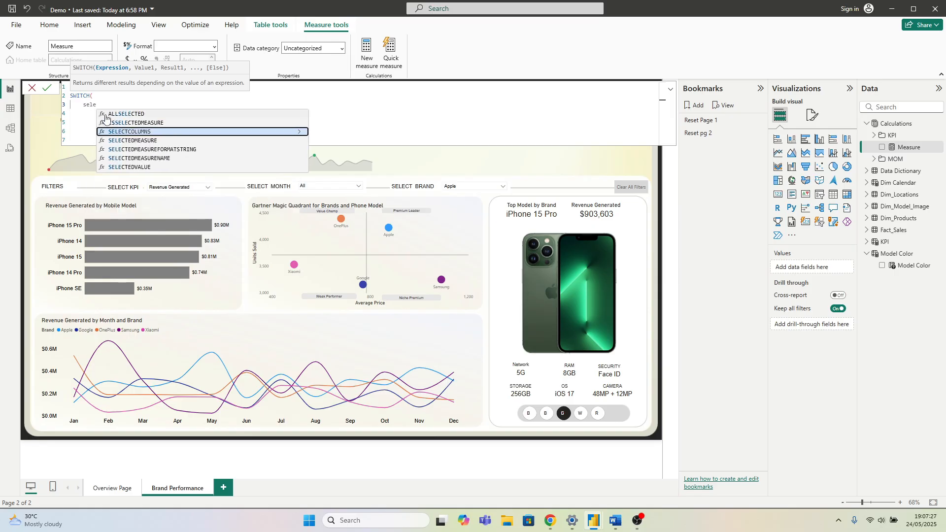
click(123, 167)
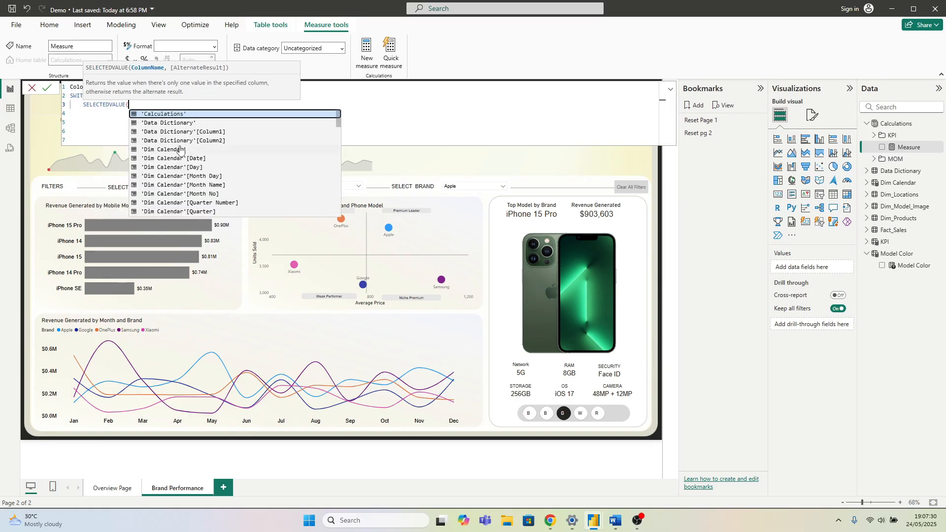
text(mo)
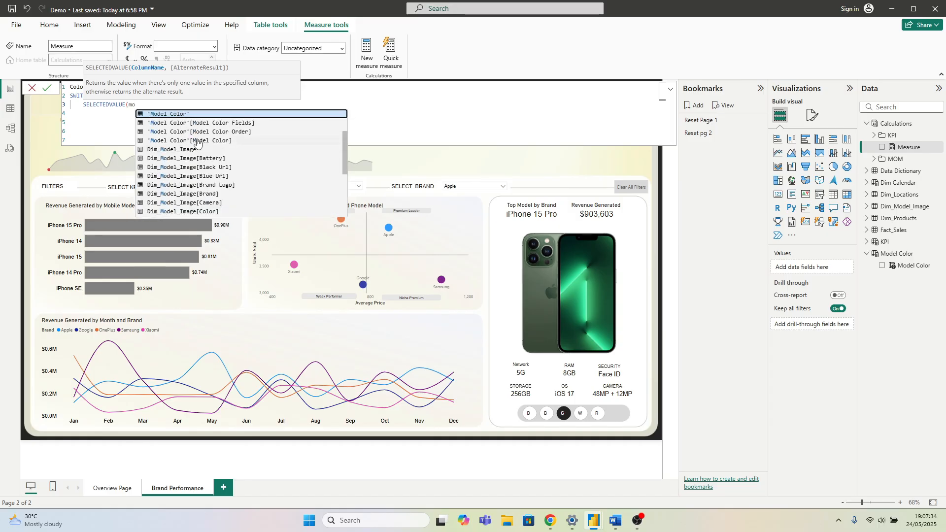
click(227, 132)
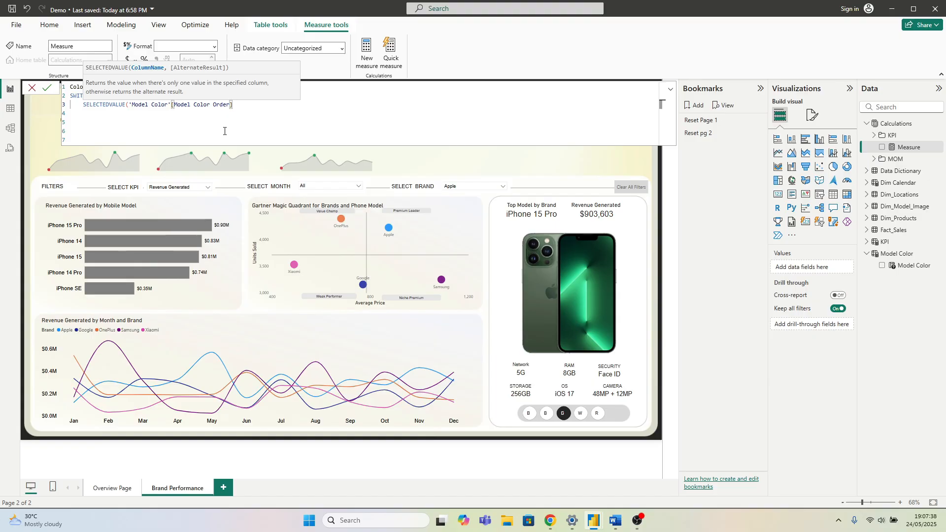
text())
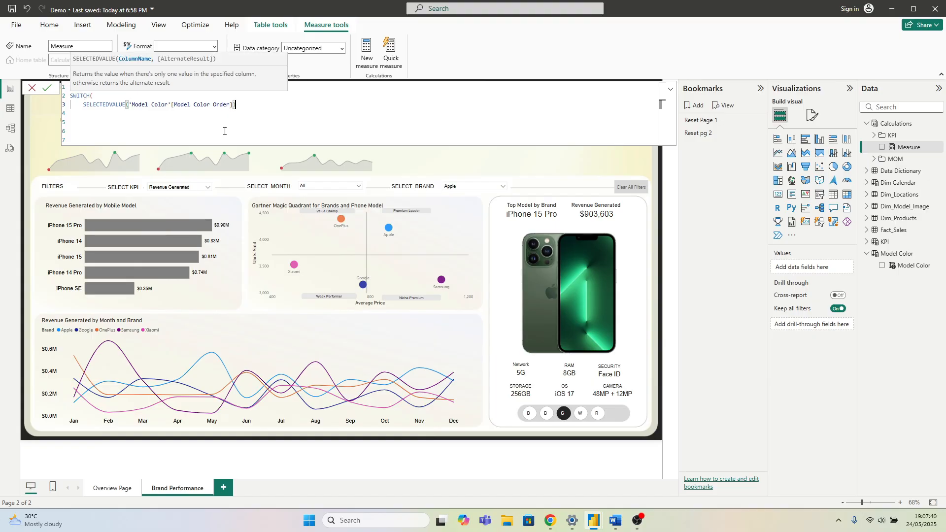
text(,)
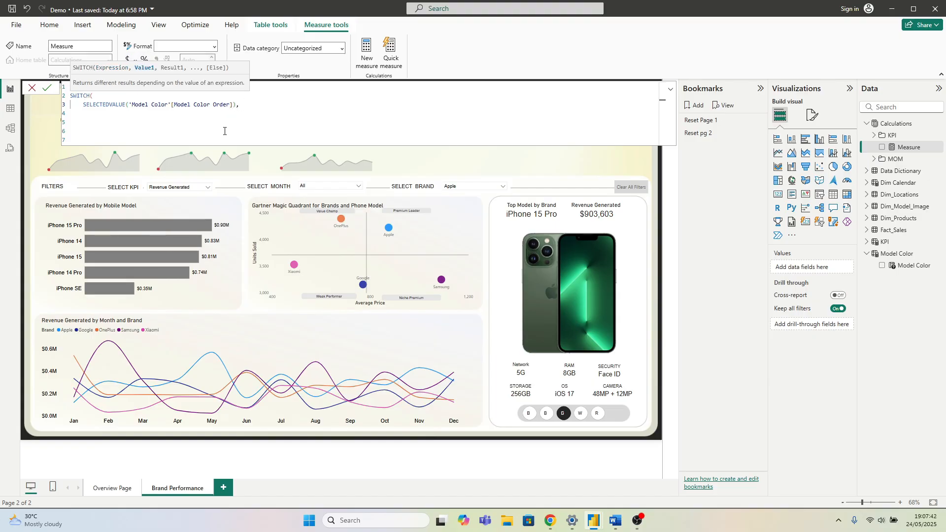
Step: Add the SWITCH cases 1, "Black" and 2, "Blue" on separate lines of the formula
key(Return)
text(1, )
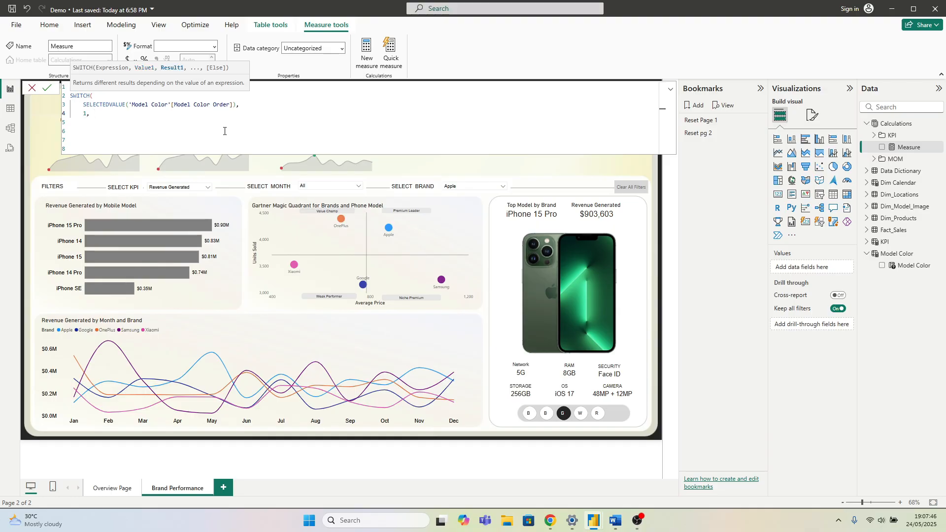
text("Black",)
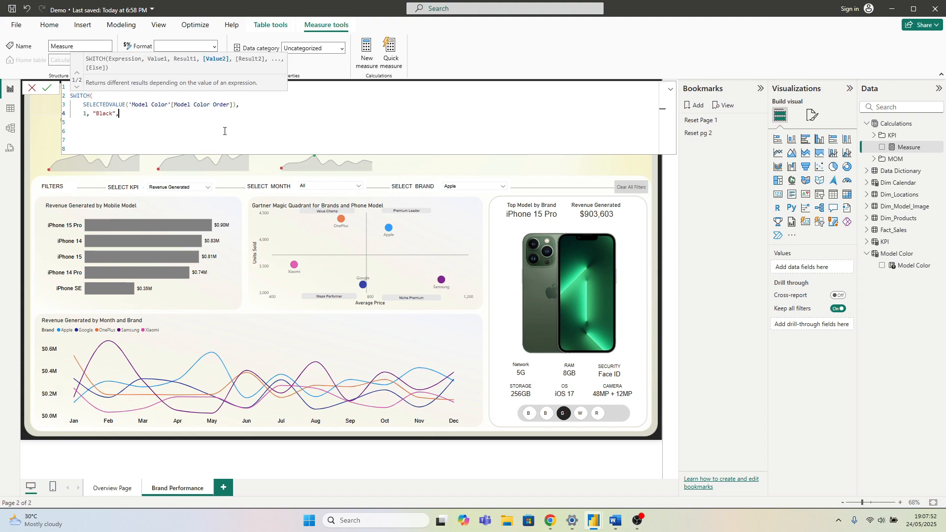
key(shift+Return)
text(2,)
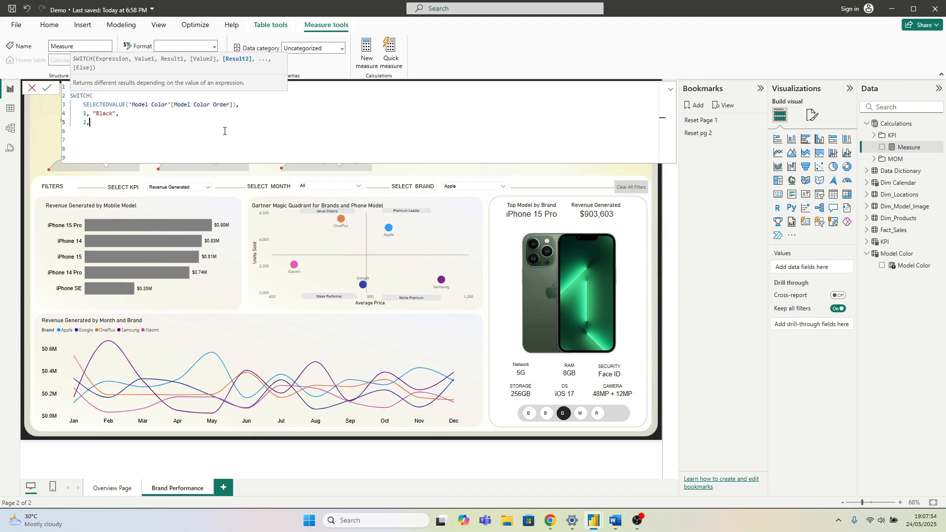
text( "Blue",)
key(Return)
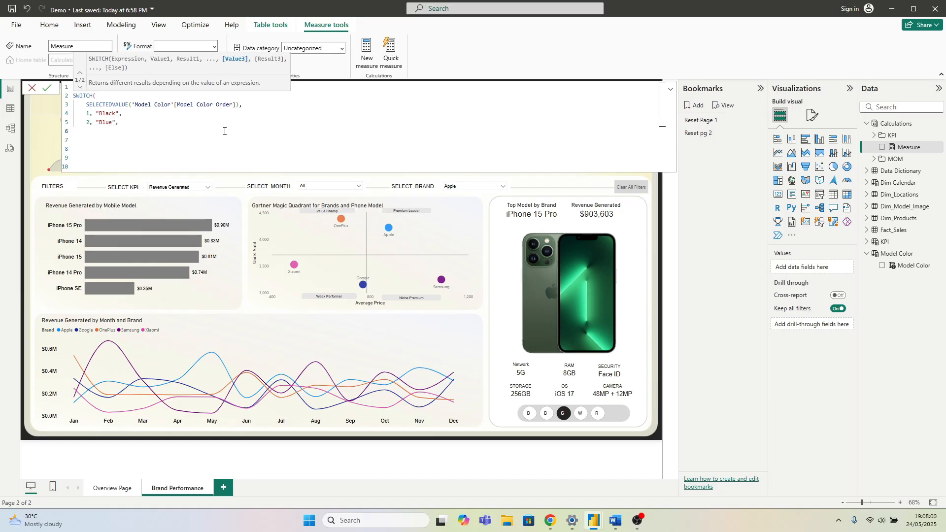
Step: Renumber the Black case to 0 and the Blue case to 1
click(89, 114)
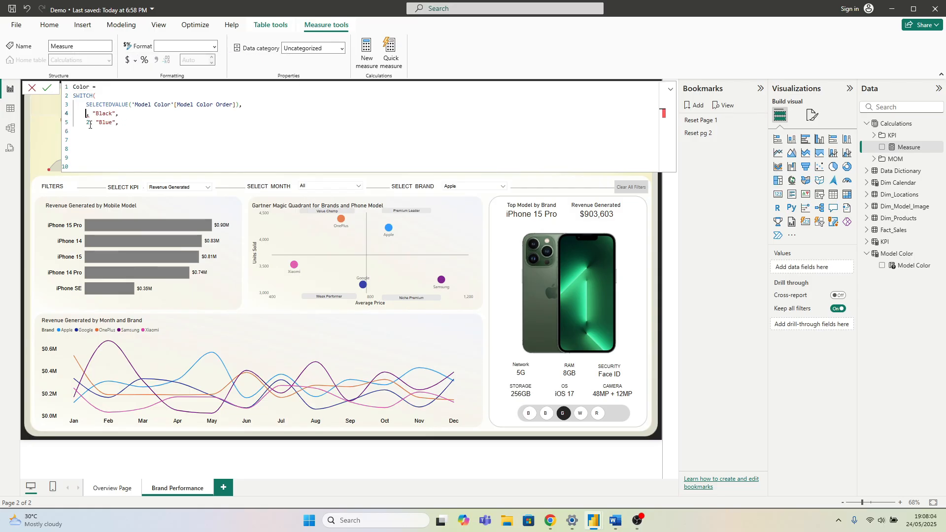
text(0)
double_click(89, 124)
key(BackSpace)
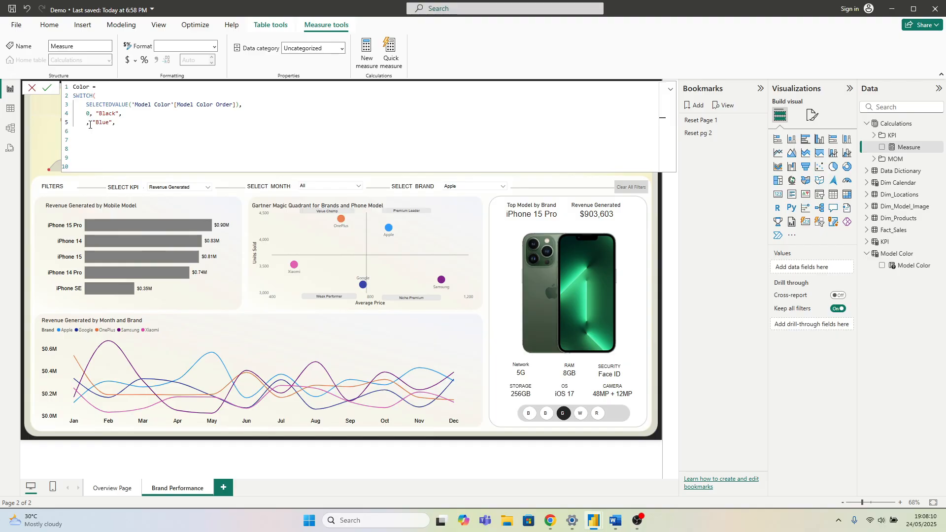
text(1)
Step: Add the case 2, "Green", with its trailing comma on the line below Blue
click(120, 122)
key(Return)
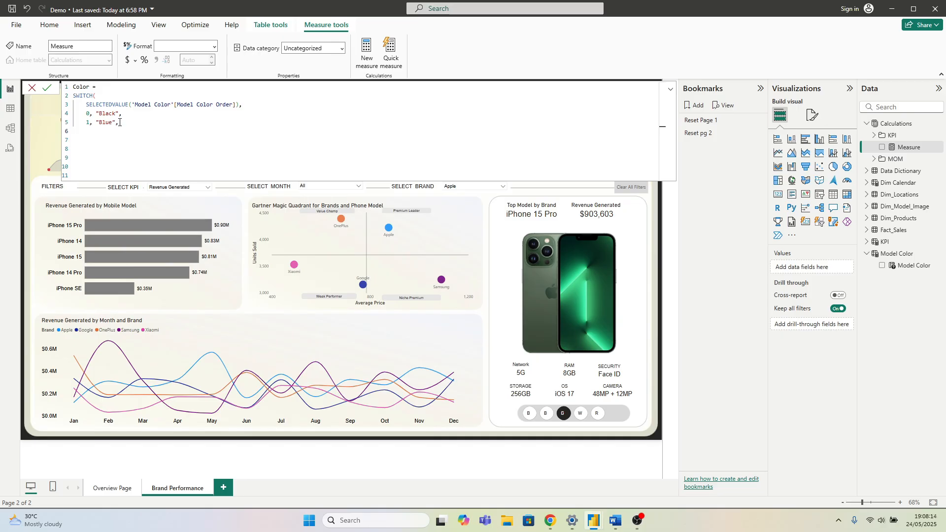
text(2,)
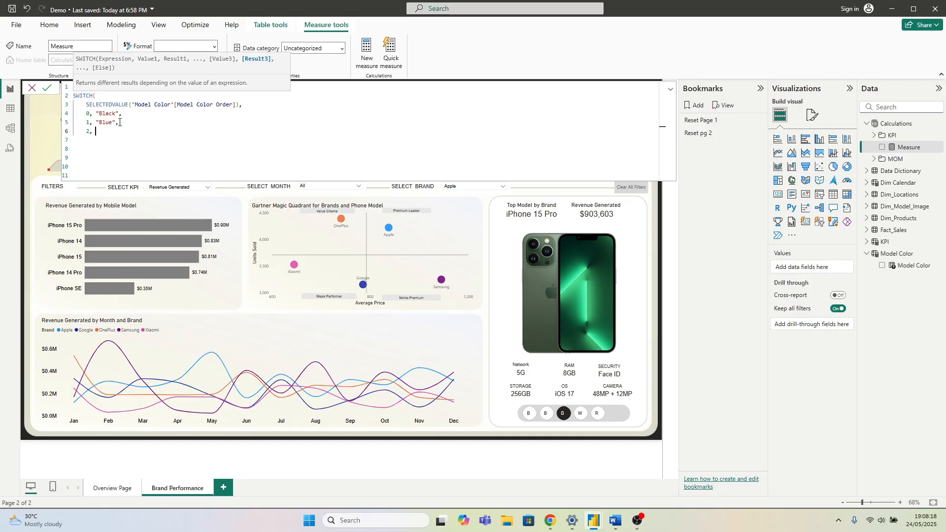
text( "Green")
key(Return)
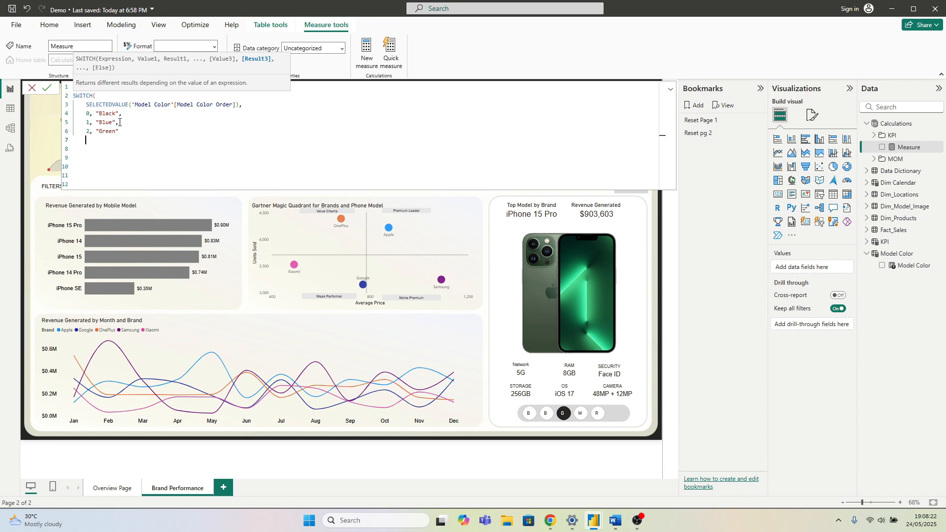
text(3,)
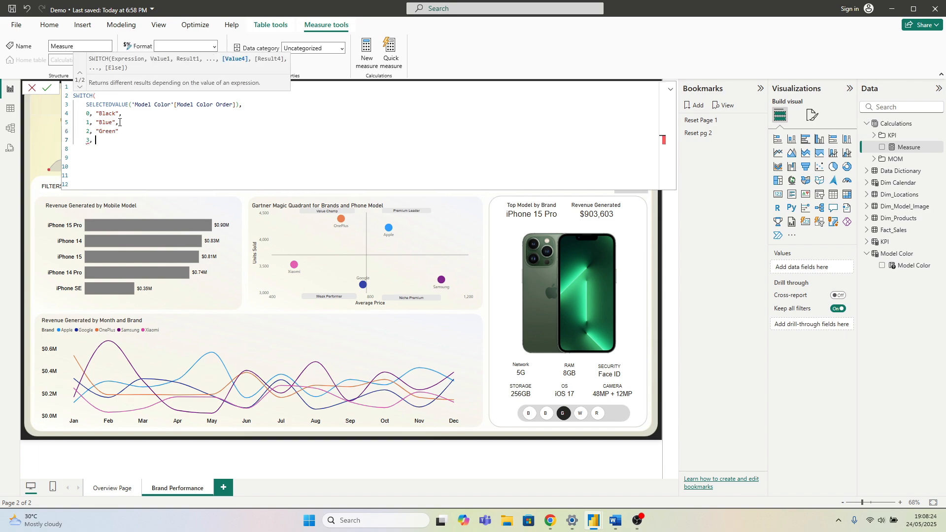
key(BackSpace)
key(BackSpace)
key(BackSpace)
key(BackSpace)
text(,)
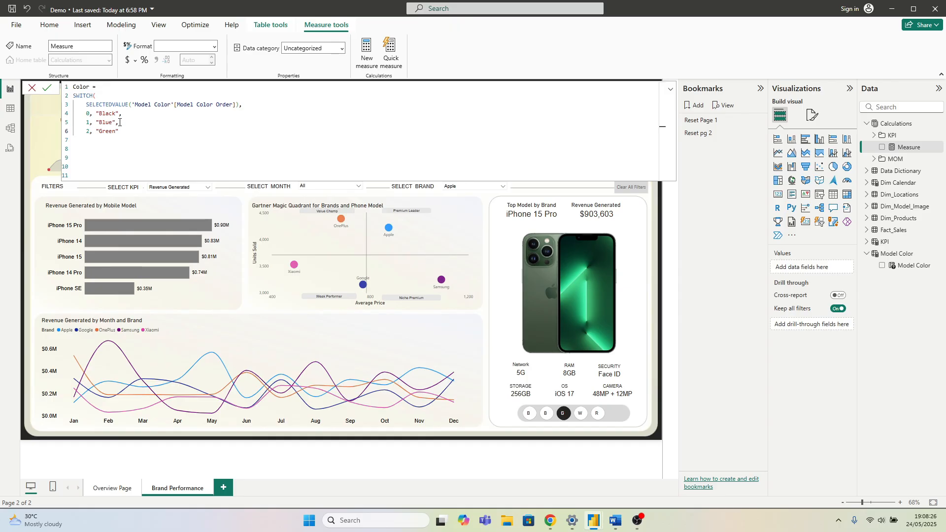
Step: Add the cases 3, "White" and 4, "Red" on separate lines after Green
key(Return)
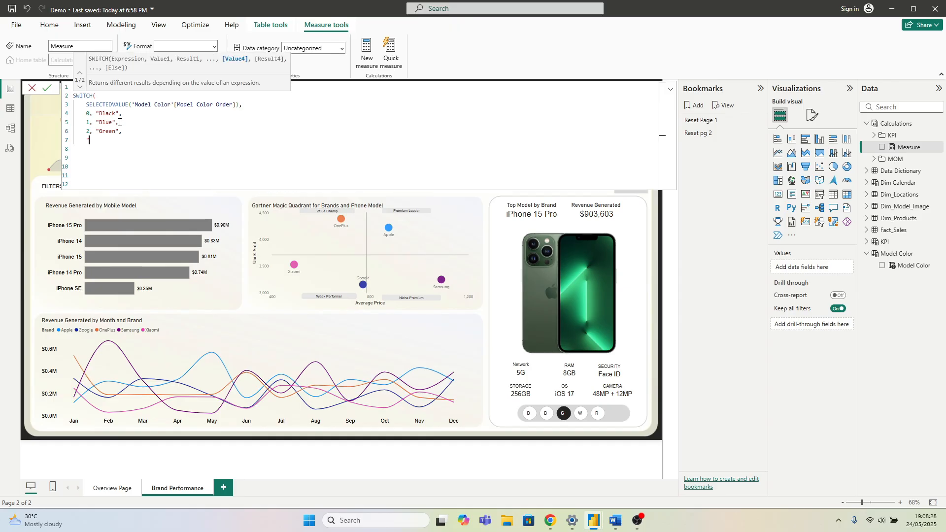
key(BackSpace)
text(3,)
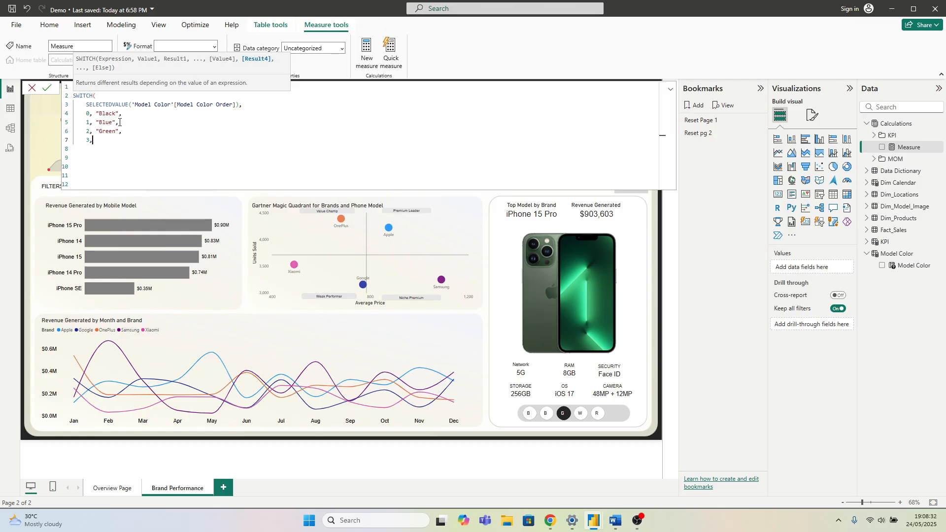
text( "White",)
key(Return)
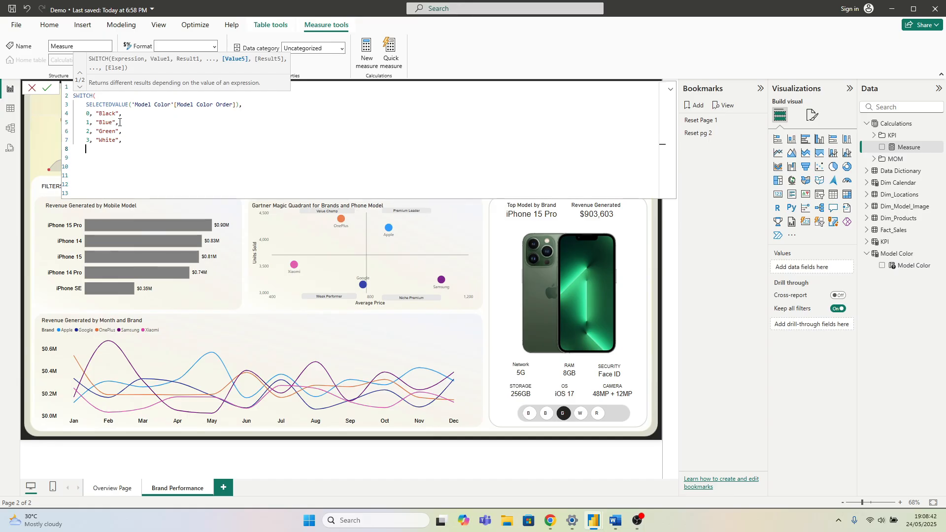
text(4,)
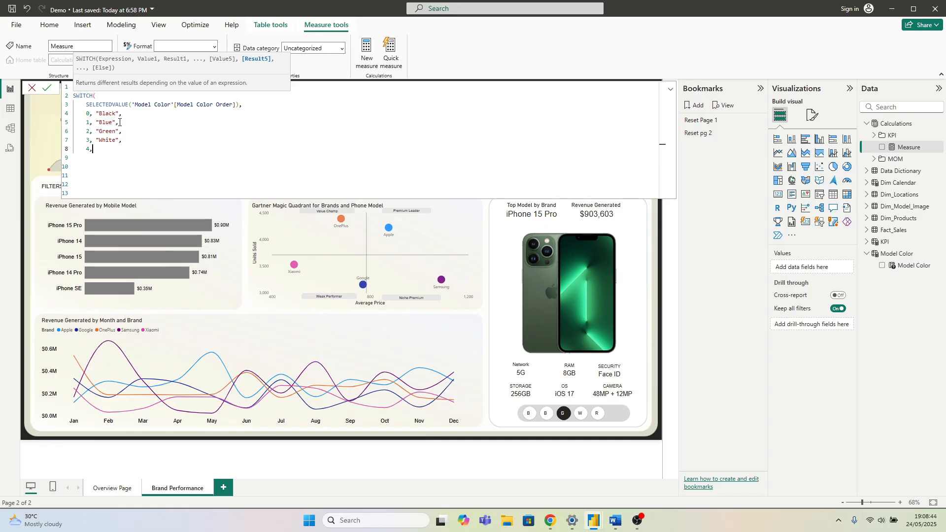
text("Red",)
Step: Enter "grey" as the default result on a new line and close the SWITCH function with a parenthesis below it
key(shift+Return)
text(")
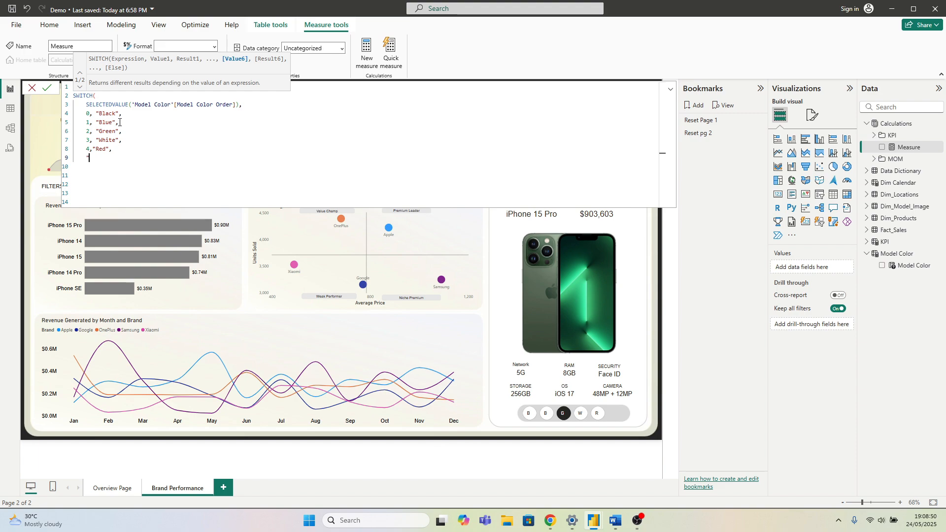
text(null)
key(Home)
key(BackSpace)
key(BackSpace)
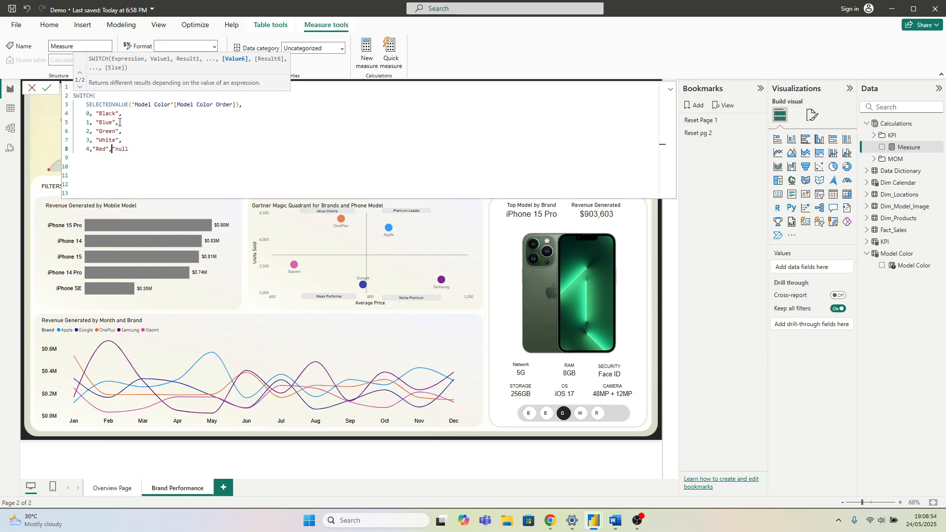
key(Return)
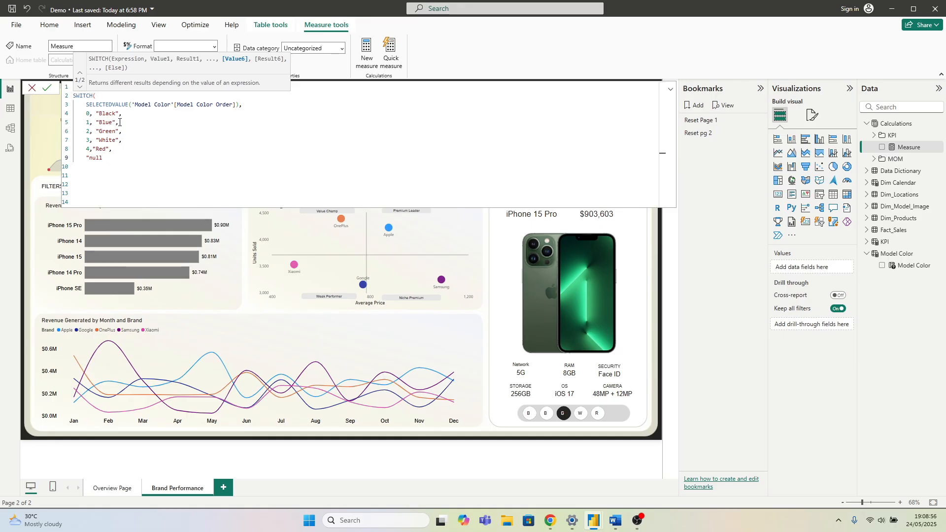
key(Right)
key(Right)
key(BackSpace)
key(BackSpace)
key(BackSpace)
key(BackSpace)
text(grey")
key(Return)
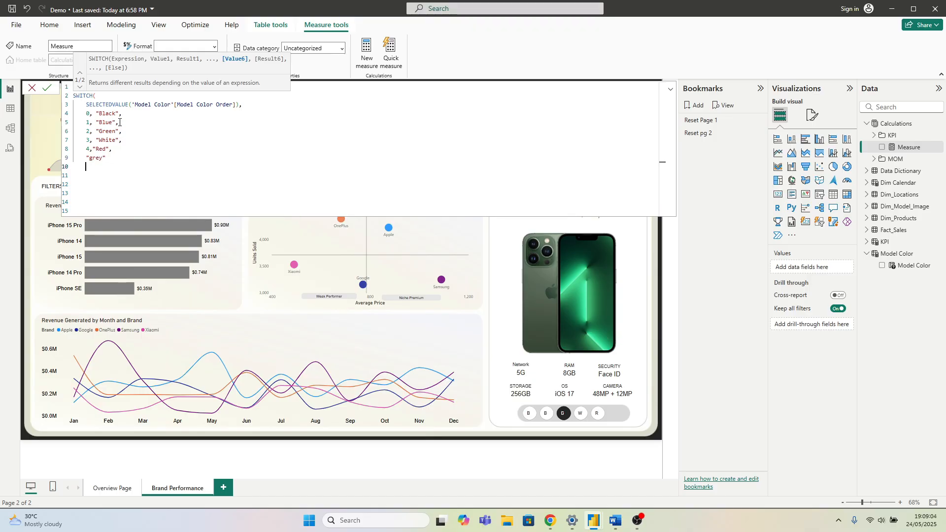
text())
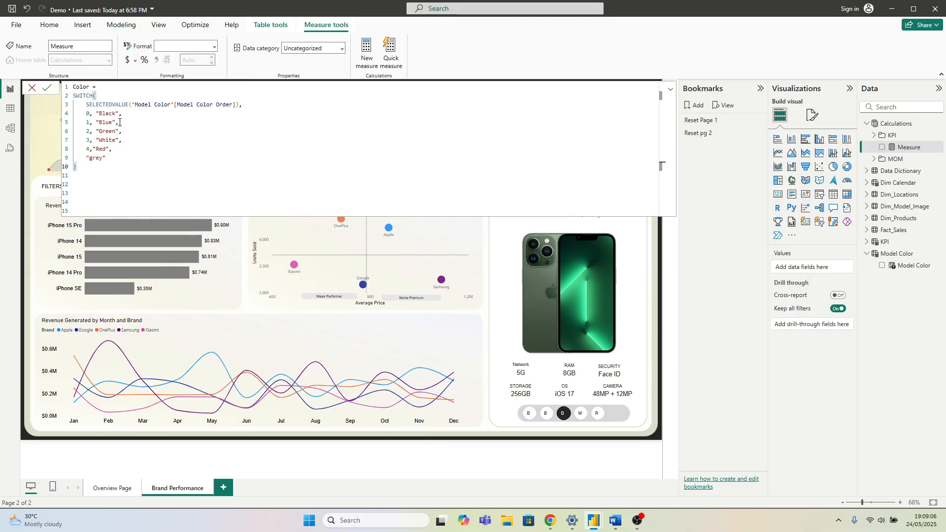
Step: Commit the Color measure and remove the stray Q&A visual from the page
click(237, 310)
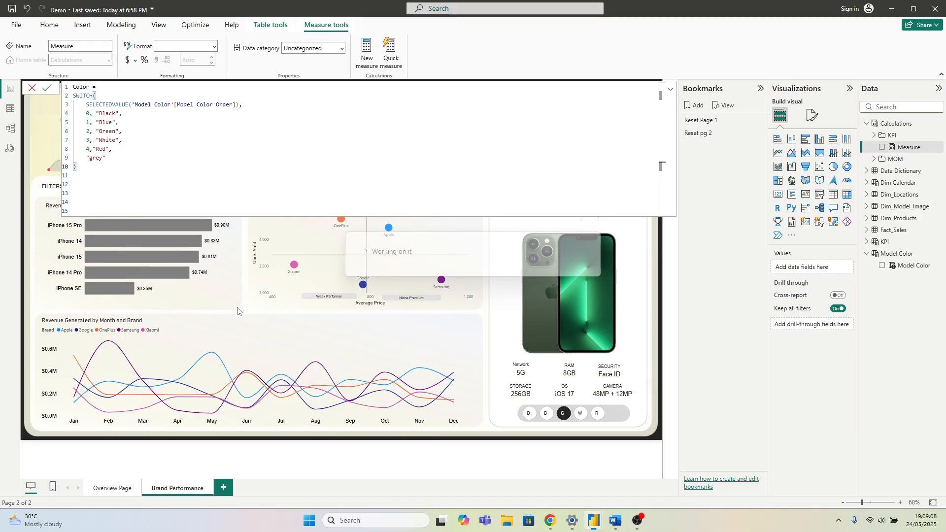
double_click(237, 310)
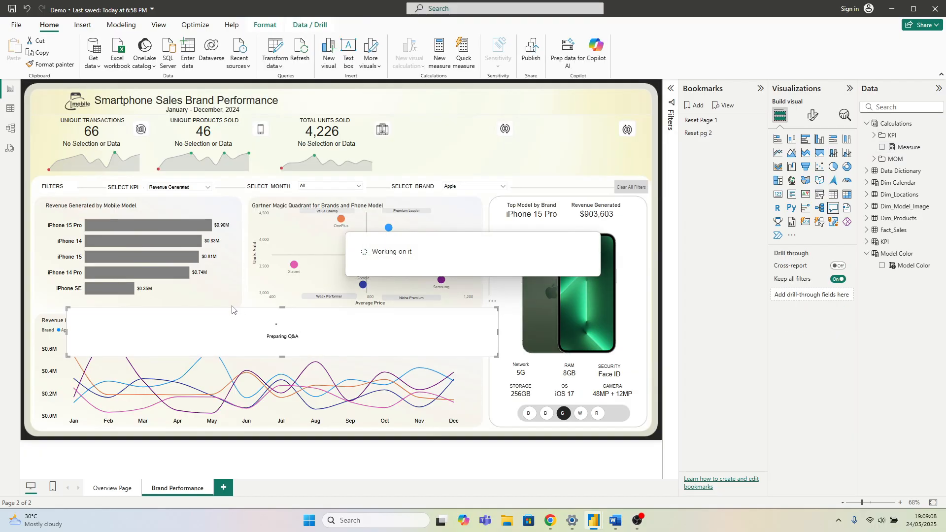
click(492, 301)
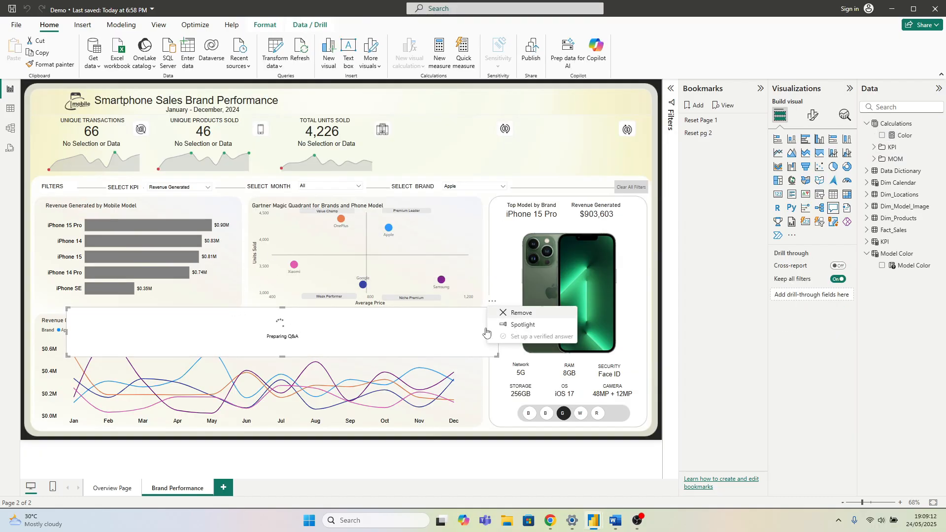
click(517, 312)
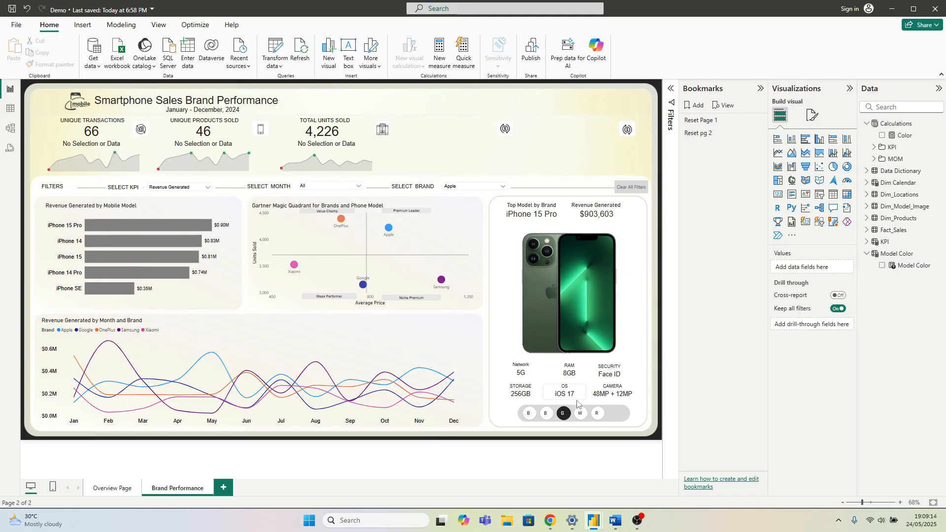
Step: Collapse the Bookmarks pane and set the Model Color slicer's button formatting to apply to all series and all states
click(606, 425)
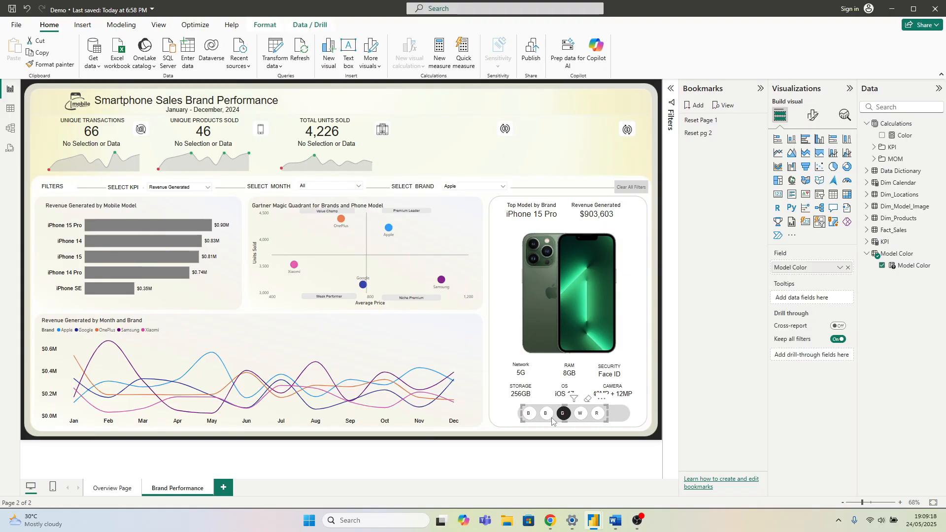
click(761, 90)
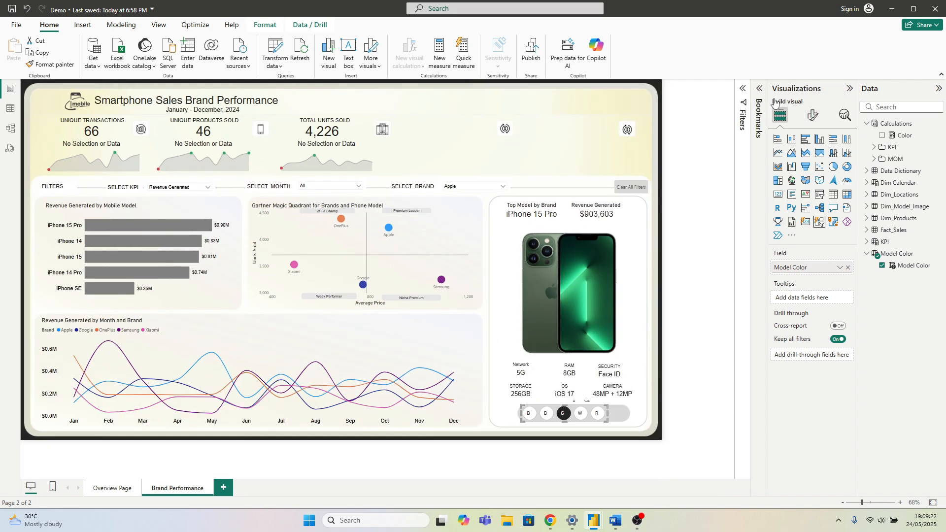
click(813, 115)
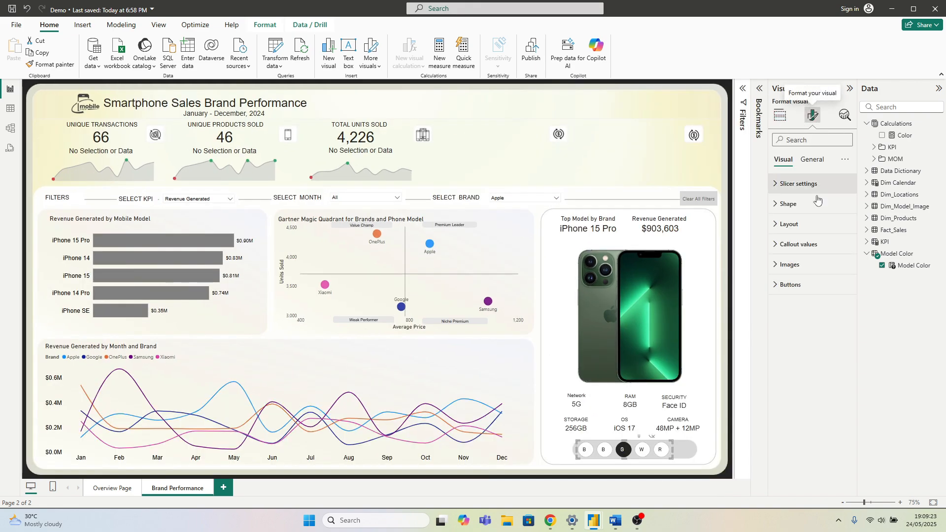
click(797, 245)
click(797, 244)
click(789, 285)
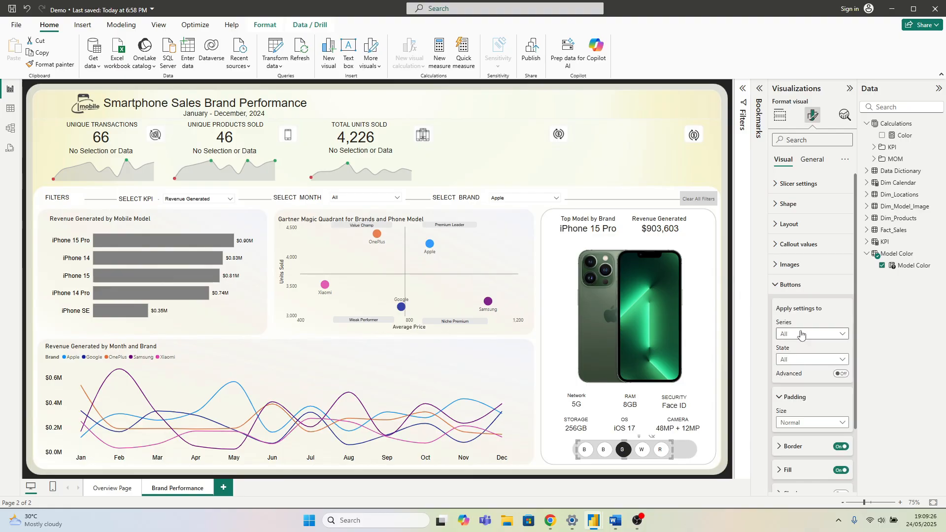
scroll(800, 334, down, 3)
click(796, 257)
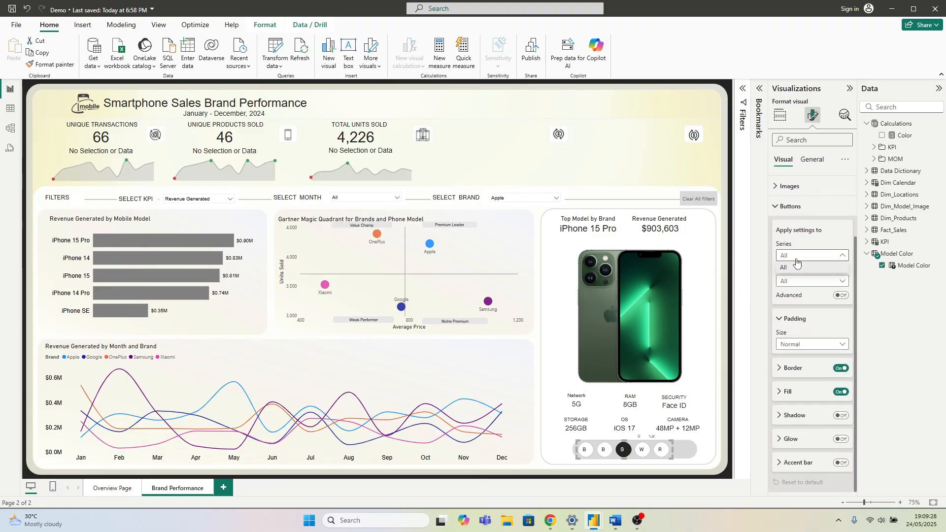
click(796, 266)
click(794, 281)
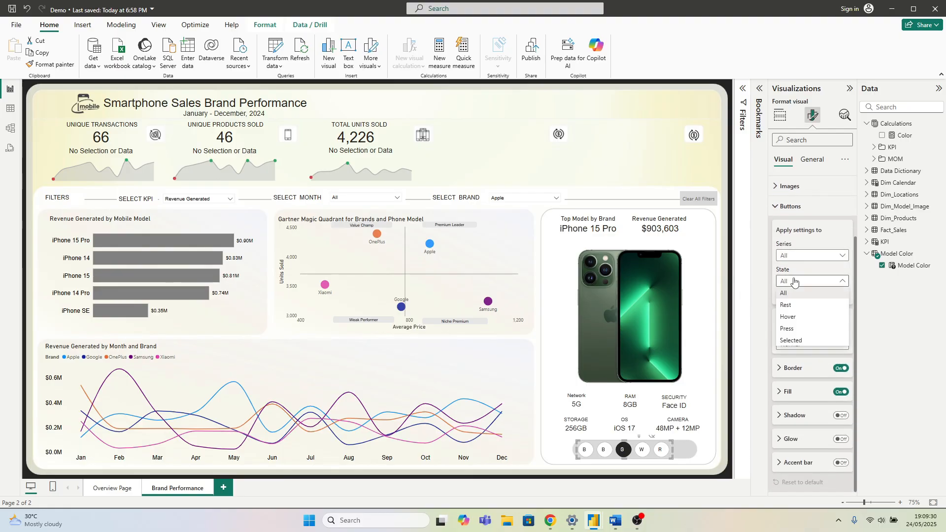
click(793, 293)
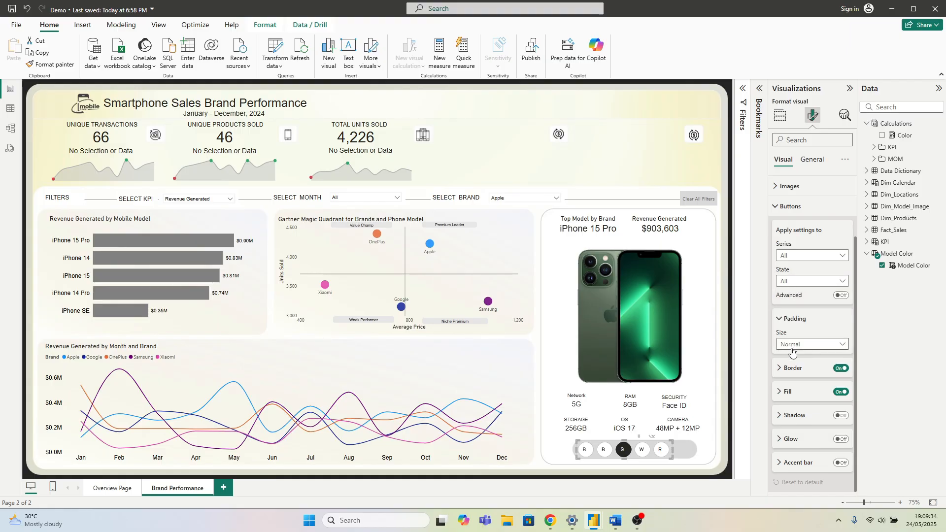
Step: Base the slicer buttons' fill color on the field value of the Color measure from the Calculations table
click(786, 392)
scroll(787, 392, down, 2)
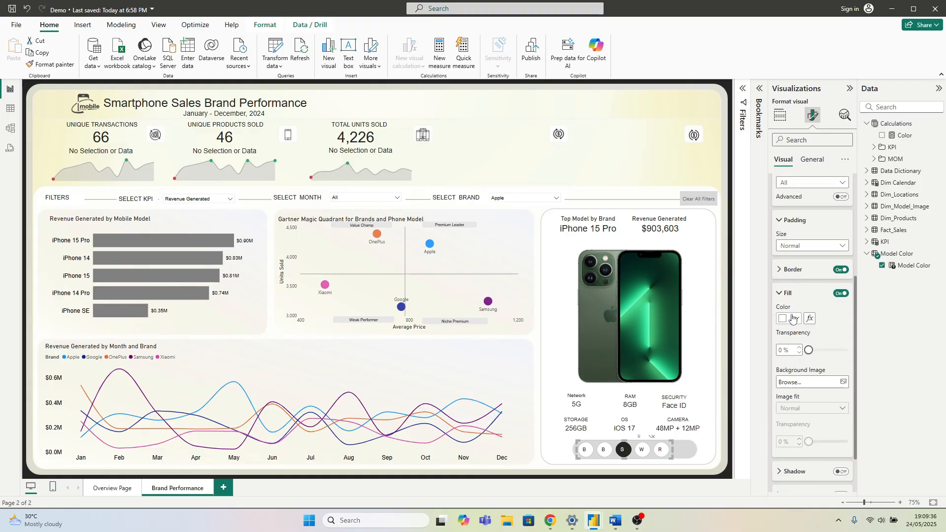
click(809, 318)
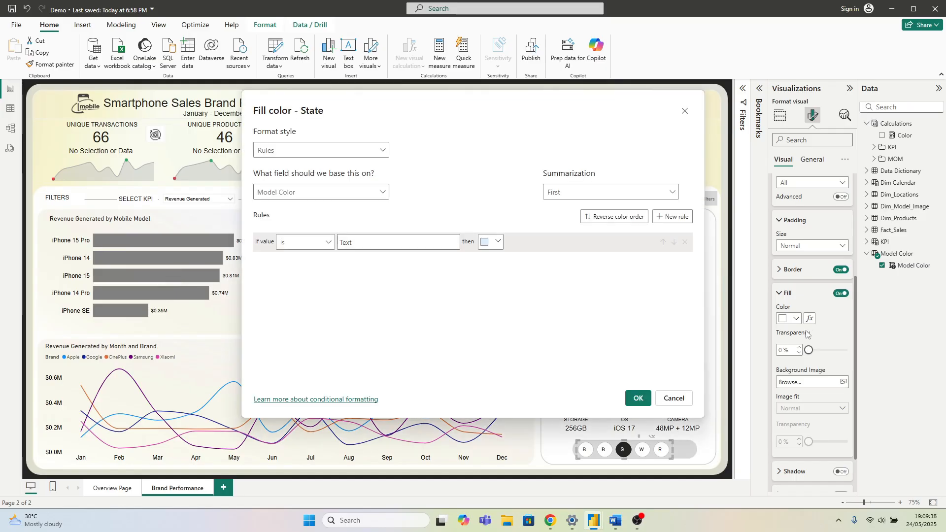
click(313, 151)
click(296, 190)
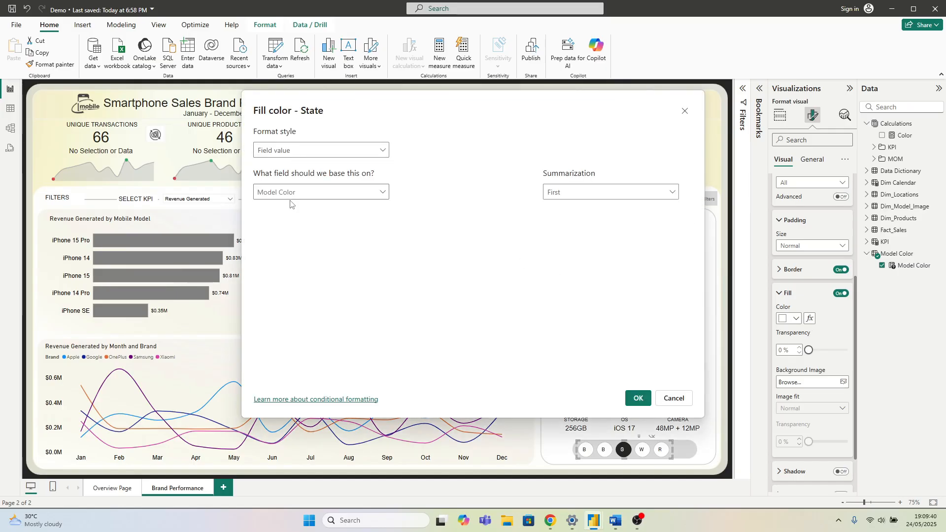
click(300, 194)
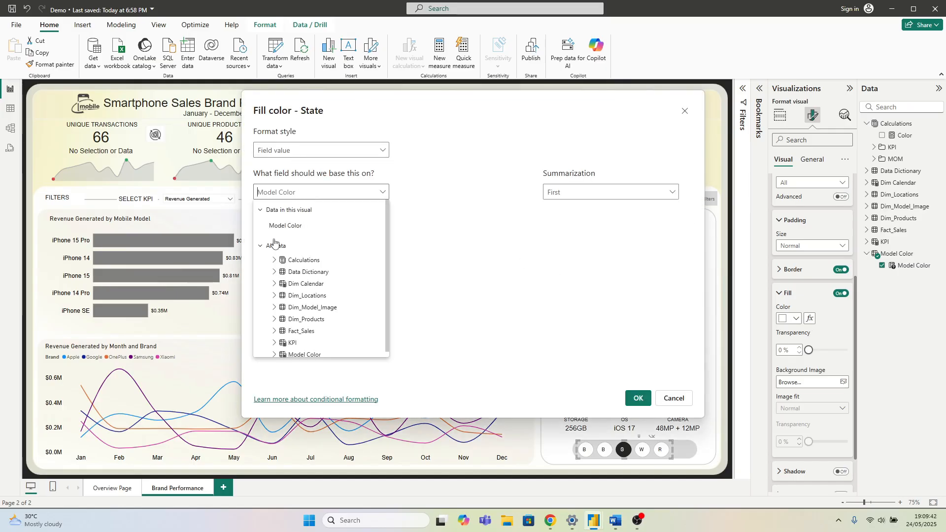
click(275, 260)
click(302, 273)
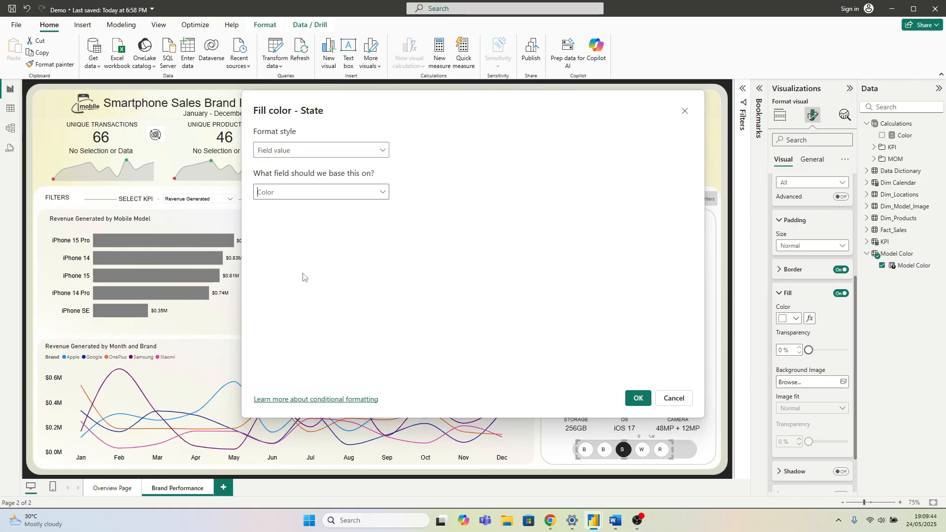
click(635, 398)
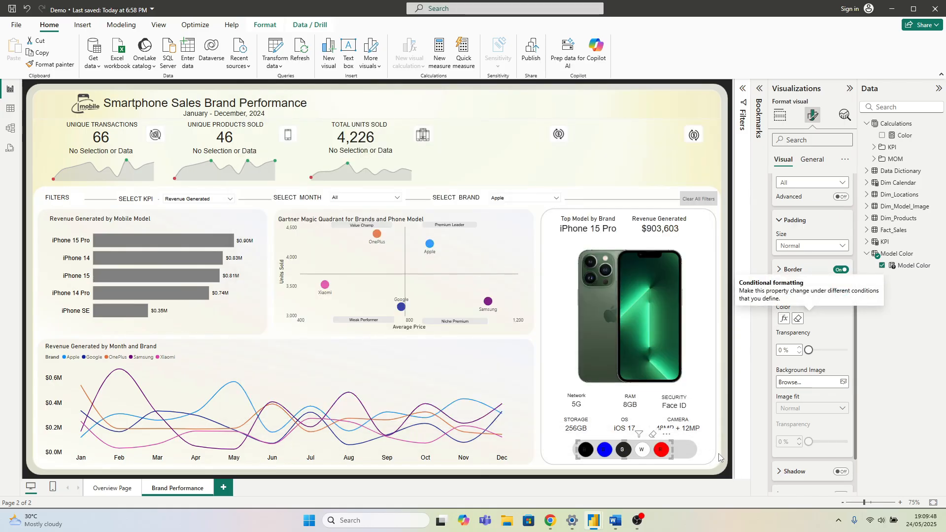
click(720, 457)
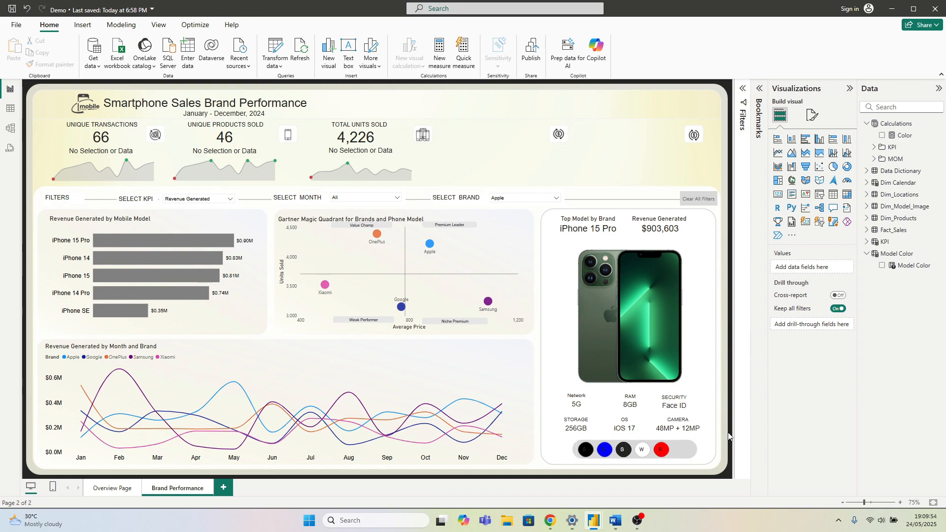
Step: Review the Color measure's SWITCH formula for the color names assigned to each model color
click(908, 266)
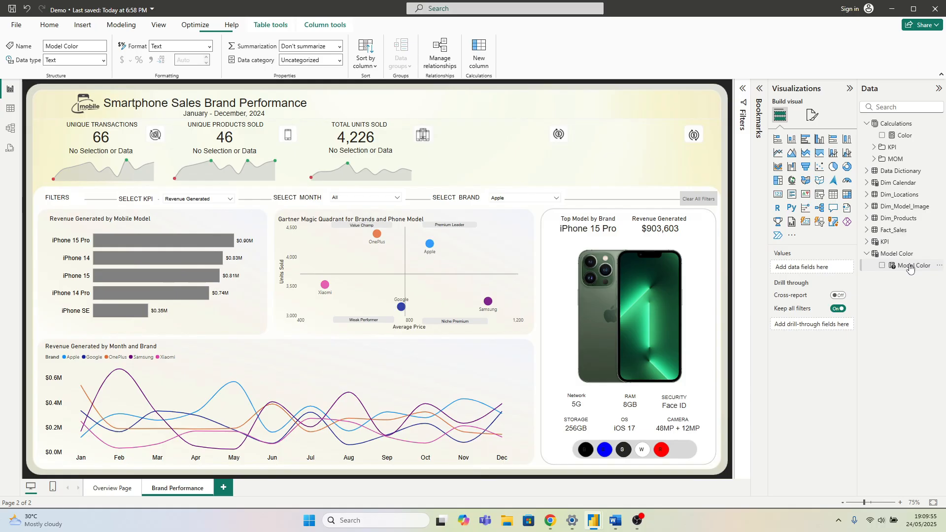
click(867, 253)
click(909, 136)
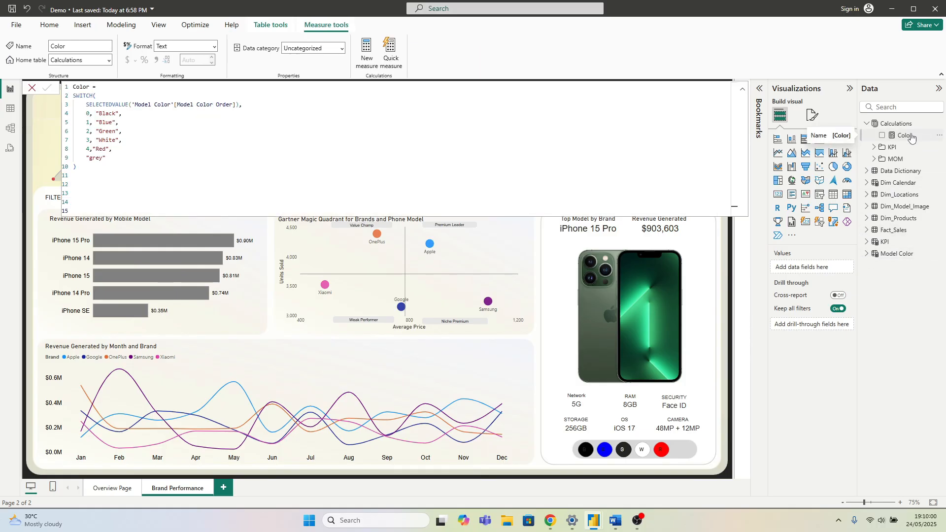
click(722, 307)
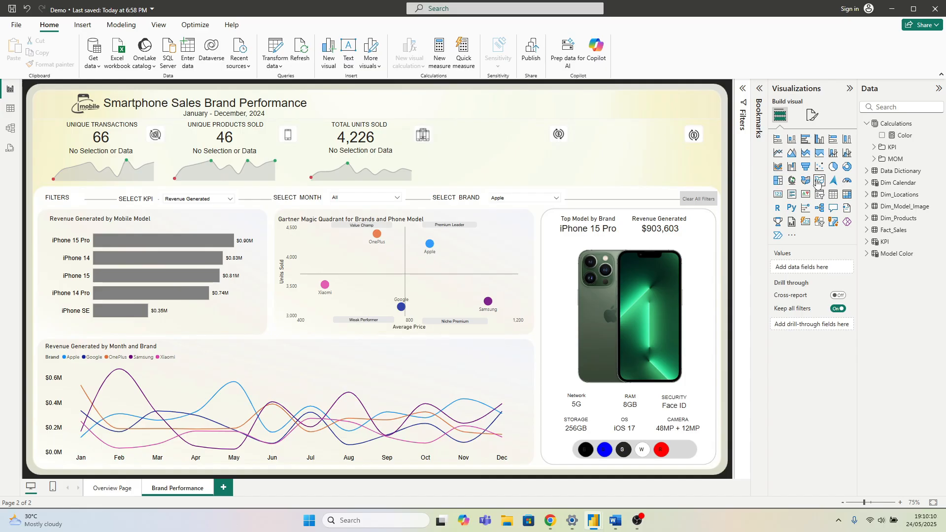
Step: Insert a rectangle, shrink it into the empty header area beside the Total Units Sold card, and fill it with the darkest theme blue
click(82, 25)
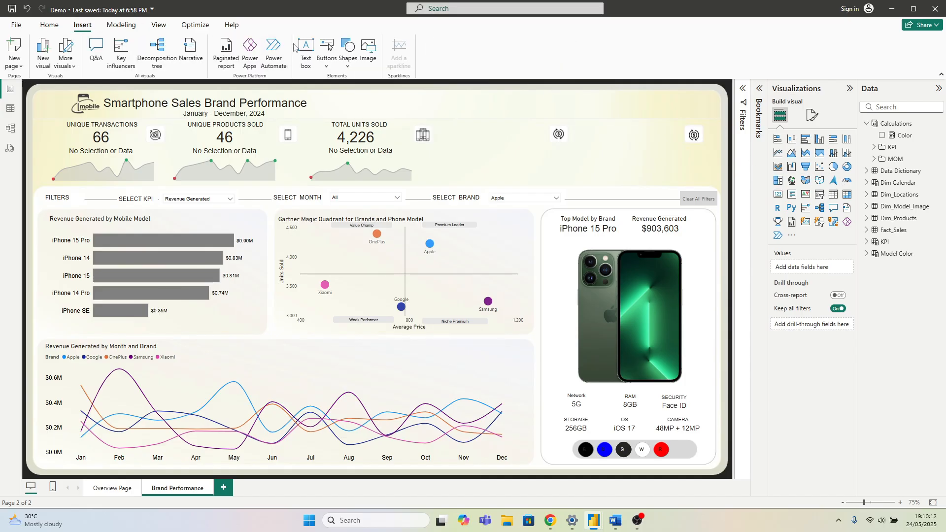
click(348, 52)
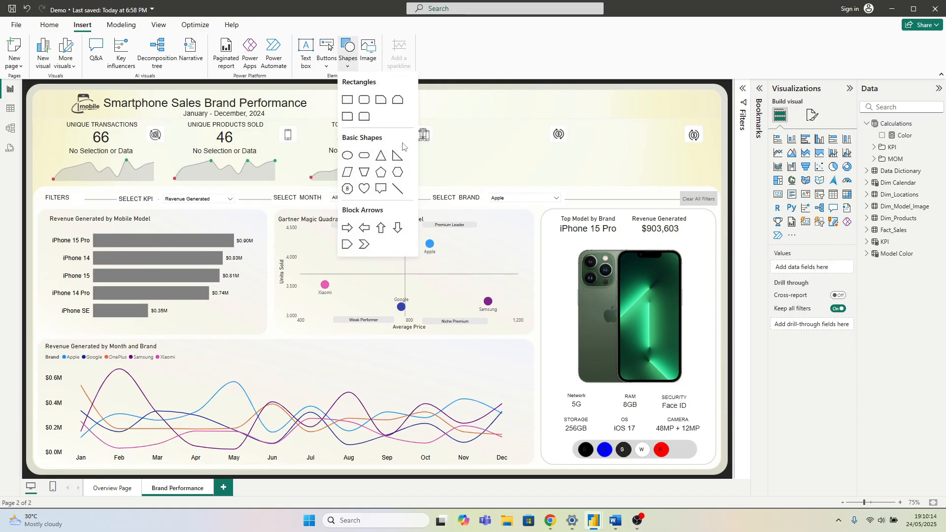
click(355, 105)
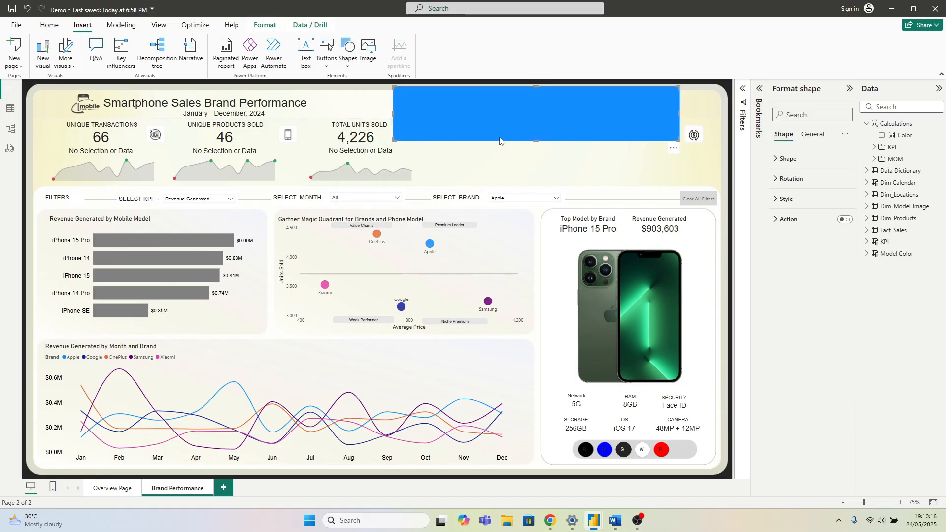
drag(675, 144, 498, 158)
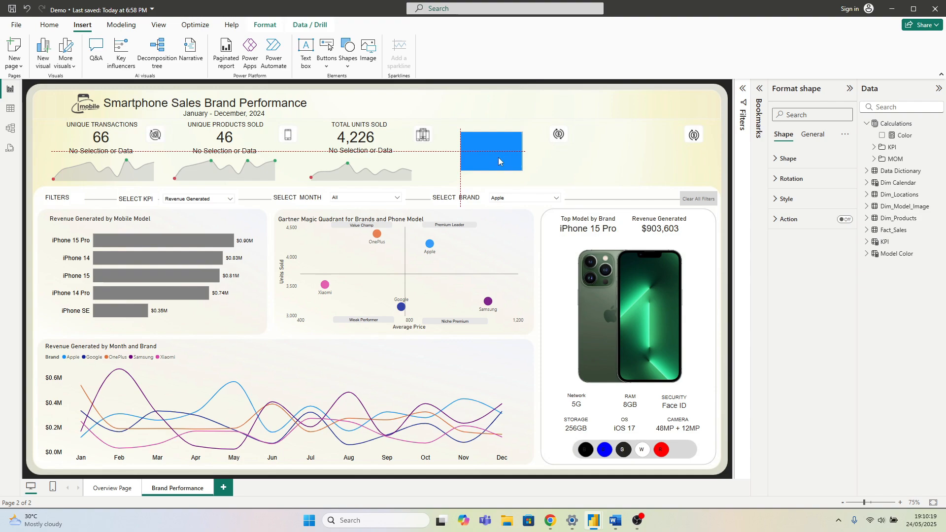
click(786, 198)
click(795, 248)
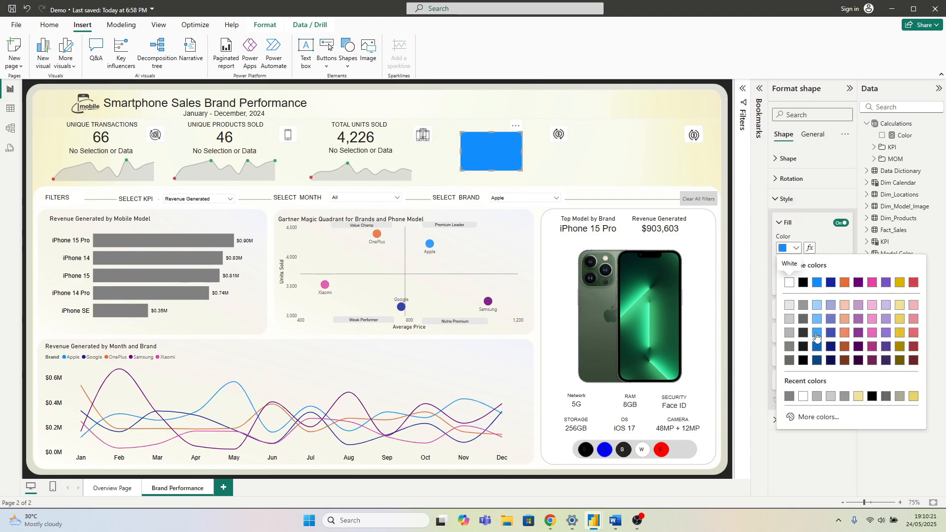
click(816, 361)
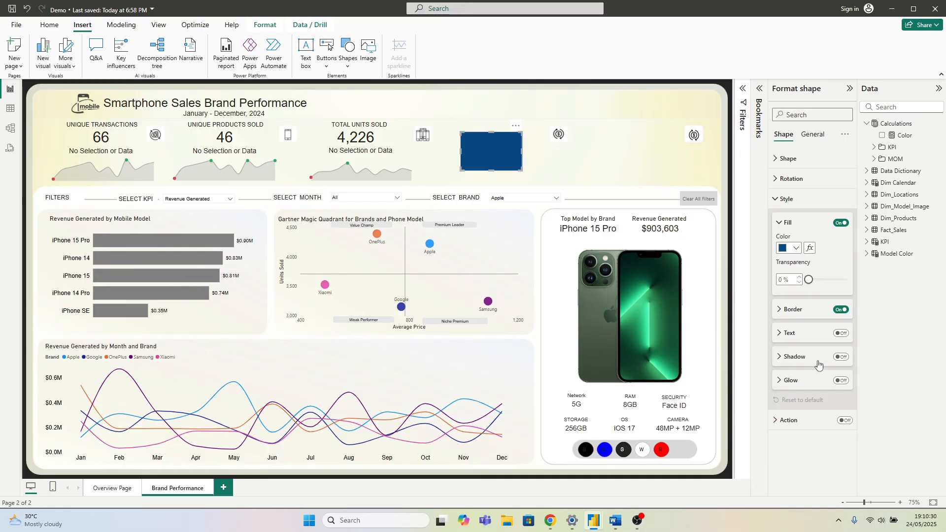
Step: Copy the hex code #094780 from the rectangle's custom fill color
click(794, 252)
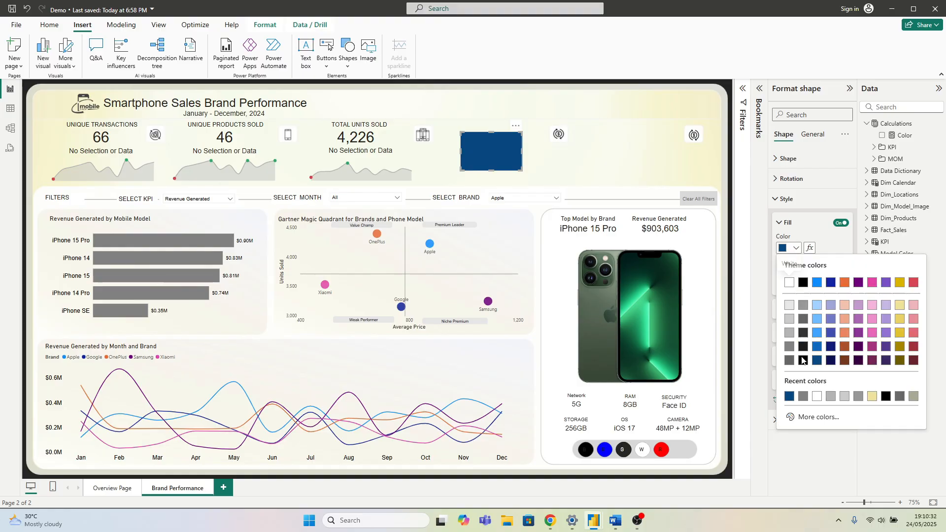
click(809, 416)
click(805, 422)
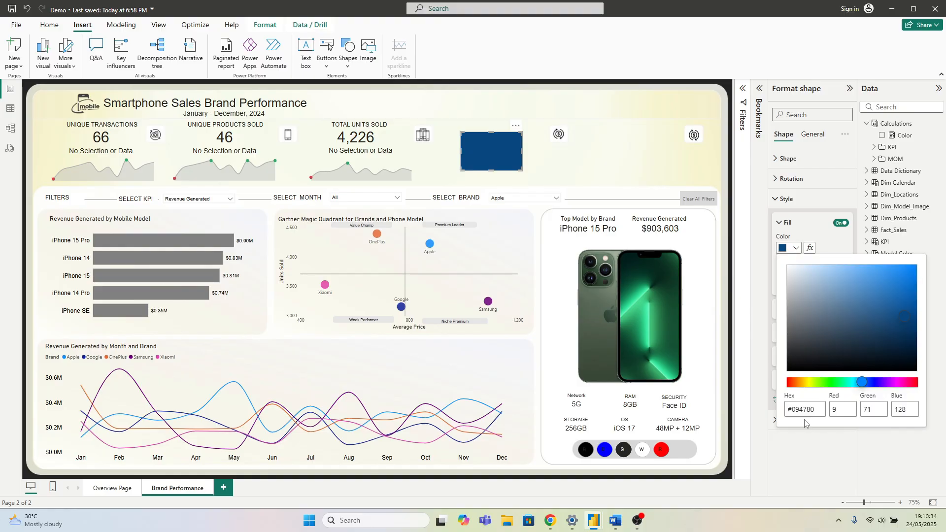
drag(818, 412, 762, 413)
key(ctrl+c)
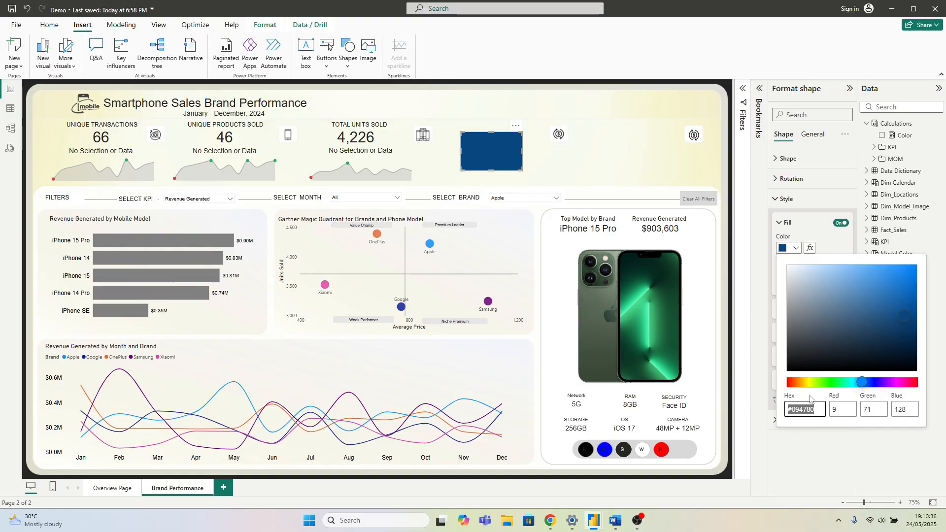
click(842, 245)
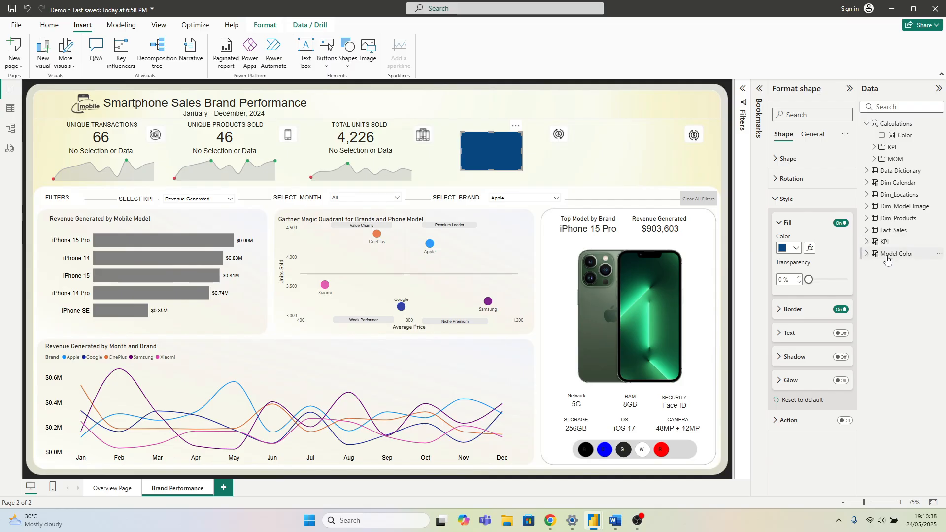
Step: Paste the copied hex code #094780 over "Blue" in case 1 of the Color measure and commit the formula
click(904, 136)
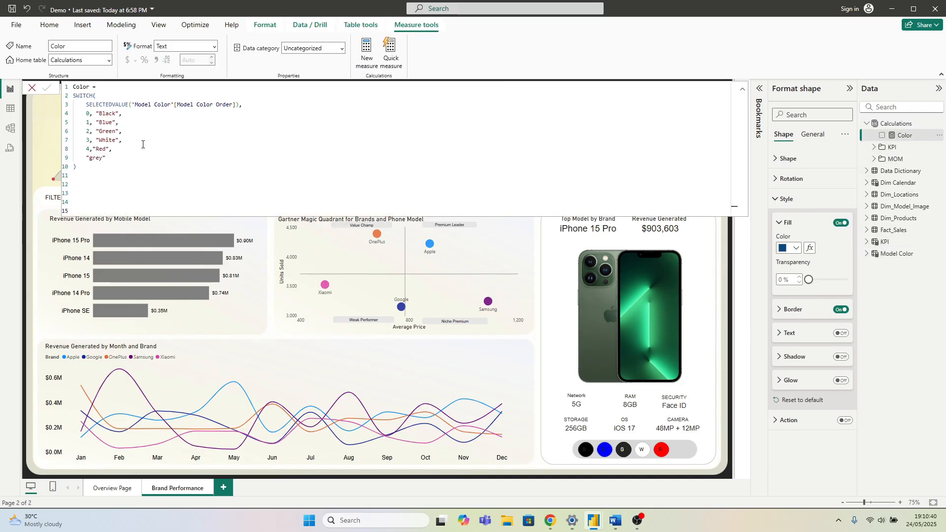
drag(113, 123, 102, 124)
key(ctrl+v)
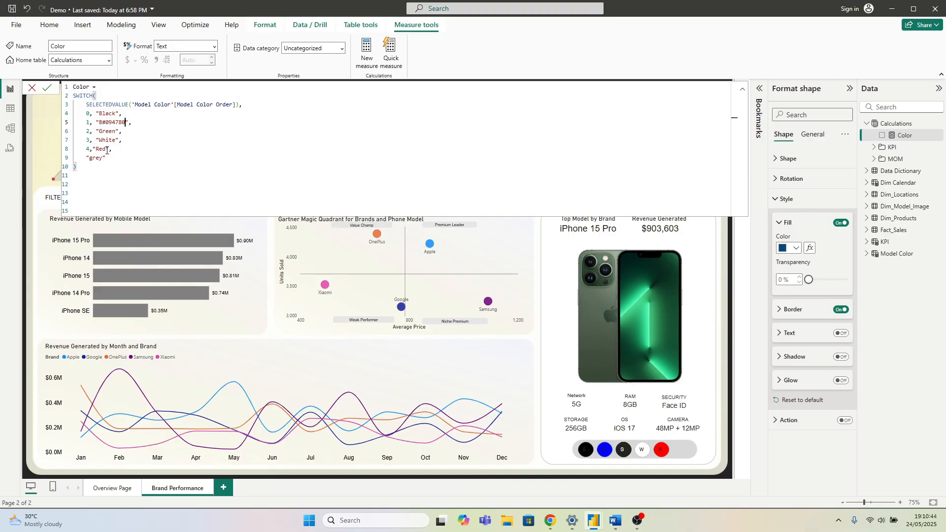
click(539, 304)
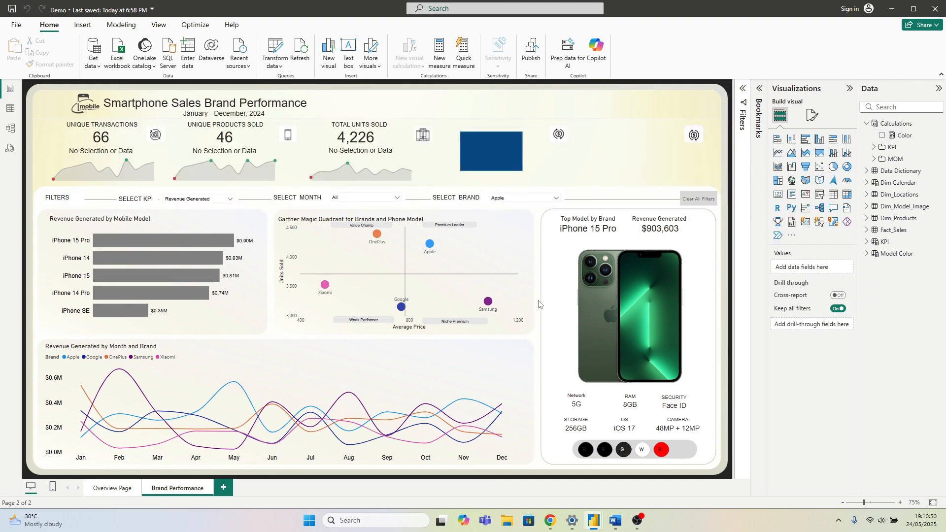
Step: Delete the stray B before #094780 in case 1 of the Color measure and commit the corrected formula
click(518, 152)
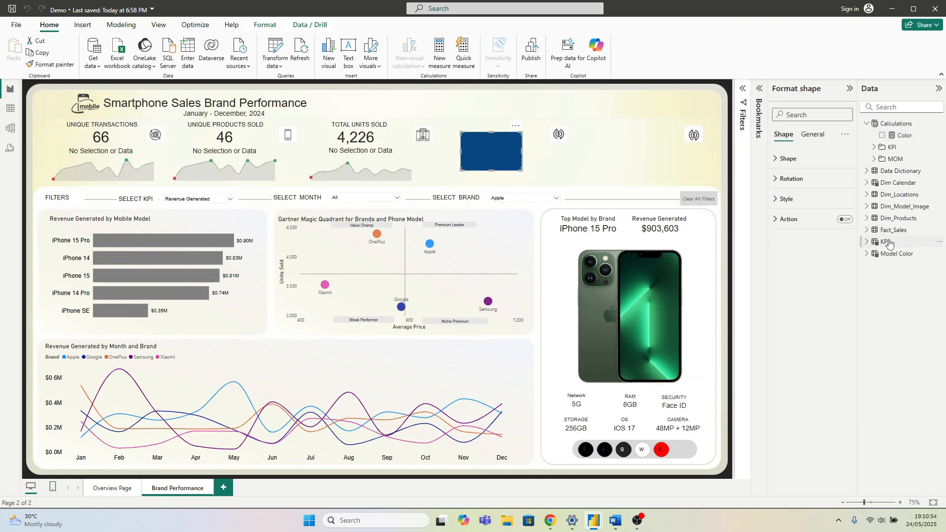
click(904, 136)
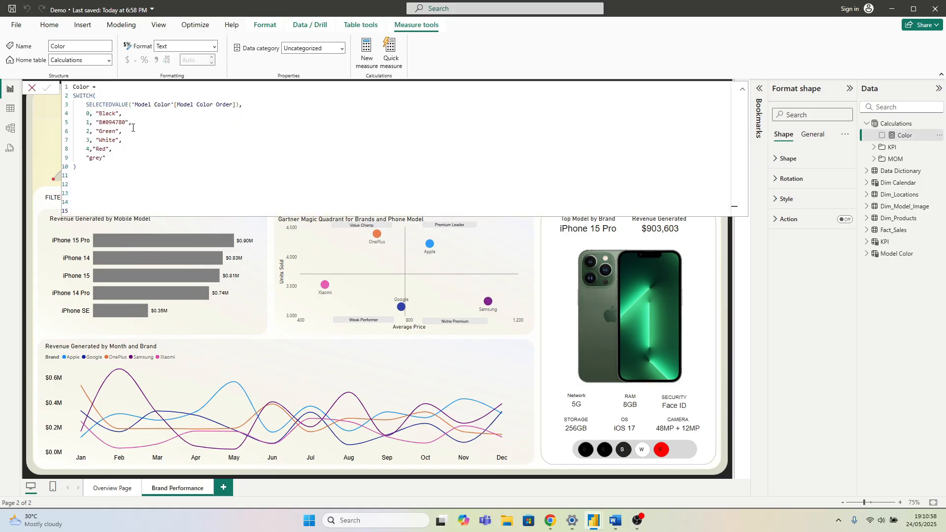
click(101, 123)
key(BackSpace)
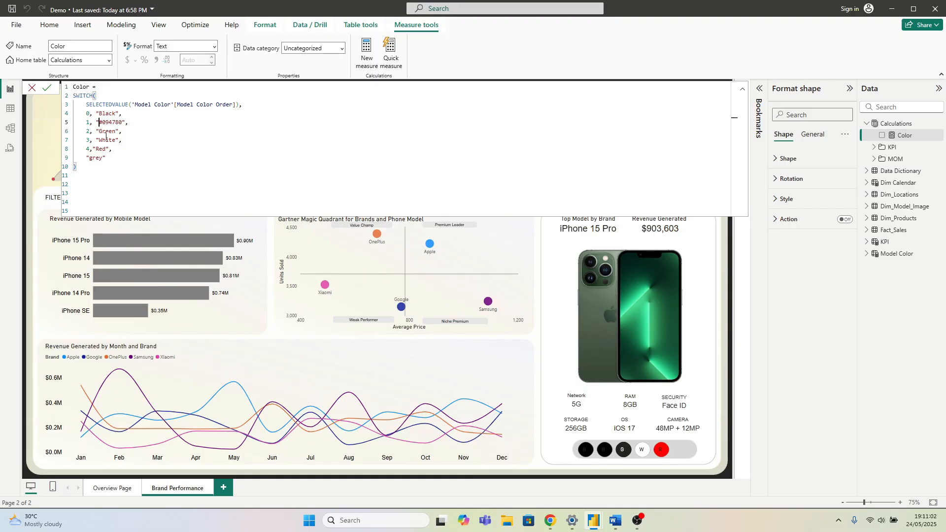
key(Return)
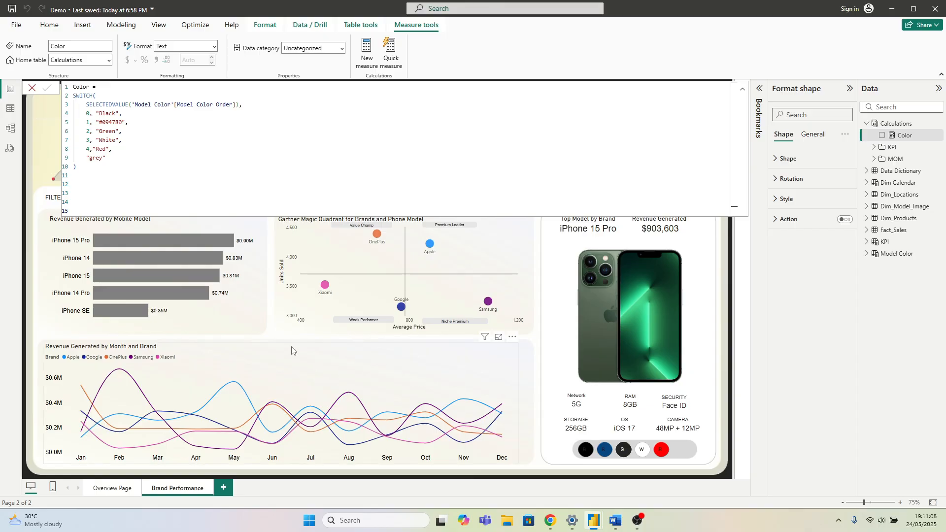
click(272, 331)
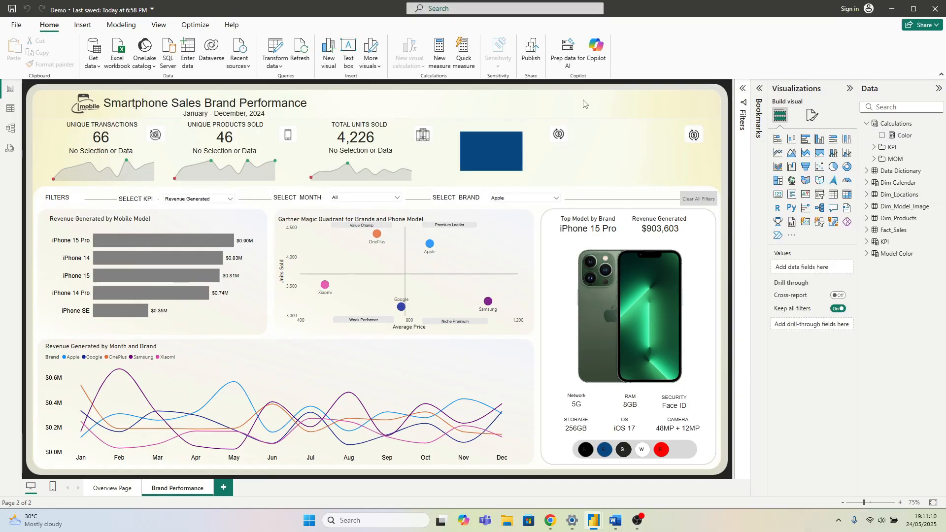
Step: Recolor the header rectangle's fill to the custom green #48BD7B and copy its hex code
click(496, 155)
click(786, 199)
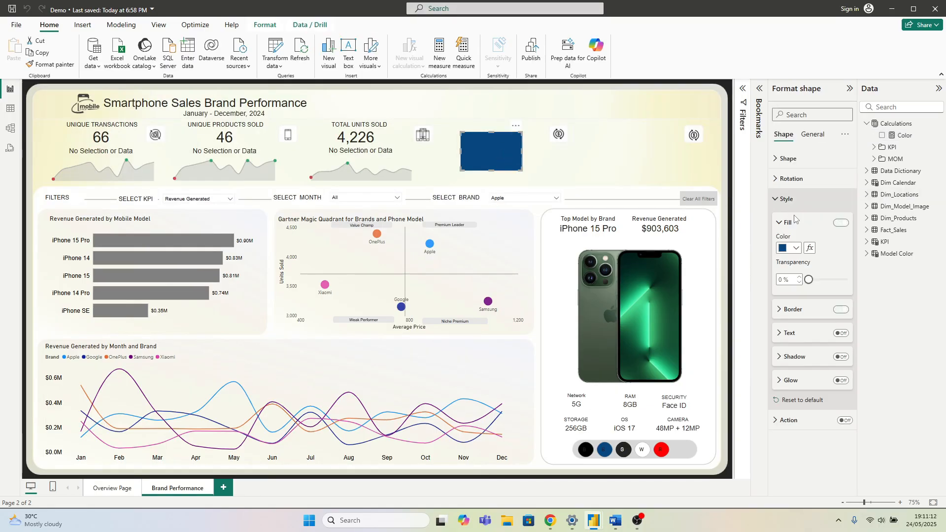
click(795, 248)
click(808, 416)
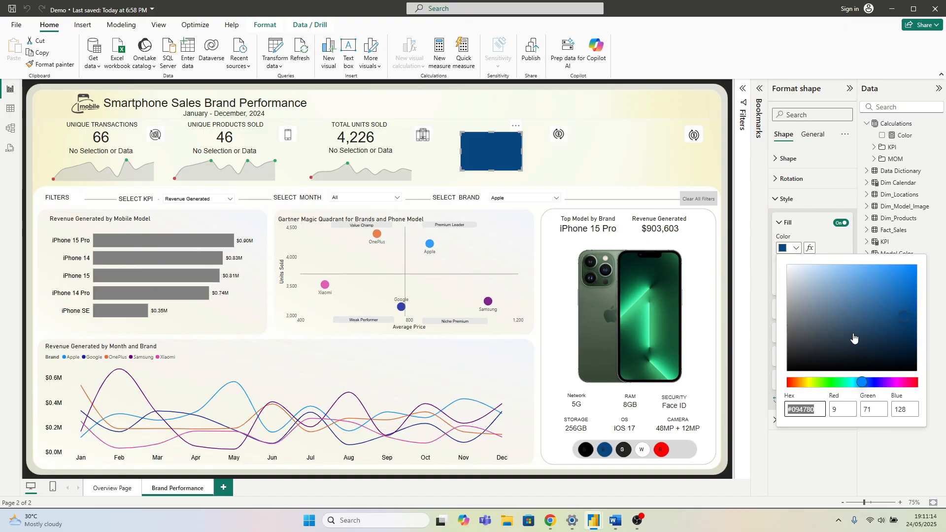
click(838, 382)
mouse_move(856, 318)
mouse_down()
mouse_move(869, 276)
mouse_move(867, 295)
mouse_up()
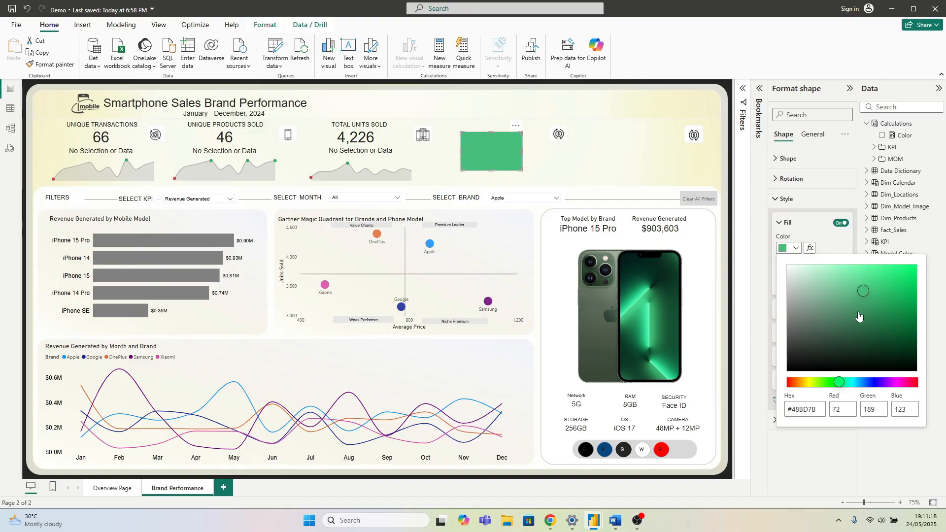
click(821, 413)
drag(821, 413, 787, 412)
key(ctrl+c)
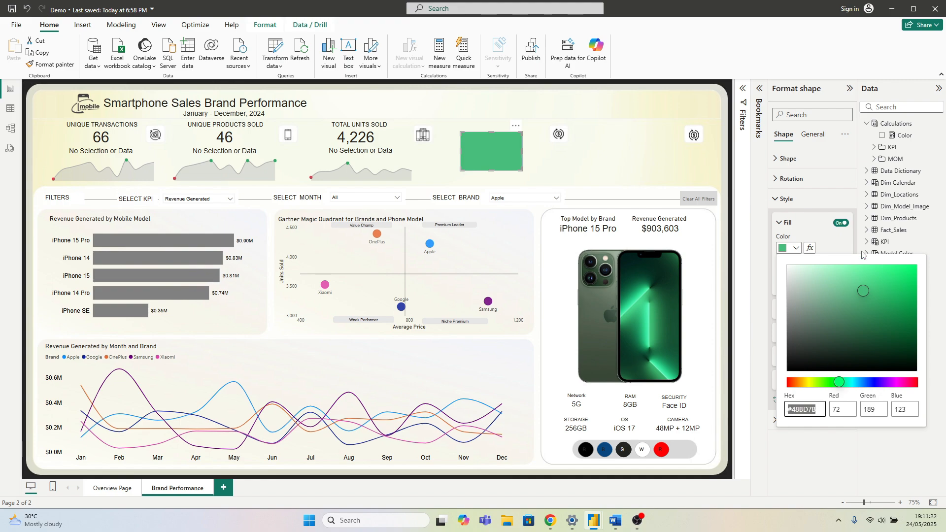
Step: Replace "Green" in case 2 of the Color measure with the copied hex code #48BD7B and commit the formula
click(853, 189)
click(904, 138)
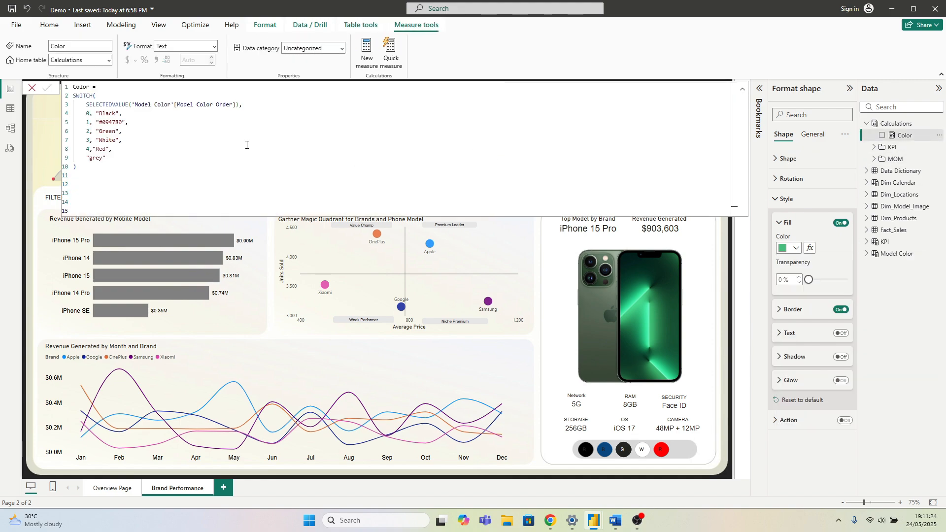
double_click(116, 132)
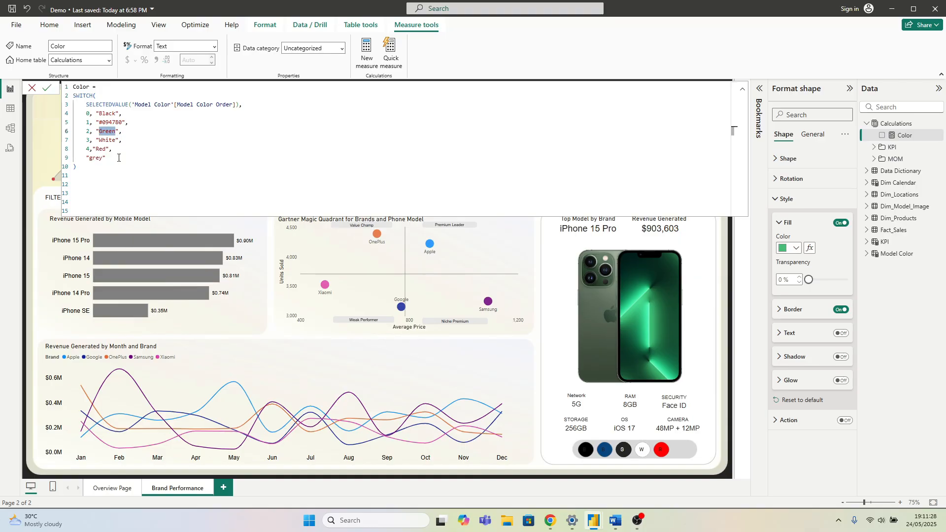
key(ctrl+v)
key(Return)
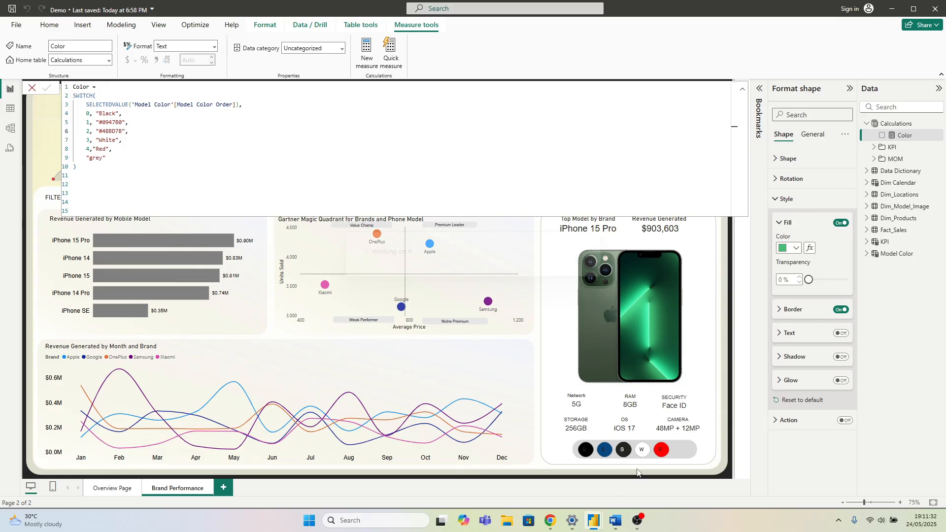
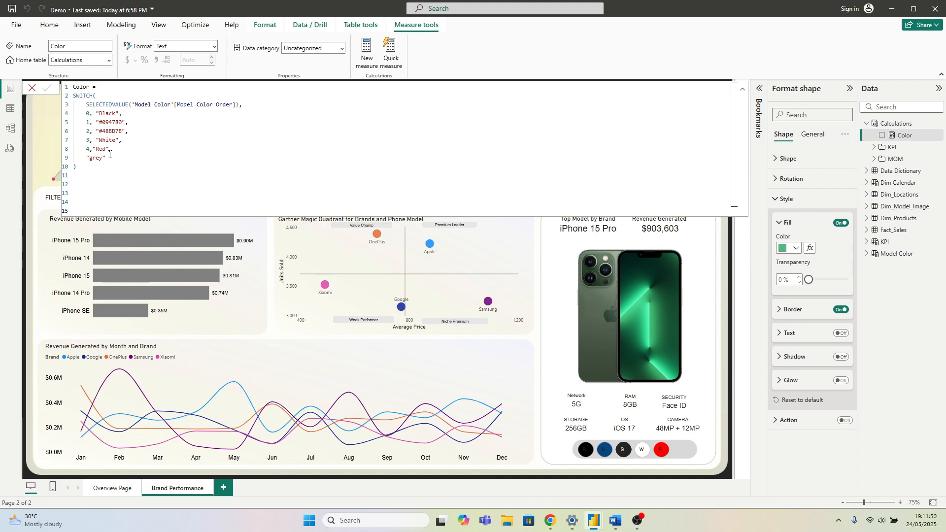
Step: Remove the green helper rectangle from the header area of the Brand Performance page
click(539, 295)
click(512, 150)
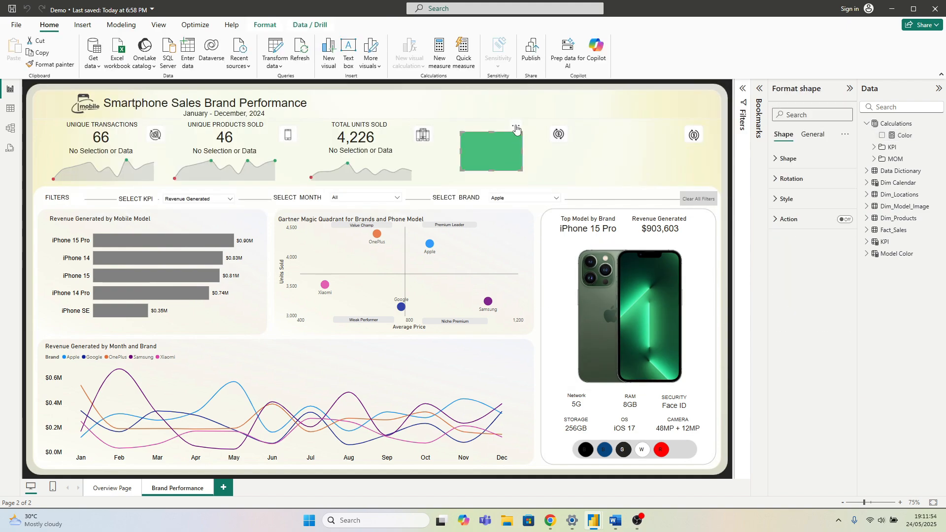
click(516, 125)
click(541, 138)
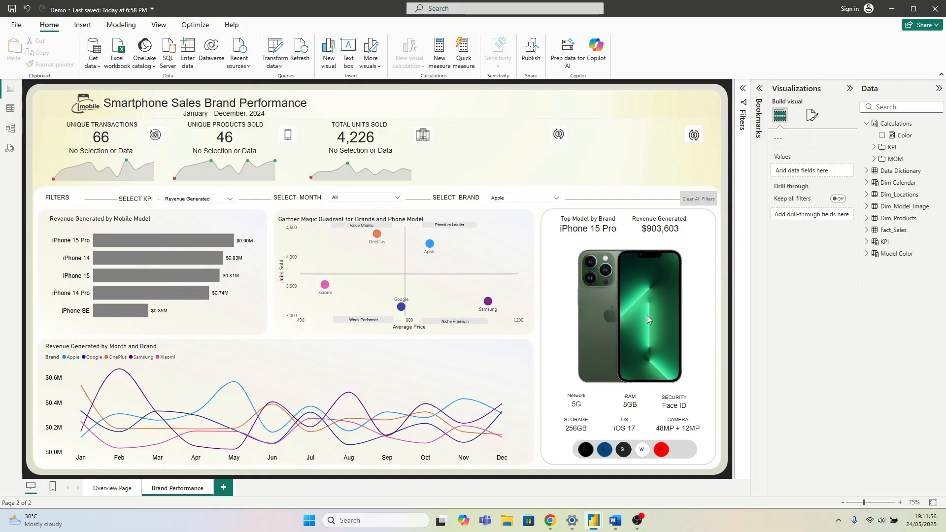
Step: Test the Model Color slicer by selecting black, blue, green and red, checking the button shades and phone image
click(586, 455)
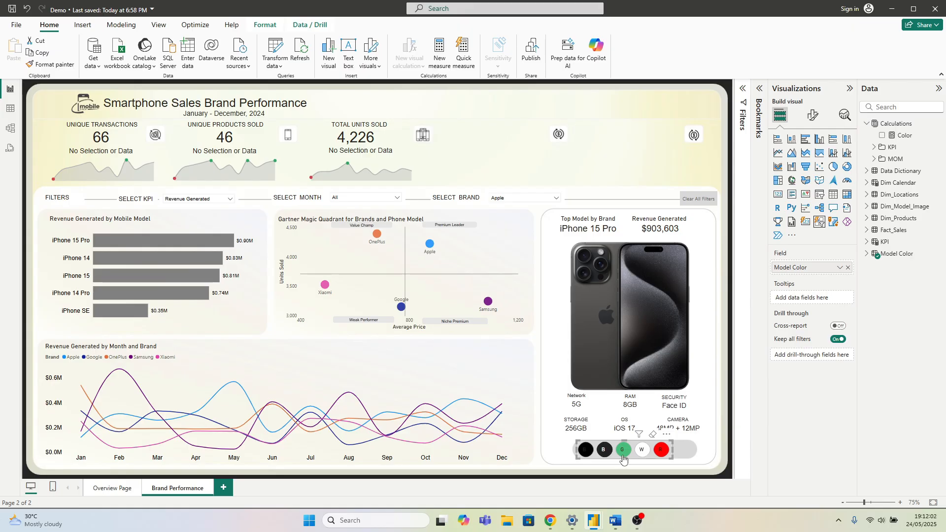
click(609, 456)
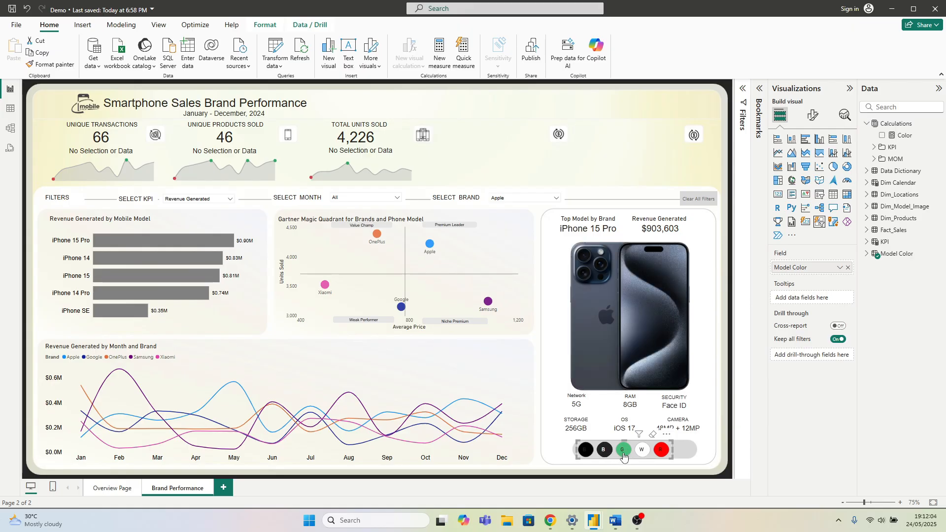
click(623, 453)
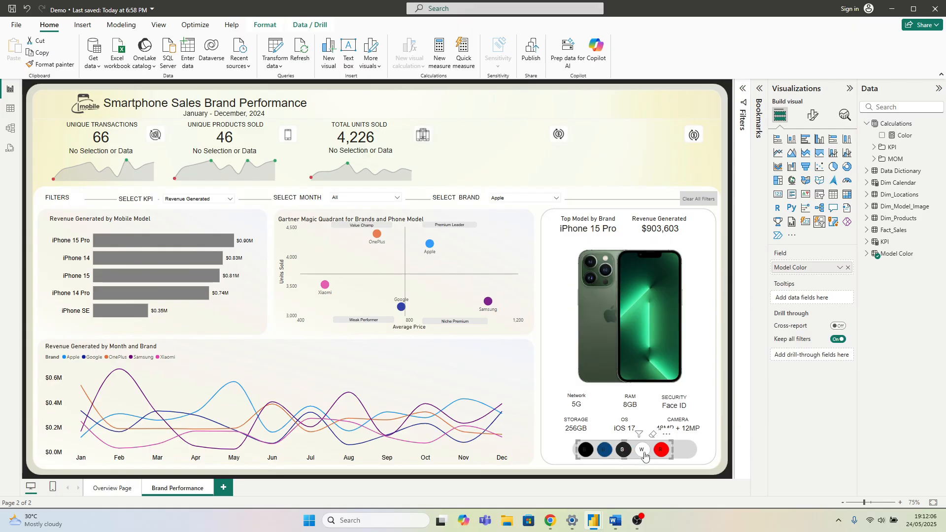
click(660, 454)
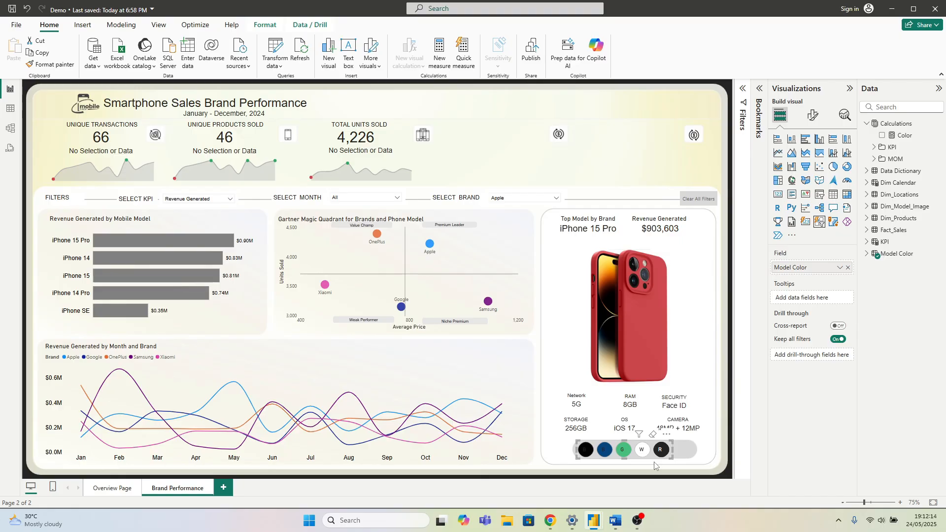
Step: Set the Model Color slicer's button formatting to apply to the Selected state
click(813, 115)
click(790, 284)
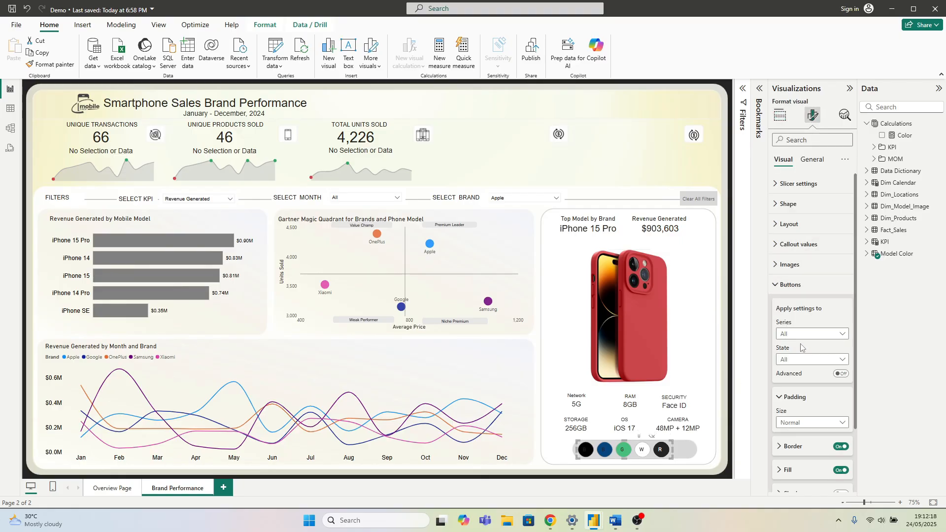
scroll(793, 281, down, 3)
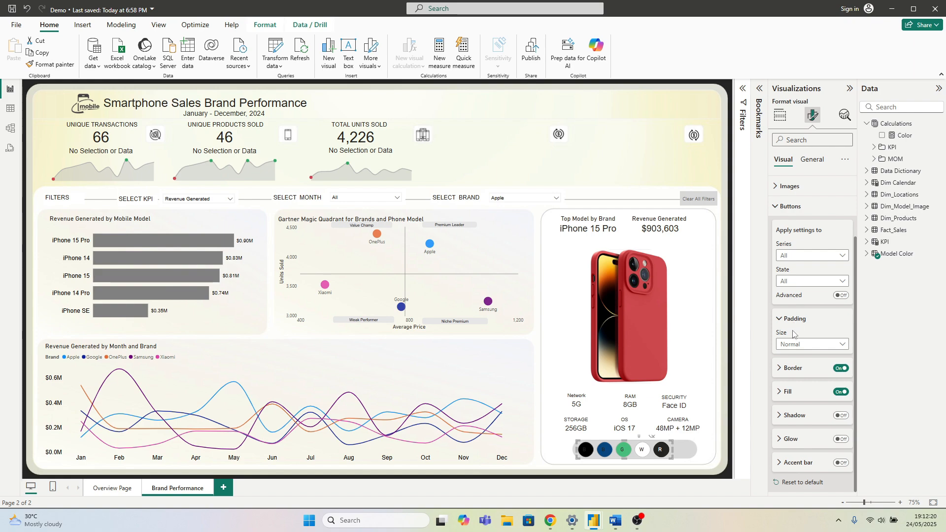
click(797, 286)
click(797, 288)
click(796, 287)
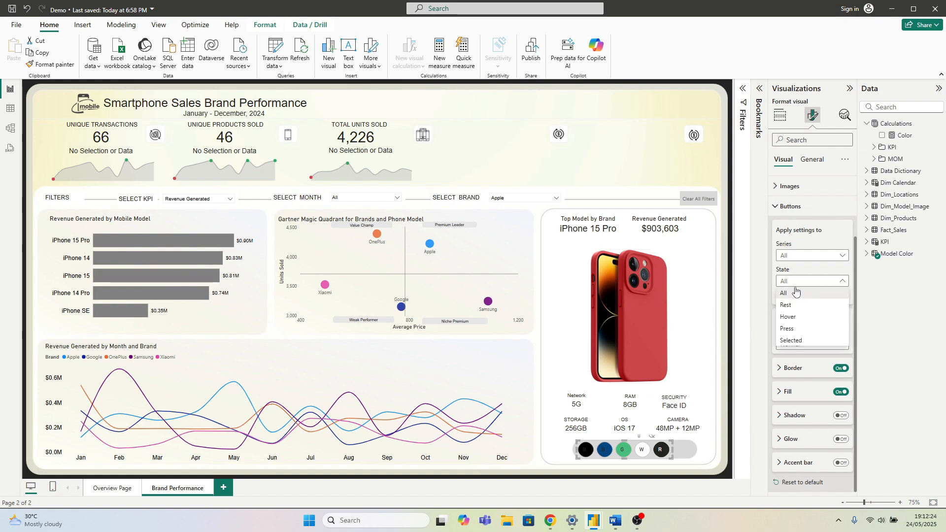
click(797, 341)
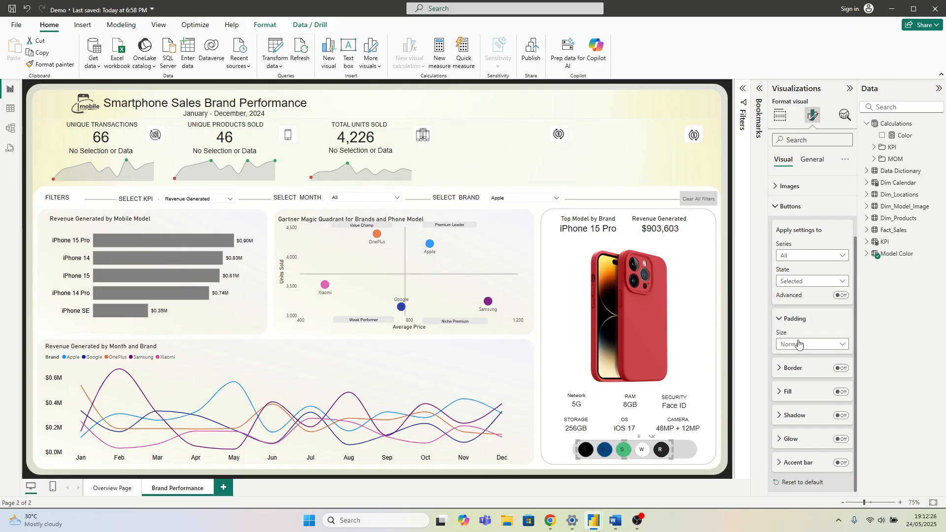
Step: Base the selected-state button fill on conditional formatting by field value, using the Color measure
click(791, 393)
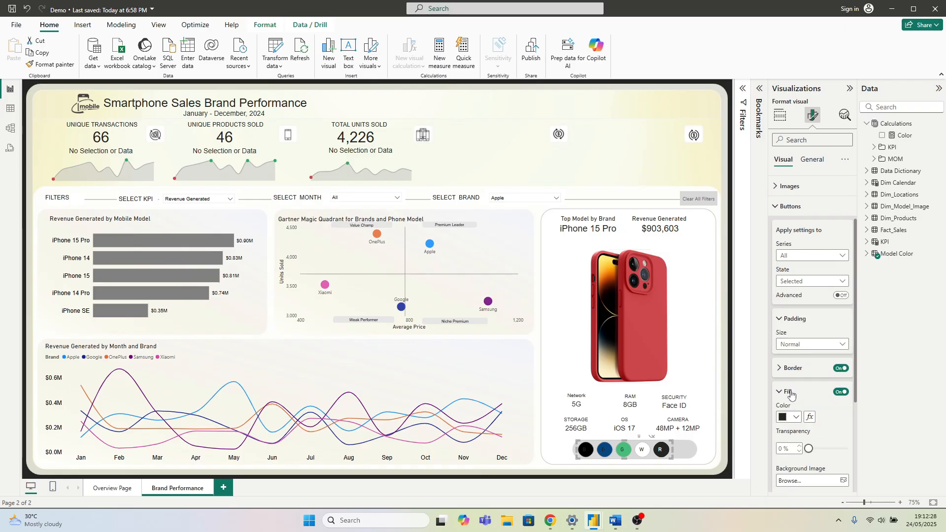
scroll(791, 393, down, 5)
click(792, 269)
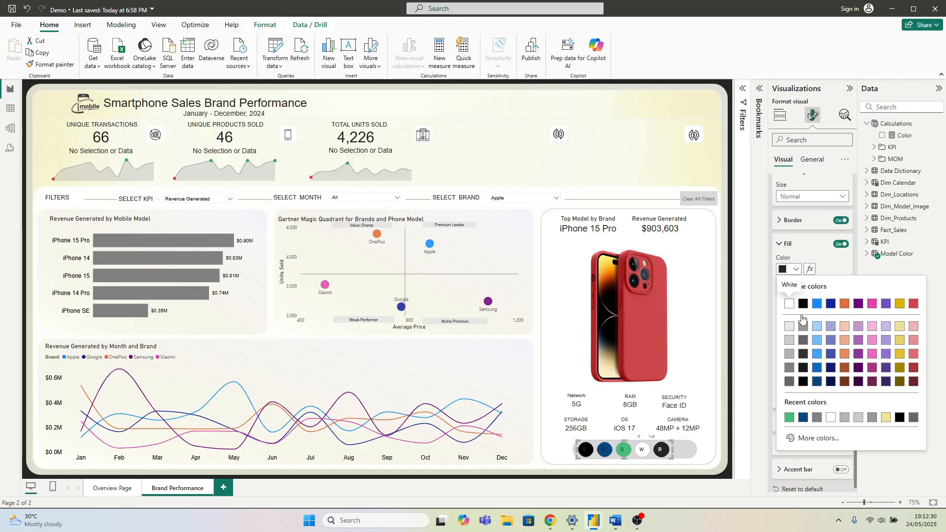
click(809, 268)
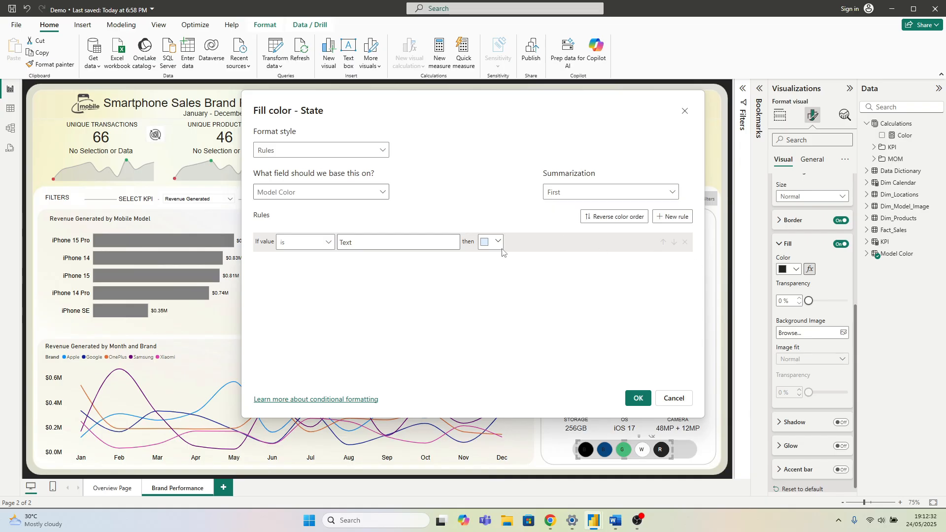
click(266, 150)
click(274, 196)
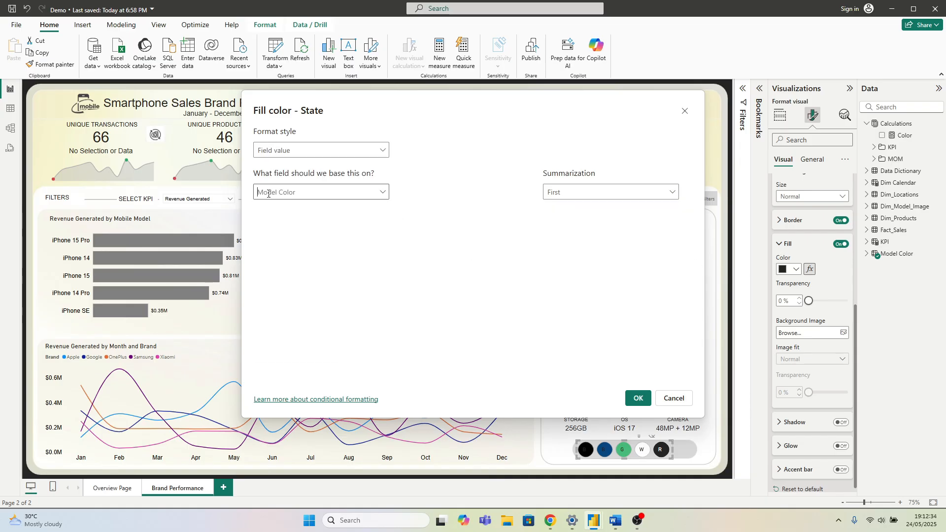
click(269, 193)
click(271, 272)
click(302, 284)
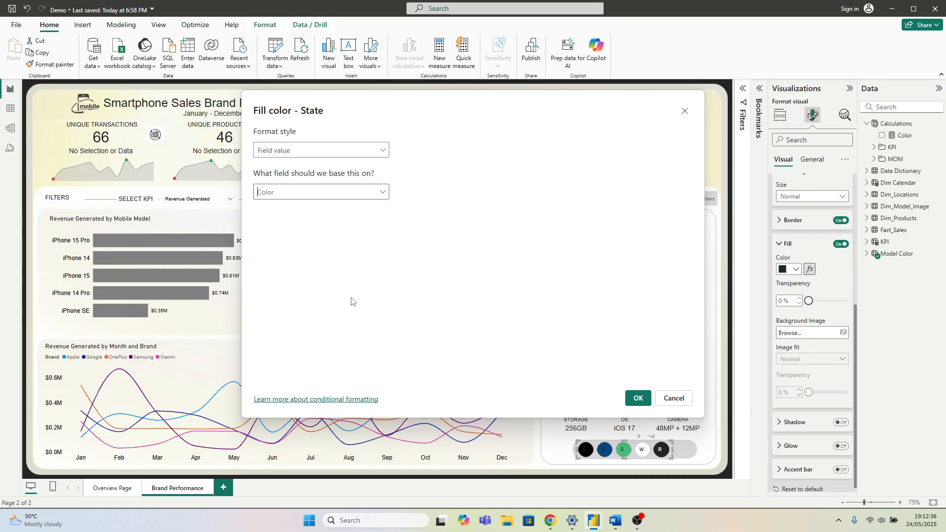
click(638, 398)
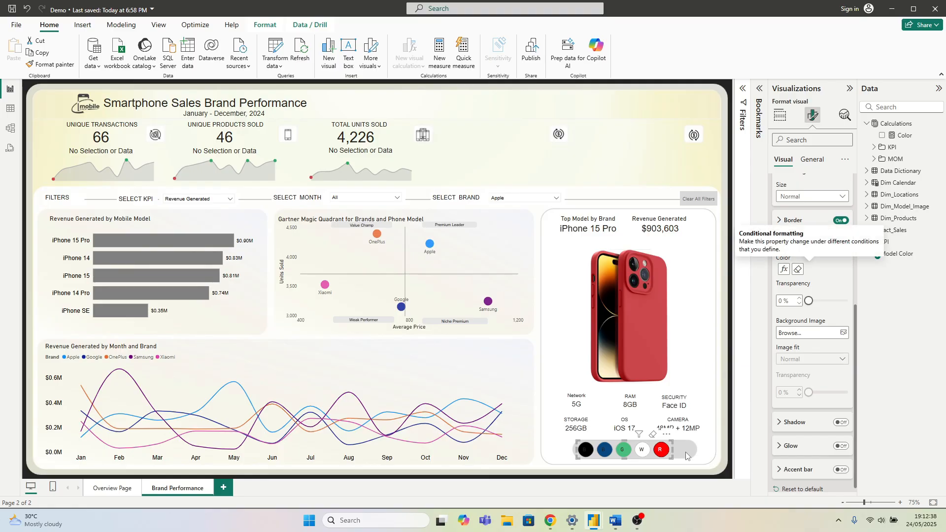
click(663, 468)
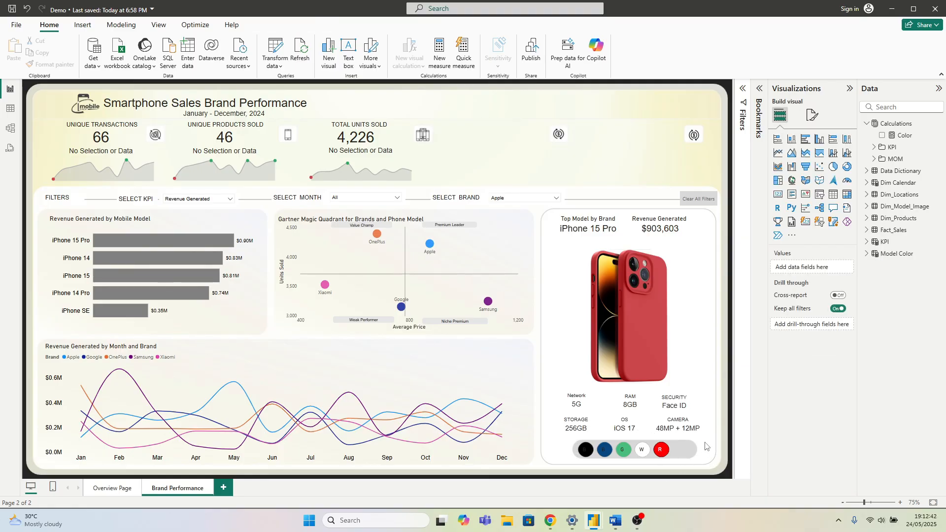
Step: Test the selected-state fill by choosing other colors in the Model Color slicer, finishing on white
click(605, 455)
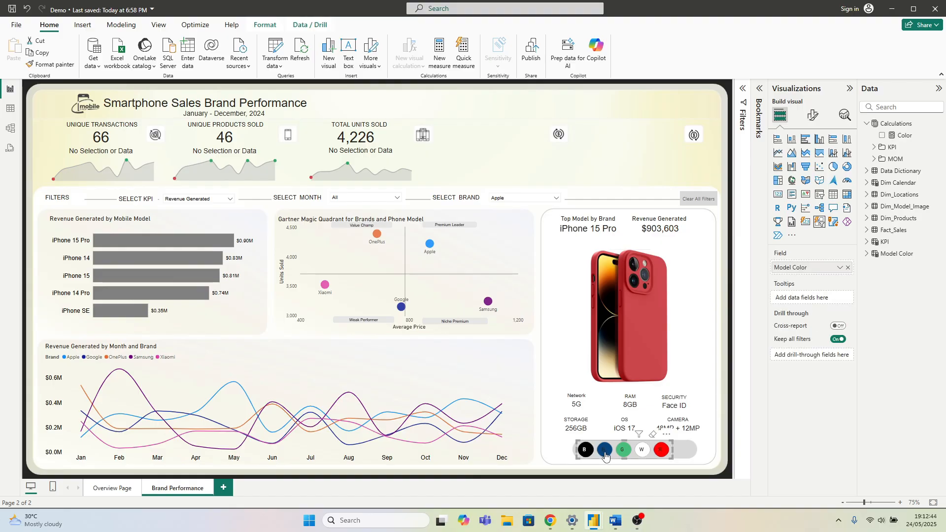
click(641, 450)
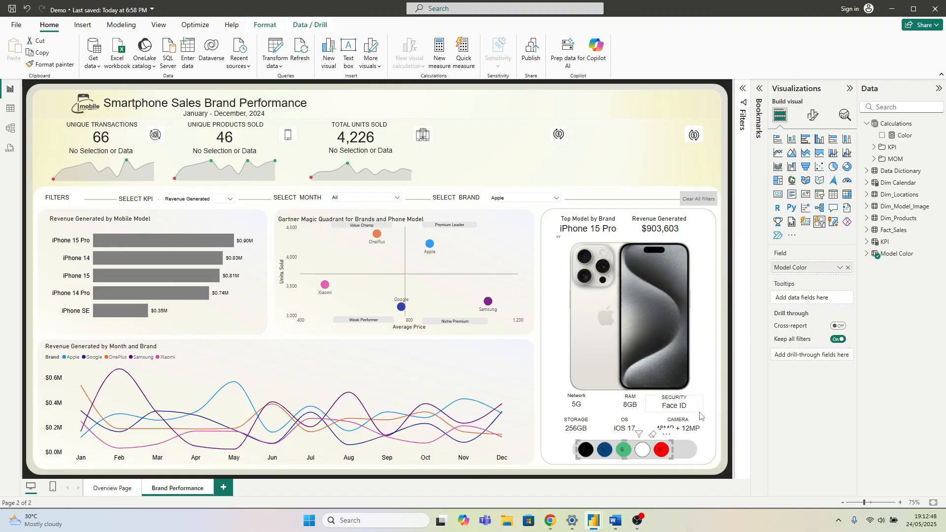
click(712, 450)
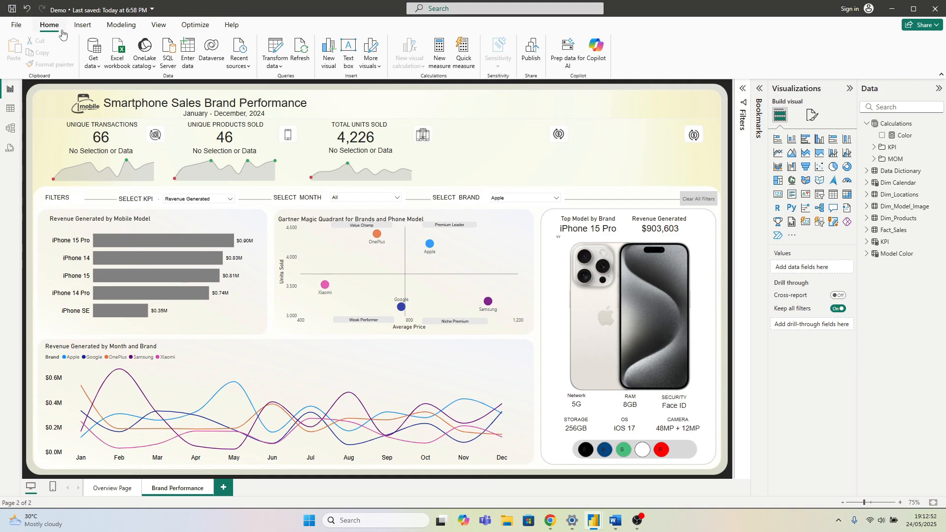
click(83, 25)
click(349, 68)
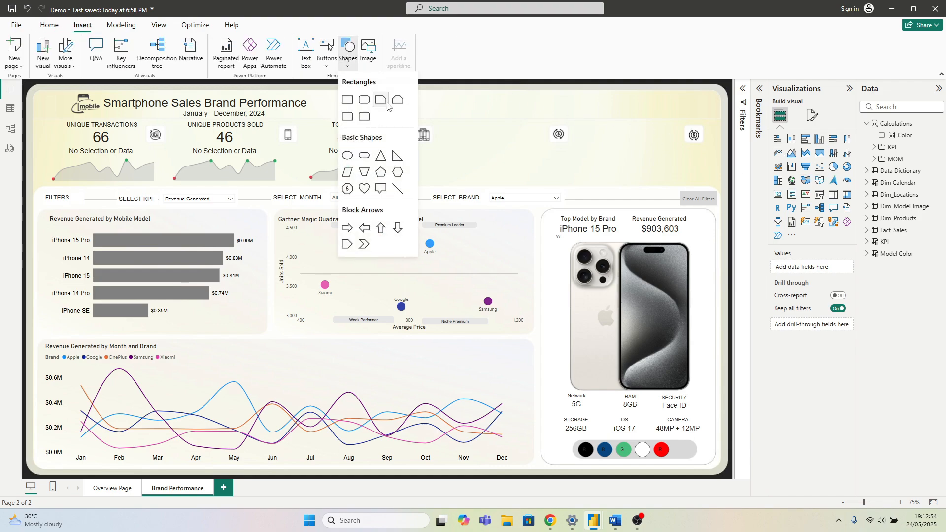
click(354, 164)
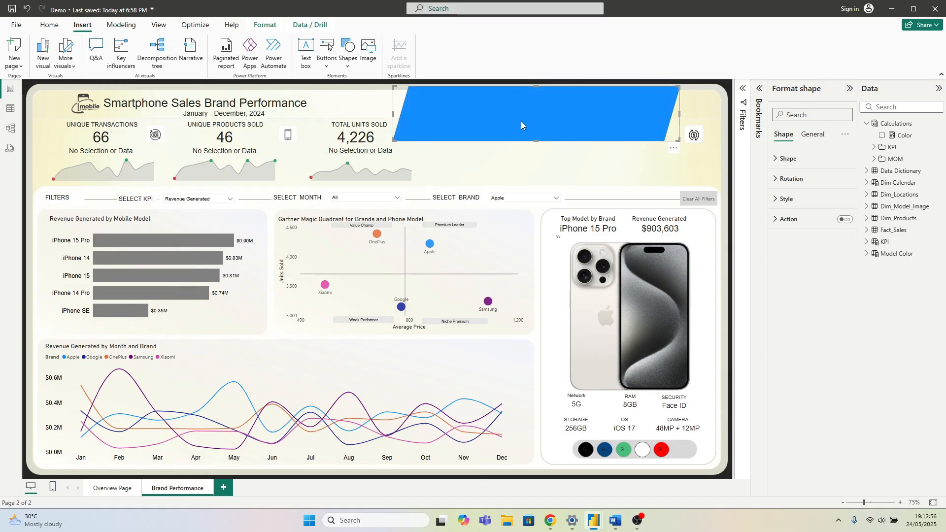
click(673, 147)
click(787, 158)
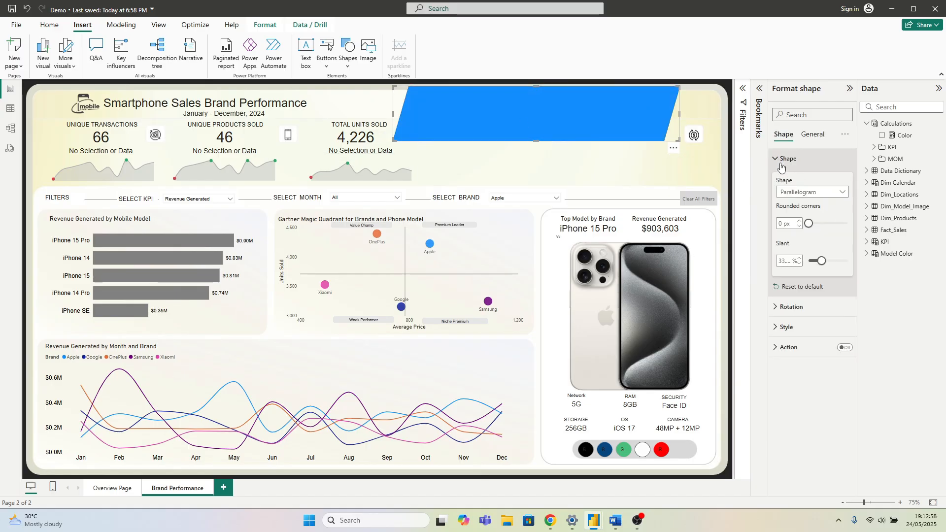
click(795, 193)
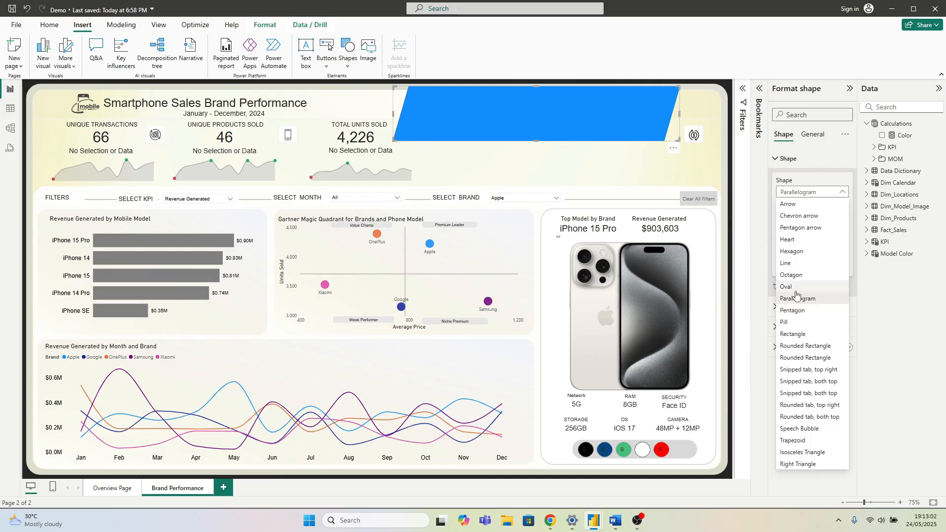
click(798, 325)
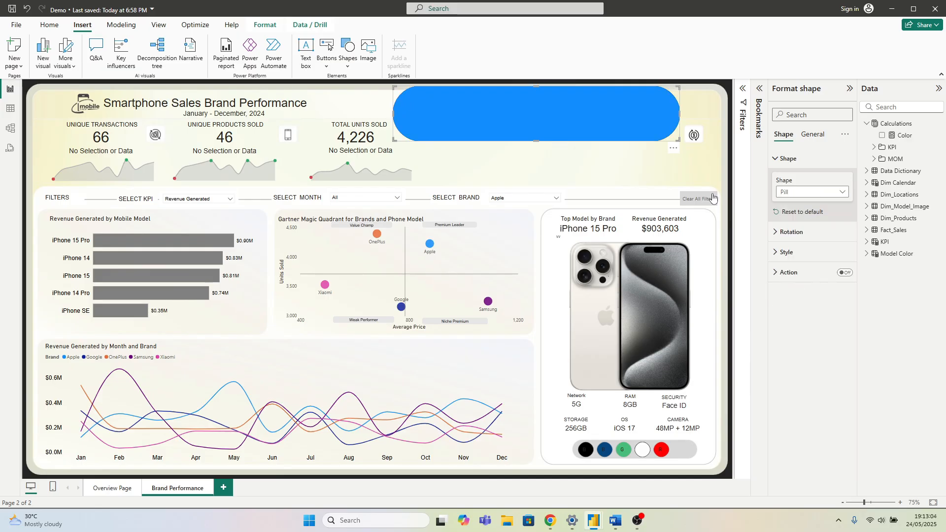
click(674, 149)
click(685, 161)
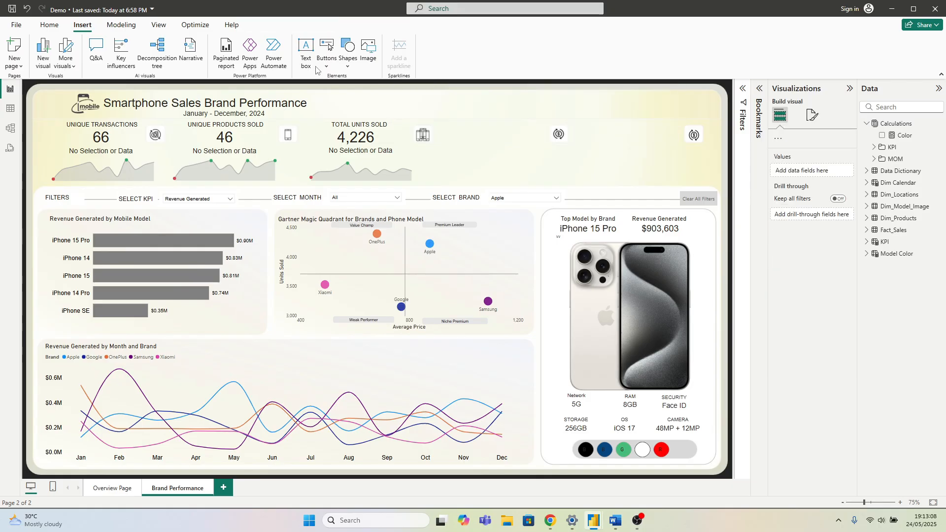
Step: Insert an oval shape and shrink it into a small circle beside the red button on the grey Model Color bar
click(346, 67)
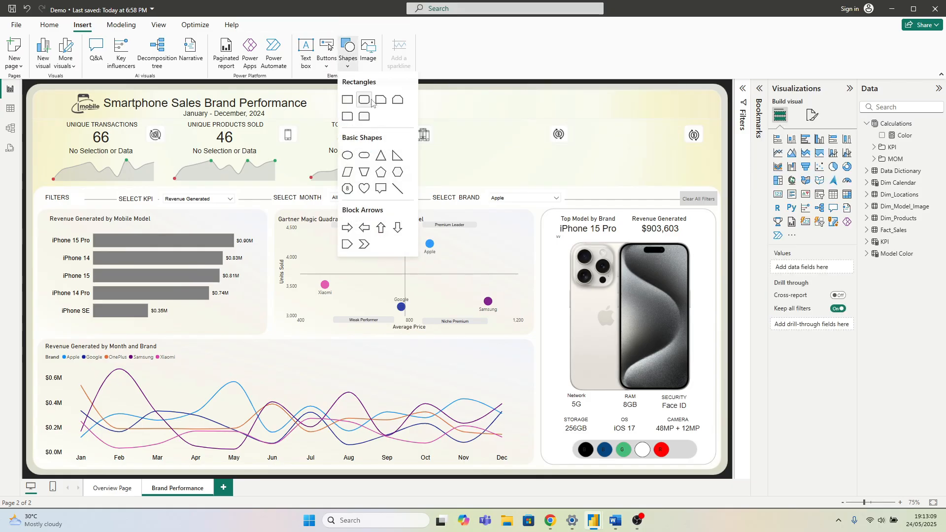
click(348, 156)
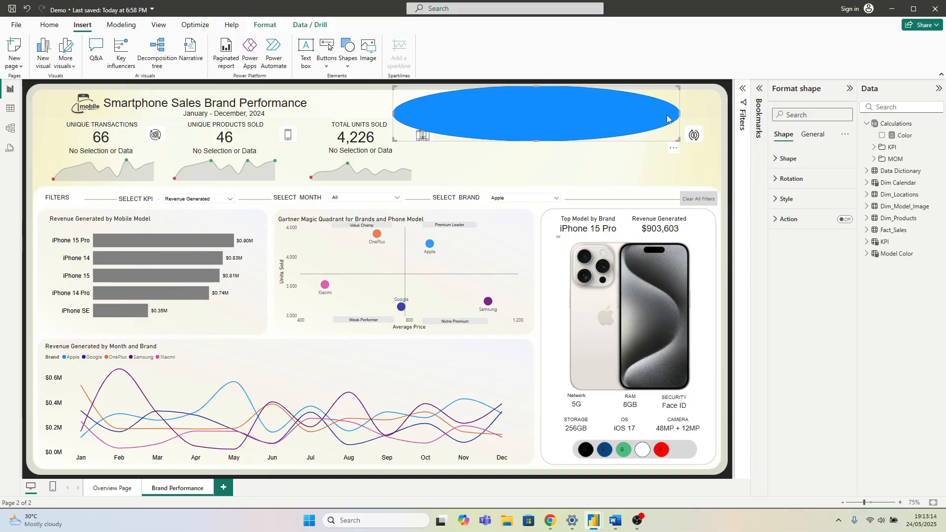
drag(668, 118, 689, 443)
click(721, 459)
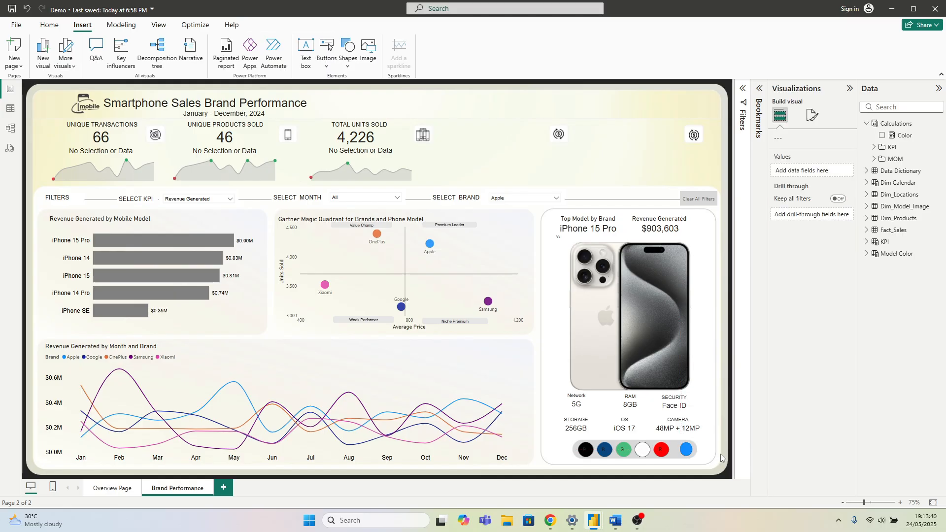
Step: Base the small circle's fill on conditional formatting by field value, using the Color measure from Calculations
click(688, 454)
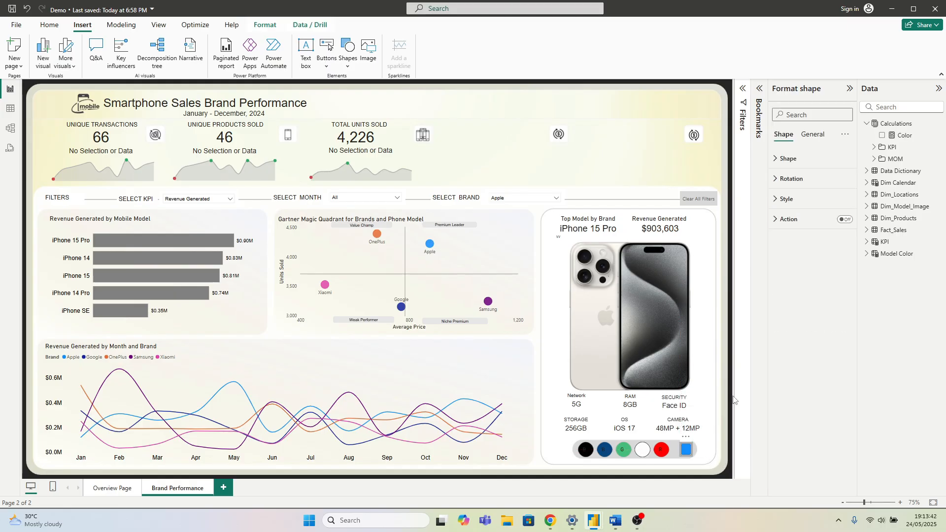
click(799, 199)
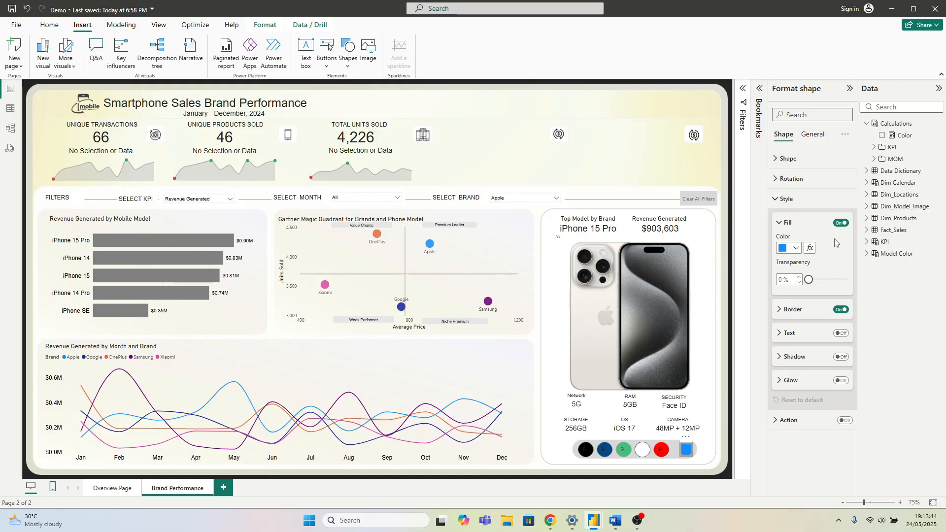
click(809, 248)
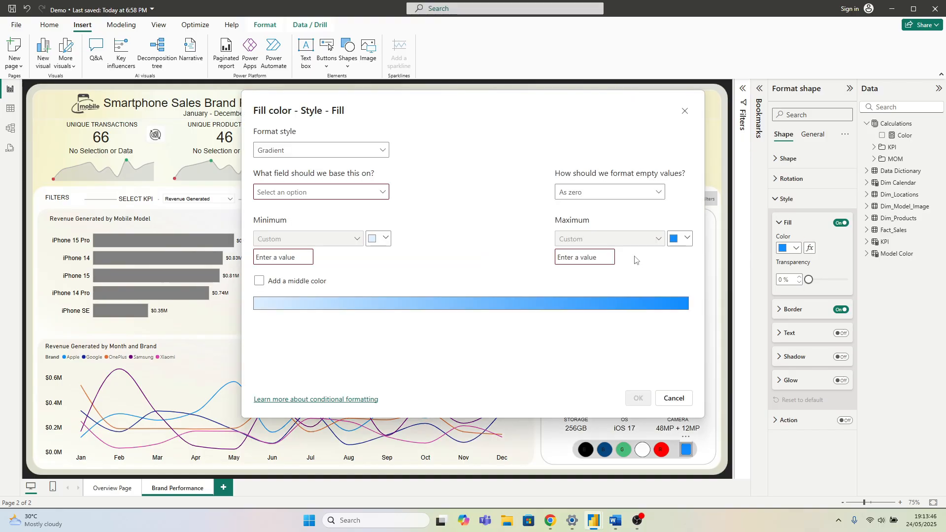
click(303, 151)
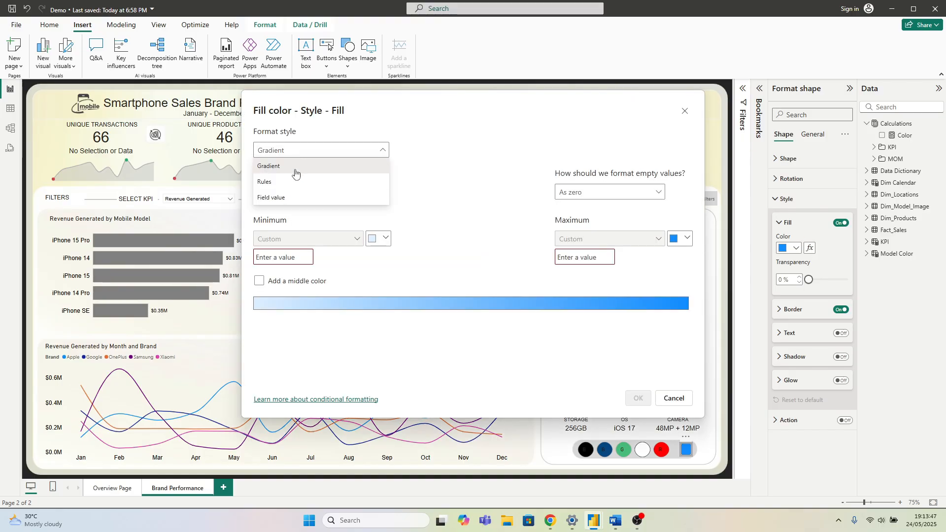
click(281, 199)
click(320, 192)
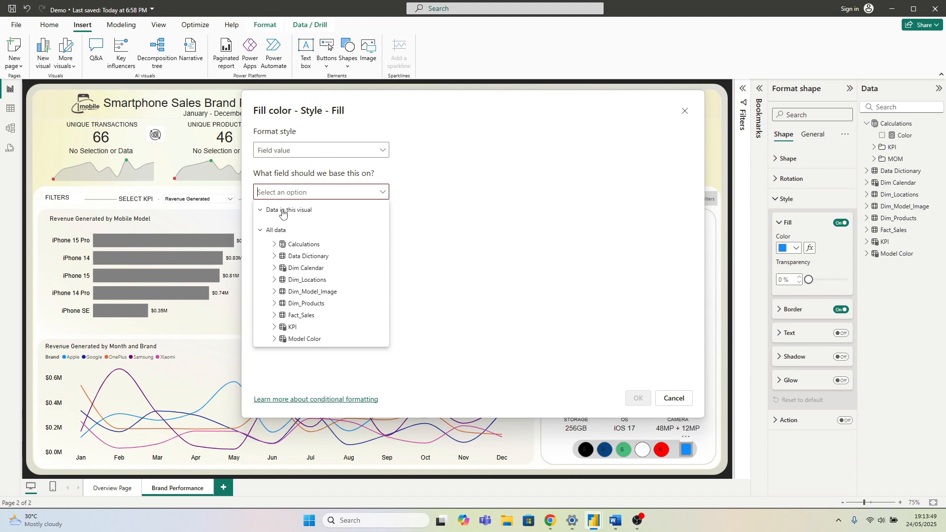
click(274, 245)
click(299, 257)
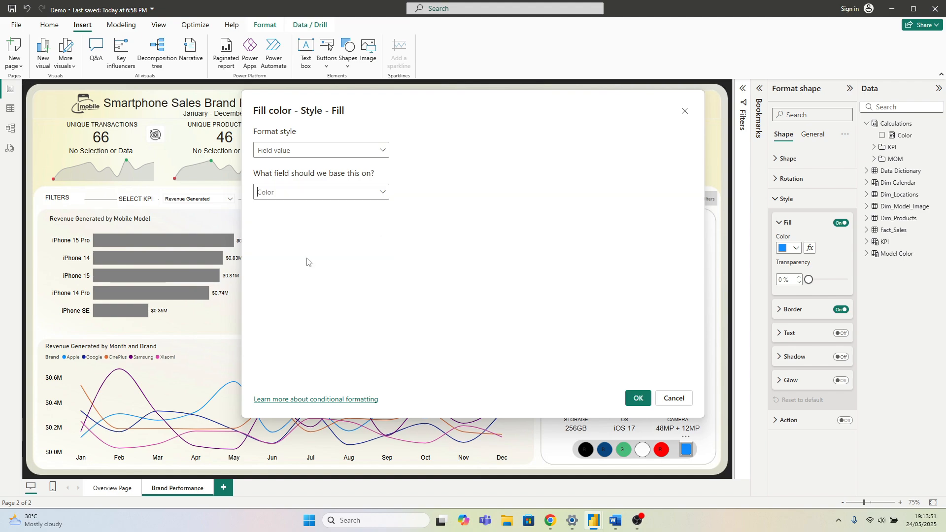
click(637, 397)
click(695, 454)
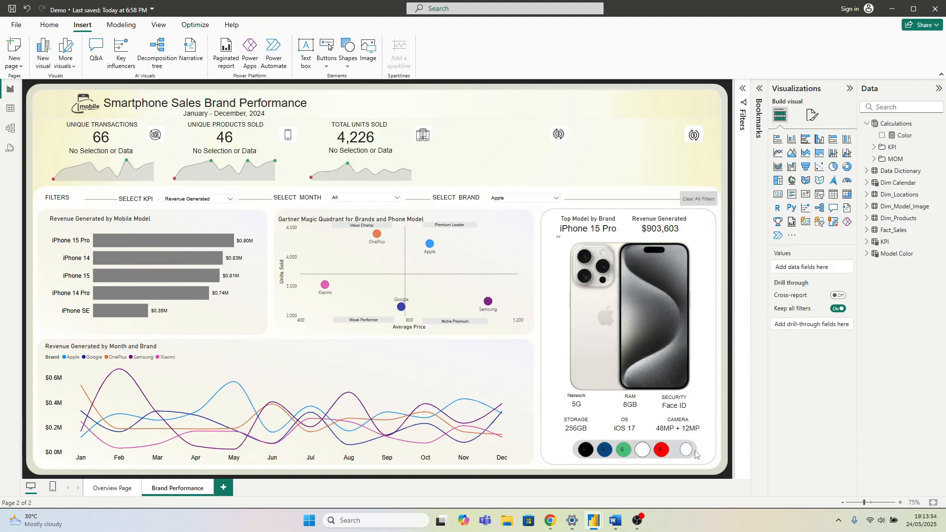
Step: Turn off the border of the small circle beside the Model Color slicer
click(690, 452)
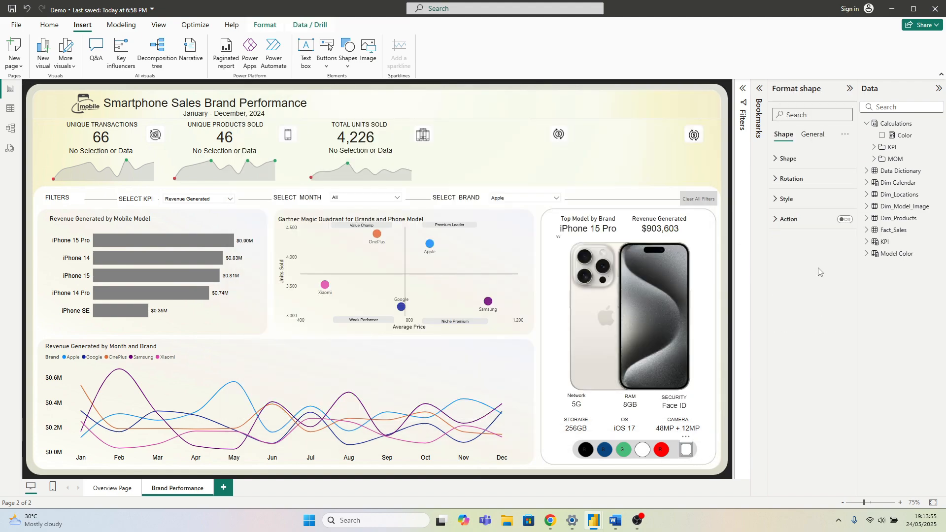
click(811, 200)
click(838, 311)
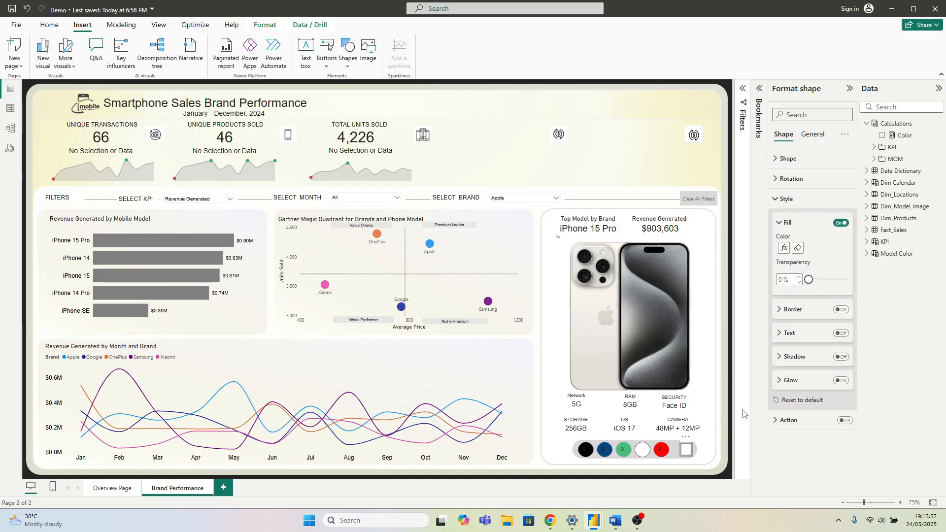
click(720, 465)
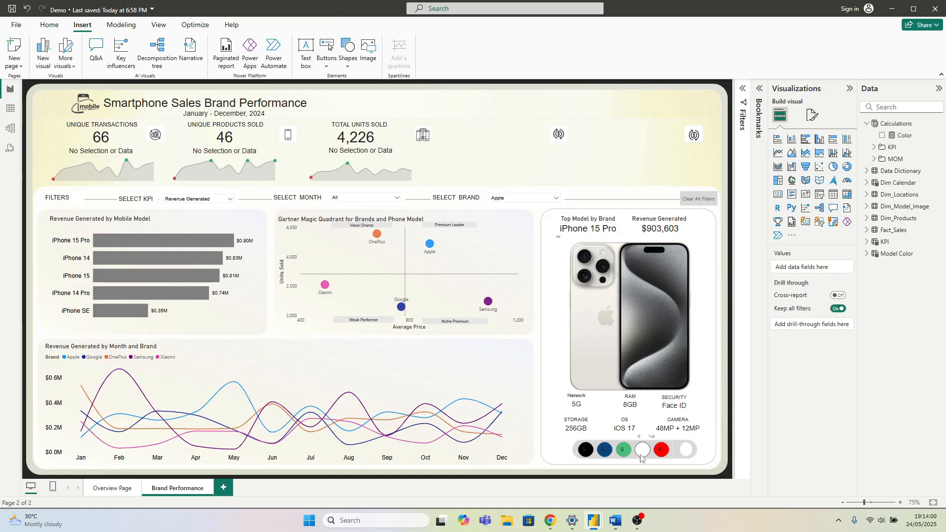
Step: Test the circle's fill by choosing black and blue in the Model Color slicer
click(585, 450)
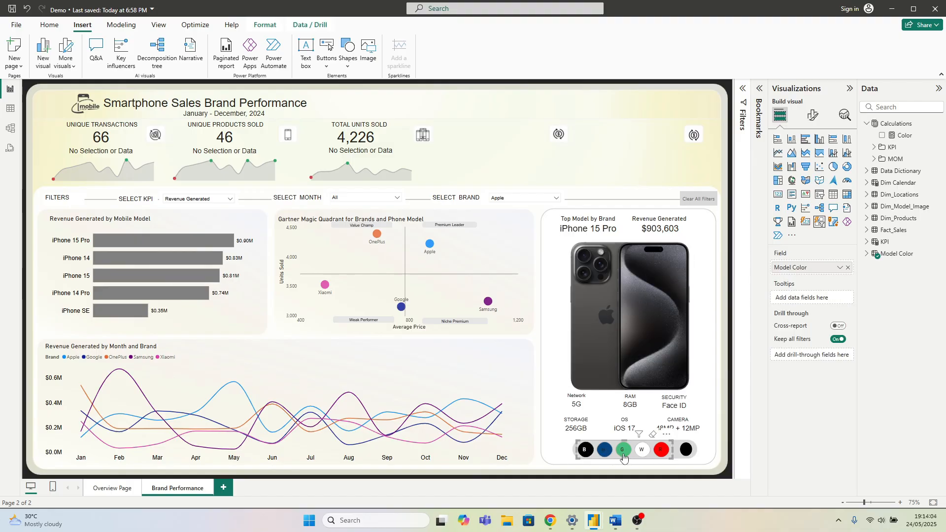
click(603, 449)
click(719, 444)
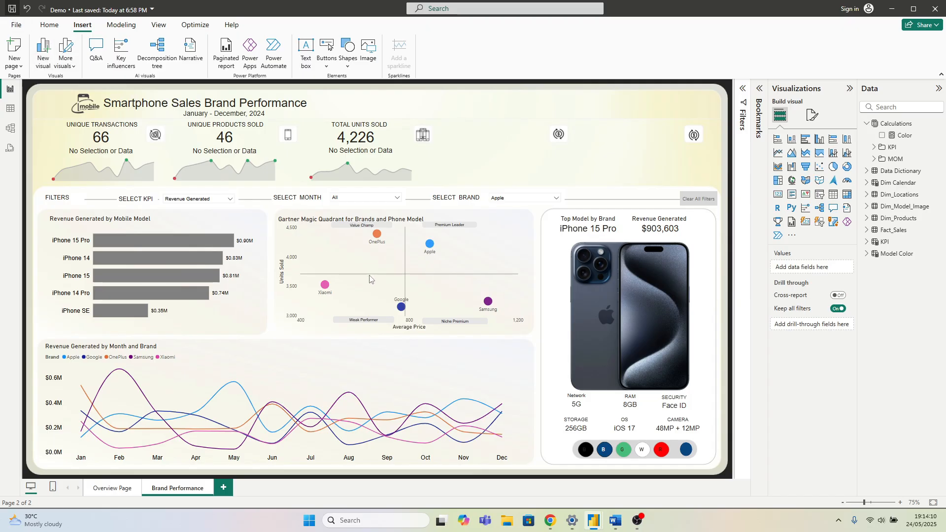
Step: Save the report and duplicate the Brand Performance page
key(ctrl+s)
right_click(176, 493)
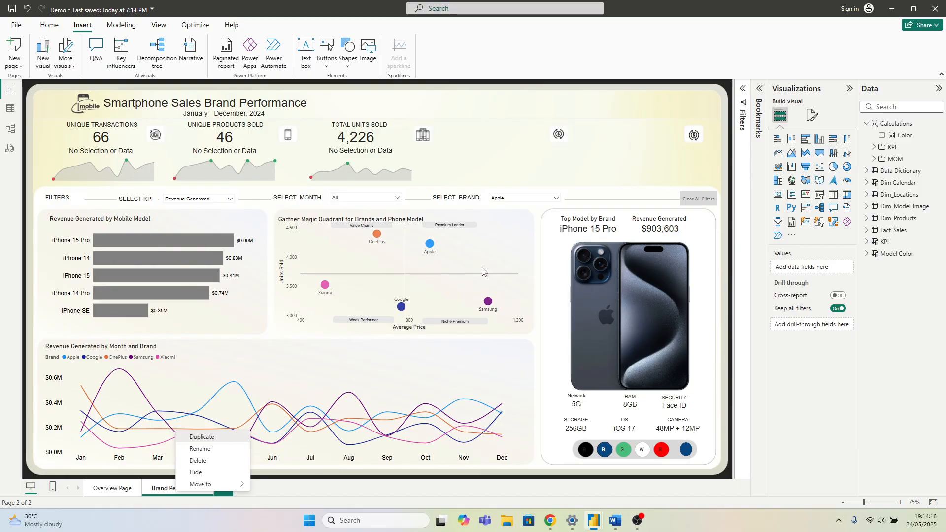
key(Return)
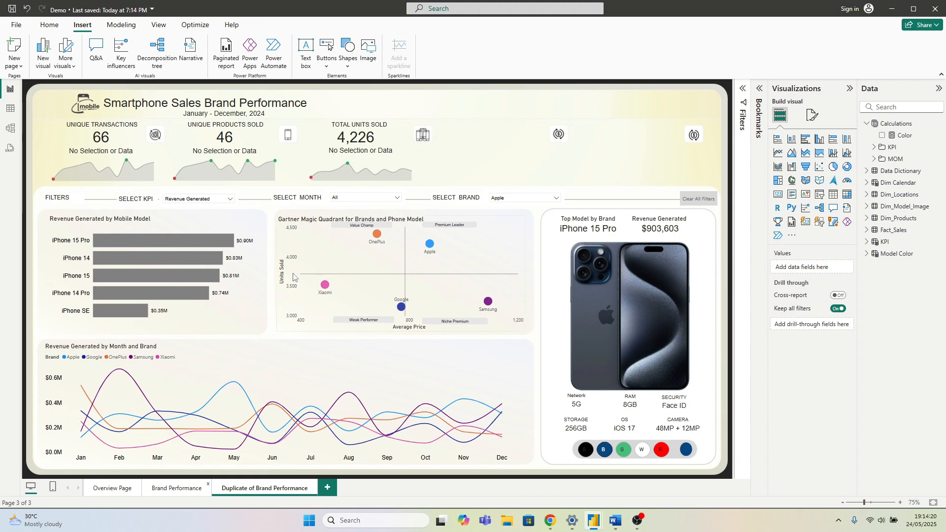
Step: Delete the magic quadrant chart with its labels, the phone detail visuals and the monthly line chart from the duplicated page
drag(275, 209, 715, 470)
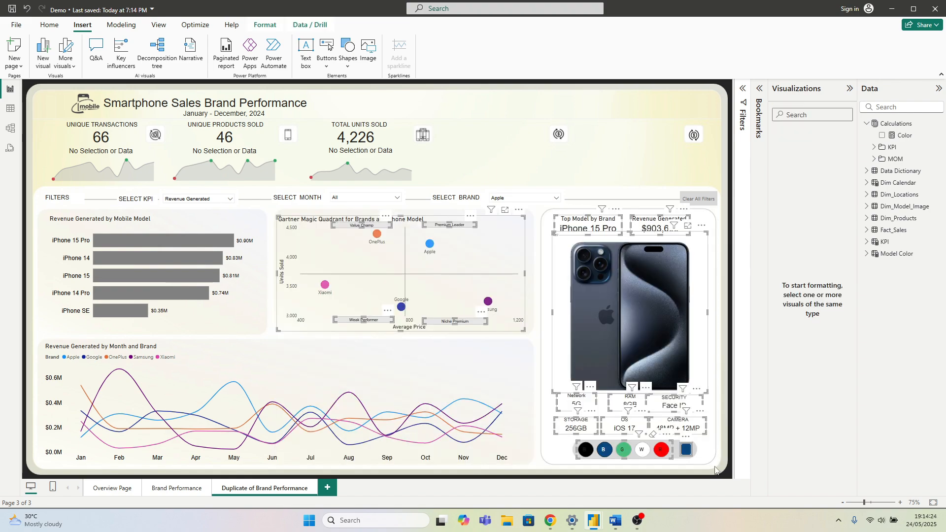
key(Delete)
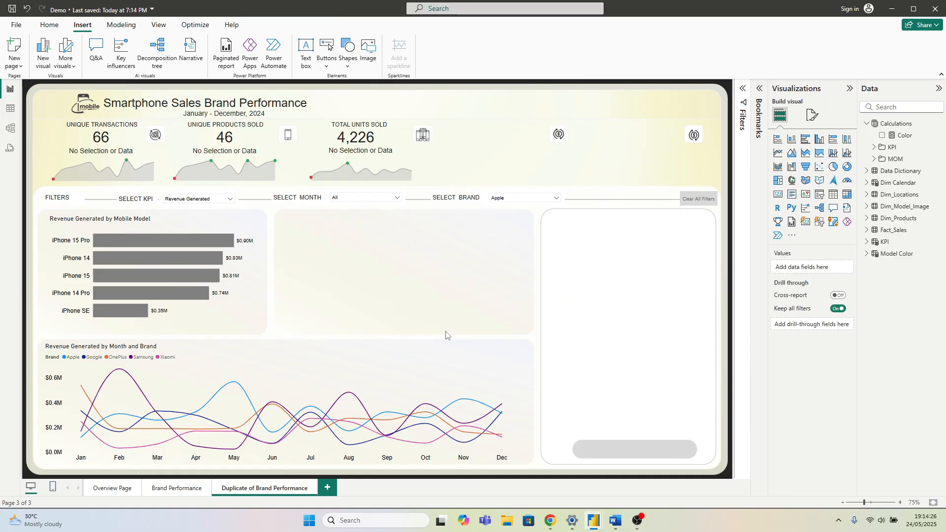
click(65, 353)
key(Delete)
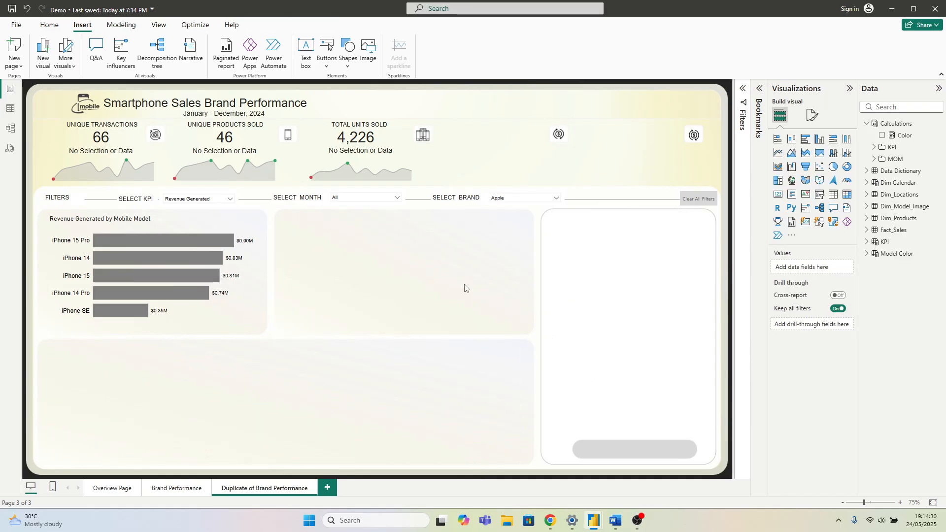
Step: Remove the canvas background image from the duplicated page
click(812, 115)
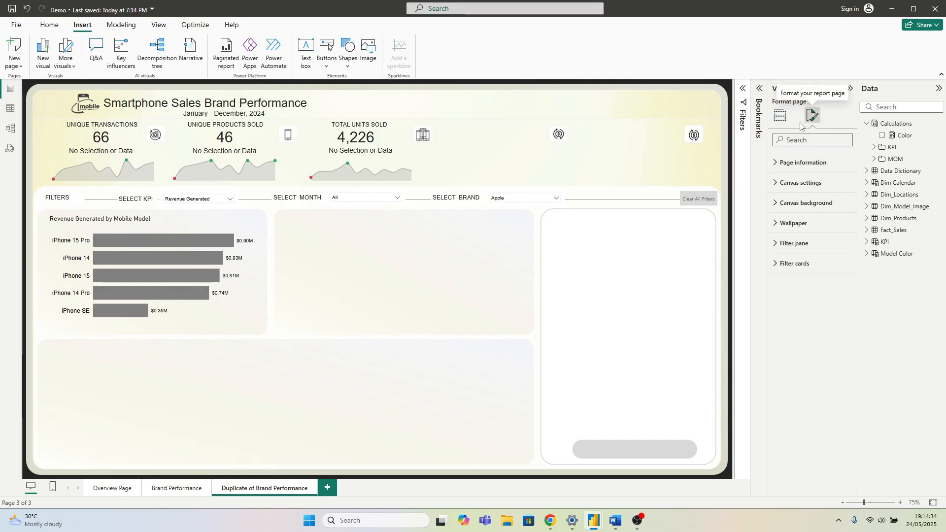
click(800, 202)
click(843, 262)
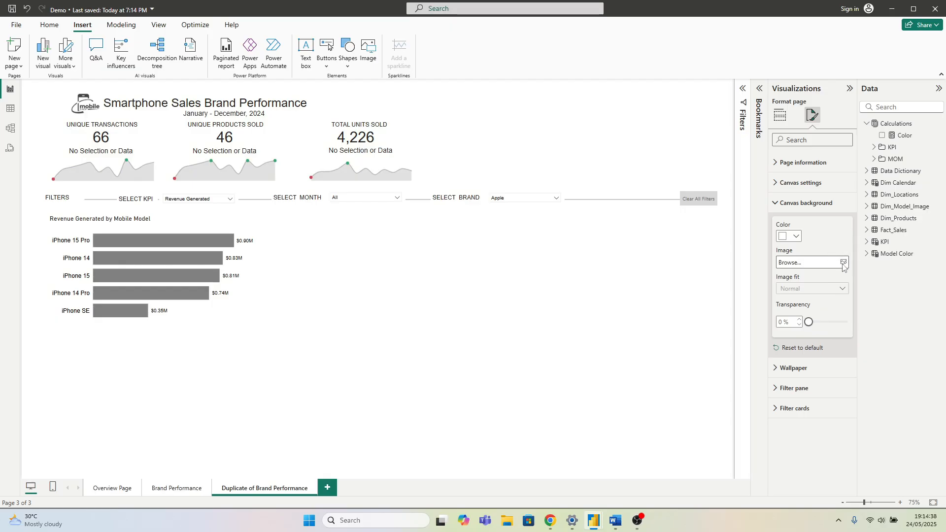
Step: Try phone 3.jpg from the Images folder as the duplicated page's canvas background and remove it again
click(844, 264)
click(171, 156)
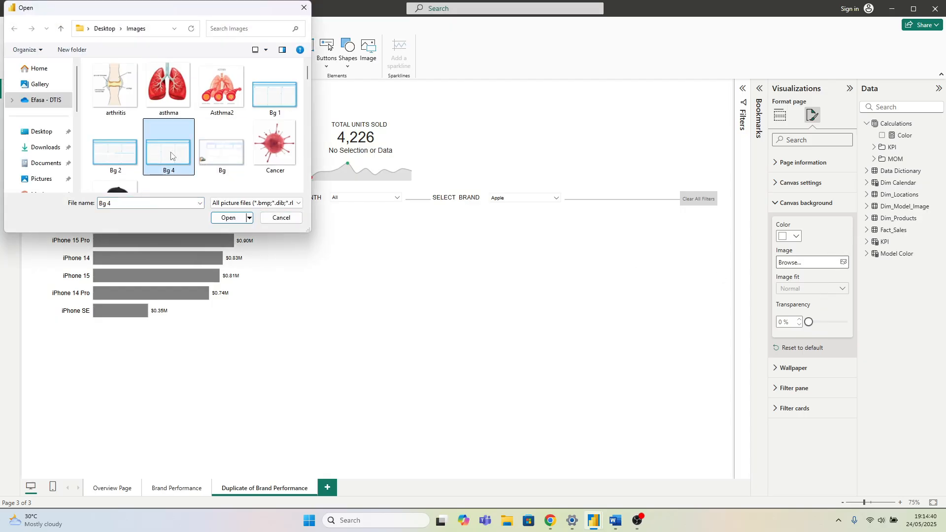
scroll(171, 156, down, 5)
click(221, 92)
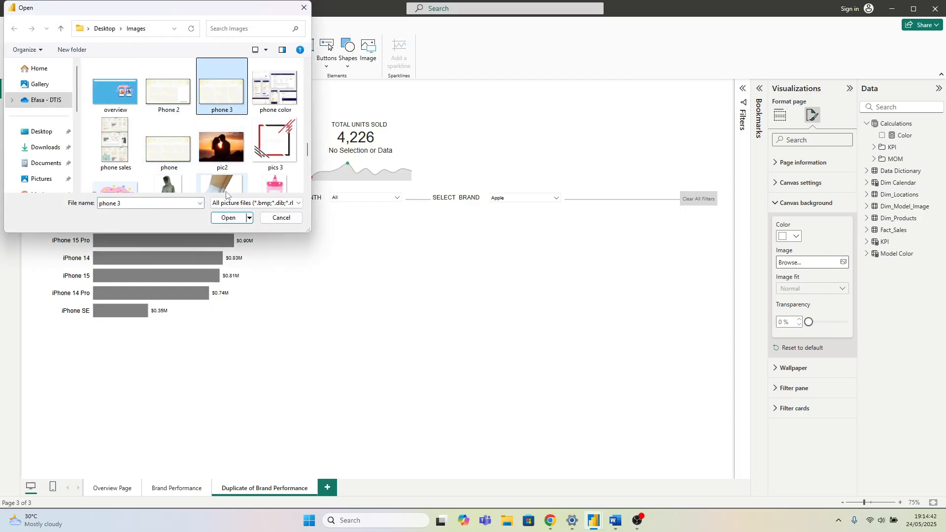
click(173, 147)
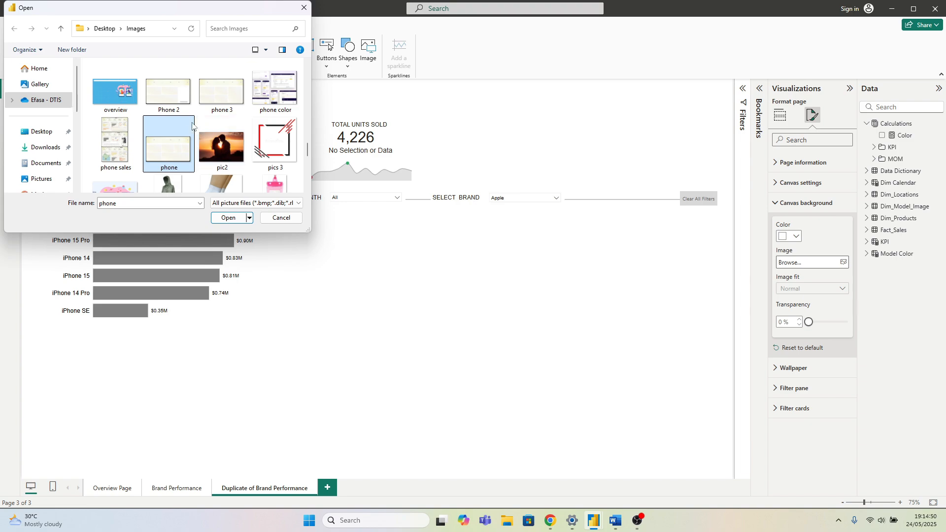
click(177, 106)
click(211, 94)
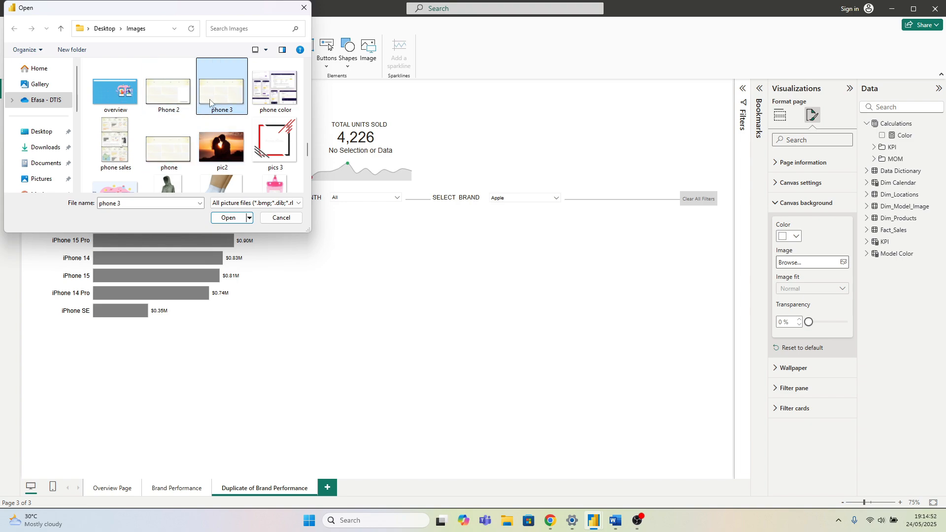
scroll(198, 132, down, 2)
scroll(196, 131, up, 2)
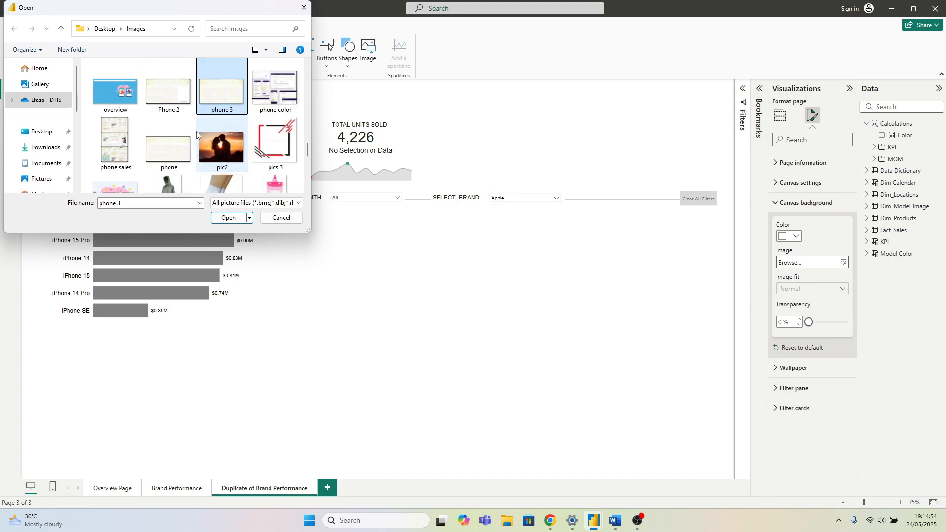
click(167, 148)
click(217, 92)
click(225, 219)
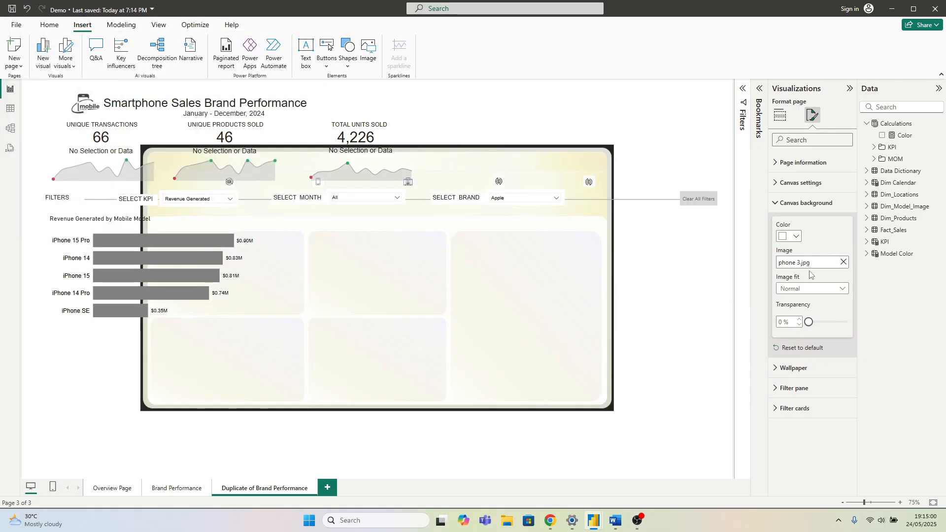
click(843, 262)
click(569, 377)
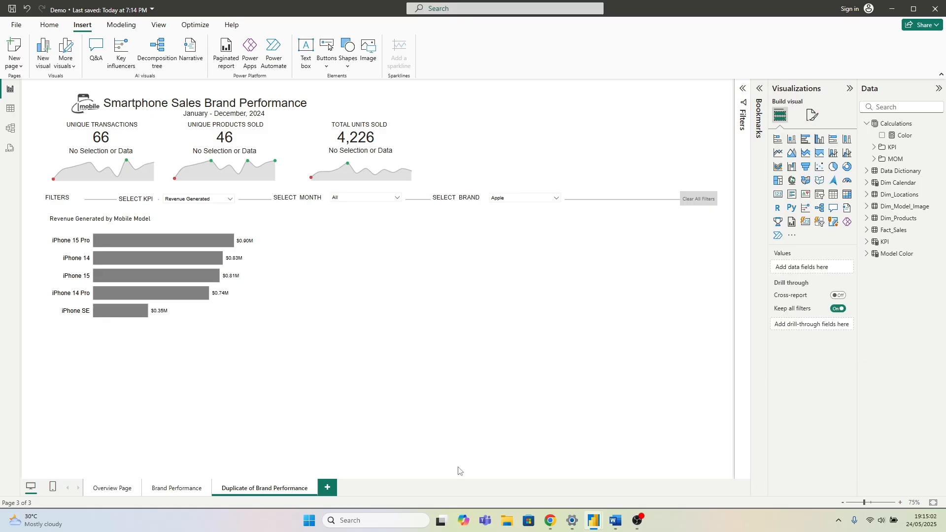
Step: Switch to PowerPoint, open the Power Point Background Designs presentation and display slide 6 with the five-panel layout
click(389, 520)
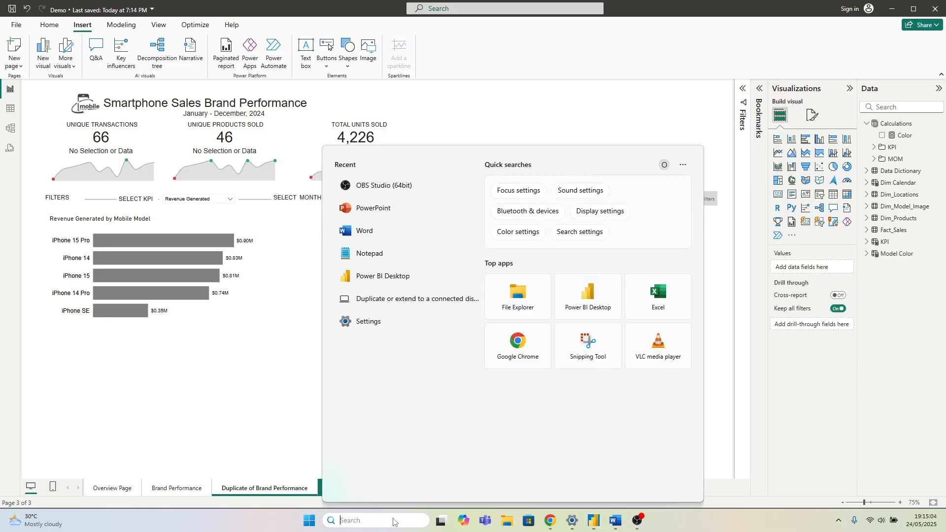
text(po)
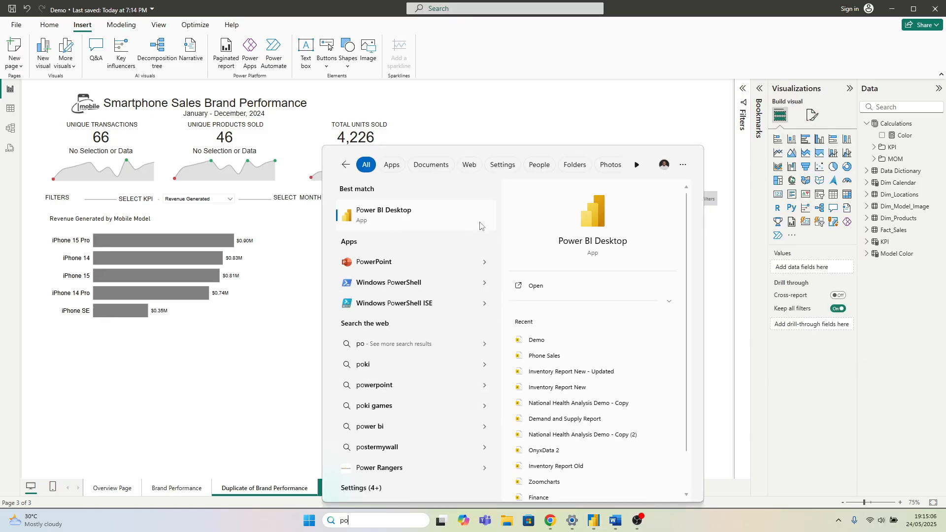
key(Down)
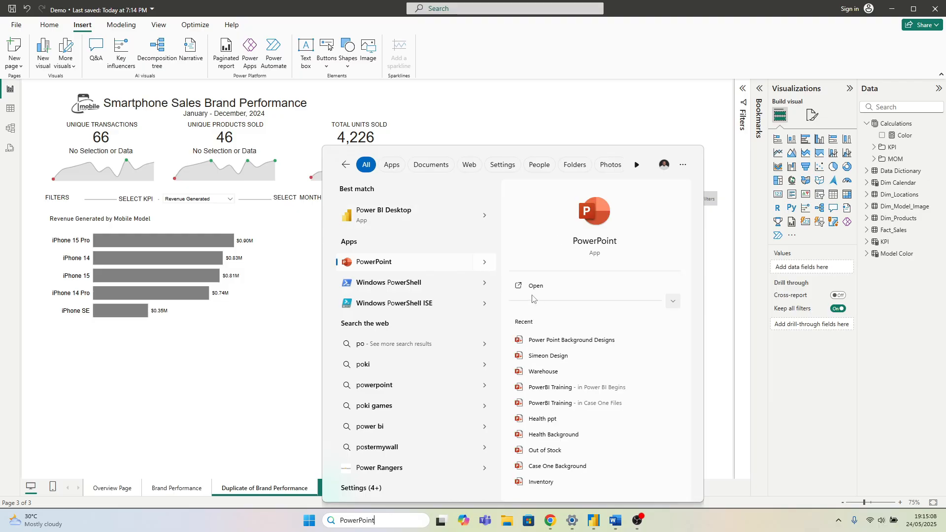
click(567, 340)
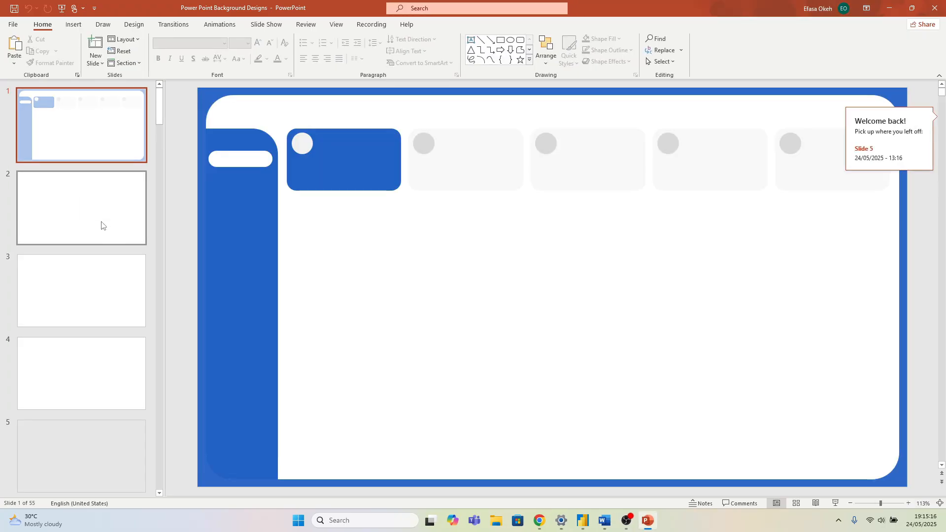
scroll(90, 249, down, 3)
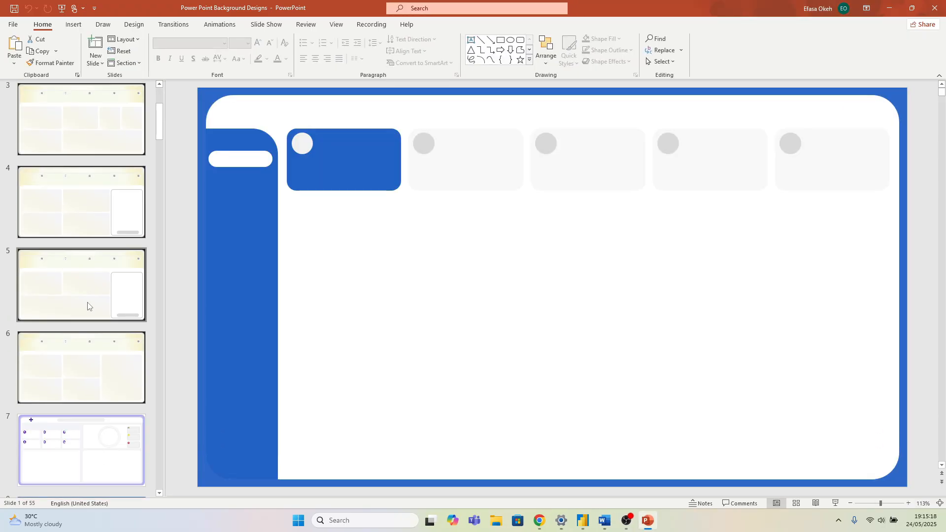
scroll(88, 306, down, 2)
click(94, 298)
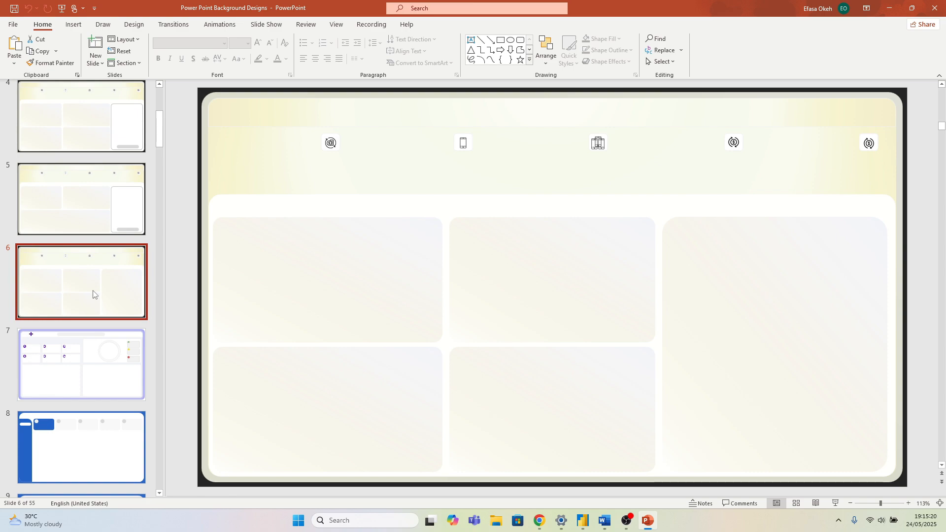
Step: Duplicate slide 6, delete the copy's lower-left panel and stretch the upper-left panel down to fill the column
right_click(93, 294)
click(130, 372)
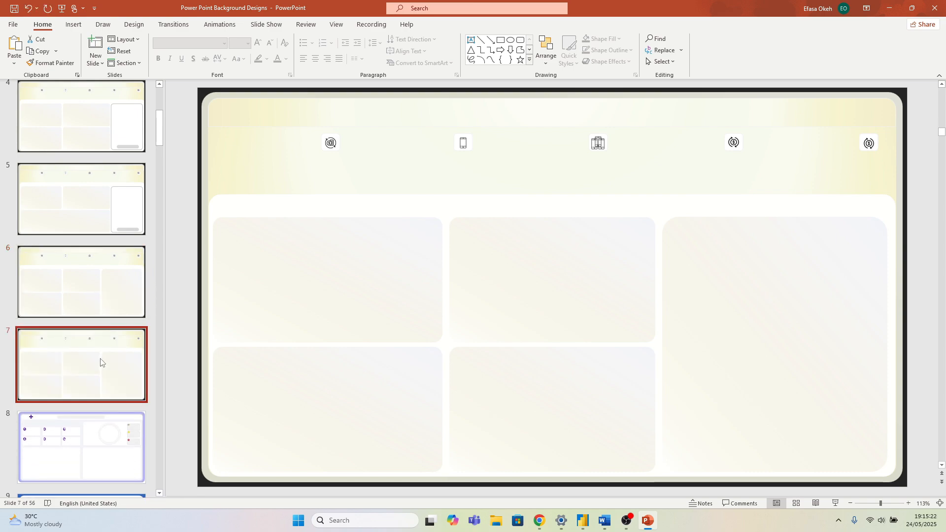
click(321, 441)
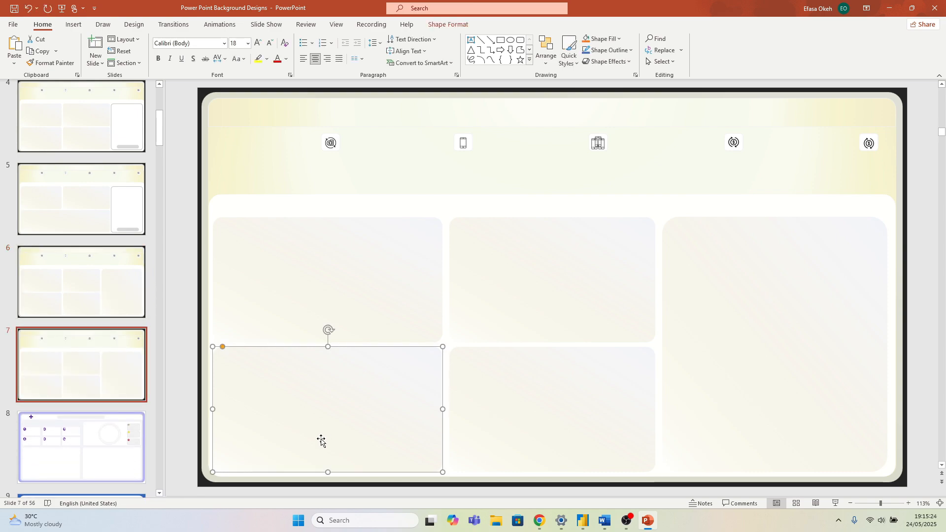
key(Delete)
double_click(315, 319)
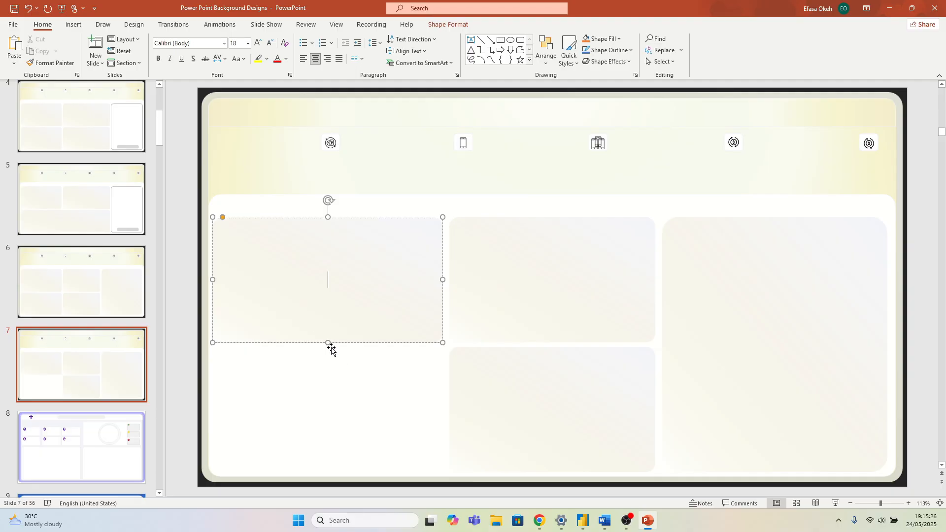
drag(333, 343, 325, 425)
key(Left)
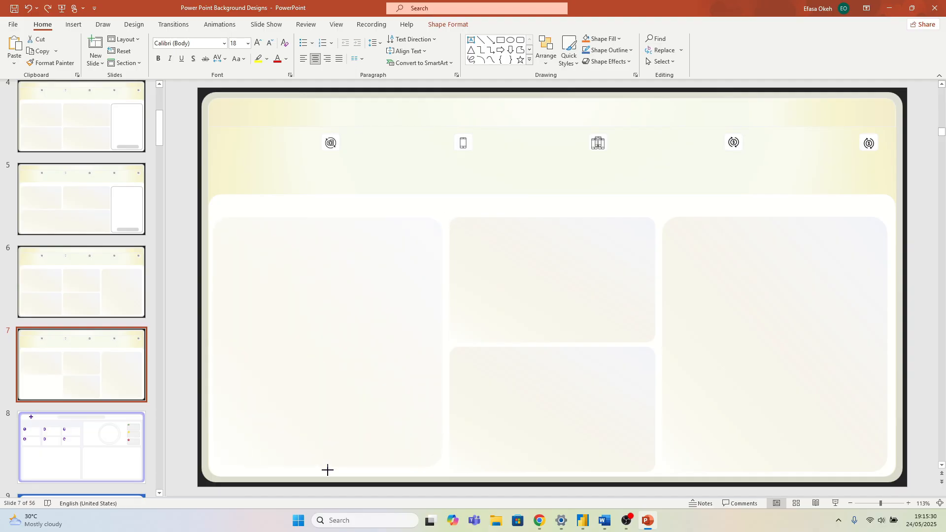
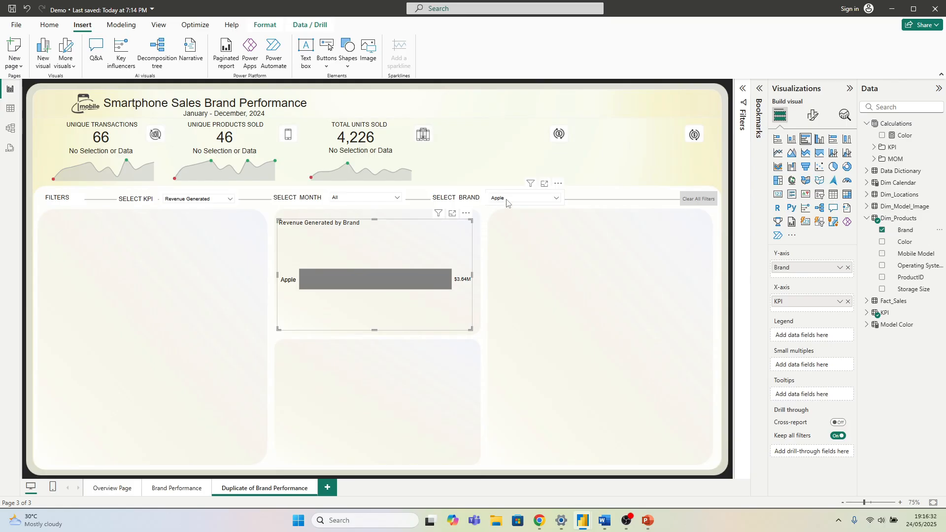
Step: On the duplicated Power BI page, replace the brand slicer's field with Country from Dim_Locations
click(504, 203)
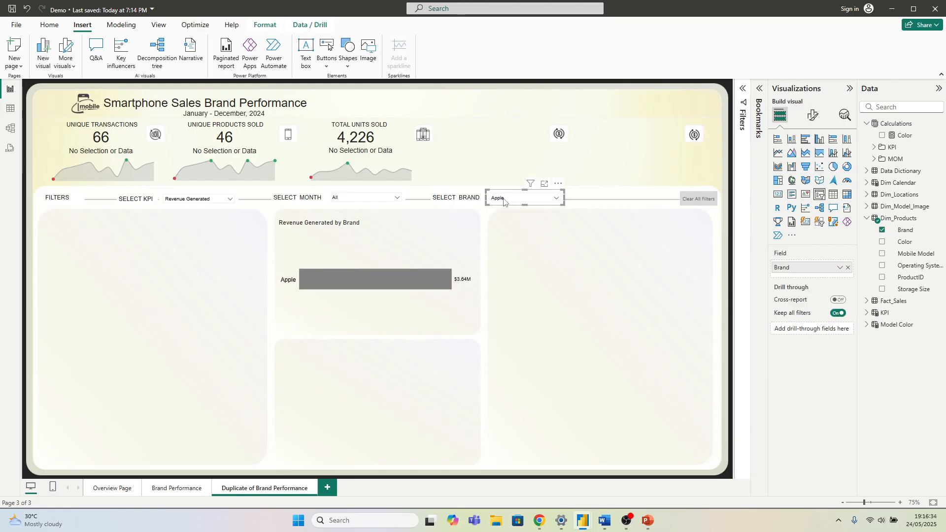
click(847, 267)
click(867, 218)
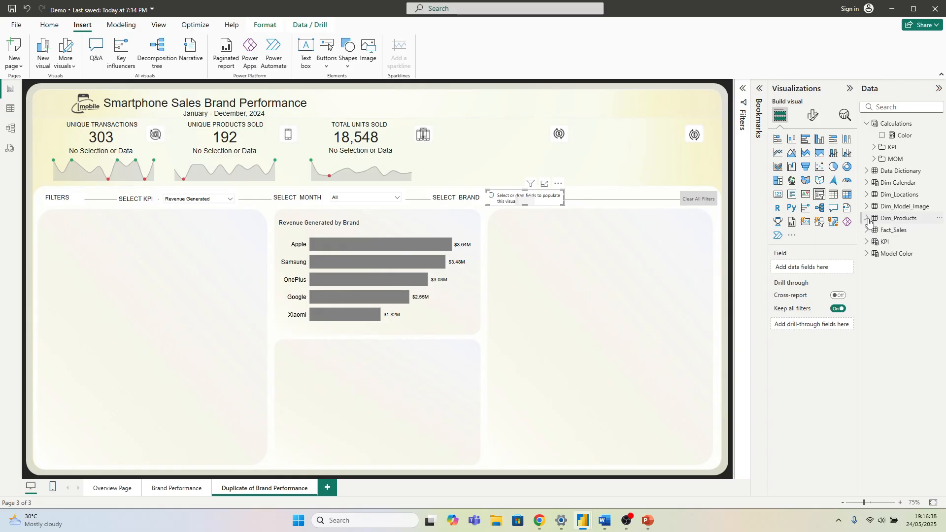
click(869, 199)
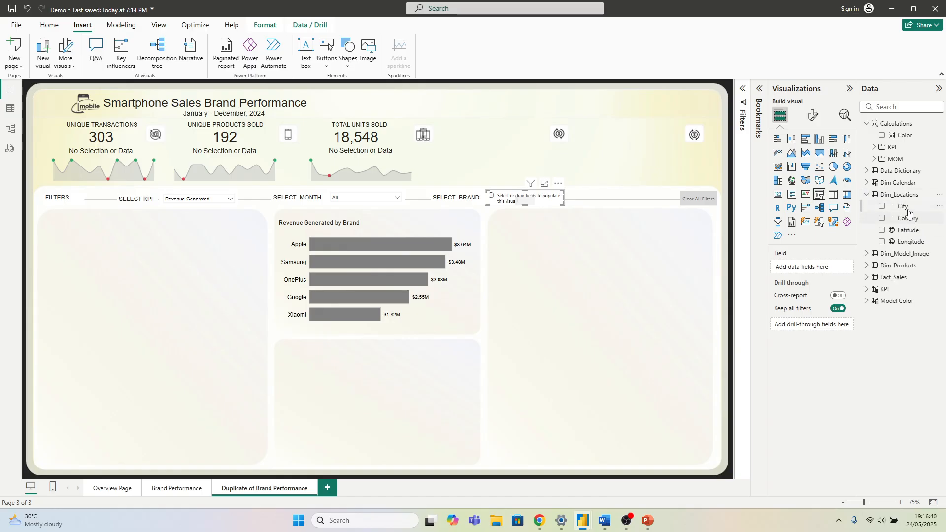
drag(907, 220, 788, 268)
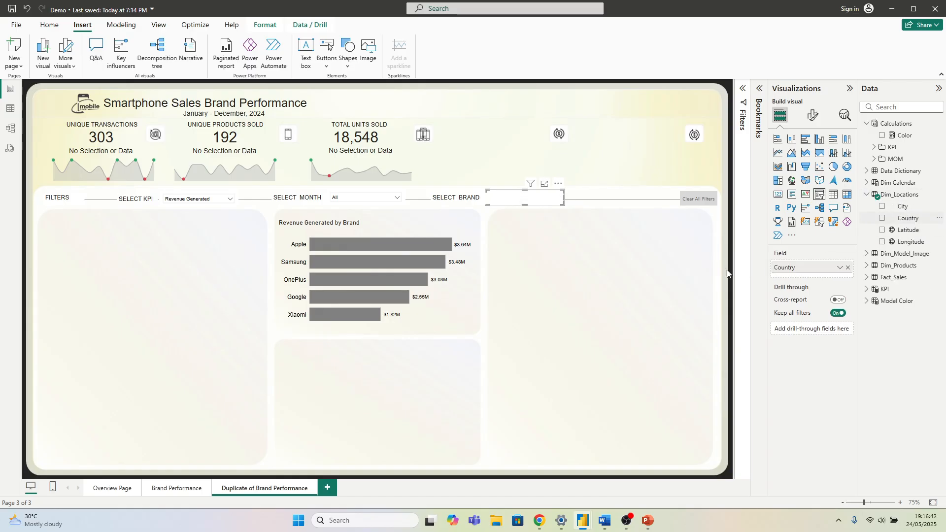
Step: Change the SELECT BRAND label to SELECT COUNTRY and widen its text box to fit the text on one line
click(478, 199)
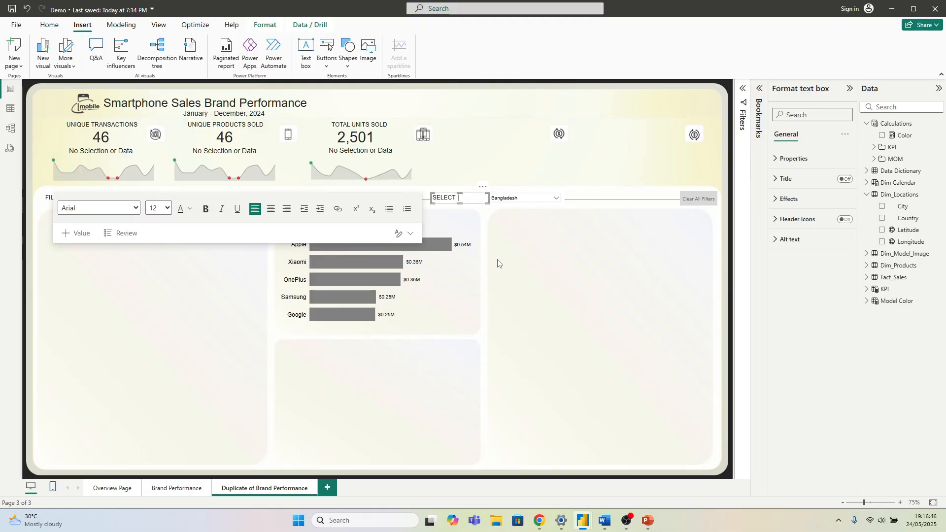
text(COUNTRY)
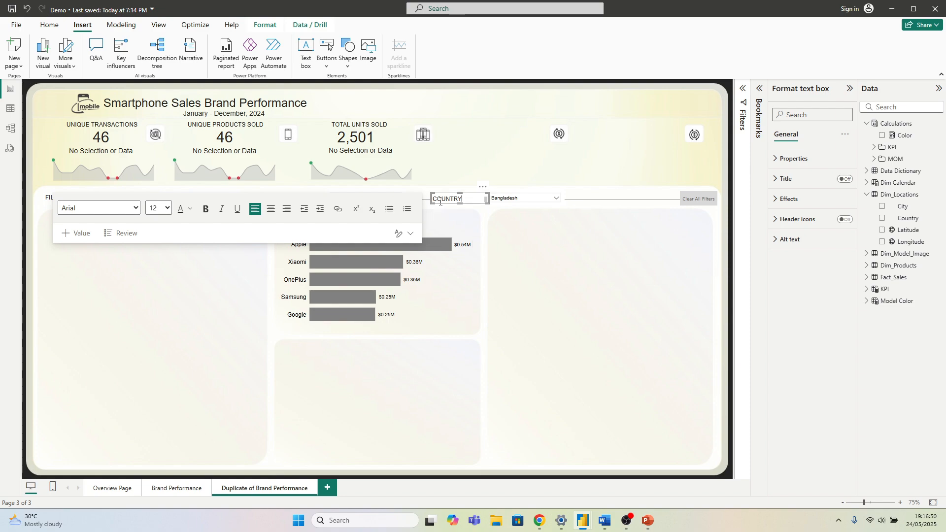
drag(428, 201, 423, 199)
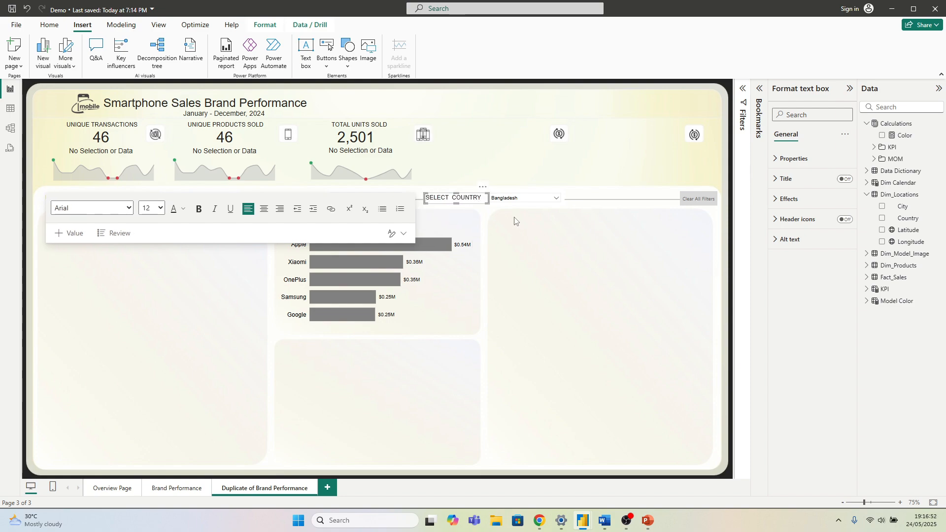
click(524, 223)
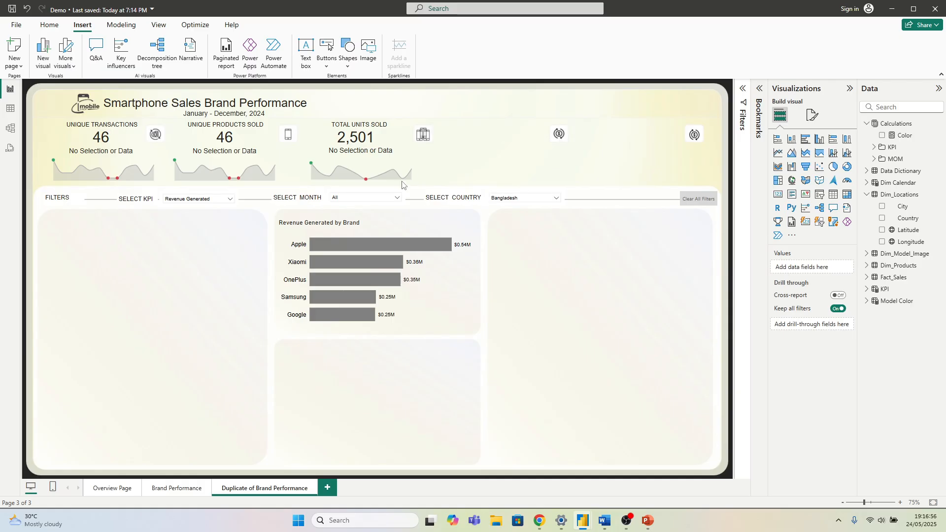
Step: Shift the SELECT COUNTRY label and its slicer together to the right along the filter row
drag(416, 188, 584, 218)
key(Right)
key(Right)
key(Right)
key(Right)
key(Right)
key(Right)
key(Right)
key(Right)
key(Right)
key(Right)
key(Right)
key(Right)
key(Right)
key(Right)
key(Right)
key(Right)
key(Right)
key(Right)
key(Right)
key(Right)
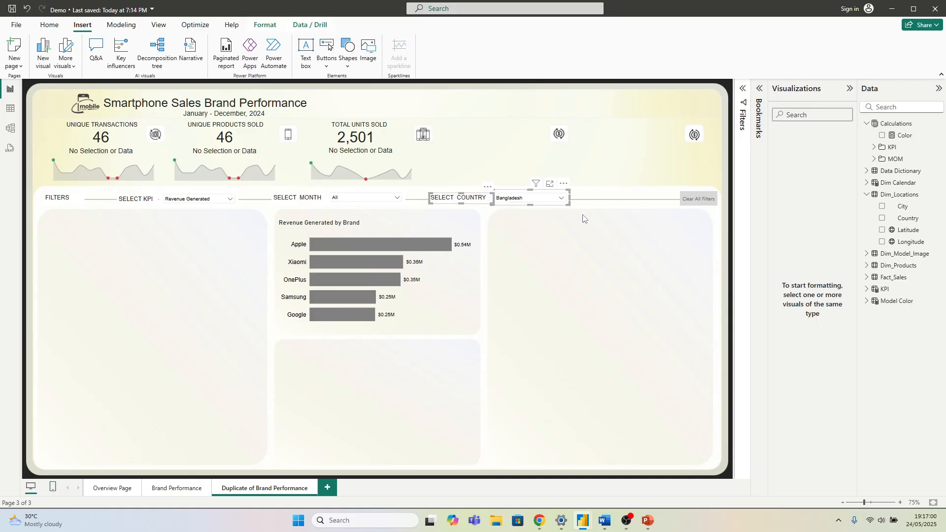
click(580, 219)
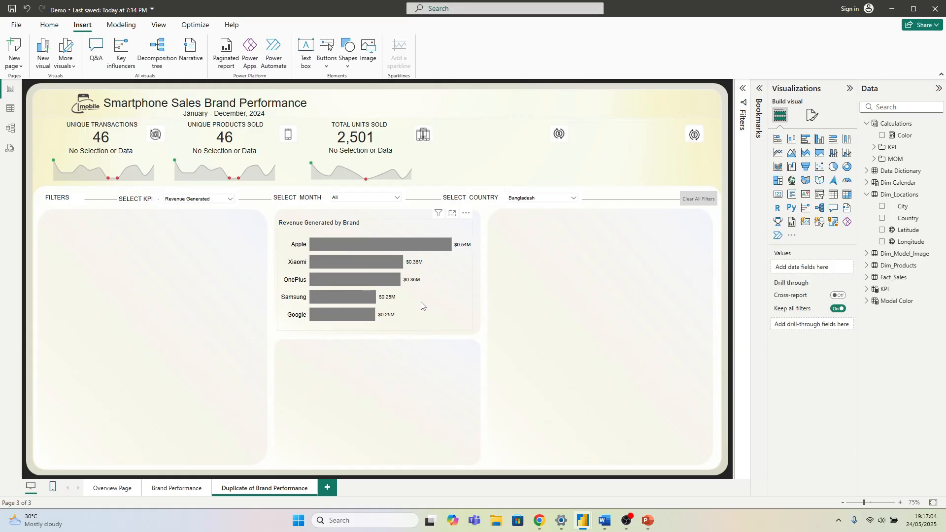
Step: Nudge the Revenue Generated by Brand chart within its panel and place a copy of it in the panel below
click(382, 264)
drag(301, 231, 304, 229)
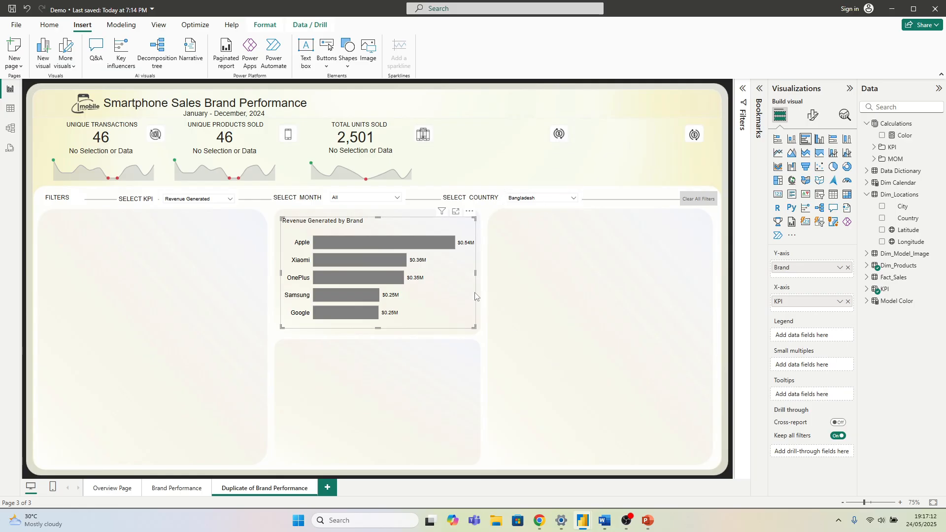
key(ctrl+v)
drag(437, 289, 432, 414)
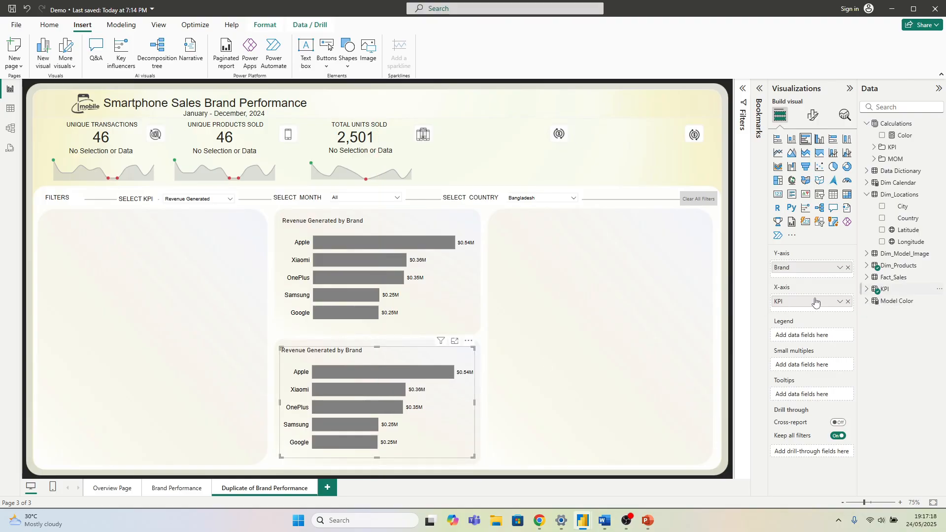
Step: Replace KPI with the Average Price measure on the copied brand chart's X-axis
click(848, 302)
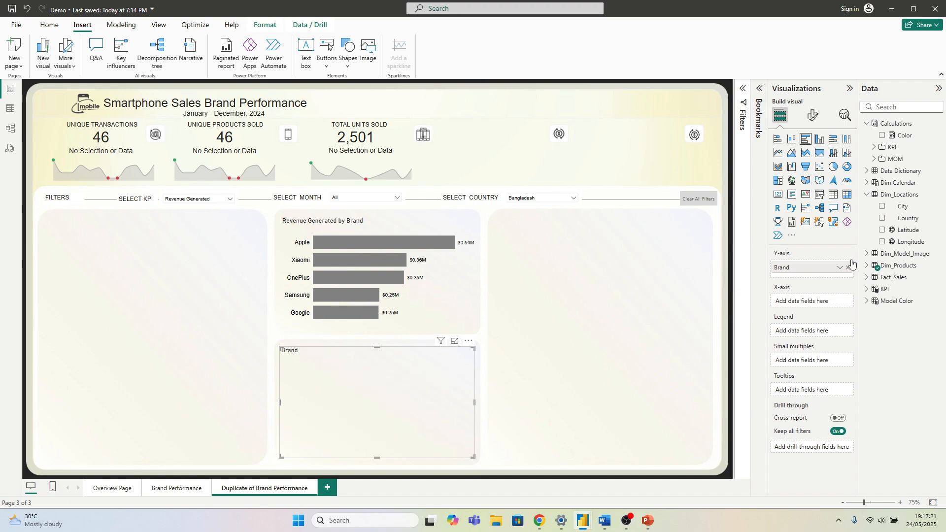
click(874, 147)
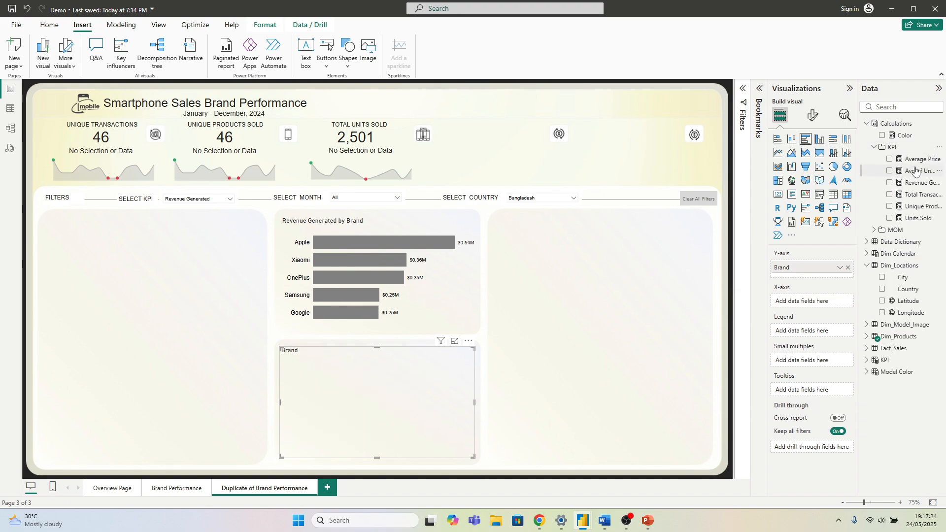
drag(916, 159, 827, 301)
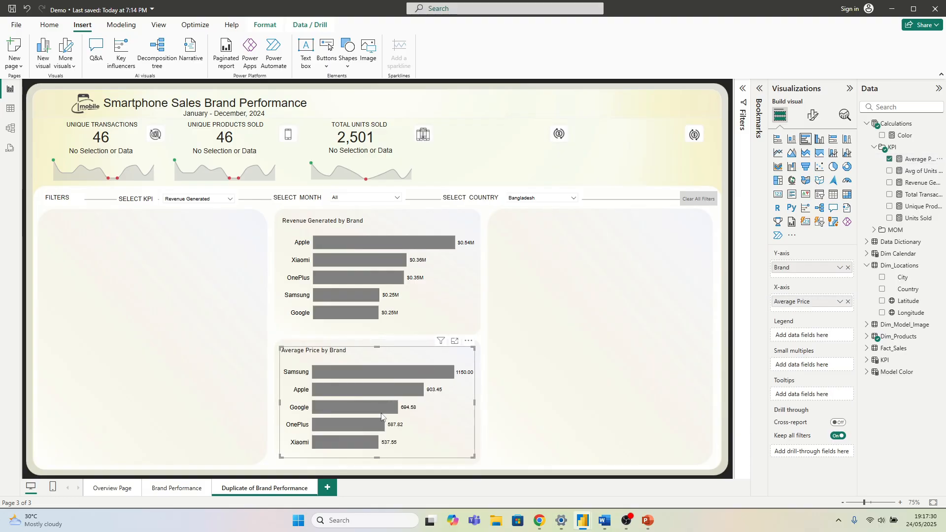
click(449, 296)
click(612, 376)
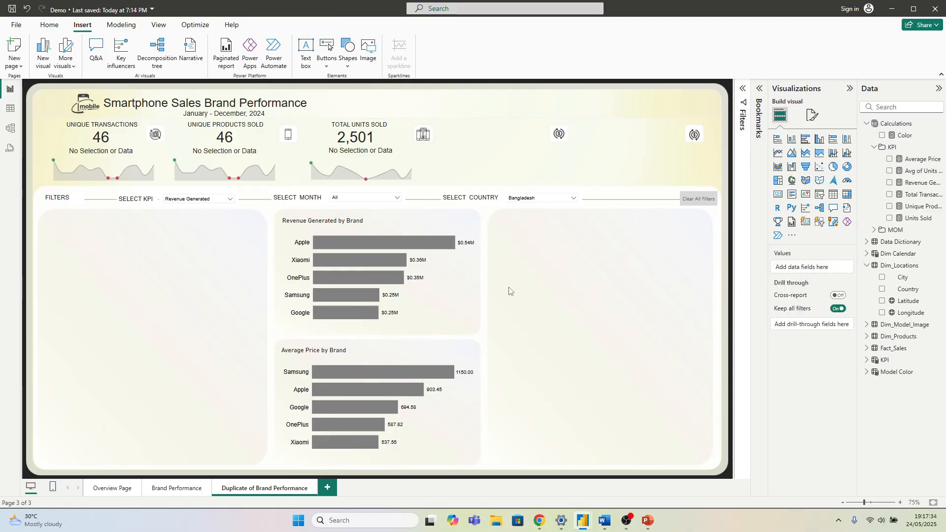
Step: Examine the Region Performance page of the published report in Chrome and return to Power BI Desktop
click(539, 518)
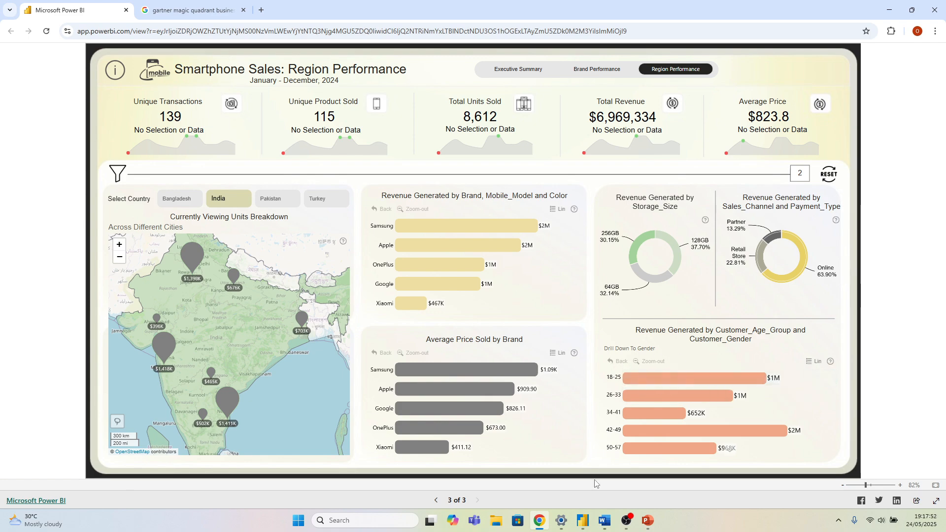
mouse_move(582, 520)
click(612, 481)
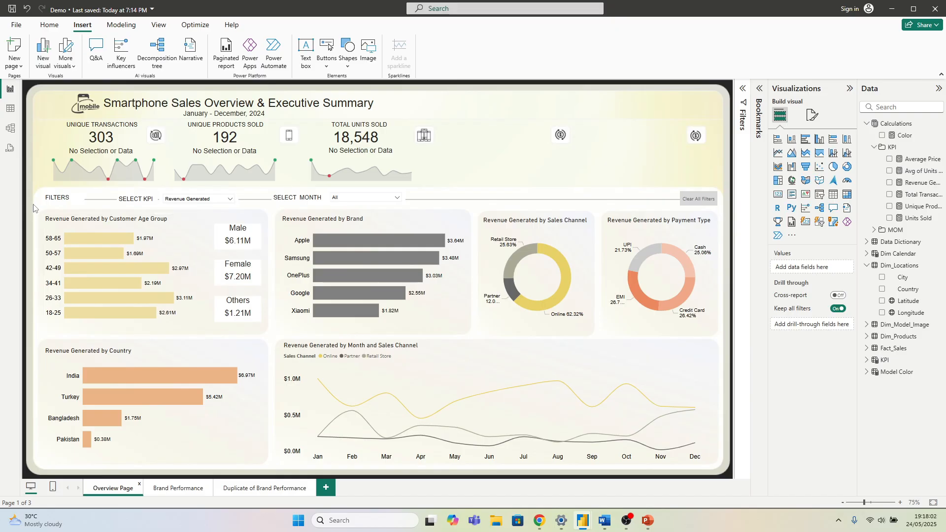
Step: Copy the customer age group chart and the three gender cards from the Overview Page into the duplicated page's lower-right area
drag(33, 205, 275, 337)
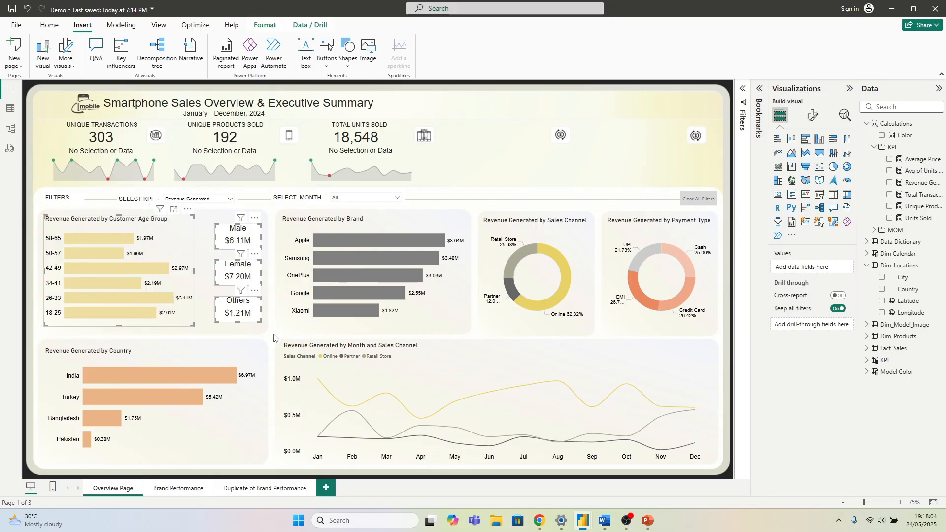
click(271, 490)
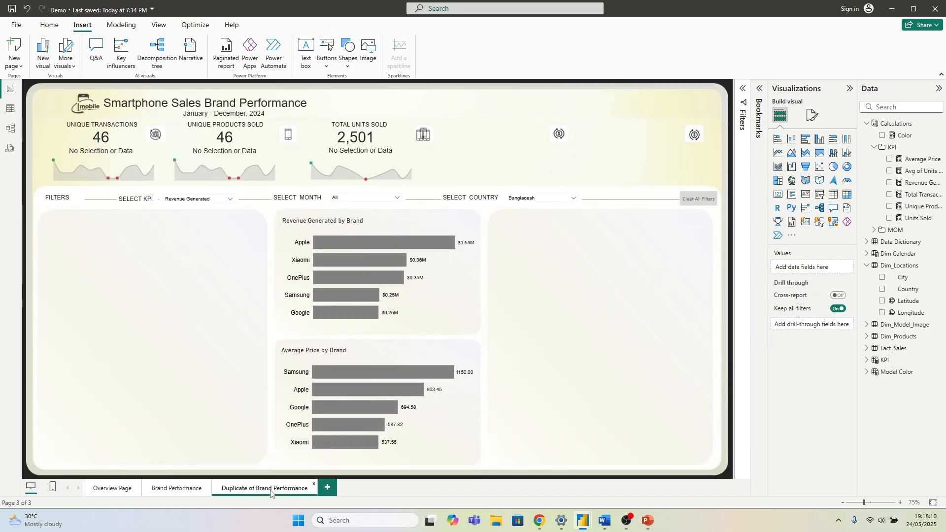
key(ctrl+v)
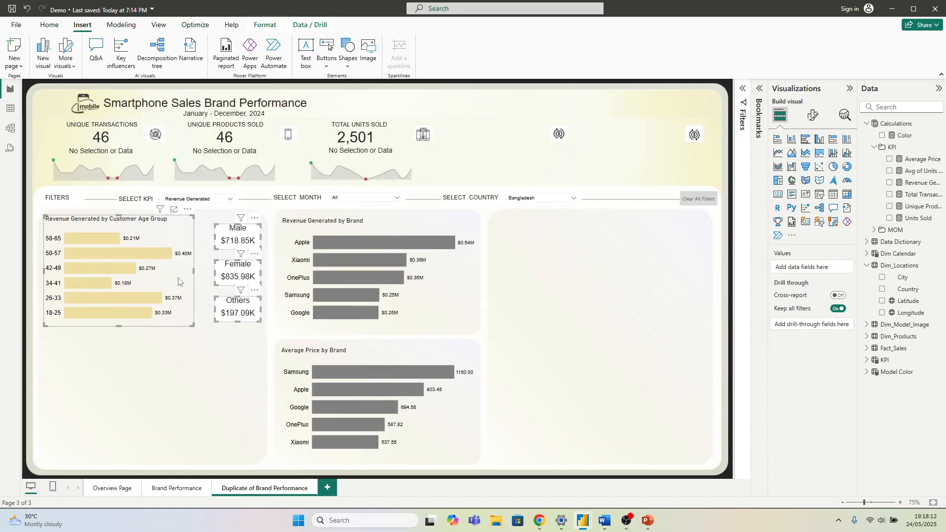
drag(181, 283, 625, 415)
click(101, 335)
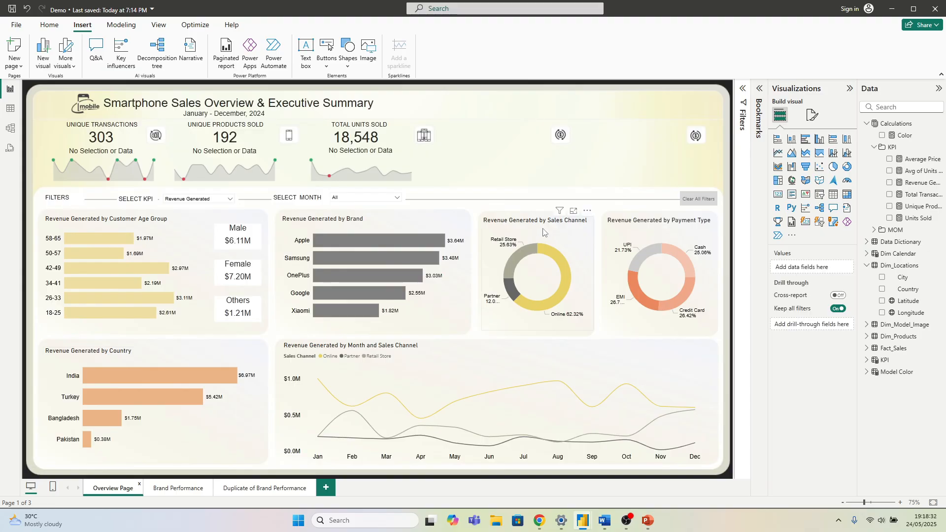
Step: Copy the sales channel and payment type donuts from the Overview Page and fit them side by side above the age group chart
click(578, 249)
ctrl+click(621, 238)
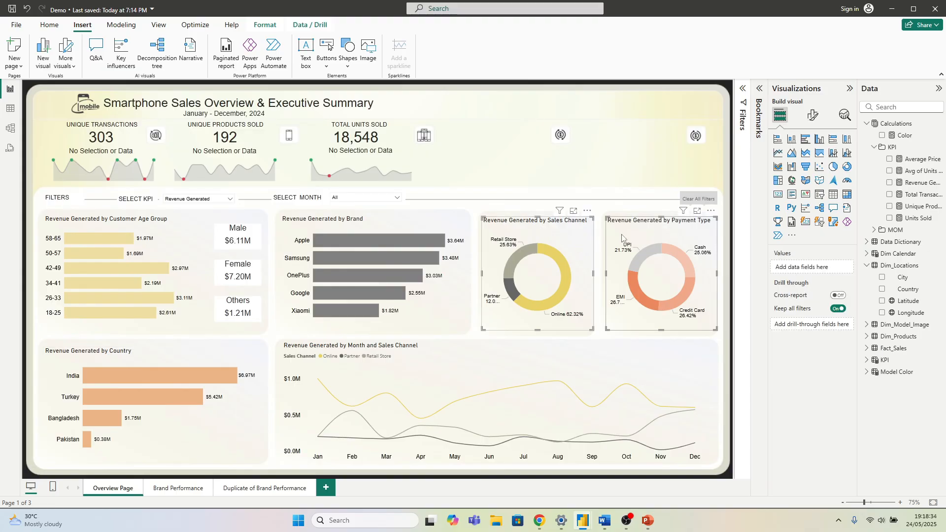
click(251, 488)
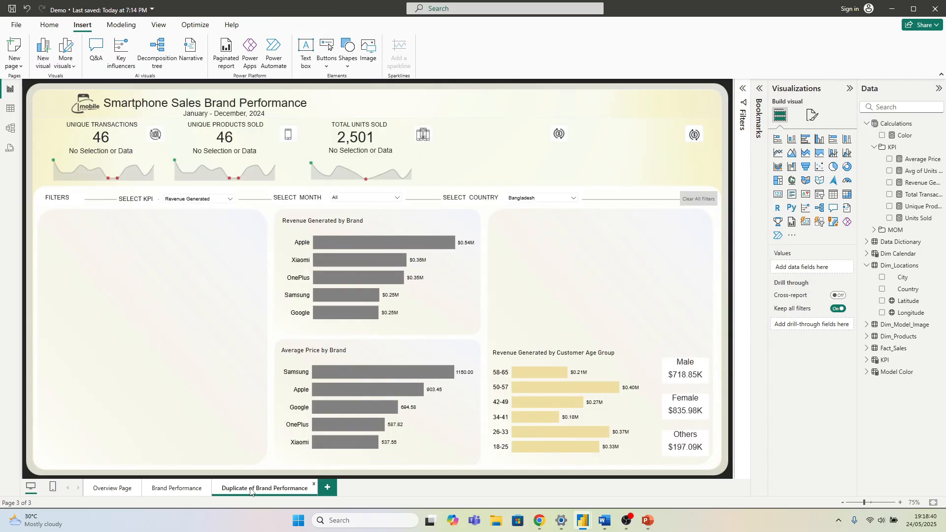
key(ctrl+v)
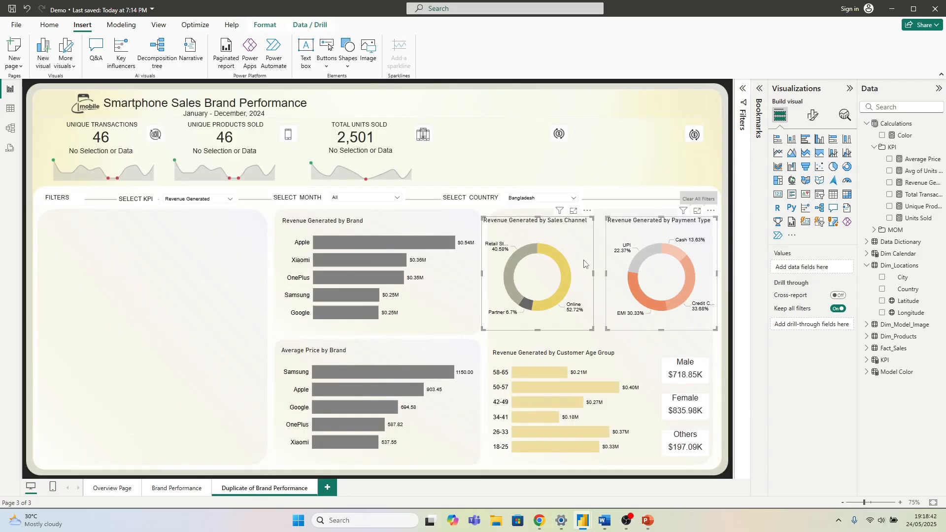
drag(584, 260, 587, 260)
click(586, 265)
click(601, 282)
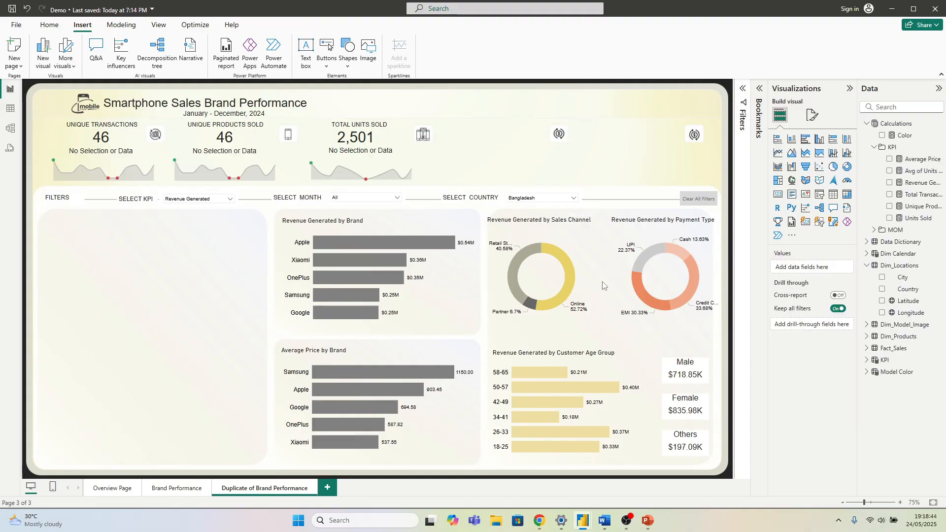
drag(621, 290, 609, 290)
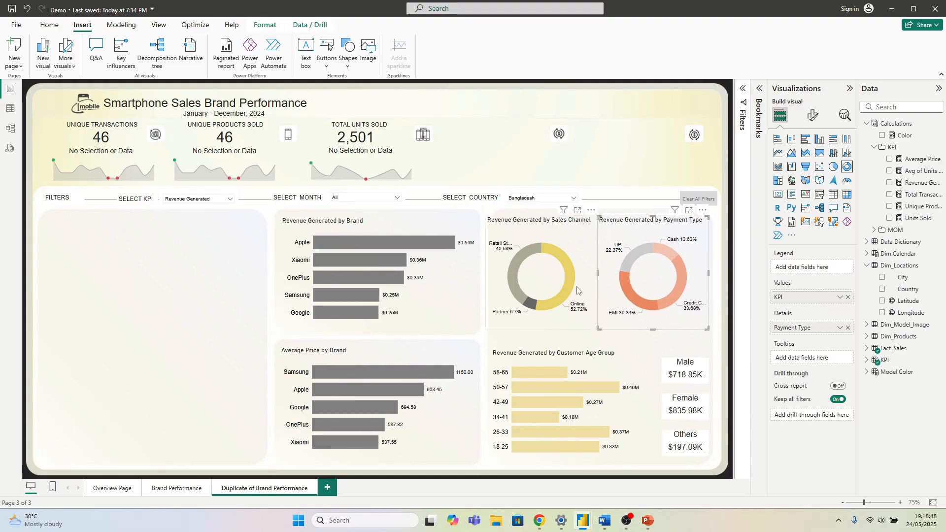
click(583, 288)
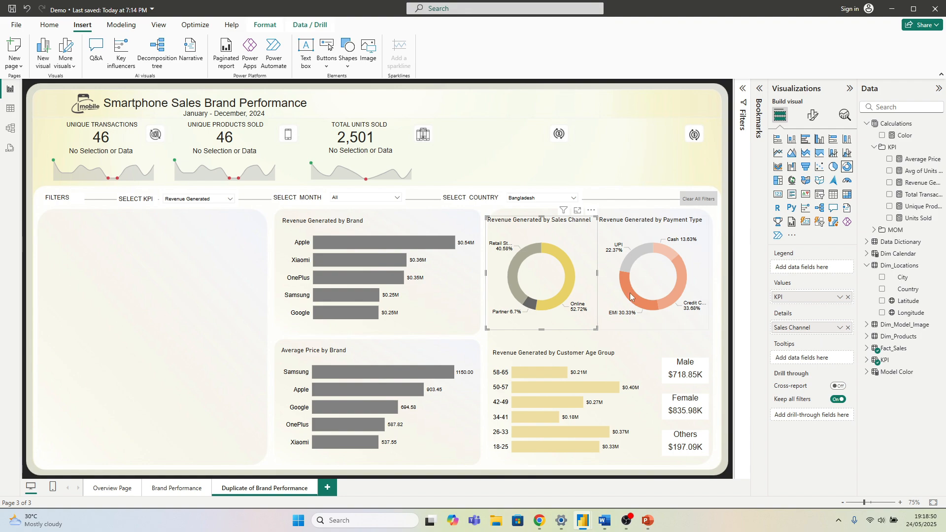
Step: Replace Payment Type with Storage Size from Dim_Products in the details of the second donut chart
click(698, 267)
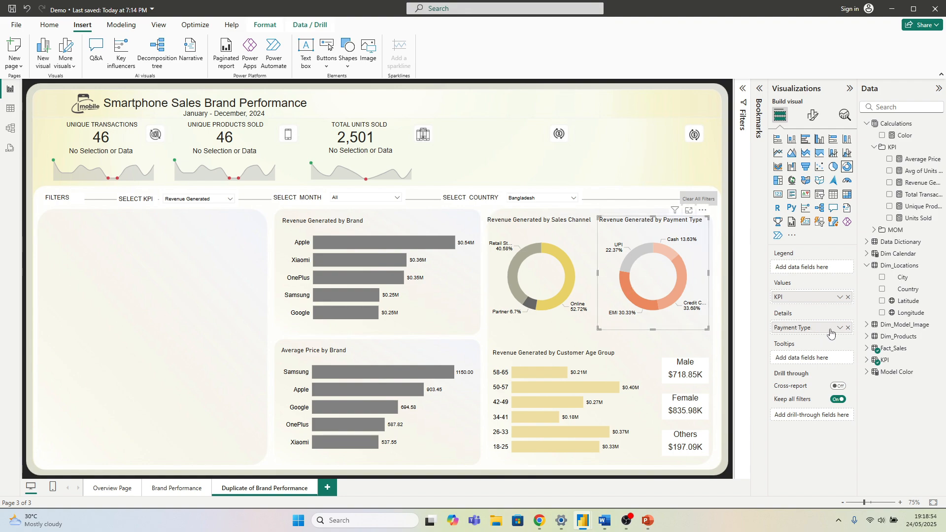
drag(818, 333, 865, 336)
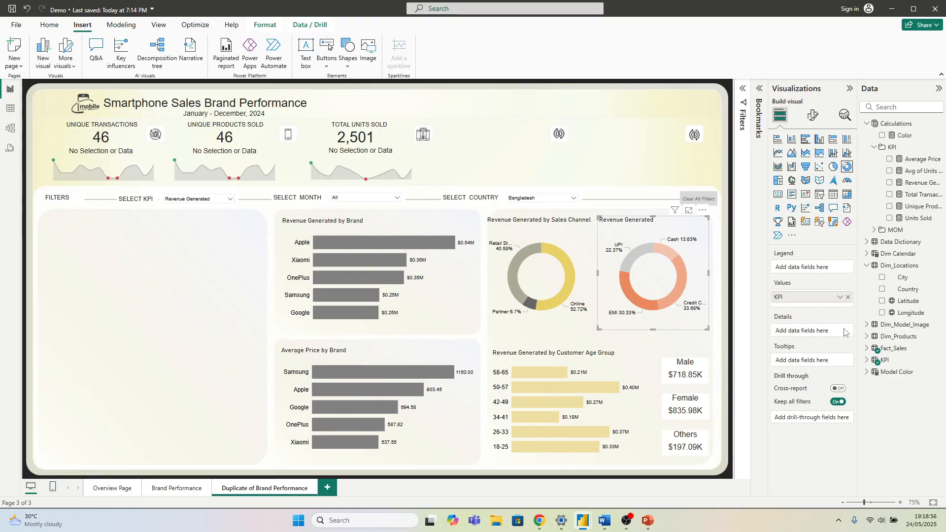
click(867, 265)
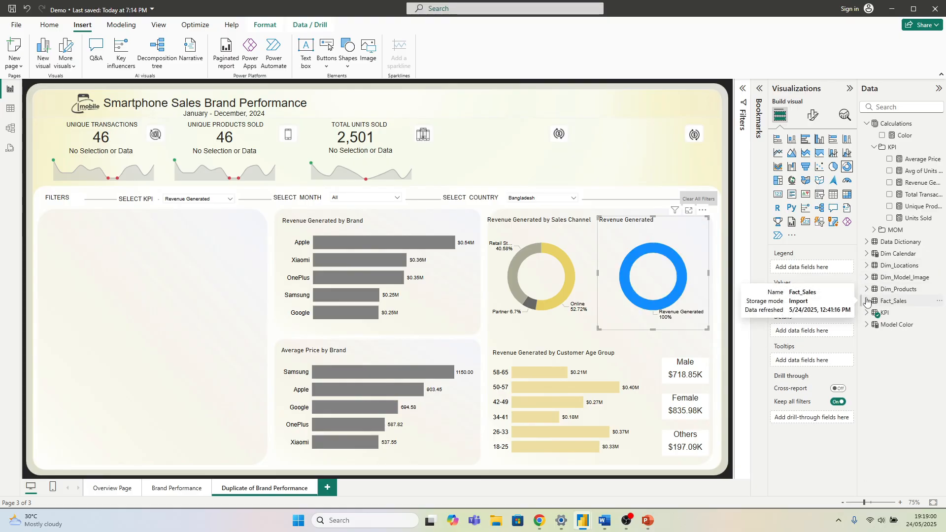
click(866, 289)
click(866, 289)
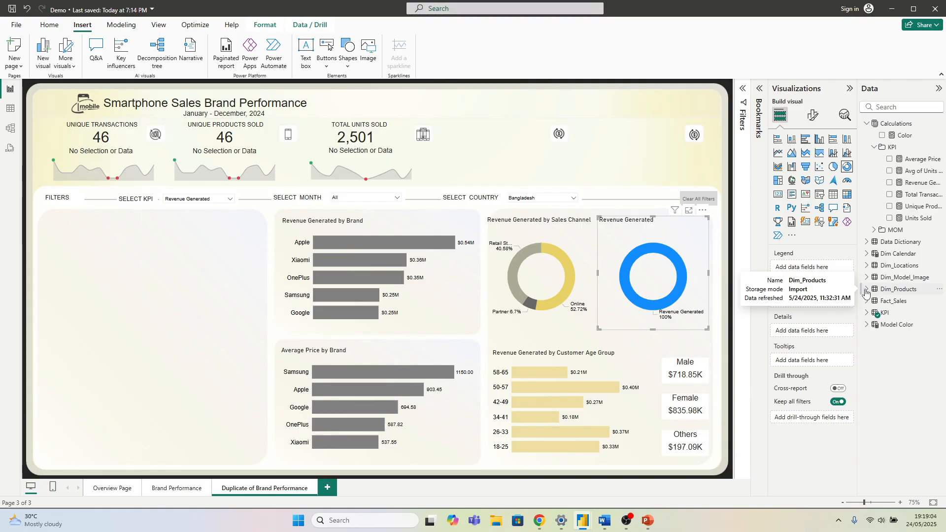
click(866, 290)
drag(913, 360, 803, 328)
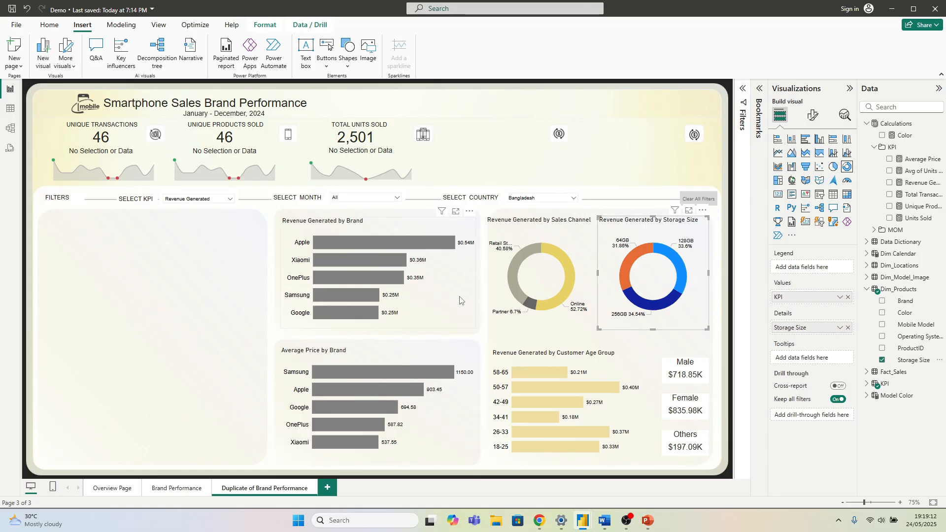
click(173, 330)
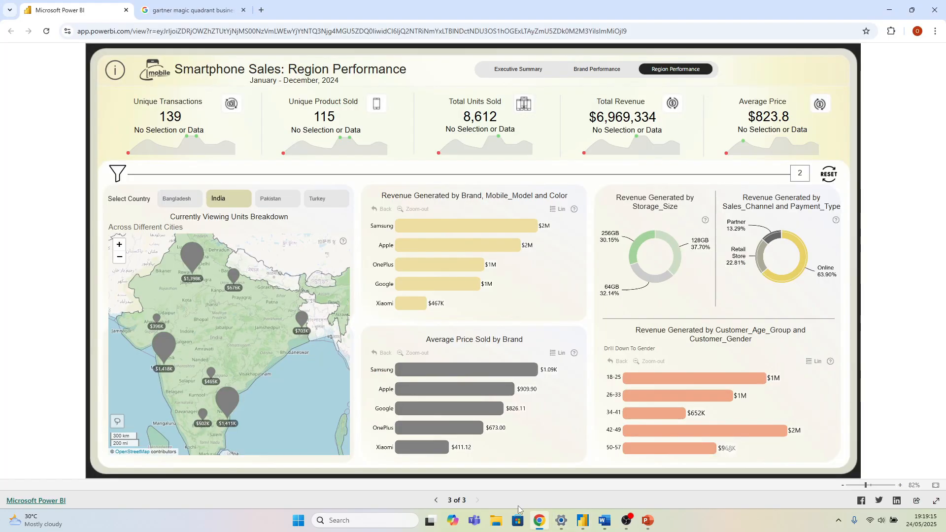
Step: Review the layout of the published Region Performance page in Chrome and return to Power BI Desktop
click(540, 520)
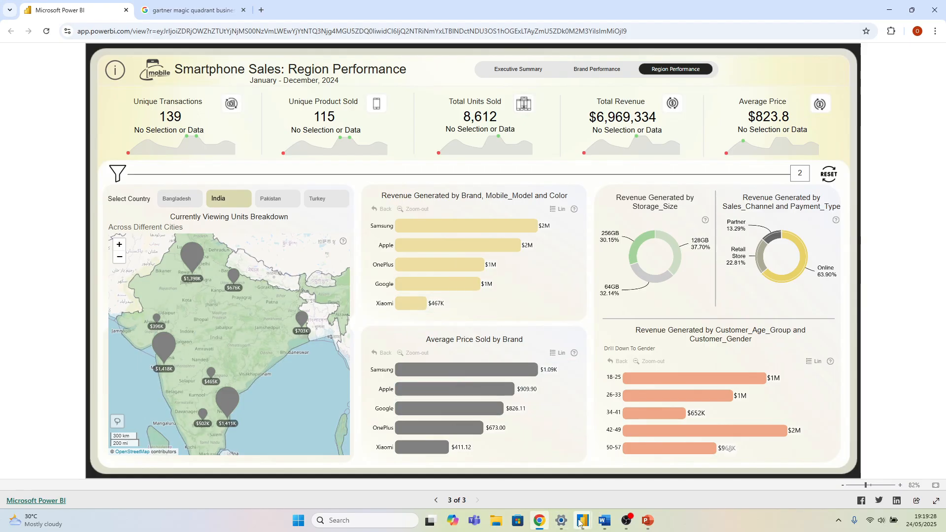
mouse_move(582, 520)
click(593, 481)
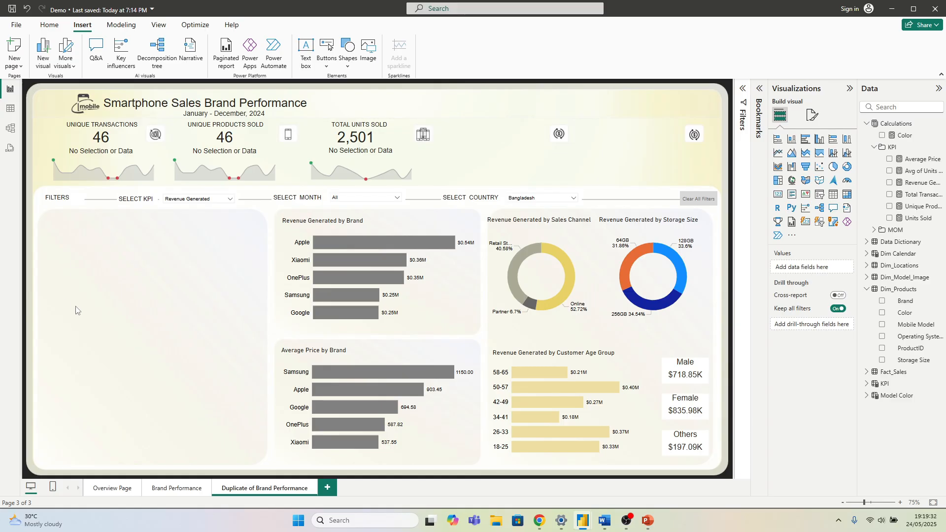
Step: Insert a treemap and size it to fill the empty panel beside the brand charts
click(777, 188)
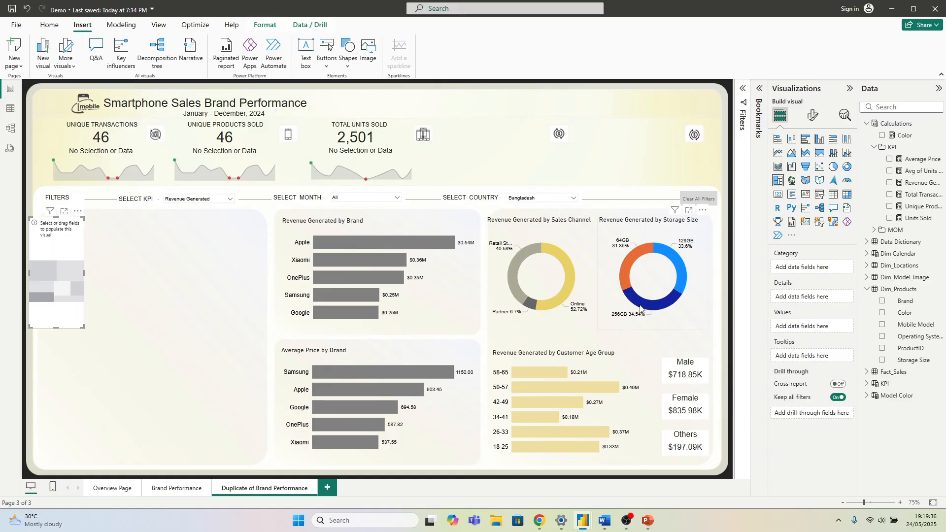
drag(67, 261, 83, 263)
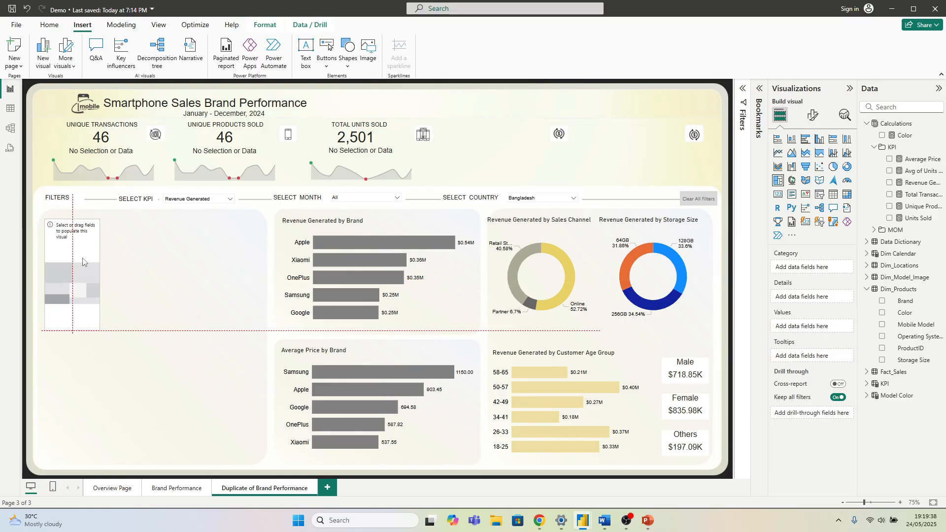
drag(93, 327, 256, 456)
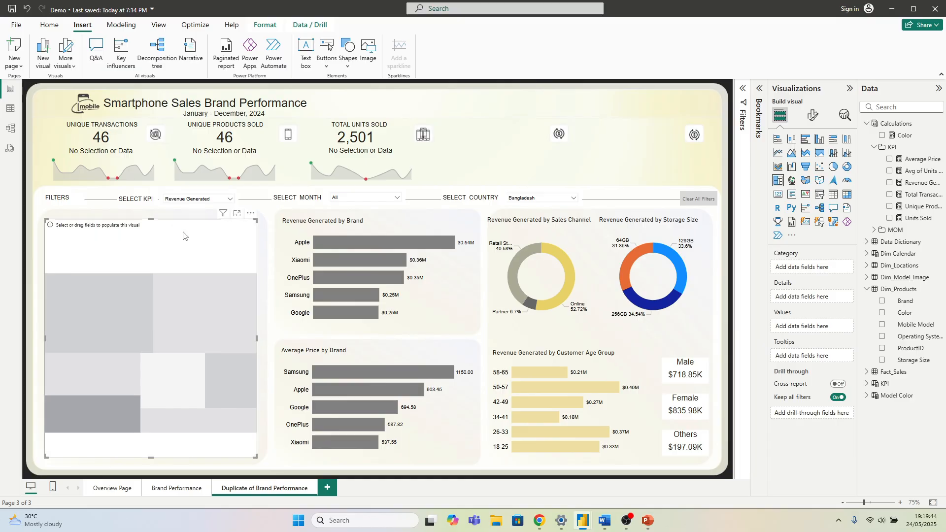
Step: Populate the treemap with City from Dim_Locations as category and the KPI field as values
click(867, 290)
click(867, 265)
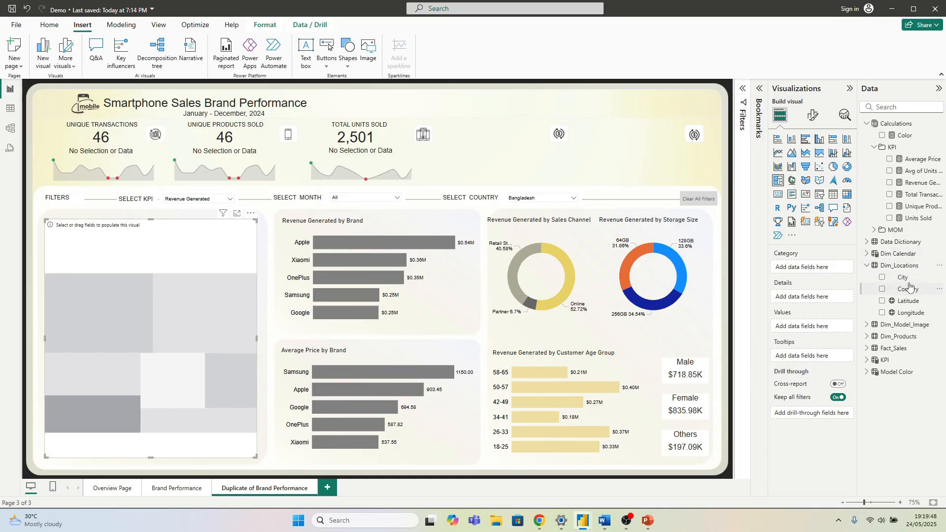
drag(903, 278, 800, 270)
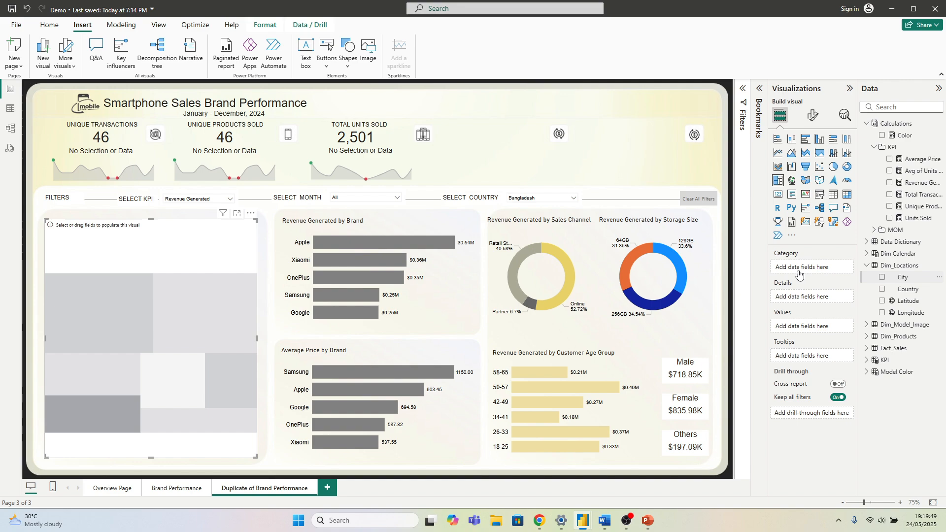
click(866, 360)
drag(901, 371, 800, 331)
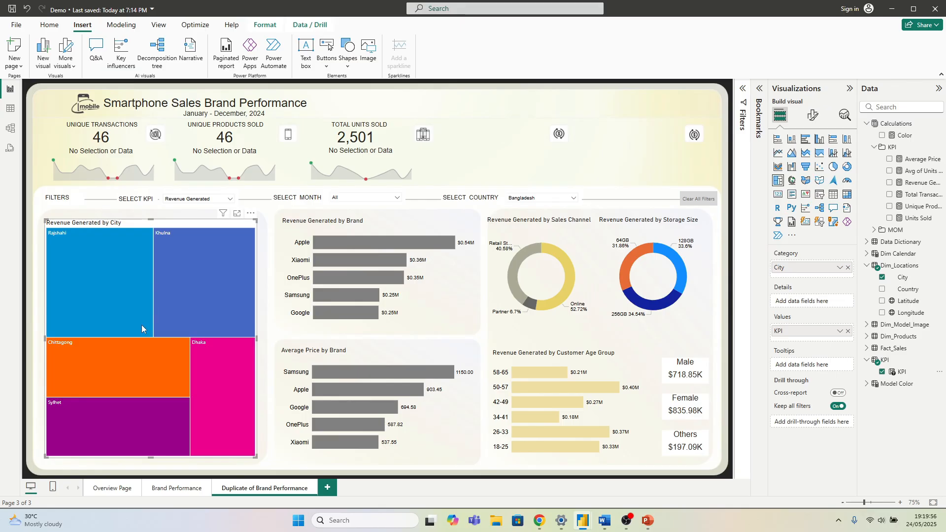
Step: Turn on the treemap's data labels and format their values in Arial at size 20
click(812, 115)
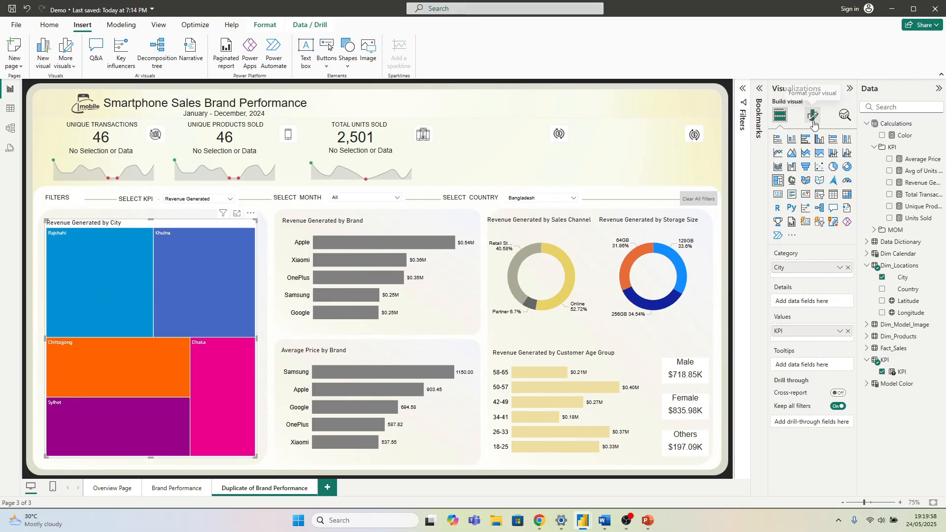
click(844, 245)
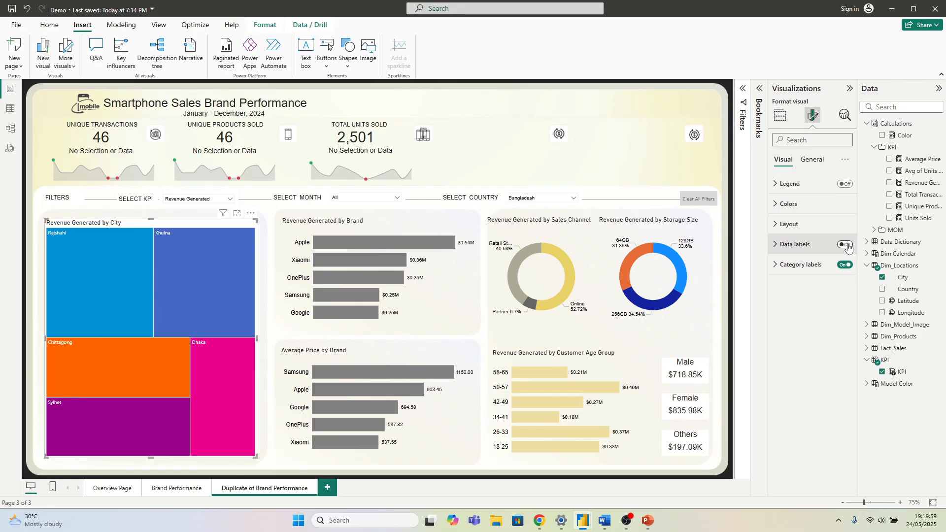
click(796, 250)
click(797, 293)
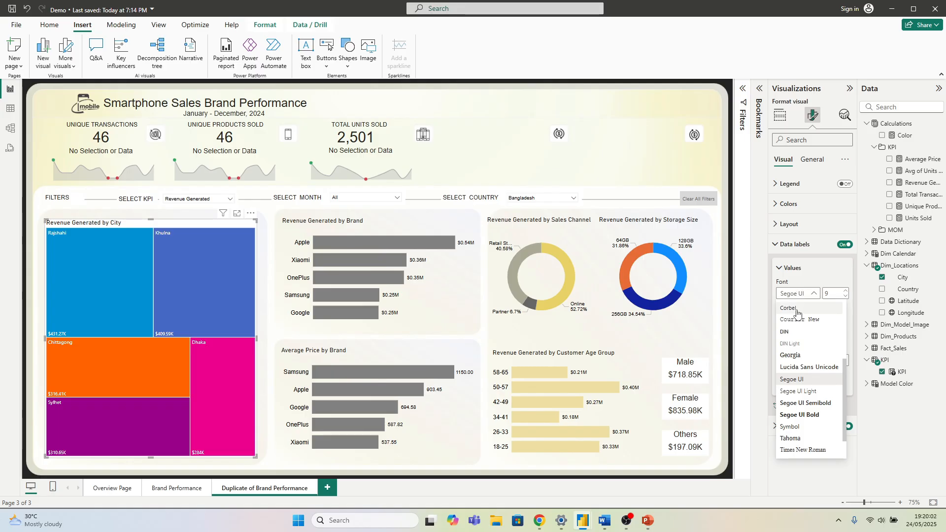
scroll(808, 317, up, 3)
click(796, 306)
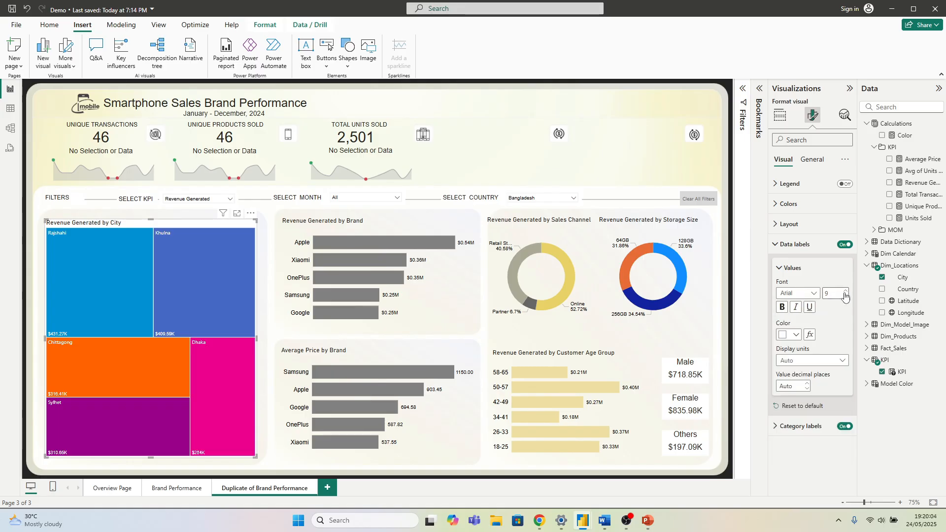
click(846, 290)
click(846, 291)
click(847, 291)
click(847, 291)
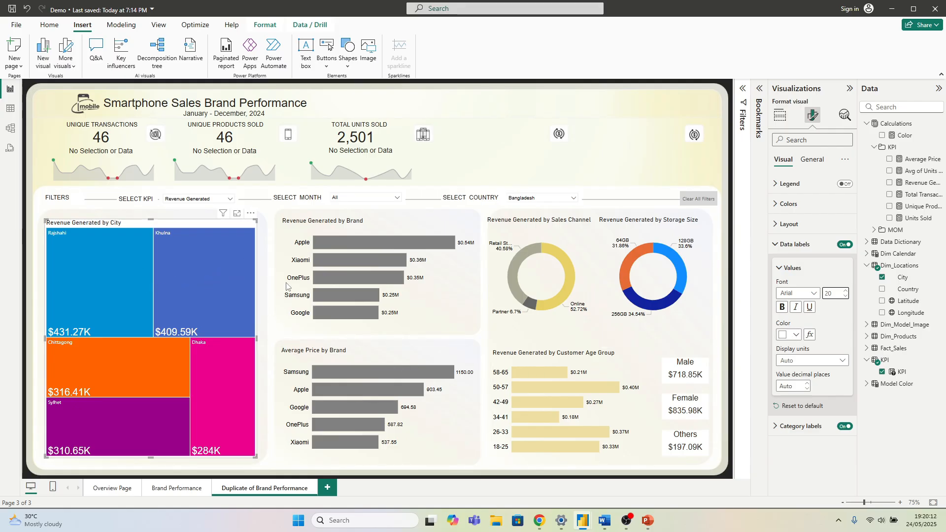
click(800, 426)
scroll(793, 463, down, 2)
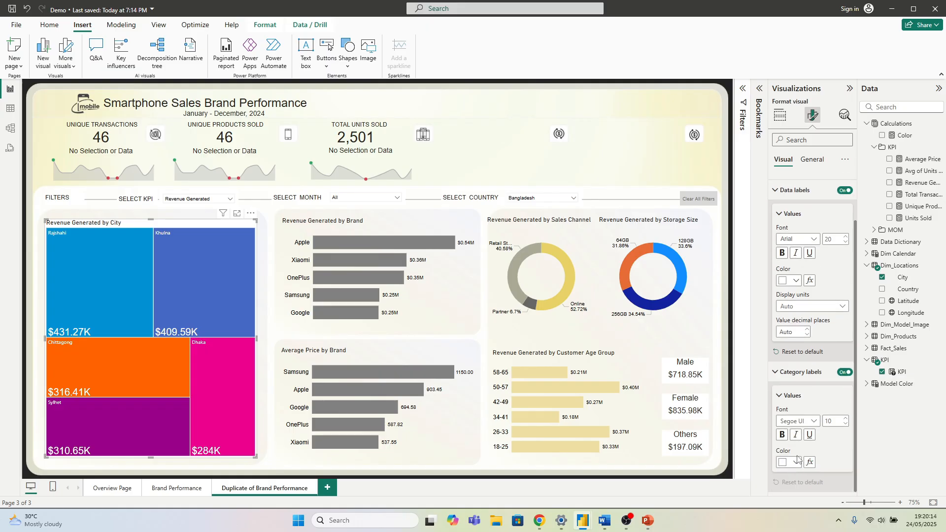
click(790, 376)
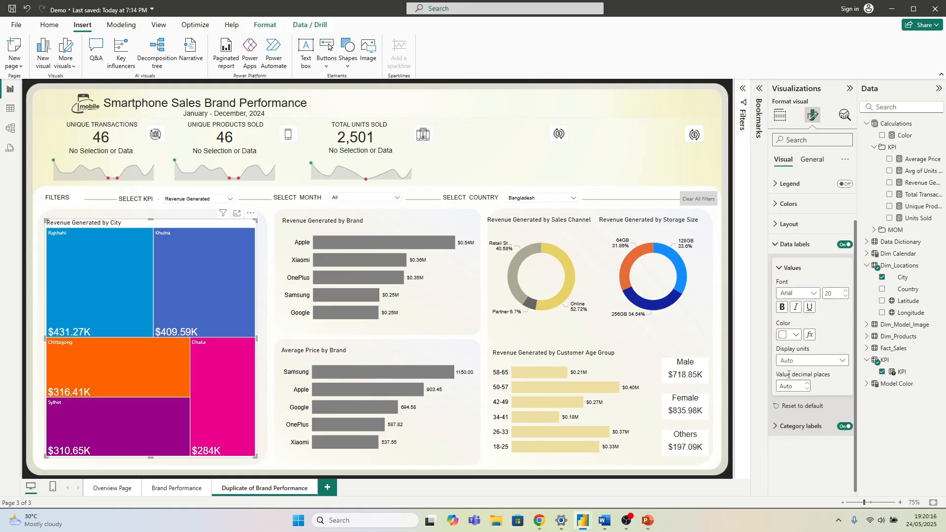
click(788, 244)
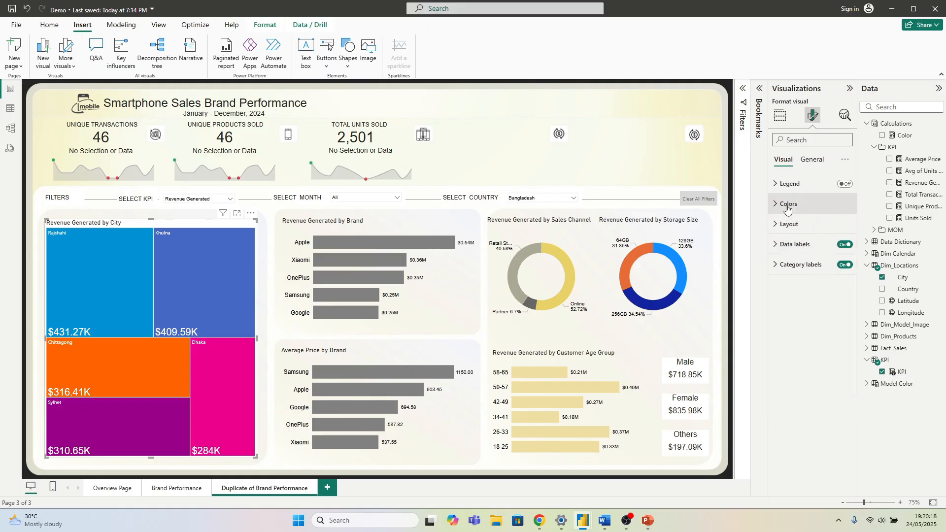
click(787, 207)
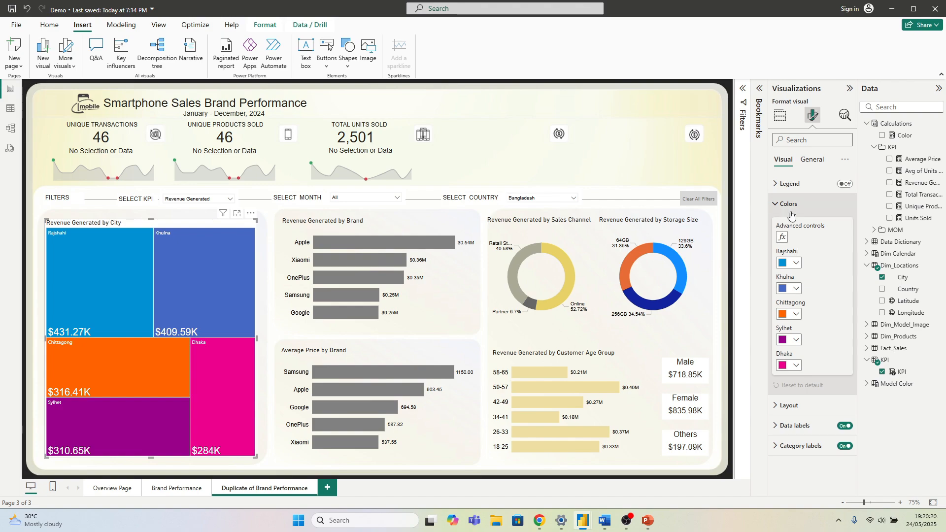
click(783, 204)
click(264, 236)
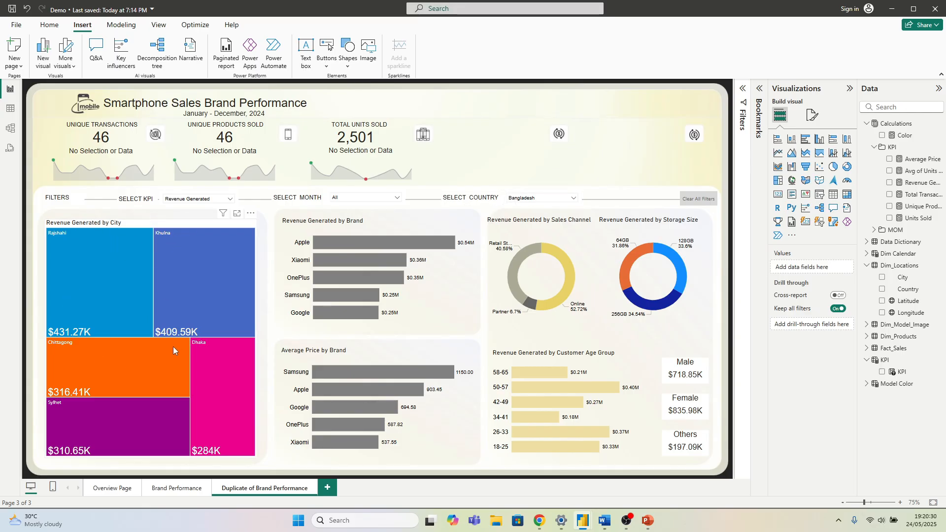
Step: Test cross-filtering the page by the Khulna tile of the treemap and clear the selection
click(200, 284)
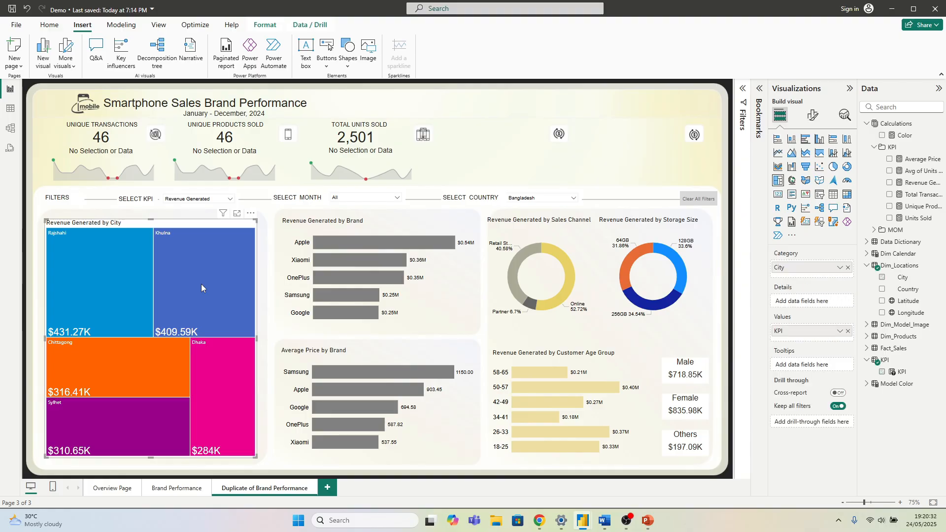
click(203, 278)
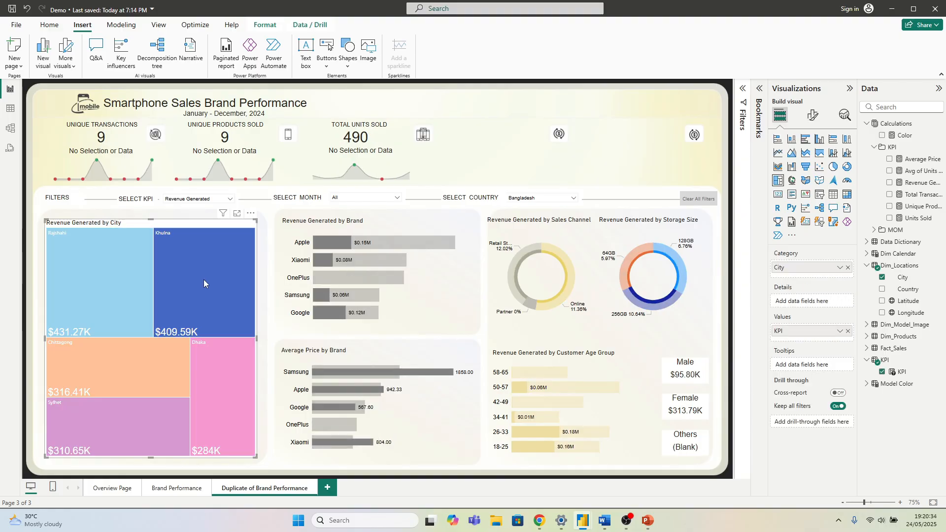
click(202, 280)
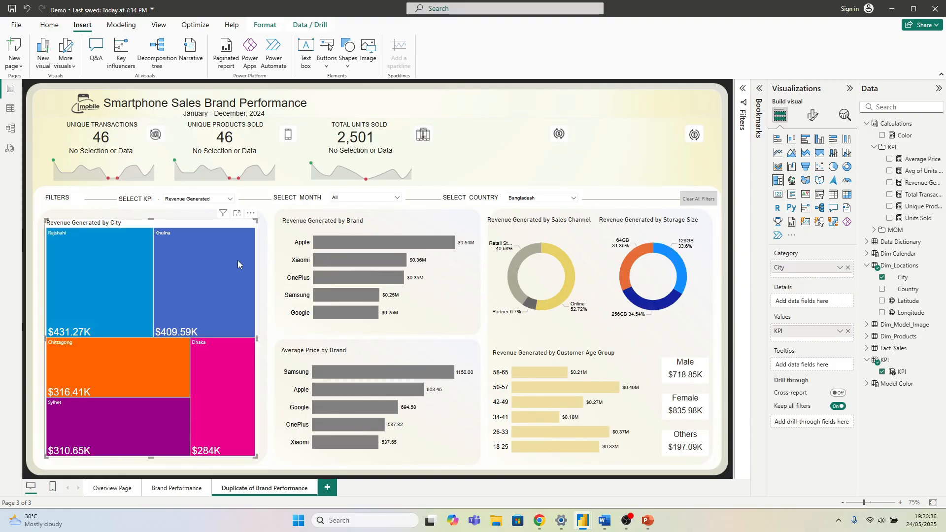
Step: Test the treemap by switching the country filter to India, to Turkey and back to Bangladesh
click(523, 198)
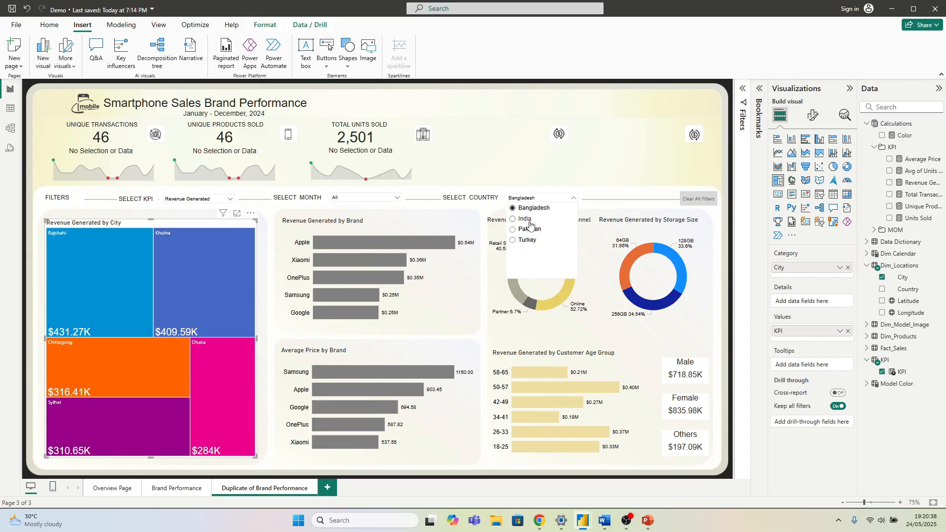
click(519, 218)
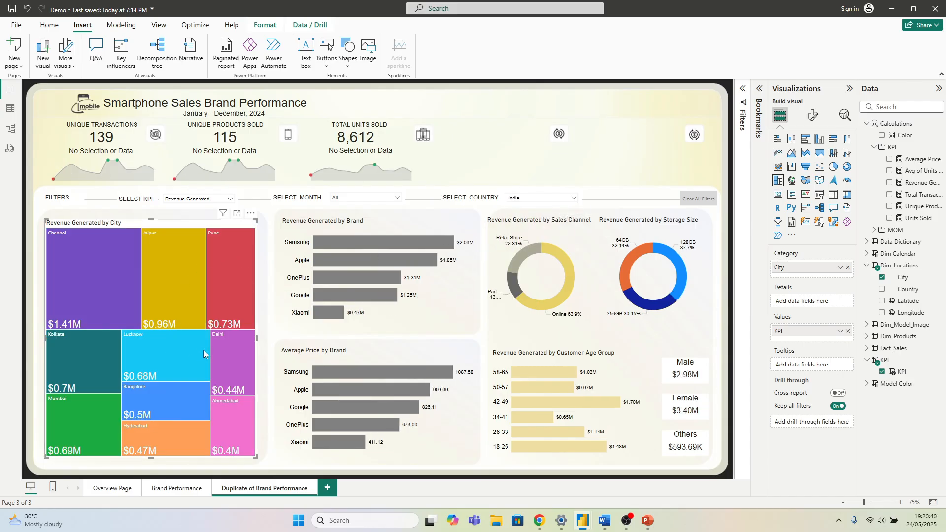
click(530, 199)
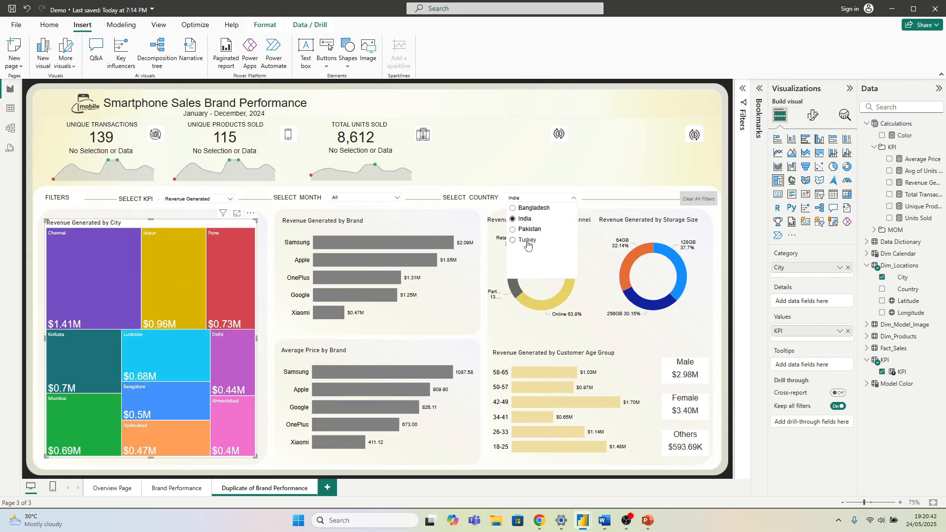
click(526, 241)
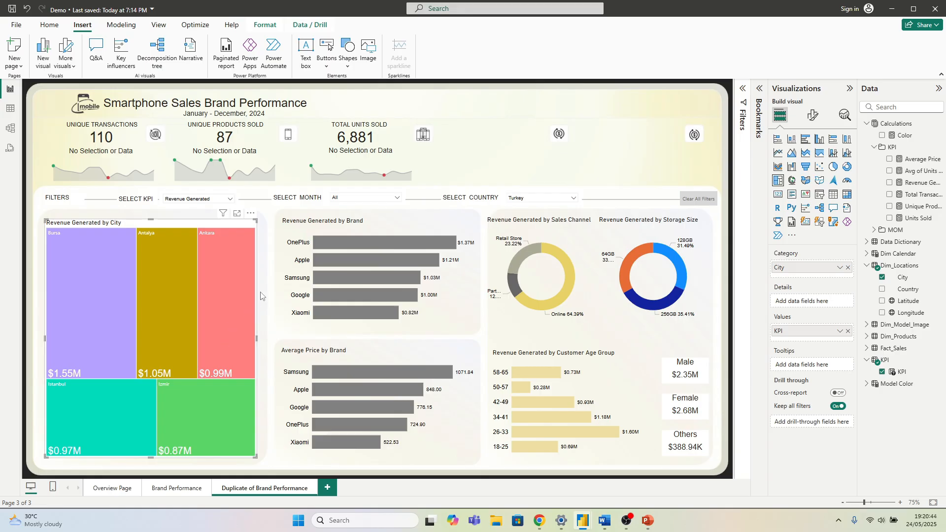
click(262, 294)
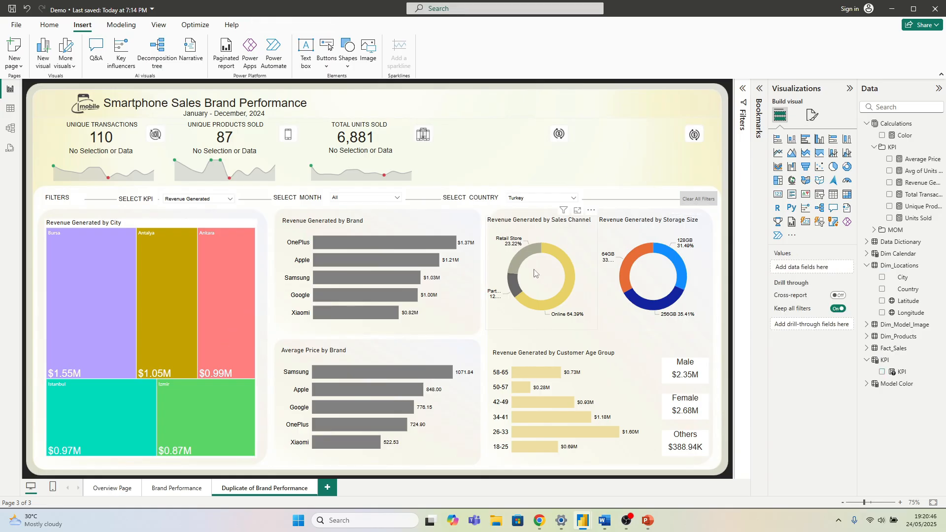
click(527, 200)
click(525, 208)
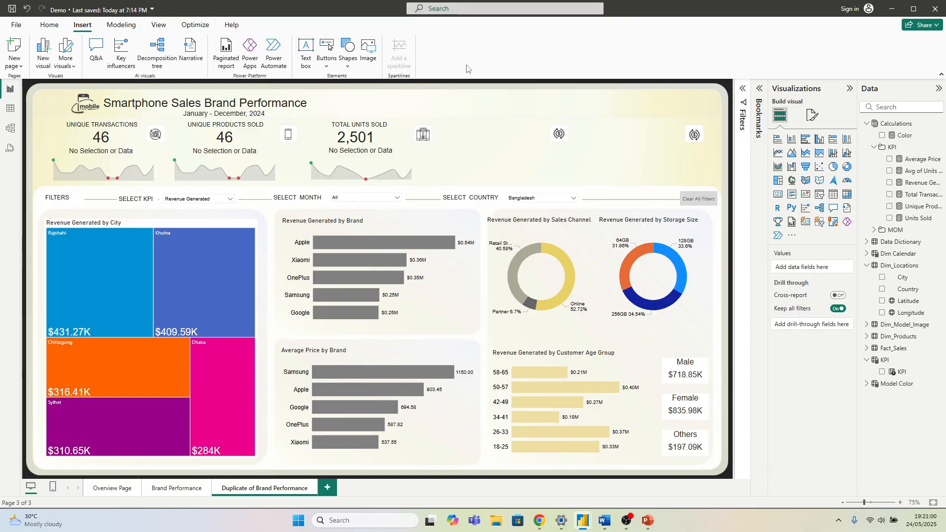
Step: Add a bookmark of the page's current state and name it Reset Page 3
click(759, 89)
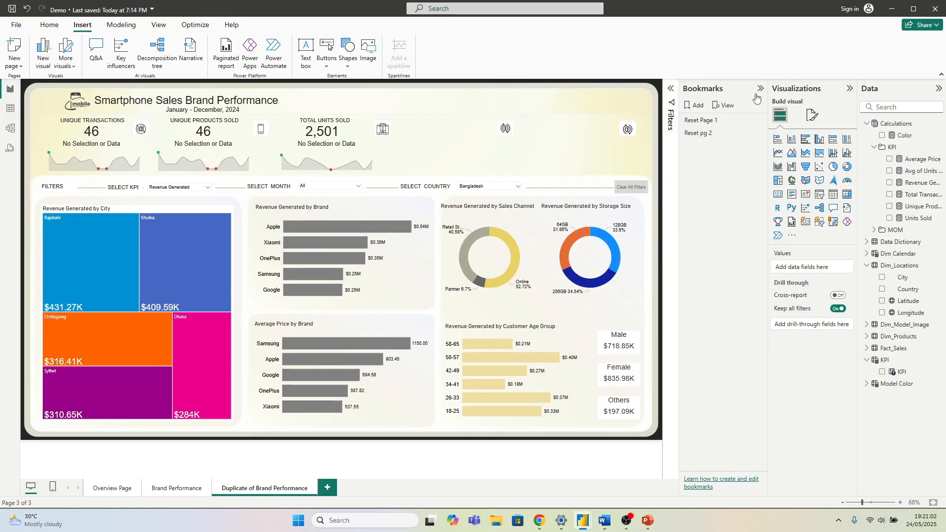
click(708, 106)
double_click(719, 146)
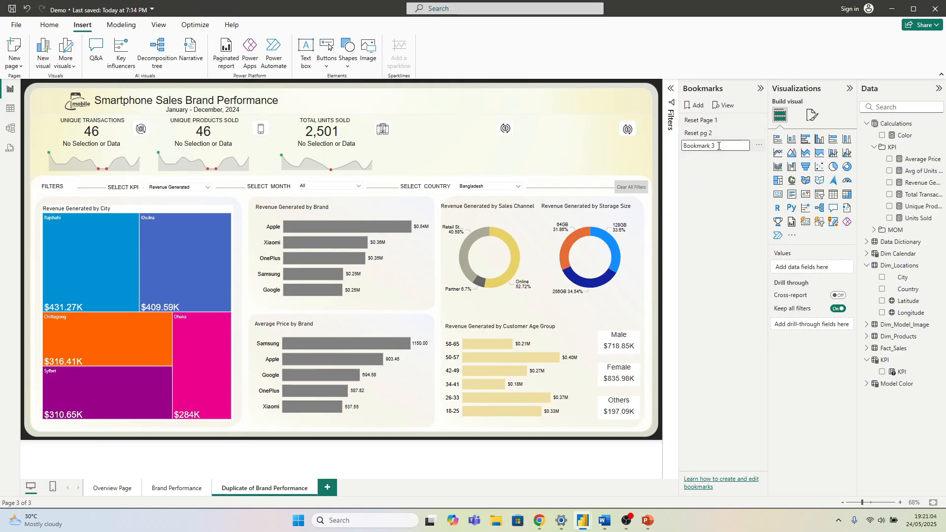
drag(690, 146, 712, 180)
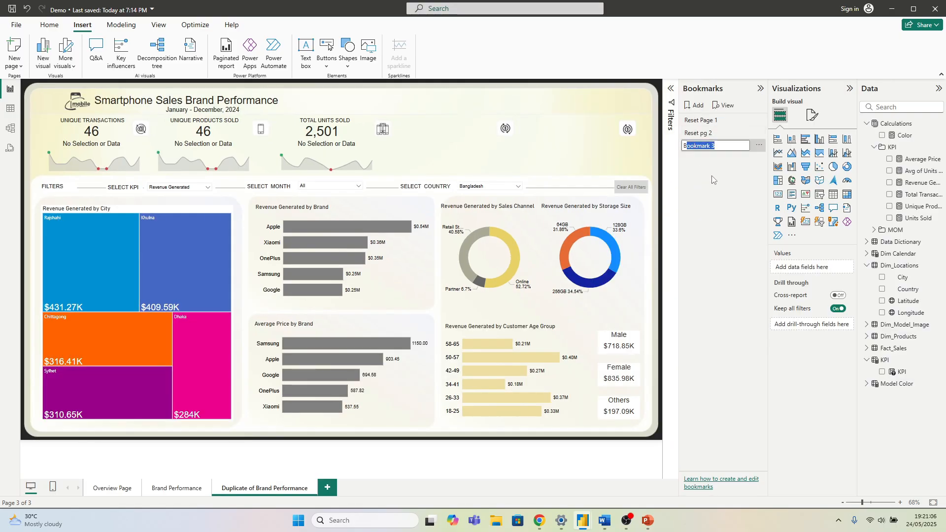
key(BackSpace)
key(BackSpace)
text(ret)
key(BackSpace)
key(BackSpace)
key(BackSpace)
key(BackSpace)
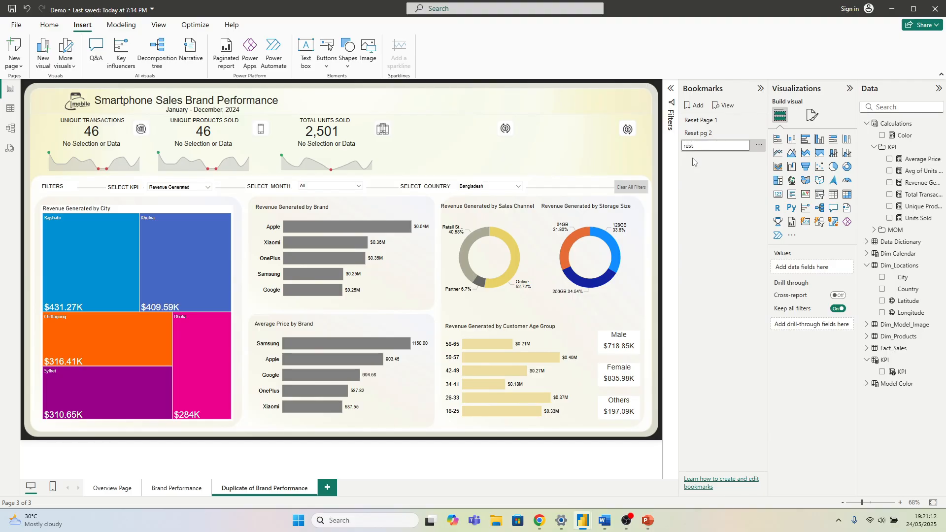
key(BackSpace)
key(BackSpace)
text(ge)
key(Return)
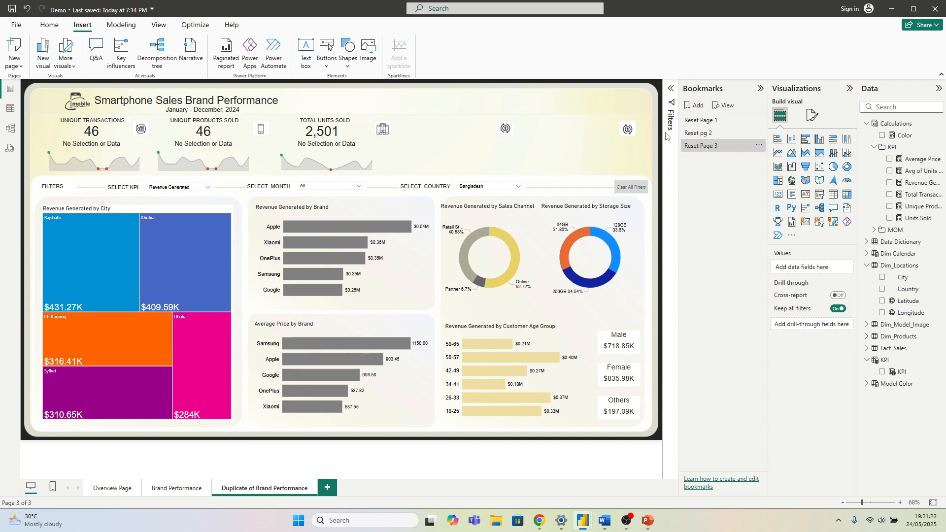
Step: Set the Clear All Filters button's bookmark action to Reset Page 3 and hide the list of bookmarks
click(630, 187)
click(787, 219)
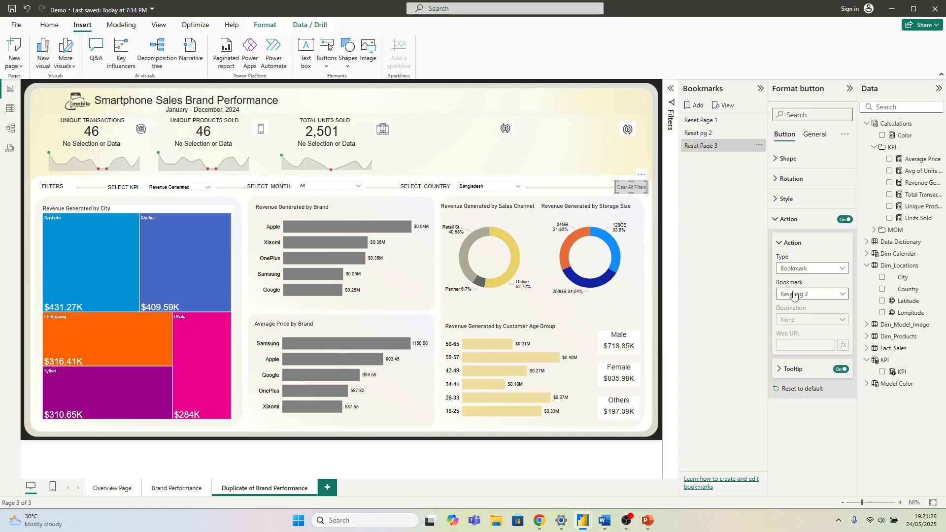
click(788, 294)
click(787, 332)
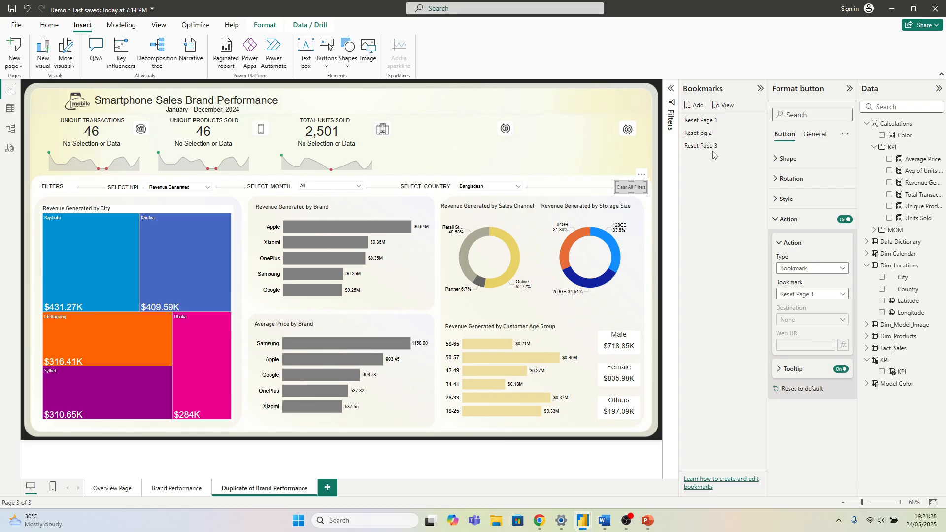
click(158, 25)
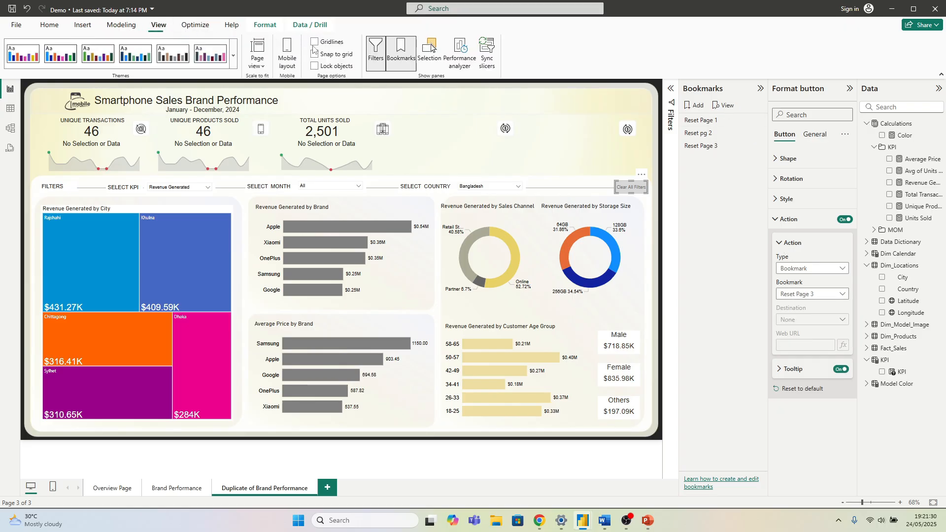
click(401, 49)
click(660, 108)
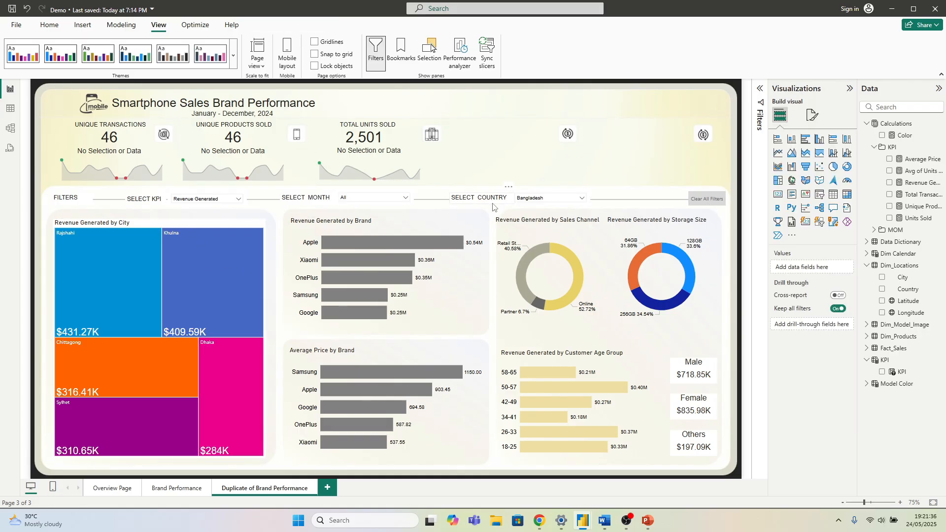
Step: Test the Clear All Filters button after filtering by Turkey, Units Sold and the OnePlus bar
click(533, 203)
click(537, 245)
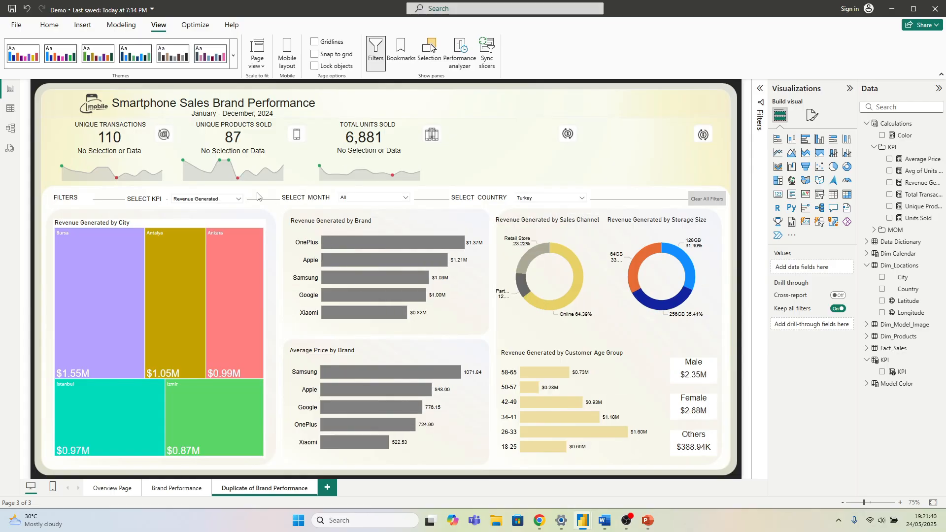
click(212, 205)
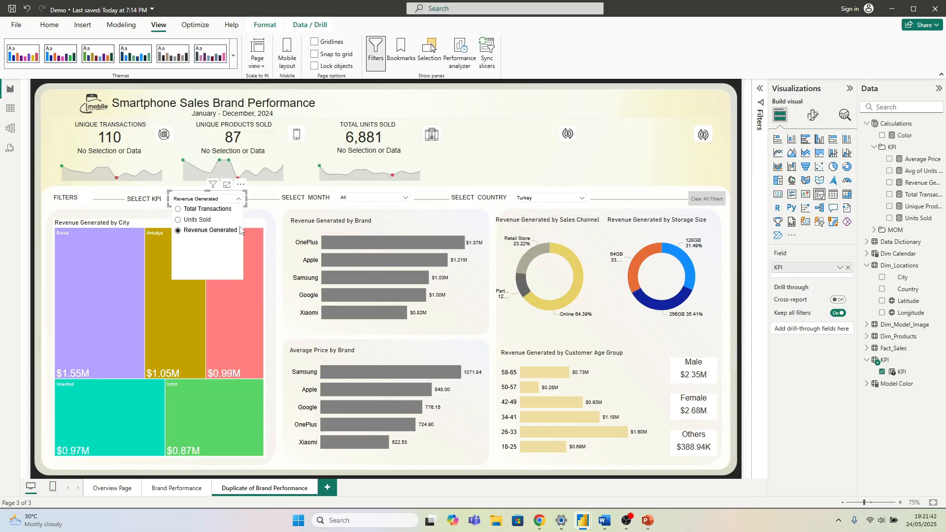
click(205, 219)
click(276, 232)
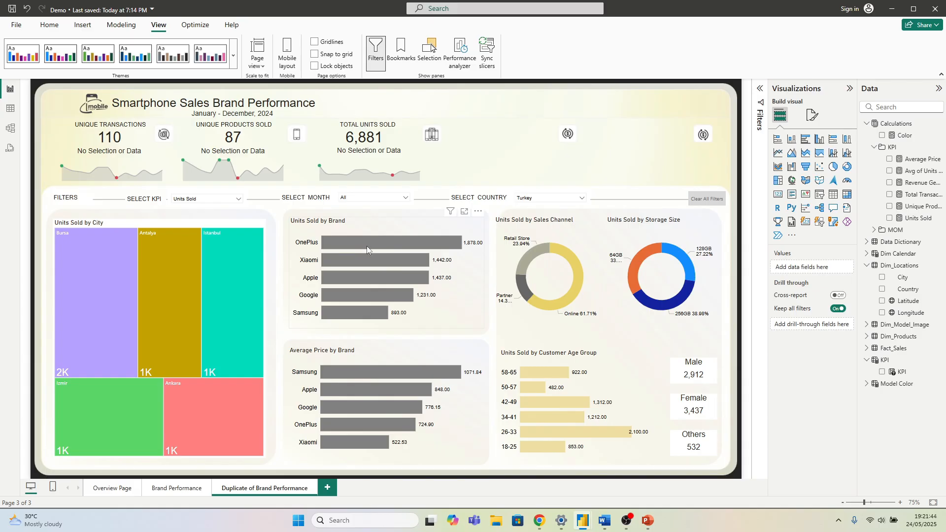
click(367, 244)
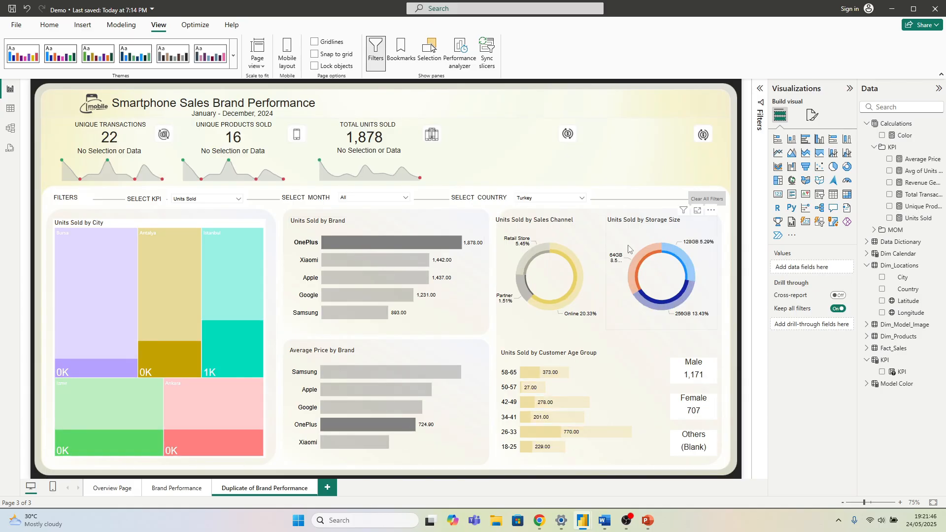
ctrl+click(705, 199)
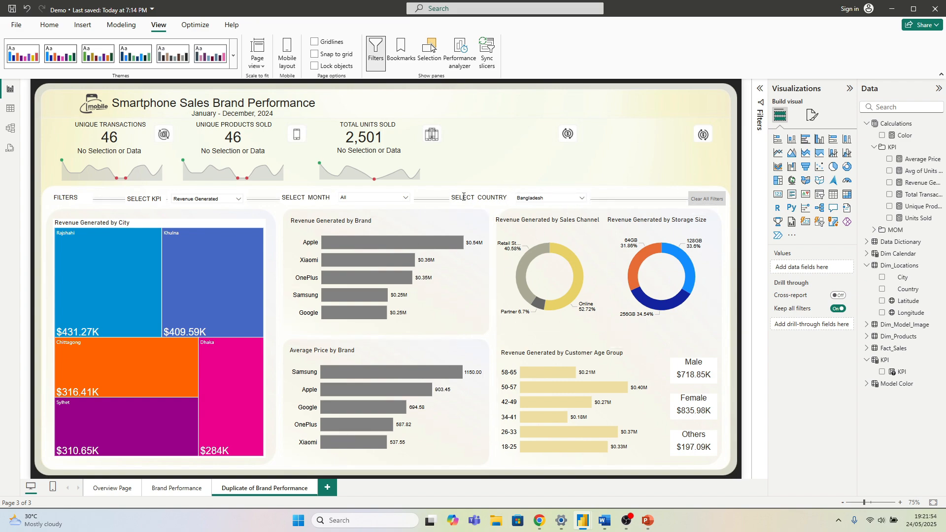
Step: Rename the duplicated Brand Performance page as Region Performance
double_click(276, 486)
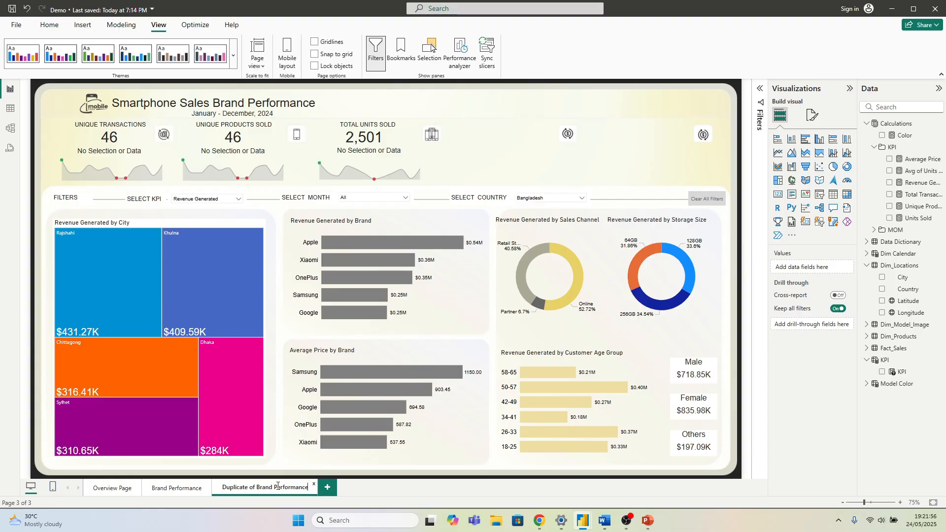
key(BackSpace)
text(Region Performan)
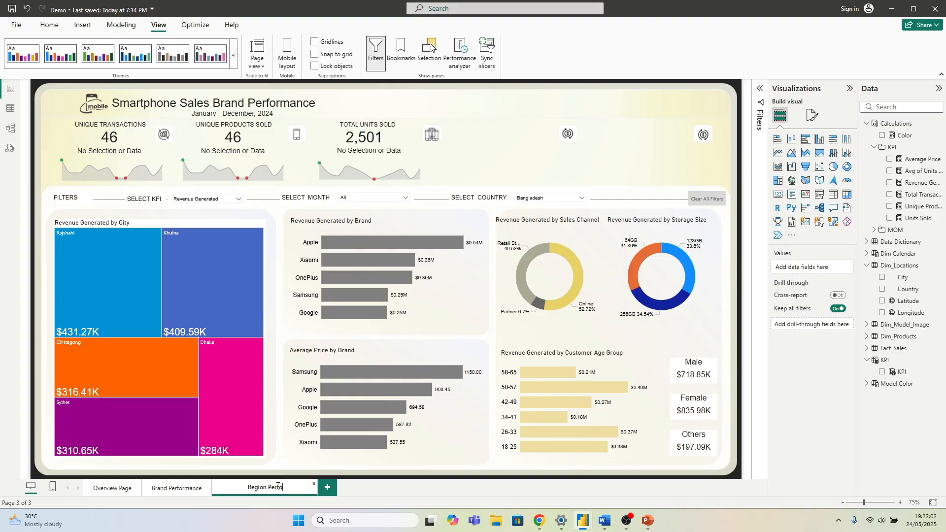
text(ce)
key(Return)
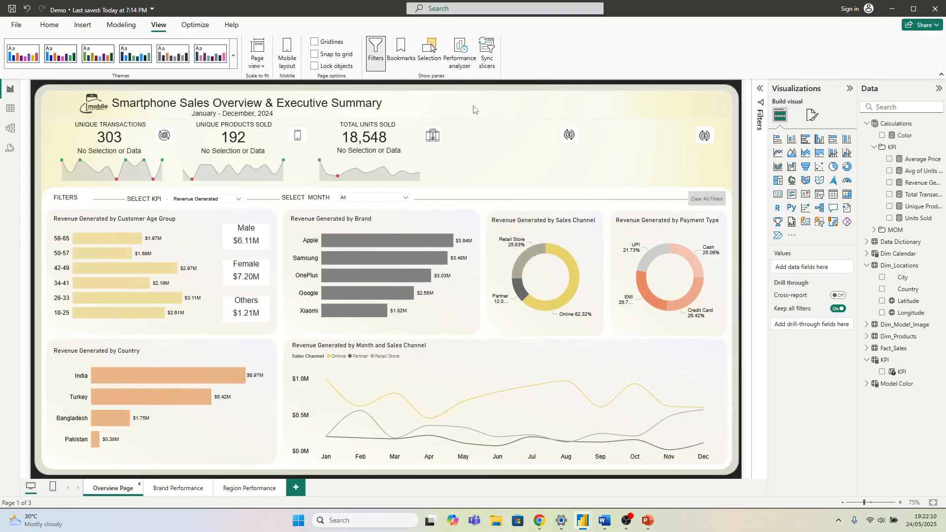
Step: Insert a page navigator on the Overview Page and place it in the header beside the title
click(85, 26)
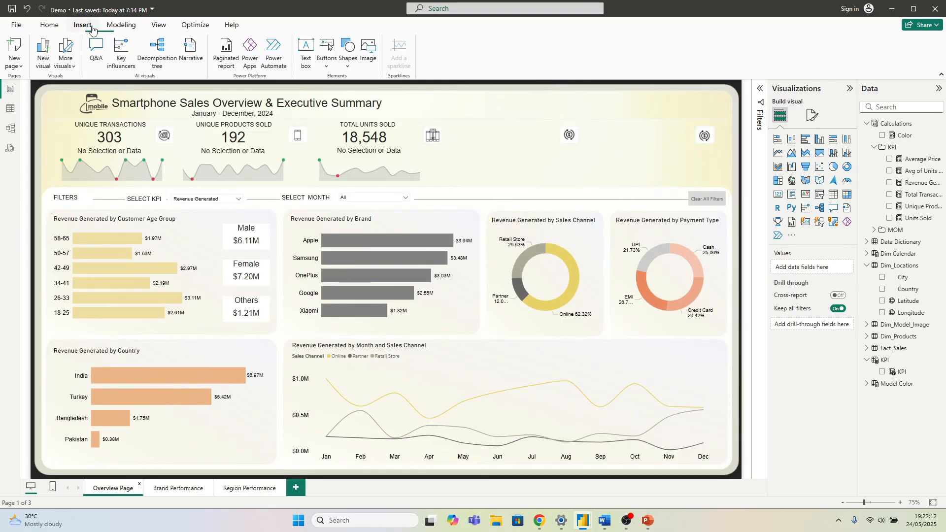
click(327, 54)
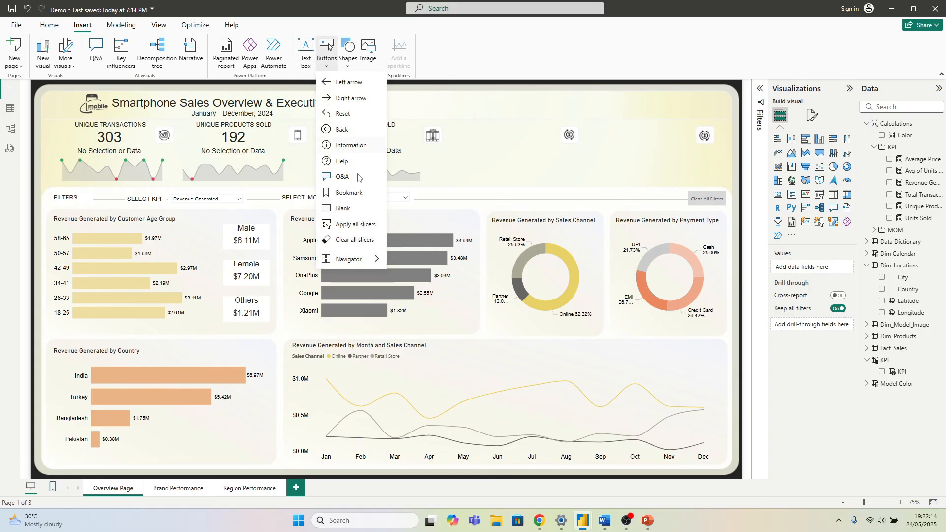
mouse_move(356, 259)
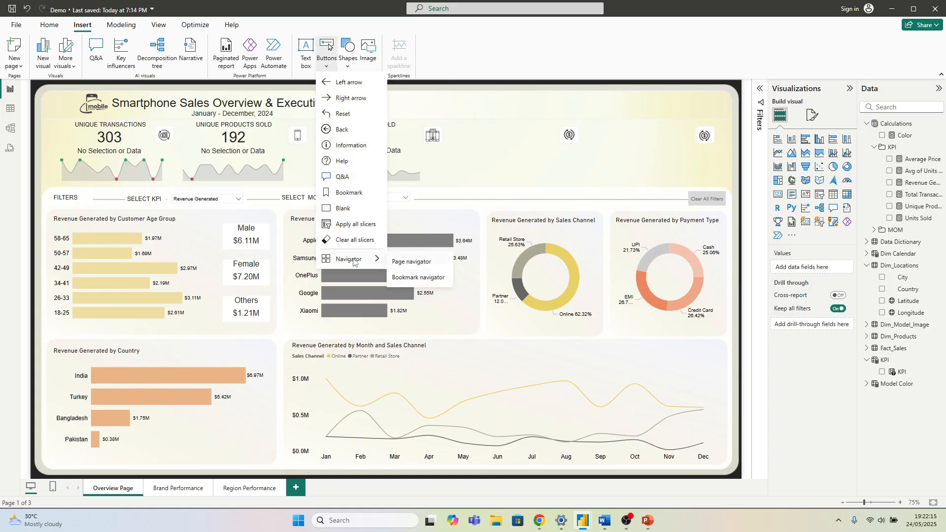
click(412, 261)
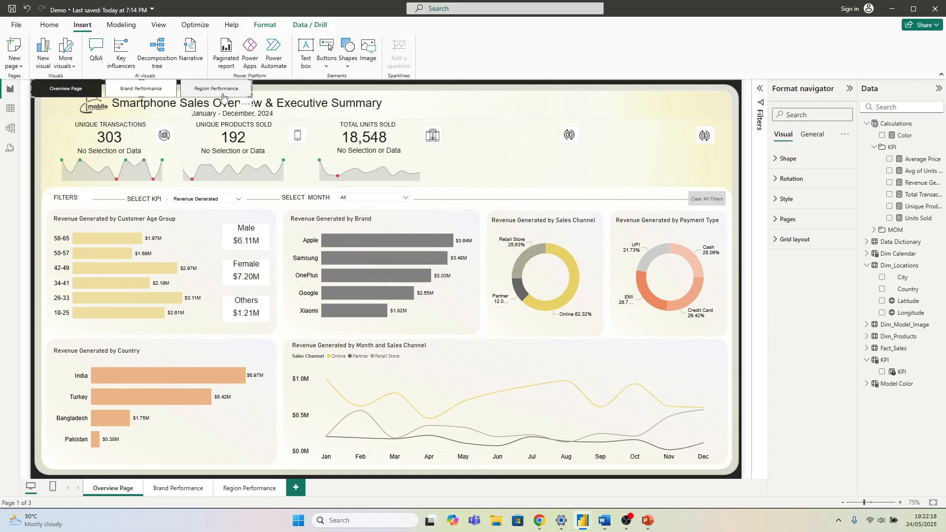
drag(222, 96, 619, 110)
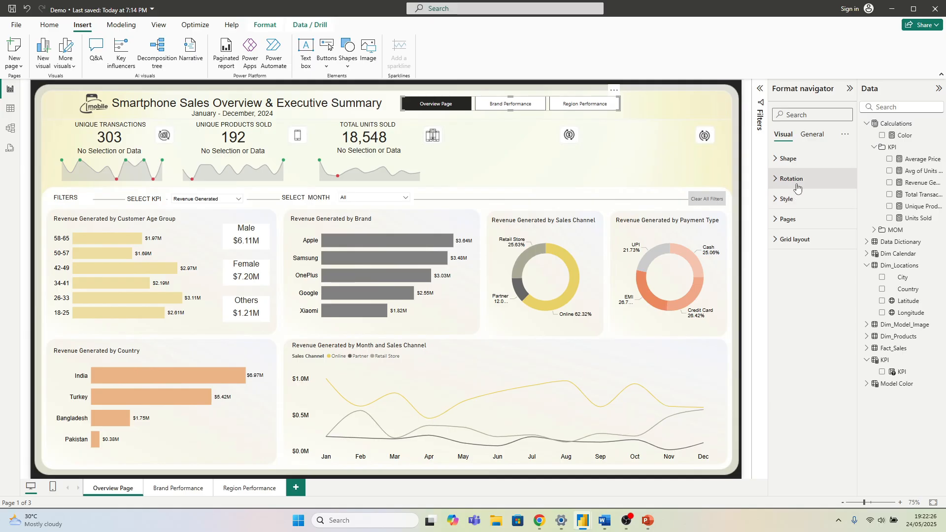
Step: Round the corners of the page navigator's rectangular buttons to 18 px
click(788, 159)
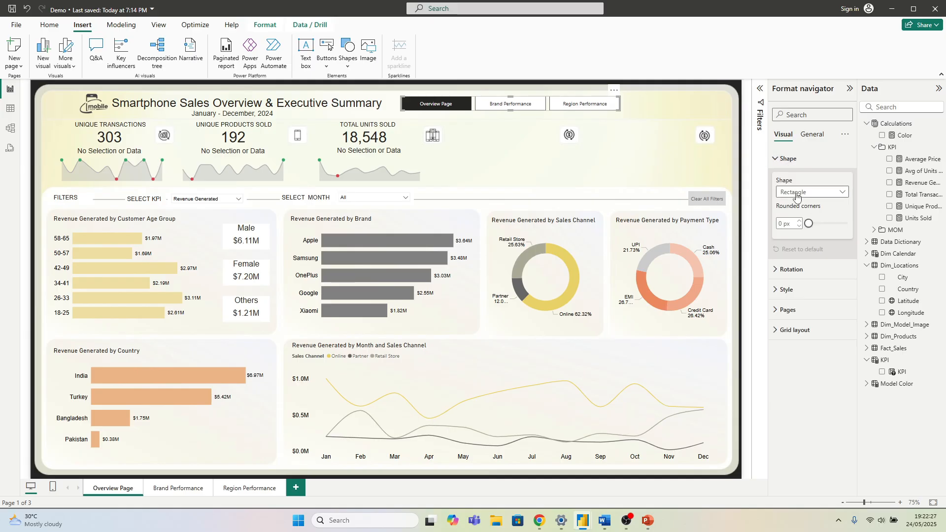
click(798, 221)
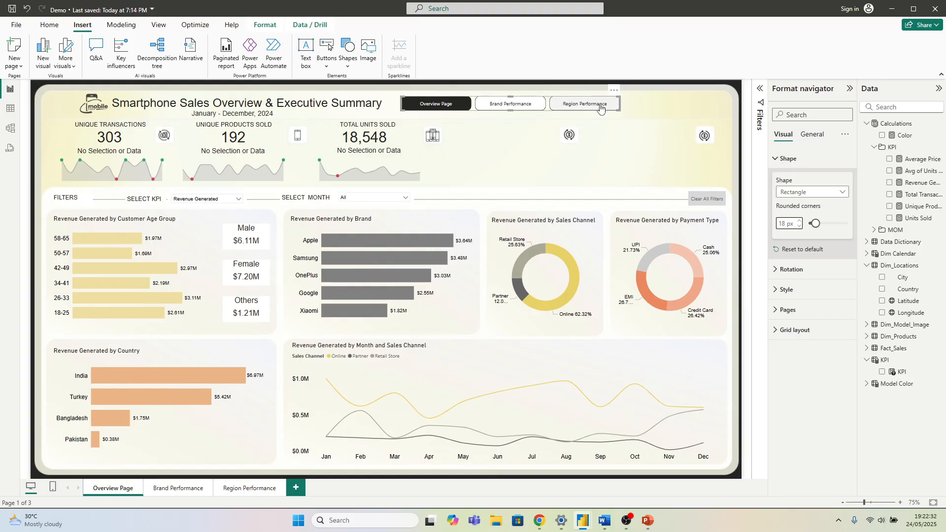
click(571, 113)
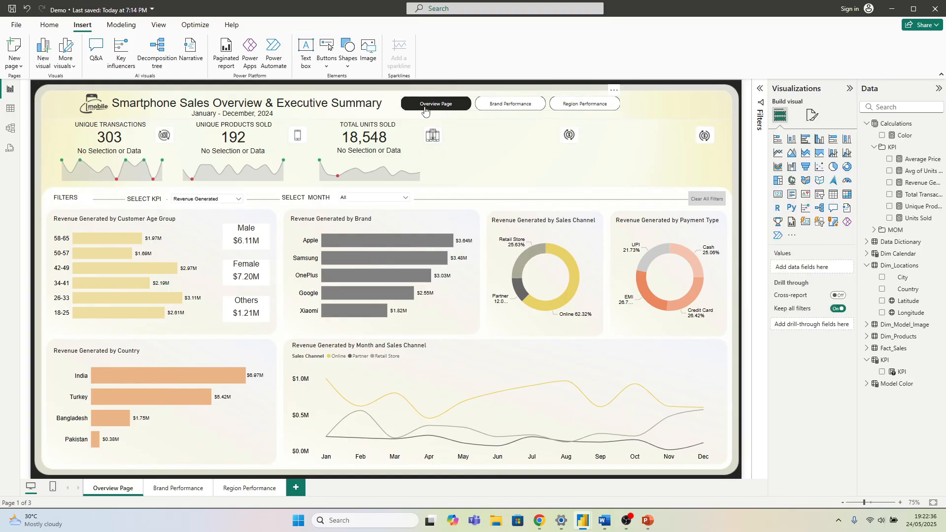
Step: Copy the page navigator from the Overview Page to the Brand Performance and Region Performance pages
click(474, 113)
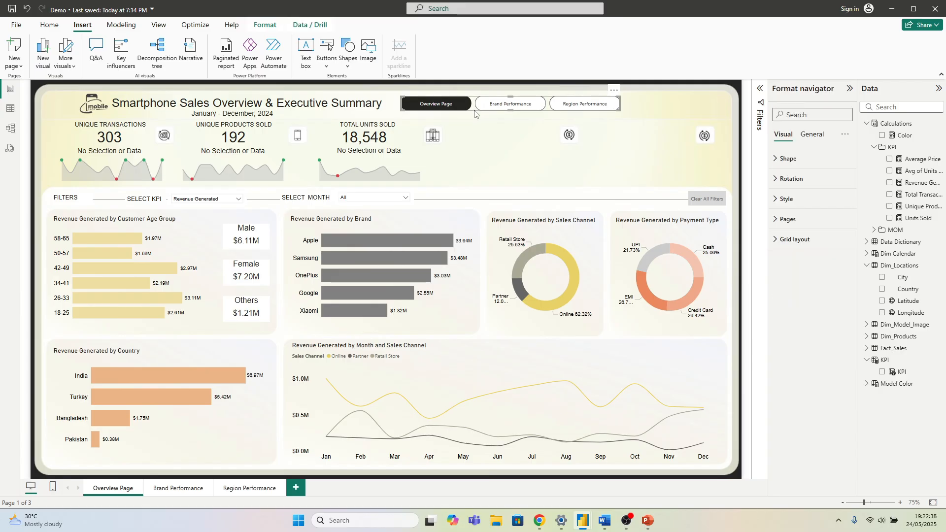
click(182, 493)
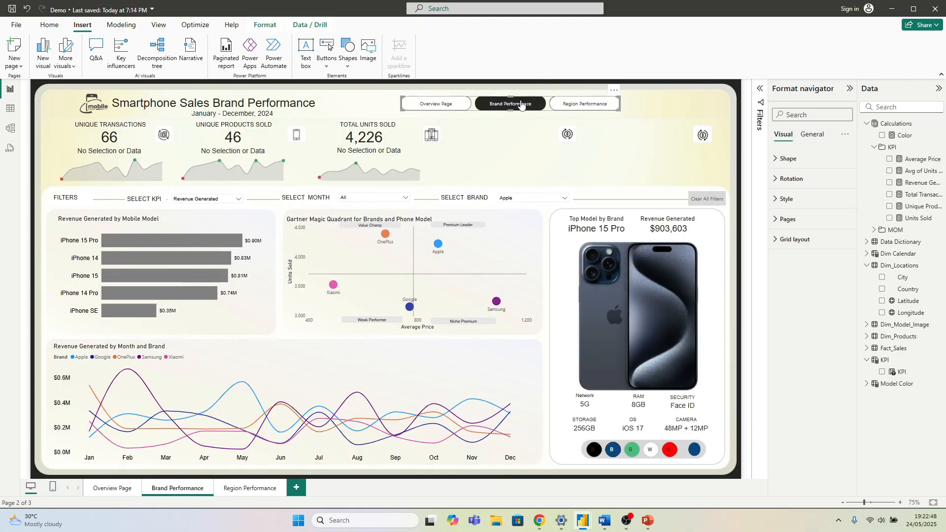
click(256, 493)
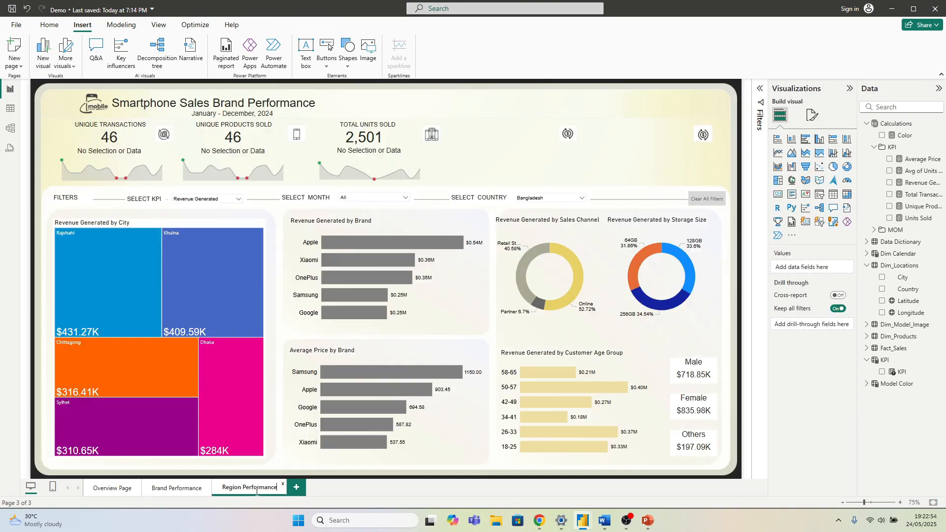
double_click(256, 492)
click(49, 25)
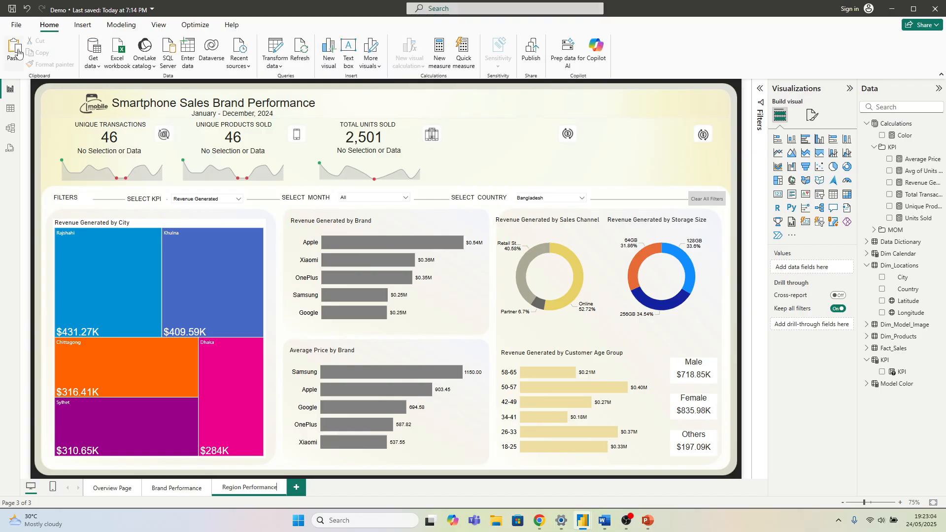
click(14, 49)
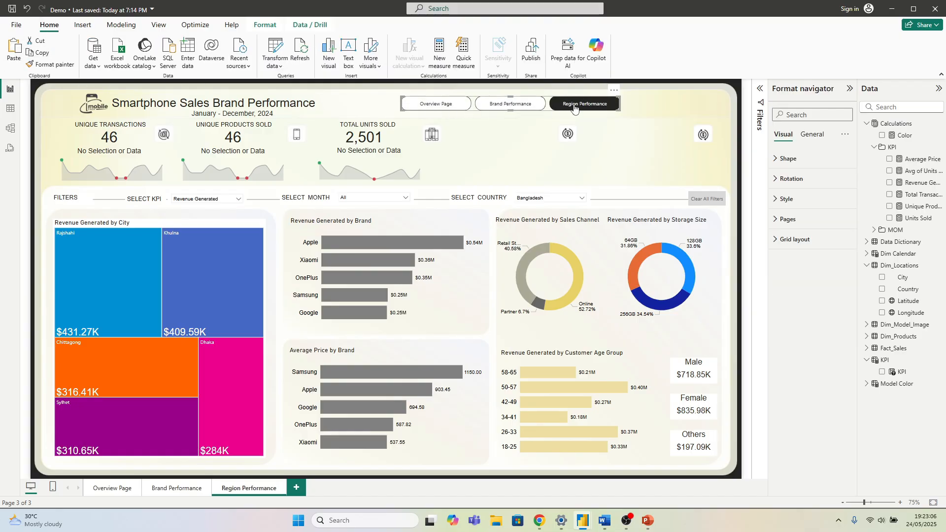
click(641, 116)
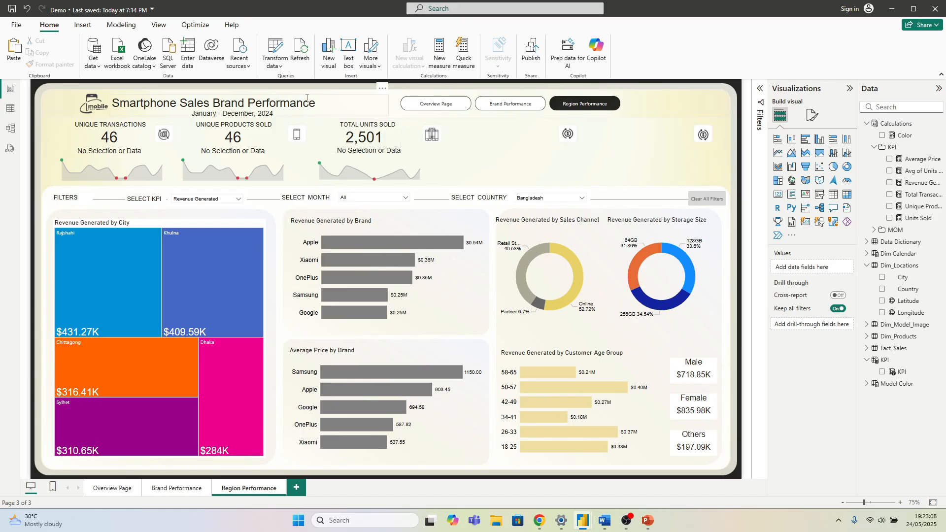
Step: Change the Region Performance page's title to "Smartphone Sales: Region Performance"
click(323, 103)
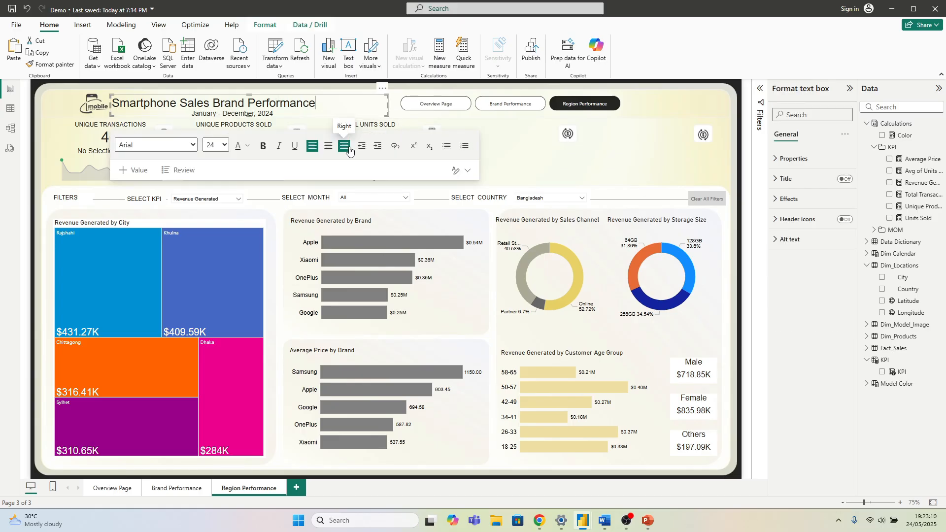
key(BackSpace)
key(BackSpace)
key(BackSpace)
key(BackSpace)
key(BackSpace)
key(BackSpace)
key(BackSpace)
key(BackSpace)
key(BackSpace)
key(BackSpace)
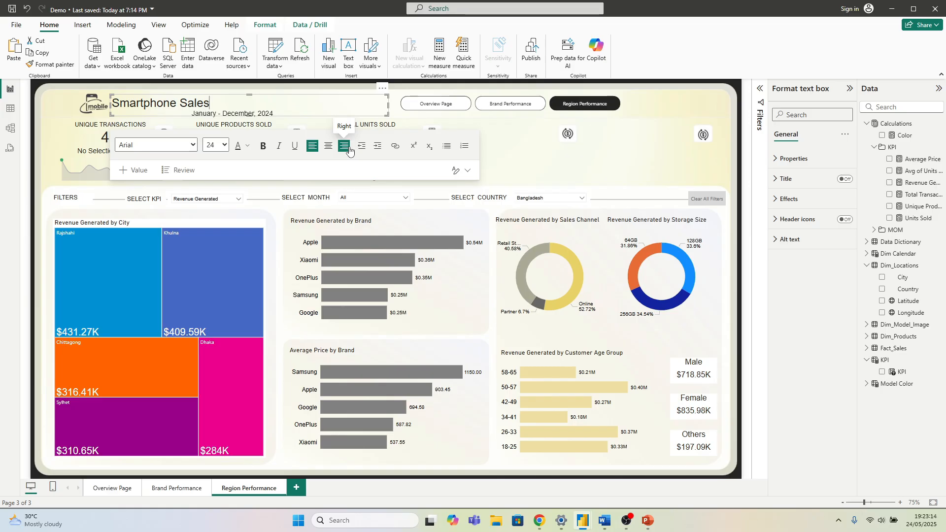
text(: Region Performance)
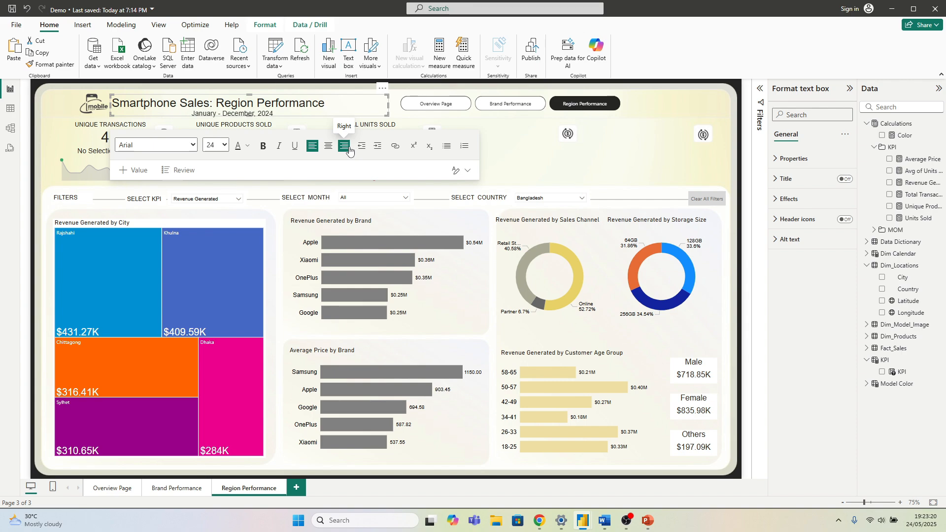
click(554, 167)
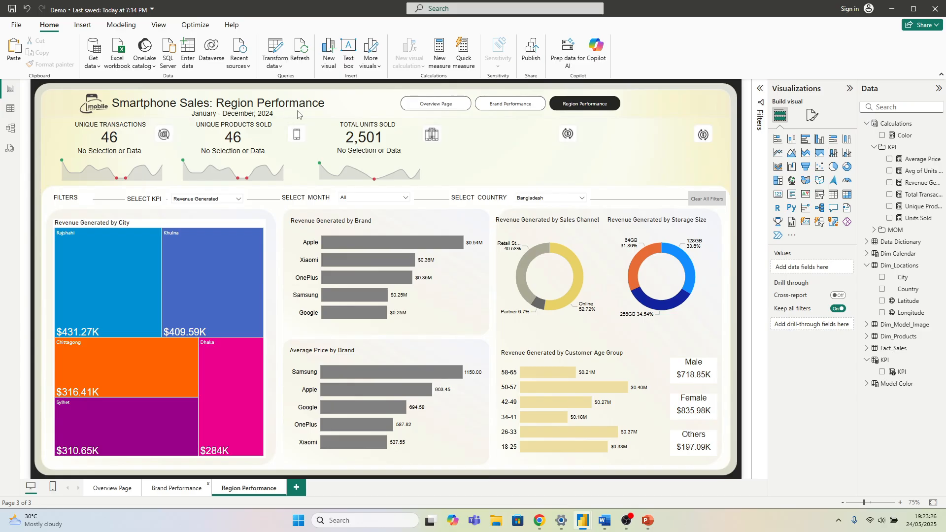
Step: Add a colon to the Brand Performance page's title so it reads "Smartphone Sales: Brand Performance"
click(179, 488)
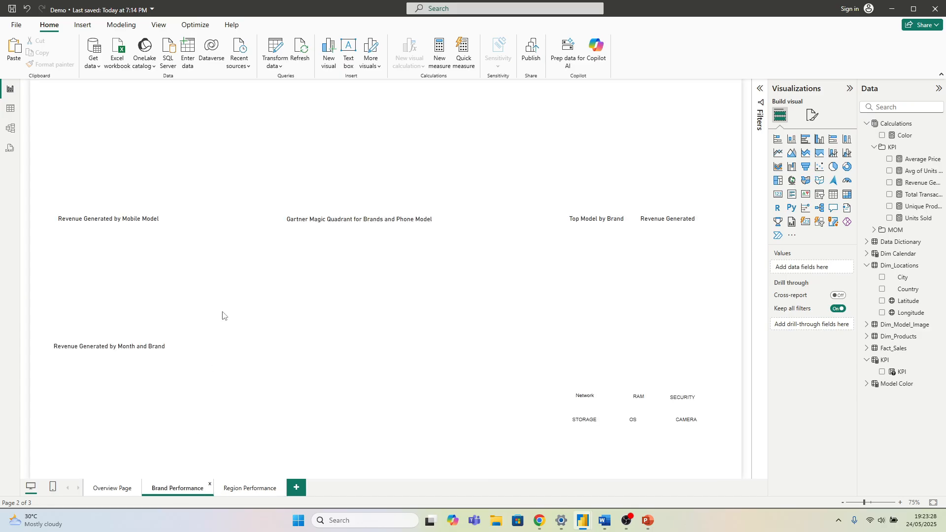
click(211, 104)
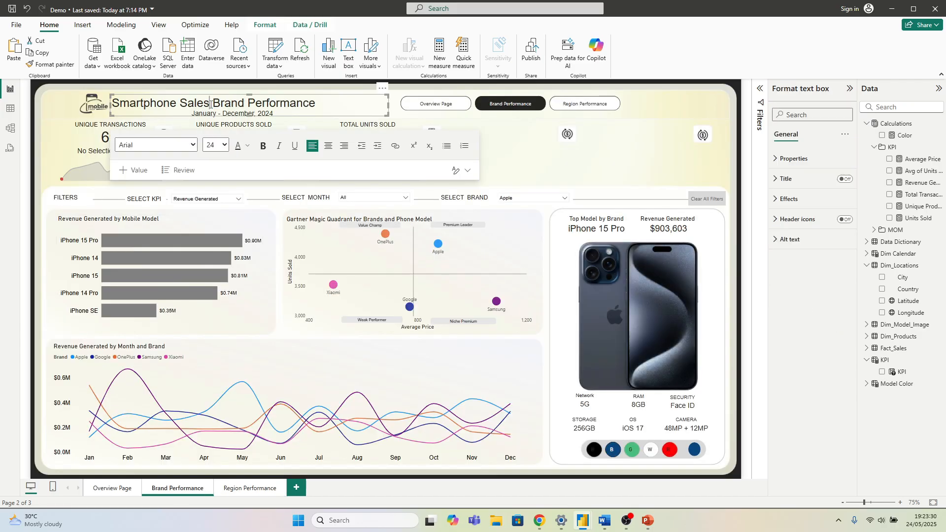
text(:)
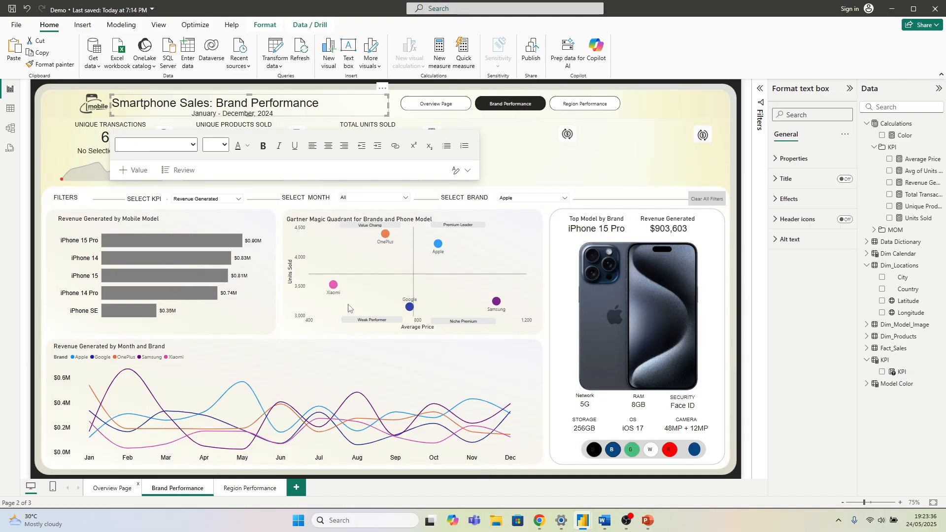
Step: Add a colon to the Overview Page's title so it reads "Smartphone Sales: Overview & Executive Summary"
ctrl+click(435, 103)
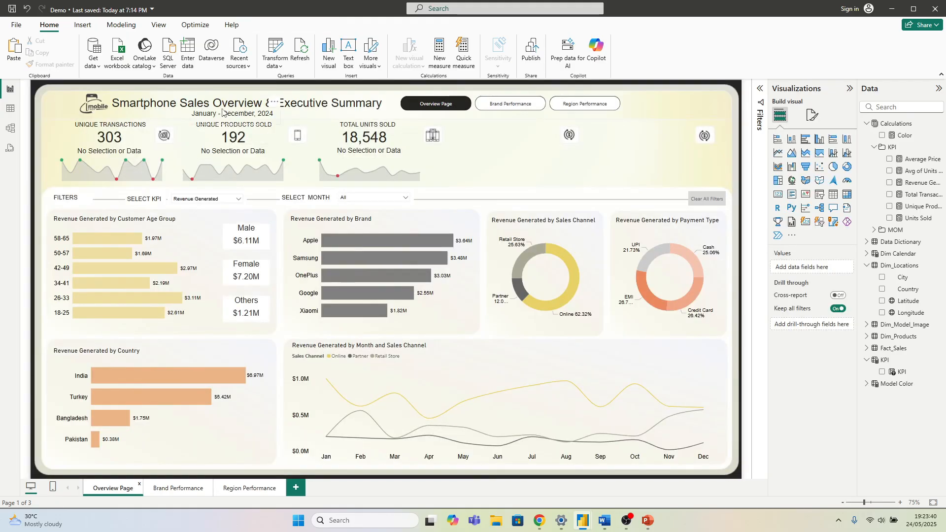
click(210, 102)
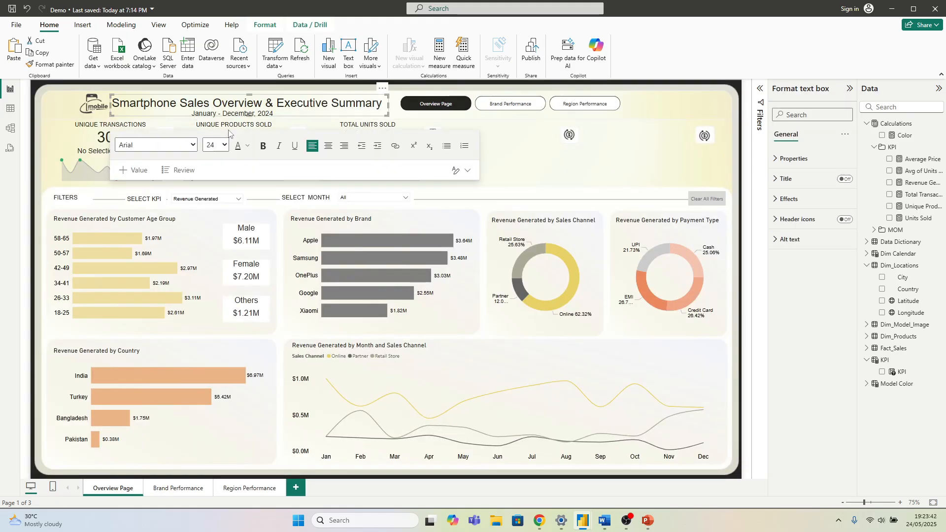
text(:)
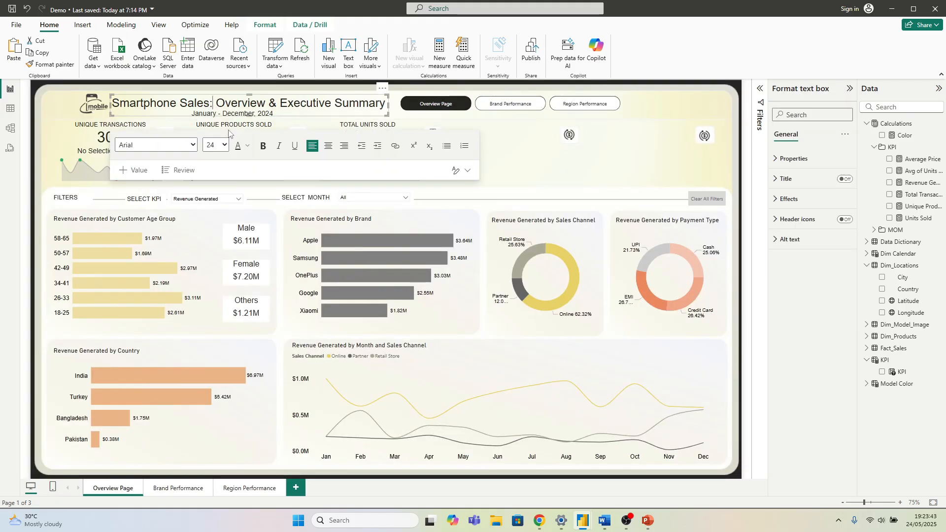
click(663, 111)
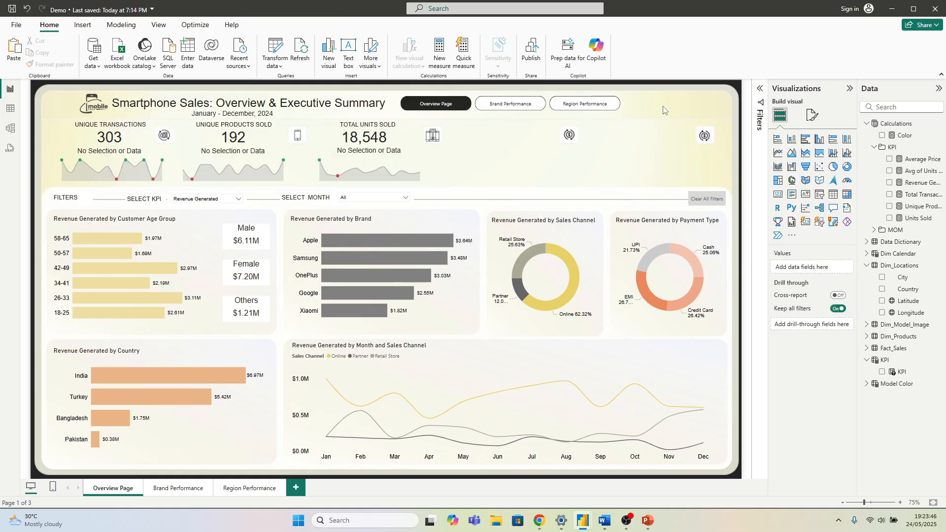